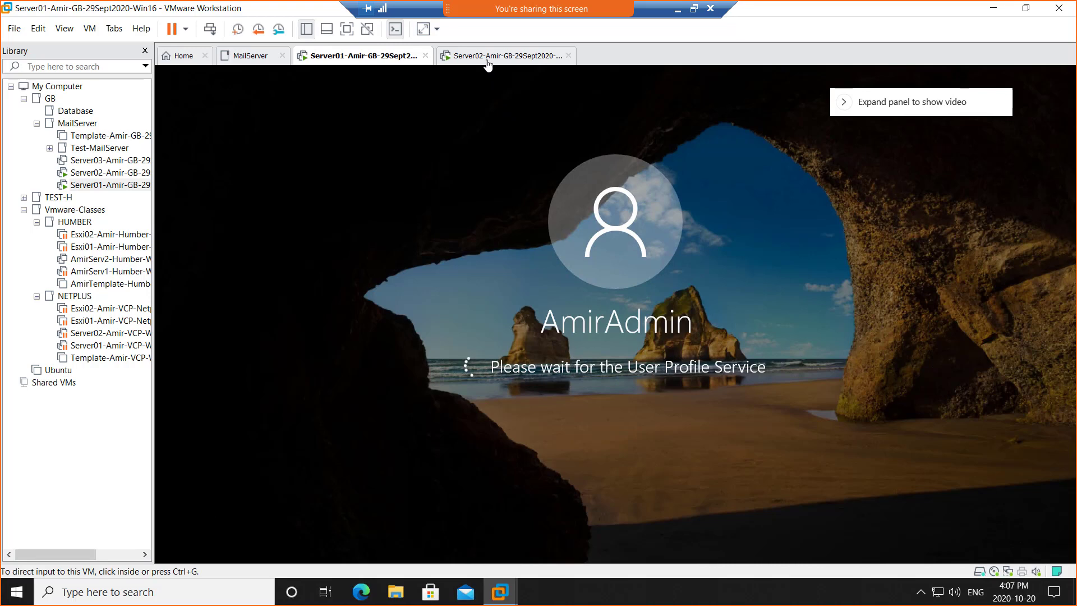
Sign in to the Server02 virtual machine with its password, then switch back to Server01.
click(488, 57)
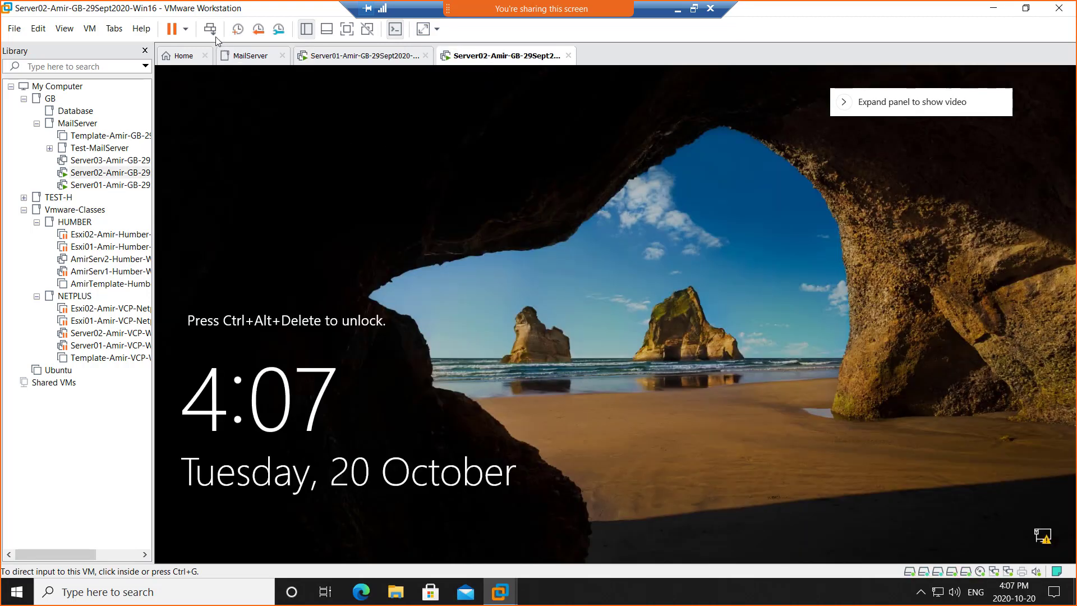
click(211, 32)
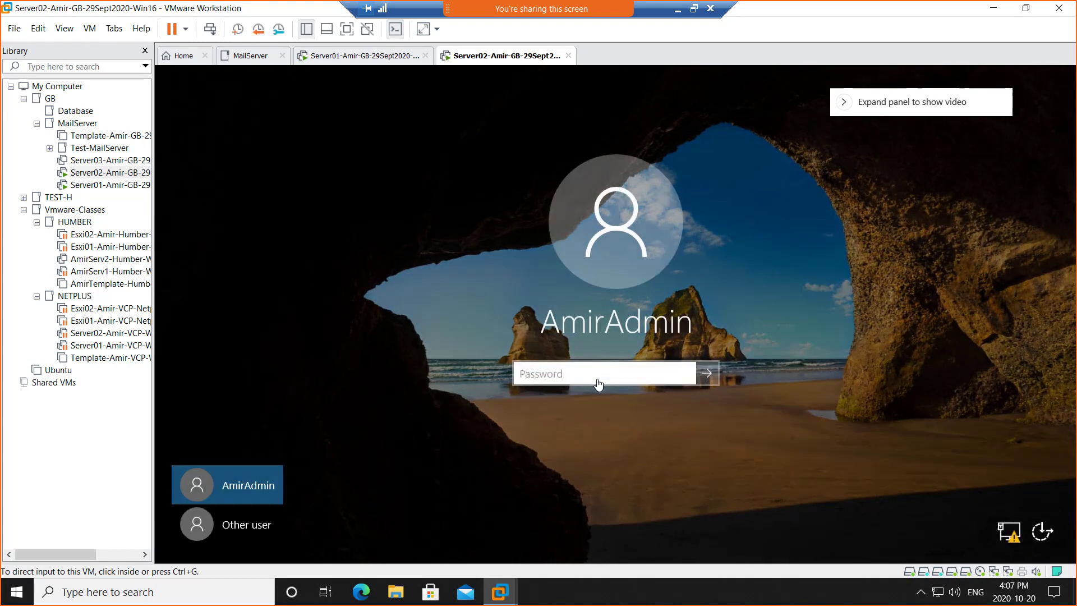
click(596, 381)
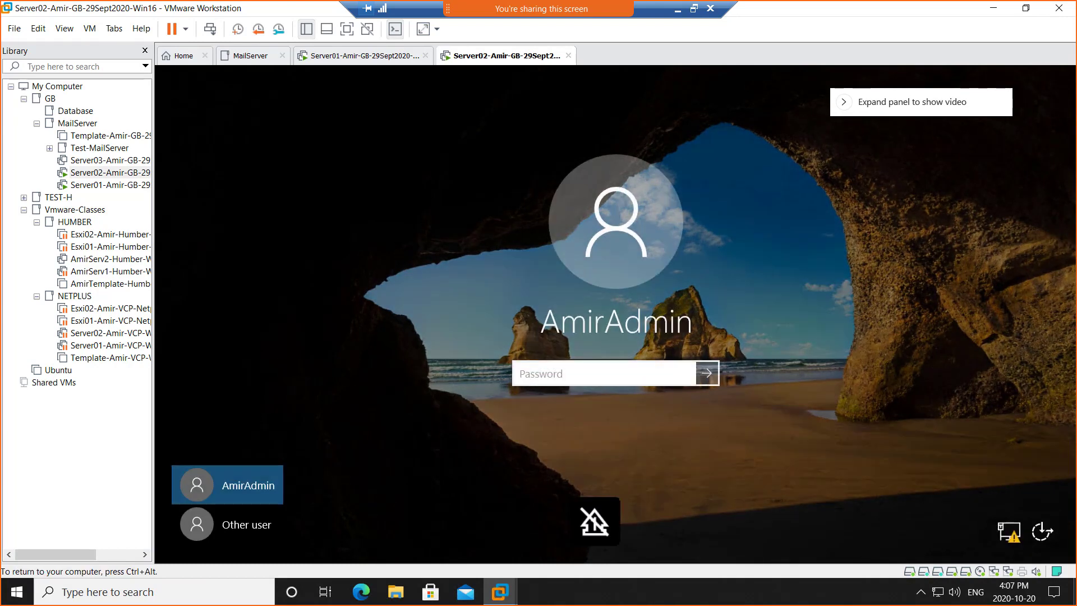
text(••••••••••••)
key(Return)
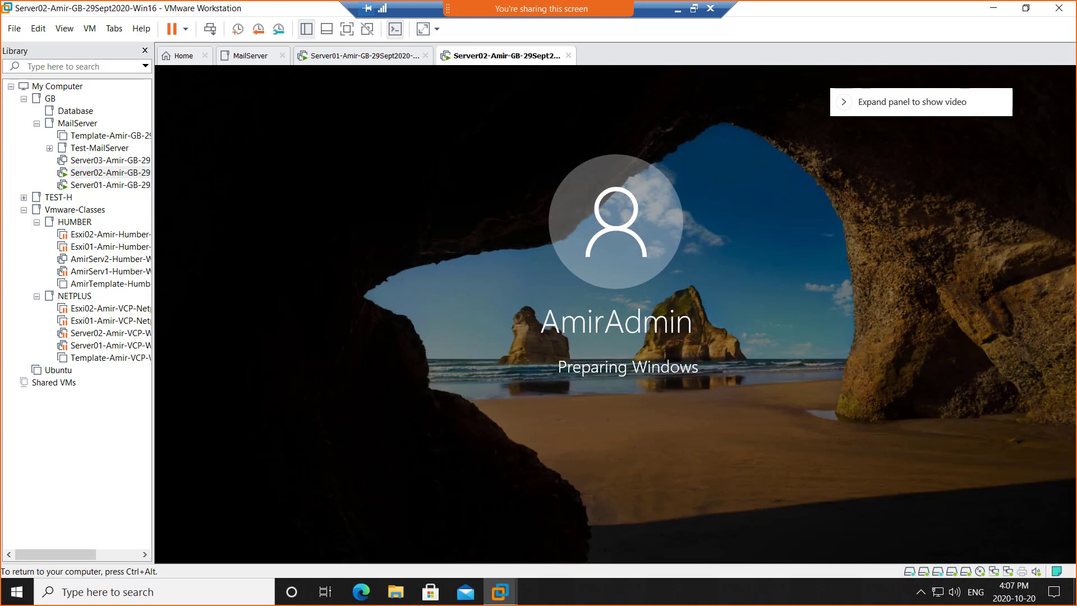
key(ctrl+alt)
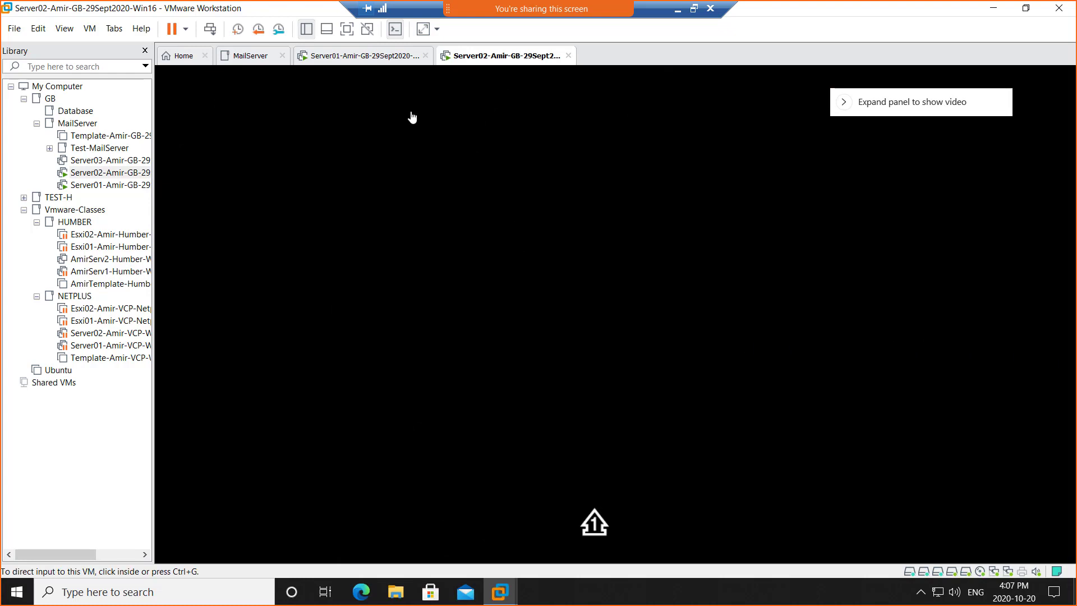
click(333, 58)
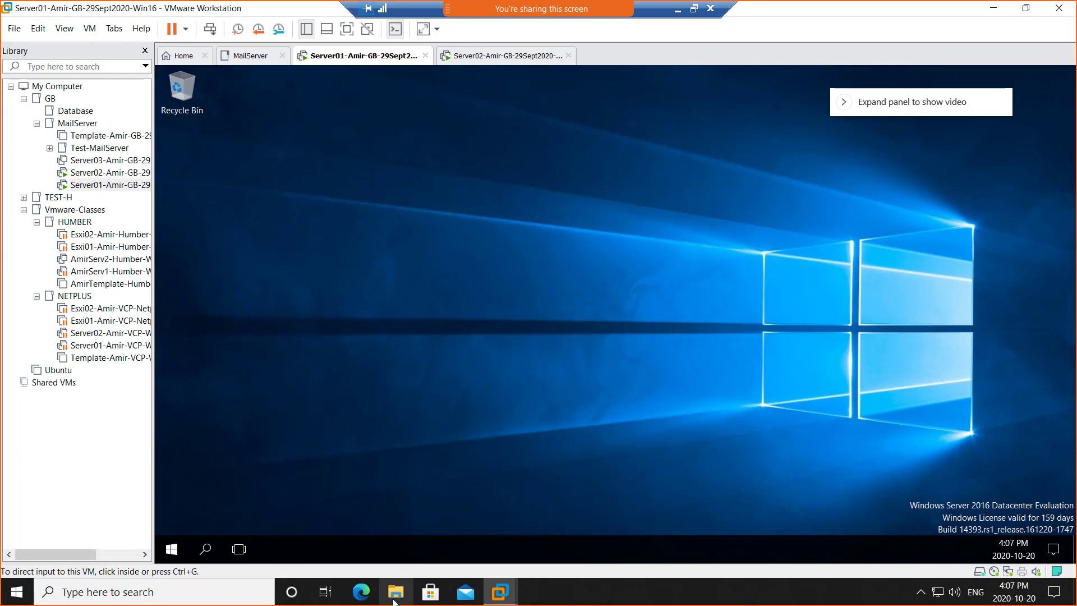
Open Task Manager on the host and view the CPU, memory and disk performance graphs.
click(603, 599)
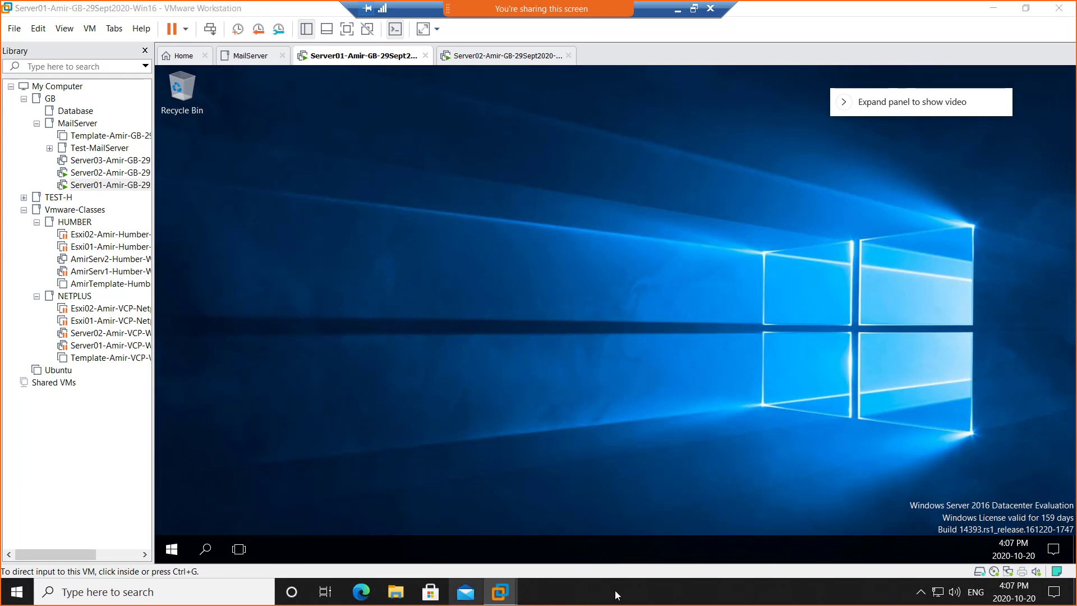
right_click(617, 594)
click(657, 527)
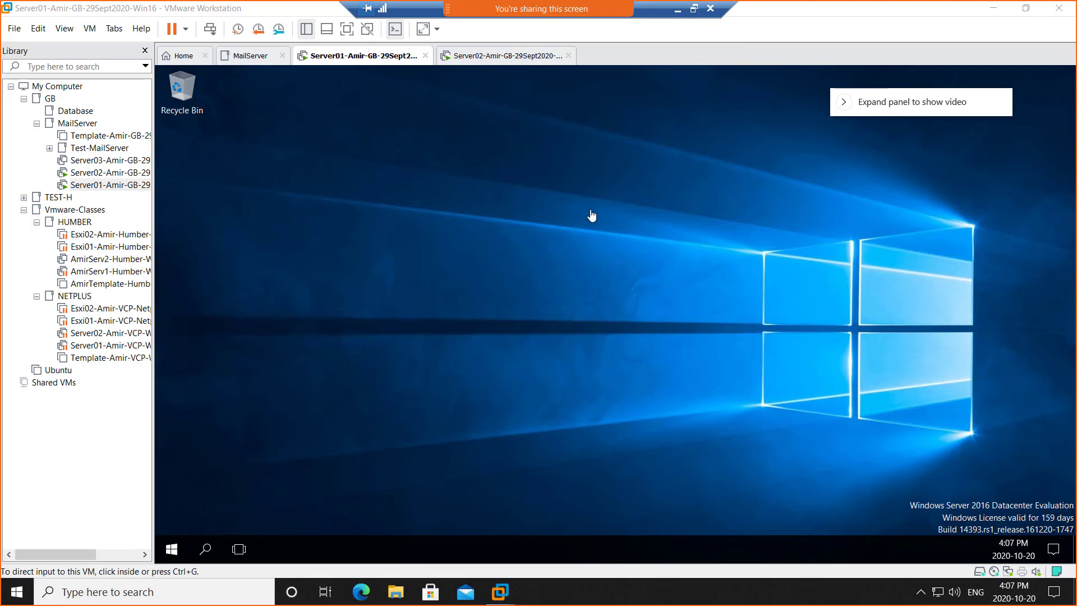
key(ctrl+shift+Escape)
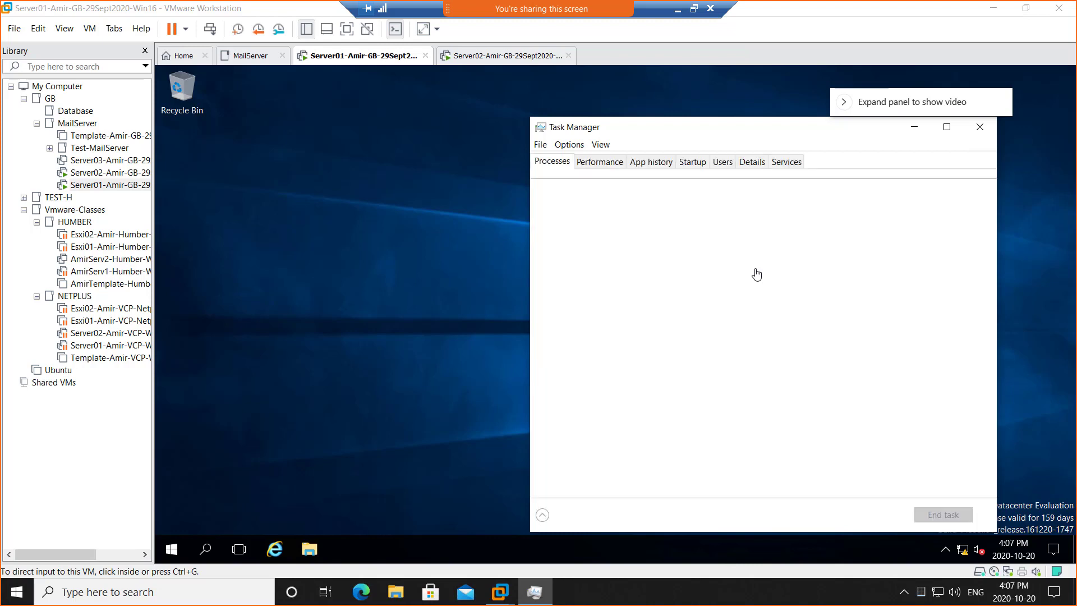
click(596, 163)
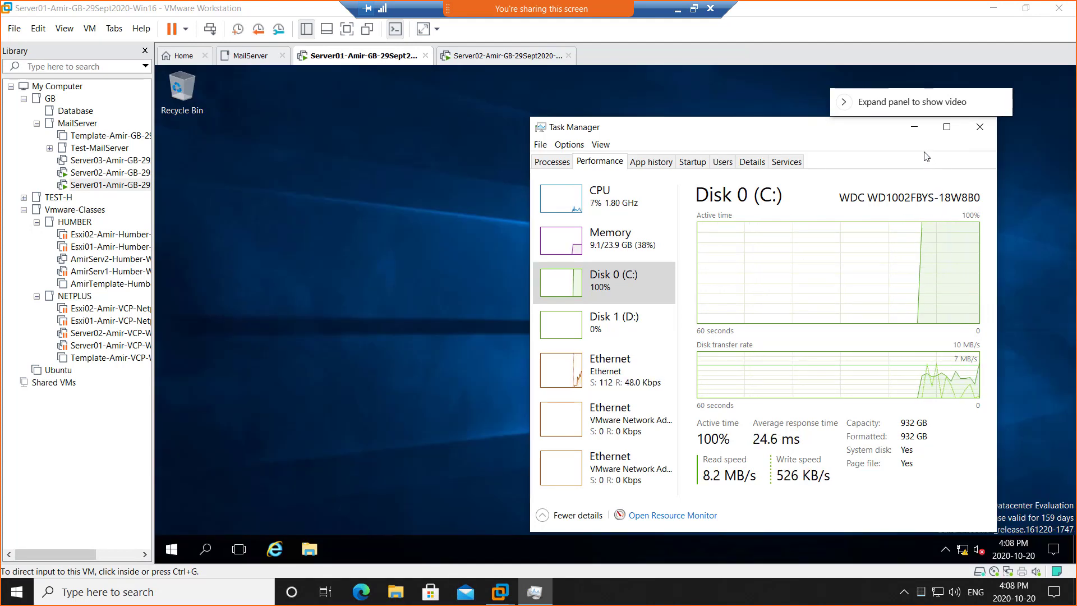
Sort host processes by disk usage, highest first, then minimize Task Manager.
click(565, 163)
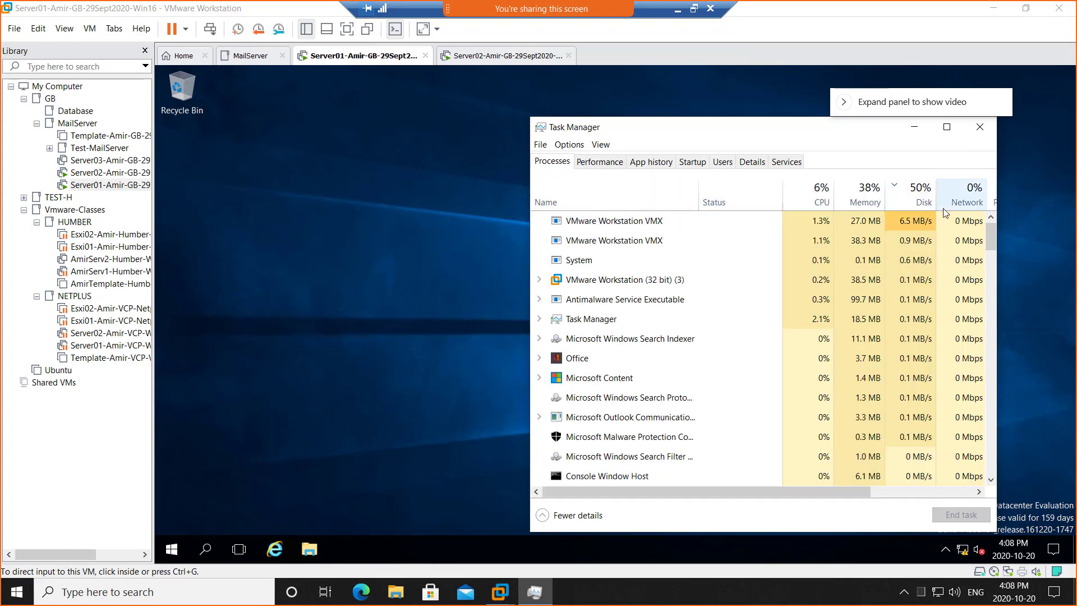
click(917, 199)
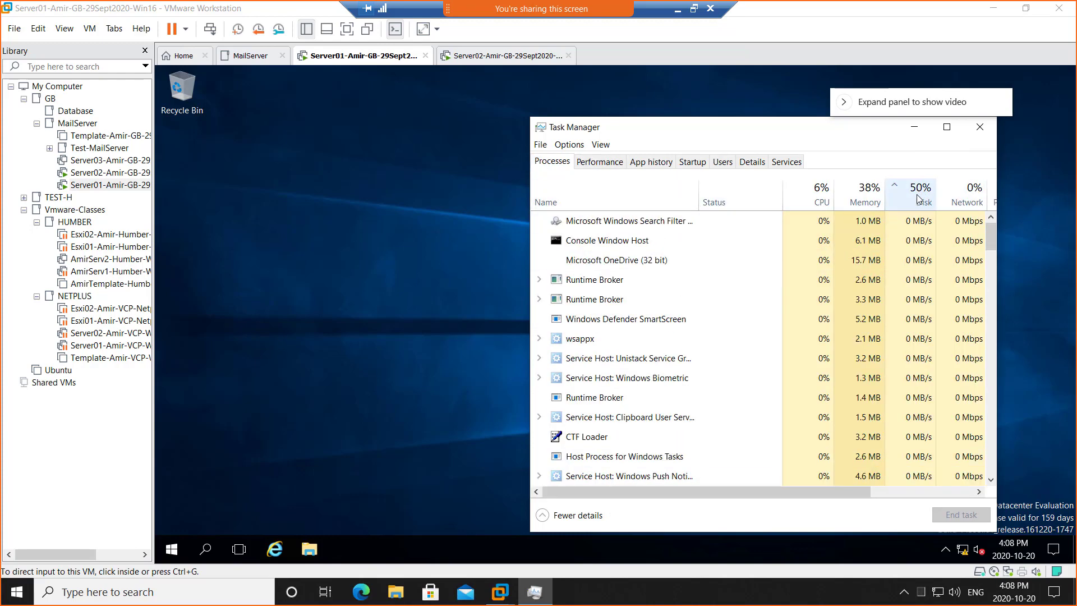
click(918, 199)
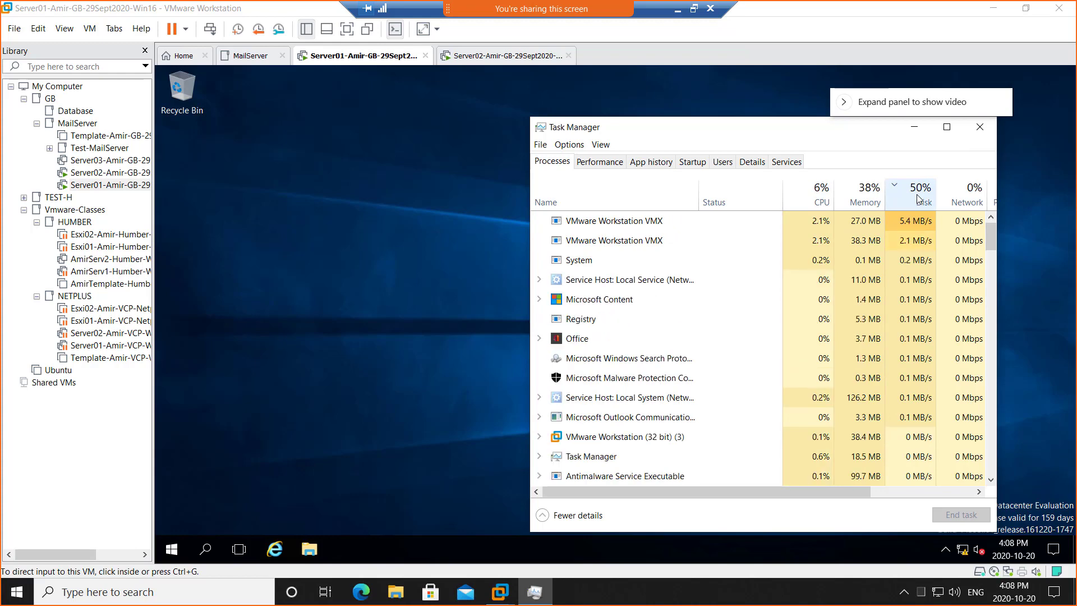
click(914, 126)
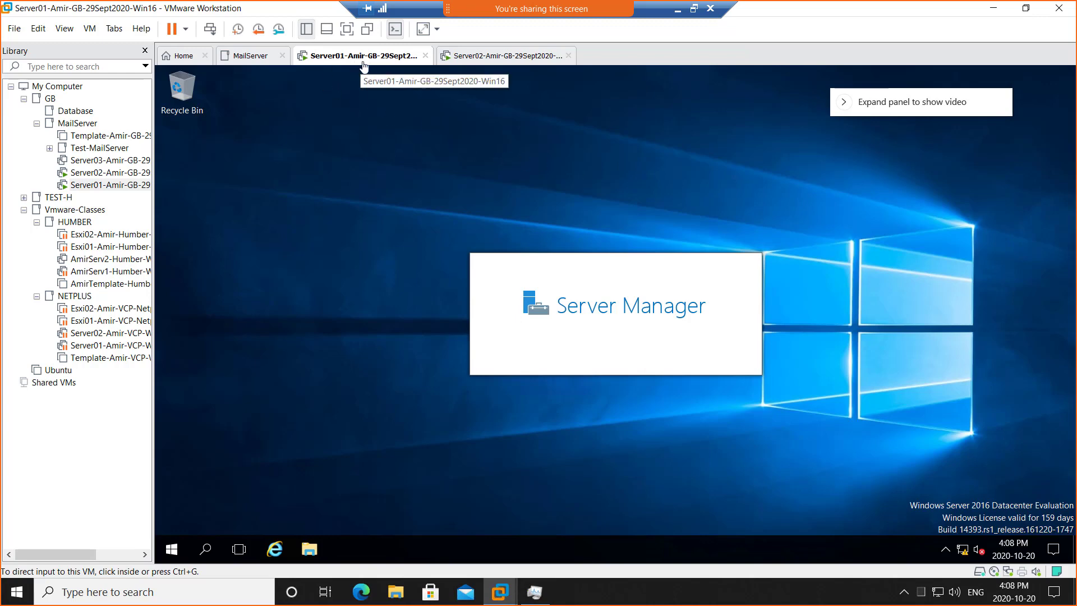
Switch to Server02 and shrink its full-screen remote session into a window.
click(475, 61)
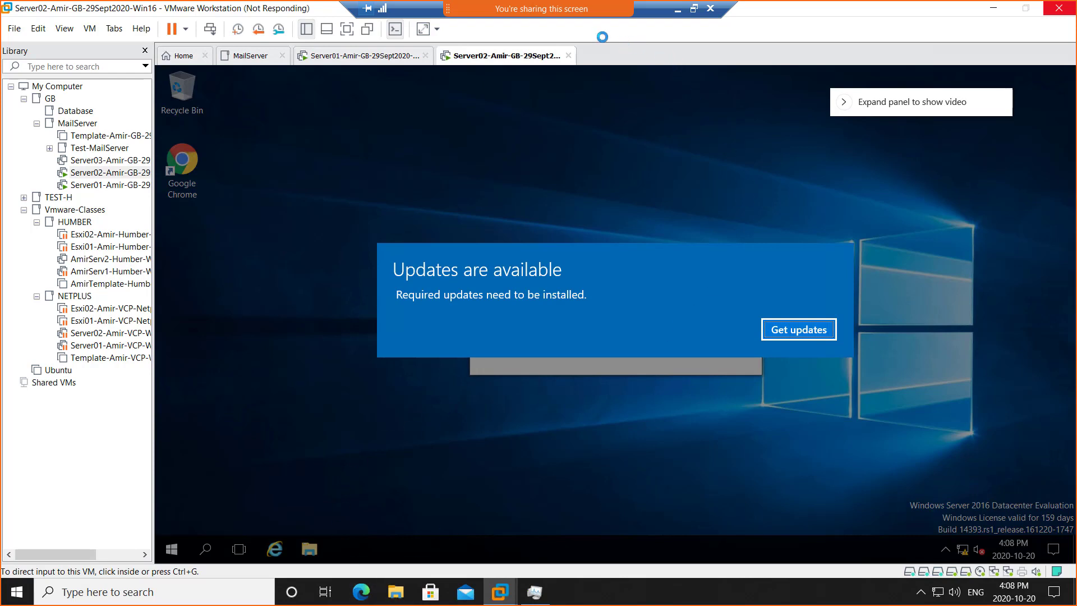
click(678, 11)
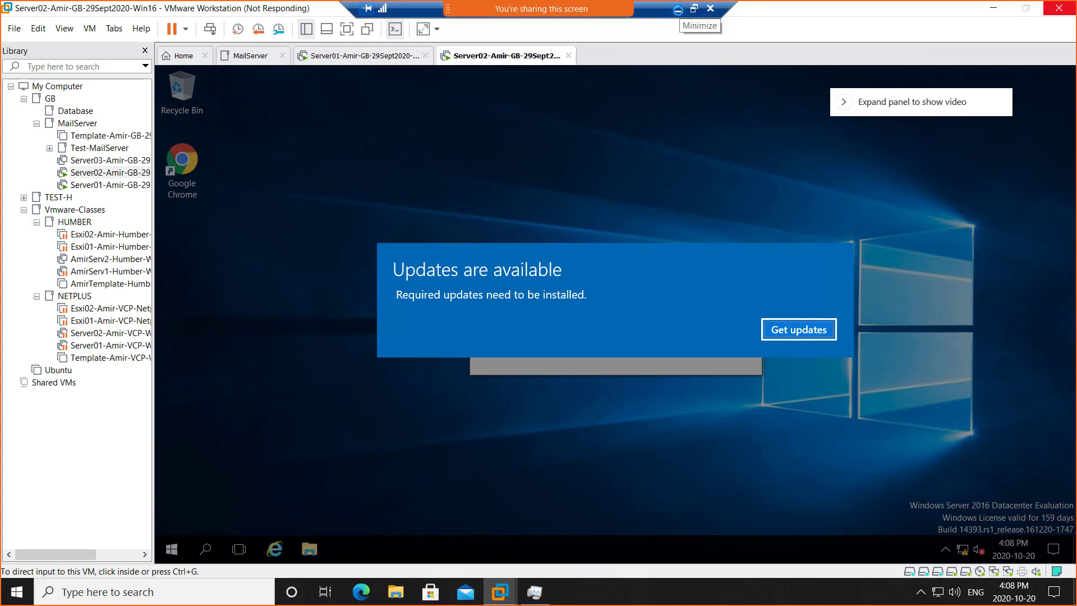
click(694, 8)
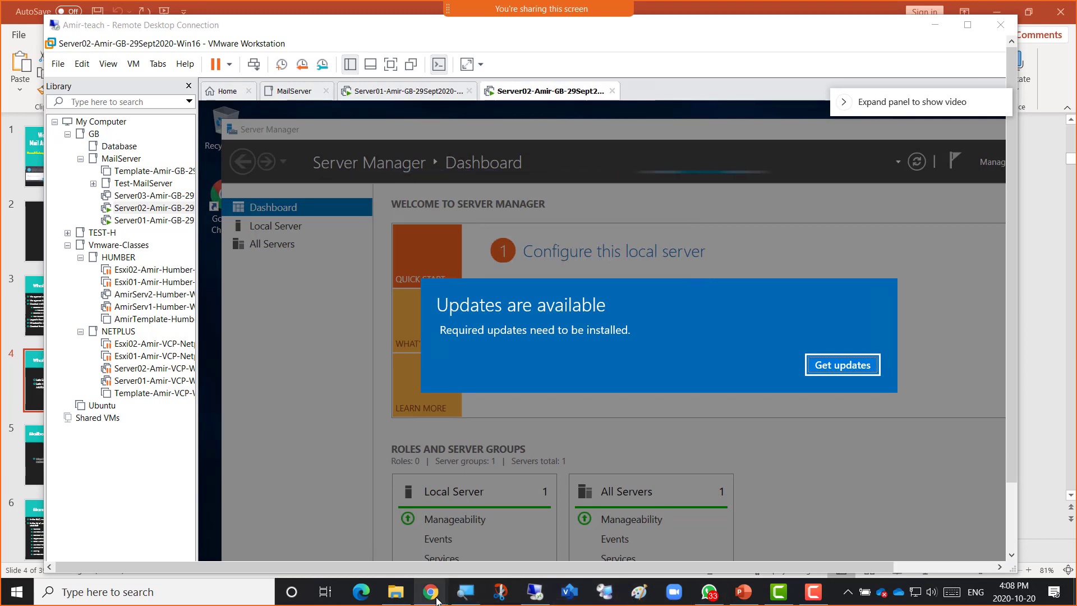
Open the class notebook's Week 6 page and scroll through its mail inbox screenshot.
mouse_move(436, 599)
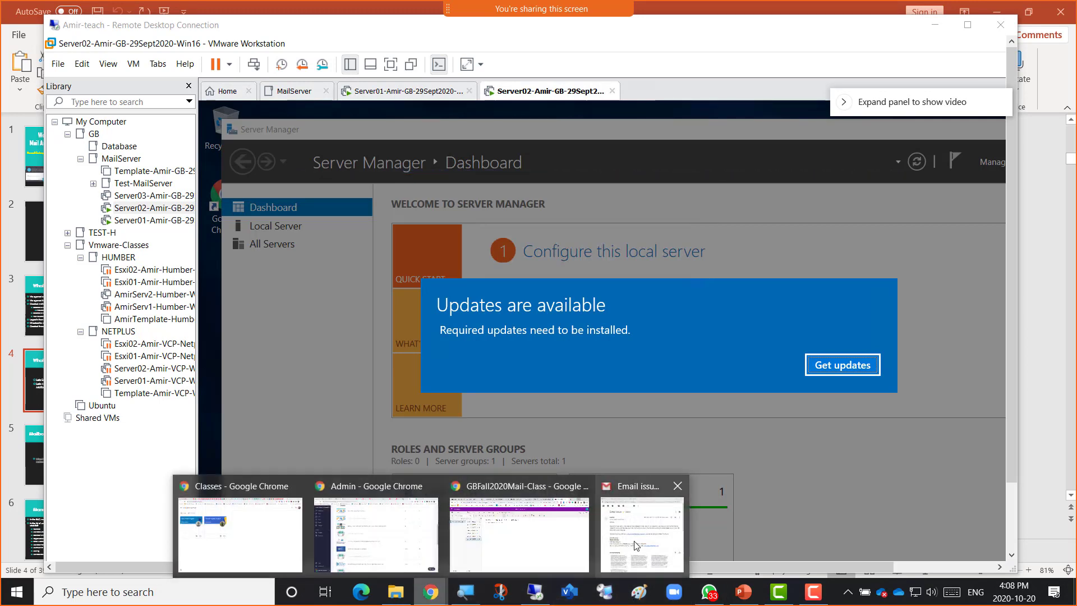
click(519, 537)
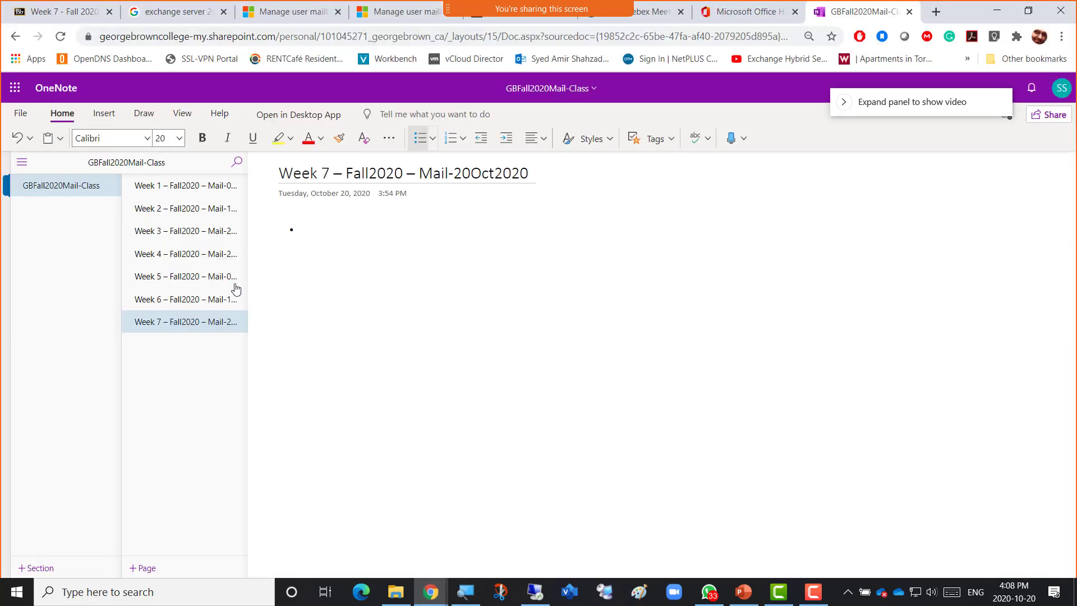
click(202, 300)
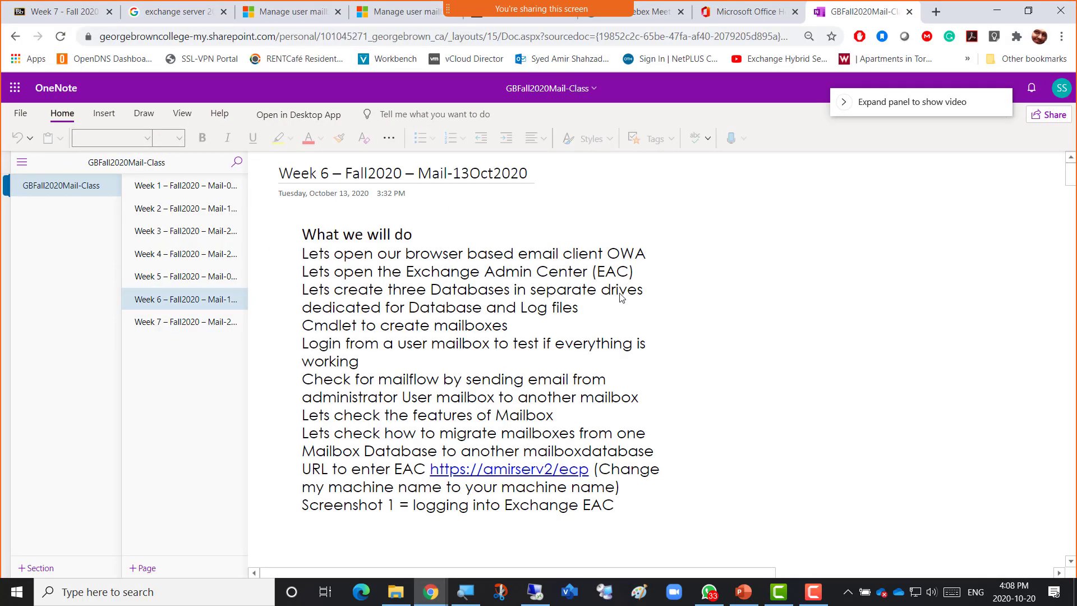
scroll(621, 297, down, 12)
scroll(622, 297, up, 5)
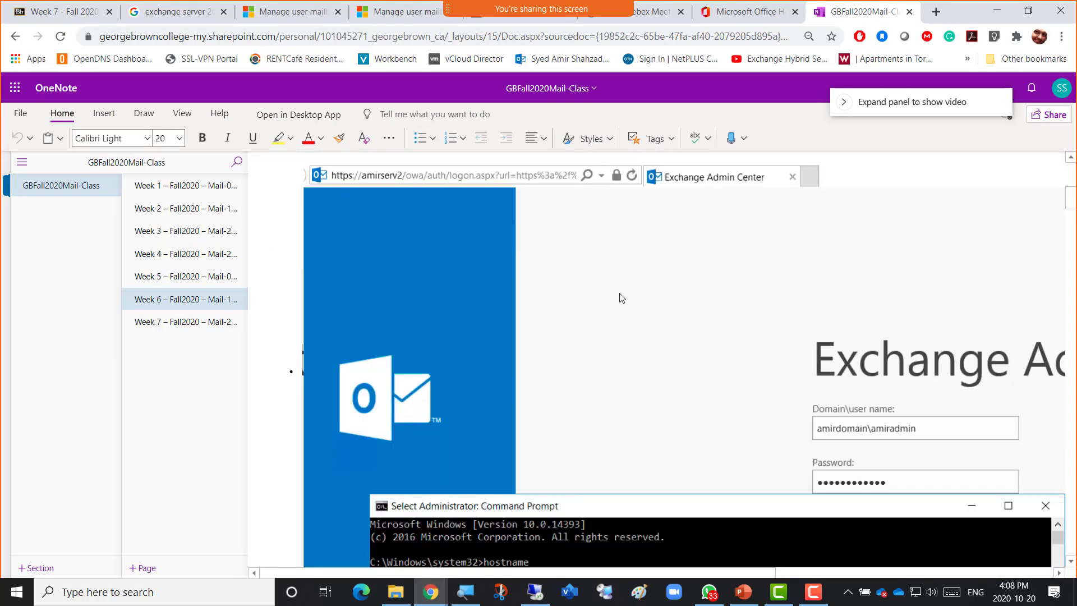
scroll(619, 297, up, 1)
scroll(621, 297, down, 8)
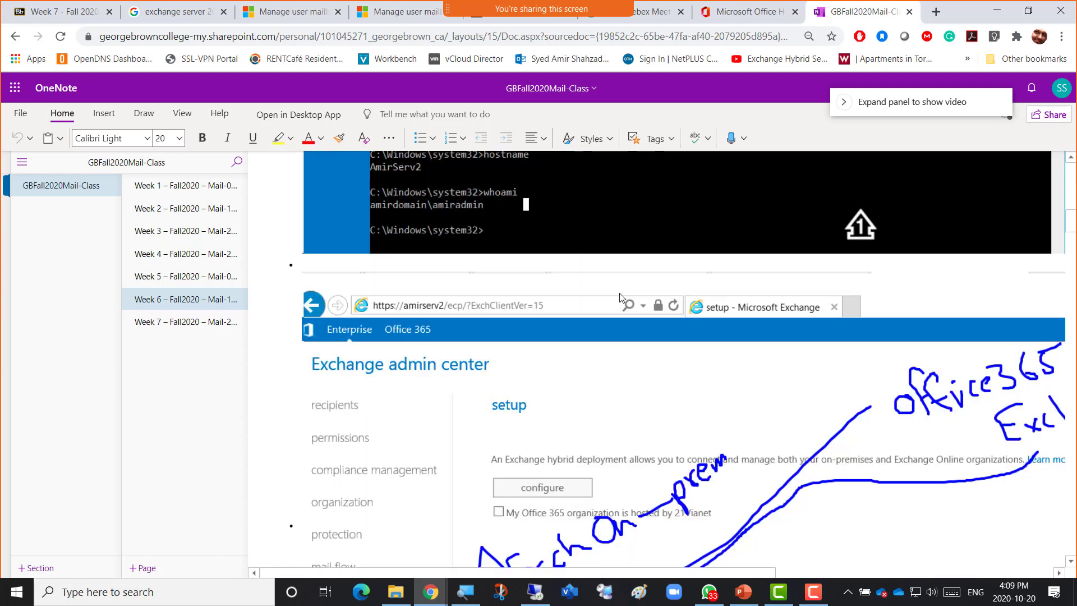
scroll(621, 297, up, 4)
scroll(621, 297, up, 5)
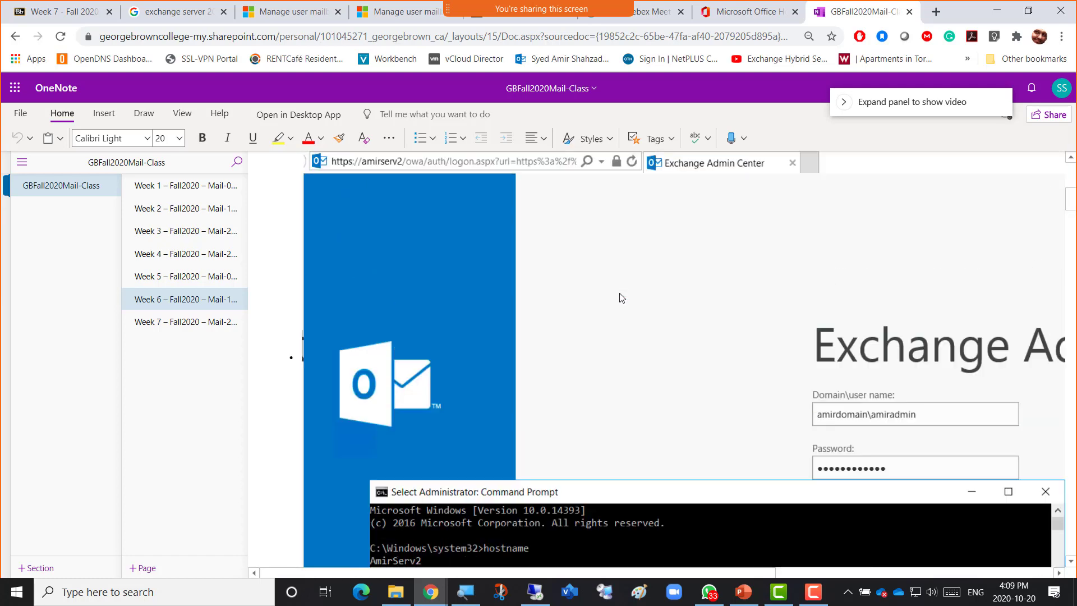
scroll(621, 297, down, 5)
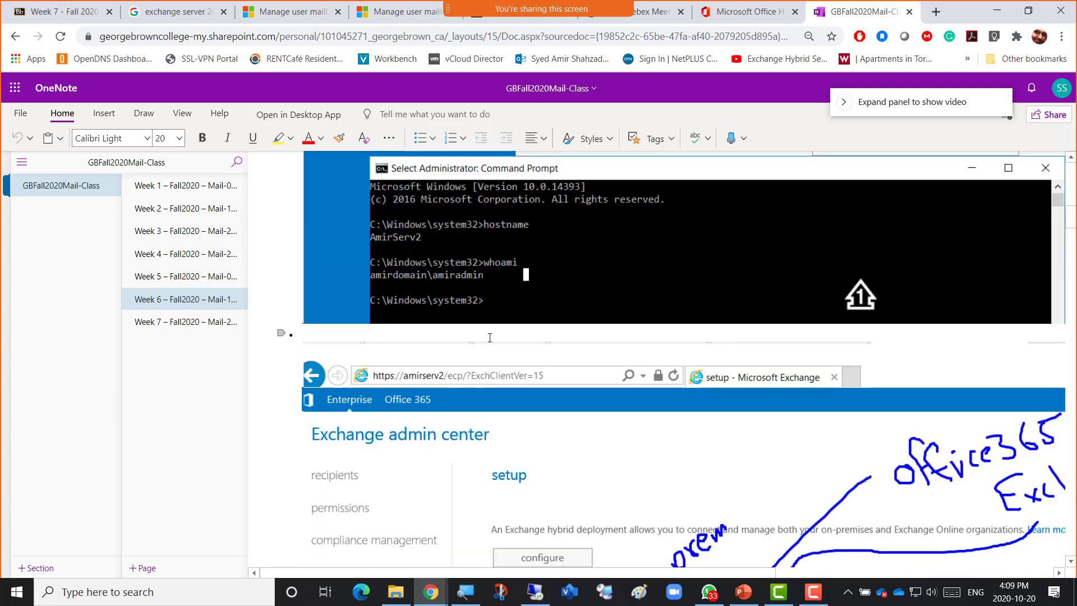
scroll(490, 337, up, 5)
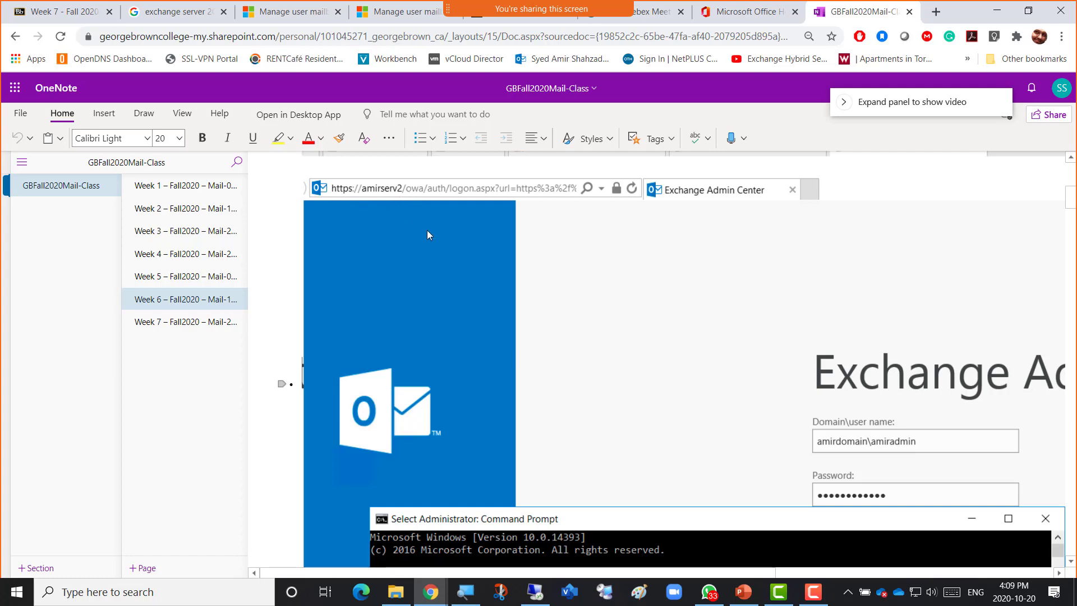
scroll(472, 297, down, 8)
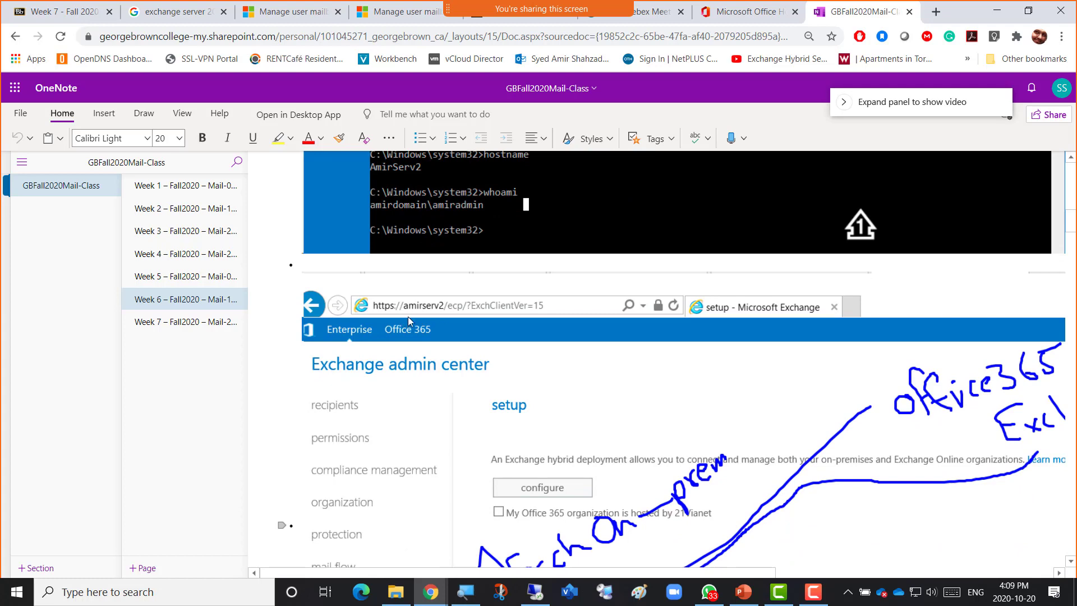
scroll(463, 257, up, 3)
scroll(463, 256, up, 4)
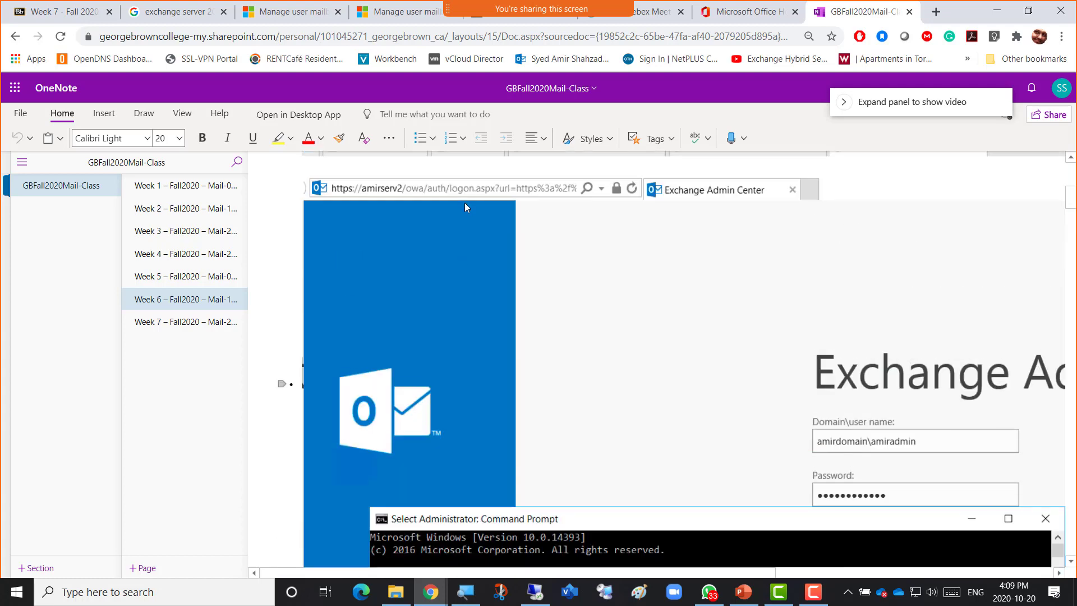
scroll(444, 299, down, 6)
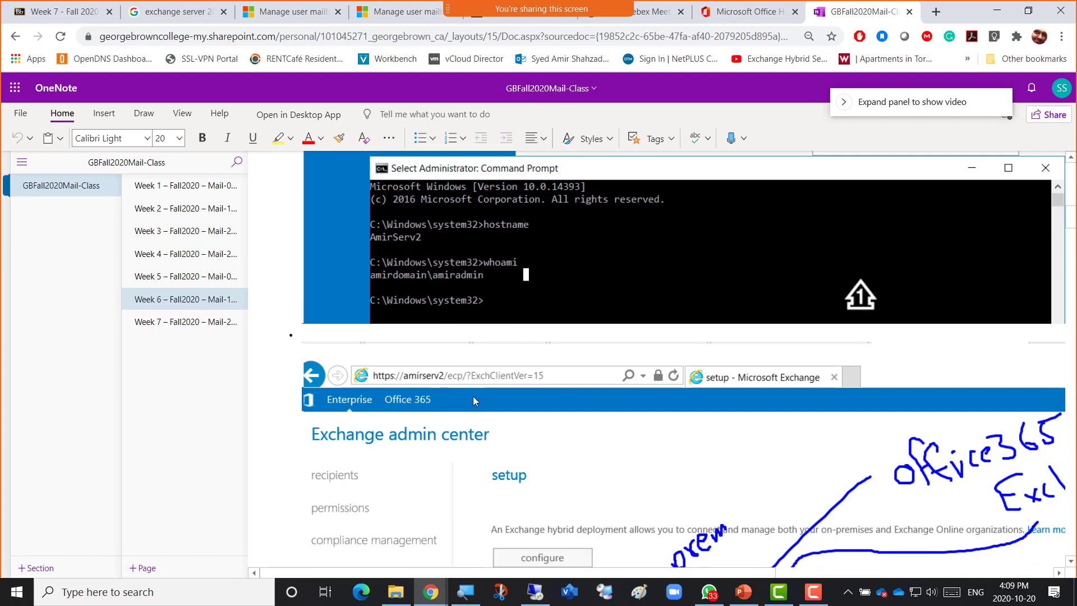
scroll(484, 342, up, 8)
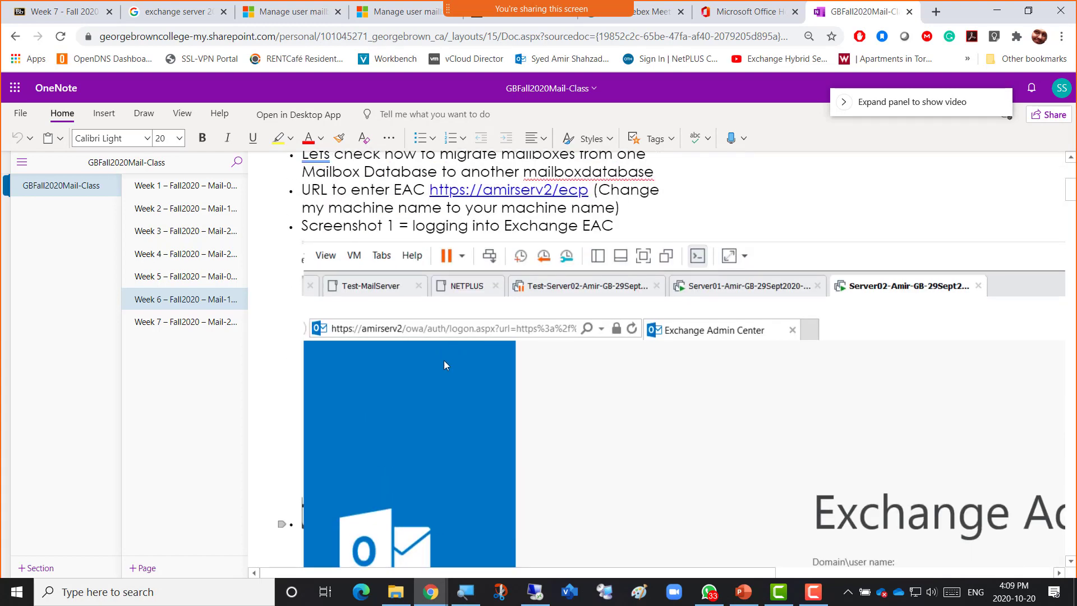
scroll(494, 368, down, 12)
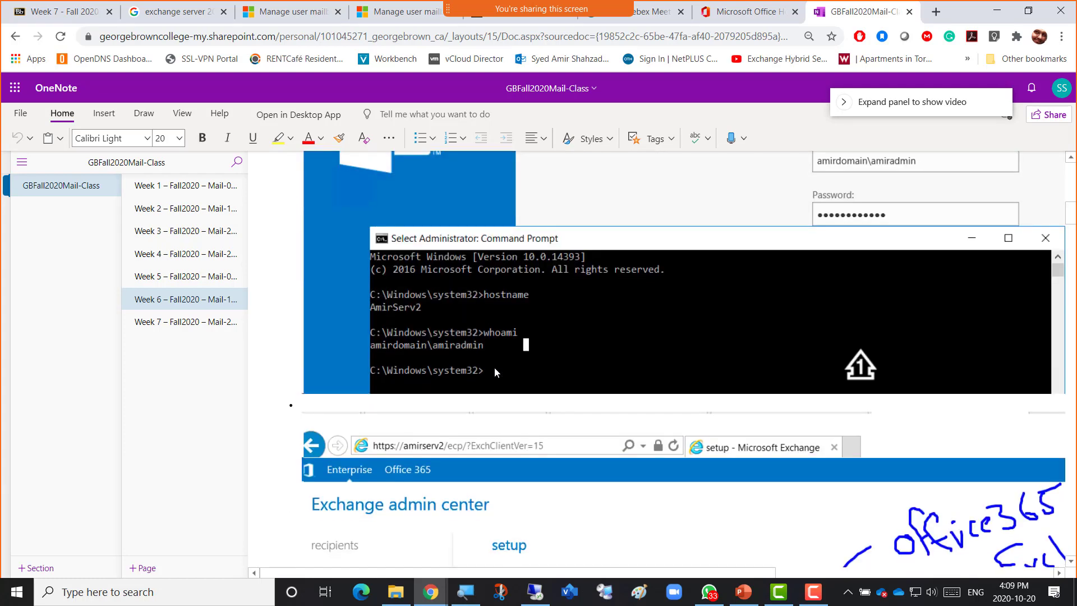
scroll(496, 371, down, 7)
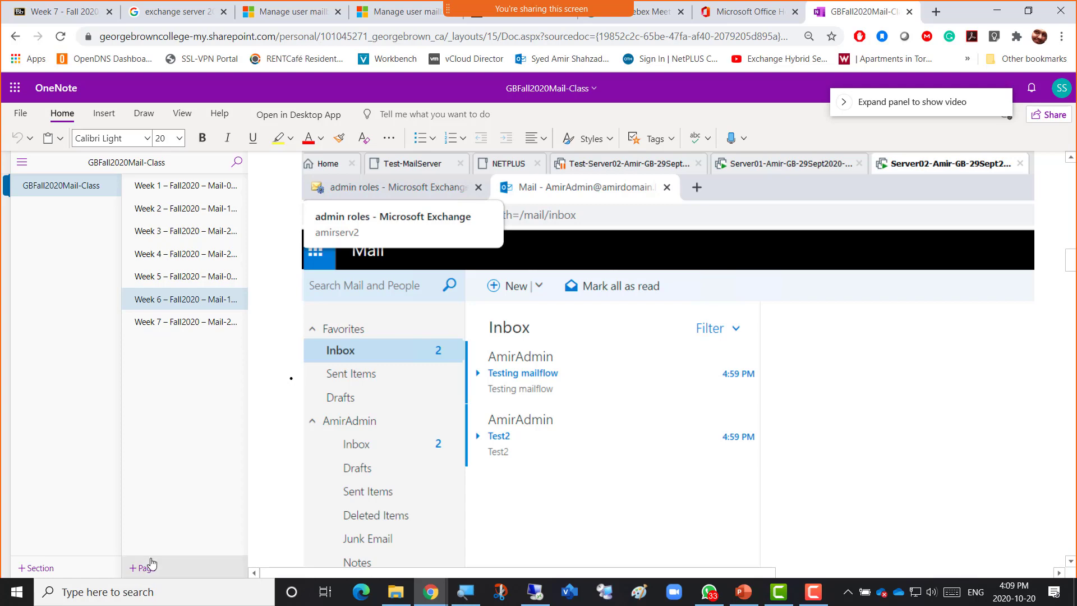
On the Week 7 page, write a '- For the Midterm' bullet in font size 20.
click(175, 330)
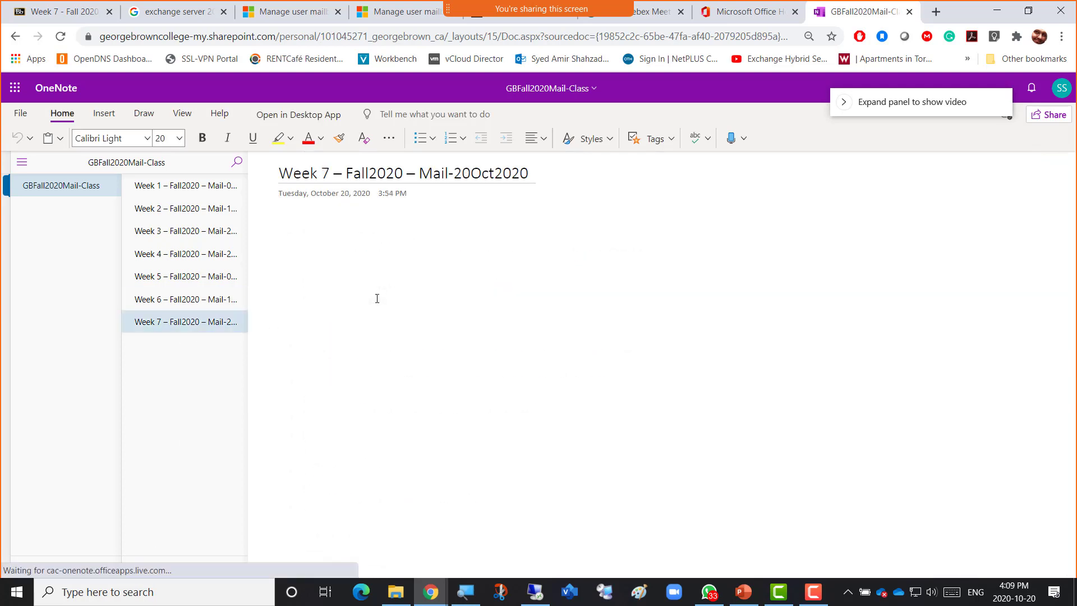
click(327, 224)
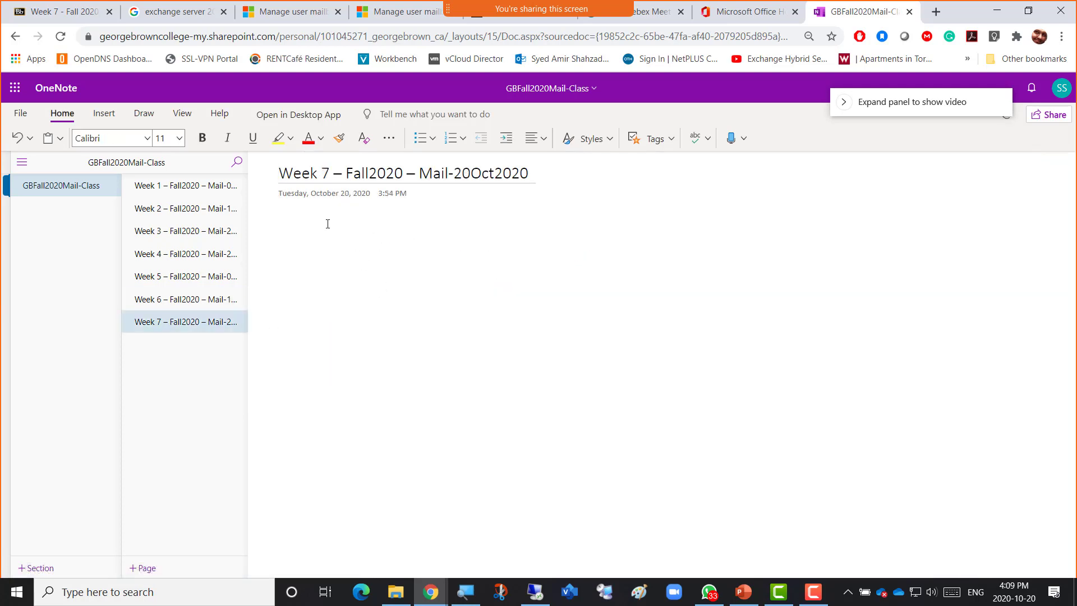
text(- )
text(For the)
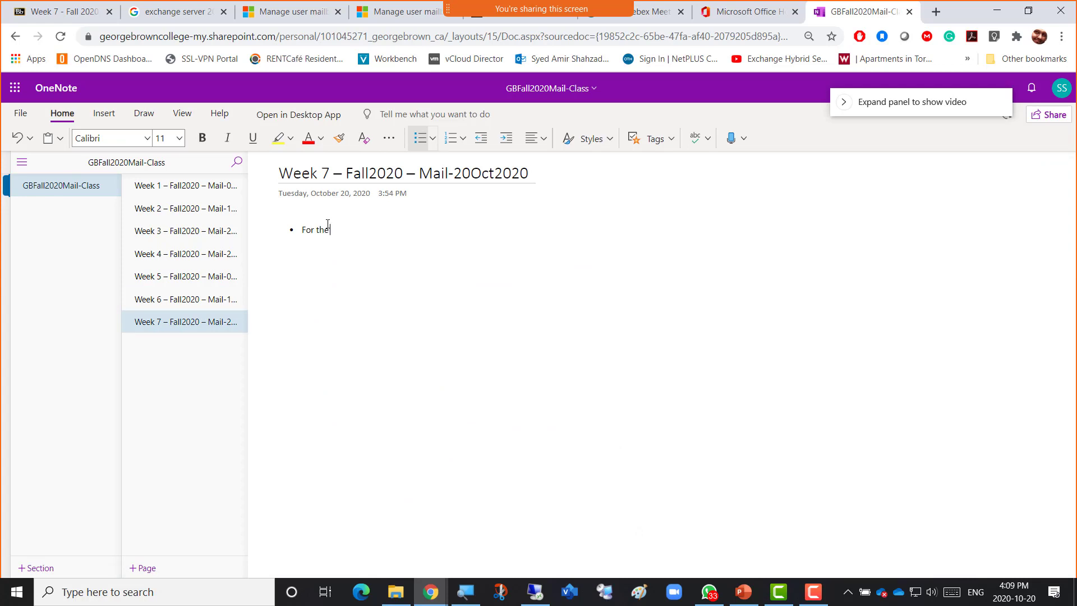
text( Midterm)
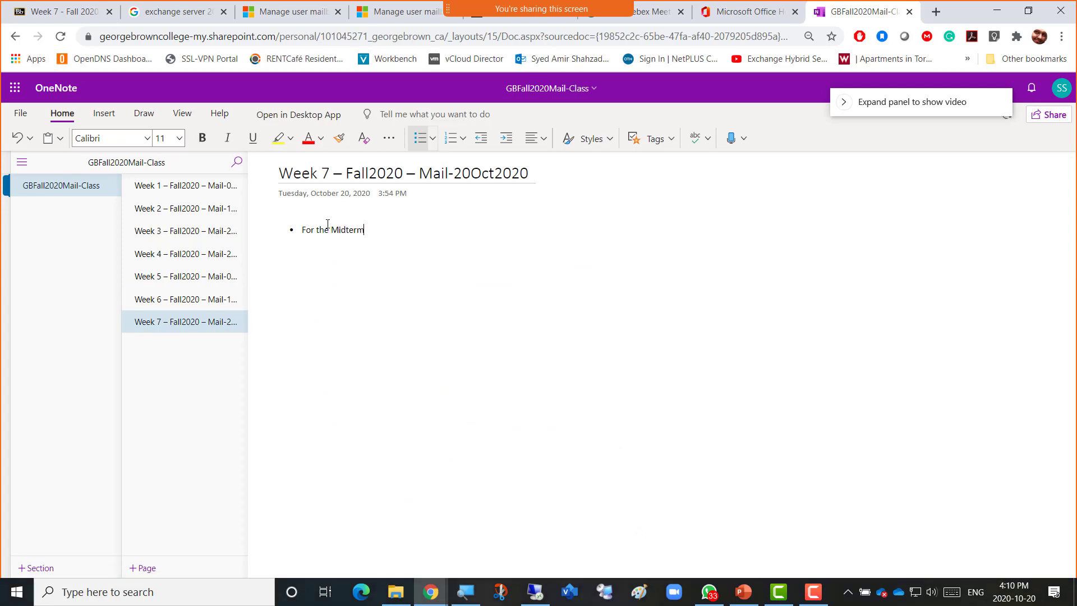
key(shift+Left)
key(shift+Left)
key(shift+Left)
key(shift+Left)
key(shift+Left)
key(shift+Left)
key(shift+Left)
key(shift+Left)
key(shift+Left)
key(shift+Left)
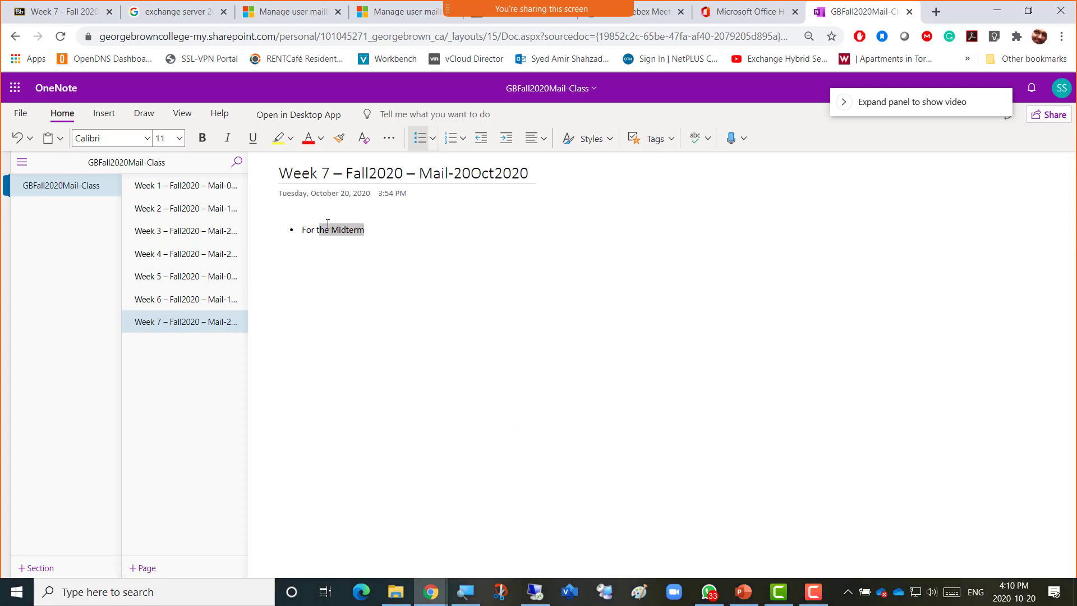
key(shift+Left)
key(shift+Left)
click(179, 138)
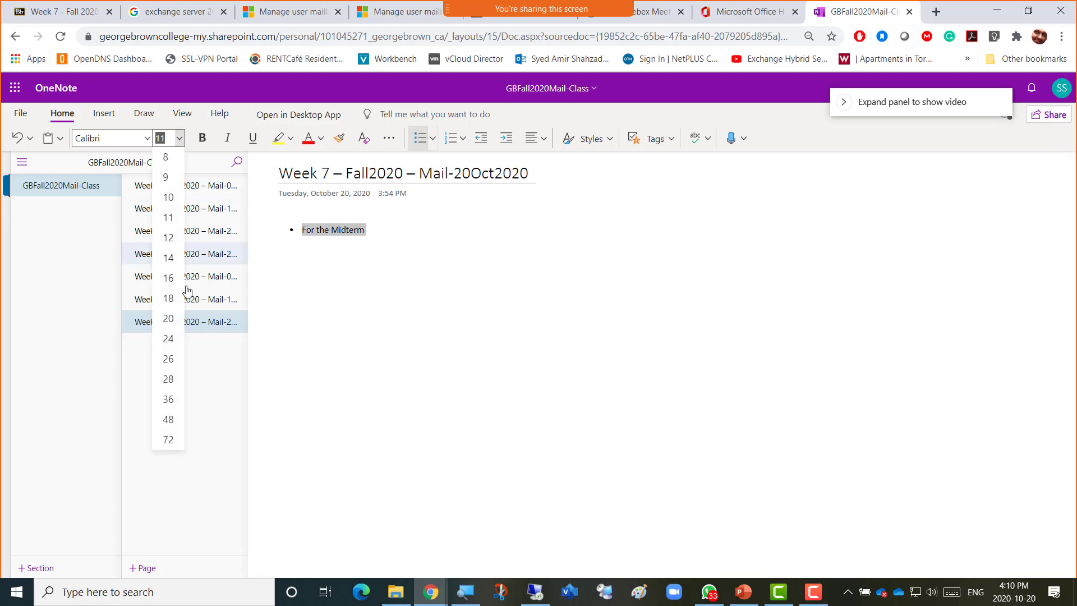
click(163, 320)
click(442, 231)
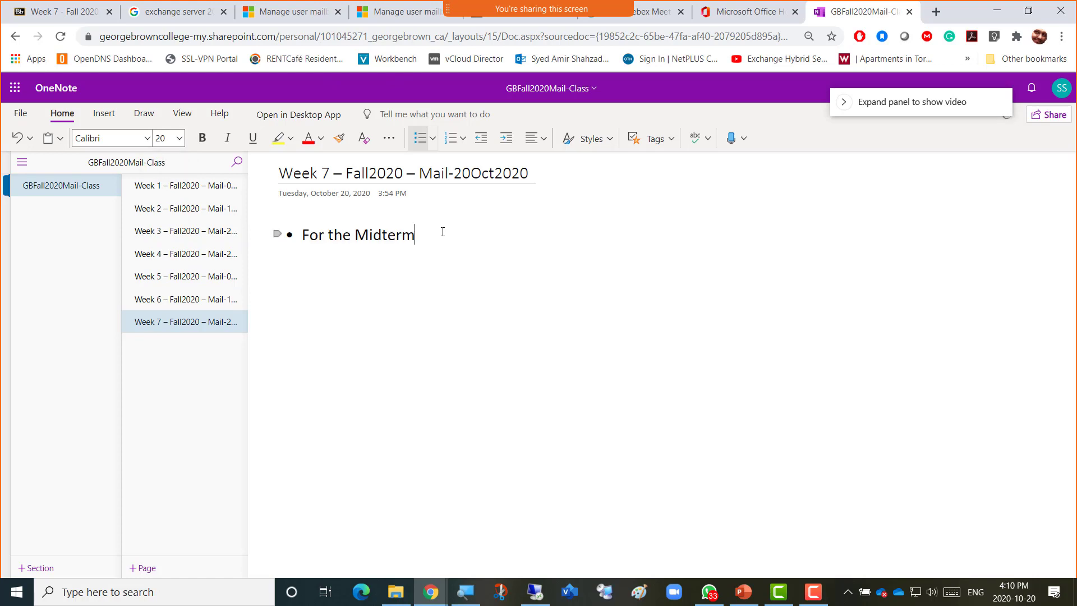
Add indented sub-bullets '25 Questions', 'Cannot Backtrack' and 'Open Book'.
key(Return)
key(Tab)
text(25 Questions)
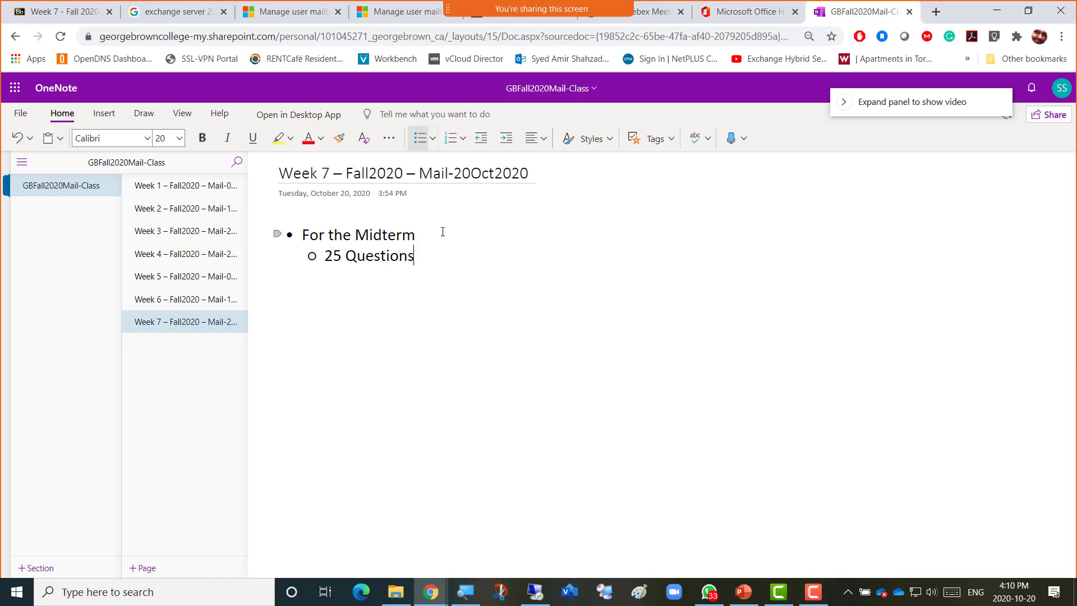
key(Return)
text(Cannot Bac)
text(ktrack)
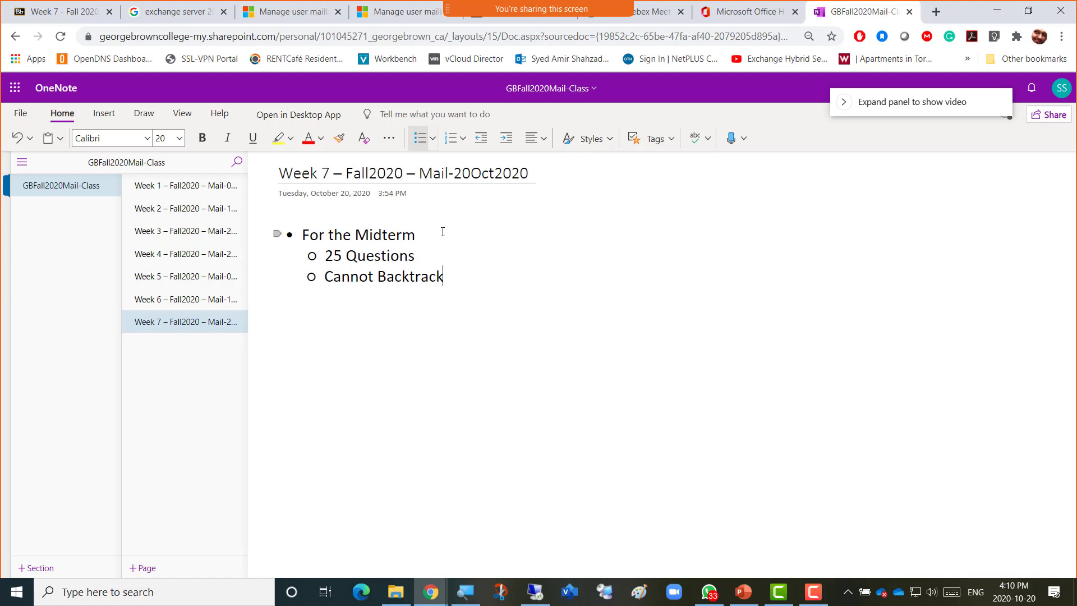
key(Return)
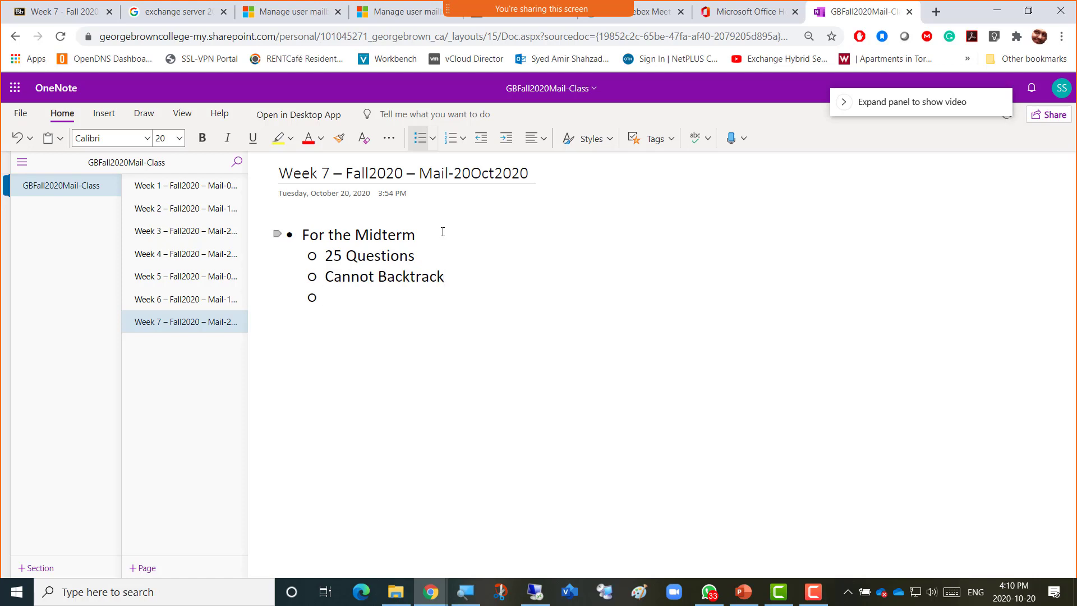
text(Open Book)
key(Return)
Add the sub-bullet '1 Hour for COMP3102 4pm to 5pm and COMP3114 6pm till 7pm'.
text(1 Hour)
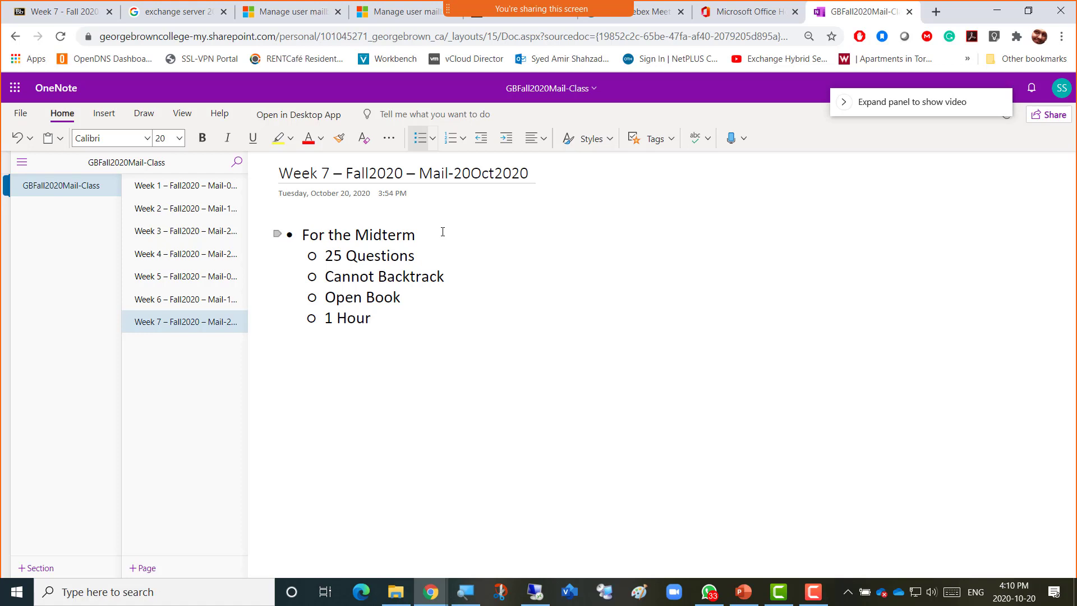
text( from 6)
key(BackSpace)
key(BackSpace)
text(C)
key(BackSpace)
text(COMP3102)
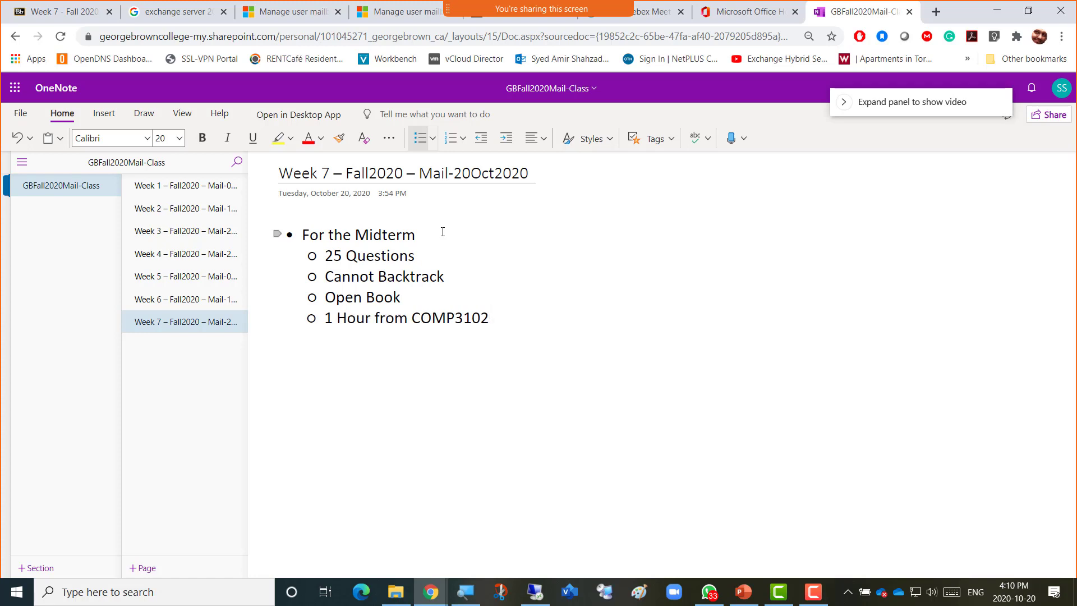
text(4pm to 5pm)
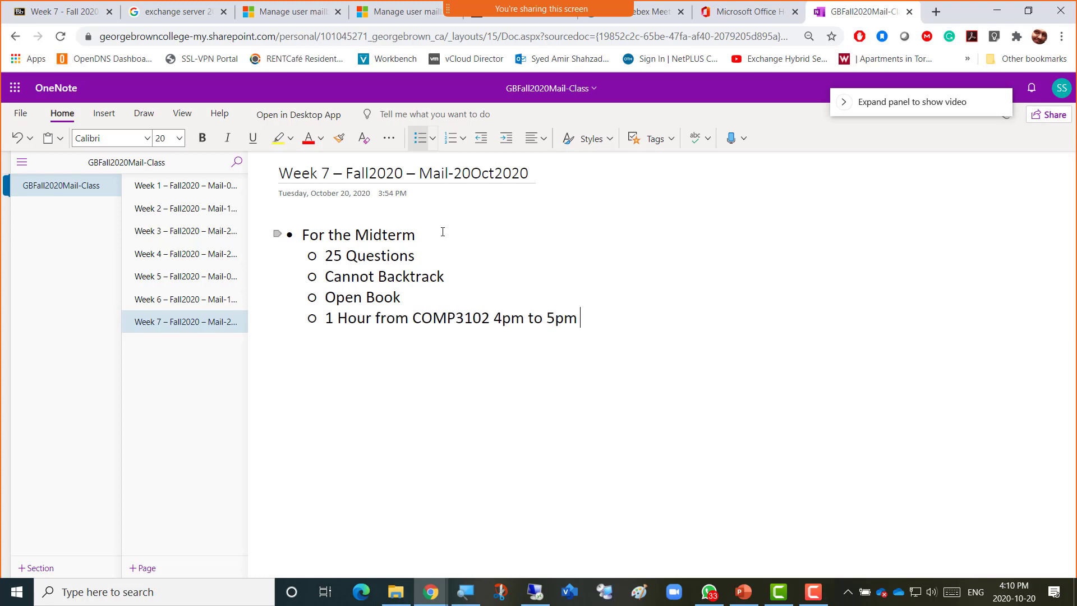
text( and COMP)
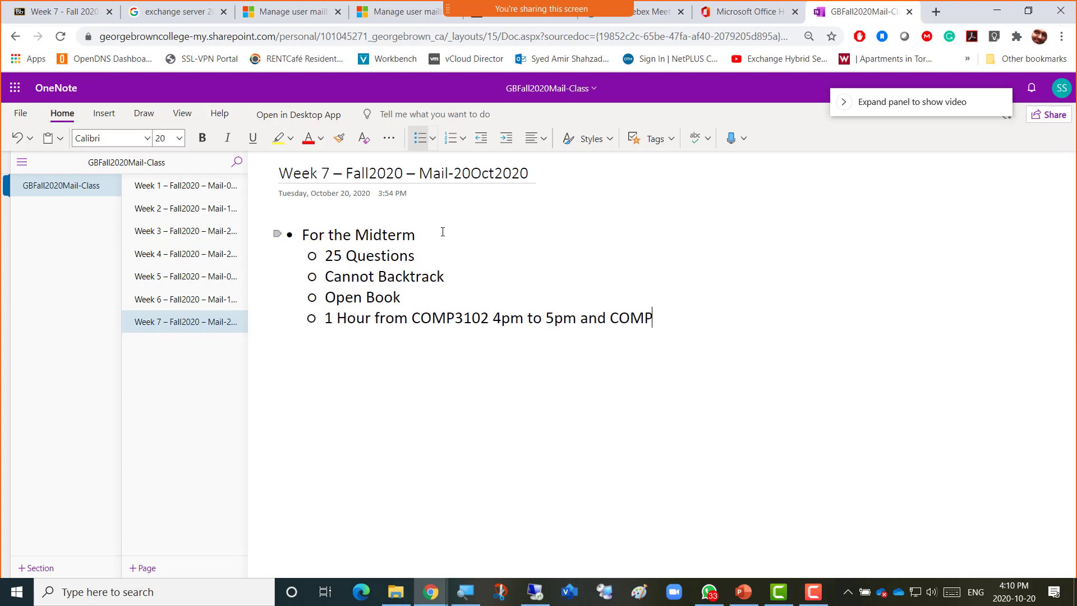
text(3114)
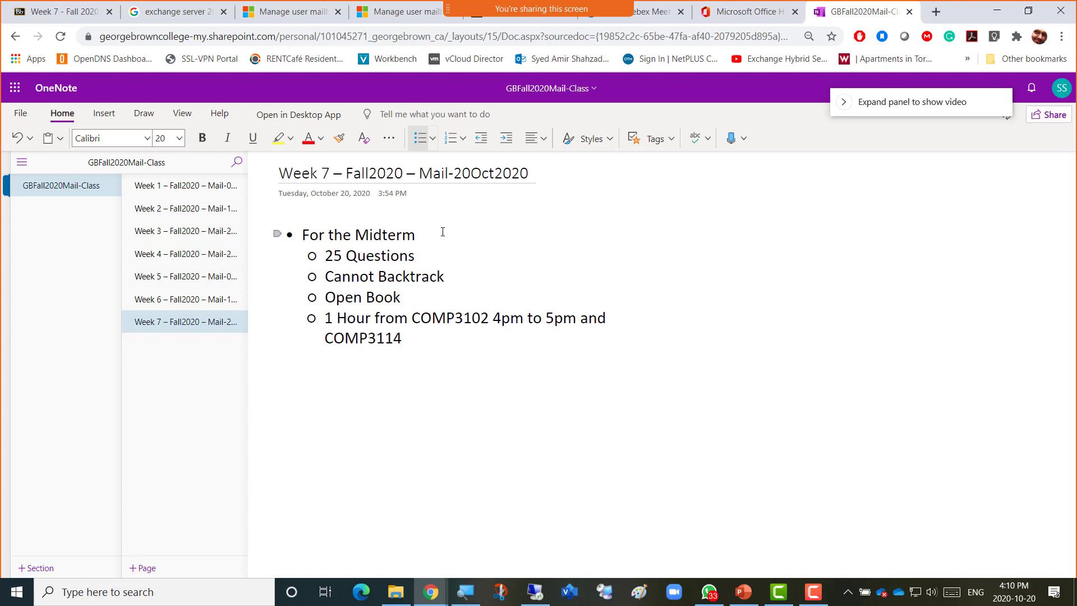
text( 6pm)
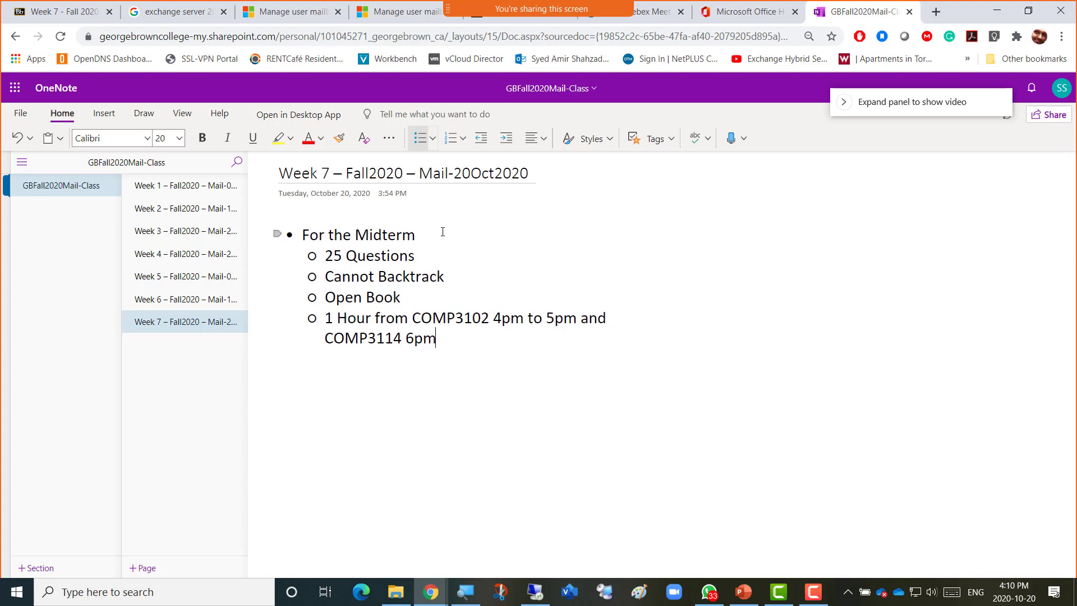
text( till 7pm)
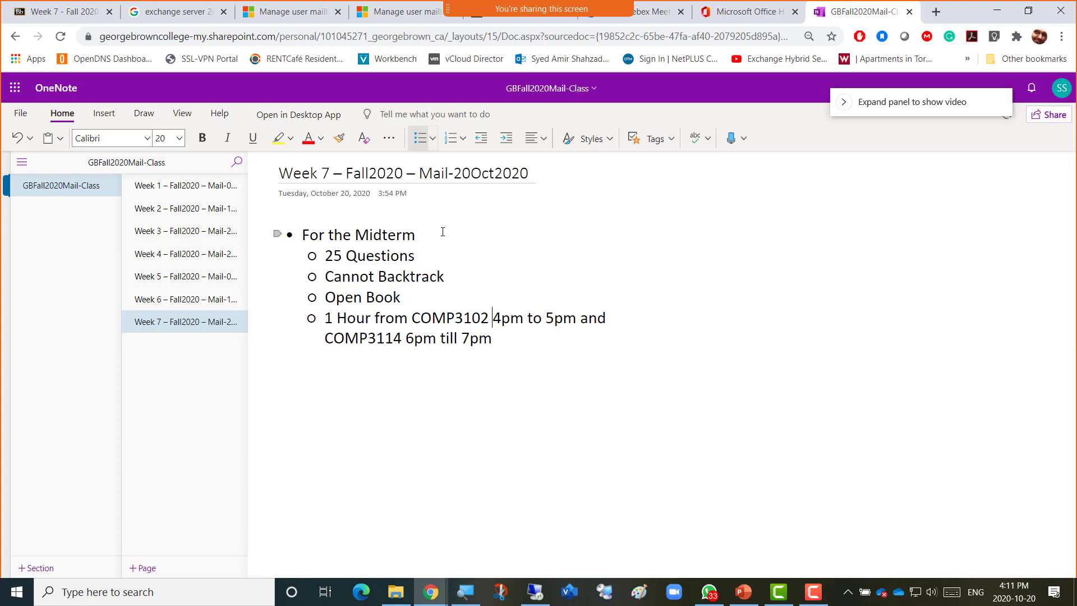
key(ctrl+Left)
key(Left)
key(shift+Left)
key(shift+Left)
key(shift+Left)
text(or)
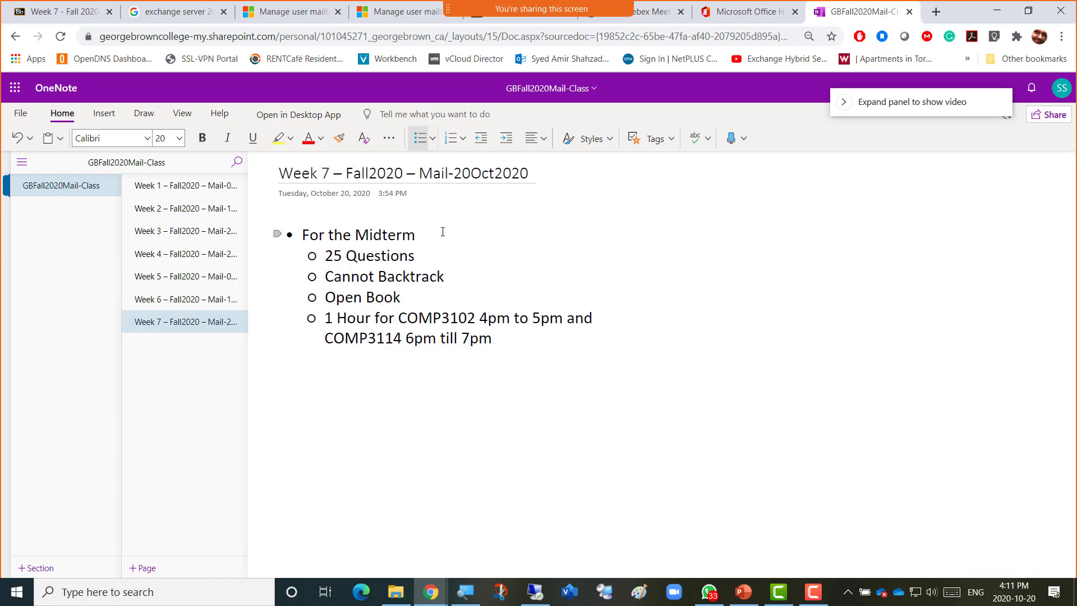
key(Right)
key(Right)
key(Right)
key(Return)
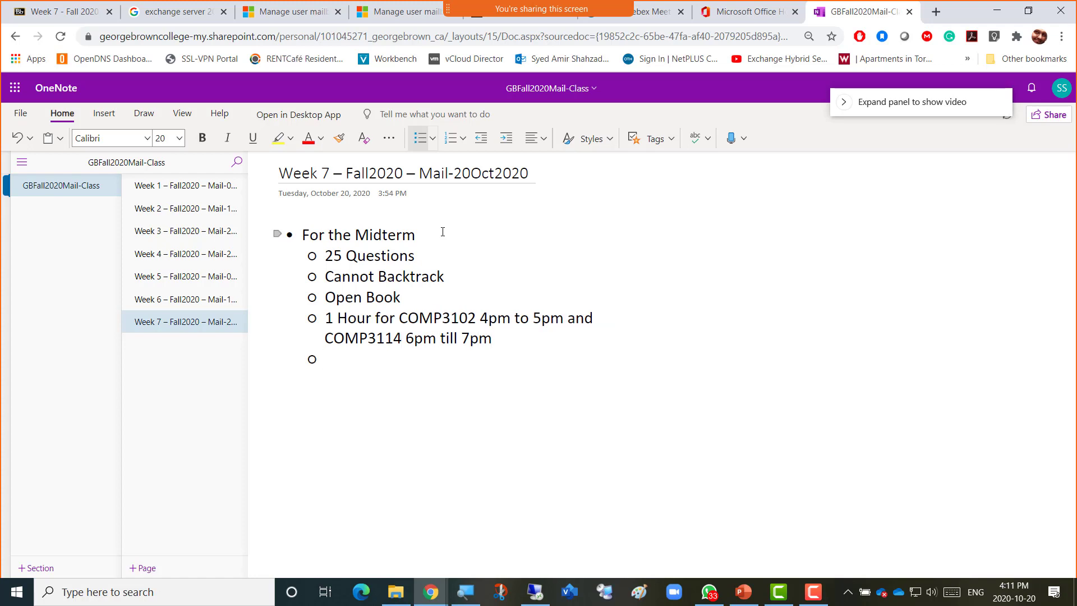
Type the sub-bullet 'Midterm Questions will come from the Slides, Video content/Disucssions/Lab Configurations/OneNote'.
text(Midterm)
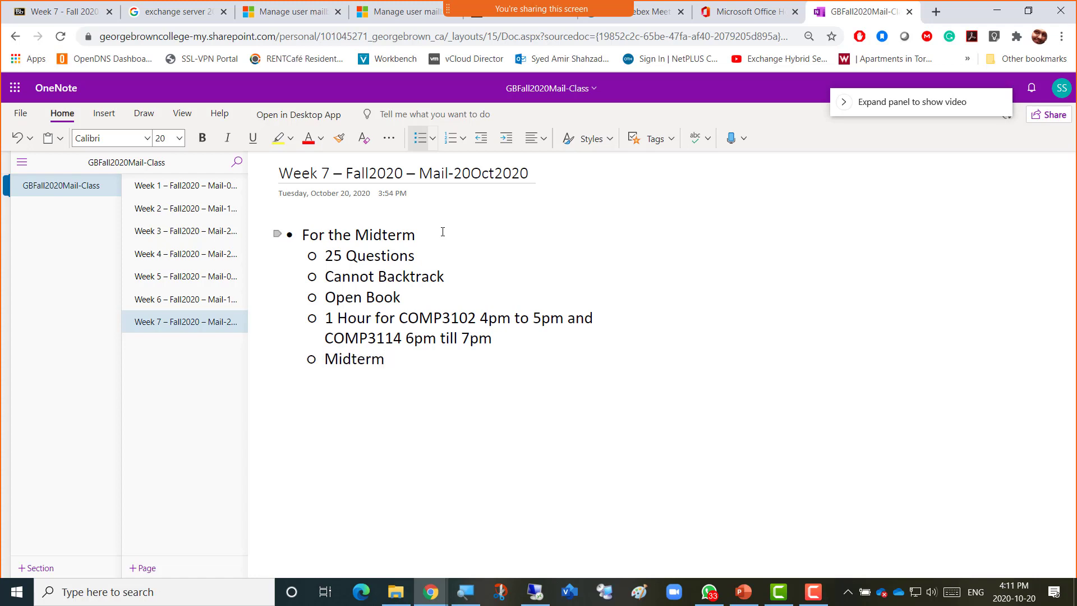
text( Questi)
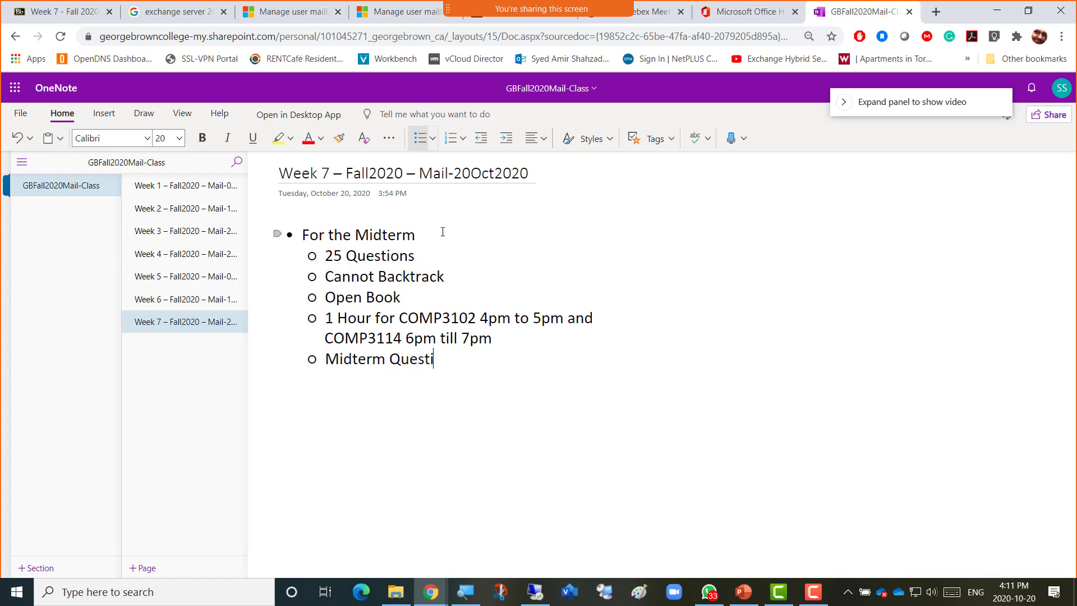
text(ons will come from)
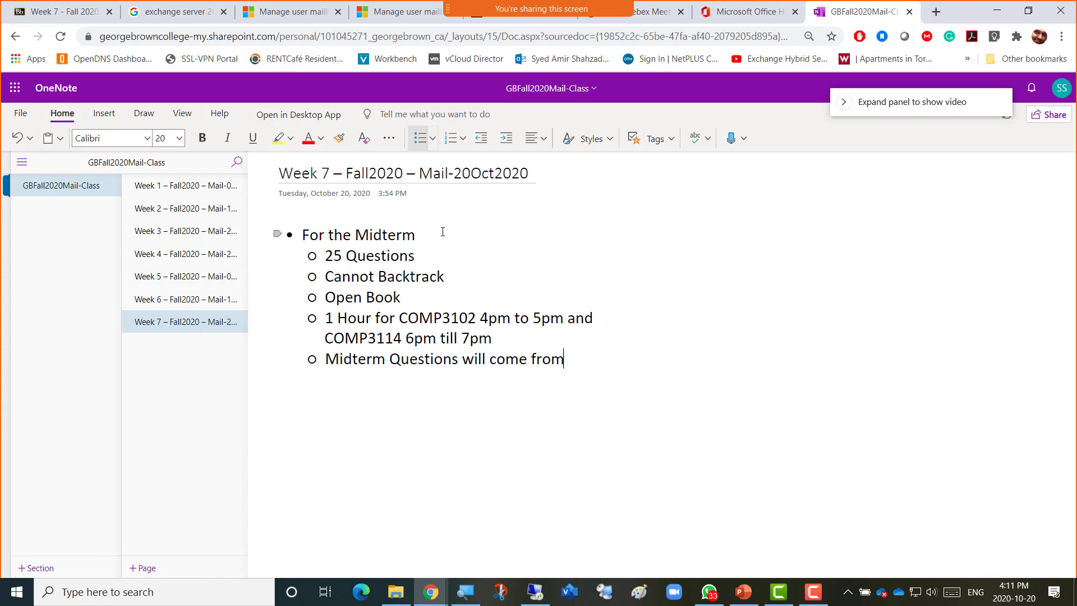
text( the Slides, )
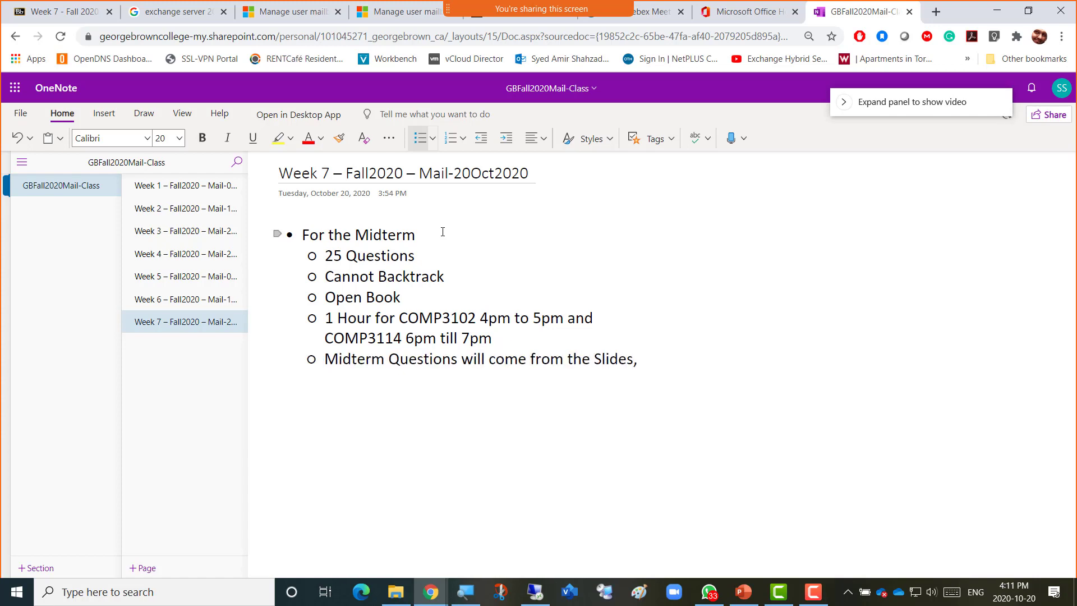
text(Video content)
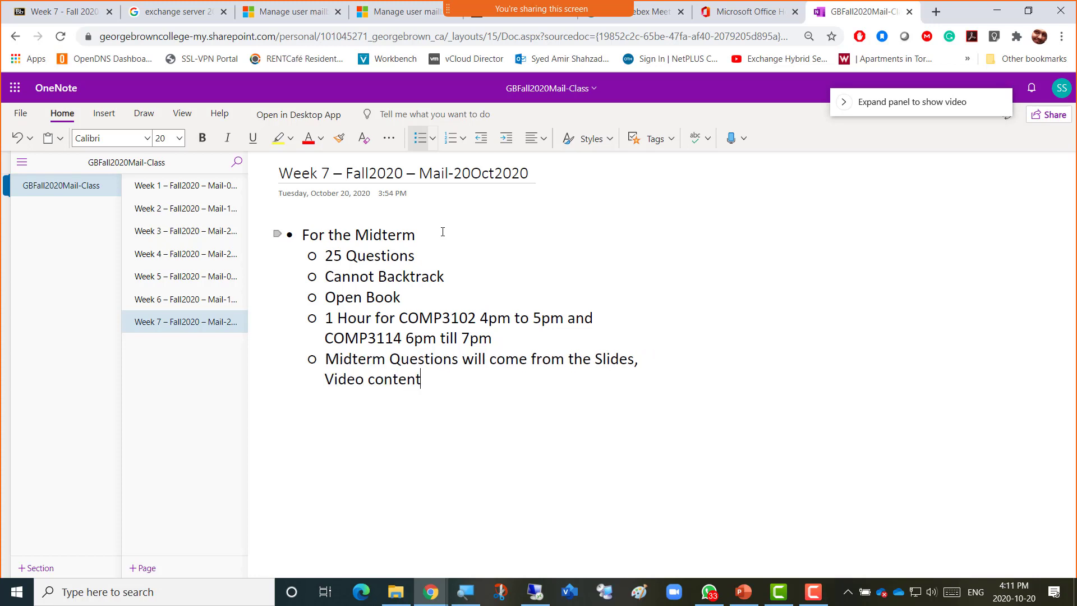
text(/)
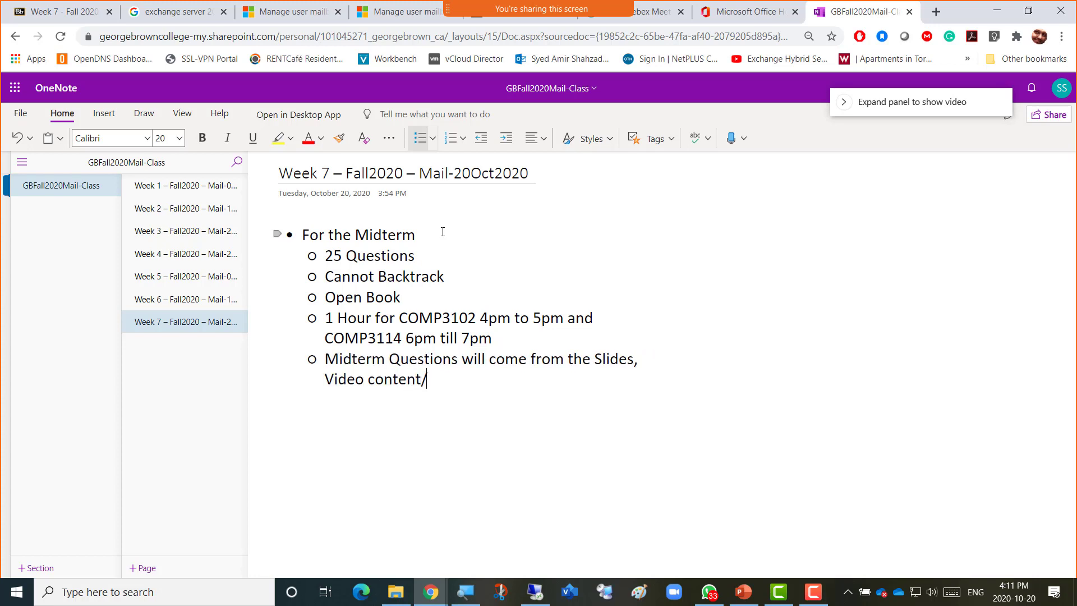
text(Disucssions)
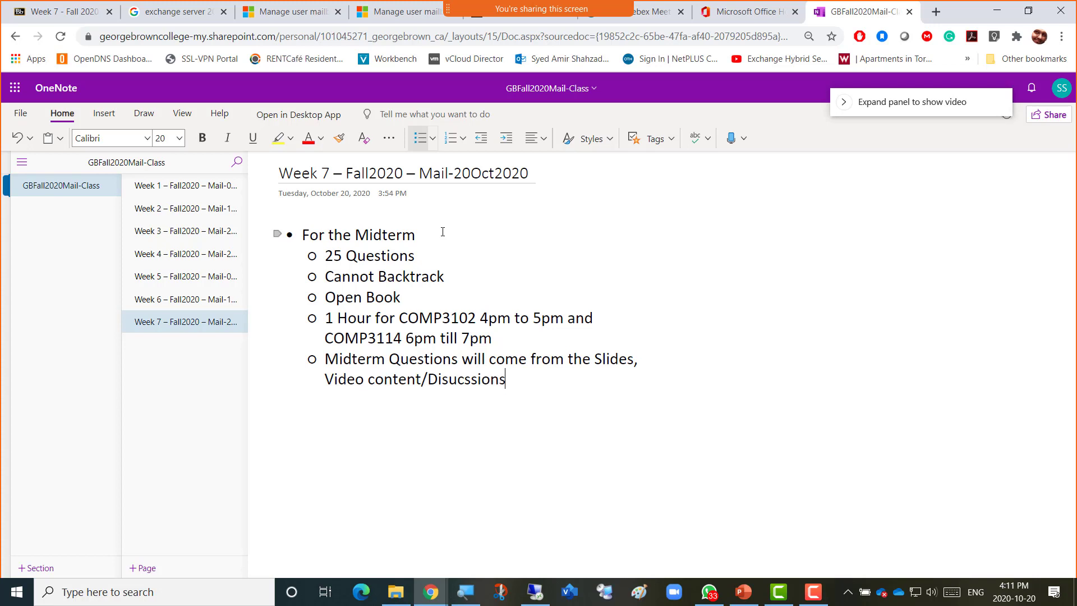
text(/Lab Configurations)
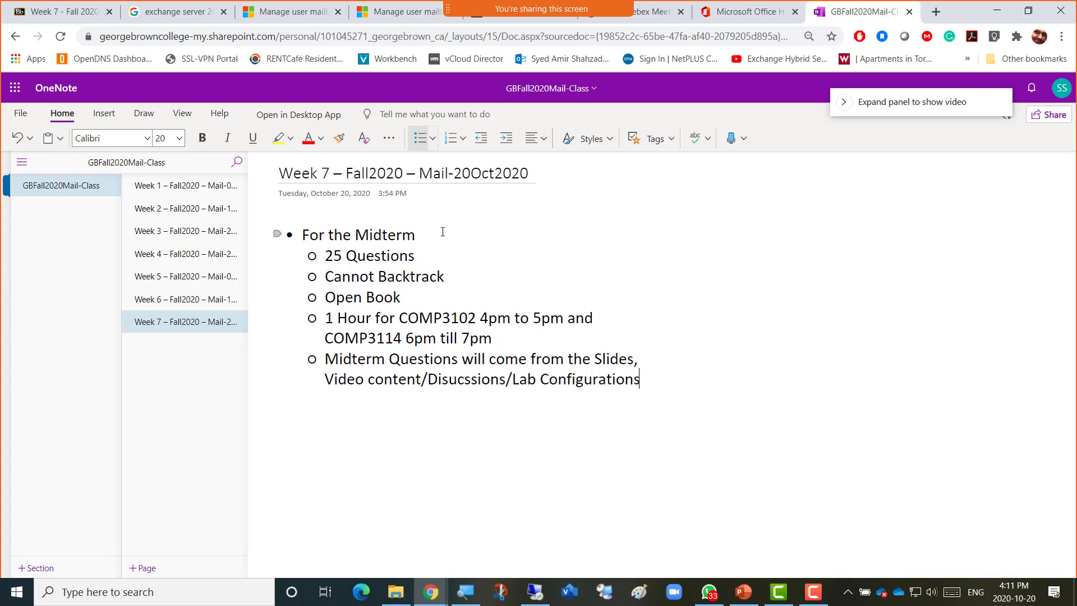
text(/)
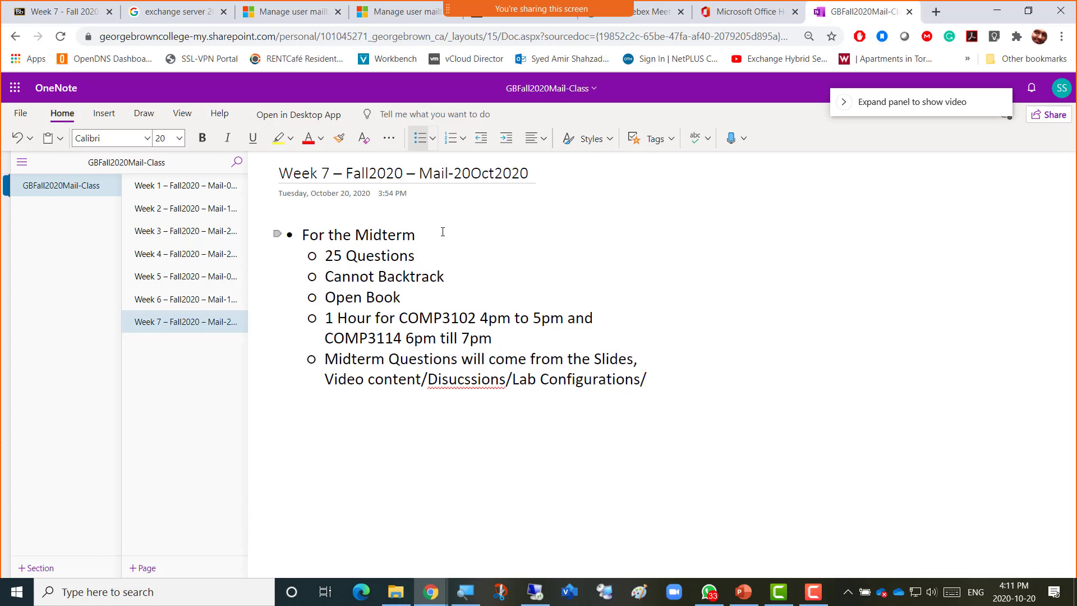
text(OneNote)
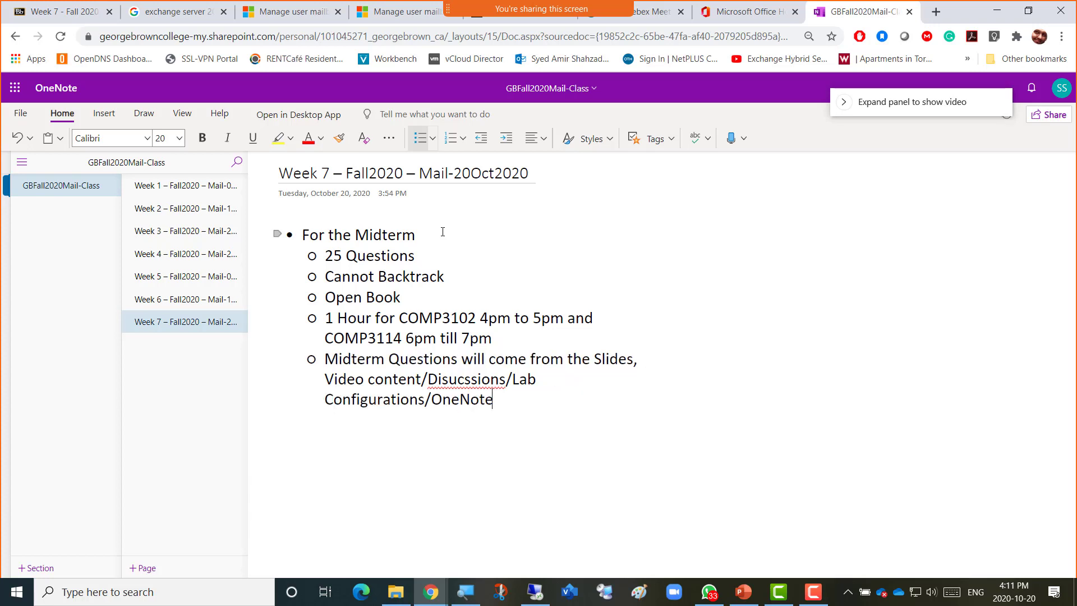
key(Return)
Write that 2 attempts are available, only the first marked, the 2nd only for machine/browser errors.
text(There)
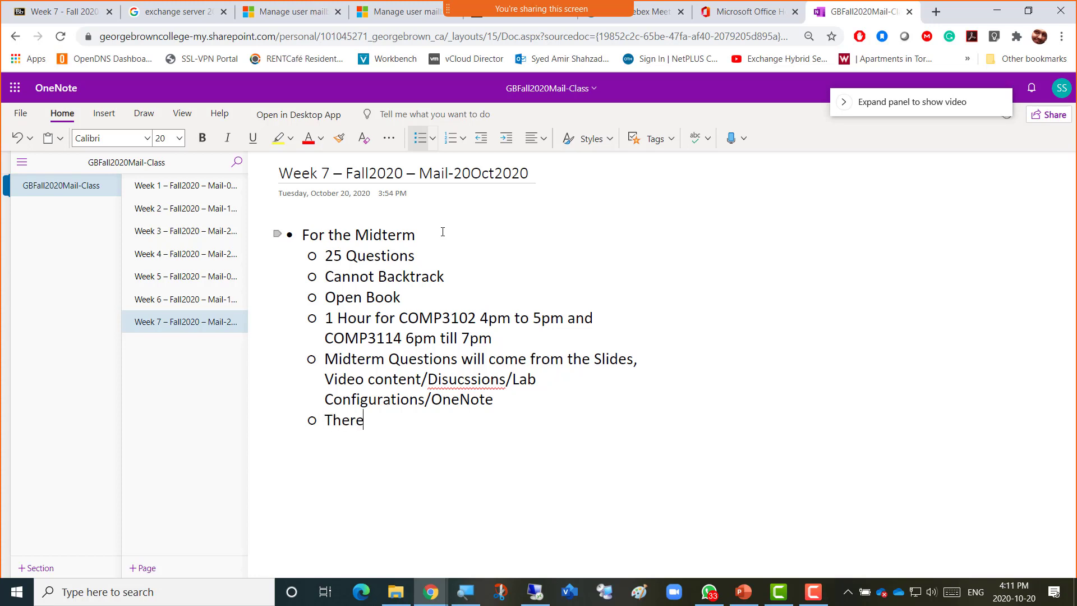
text( will be )
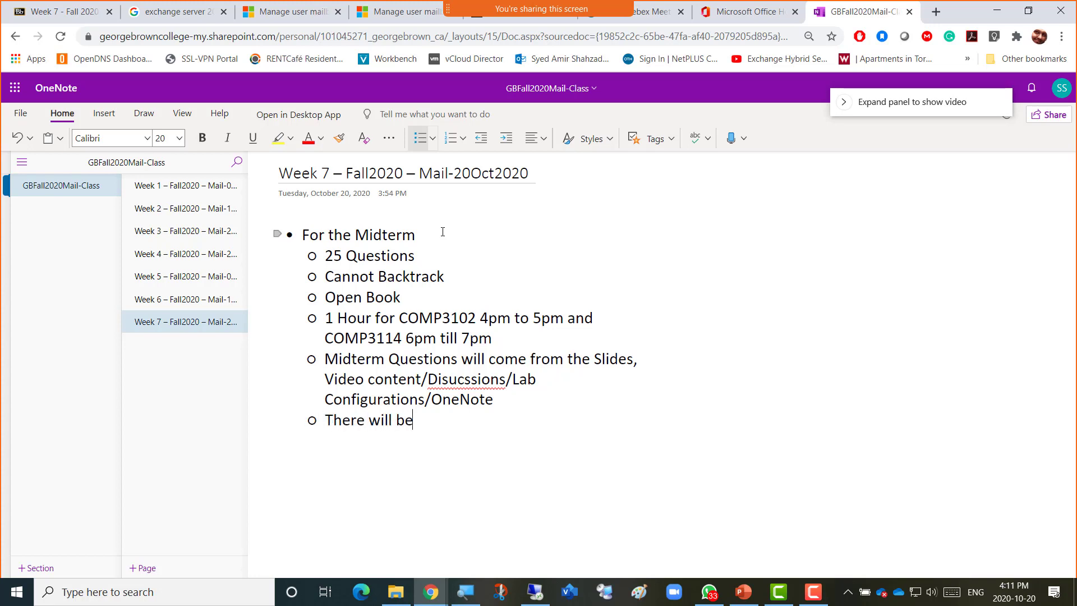
text(2 attempts)
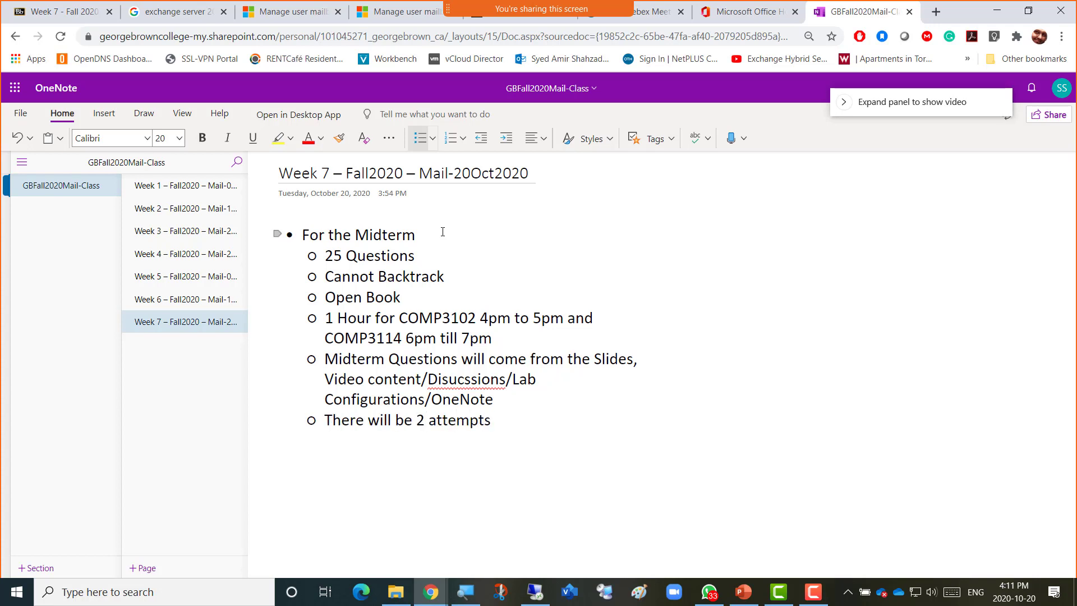
text( available)
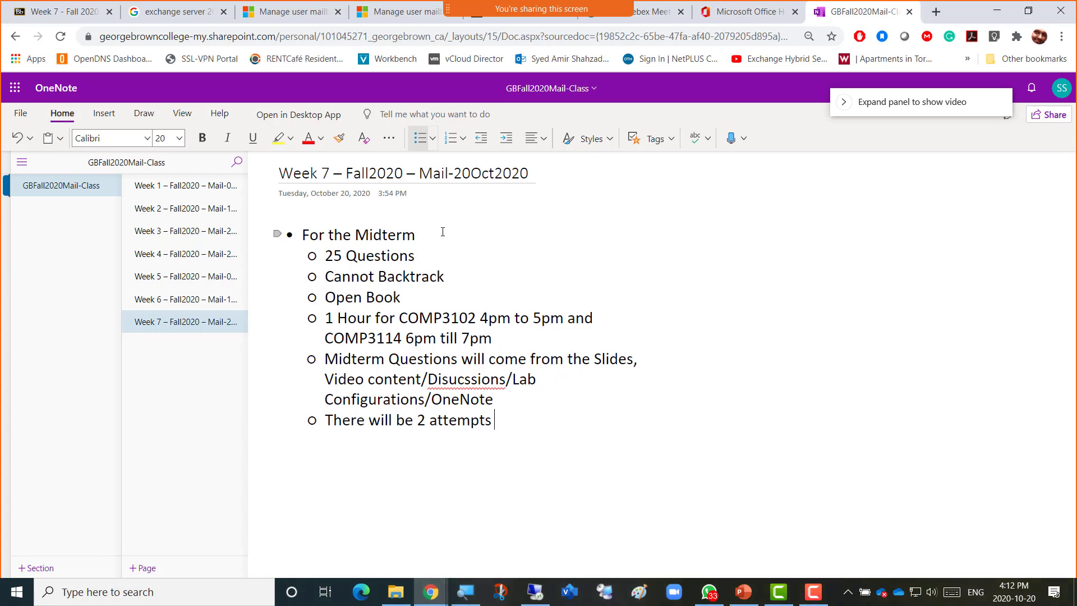
text( bnu)
key(BackSpace)
key(BackSpace)
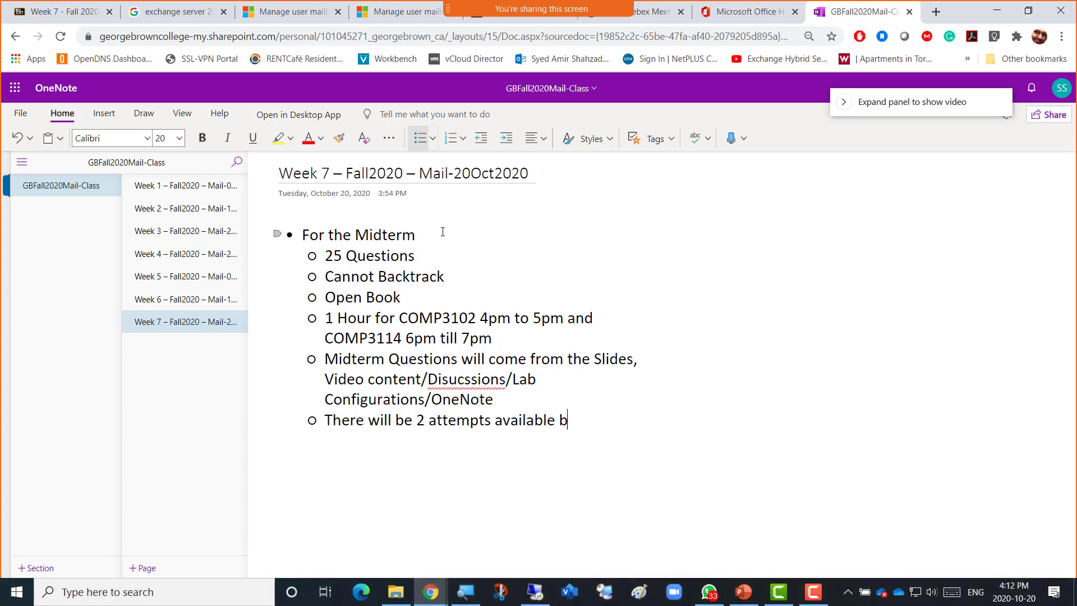
text(ut f)
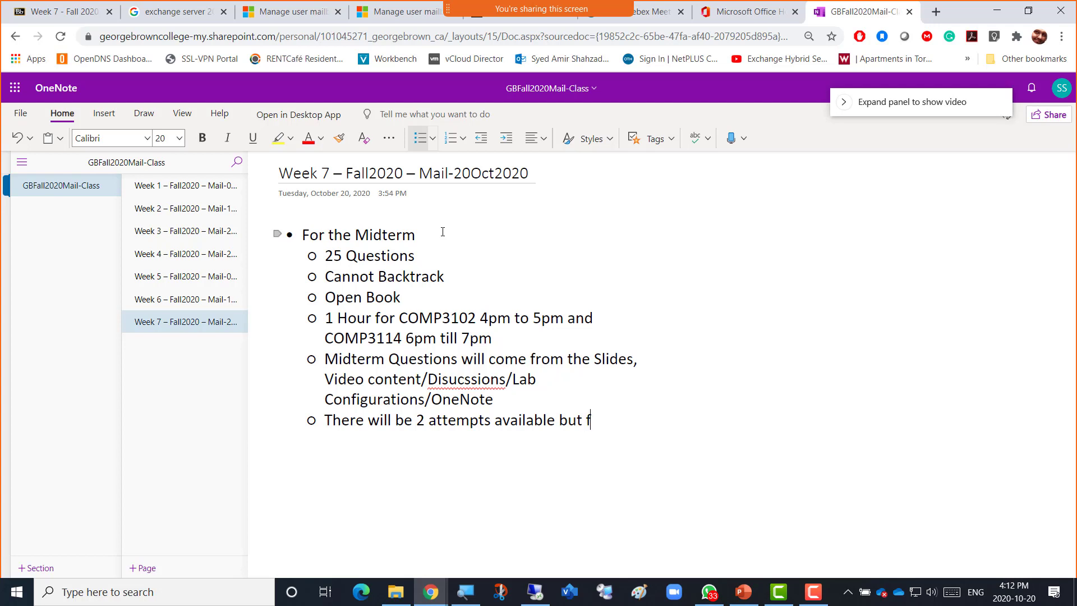
text(irst attempt wi)
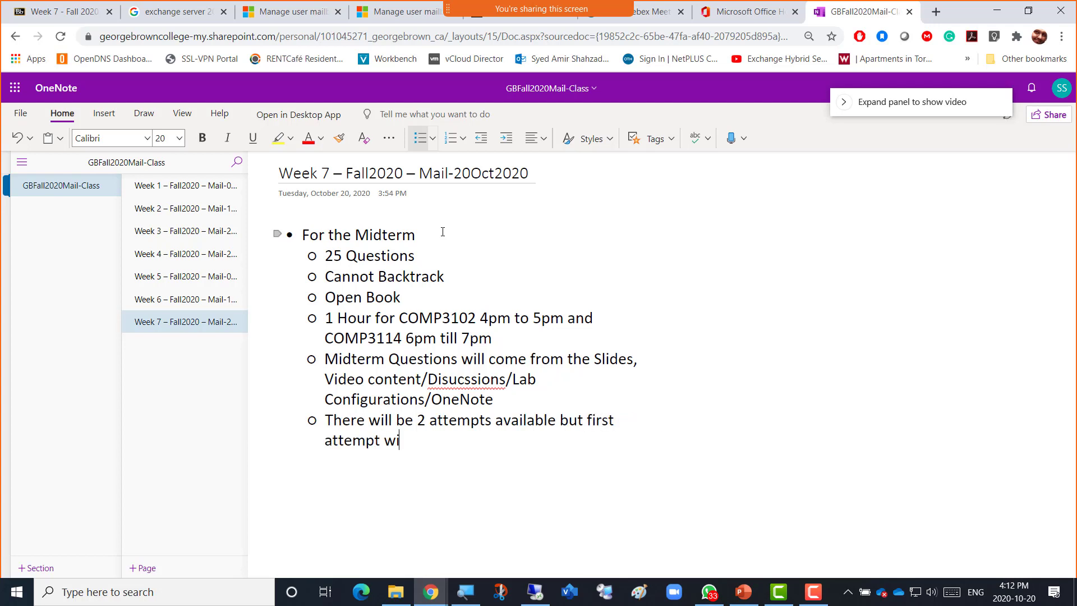
text(ll be marked)
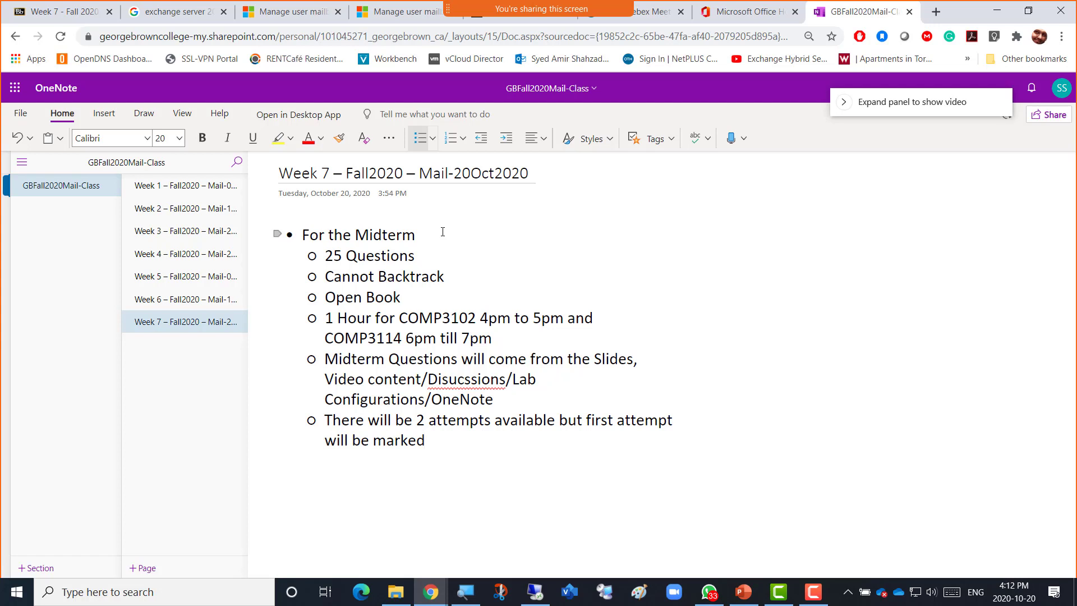
text(. )
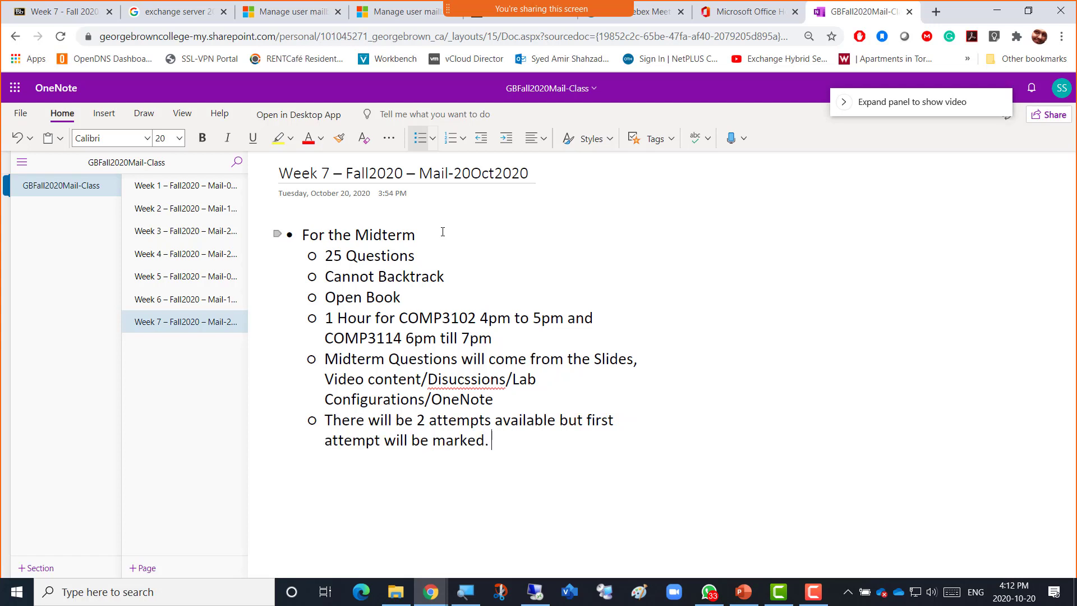
text(The 2nd )
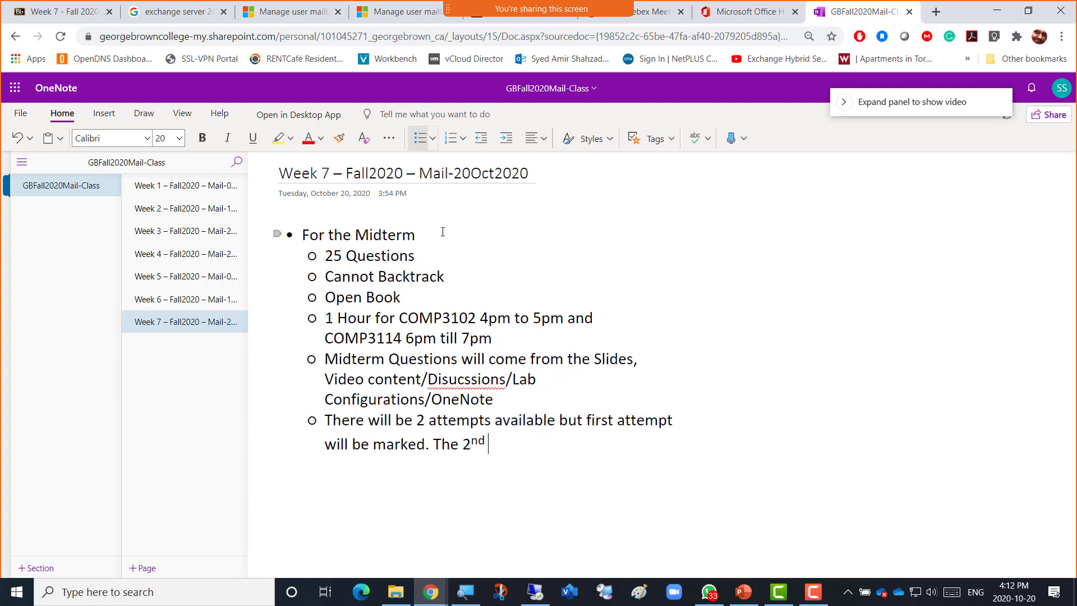
text(Attempt is oinly)
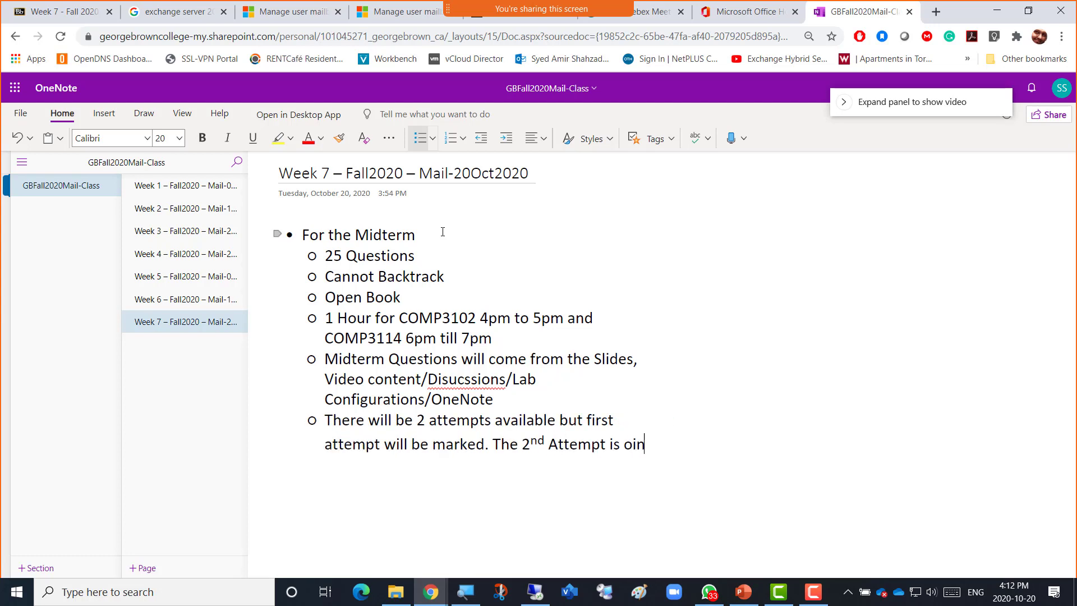
key(BackSpace)
key(BackSpace)
key(BackSpace)
key(BackSpace)
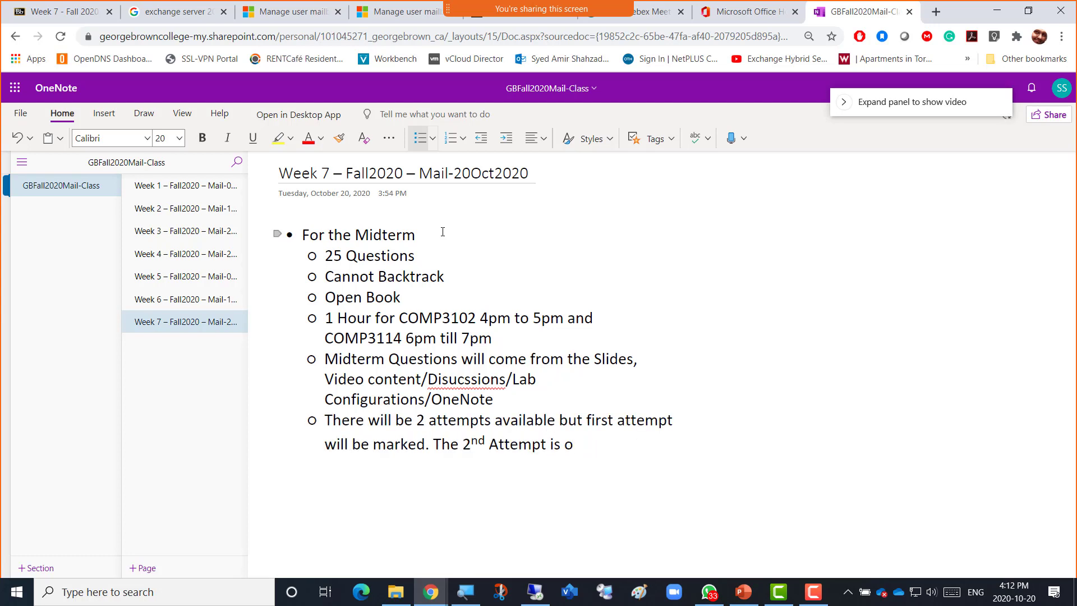
text(nly there if your )
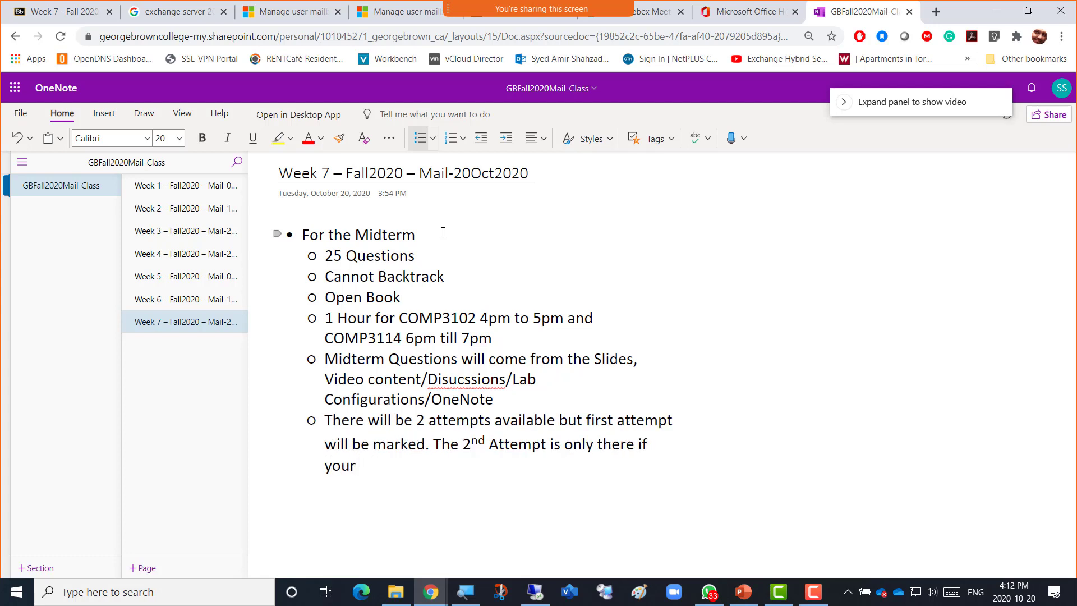
text(machine ha)
key(BackSpace)
key(BackSpace)
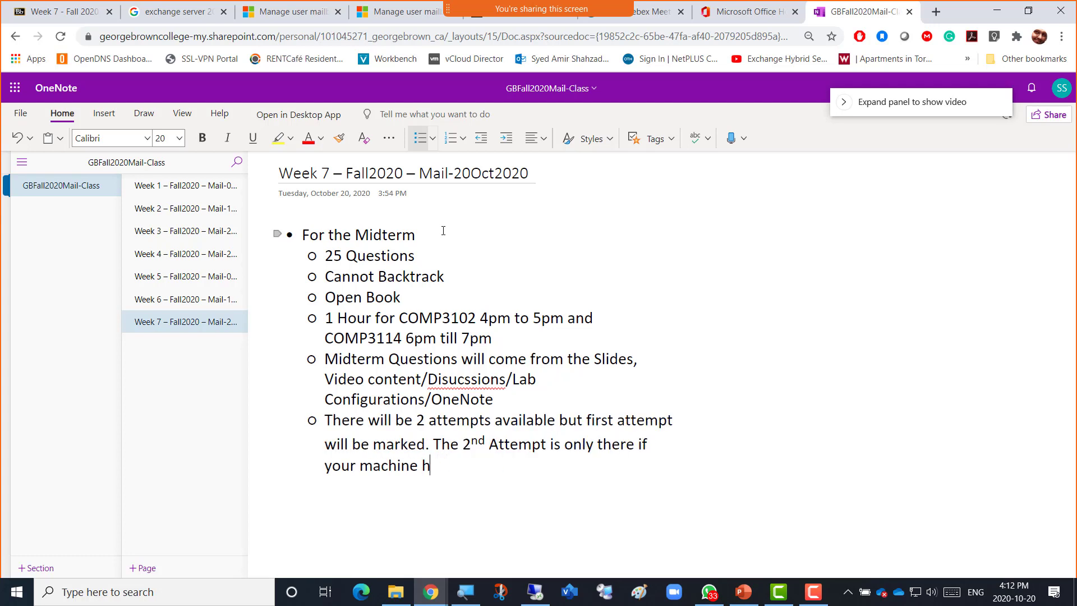
text(/ browser had some erros)
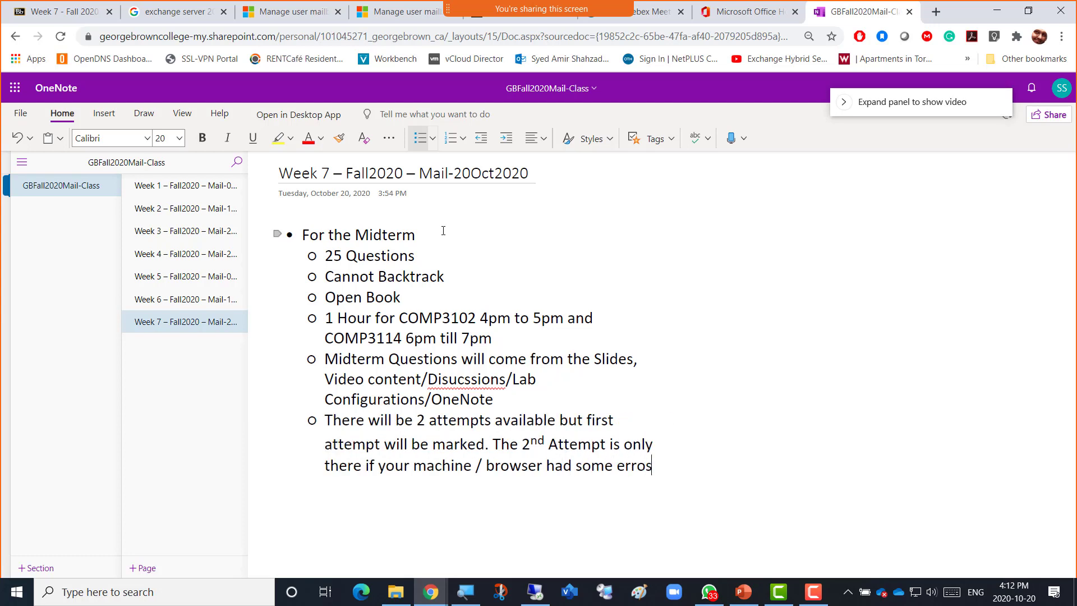
key(BackSpace)
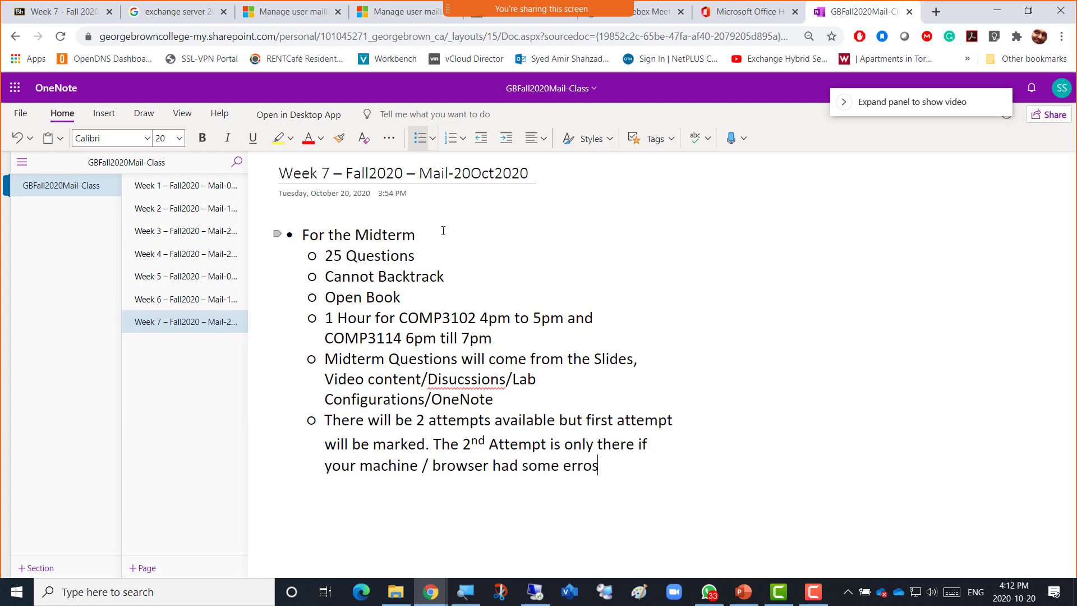
Add that students should screenshot or photograph the error and email it explaining the 2nd attempt.
text(r. In)
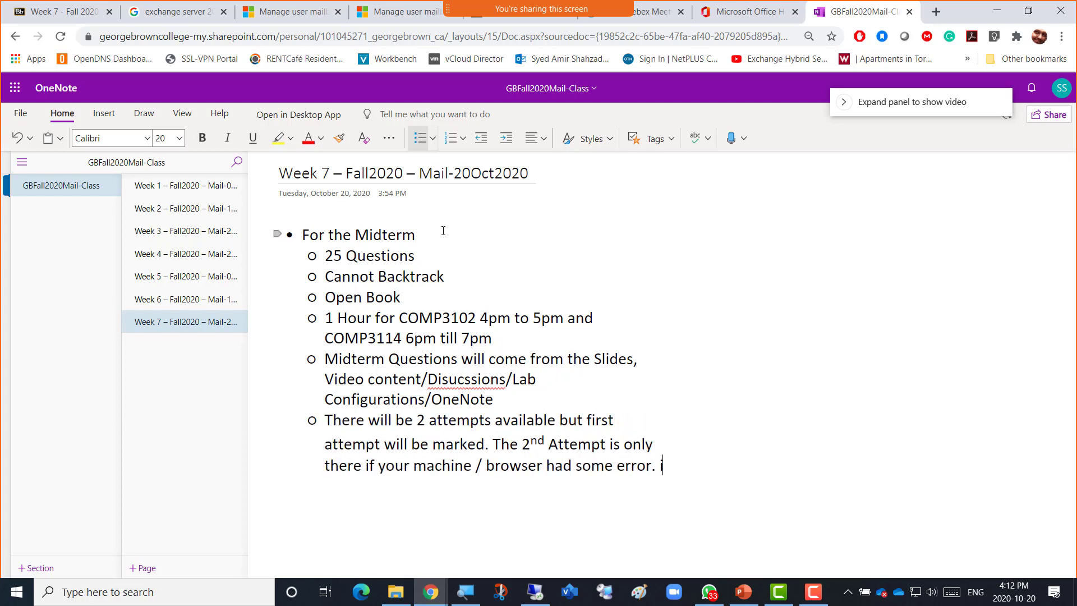
text( that case pla)
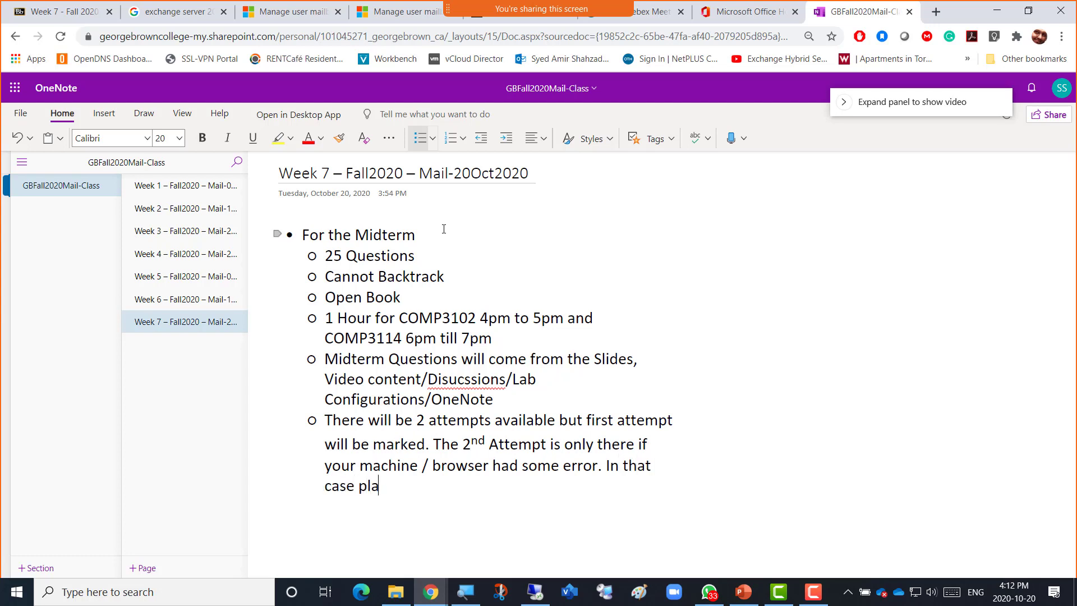
key(BackSpace)
text(eas)
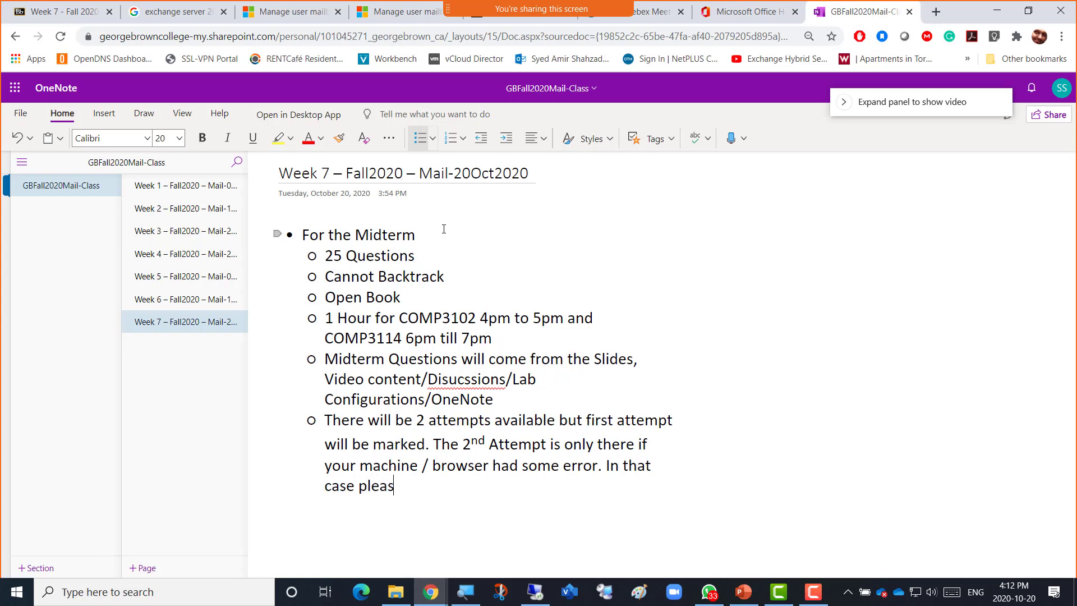
text(e take a sc)
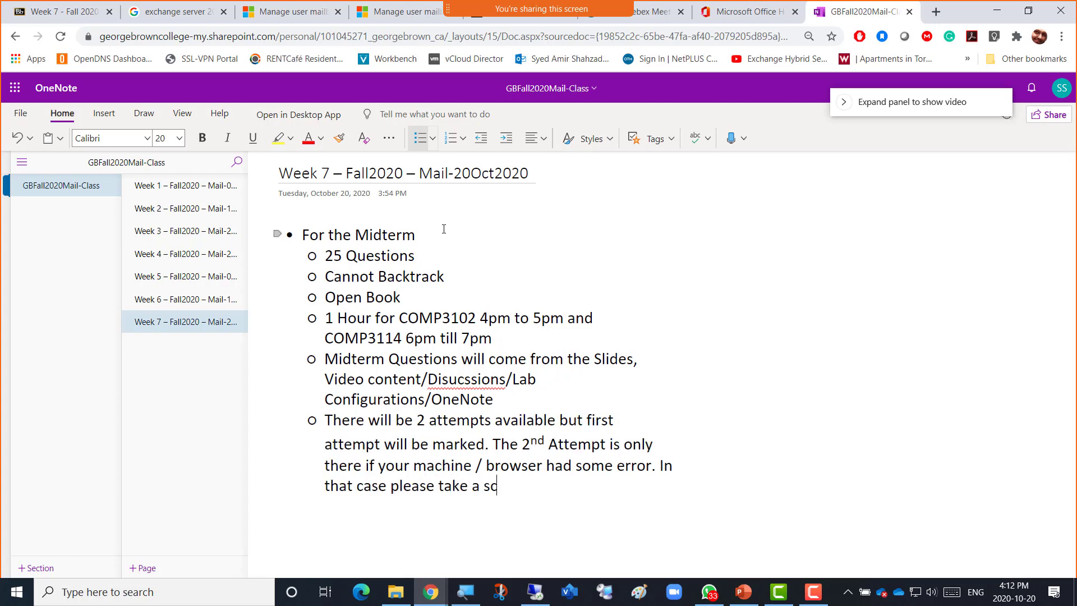
text(reenshot of the error)
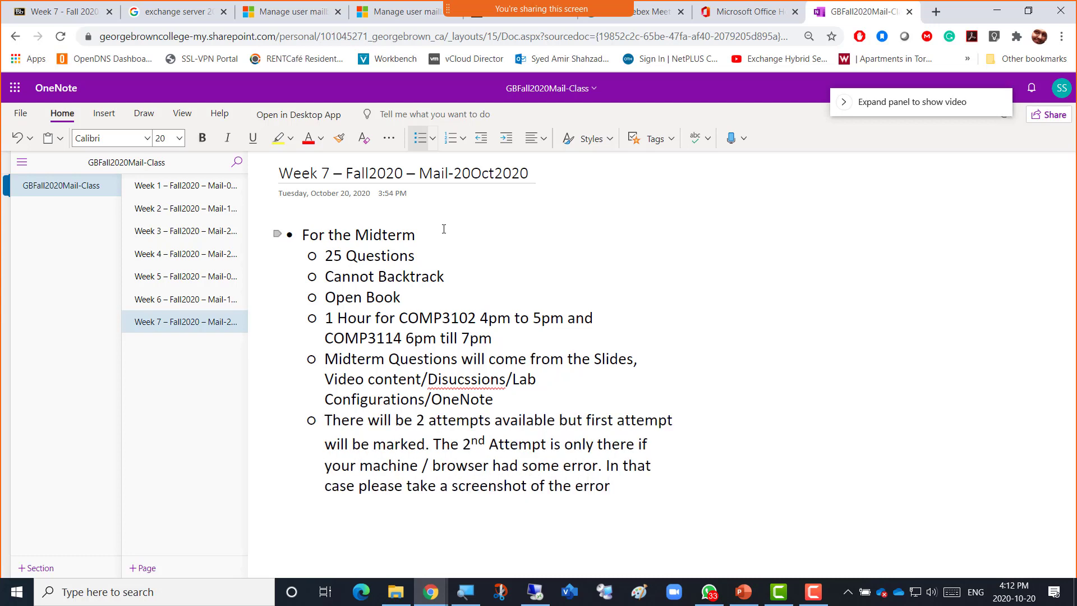
text( or take pic)
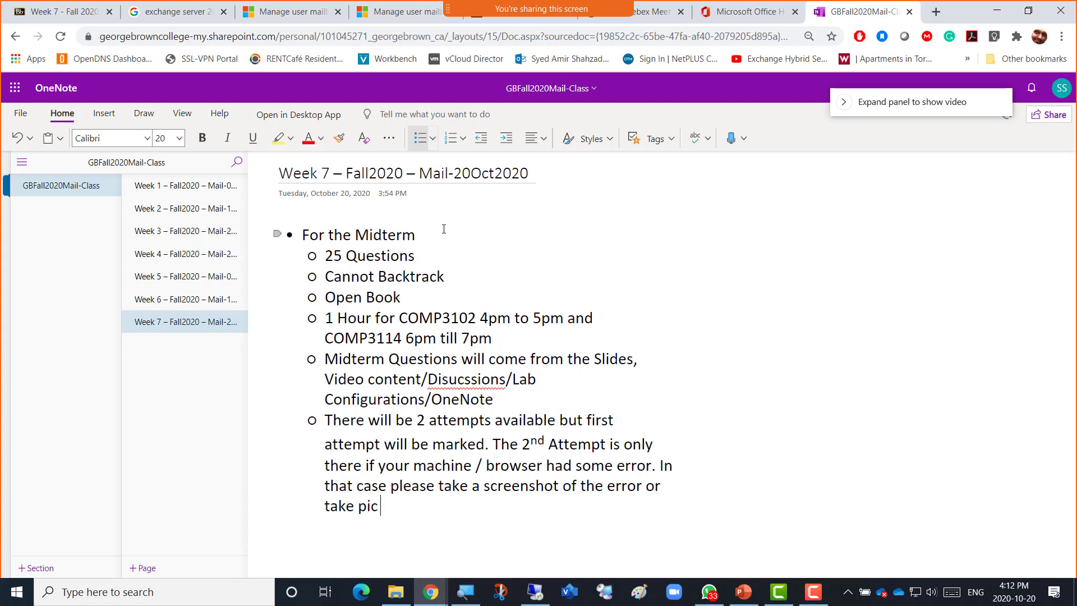
text( form cell)
key(BackSpace)
key(BackSpace)
key(BackSpace)
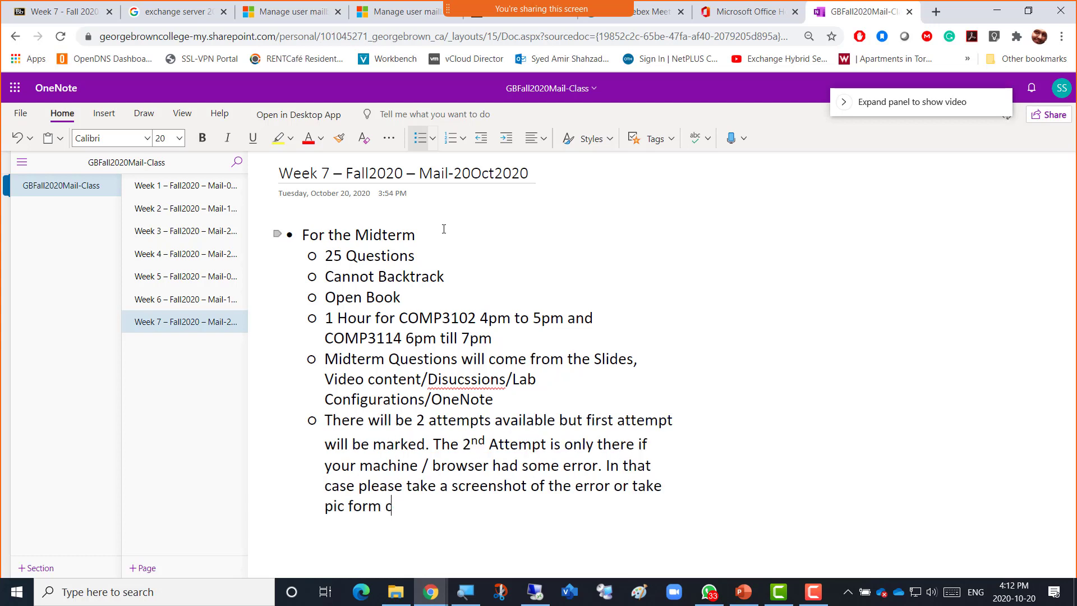
key(BackSpace)
key(BackSpace)
key(BackSpace)
key(BackSpace)
key(BackSpace)
text(rom )
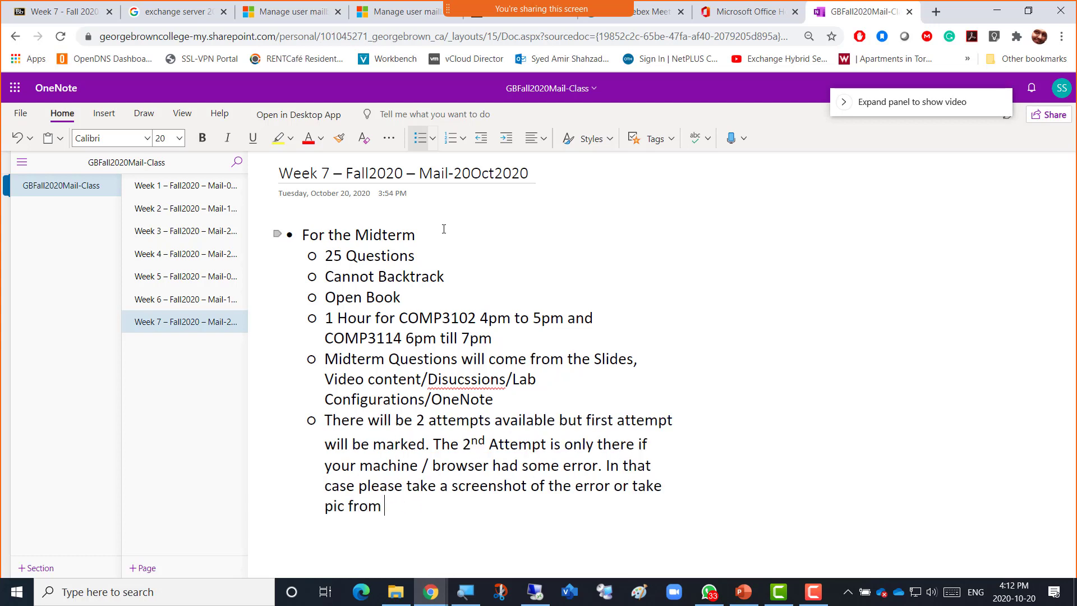
text(cell phone )
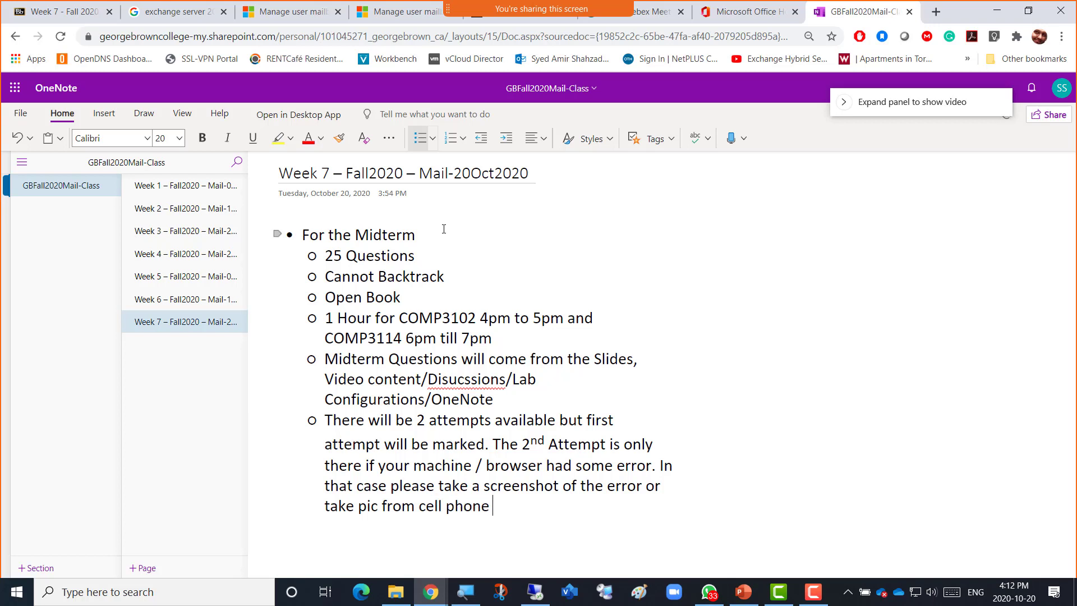
text(of the error)
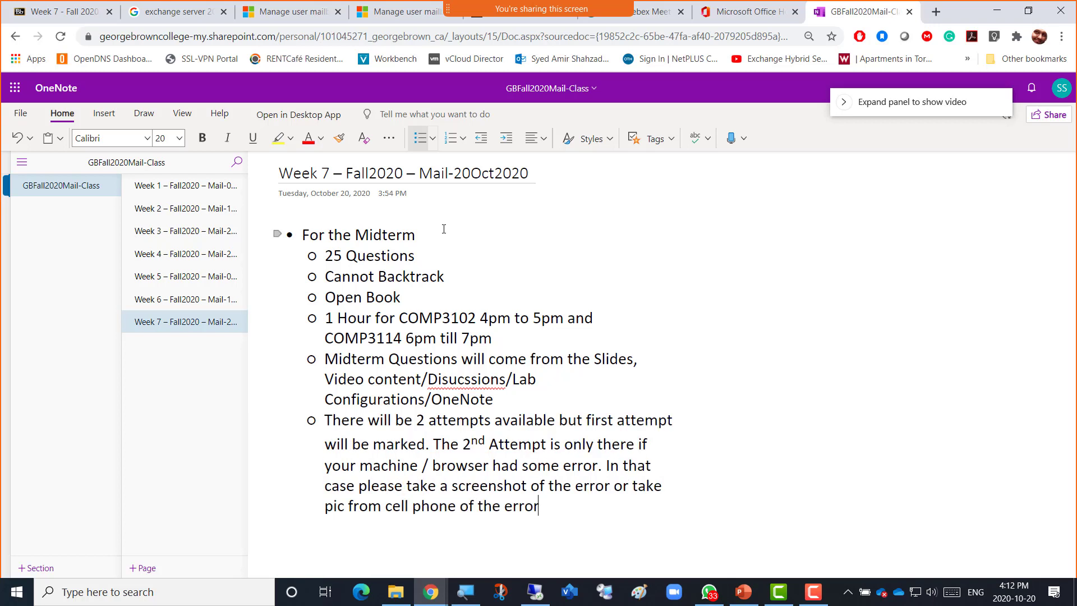
text( and email me )
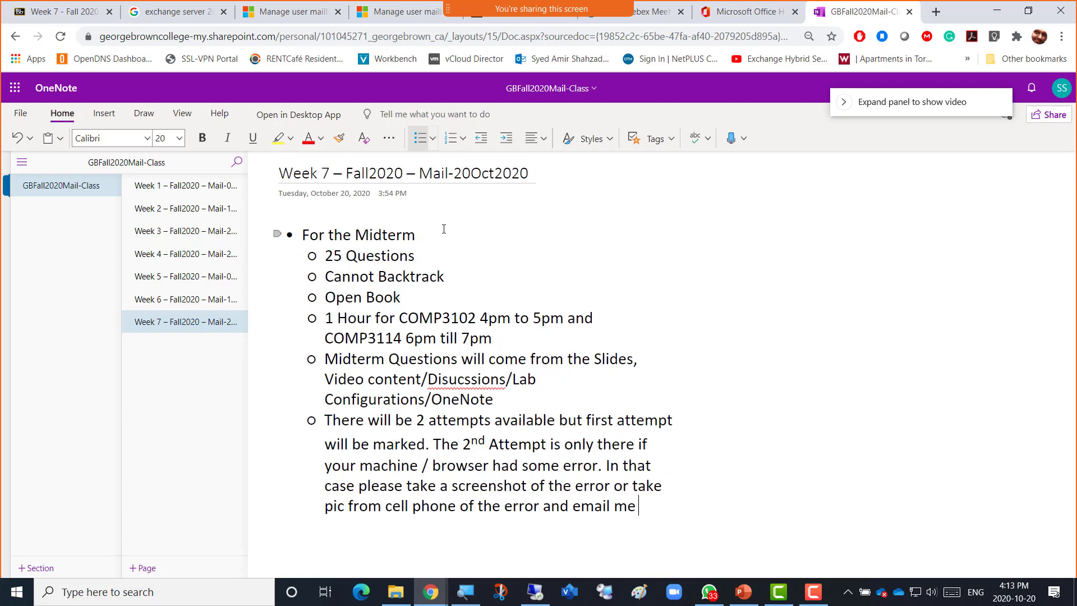
text(to)
key(BackSpace)
key(BackSpace)
text(s)
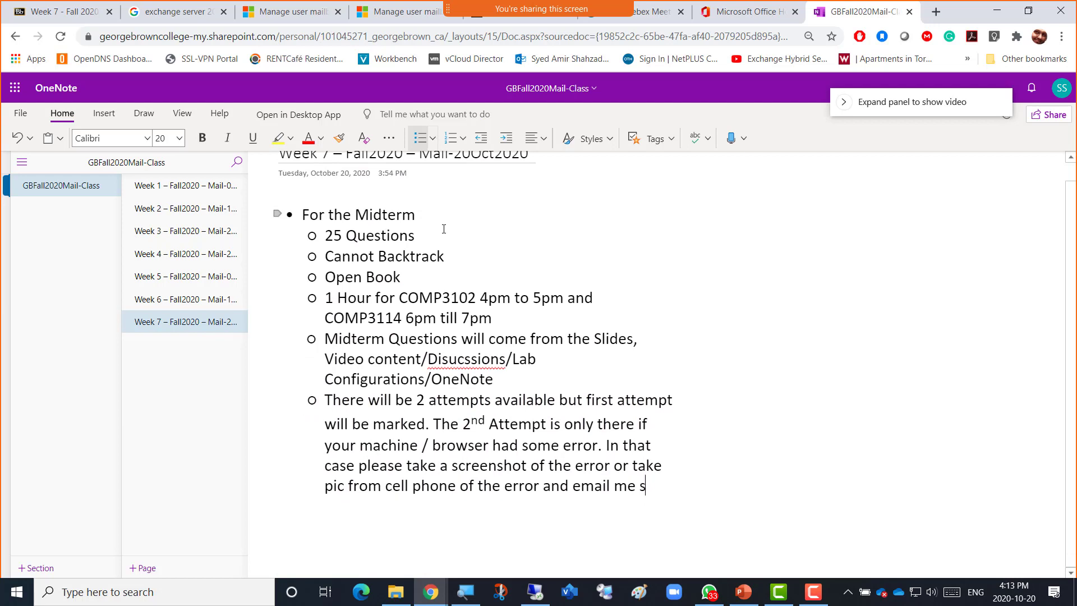
text(o I could know)
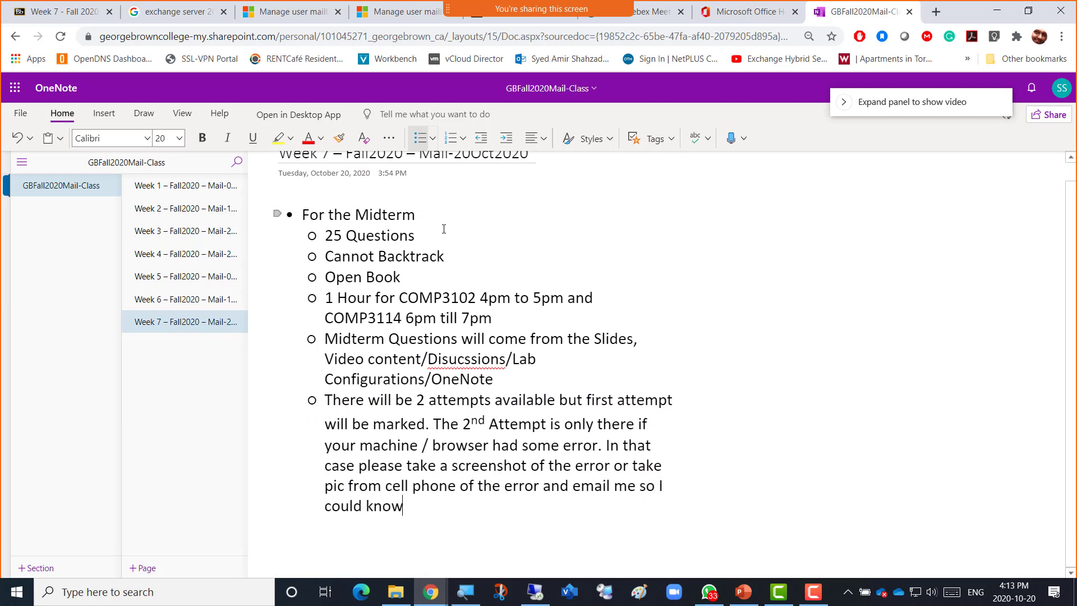
text( that)
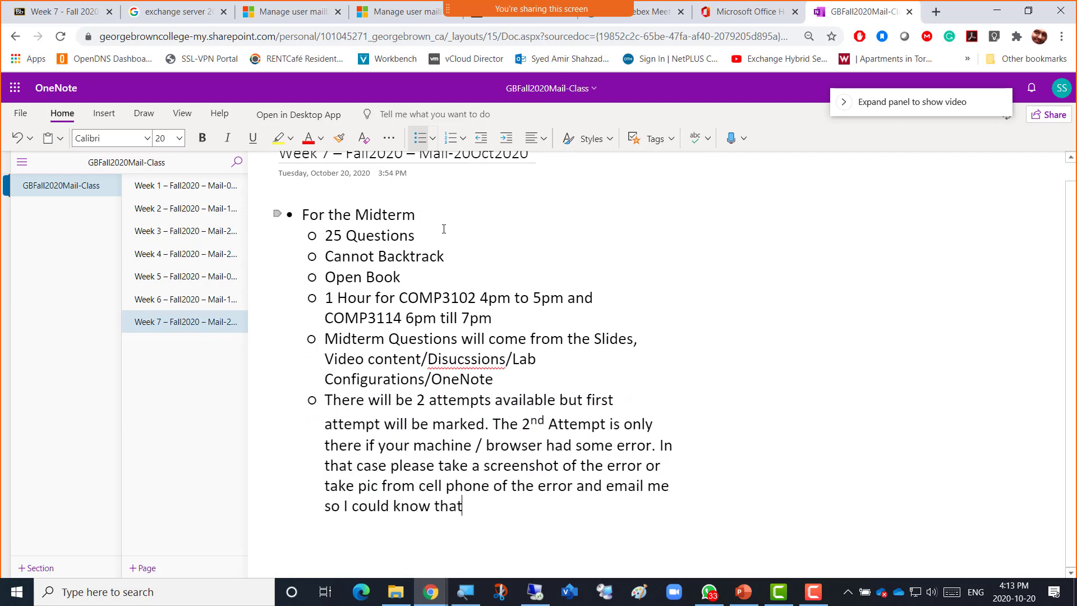
key(BackSpace)
key(BackSpace)
key(BackSpace)
text(he )
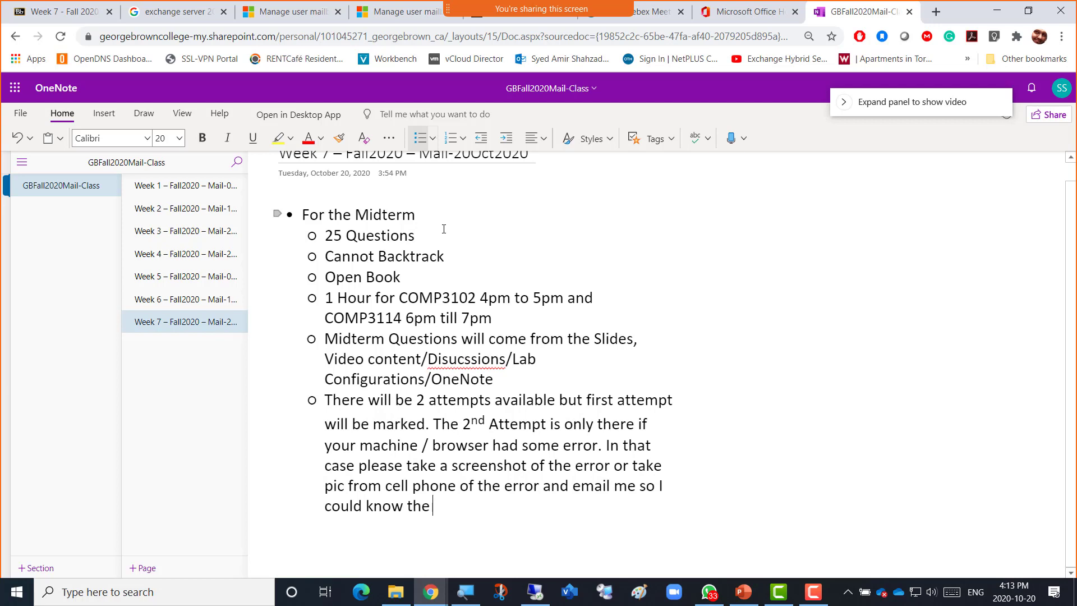
text(reason you )
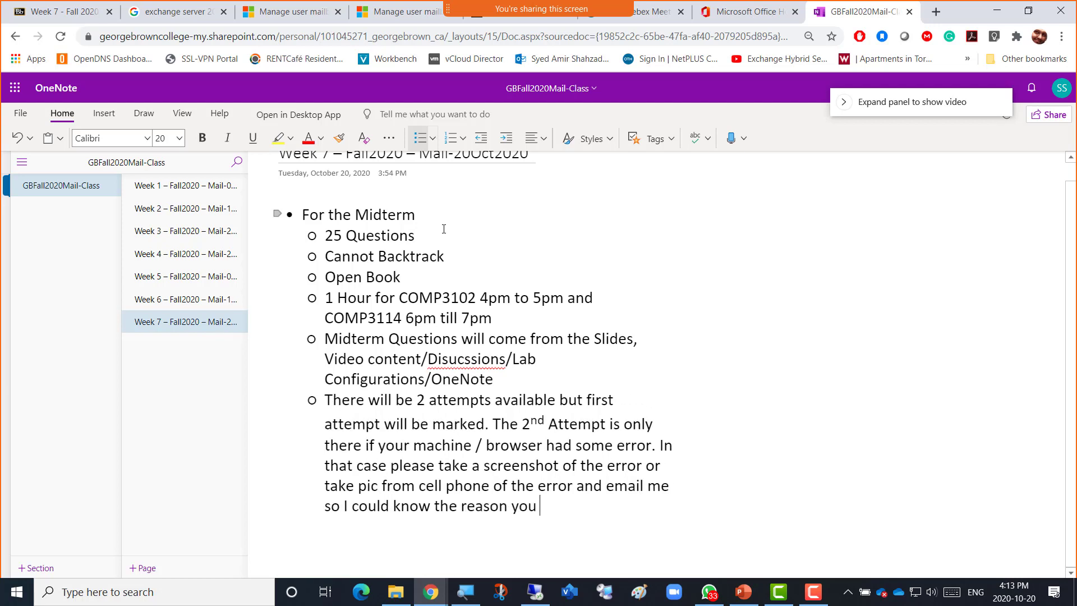
text(went for 2nd attempt)
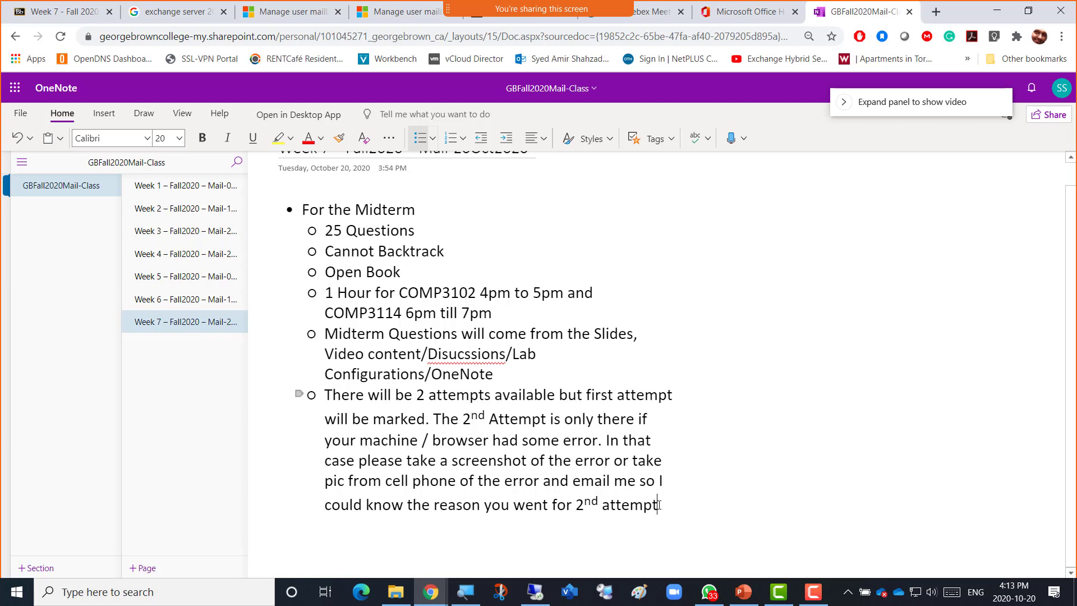
drag(652, 505, 307, 237)
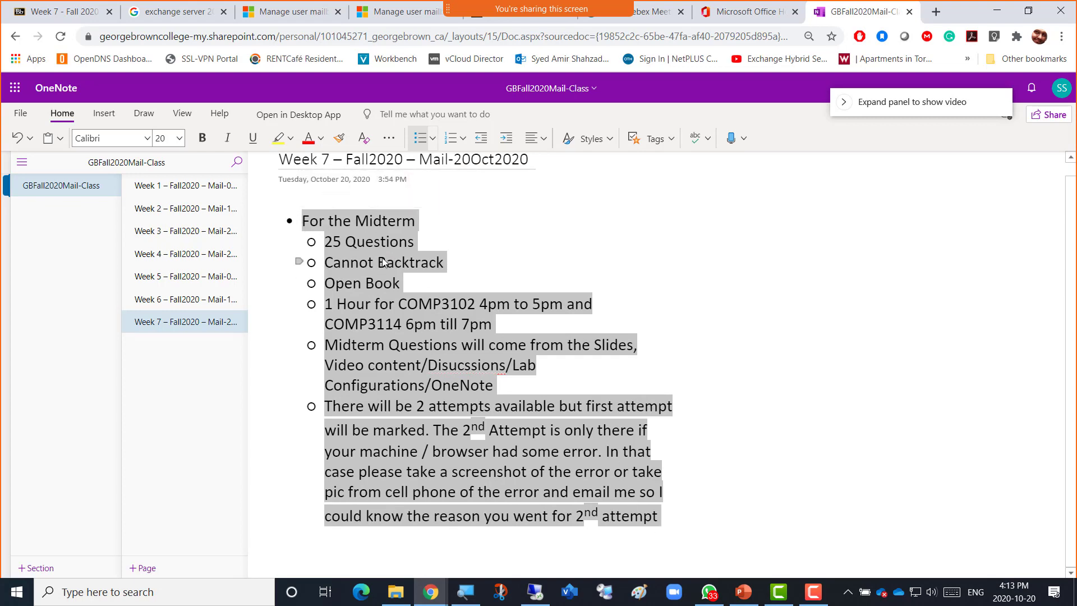
Insert 'After reading week' as a new sub-bullet above '25 Questions'.
click(327, 241)
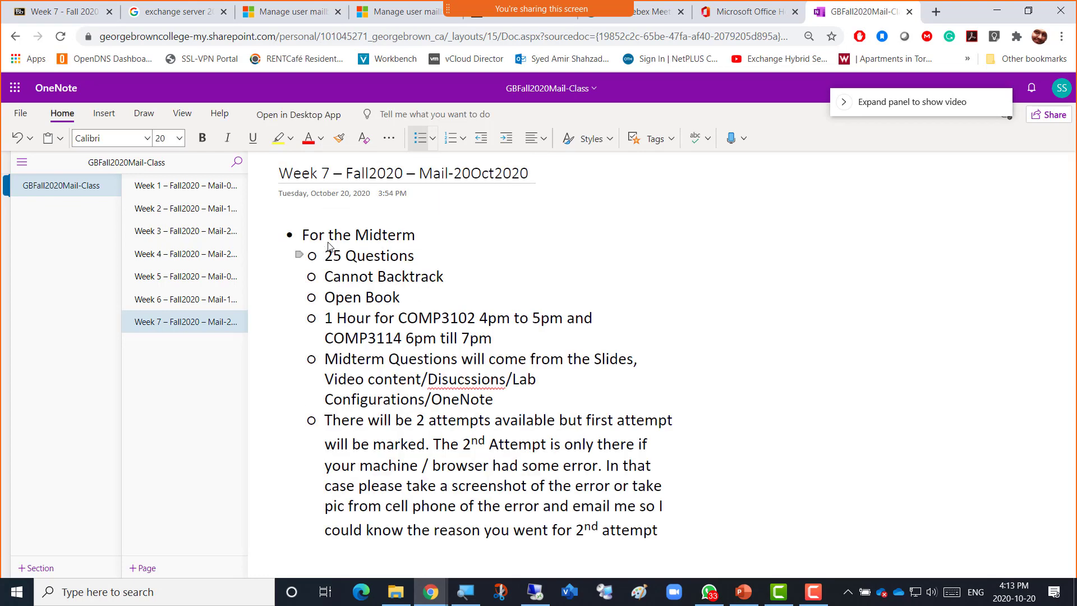
key(Return)
key(Up)
text(Afte)
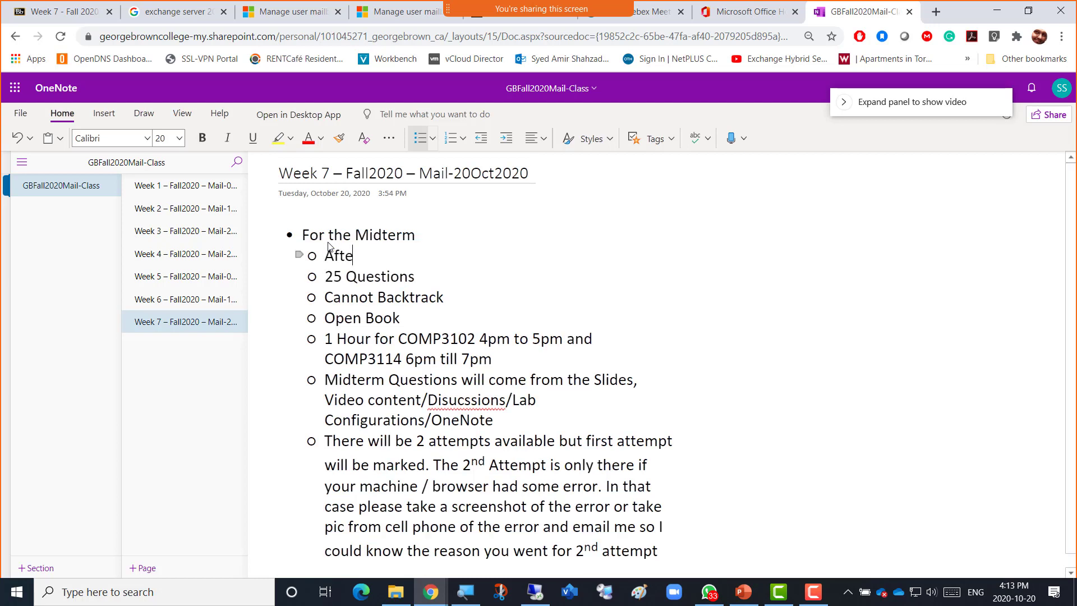
text(r reading weelk)
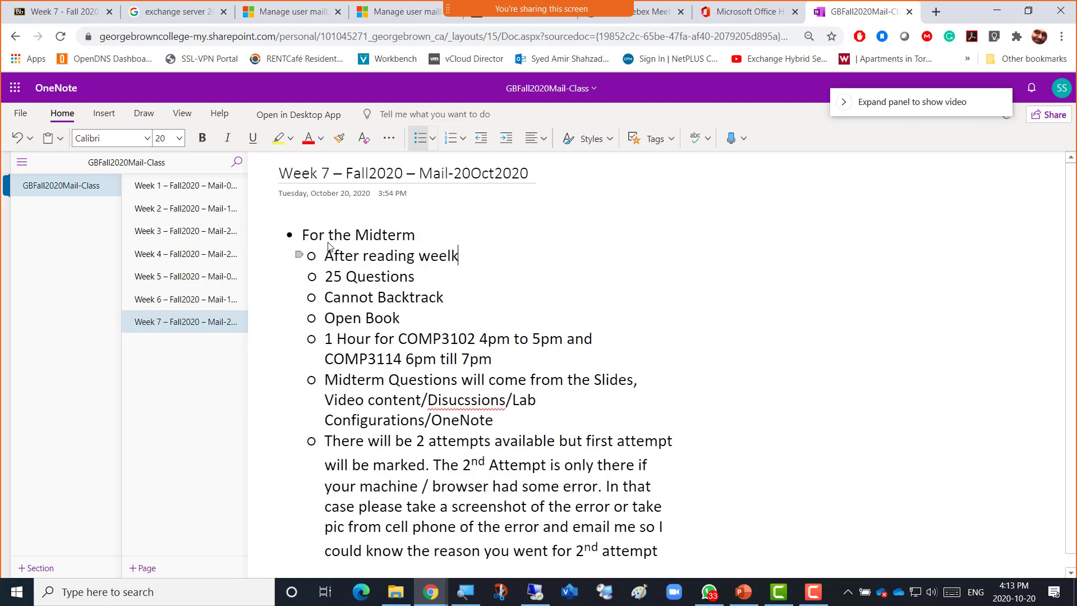
key(BackSpace)
key(shift+Home)
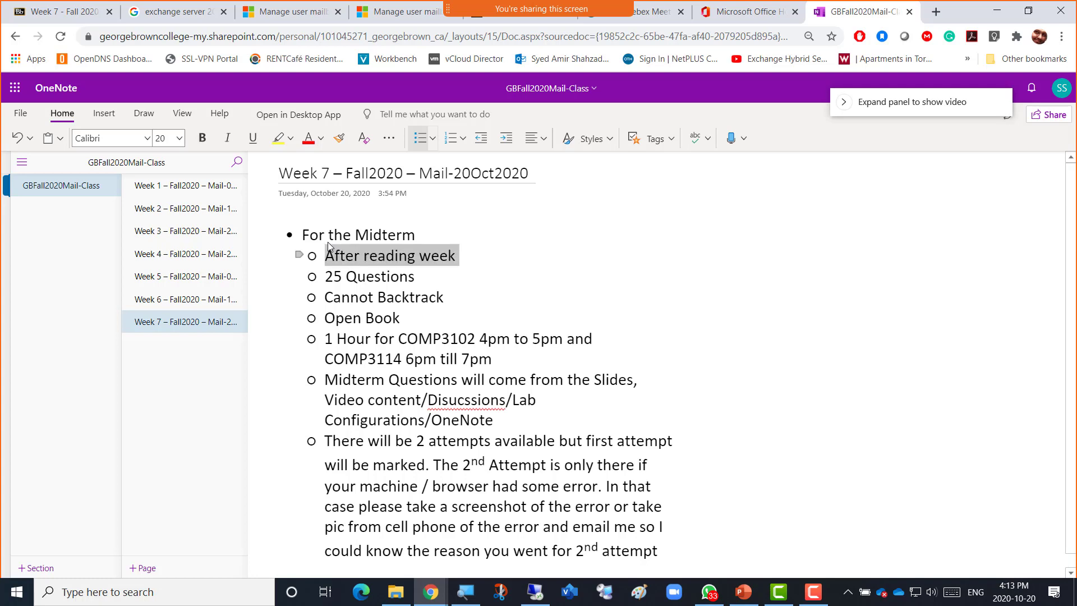
key(ctrl+a)
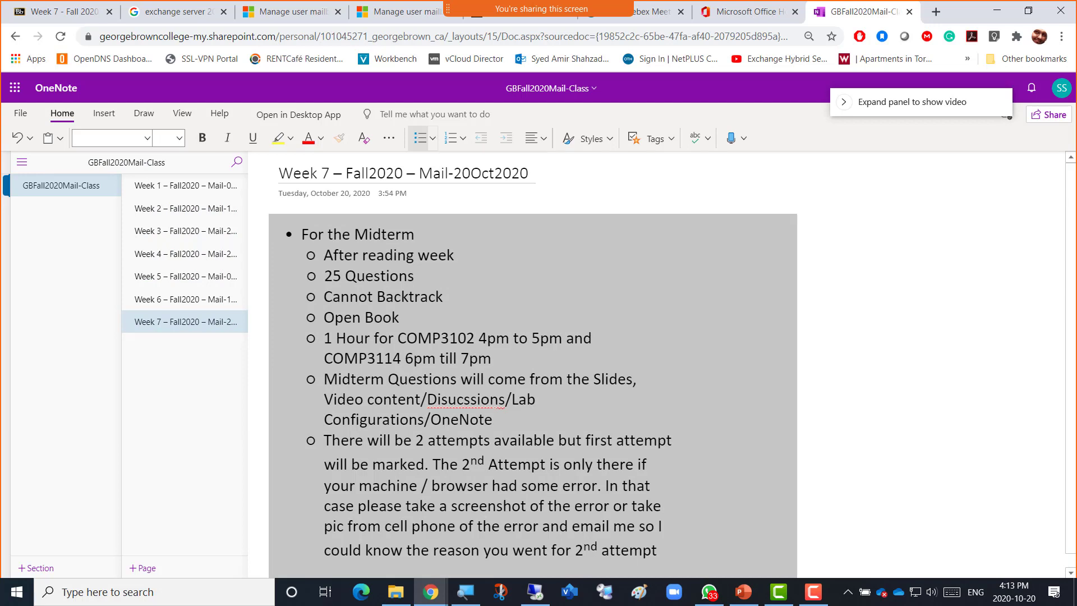
key(alt+Tab)
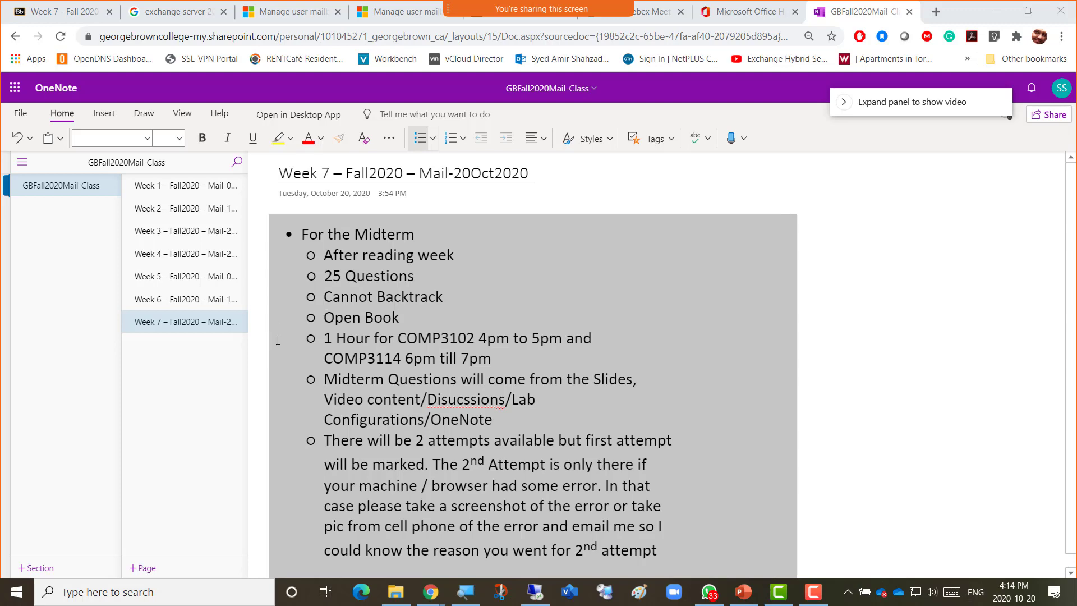
scroll(644, 377, down, 1)
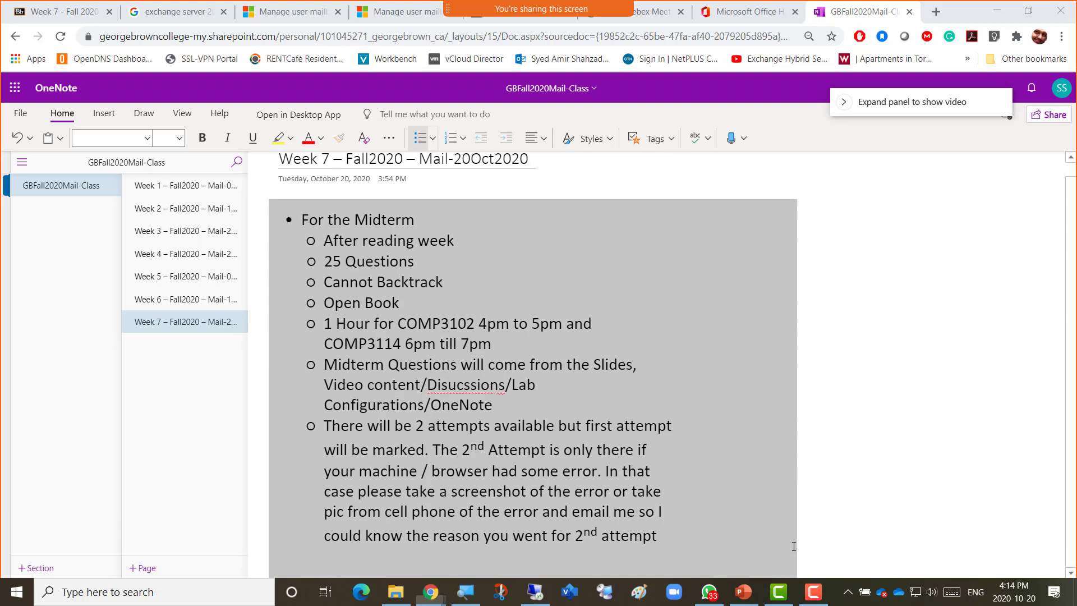
click(794, 545)
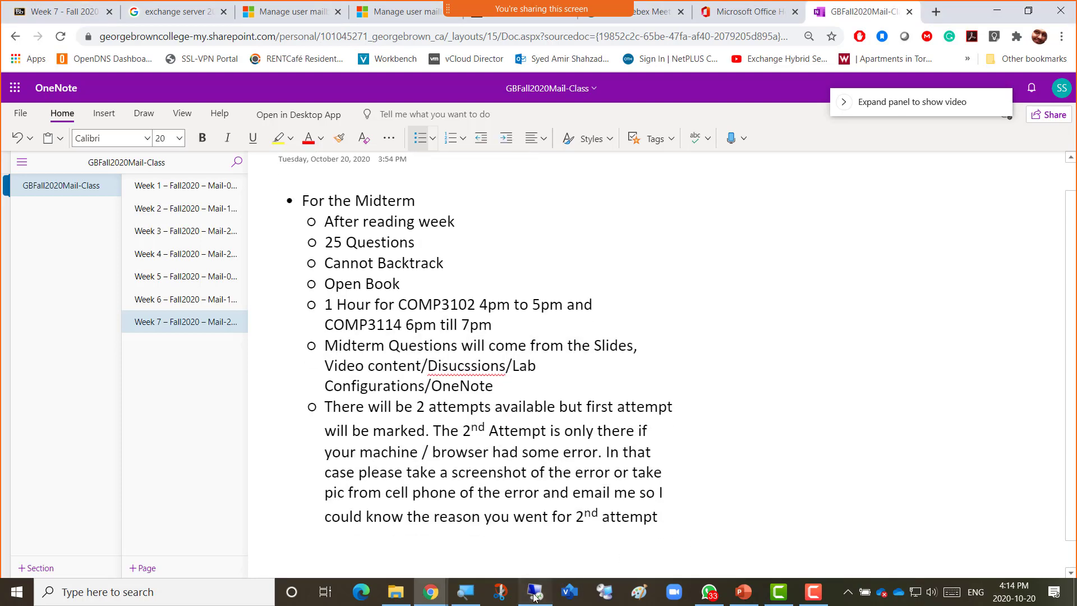
Maximize the remote session, dismiss the updates notice and minimize Server Manager.
click(534, 595)
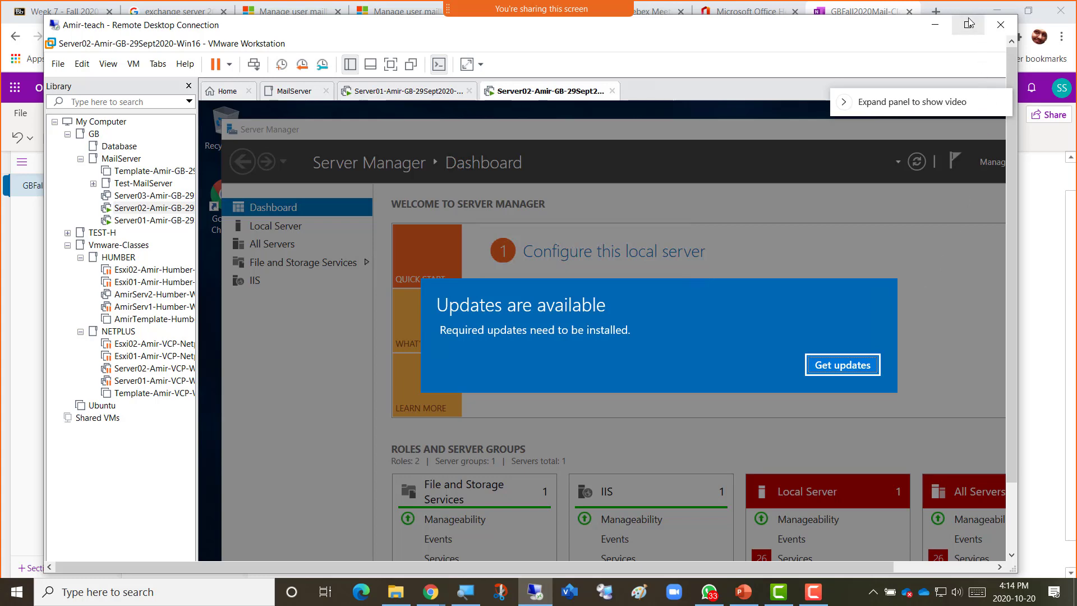
click(969, 24)
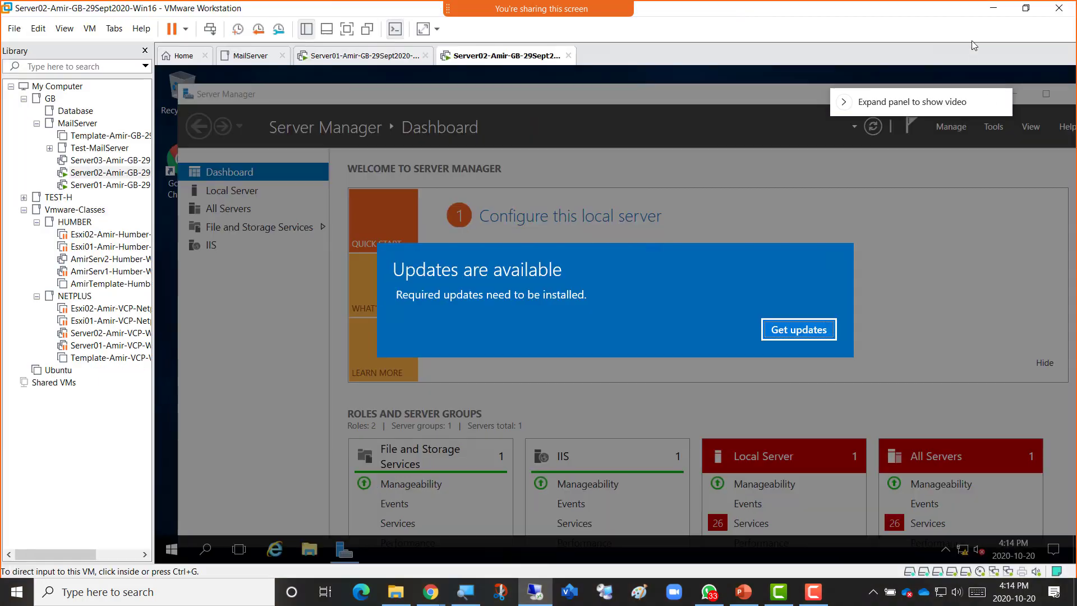
click(797, 331)
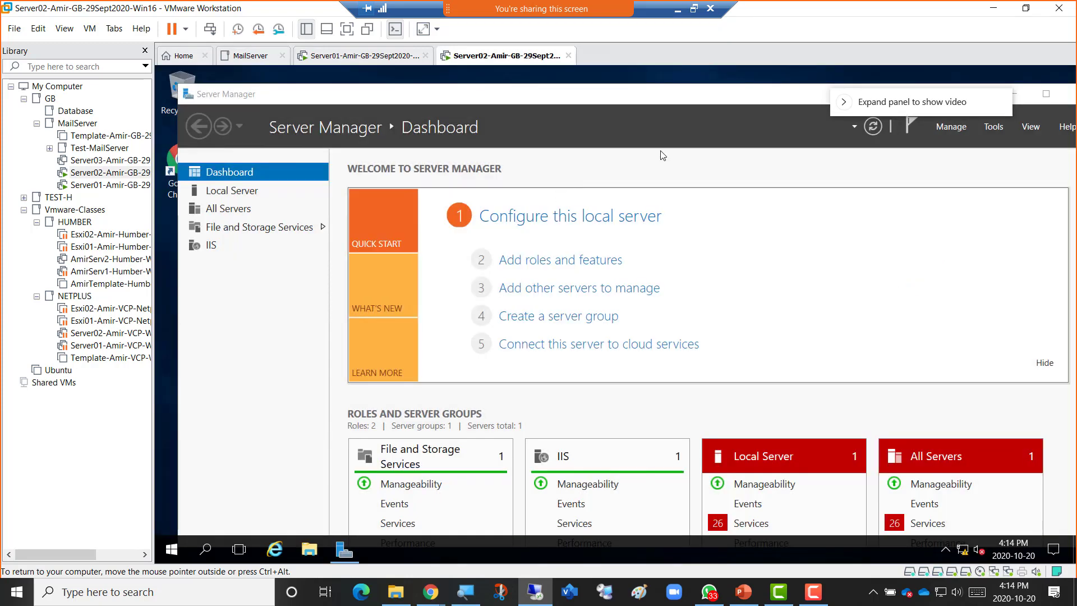
double_click(461, 94)
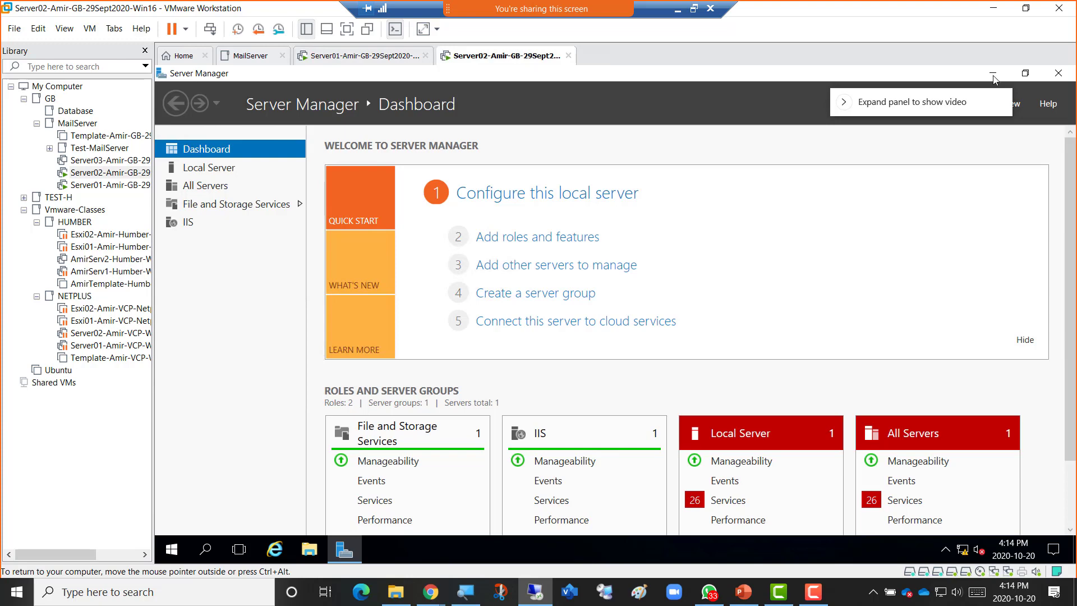
click(993, 74)
Check the VM desktop and Start menu, then take the remote session out of full screen.
click(187, 165)
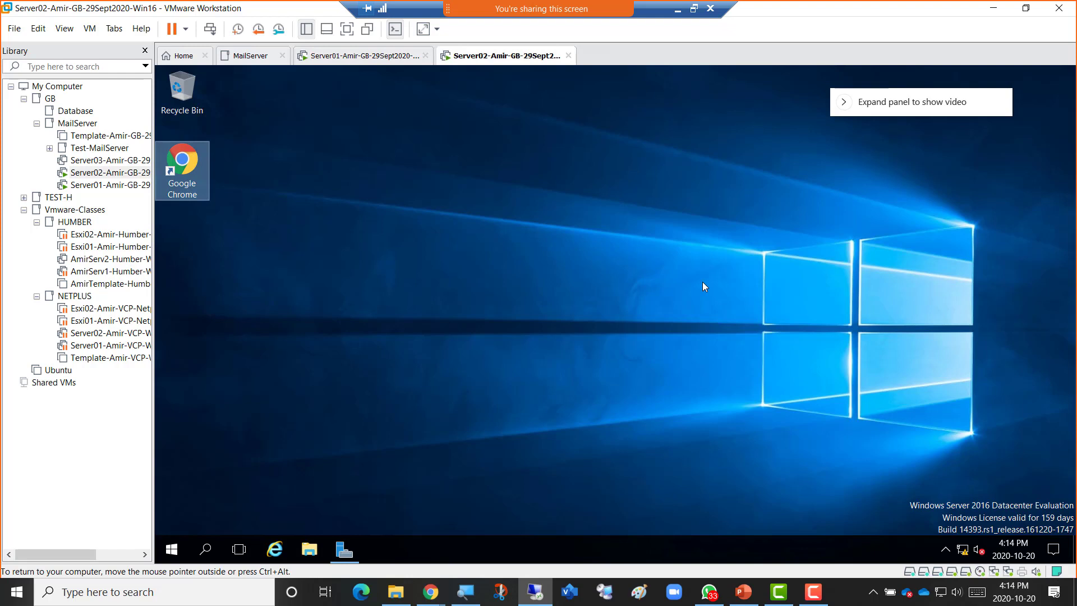
click(174, 551)
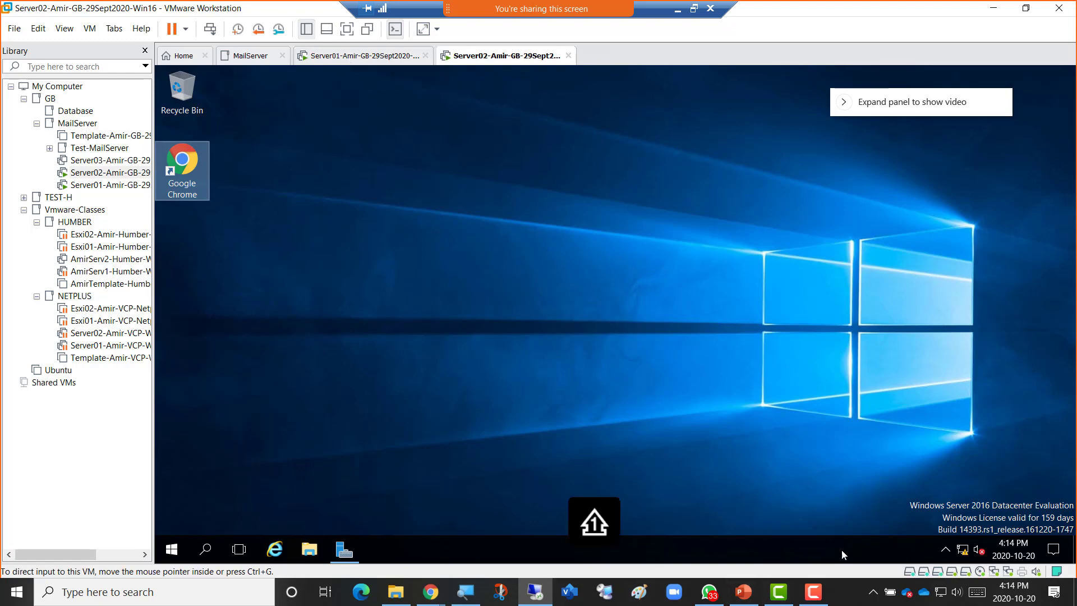
key(super)
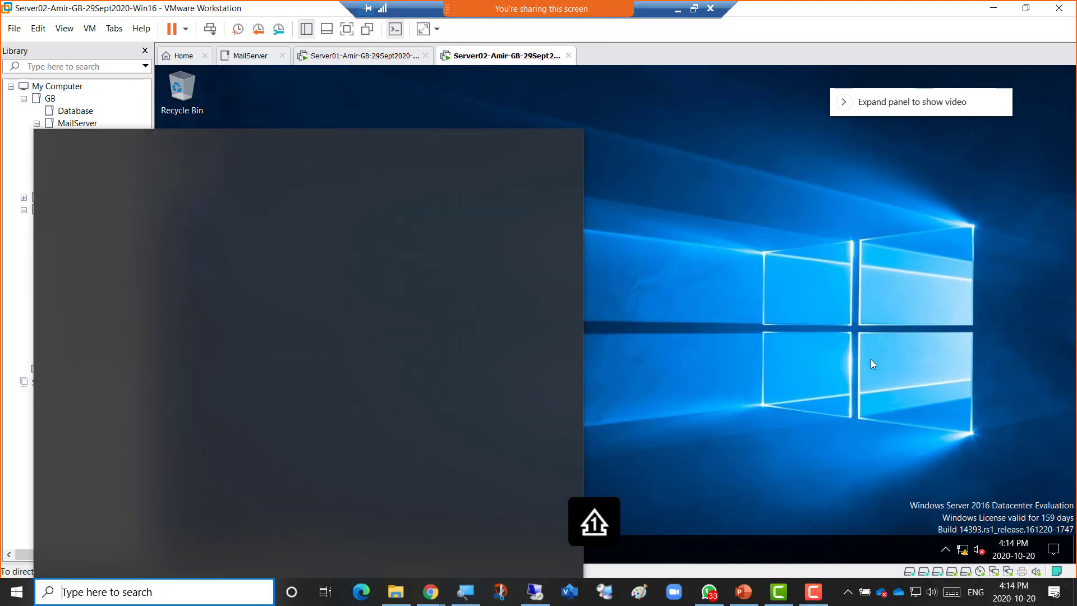
key(Escape)
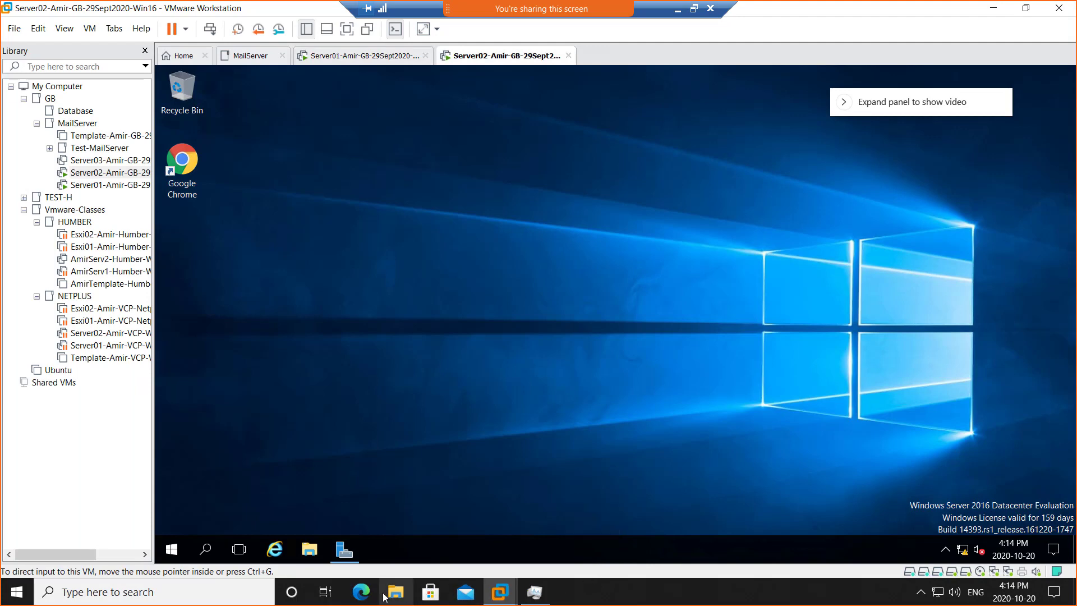
click(694, 9)
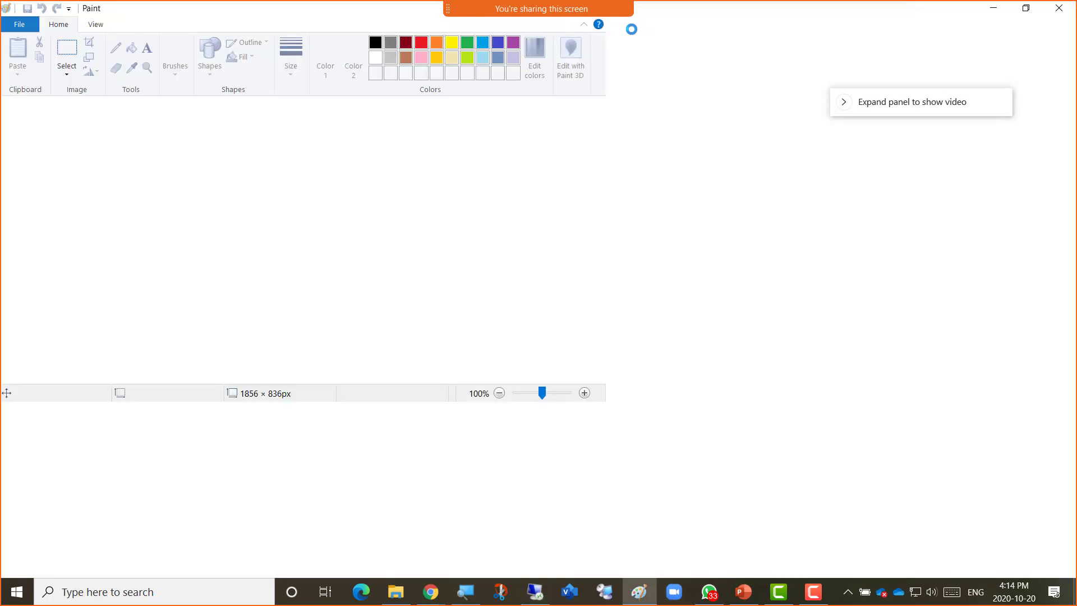
In Paint, draw two tall boxes labelled 'Server01' and 'Serevr02'.
click(287, 49)
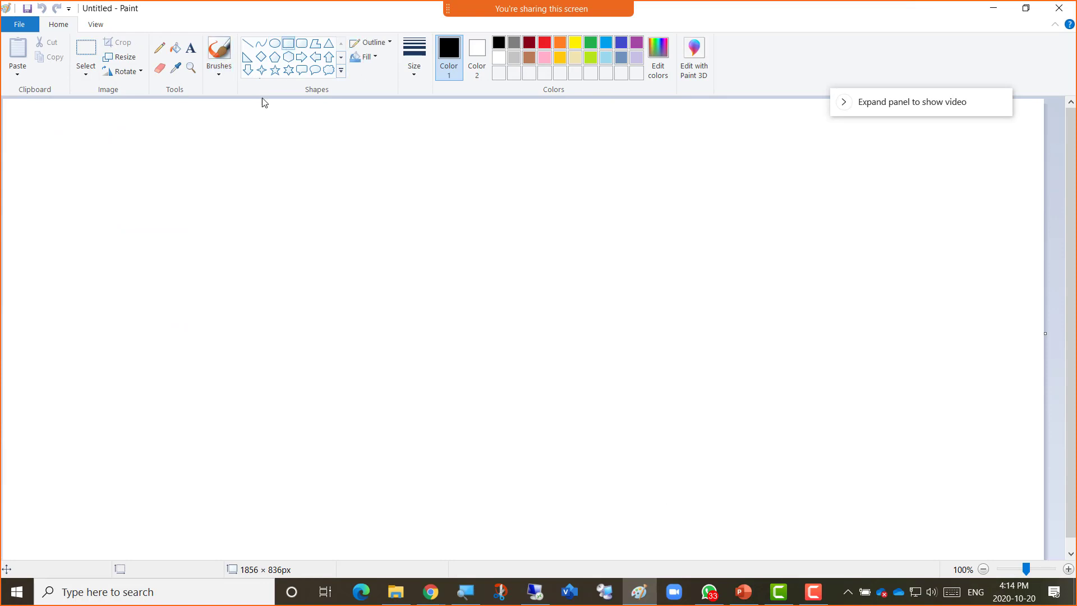
mouse_move(213, 174)
mouse_down()
mouse_move(428, 438)
mouse_move(431, 497)
mouse_up()
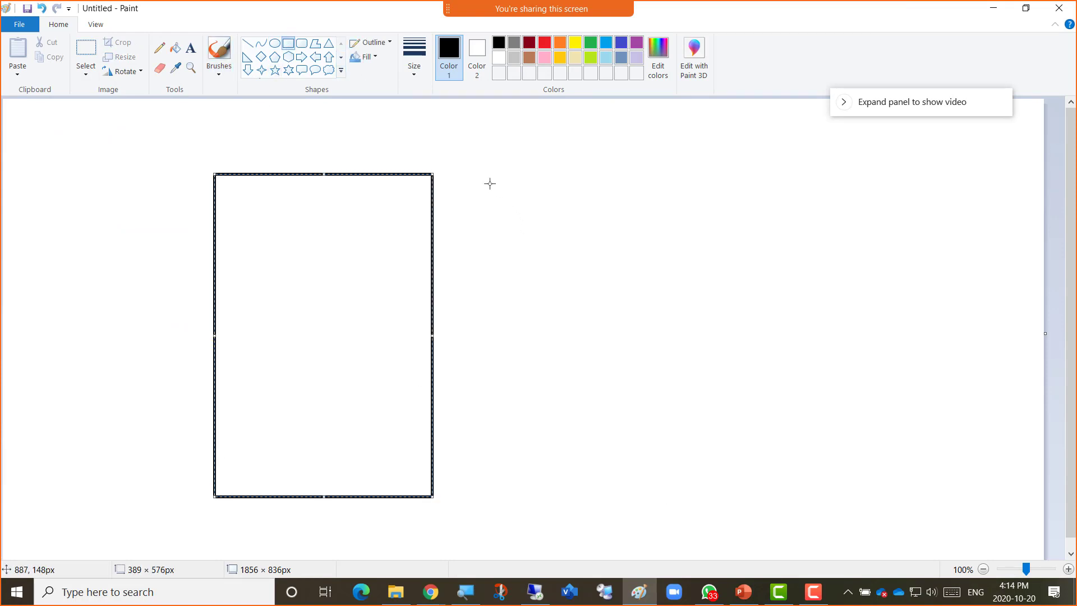
drag(469, 172, 682, 487)
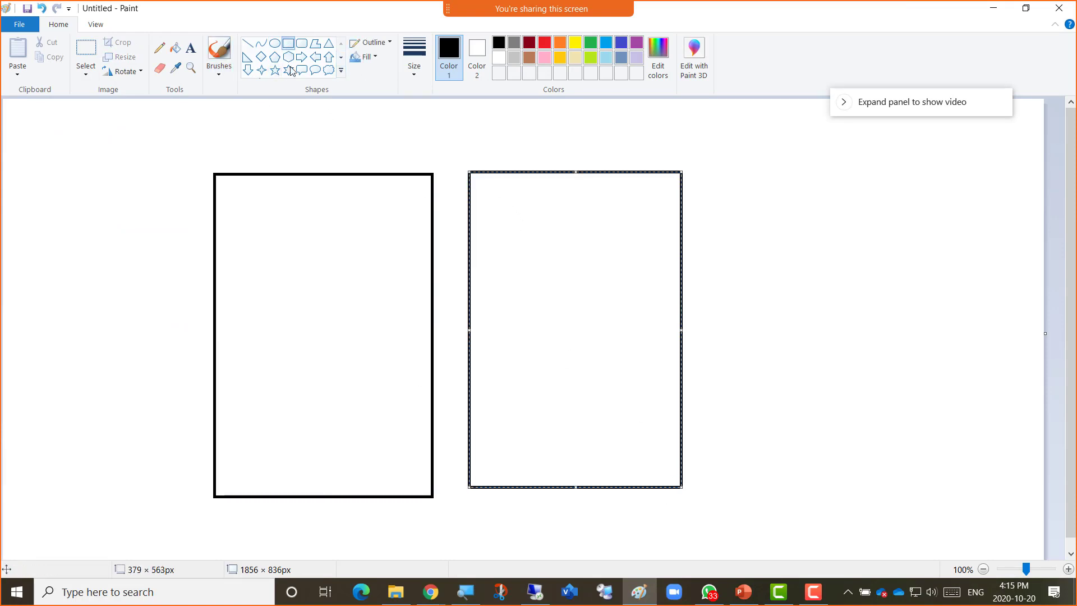
click(191, 48)
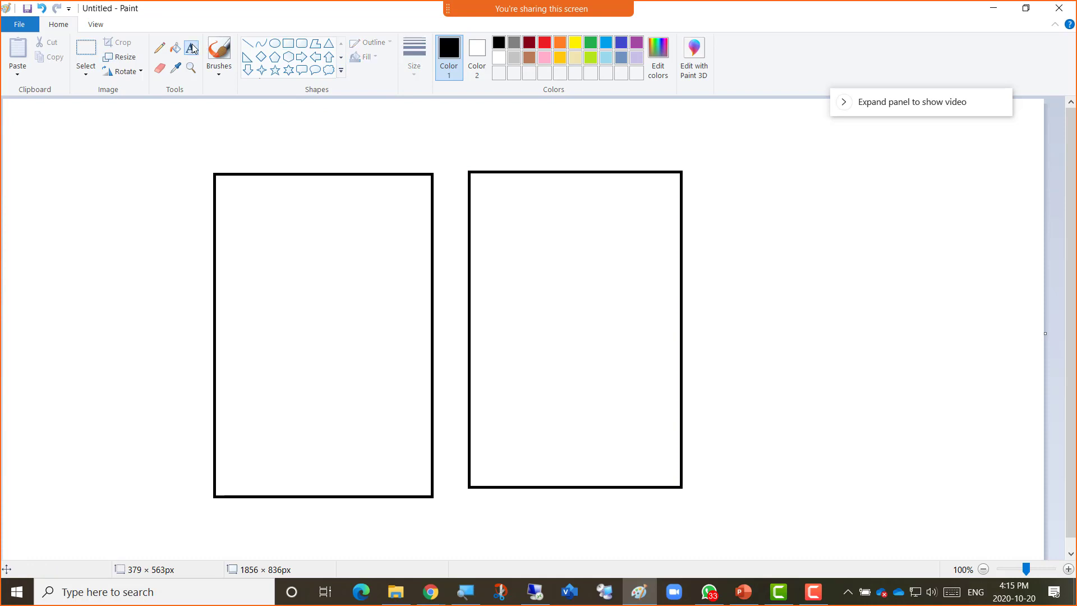
click(235, 159)
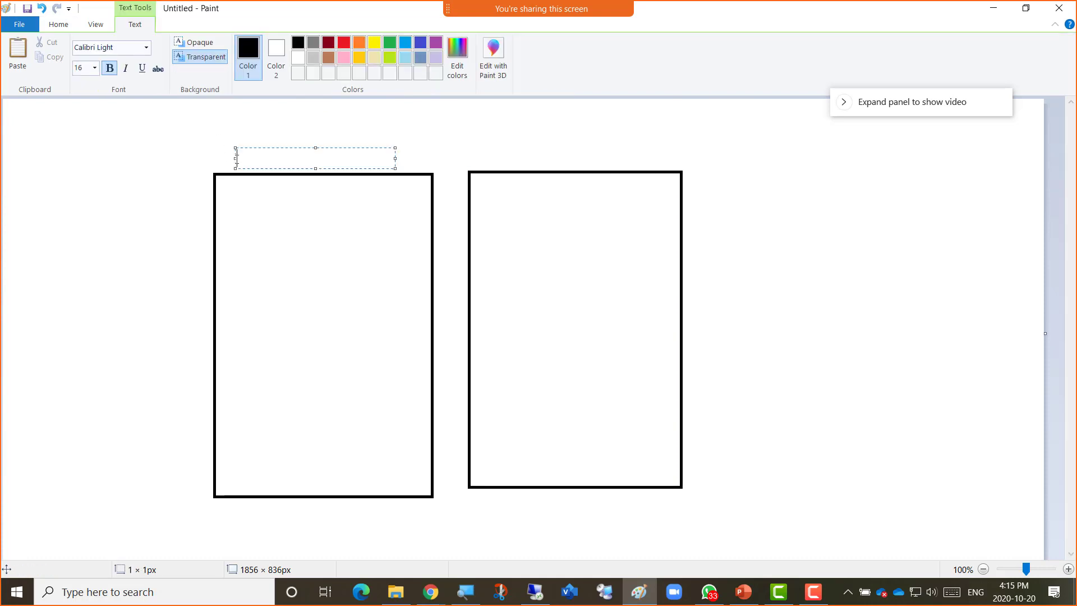
text(Server01)
click(526, 158)
text(Serevr02)
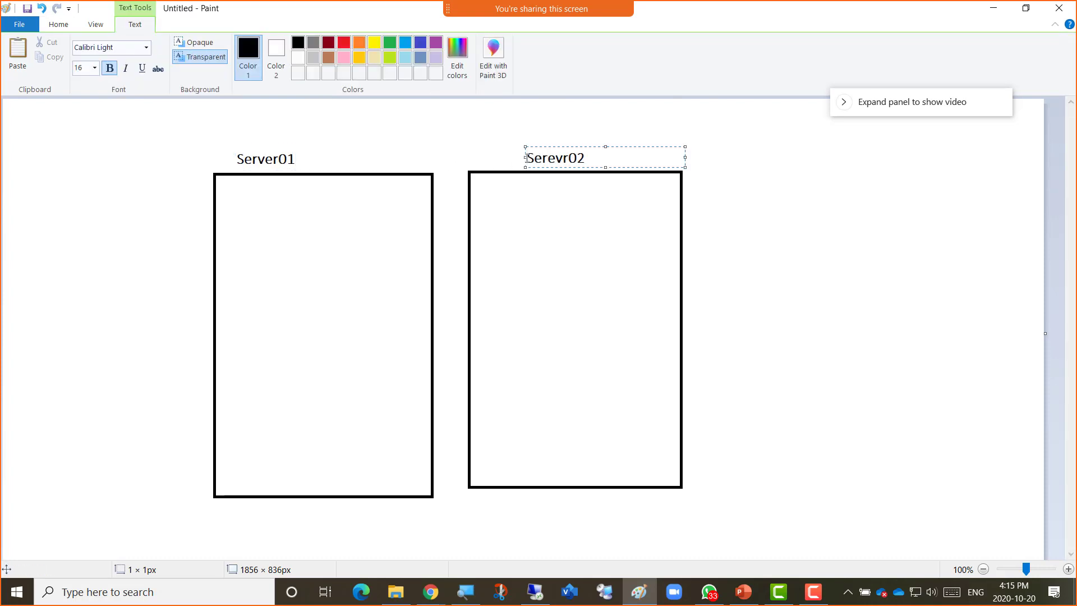
click(793, 272)
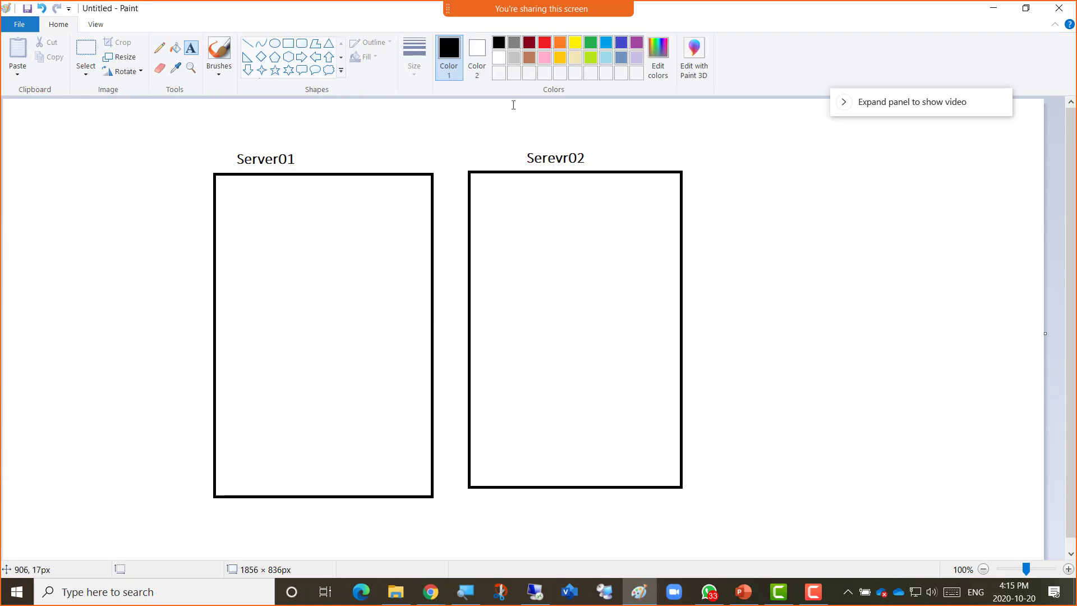
Add small dark-red squares at the bottom corners of the Server01 and Serevr02 boxes.
click(529, 43)
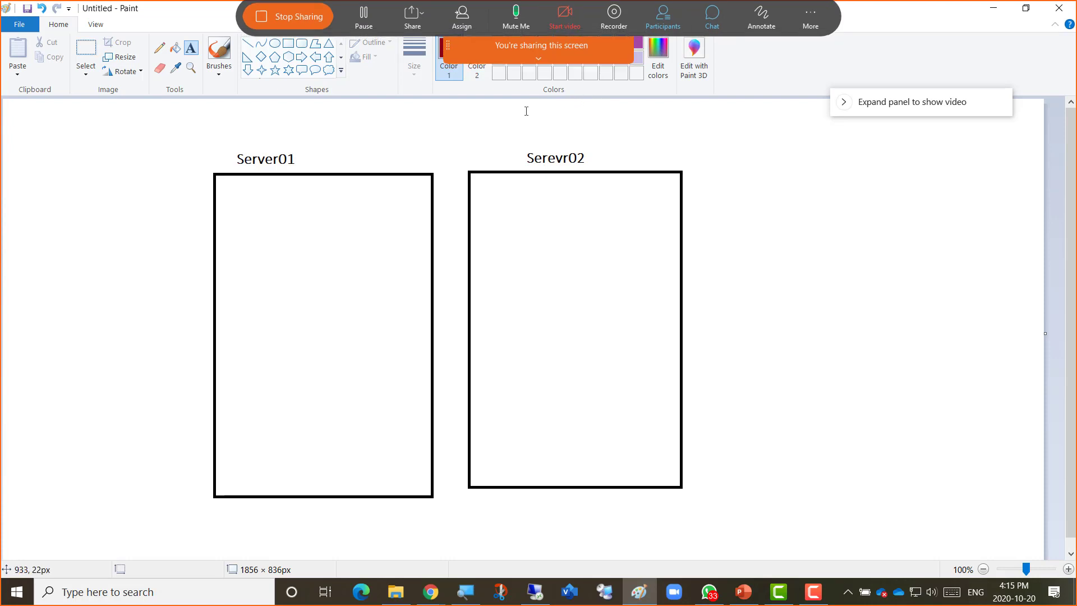
click(290, 46)
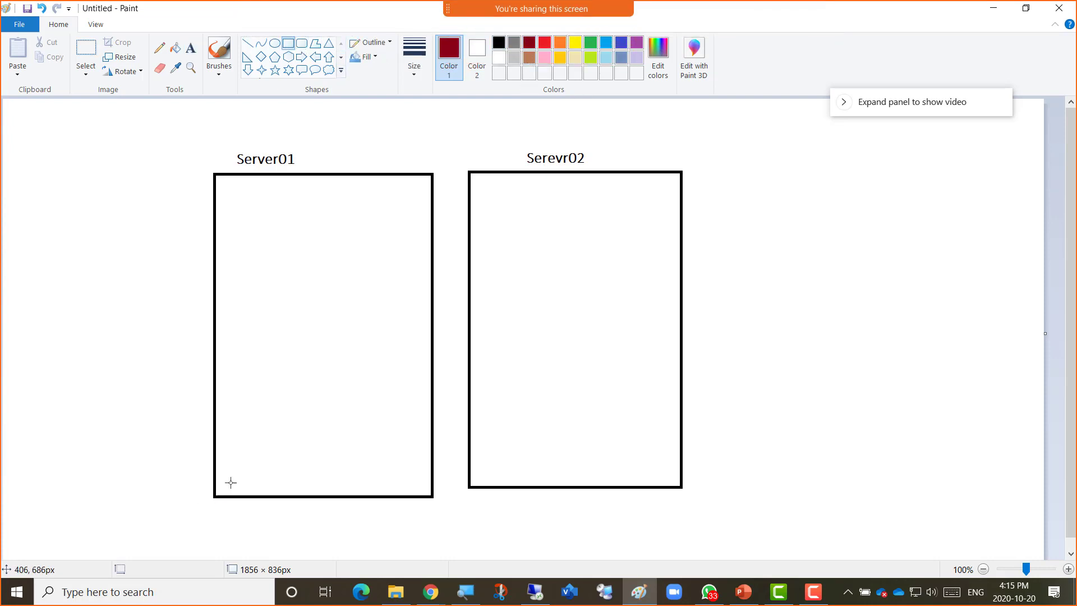
drag(231, 473, 268, 508)
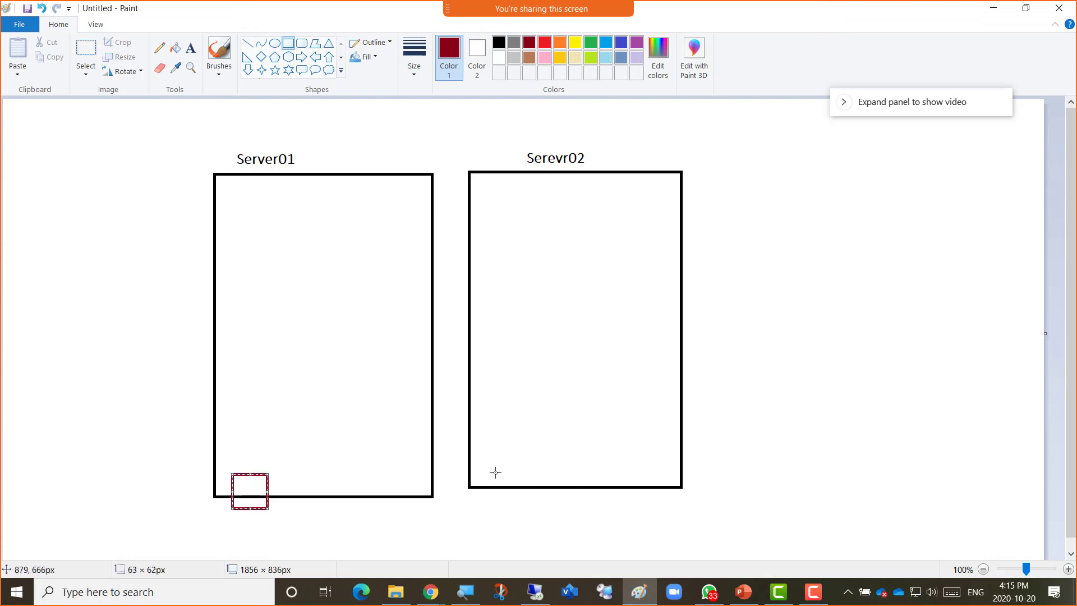
drag(483, 466, 516, 497)
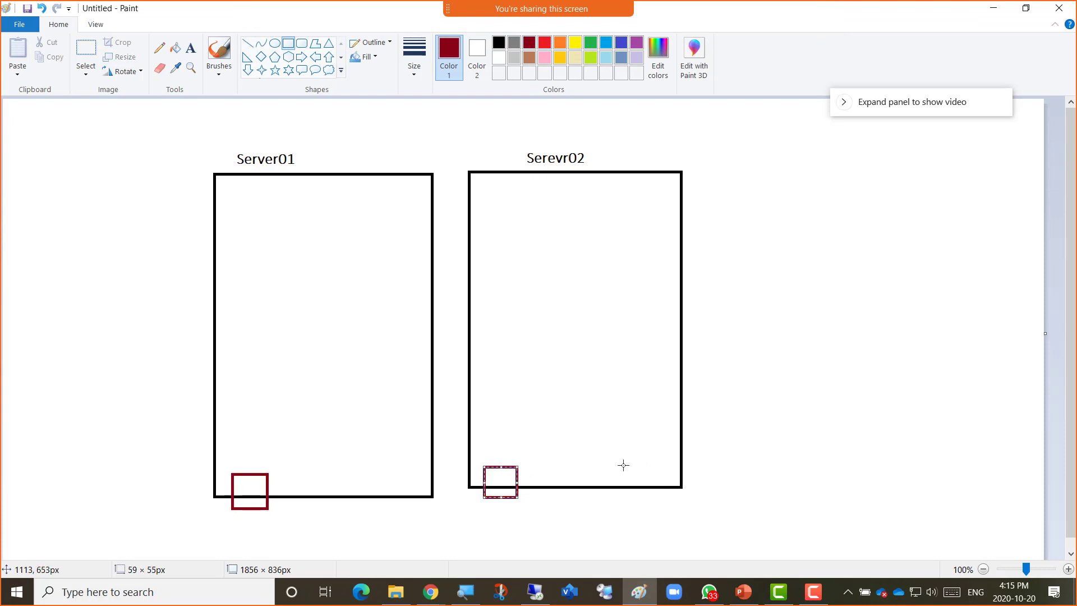
mouse_move(605, 471)
mouse_down()
mouse_move(643, 508)
mouse_move(696, 507)
mouse_up()
click(762, 396)
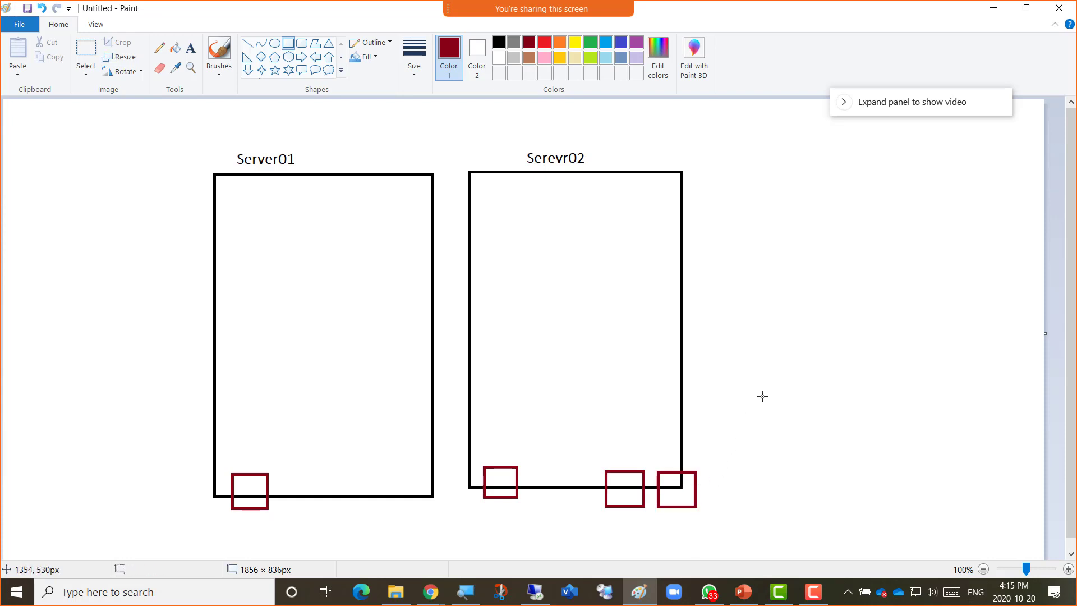
click(191, 48)
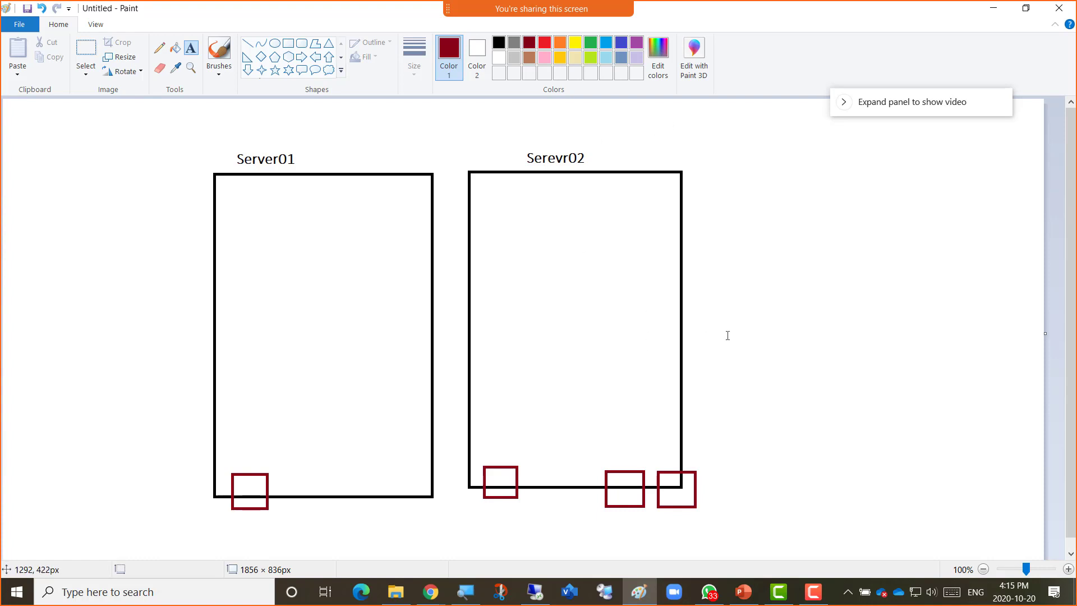
key(alt+Tab)
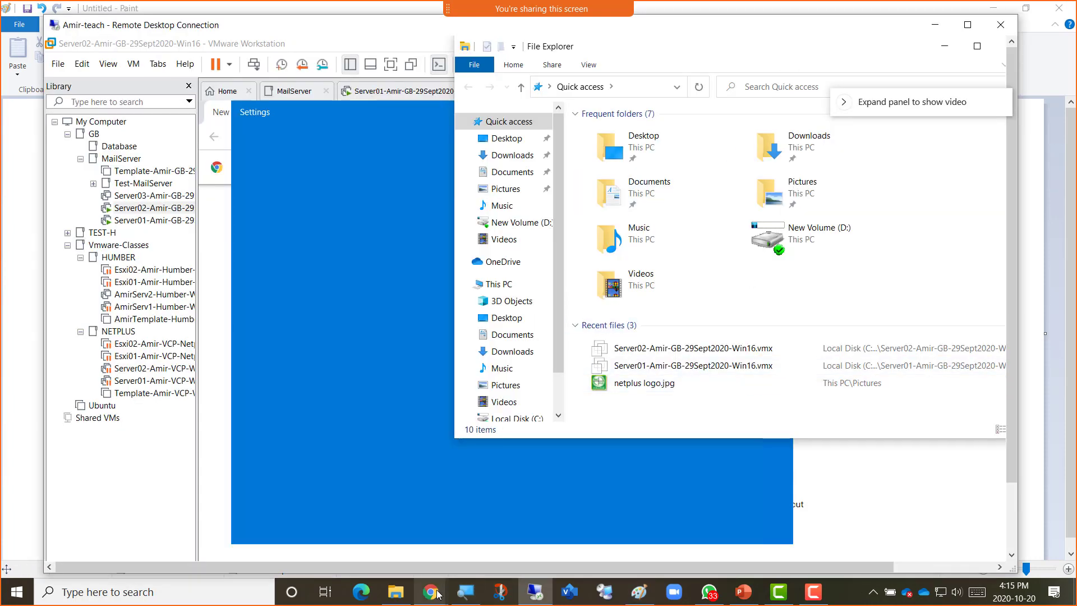
Add a midterm sub-bullet: questions starting "IN our Lab" refer to configurations or steps in our Course Lab.
mouse_move(438, 593)
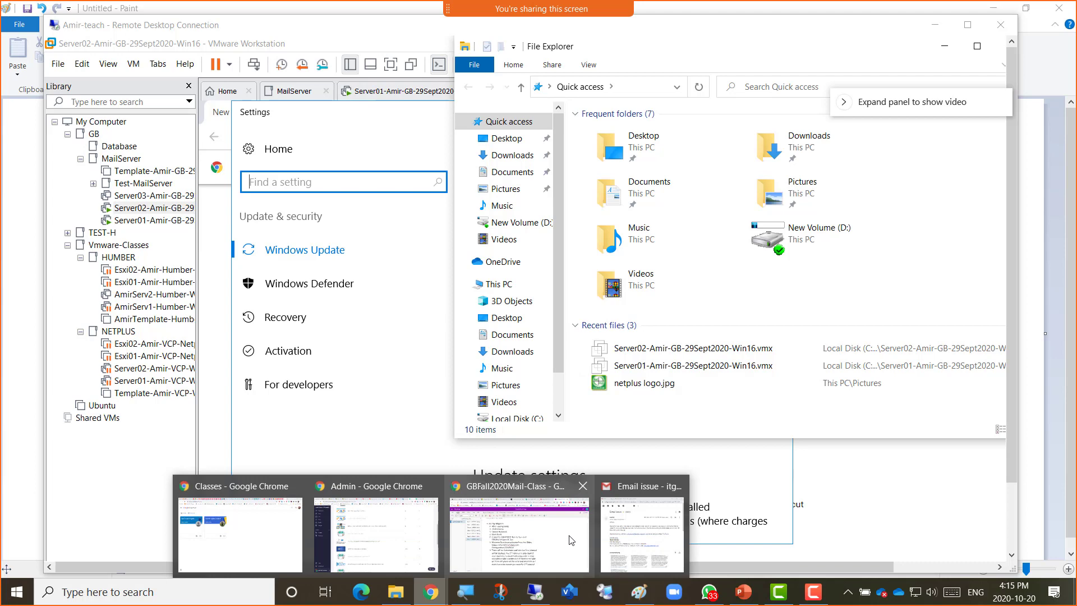
click(472, 552)
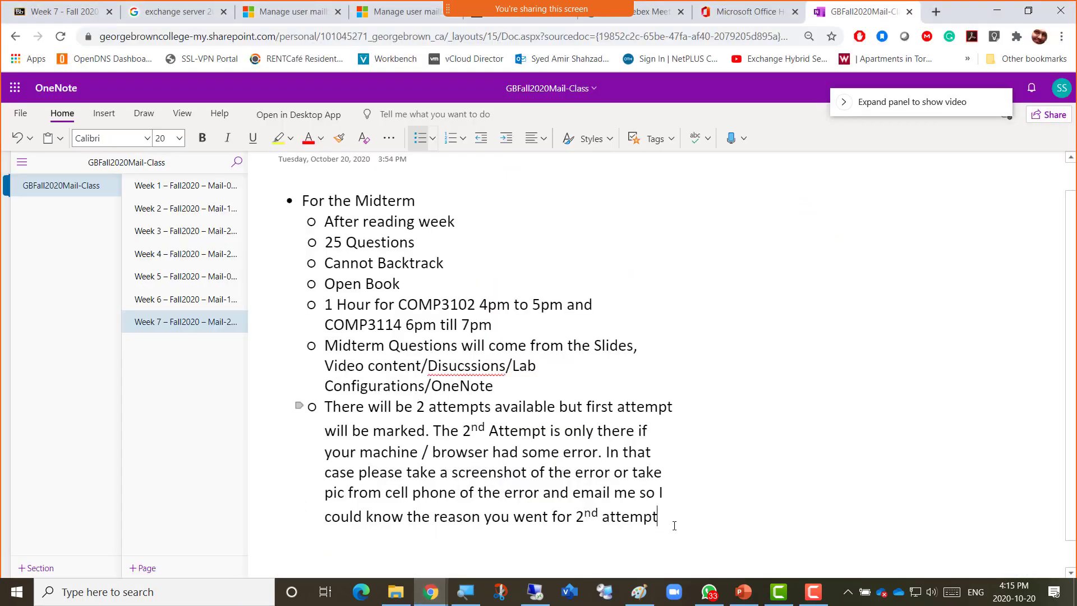
key(Return)
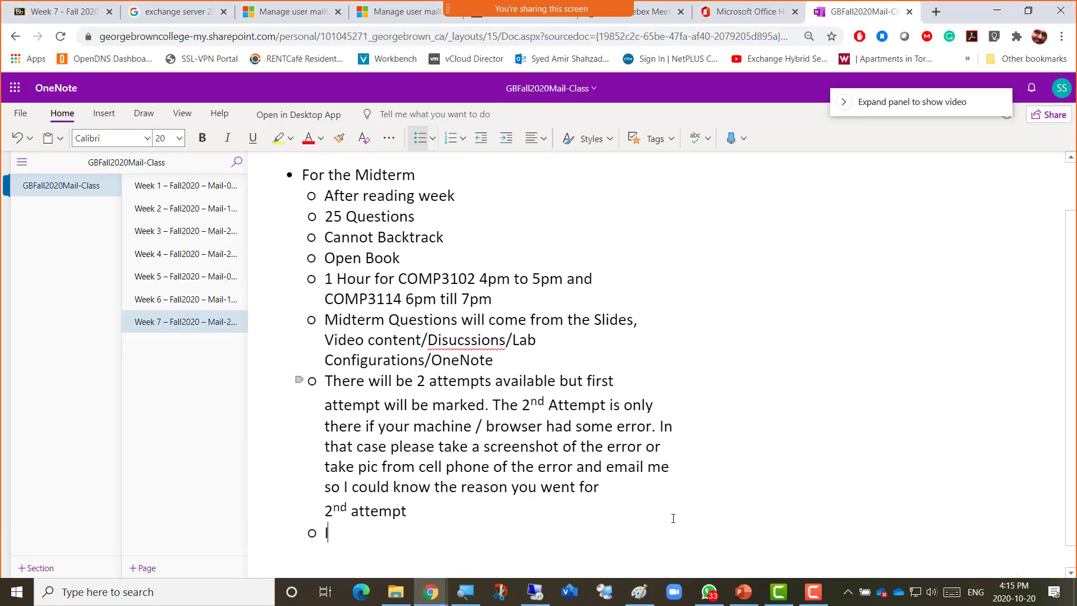
text(If the question)
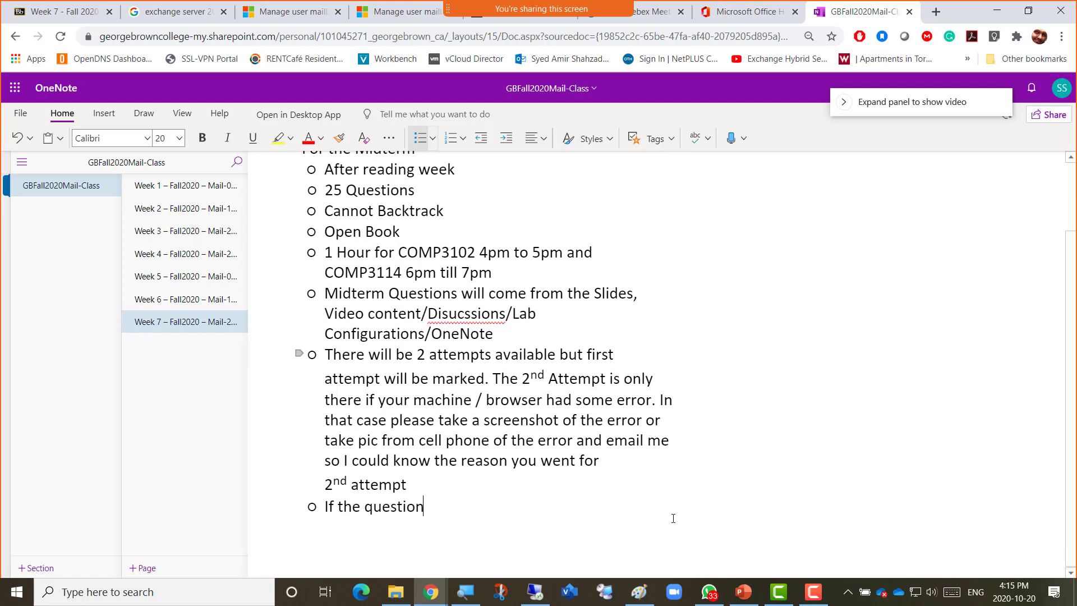
text( starts a)
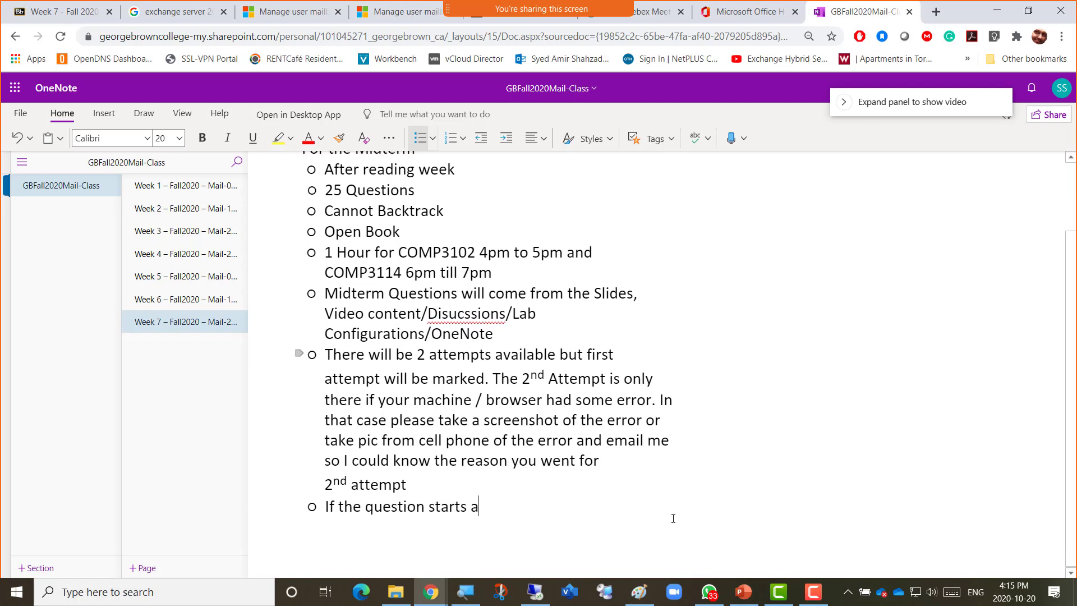
text(s)
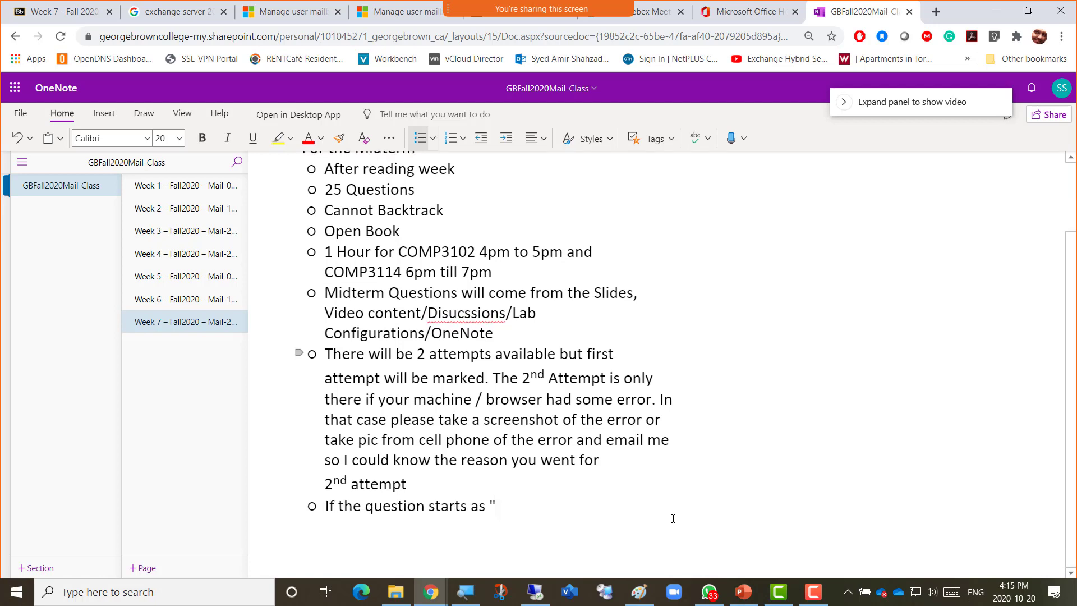
text( "IN our Lab" )
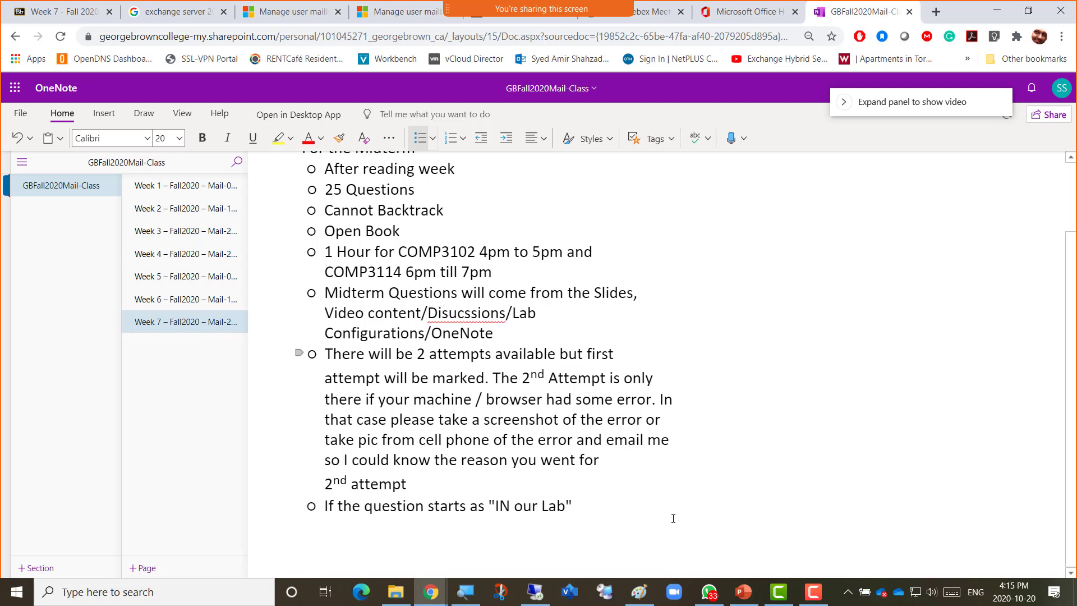
text(this means )
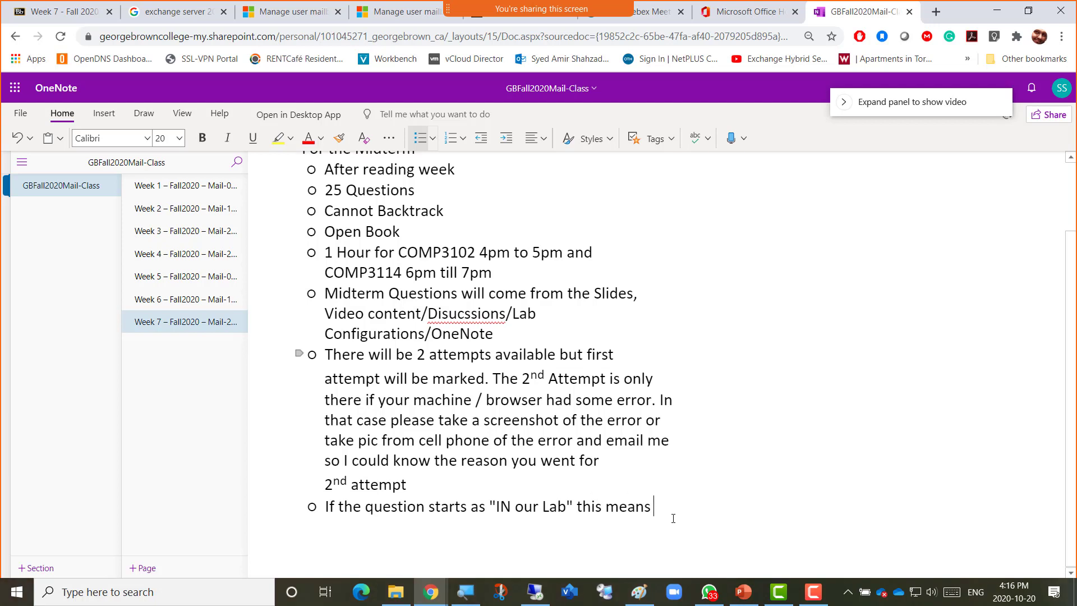
text(we are t)
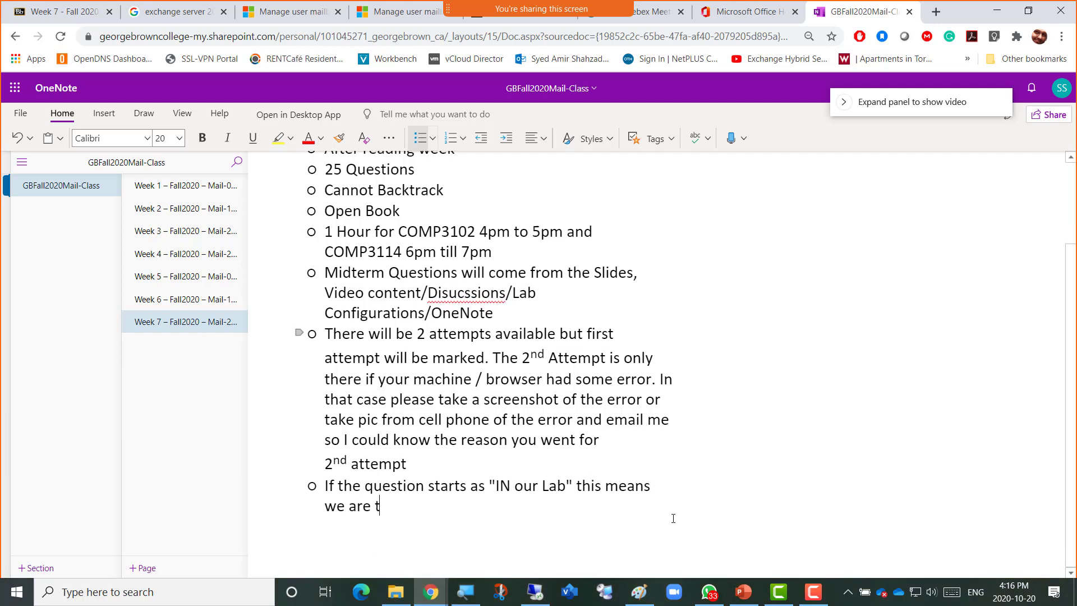
text(alking about t)
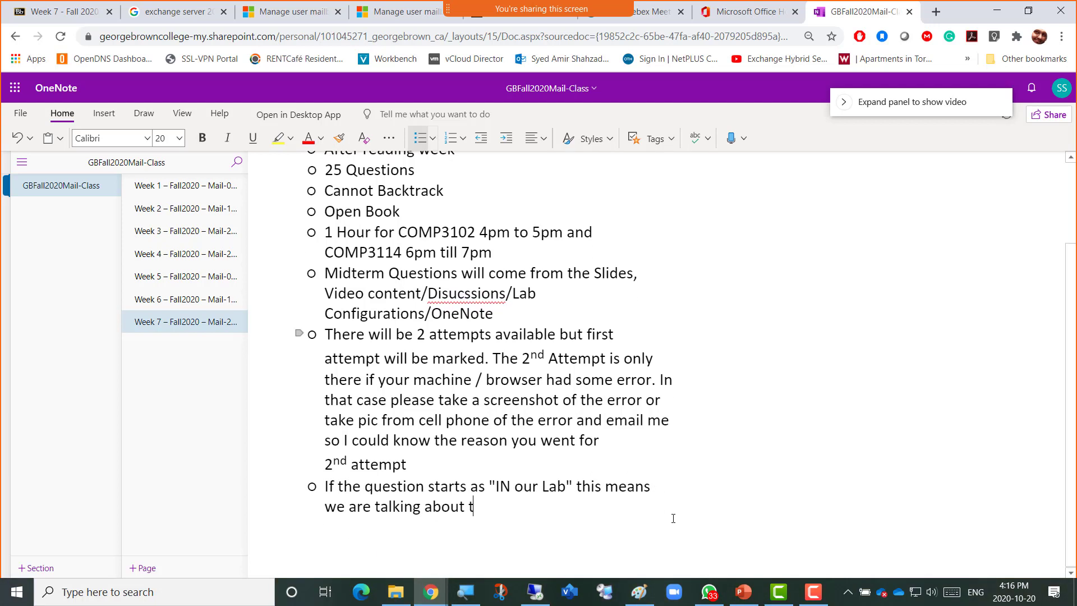
text(he configuratio)
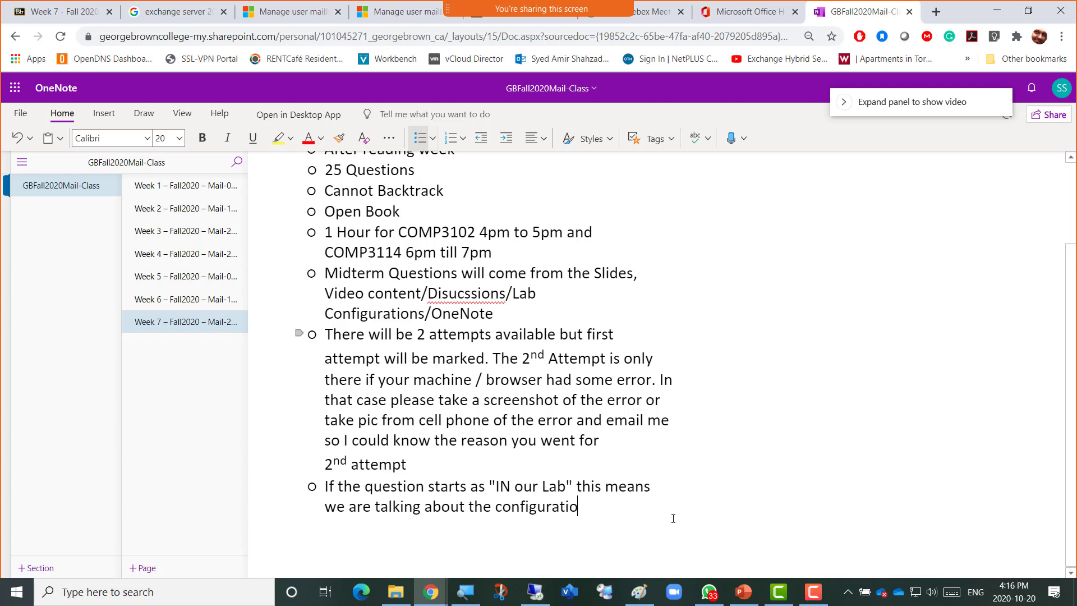
text(ns or any step)
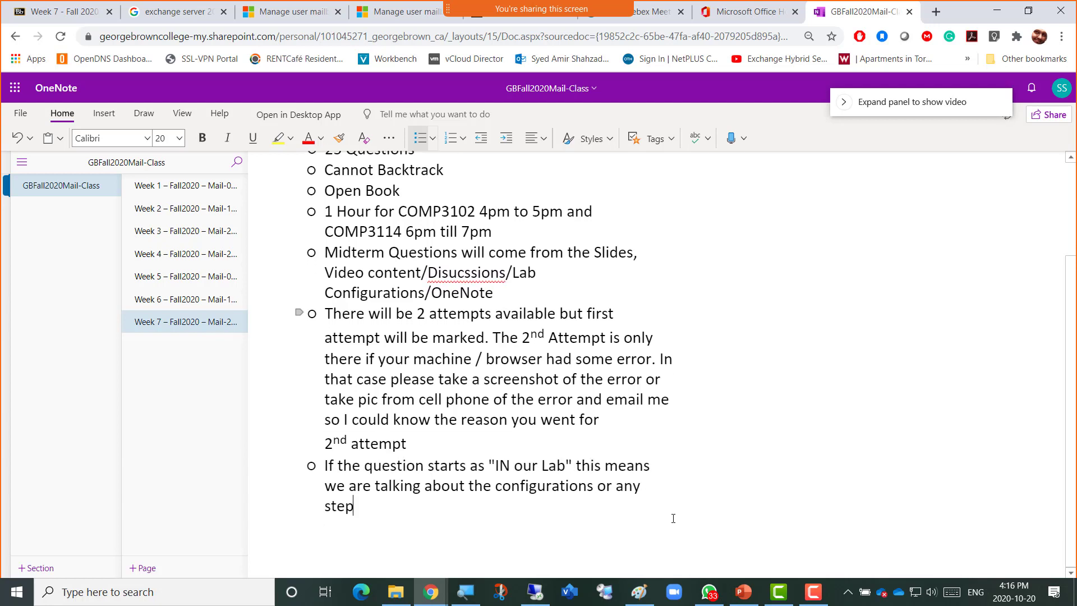
text(s we took i)
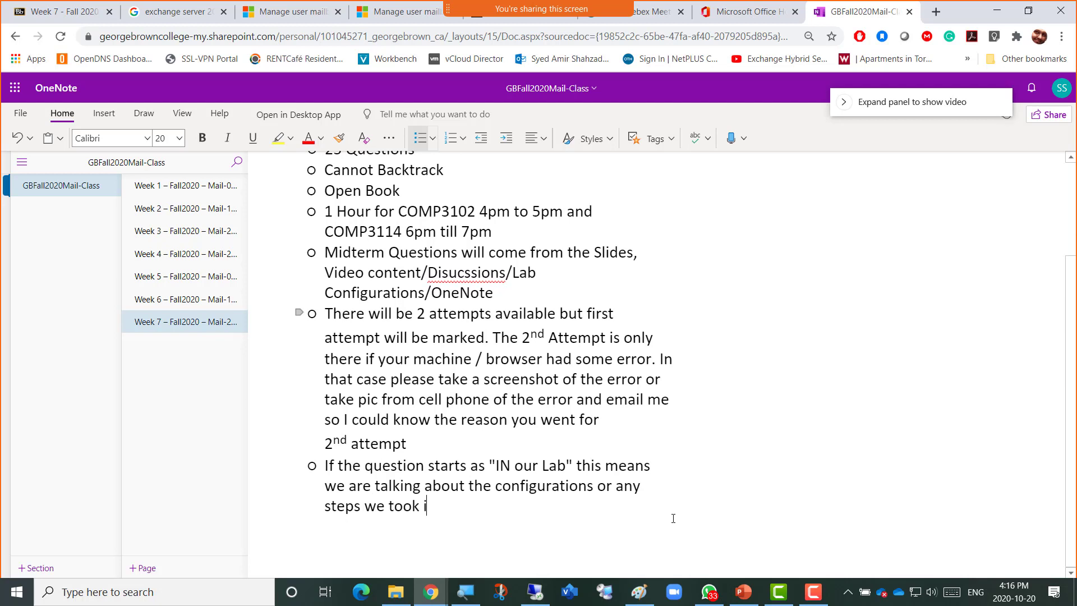
text(n our )
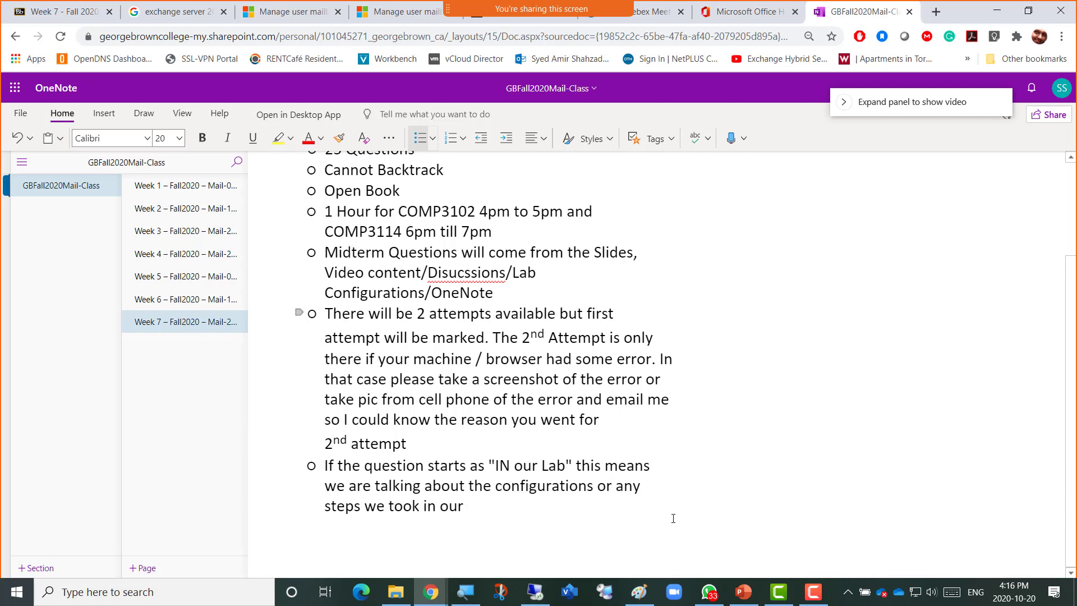
text(Course Lab)
scroll(673, 518, up, 1)
Change "IN our Lab" to "In our Lab" and undo an accidental table conversion.
text(n)
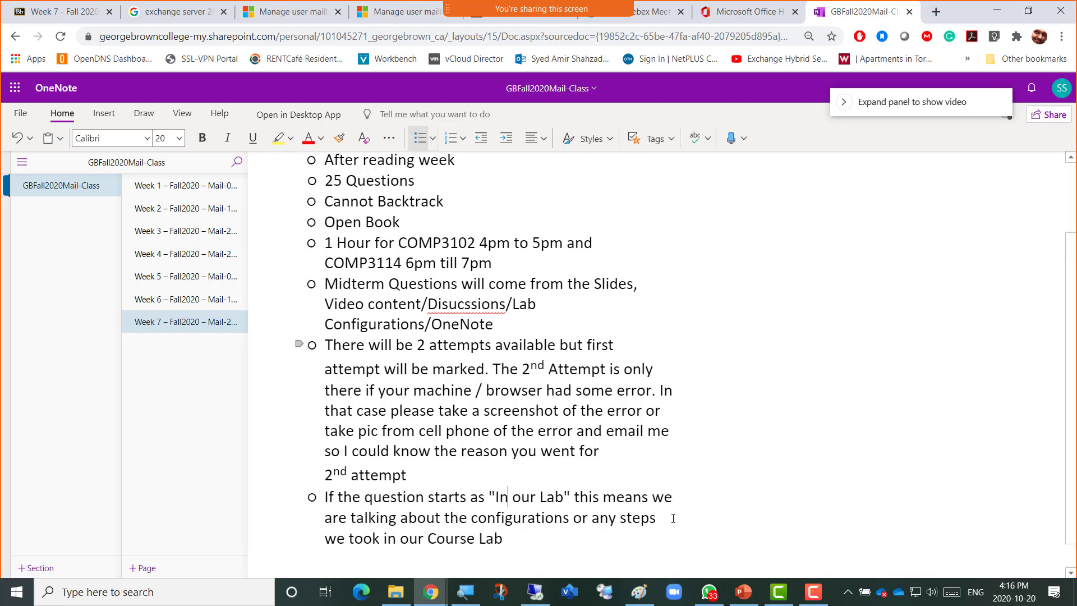
scroll(673, 518, down, 1)
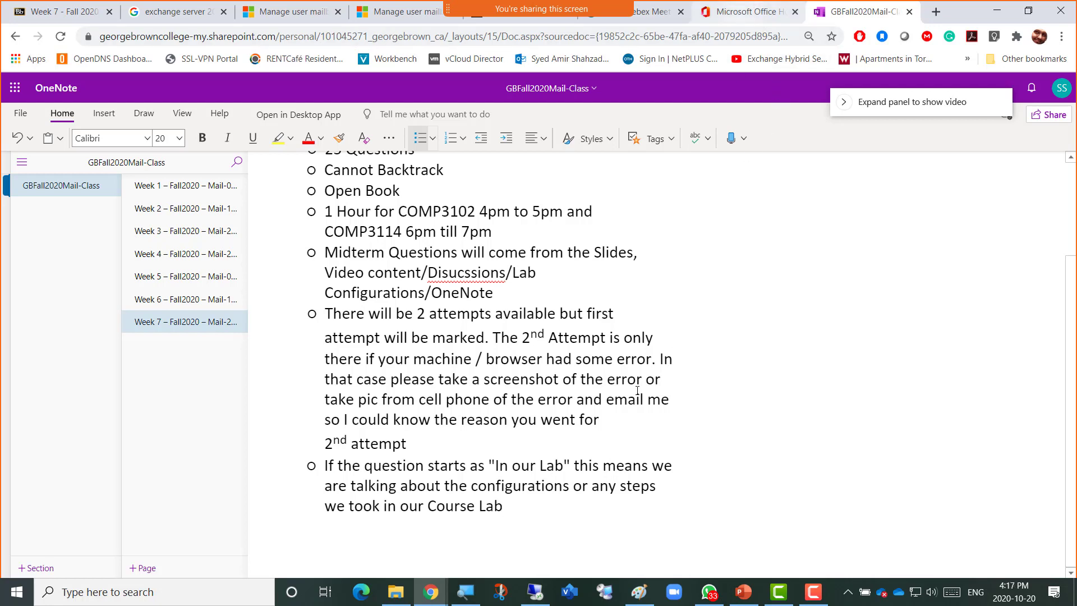
key(Tab)
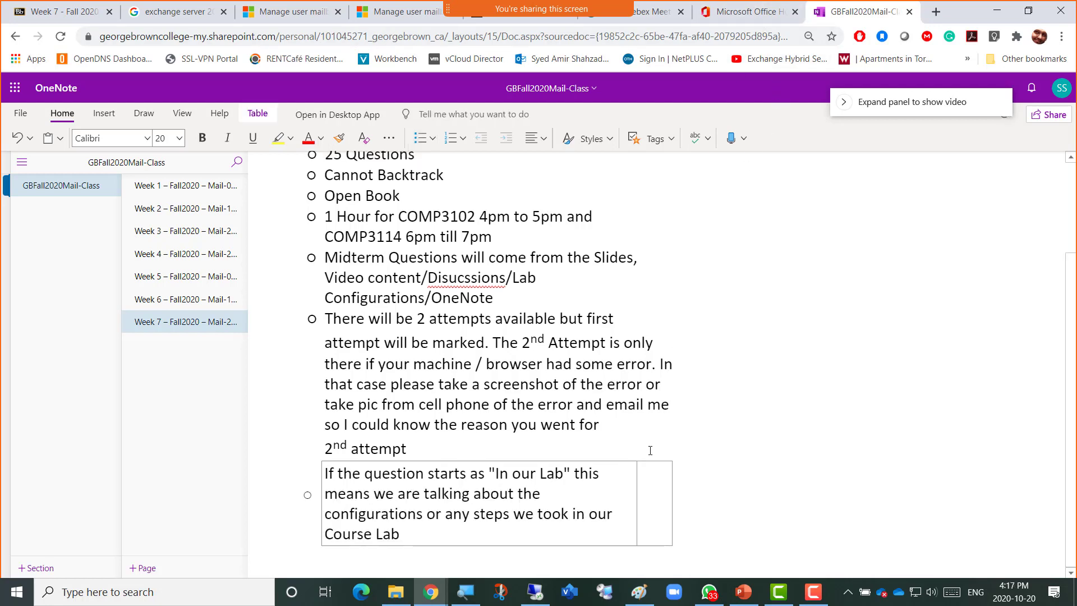
key(ctrl+z)
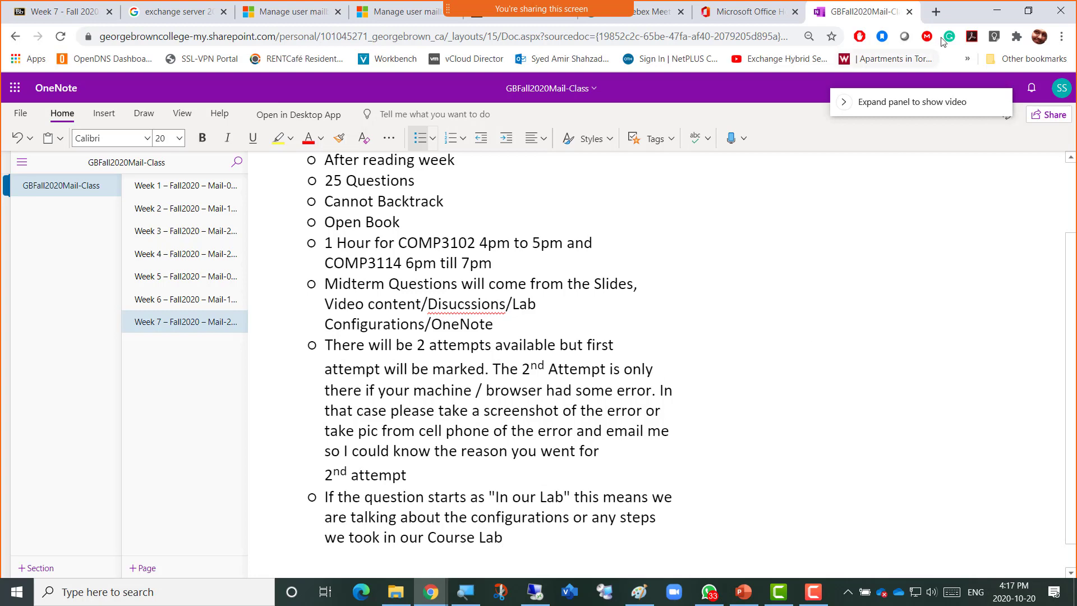
Return to Paint and select the Rounded rectangle shape in indigo.
click(1001, 12)
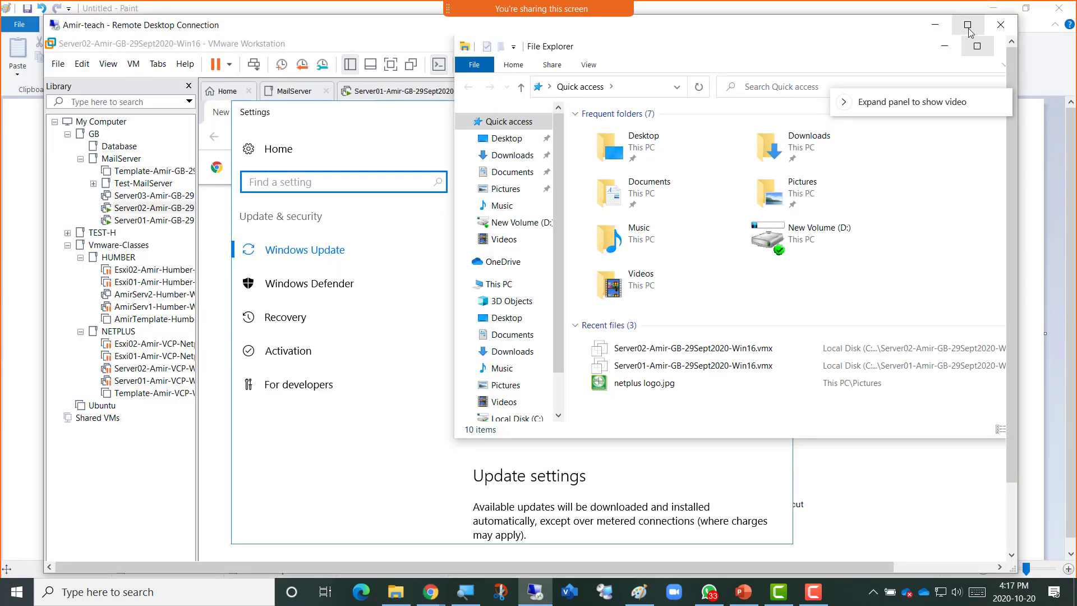
click(934, 24)
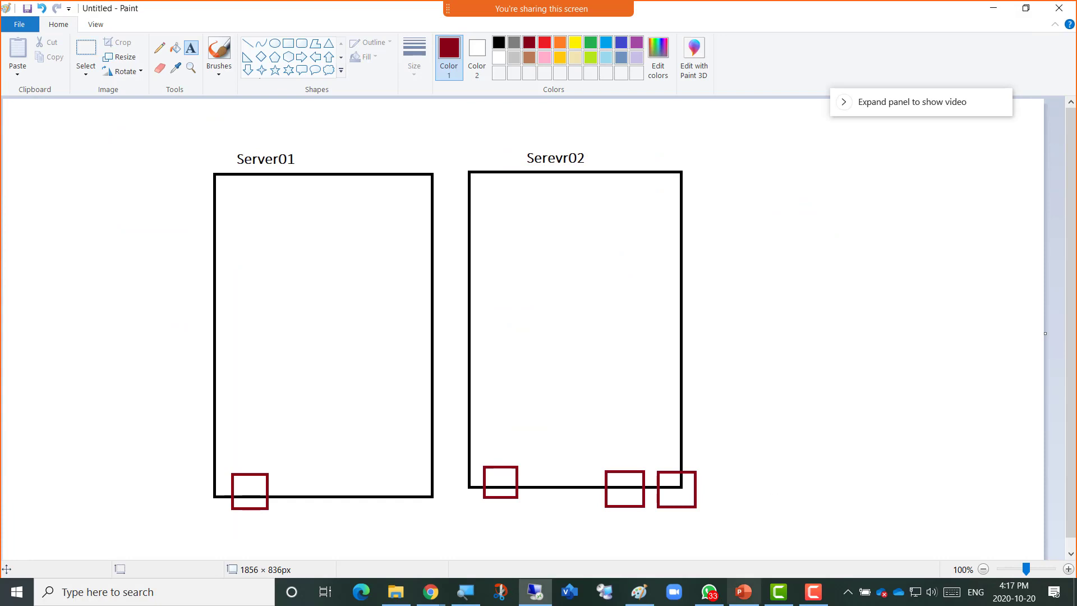
click(764, 291)
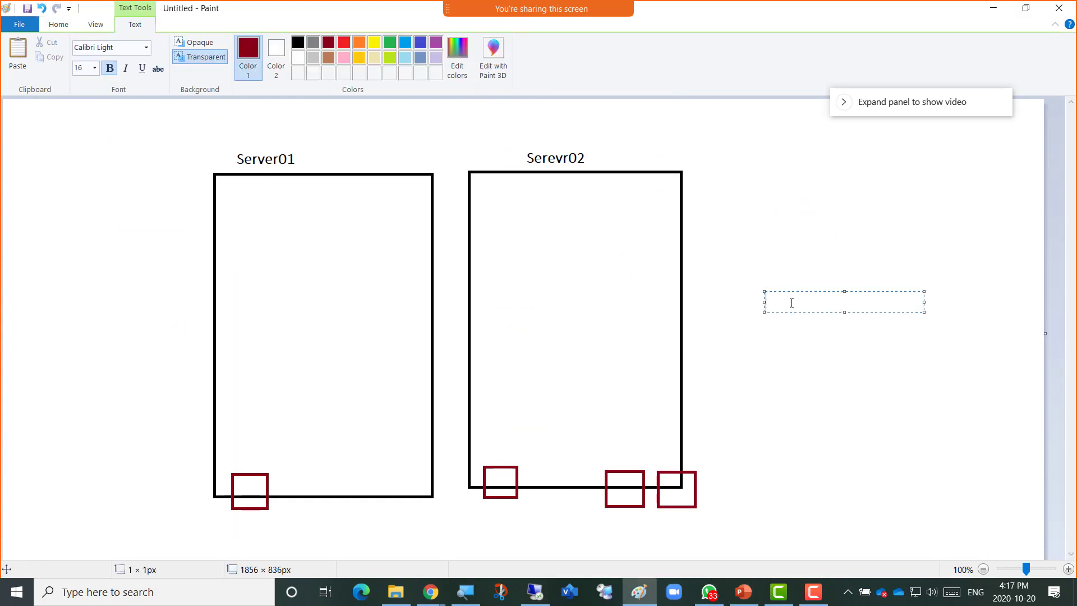
click(58, 25)
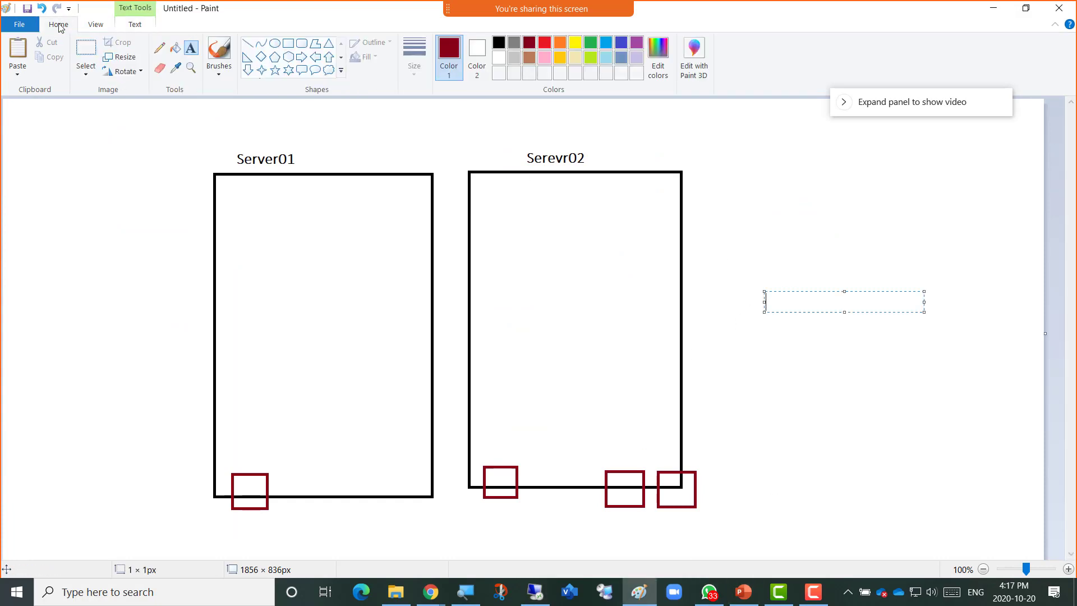
click(302, 43)
click(621, 44)
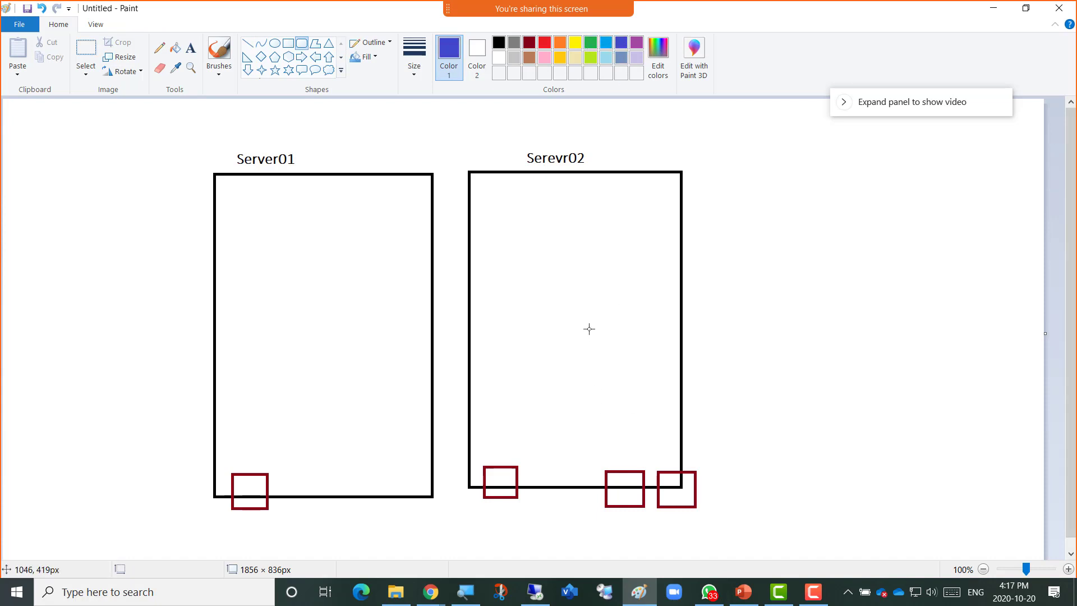
Draw four blue rounded rectangles in a row from inside Serevr02 past its right edge.
drag(572, 304, 624, 370)
drag(639, 303, 693, 370)
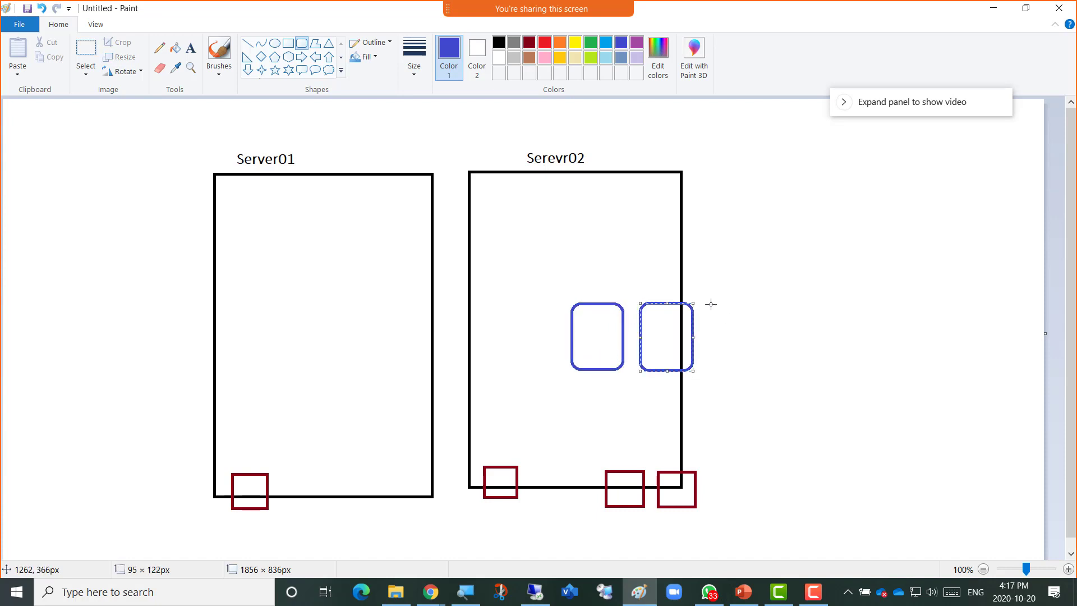
drag(705, 304, 765, 373)
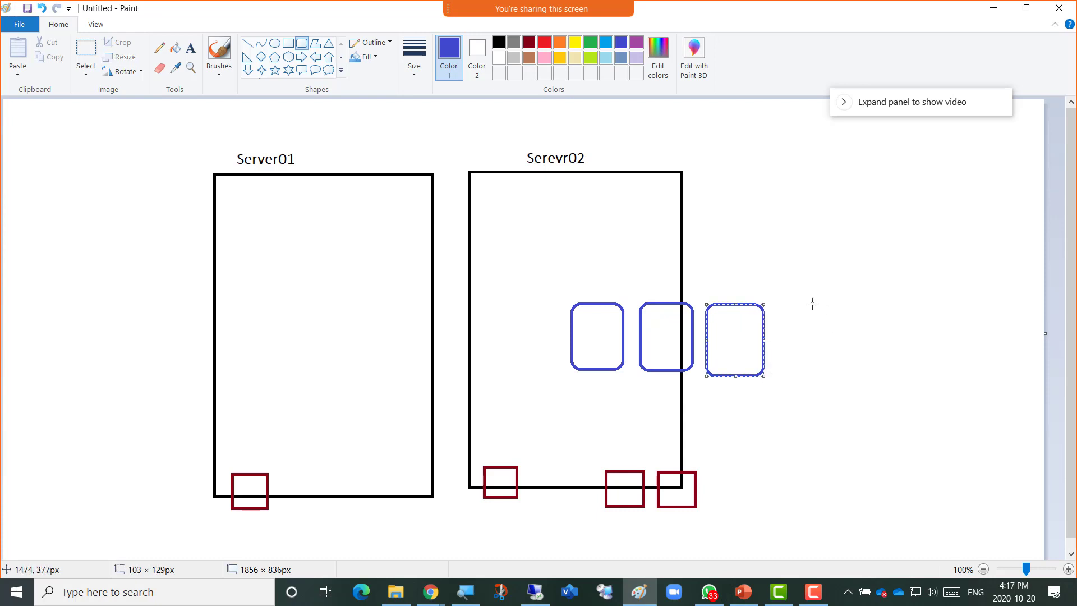
drag(783, 304, 852, 381)
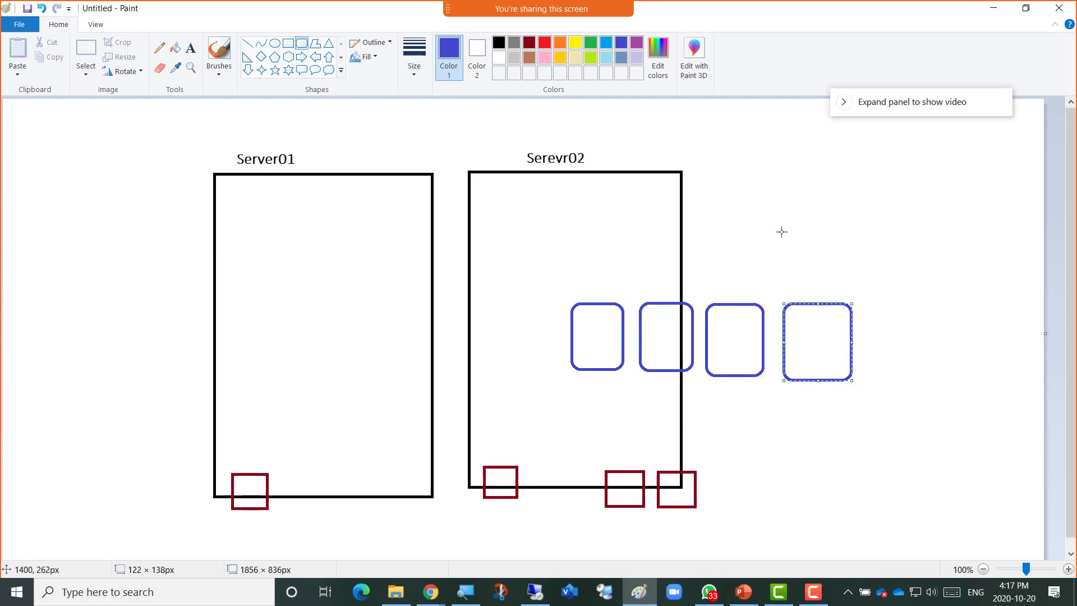
click(247, 43)
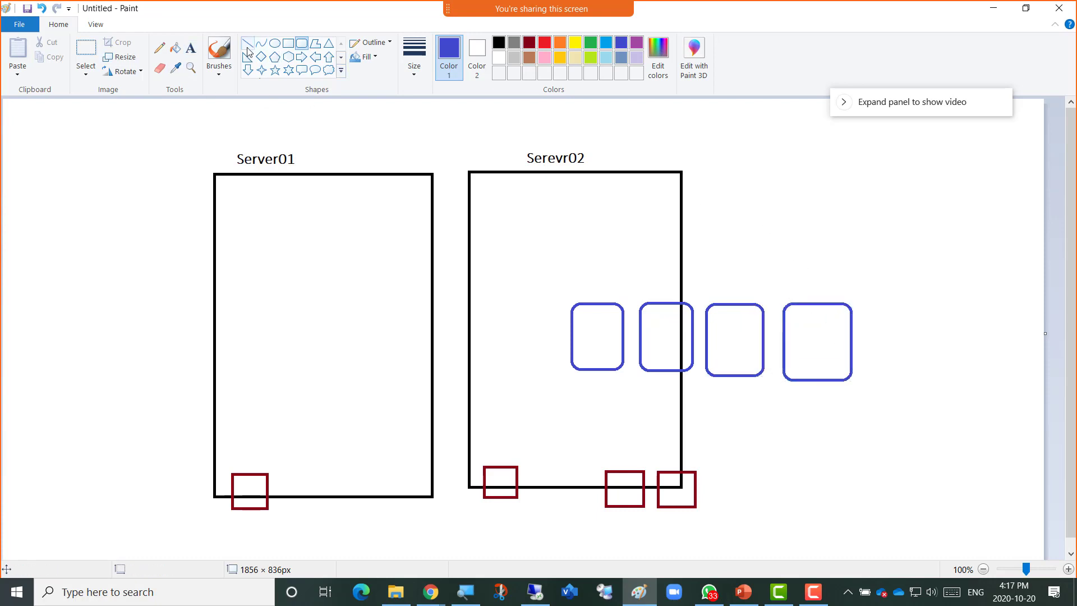
Label the first square "default MailboxDB" in blue text inside Server02.
click(513, 45)
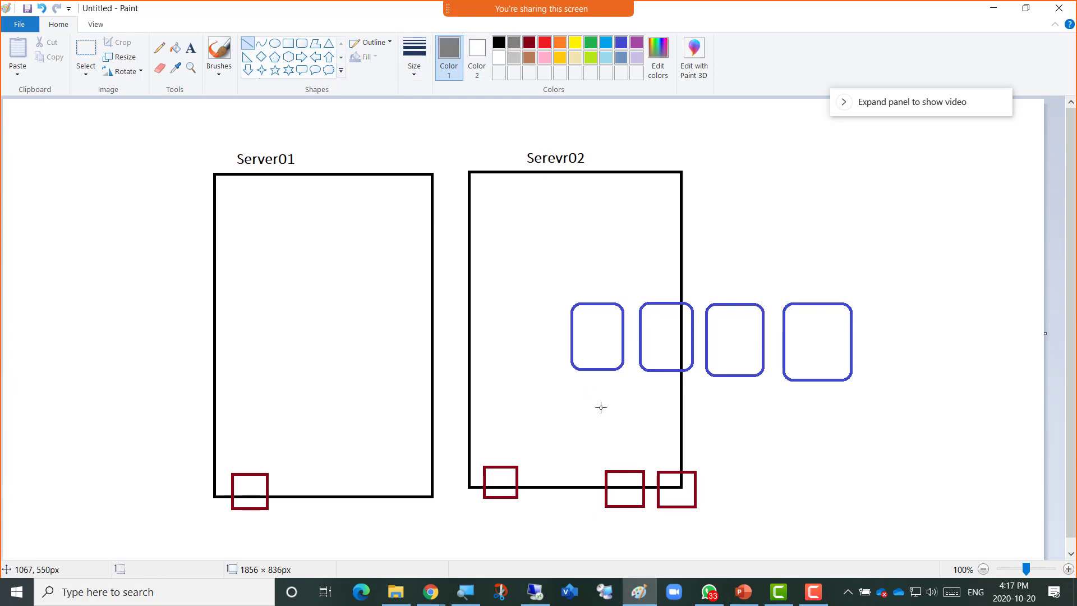
click(191, 49)
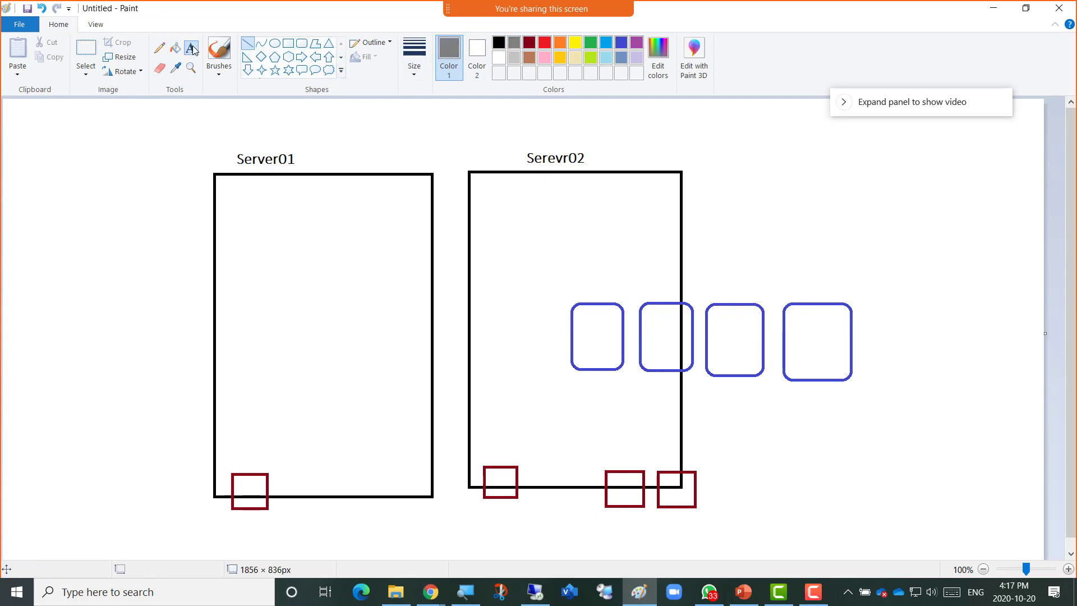
click(562, 283)
text(def)
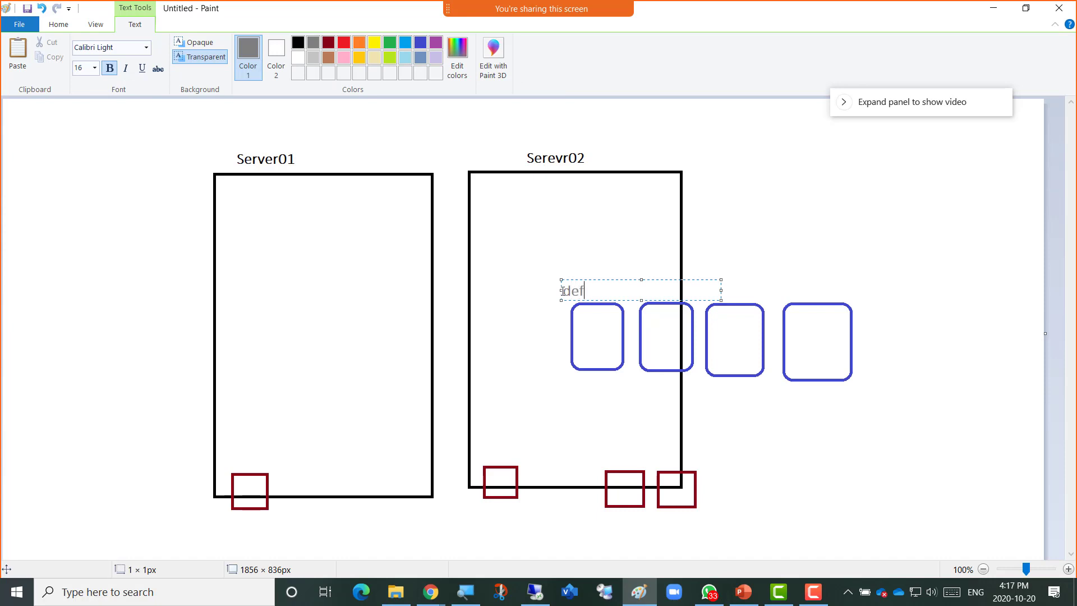
text(ault Mailbox)
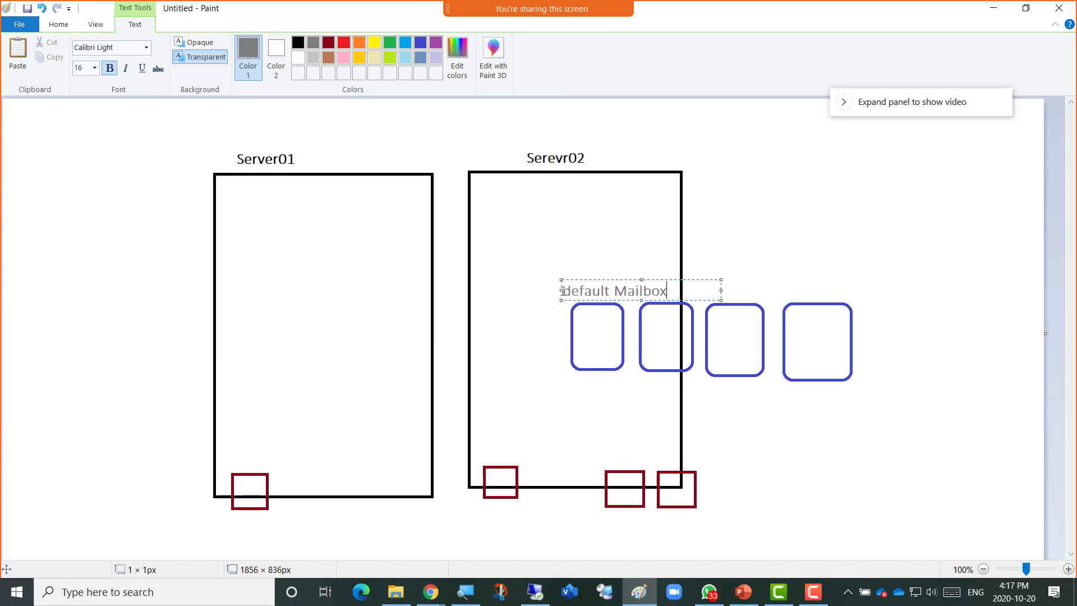
text(DB)
drag(587, 279, 519, 283)
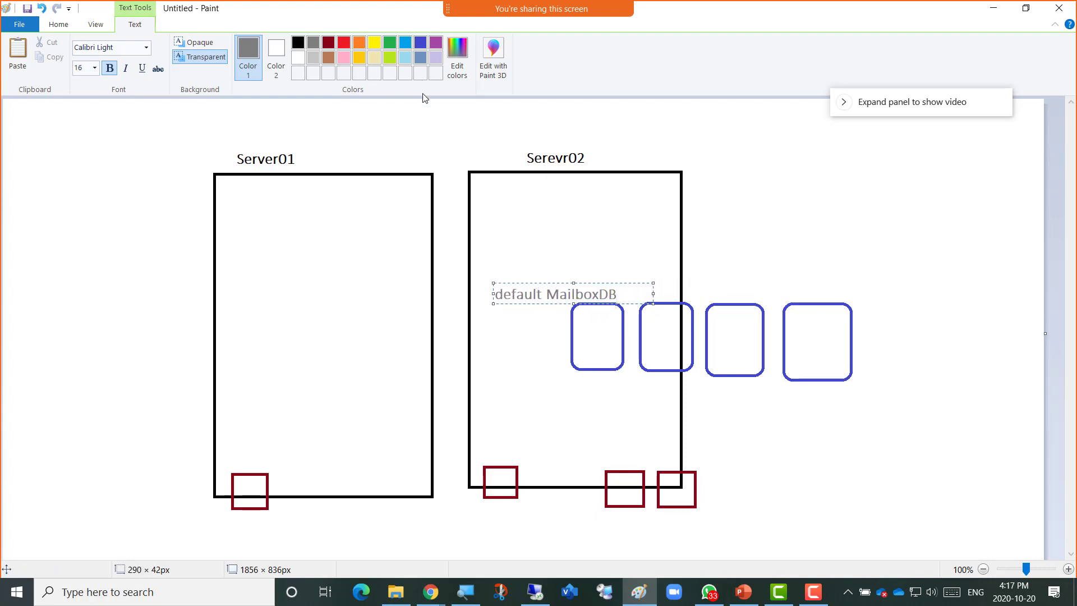
key(ctrl+a)
key(ctrl+c)
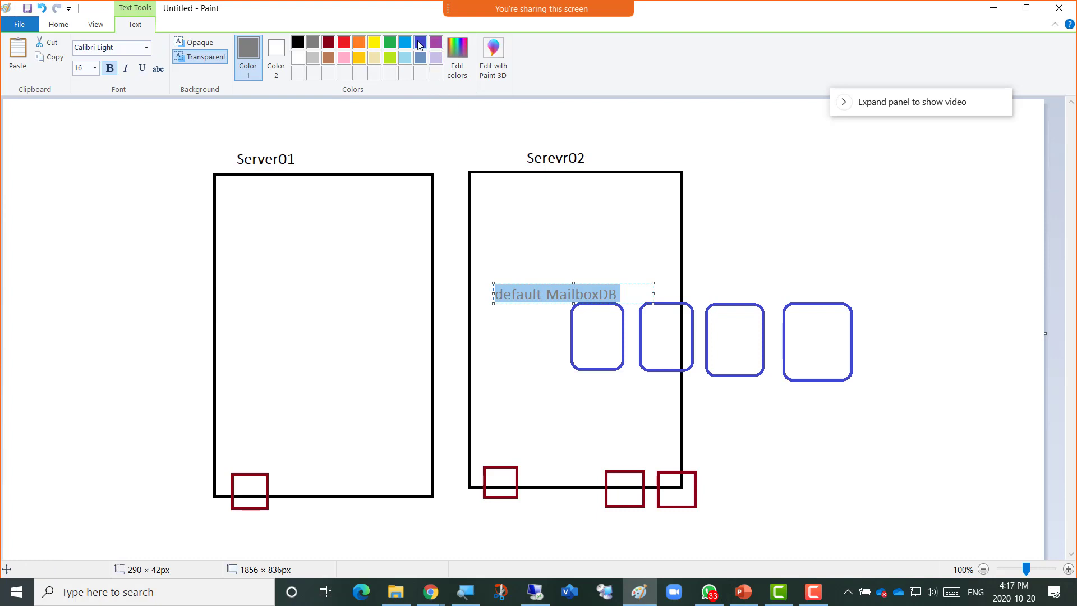
click(420, 43)
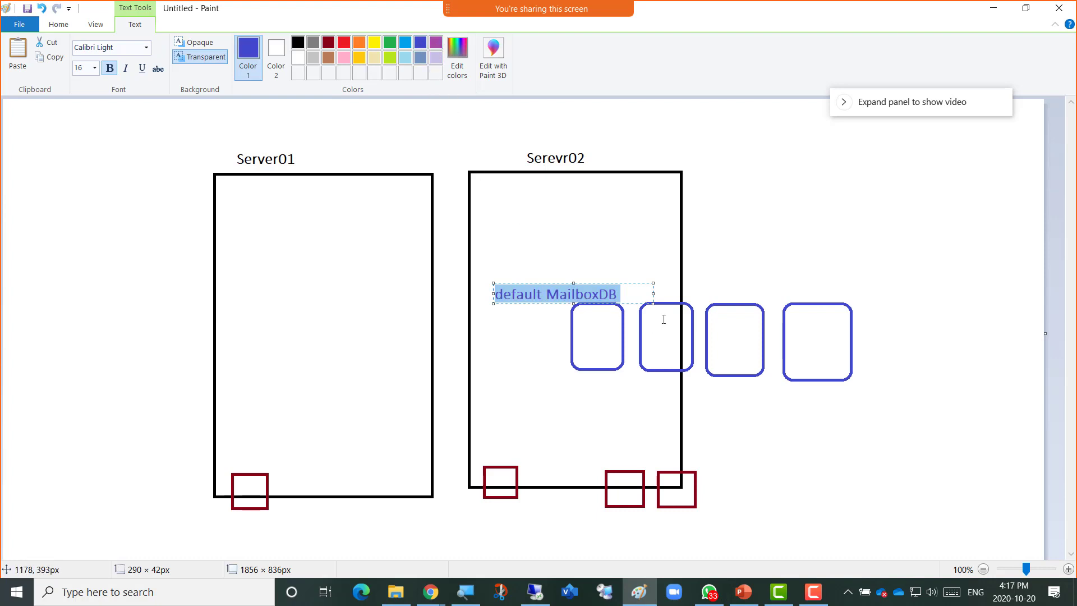
click(646, 285)
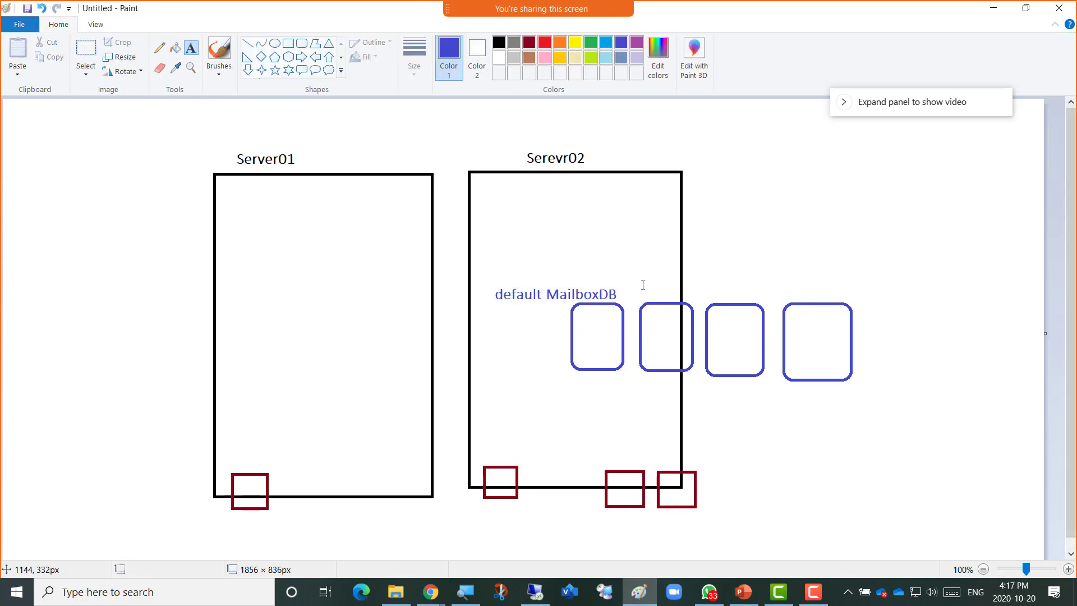
Paste a copy above the next square, replacing "default" with the user's name.
click(636, 275)
key(ctrl+v)
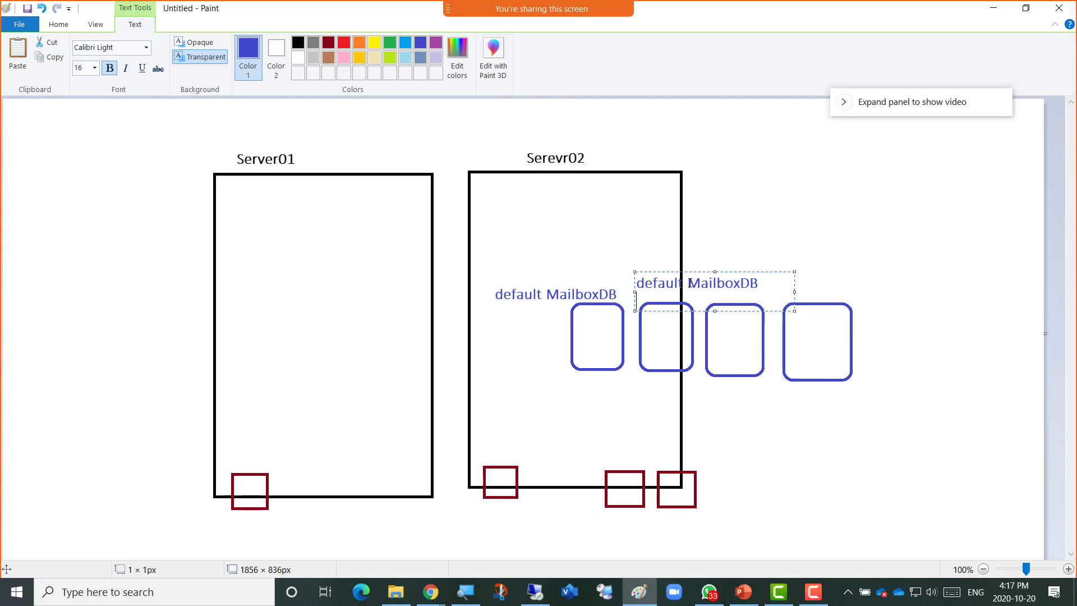
drag(687, 283, 631, 282)
text(amir)
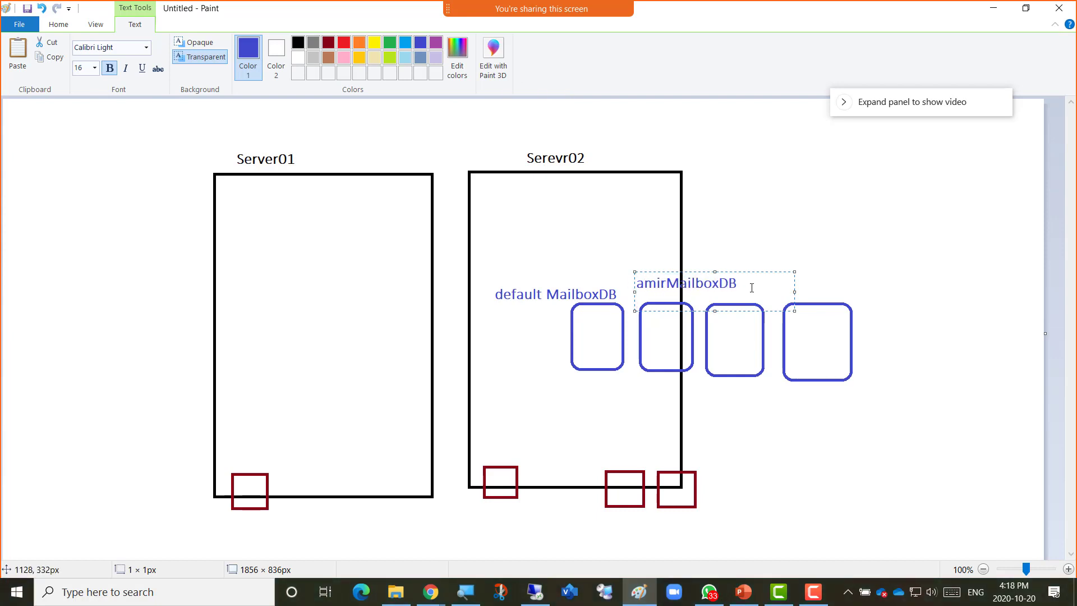
click(751, 288)
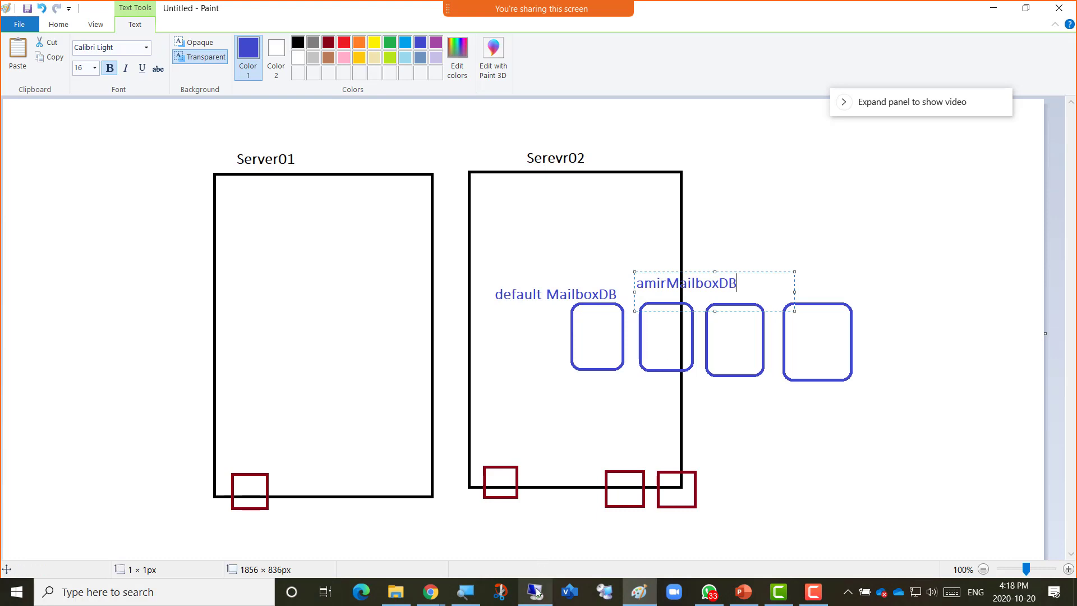
click(535, 591)
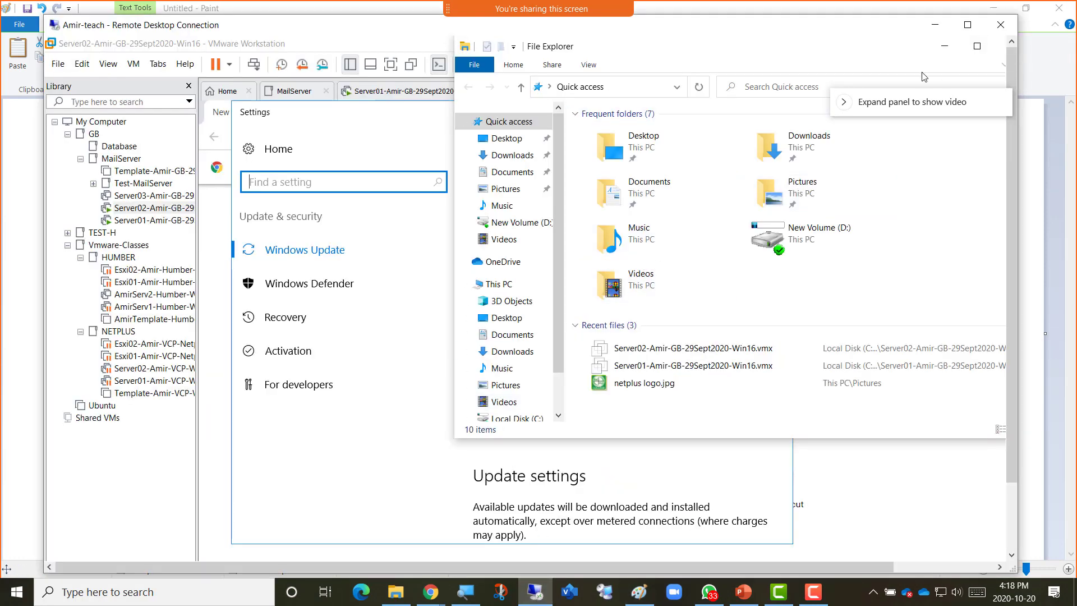
Maximize the remote session, minimize guest File Explorer and Settings, clear Chrome's address bar, and launch Server Manager.
click(966, 24)
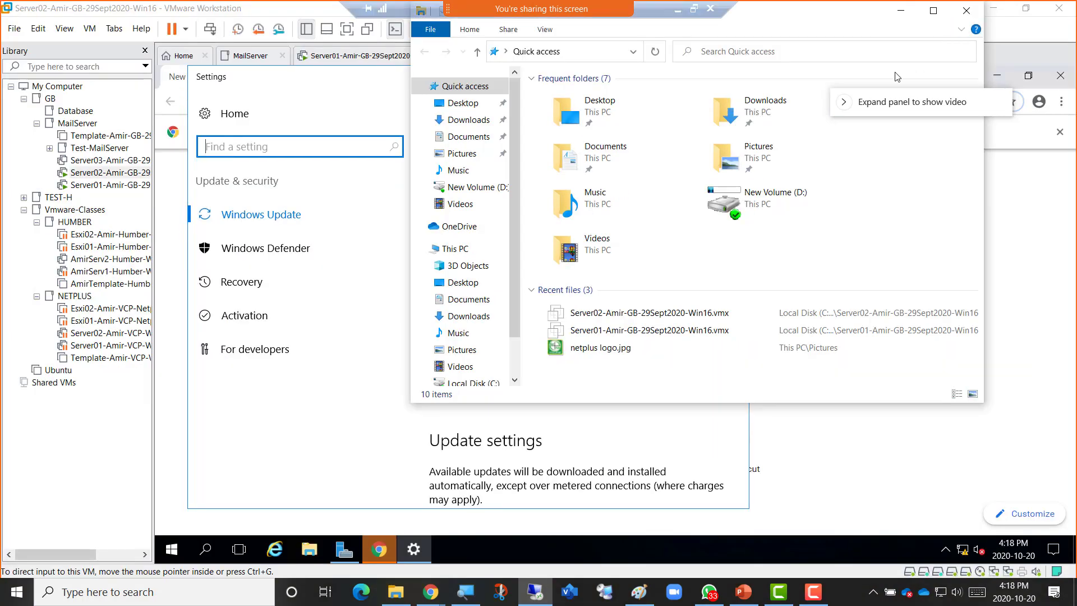
click(900, 10)
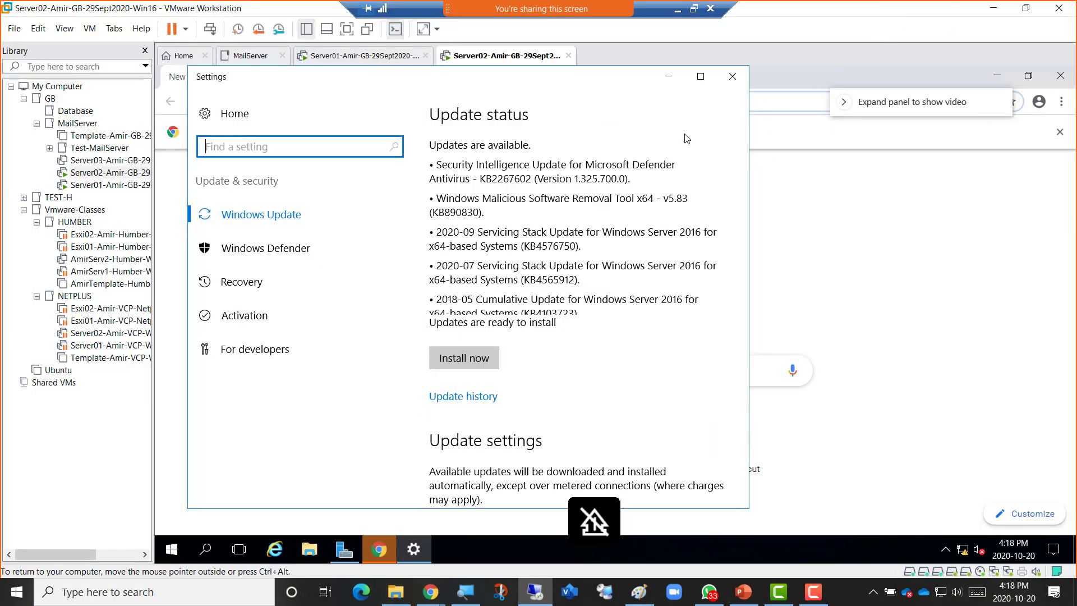
click(667, 79)
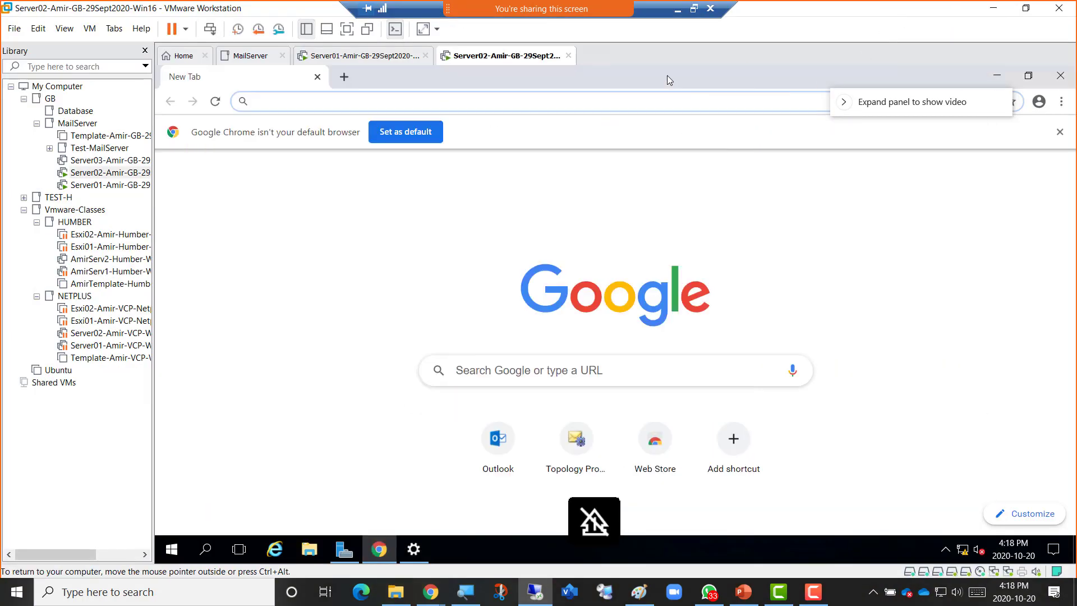
click(483, 103)
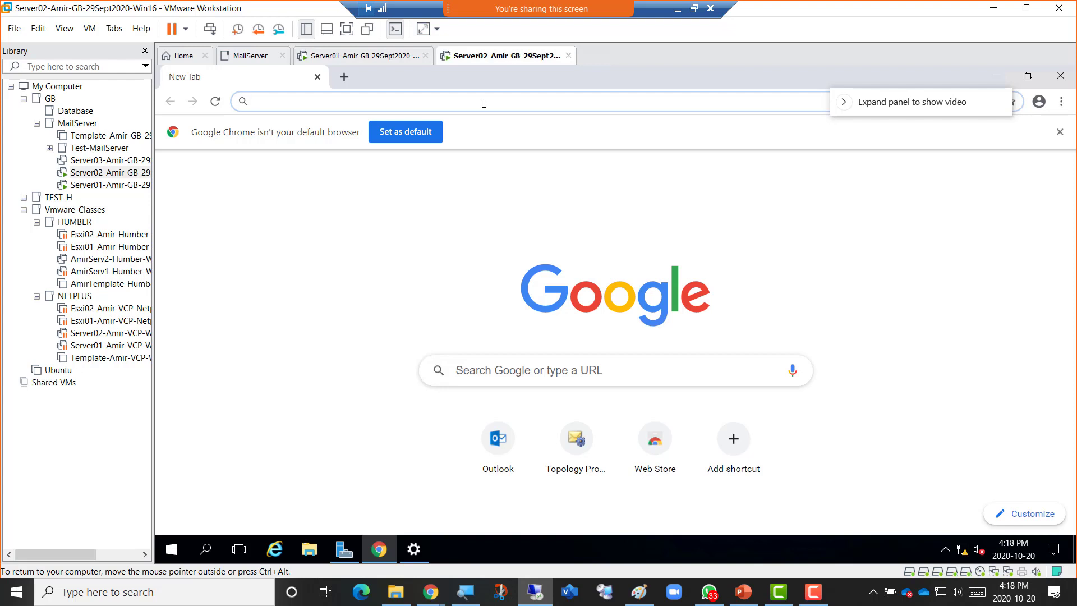
text(serv)
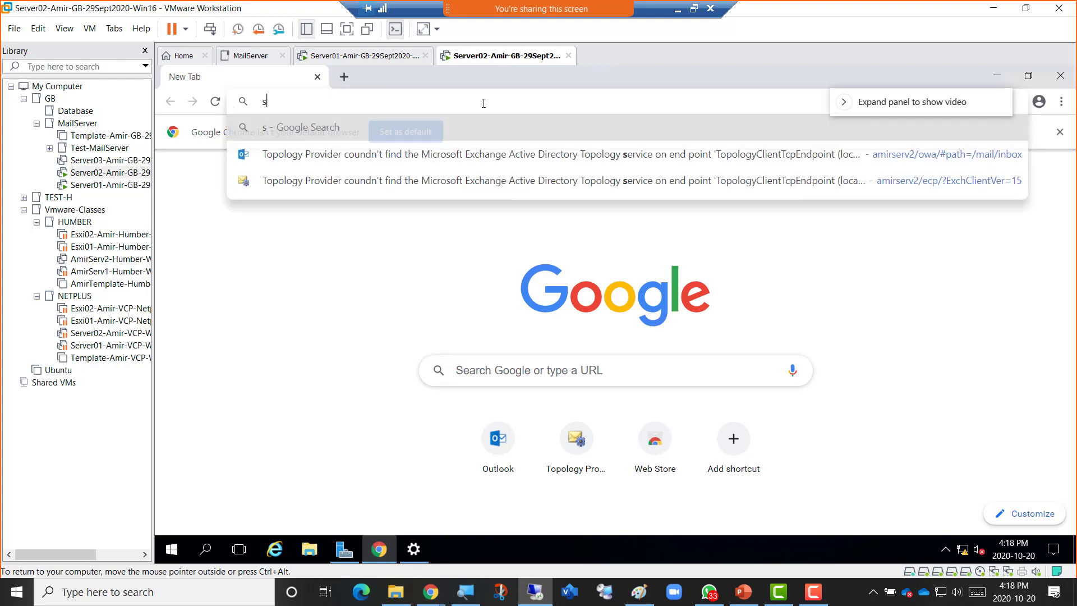
key(BackSpace)
key(BackSpace)
key(BackSpace)
key(BackSpace)
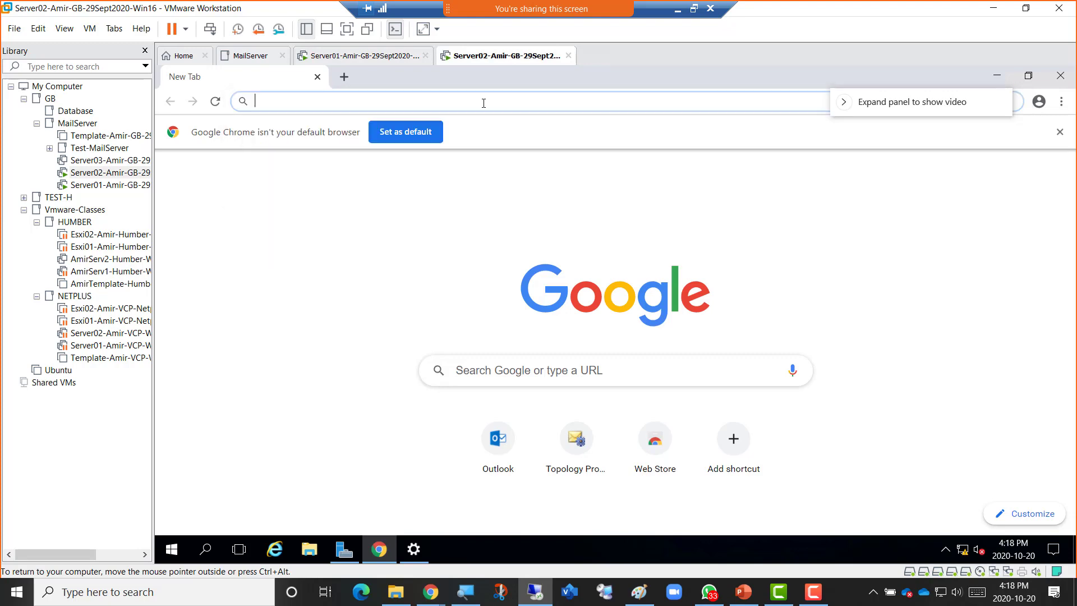
click(343, 551)
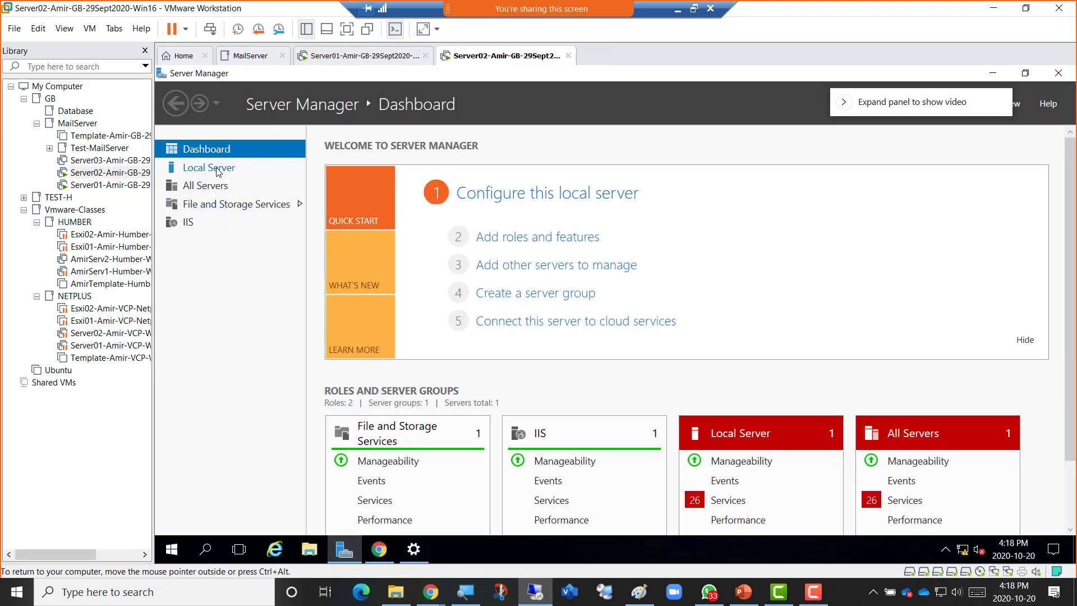
View Server02's Local Server properties, then return to the guest's Chrome new tab.
click(217, 169)
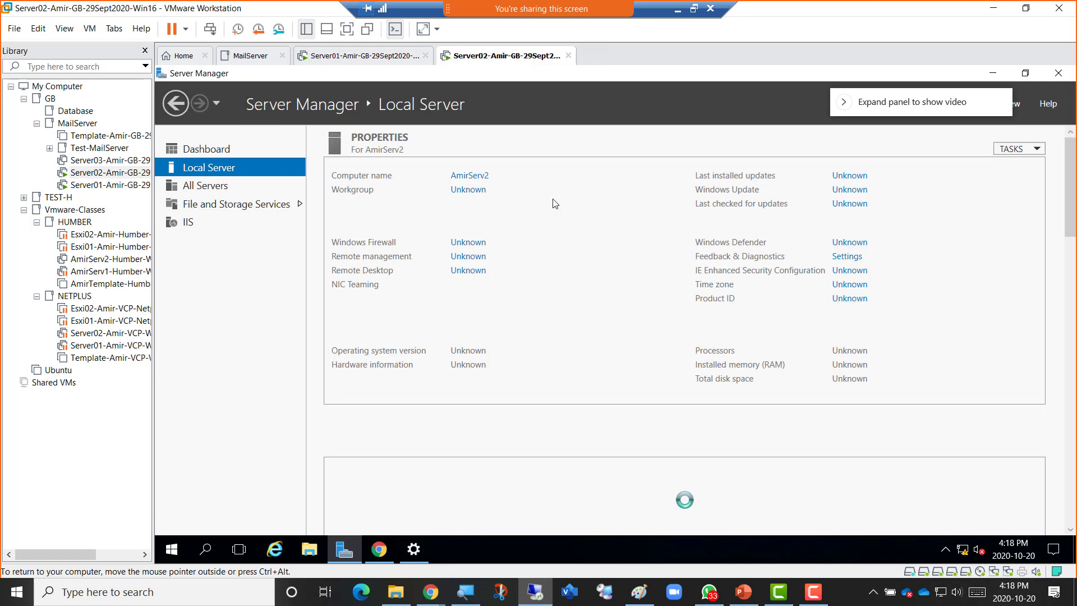
click(379, 547)
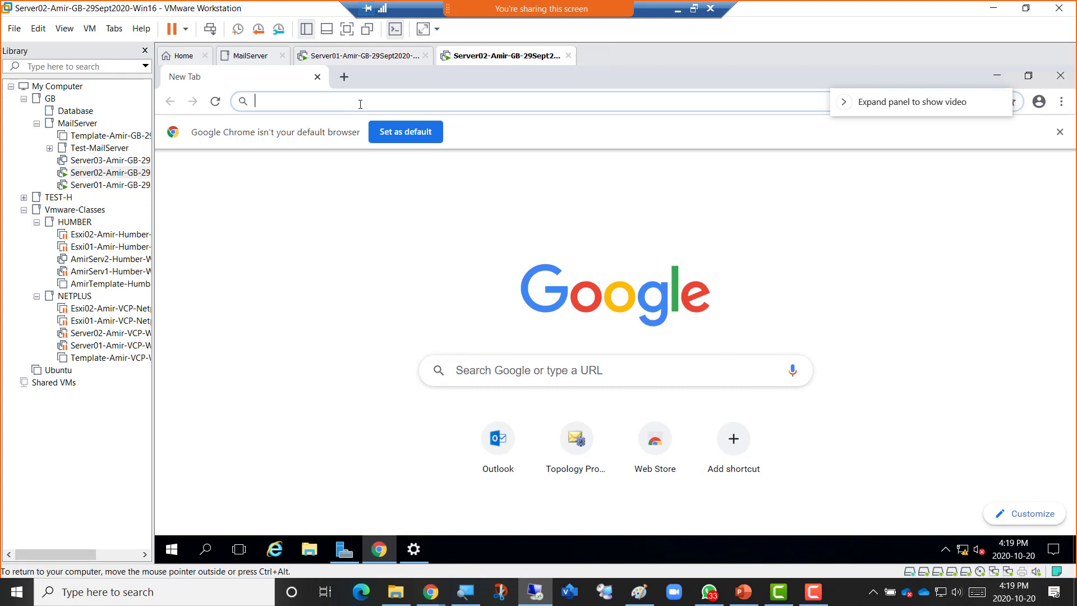
Load amirserv2/owa in Server02's Chrome, then flip to Server01 and back.
text(amirs)
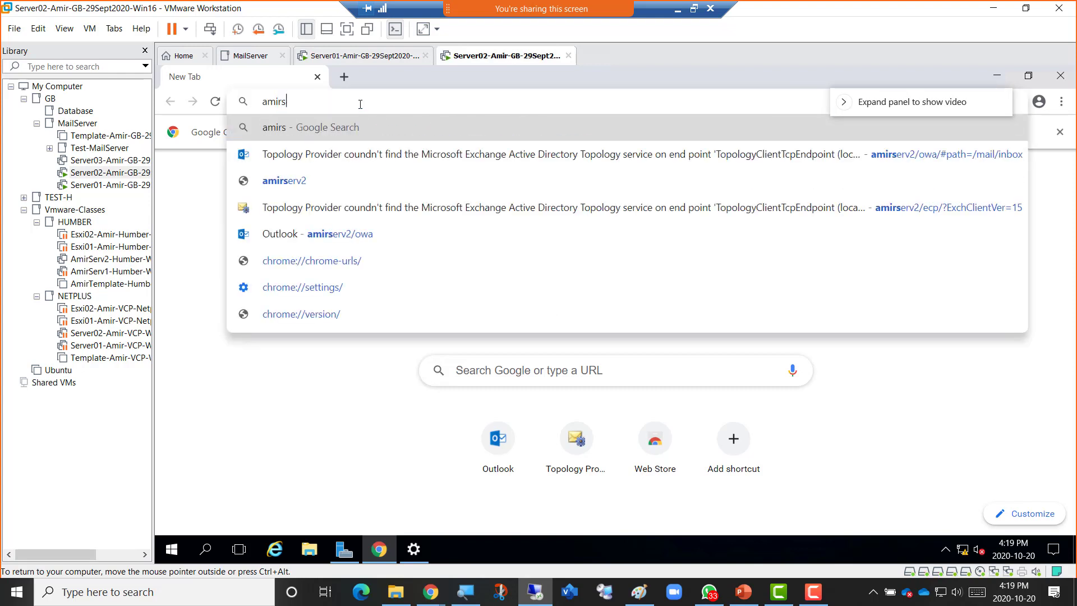
key(Down)
key(Down)
key(Down)
key(Down)
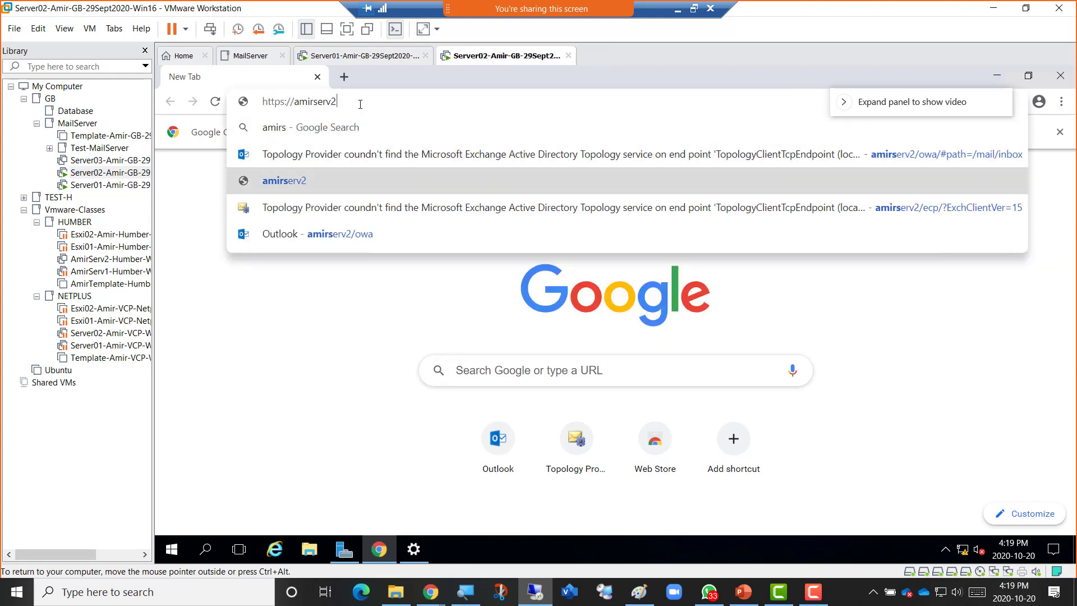
key(Return)
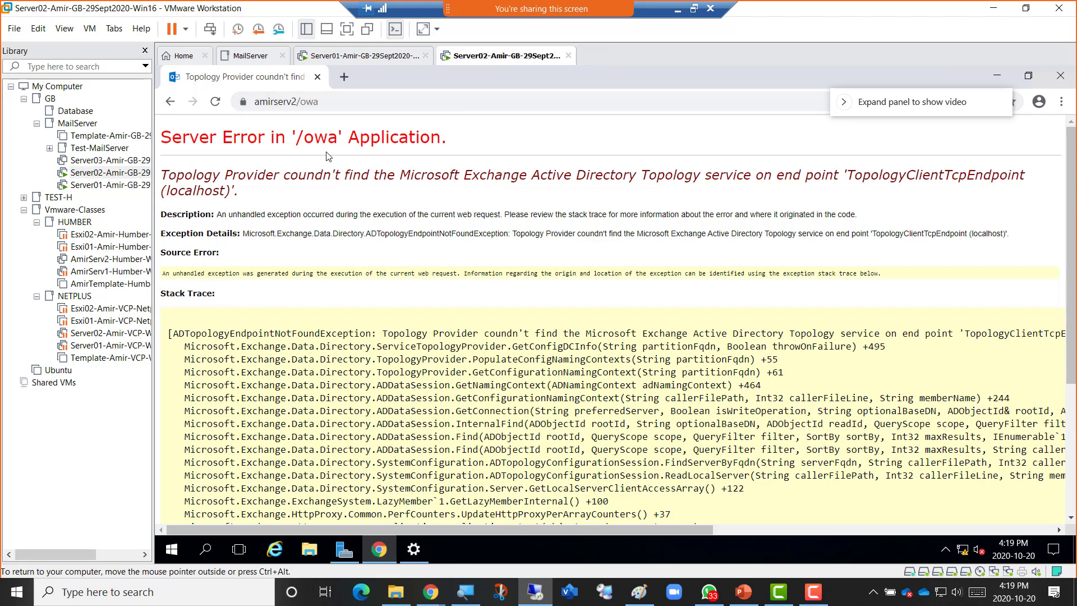
click(349, 59)
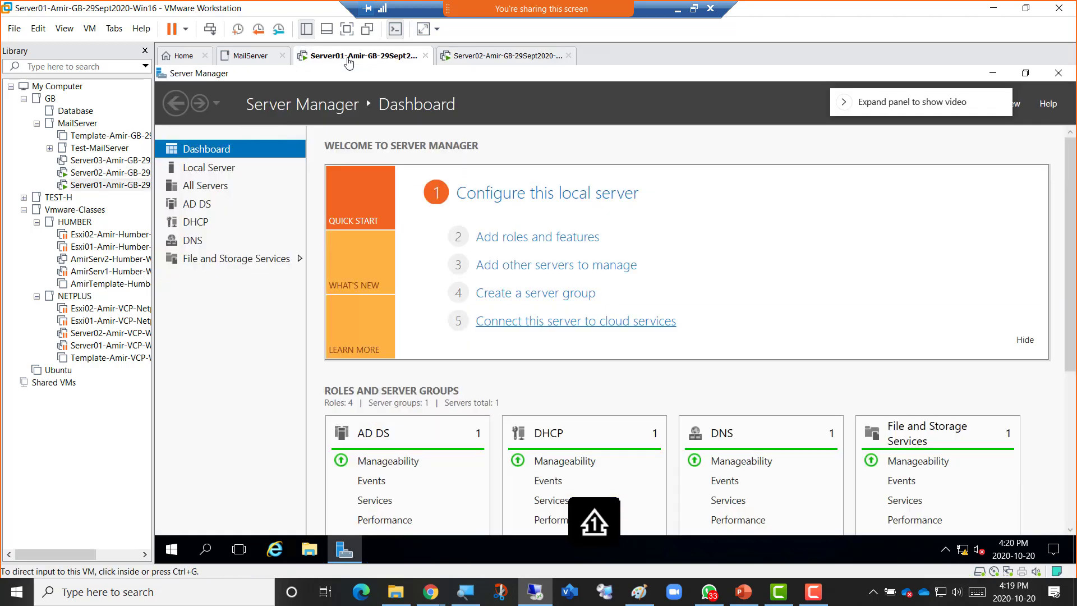
click(503, 57)
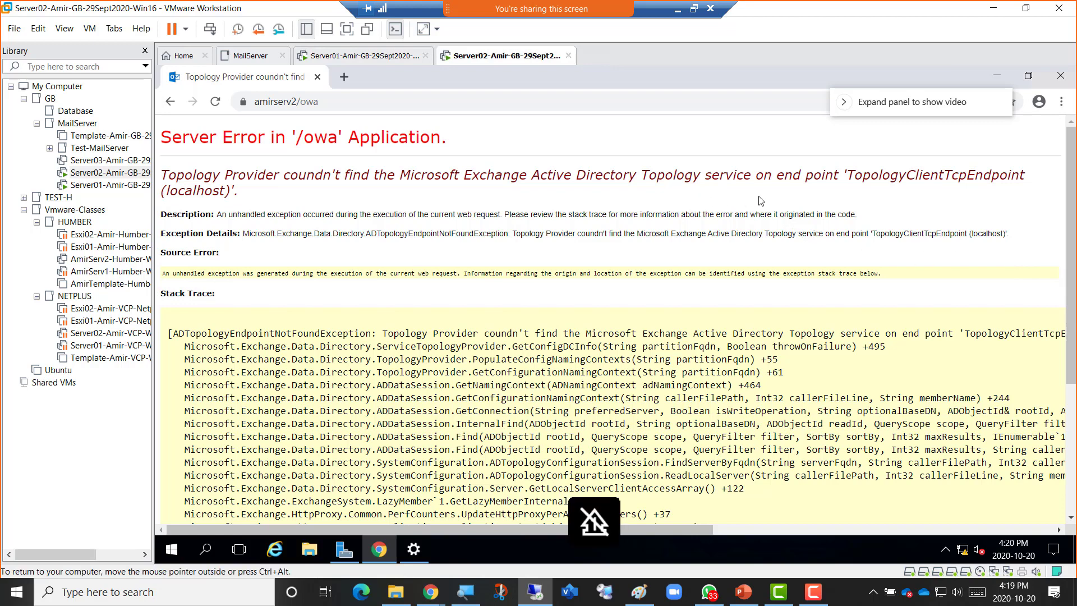
Launch the Services console in the VM, maximize it and sort services by startup type.
right_click(171, 549)
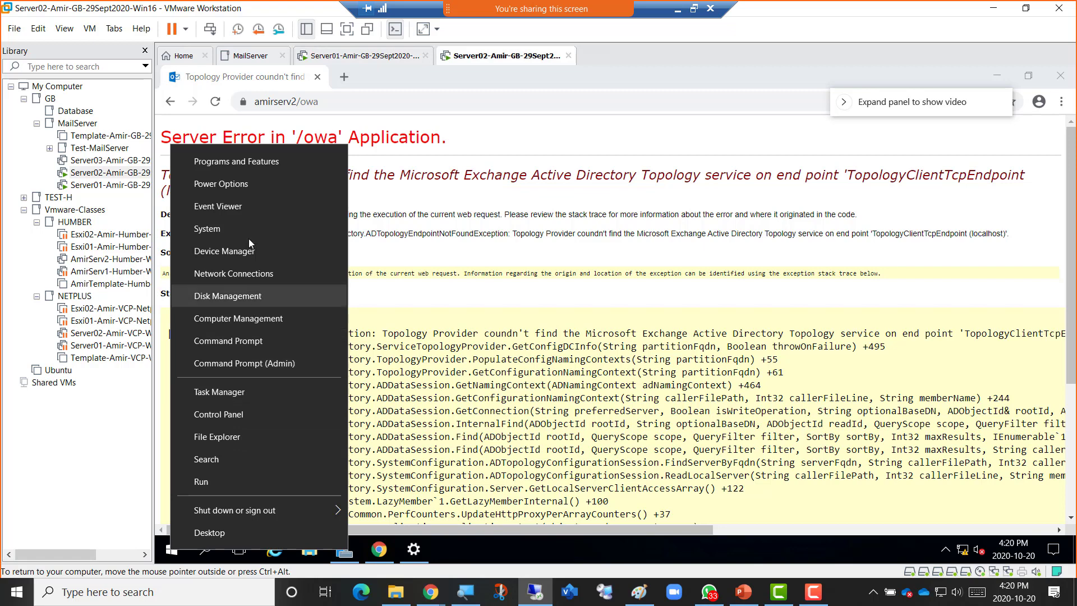
click(230, 478)
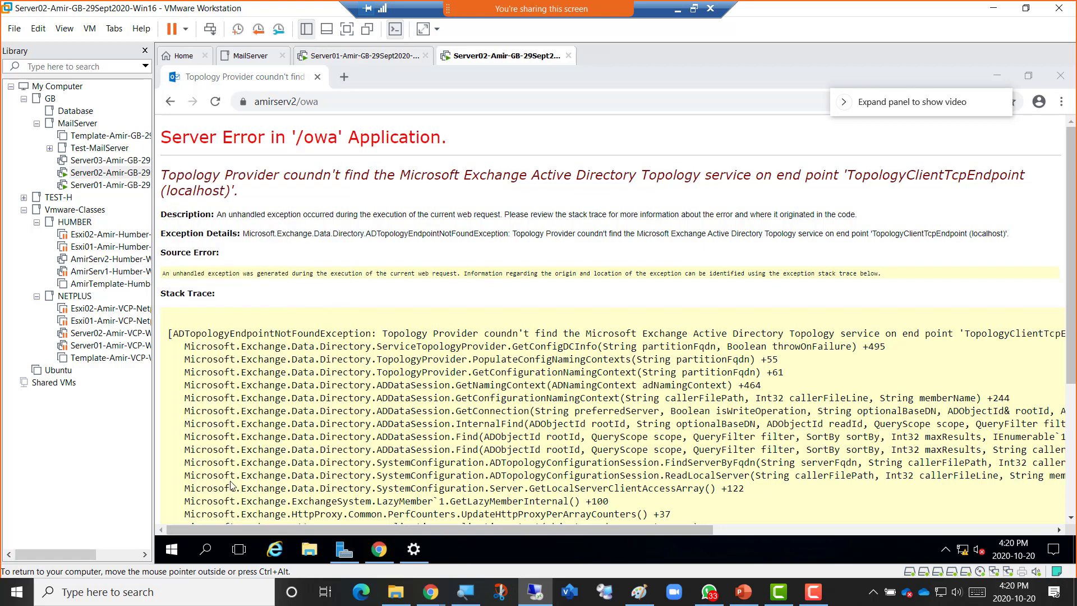
click(262, 505)
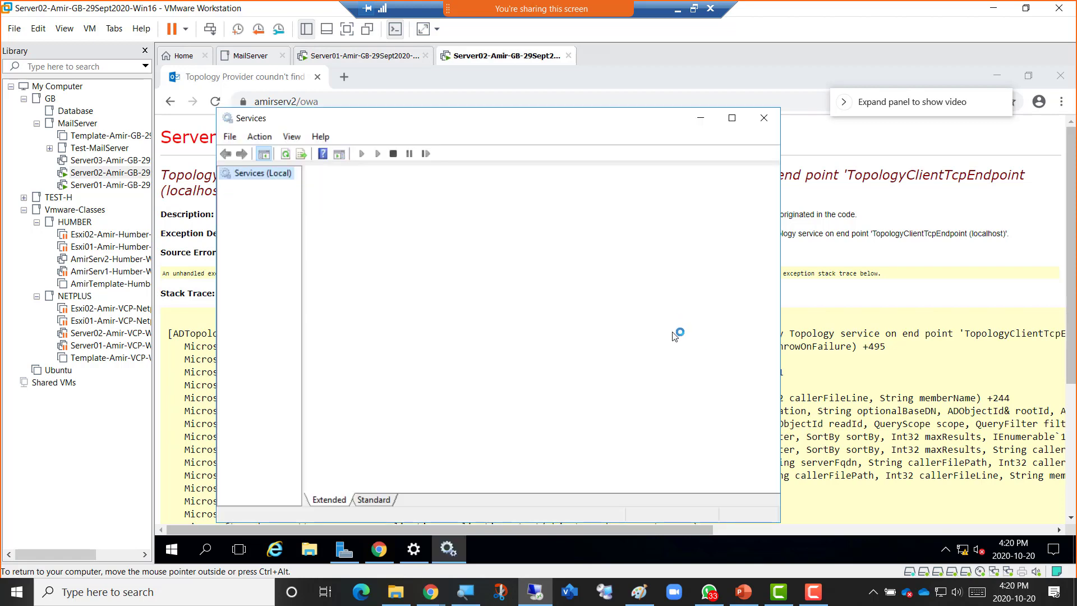
click(731, 118)
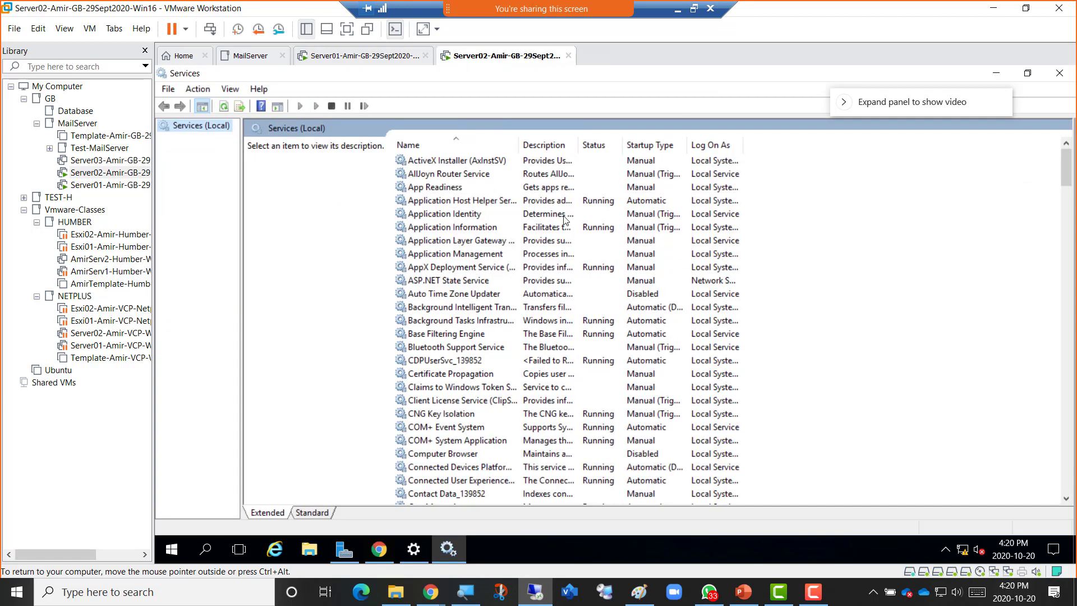
click(643, 147)
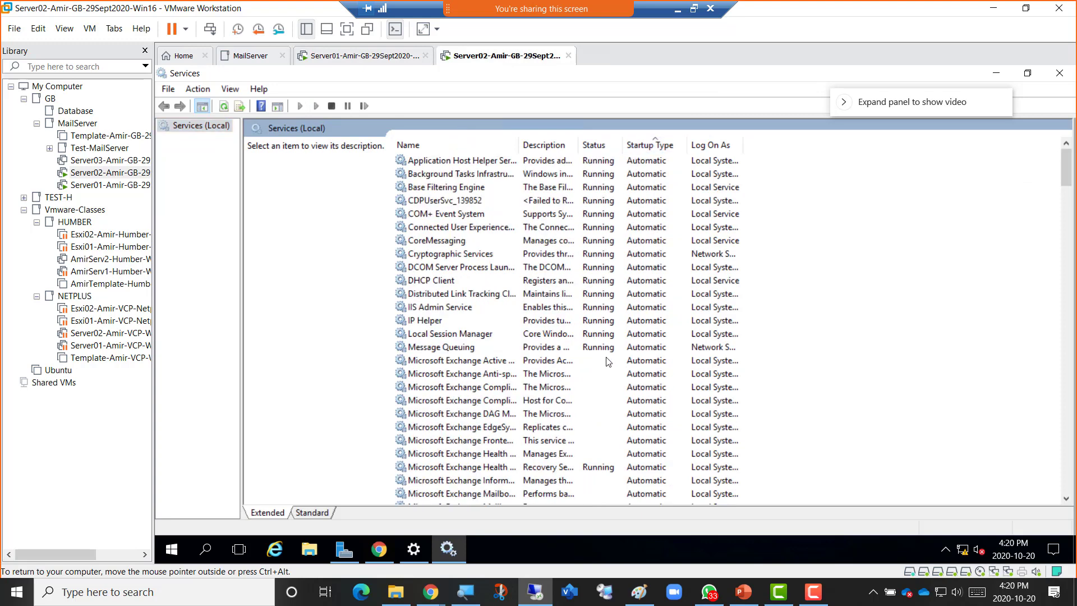
scroll(606, 373, down, 6)
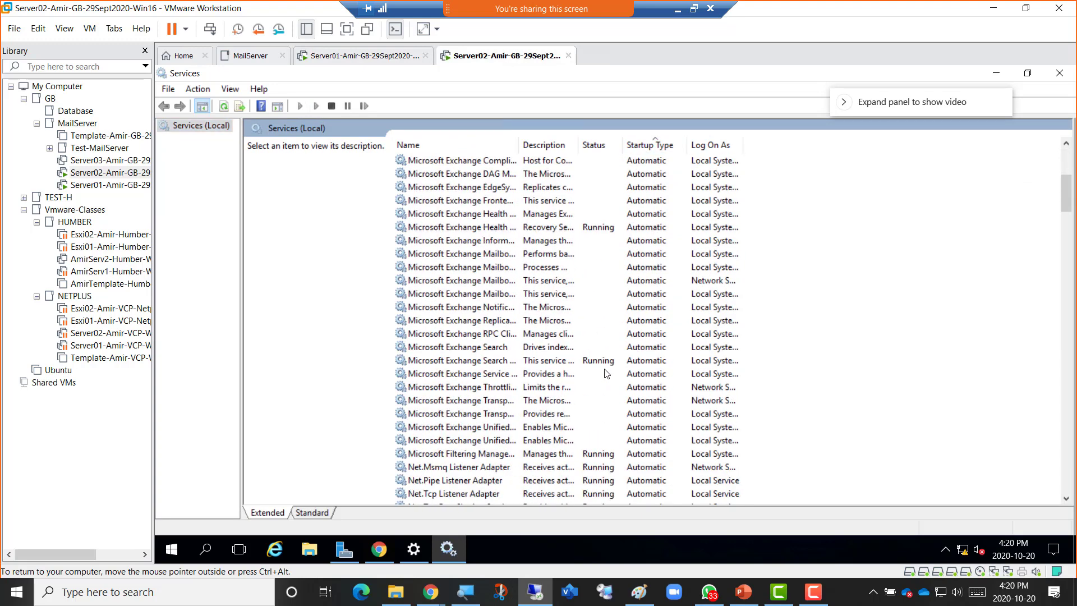
scroll(606, 373, up, 1)
scroll(606, 373, up, 2)
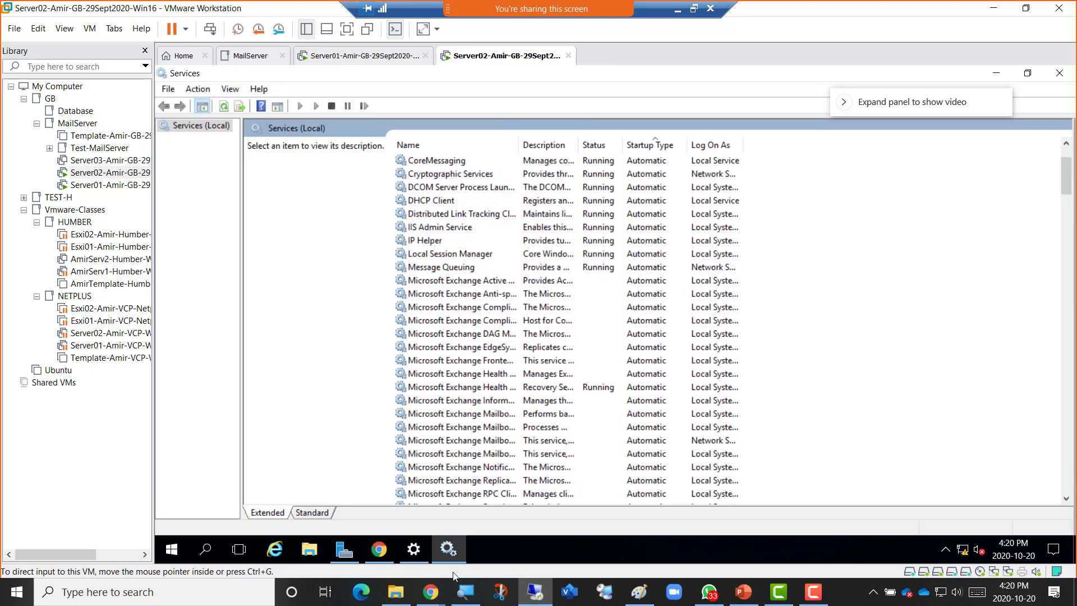
Launch Exchange Management Shell from the Start menu's Microsoft Exchange Server 2016 folder.
right_click(171, 555)
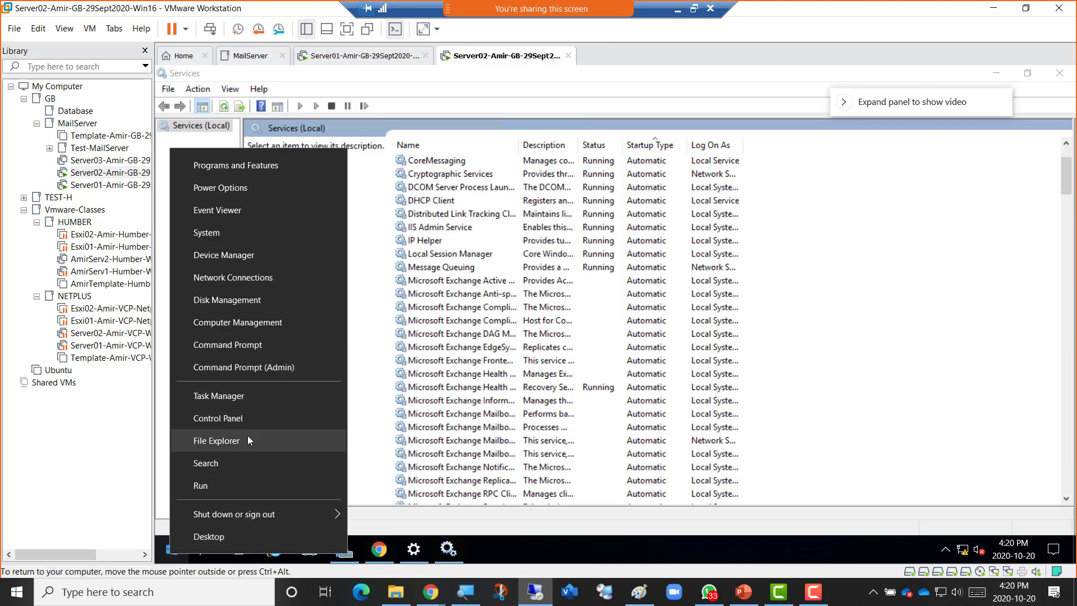
click(171, 555)
click(171, 555)
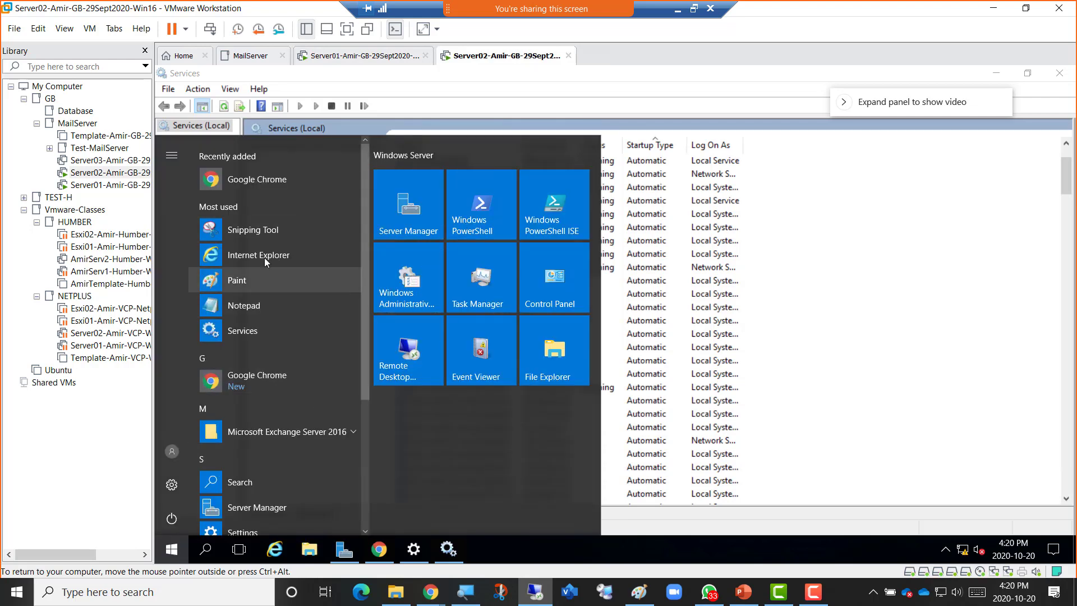
click(307, 434)
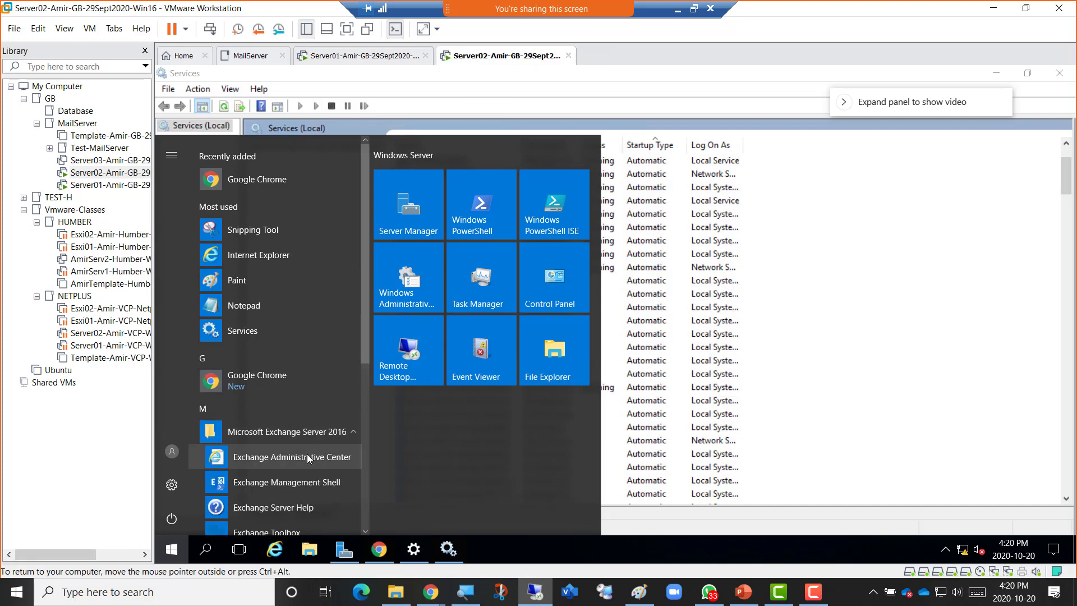
click(298, 483)
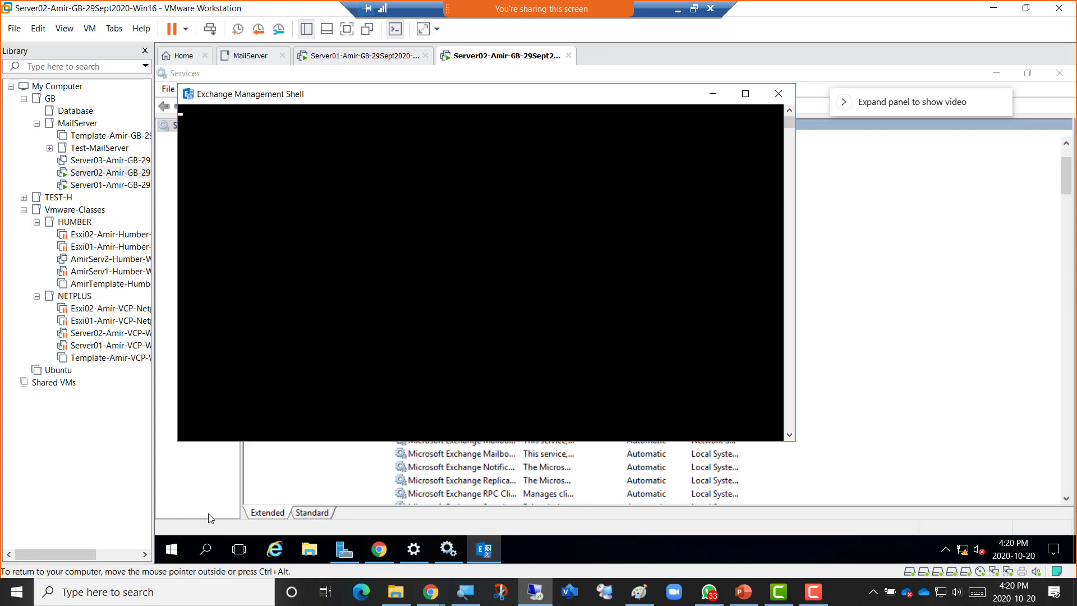
Run Windows PowerShell as Administrator in the VM, approving the permission prompt.
click(172, 553)
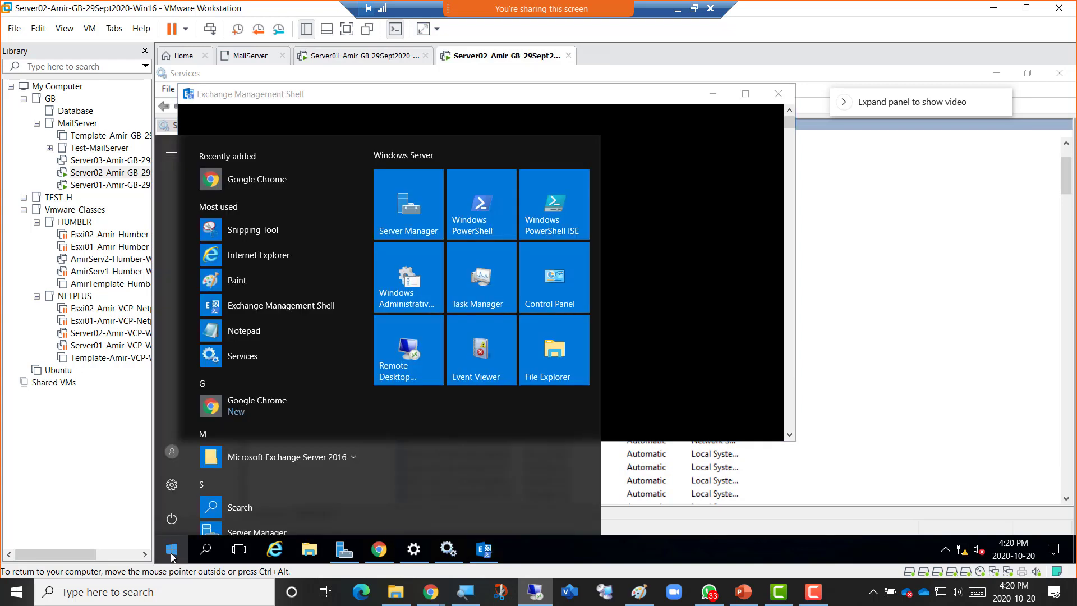
right_click(481, 218)
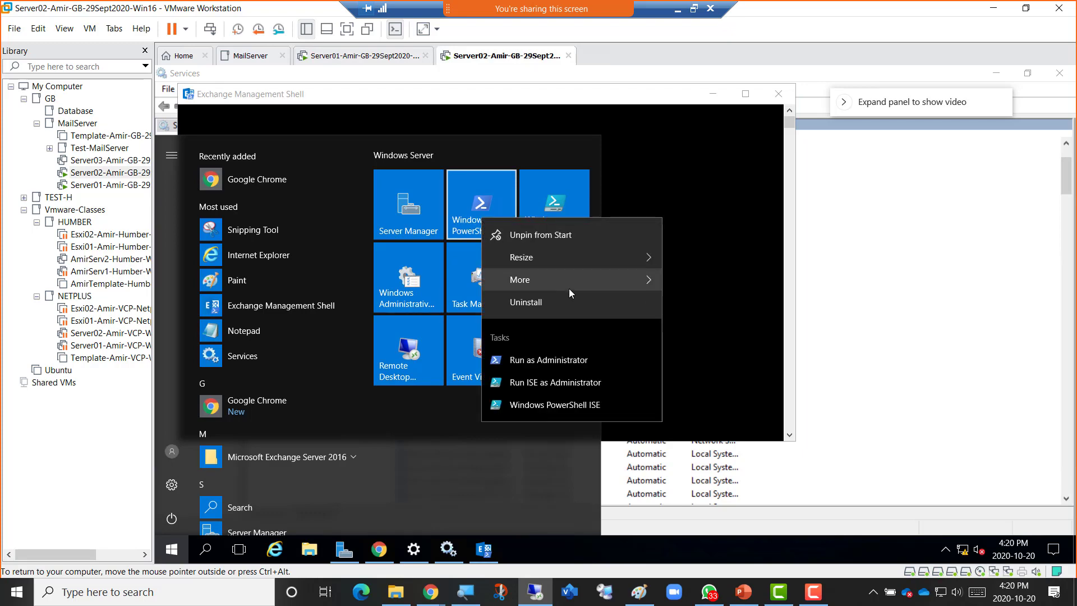
click(603, 359)
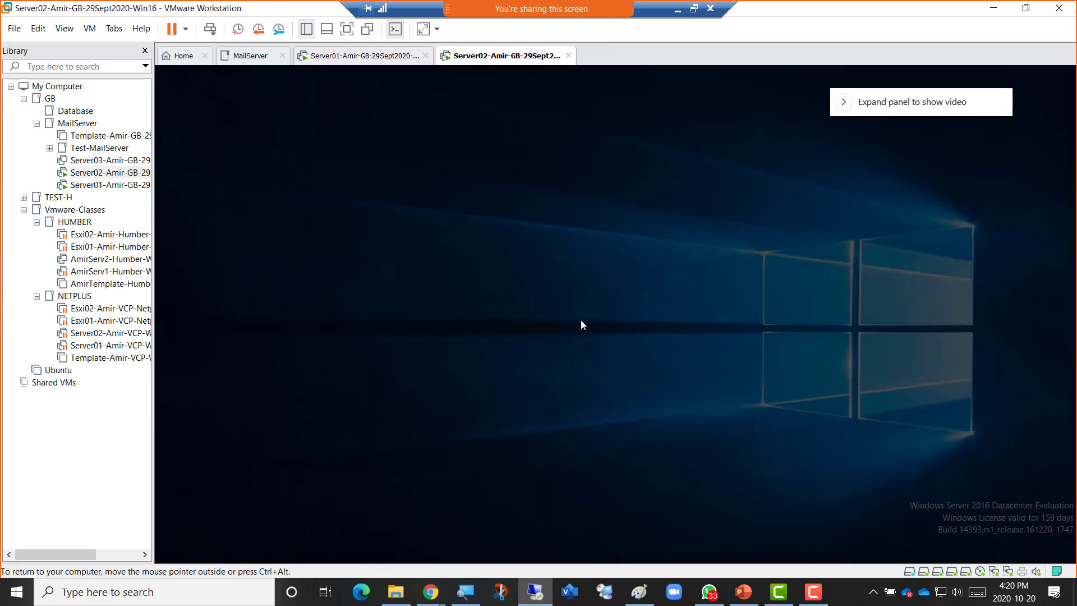
click(538, 395)
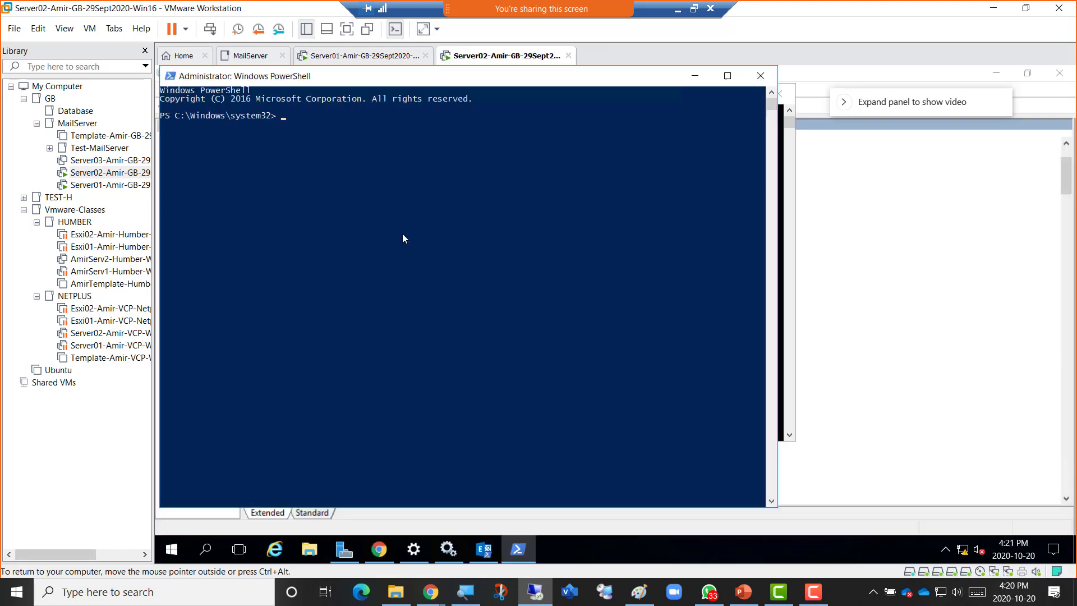
Restore the remote desktop to a window and bring the OneNote class notebook forward.
click(695, 11)
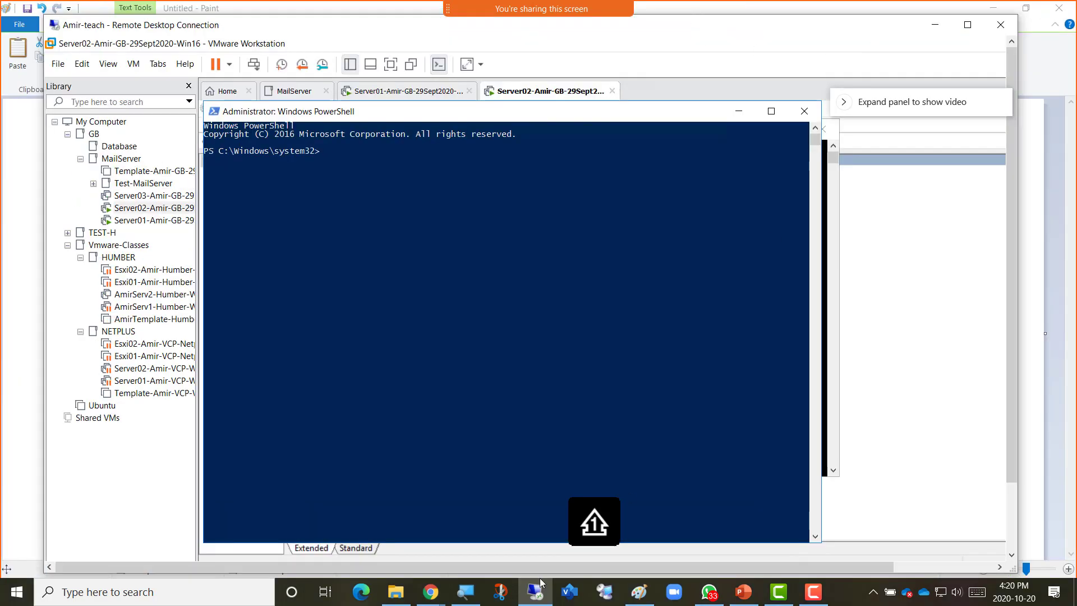
mouse_move(431, 591)
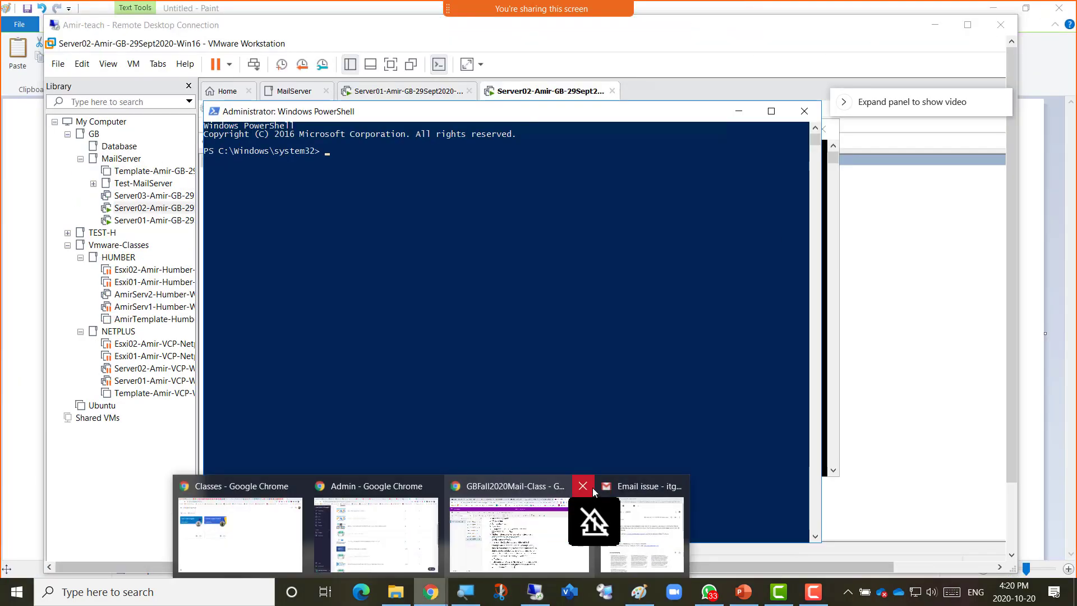
click(523, 528)
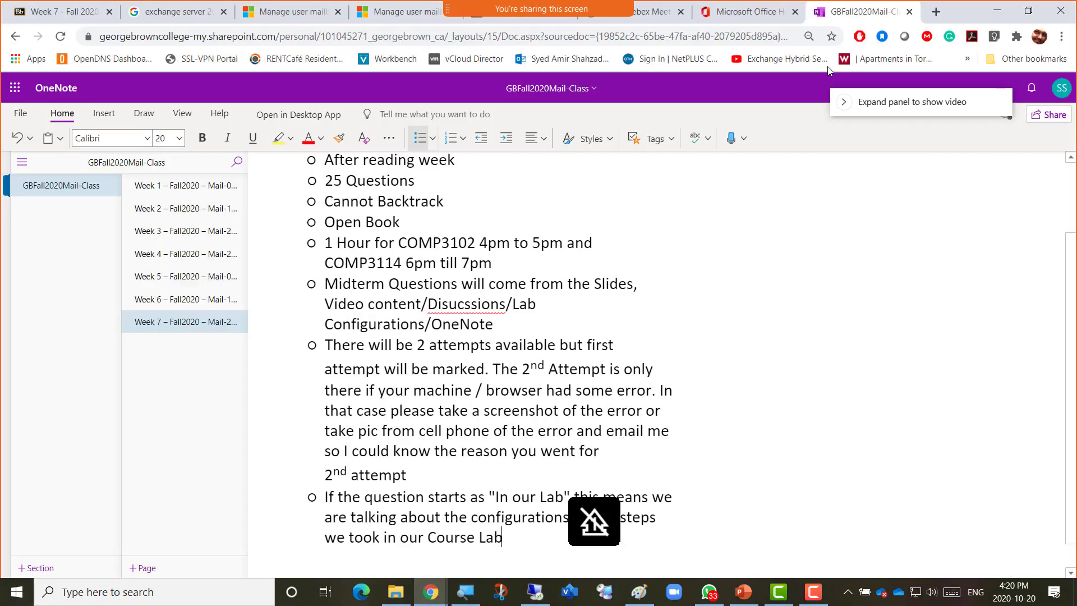
Search 'powershell start exchange 2016 services', open the TechNet result, then return to the VM's shell.
click(937, 12)
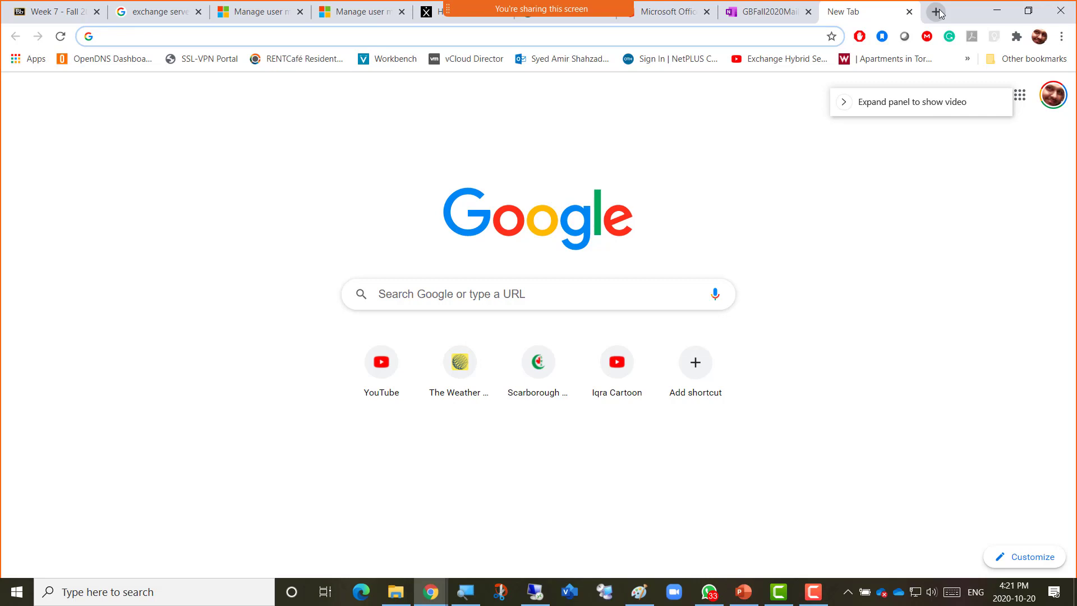
text(powershell )
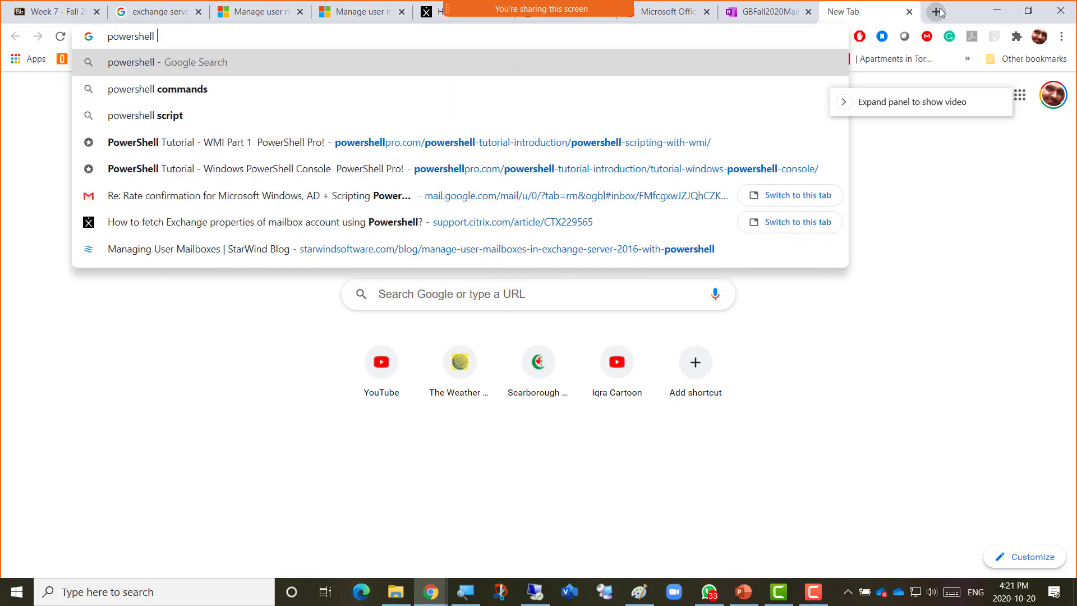
text(start e)
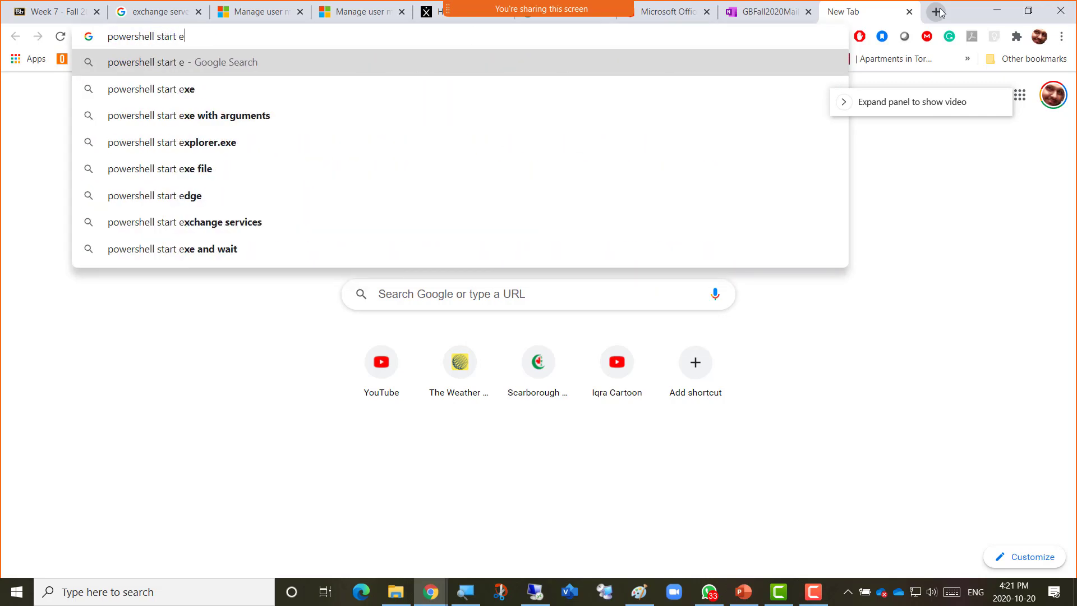
text(xchange 2016 )
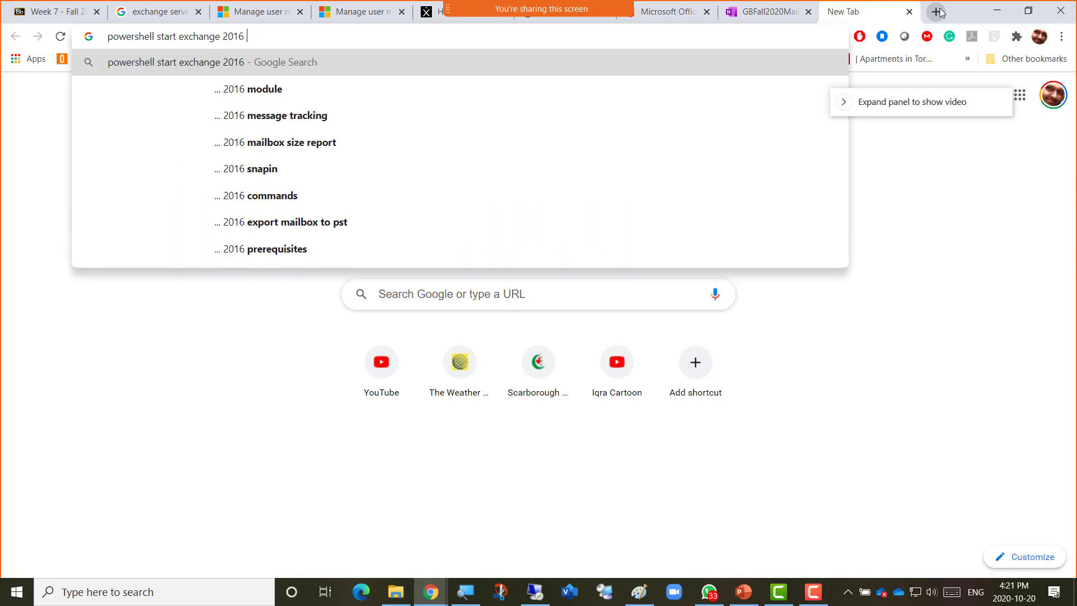
text(services)
key(Return)
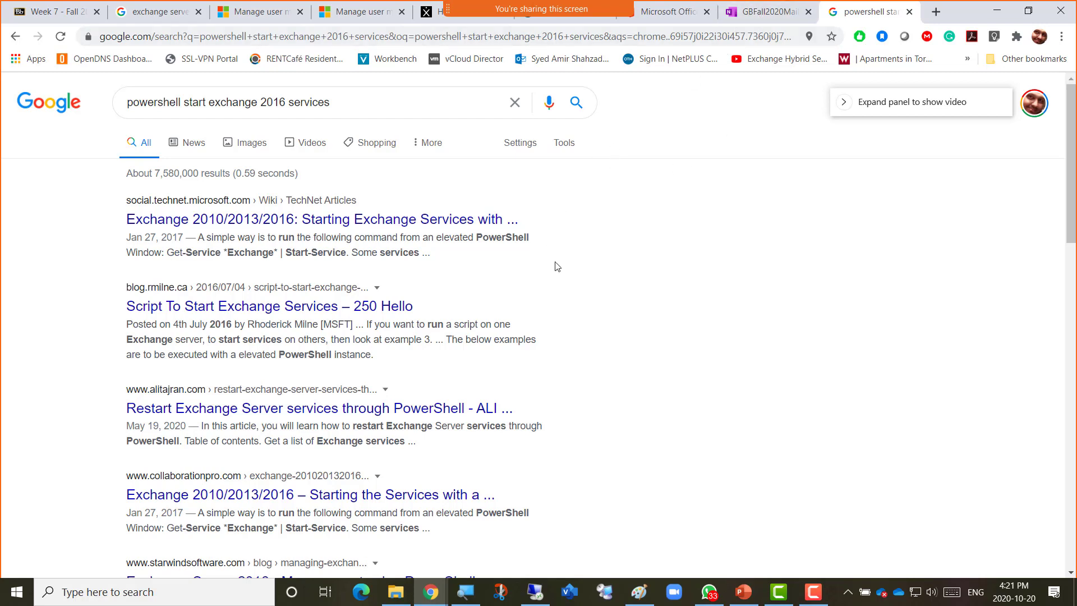
click(286, 224)
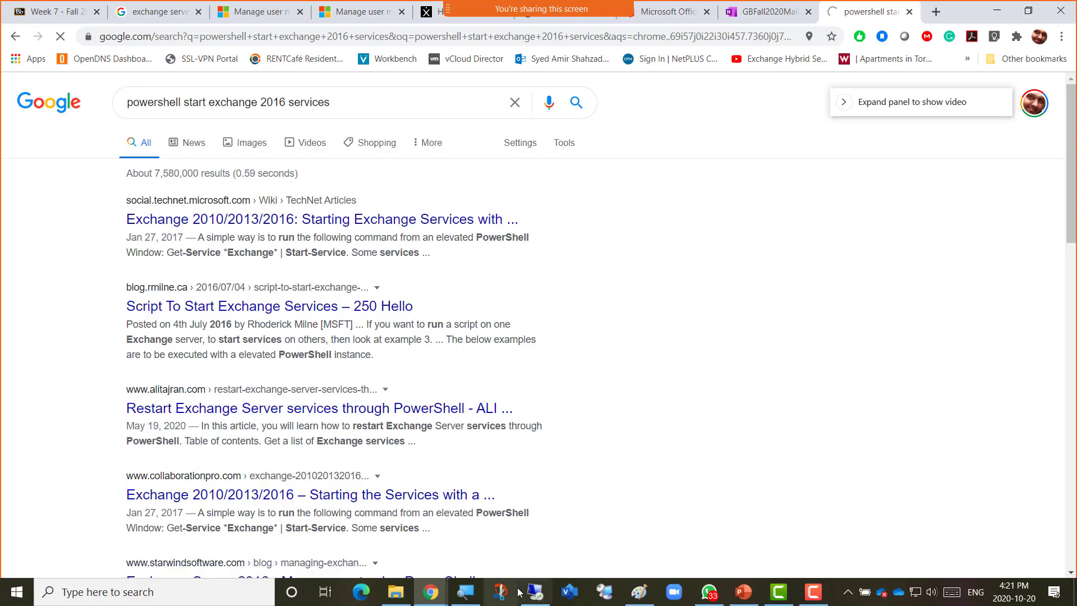
click(535, 592)
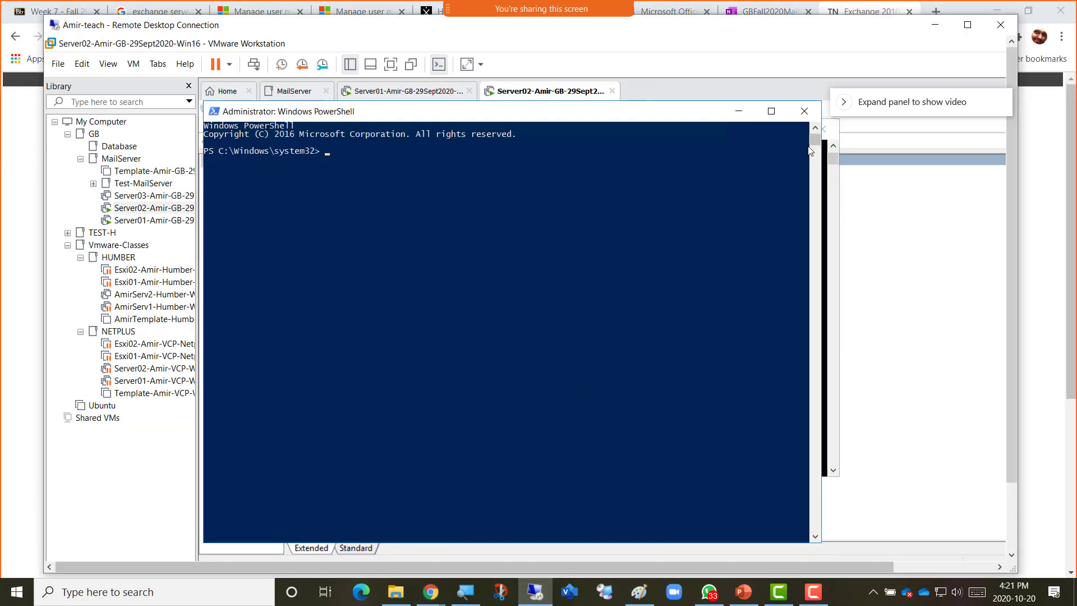
click(738, 113)
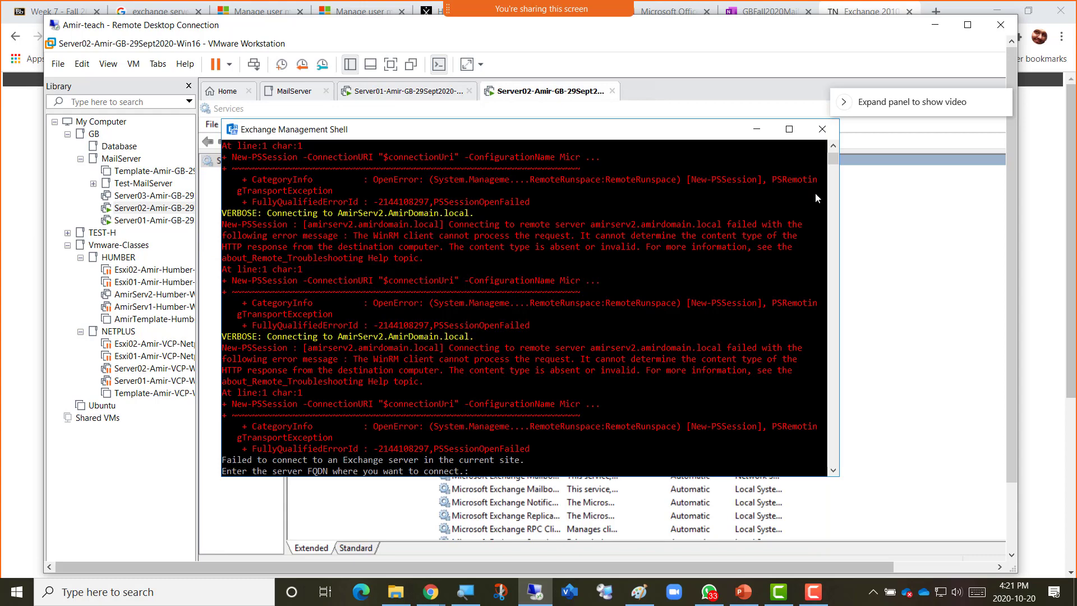
Inspect the executable path in the Exchange DAG Management service properties without changing anything.
click(755, 128)
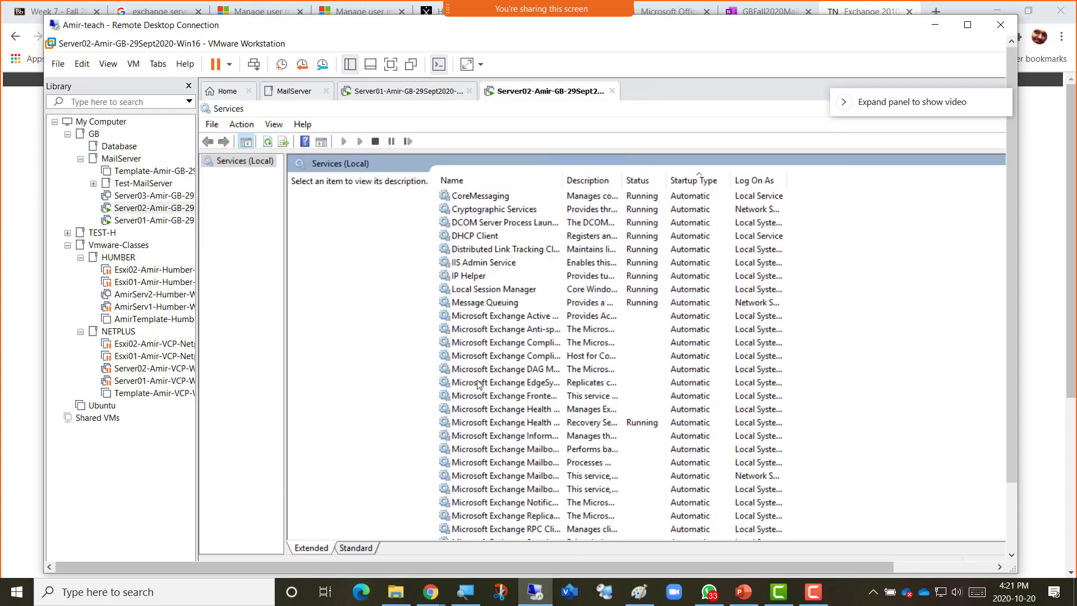
right_click(501, 370)
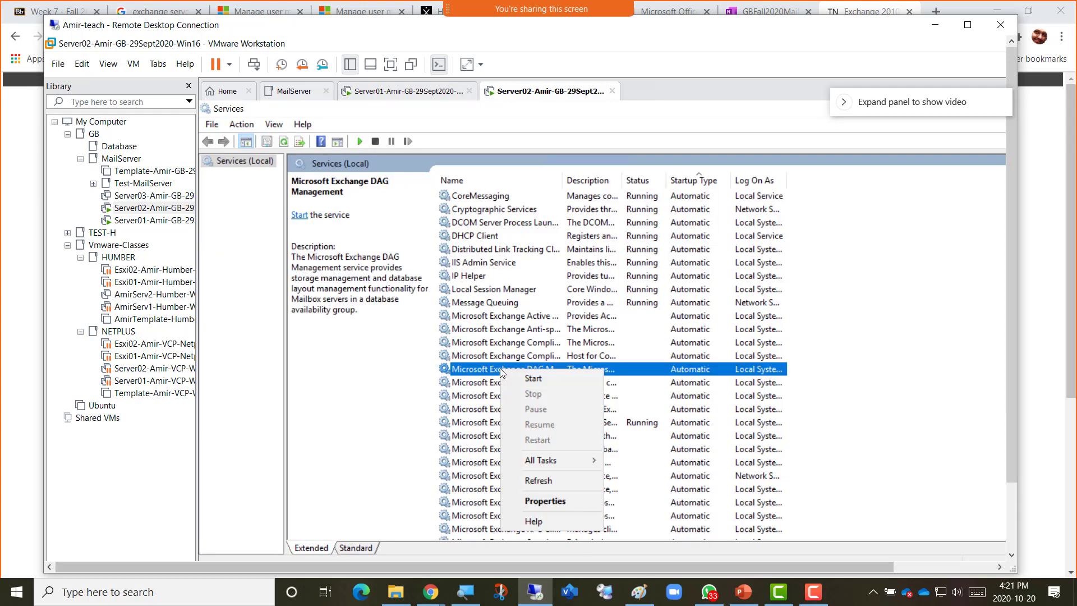
click(541, 502)
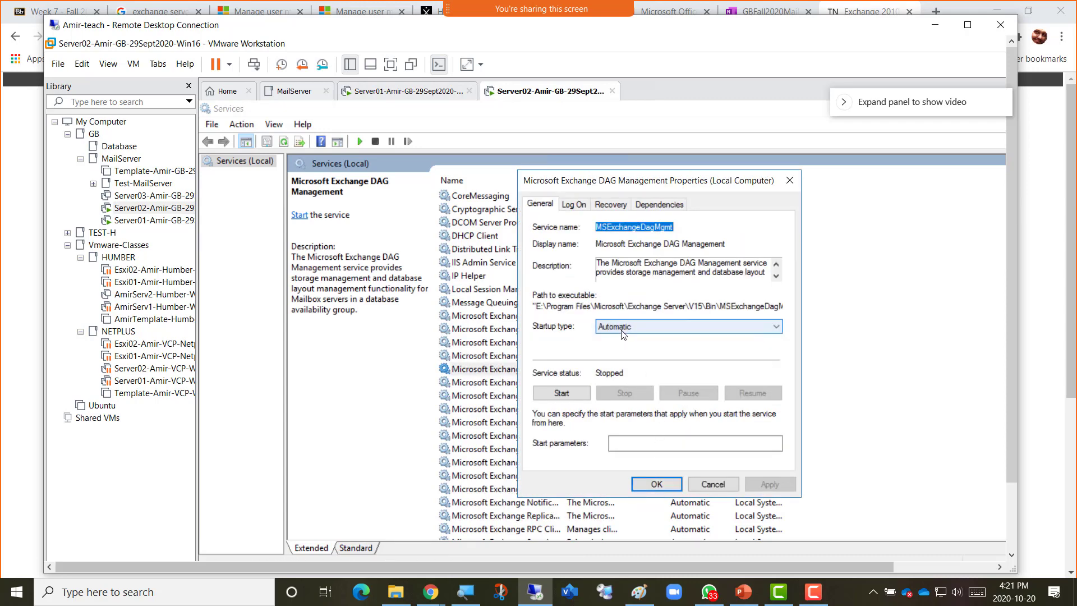
click(731, 306)
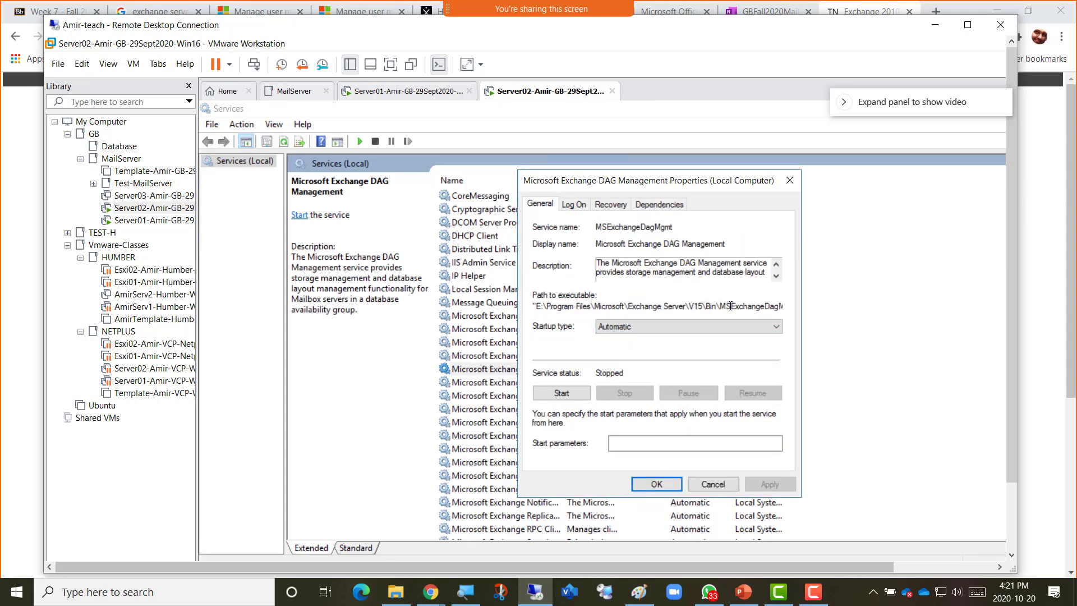
drag(731, 306, 785, 303)
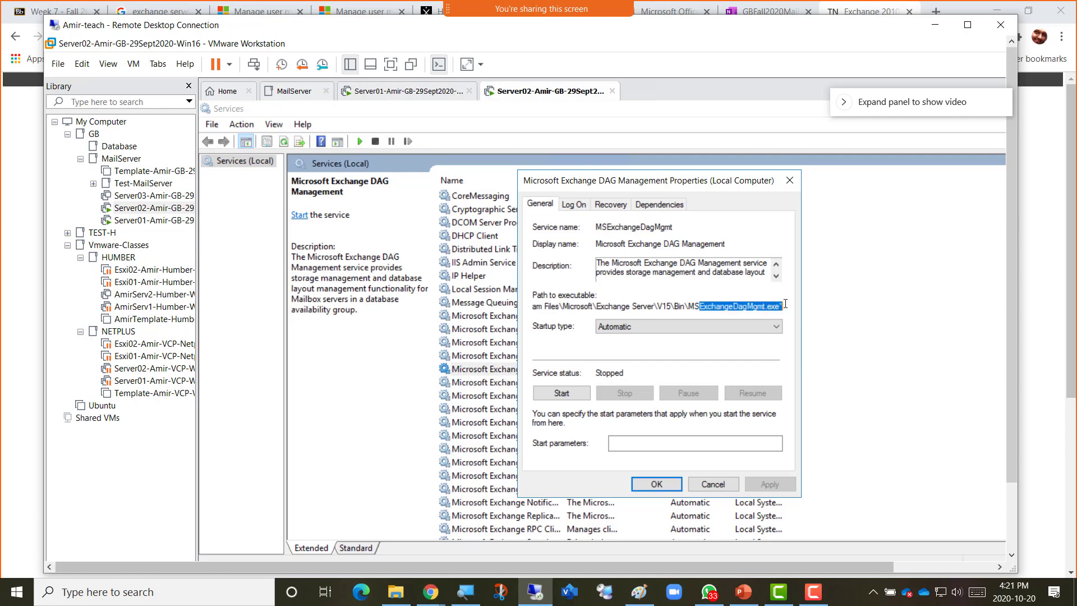
click(705, 307)
drag(690, 305, 697, 306)
drag(714, 309, 717, 307)
click(707, 484)
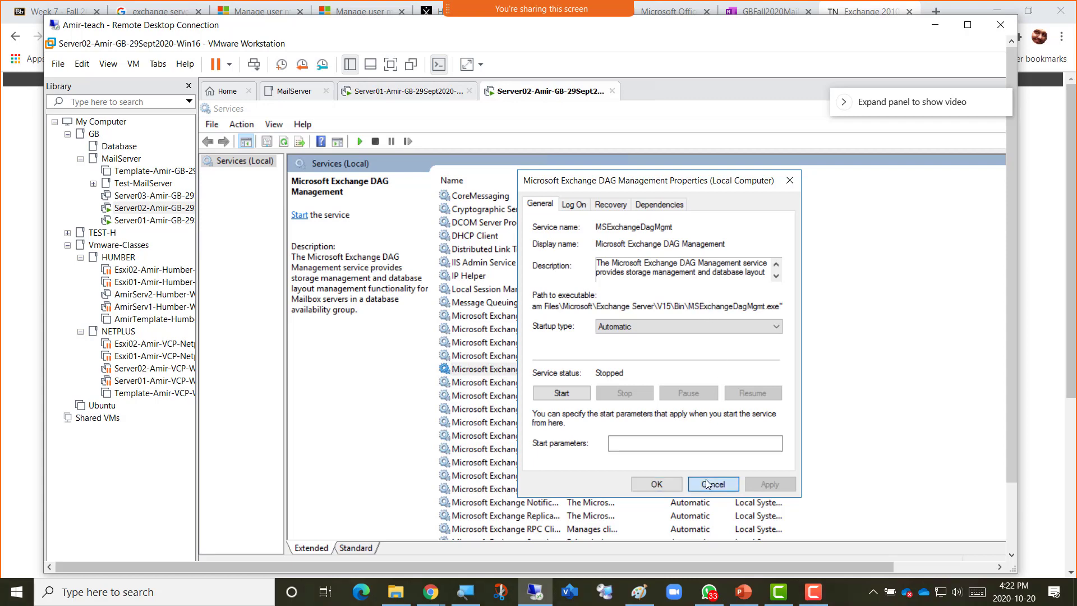
Review the Mailbox Assistants service properties and close them unchanged.
double_click(496, 451)
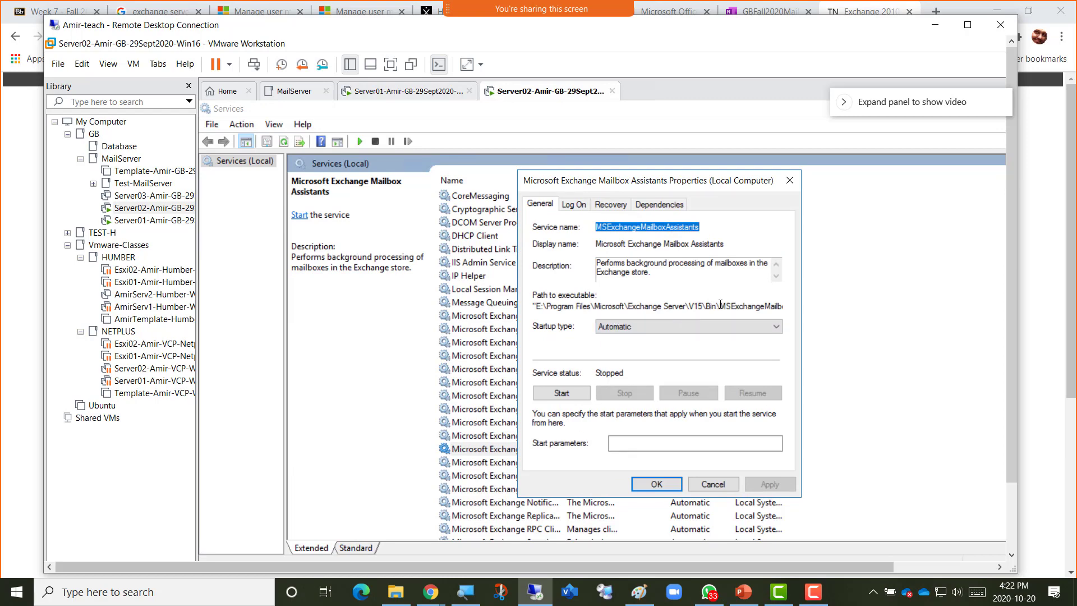
drag(721, 303, 739, 303)
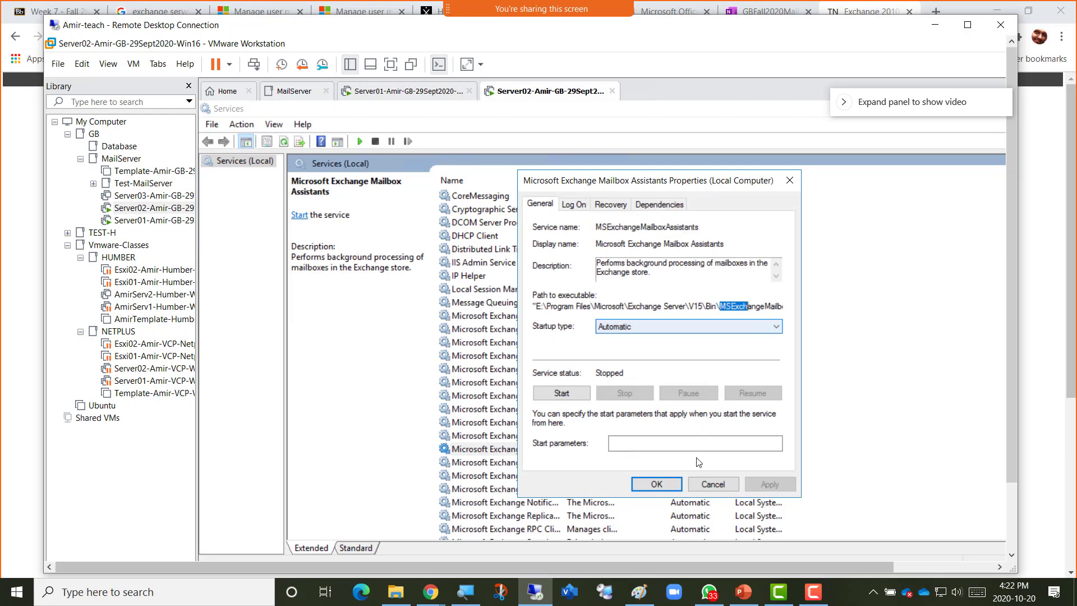
click(707, 486)
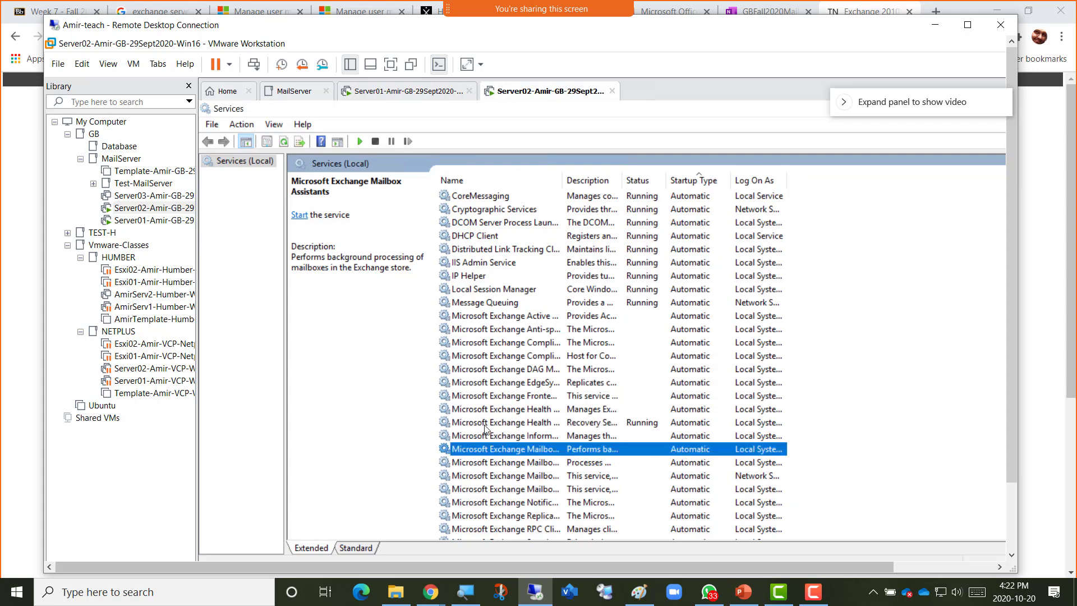
Copy the Get-Service *Exchange* | Start-Service command from the TechNet article.
click(934, 26)
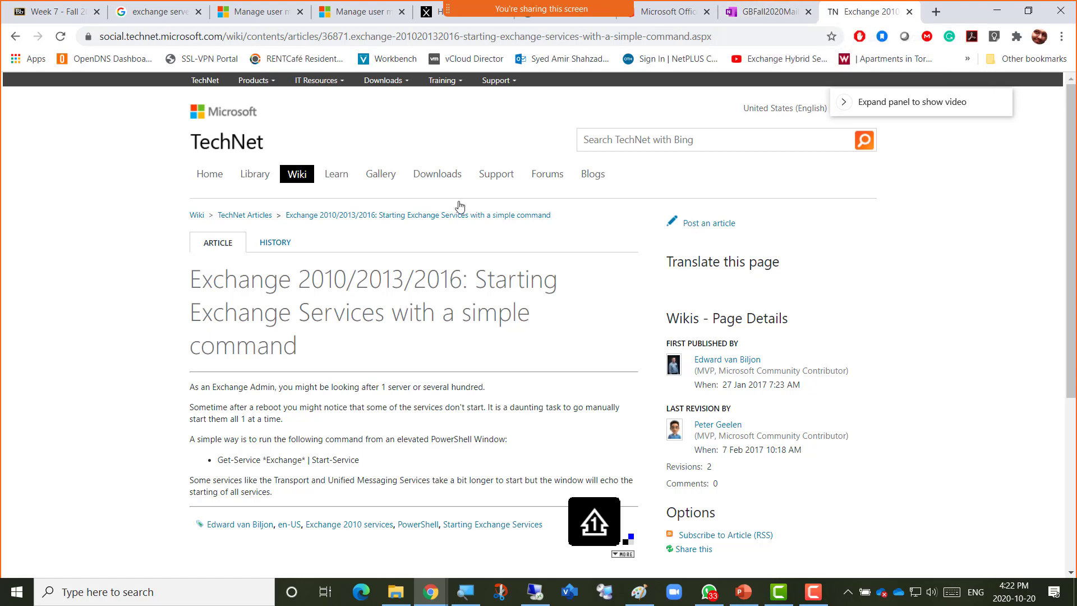
scroll(290, 352, down, 5)
scroll(284, 348, up, 2)
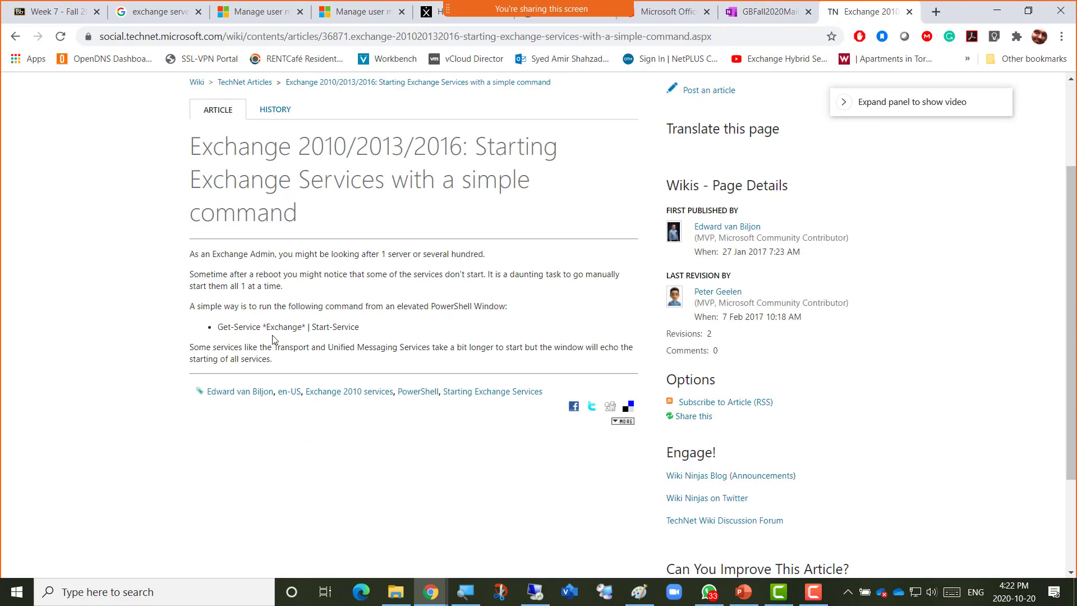
drag(218, 327, 370, 333)
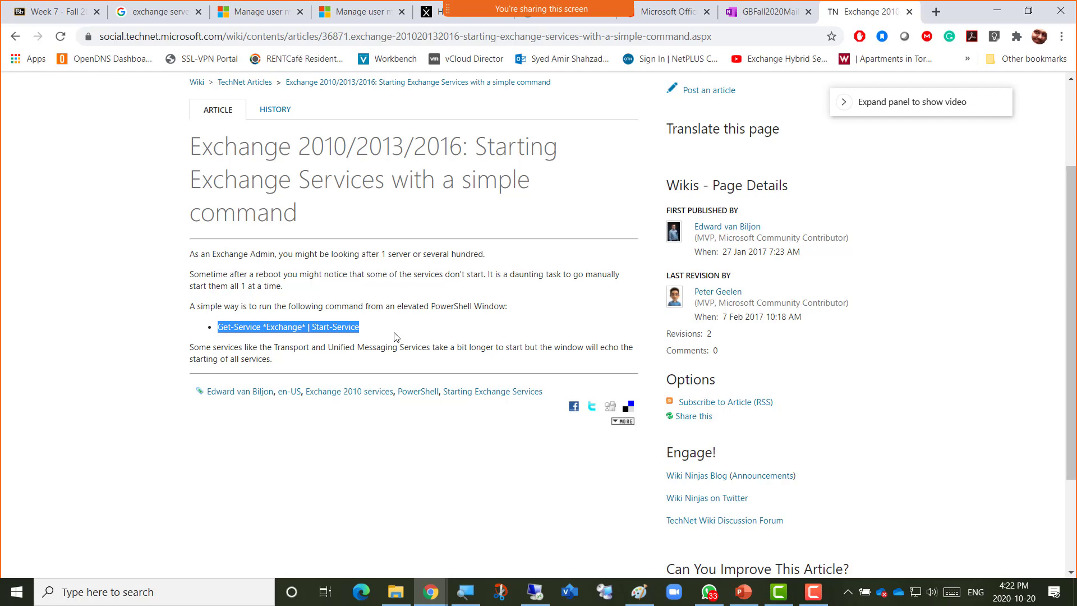
scroll(394, 336, down, 3)
scroll(394, 336, up, 4)
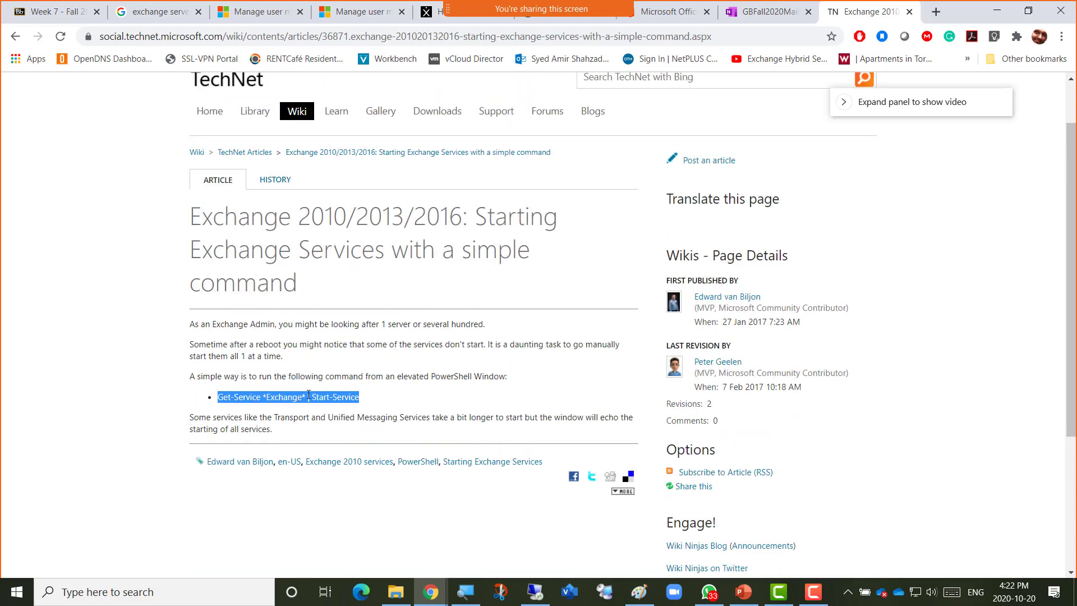
right_click(308, 397)
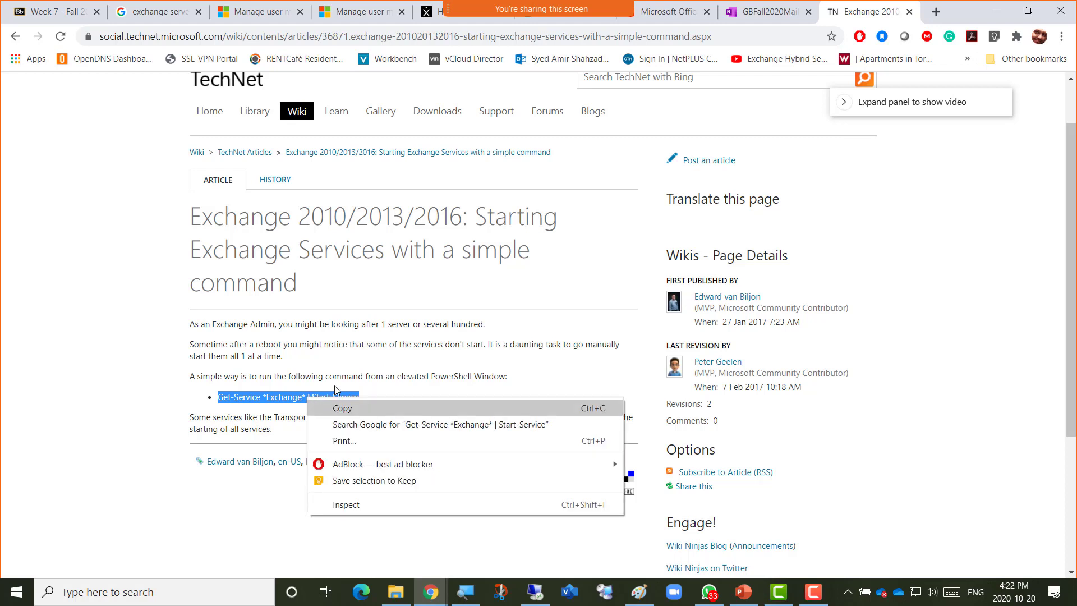
click(325, 371)
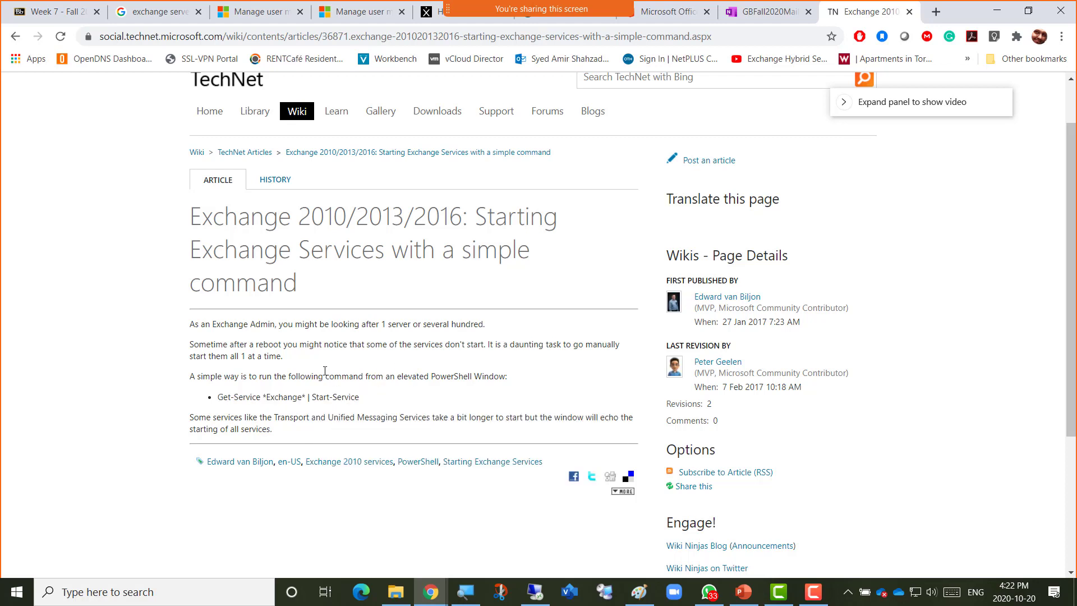
drag(358, 398, 219, 393)
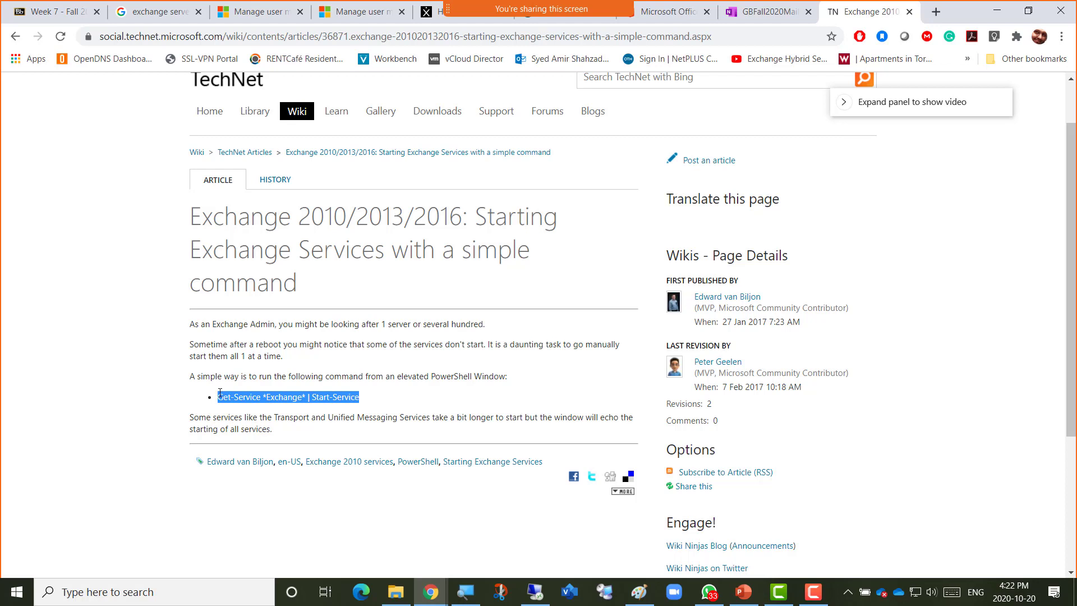
right_click(273, 399)
click(303, 411)
click(538, 592)
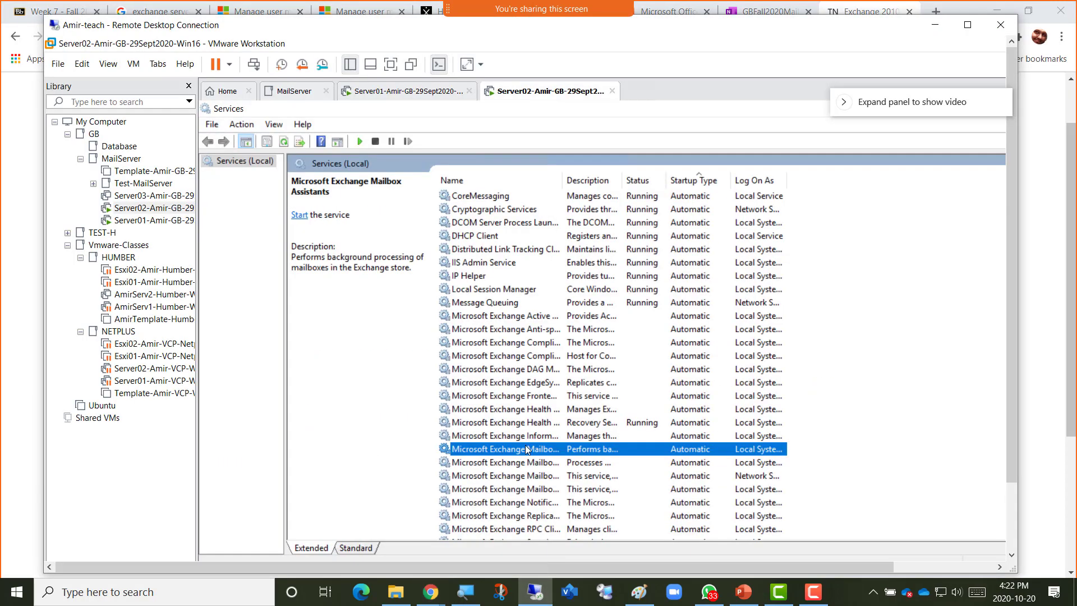
Open an administrator PowerShell and the Run prompt inside the Server02 VM.
click(967, 24)
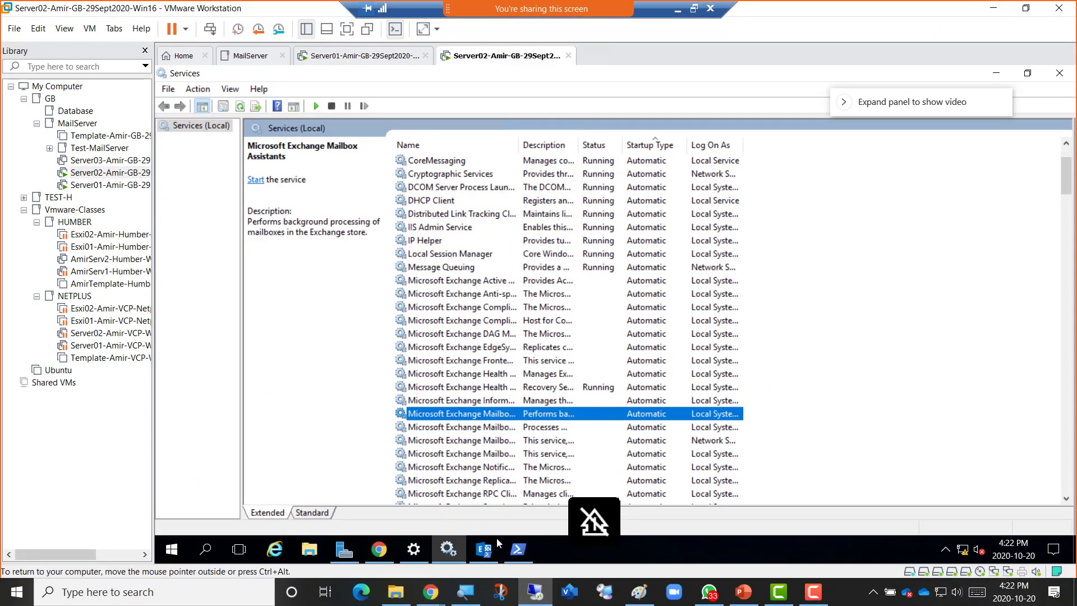
click(518, 548)
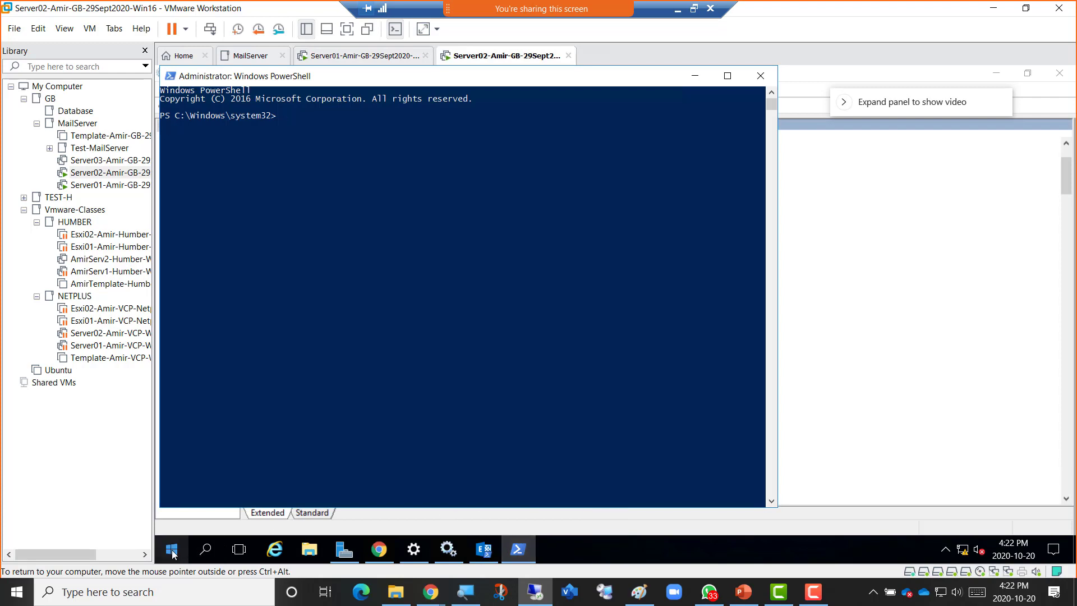
right_click(173, 553)
click(227, 477)
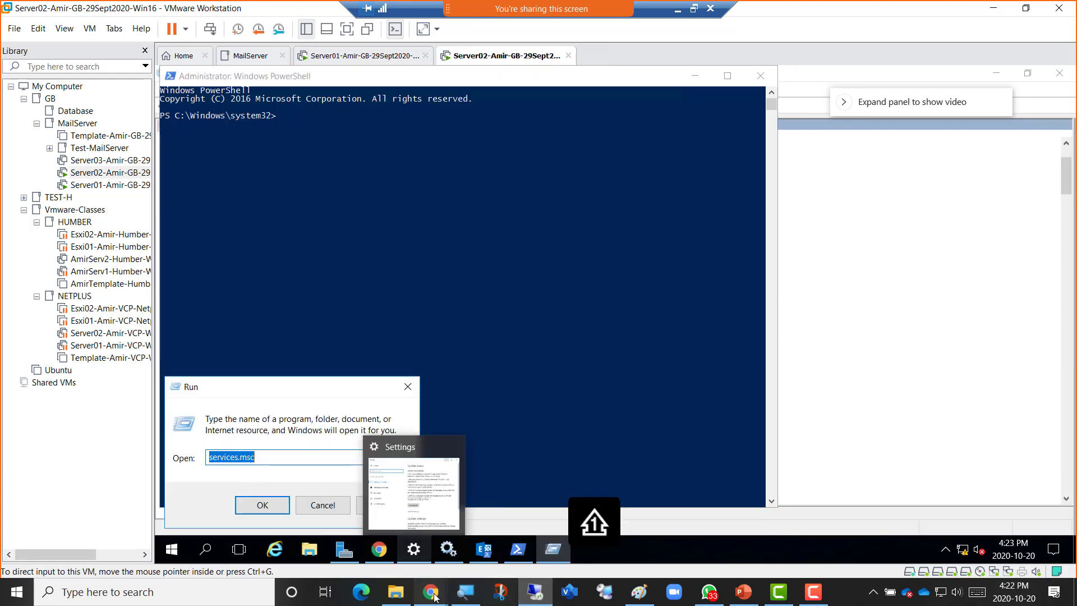
mouse_move(431, 596)
click(518, 555)
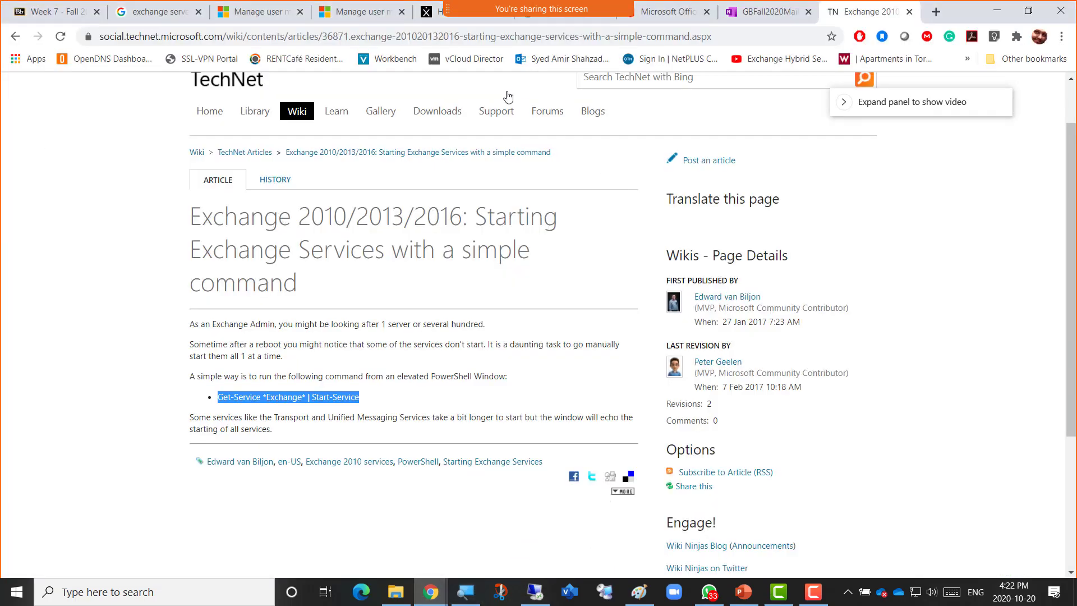
Add a Week 7 bullet 'To start only Exchange Server related Services powershell cmdlet' with the pasted cmdlet.
click(771, 12)
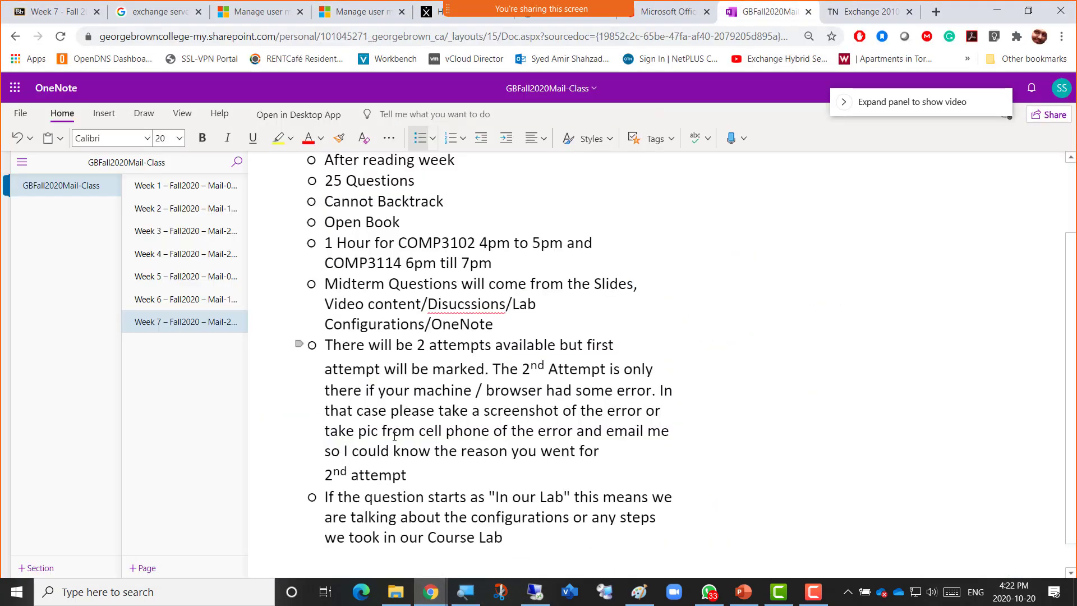
key(Return)
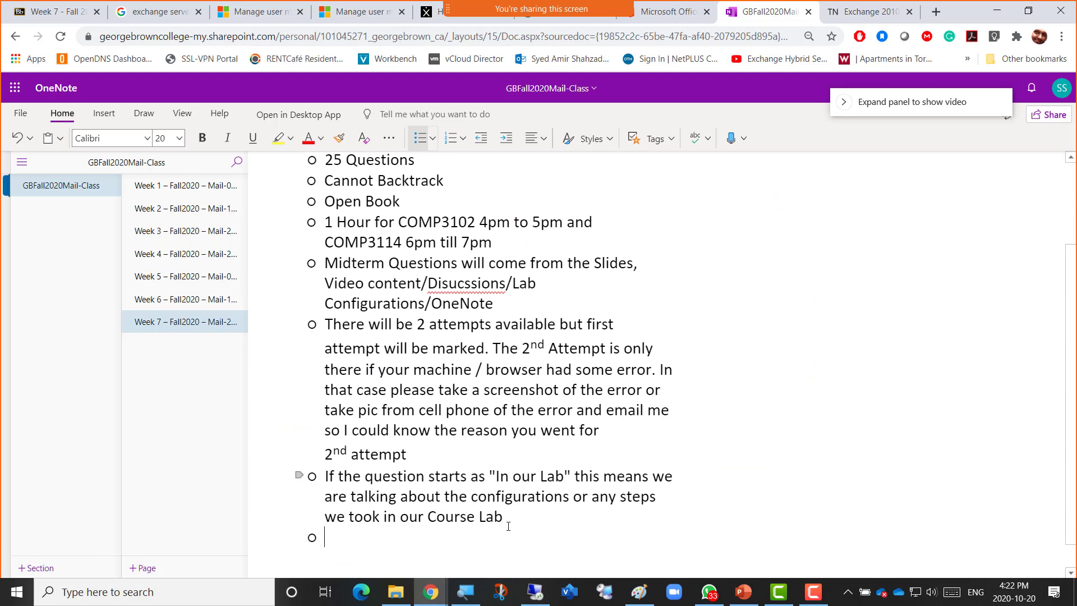
text(To s)
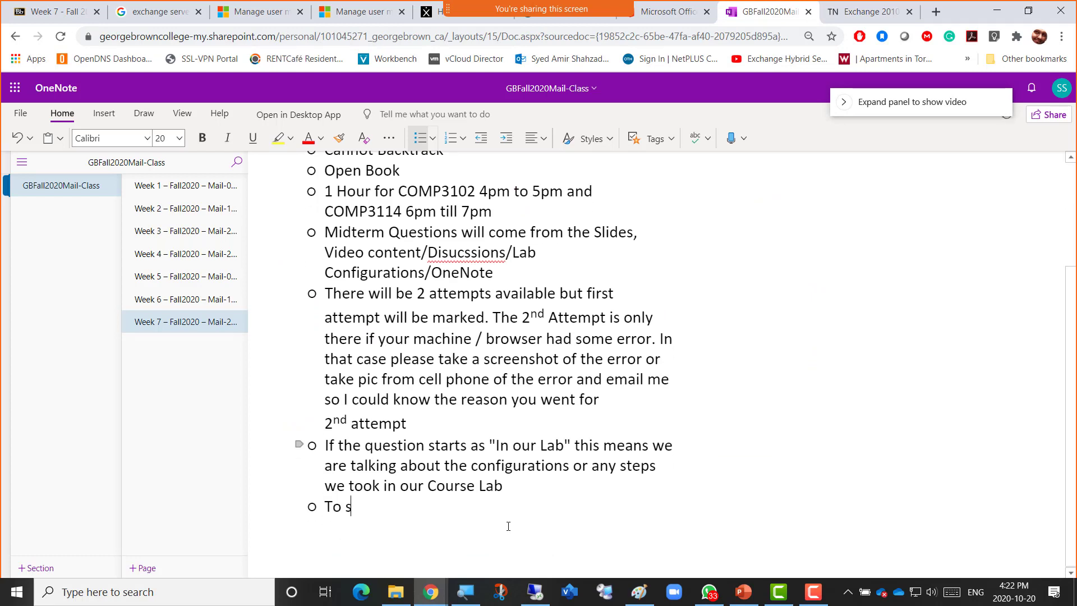
text(tart only E)
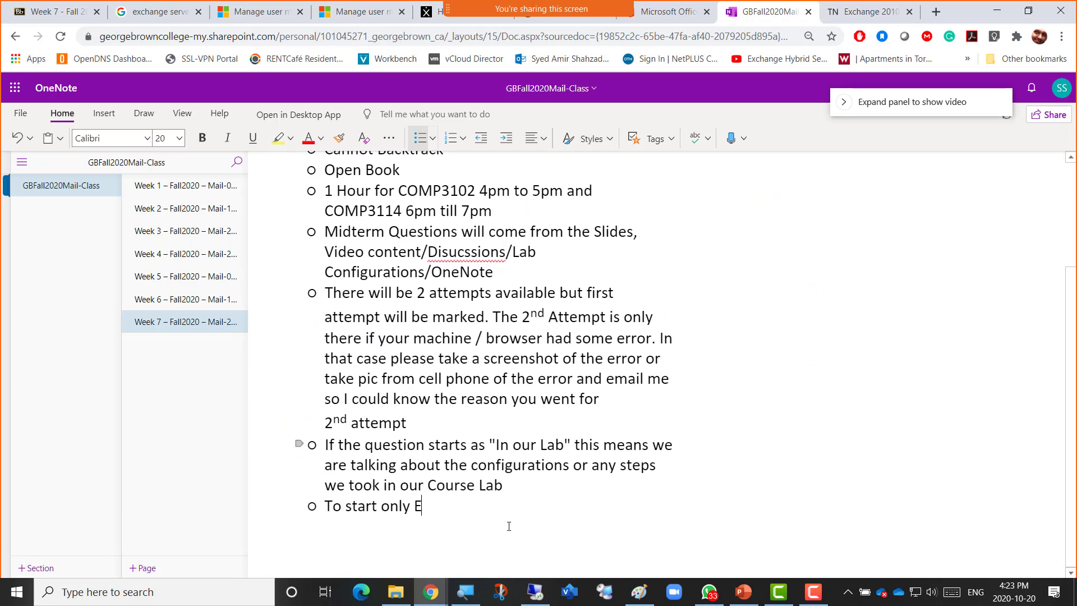
text(xchange Server rel)
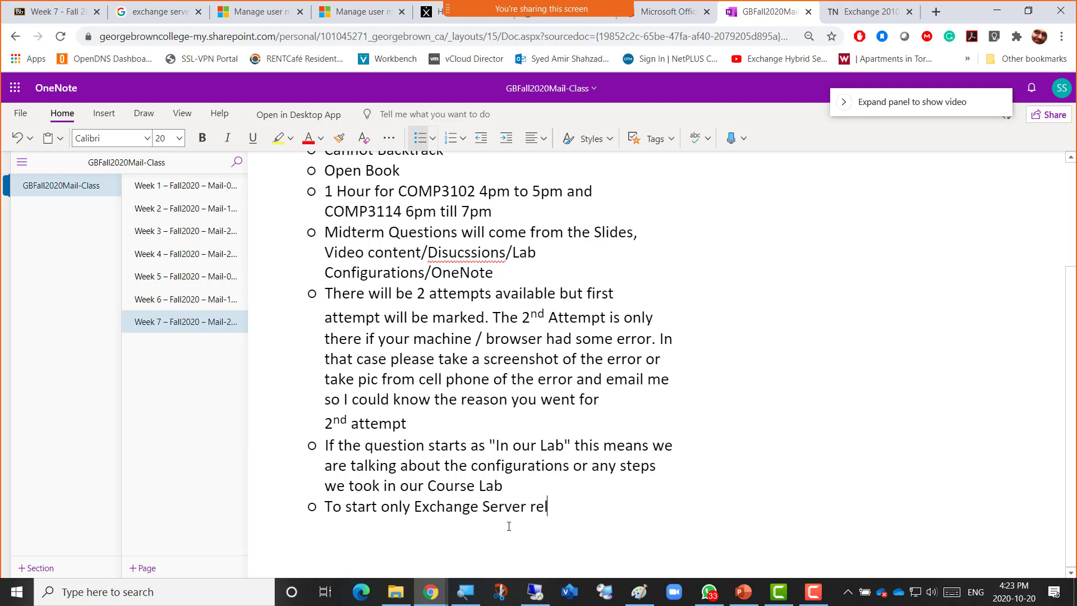
text(ated Services powe)
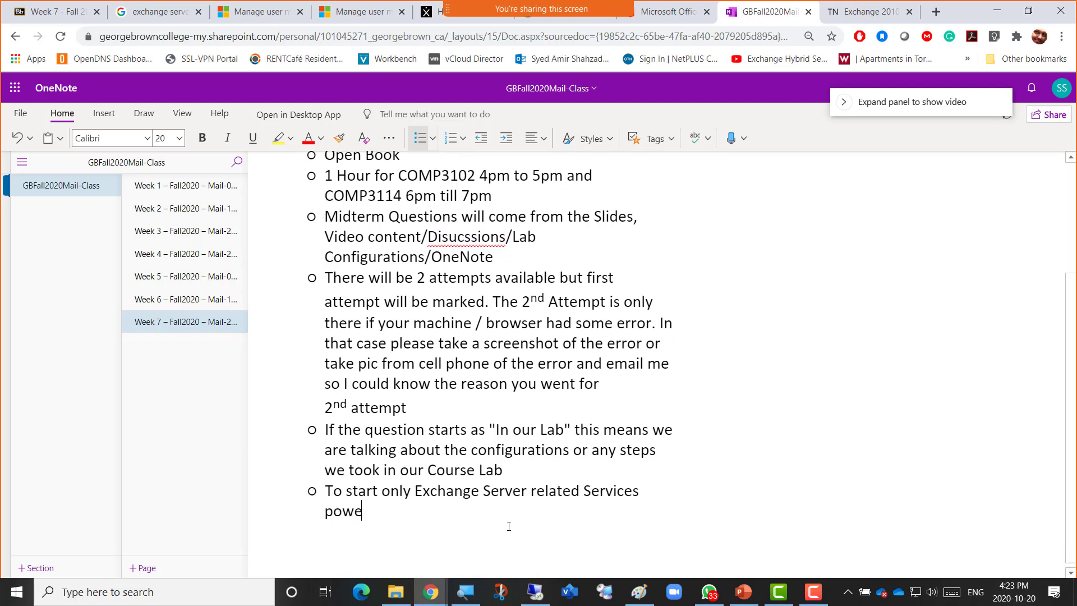
text(rshell cmdlet)
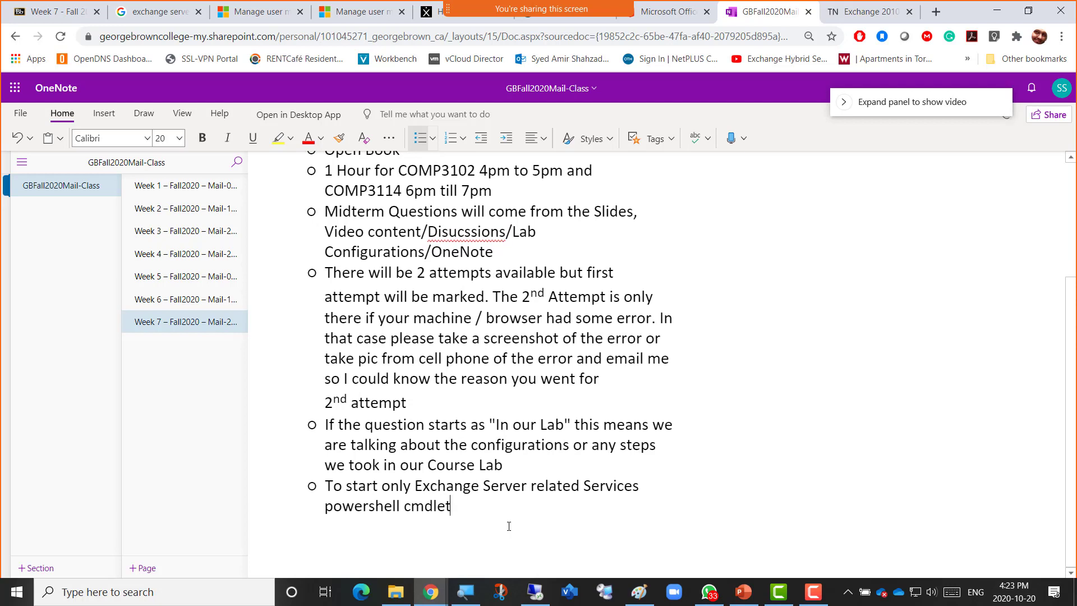
key(ctrl+v)
key(Return)
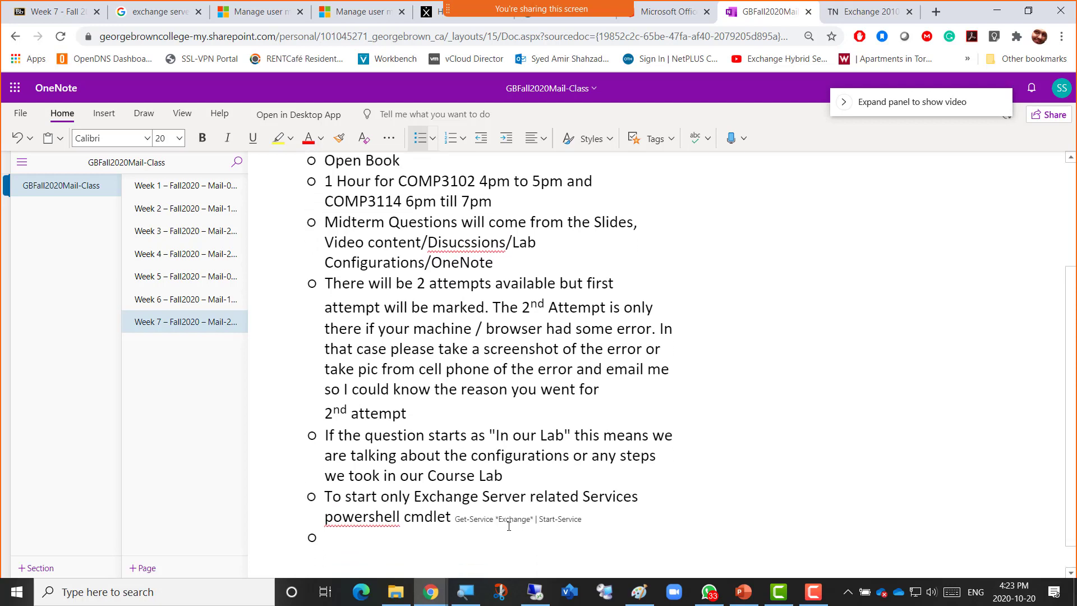
Format the Get-Service *Exchange* | Start-Service cmdlet at size 20, underlined, and copy it.
key(Left)
key(ctrl+shift+Left)
key(ctrl+shift+Left)
key(ctrl+shift+Left)
key(ctrl+shift+Left)
key(ctrl+shift+Left)
key(ctrl+shift+Left)
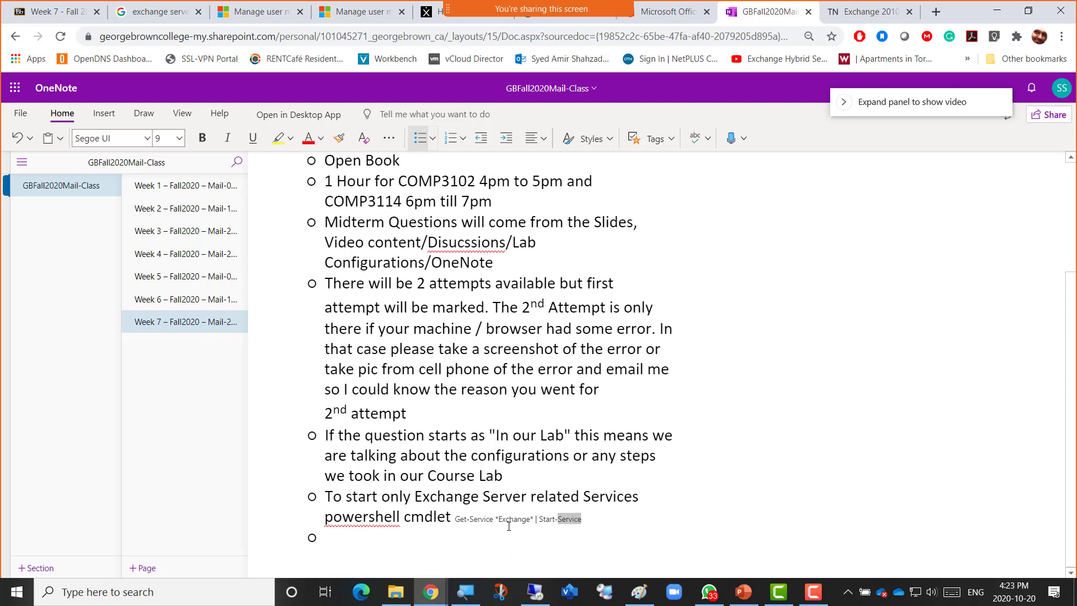
key(ctrl+shift+Left)
key(ctrl+shift+Left)
key(ctrl+shift+Left)
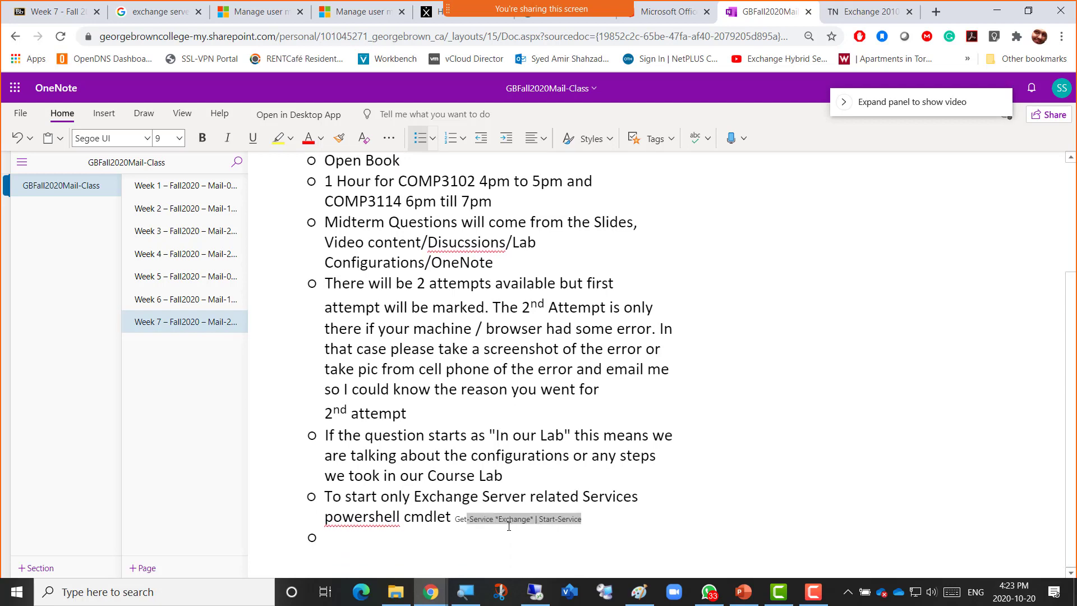
click(179, 138)
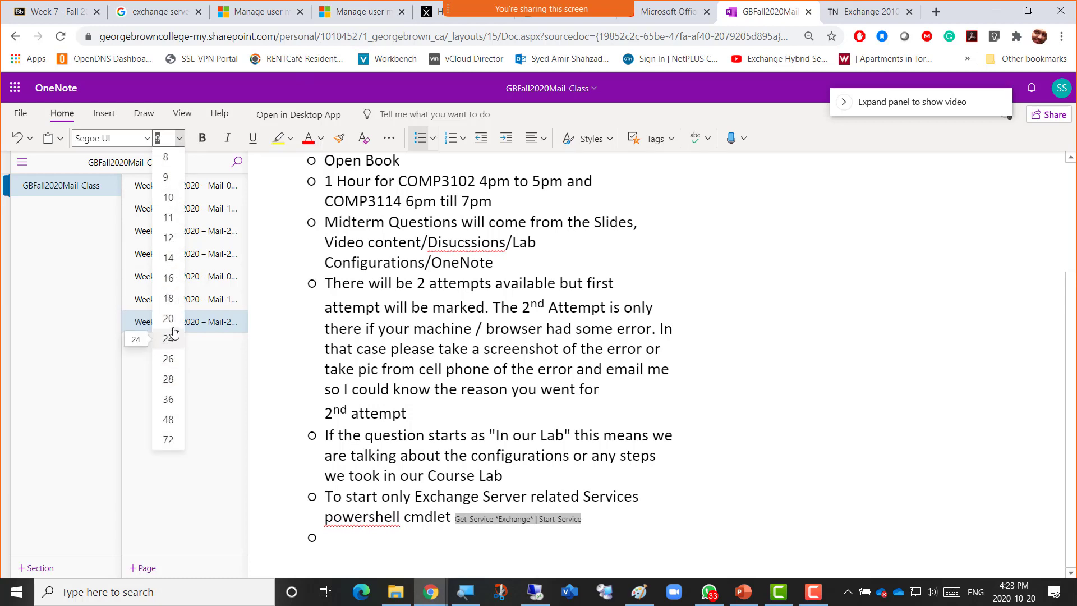
click(169, 317)
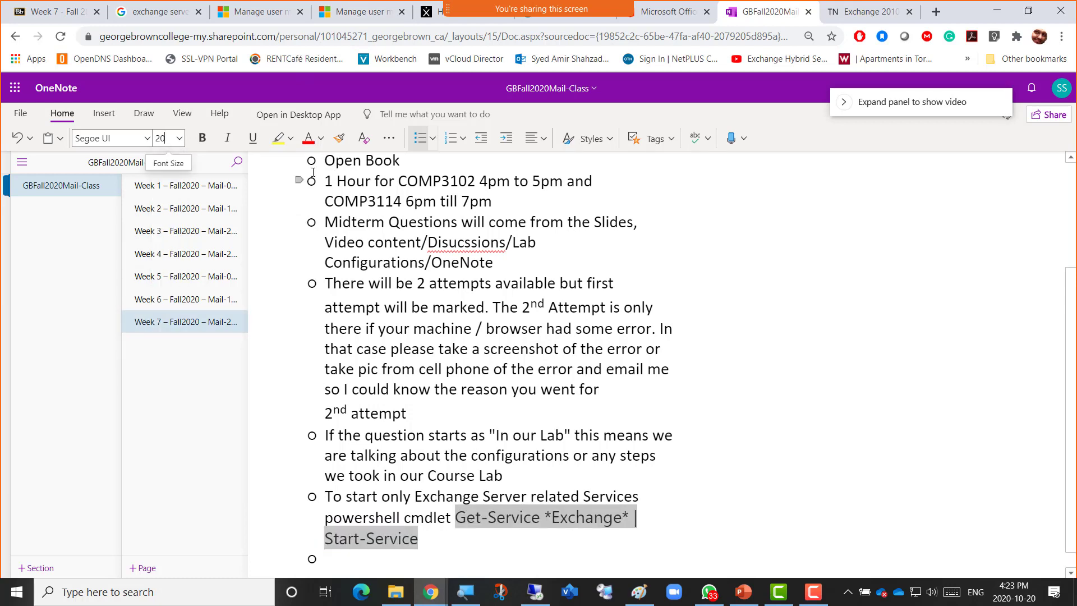
click(253, 138)
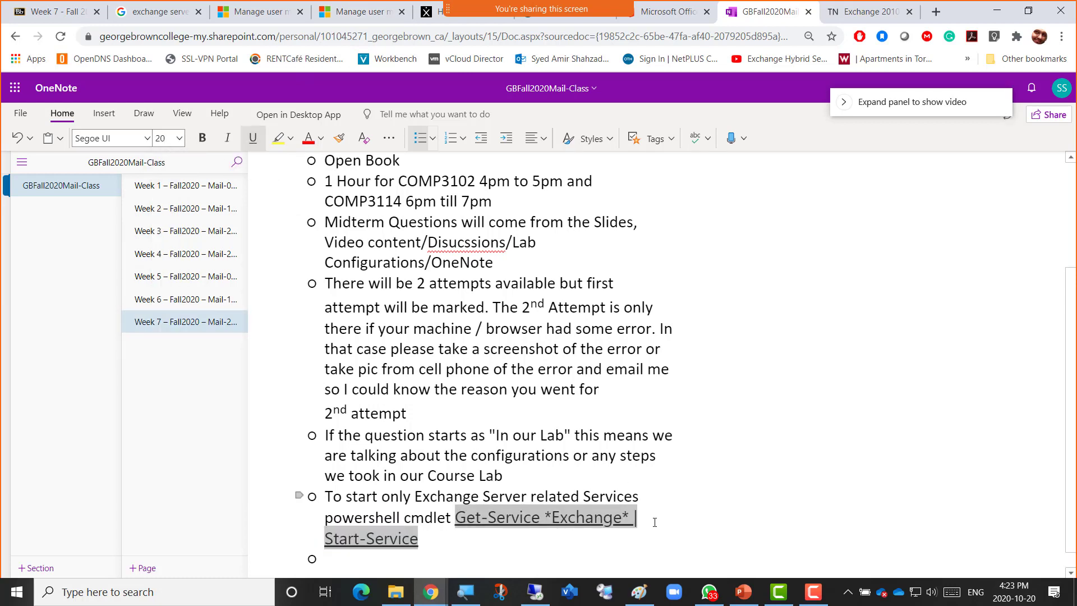
right_click(483, 519)
click(518, 412)
click(541, 596)
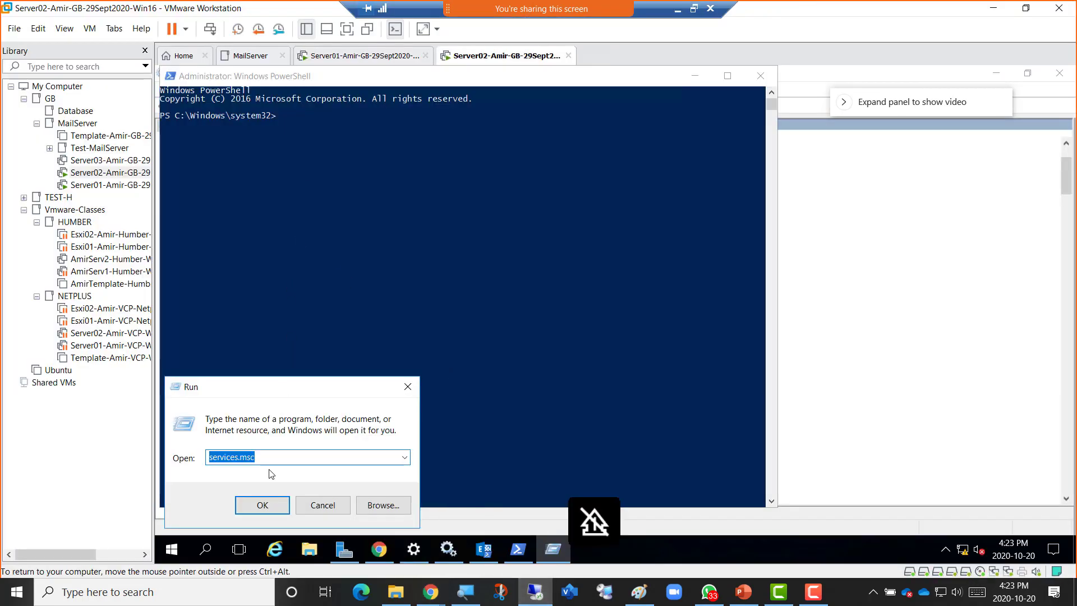
Run Get-Service *Exchange* | Start-Service in the VM's administrator PowerShell, staging it through Notepad.
text(notepad)
key(Return)
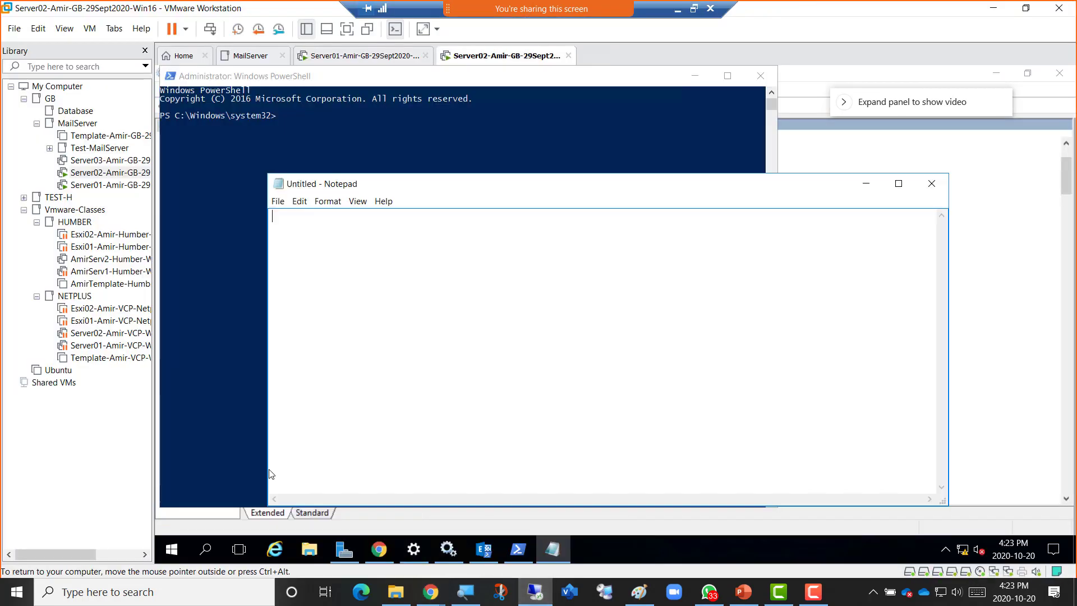
key(ctrl+v)
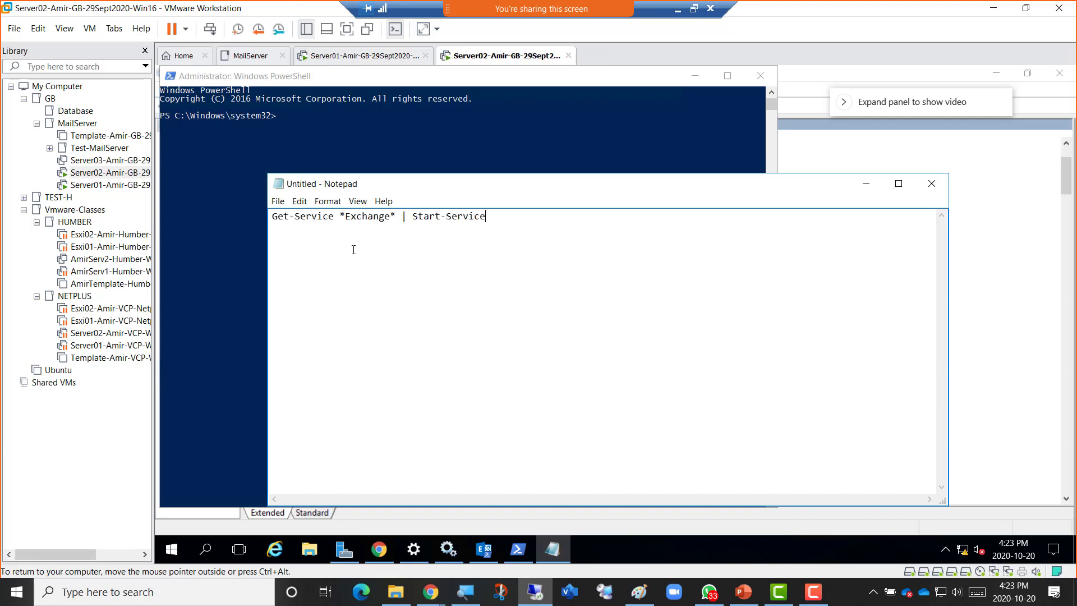
key(ctrl+a)
key(super+c)
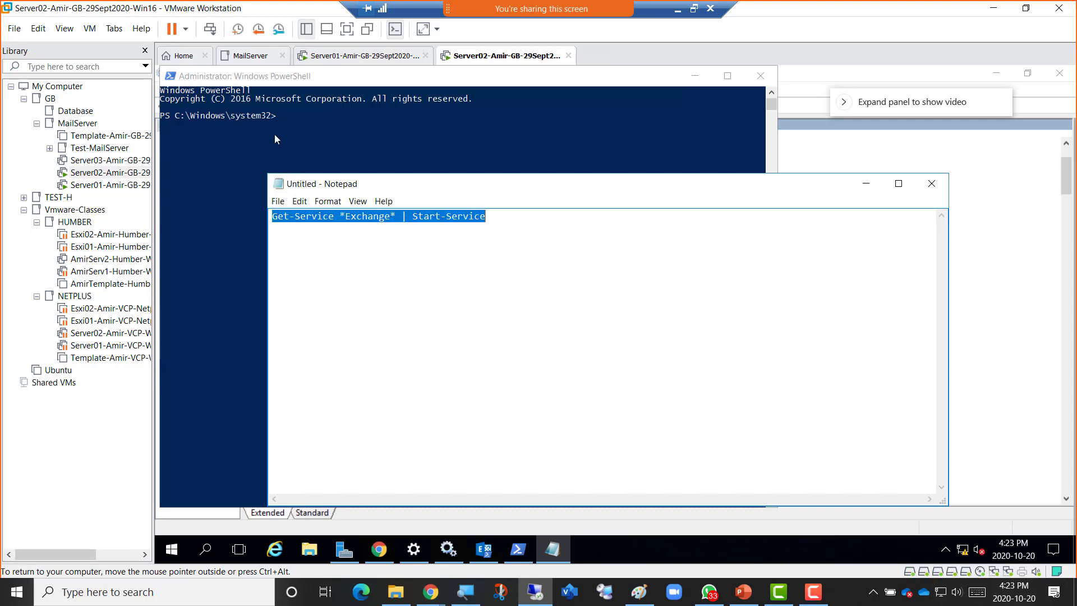
click(275, 134)
right_click(280, 123)
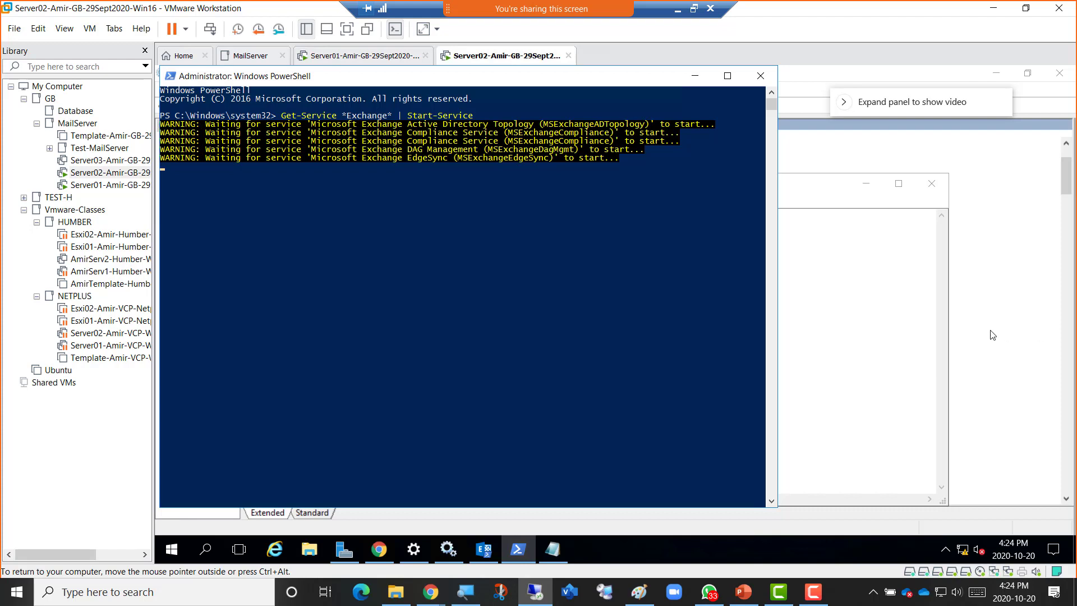
key(ctrl+alt)
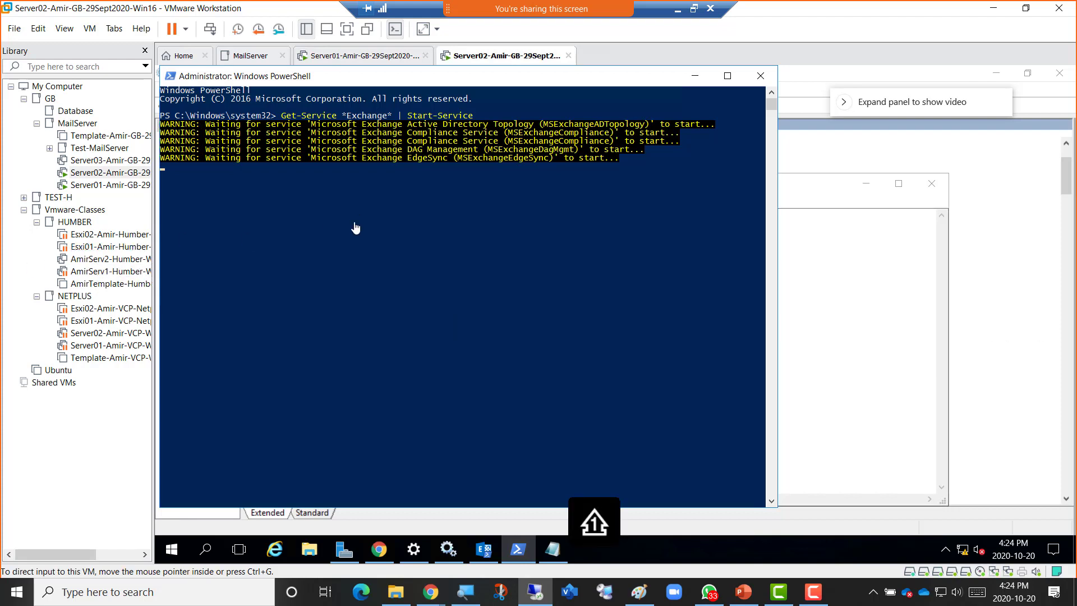
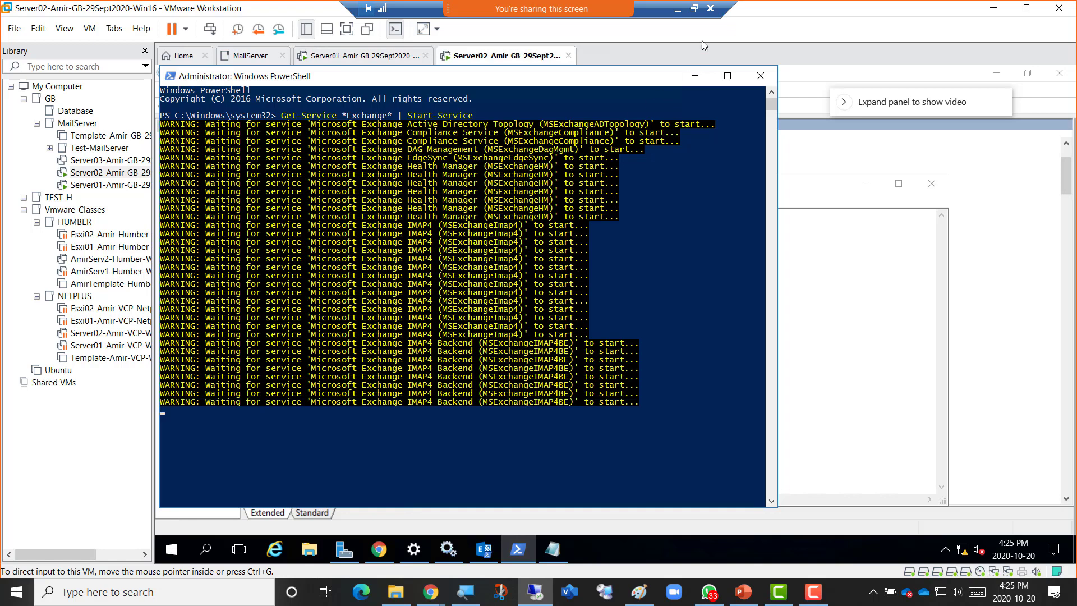
Restore the full-screen Remote Desktop session to a window and scroll the console up to the Get-Service command.
click(694, 8)
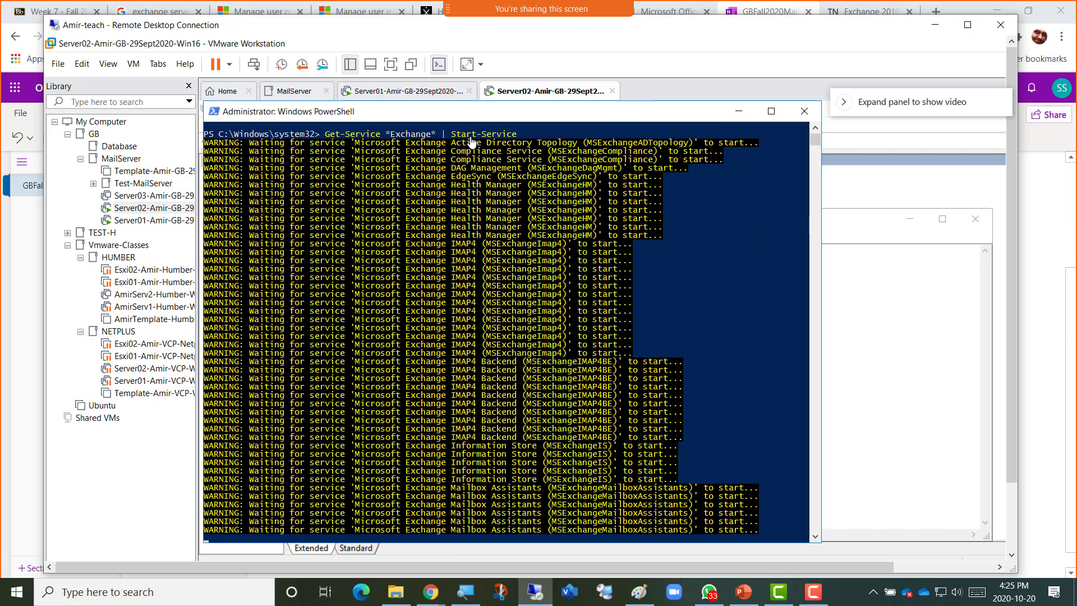
click(814, 128)
click(815, 128)
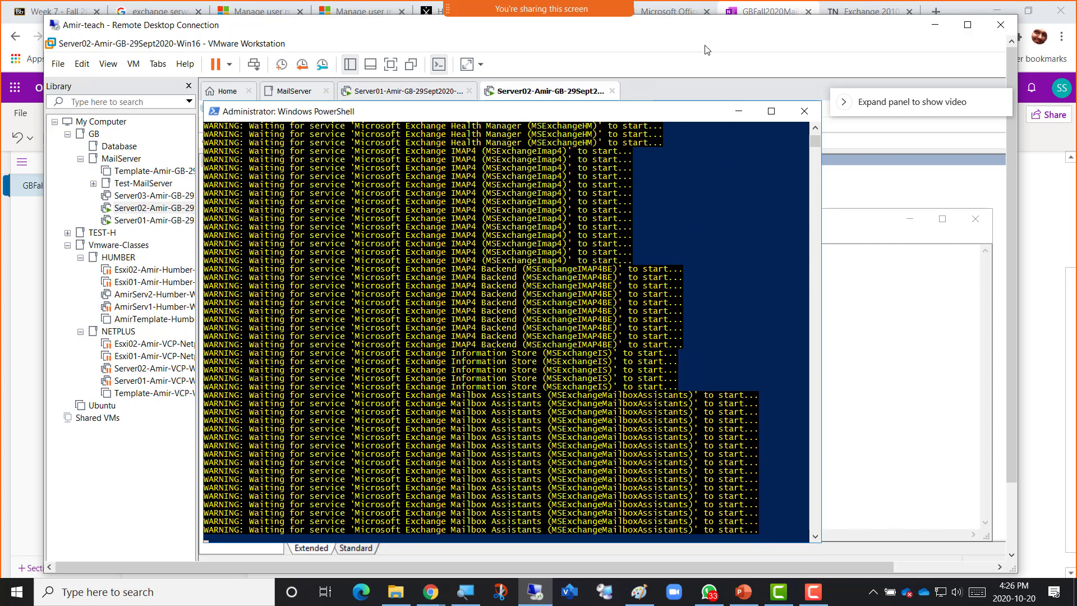
Scroll the PowerShell console up to the earlier Health Manager lines and snip the console to the clipboard.
key(Caps_Lock)
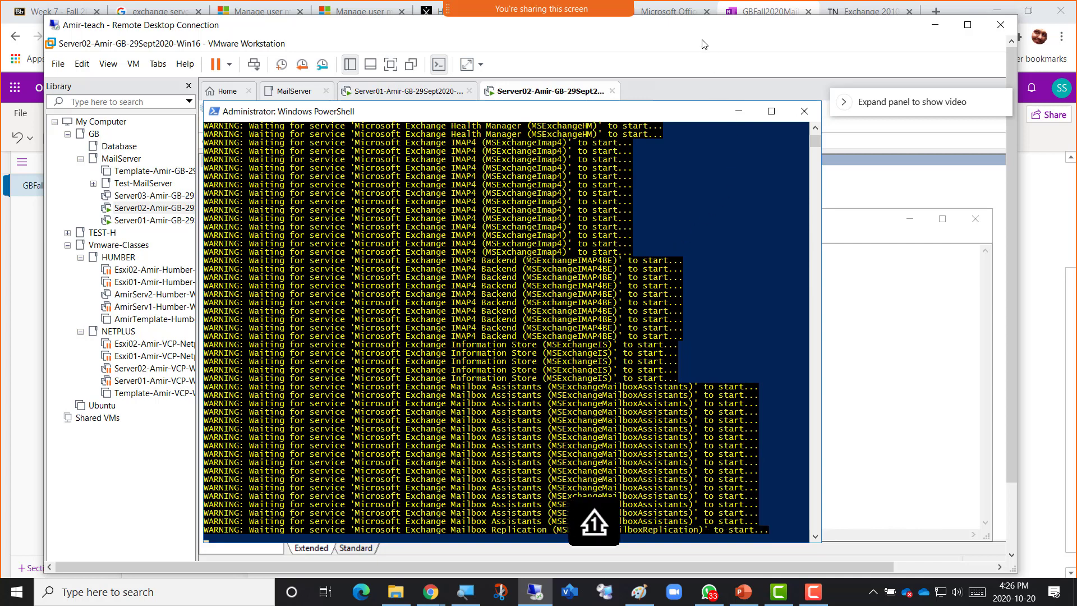
key(Caps_Lock)
click(814, 129)
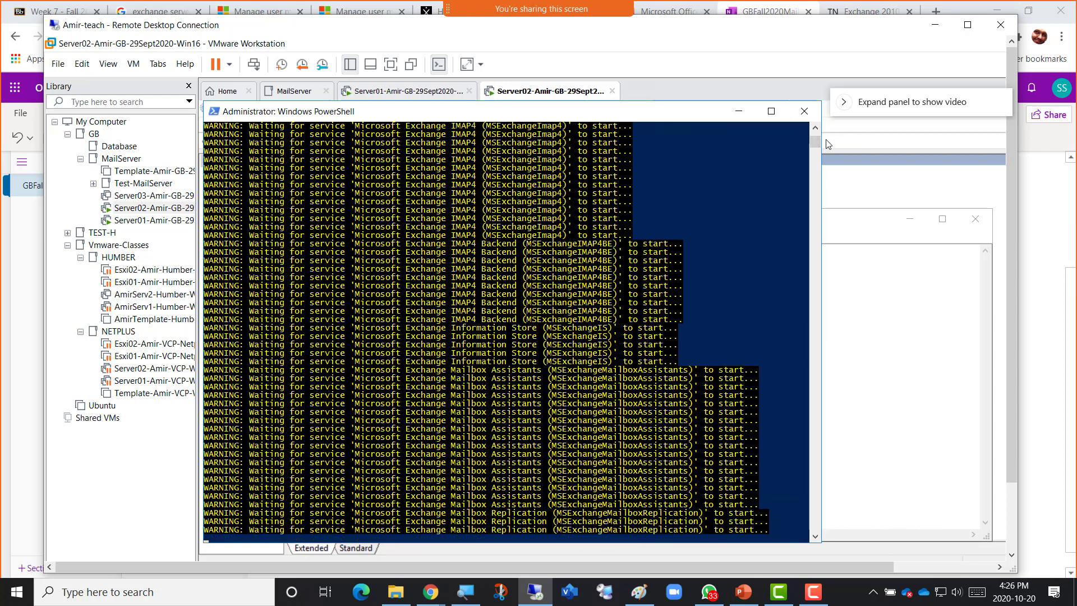
drag(816, 143, 816, 127)
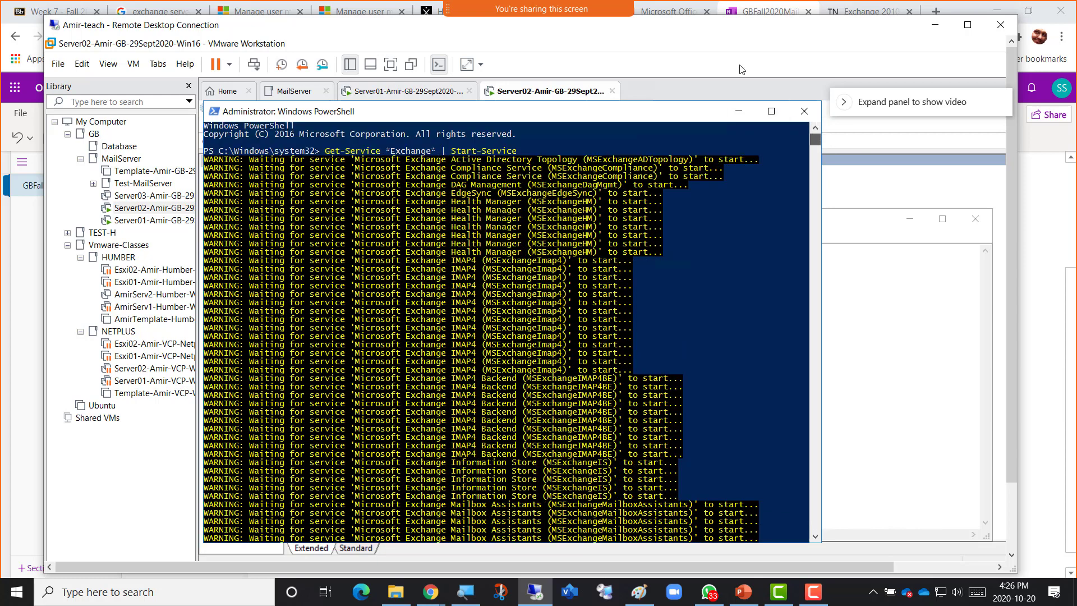
key(Caps_Lock)
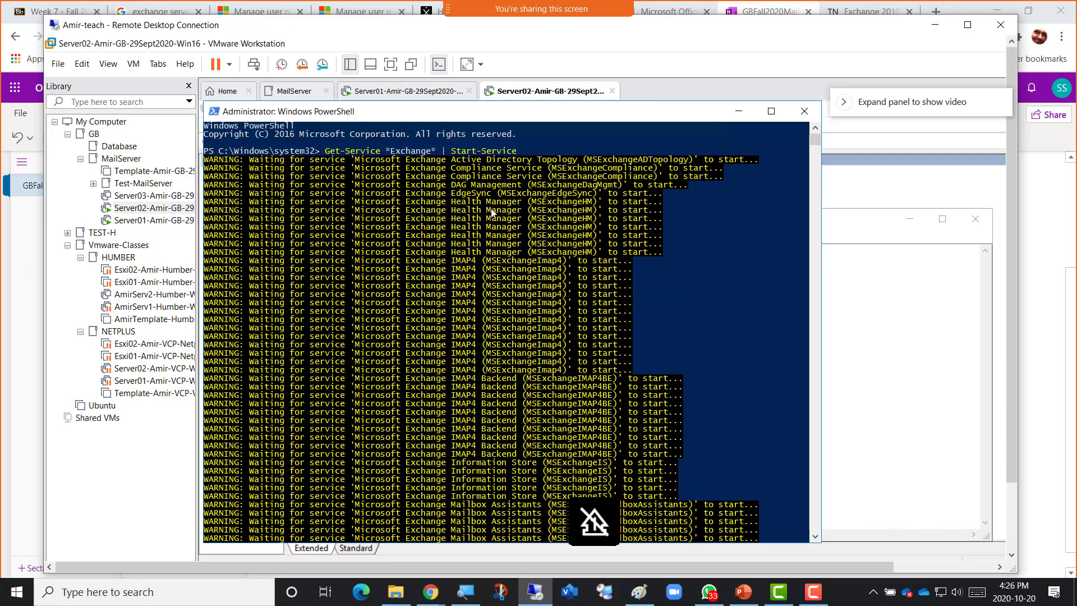
key(Caps_Lock)
key(Caps_Lock)
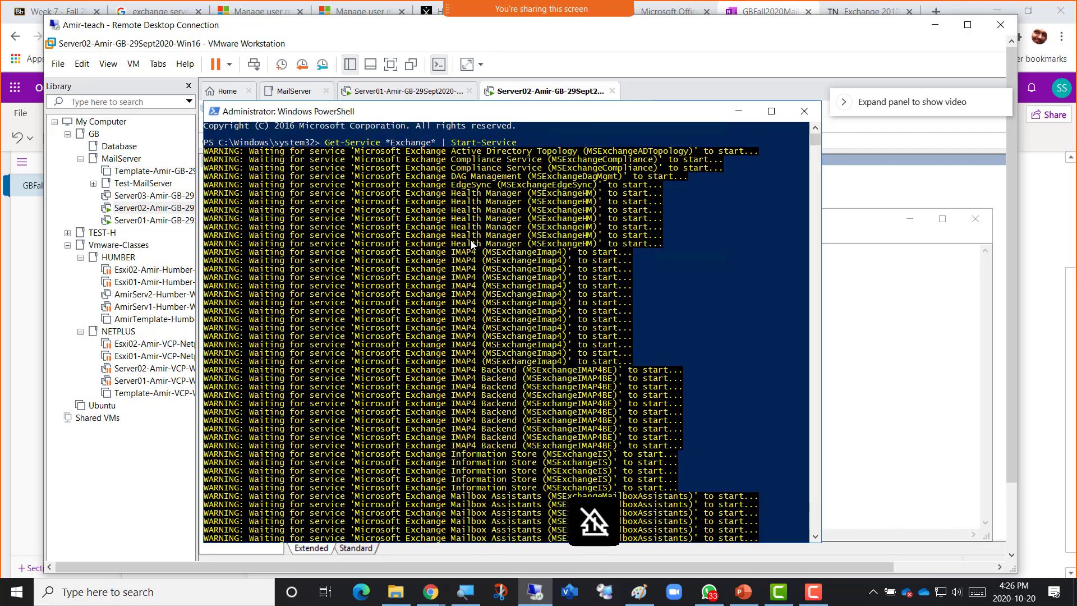
scroll(471, 244, up, 7)
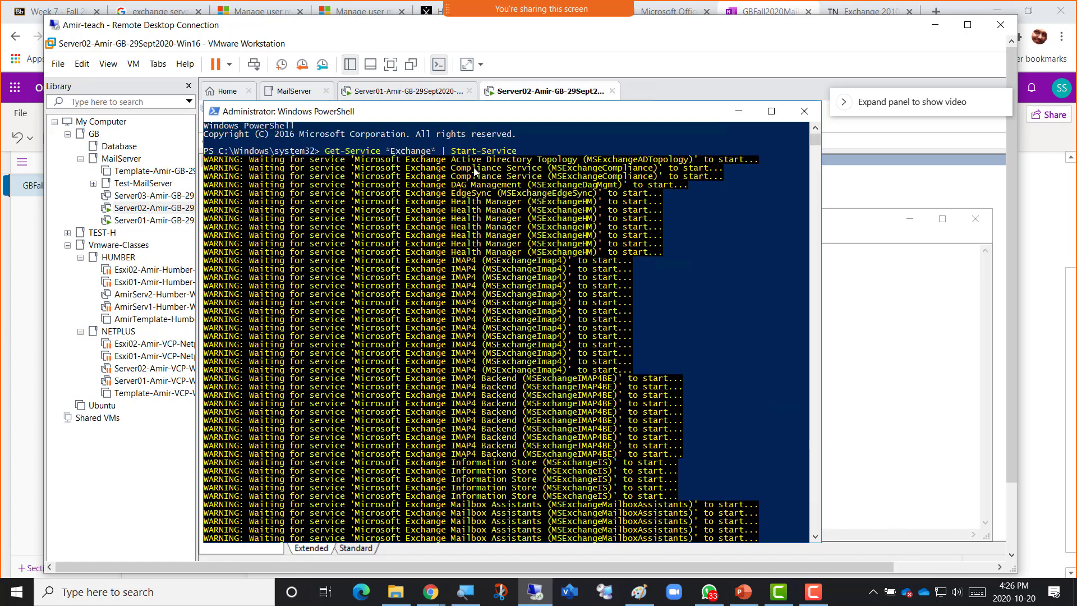
key(Caps_Lock)
key(Caps_Lock)
scroll(479, 219, up, 7)
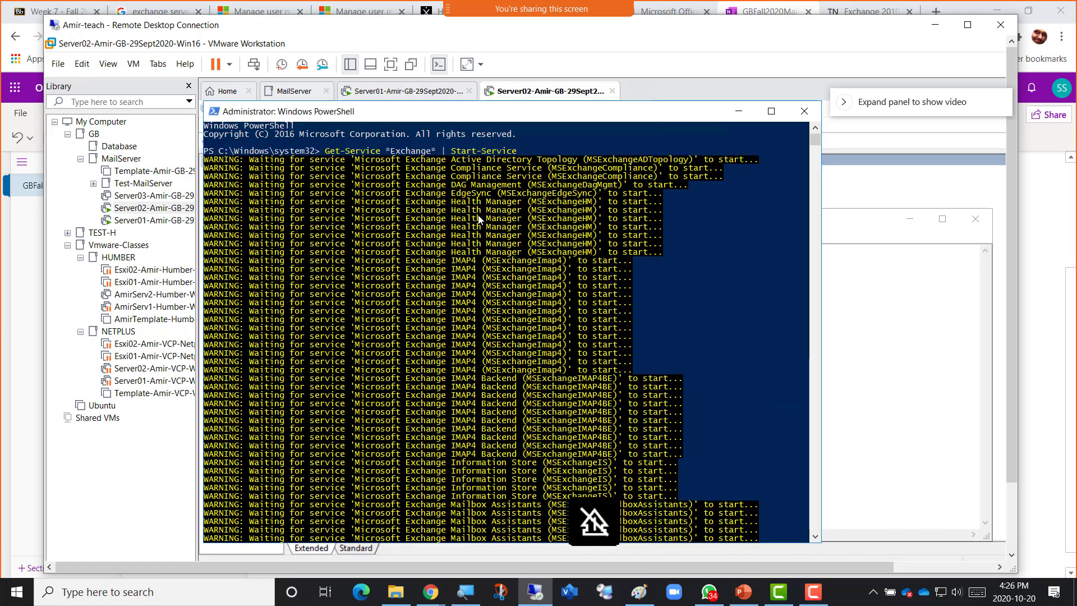
key(Caps_Lock)
key(super+shift+s)
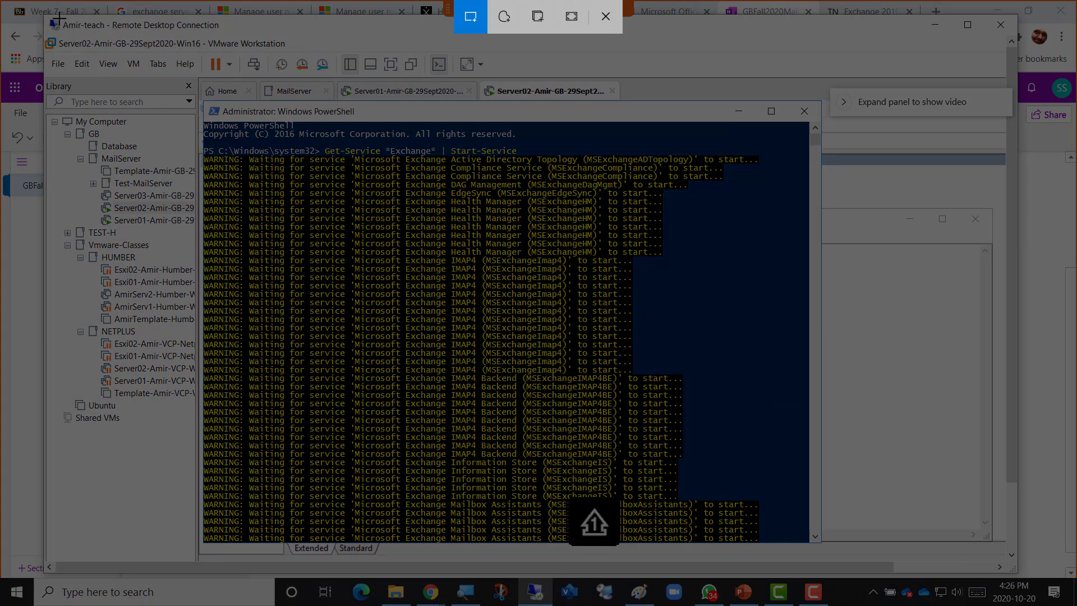
mouse_move(56, 19)
mouse_down()
mouse_move(620, 180)
mouse_move(920, 568)
mouse_up()
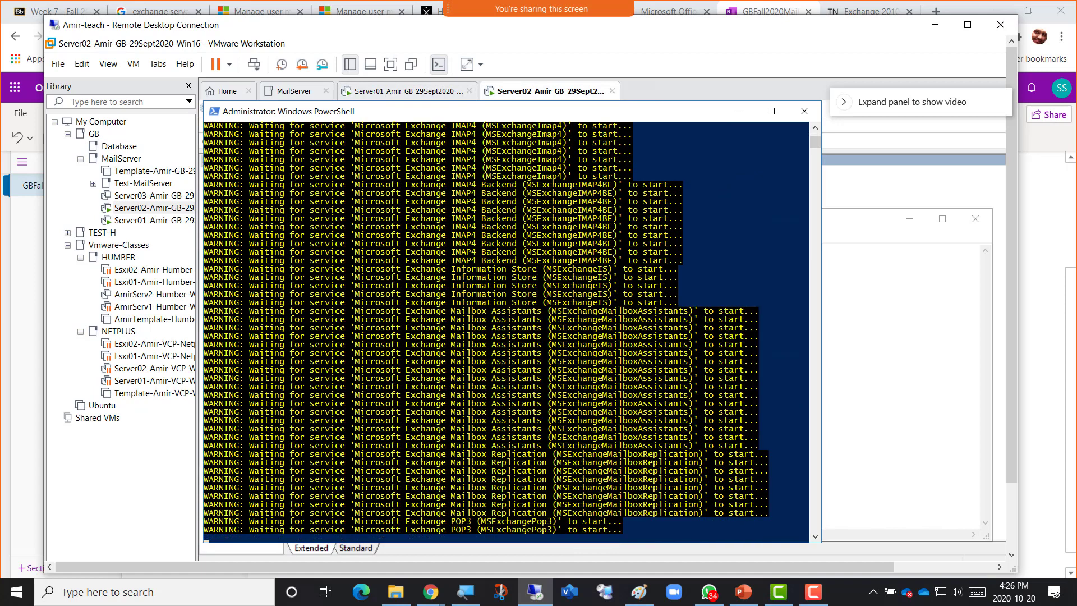
Caption the bullet 'Screenshot 1 - powershell Cmdlet to start Only Exchange Services' and paste the snip beneath it.
click(430, 592)
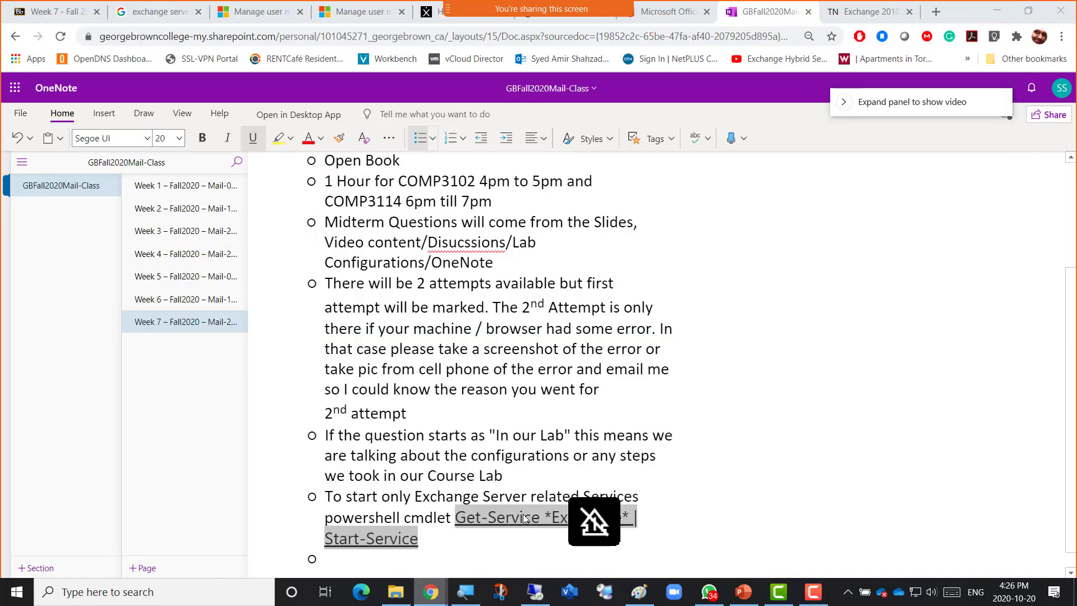
click(523, 539)
click(418, 559)
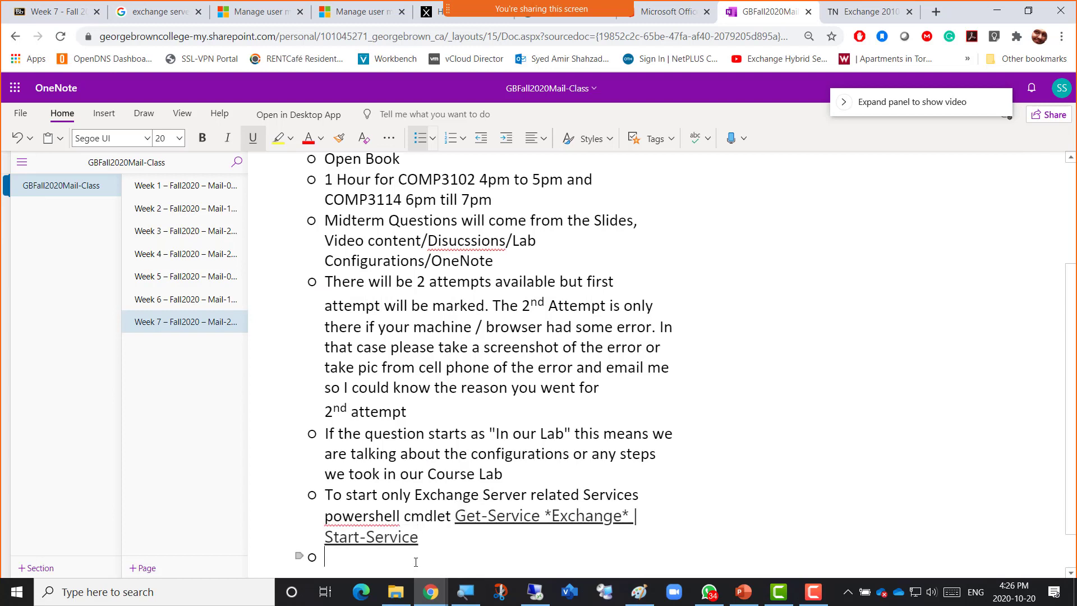
text(Screenshot 2)
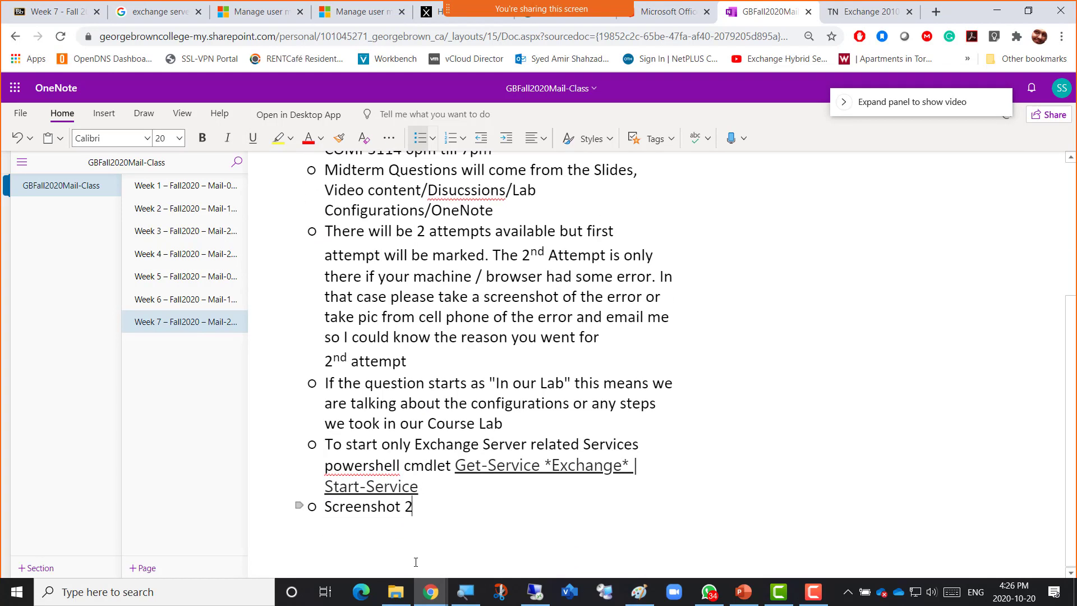
key(BackSpace)
text(1 -)
text(powershell)
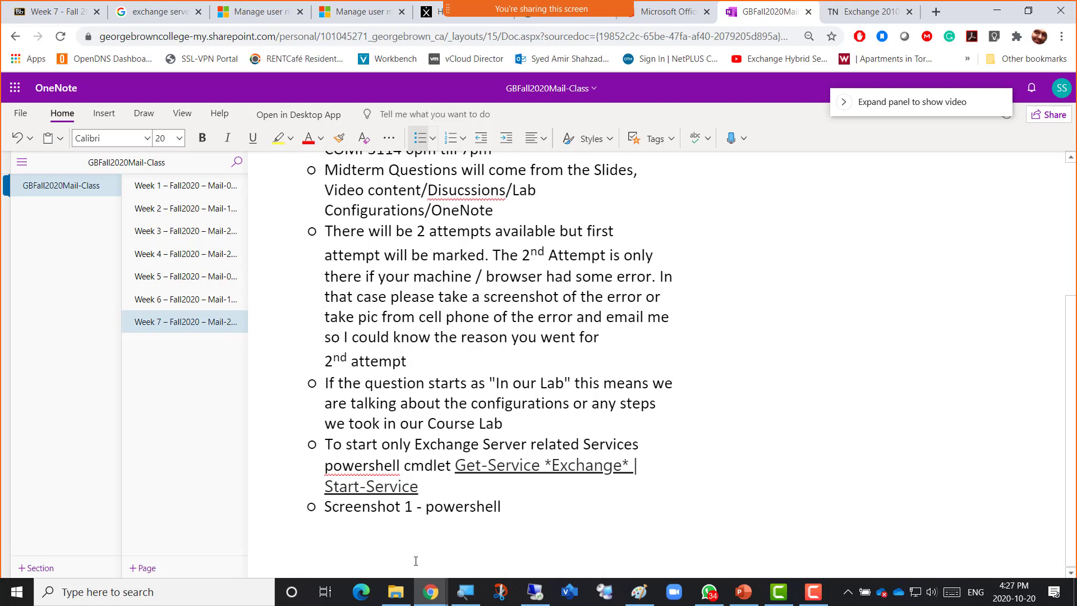
text( Cmdlet )
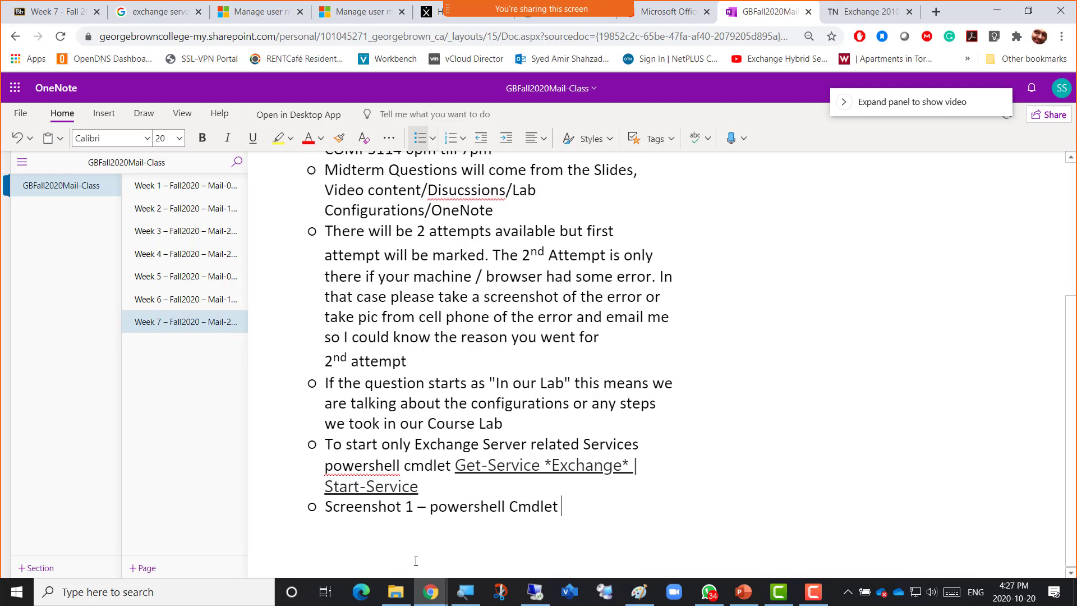
text(to start )
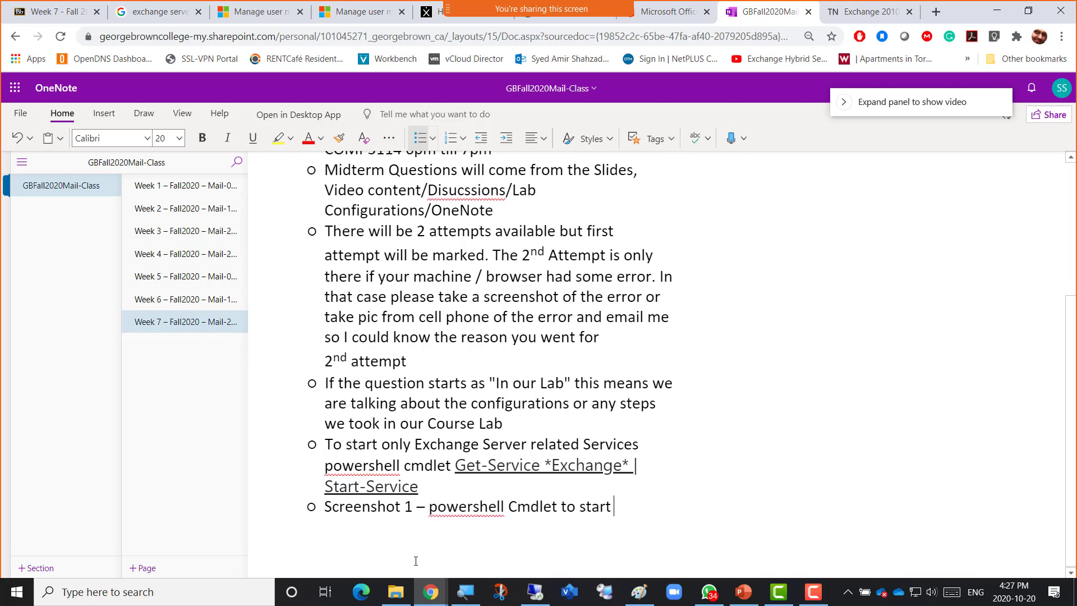
text(Only Ex)
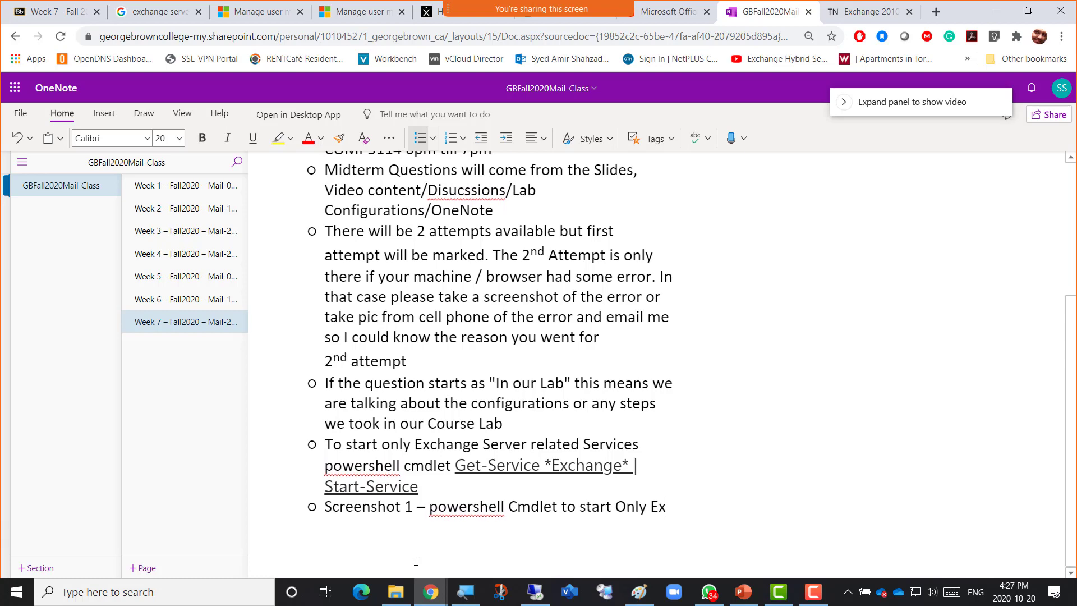
text(change Service)
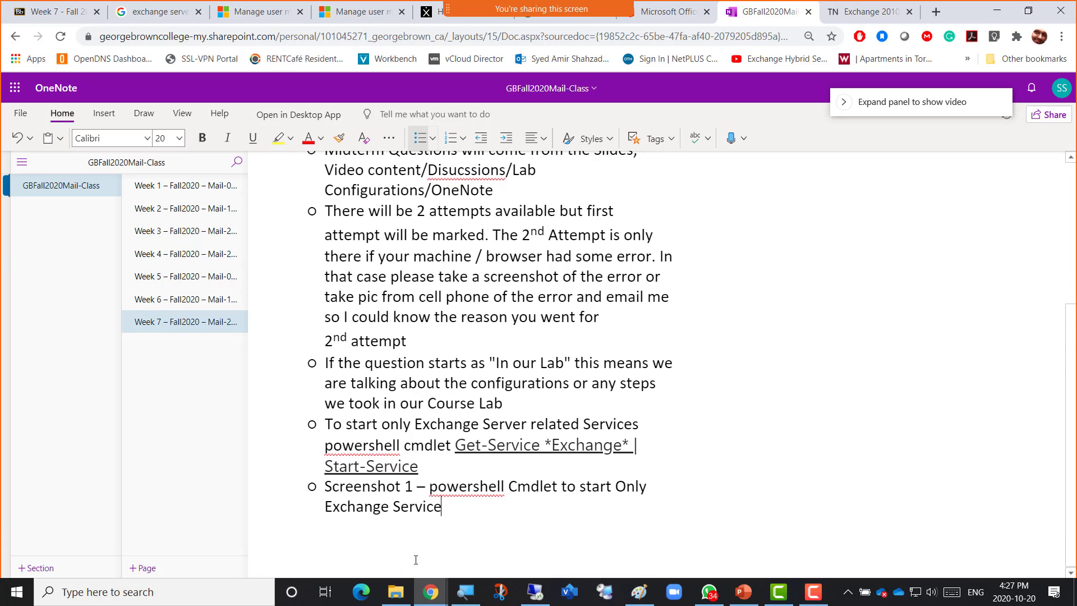
text(s)
key(Return)
key(ctrl+v)
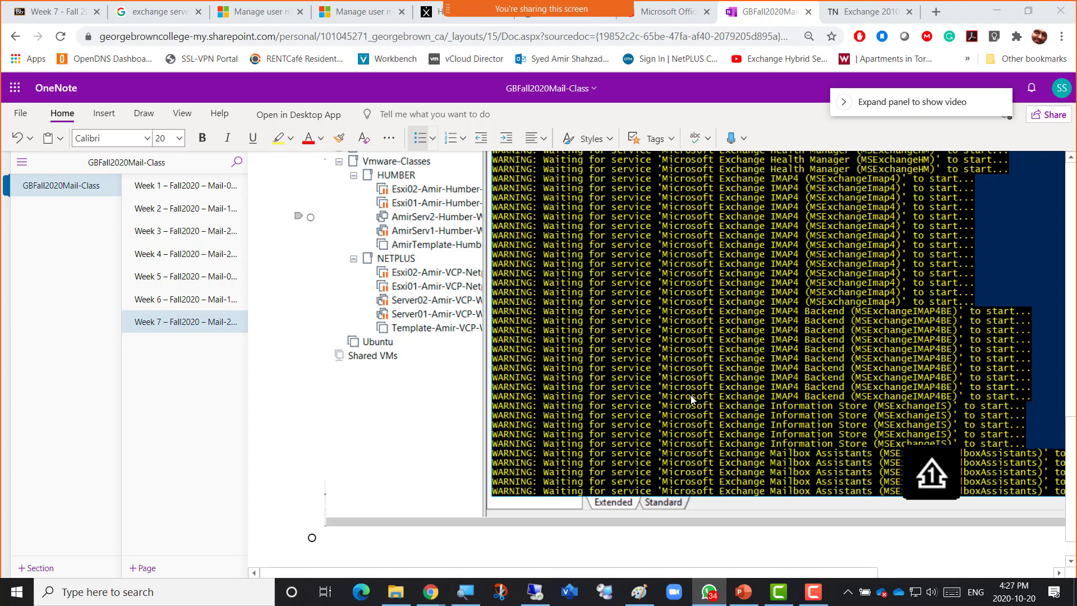
Scroll the OneNote page, then switch from the taskbar to the Paint diagram of Server01 and Serevr02.
scroll(691, 396, down, 1)
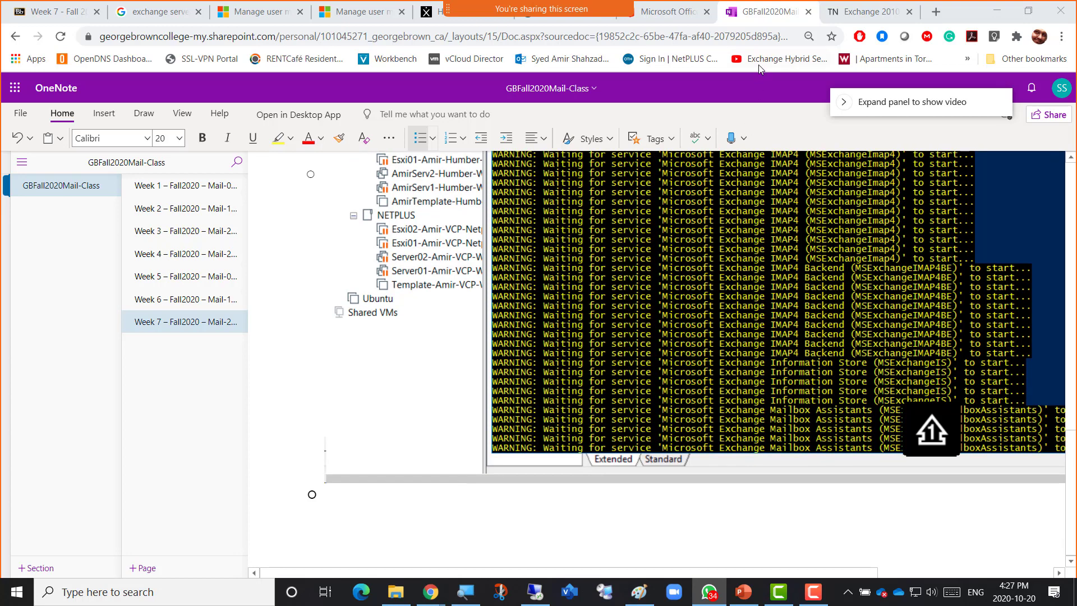
scroll(685, 313, up, 1)
scroll(654, 380, down, 1)
click(535, 592)
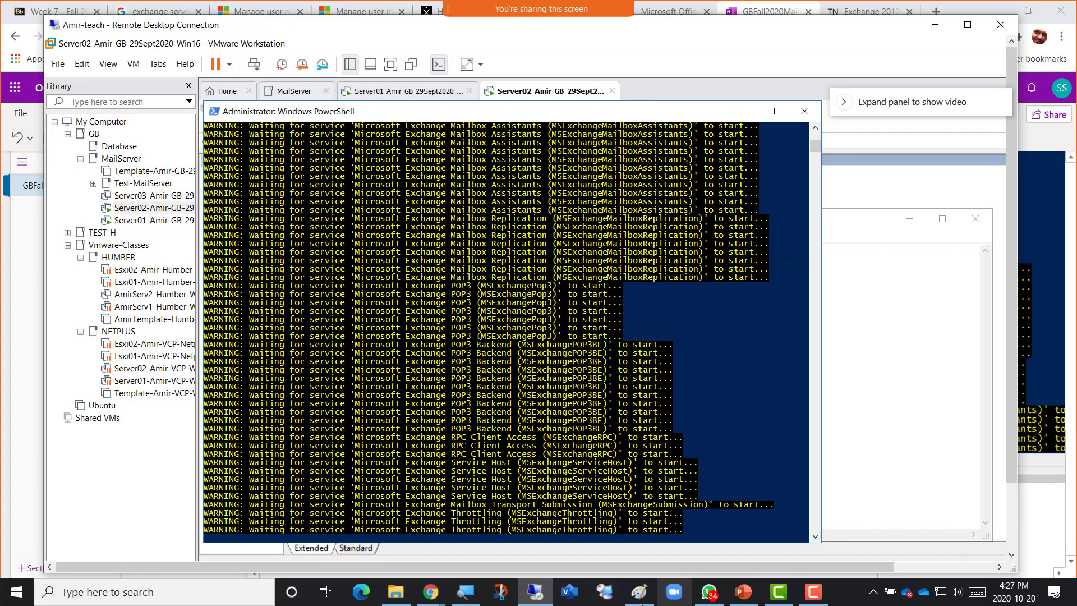
click(635, 599)
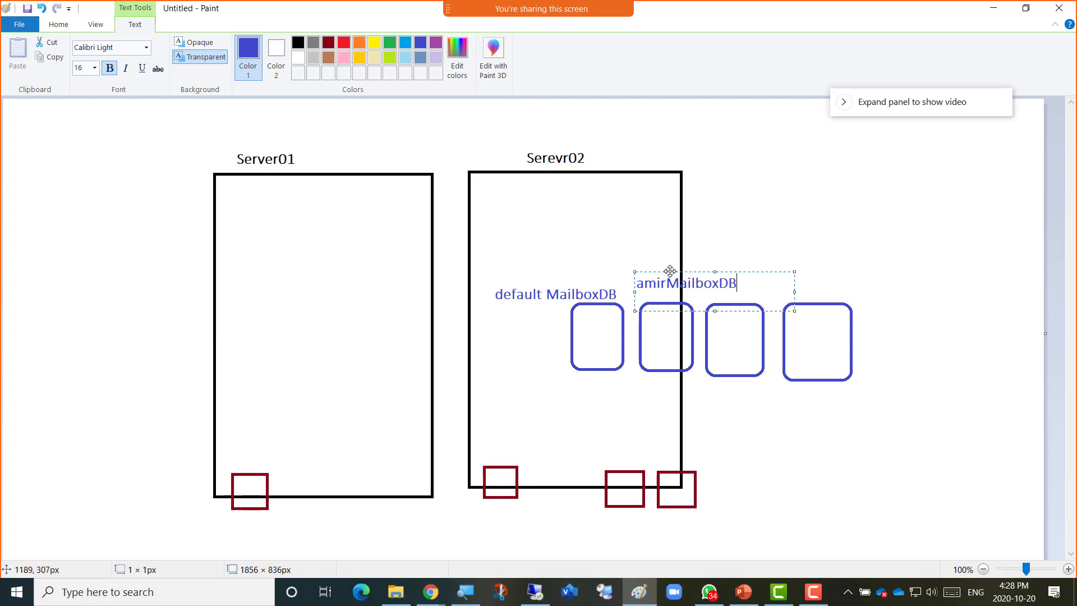
Move the amirMailboxDB label, rename it to MailboxDB1 and copy its text.
drag(670, 272, 609, 259)
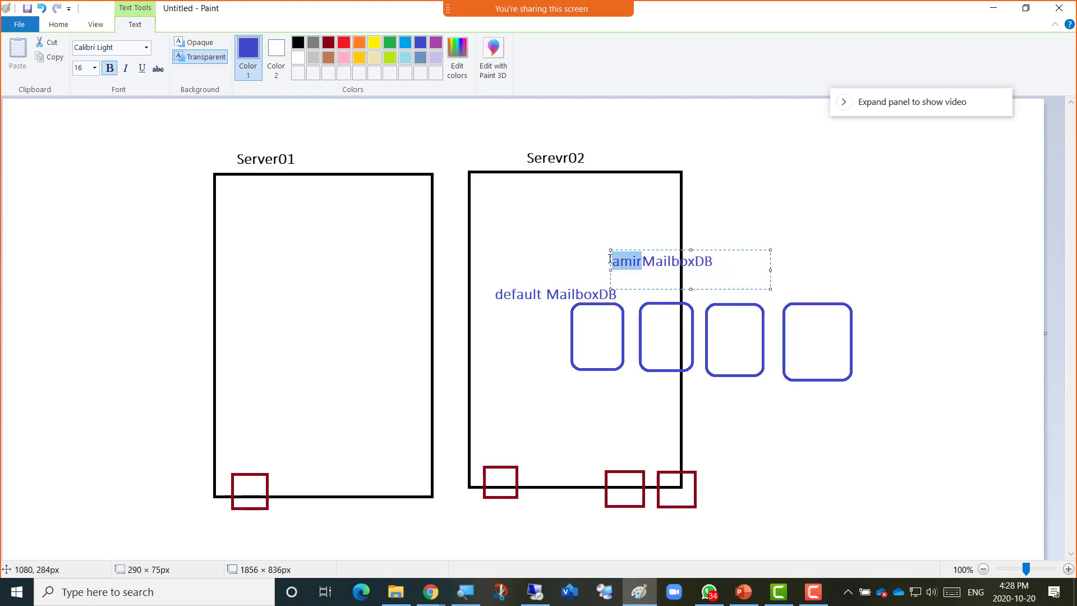
key(Delete)
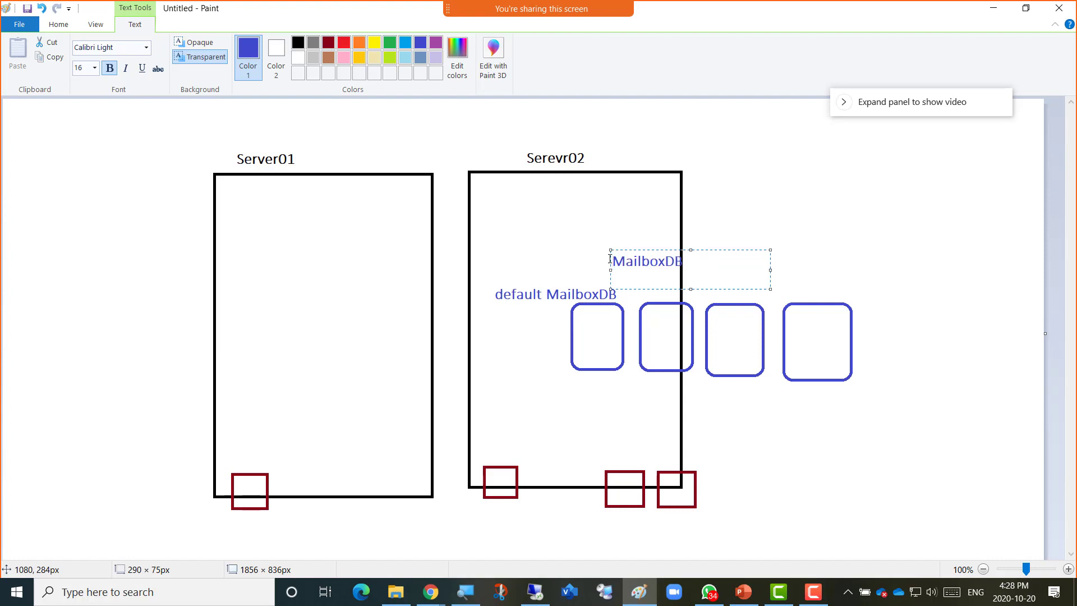
key(Right)
text(1)
drag(661, 249, 655, 248)
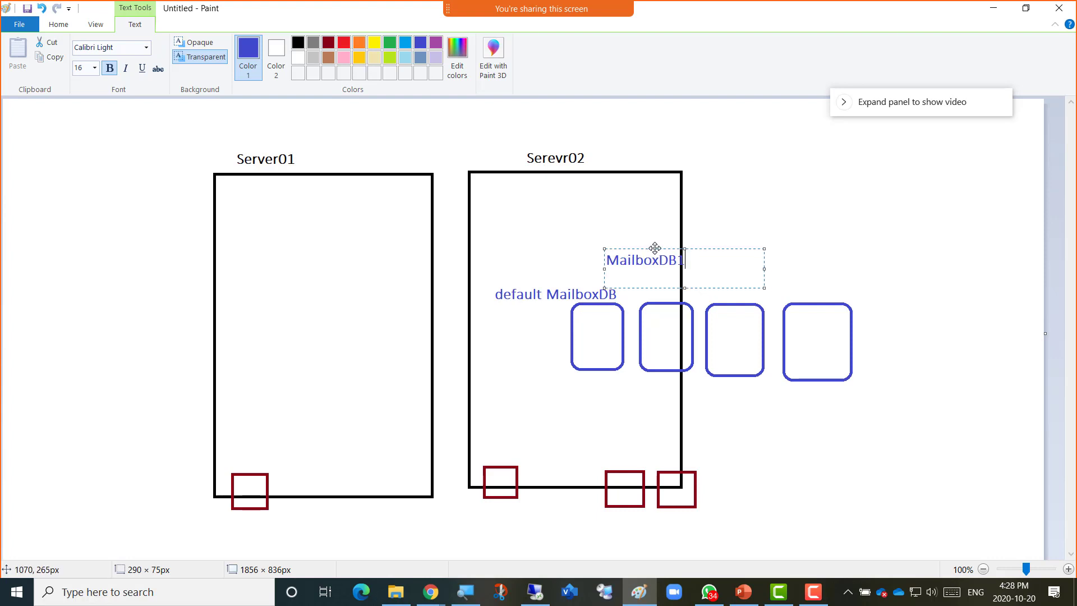
key(ctrl+a)
key(ctrl+c)
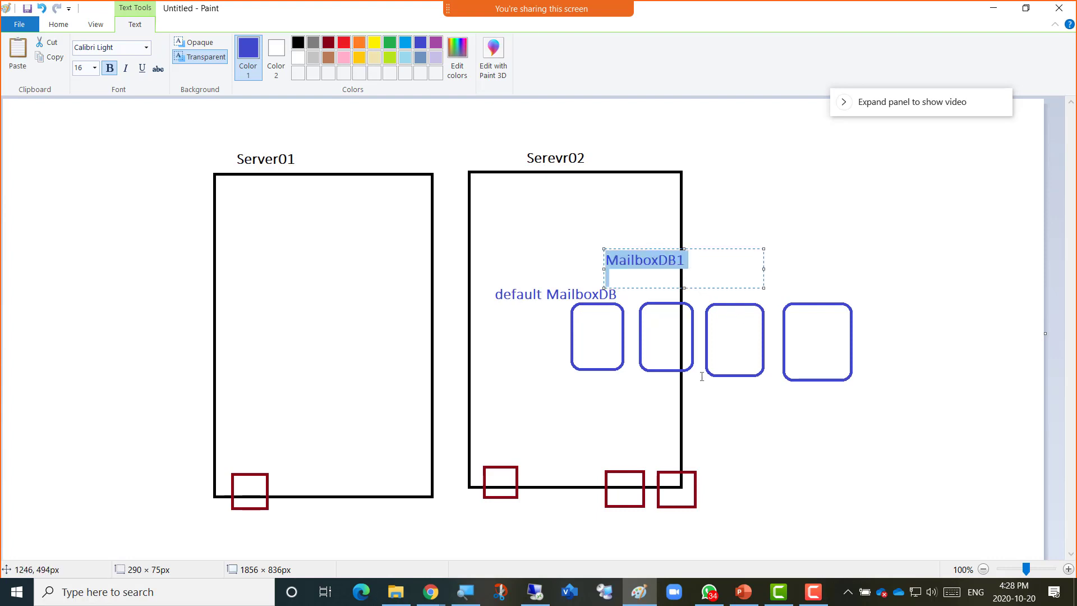
click(694, 387)
Add a MailboxDB2 label below the third database box.
click(694, 387)
key(ctrl+v)
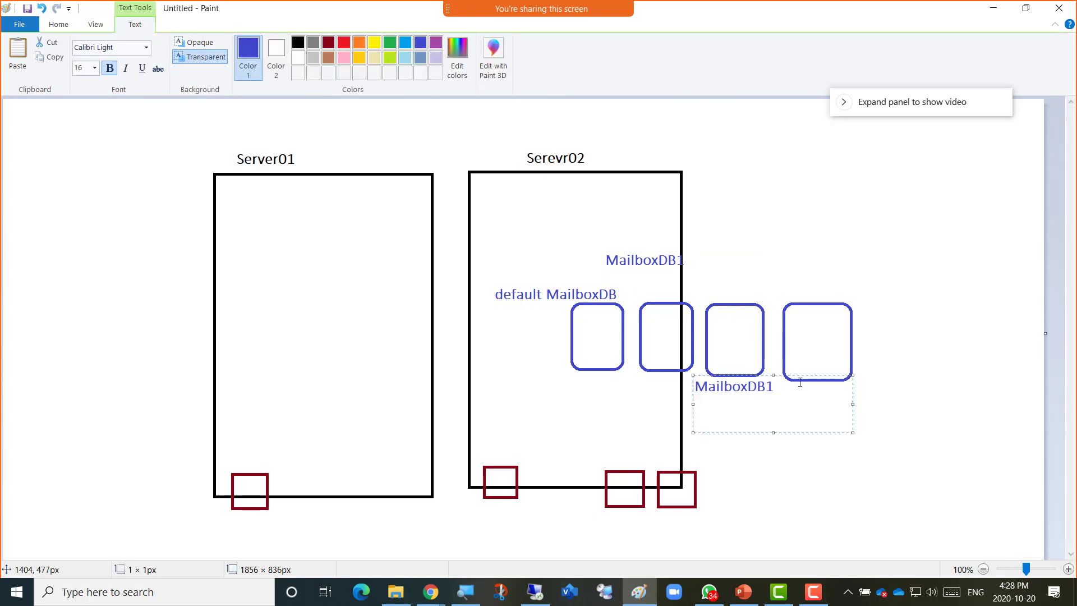
key(BackSpace)
text(2)
click(787, 276)
Add a MailboxDB3 label above the fourth database box.
click(787, 276)
key(ctrl+v)
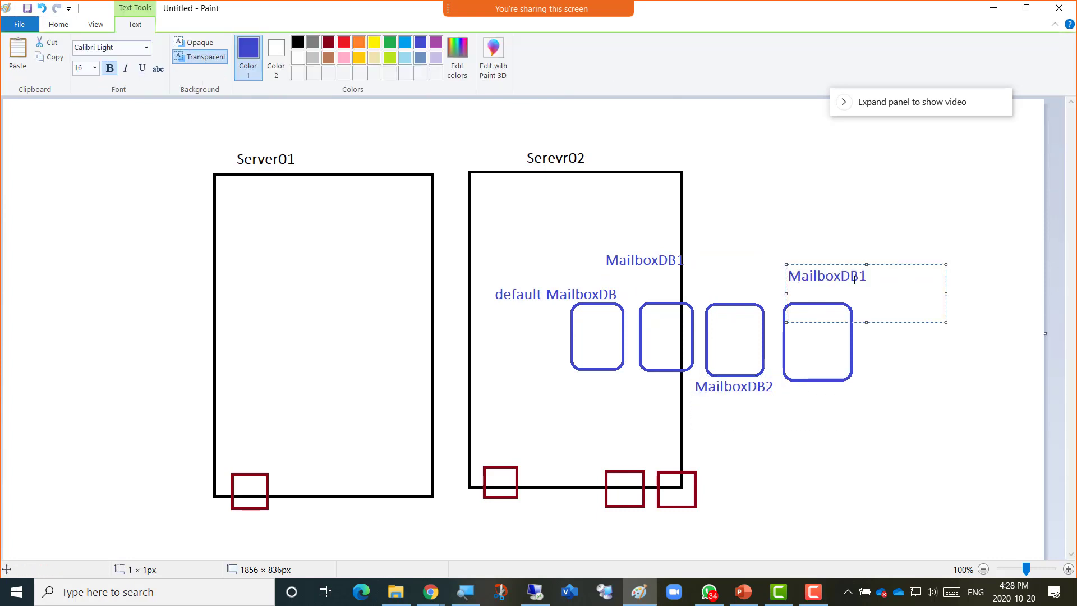
key(BackSpace)
text(2)
key(BackSpace)
text(3)
click(708, 591)
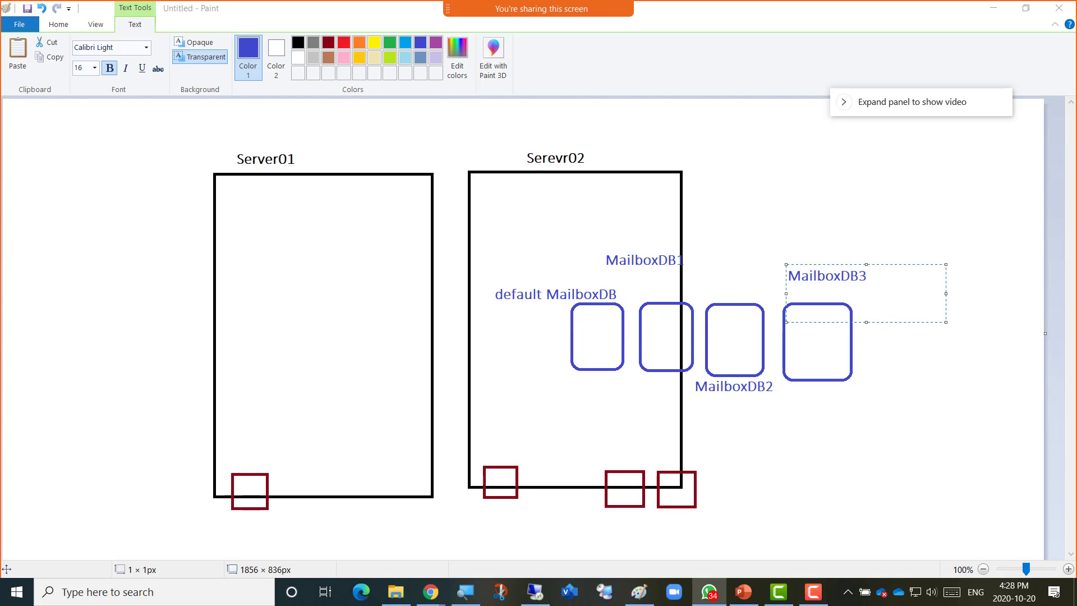
key(alt+Tab)
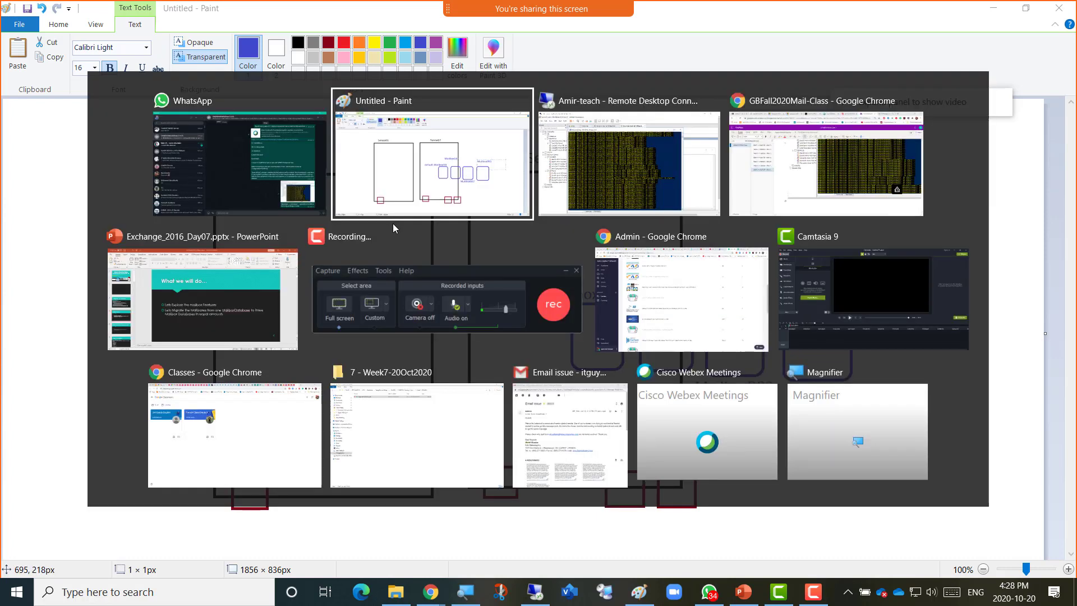
Maximize the Server02 remote session and open its Services console listing the Microsoft Exchange services.
click(614, 216)
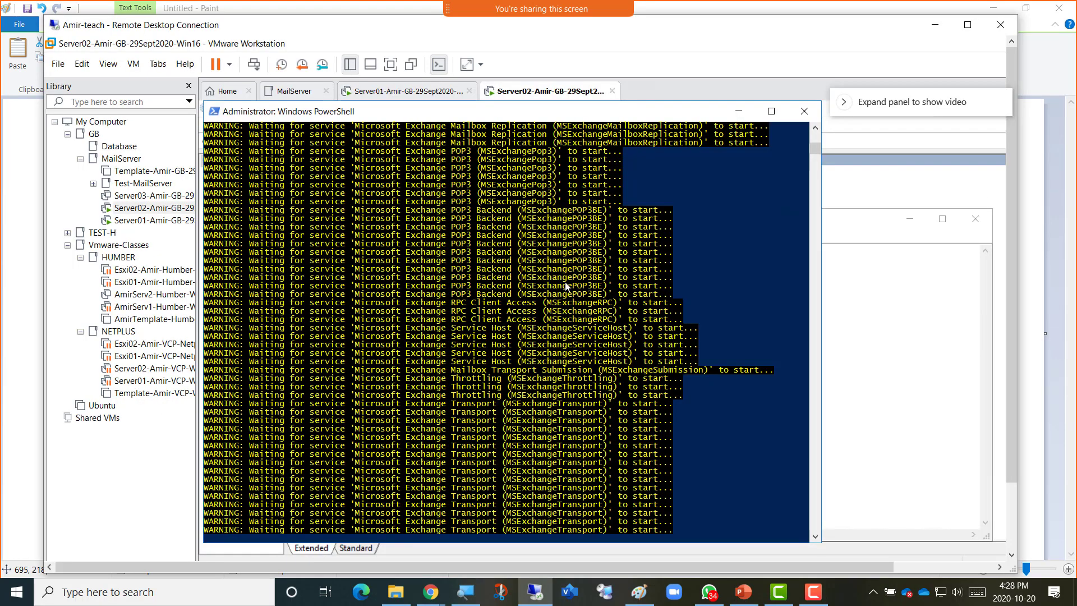
key(shift)
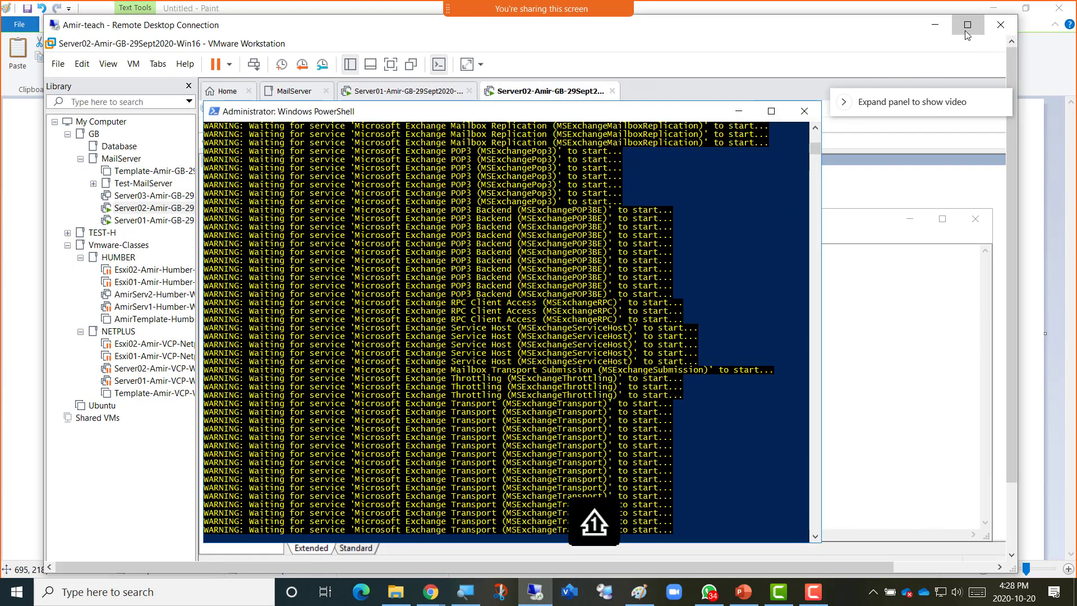
click(966, 32)
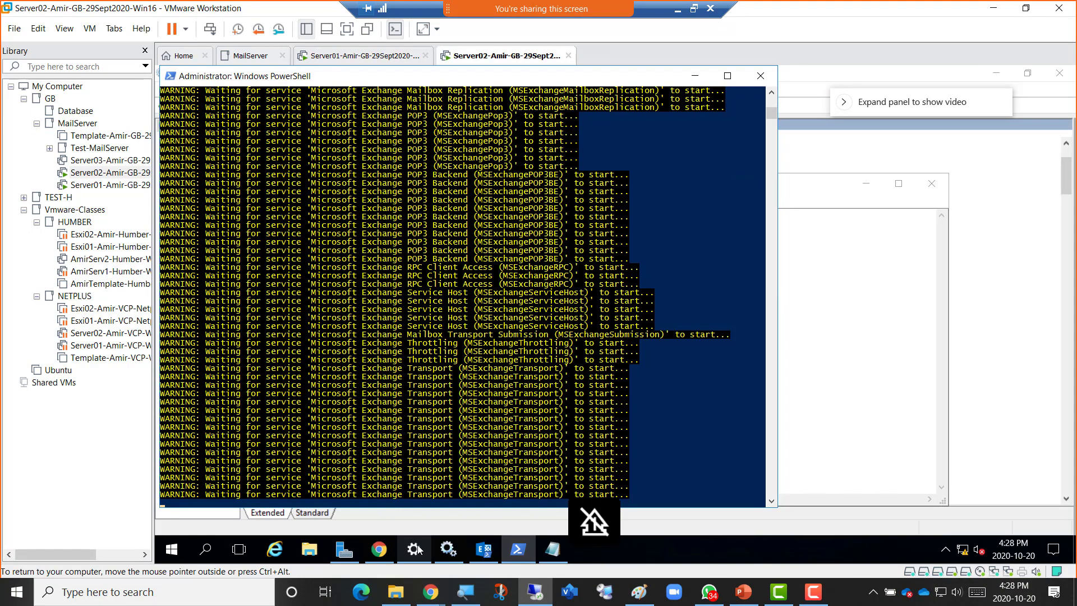
click(448, 549)
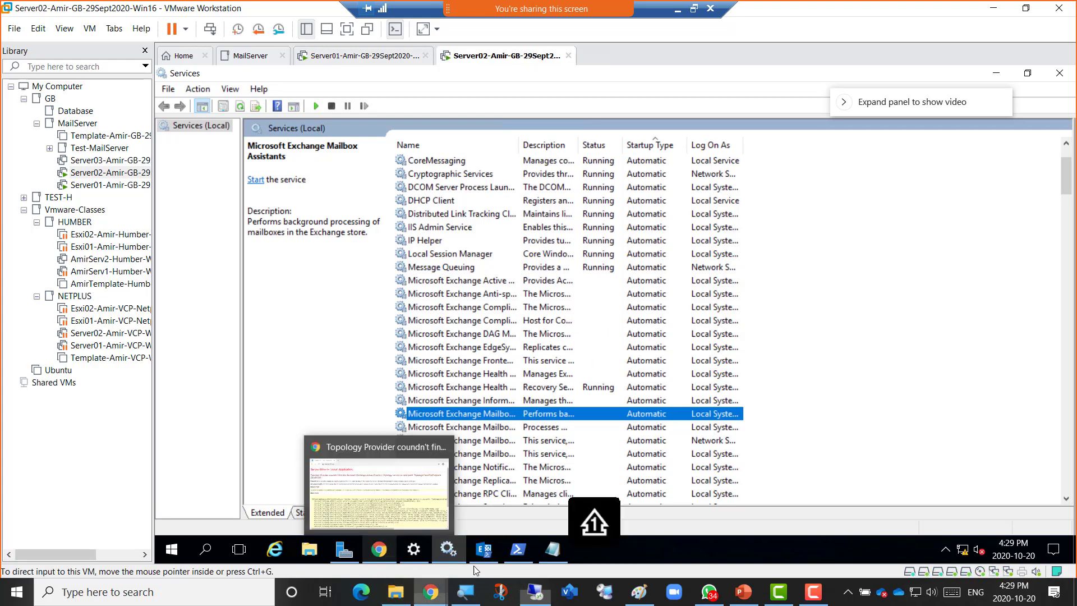
Review the Start-Service cmdlet note and screenshot in OneNote, then commit the MailboxDB3 label in Paint.
mouse_move(430, 592)
click(522, 548)
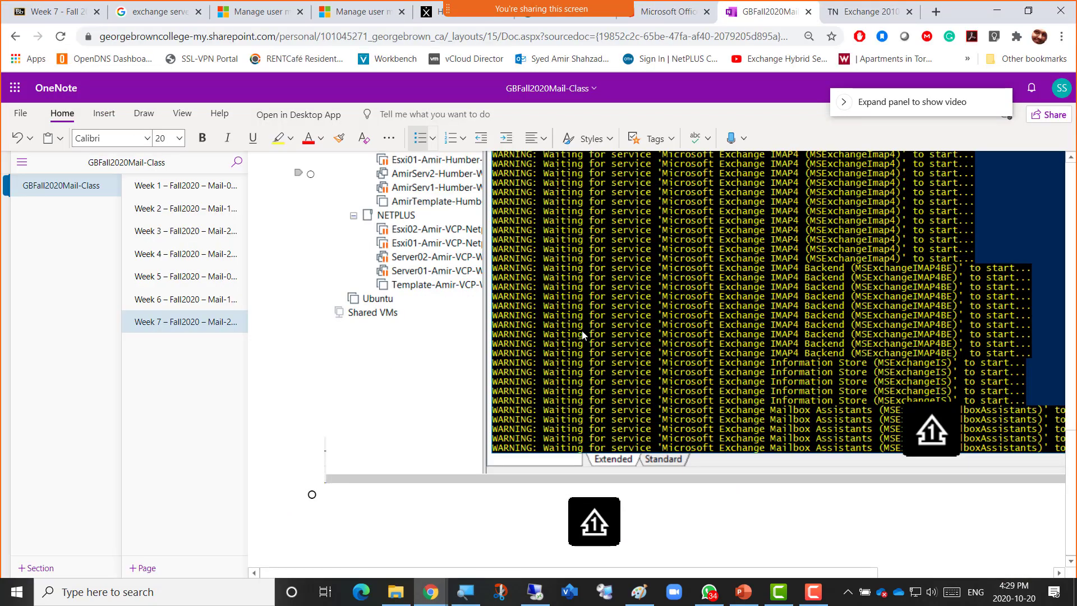
scroll(457, 374, up, 5)
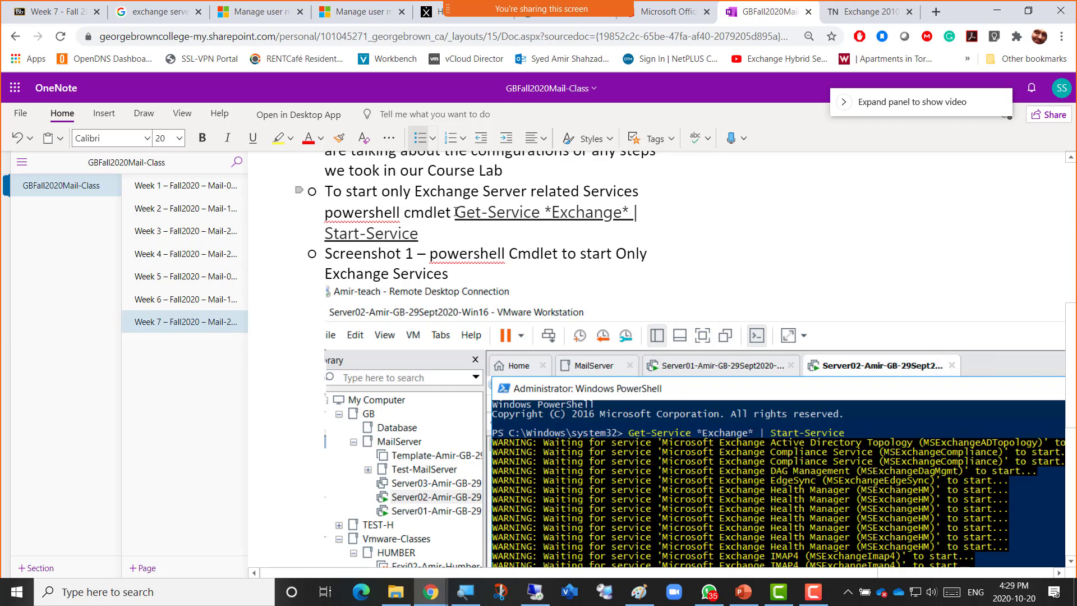
scroll(326, 196, up, 1)
drag(326, 196, 438, 263)
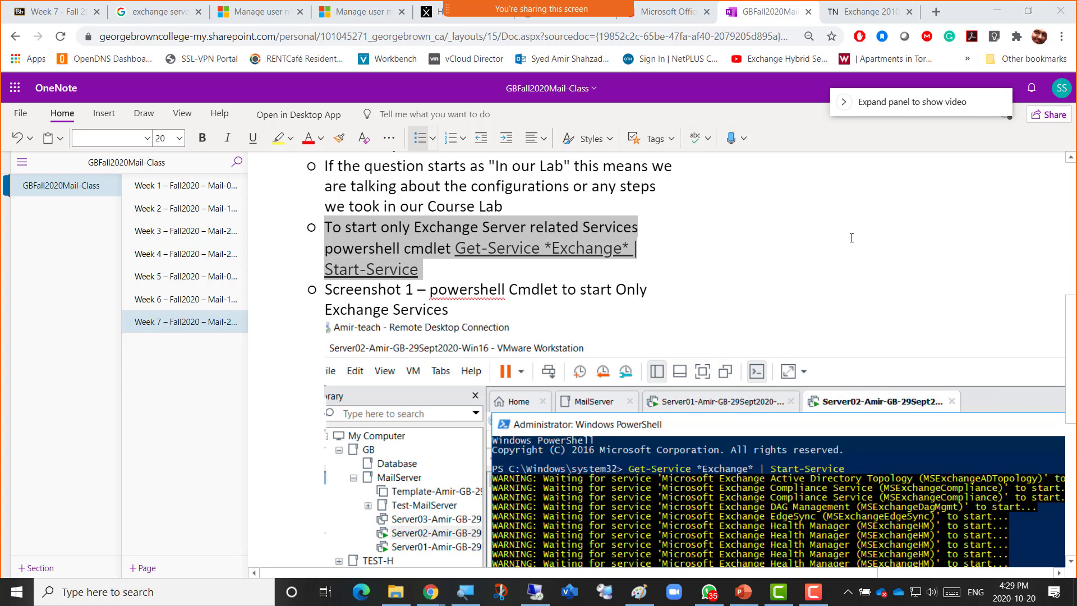
scroll(785, 448, down, 3)
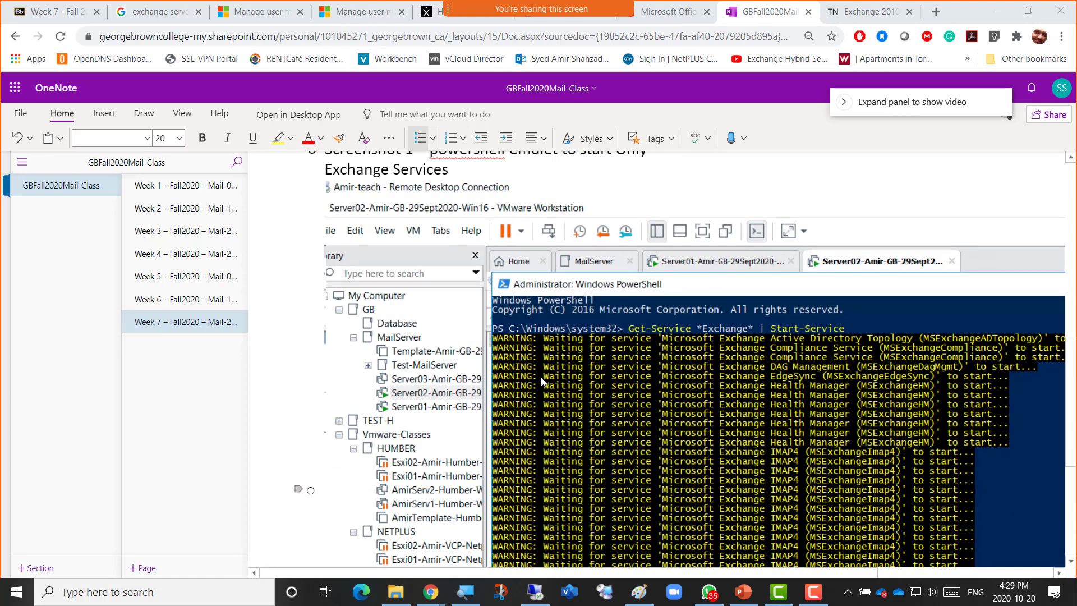
scroll(603, 349, down, 5)
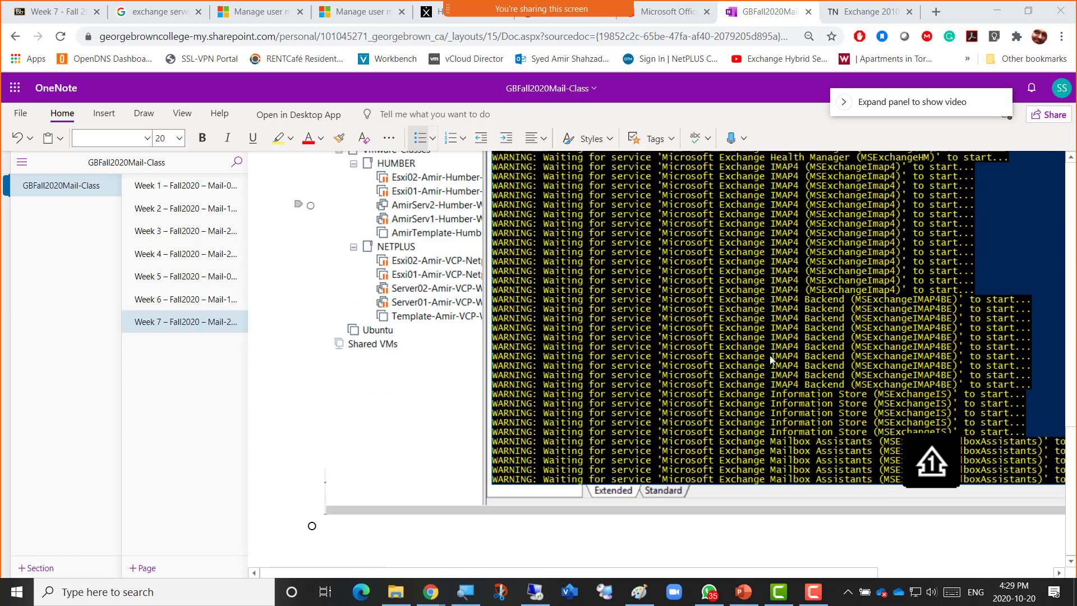
click(359, 531)
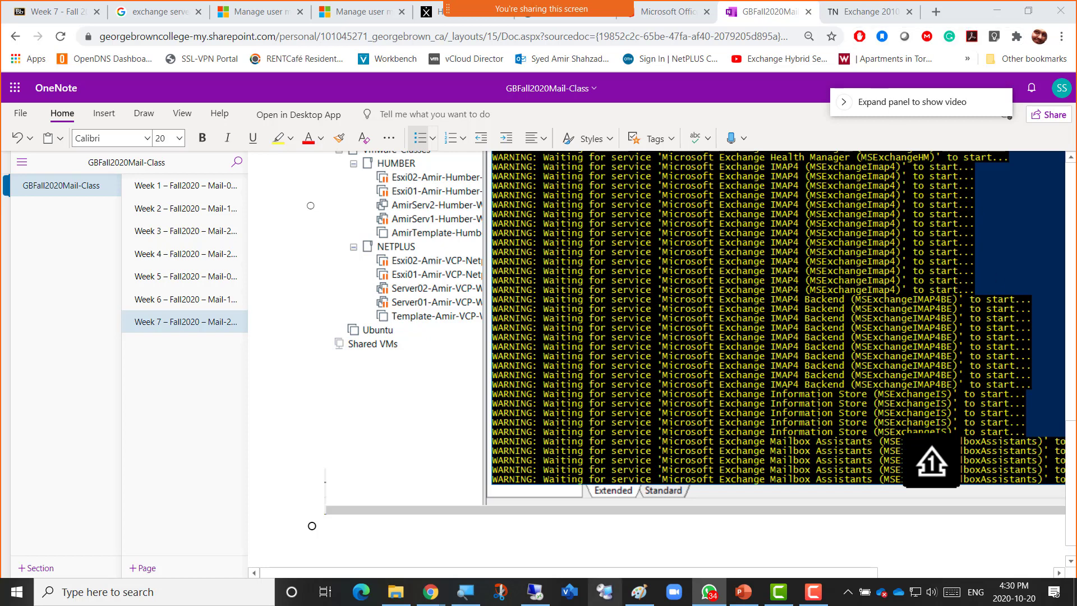
click(639, 592)
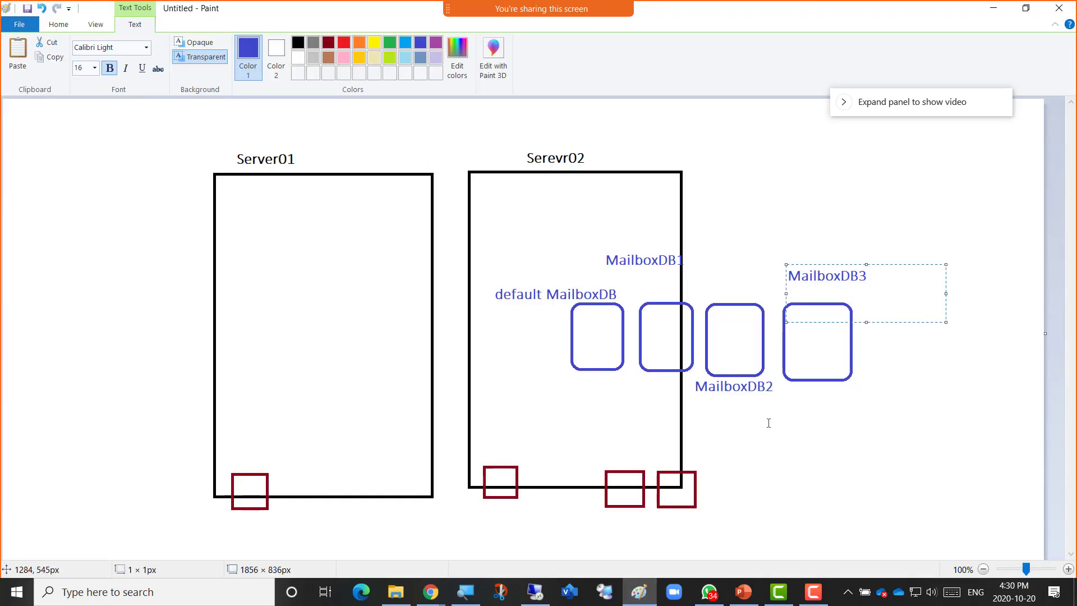
click(890, 402)
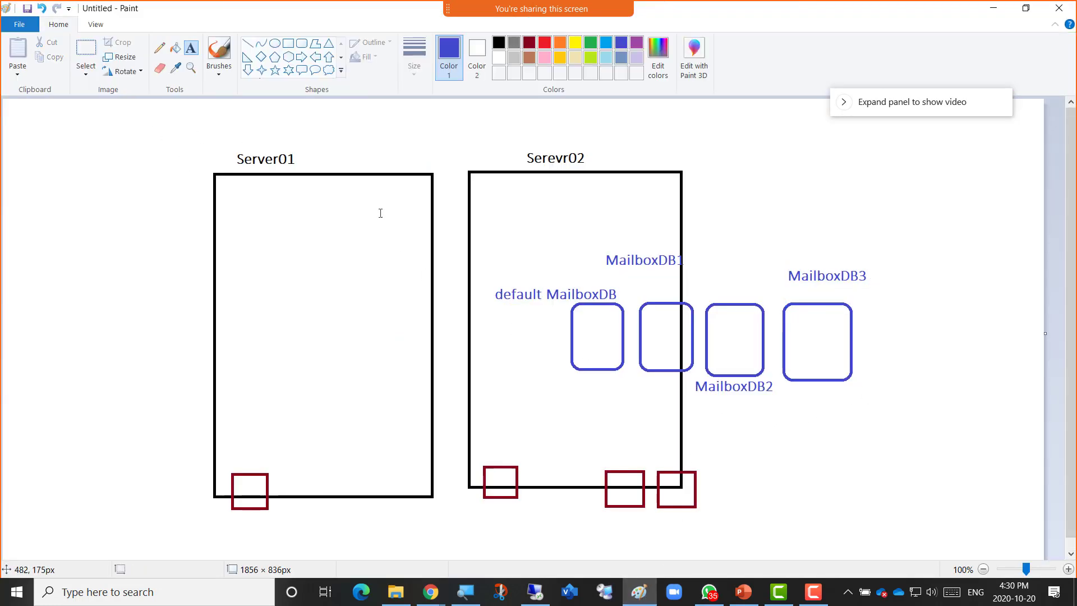
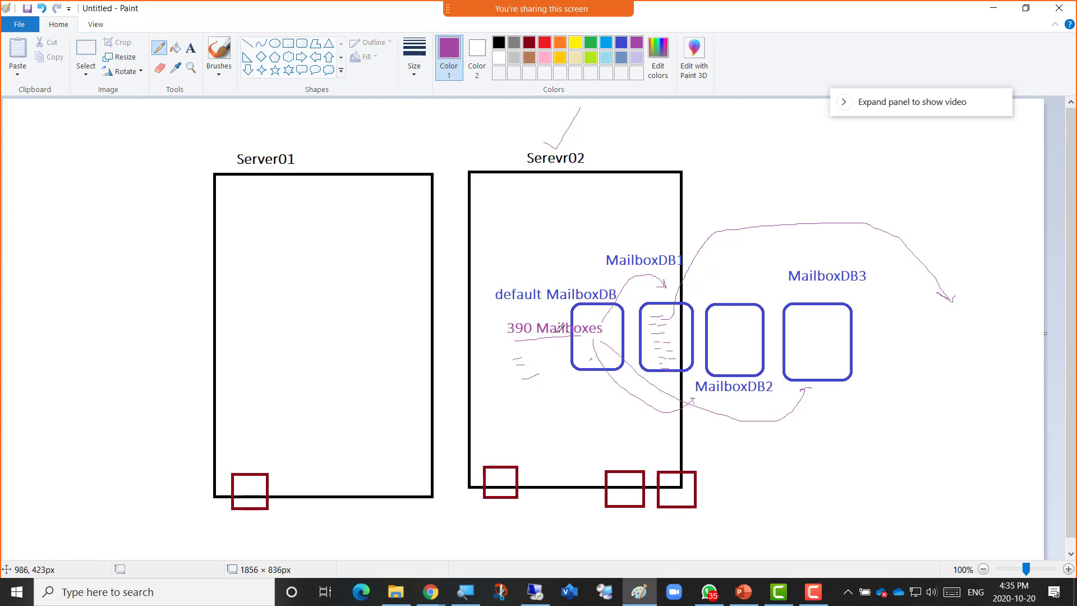
Draw a purple pencil stroke from the 390 Mailboxes note up to the default MailboxDB label.
mouse_move(534, 316)
mouse_down()
mouse_move(554, 315)
mouse_move(565, 281)
mouse_up()
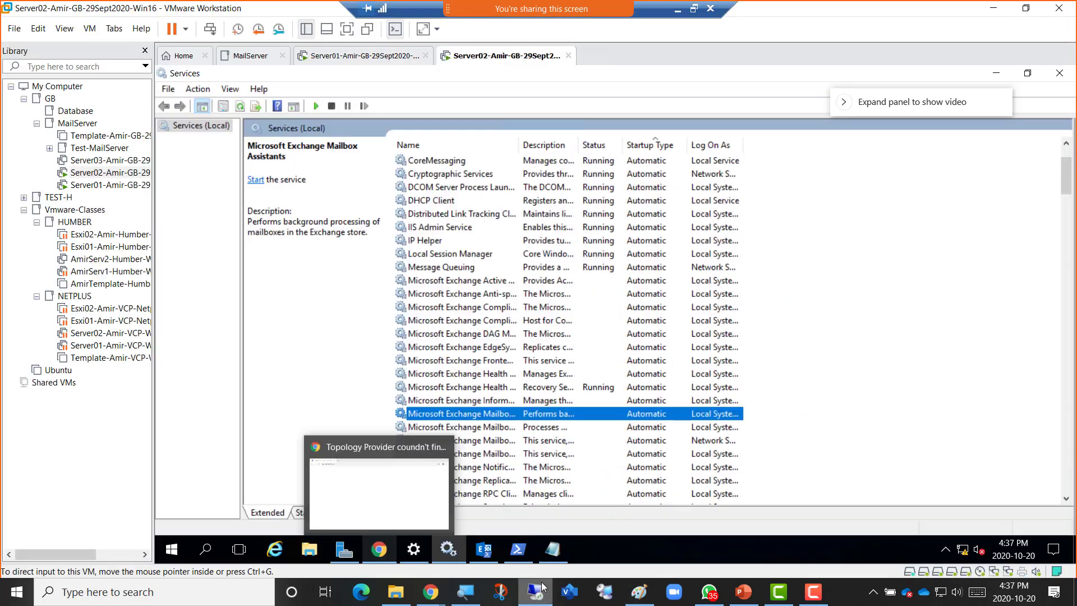
click(535, 591)
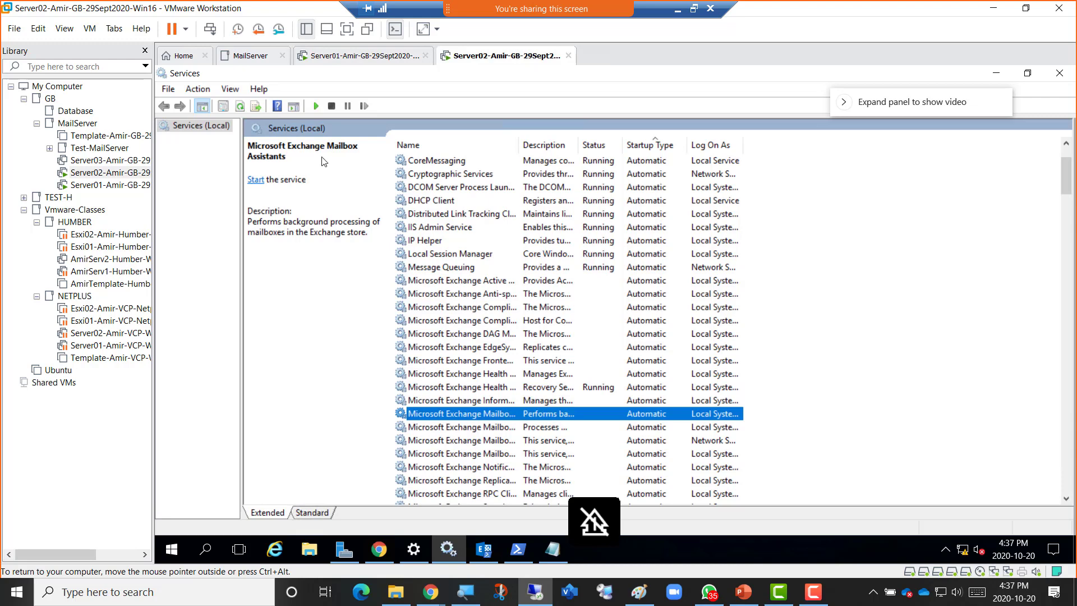
Confirm the Exchange services now show Running, check the PowerShell start output, then minimize PowerShell and Services.
click(197, 130)
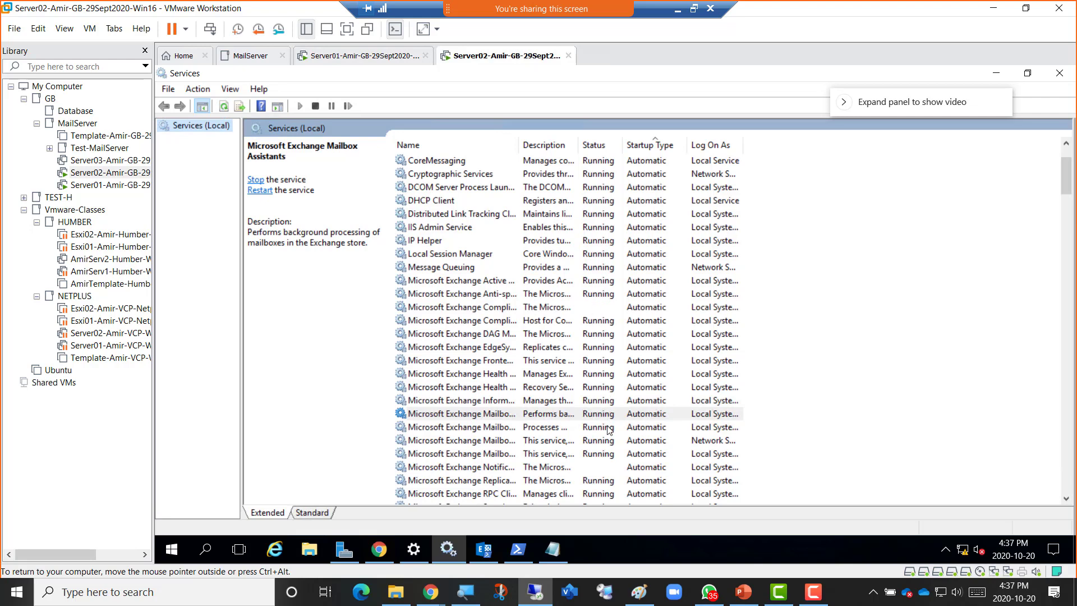
scroll(614, 432, down, 2)
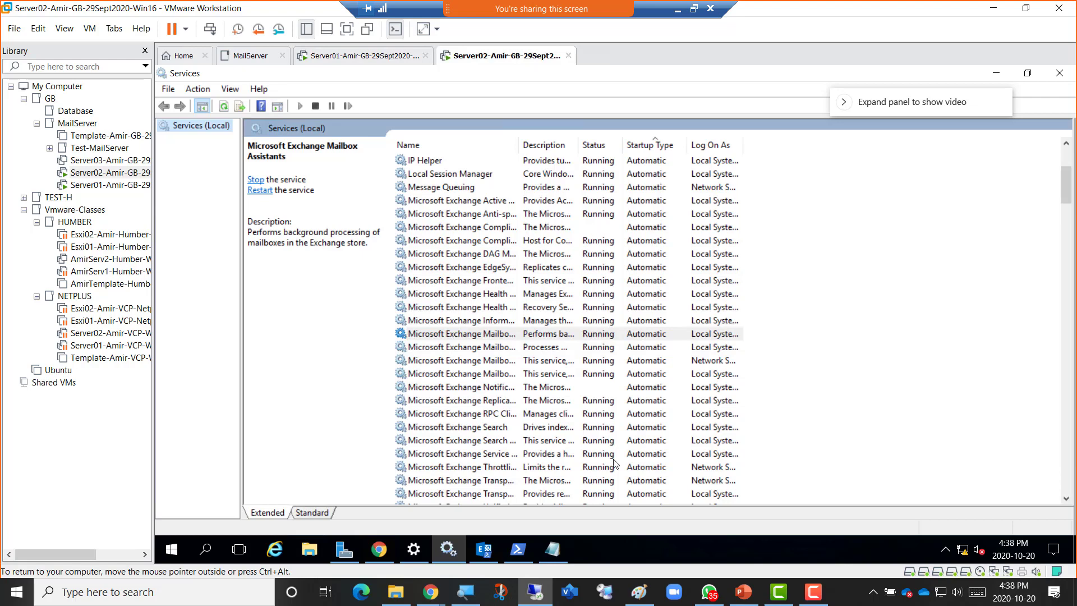
click(518, 552)
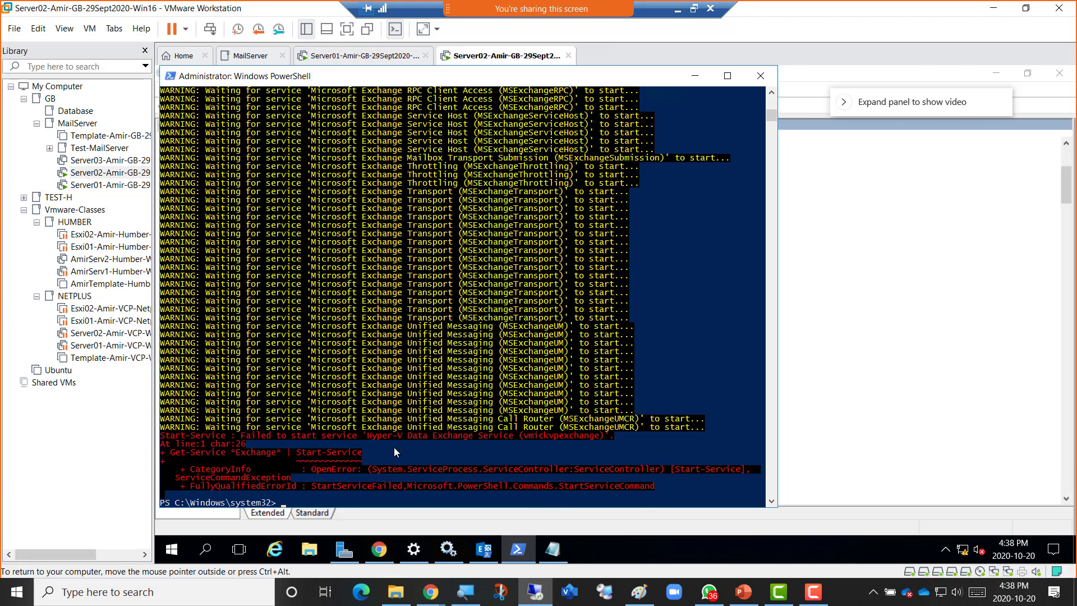
click(695, 77)
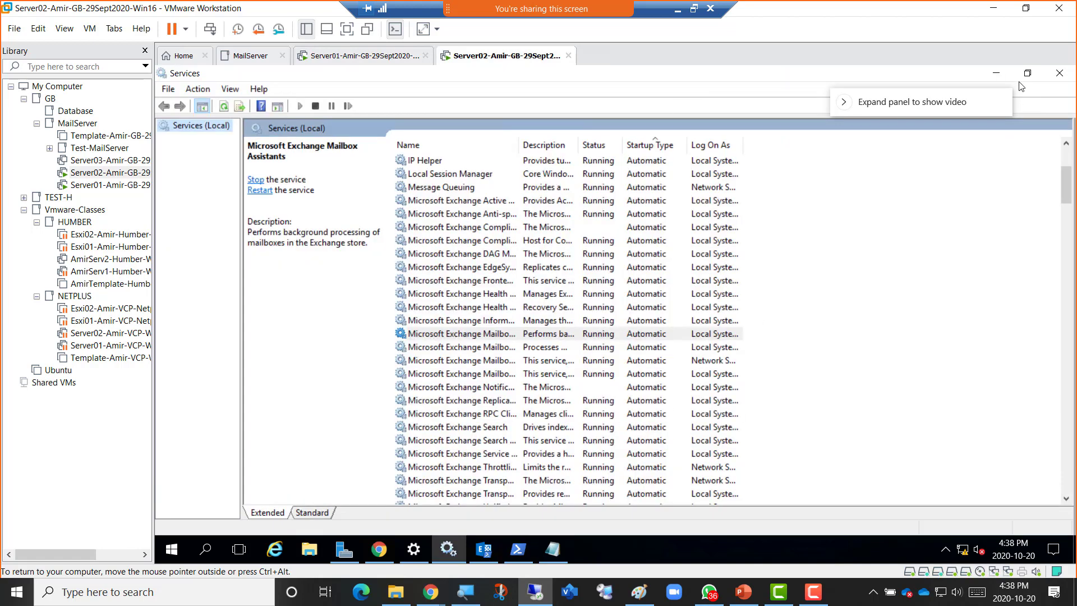
click(1002, 77)
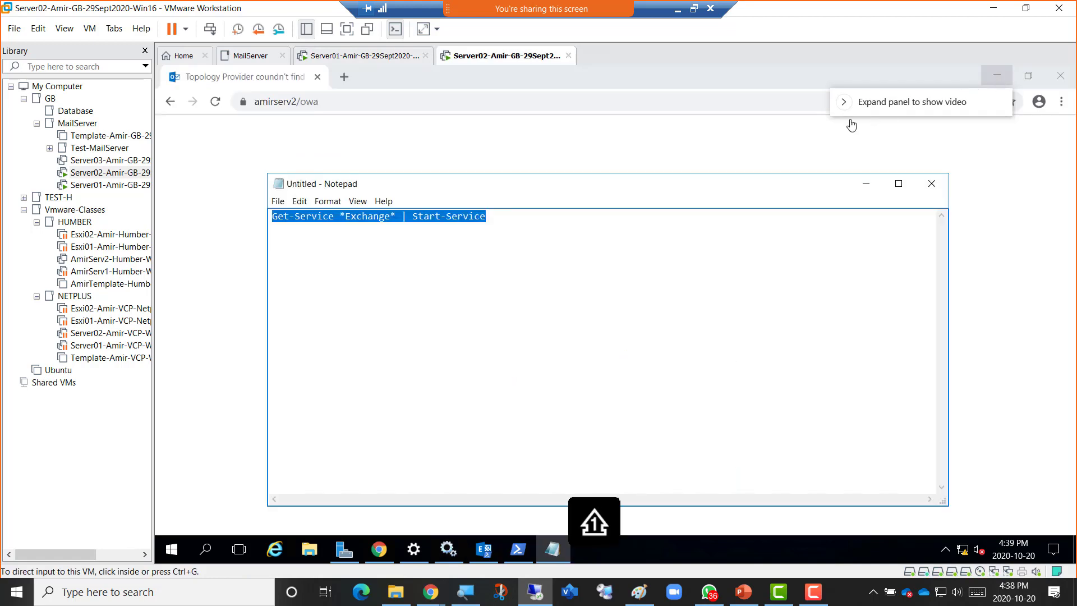
Reload Outlook on the web at amirserv2/owa and sign in with the administrator password.
click(865, 188)
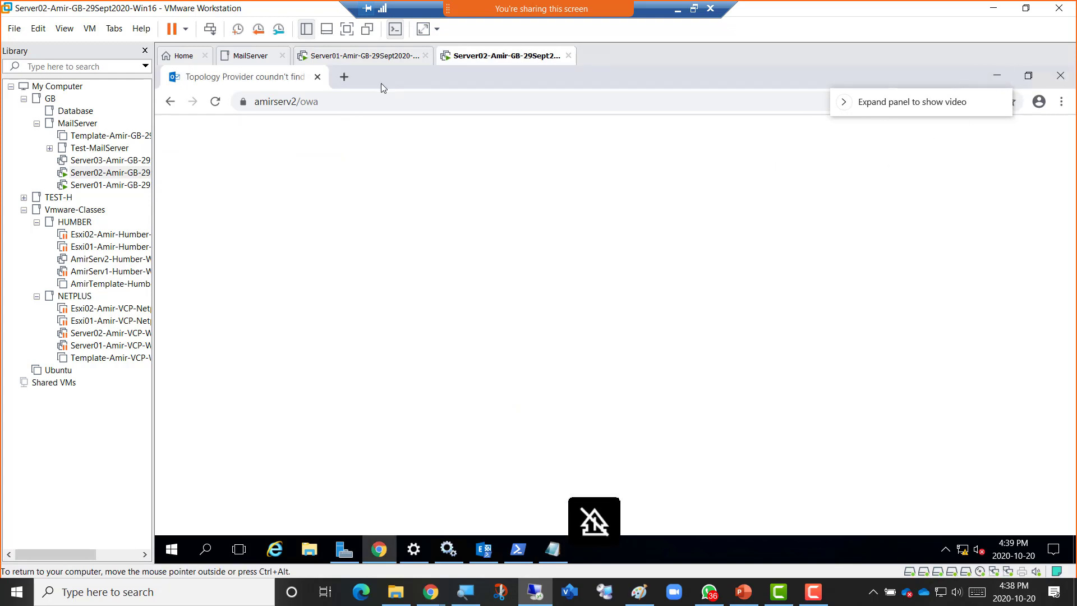
click(217, 104)
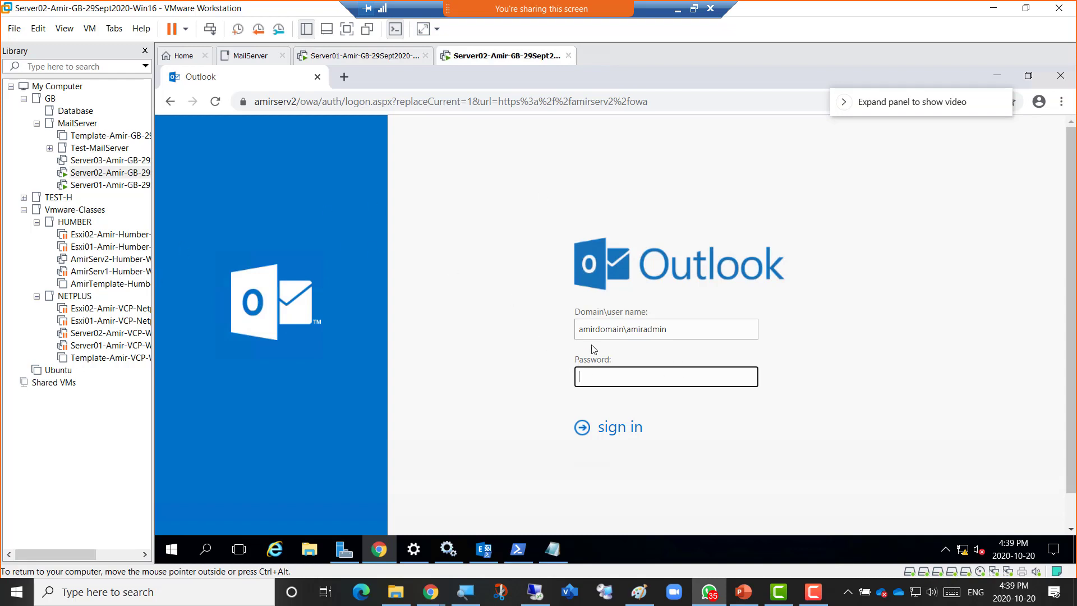
click(612, 378)
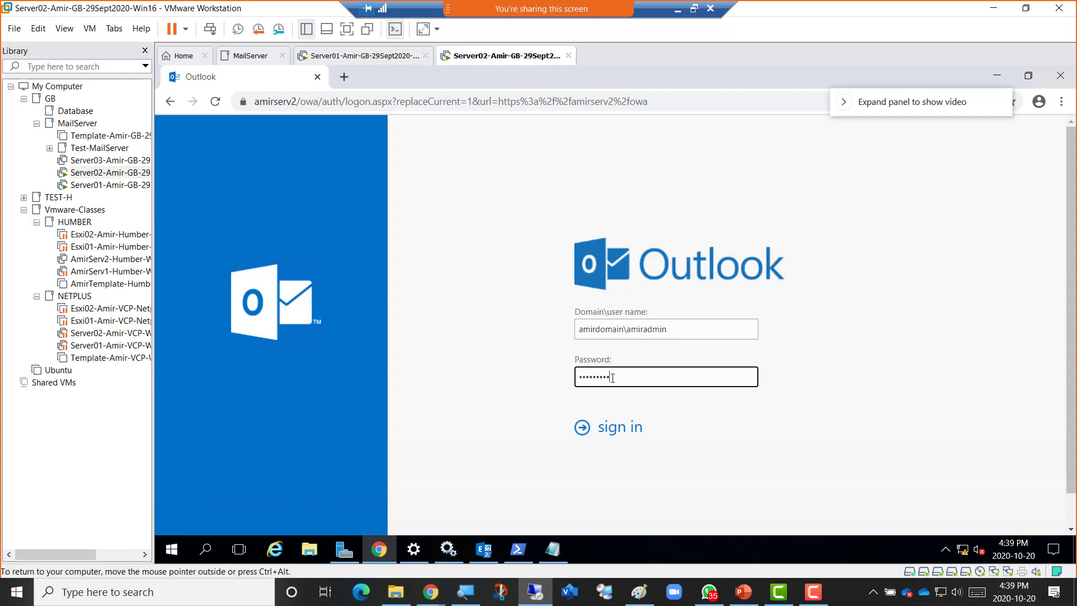
key(Return)
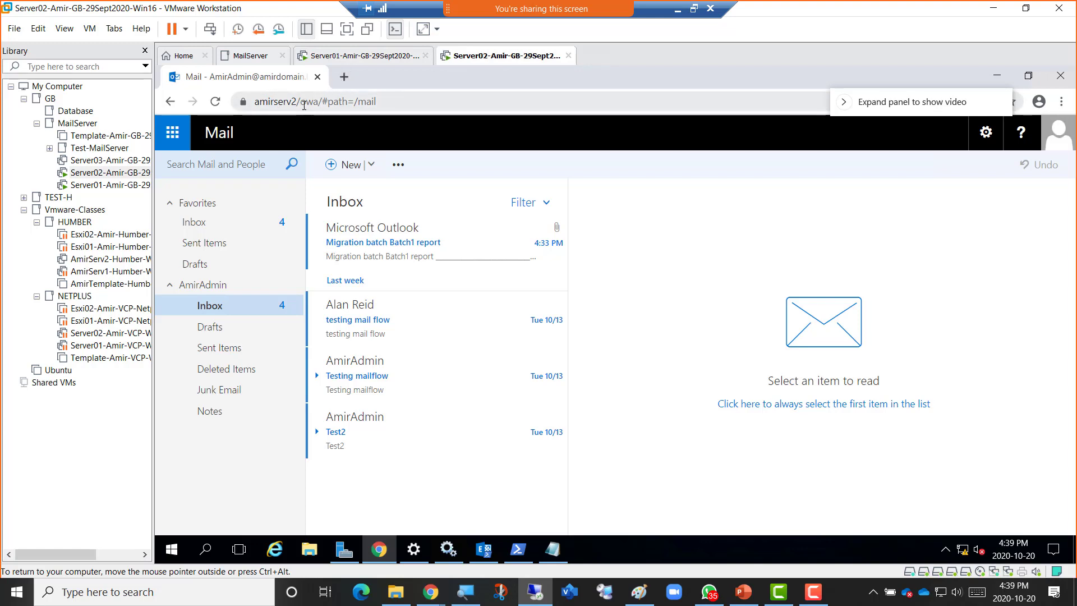
Open a new Chrome tab and load the previously visited ecp address from history.
click(344, 78)
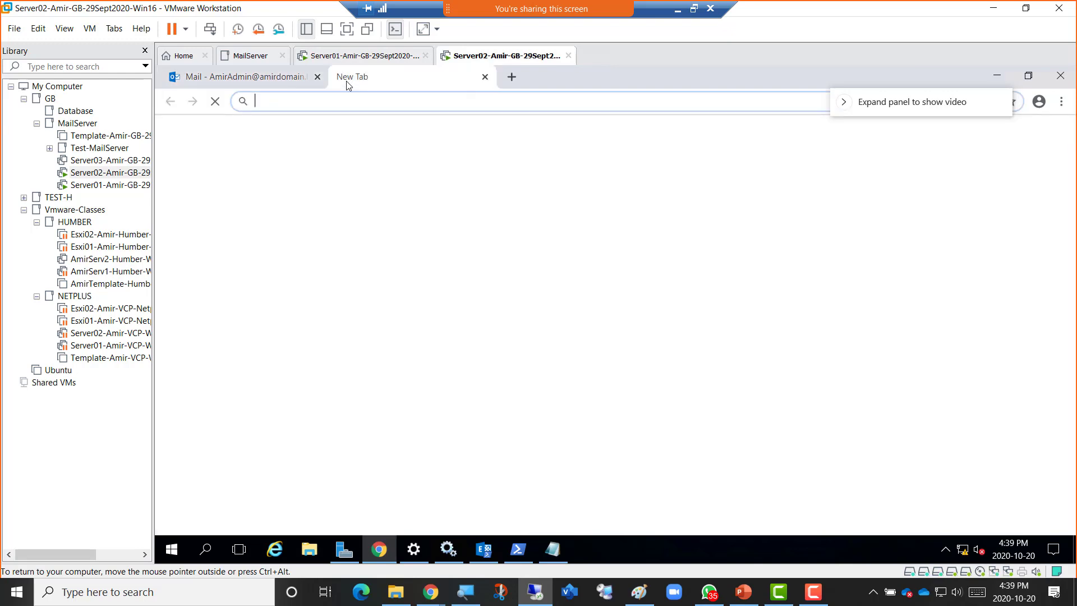
text(ec)
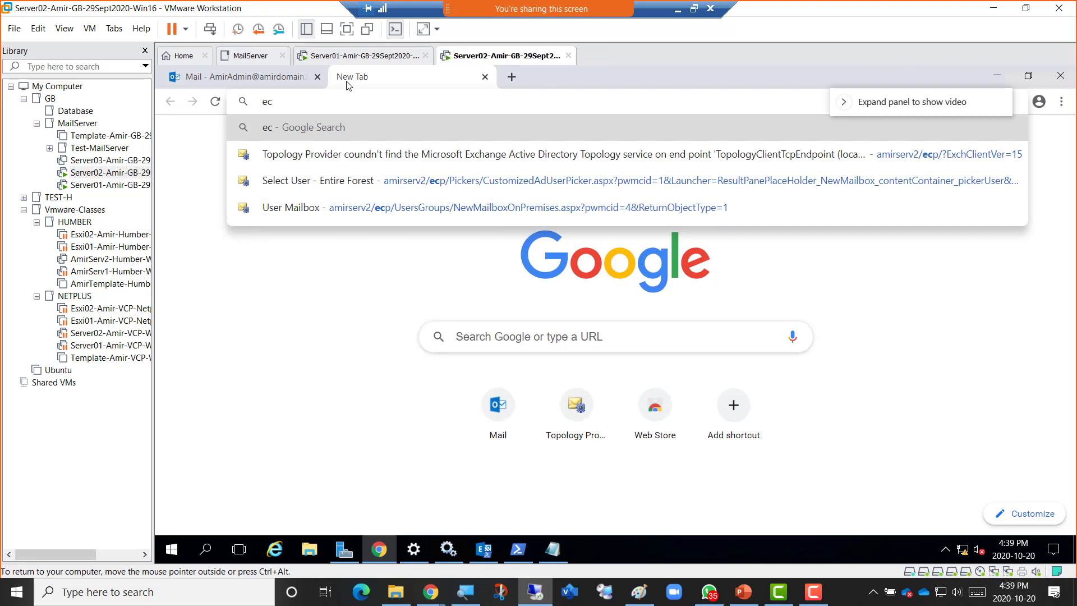
text(p)
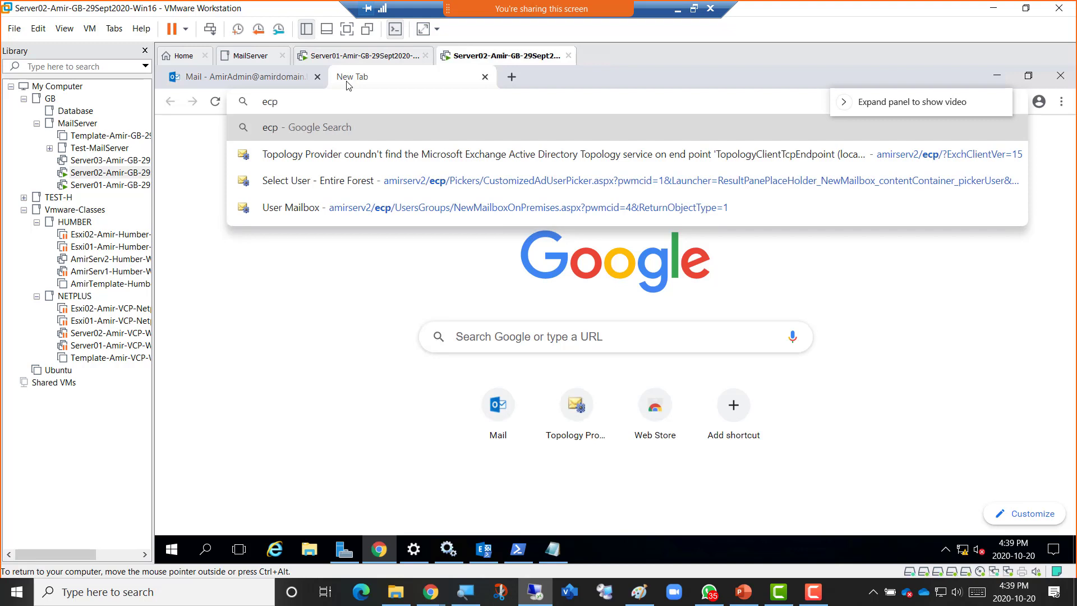
click(426, 180)
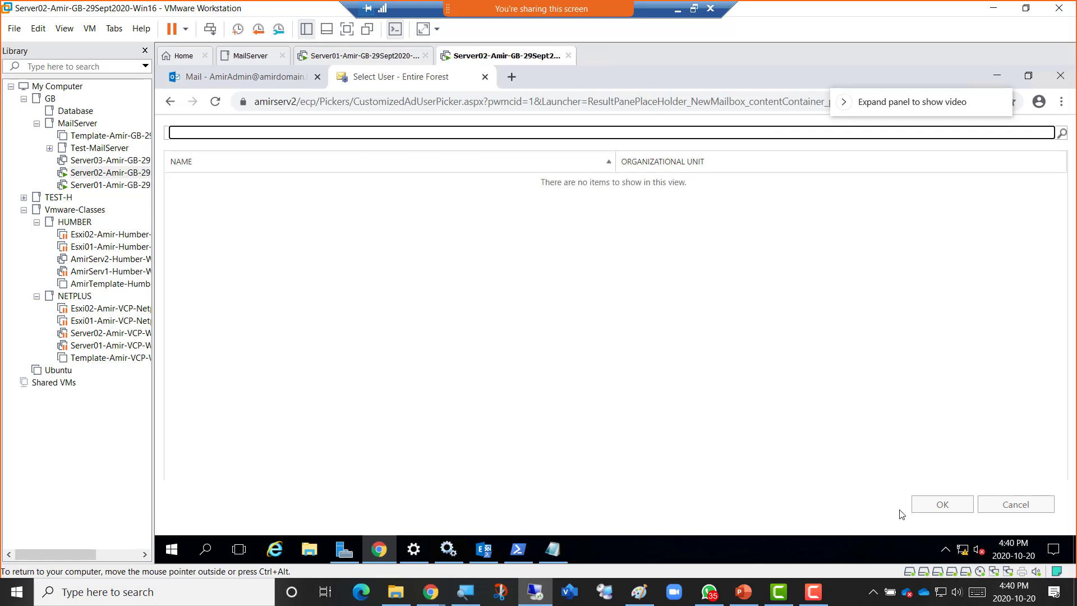
click(1012, 504)
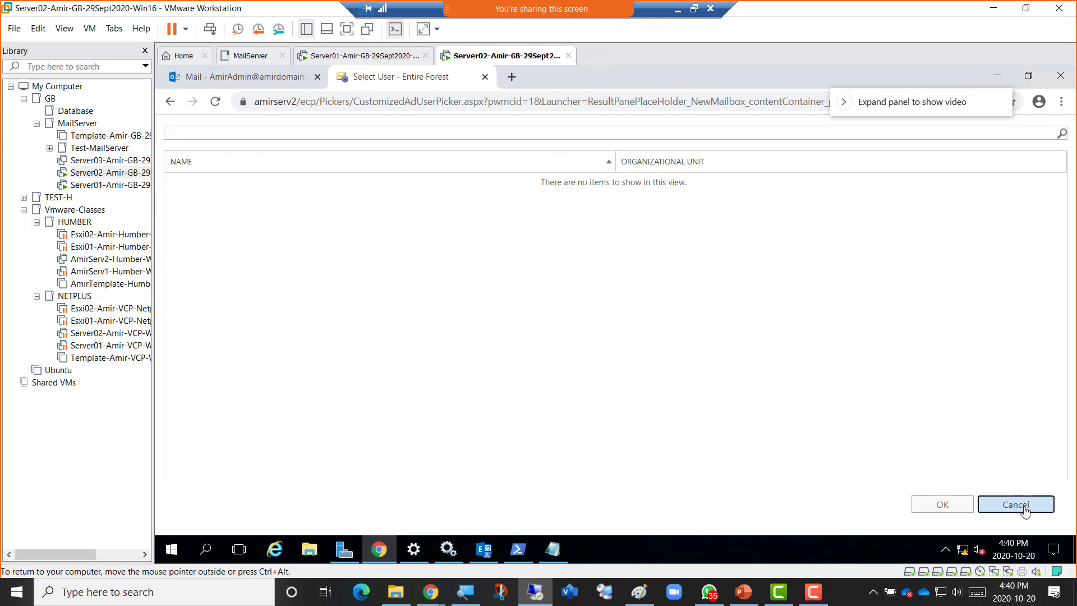
click(331, 104)
click(323, 103)
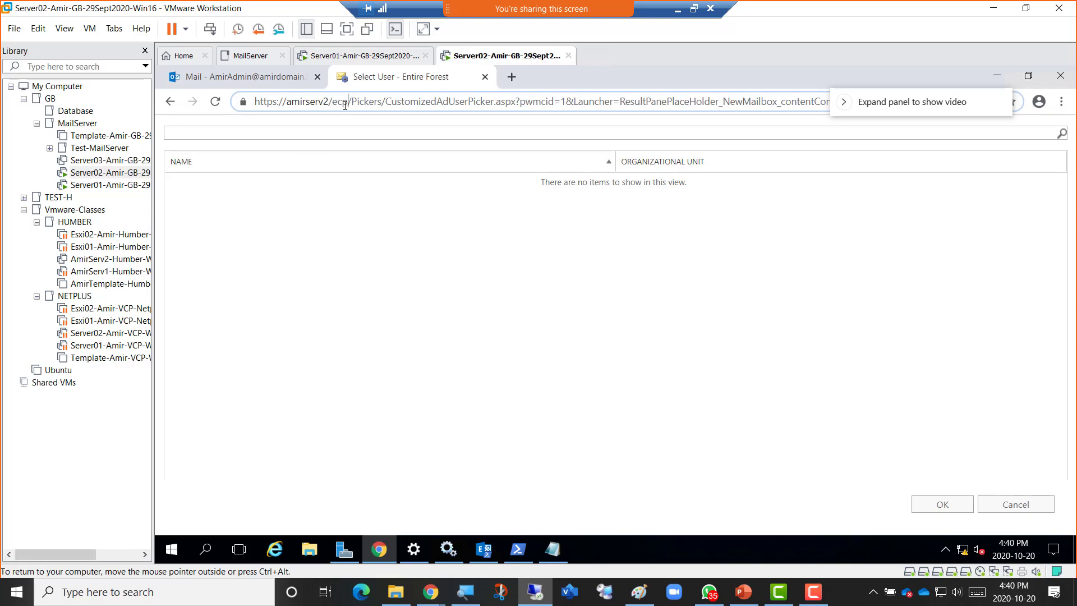
key(shift+End)
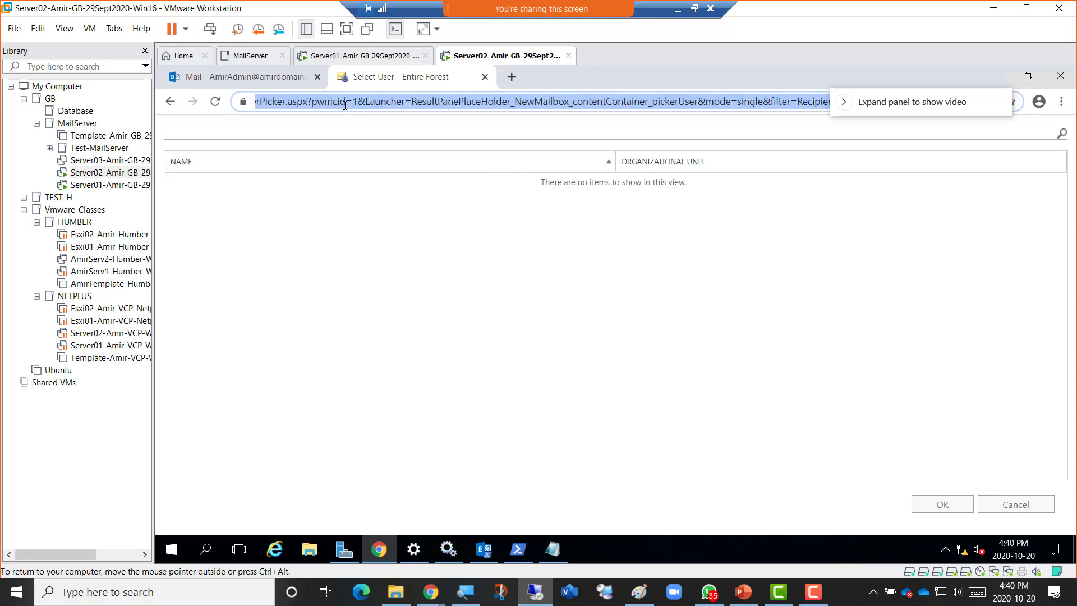
key(Delete)
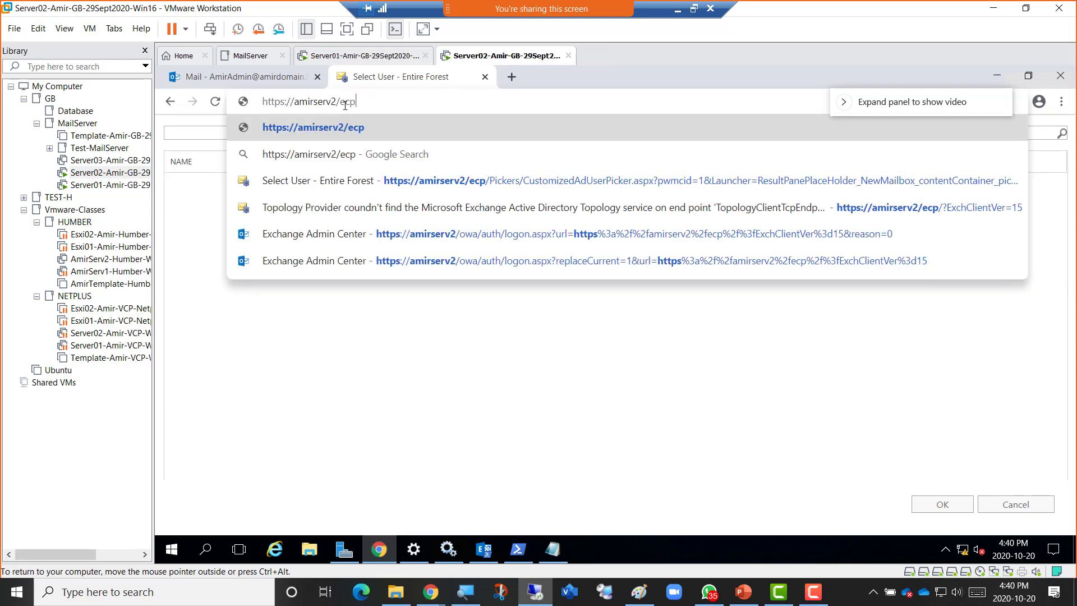
key(Return)
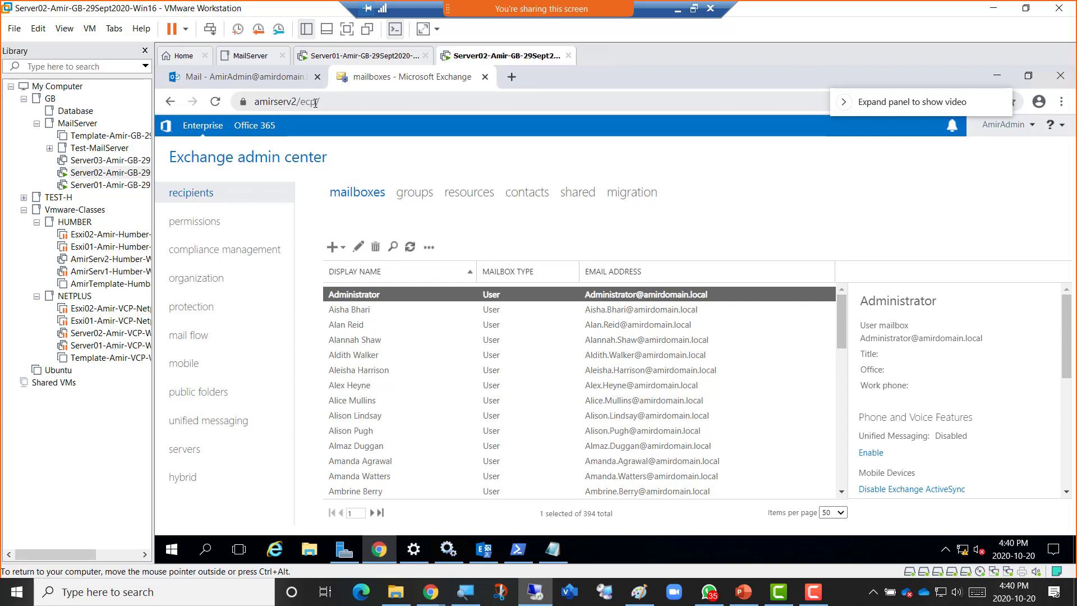
Point out the ecp address and admin center heading, then list servers showing AMIRSERV2, Version 15.1.
double_click(315, 103)
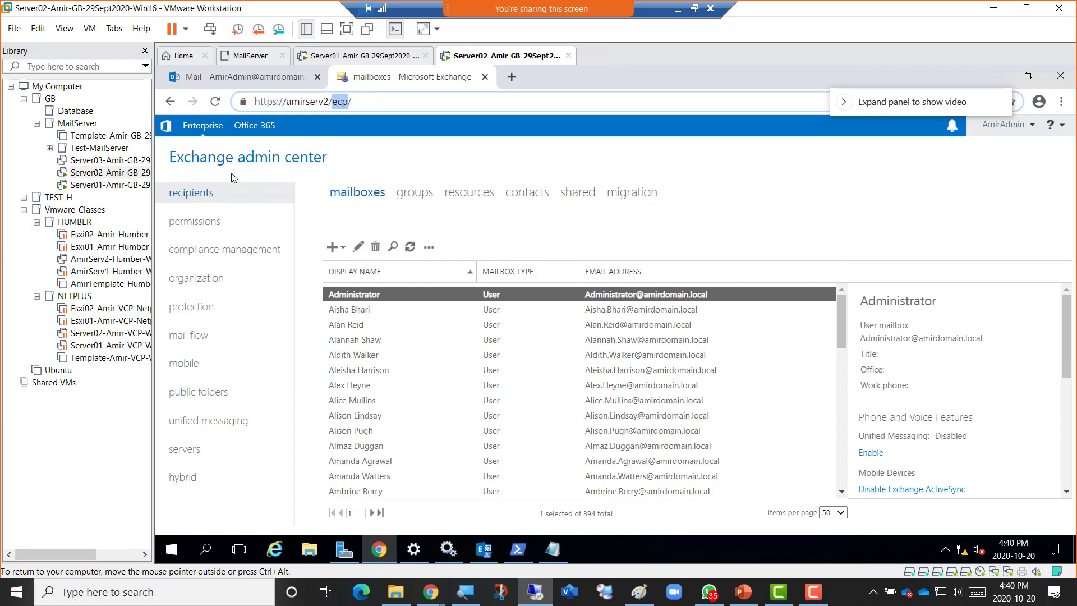
drag(173, 157, 323, 161)
click(321, 161)
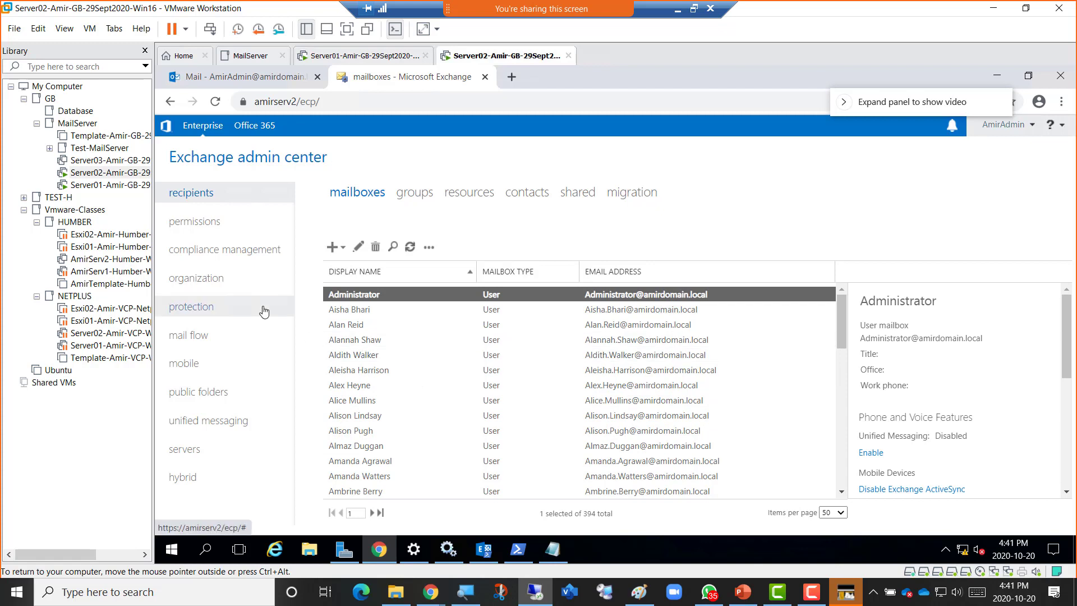
click(185, 450)
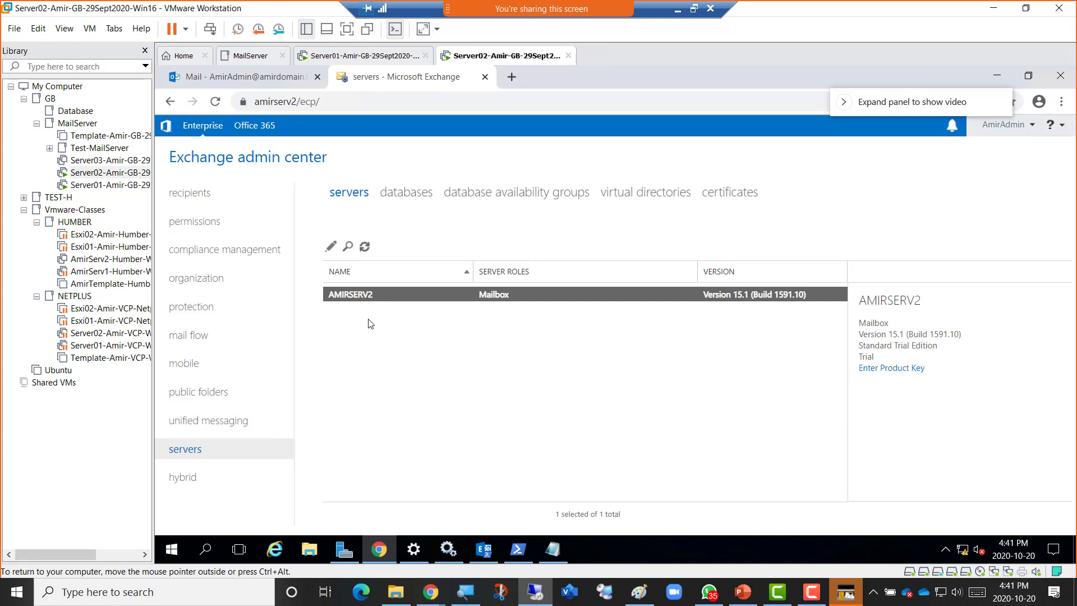
Show the four mailbox databases, then bring forward the Exchange Management Shell with its WinRM errors.
click(397, 195)
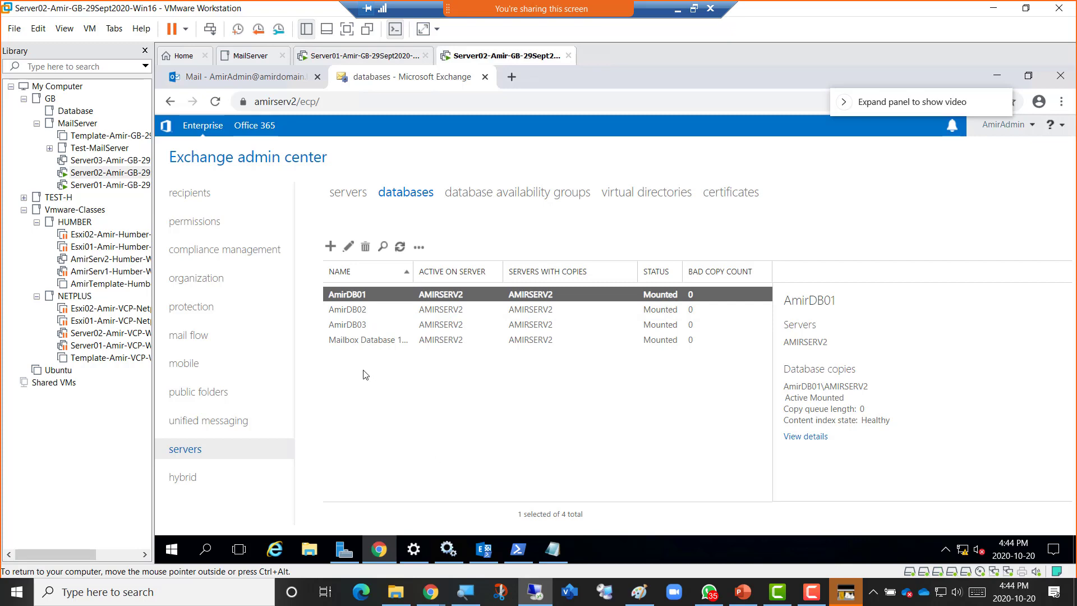
click(480, 551)
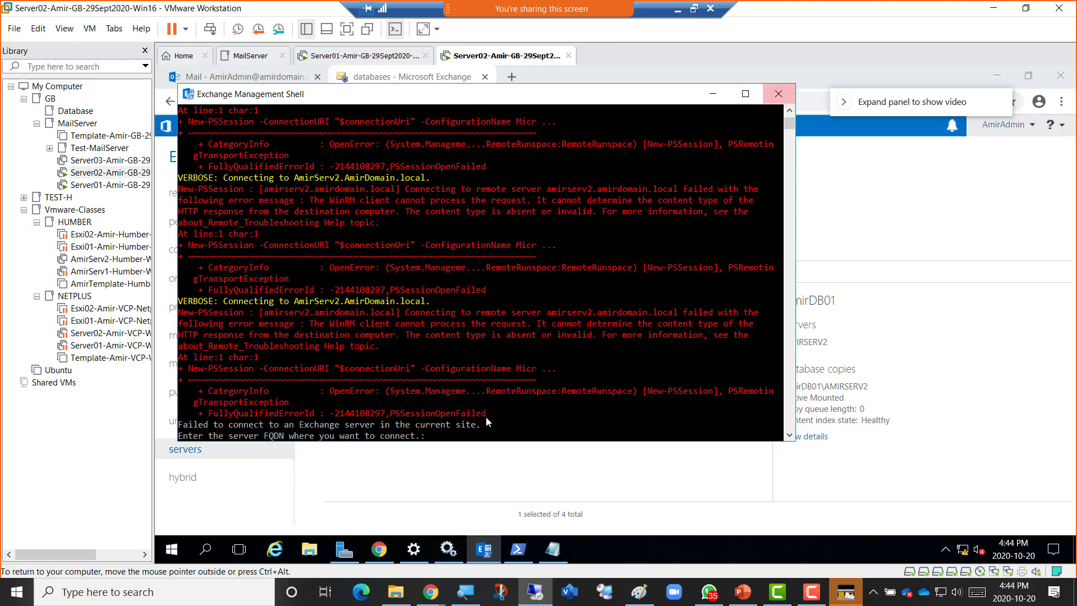
Copy the full computer name AmirServ2.AmirDomain.local from Server Manager's system properties.
click(343, 549)
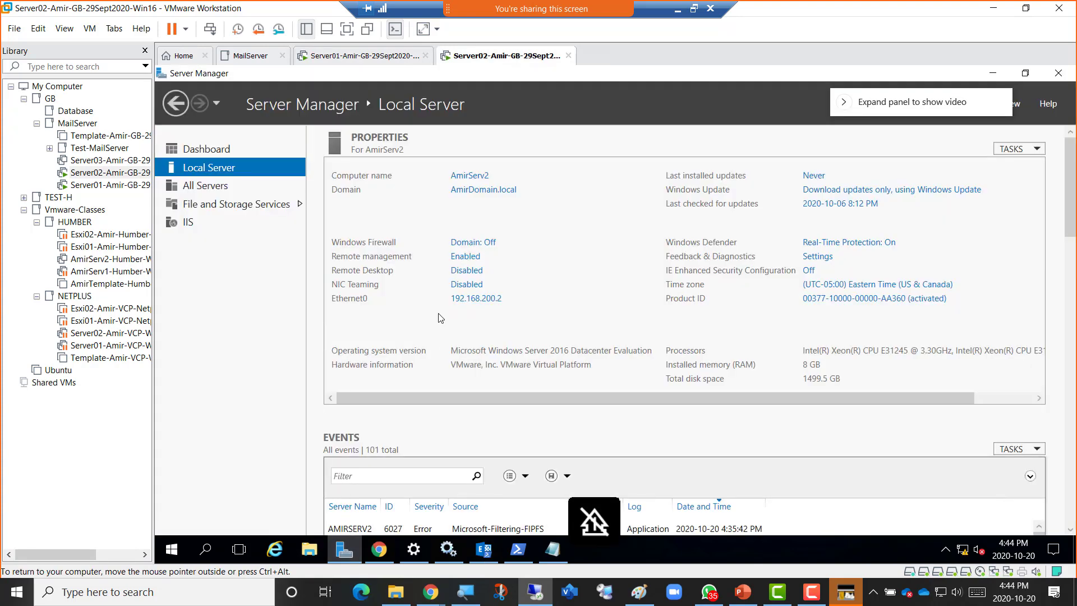
click(474, 175)
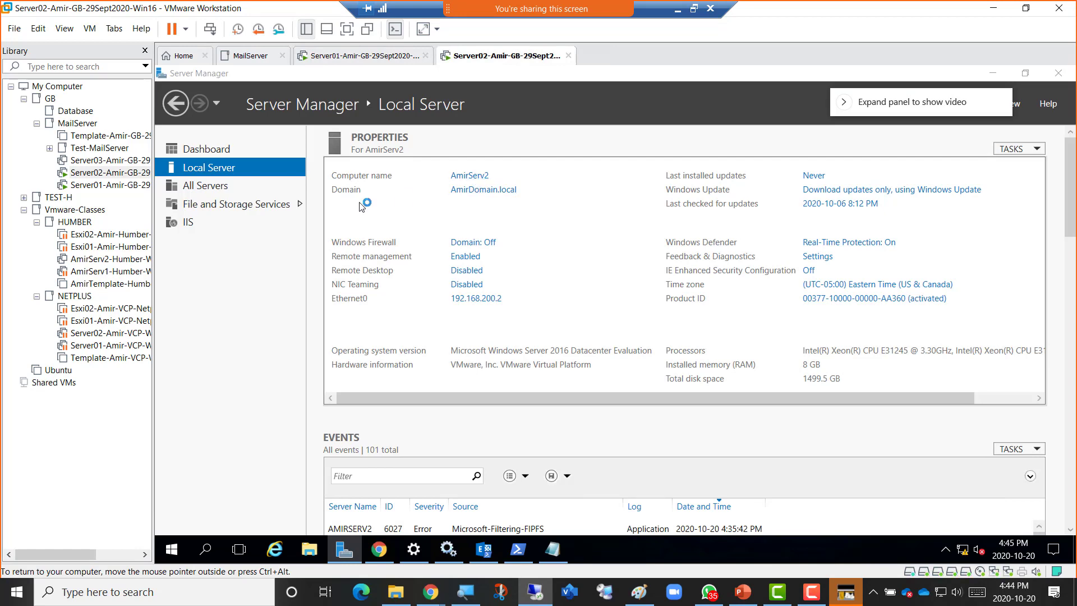
click(340, 223)
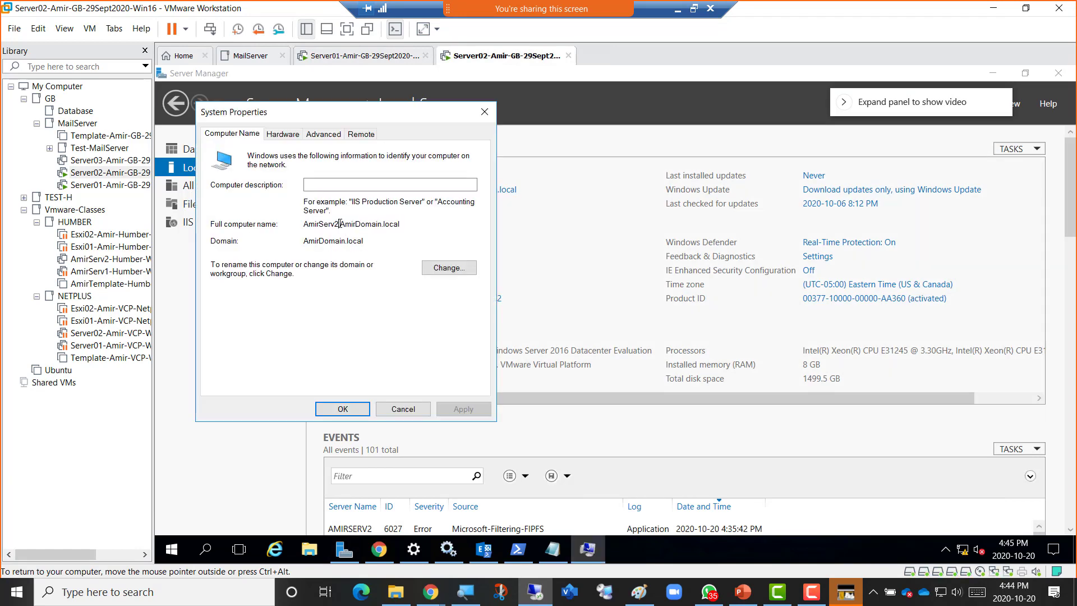
double_click(340, 224)
key(super+c)
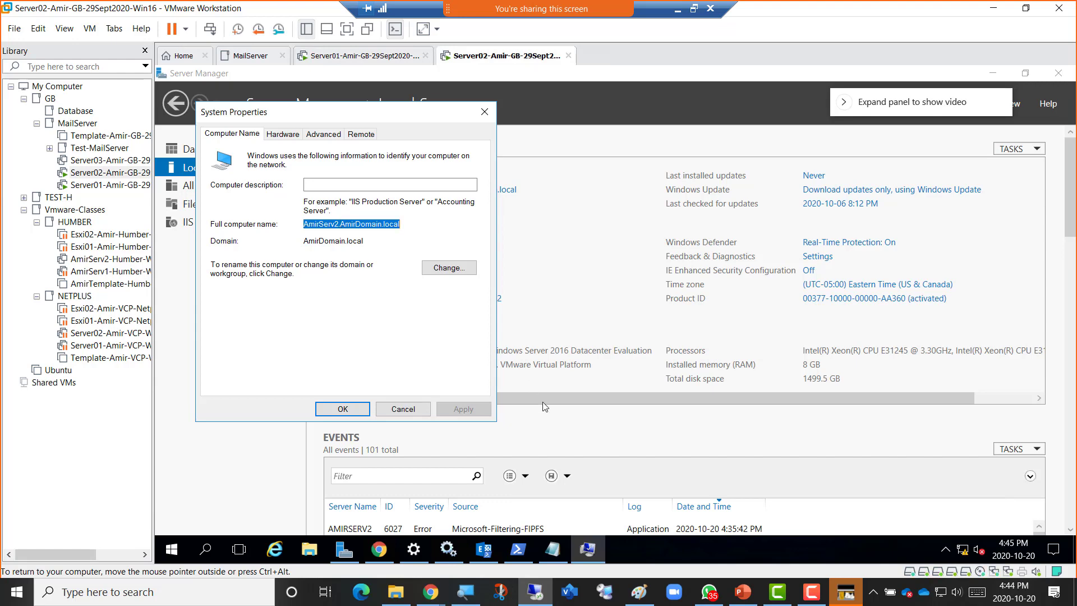
click(481, 555)
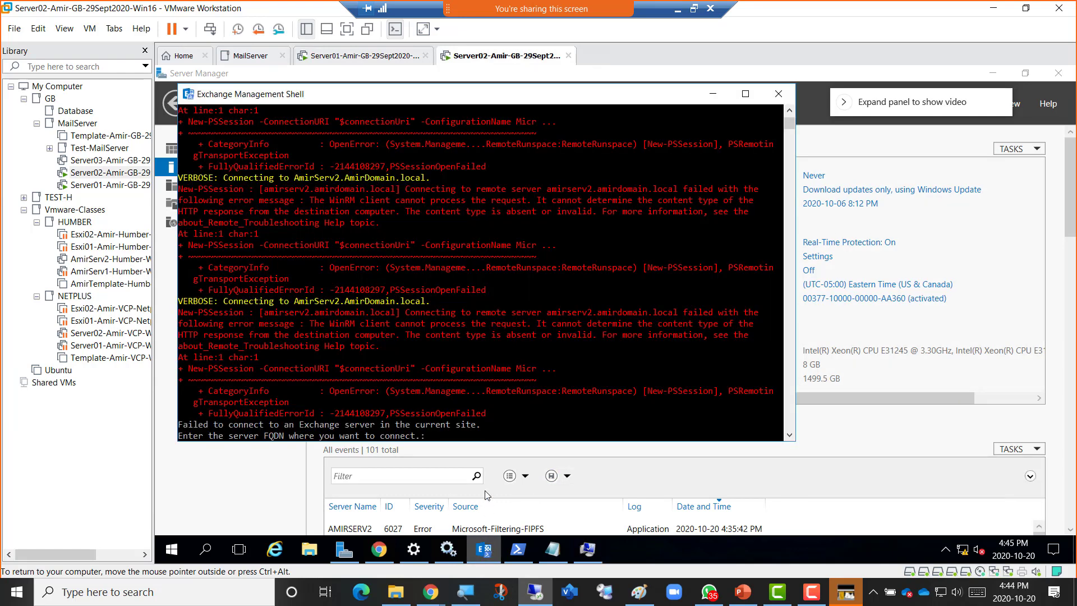
Paste AmirServ2.AmirDomain.local at the FQDN prompt to connect the shell to the server.
right_click(489, 439)
key(Return)
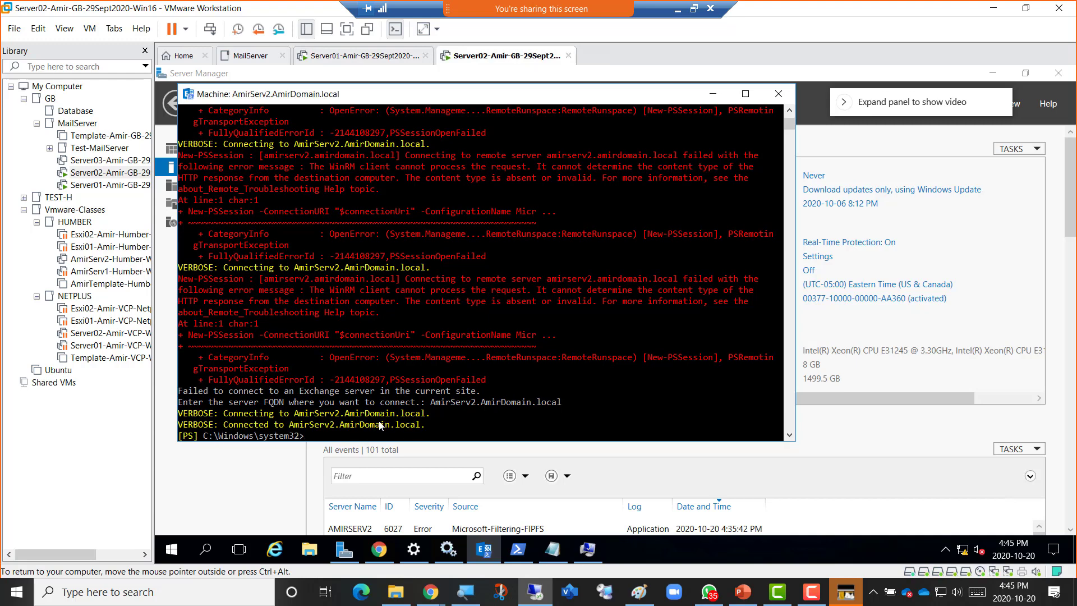
click(385, 436)
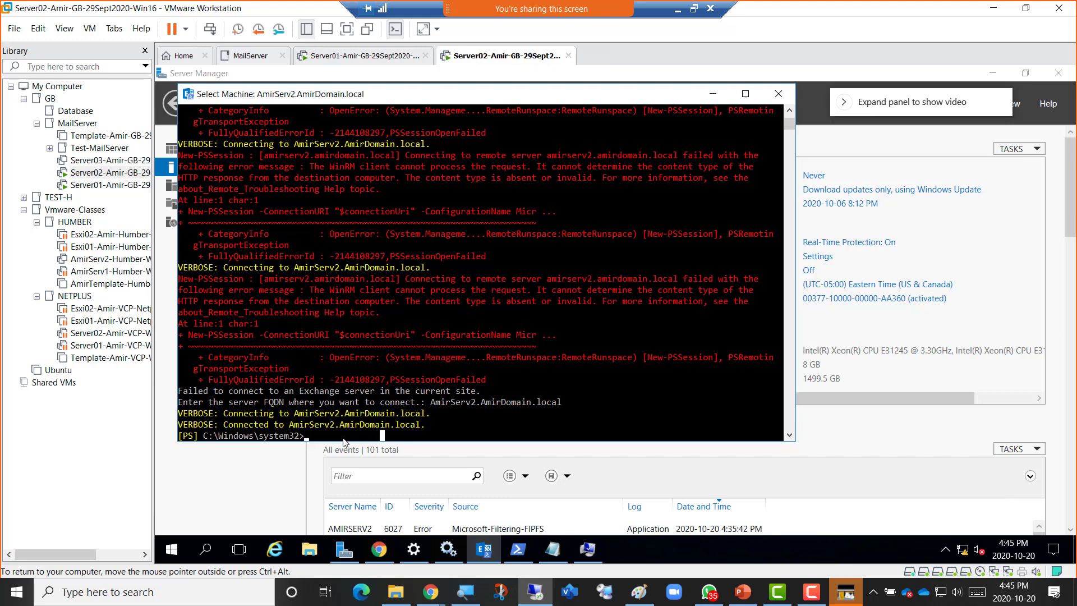
key(Escape)
Run Get-MailboxDatabase to list the four databases, then recall it and append 'AmirDB01 | get-mailbox'.
text(get)
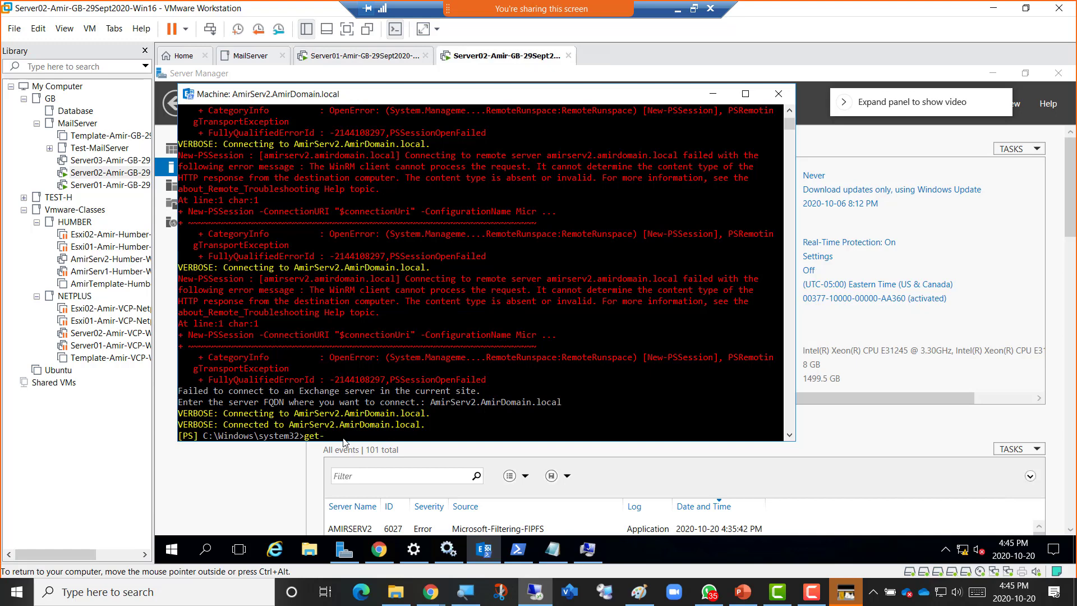
text(-mailboxd)
key(Tab)
key(Return)
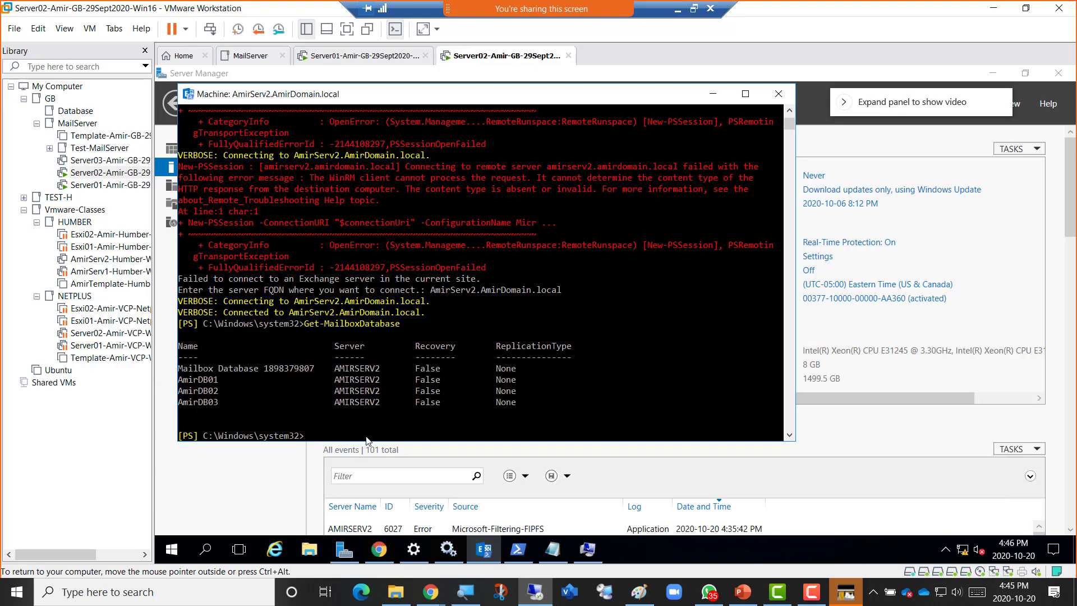
key(Up)
text(AmirDB01 | get-mail)
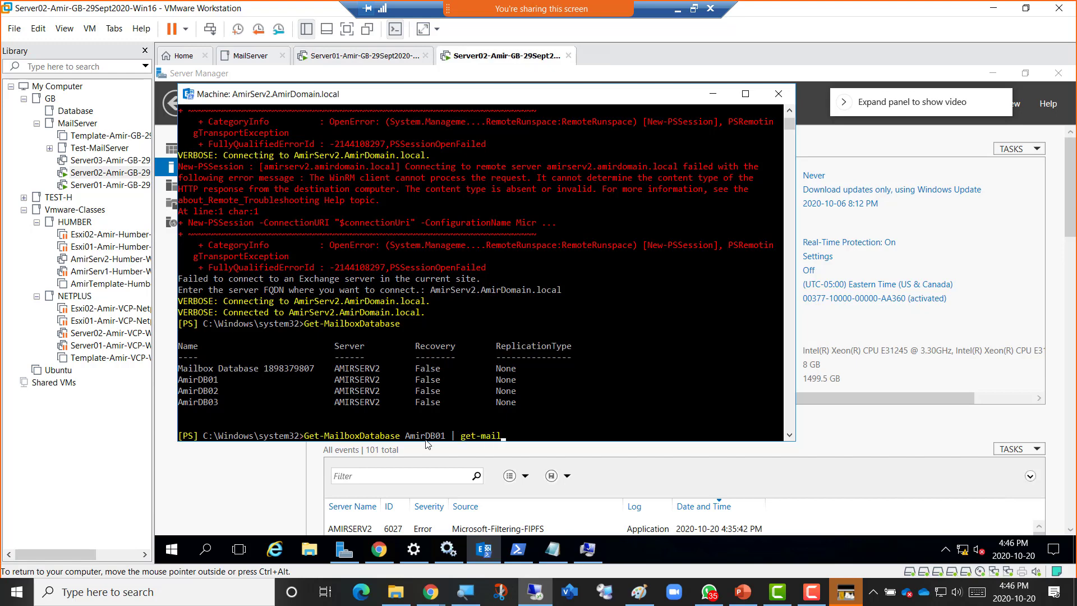
text(box)
Run Get-MailboxDatabase AmirDB01 | get-mailbox, showing its single mailbox with Unlimited send quota.
key(Return)
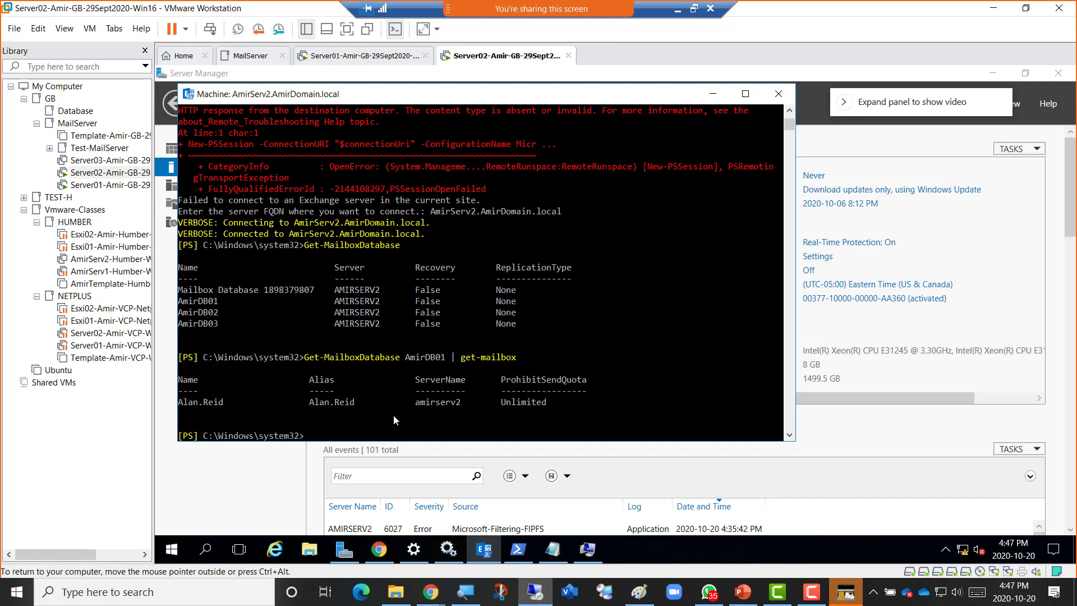
key(Up)
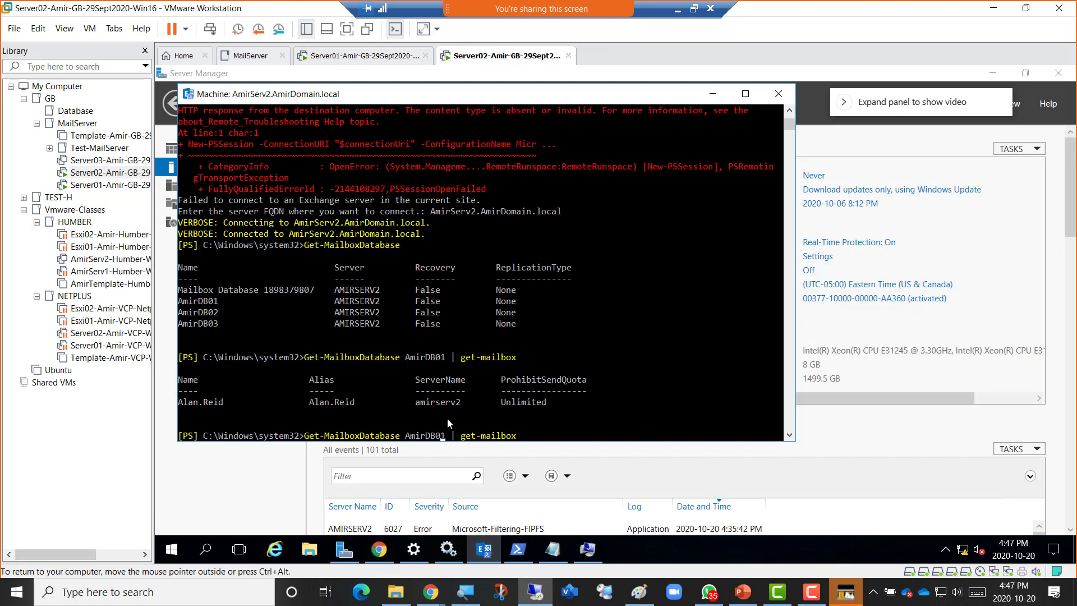
Rerun the get-mailbox query for AmirDB02 and then AmirDB03; both return no mailboxes.
key(Delete)
text(2)
key(Return)
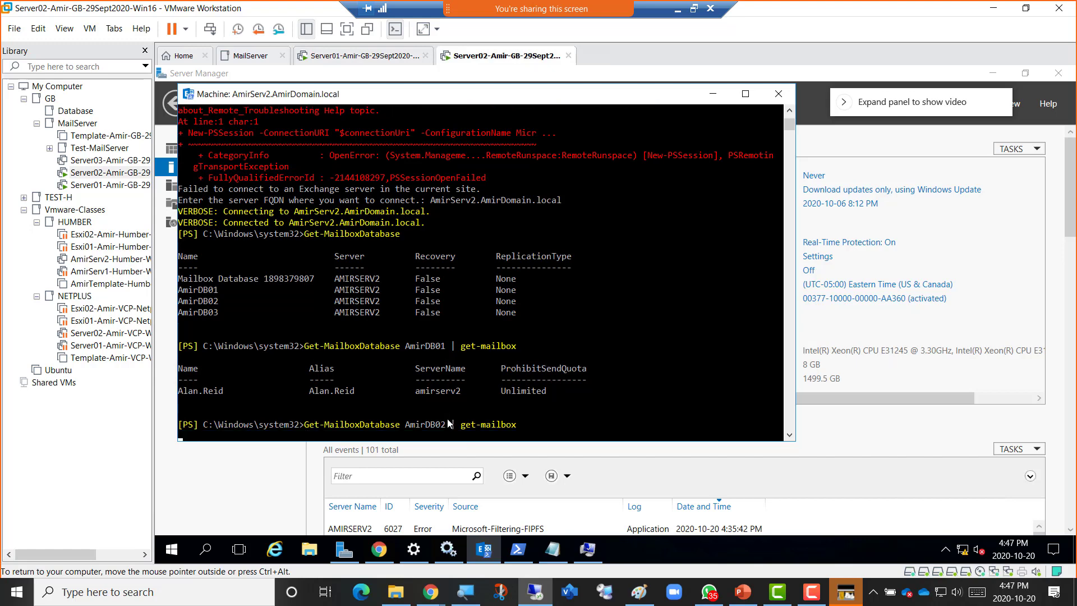
key(Up)
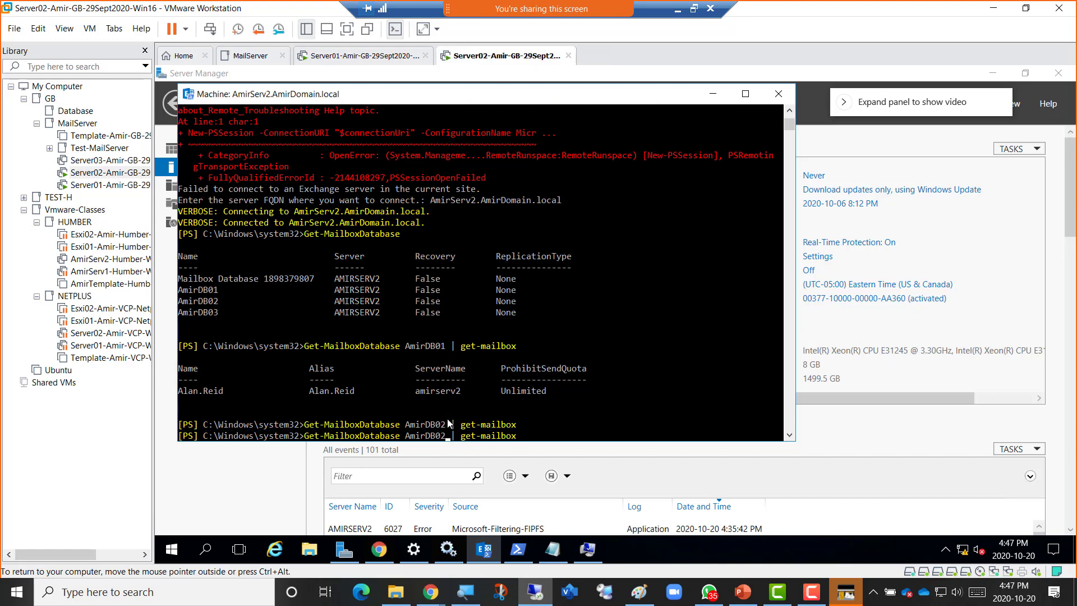
key(Left)
key(Left)
key(Left)
key(Left)
key(Left)
key(Left)
key(Left)
key(Left)
key(Left)
key(Left)
key(Left)
key(Left)
key(Left)
key(Left)
key(Left)
key(Delete)
text(3)
key(Return)
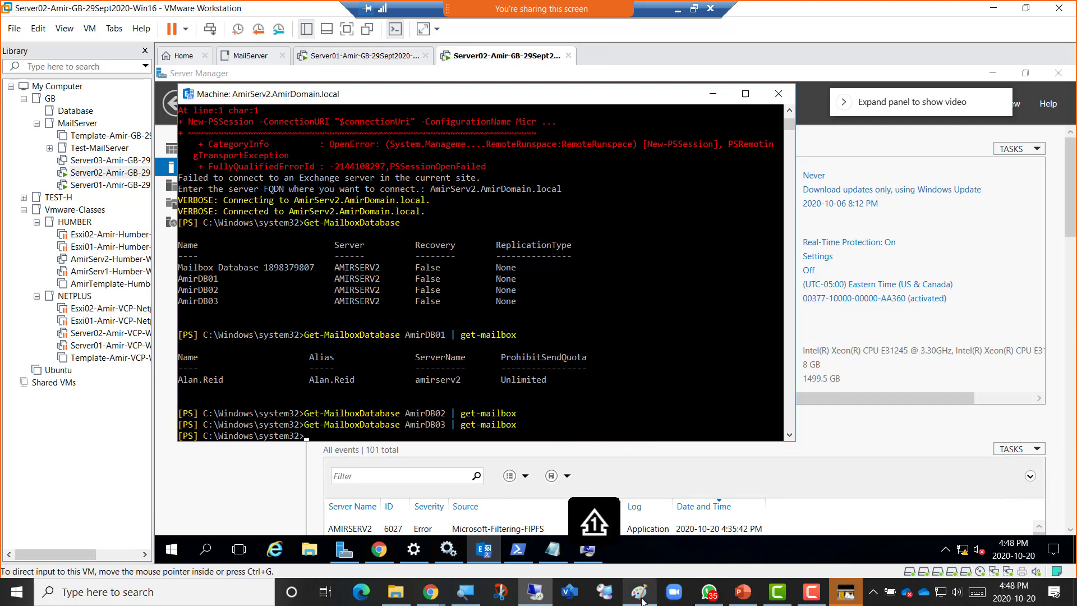
Review PowerPoint slide 4's three-database plan, then bring up the Week 7 OneNote page in Chrome.
mouse_move(642, 601)
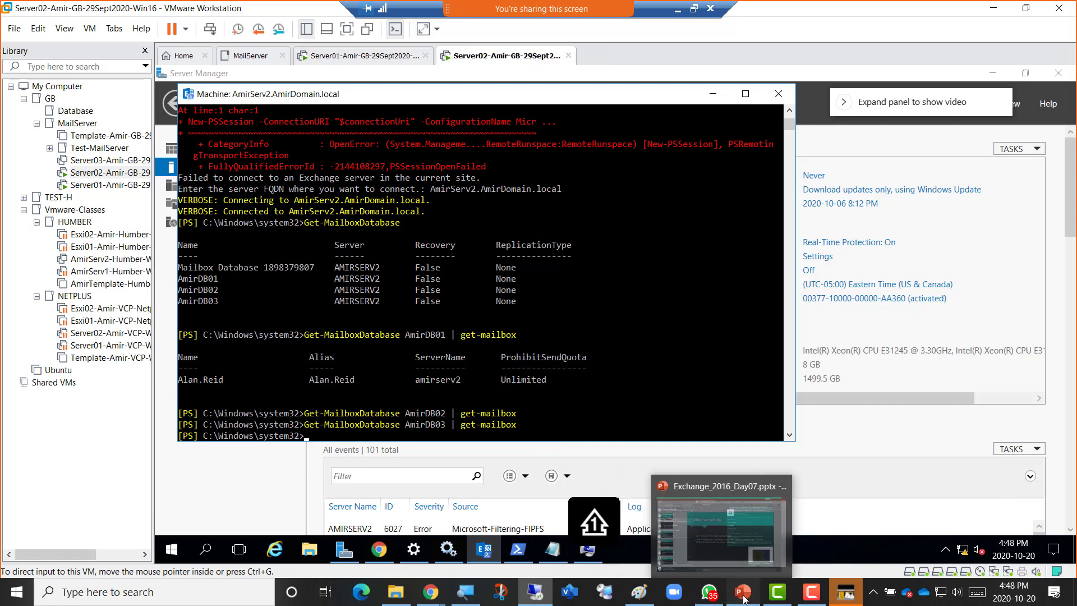
click(742, 592)
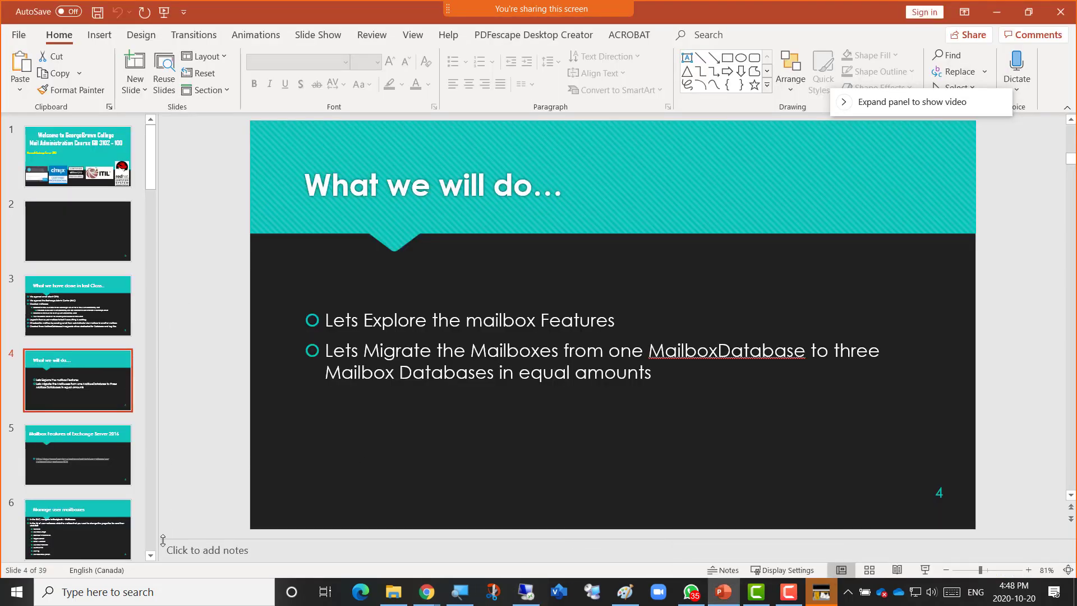
scroll(127, 543, down, 15)
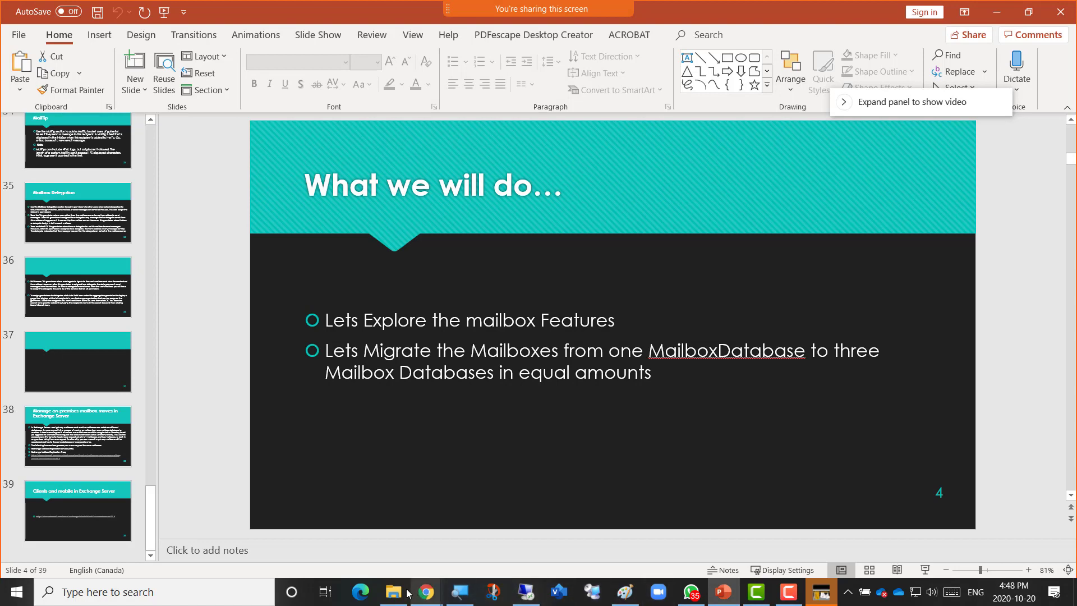
mouse_move(432, 596)
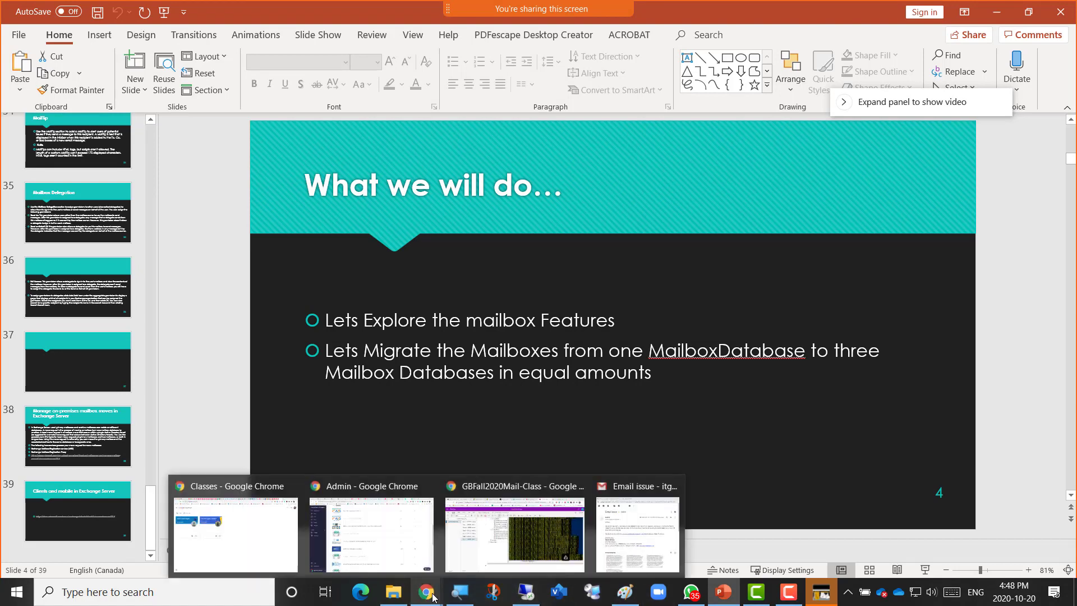
click(499, 548)
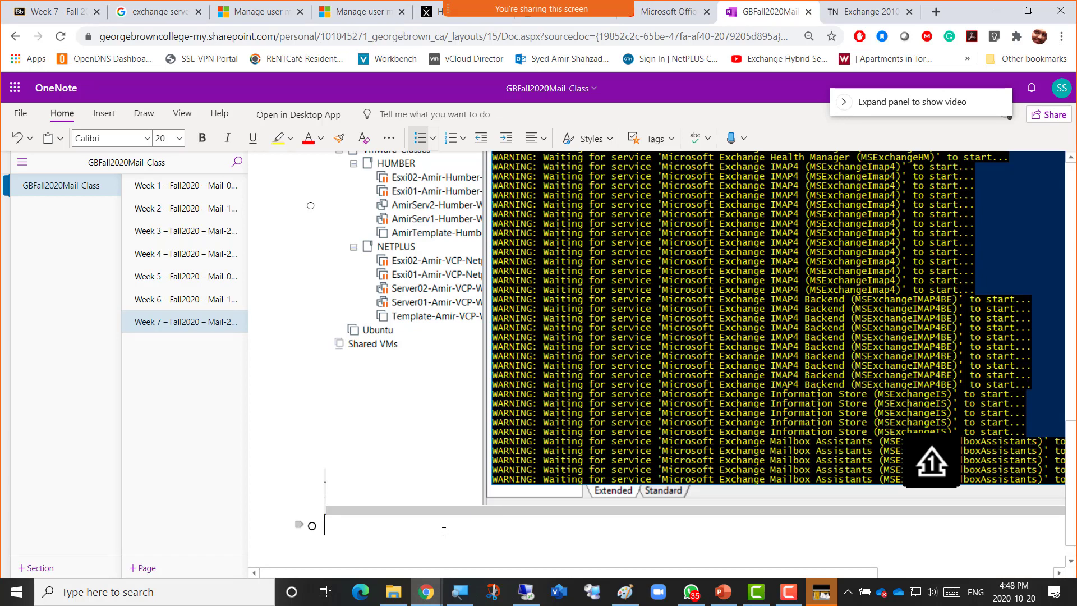
Add a Mailbox Migration Strategy heading with bullets on equal migration and A–F to AmirDB01.
text(----Mailbox)
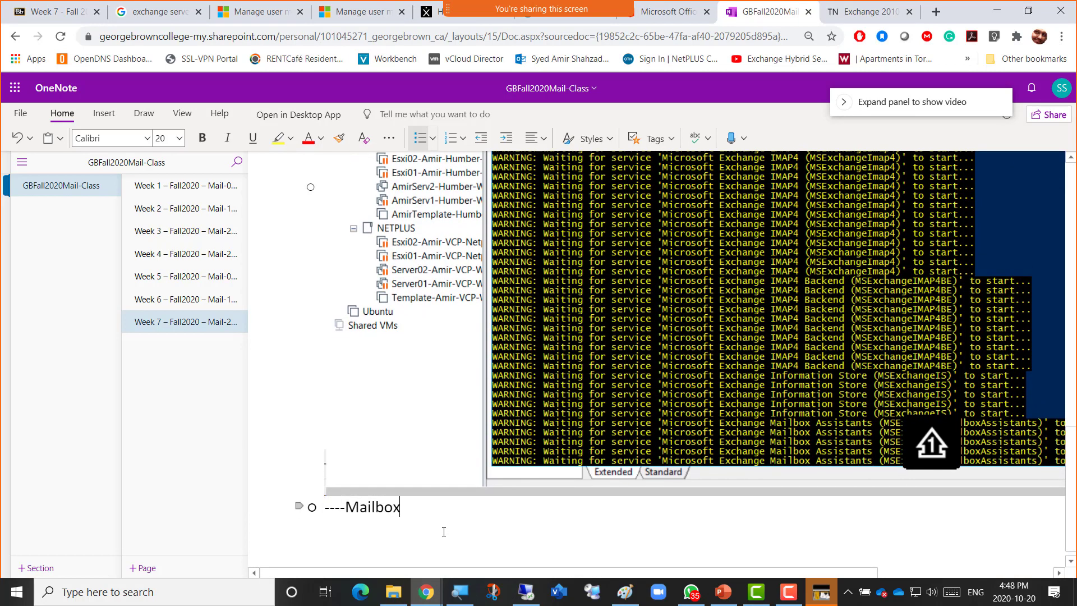
text( Mig)
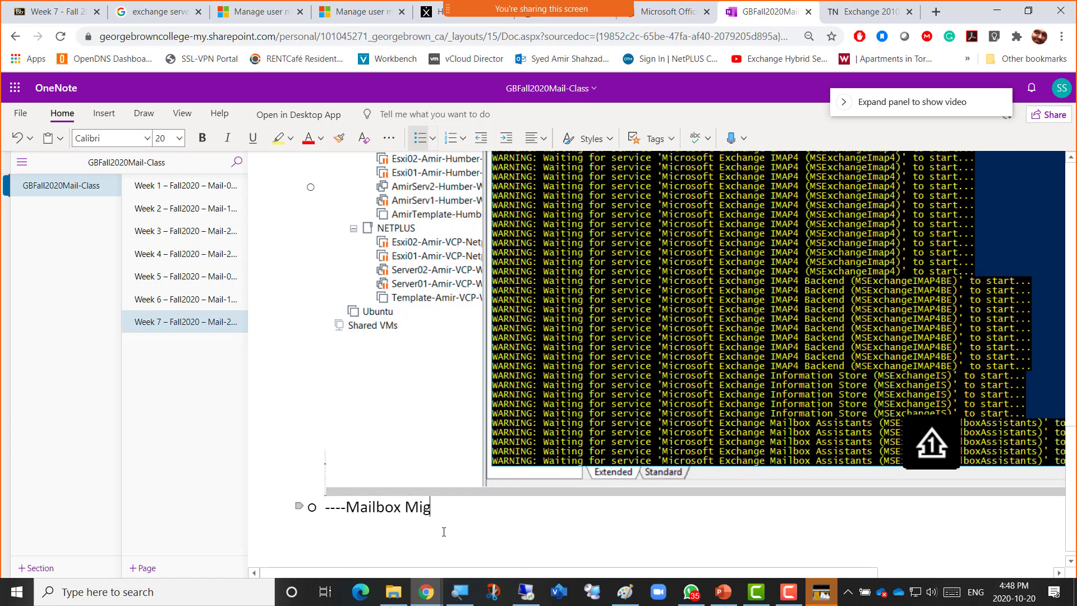
text(ration Stra)
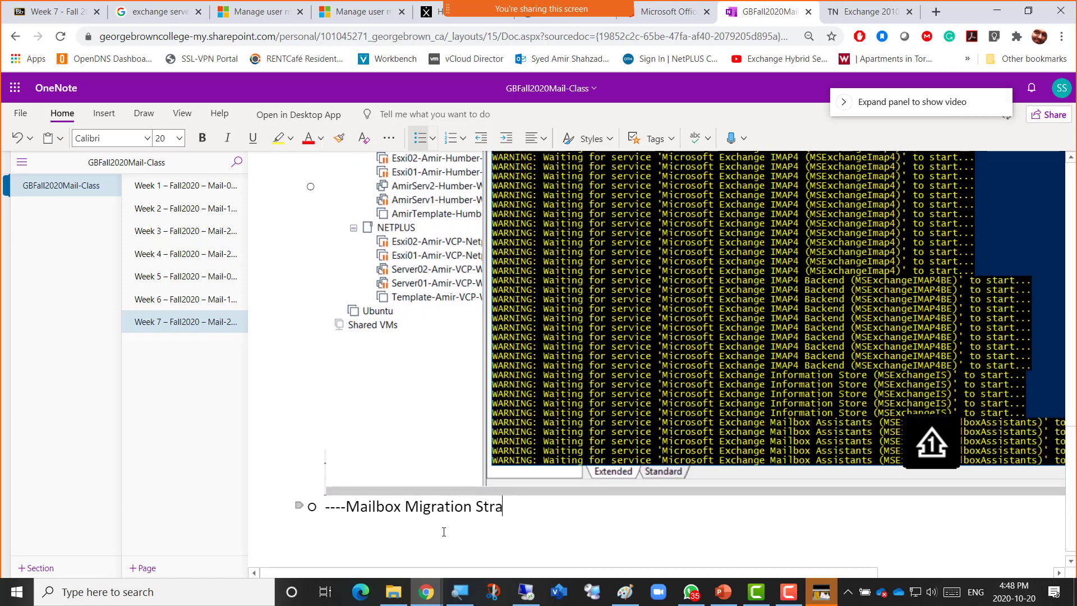
text(tegy)
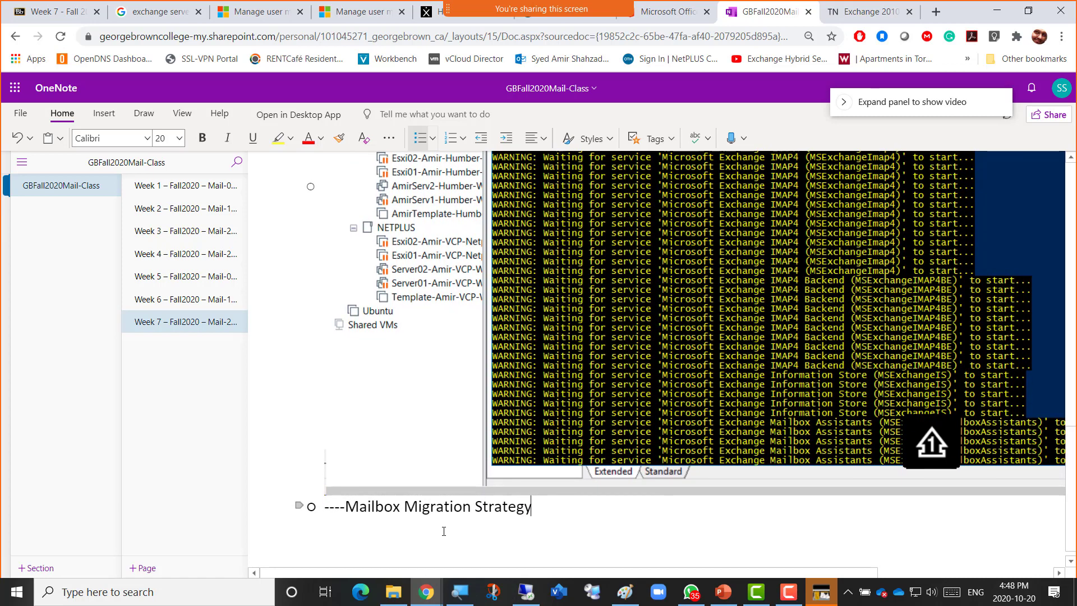
text(--------------)
key(Return)
text(All mailb)
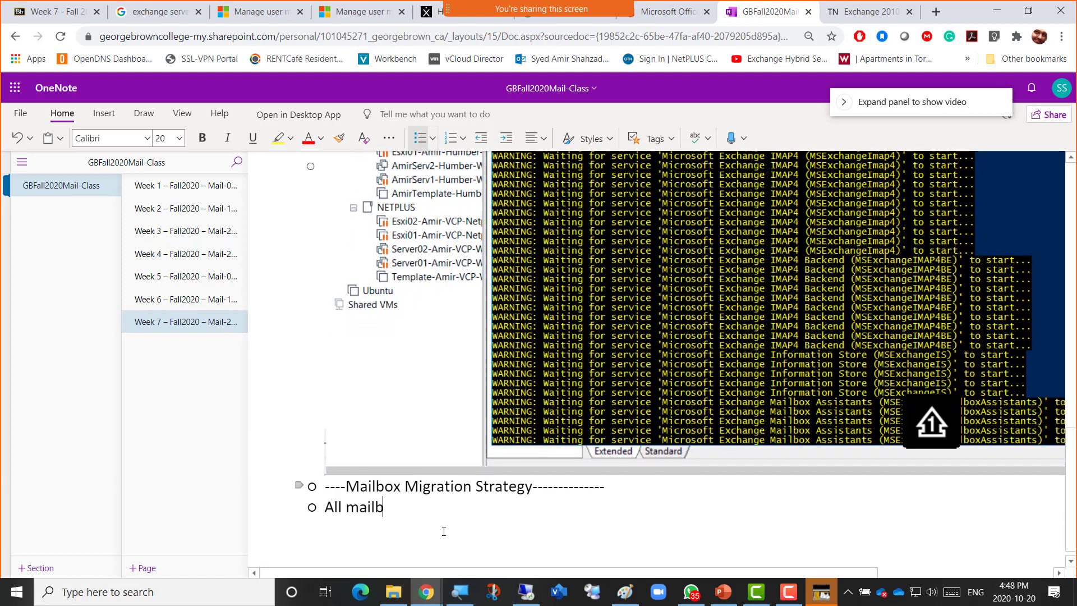
text(oxes are inside)
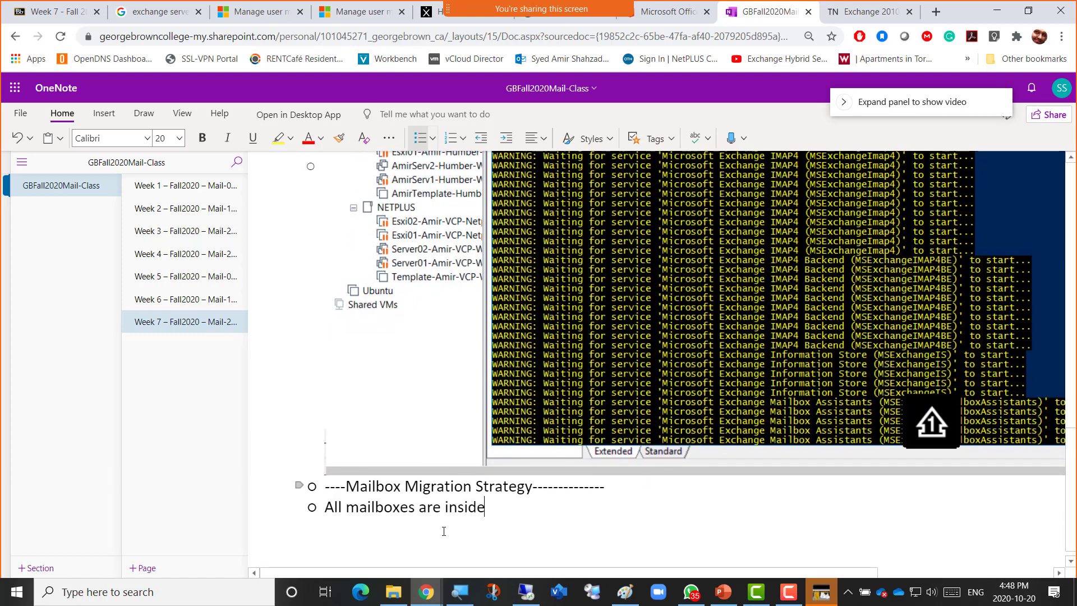
text( the default )
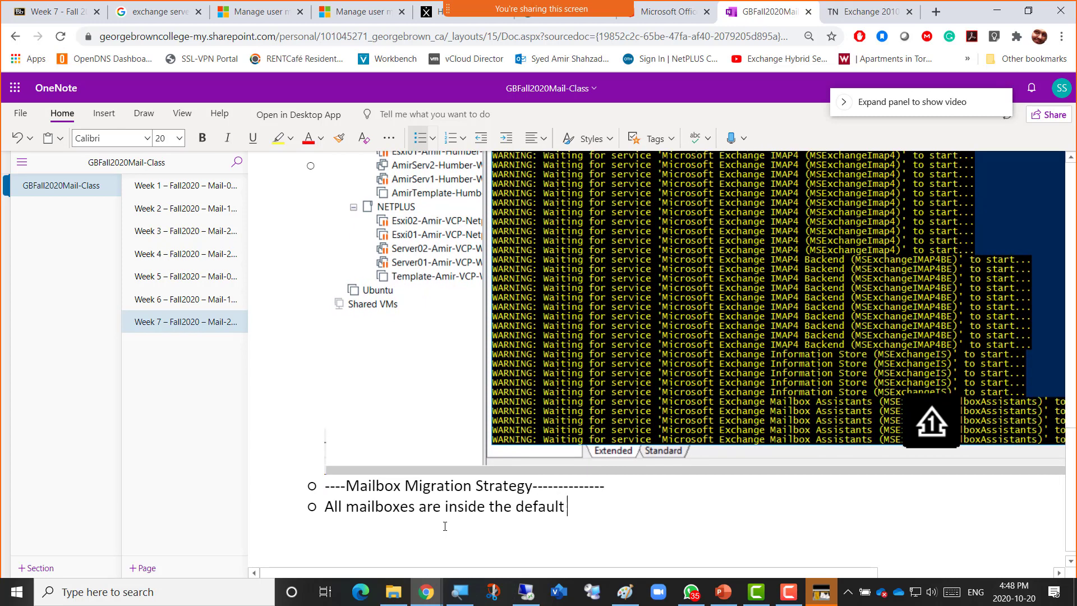
text(mailbox)
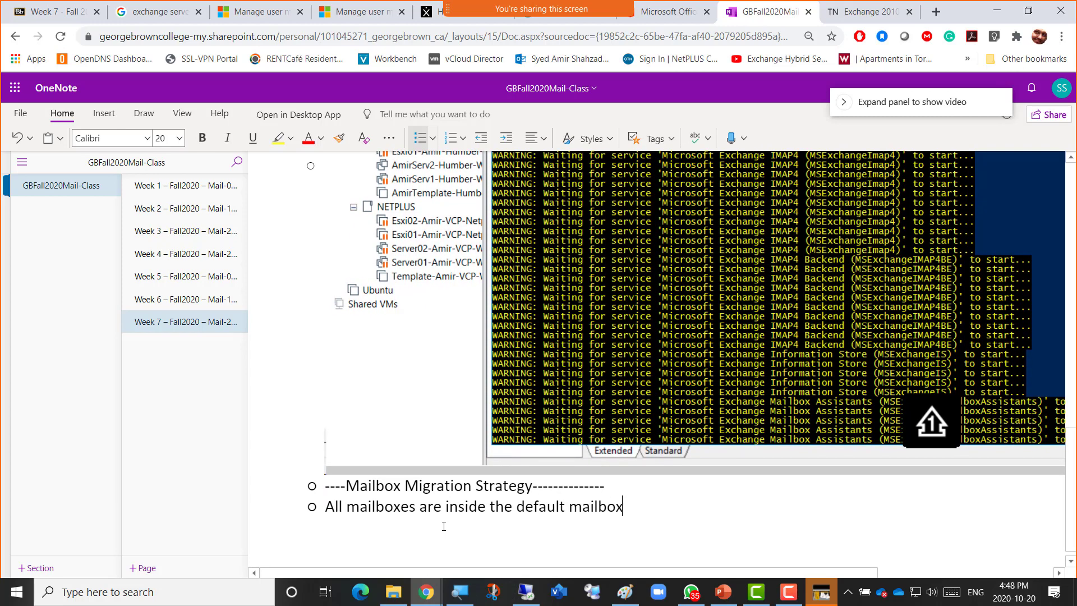
text( Database)
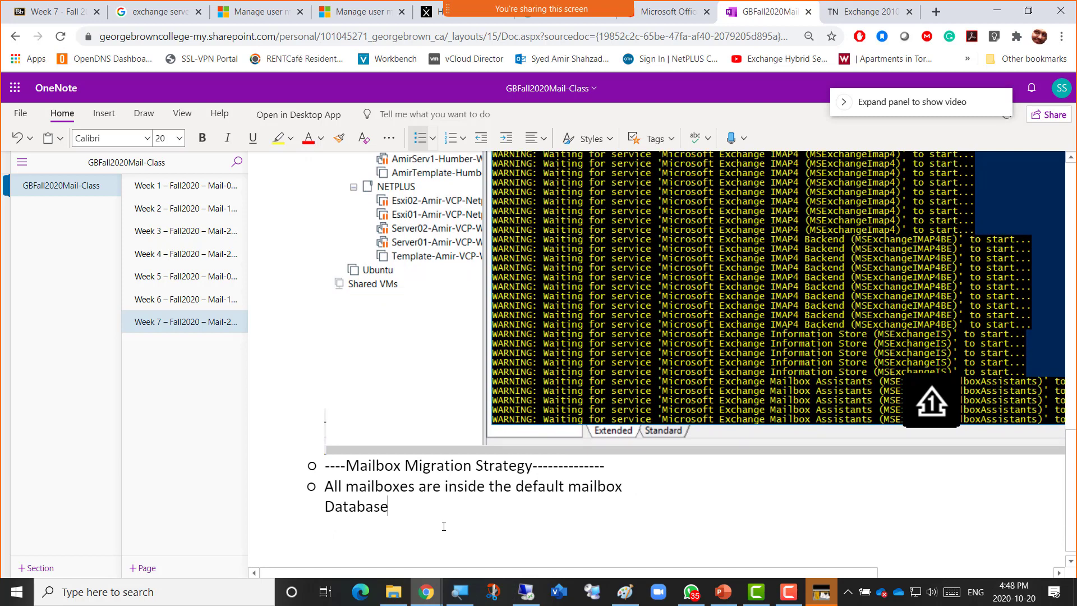
key(Return)
text(Lets mi)
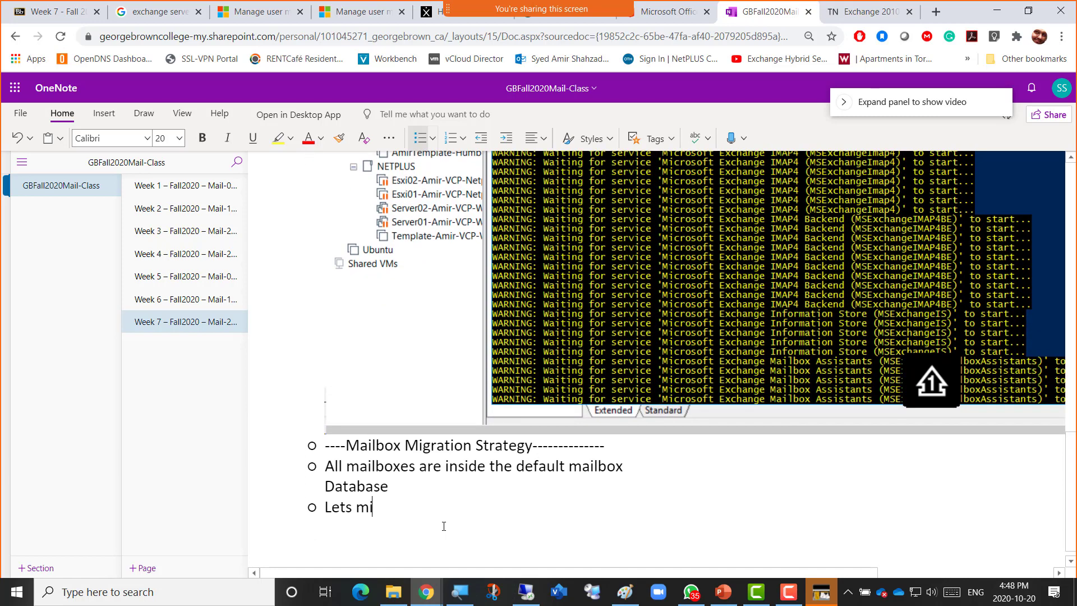
text(grate these )
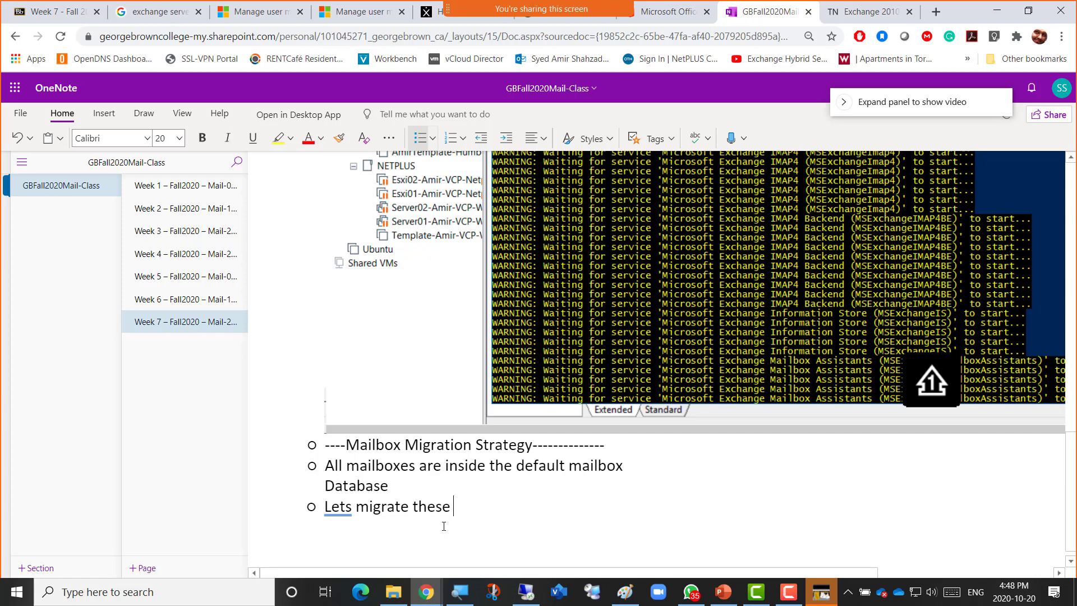
text(equally)
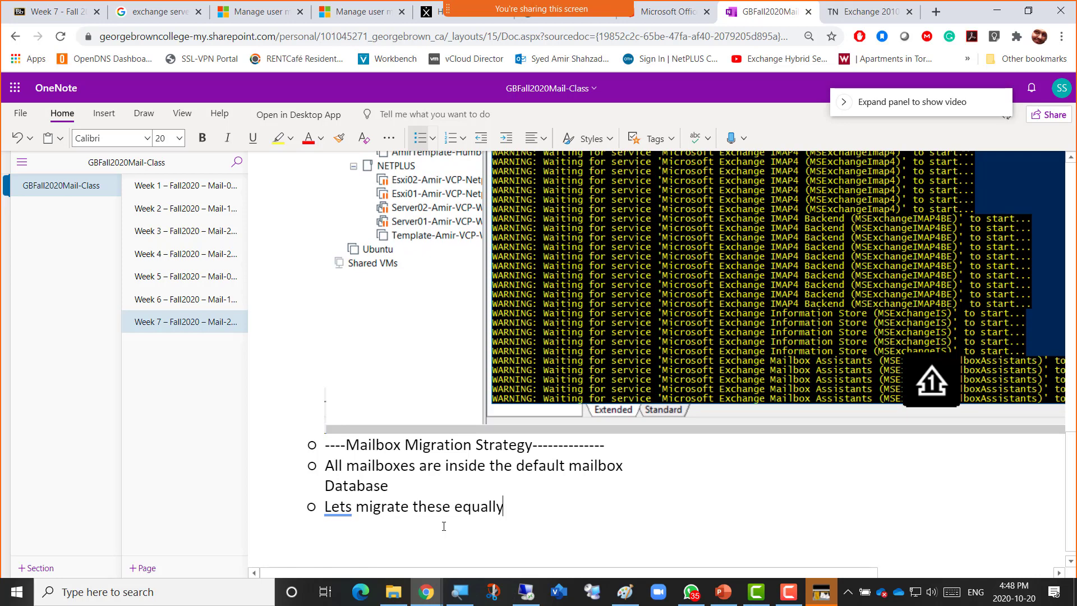
text( amon)
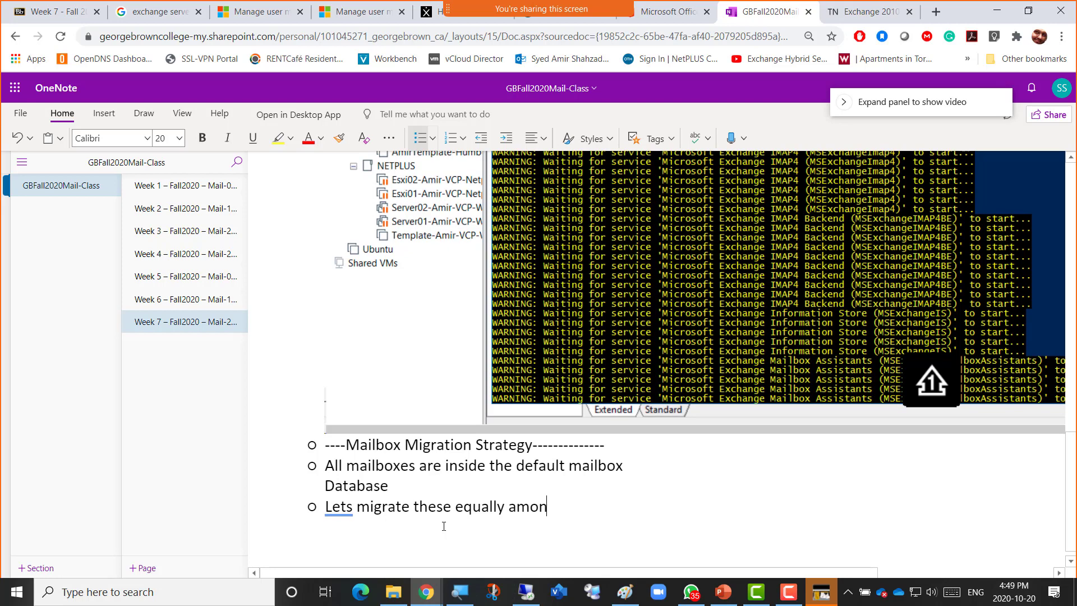
text(g the newly)
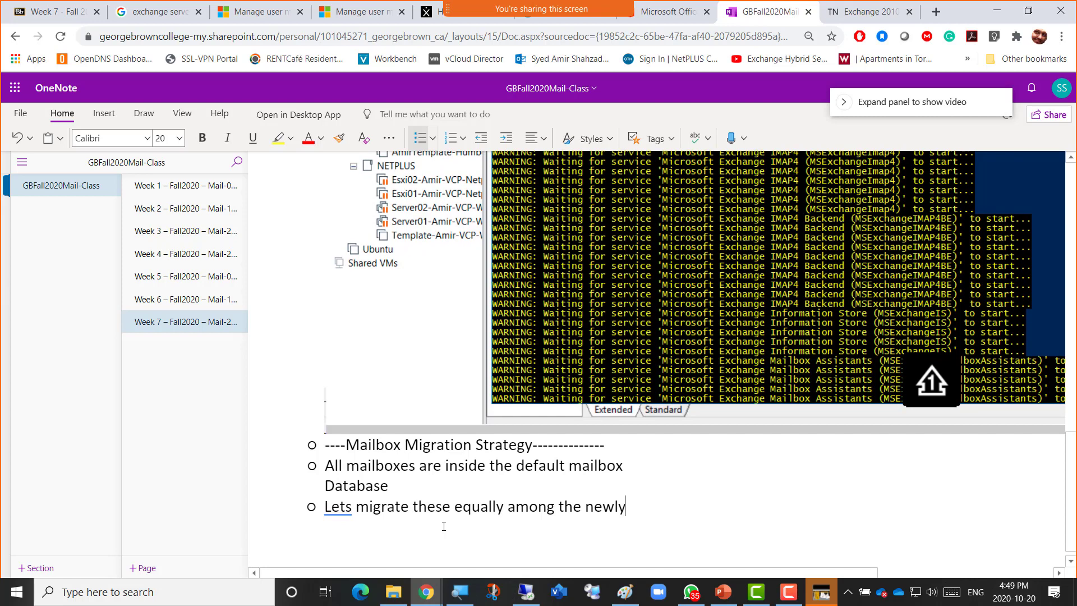
text( created t)
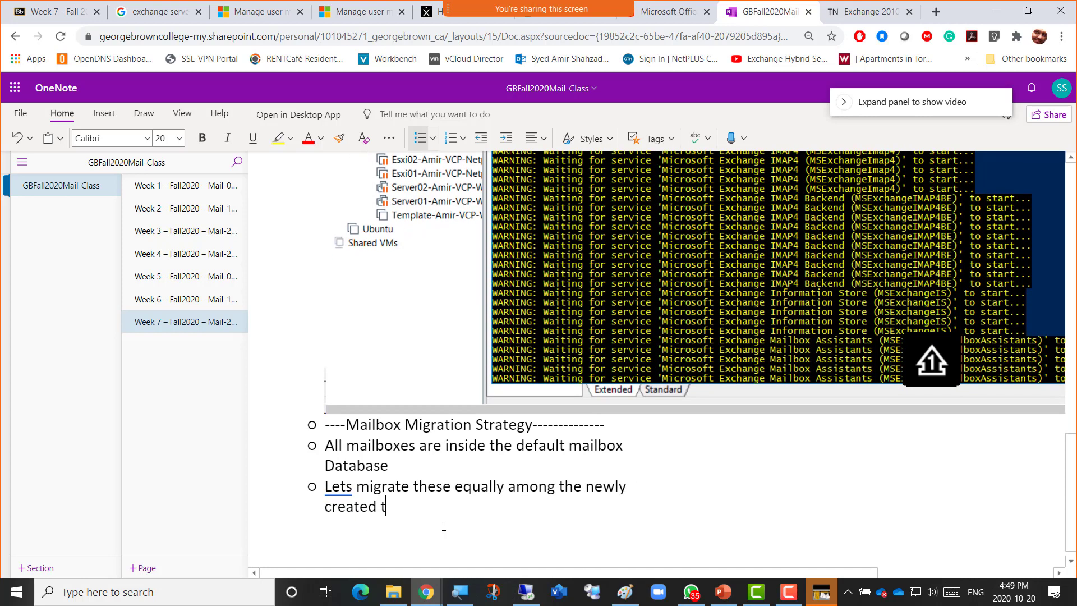
text(hree mailbox )
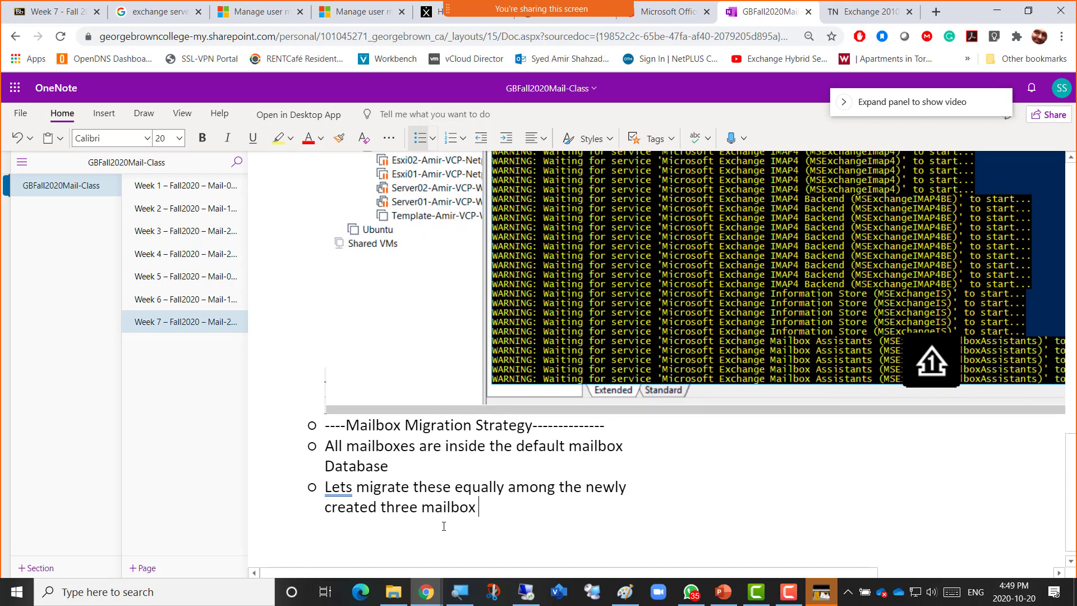
text(databases)
key(Return)
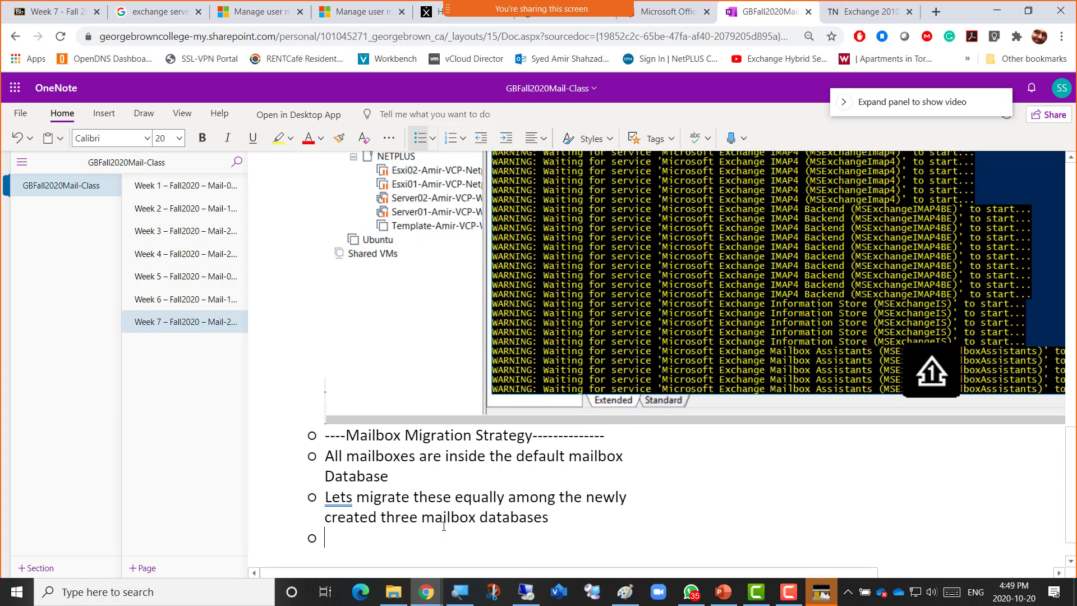
text(Lets migrate )
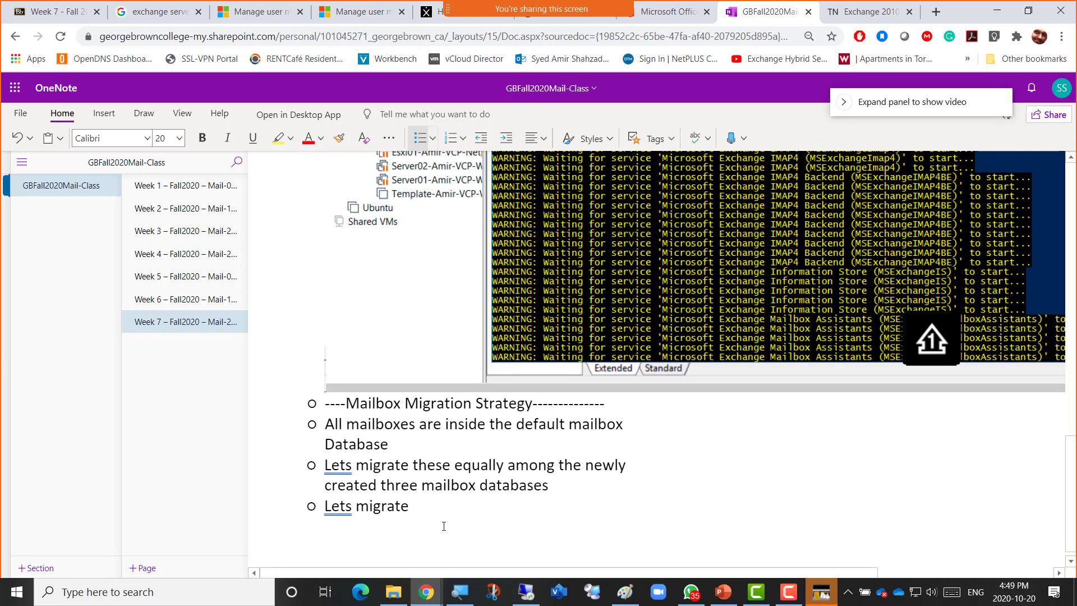
text(Mailboxes who)
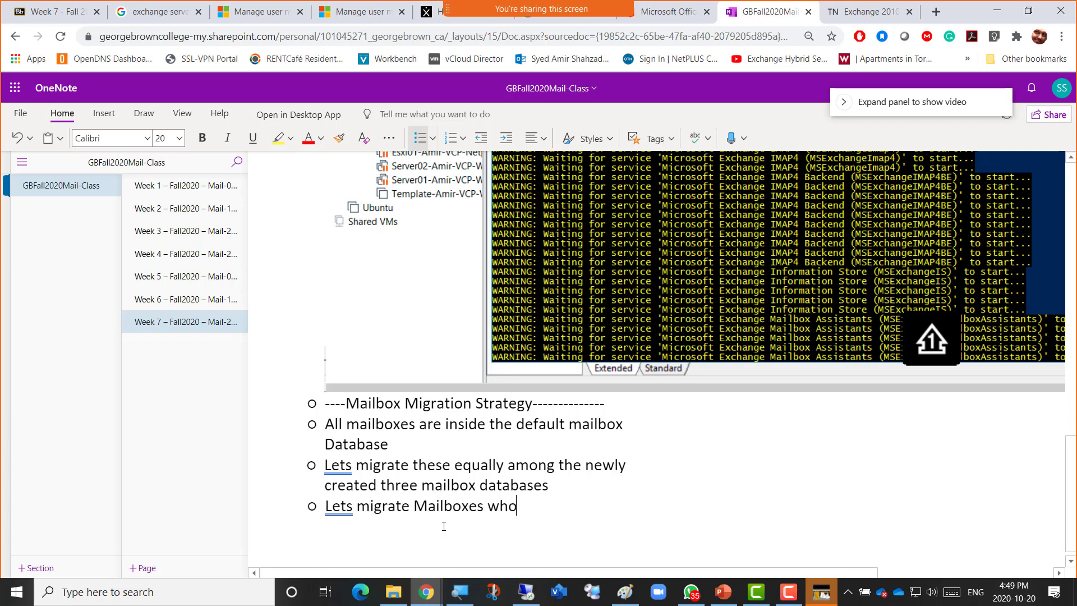
text(se names st)
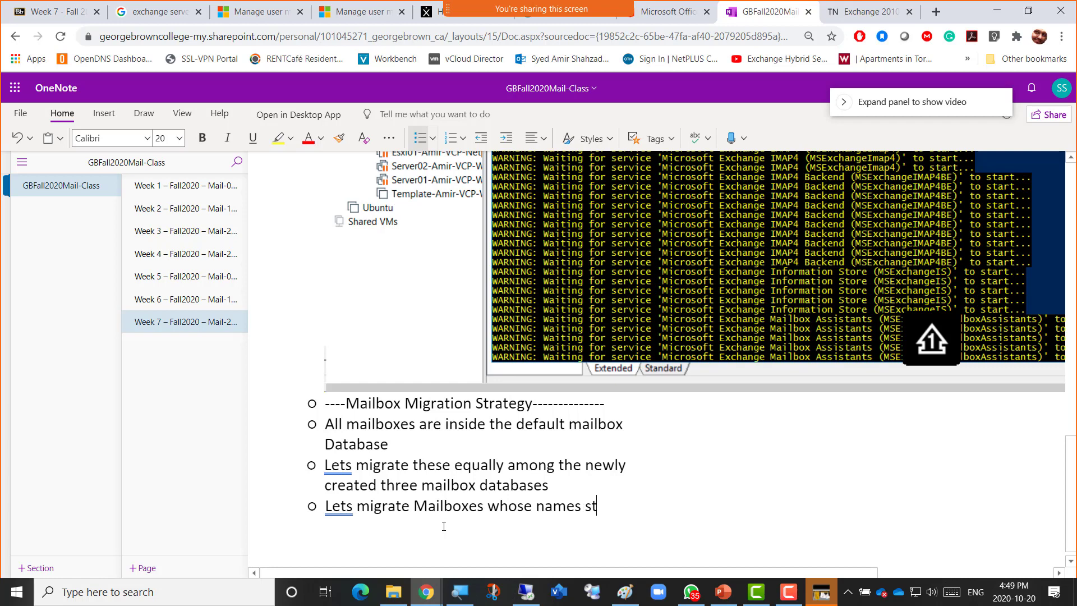
text(art with A till )
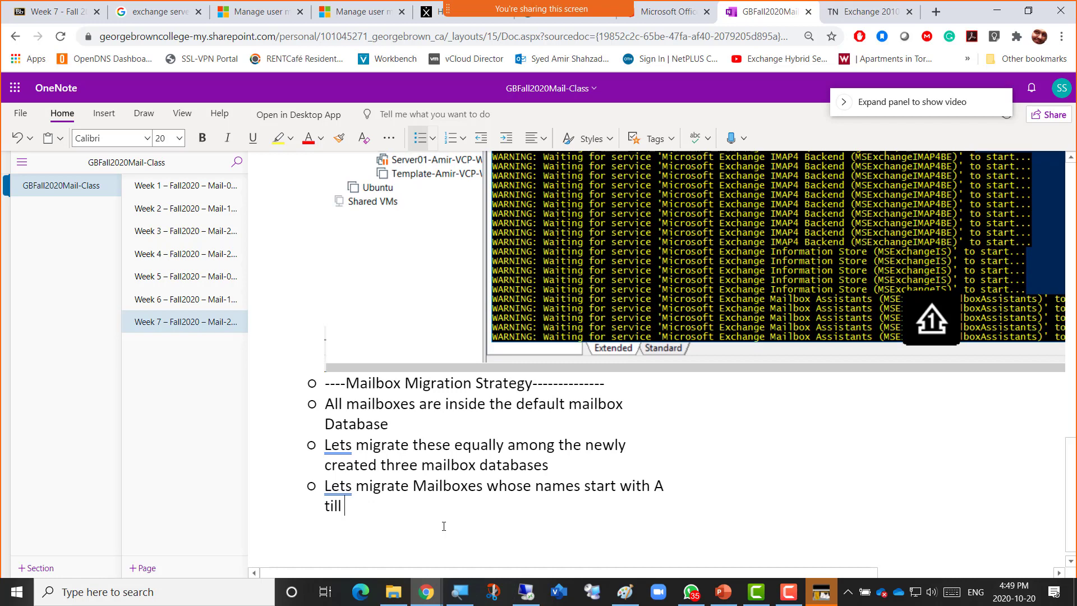
text(F to )
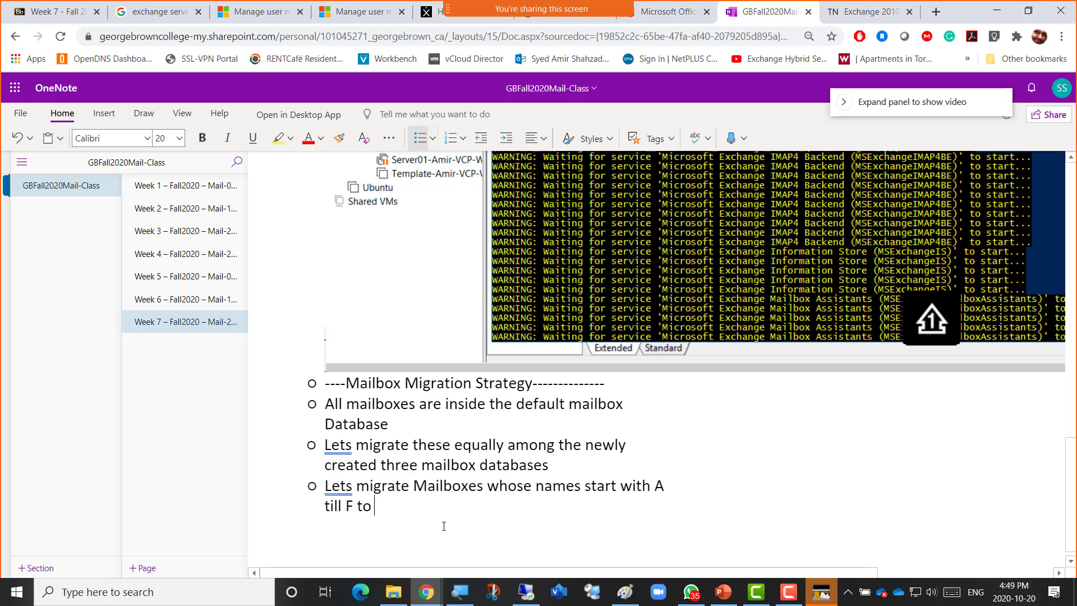
text(AmirDB01)
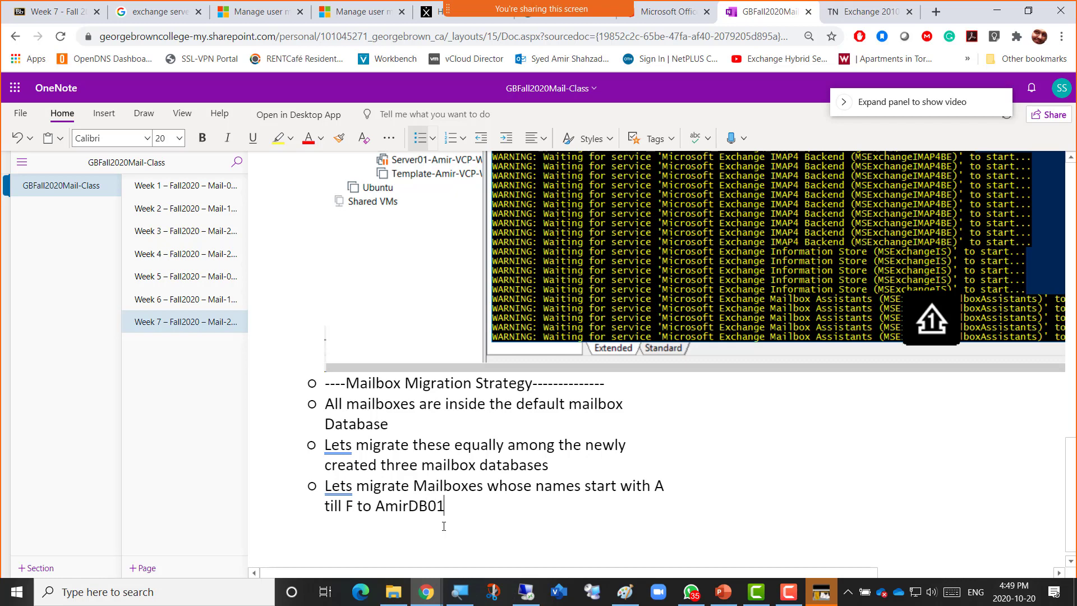
Duplicate the A till F bullet onto a new line below.
key(Return)
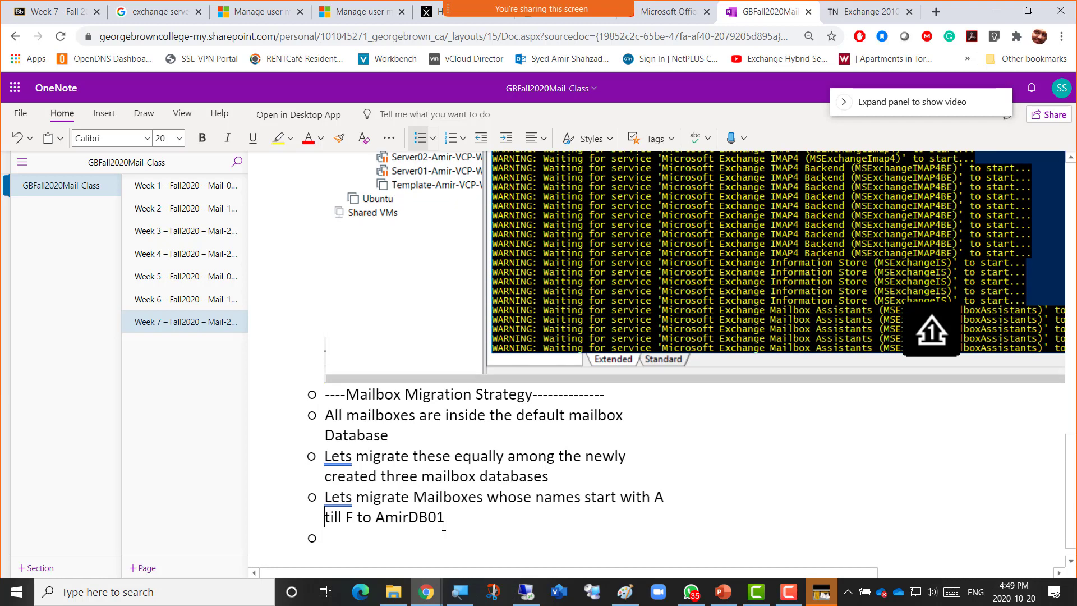
key(shift+Up)
key(shift+Up)
key(ctrl+c)
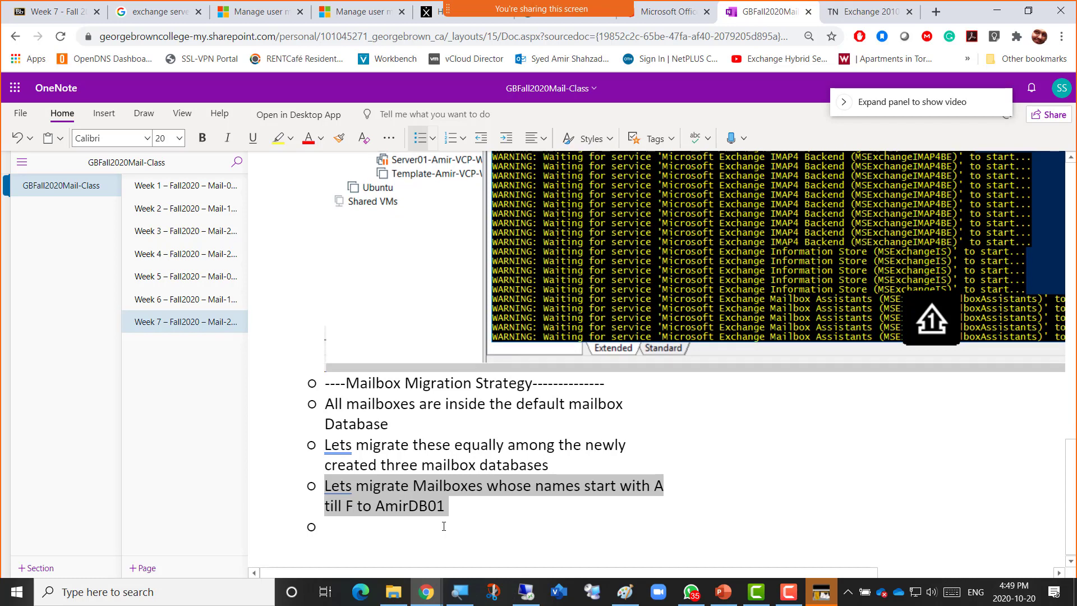
click(443, 526)
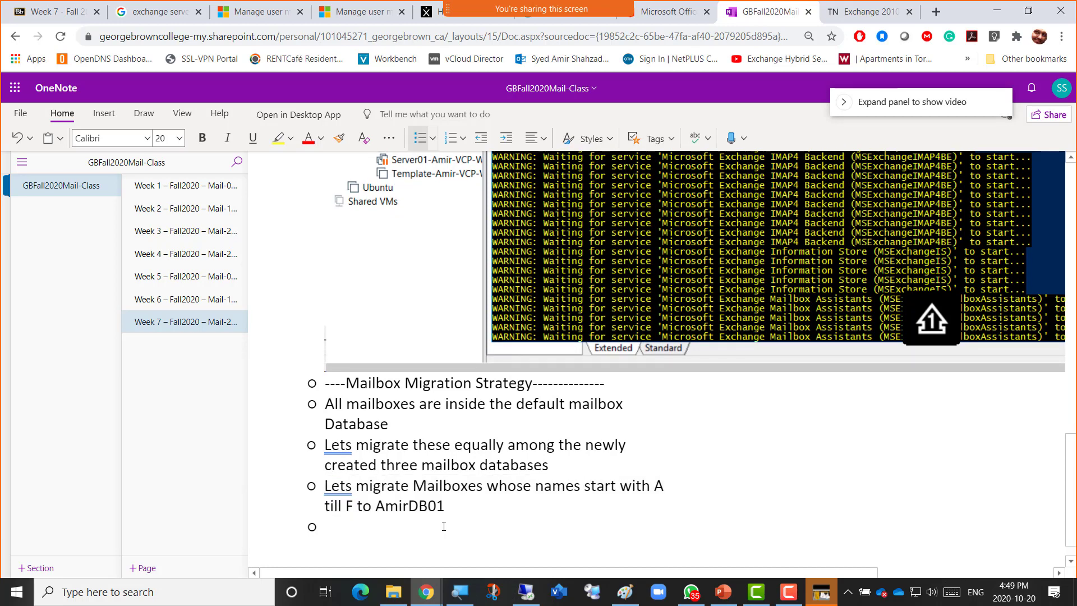
key(ctrl+v)
Edit the copied bullet to send mailboxes G till M to AmirDB02.
key(Up)
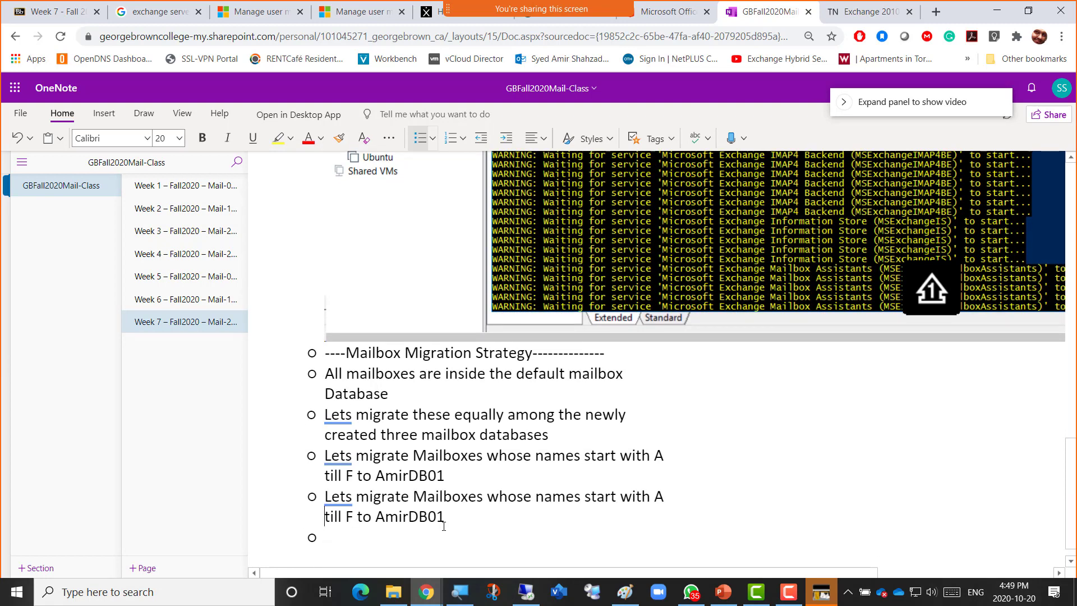
key(Right)
key(Right)
key(Right)
key(Right)
key(Right)
key(Right)
key(Right)
key(Right)
key(Right)
key(Right)
key(Right)
key(Right)
key(Right)
key(Right)
key(Right)
key(Right)
key(Right)
key(Right)
key(Right)
key(Right)
key(Right)
key(Right)
key(Right)
key(Right)
key(Right)
key(Right)
key(Right)
key(Right)
key(Right)
key(Right)
key(Right)
key(Right)
key(shift+Right)
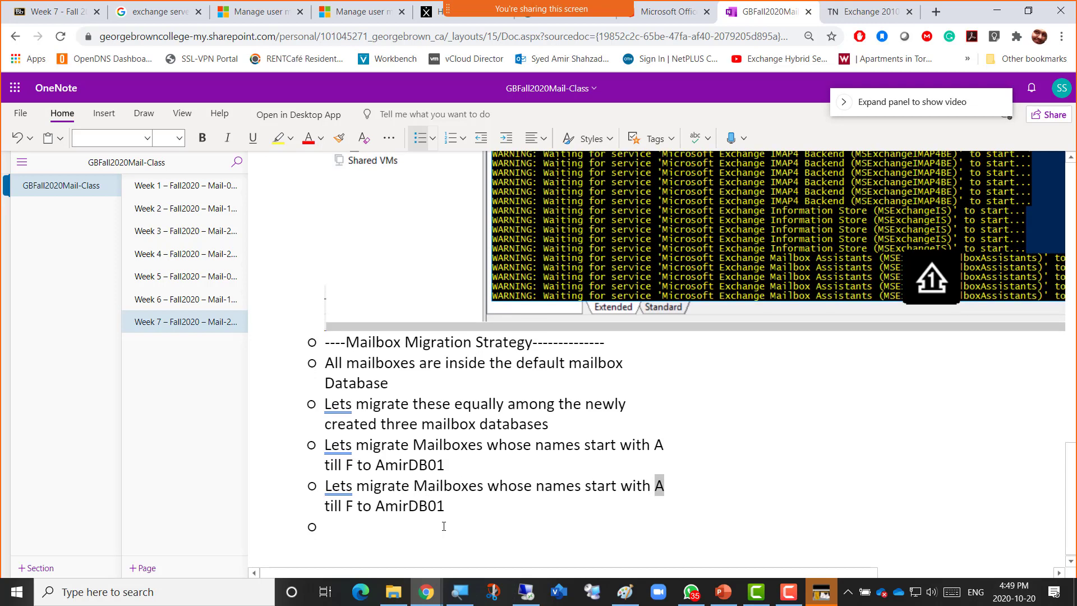
text(G)
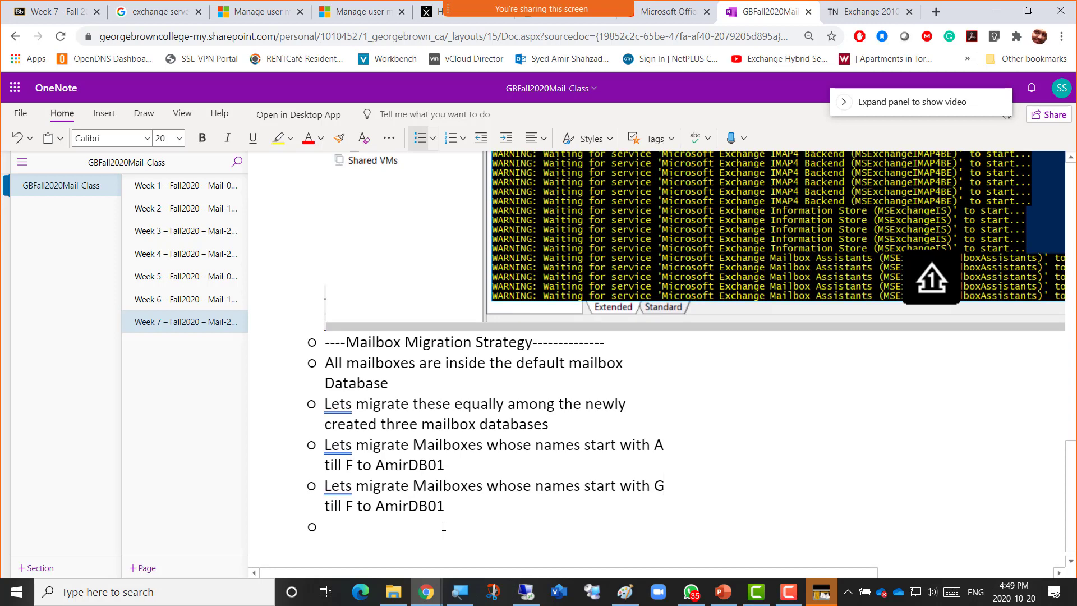
key(Right)
key(Right)
key(Right)
key(Right)
key(Right)
key(Right)
key(shift+Right)
text(M)
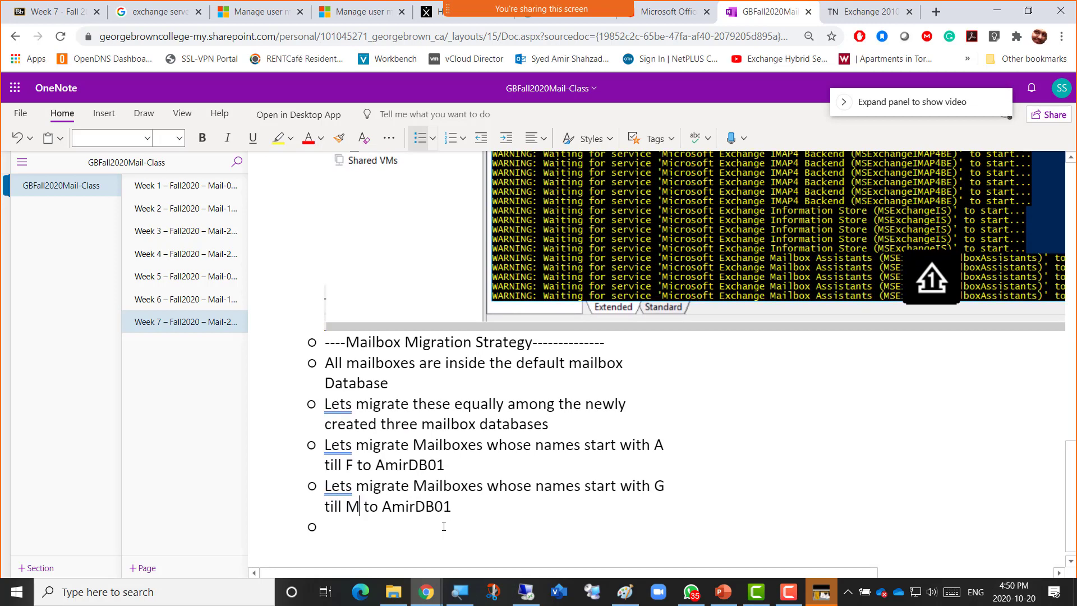
key(Right)
key(Right)
key(Right)
key(Down)
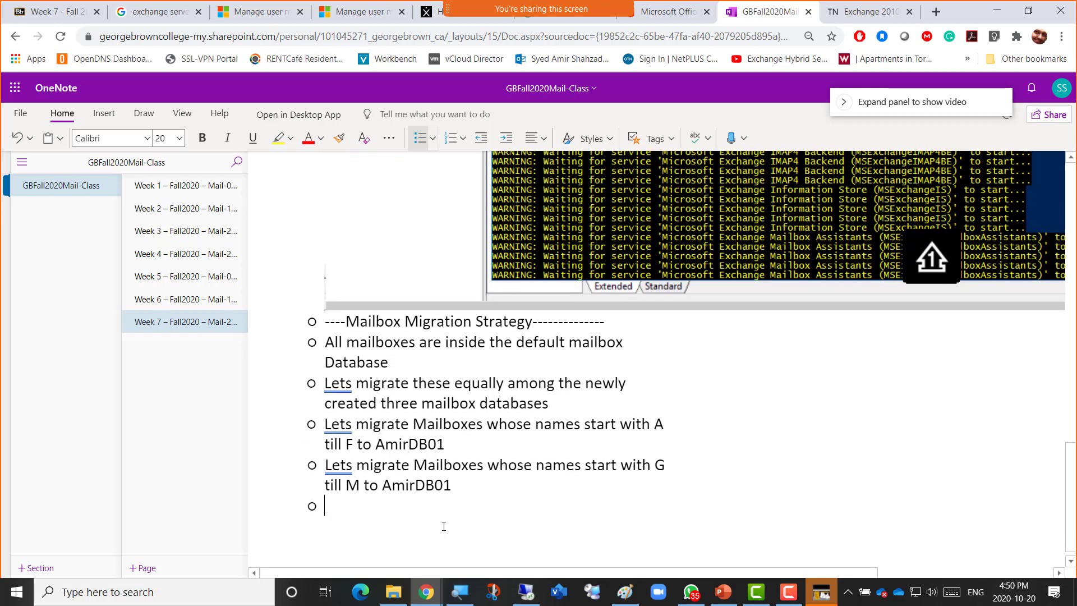
key(Left)
key(shift+Left)
text(2)
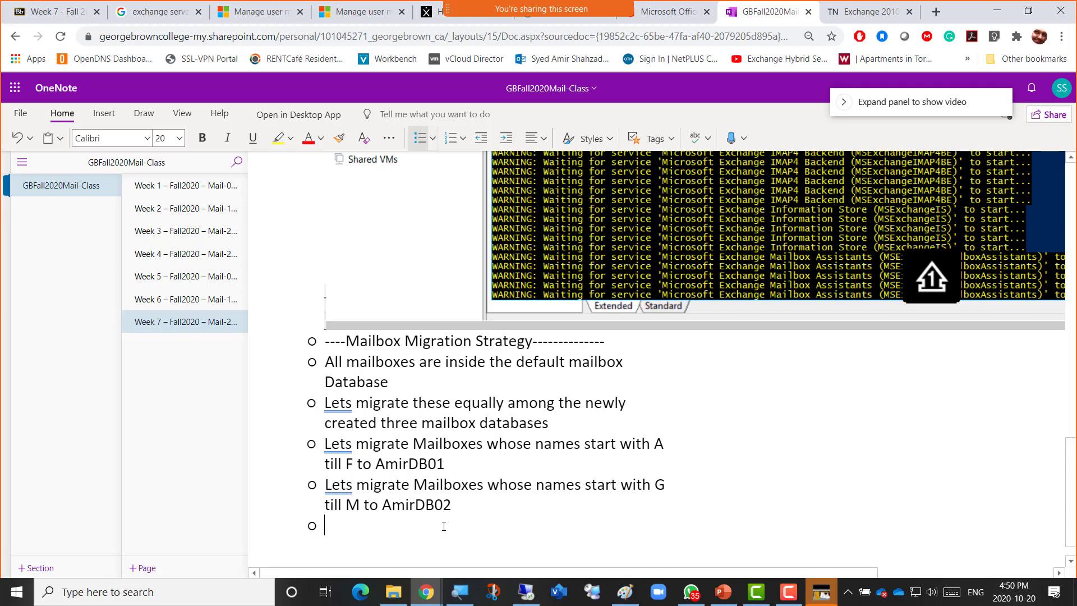
Paste another copy of the A–F bullet and change its starting letter to N.
key(ctrl+v)
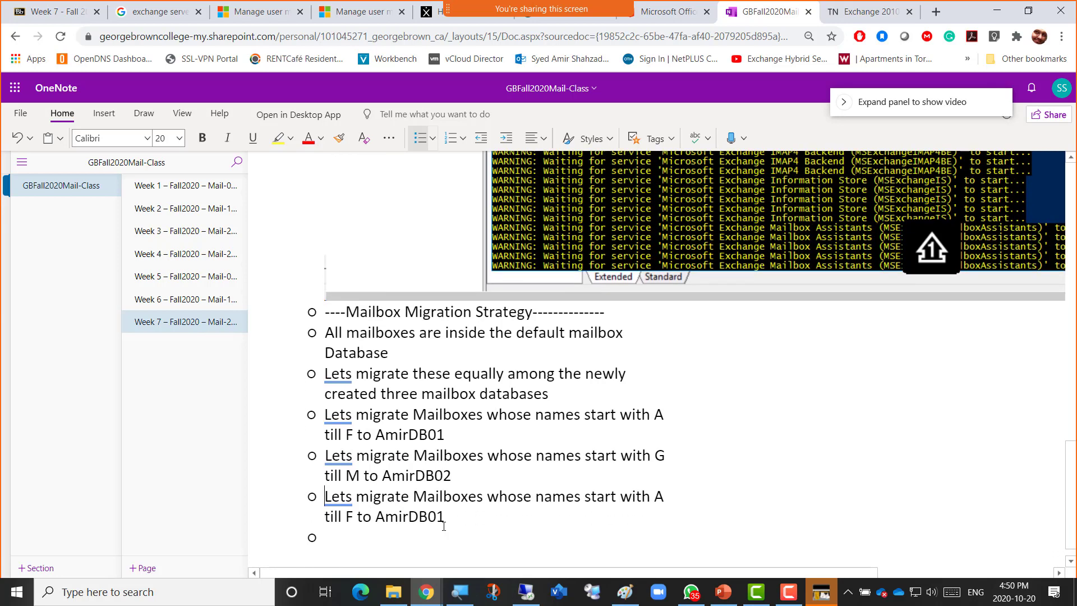
key(ctrl+Right)
key(ctrl+Right)
key(ctrl+Right)
key(ctrl+Right)
key(ctrl+Right)
key(Right)
key(Right)
key(Right)
key(Right)
key(Right)
key(Right)
key(Right)
key(Right)
key(Right)
key(Right)
key(Right)
key(shift+Right)
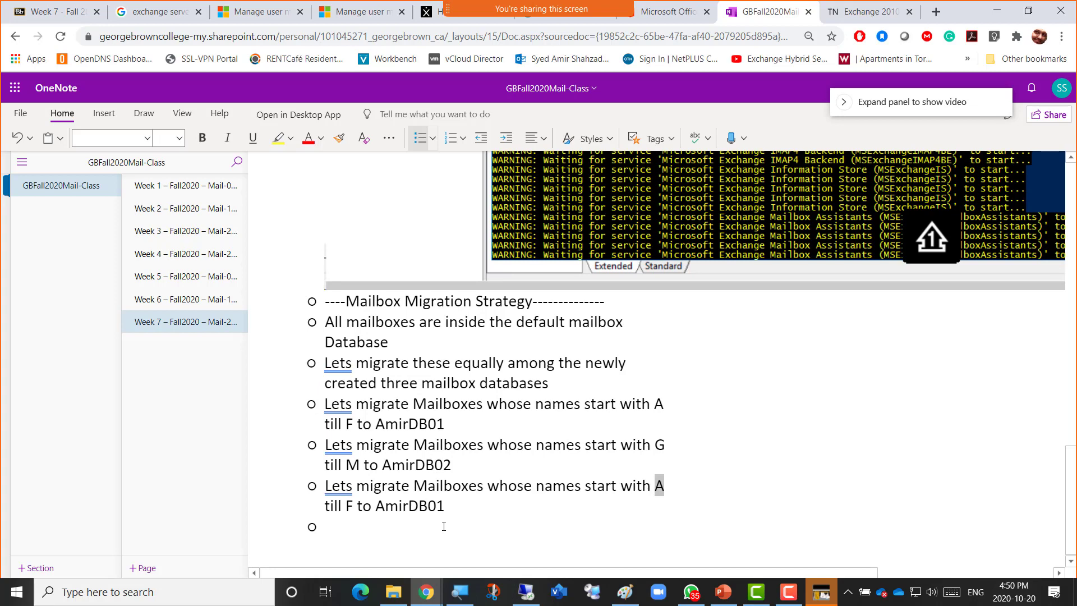
text(O)
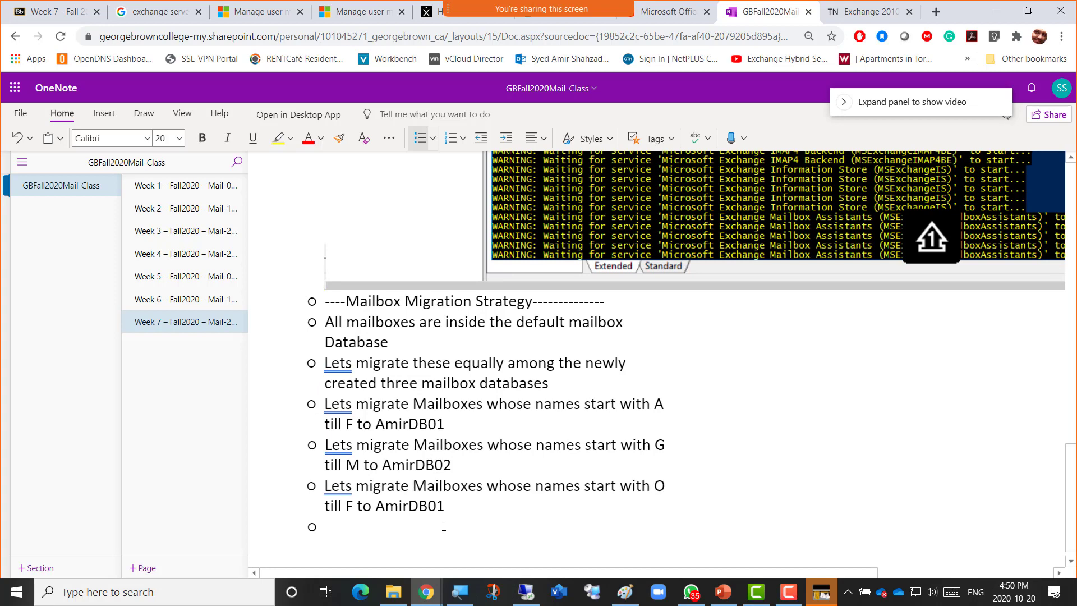
key(shift+Left)
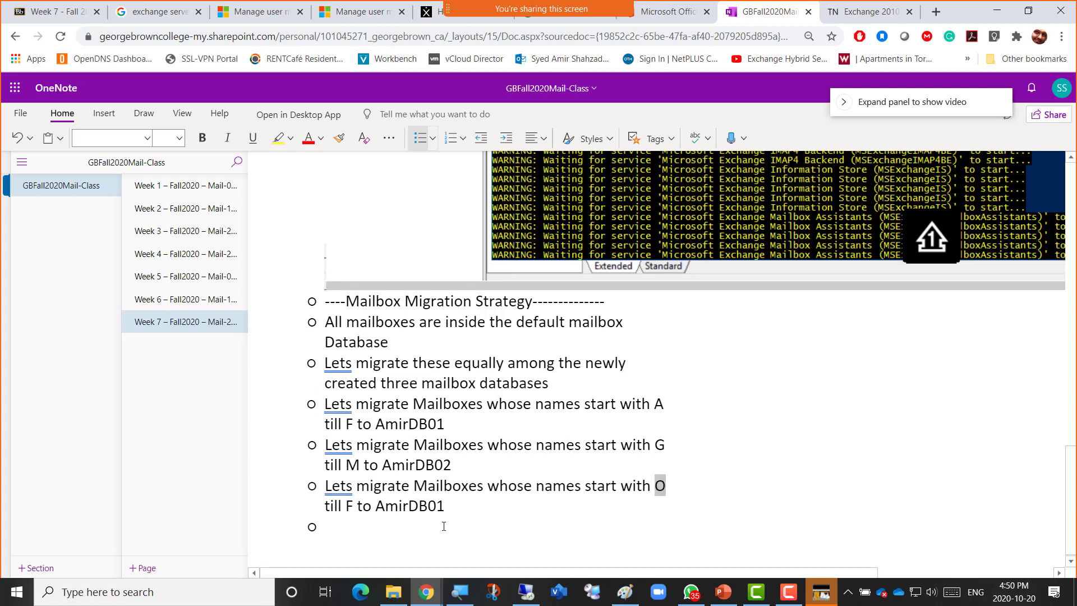
text(N)
Change the bullet's ending letter to Z and its database to AmirDB03.
key(Right)
key(Right)
key(Right)
key(Right)
key(Right)
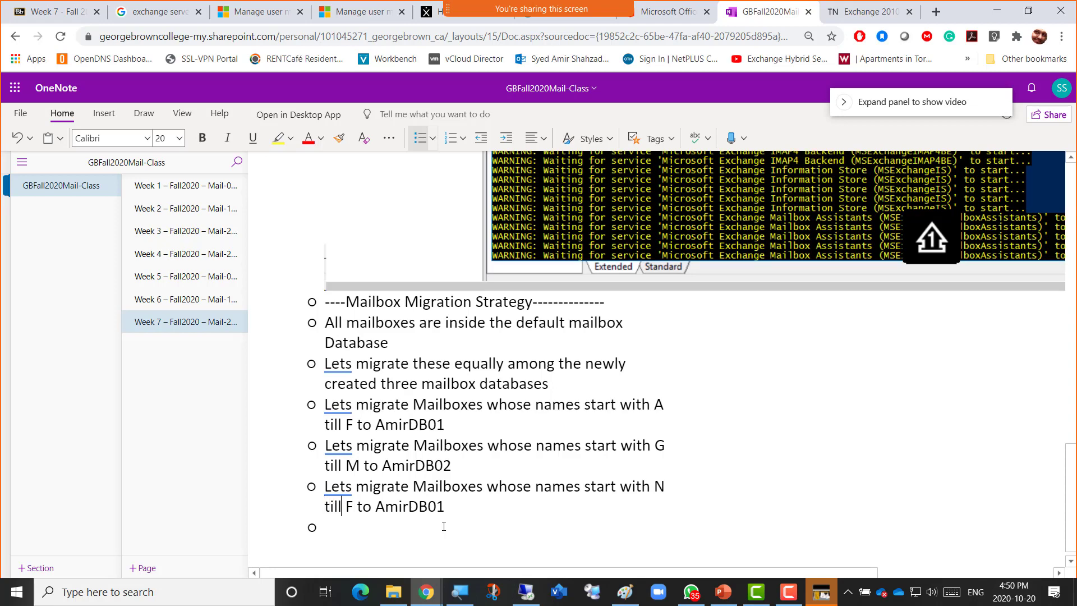
key(shift+Right)
text(Z)
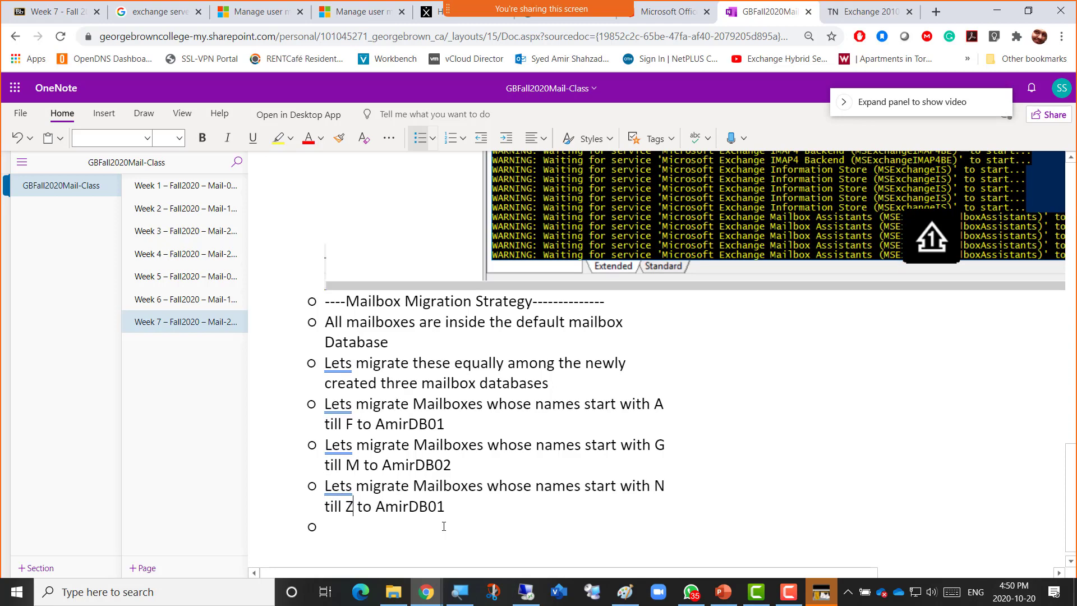
key(Right)
key(Right)
key(Right)
key(Right)
key(Right)
key(Right)
key(Right)
key(Right)
key(Right)
key(Right)
key(Right)
key(shift+Right)
text(3)
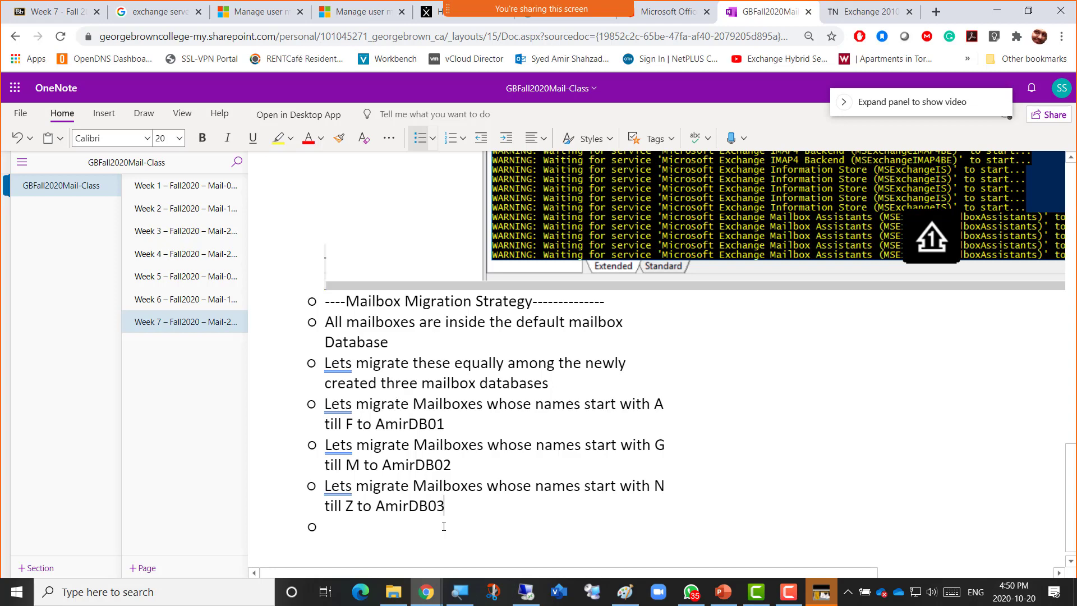
key(Up)
key(Down)
key(Down)
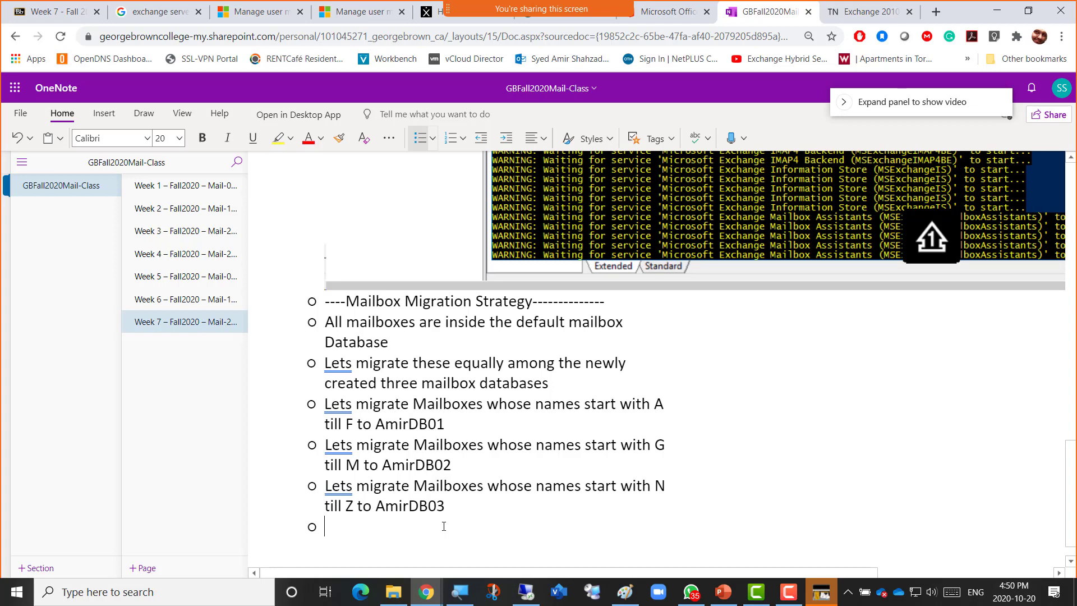
Write the bullet 'Lets create three Migration Batches and migrate the mailboxes according to above plan'.
text(Lets c)
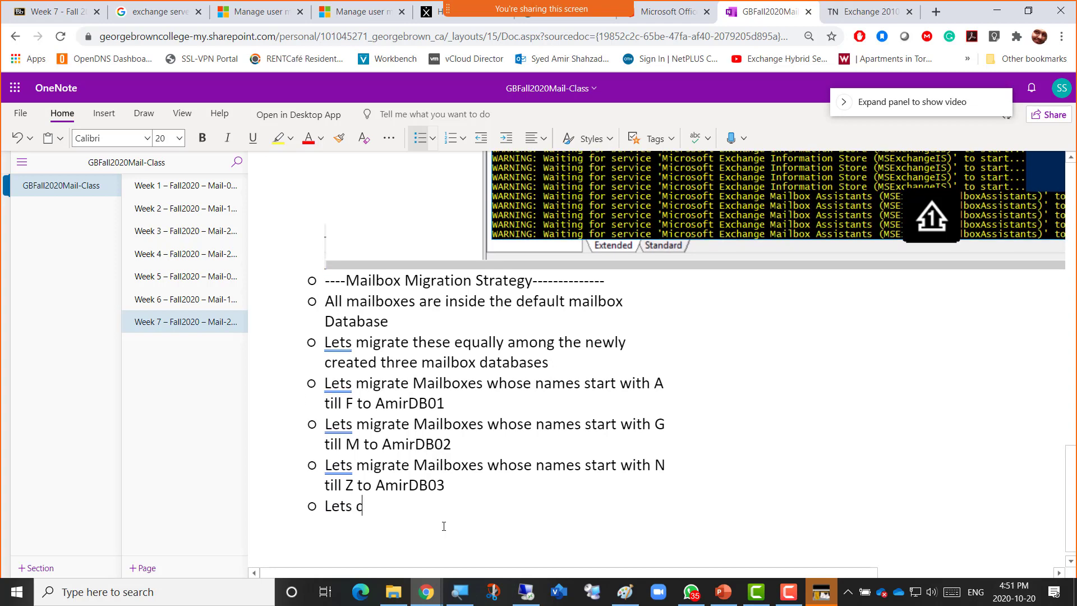
text(reate three Batches)
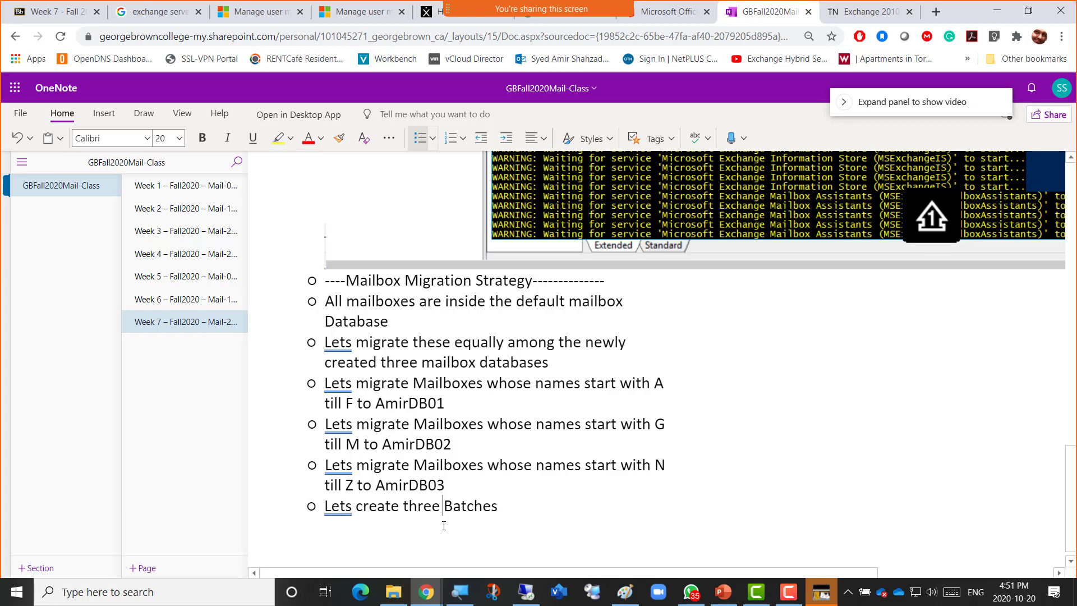
text(Migrat)
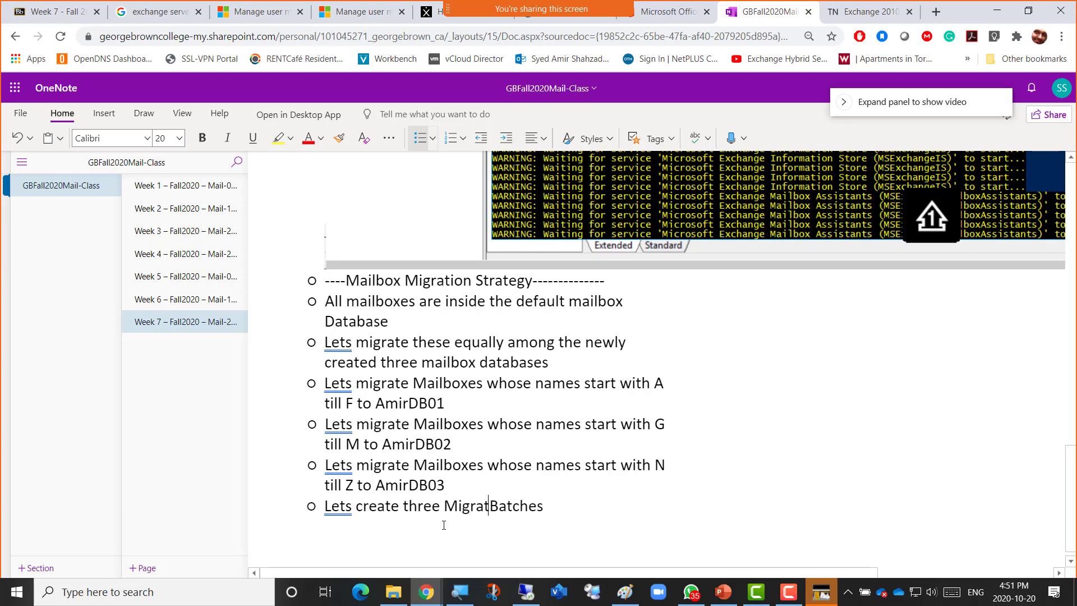
text(ion)
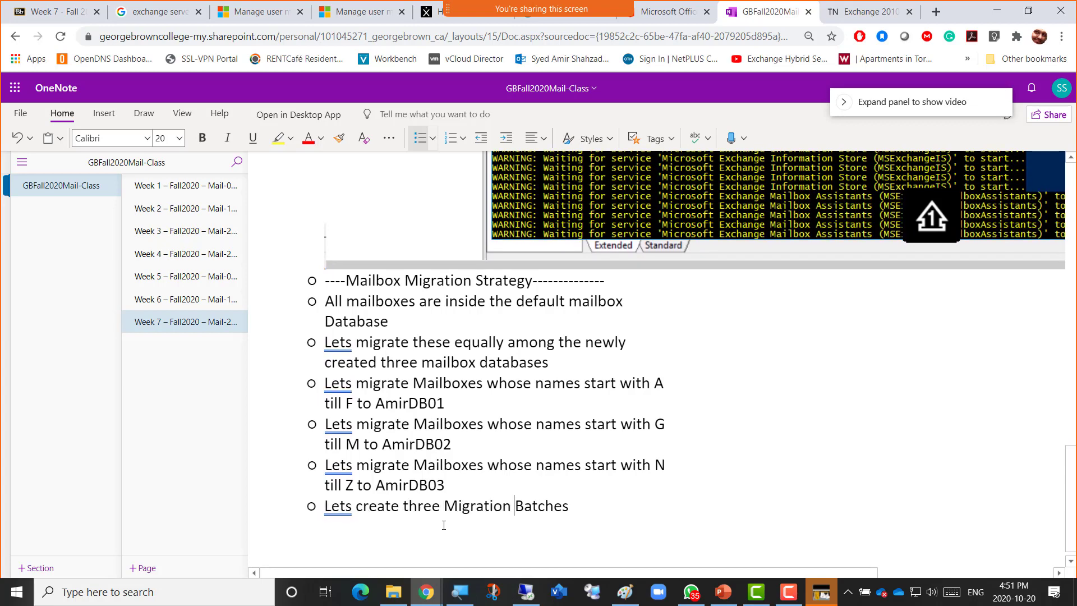
key(End)
text(and migrate )
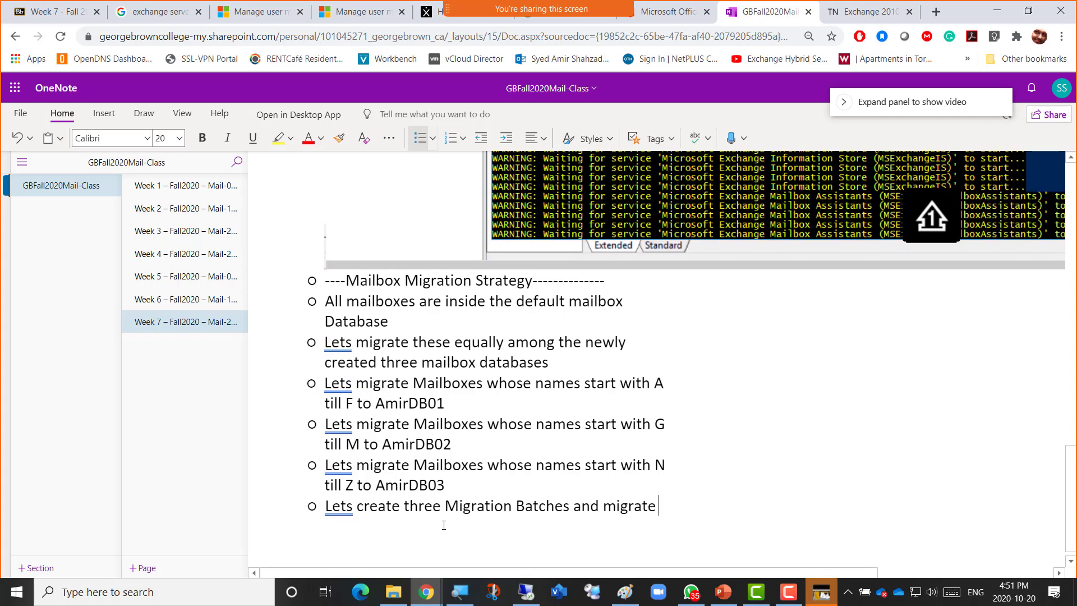
text(the mailboxe)
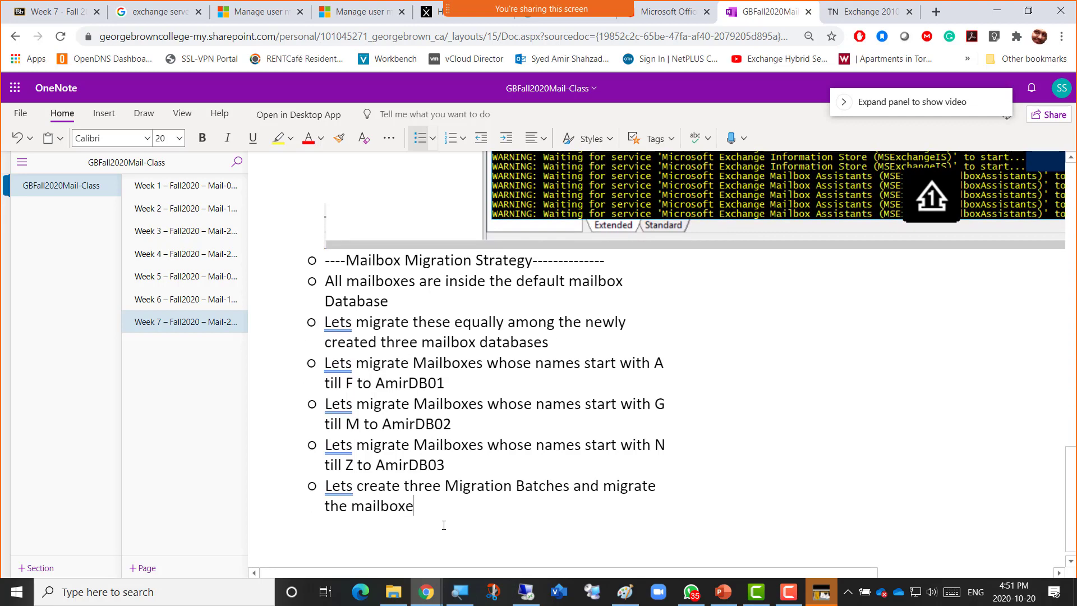
text(s according)
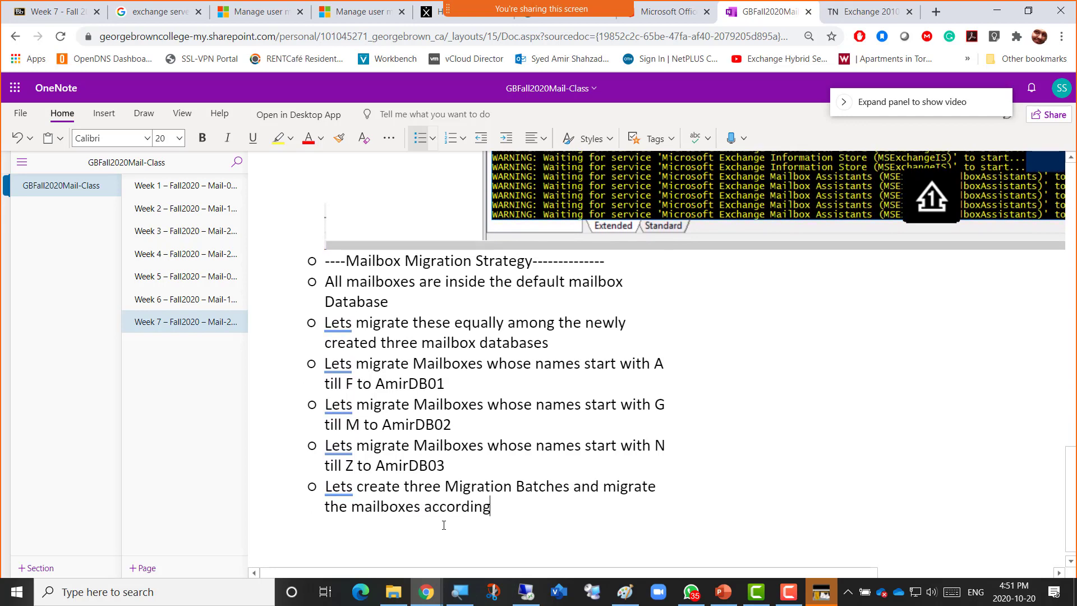
text( to above plan)
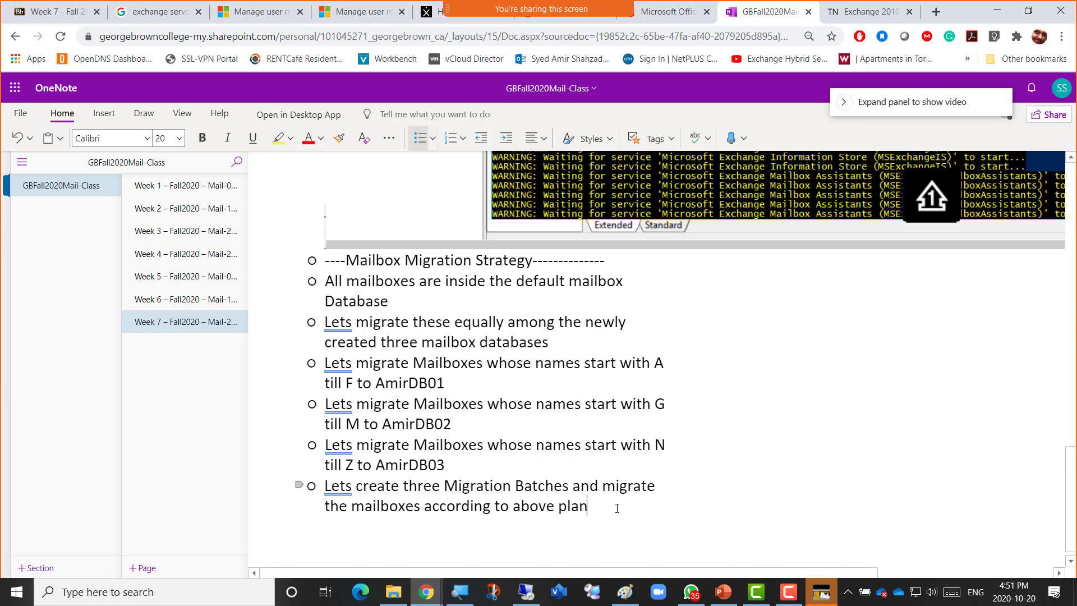
Switch to the VM's Exchange admin center and show the recipients list of 394 mailboxes.
click(526, 591)
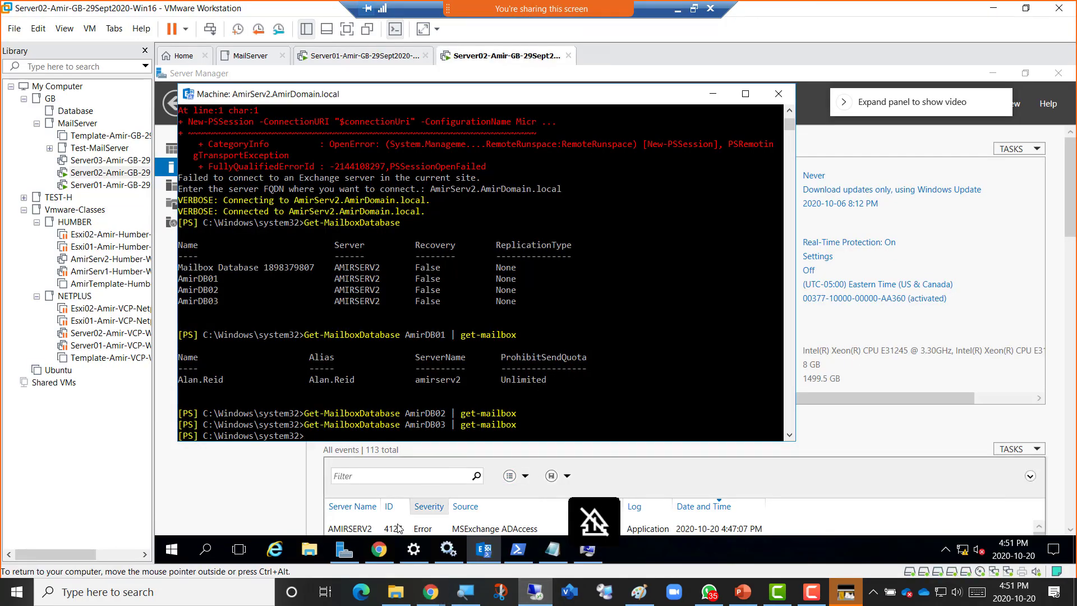
click(377, 554)
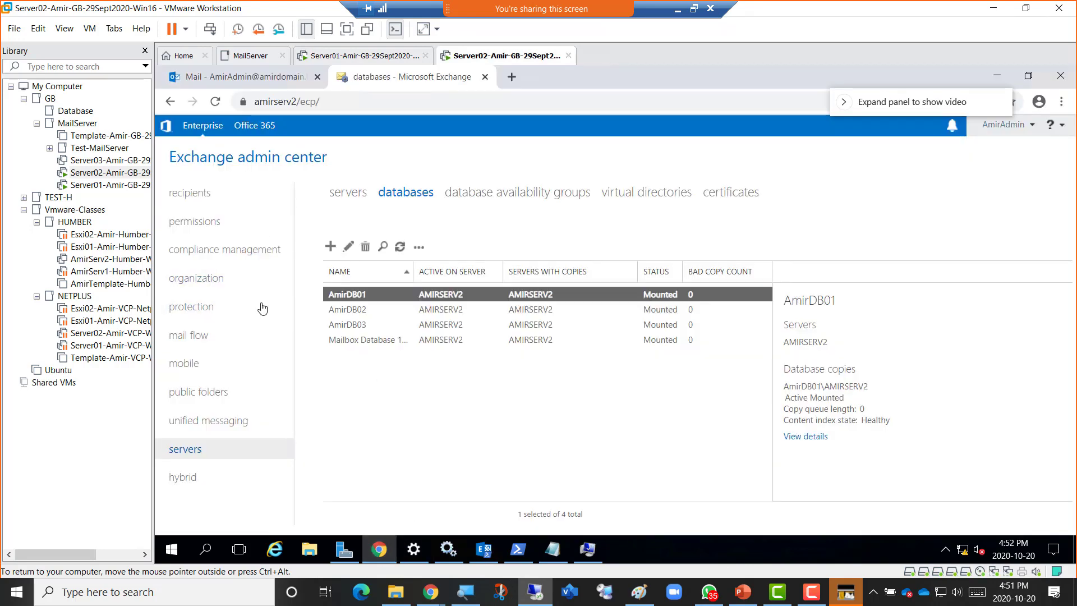
click(185, 198)
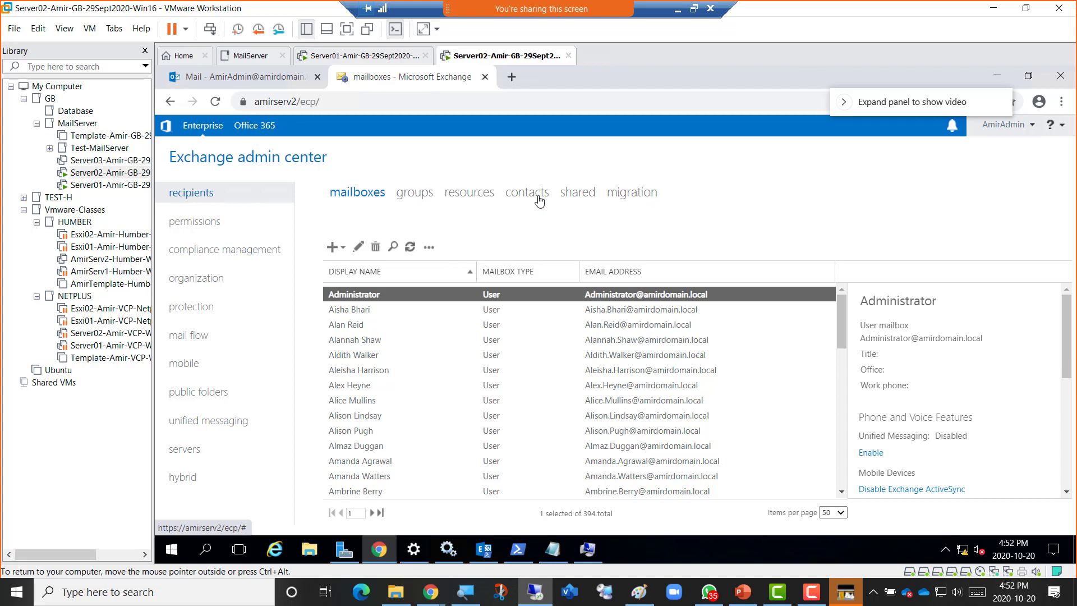
Show the migration tab, where Batch1's local move to AmirDB01 is still syncing.
click(643, 202)
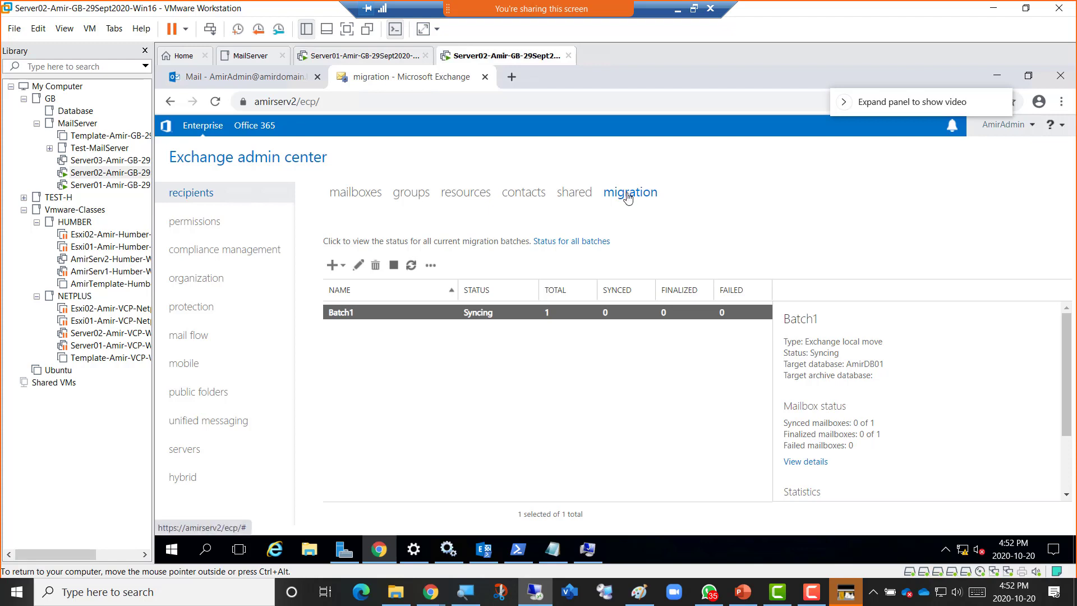
Begin a new 'Move to a different database' migration batch, then switch to the Server01 VM.
click(336, 270)
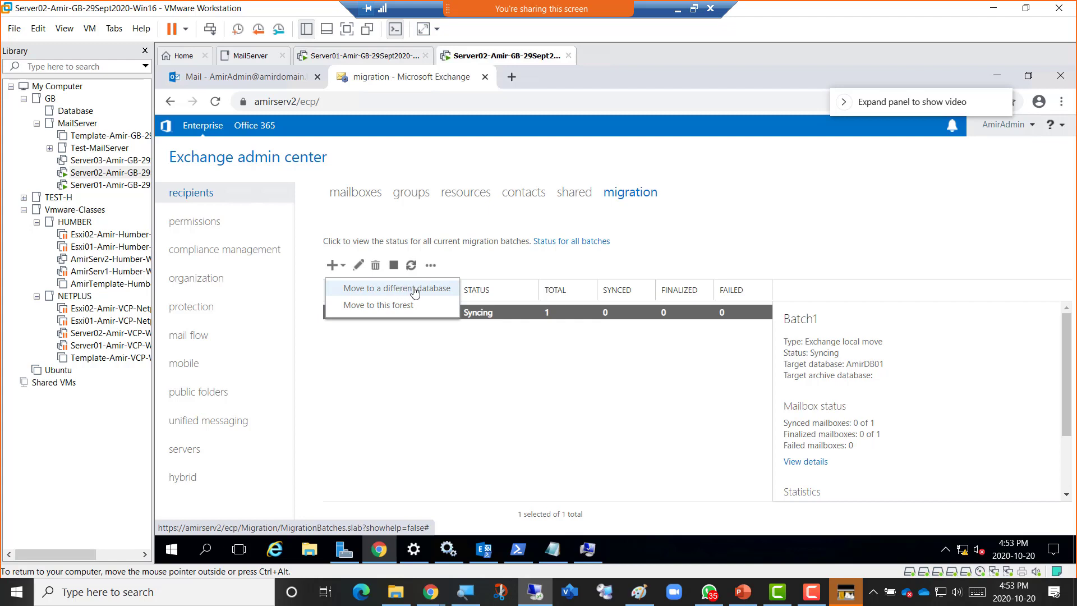
click(410, 291)
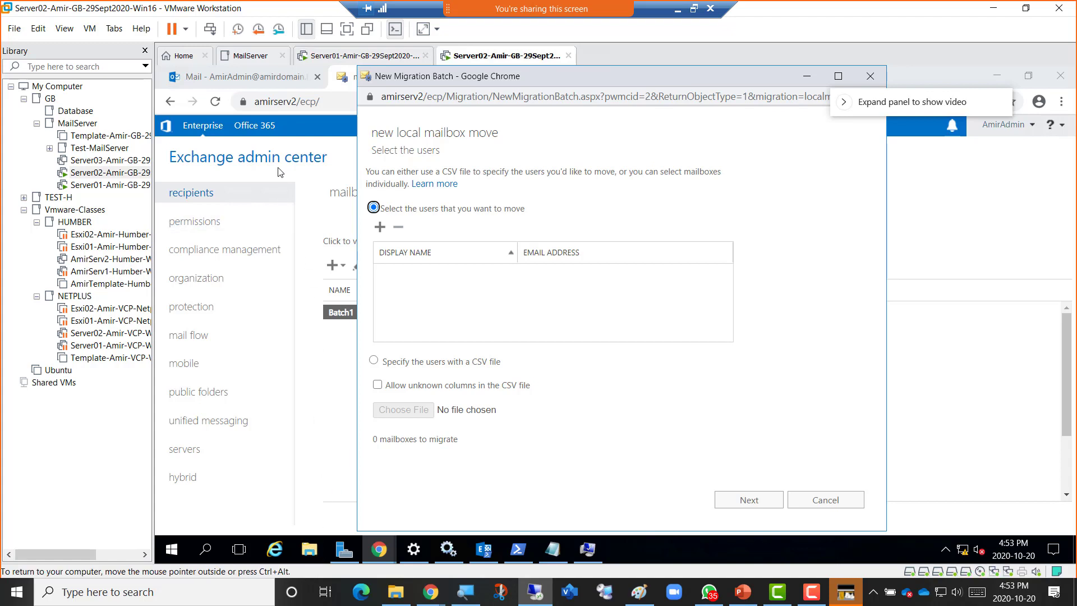
click(341, 65)
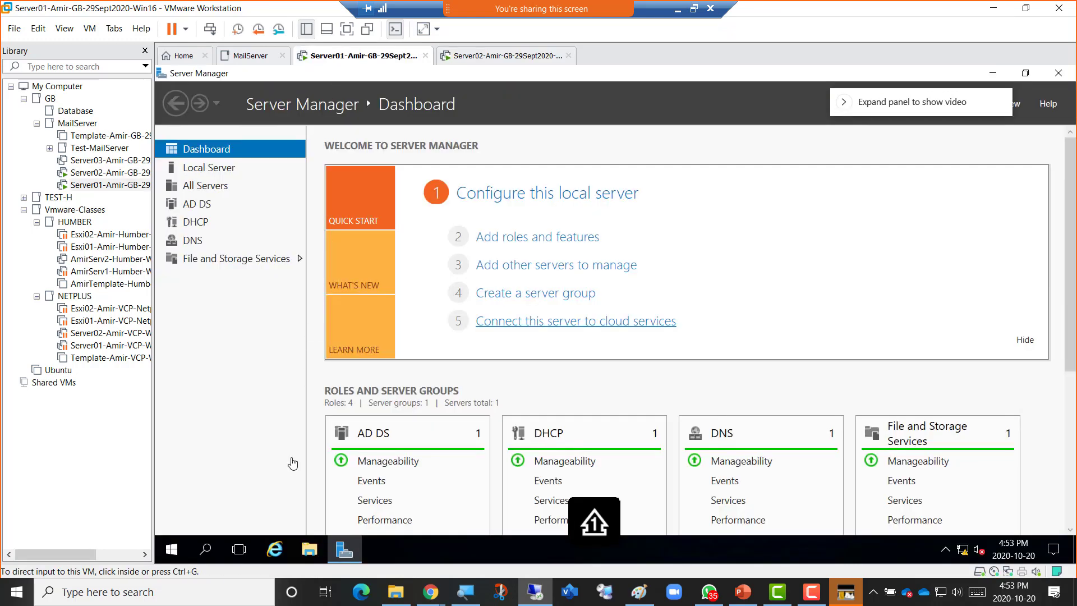
Review LabUsers.csv from C:\Scripts in Notepad, close it, and return to Server02's migration wizard.
click(309, 551)
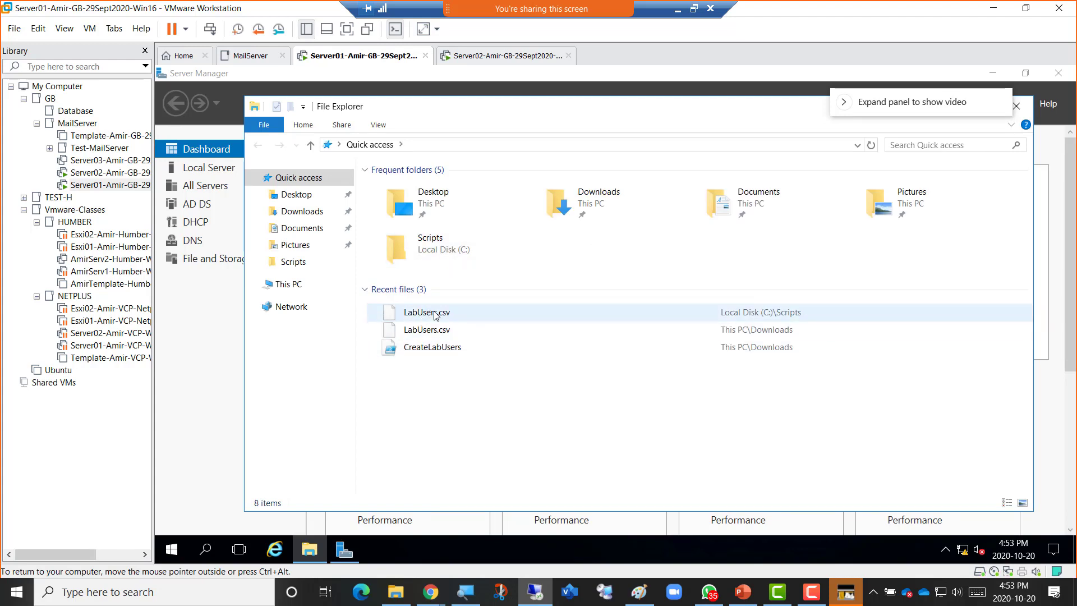
click(433, 315)
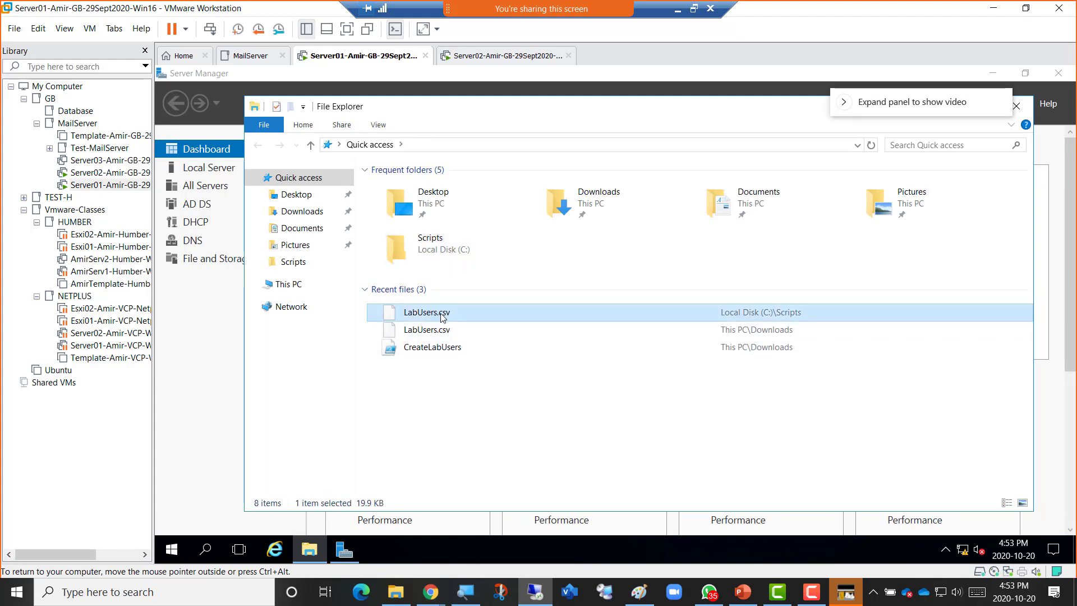
double_click(442, 317)
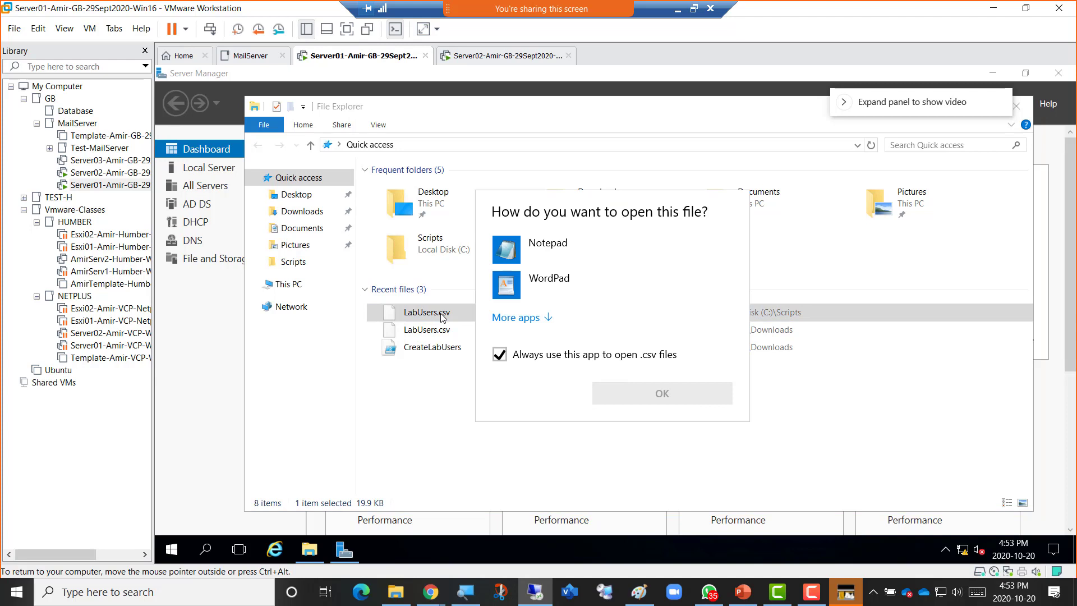
click(574, 250)
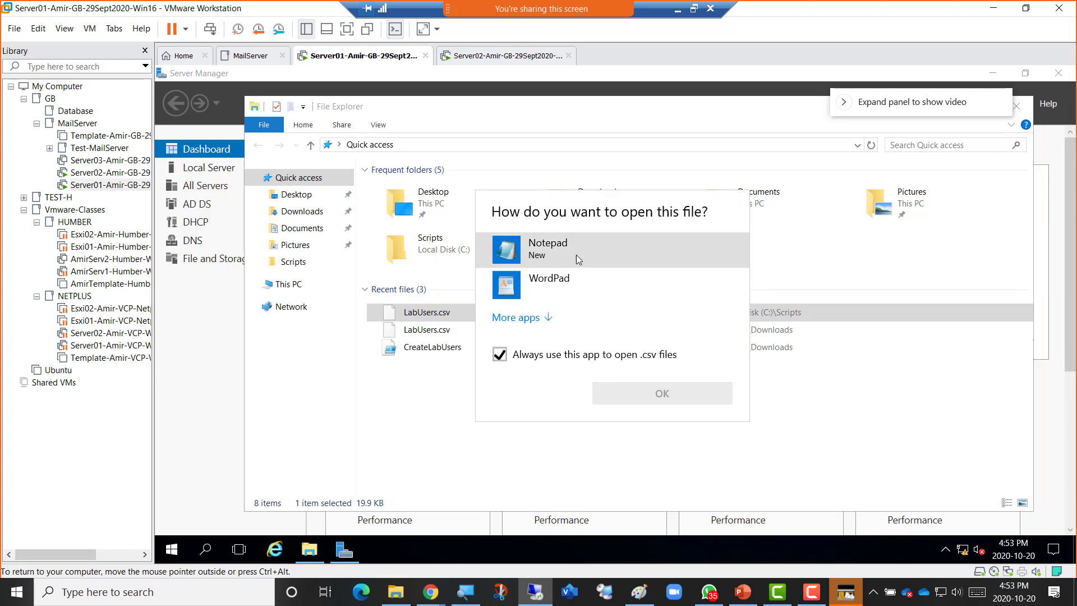
click(567, 249)
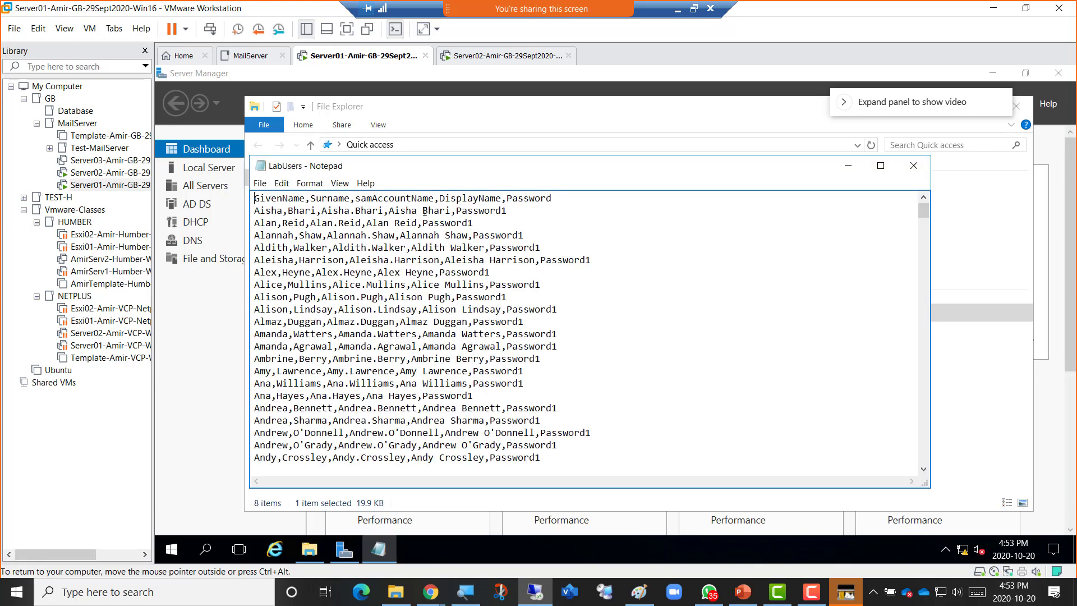
mouse_move(505, 211)
mouse_down()
mouse_move(452, 211)
mouse_move(513, 213)
mouse_up()
click(456, 222)
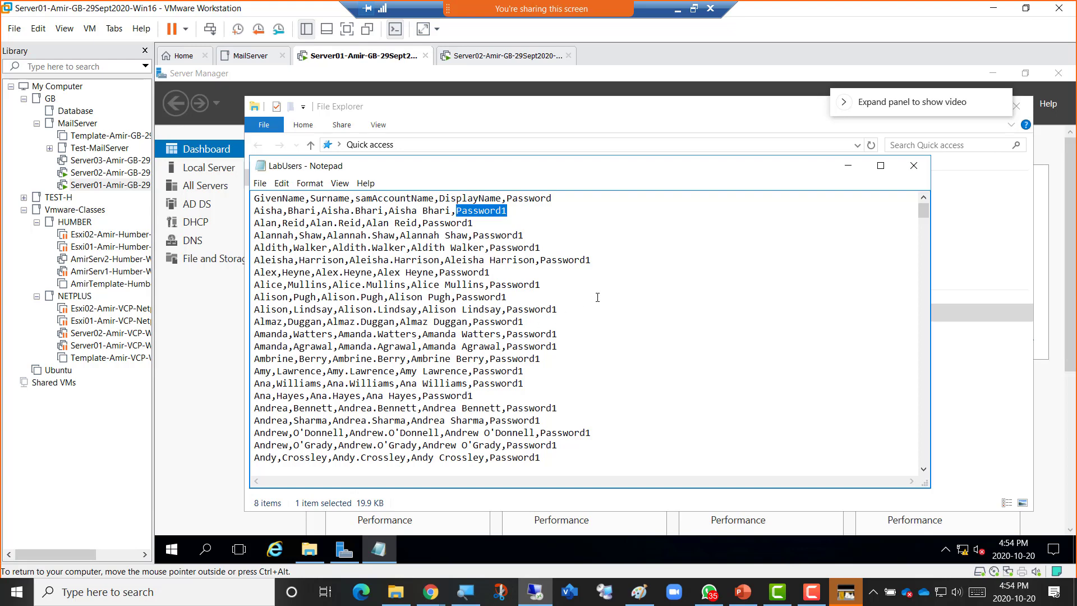
click(915, 165)
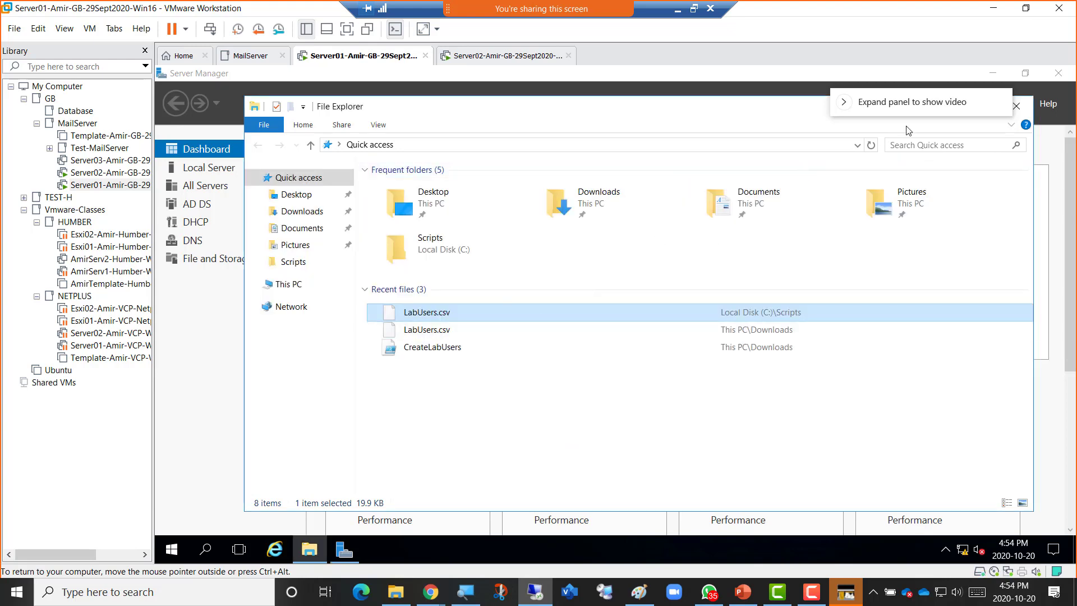
click(492, 58)
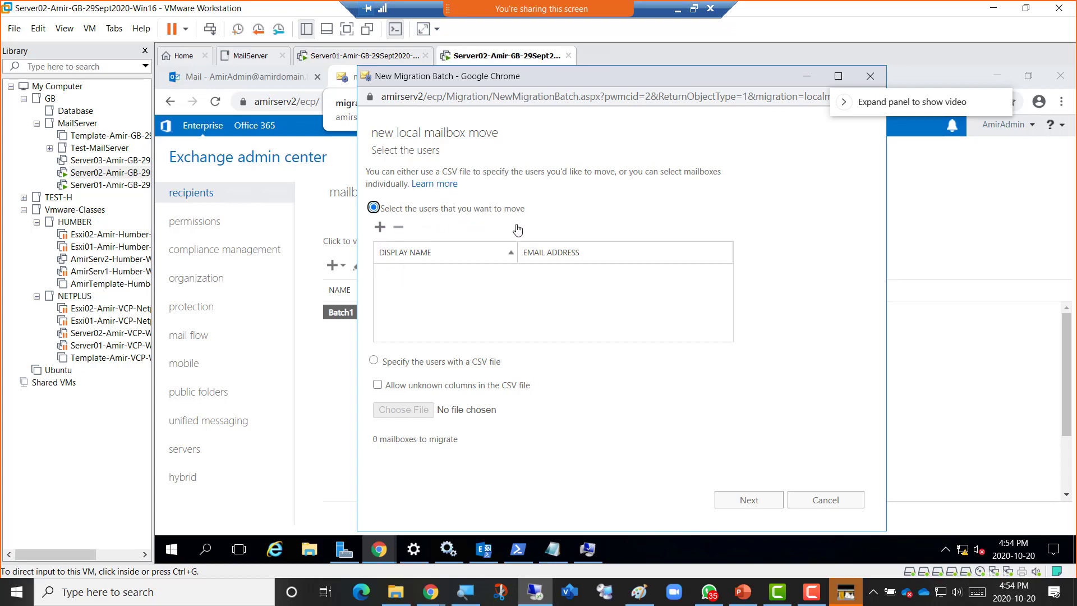
Open the Select Mailbox picker and select the first mailbox, briefly checking the PowerShell window.
click(380, 228)
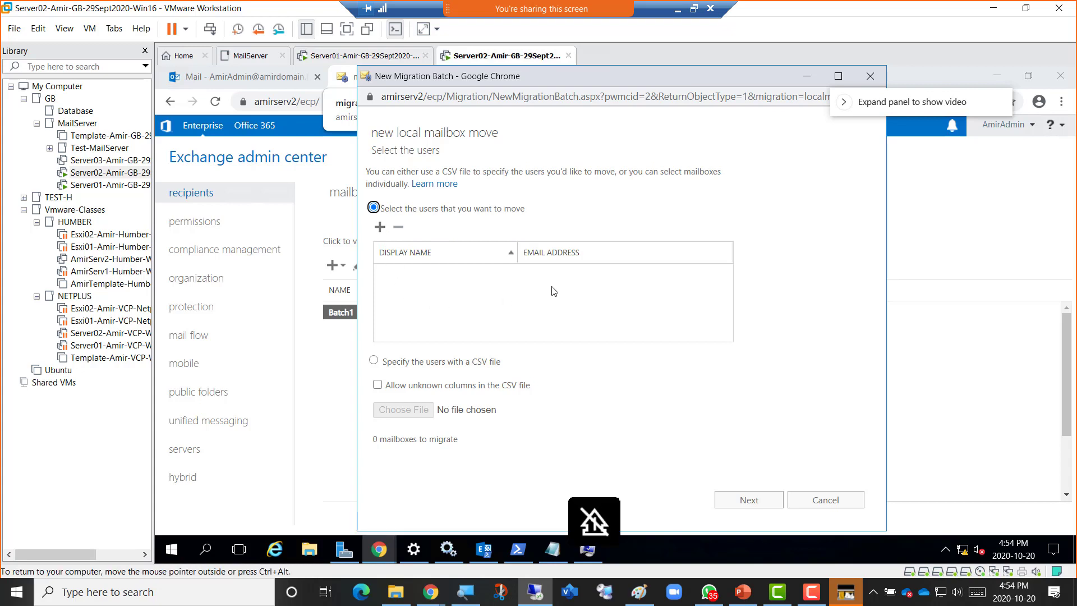
click(379, 228)
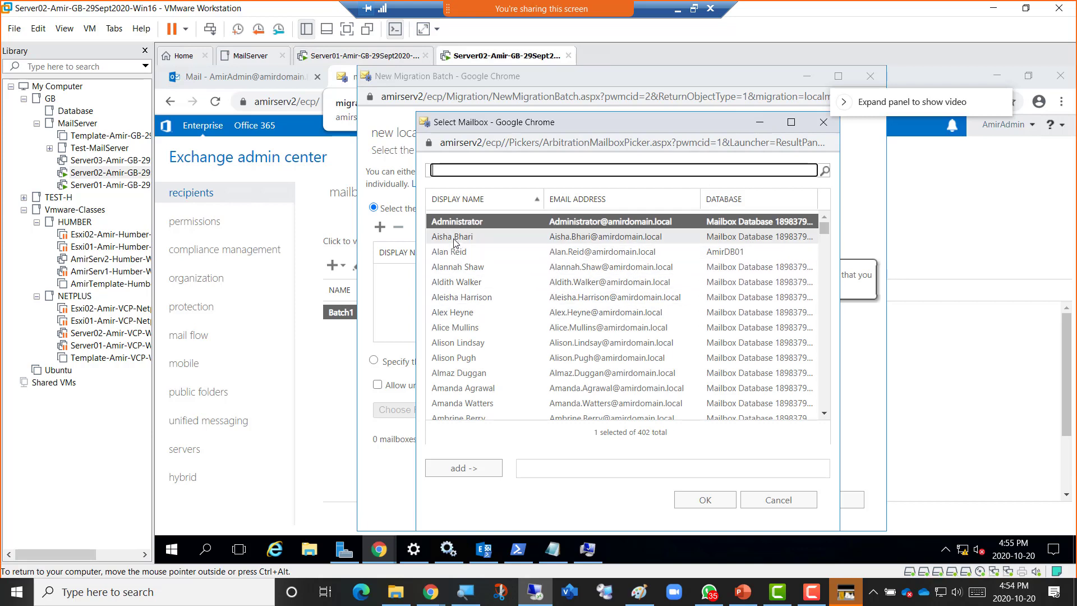
click(454, 241)
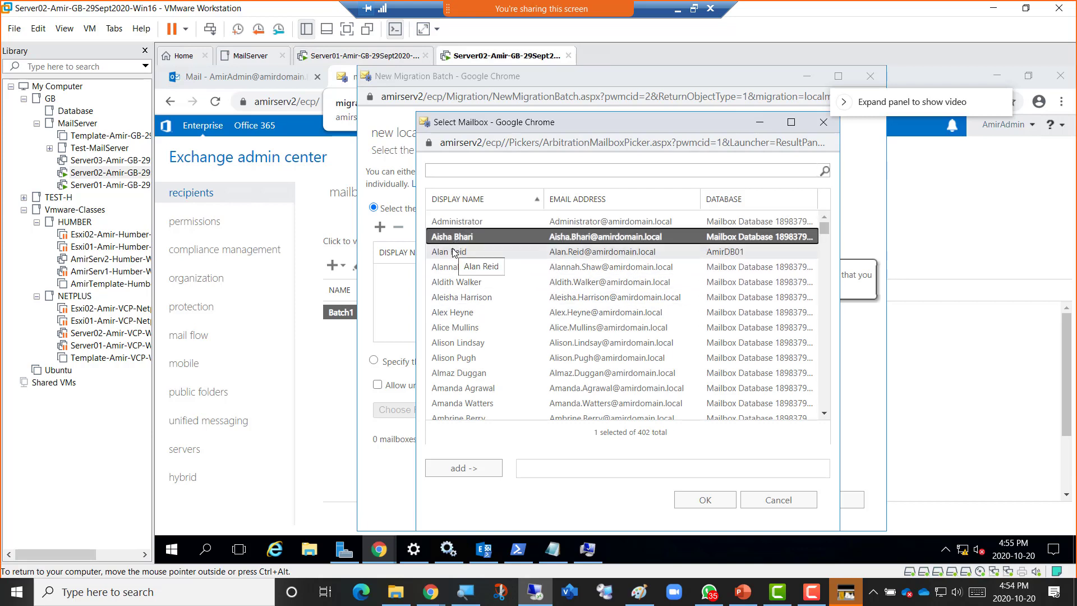
click(484, 549)
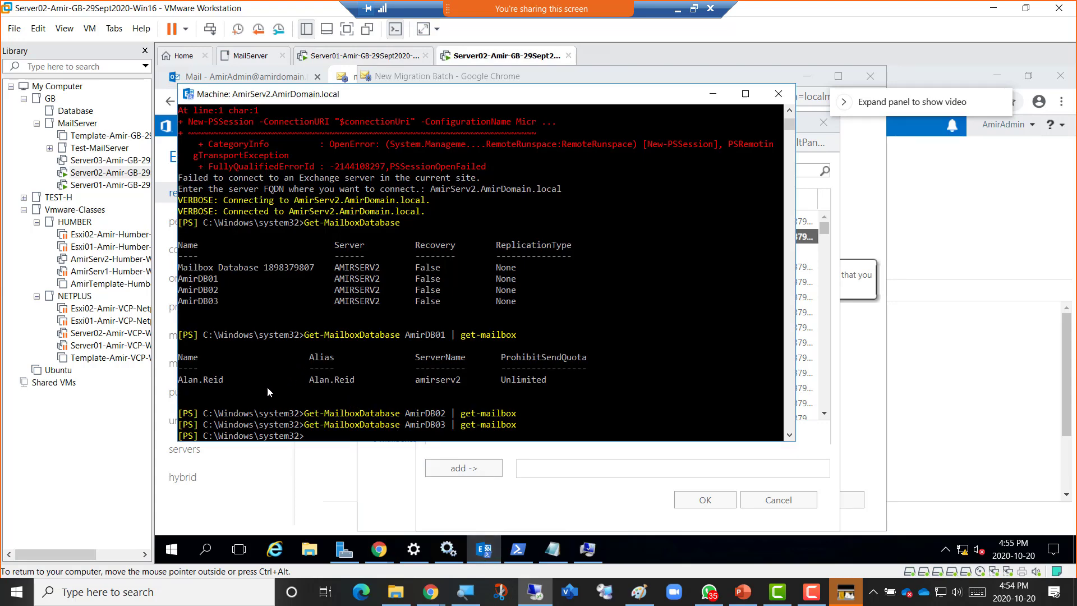
click(712, 94)
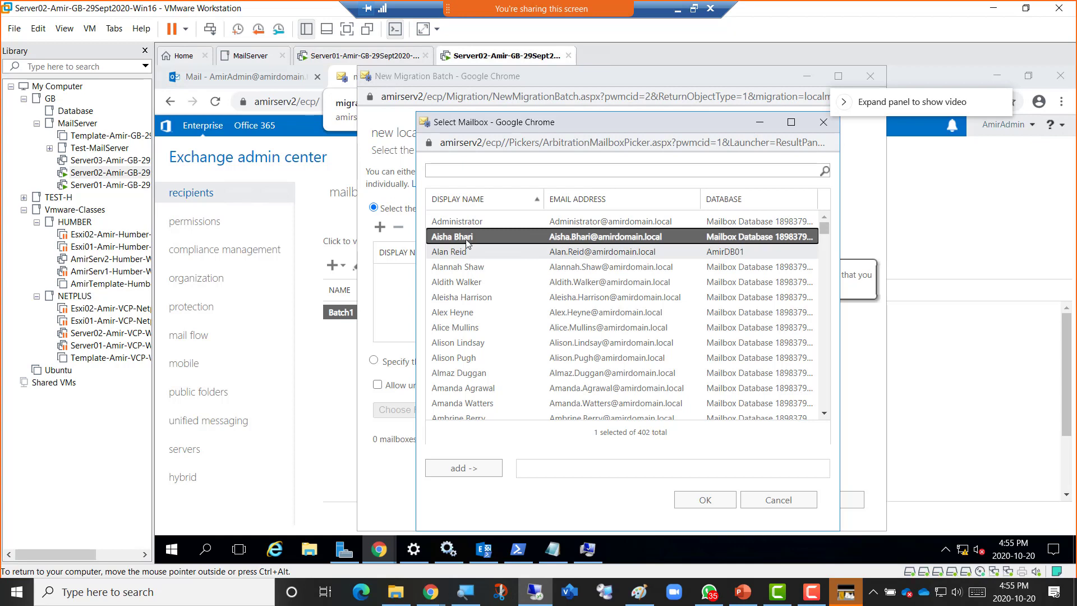
Extend the selection to nine A-named mailboxes and scroll through the list.
ctrl+click(459, 267)
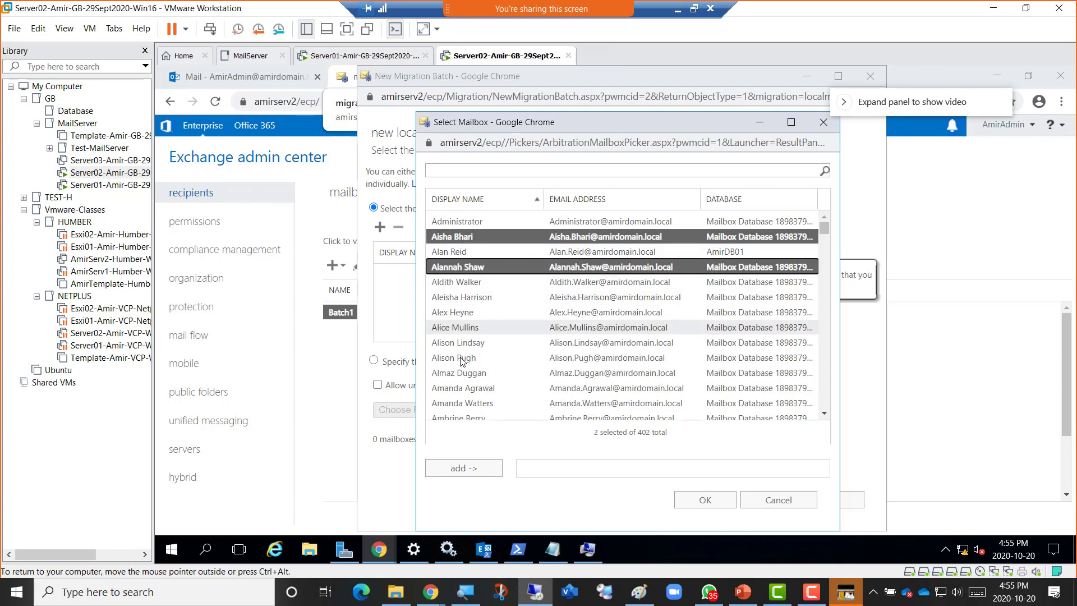
shift+click(462, 386)
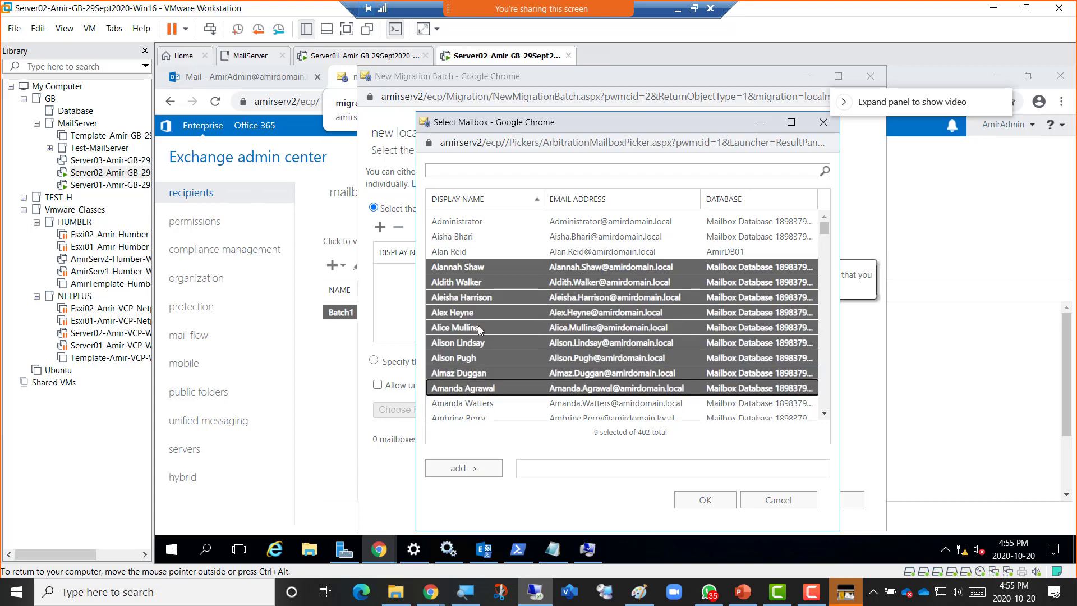
scroll(459, 296, down, 1)
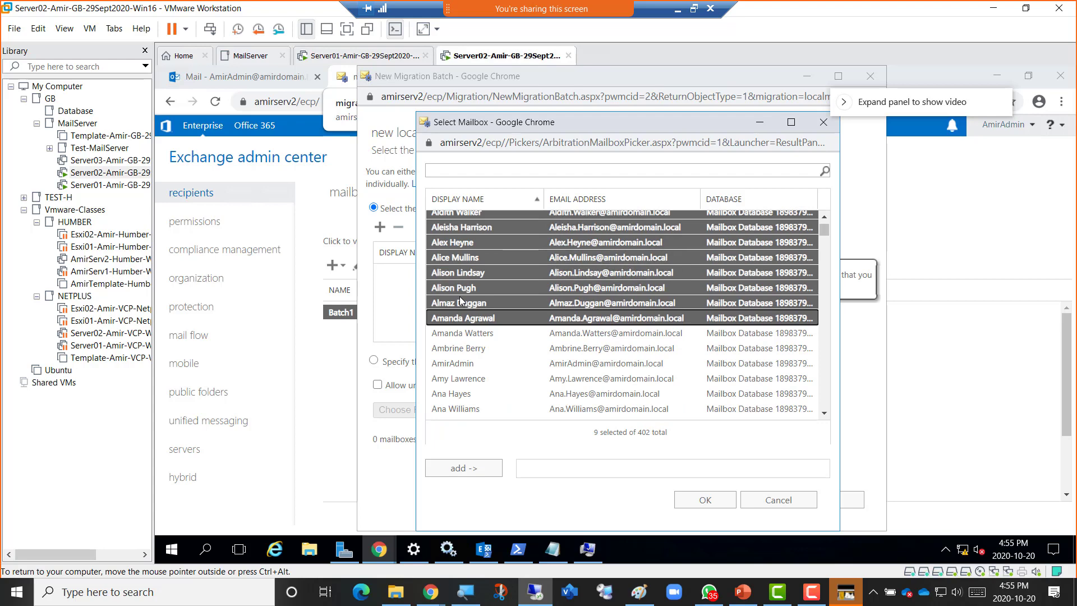
scroll(461, 264, up, 1)
scroll(462, 271, down, 2)
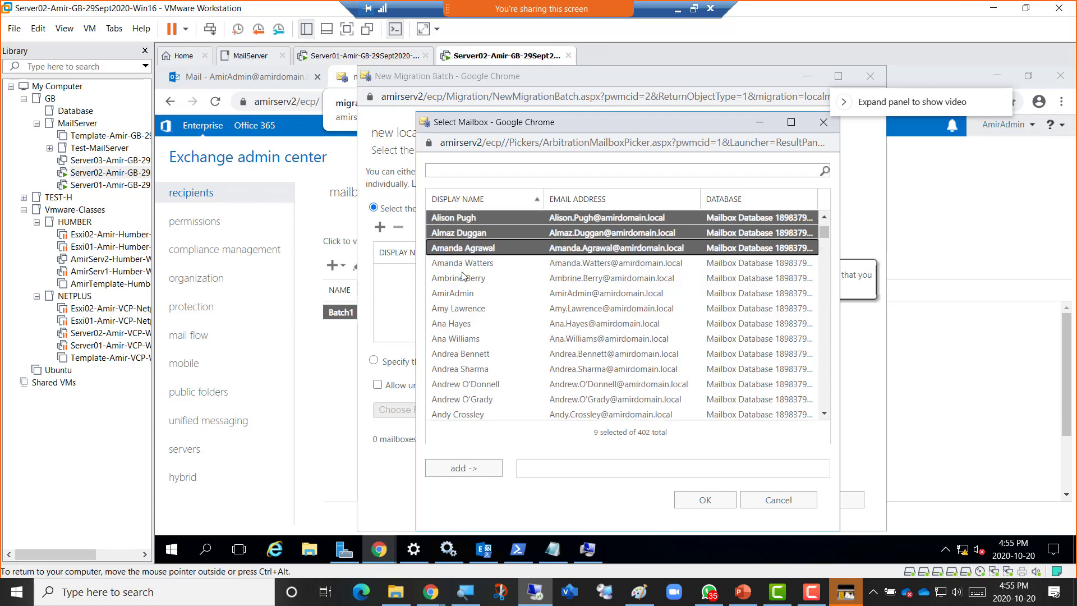
scroll(462, 273, up, 2)
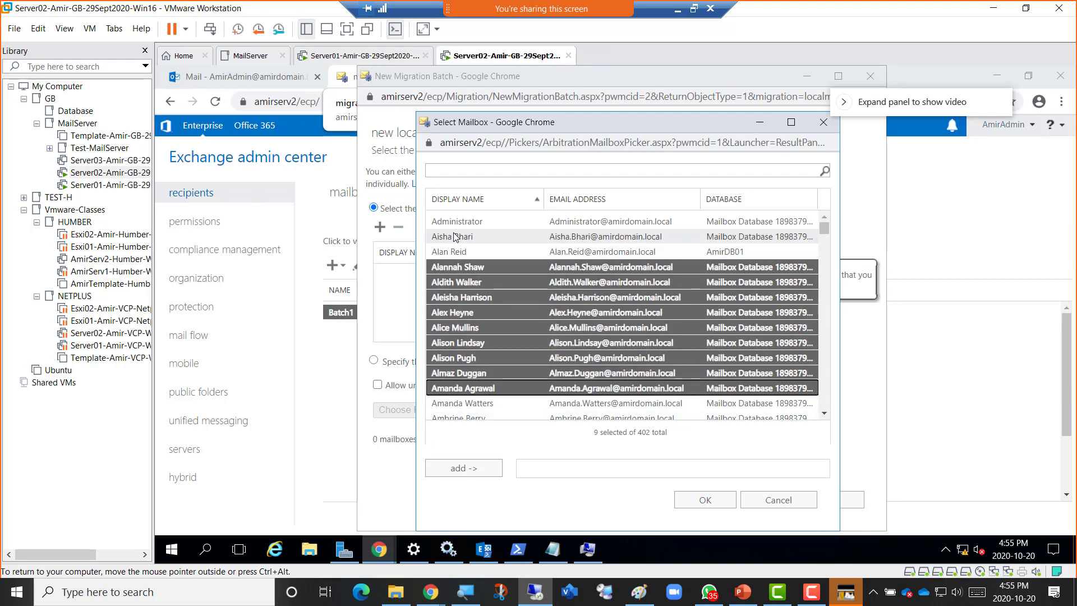
Clear the selection, restart it at the first A-named mailbox, and check the OneNote plan.
click(453, 236)
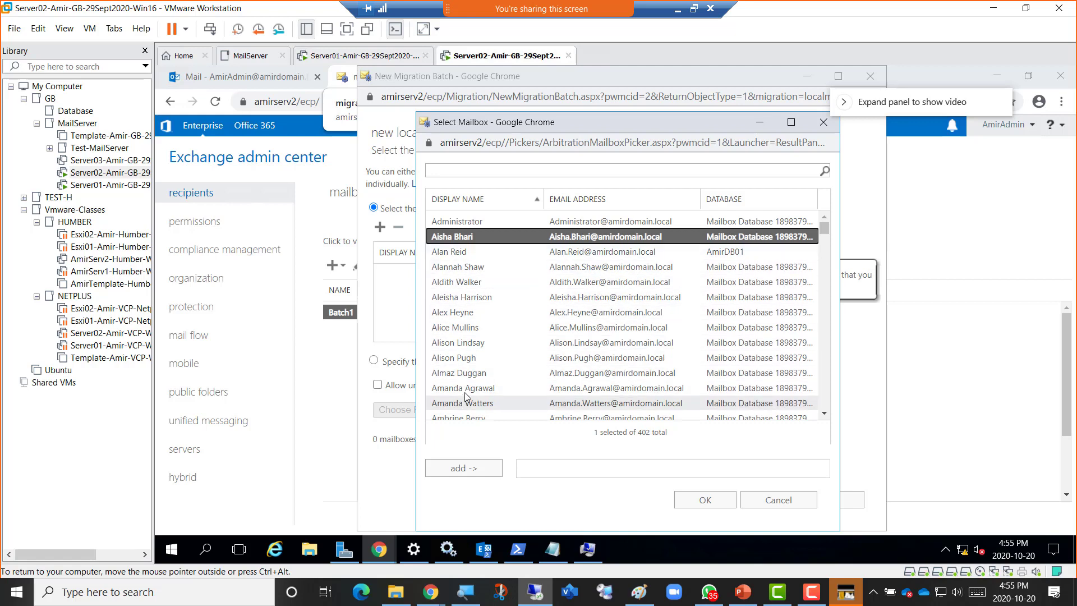
click(460, 266)
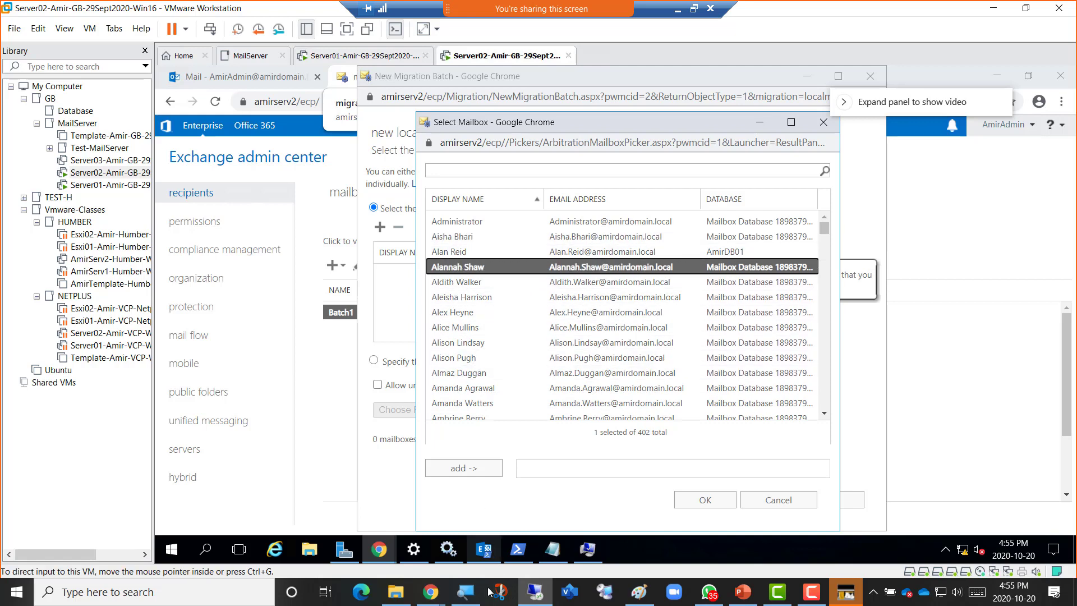
mouse_move(426, 592)
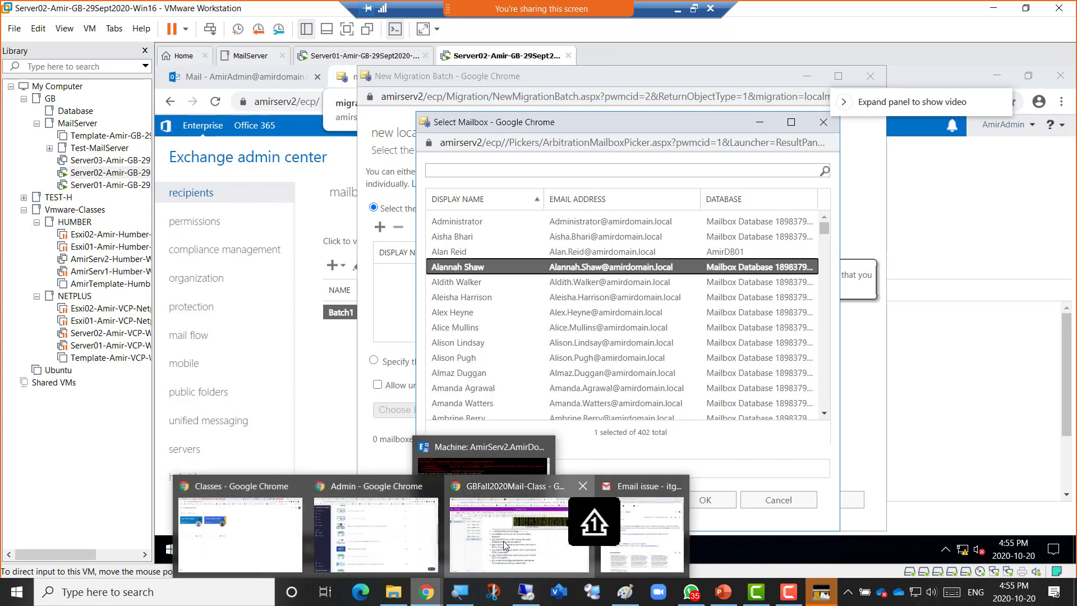
click(562, 527)
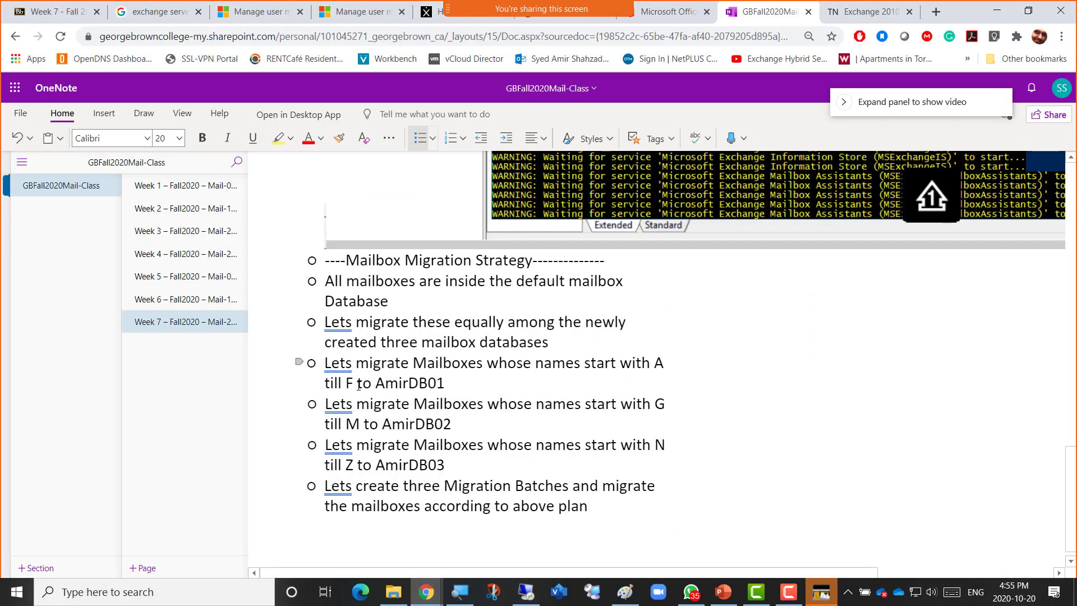
key(alt+Tab)
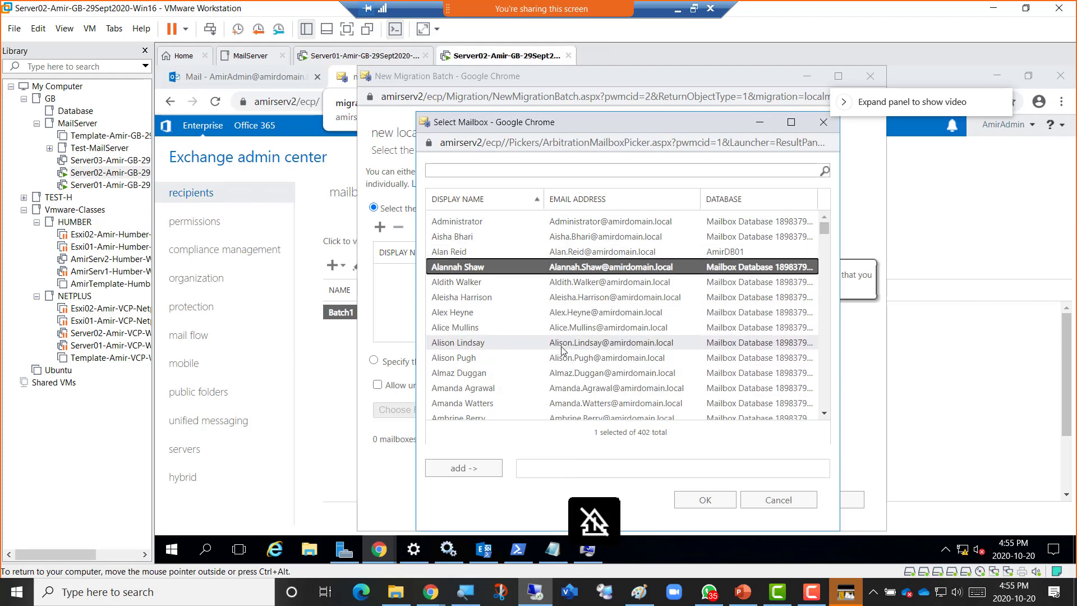
scroll(563, 350, down, 6)
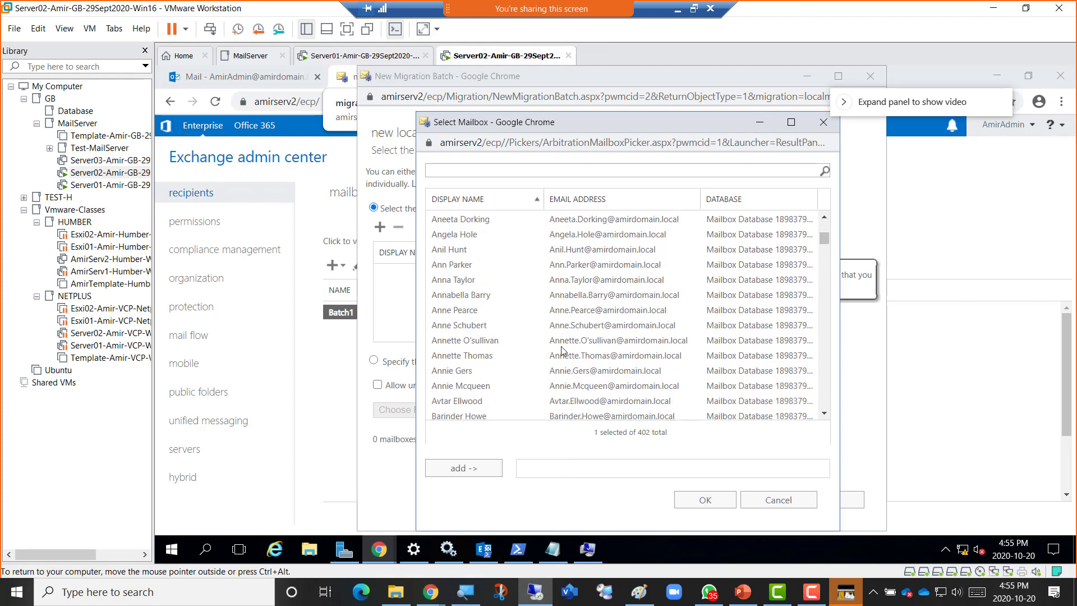
scroll(563, 350, down, 12)
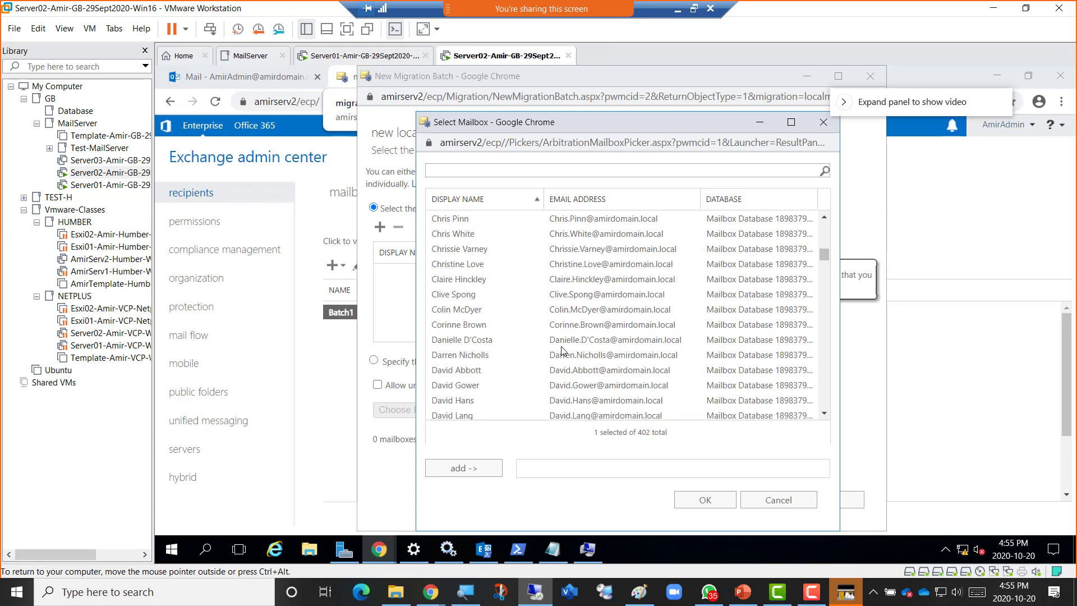
scroll(563, 351, down, 12)
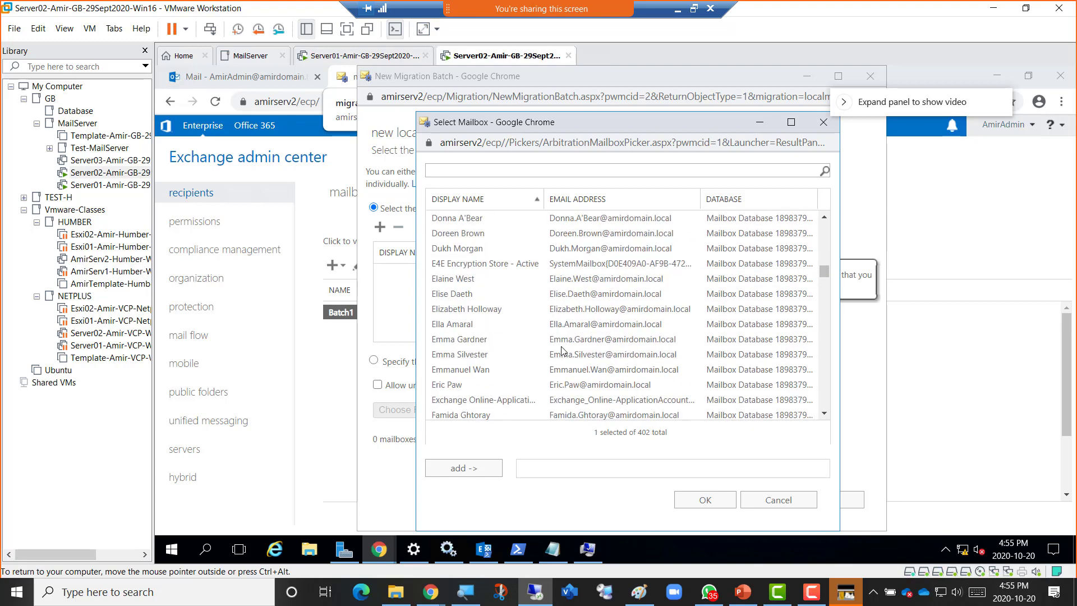
scroll(561, 350, down, 3)
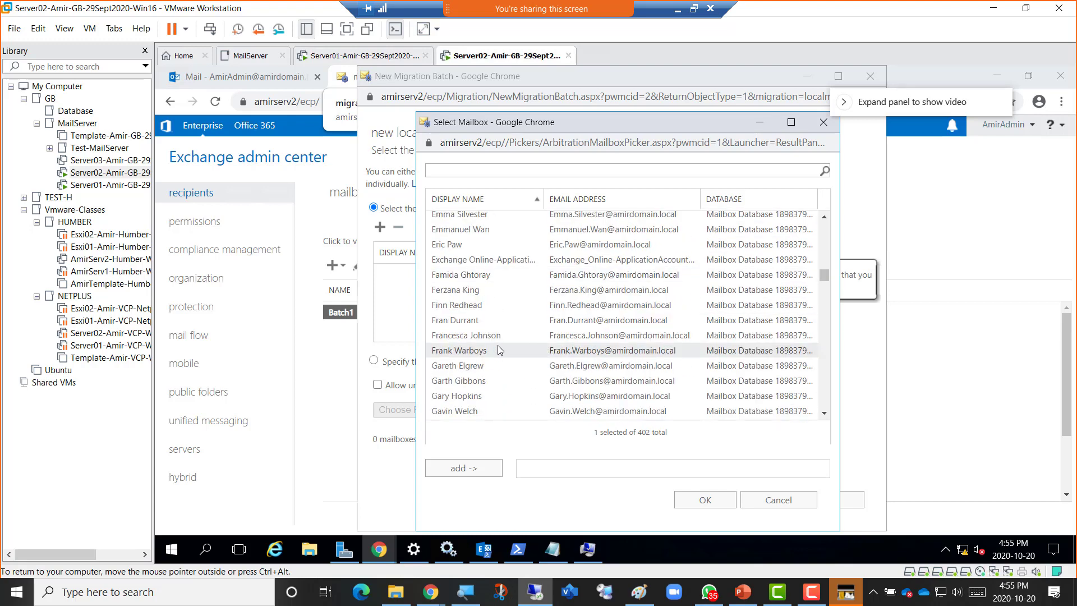
shift+click(473, 353)
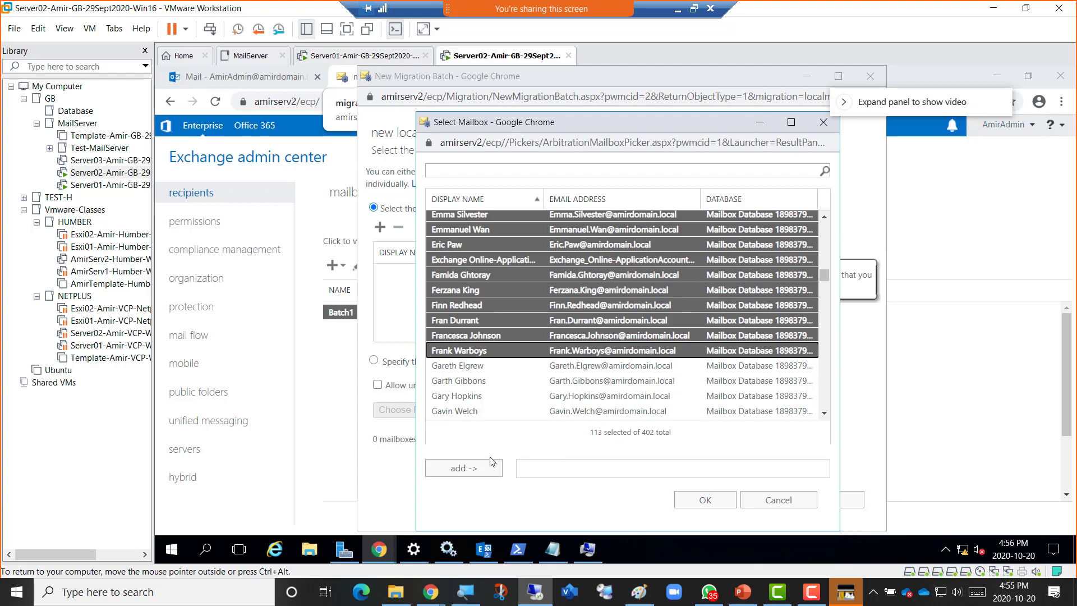
click(458, 471)
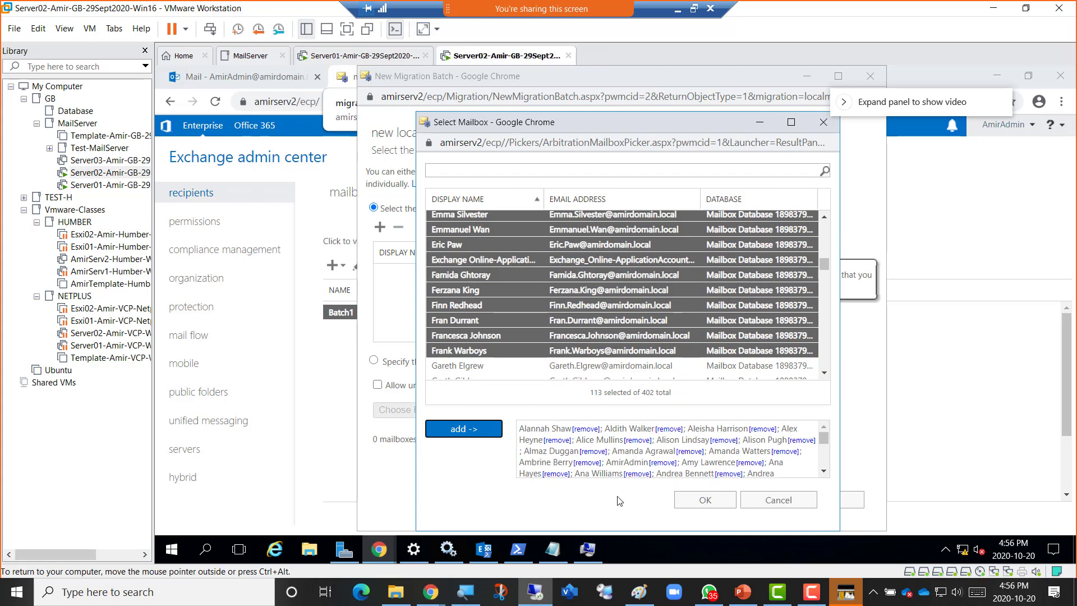
click(689, 502)
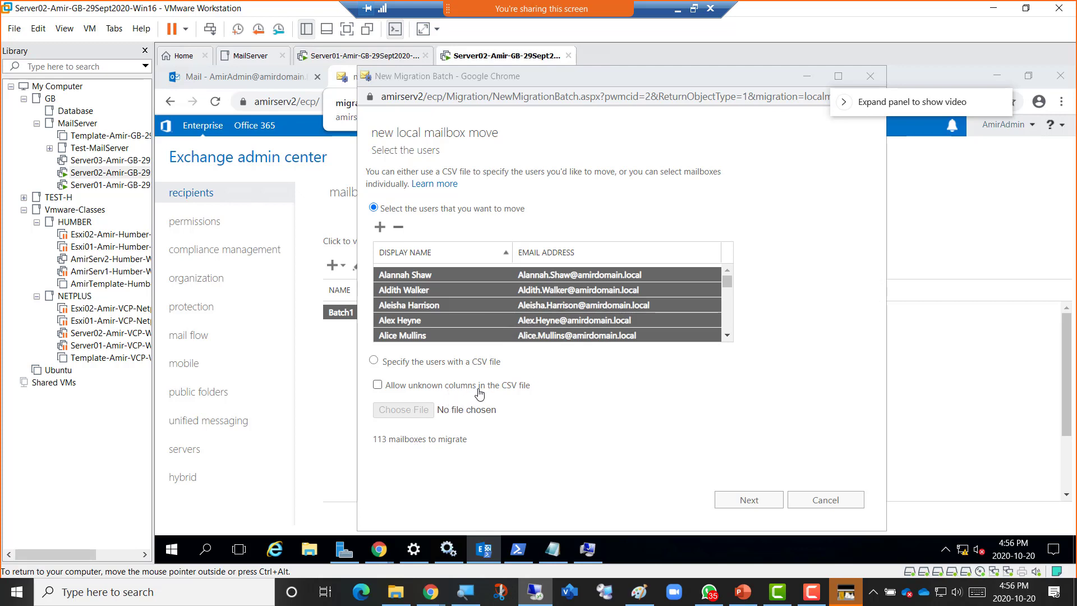
On the batch configuration page, enter the name MigBatch1-A-to-F-Mailboxes and copy it.
click(738, 501)
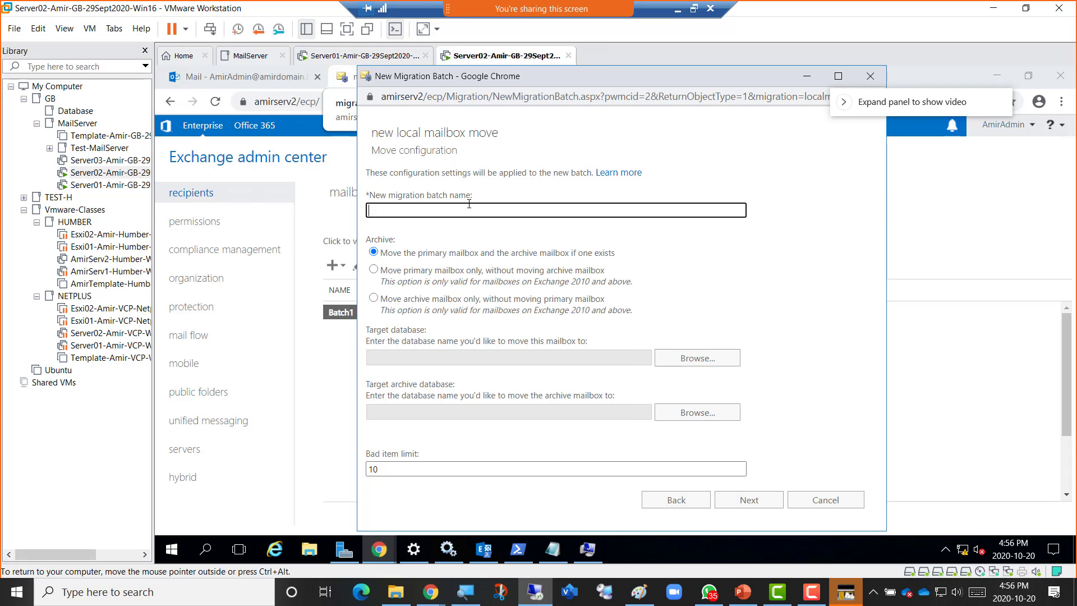
text(MigBatch1-A-to-F-Mailboxes)
key(ctrl+a)
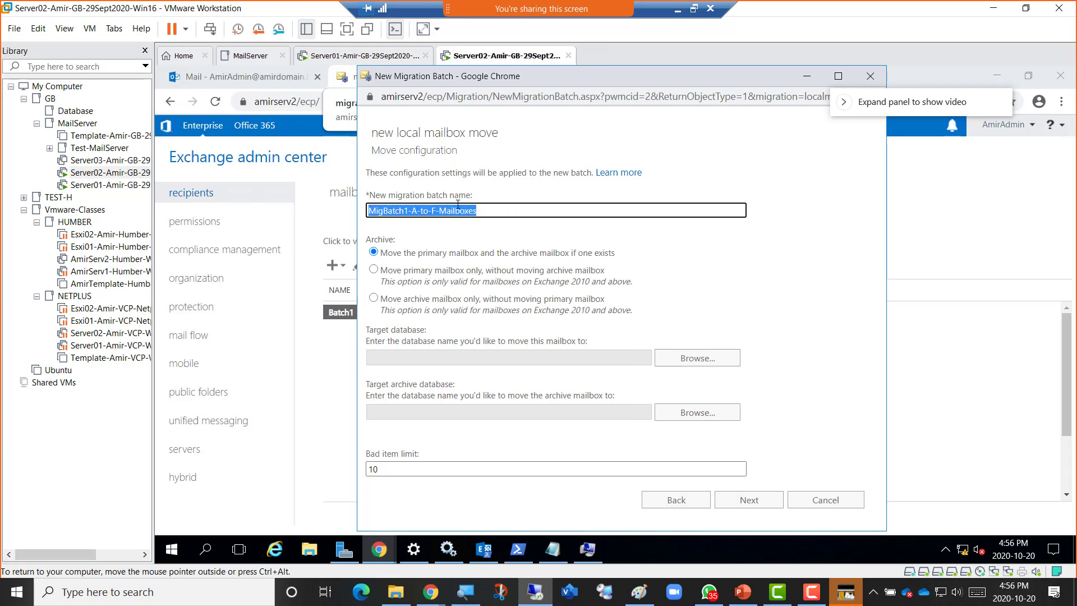
right_click(457, 206)
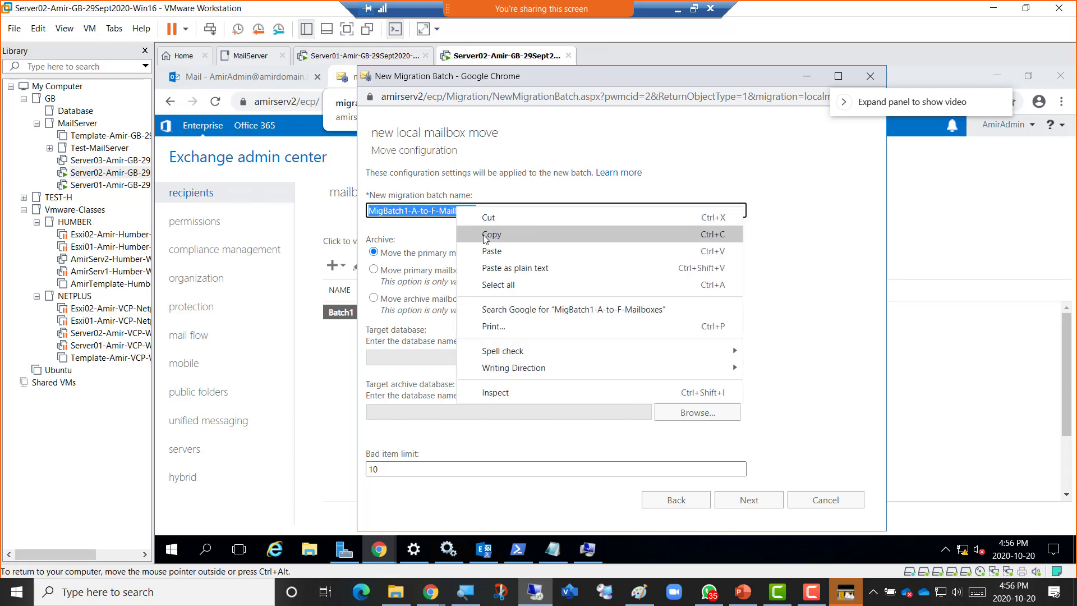
click(488, 232)
click(494, 232)
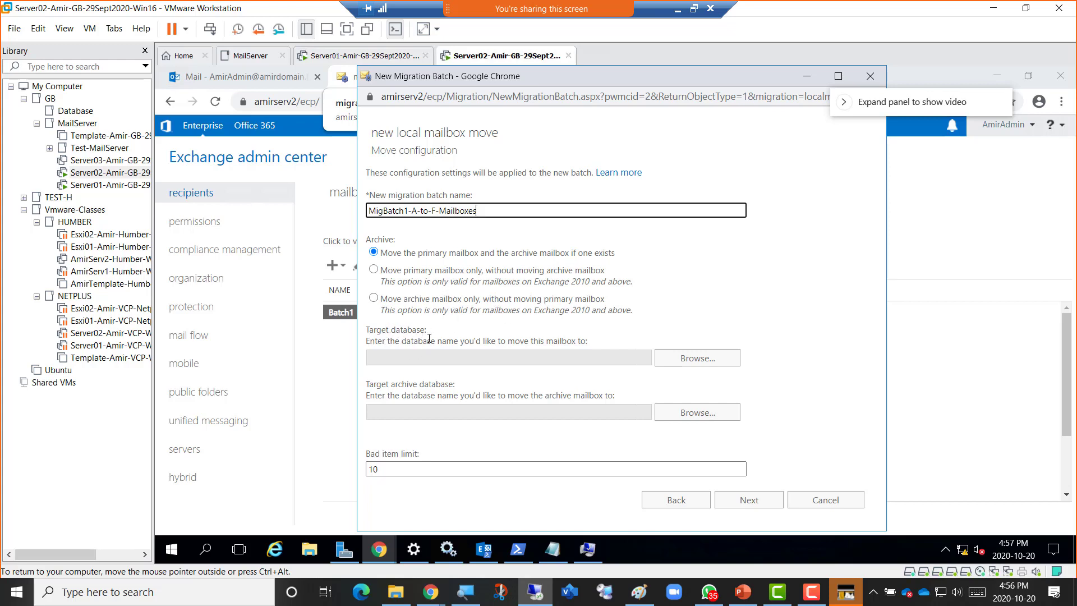
Choose AmirDB01 in the Select Mailbox Database picker as the batch's target database.
click(687, 363)
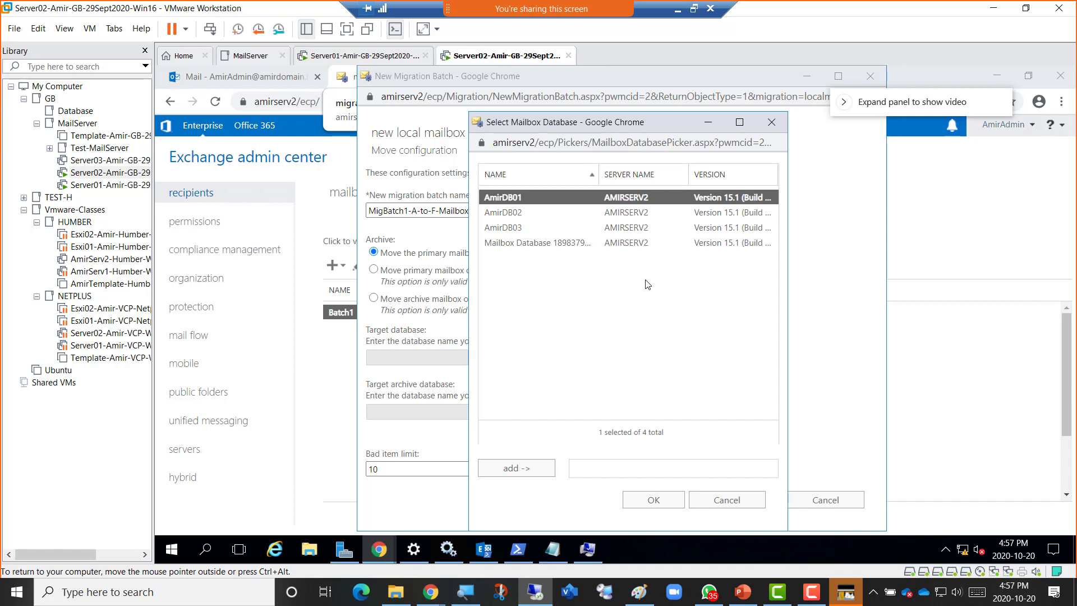
click(520, 471)
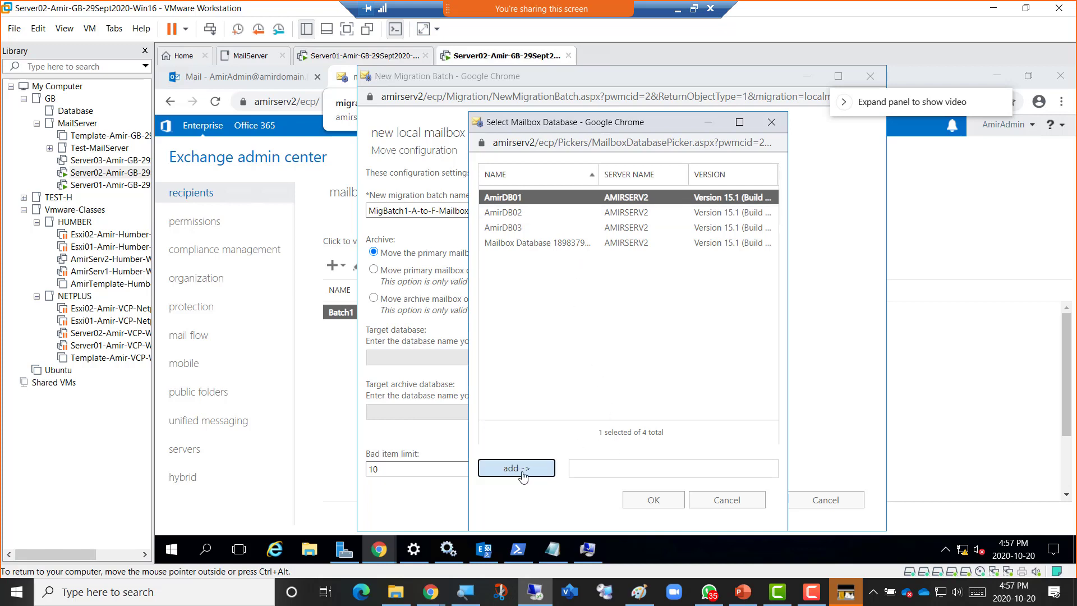
click(644, 507)
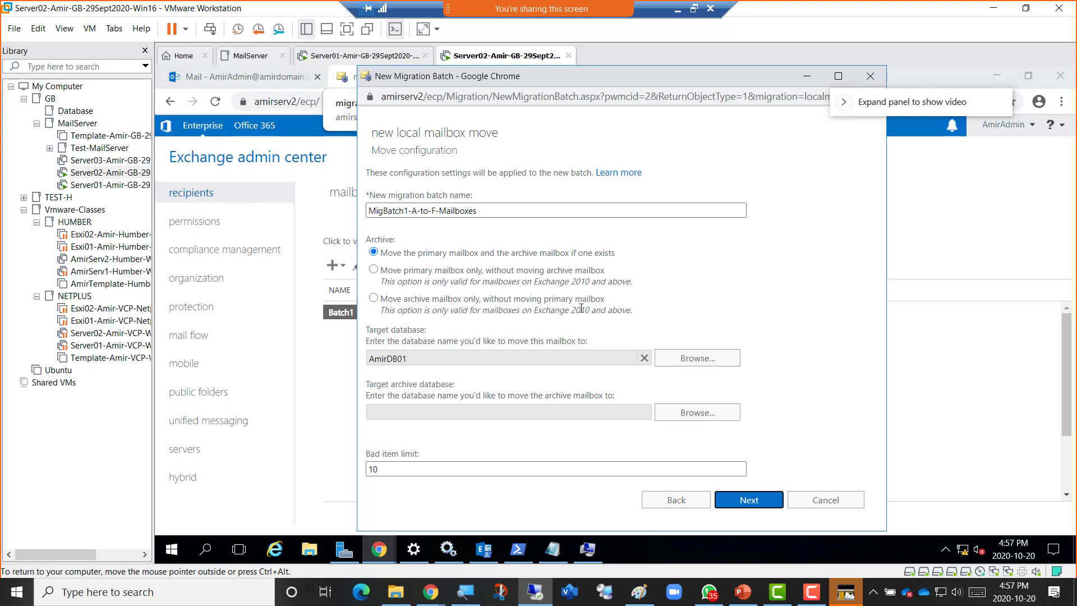
Snip a screenshot of the batch configuration, then switch to the OneNote migration notes in Chrome.
click(694, 9)
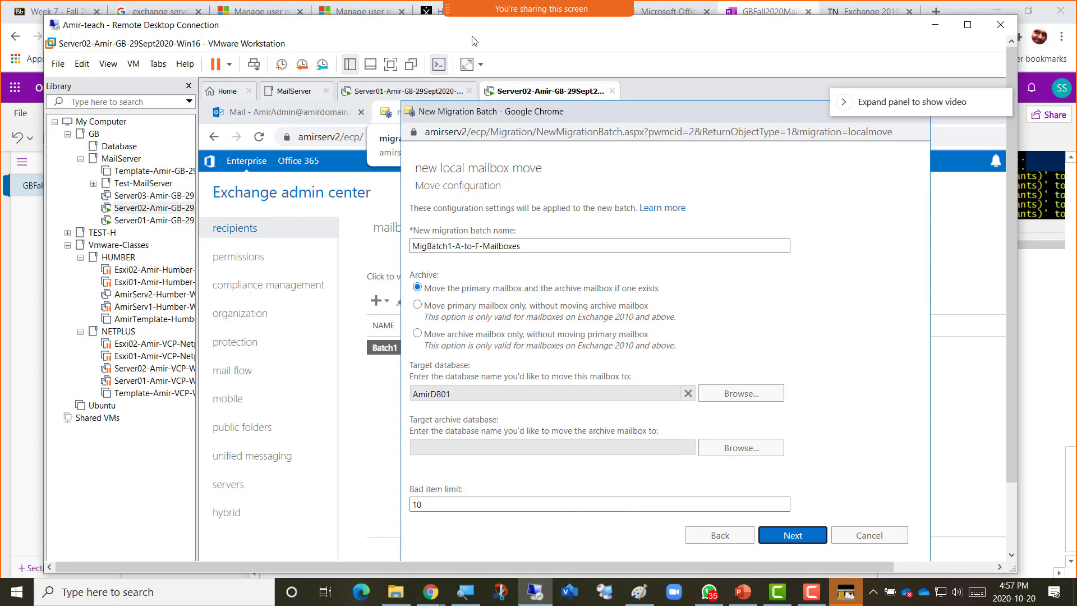
key(super+shift+s)
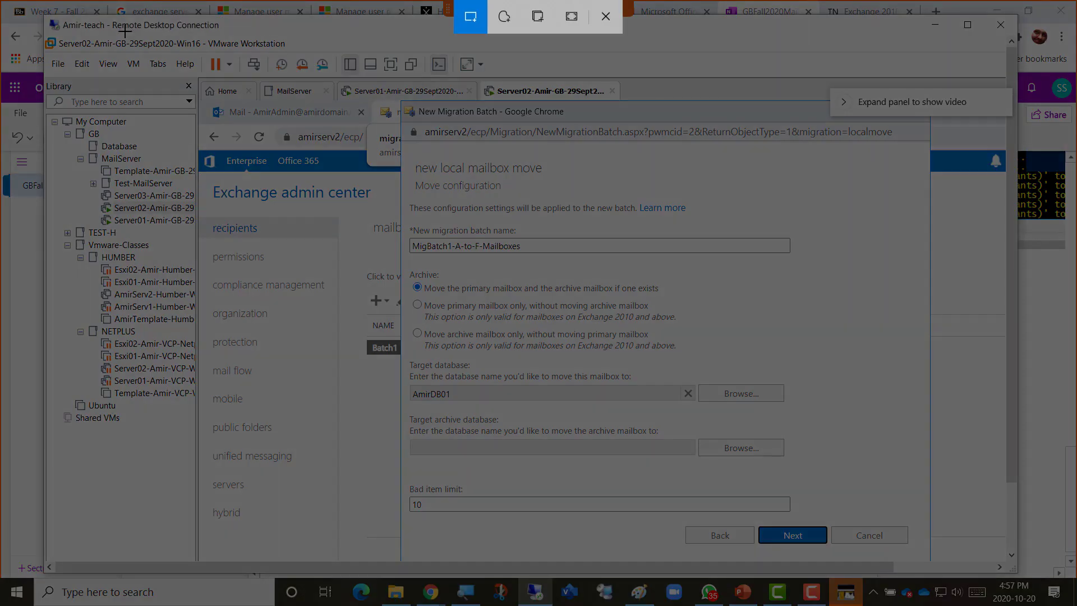
mouse_move(69, 19)
mouse_down()
mouse_move(809, 415)
mouse_move(947, 523)
mouse_move(988, 571)
mouse_up()
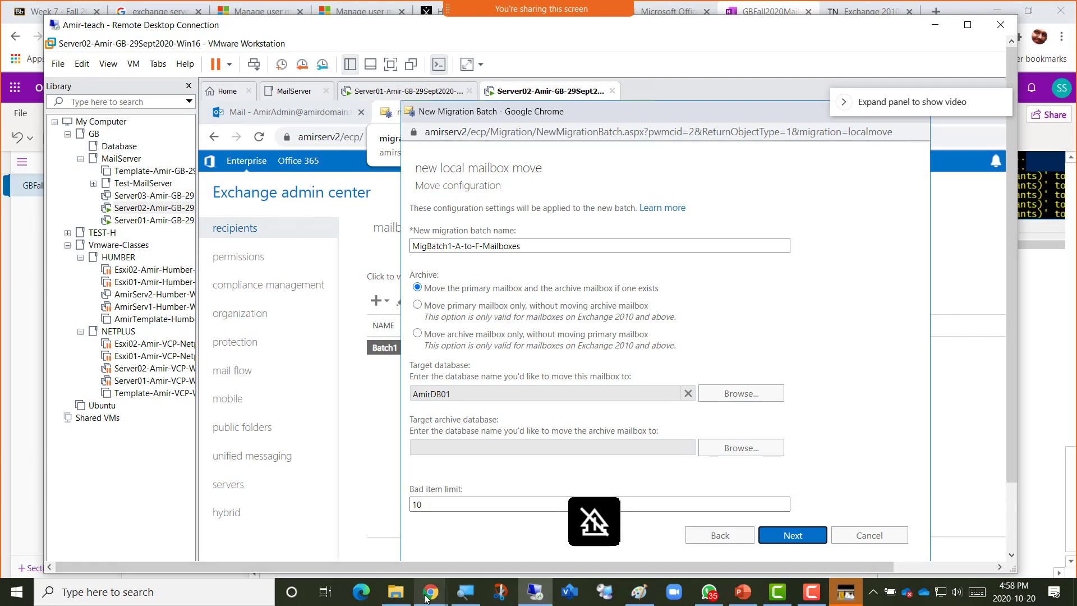
mouse_move(425, 597)
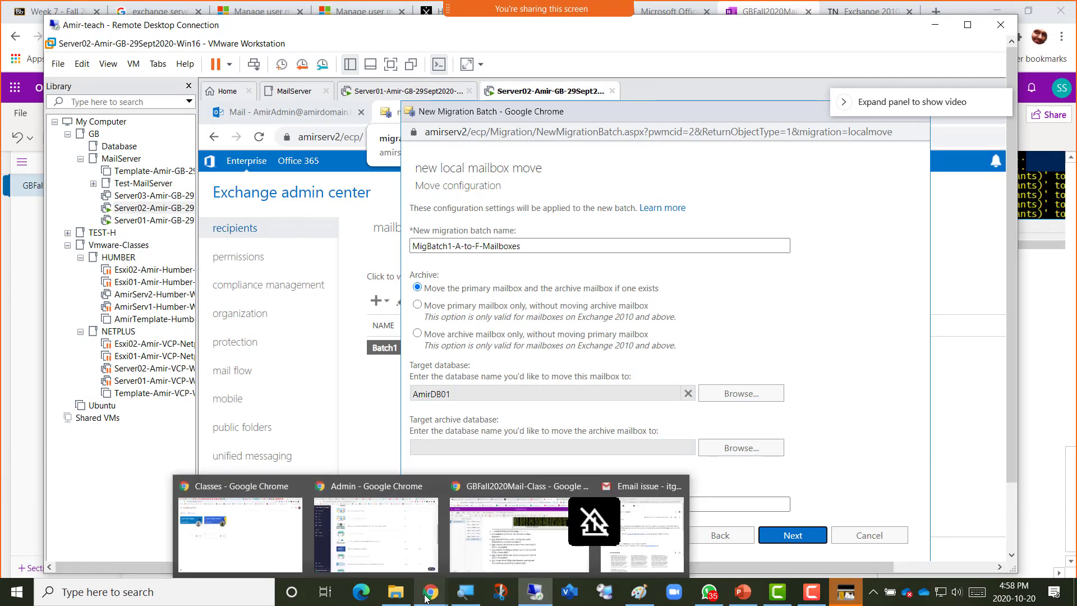
click(512, 563)
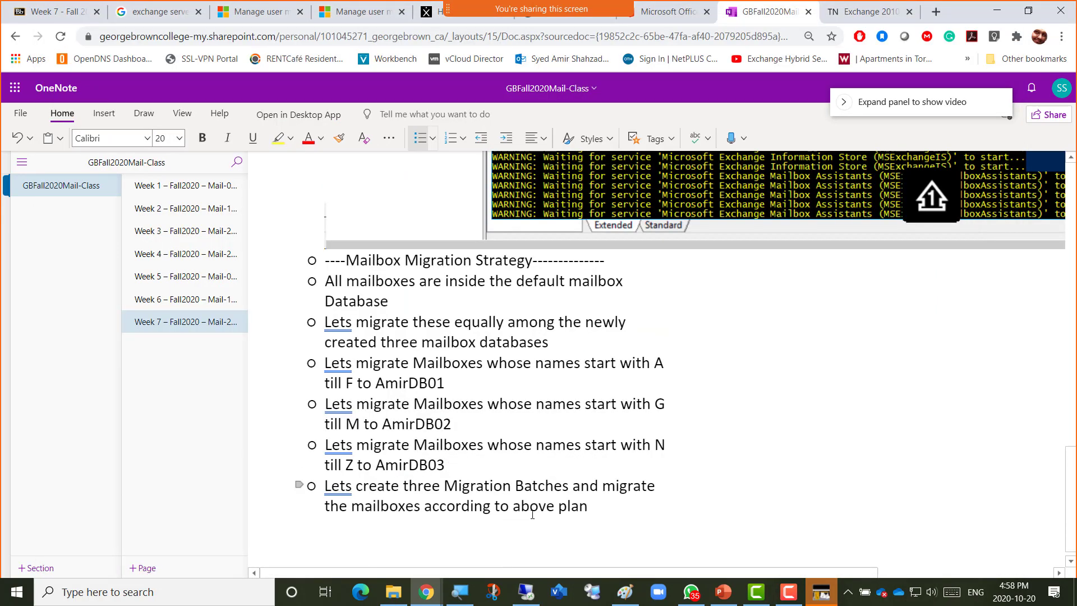
Add the bullet 'Screenshot 2 - MigBatch1- A to F' and paste the batch screenshot below it.
key(Return)
text(Screenshot )
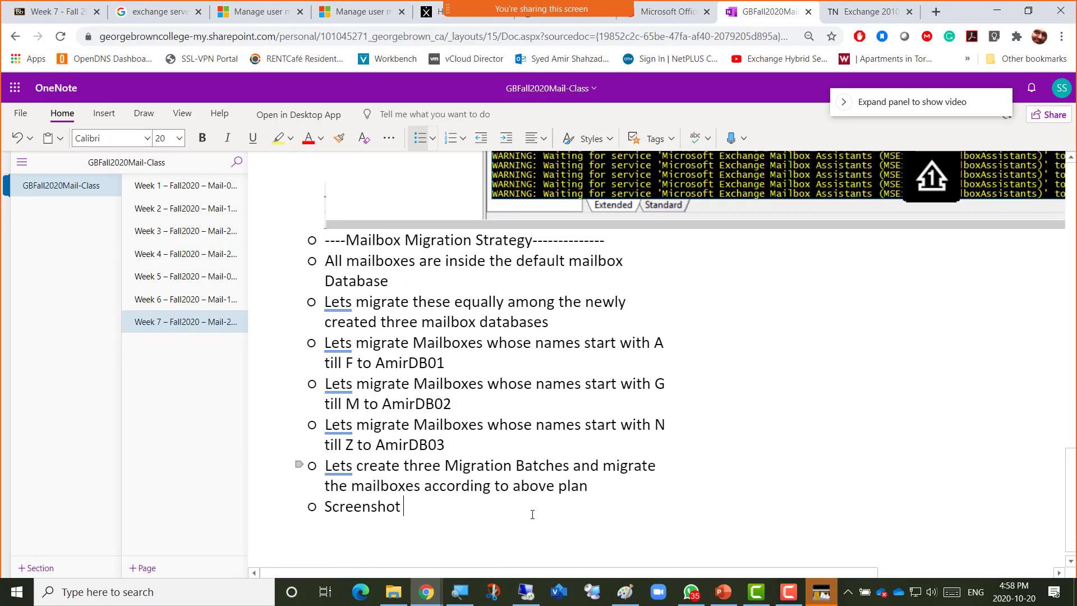
text(2 - Mig)
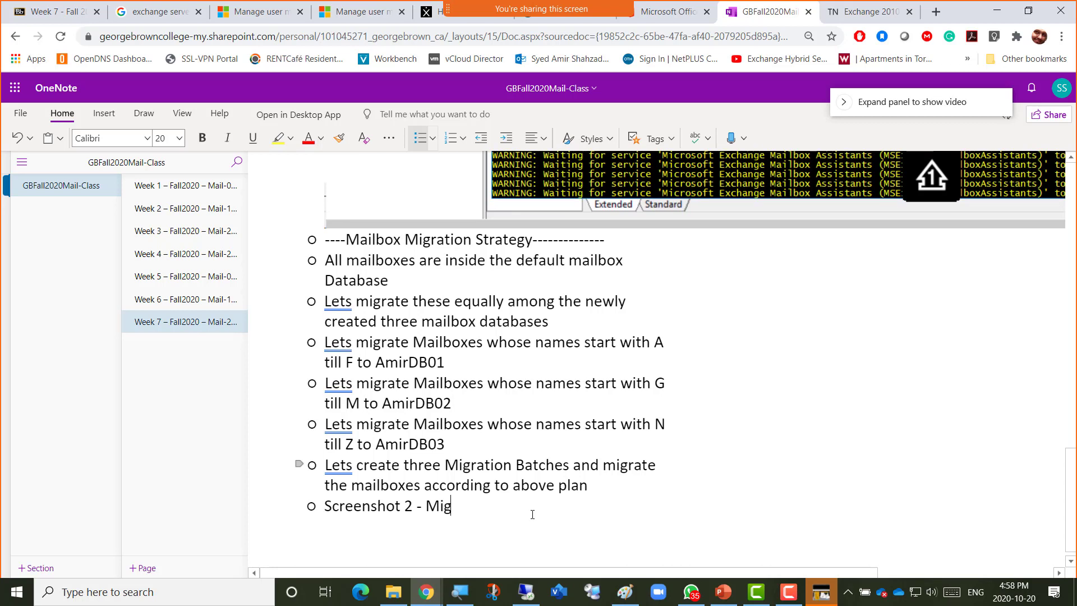
text(Batch1)
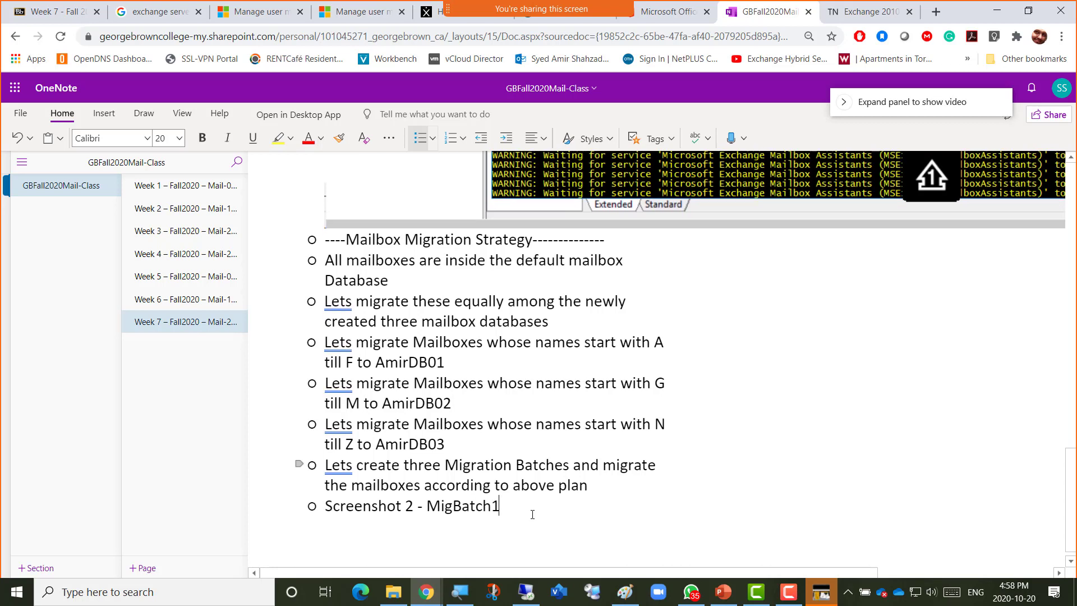
text(- Ato )
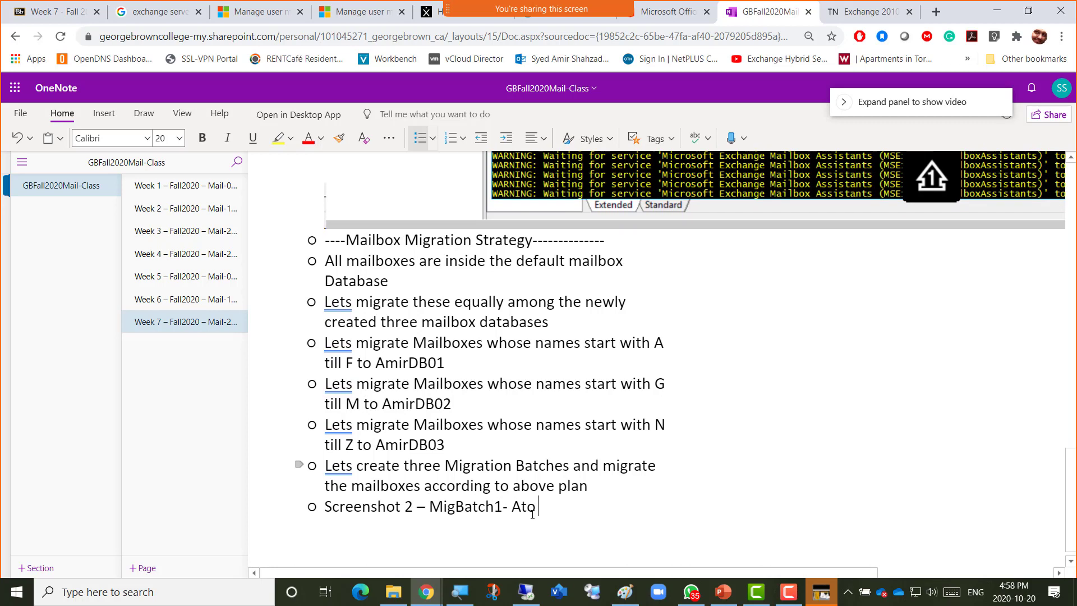
text(F)
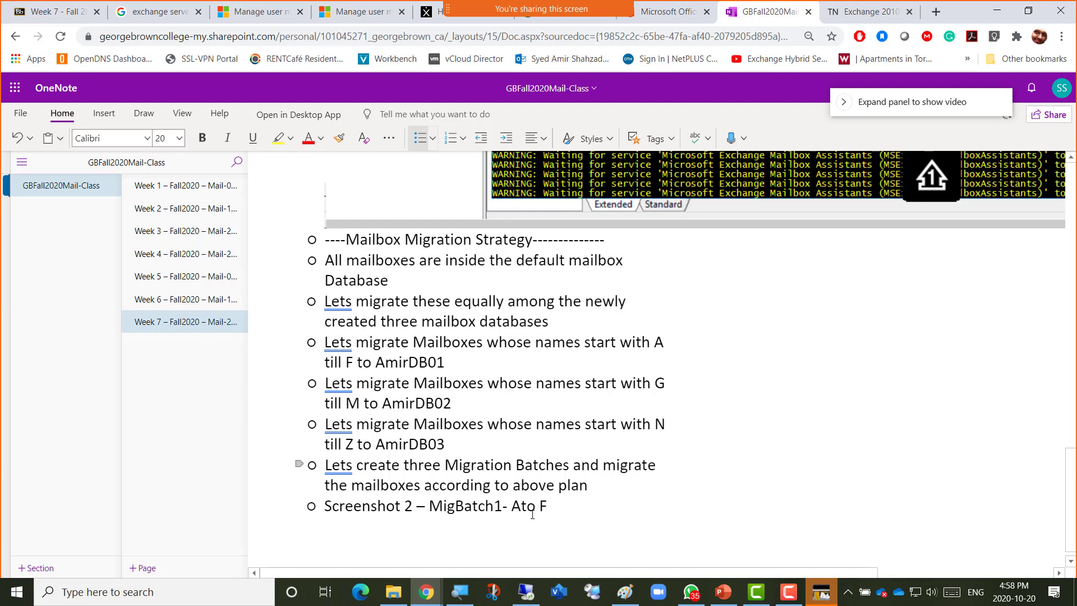
key(Left)
key(Left)
key(Left)
key(Left)
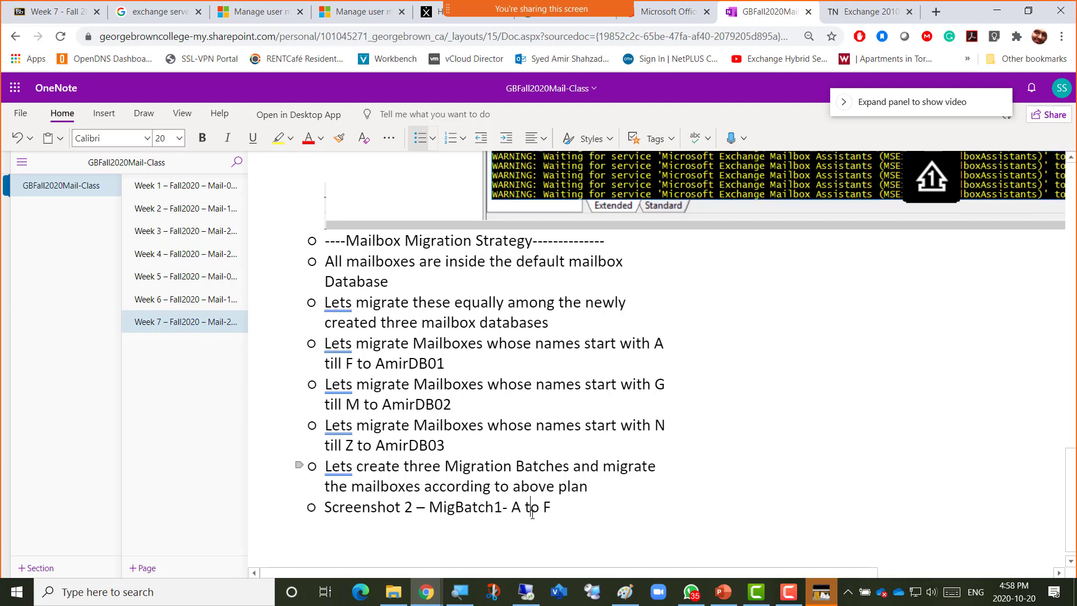
key(Right)
key(Right)
key(Right)
key(Right)
key(Return)
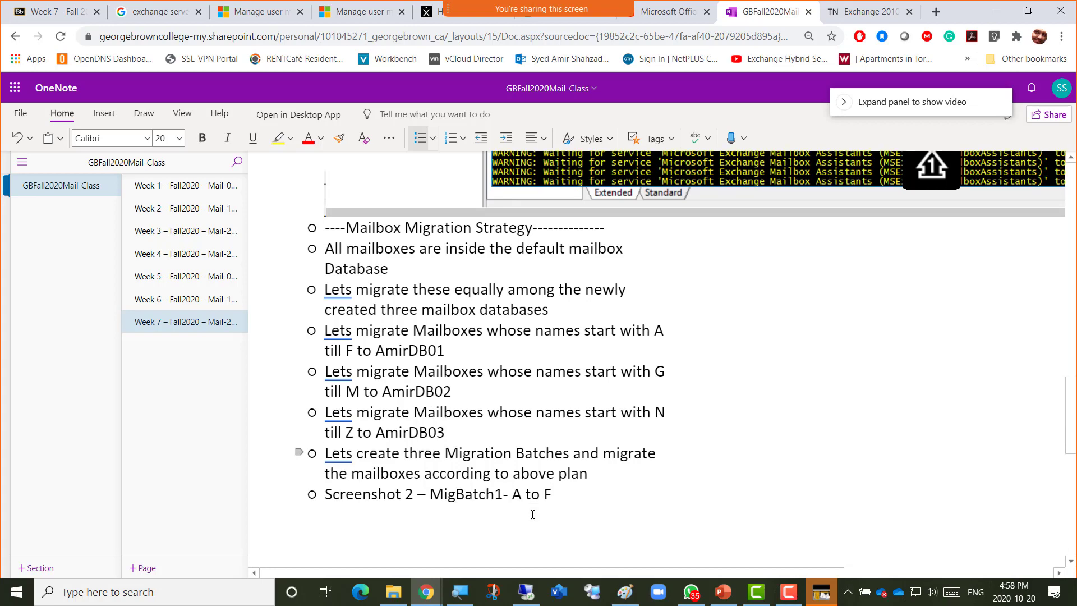
key(ctrl+v)
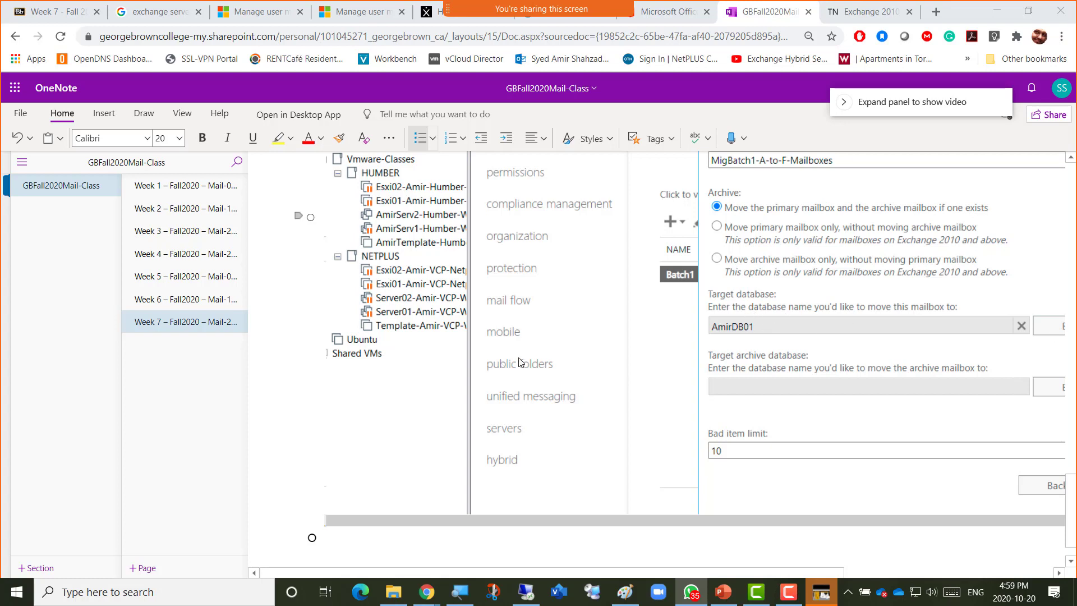
Return to the Remote Desktop move configuration page for MigBatch1-A-to-F-Mailboxes, bad item limit 10.
key(alt+Tab)
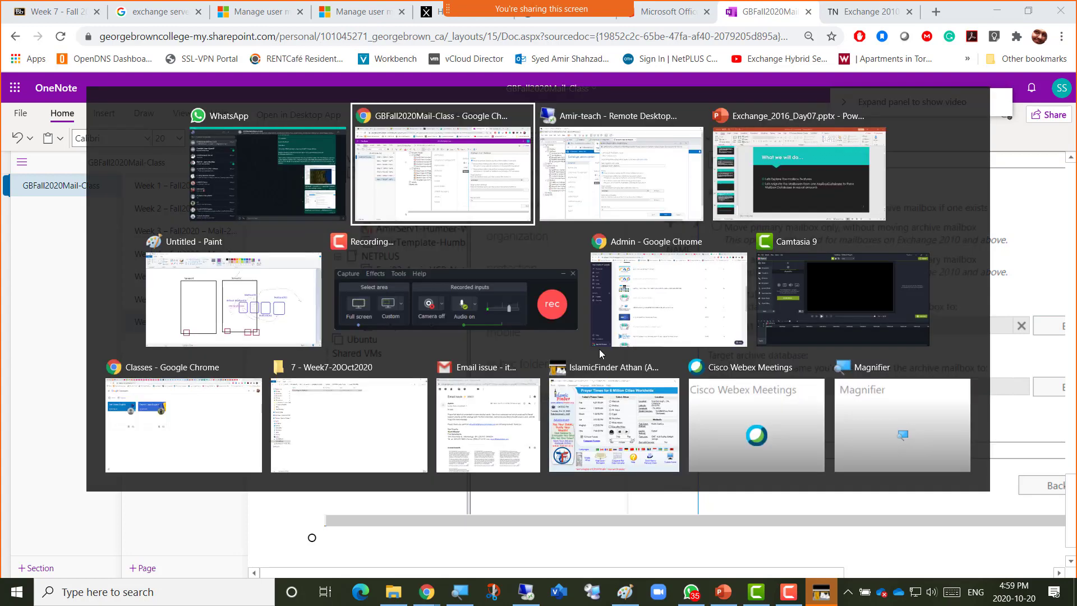
key(alt+Tab)
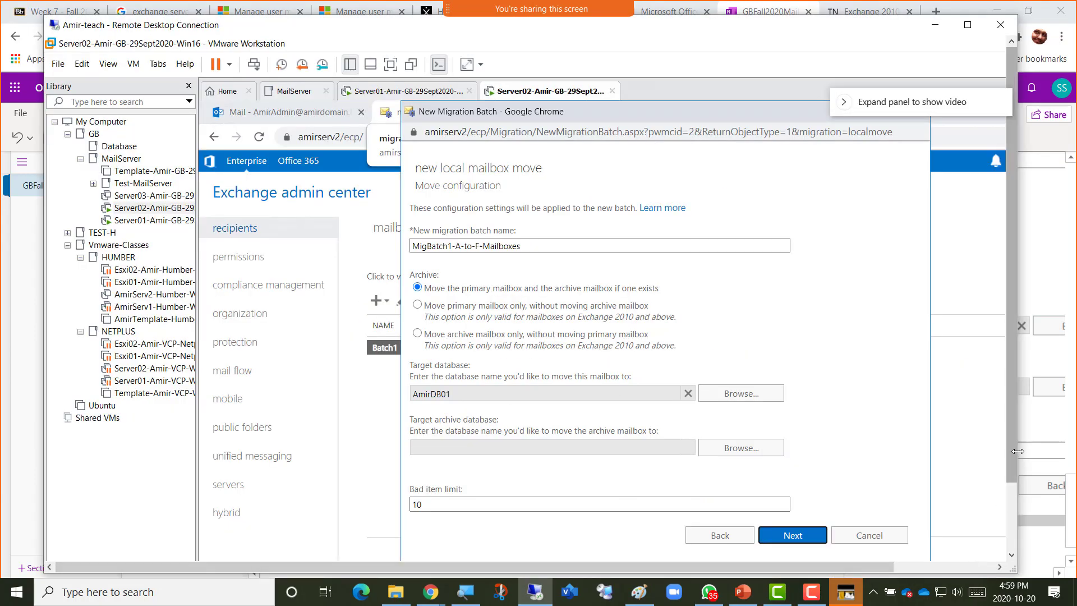
drag(1011, 433, 1011, 442)
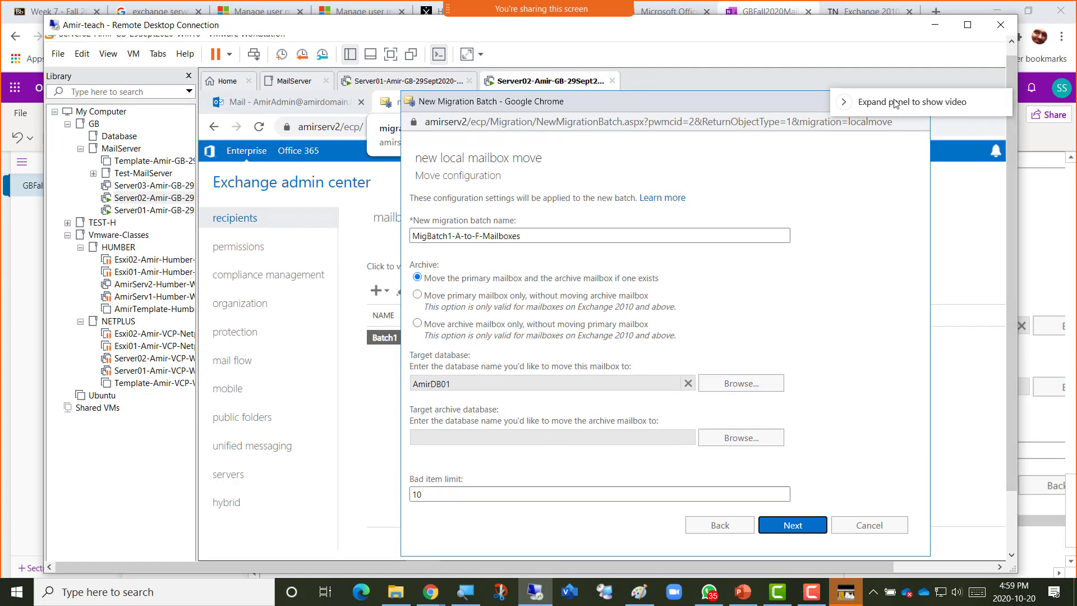
key(Num_Lock)
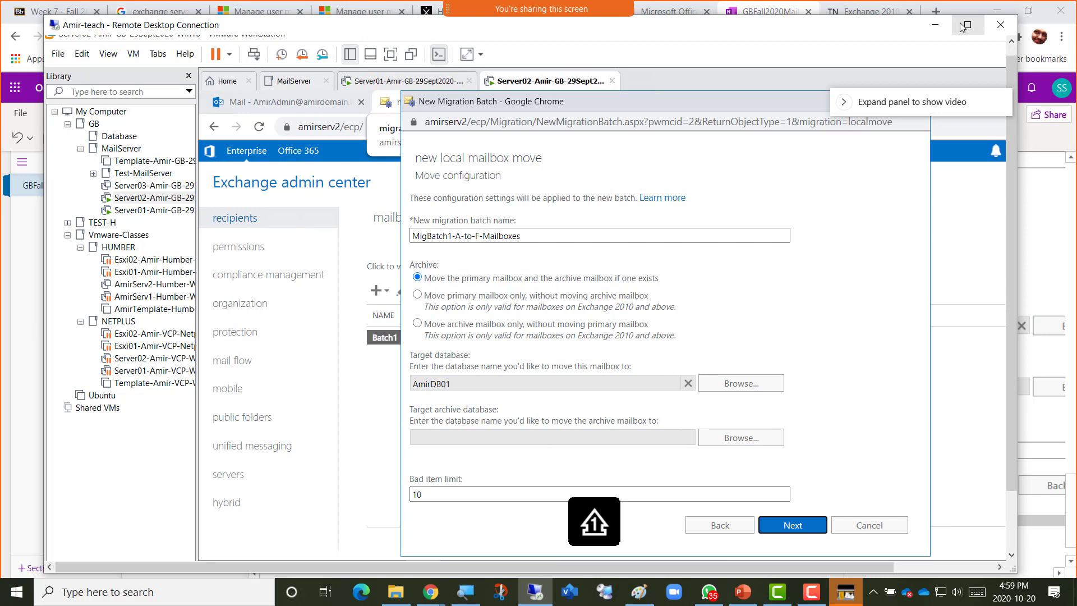
key(Num_Lock)
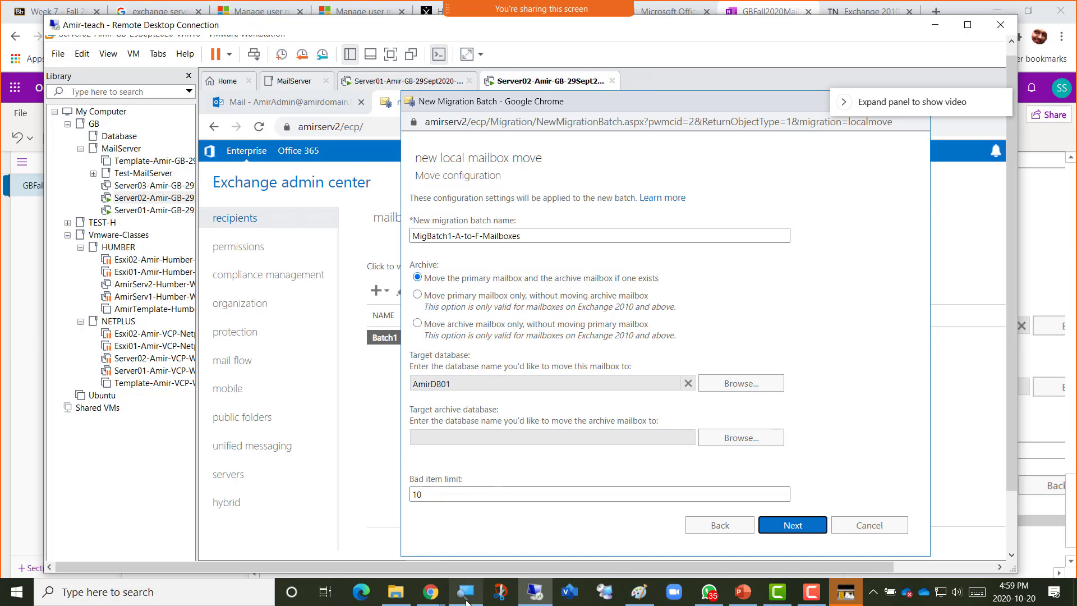
Return to the OneNote class notes page.
mouse_move(473, 603)
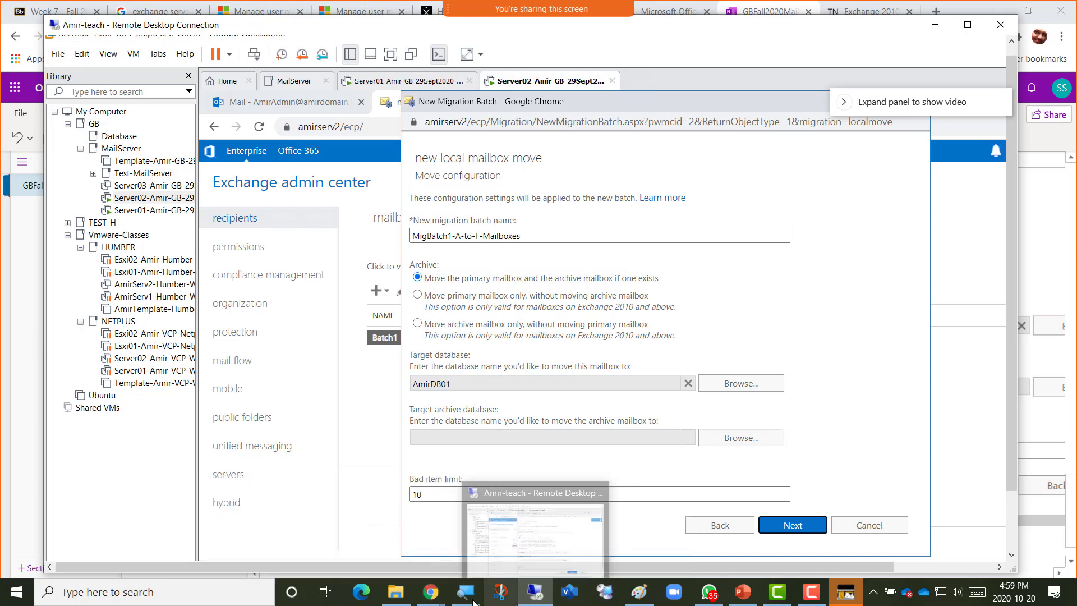
mouse_move(431, 589)
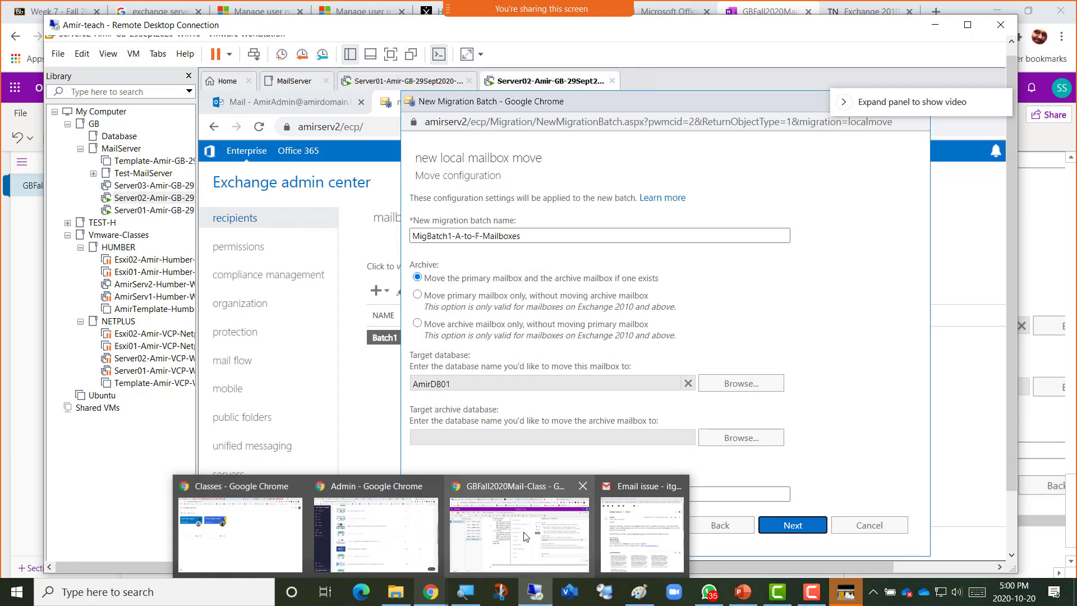
click(524, 536)
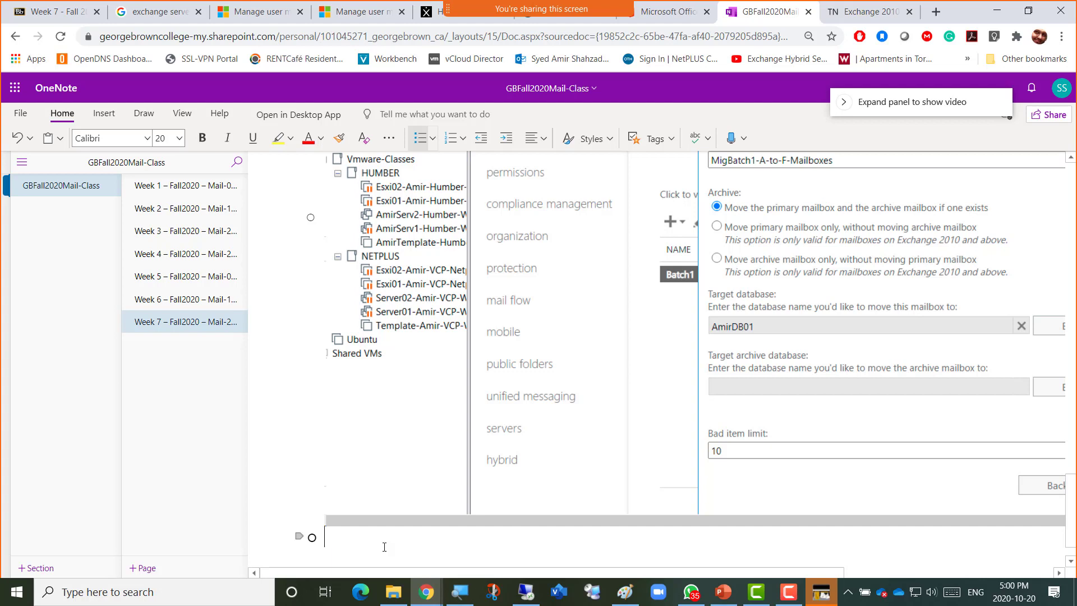
Write the Bad Item Limit note, citing corrupt calendar item, task item and email as examples.
text(Bad )
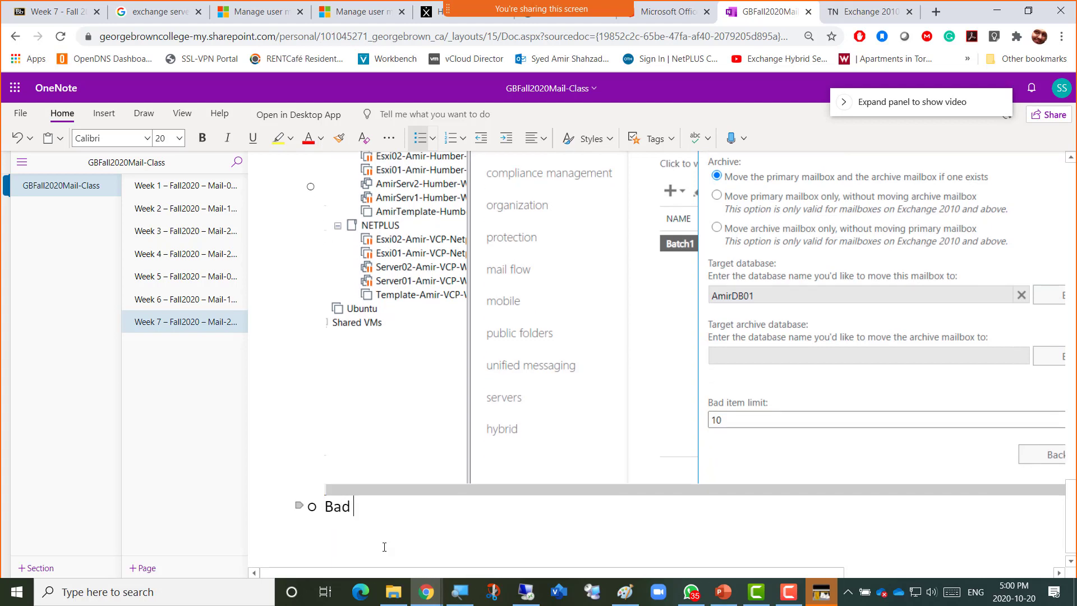
text(Item Limit)
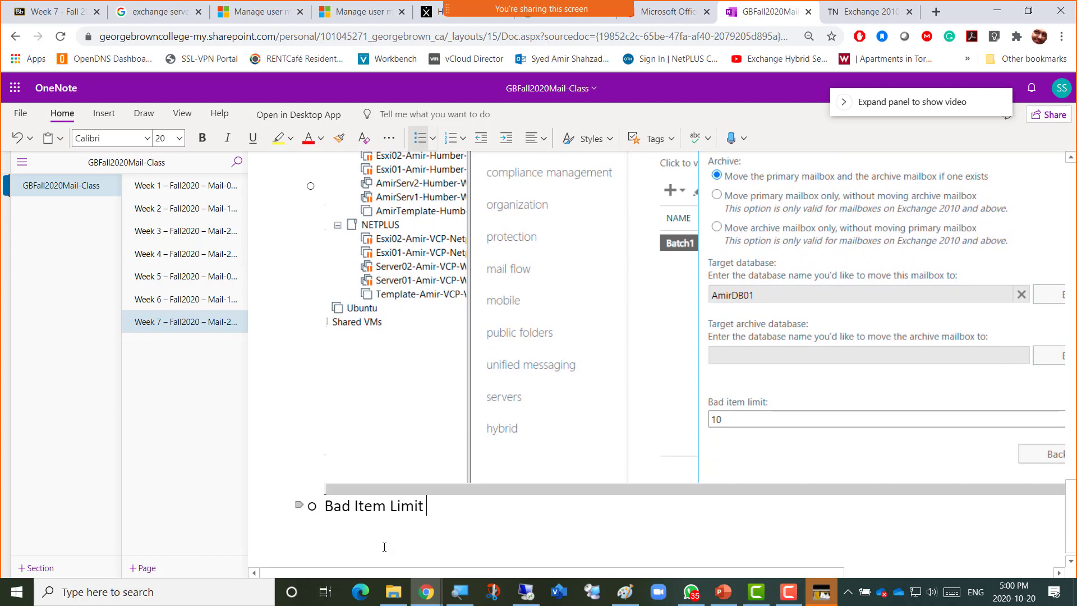
text(: it )
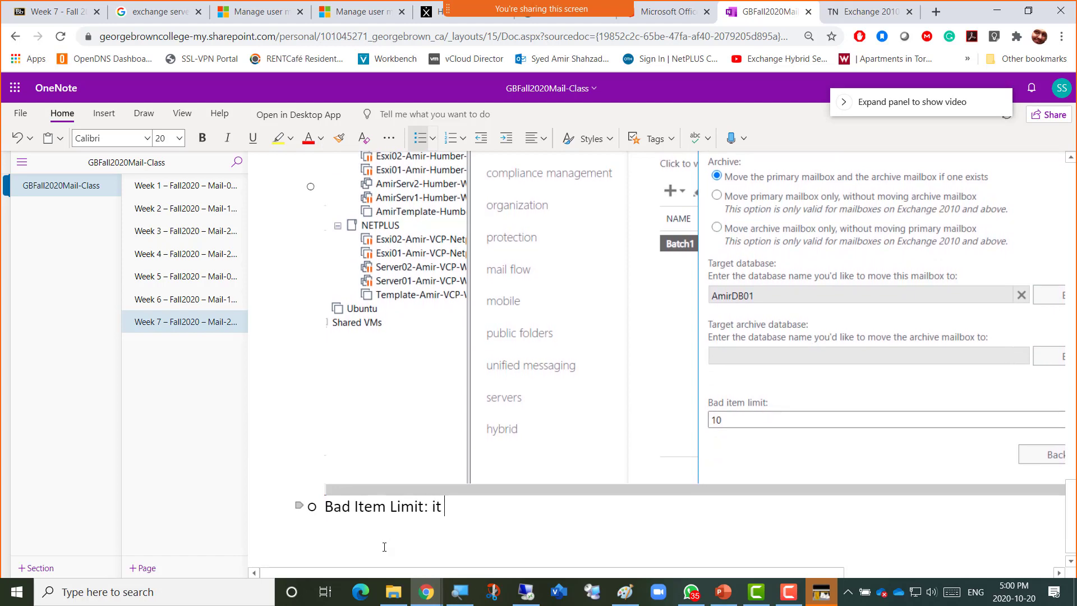
text(is there for )
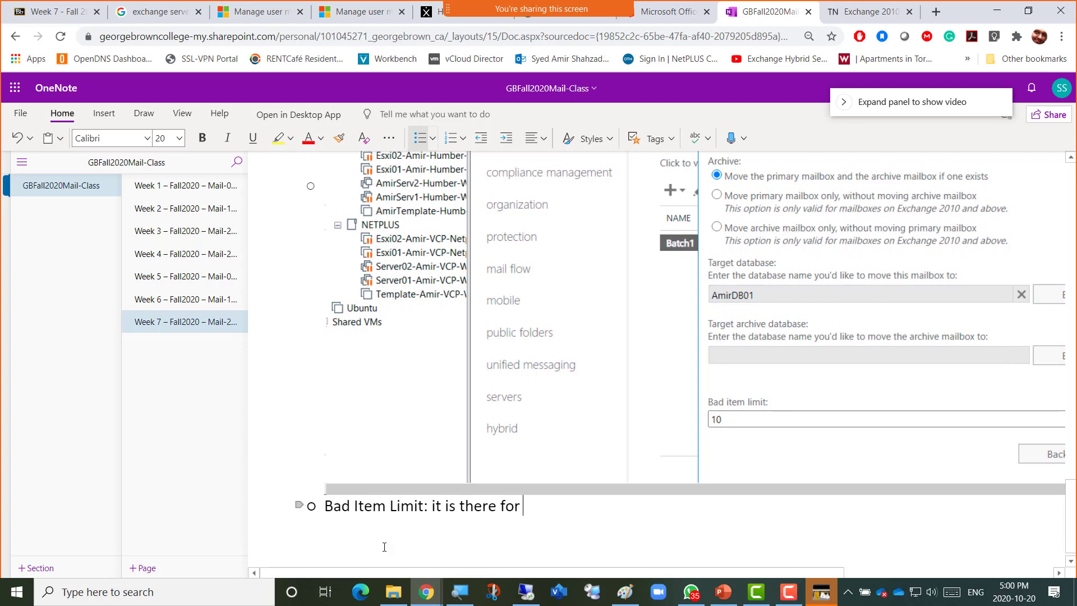
text(the purpose of )
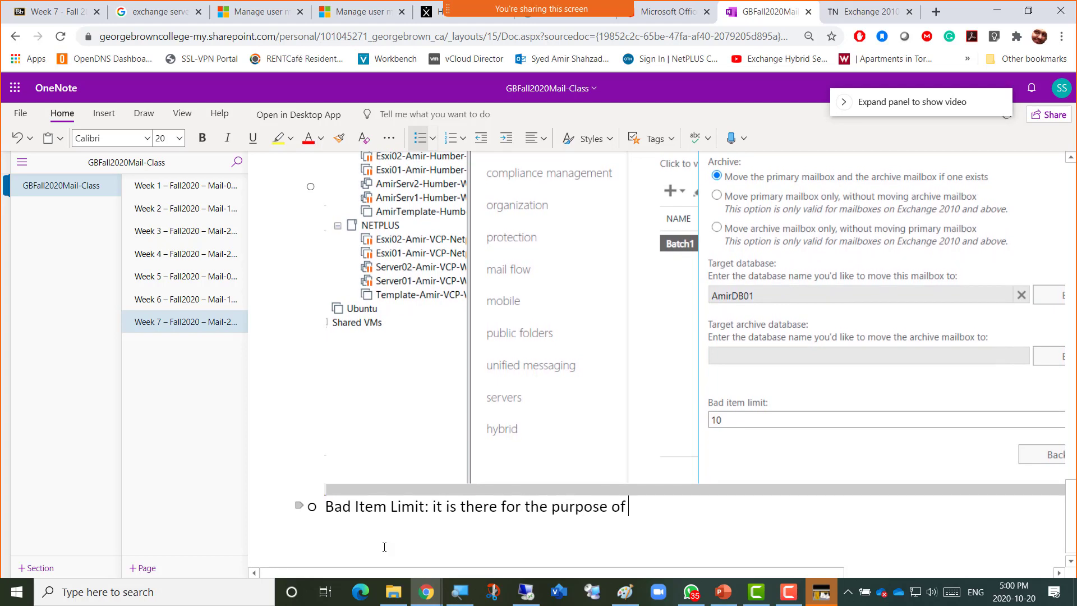
text(Continuing)
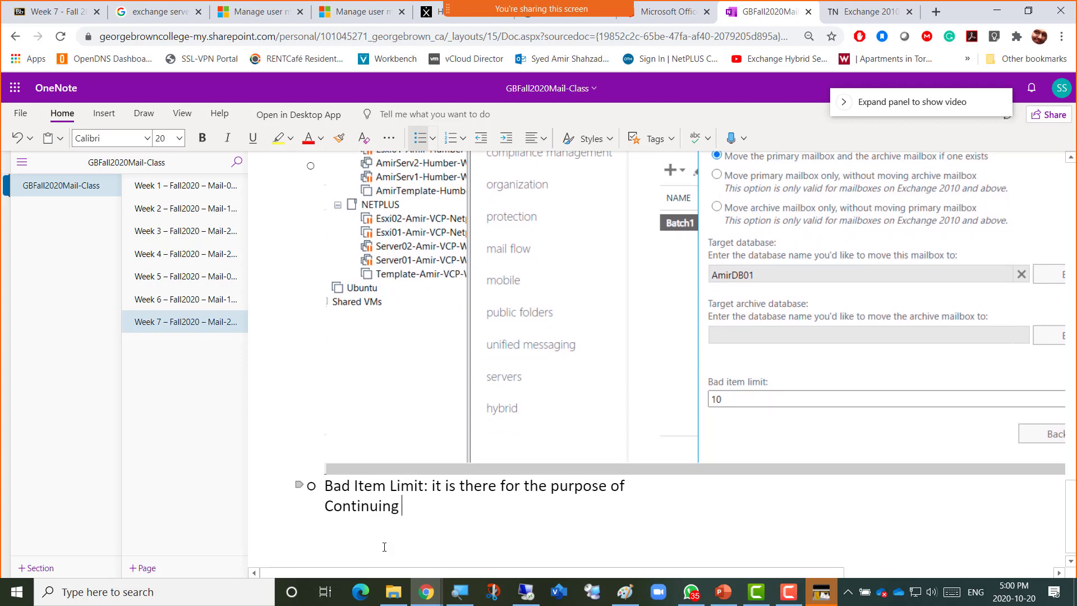
text( the migration )
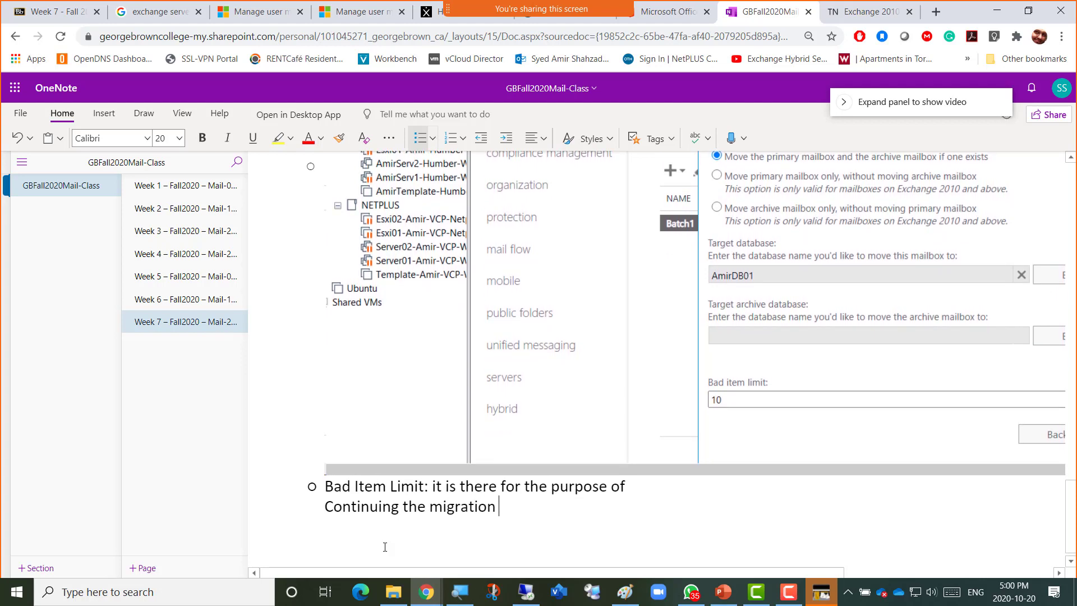
text(of mailbox unt)
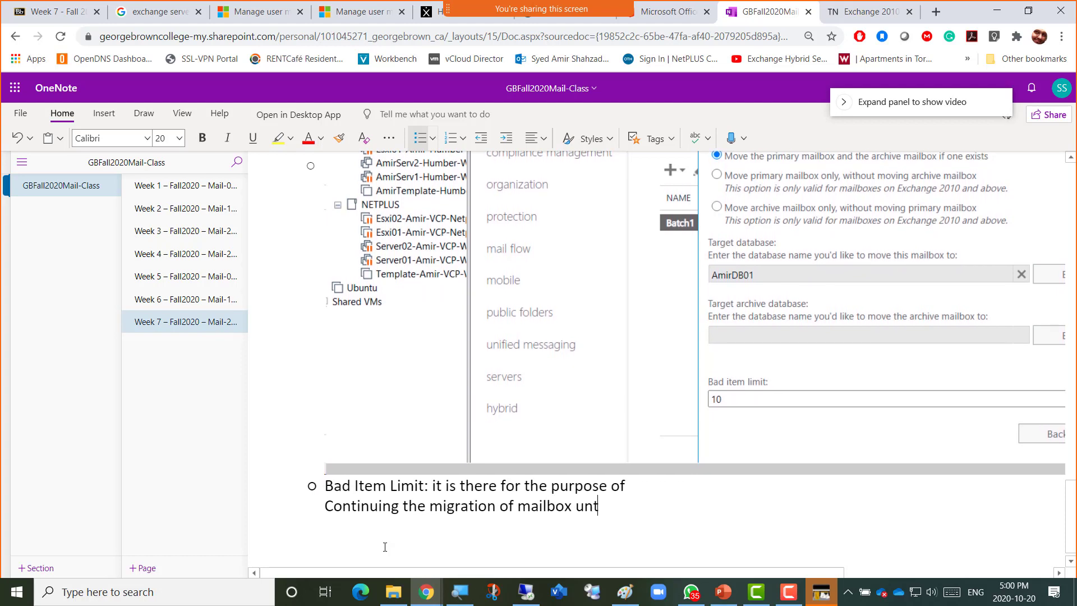
text(il the limit of Bad items)
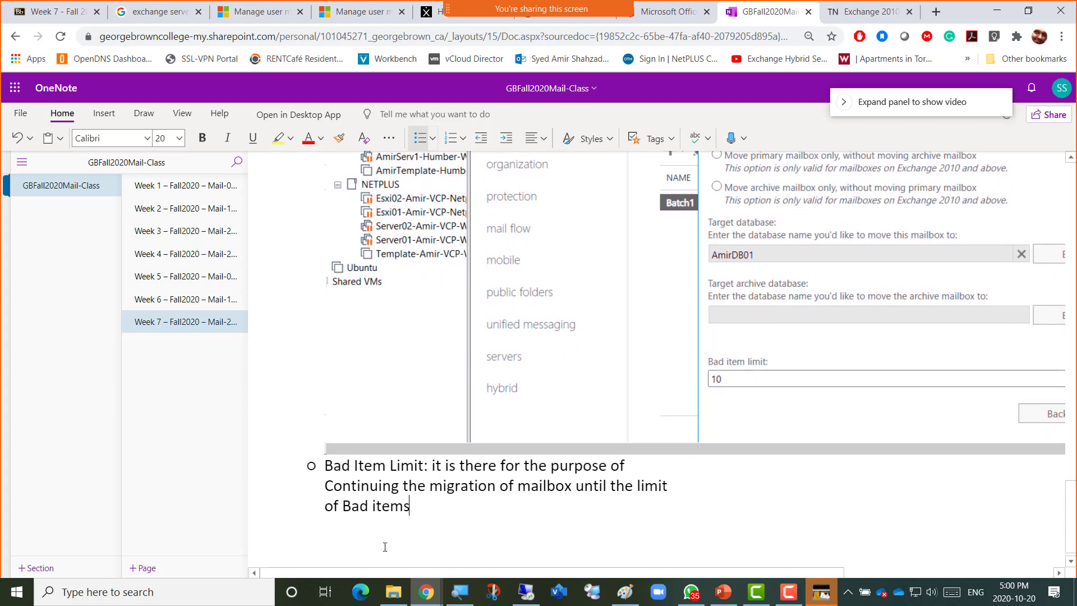
text( (Eror)
key(BackSpace)
key(BackSpace)
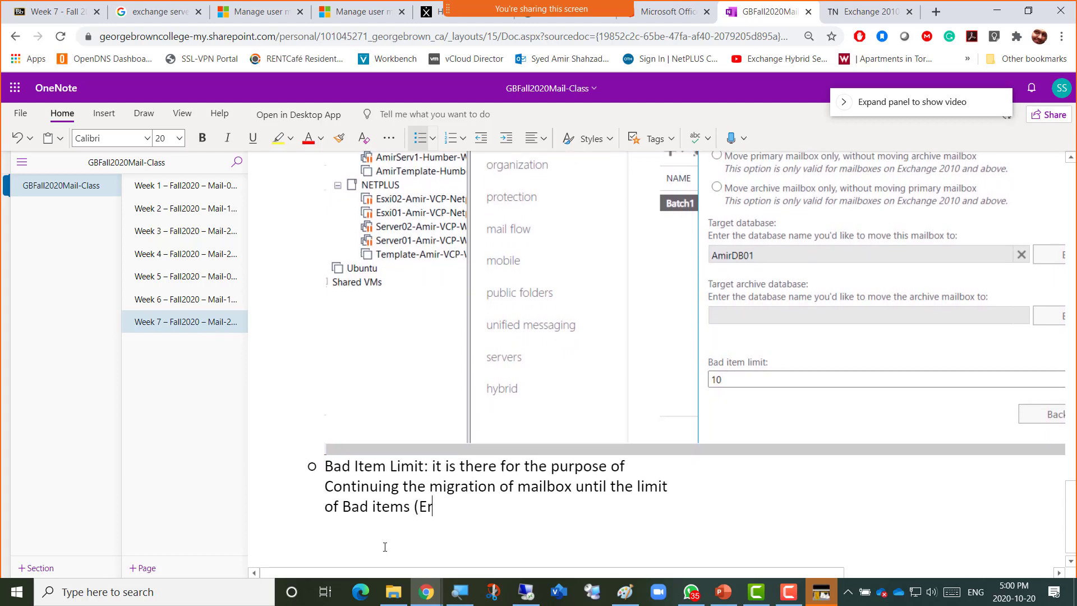
text(ros)
key(BackSpace)
key(BackSpace)
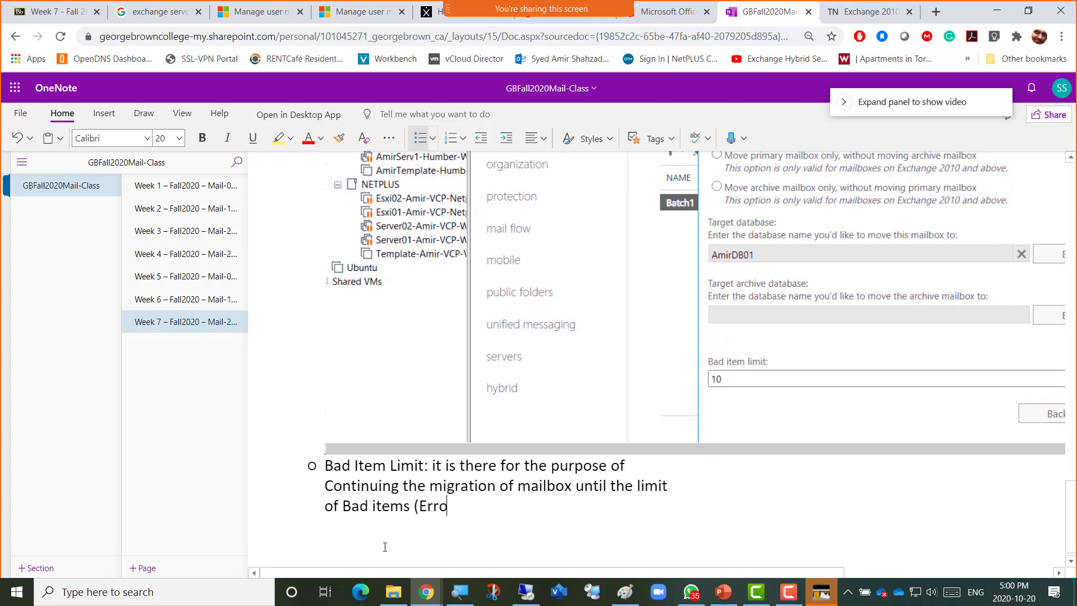
text(rs in side Mailbox lik)
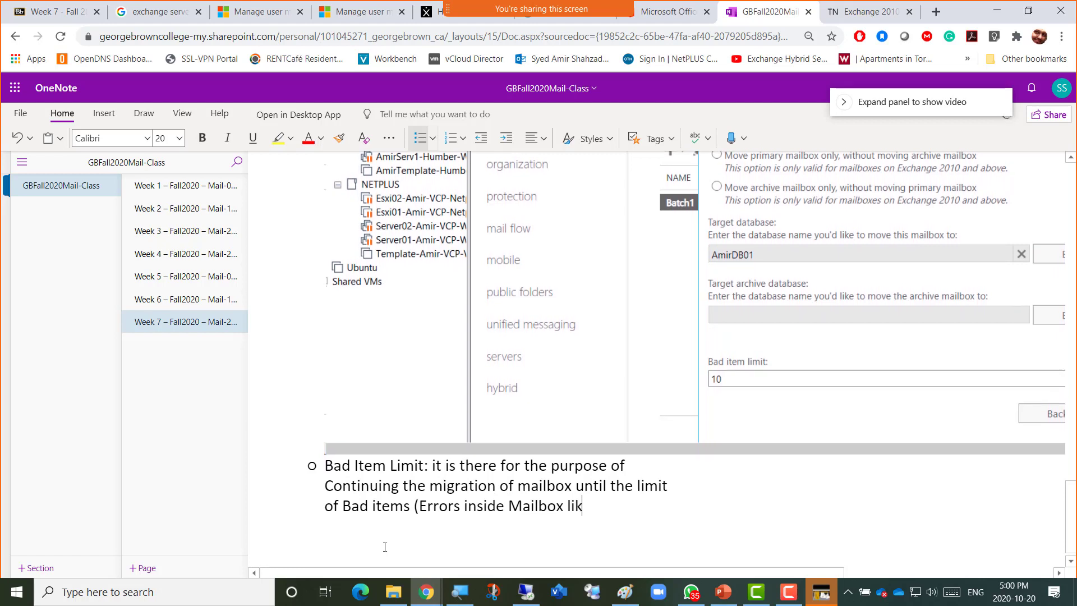
text(e )
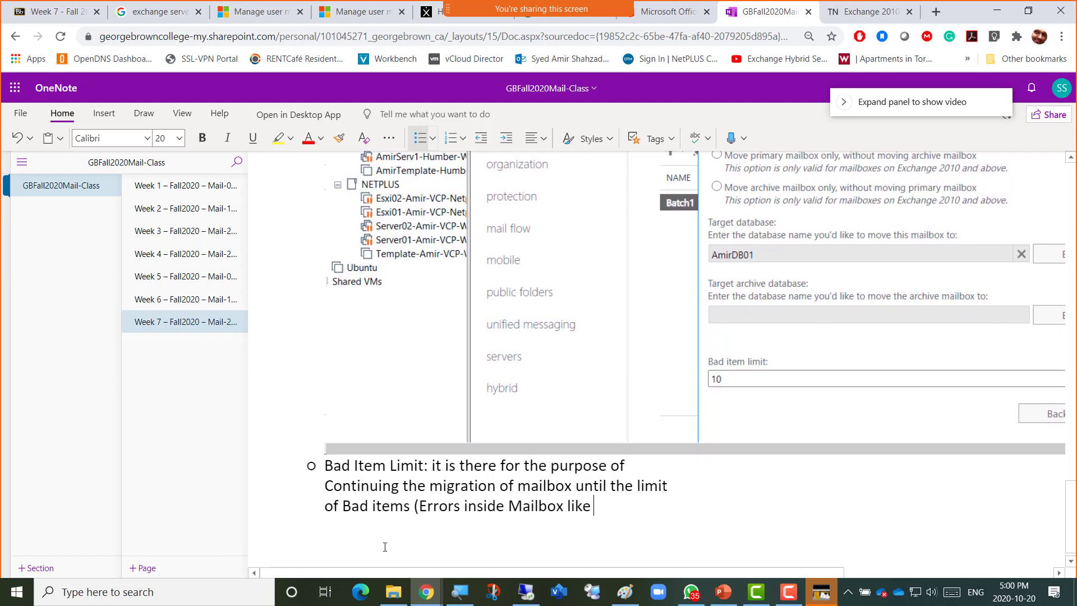
text(Coruupt )
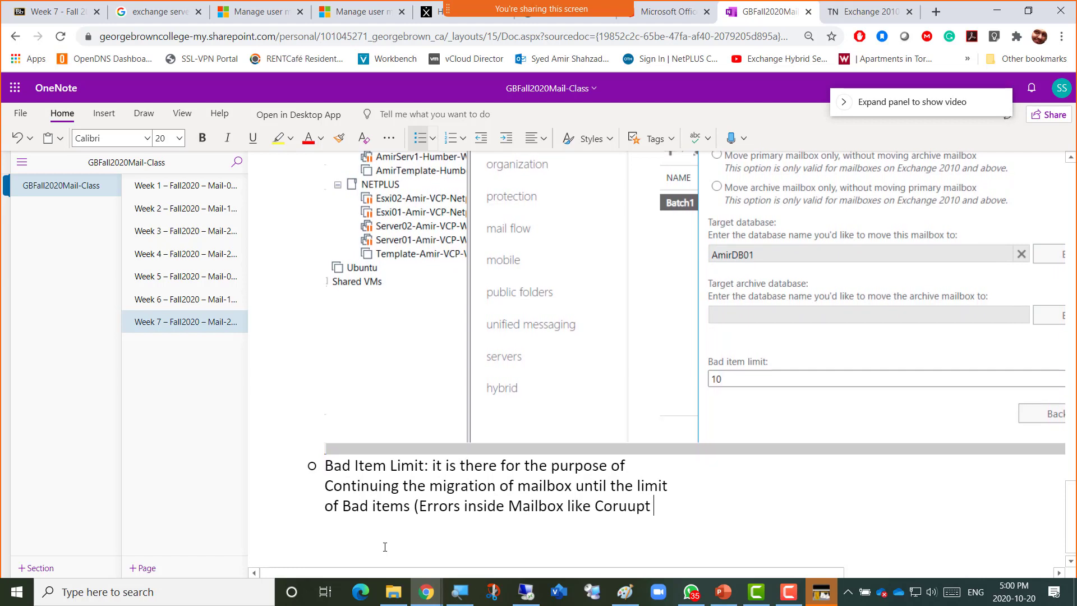
text(Calen)
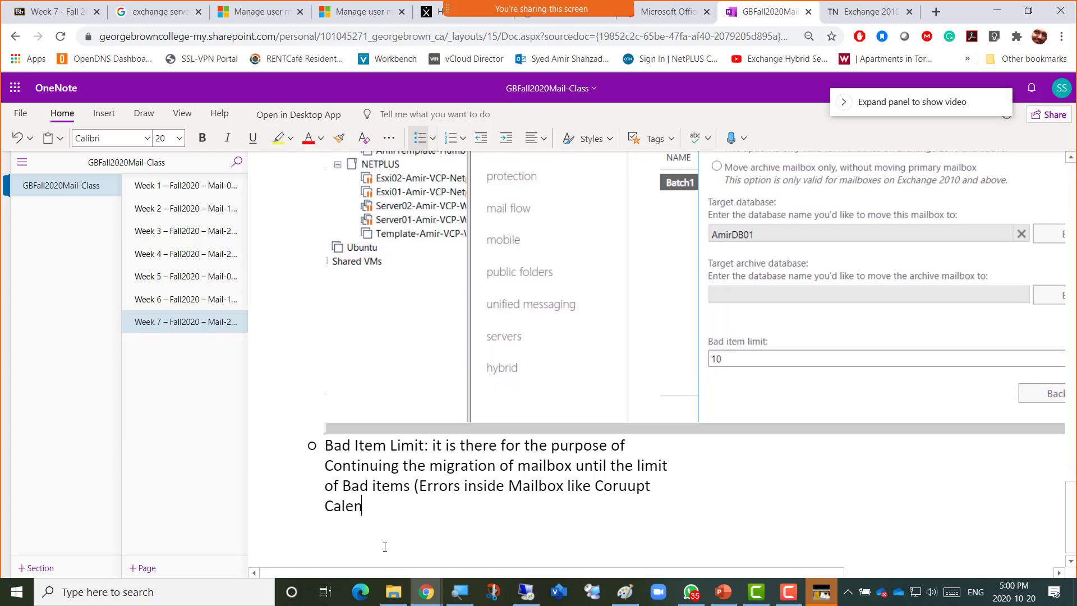
text(der i)
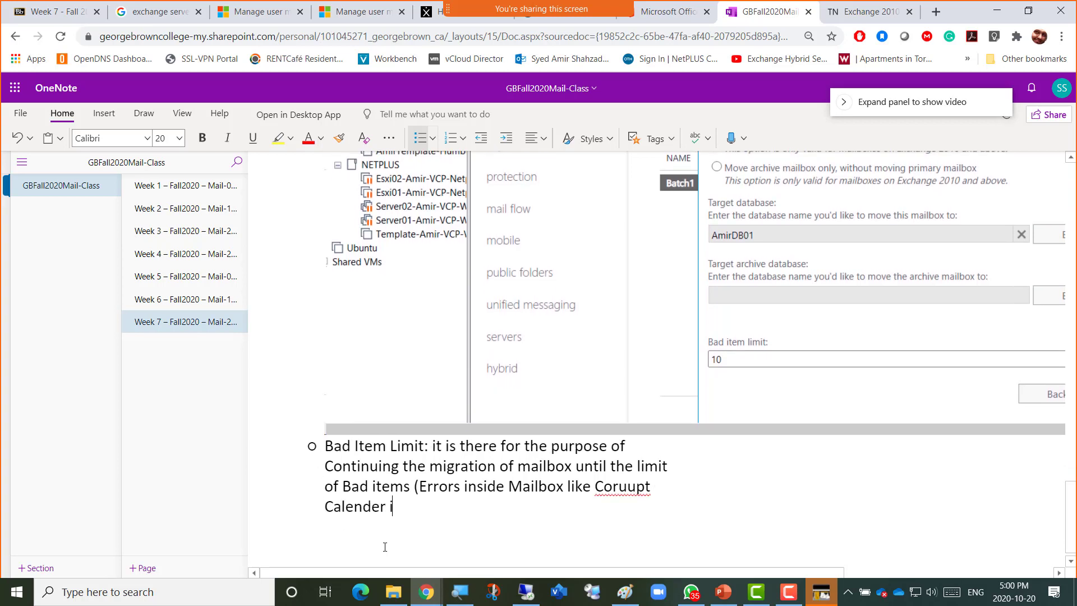
text(tem, task)
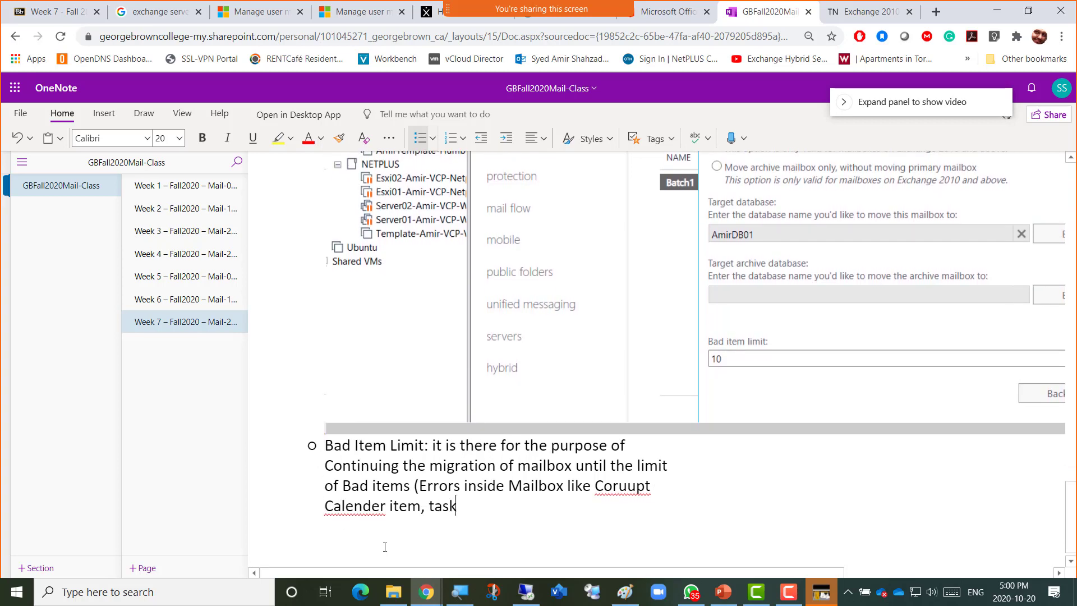
text( item, email)
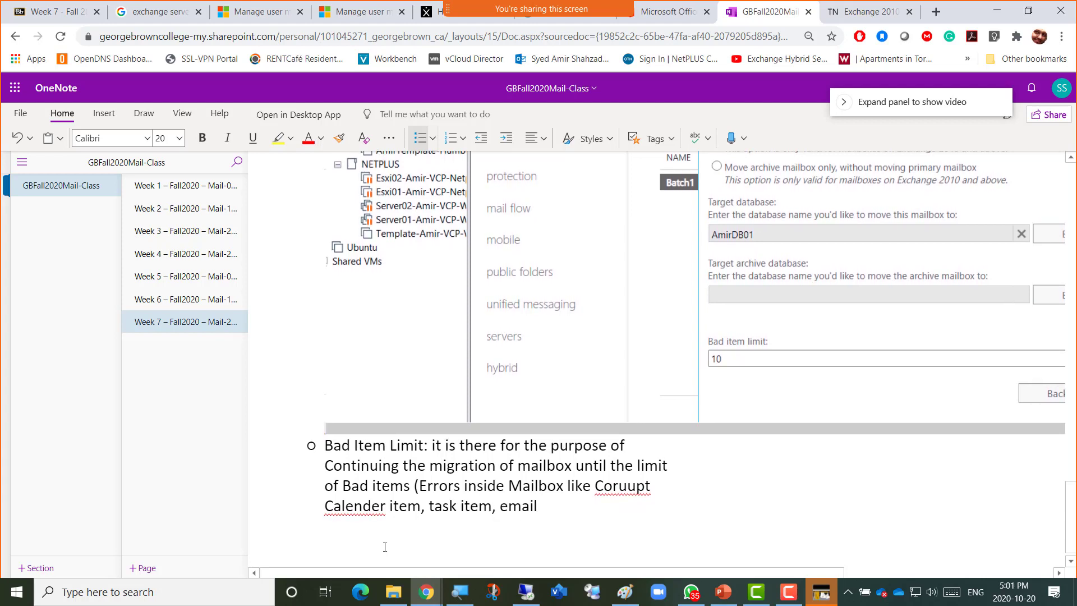
Correct the misspellings Coruupt to Corrupt and Calender to Calendar.
right_click(625, 493)
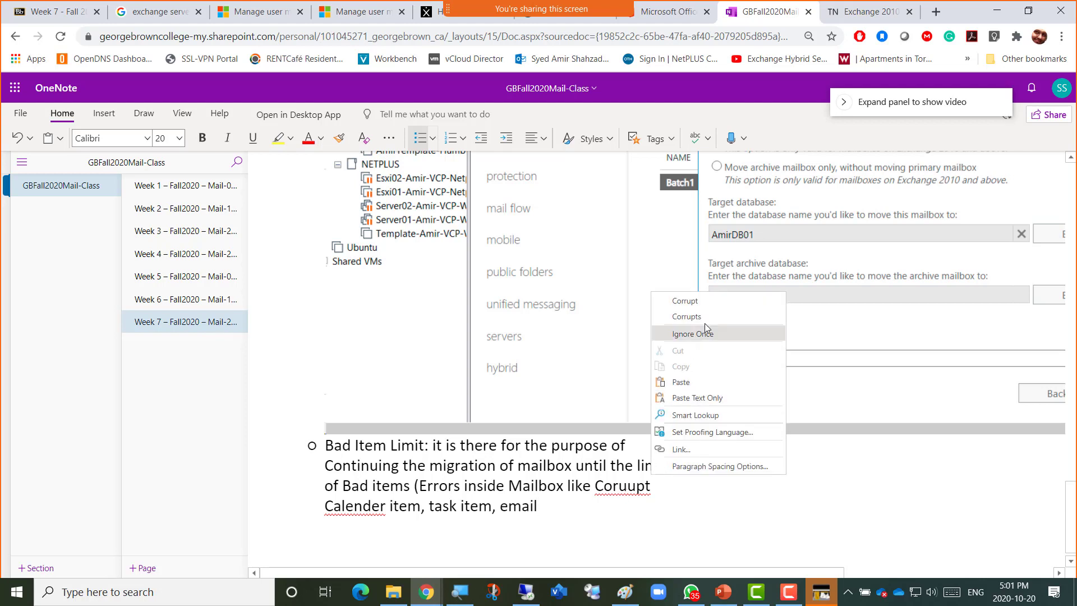
click(712, 300)
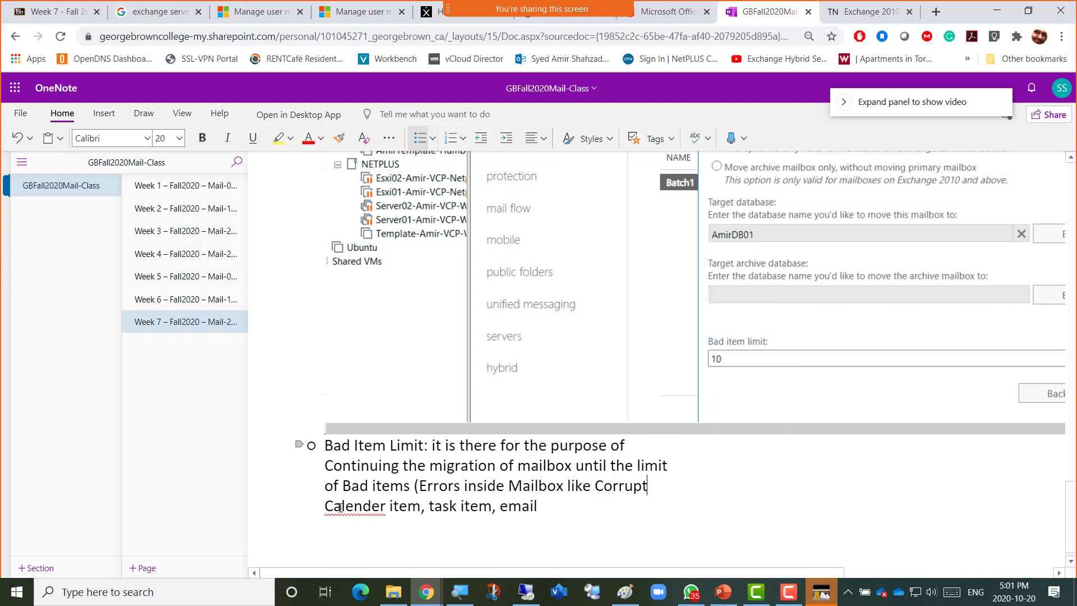
right_click(342, 511)
click(456, 306)
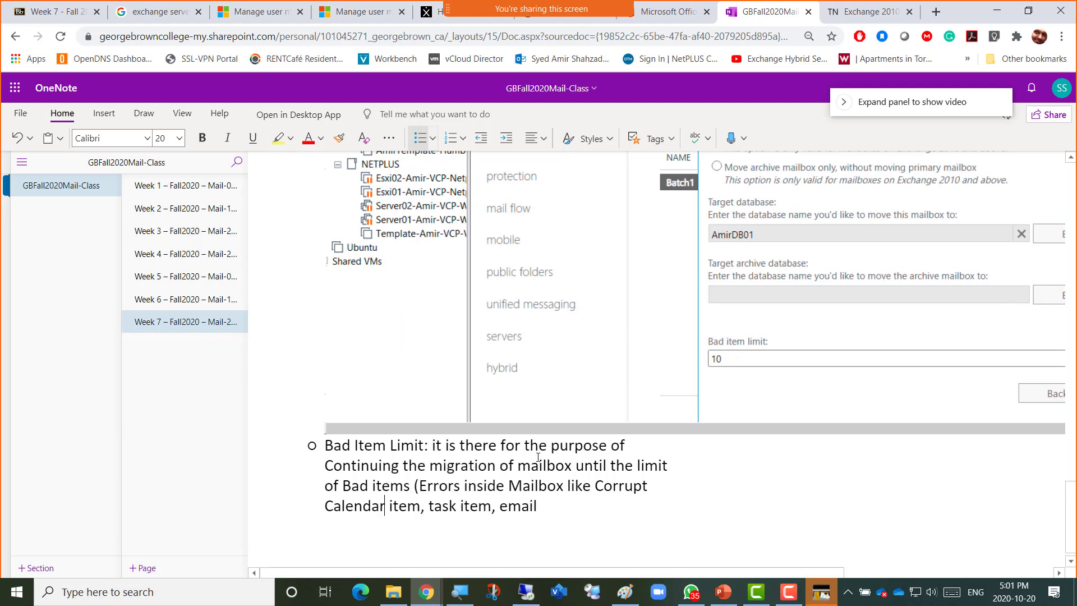
End the note with 'is reached and then the migration of that particular mailbox is stopped'.
click(553, 503)
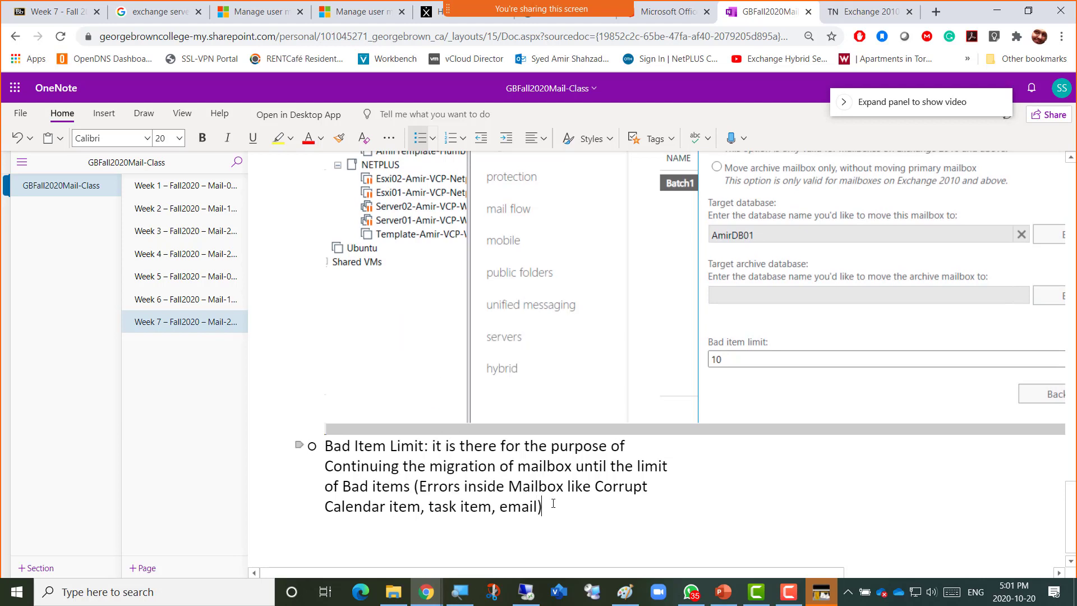
text())
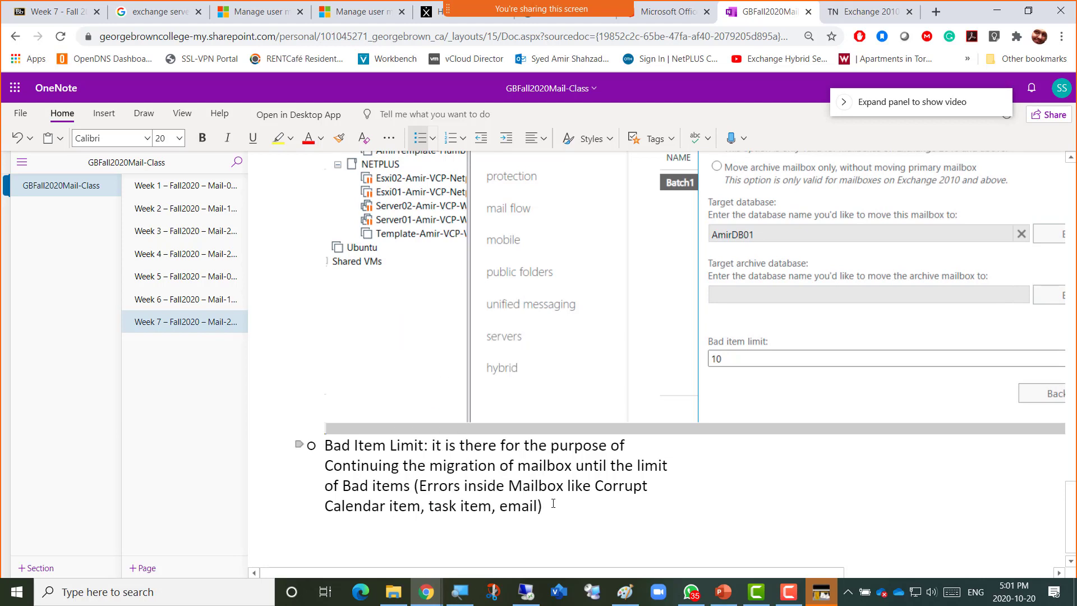
text( is reached)
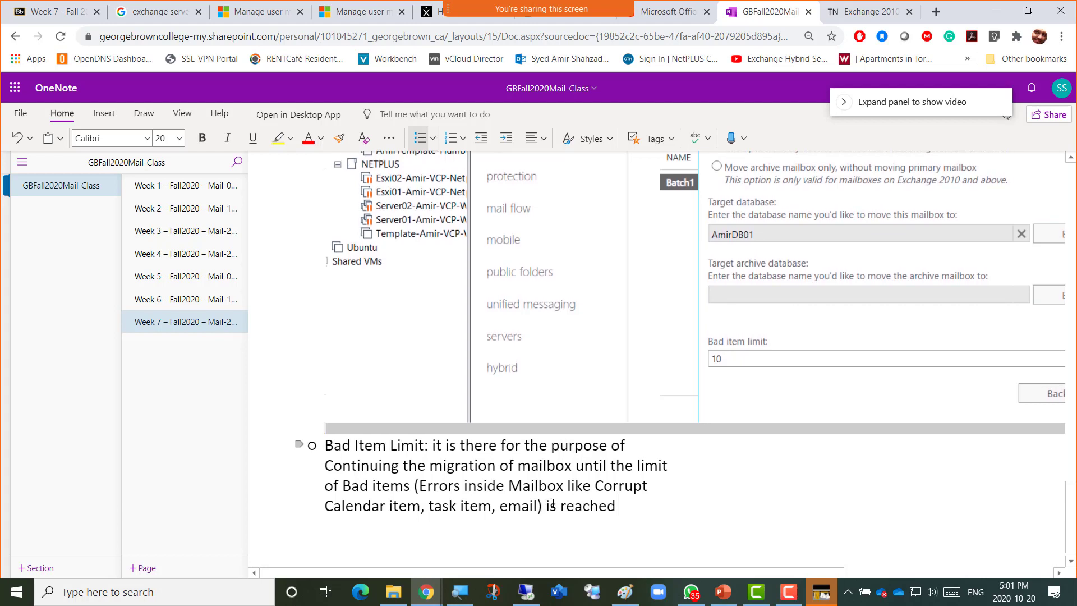
text( and then )
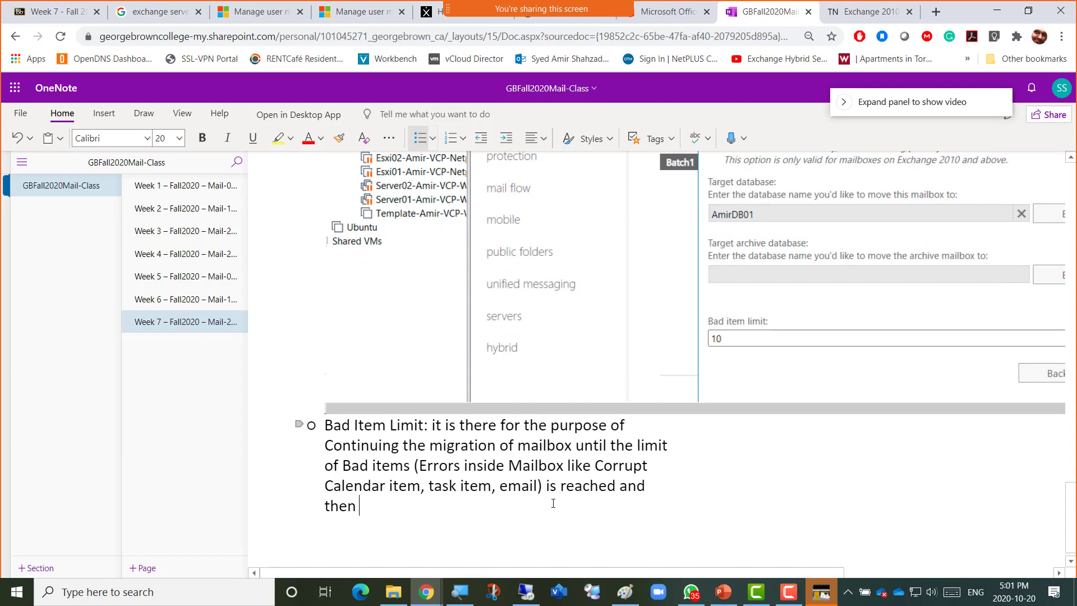
text(the)
key(BackSpace)
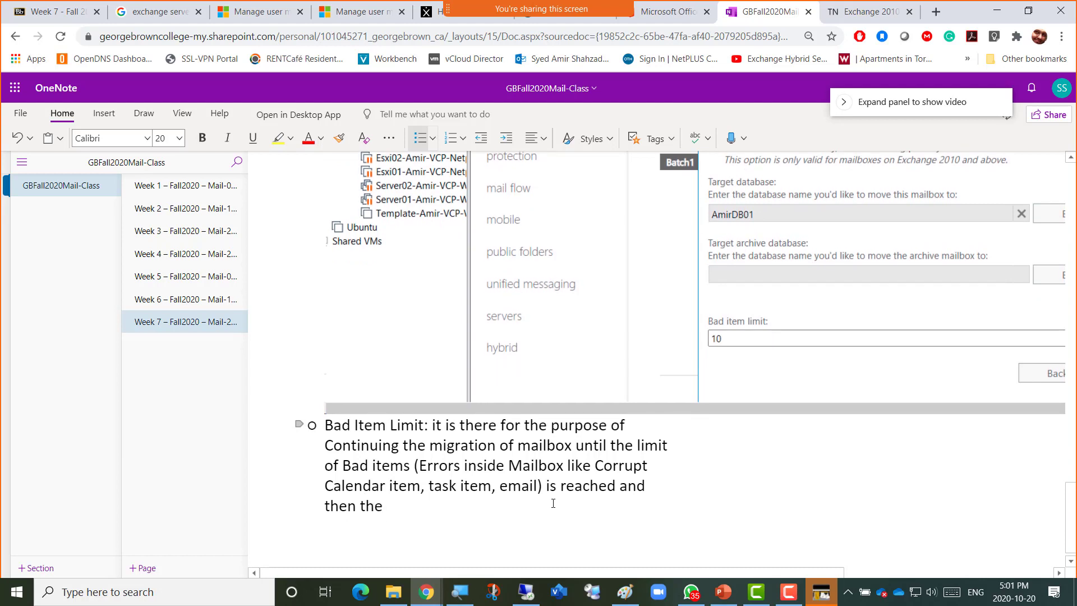
text(mailbox)
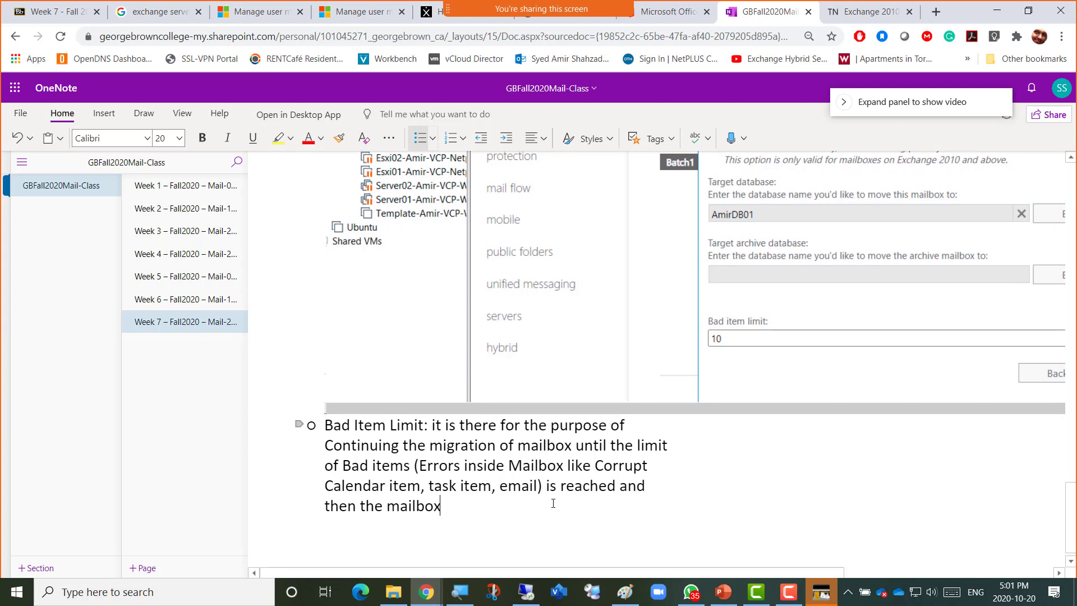
key(BackSpace)
key(BackSpace)
key(BackSpace)
key(BackSpace)
key(BackSpace)
key(BackSpace)
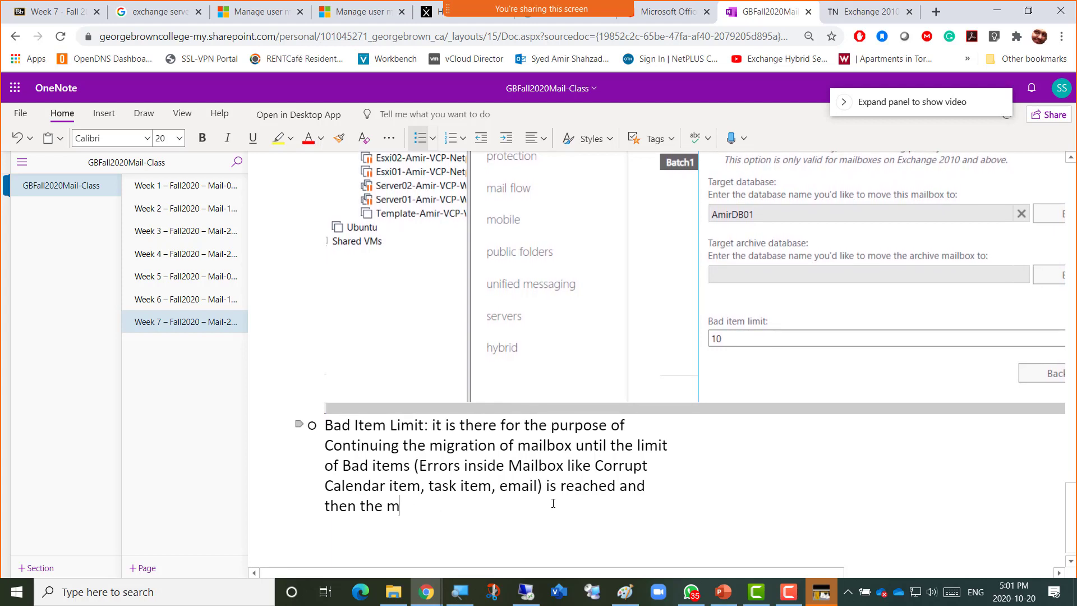
text(igration o)
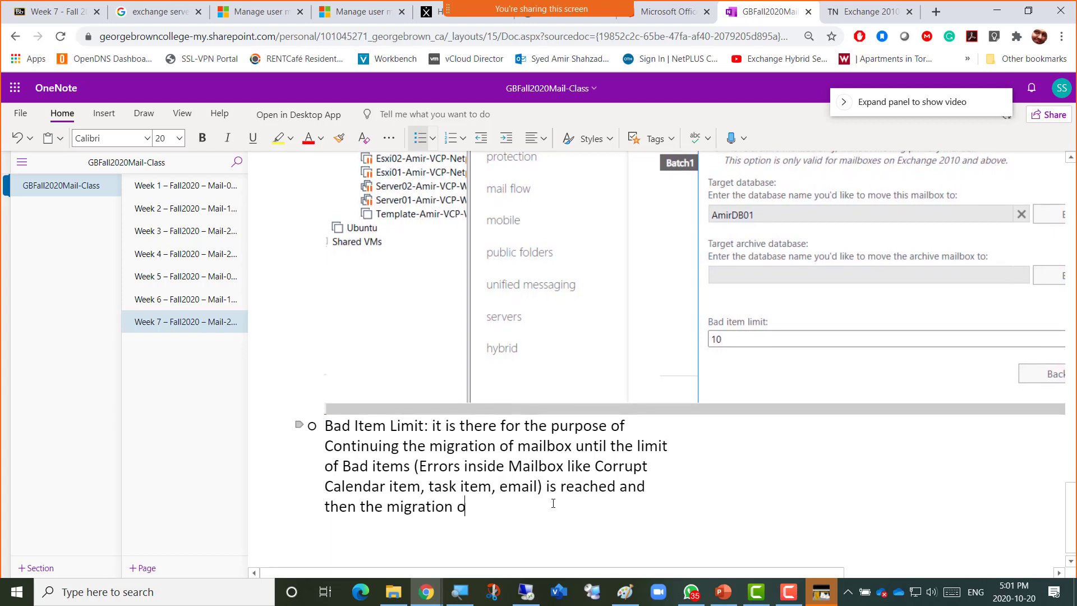
text(f that)
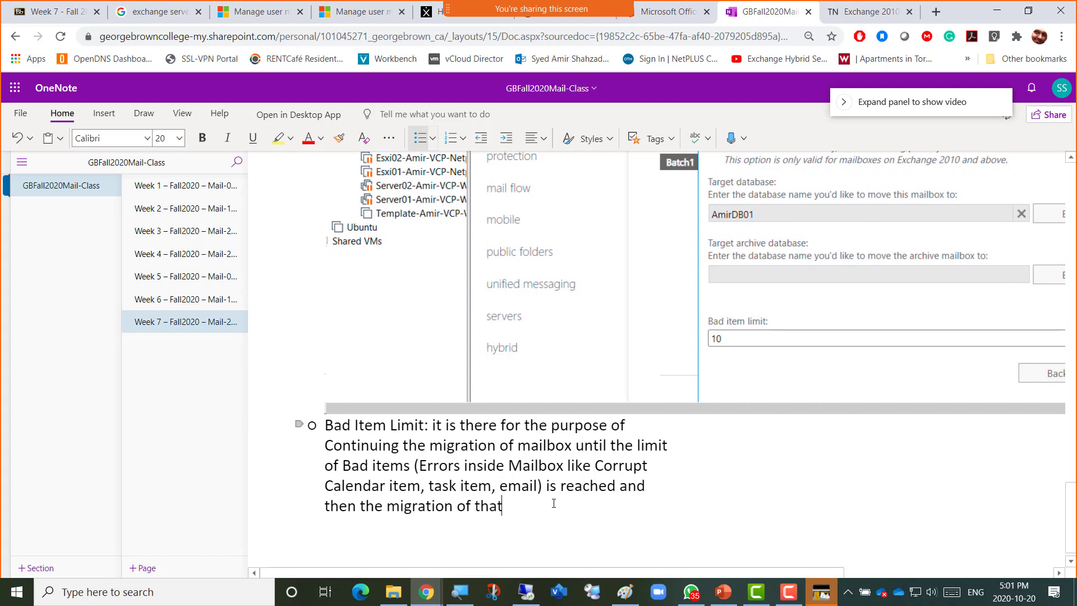
text( particular mailbox is sstoppe)
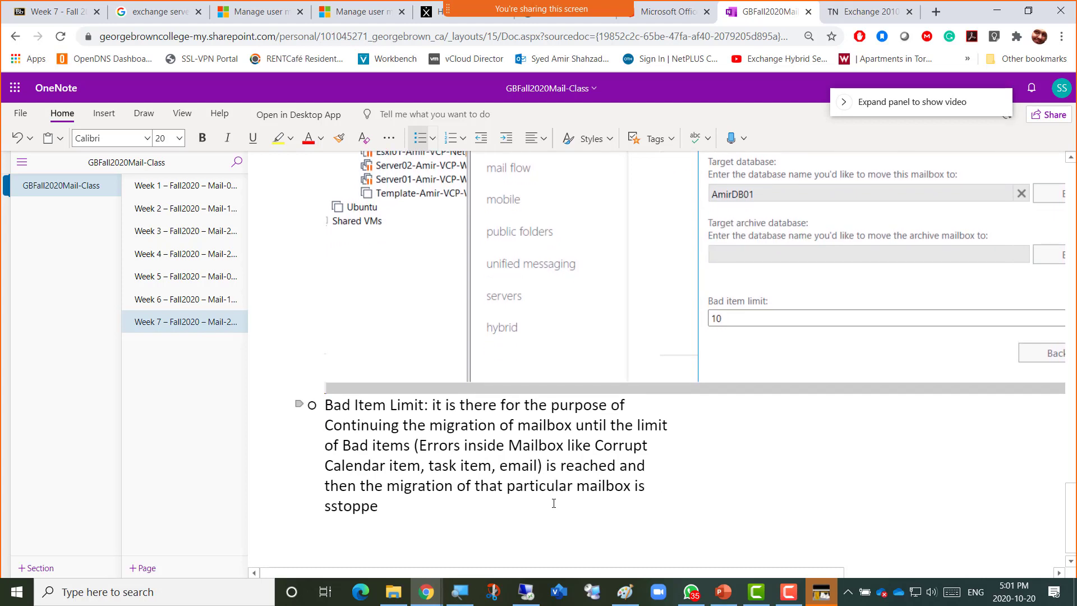
text(d)
key(Home)
key(Delete)
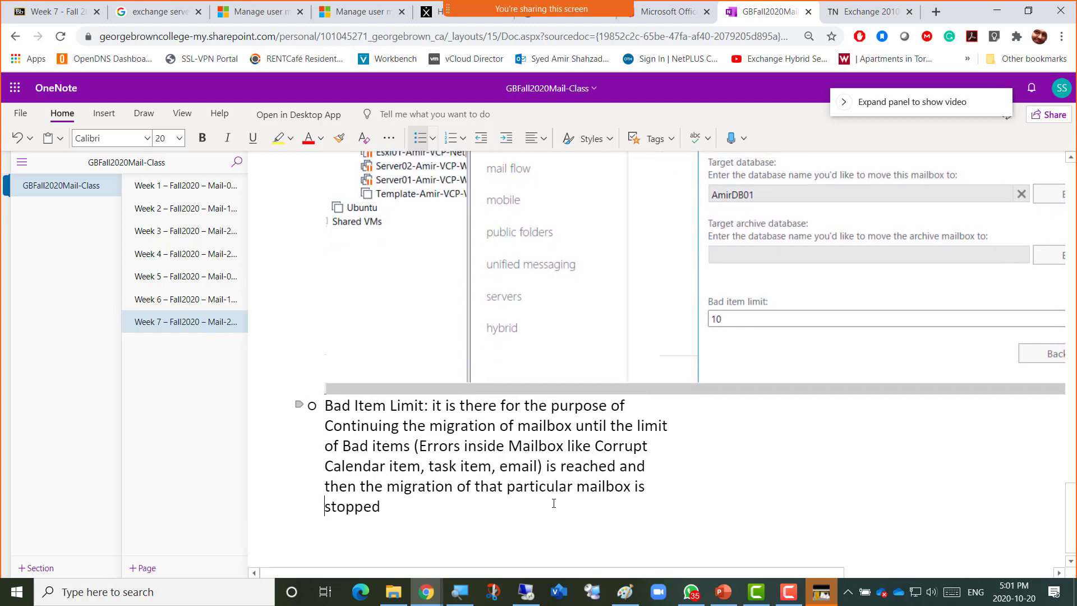
key(End)
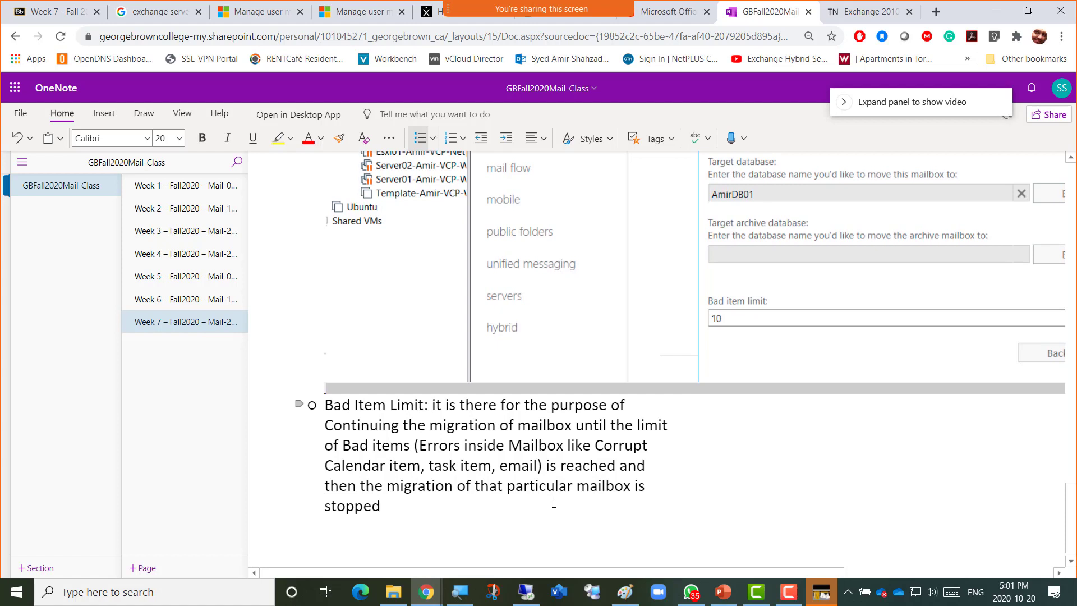
key(alt+Tab)
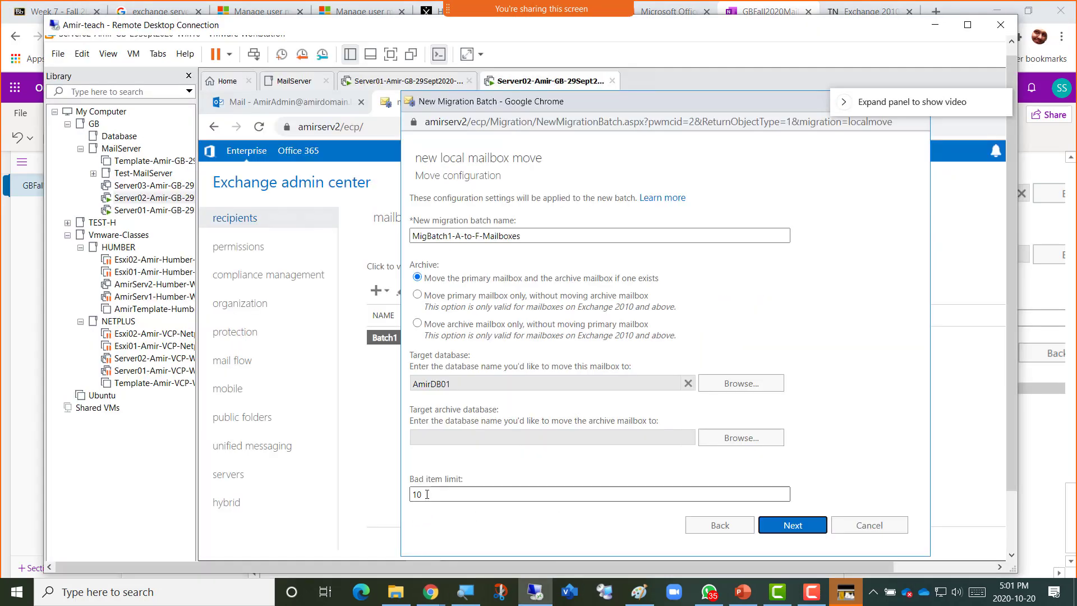
Change the Bad item limit from 10 to 30 and advance to the Start the batch page.
click(418, 494)
key(BackSpace)
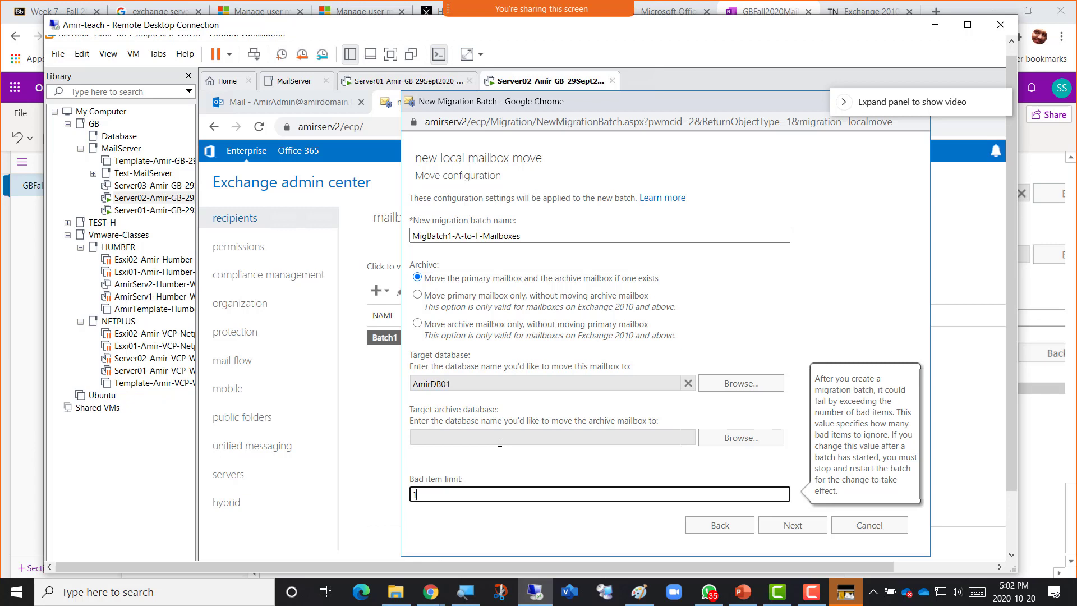
key(ctrl+a)
text(30)
double_click(418, 493)
click(432, 496)
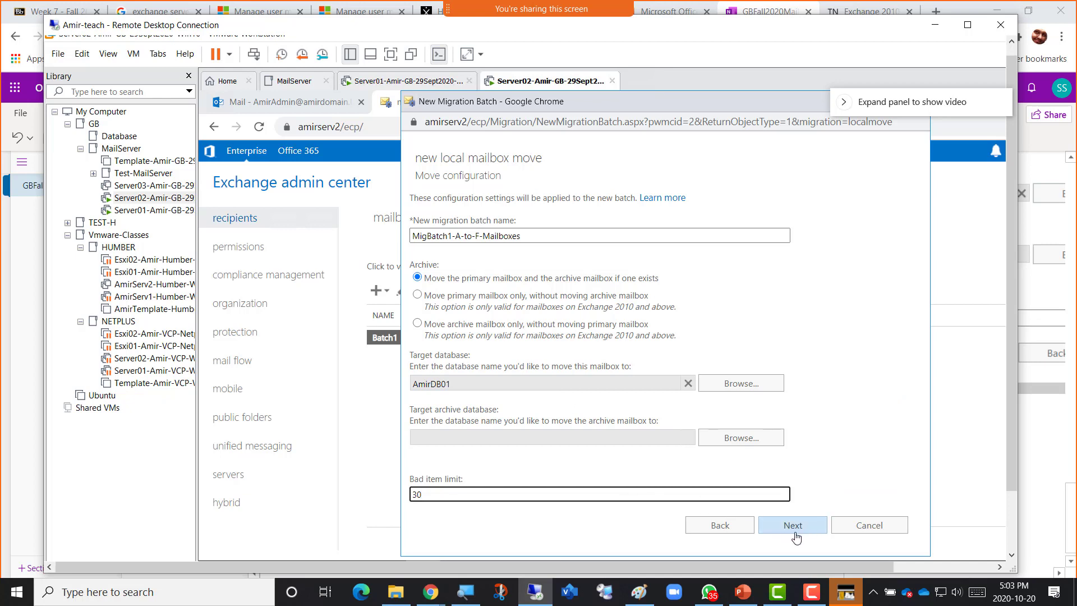
double_click(409, 493)
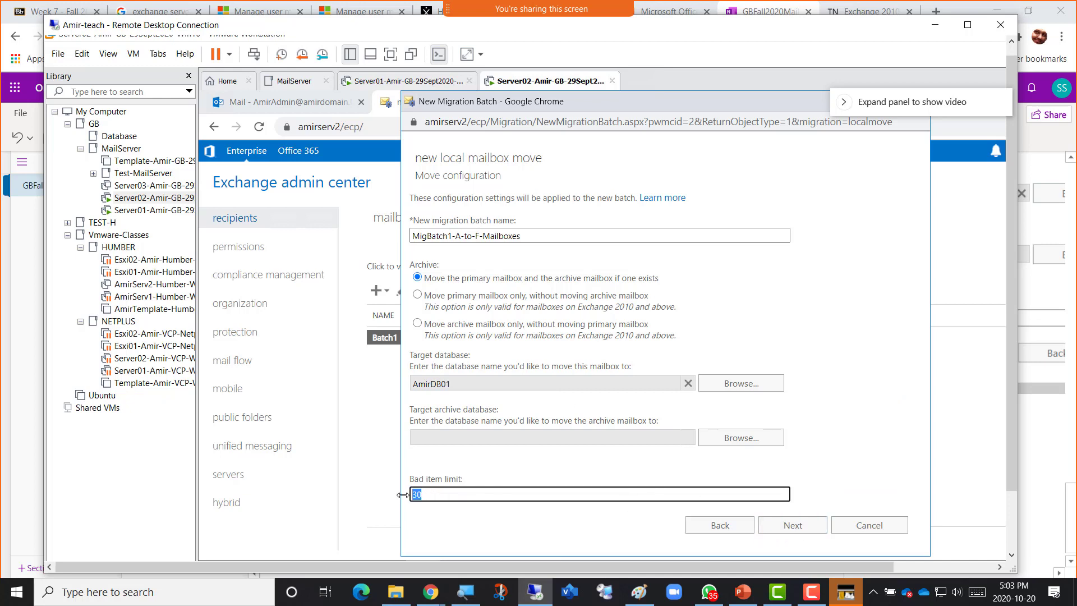
click(785, 530)
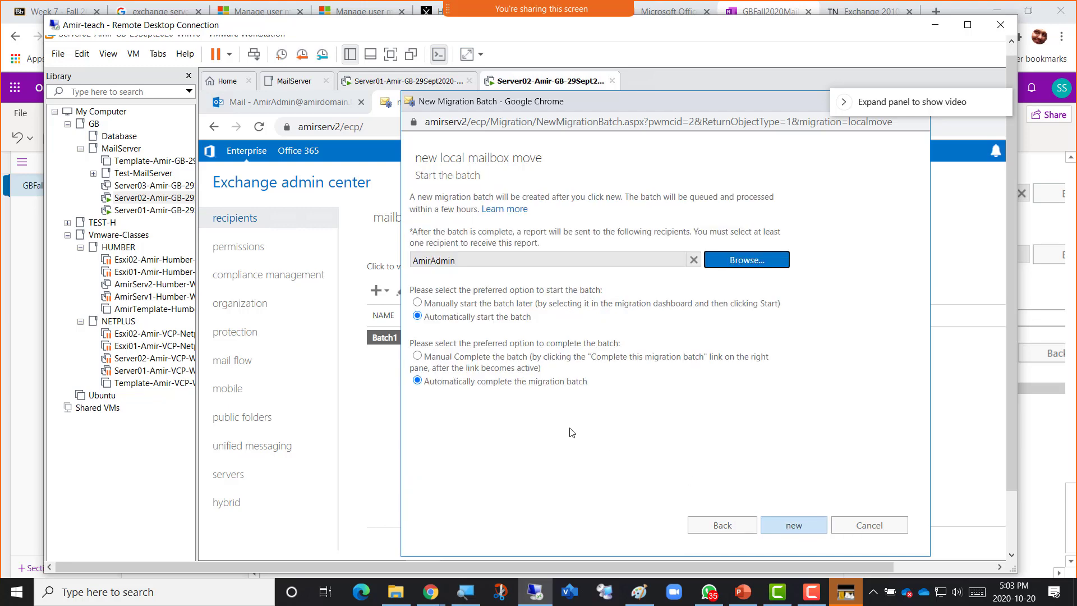
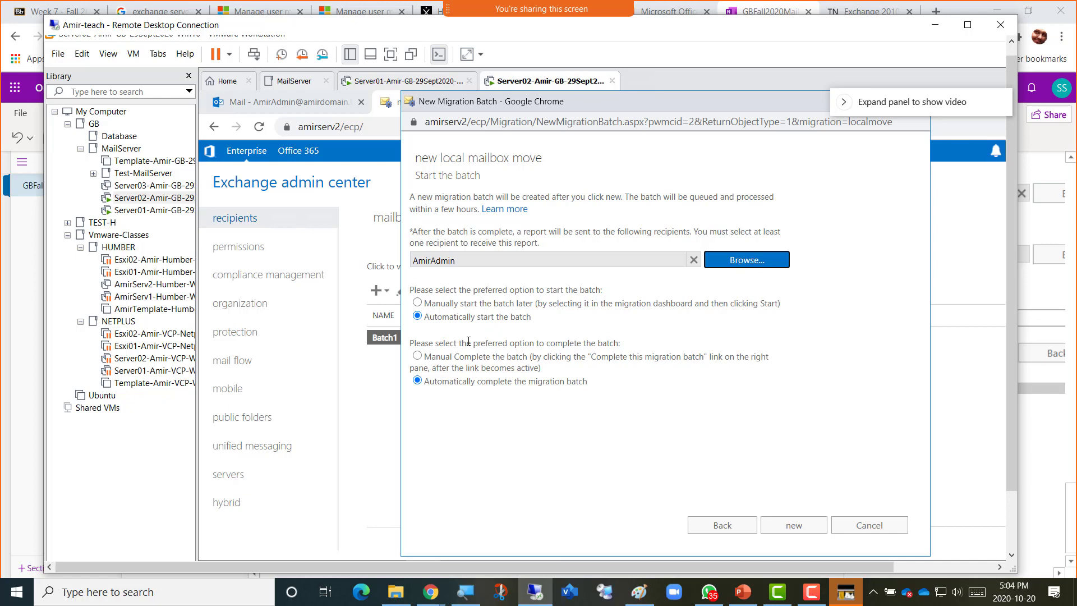
Compare manual and automatic completion, settling on automatic start and automatic completion for the batch.
click(440, 361)
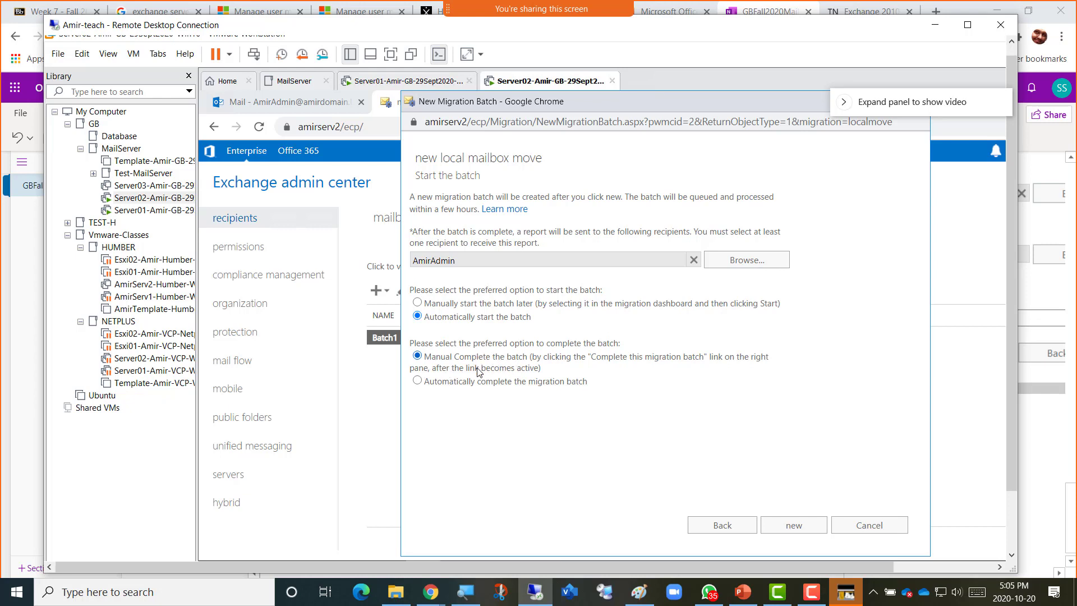
click(417, 381)
click(439, 359)
click(475, 383)
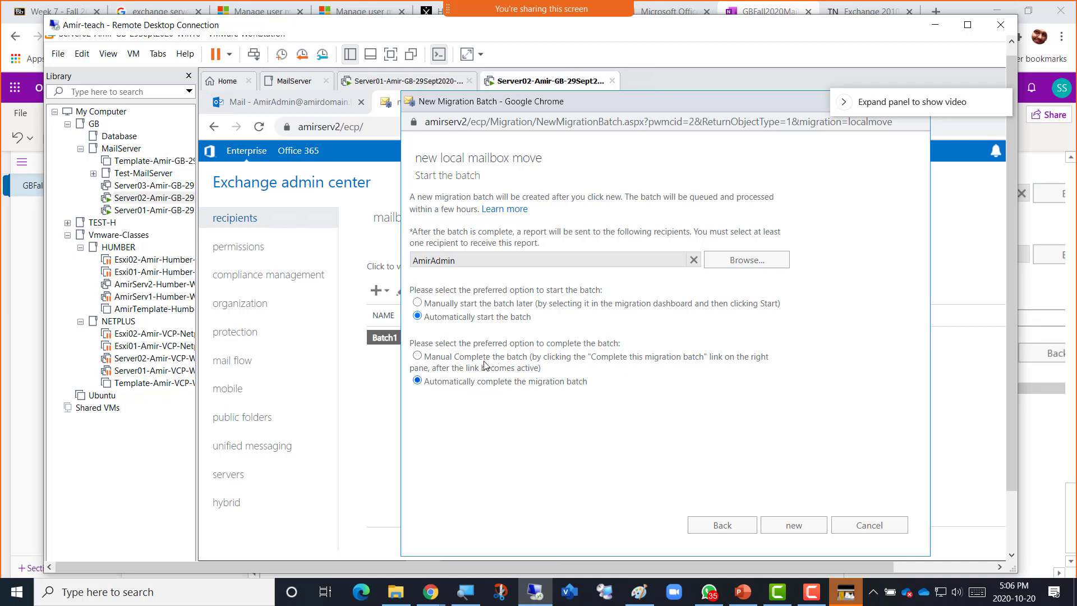
click(485, 362)
click(472, 383)
Create the MigBatch1 batch, then start a new move to a different database.
click(793, 530)
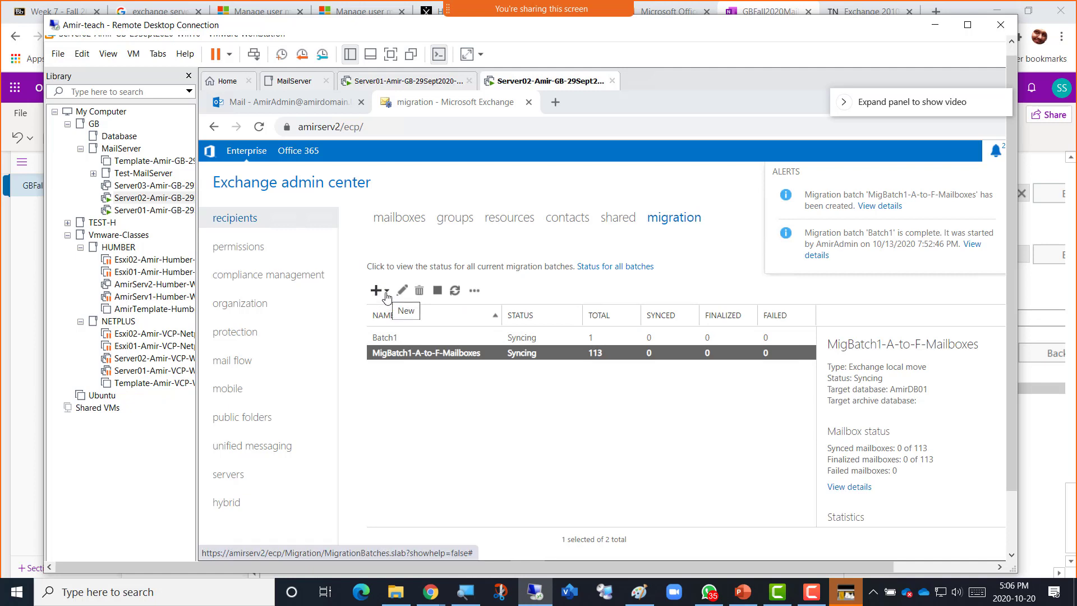
click(386, 292)
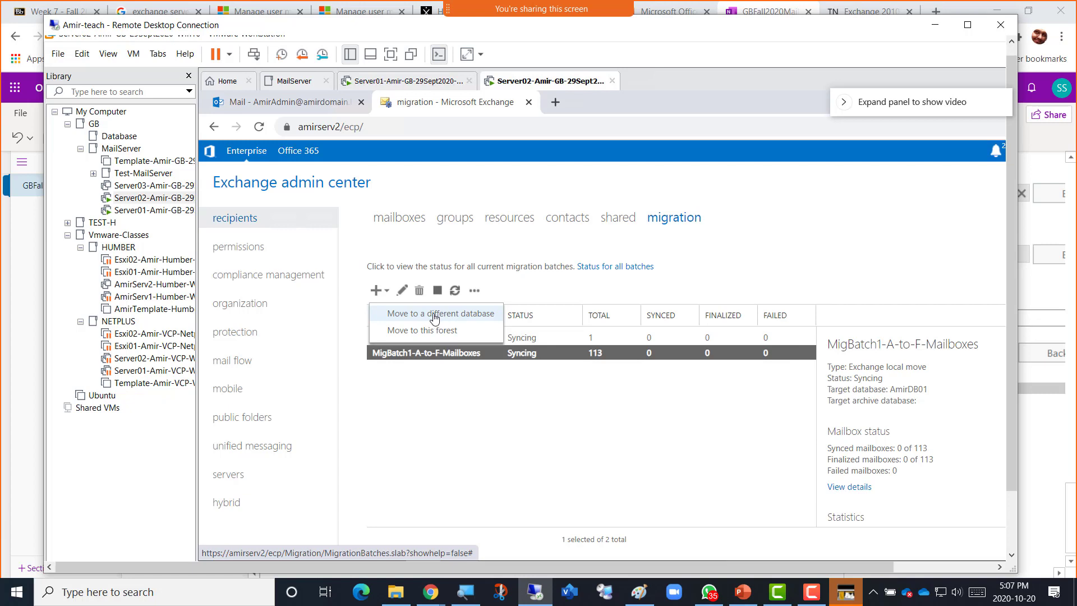
click(441, 318)
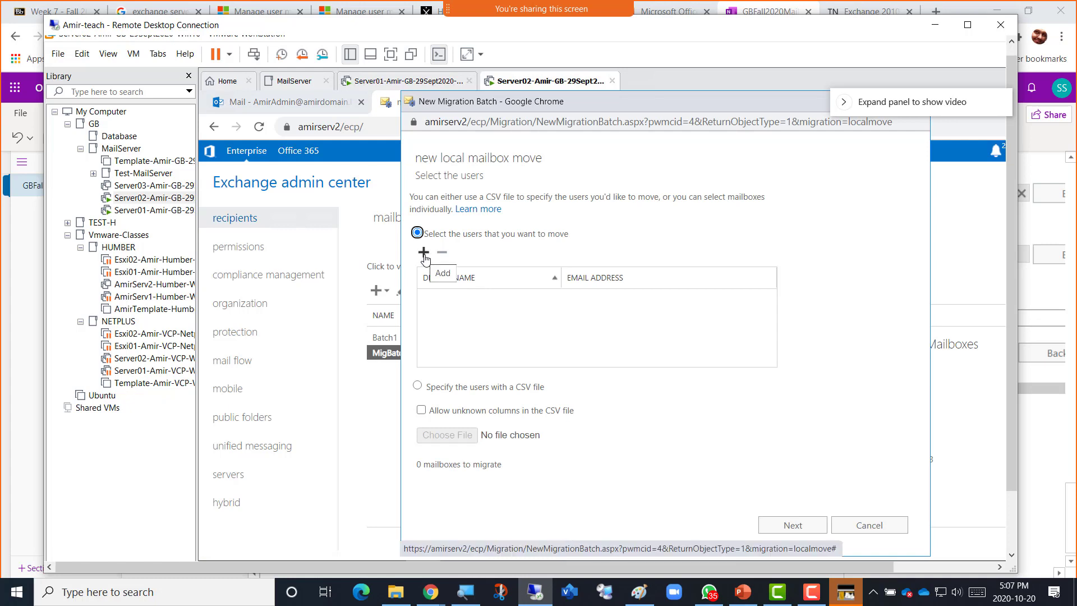
Open the mailbox picker and check the class notes for the planned G-to-M range.
click(423, 253)
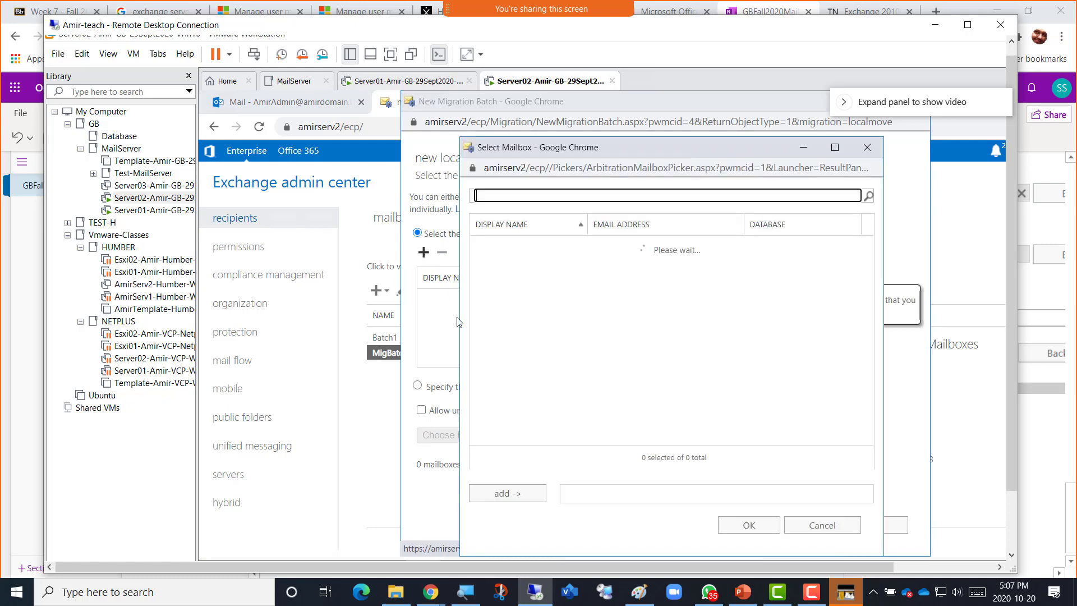
mouse_move(431, 590)
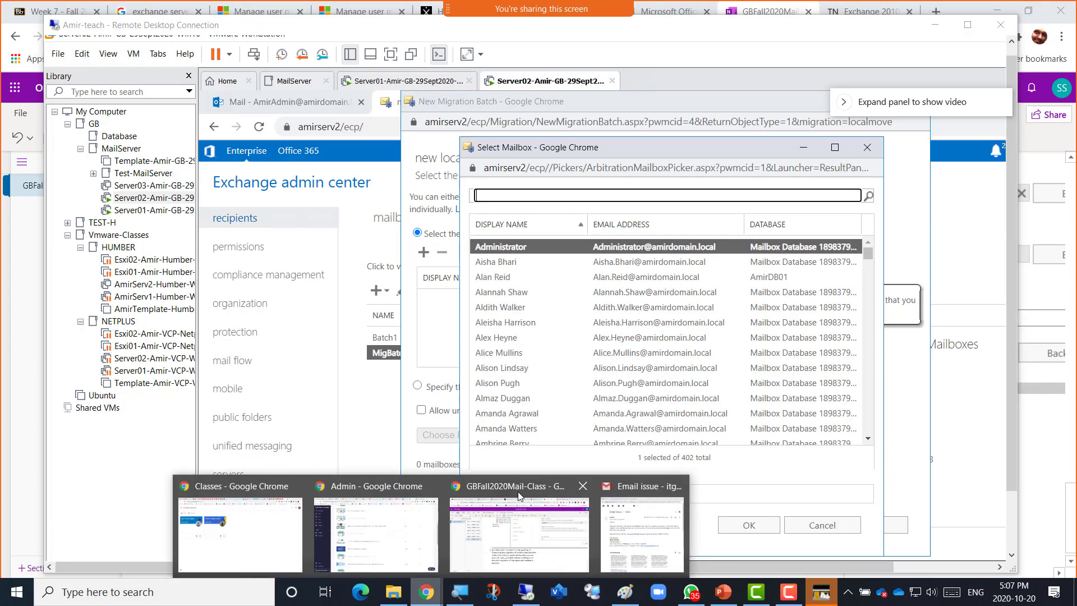
click(530, 507)
scroll(529, 392, up, 10)
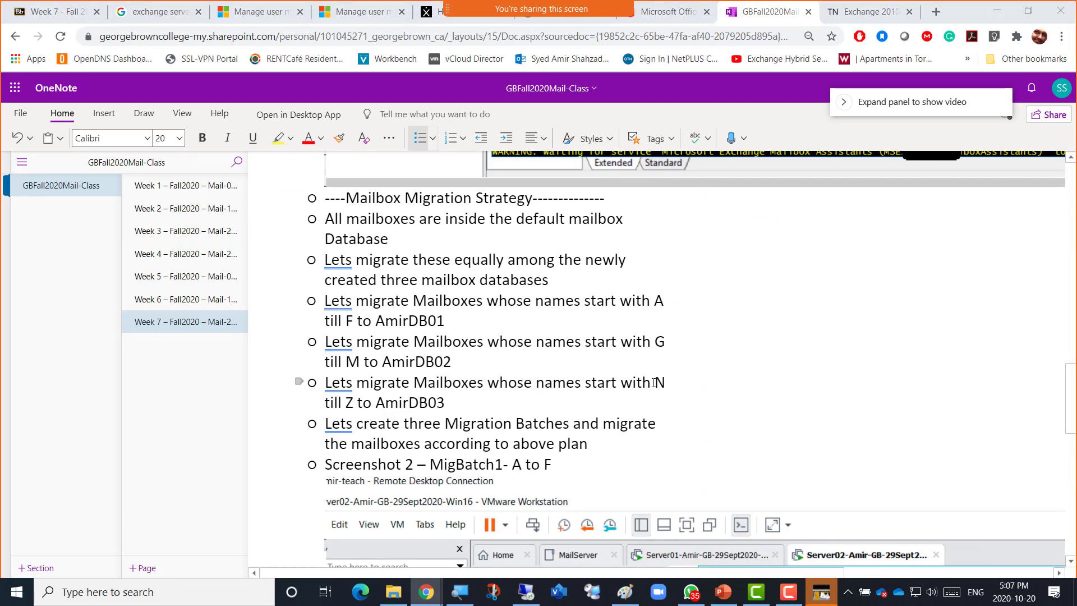
key(alt+Tab)
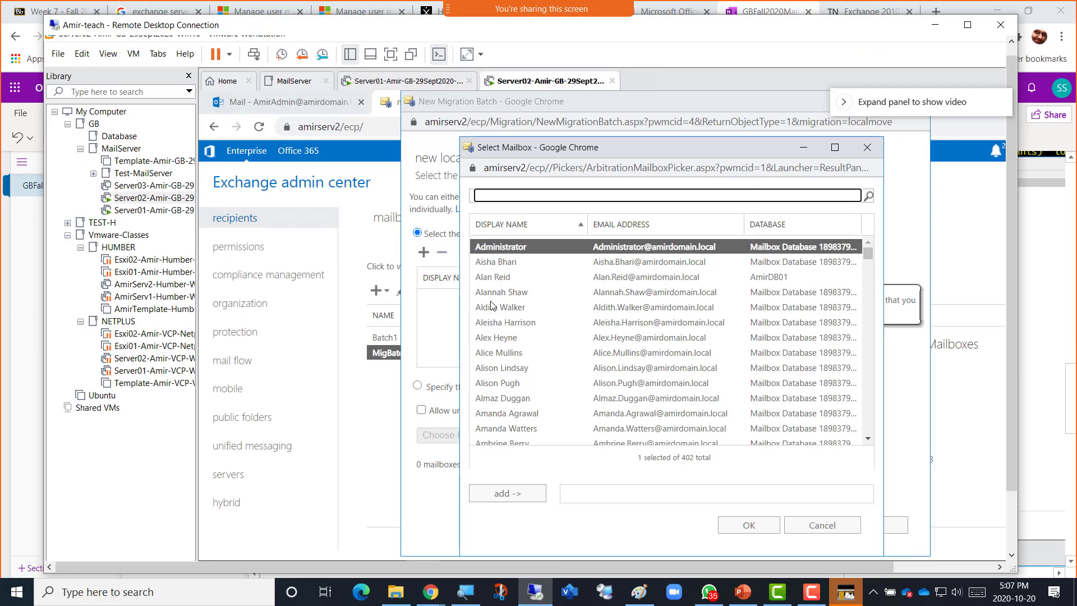
scroll(549, 340, down, 8)
scroll(549, 340, down, 15)
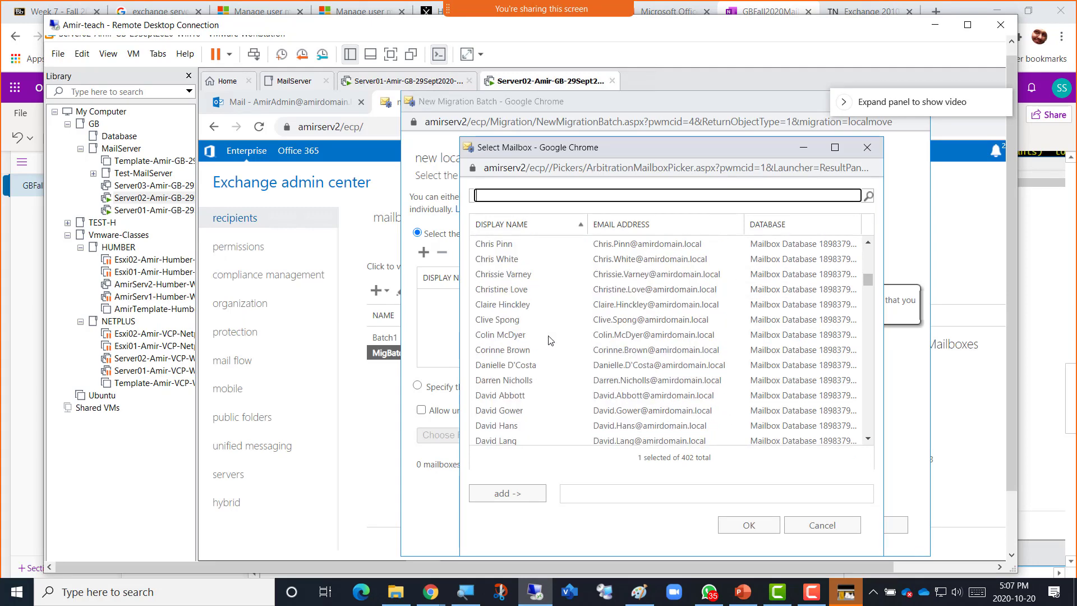
scroll(550, 339, down, 8)
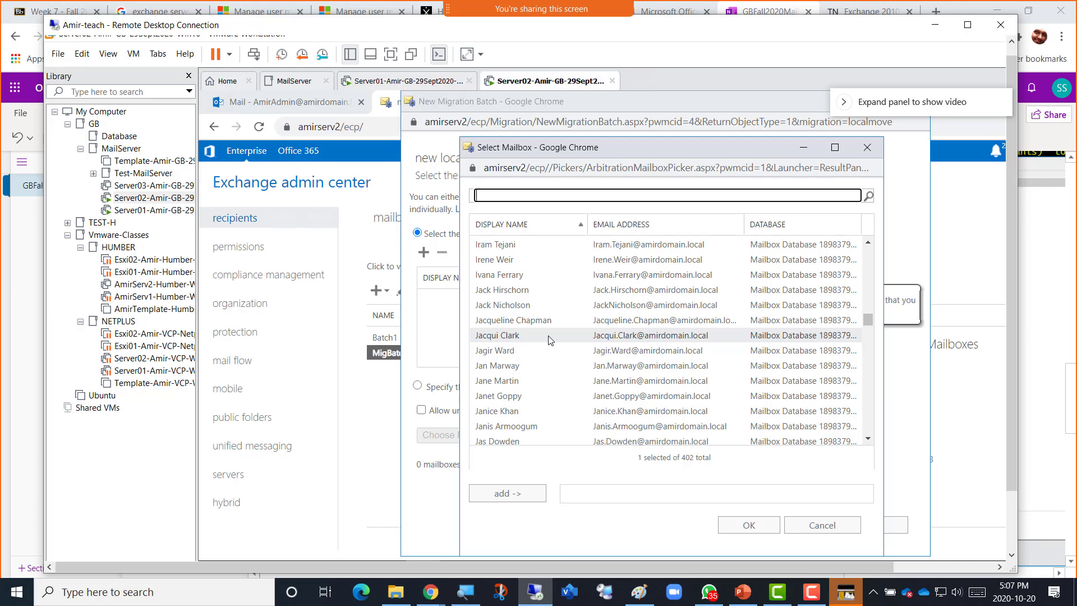
scroll(550, 340, up, 10)
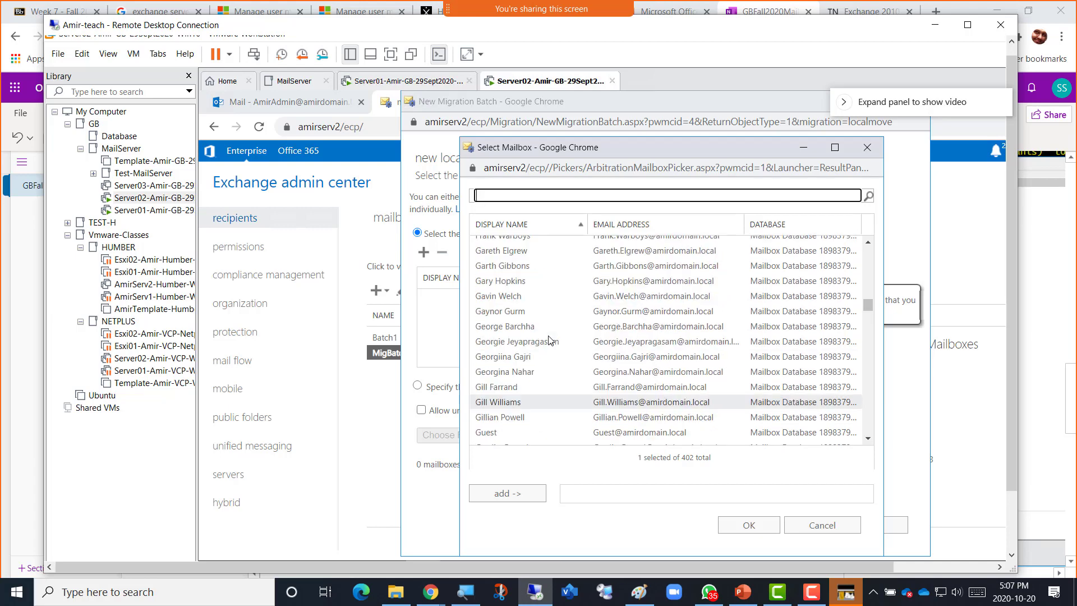
scroll(550, 339, up, 2)
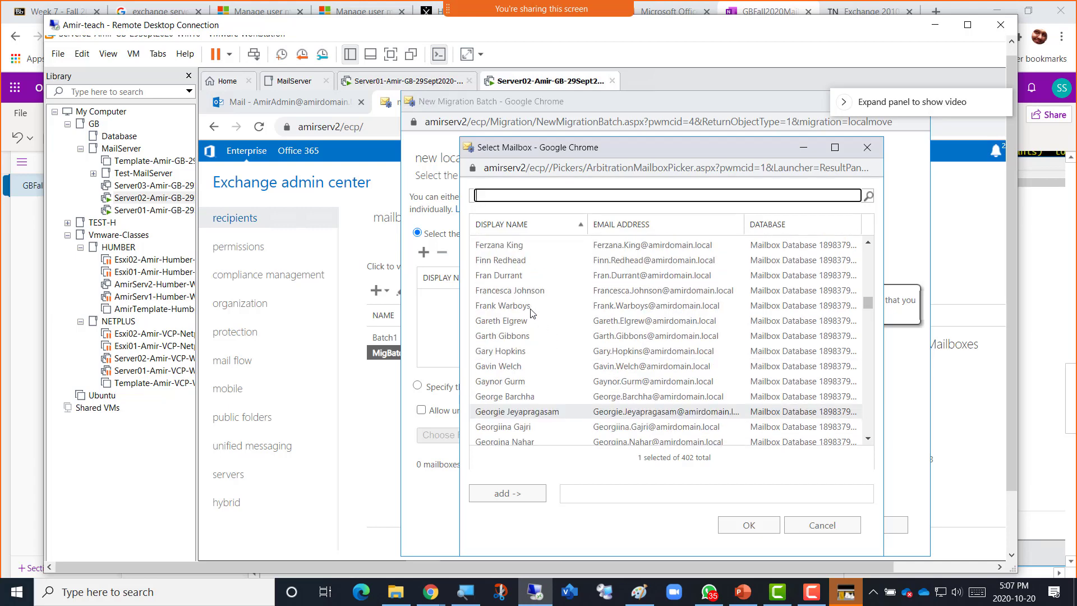
Select the 168 mailboxes from the first G through the last M, add and confirm them.
click(502, 322)
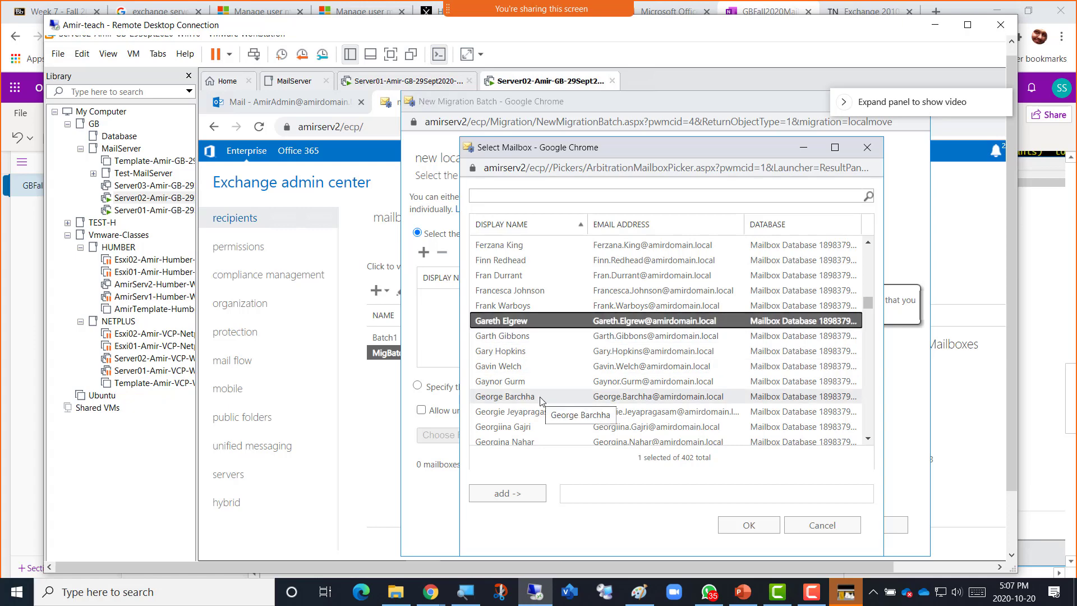
scroll(542, 401, down, 12)
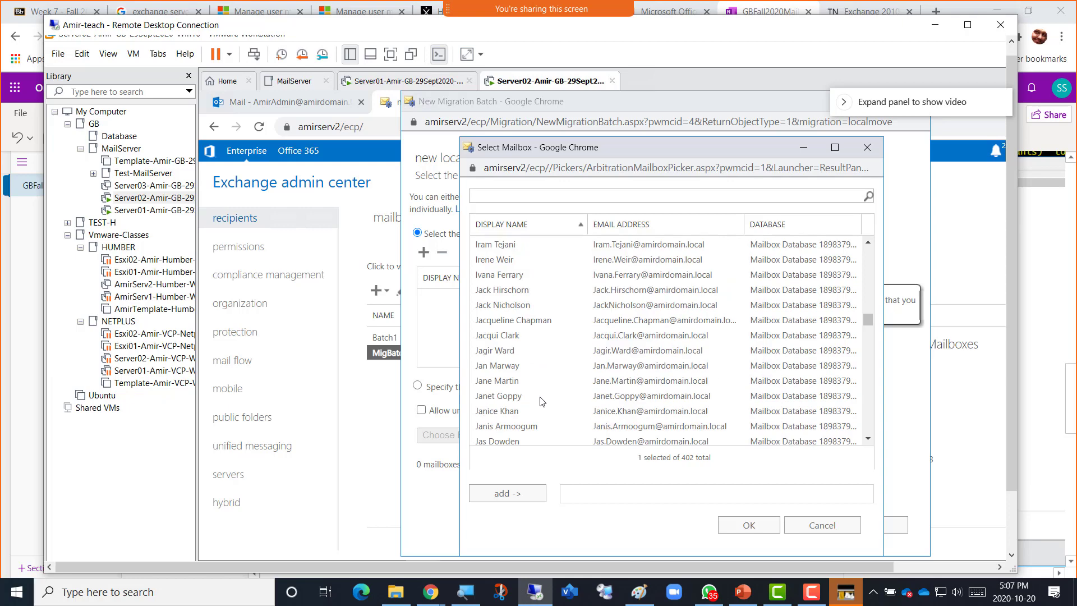
scroll(541, 401, down, 12)
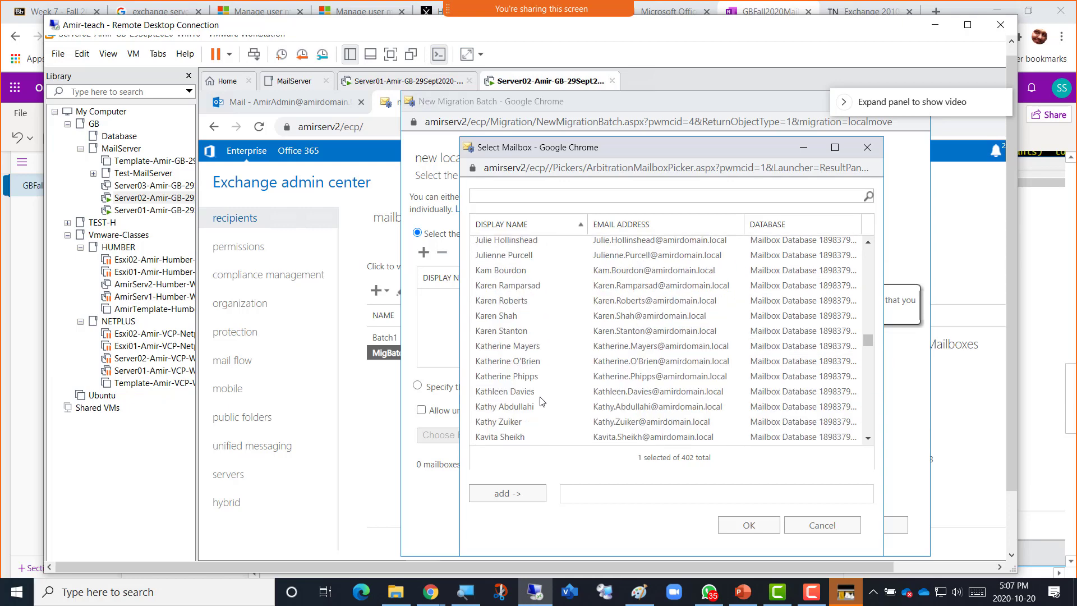
scroll(541, 401, down, 6)
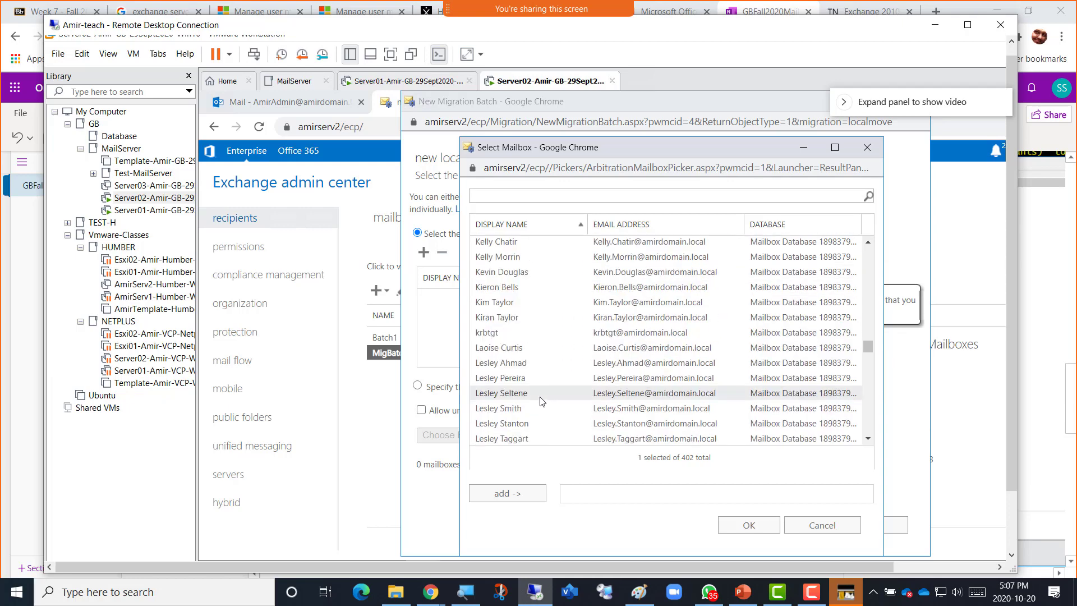
scroll(541, 400, down, 10)
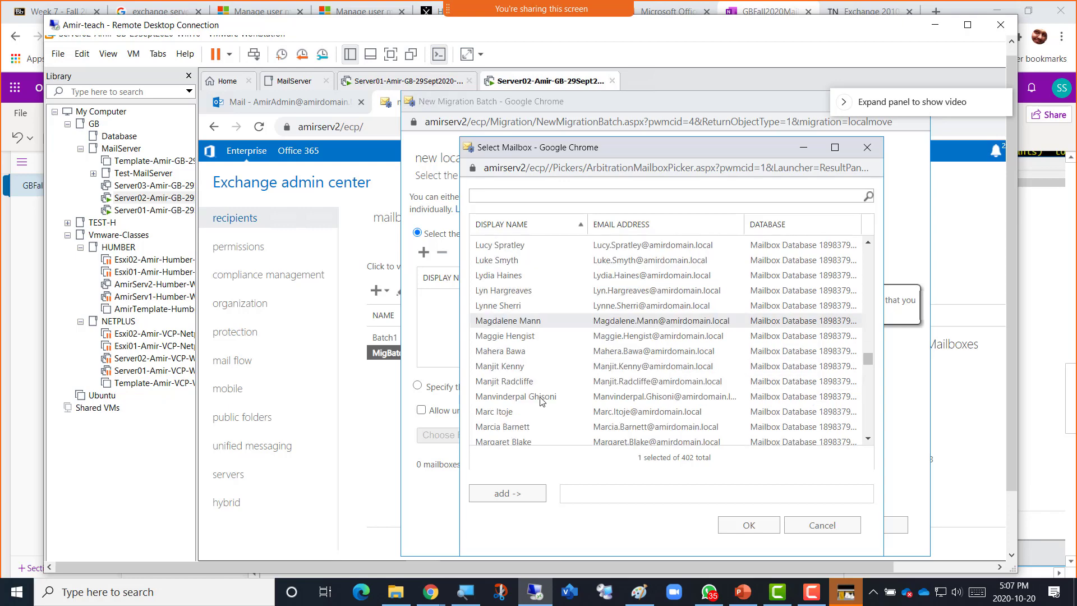
scroll(541, 400, down, 7)
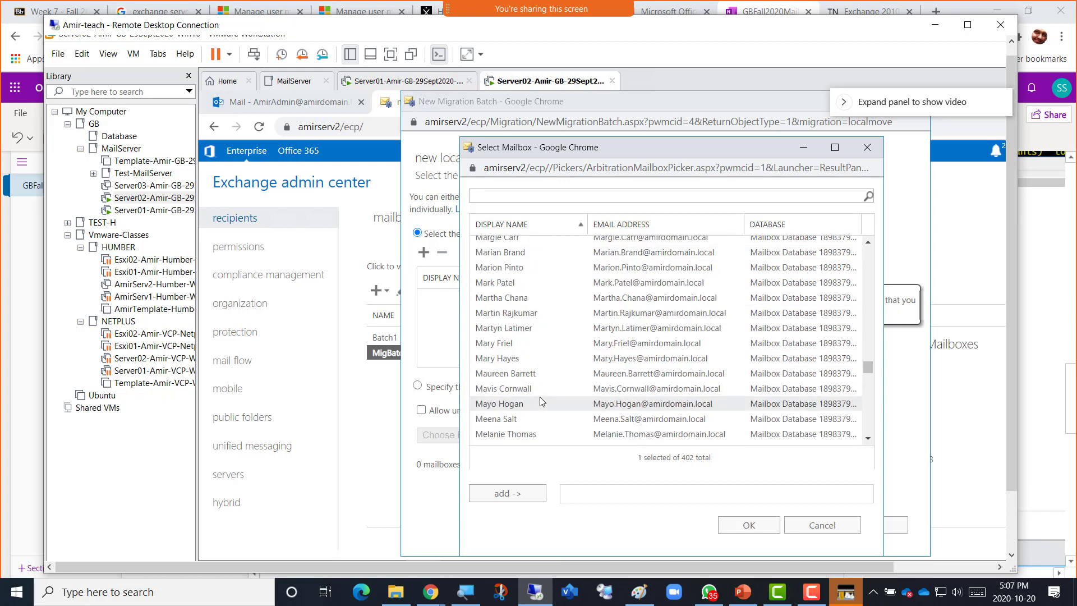
scroll(540, 400, down, 6)
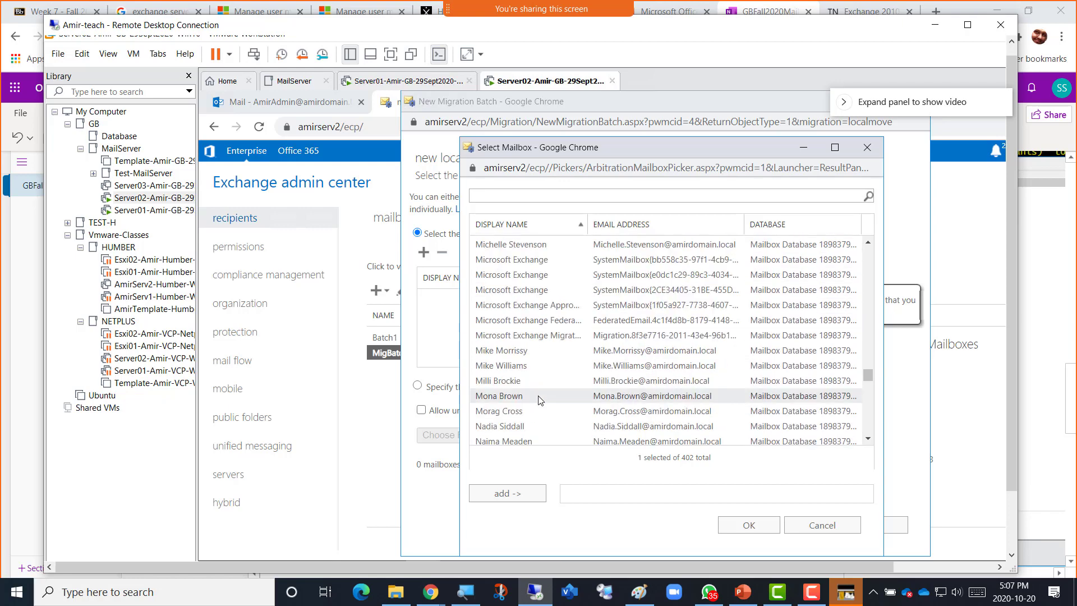
scroll(540, 398, down, 5)
scroll(540, 399, up, 2)
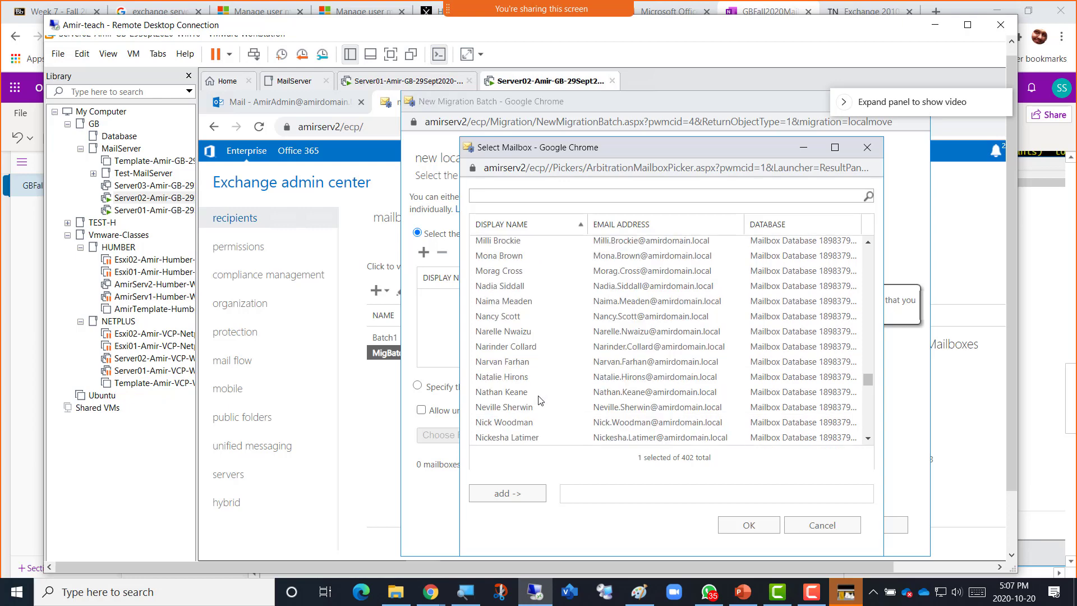
click(519, 256)
shift+click(519, 262)
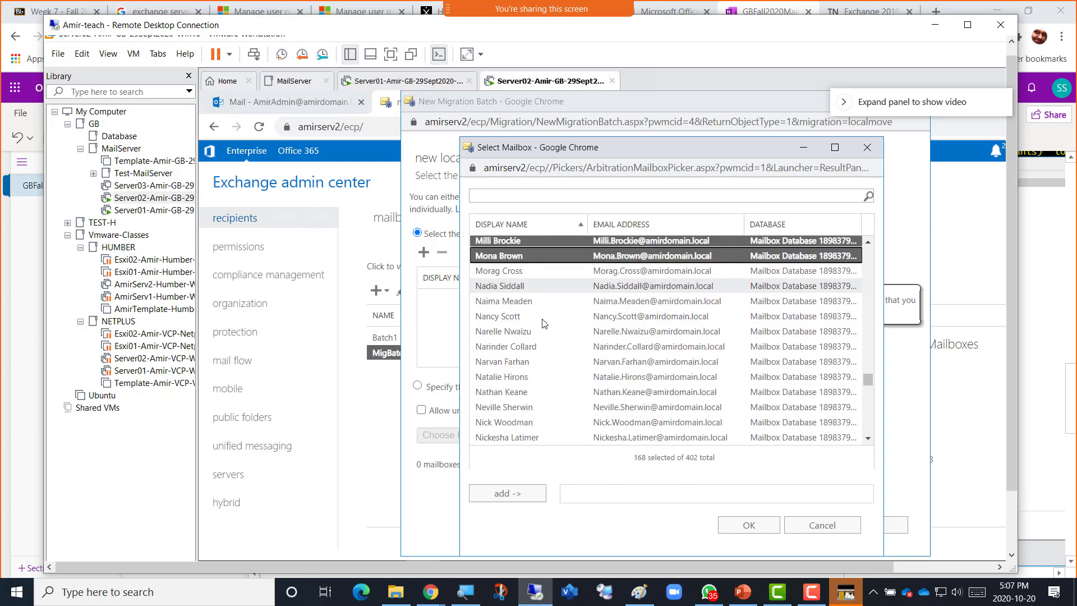
scroll(548, 339, up, 3)
scroll(546, 338, up, 8)
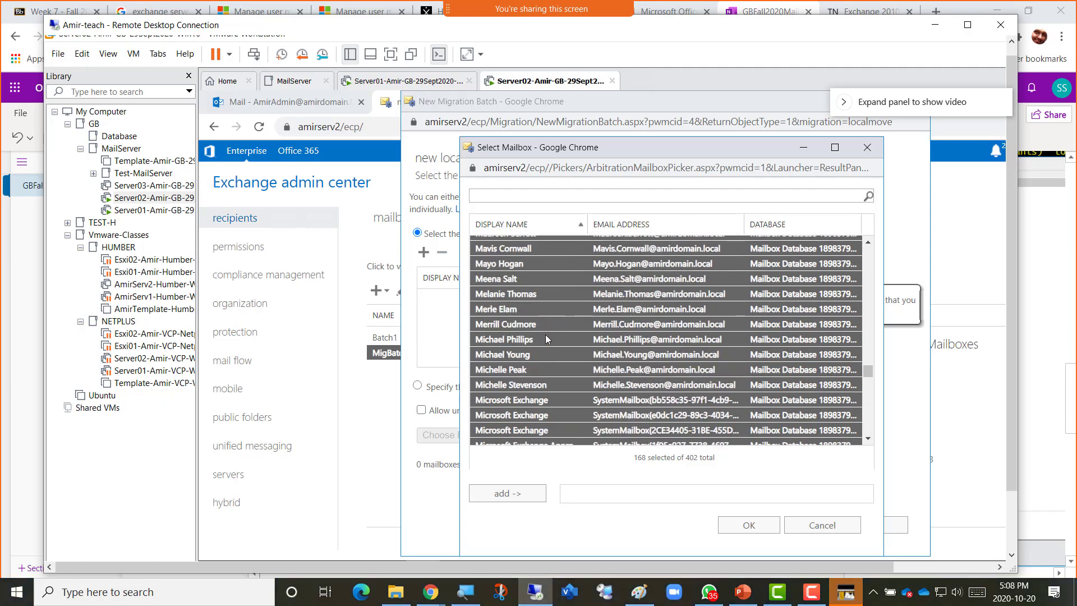
scroll(546, 339, down, 9)
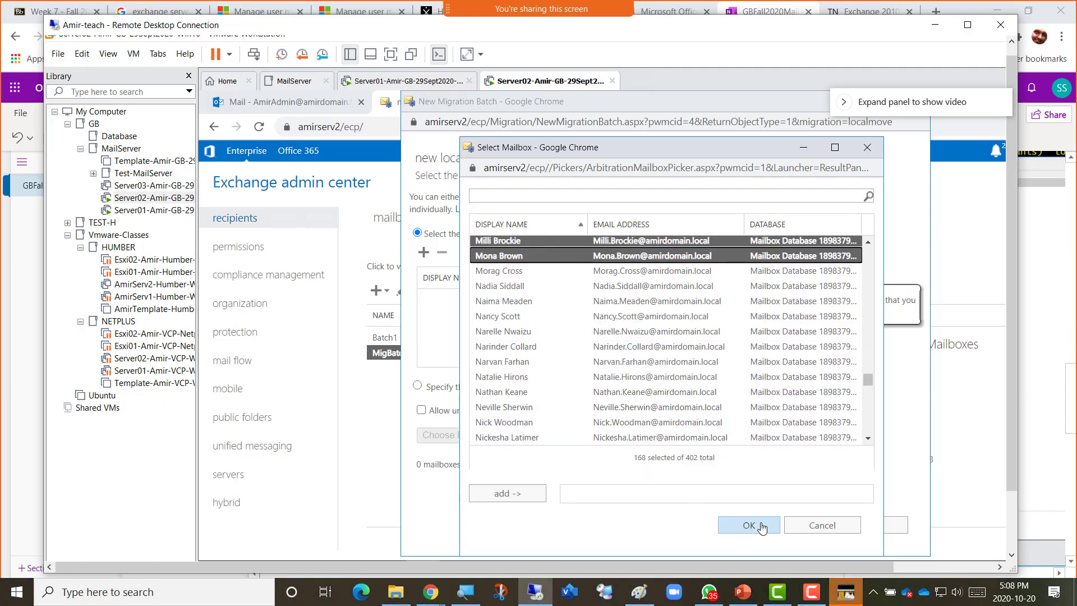
click(519, 496)
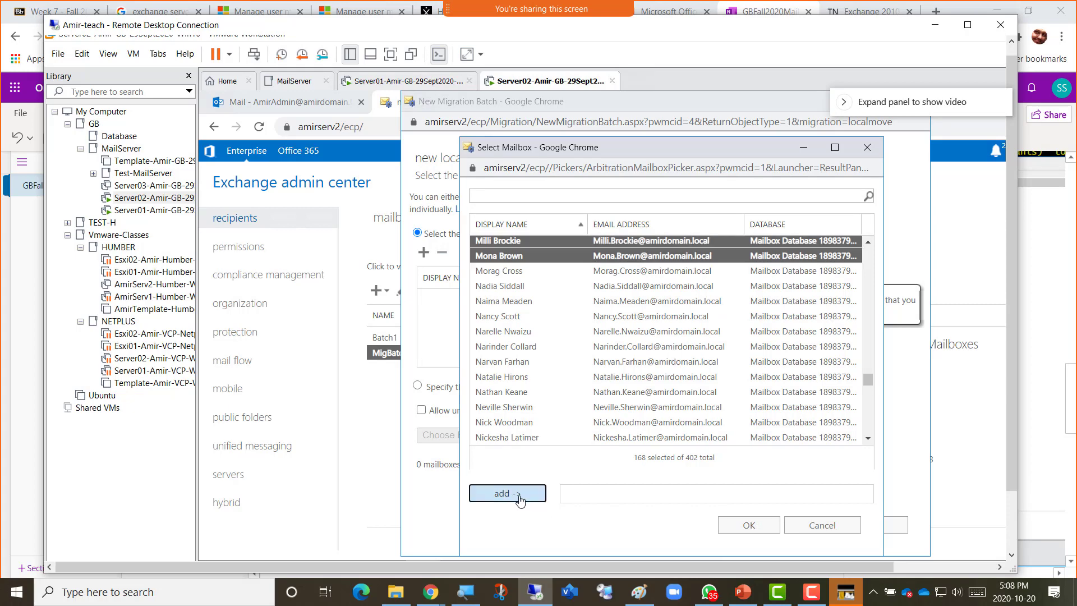
click(747, 530)
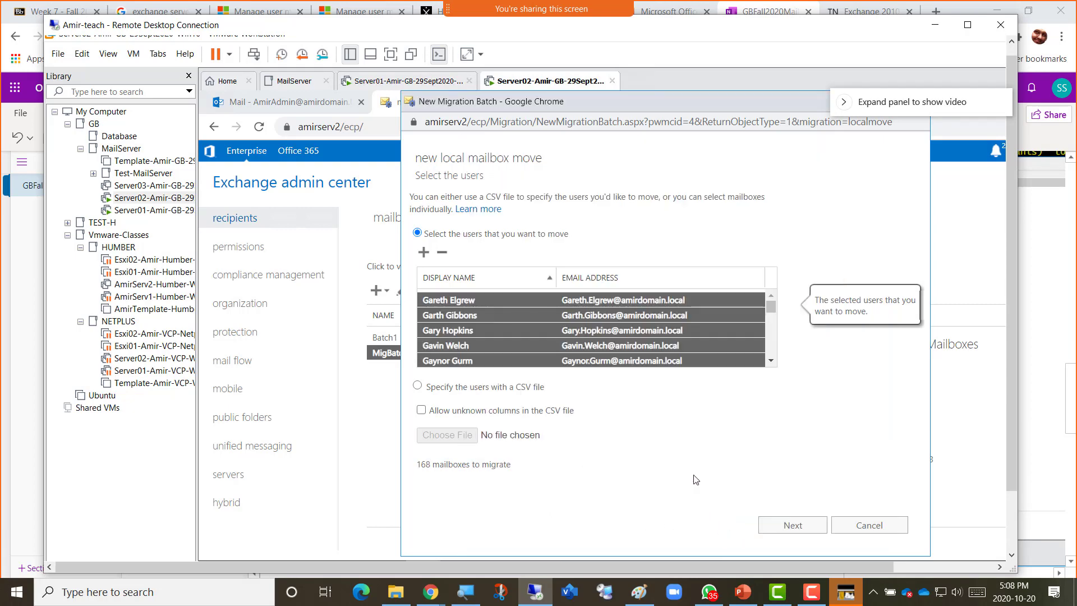
Advance to move configuration and name the batch MigNatch2-G-to-M-Mailboxes.
click(792, 527)
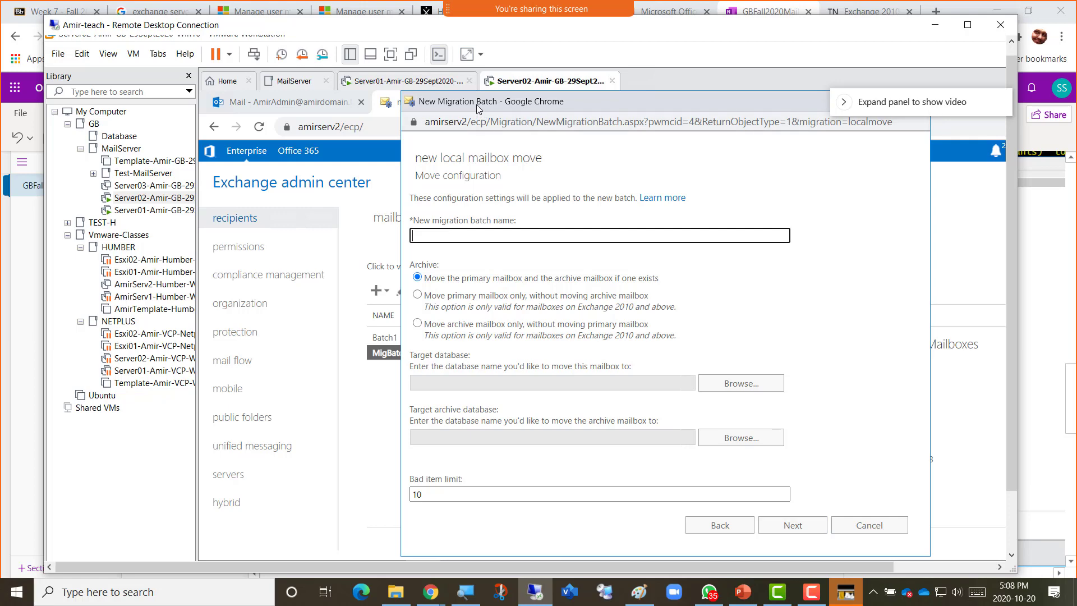
drag(482, 103, 724, 162)
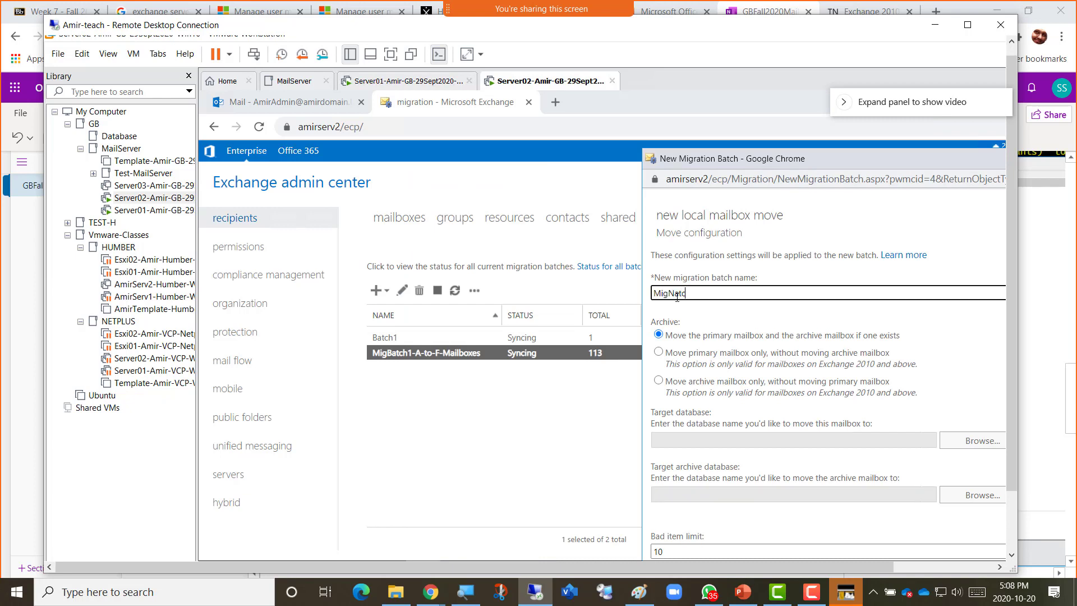
text(2-G-to-M-Mailboxes)
drag(734, 162, 390, 110)
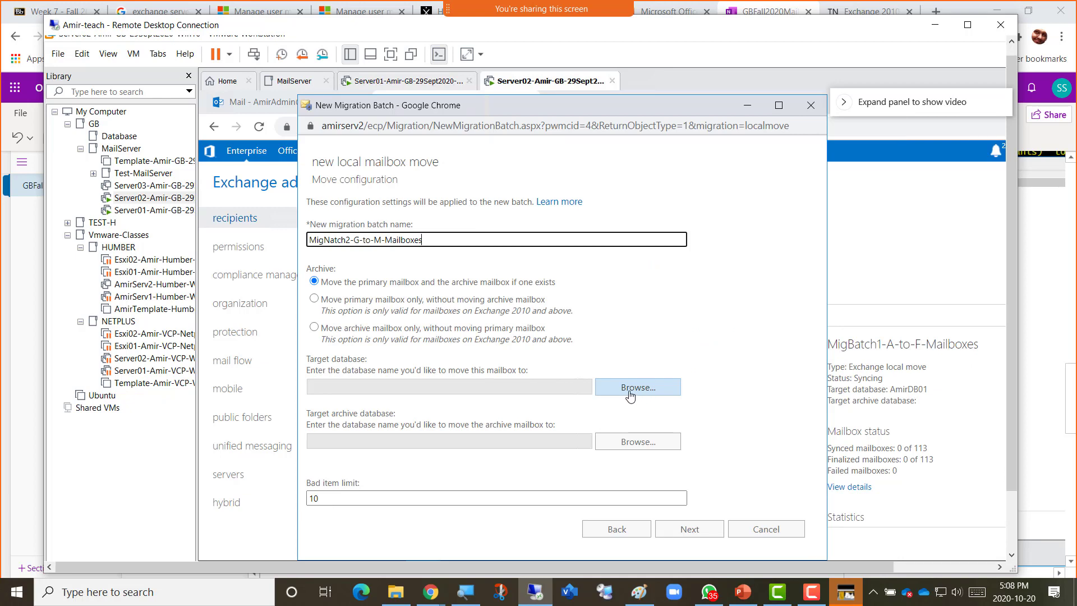
Set the target database to AmirDB02 and the bad item limit to 30.
click(631, 392)
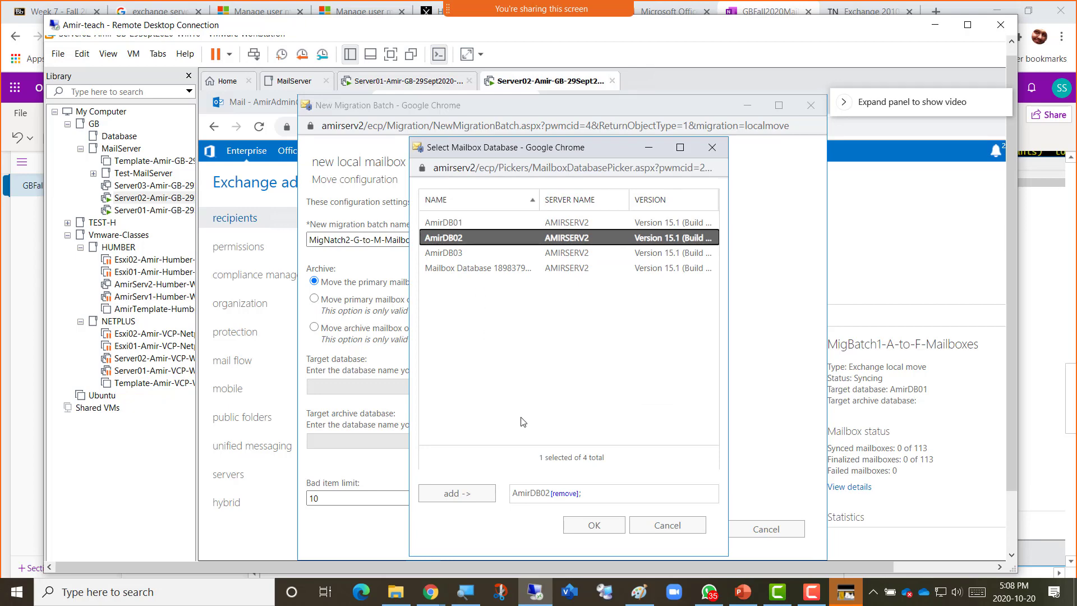
click(586, 526)
click(318, 498)
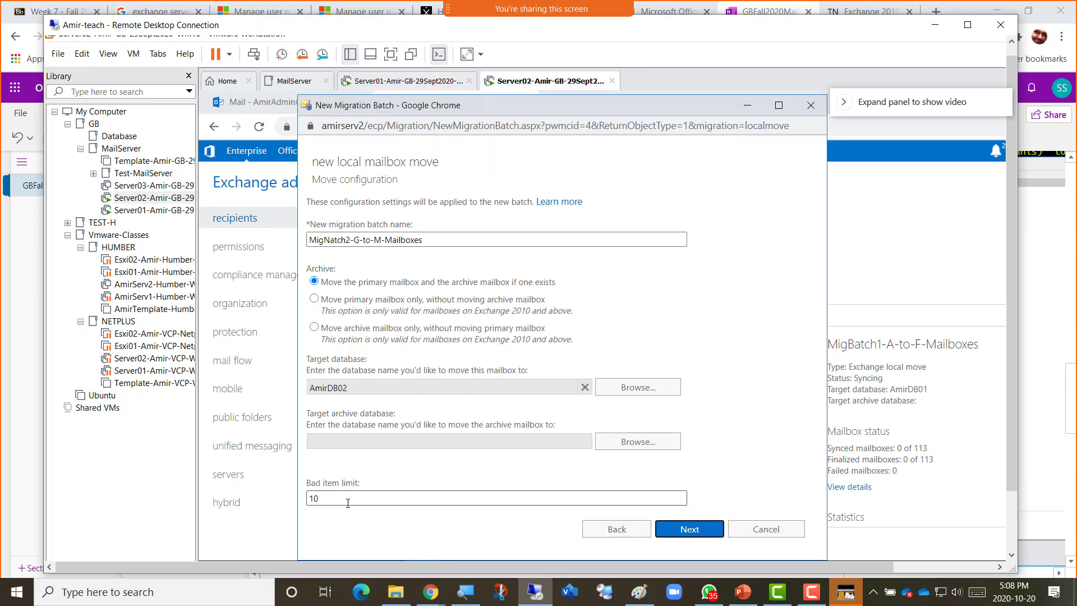
double_click(308, 498)
text(3)
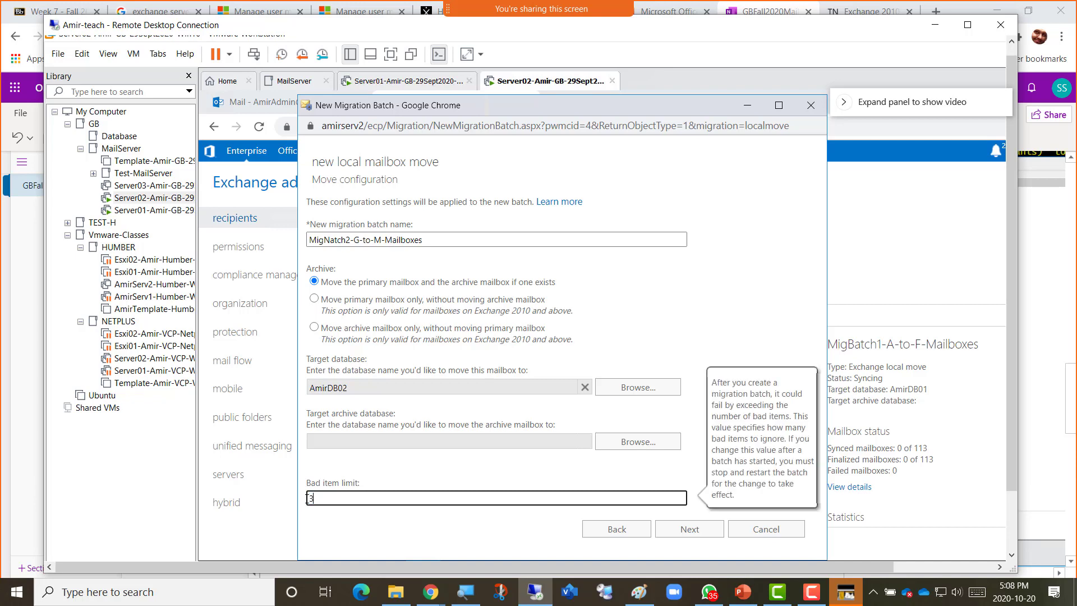
text(0)
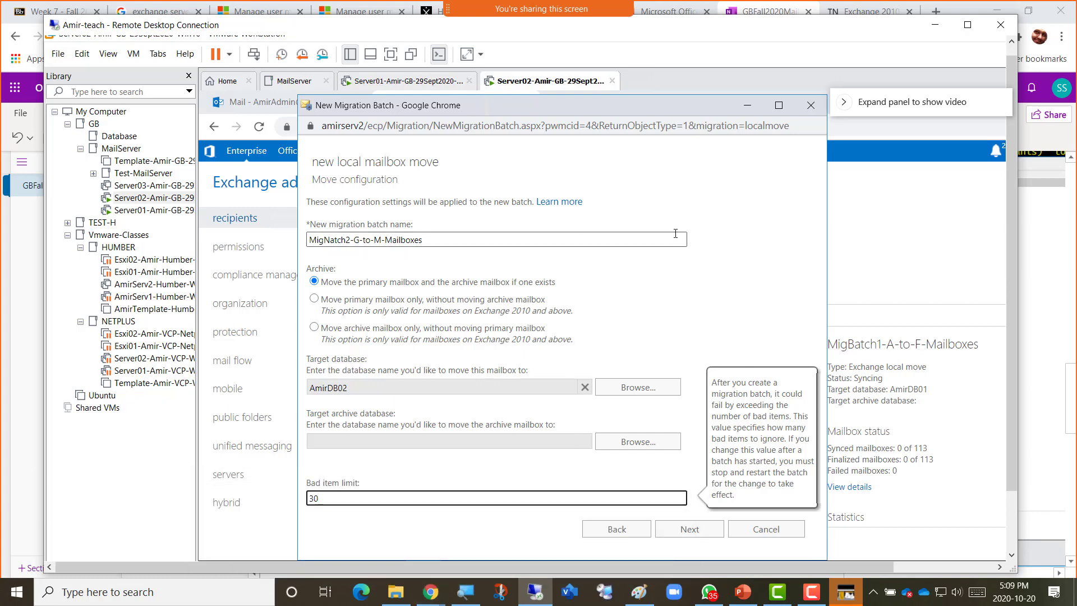
Fix the batch name typo so it reads MigBatch2-G-to-M-Mailboxes.
click(330, 244)
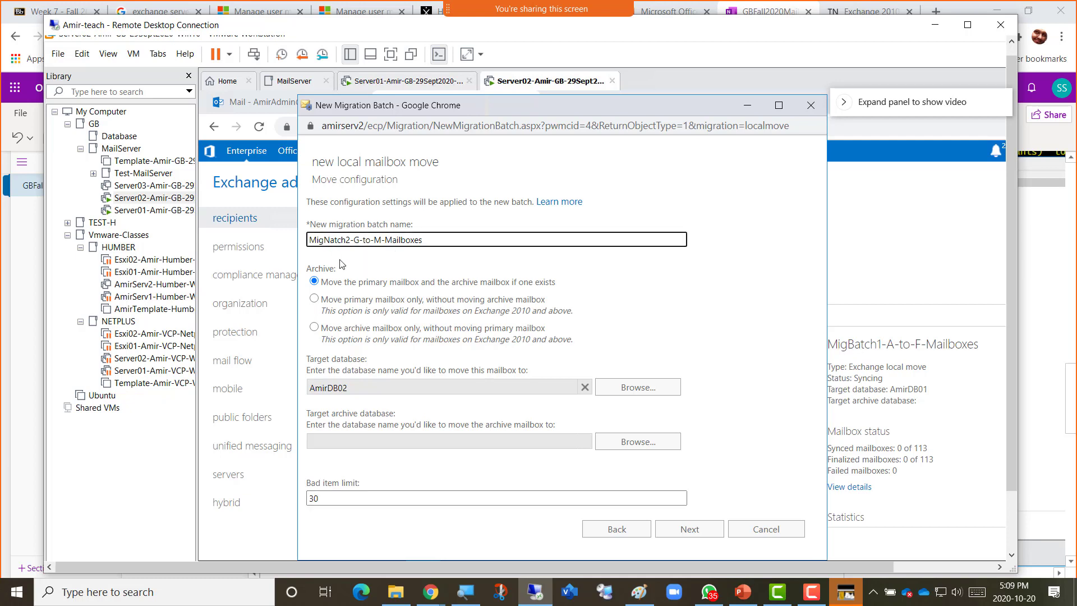
key(shift+Left)
text(B)
key(shift)
Snip the migration dialog as a screenshot and return to the OneNote notes.
key(super+shift+s)
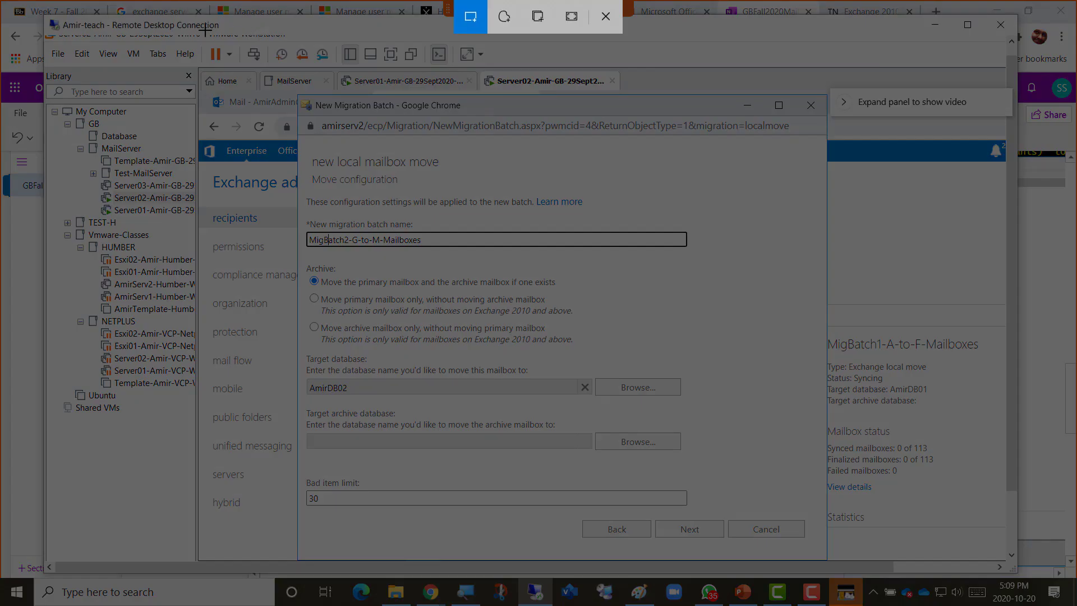
mouse_move(158, 27)
mouse_down()
mouse_move(723, 349)
mouse_move(897, 518)
mouse_move(1007, 575)
mouse_up()
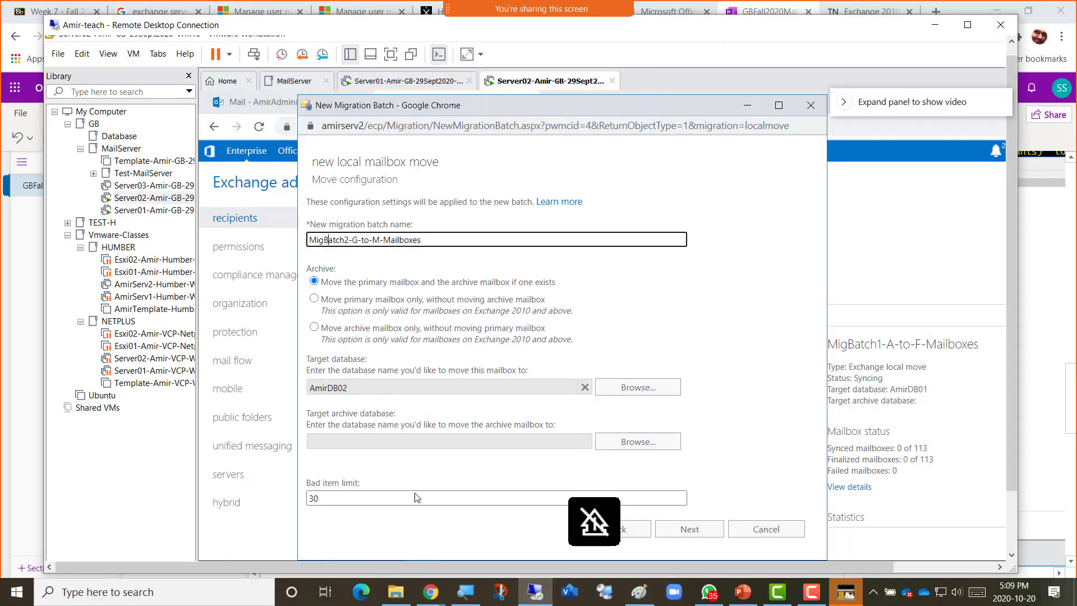
mouse_move(431, 595)
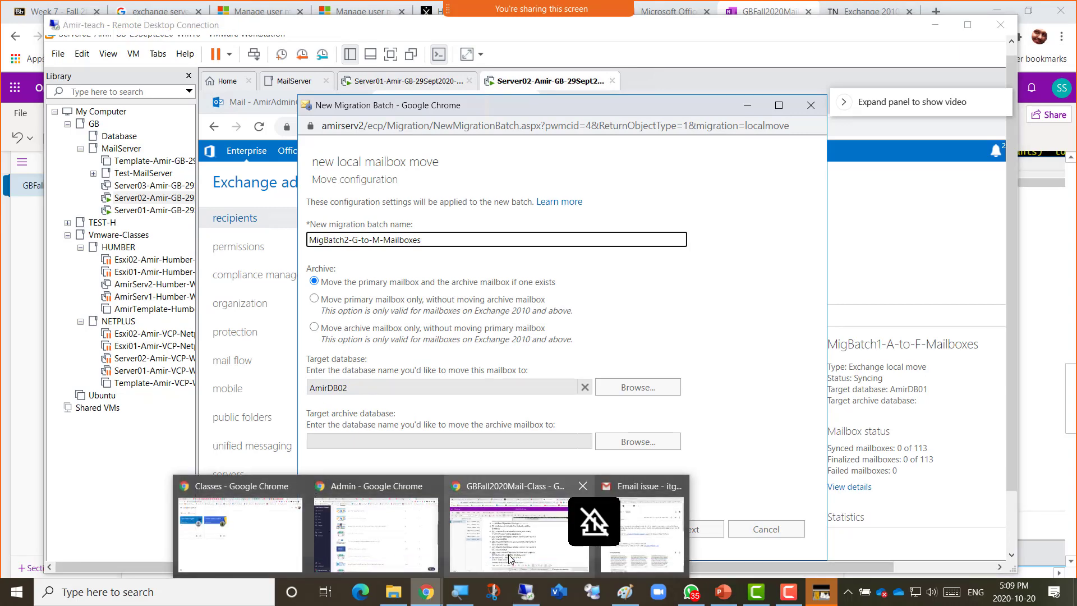
click(517, 533)
Below the Bad Item Limit note, add 'Screenshot 3 = MigBatch2 = G to M' and paste the dialog snip.
scroll(705, 469, down, 12)
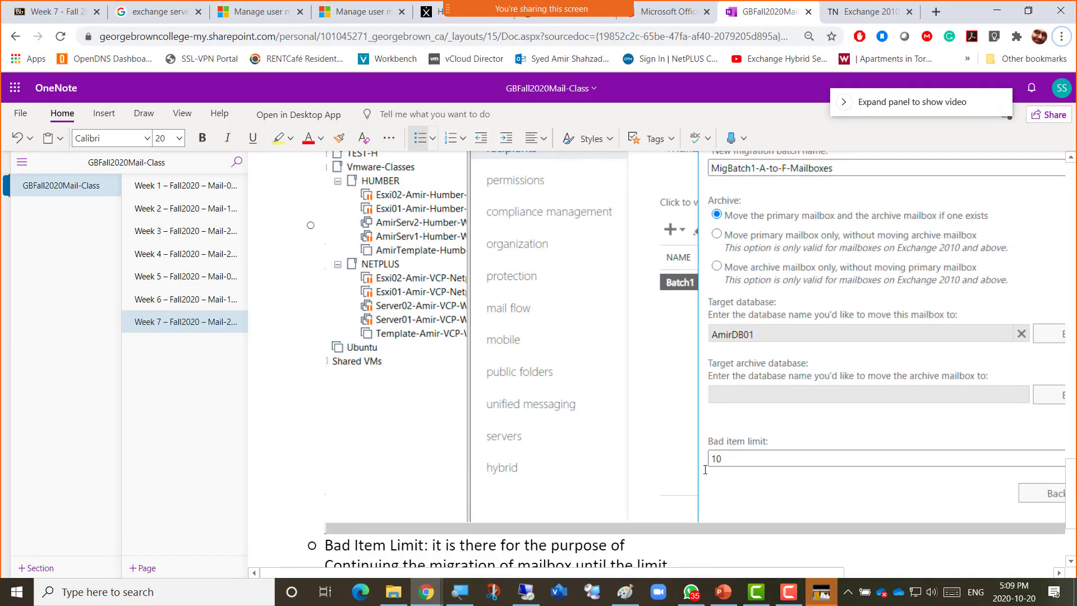
click(440, 494)
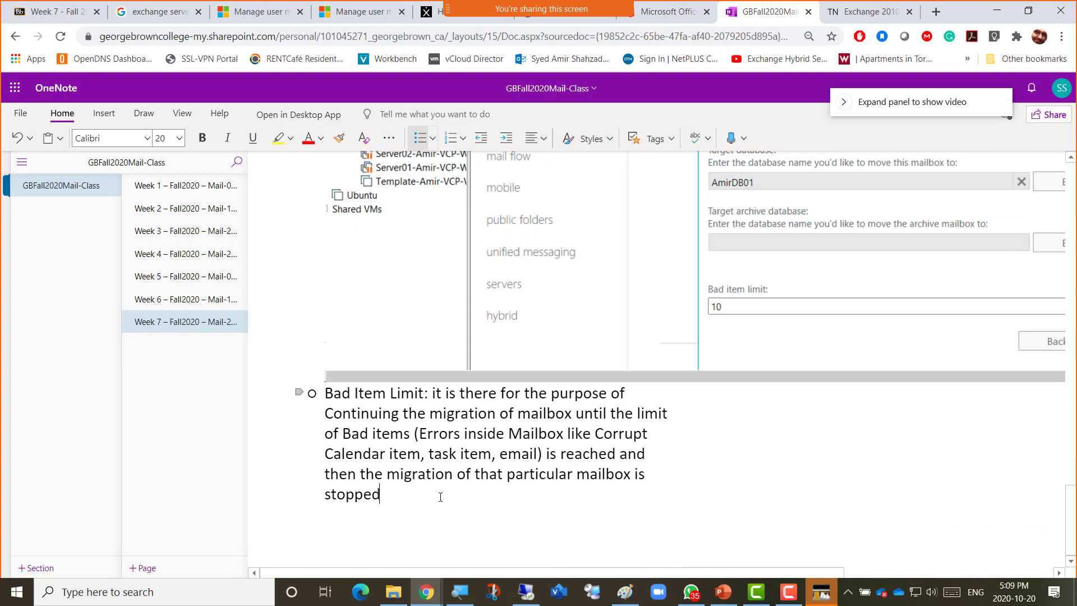
key(Return)
text(Scr)
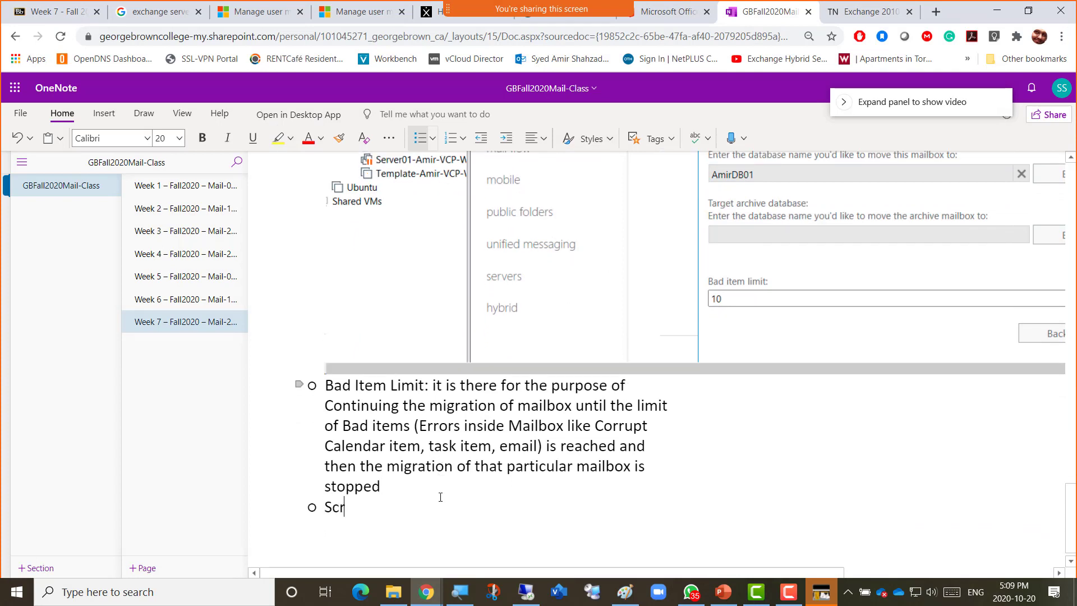
text(eenshot 3)
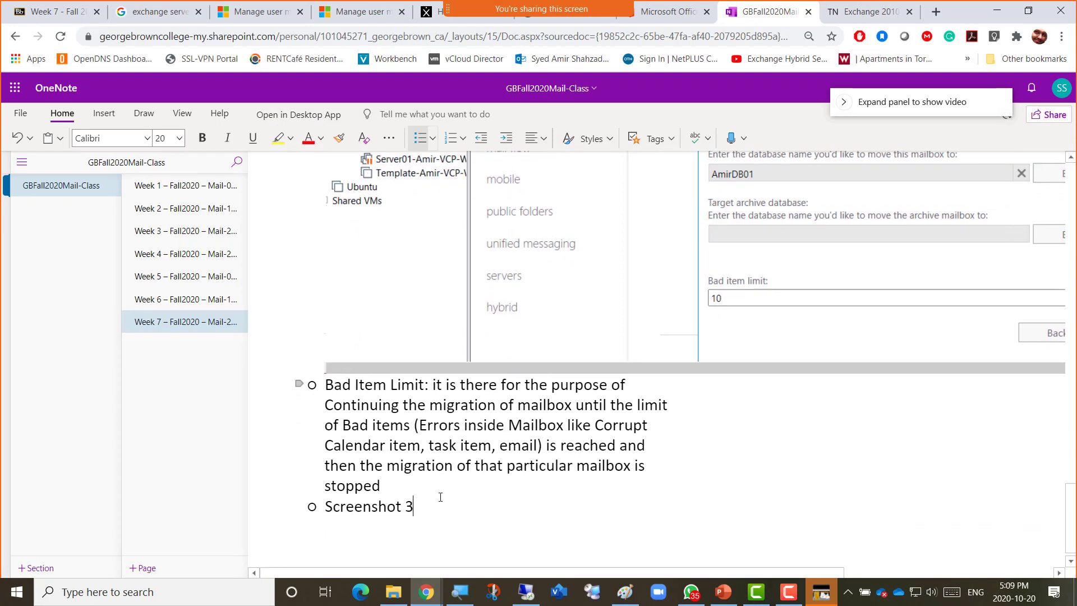
text( = MigB)
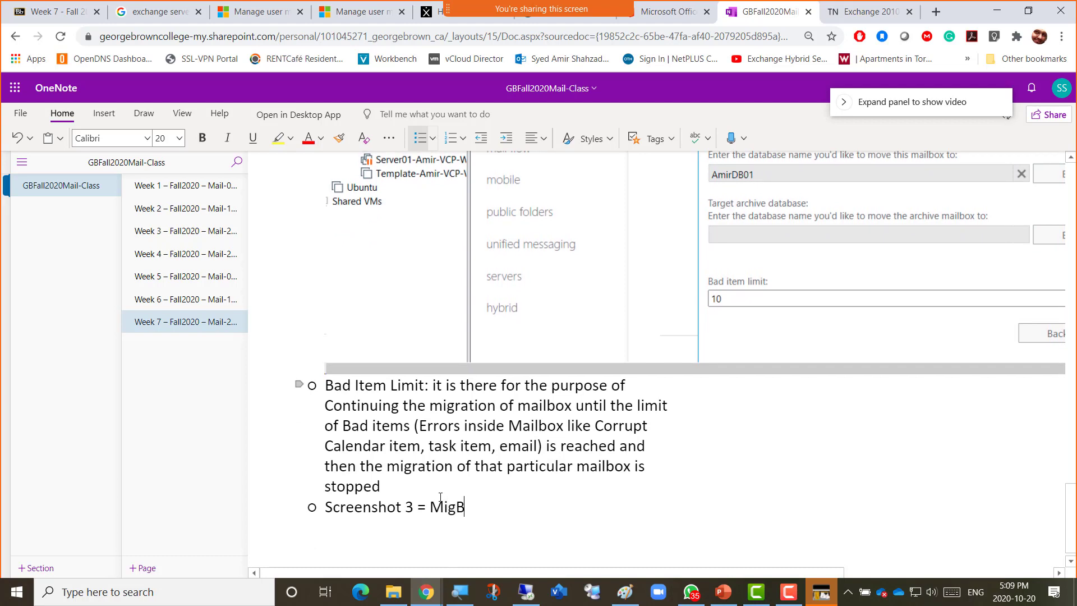
text(atch2 )
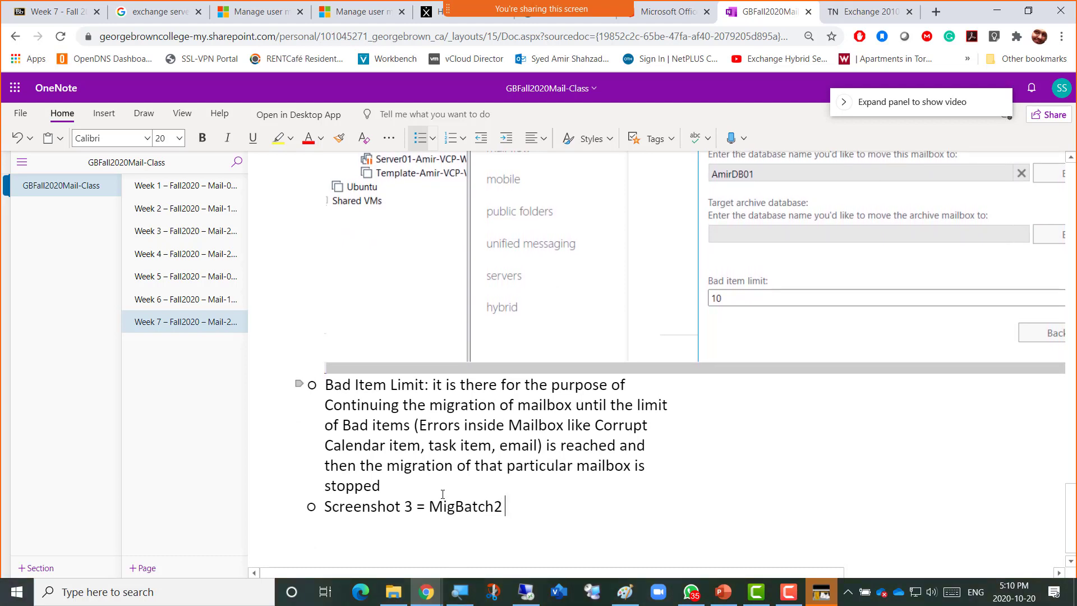
text(= )
text(G to M)
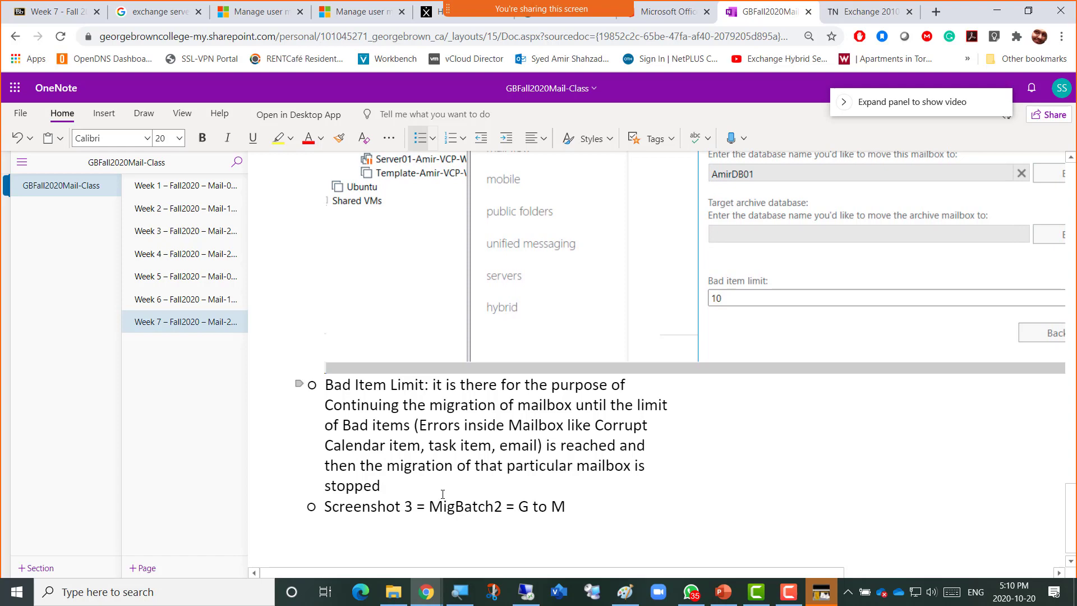
key(Return)
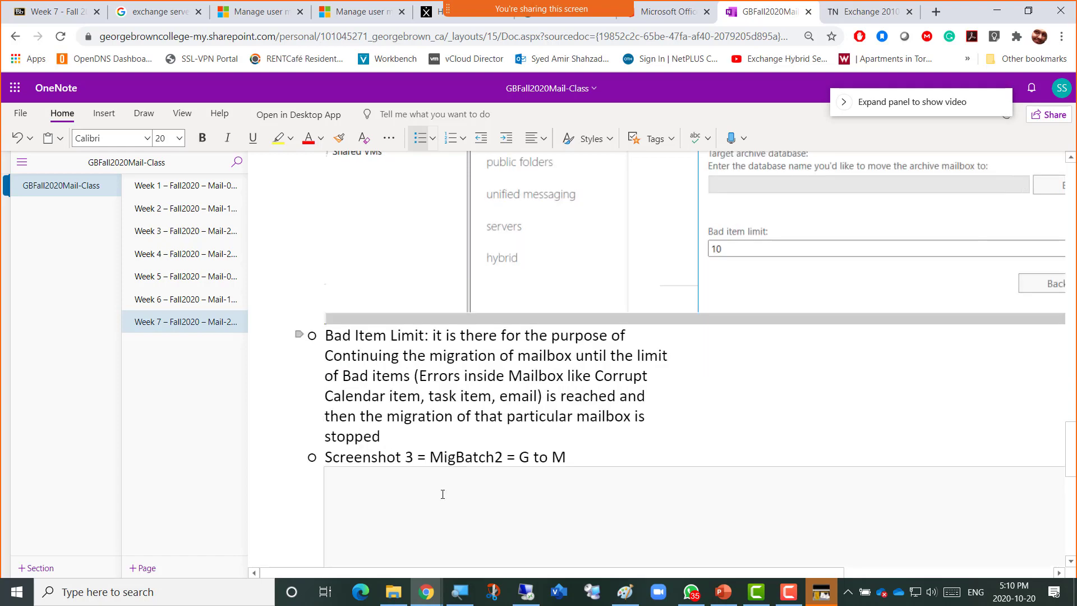
key(ctrl+v)
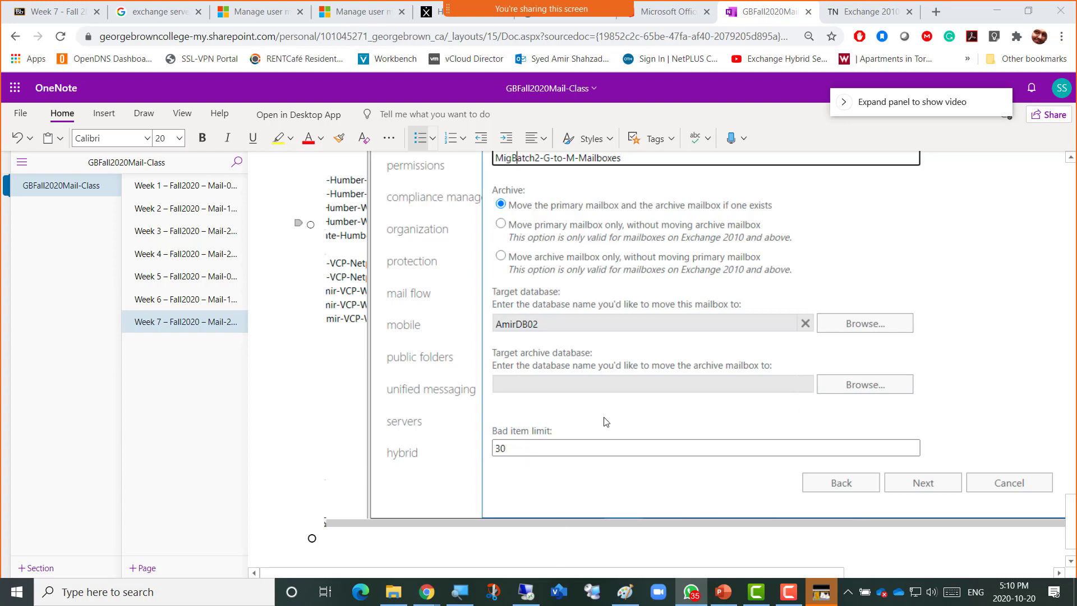
Move the New Migration Batch dialog aside and open the admin mailbox in Outlook Web App.
click(527, 592)
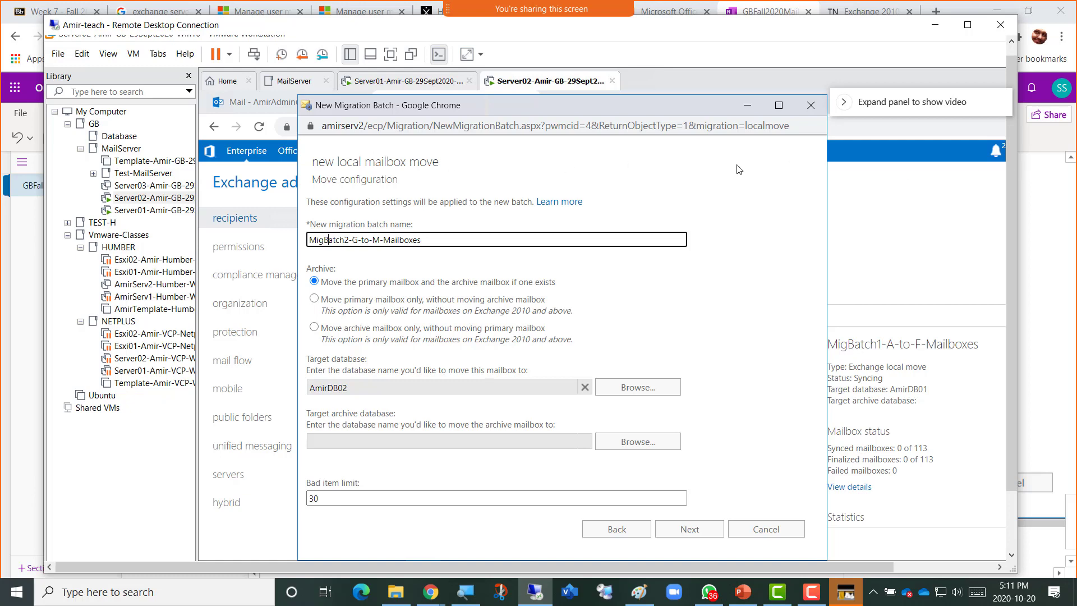
click(703, 591)
drag(627, 106, 718, 108)
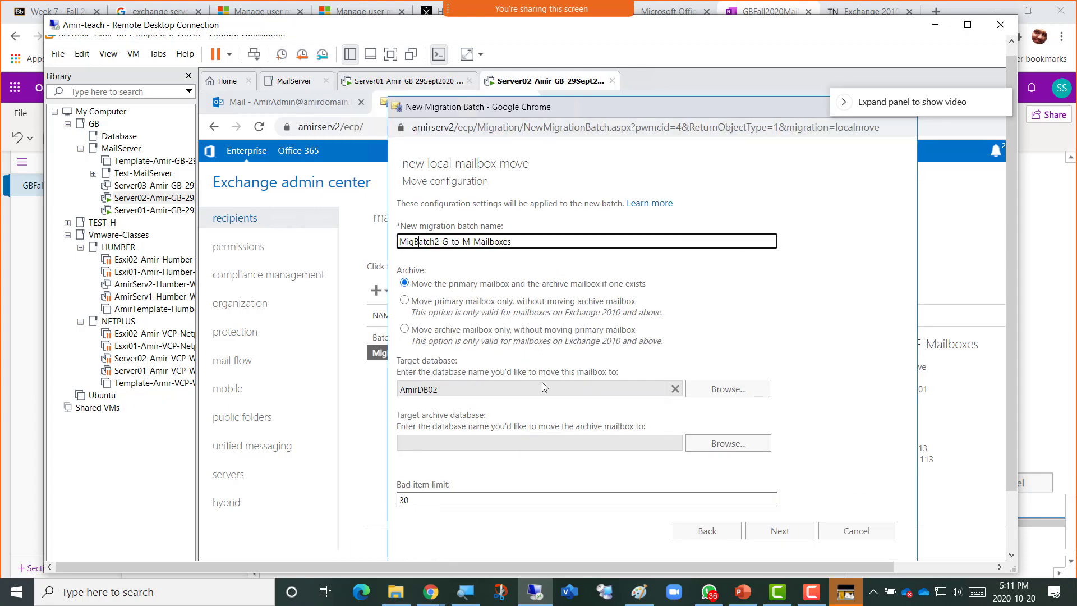
drag(651, 104, 640, 101)
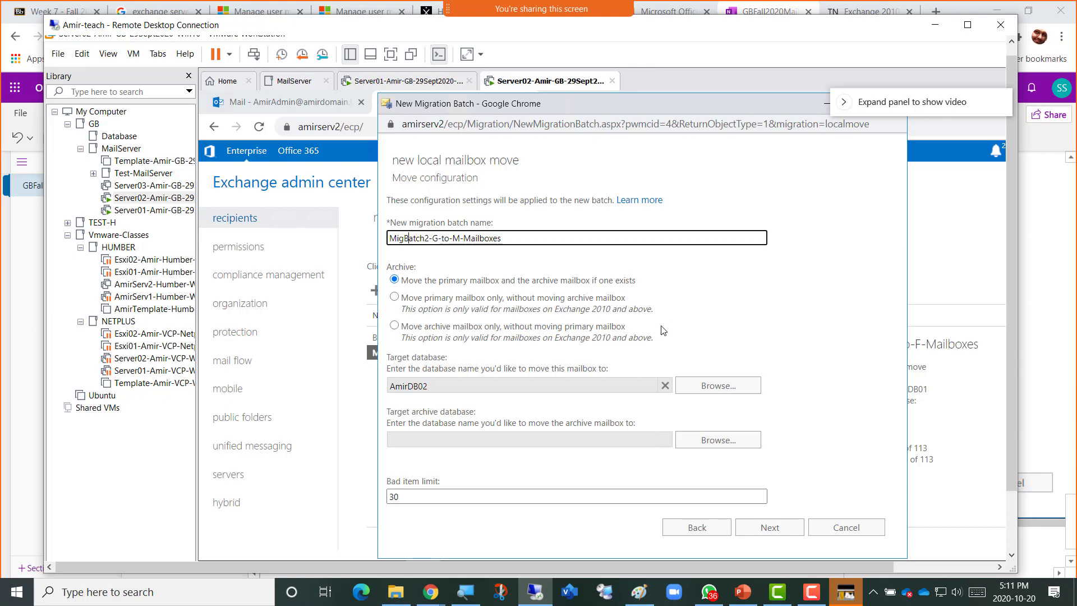
click(268, 103)
click(268, 103)
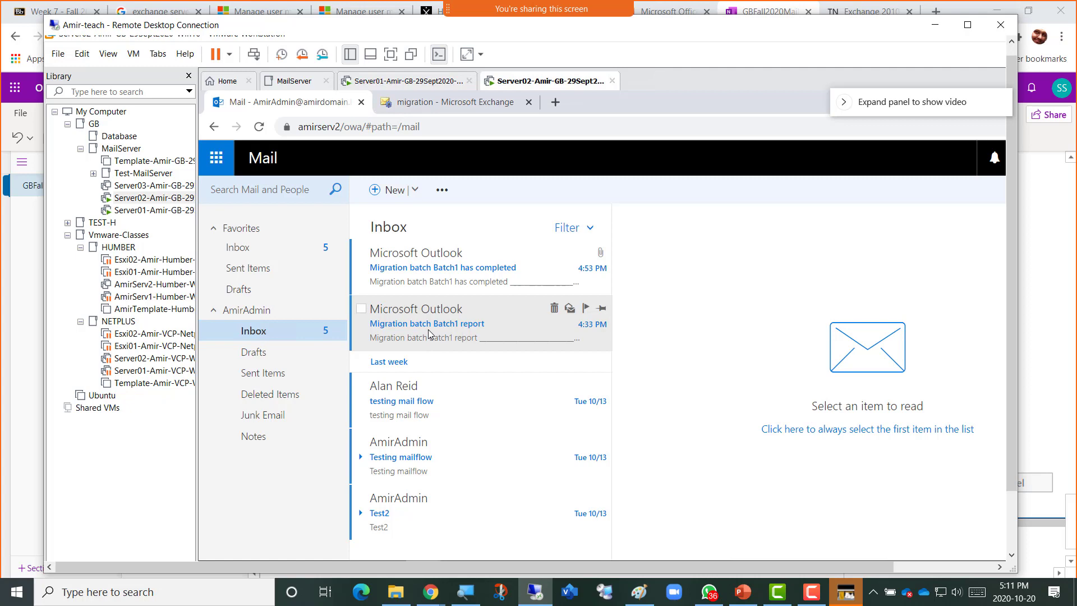
Read the Batch1 report and Batch1 completed messages, then return to the inbox list.
click(429, 334)
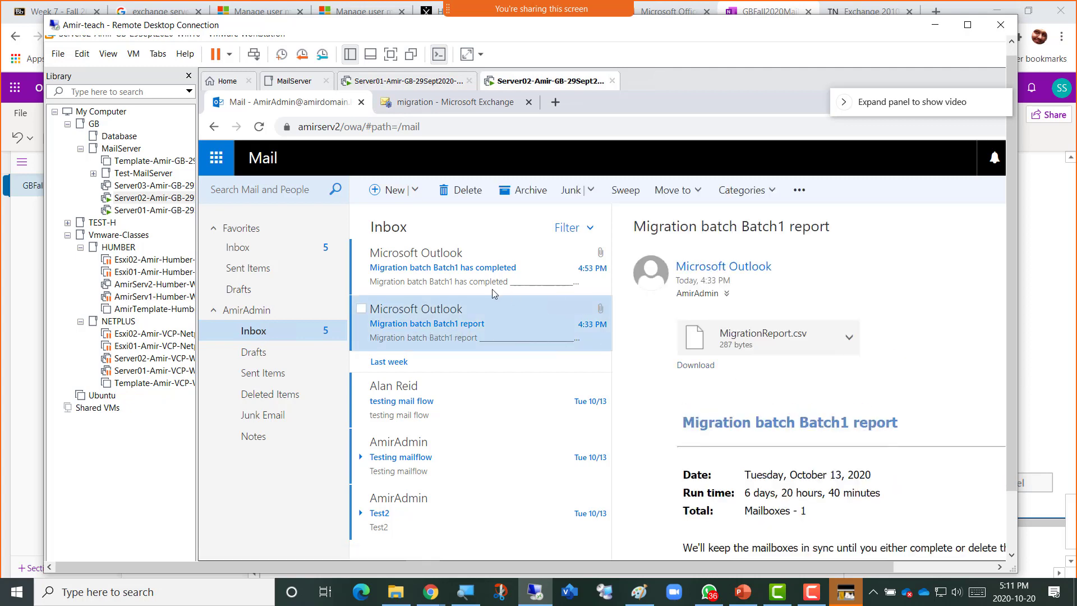
click(450, 280)
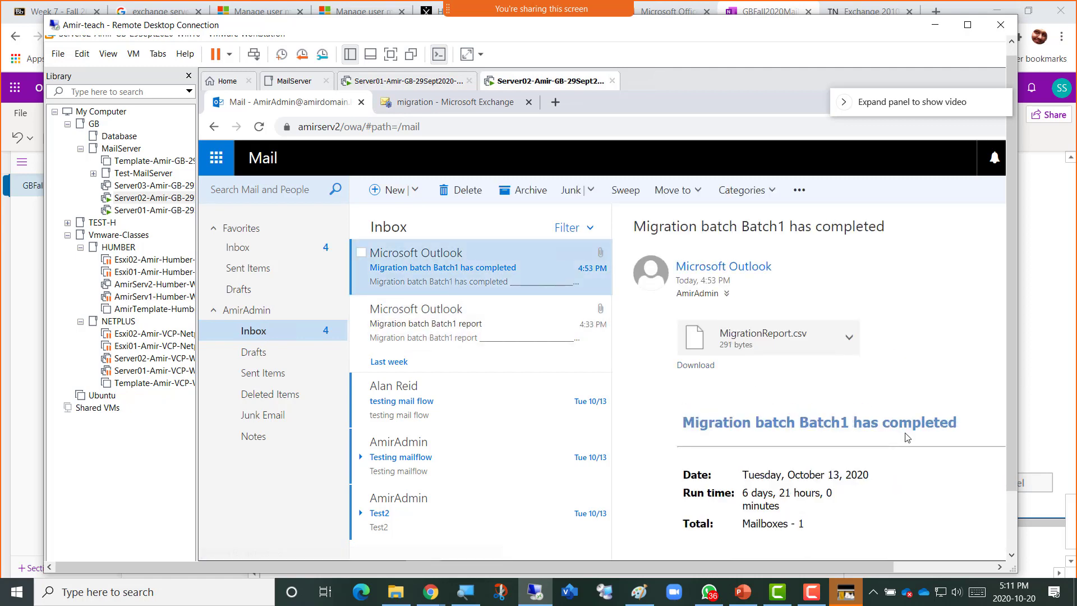
scroll(928, 447, down, 2)
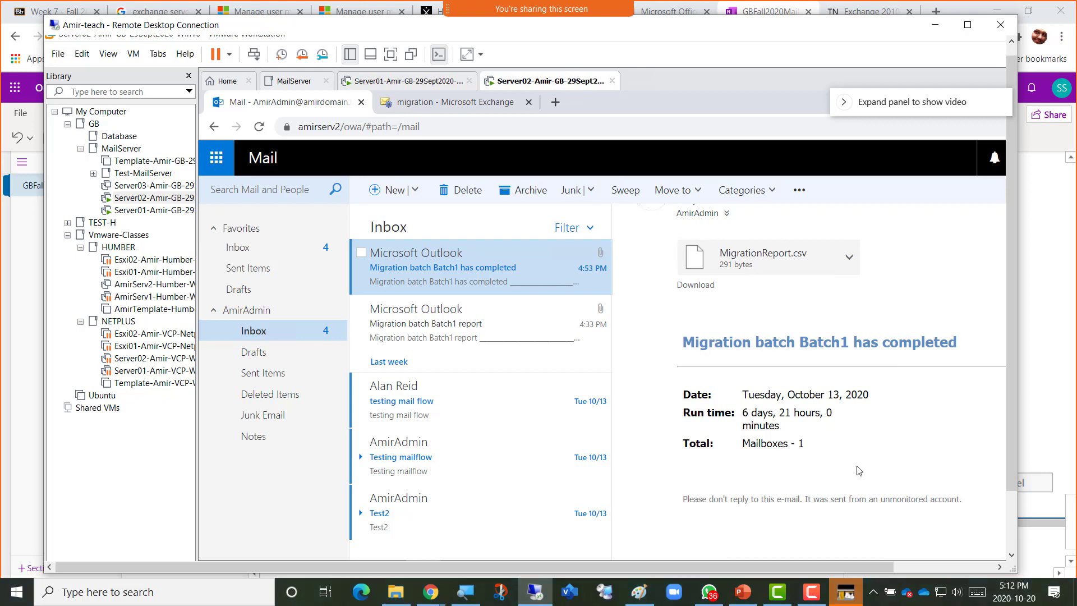
click(447, 330)
click(247, 249)
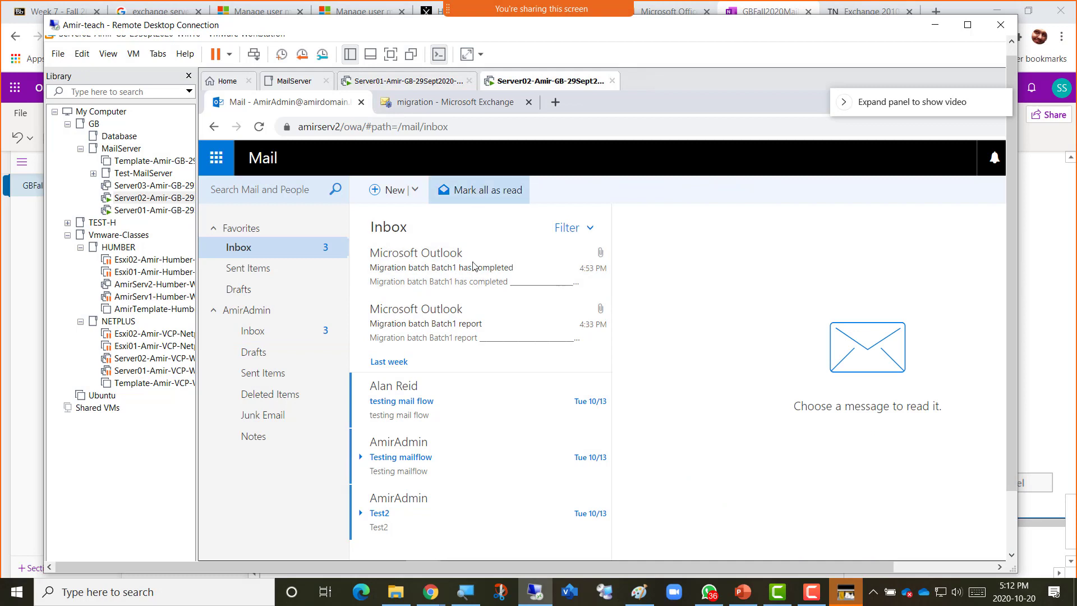
click(966, 26)
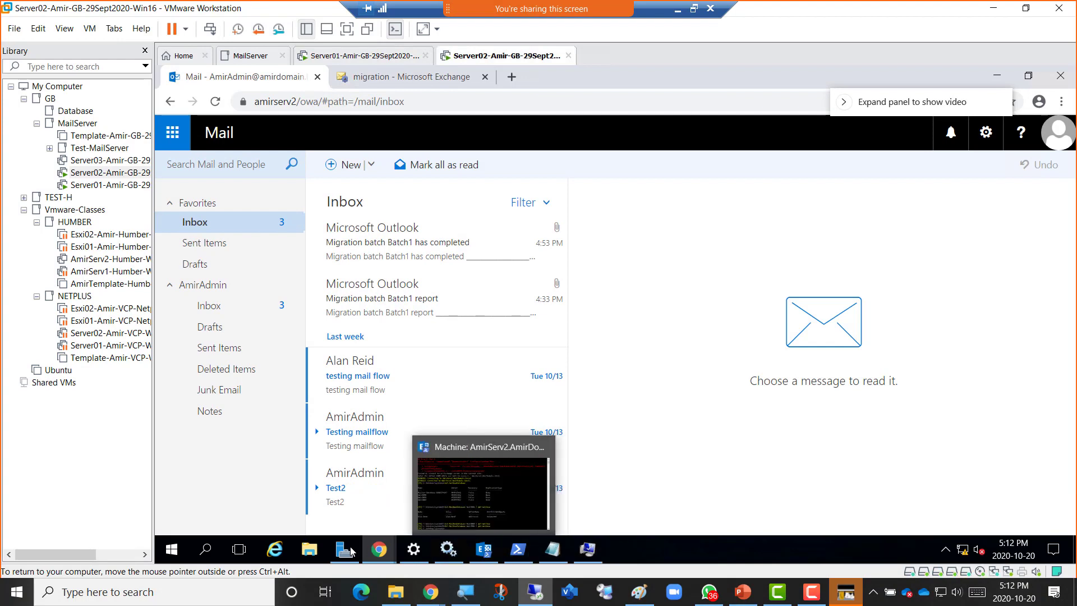
mouse_move(383, 553)
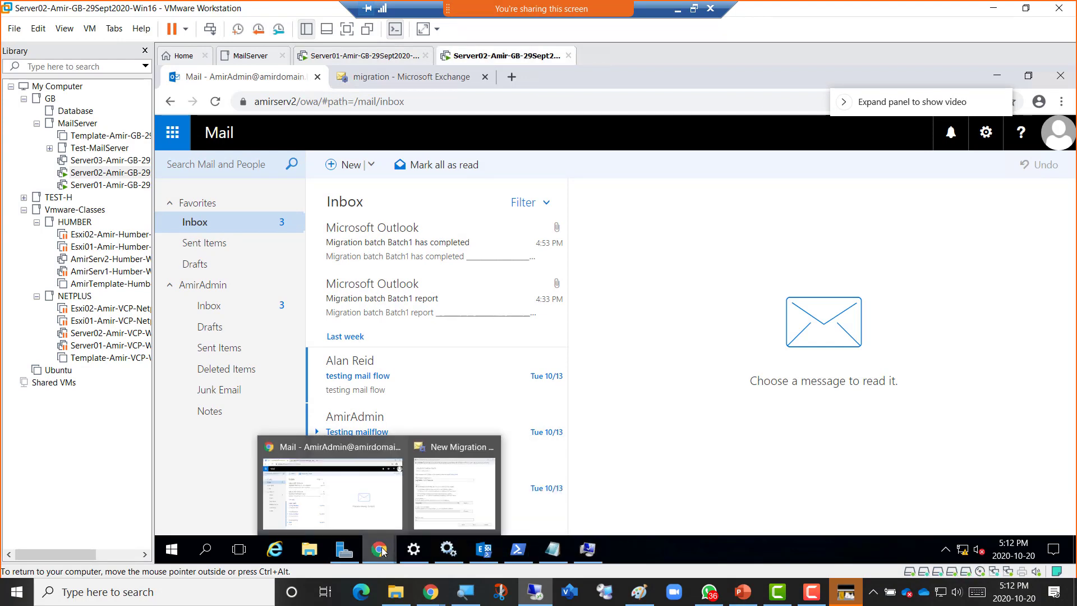
Submit the MigBatch2-G-to-M-Mailboxes batch with automatic start and automatic completion.
click(448, 497)
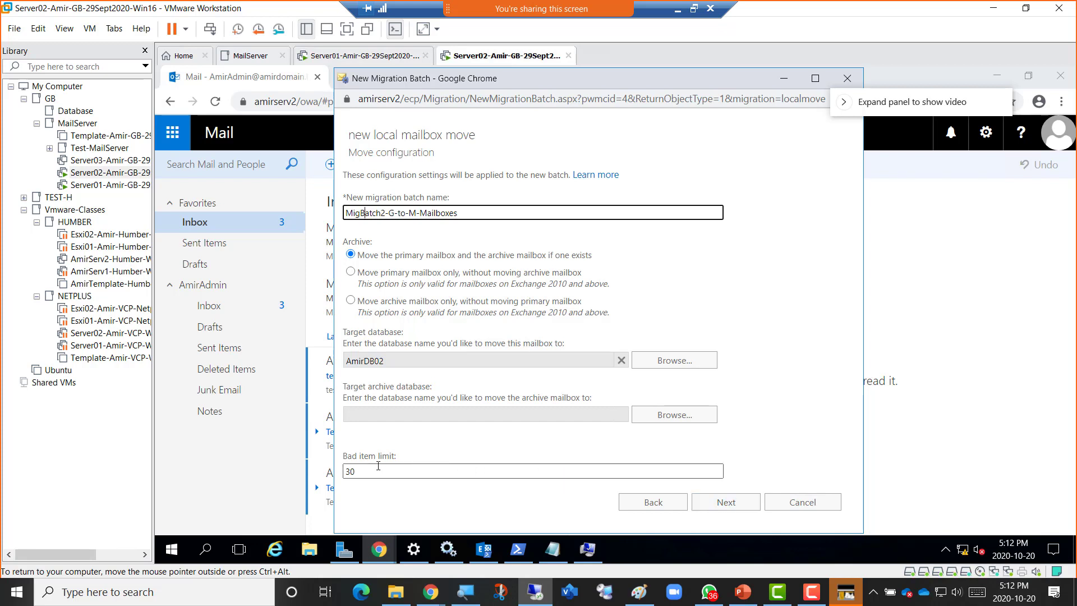
click(725, 506)
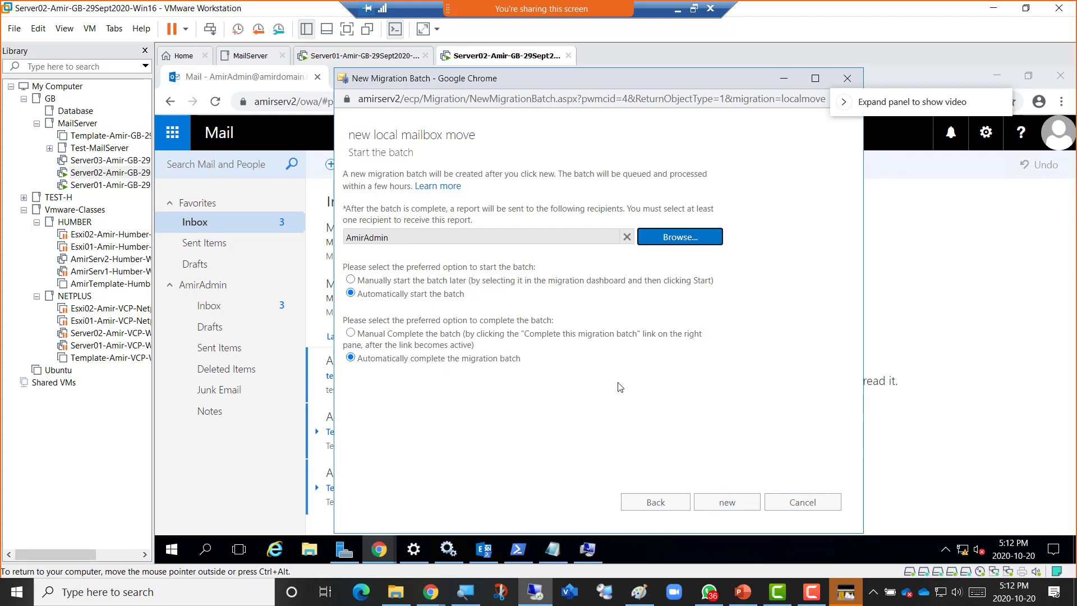
click(717, 507)
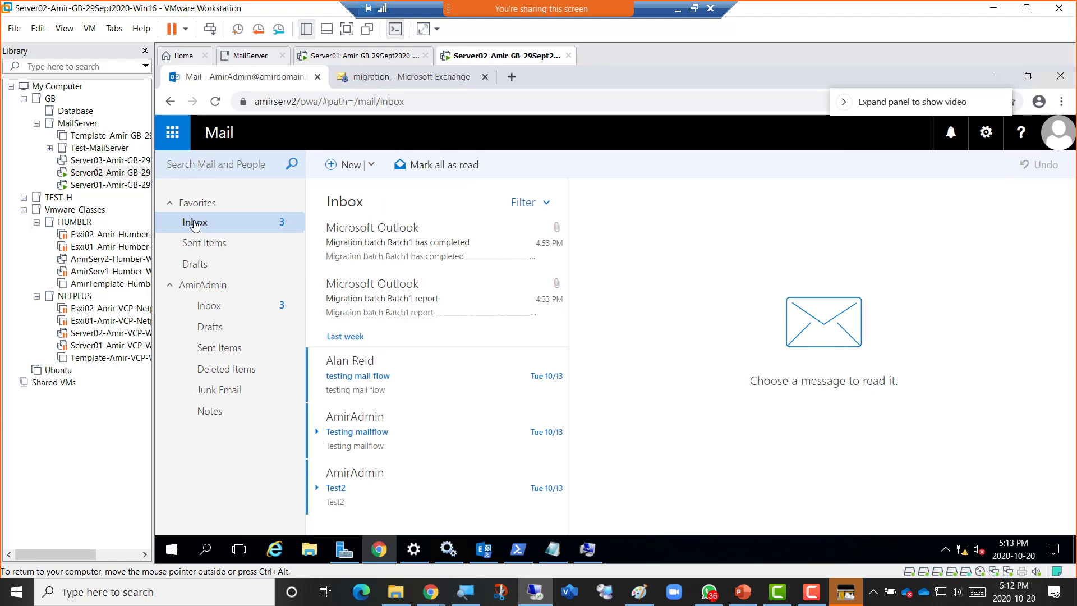
Check MigBatch2 syncing 168 mailboxes to AmirDB02 in the migration list, then open the new-move choices.
click(407, 82)
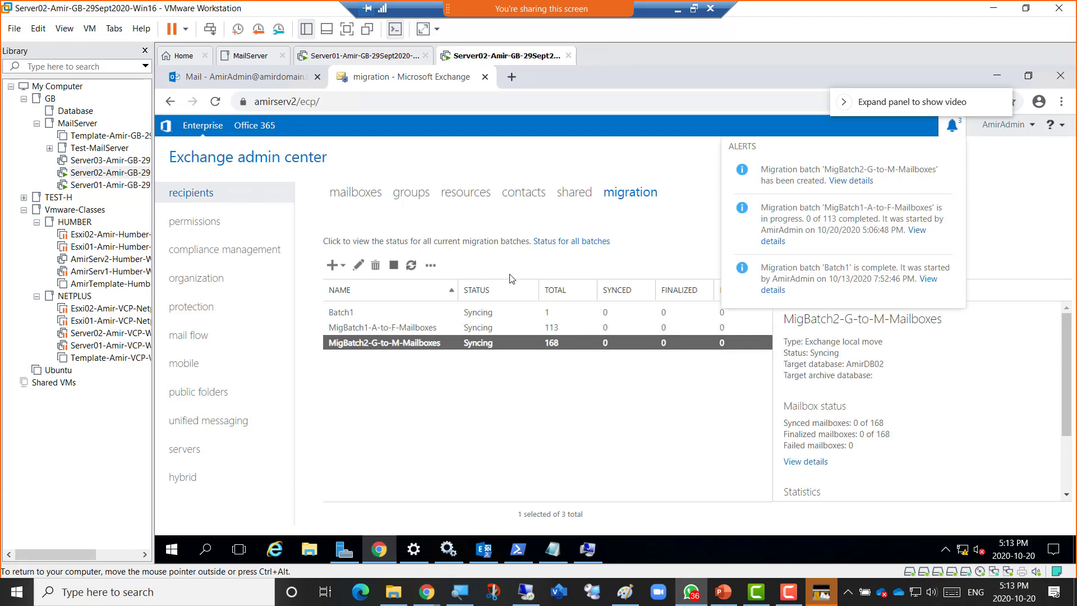
click(342, 265)
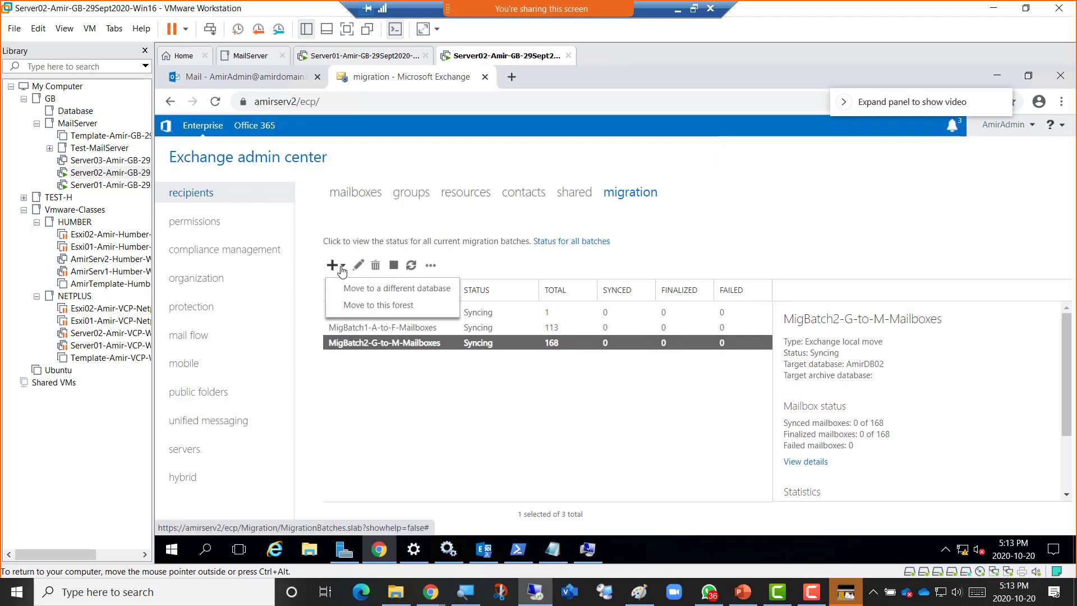
Start a new local mailbox move and scroll the mailbox picker down to the N names.
click(354, 290)
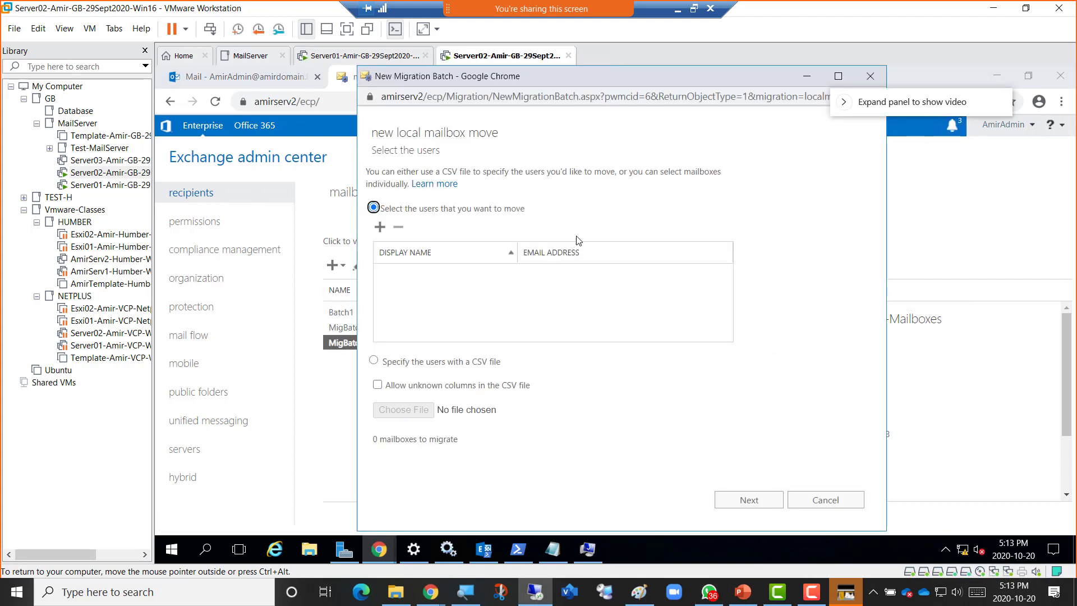
click(381, 227)
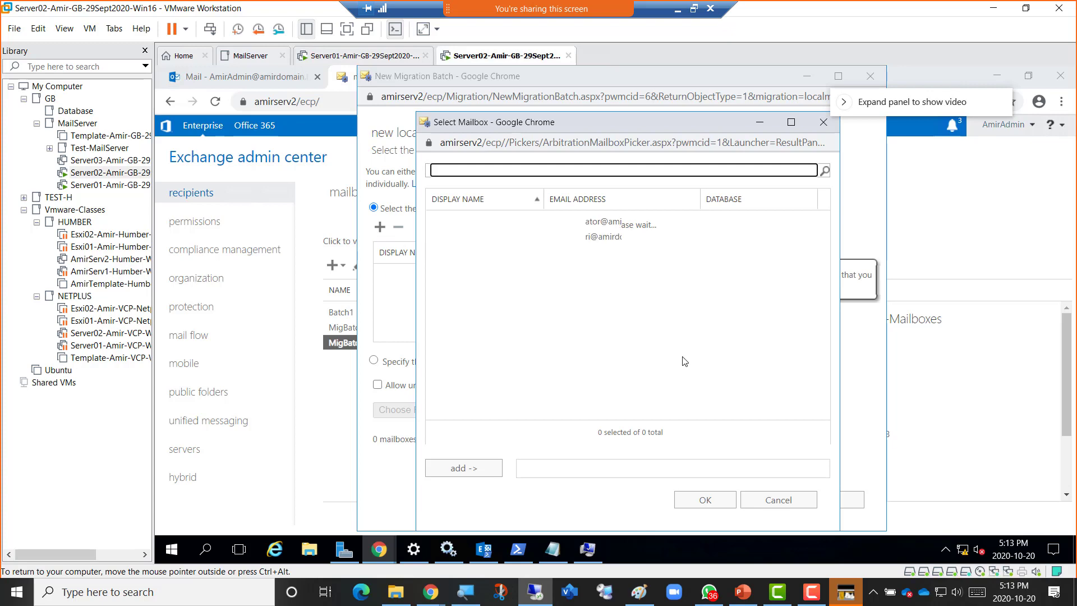
scroll(826, 400, down, 20)
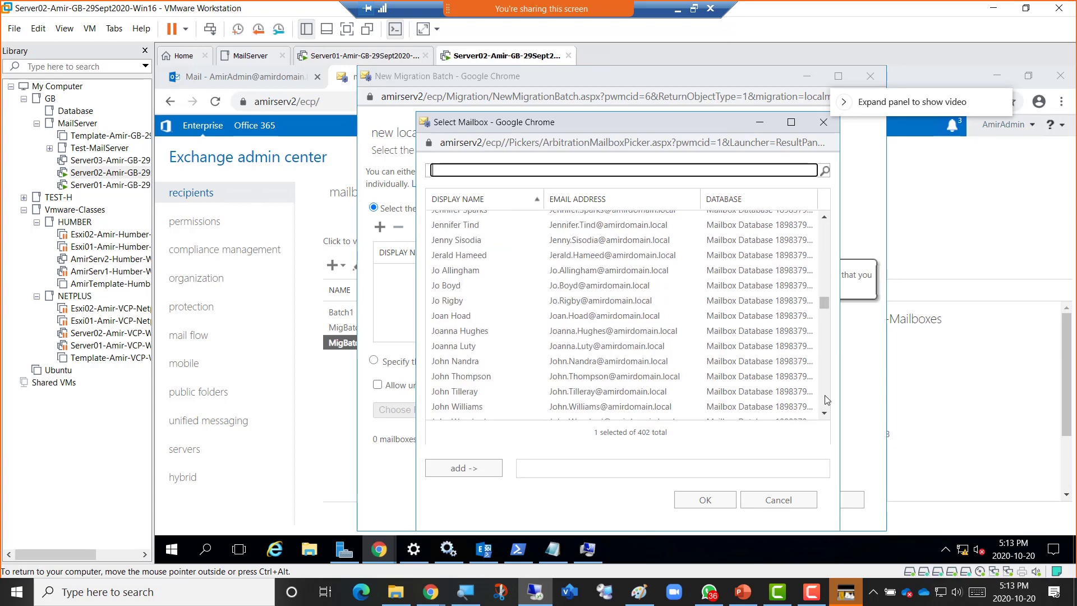
scroll(827, 400, down, 3)
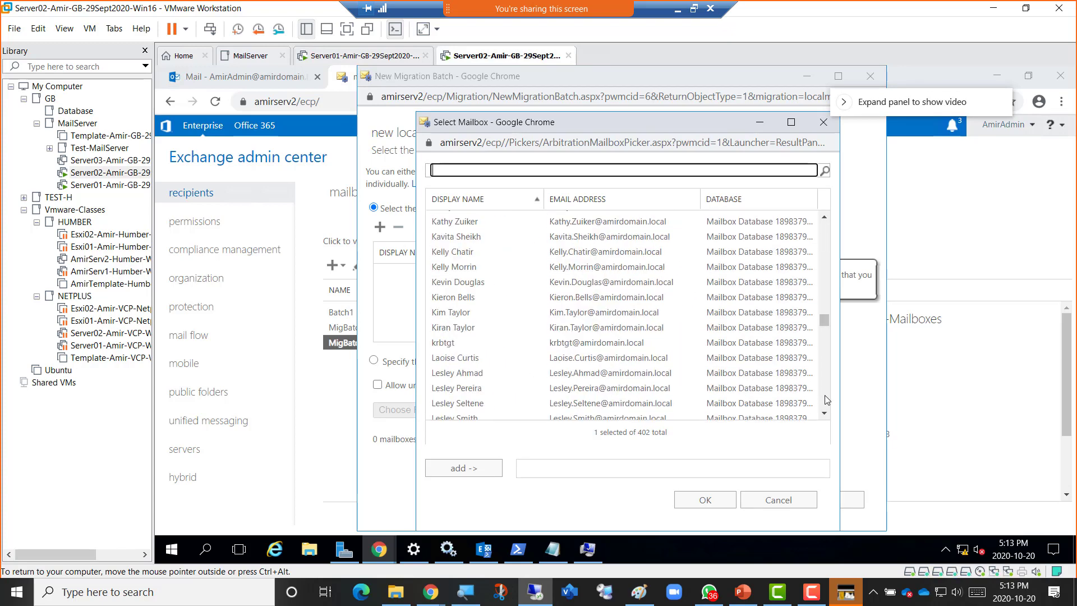
scroll(826, 400, down, 10)
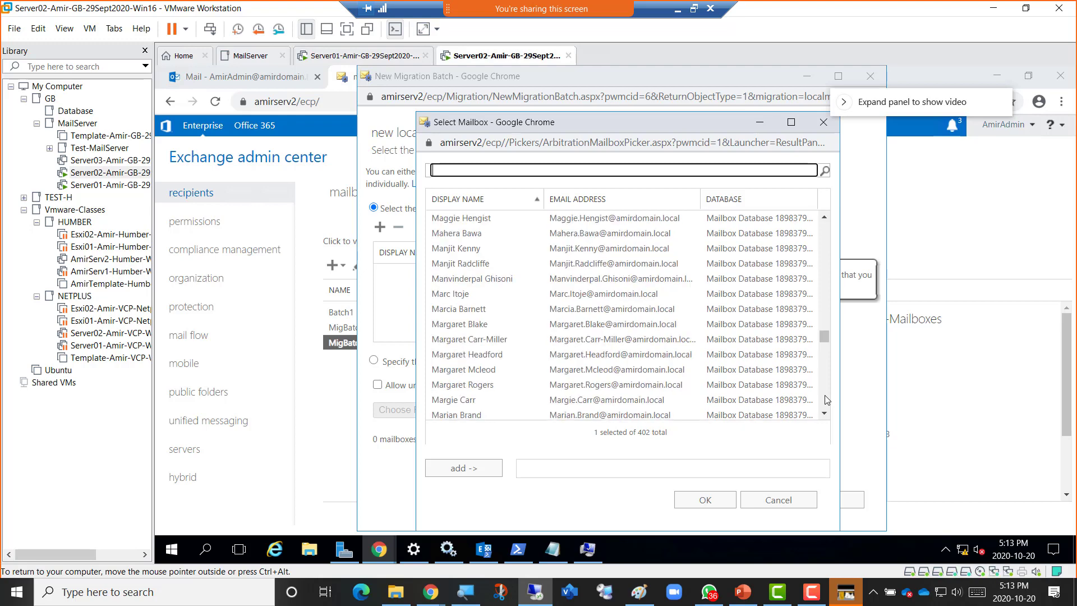
scroll(826, 400, down, 4)
scroll(827, 400, down, 4)
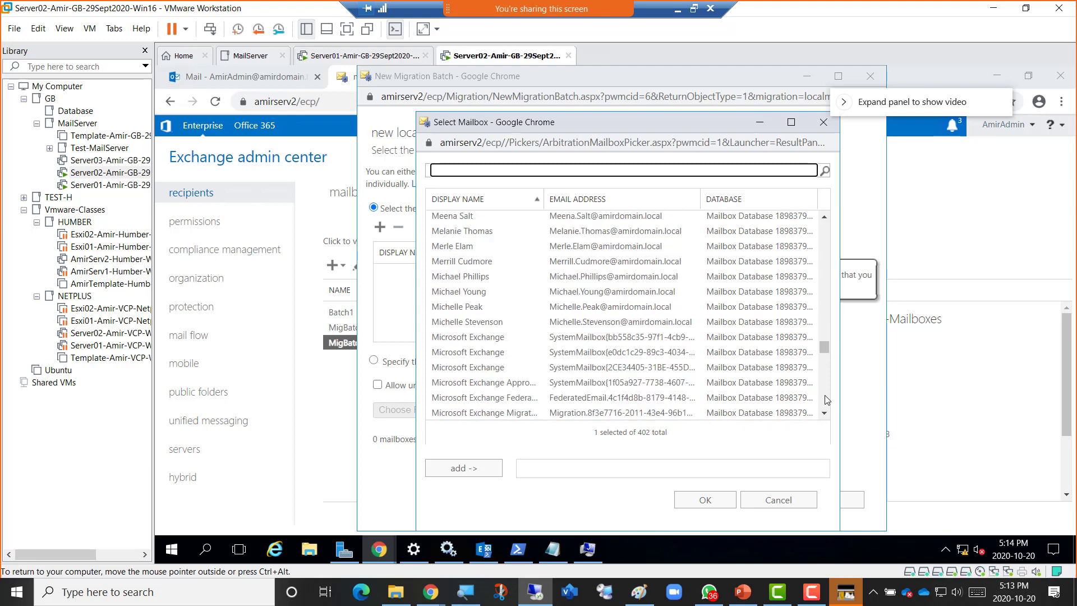
scroll(826, 400, down, 4)
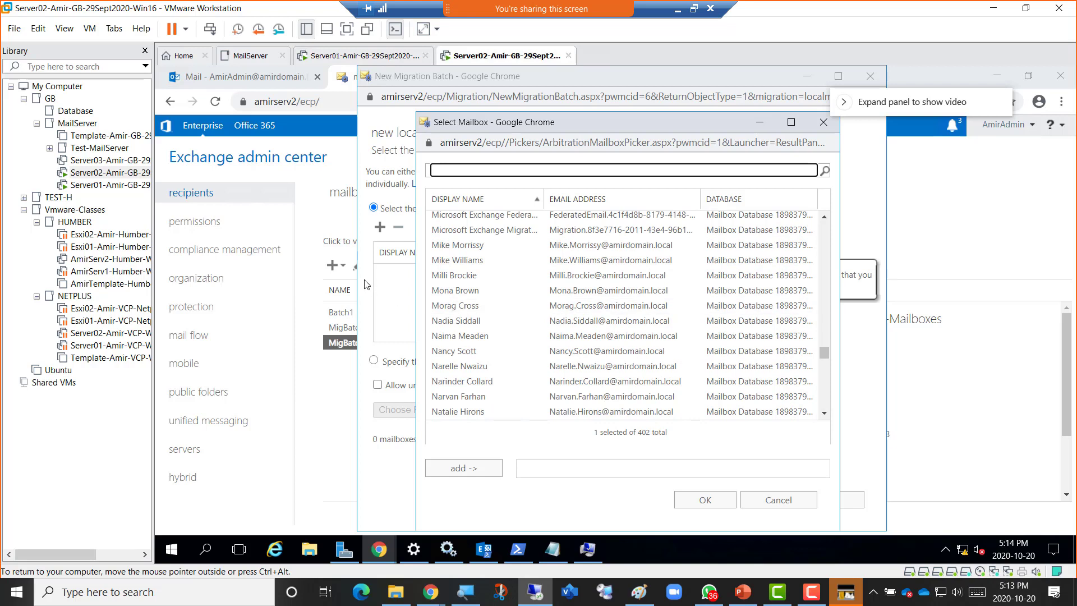
Select the 117 mailboxes from the first N name through the end and add them to the move.
click(465, 324)
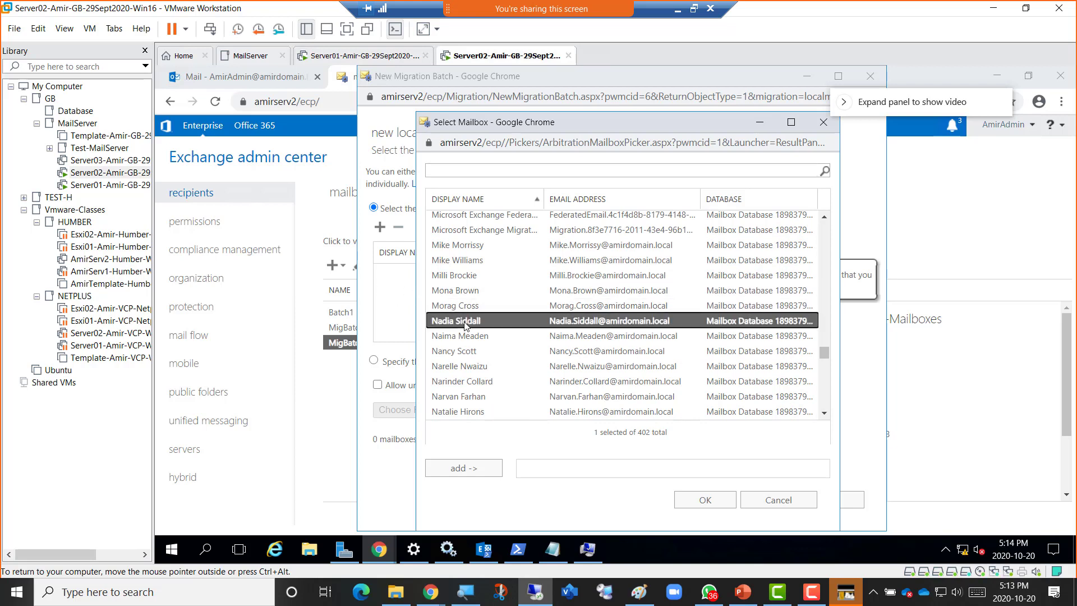
key(shift+Down)
key(shift+Down)
key(shift+Down)
key(shift+Down)
key(shift+Down)
key(shift+Down)
key(shift+Down)
key(shift+Down)
key(shift+Down)
key(shift+Down)
key(shift+Down)
key(shift+Down)
key(shift+Down)
key(shift+Down)
key(shift+Down)
key(shift+Down)
key(shift+Down)
key(shift+Down)
key(shift+Down)
key(shift+Down)
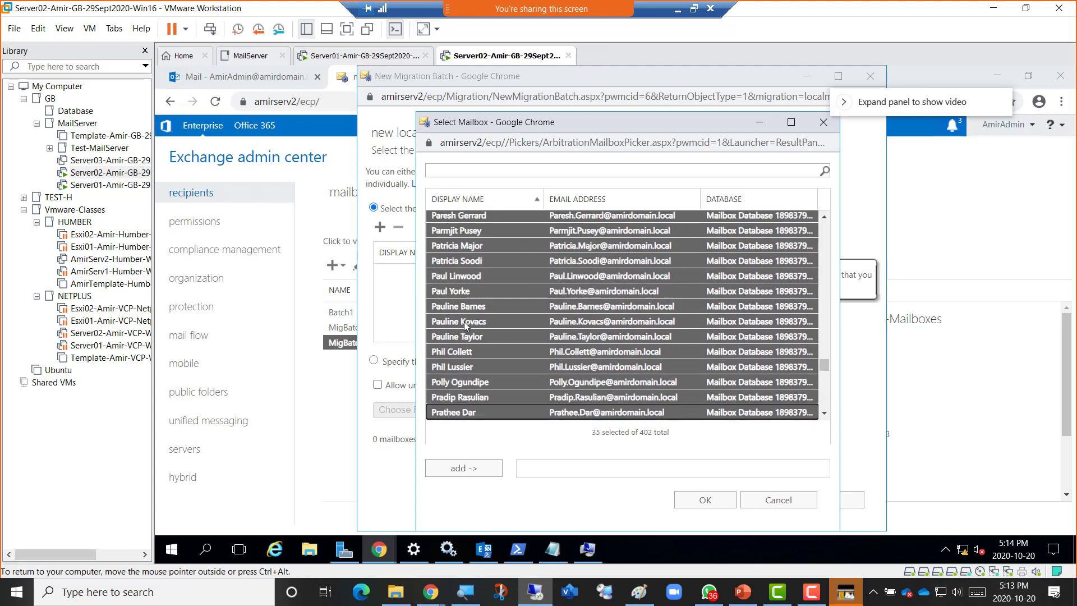
key(shift+Down)
key(shift+Down)
key(shift+Down)
key(shift+Down)
key(shift+Down)
key(shift+Down)
key(shift+Down)
key(shift+Down)
key(shift+Down)
key(shift+Down)
key(shift+Down)
key(shift+Down)
key(shift+Down)
key(shift+Down)
key(shift+Down)
key(shift+Down)
key(shift+Down)
key(shift+Down)
key(shift+Down)
key(shift+Down)
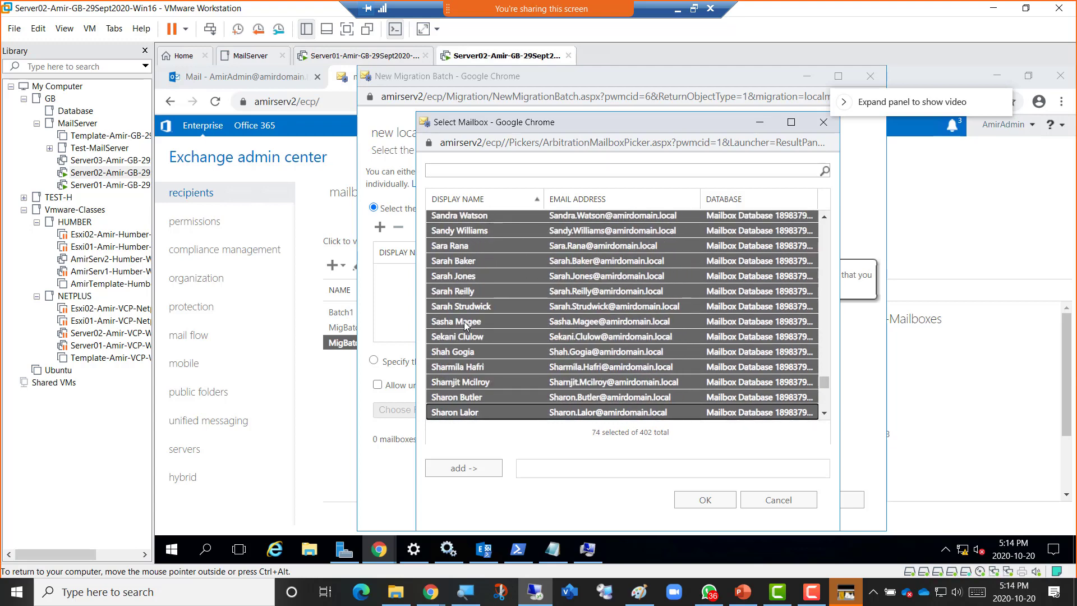
key(shift+Down)
key(shift+Down)
key(shift+Down)
key(shift+Down)
key(shift+Down)
key(shift+Down)
key(shift+Down)
key(shift+Down)
key(shift+Down)
key(shift+Down)
key(shift+Down)
key(shift+Down)
key(shift+Down)
key(shift+Down)
key(shift+Down)
key(shift+Down)
key(shift+Down)
key(shift+Down)
key(shift+Down)
key(shift+Down)
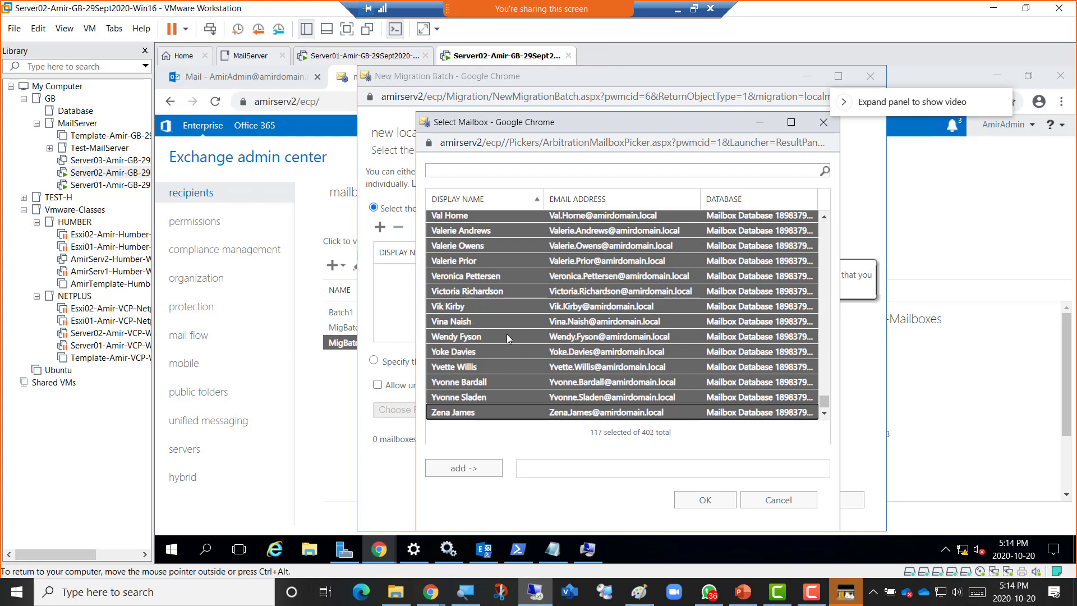
click(824, 412)
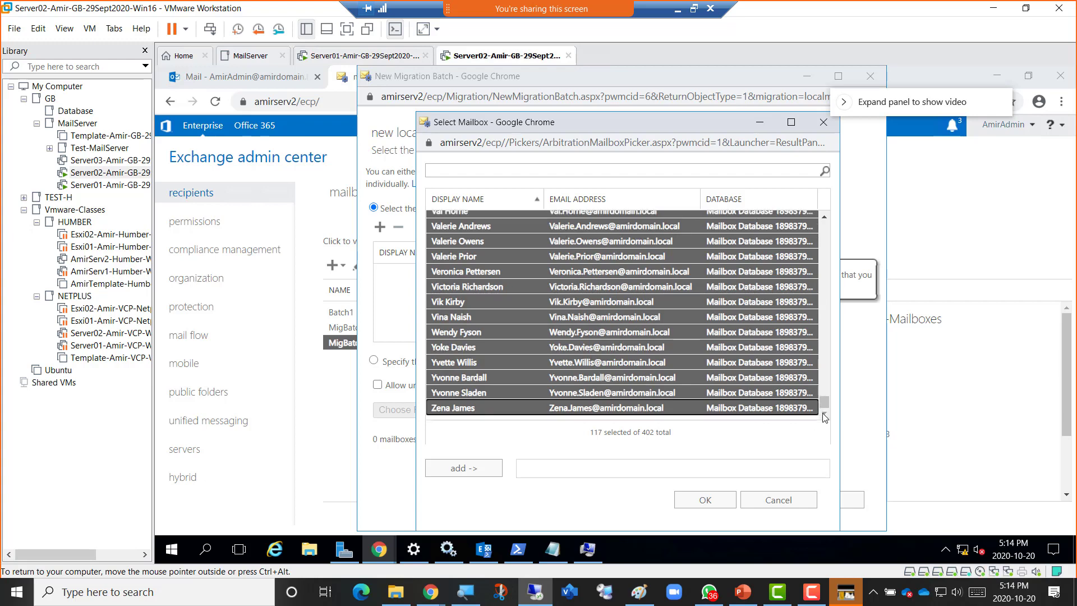
click(478, 468)
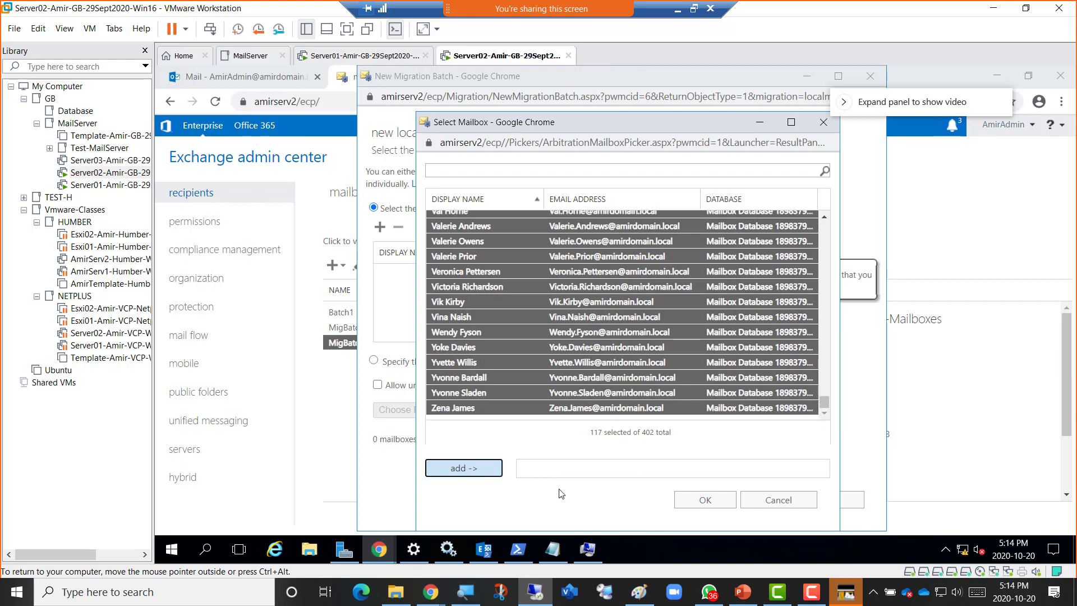
click(701, 501)
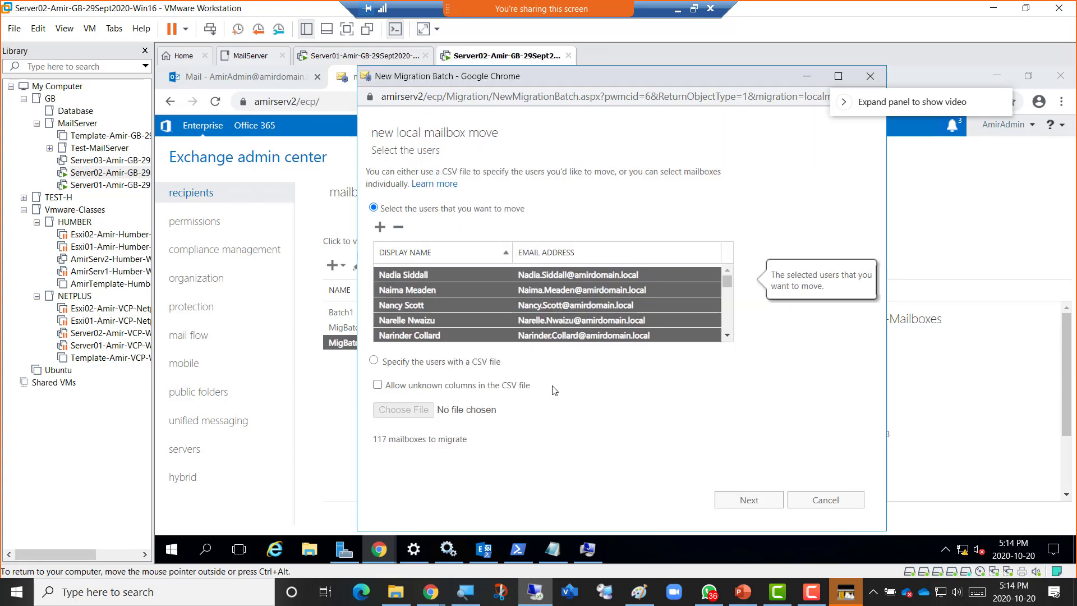
Name the batch MigBatch3-N-to-Z-Mailboxes and set its bad item limit to 30.
click(746, 500)
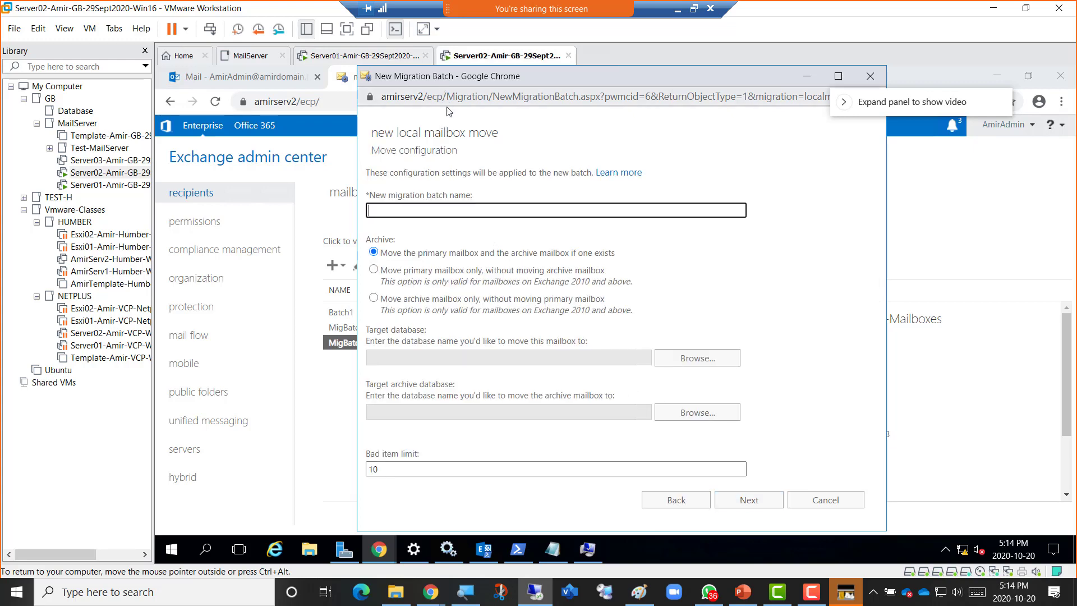
drag(453, 78, 702, 86)
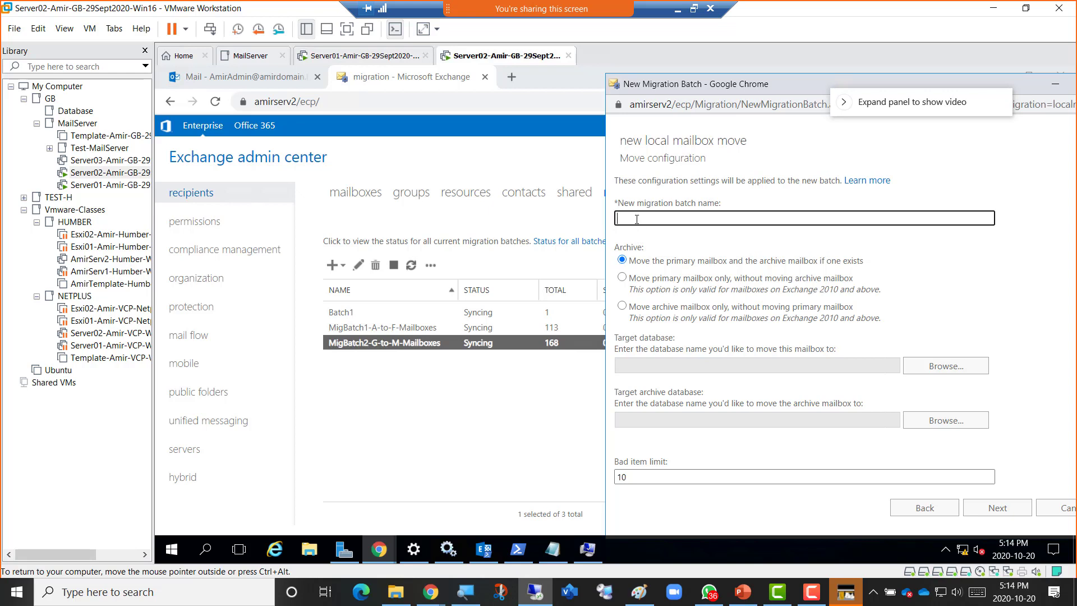
text(MigBatch3-N-to-Z-)
text(Mailboxes)
drag(719, 84, 407, 81)
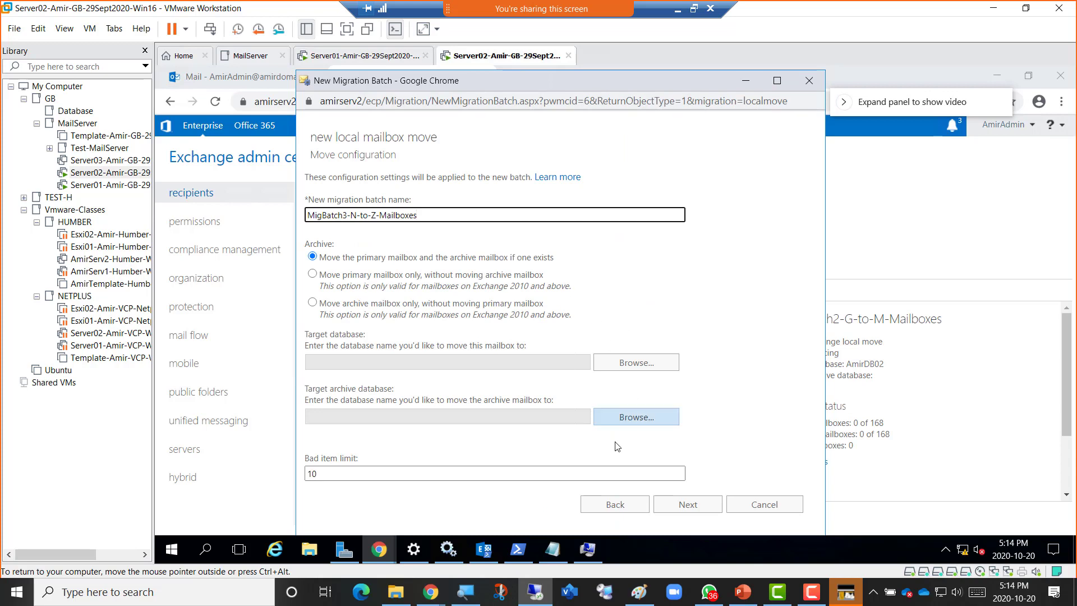
drag(325, 473, 284, 470)
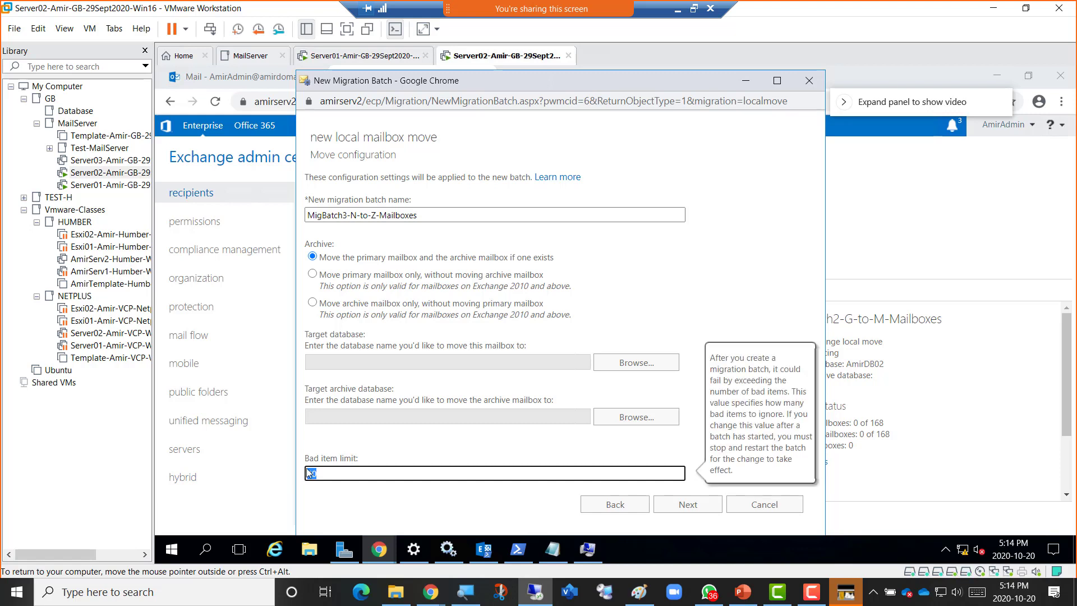
key(BackSpace)
Choose AmirDB03 as the target database, keep automatic start and completion, and create the batch.
click(629, 365)
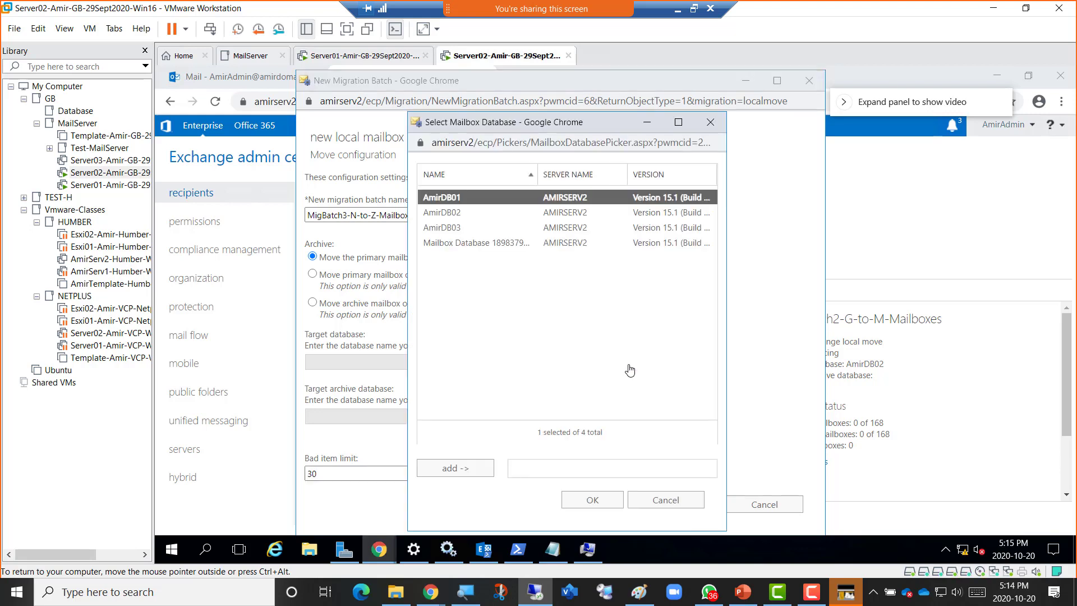
double_click(471, 227)
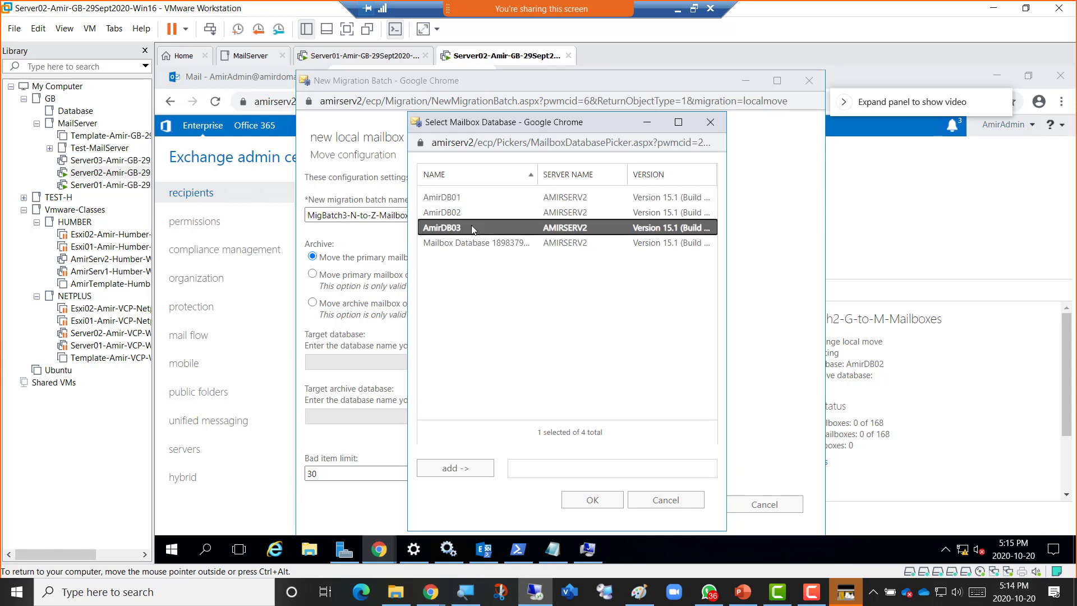
click(582, 500)
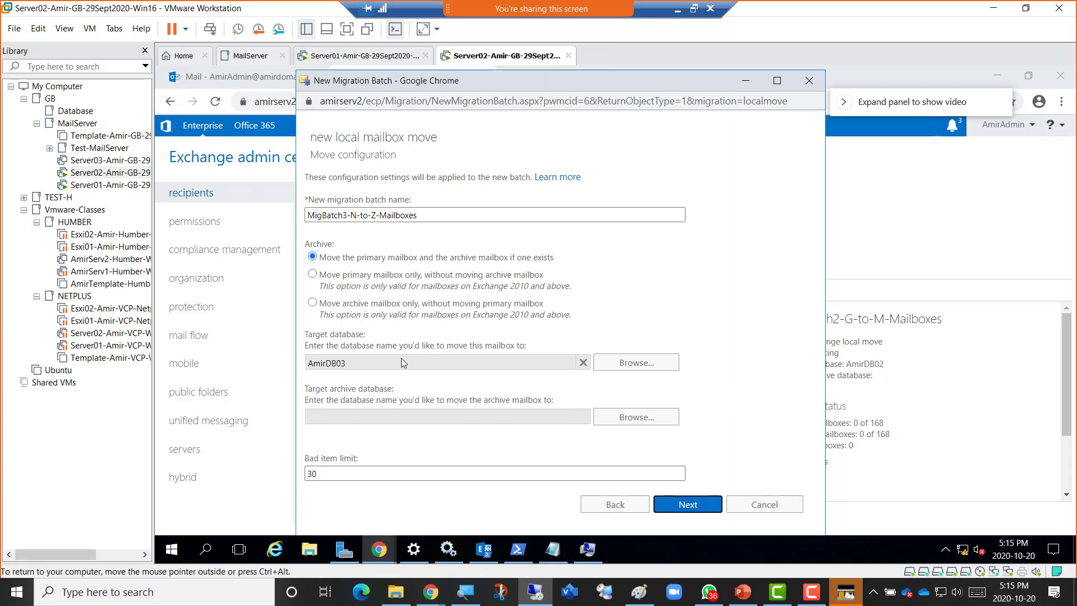
click(684, 506)
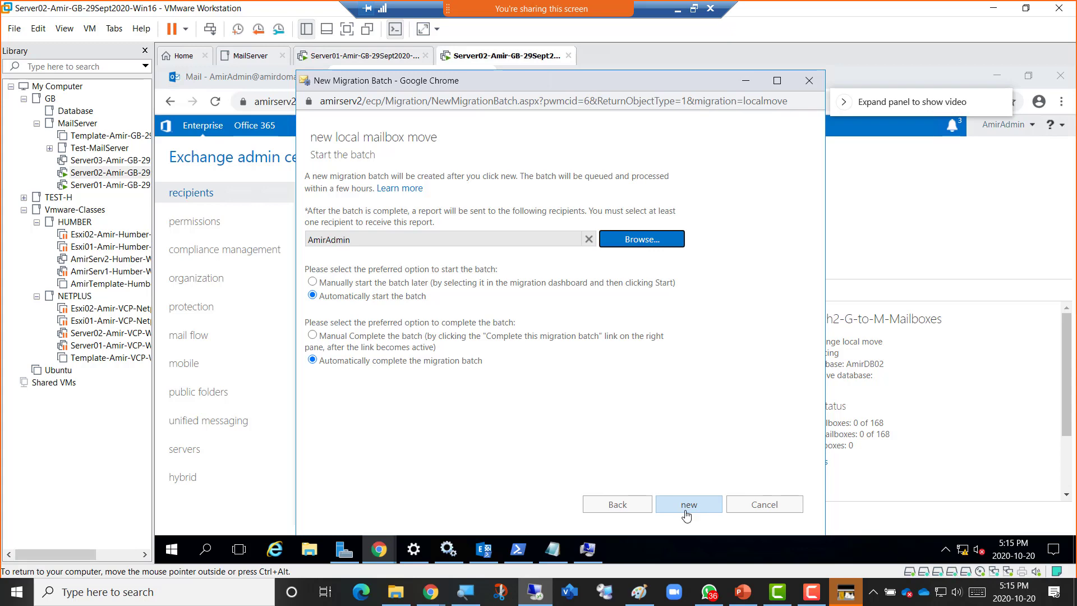
click(685, 507)
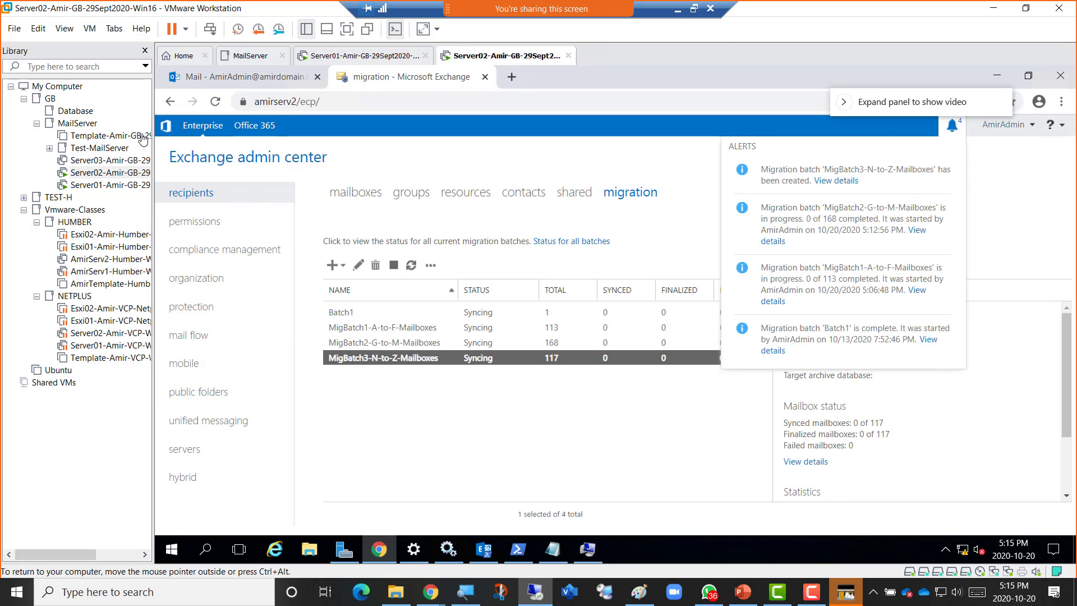
Close the VM library to widen the view and refresh the migration alerts.
click(146, 51)
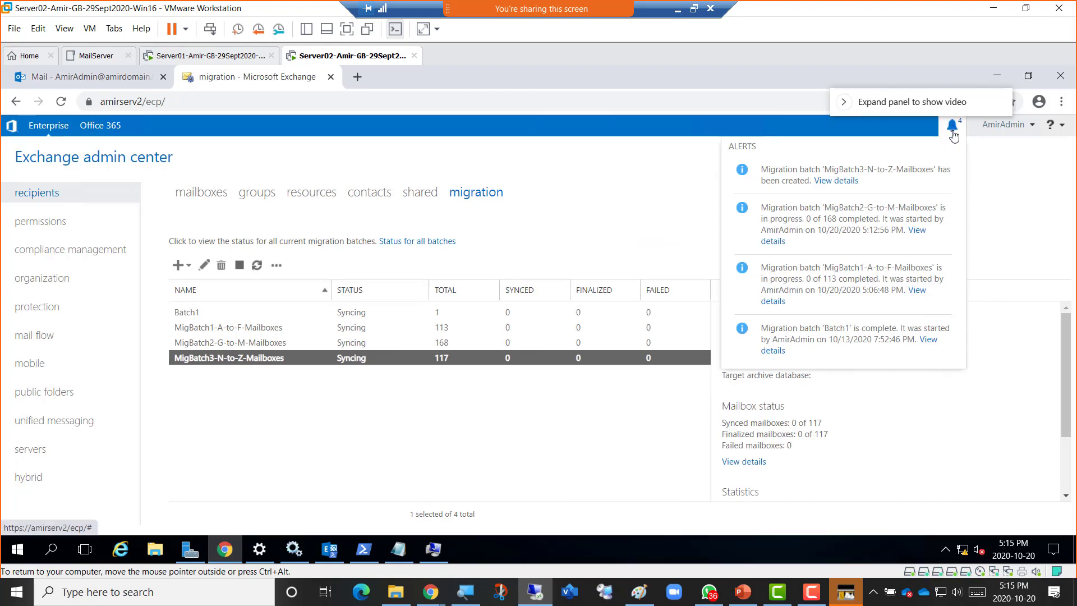
drag(948, 112, 932, 54)
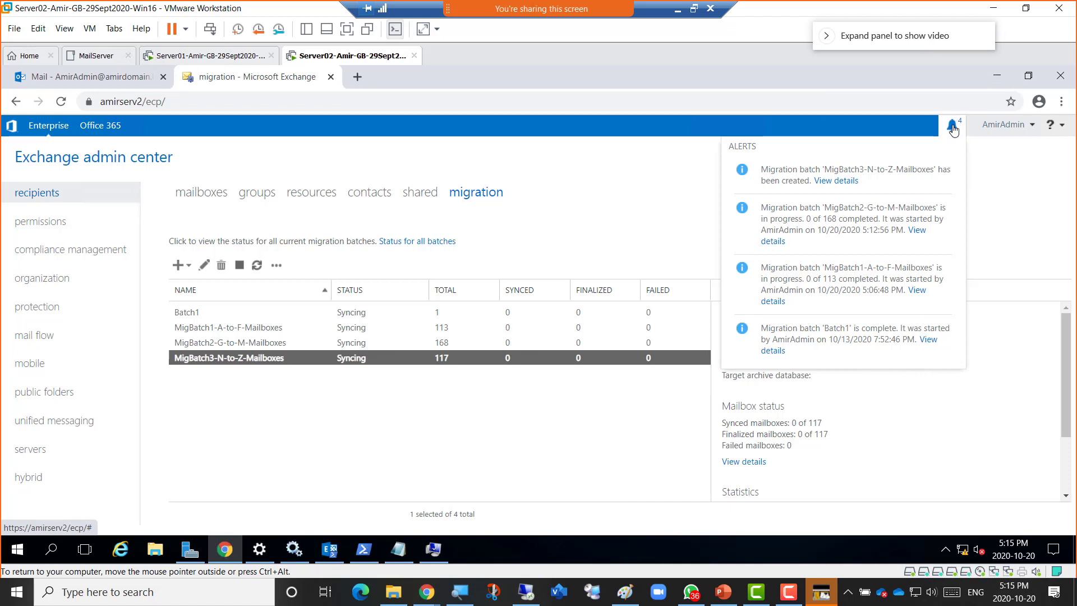
click(953, 129)
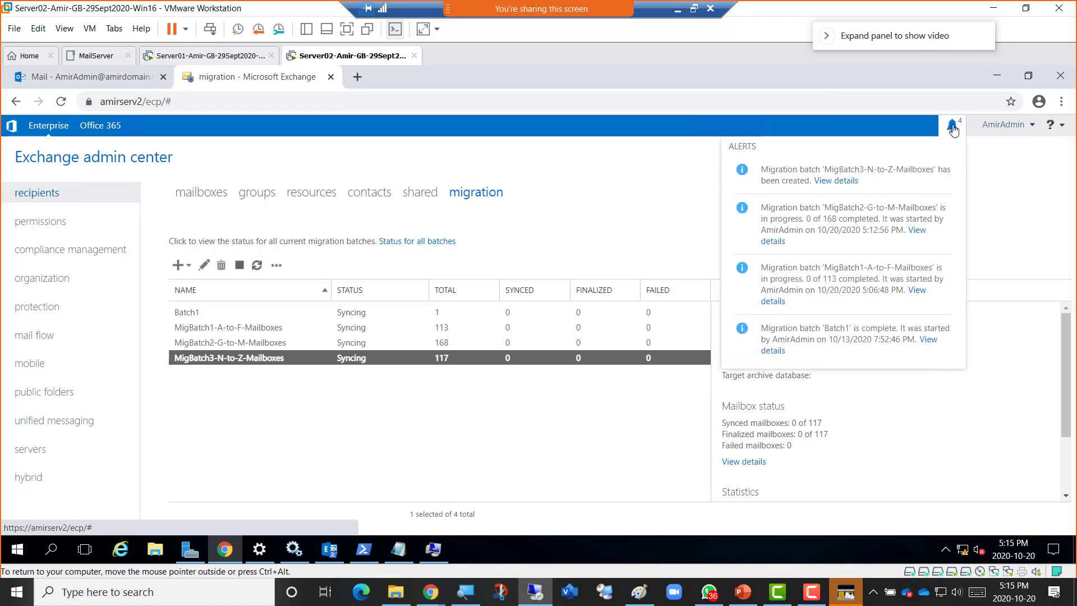
click(954, 129)
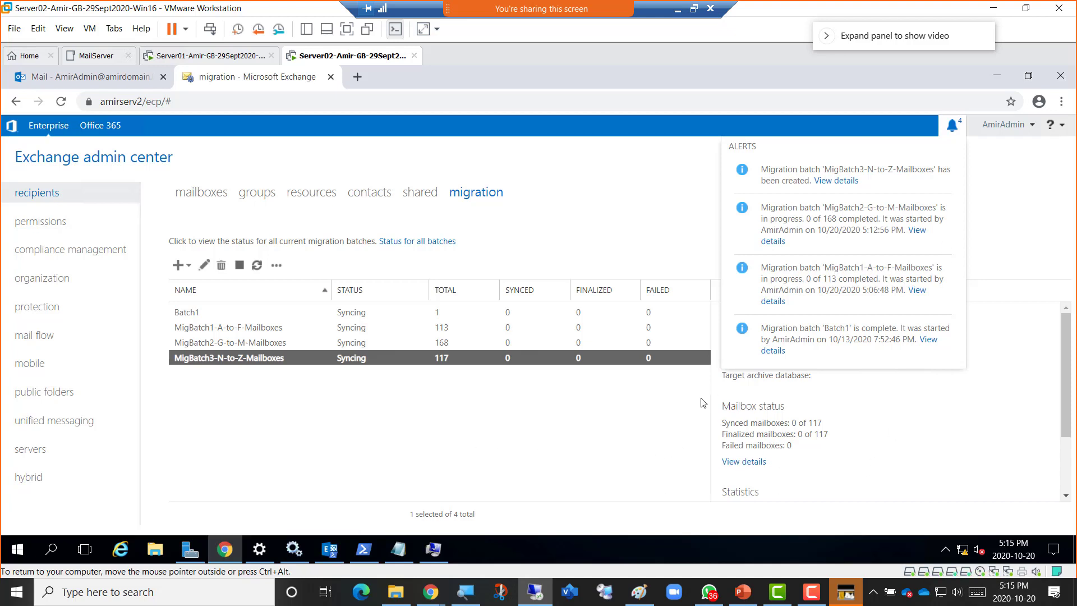
View the MigBatch1, MigBatch2 and MigBatch3 batch details, ending on MigBatch1-A-to-F-Mailboxes.
click(368, 328)
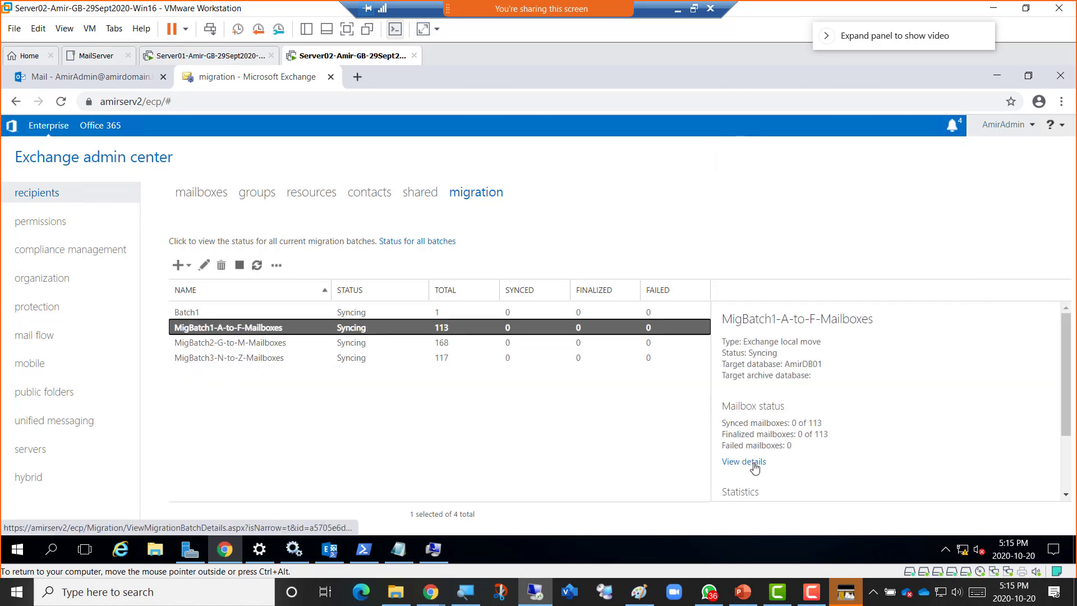
scroll(757, 443, down, 2)
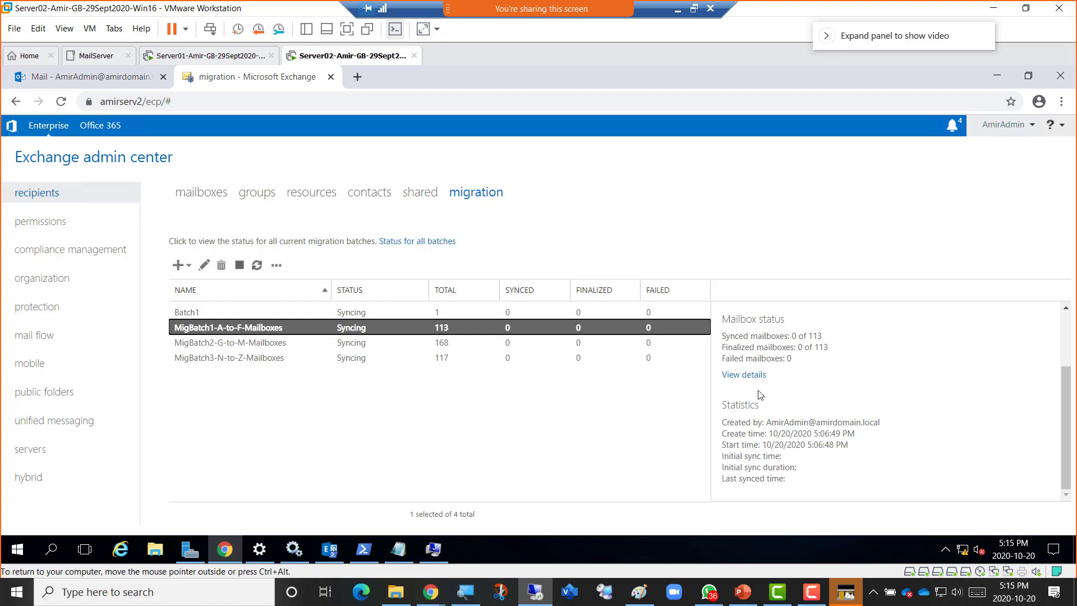
click(371, 343)
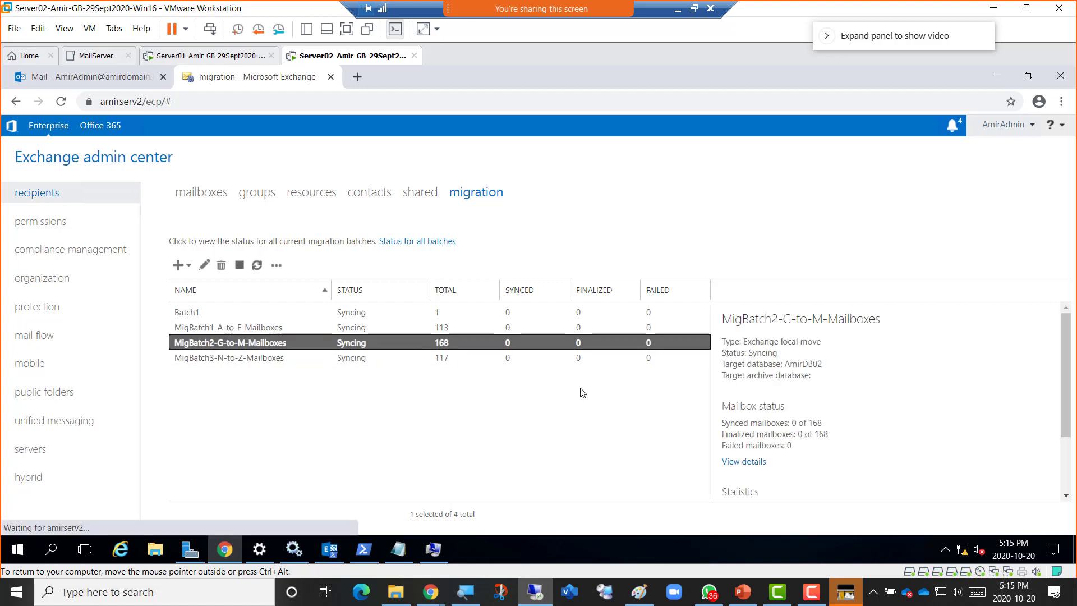
click(433, 360)
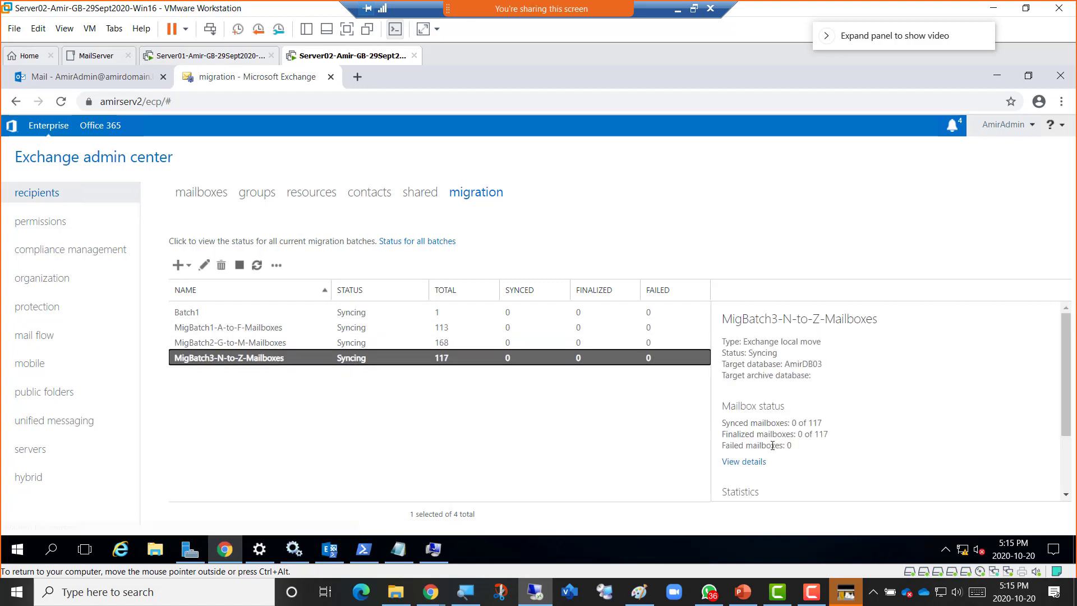
click(371, 327)
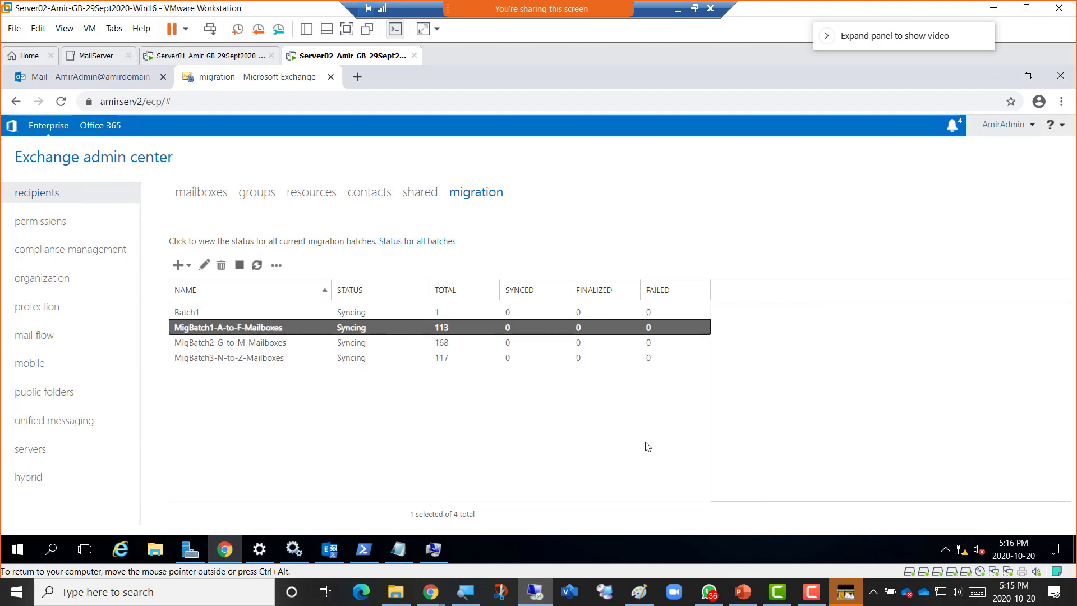
click(748, 465)
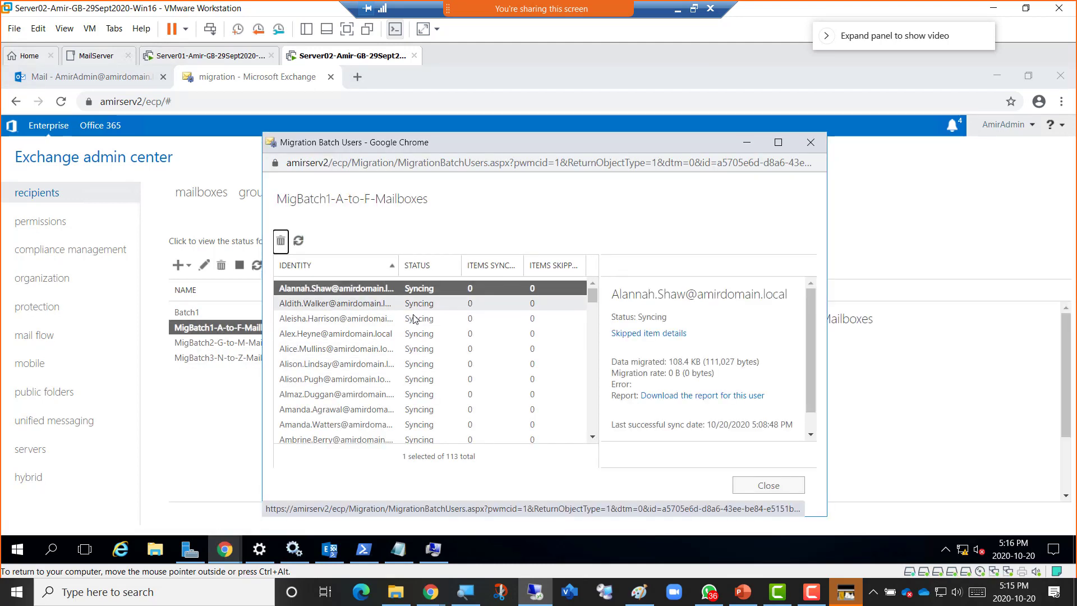
scroll(453, 386, down, 3)
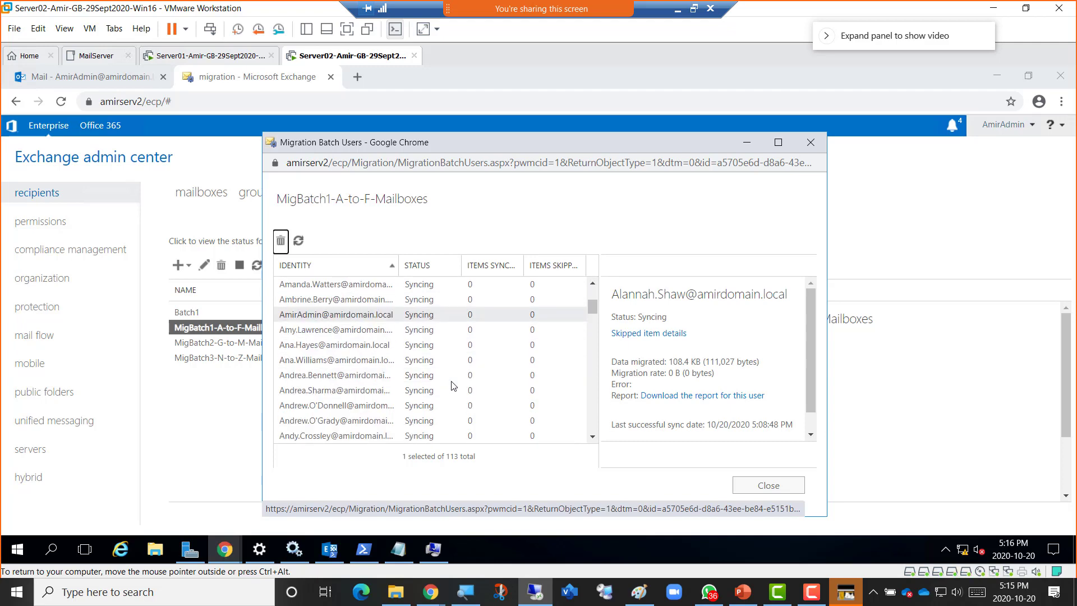
scroll(454, 385, down, 20)
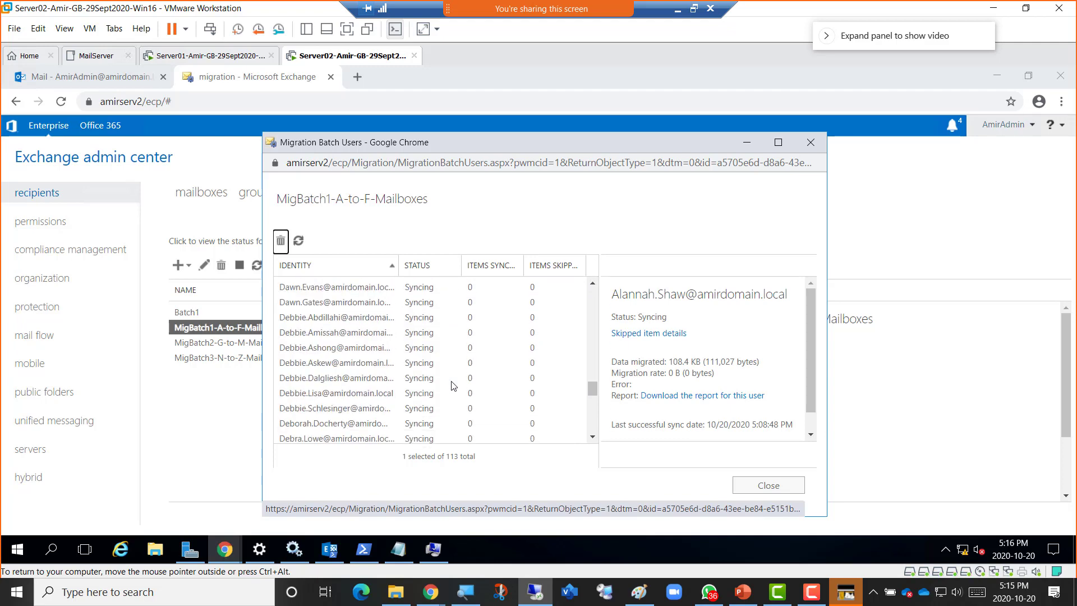
scroll(453, 386, down, 10)
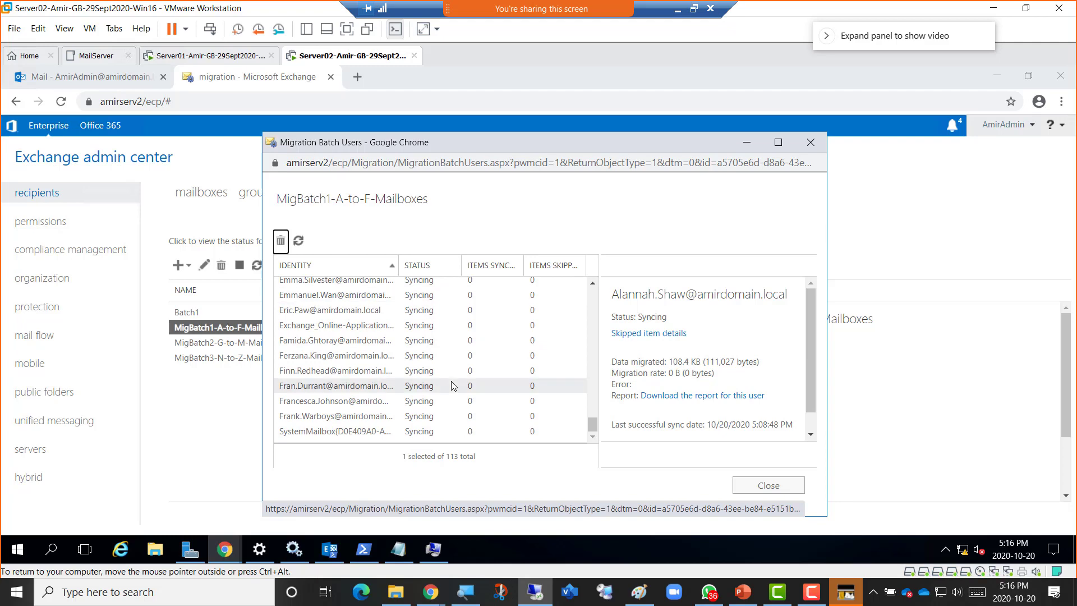
scroll(453, 385, up, 20)
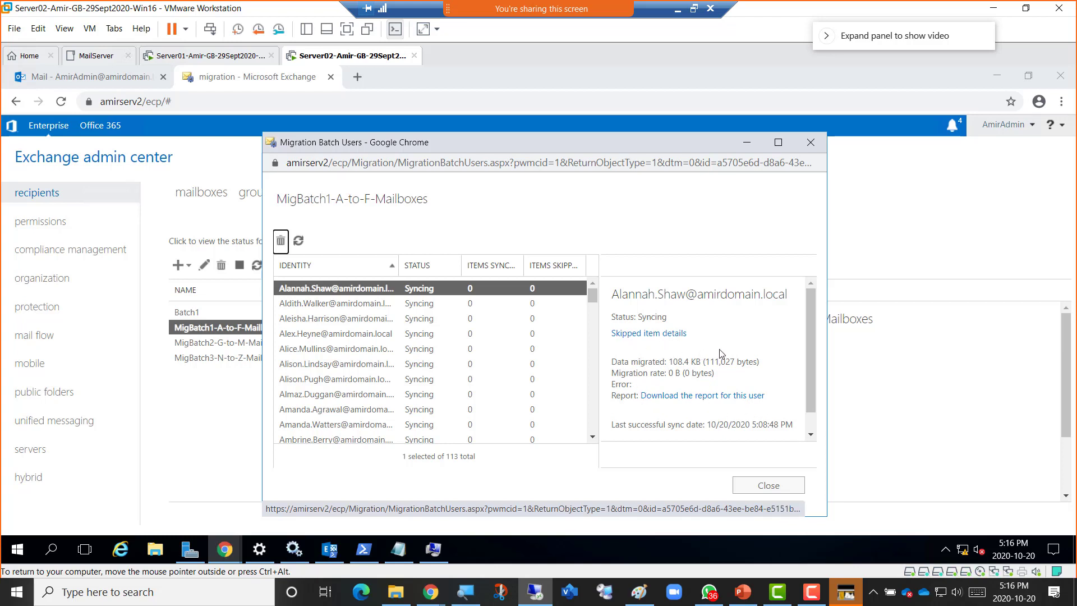
scroll(721, 353, down, 1)
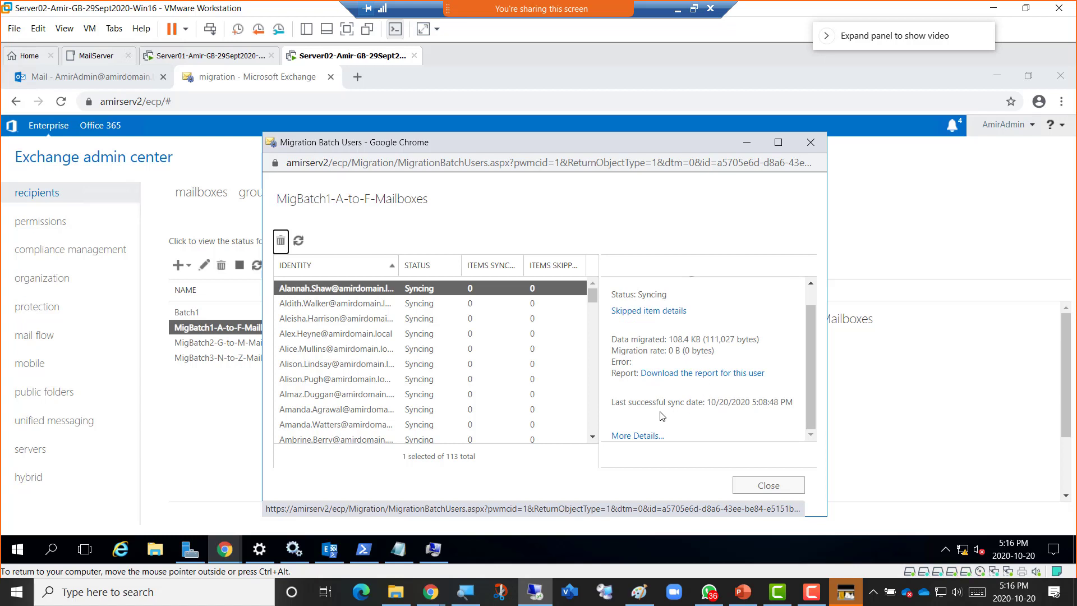
click(639, 435)
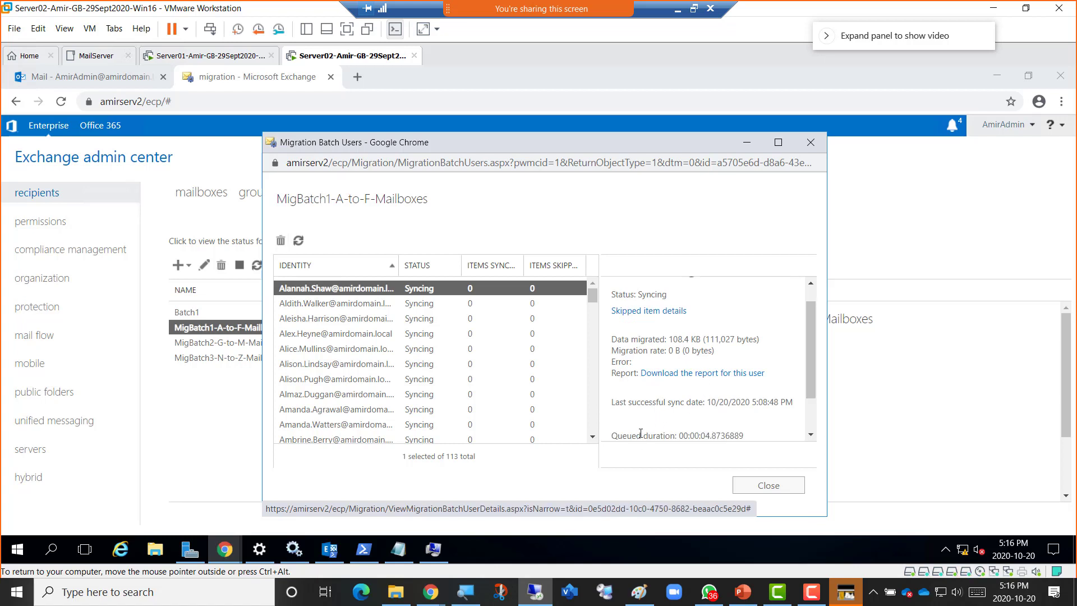
scroll(676, 415, down, 2)
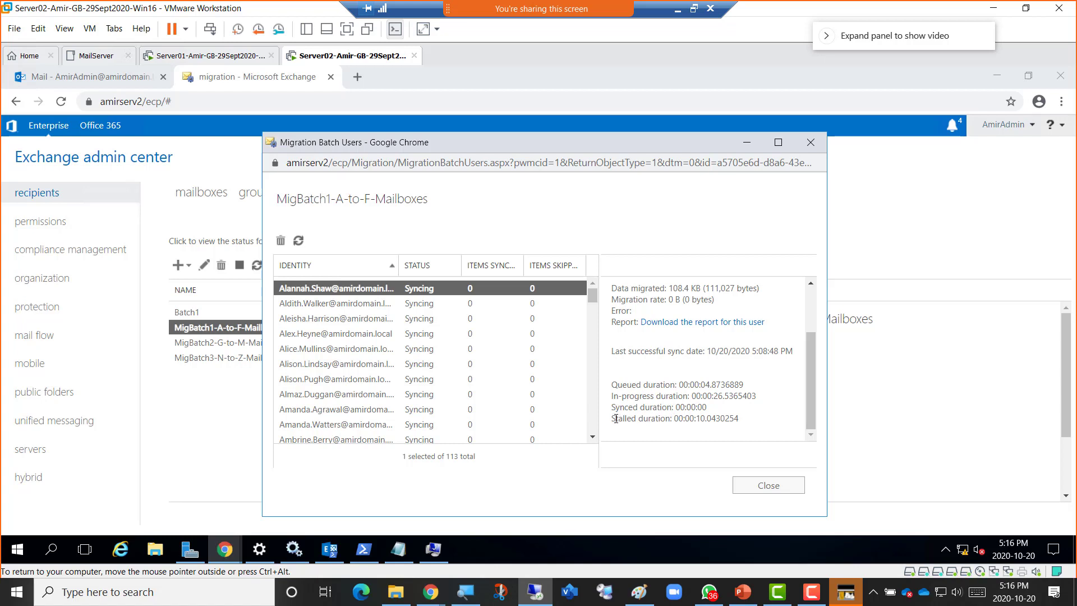
drag(625, 418, 680, 418)
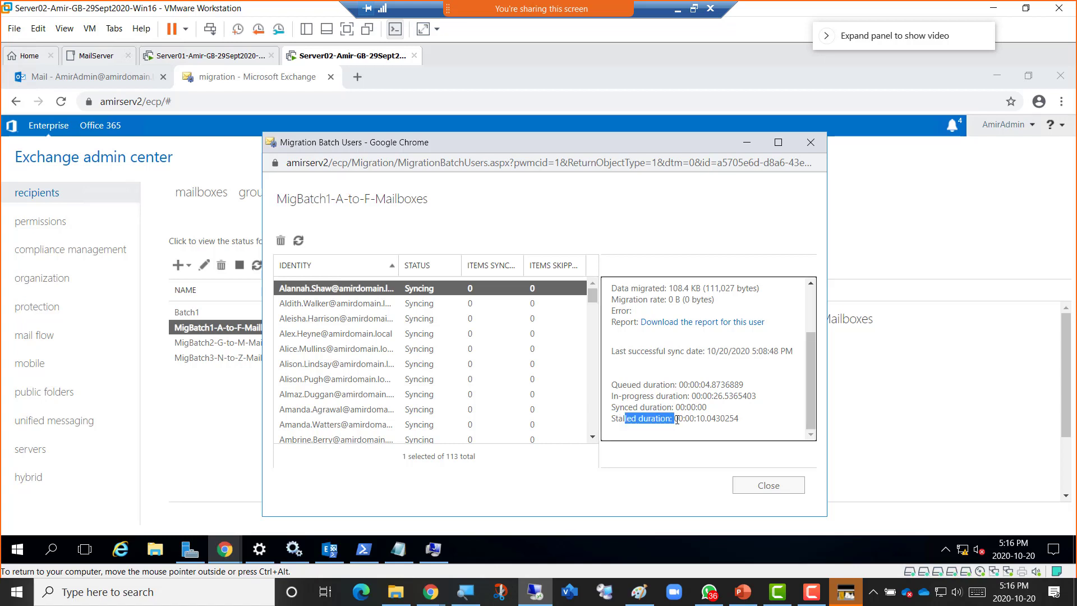
click(749, 415)
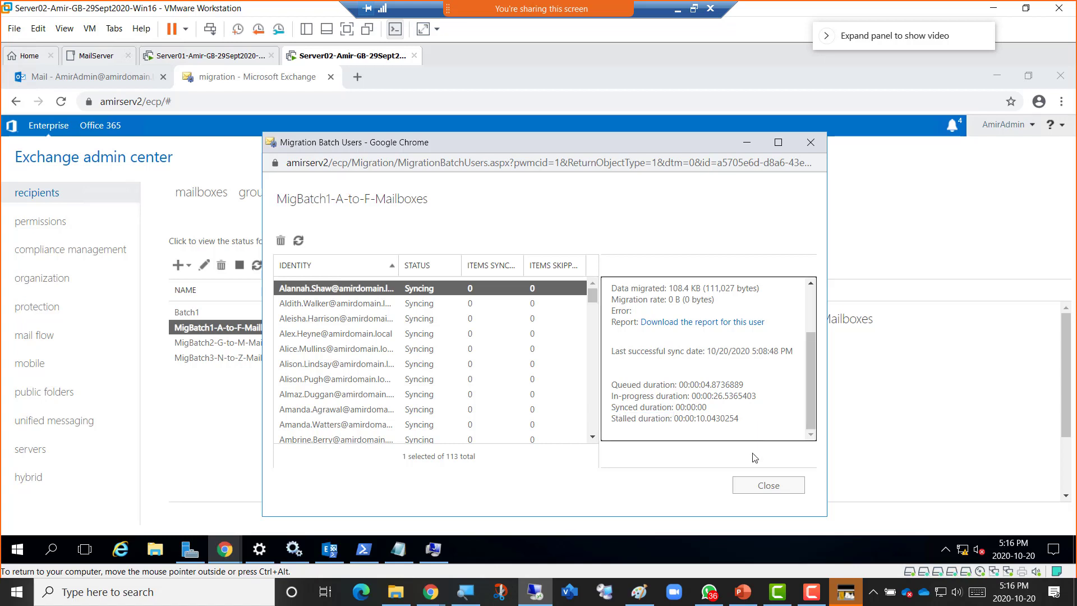
click(776, 489)
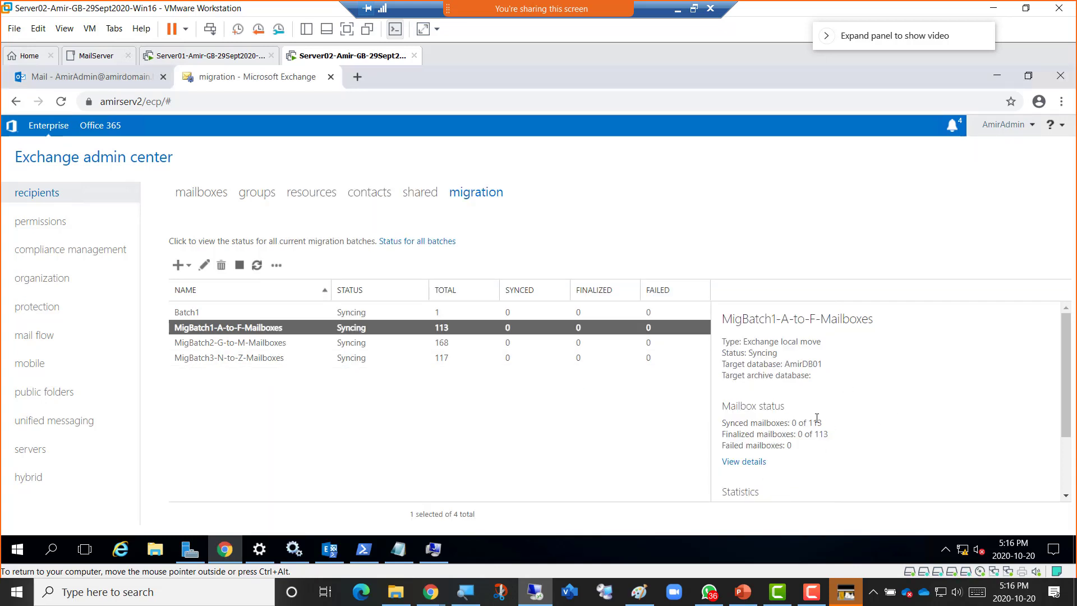
Minimize the Exchange Management Shell, deselect MigBatch1, and exit VMware full-screen mode.
scroll(818, 426, down, 3)
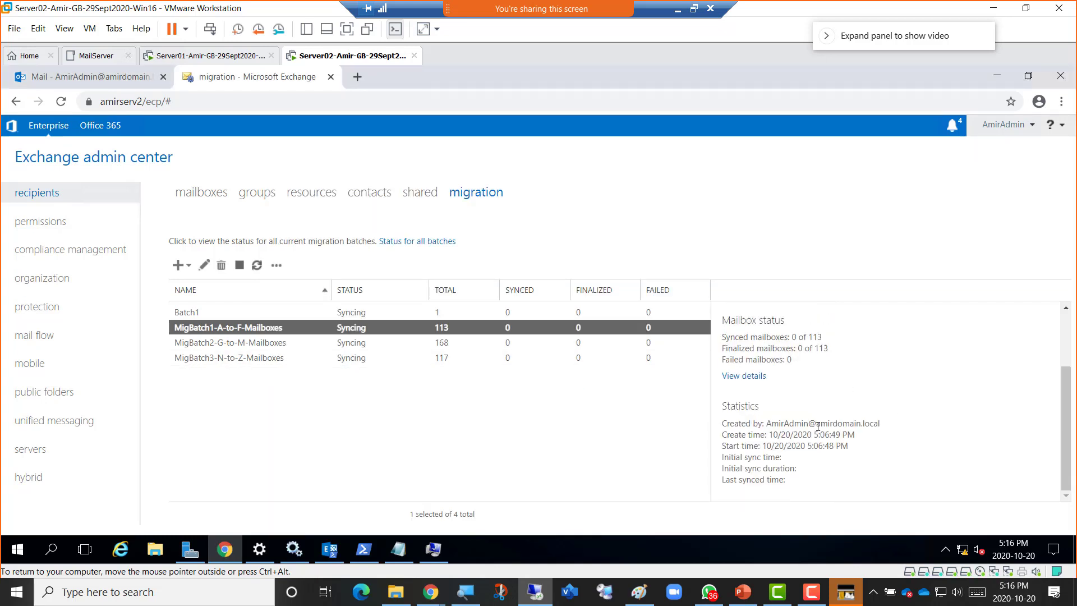
scroll(774, 419, up, 3)
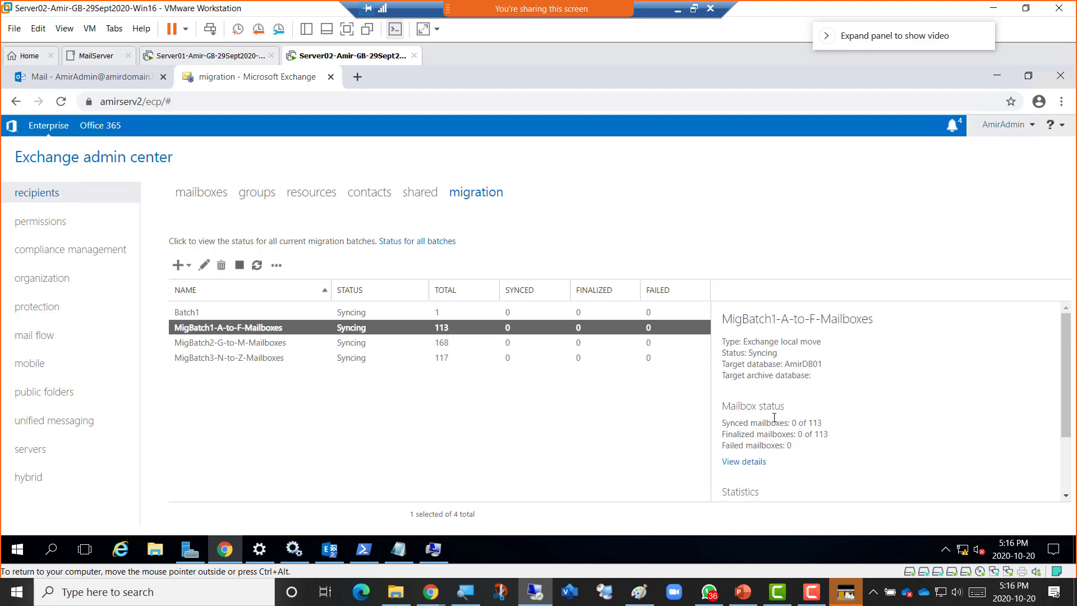
click(331, 551)
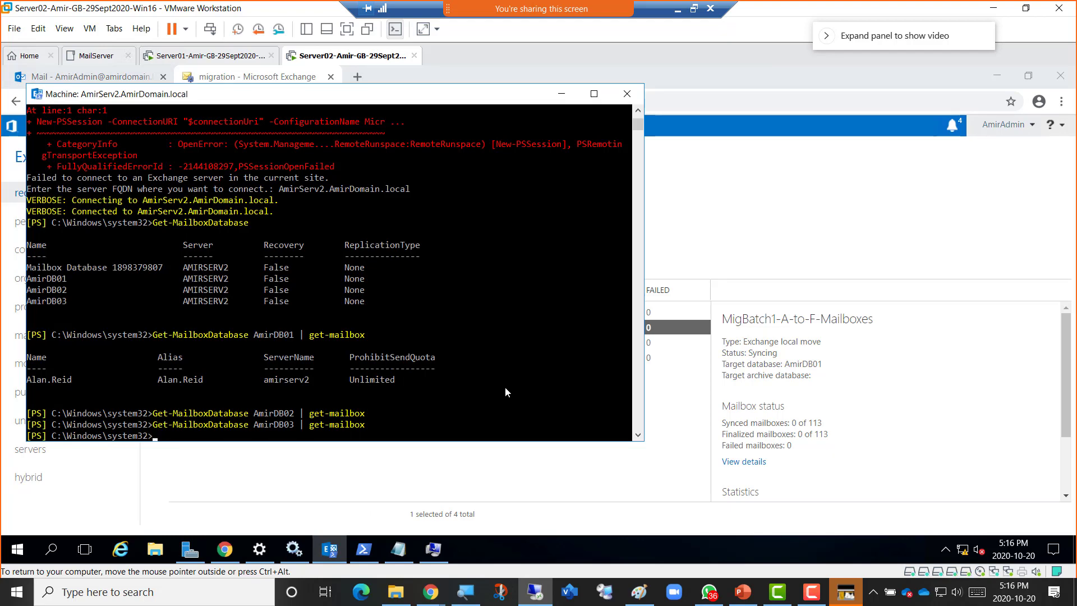
click(561, 93)
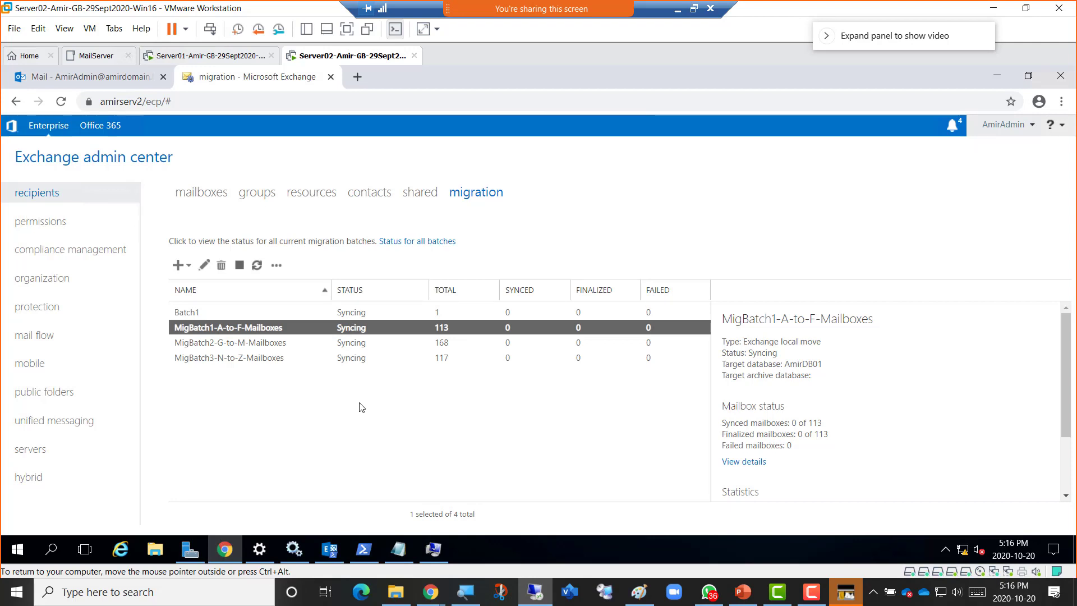
click(384, 405)
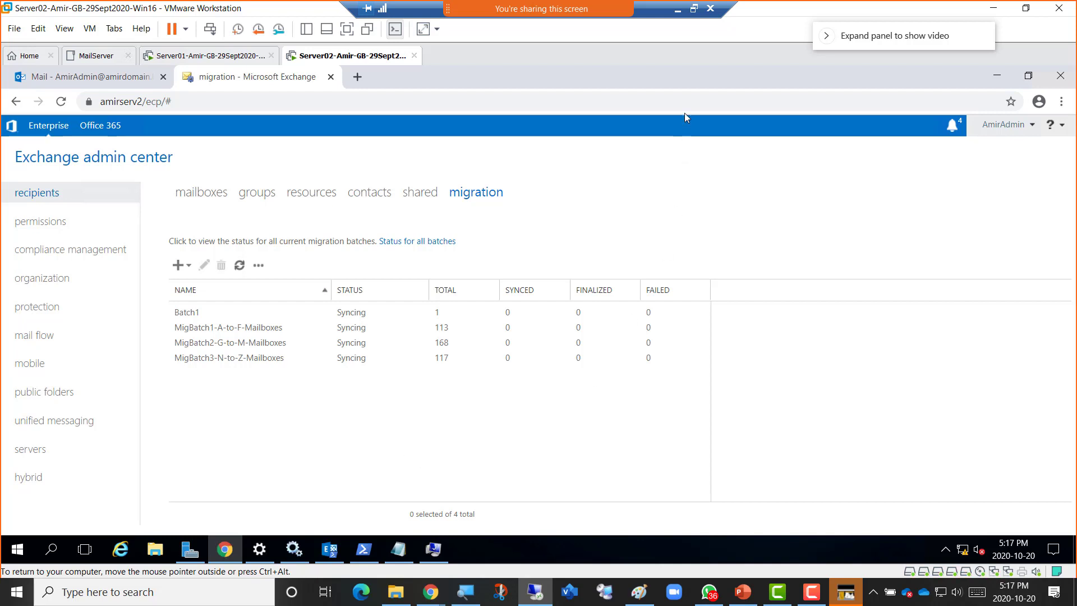
click(694, 9)
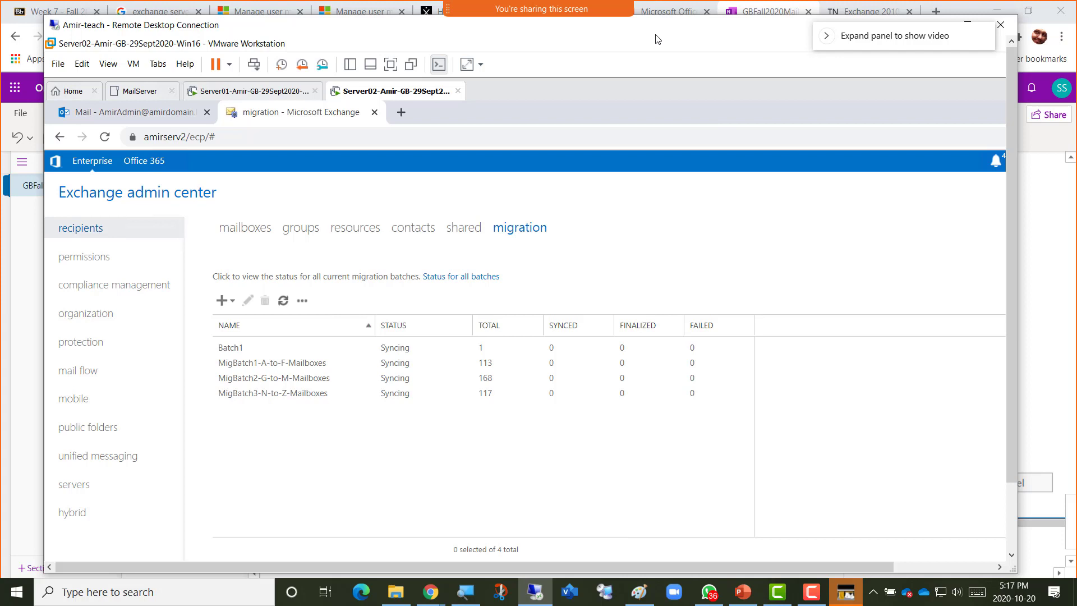
Snip the migration batch list showing all four batches as a screenshot.
key(super+shift+s)
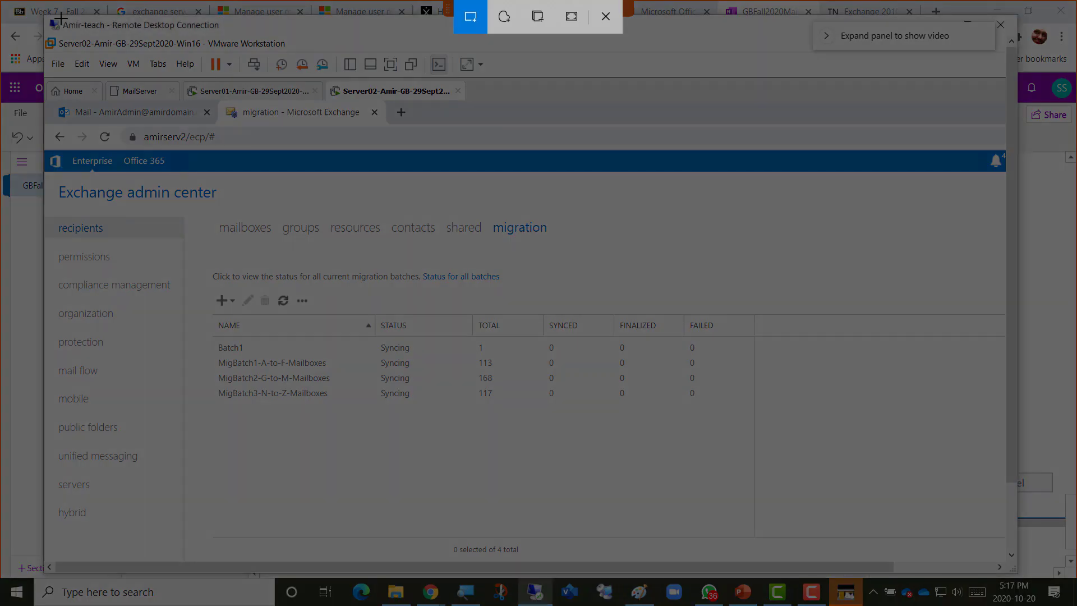
drag(51, 19, 921, 530)
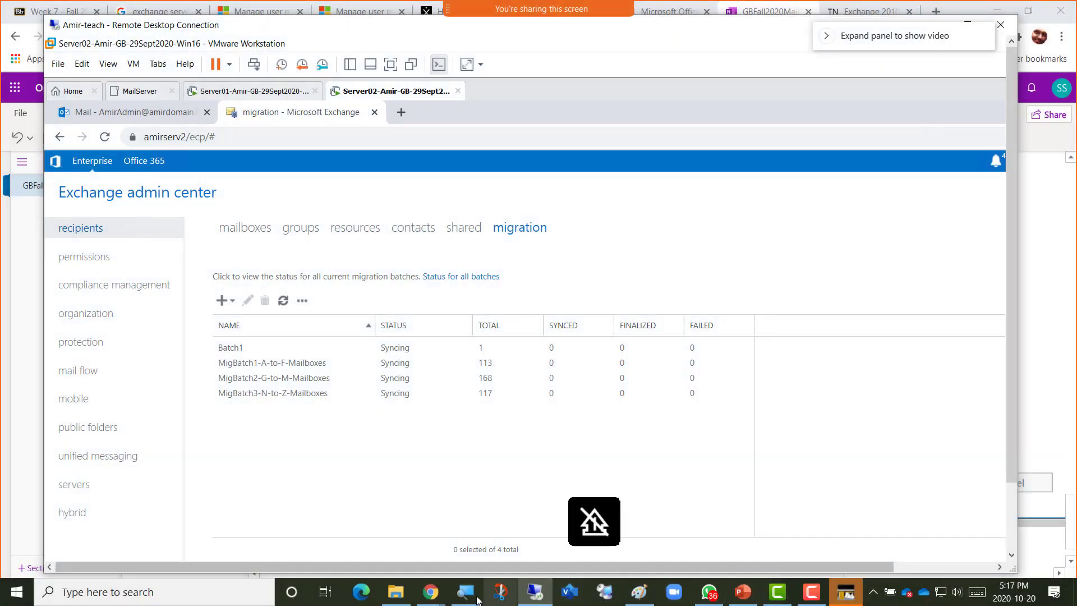
mouse_move(430, 599)
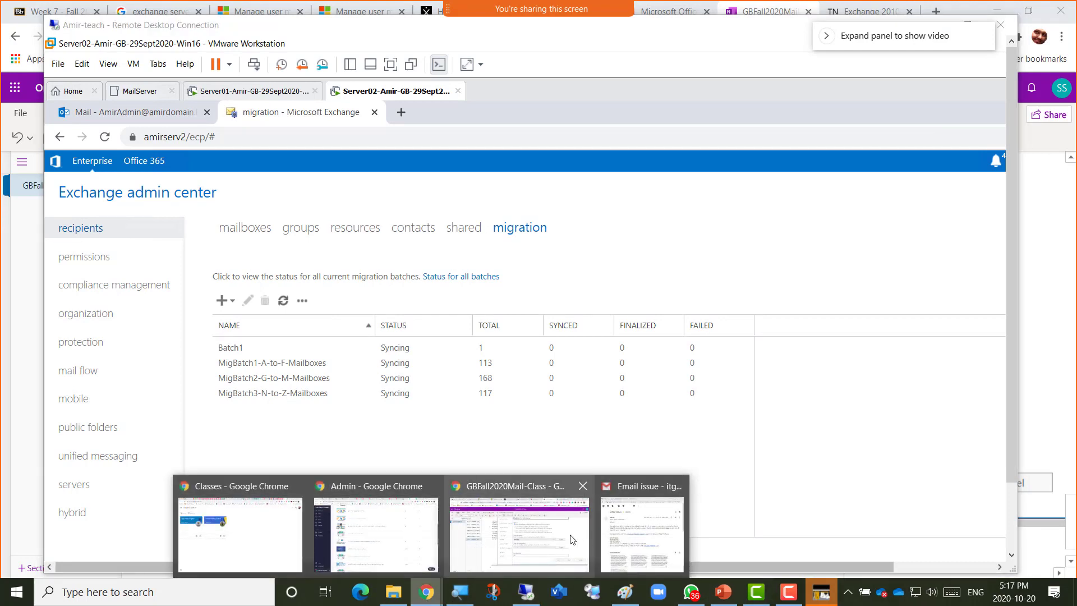
Caption it 'Screenshot 4 = Migration batches created' in OneNote, paste the snip, and return to Remote Desktop.
click(549, 530)
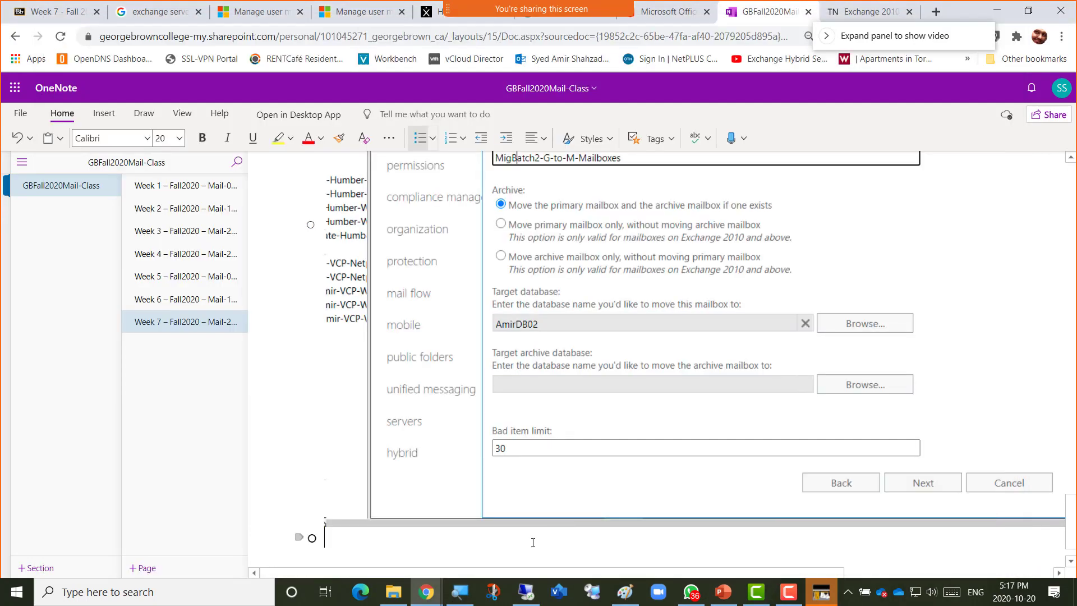
text(Screensh)
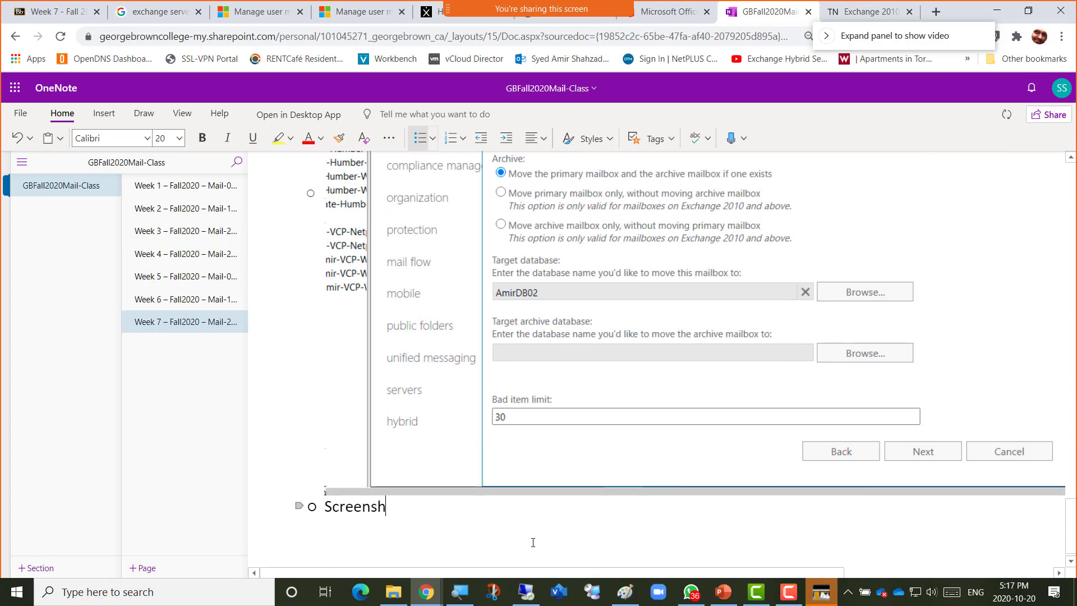
text(ot 4 = )
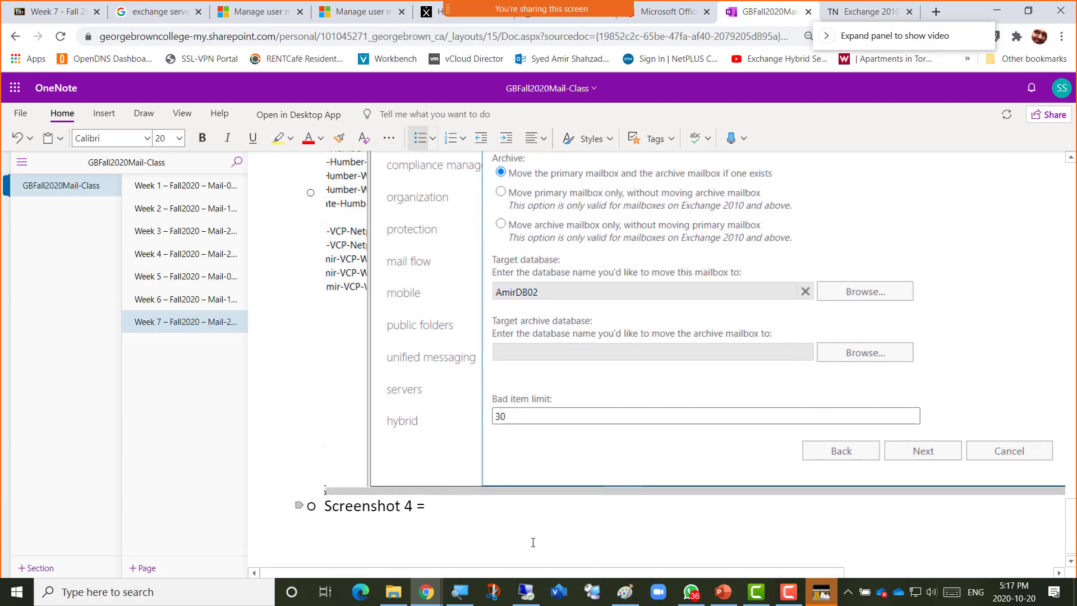
text(Migration)
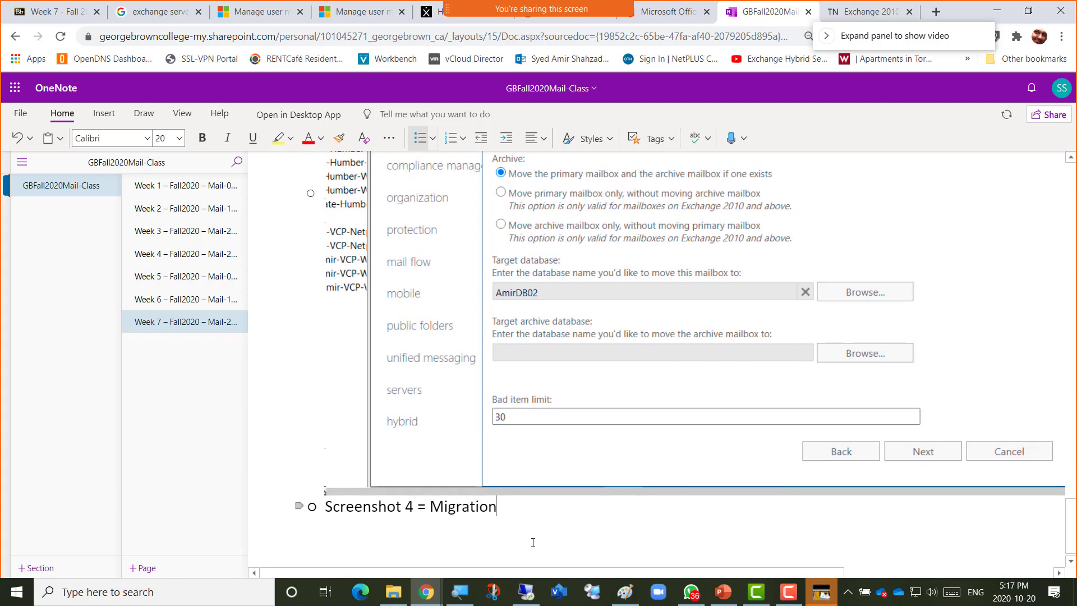
text( batches created)
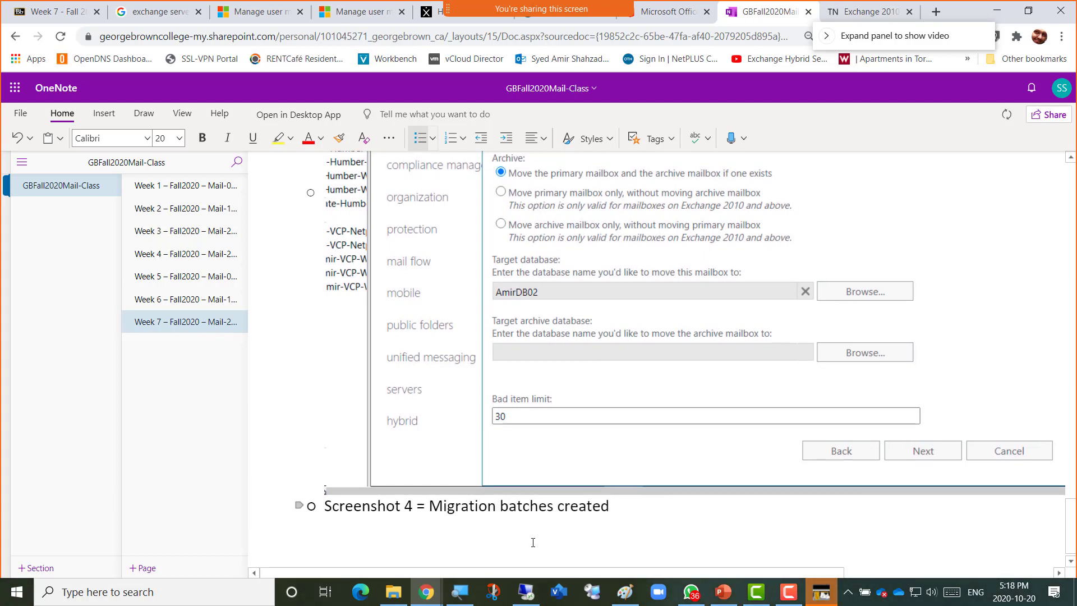
key(Return)
key(ctrl+v)
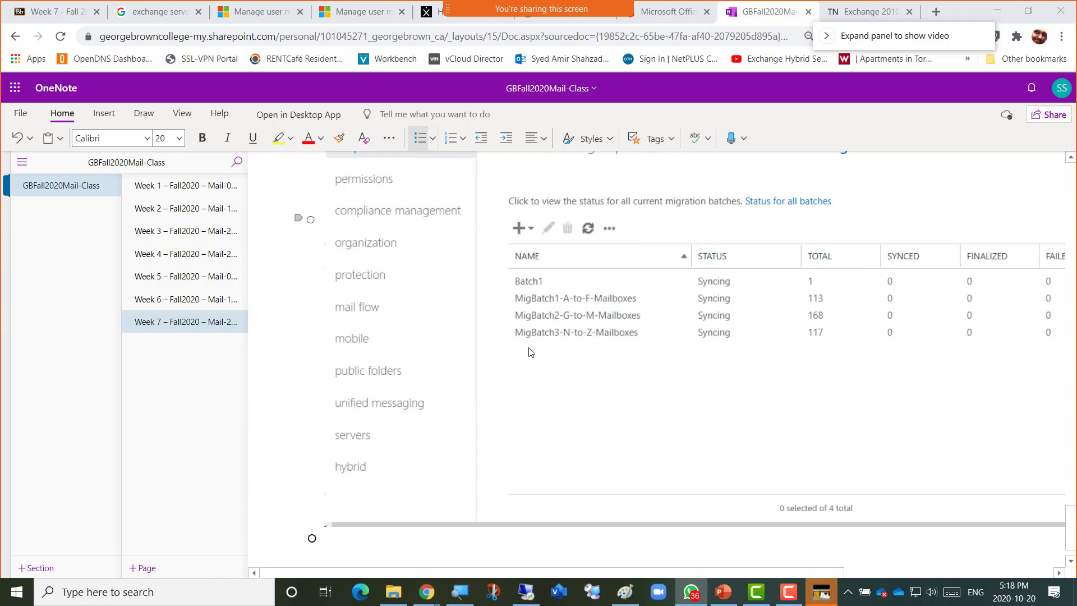
click(339, 547)
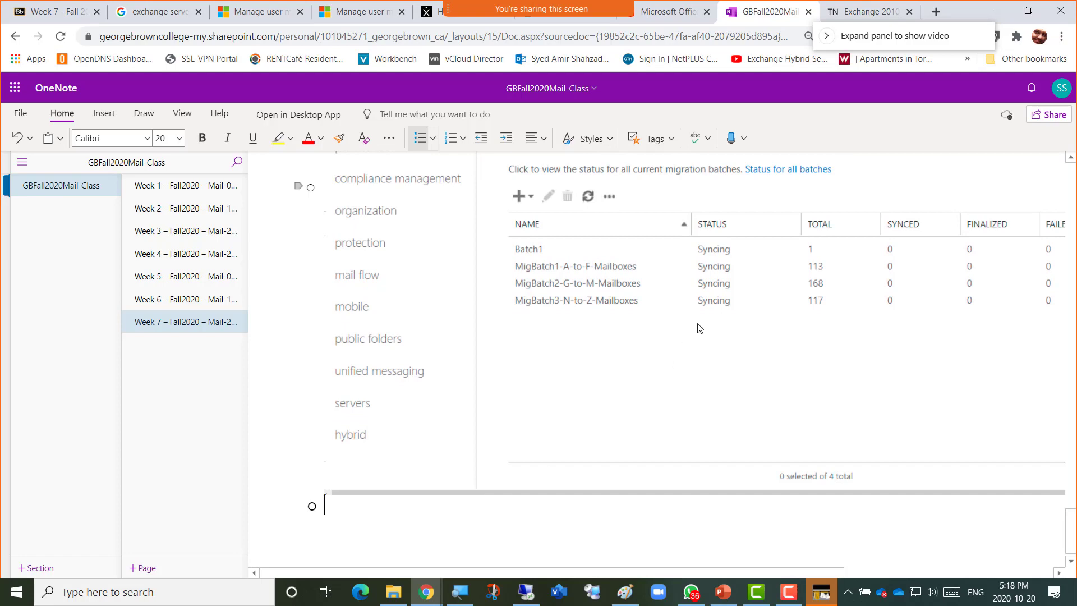
key(alt+Tab)
key(alt+Tab)
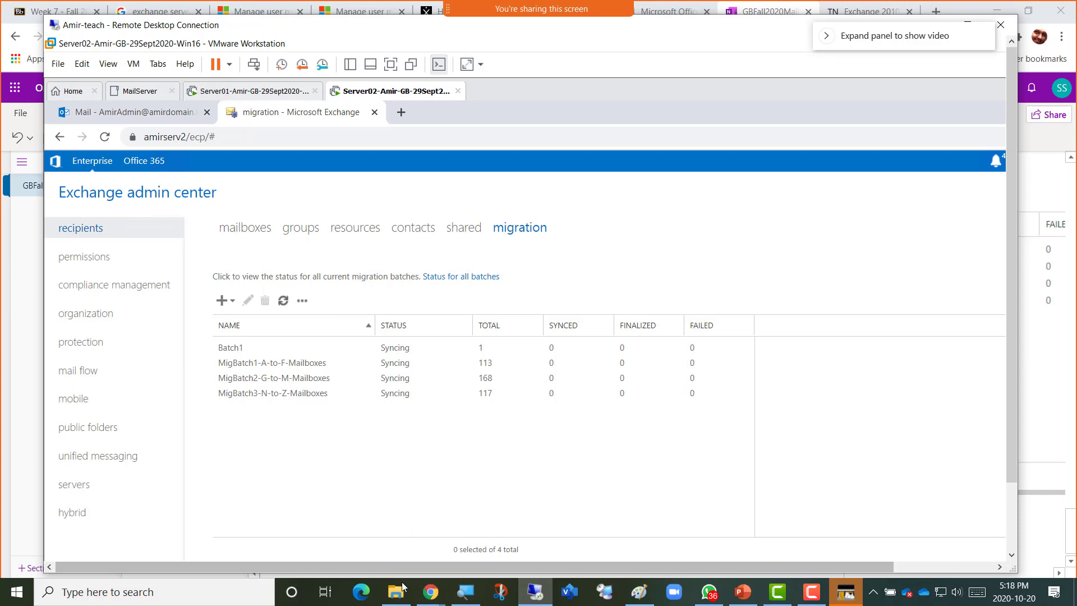
click(430, 595)
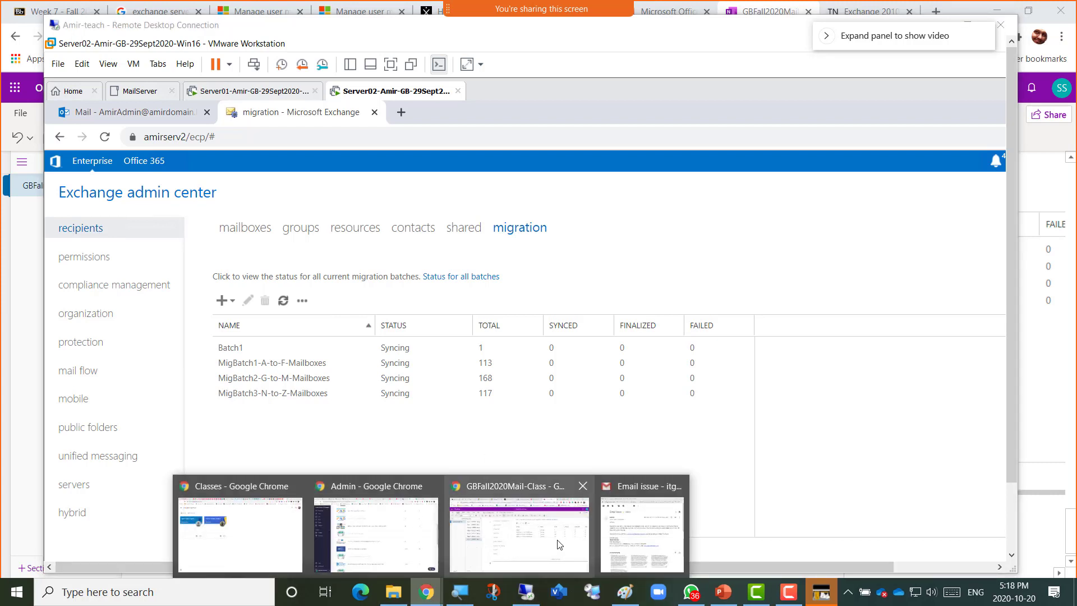
Select the body of the TechNet article on starting Exchange services in Chrome.
click(548, 537)
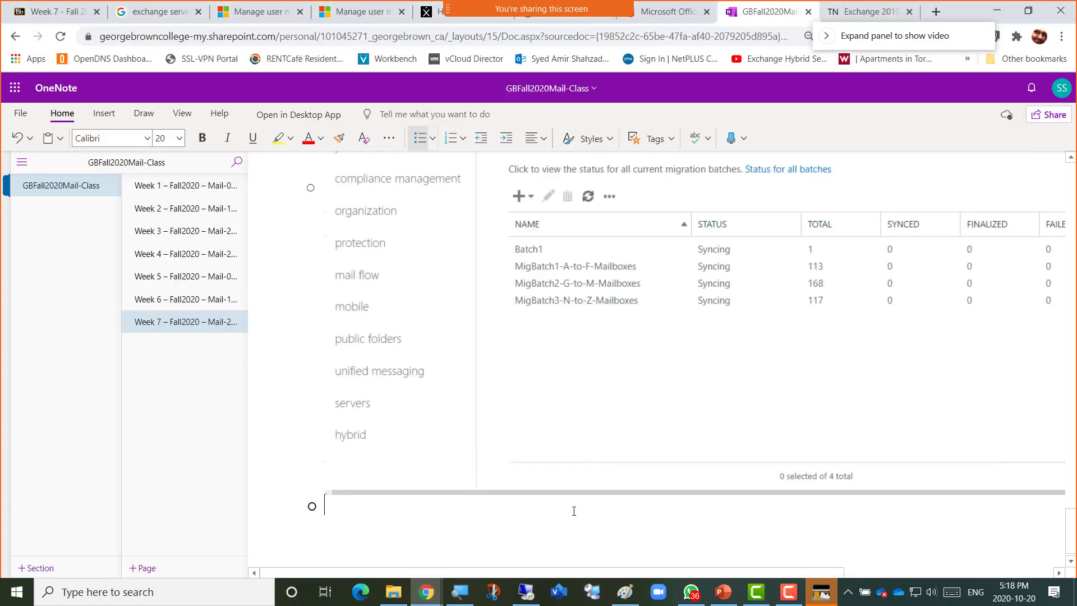
click(860, 13)
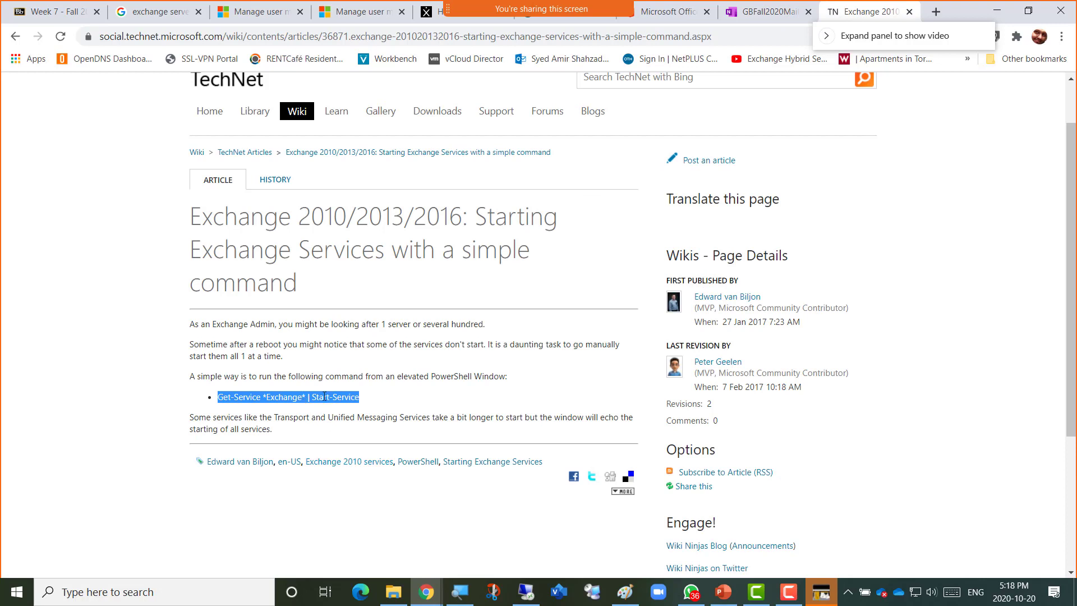
drag(191, 323, 548, 429)
key(ctrl+c)
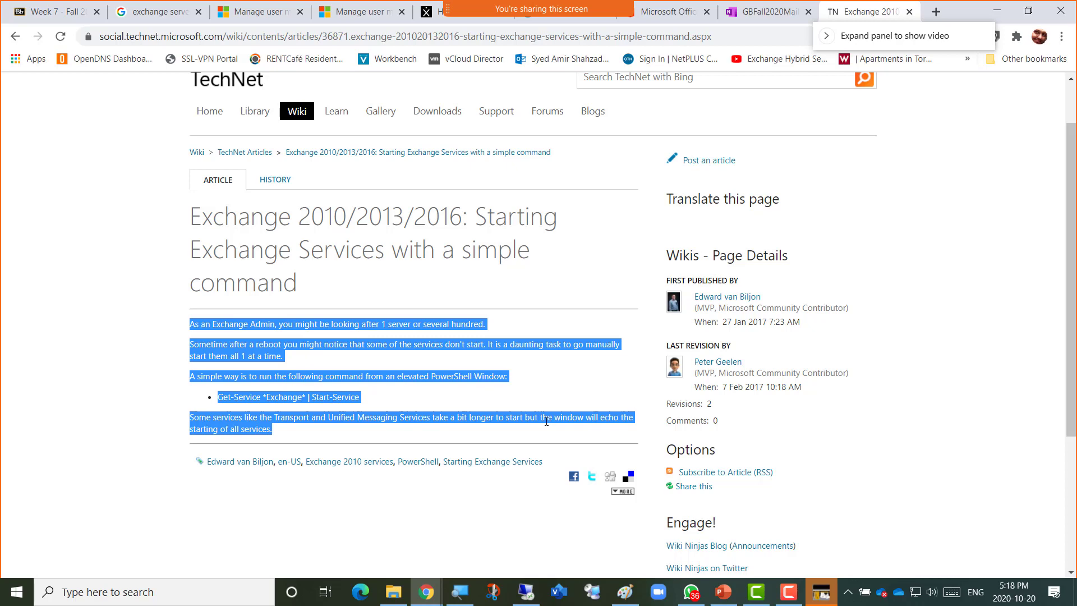
click(722, 597)
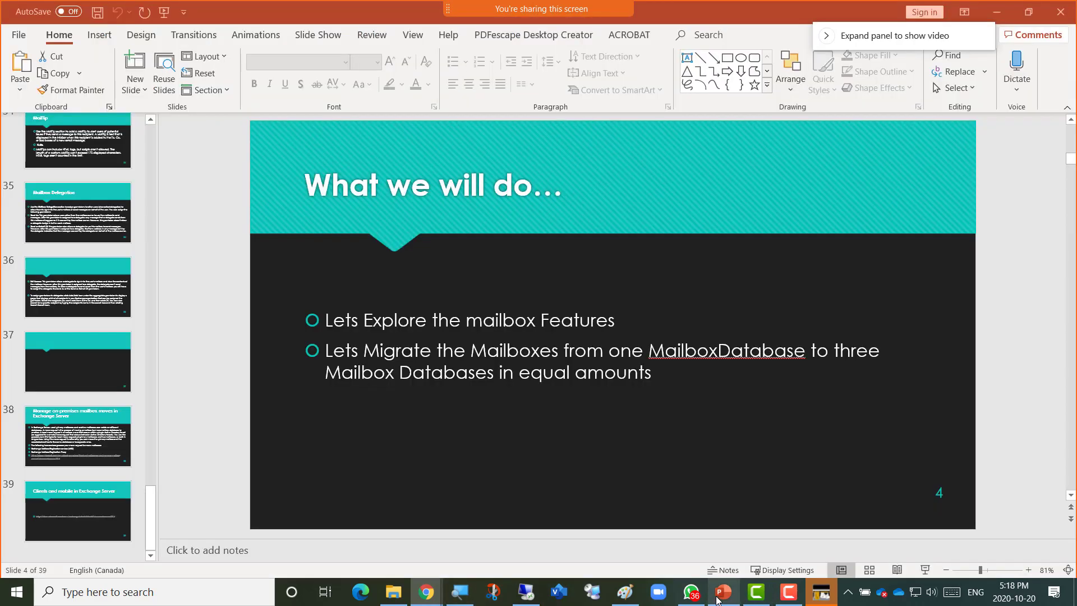
Insert a new slide 3 between slides 2 and 3 with the Title and Content layout.
click(87, 518)
click(69, 549)
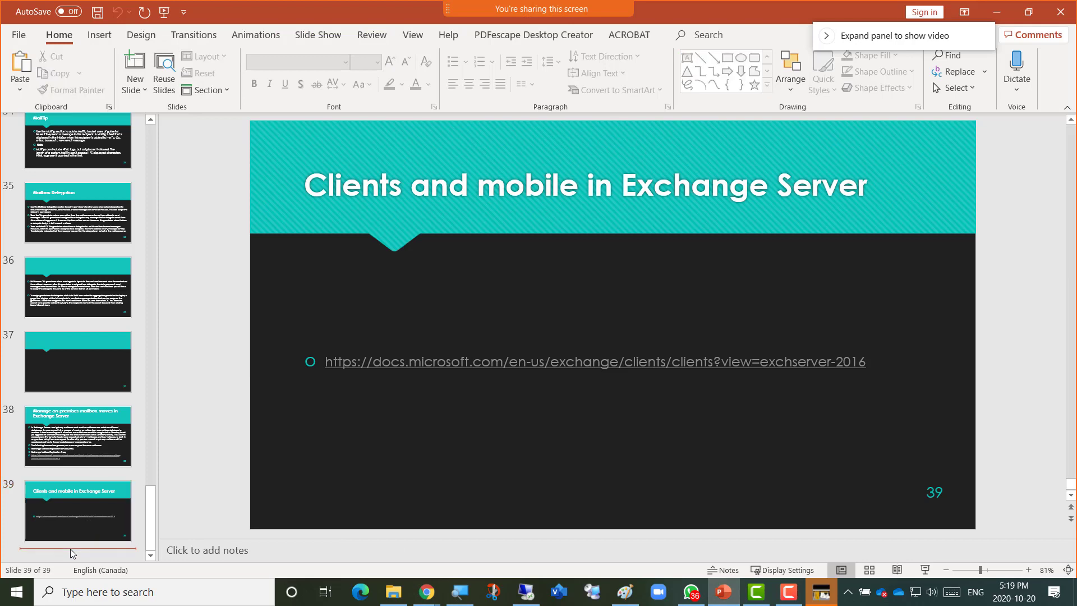
right_click(69, 549)
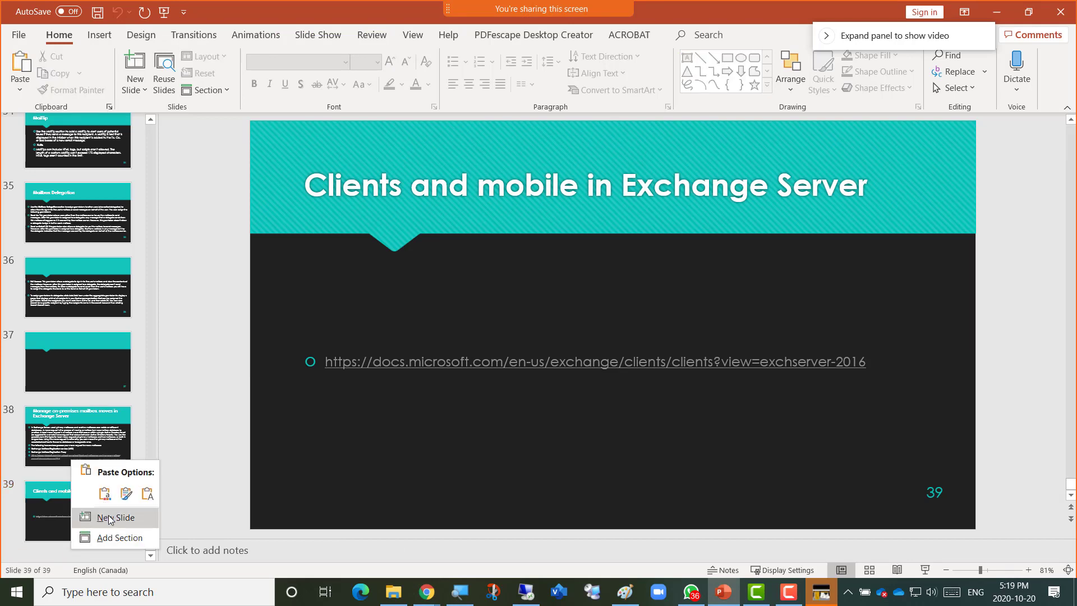
click(152, 133)
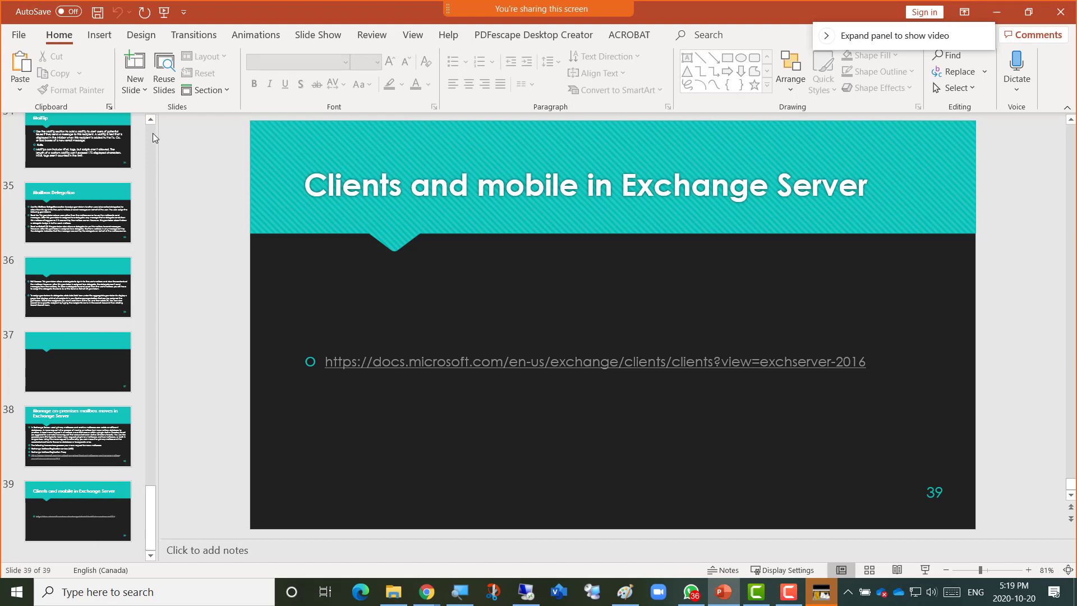
scroll(153, 133, up, 15)
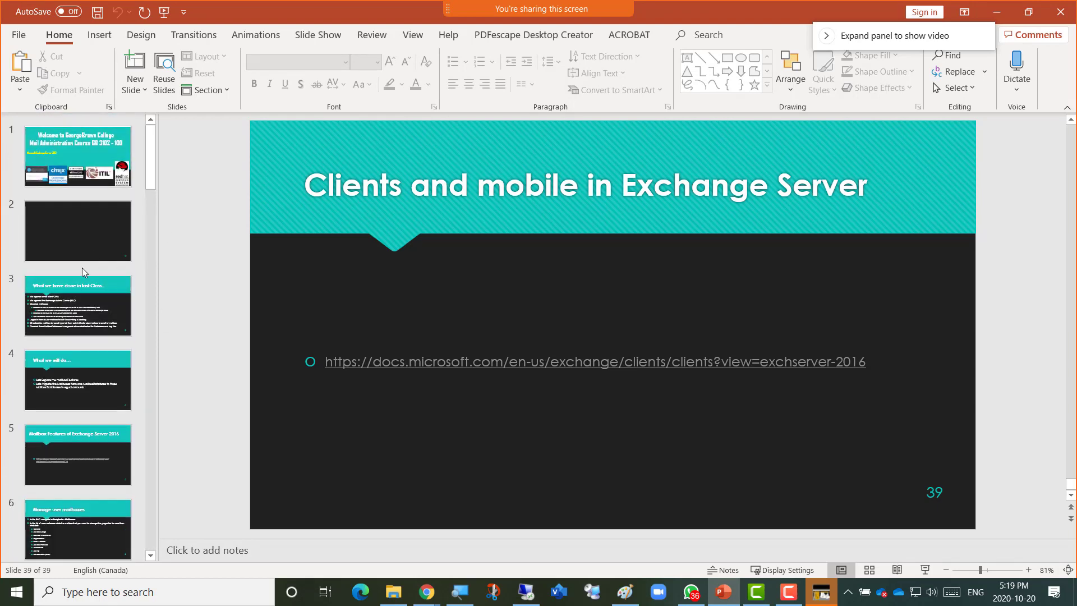
right_click(82, 268)
click(113, 325)
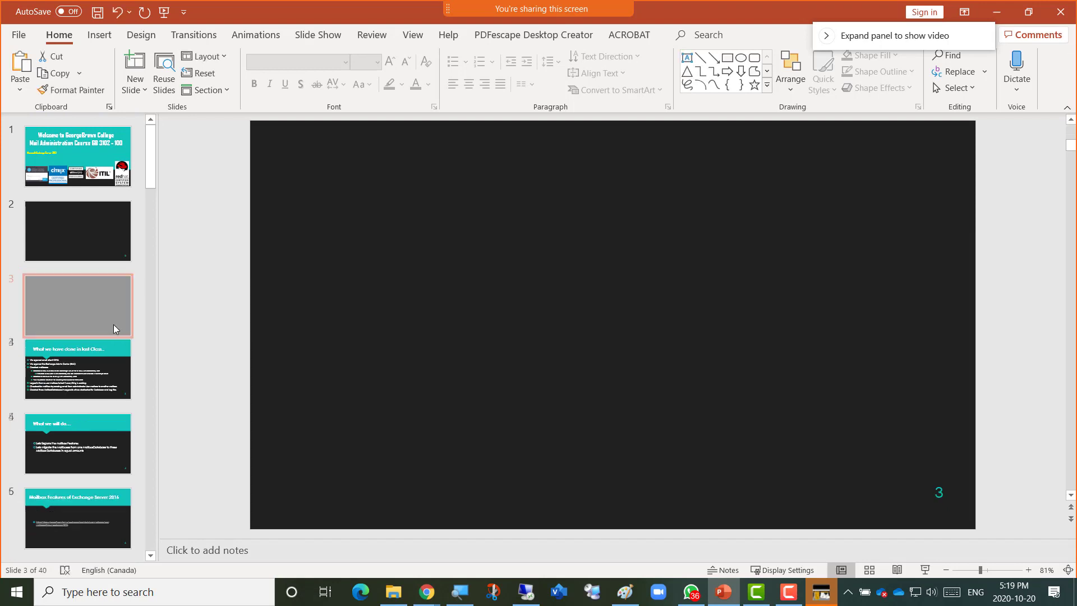
right_click(92, 310)
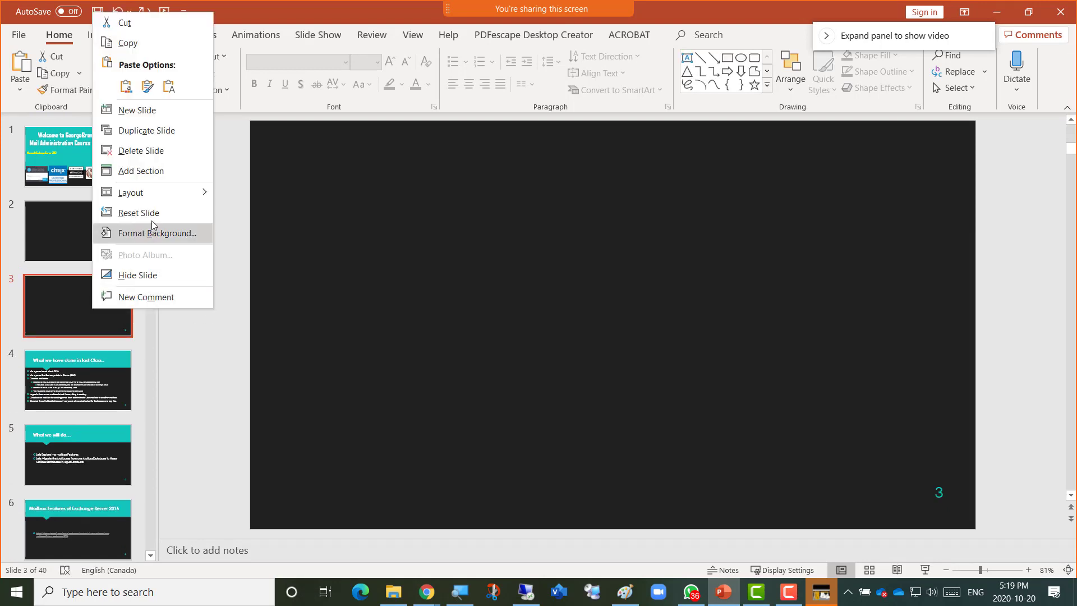
mouse_move(157, 199)
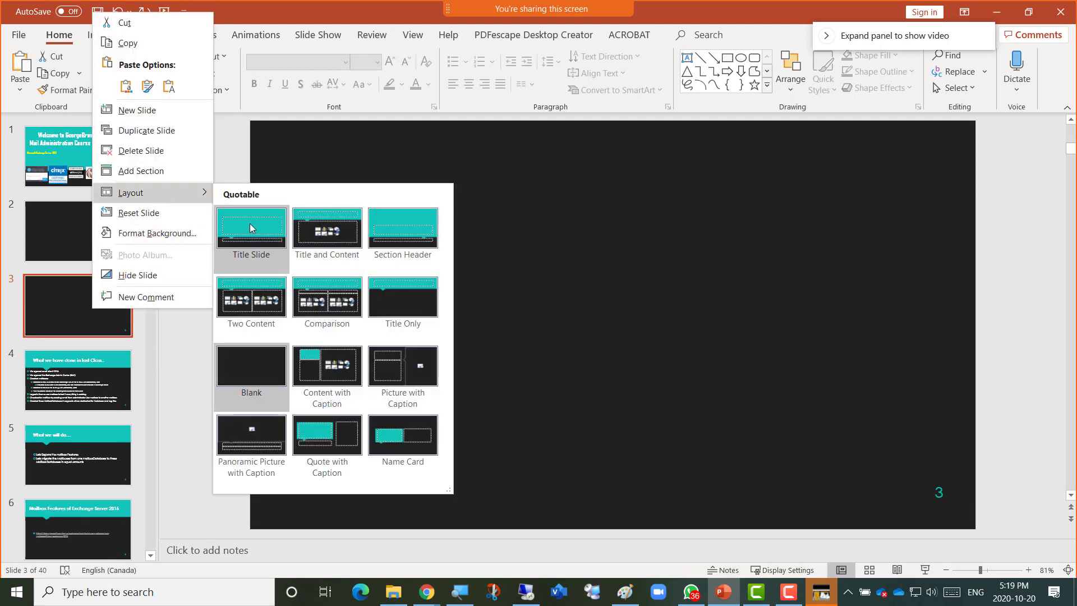
click(340, 230)
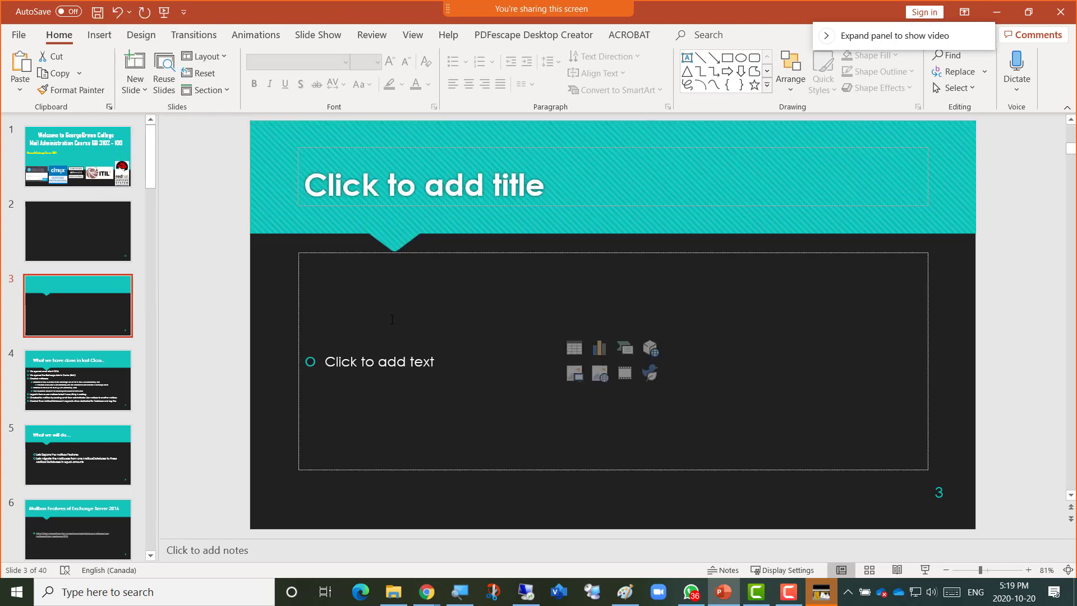
Paste the article bullets, bold the Get-Service *Exchange* | Start-Service line, and title it 'To start just exchange services'.
click(392, 356)
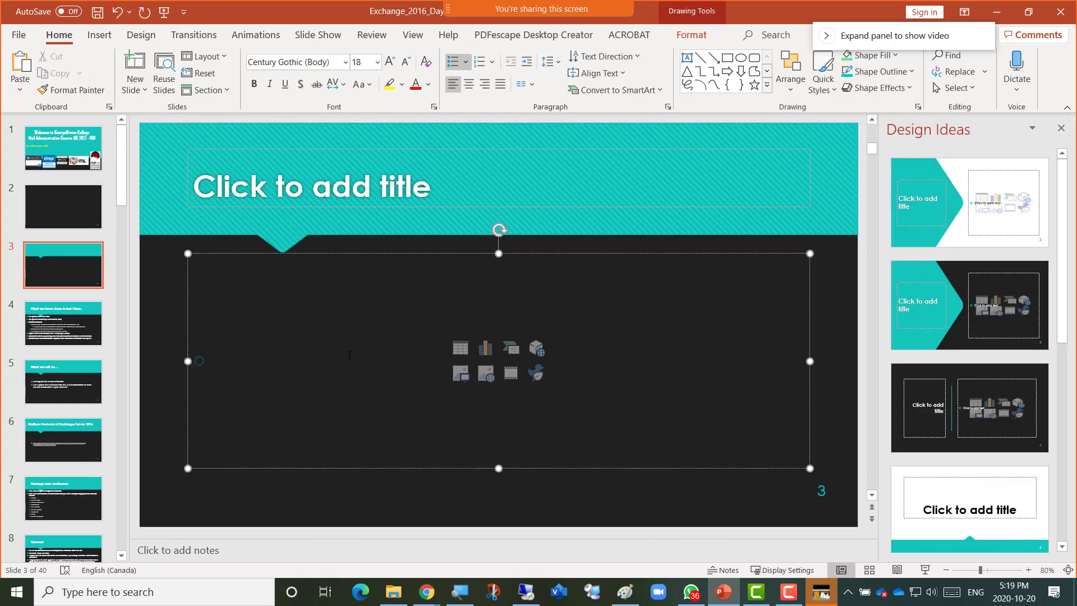
key(ctrl+v)
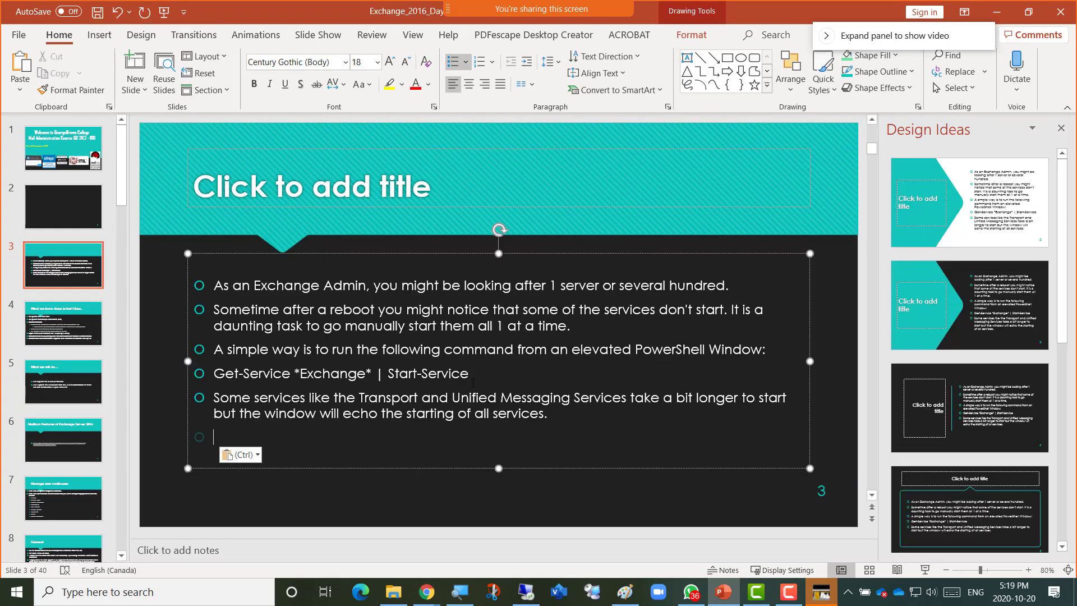
drag(470, 375, 223, 365)
click(227, 338)
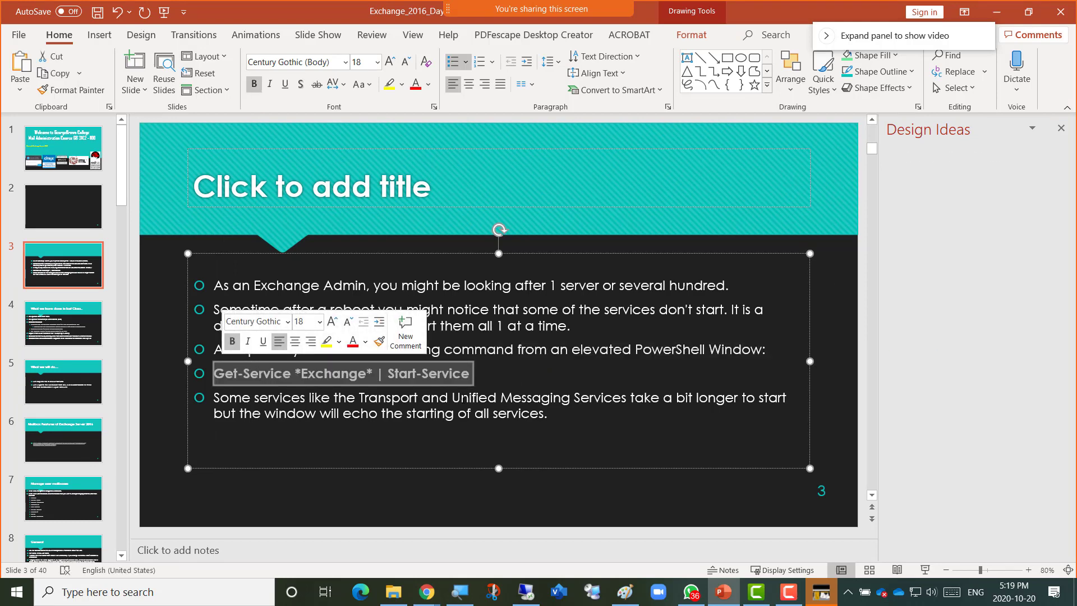
click(494, 377)
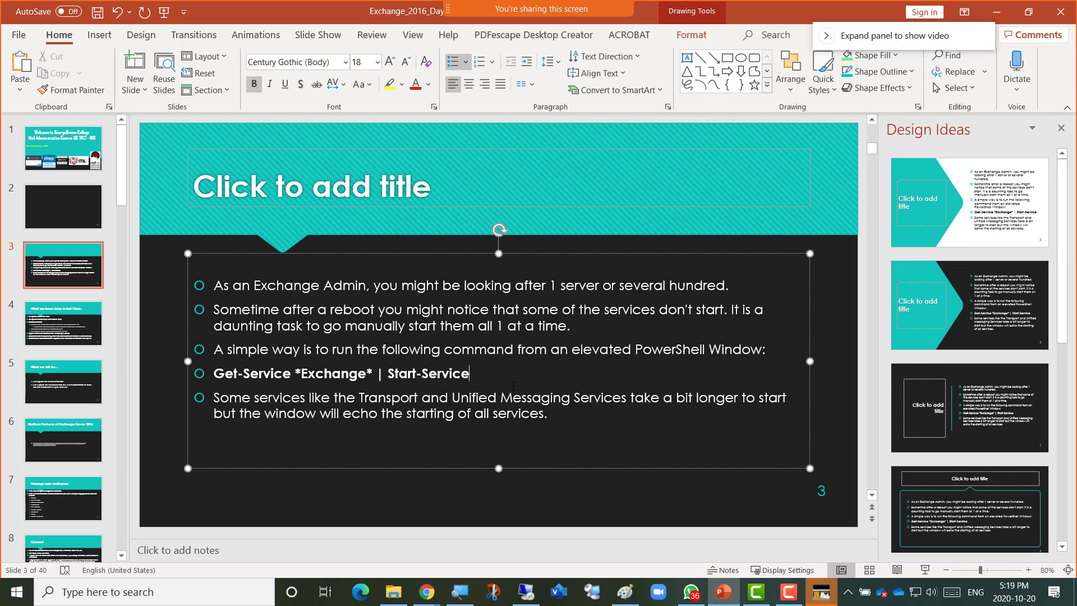
click(257, 196)
text(To sta)
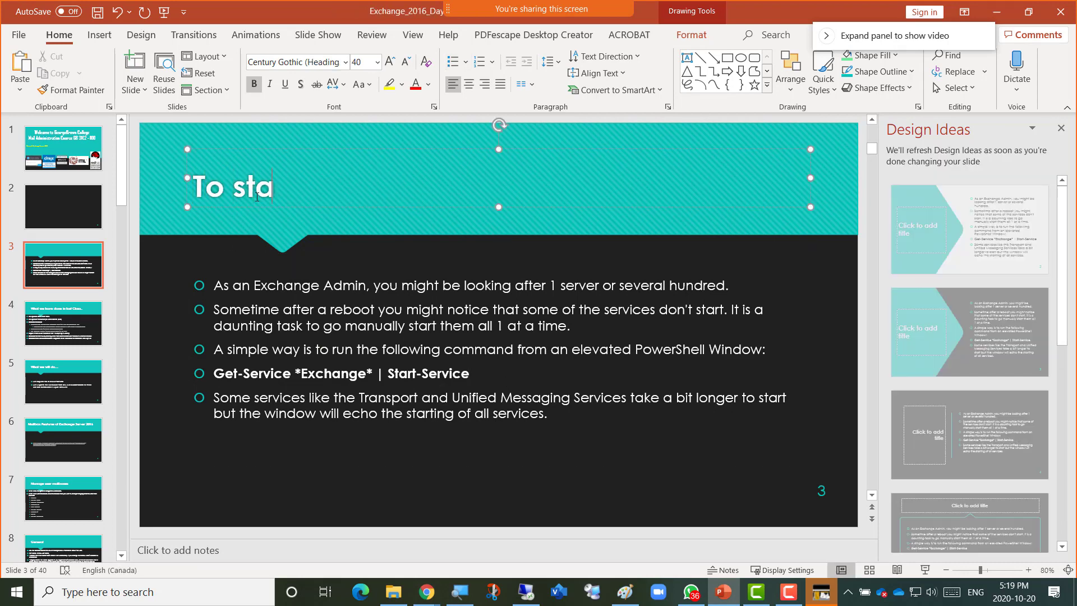
text(rt just excha)
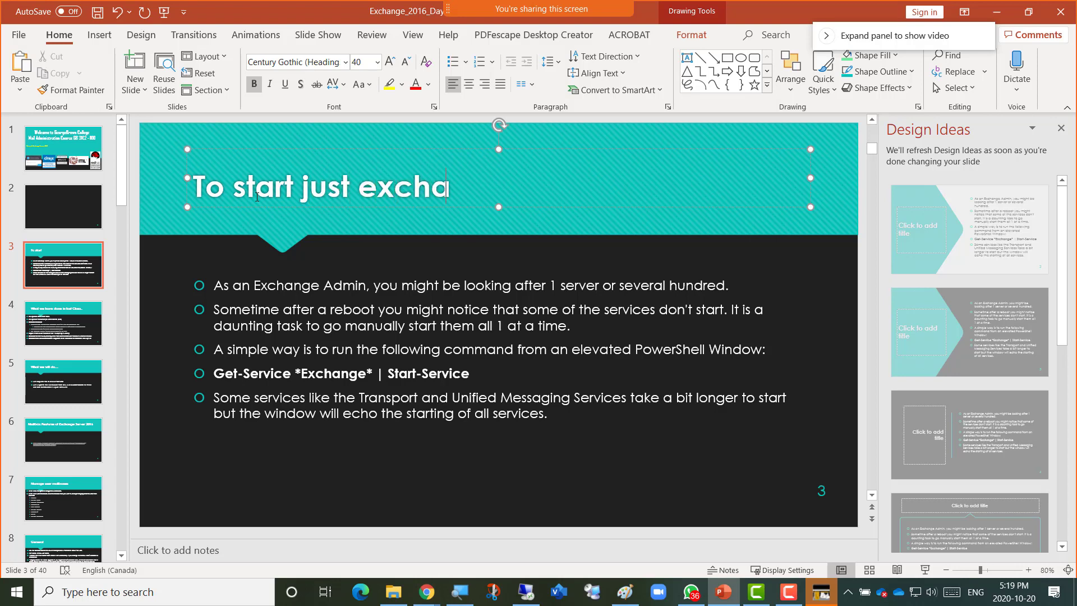
text(nge srvices)
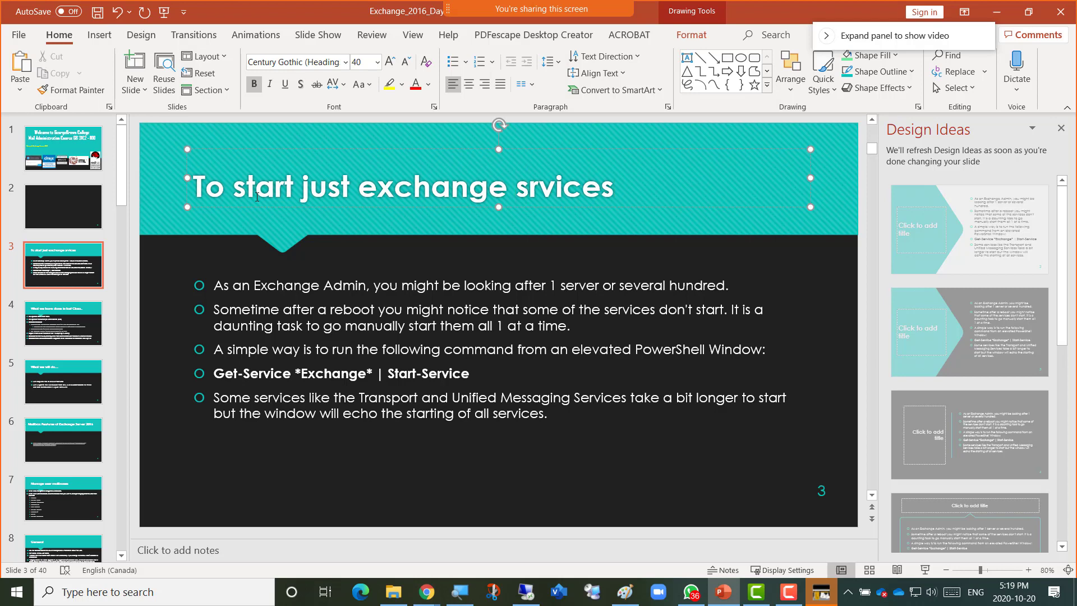
text(e)
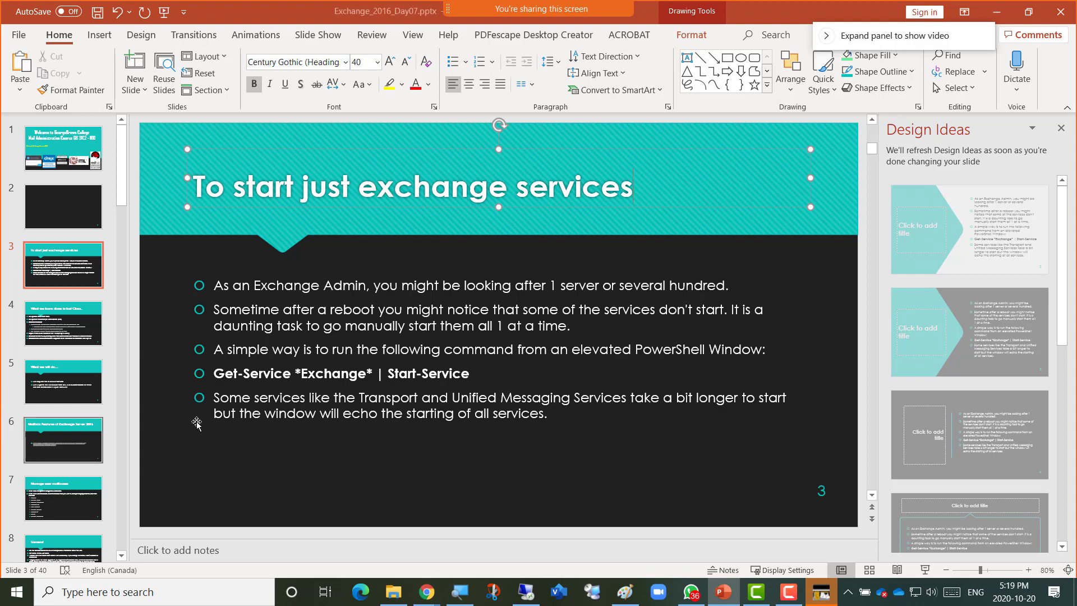
key(alt+Tab)
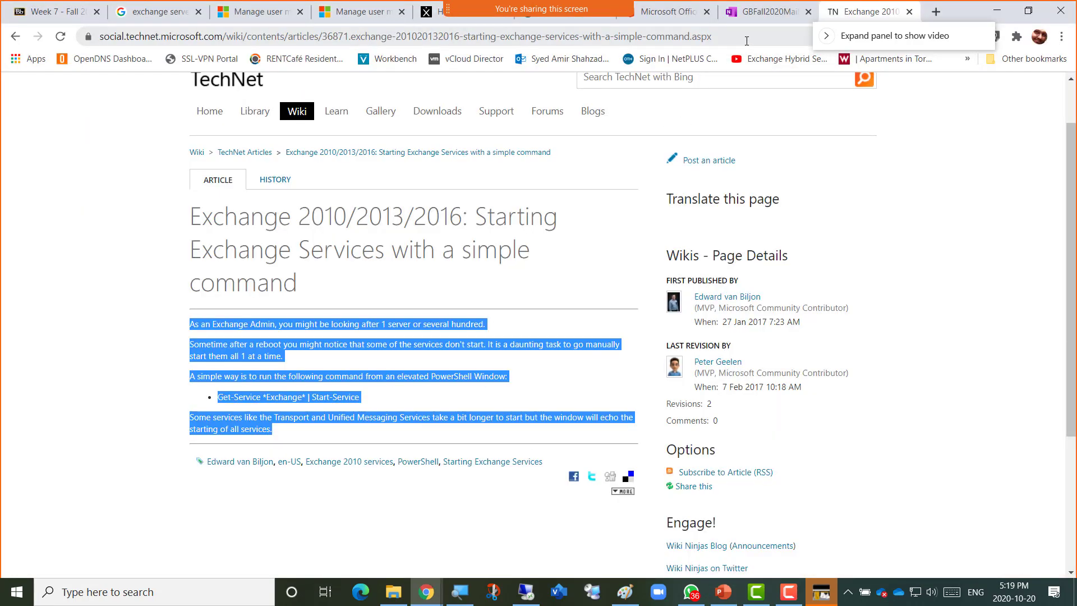
Search Google for Exchange Server 2016 PowerShell migration cmdlets.
click(746, 40)
text(exchange se)
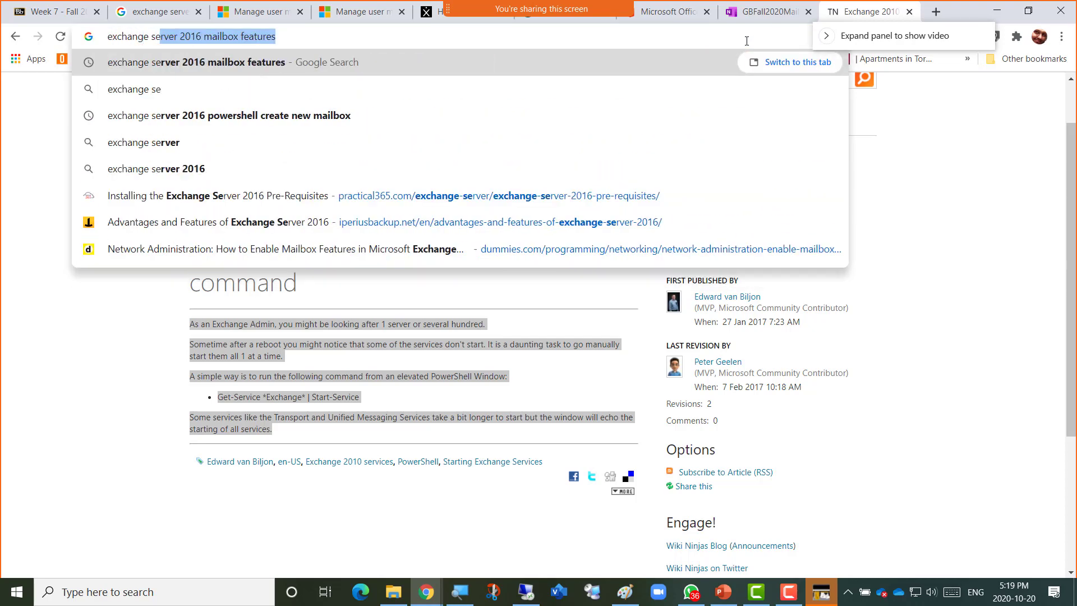
key(Right)
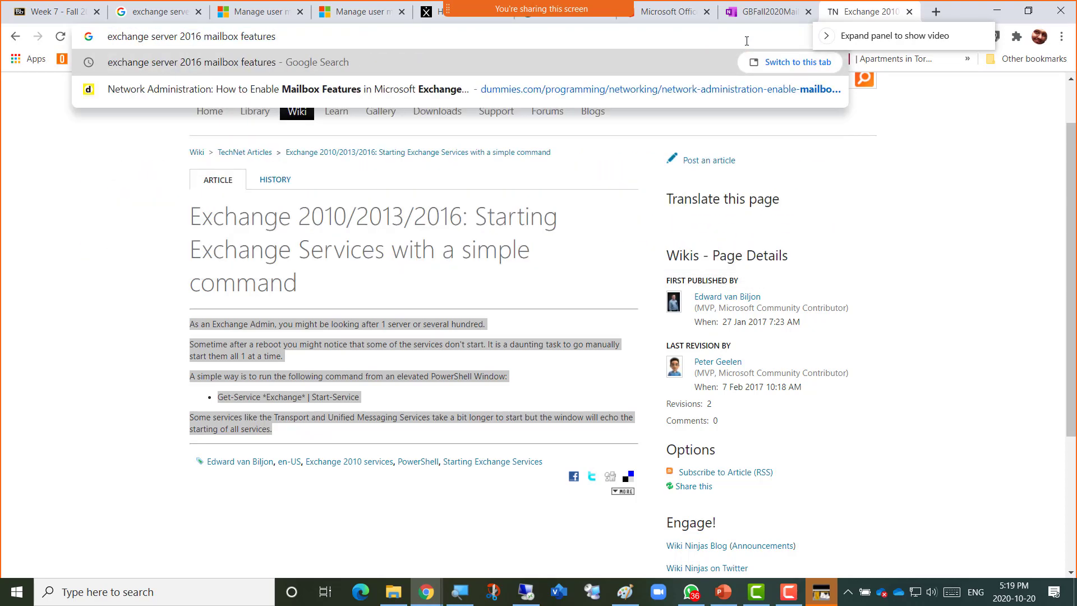
key(ctrl+shift+Left)
key(ctrl+shift+Left)
text(power)
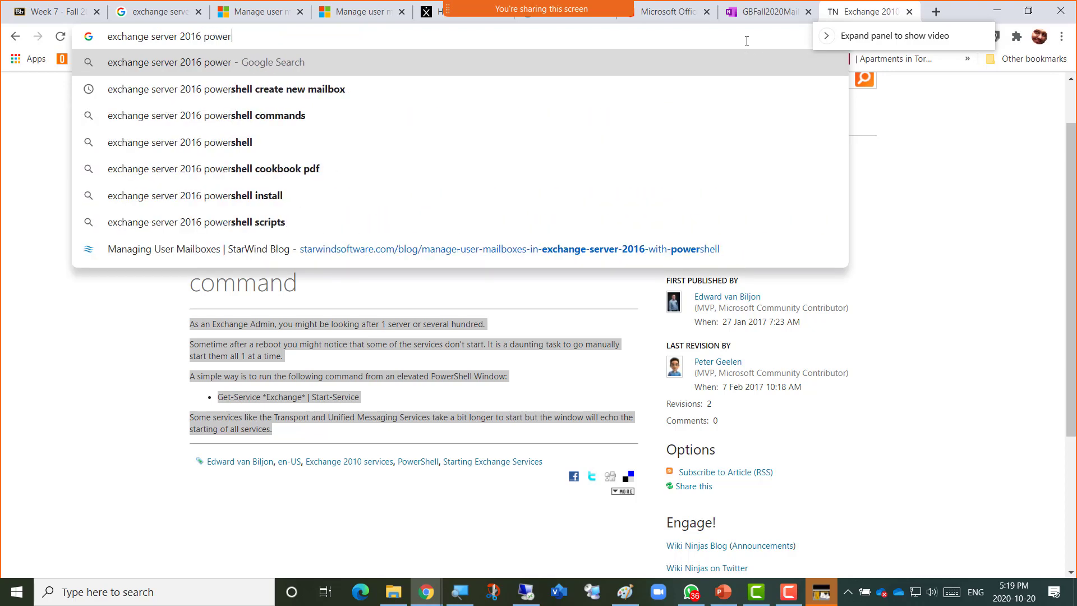
text(shell migr)
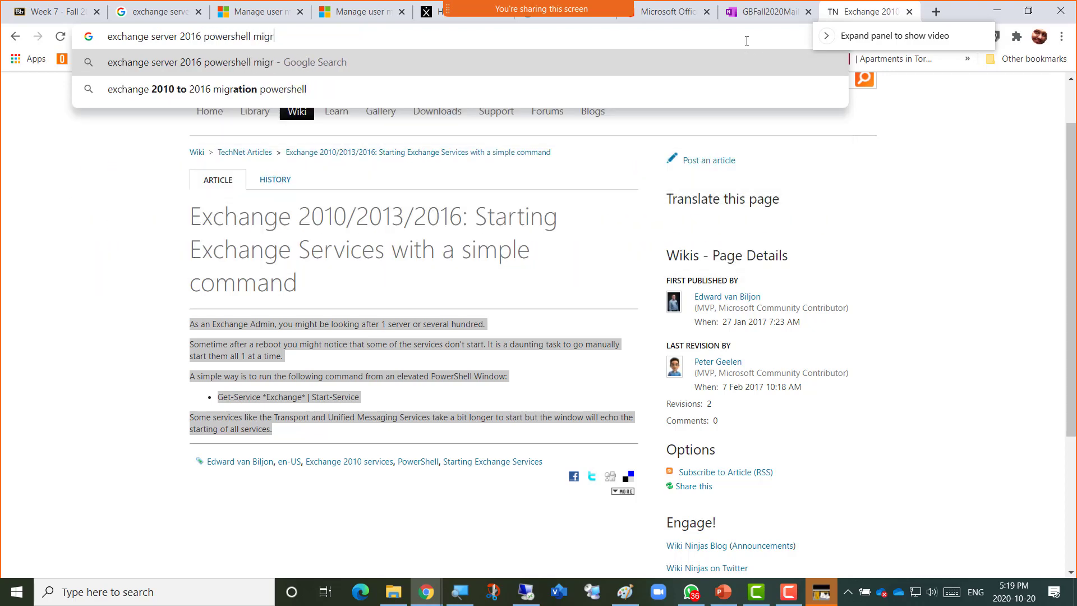
text(ation)
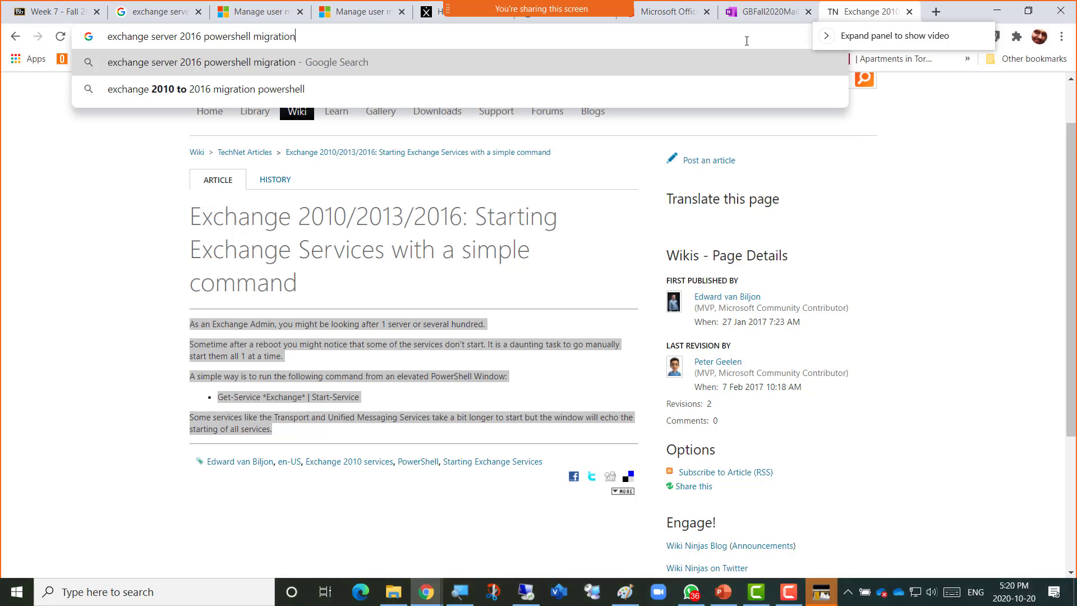
text( com)
key(BackSpace)
key(BackSpace)
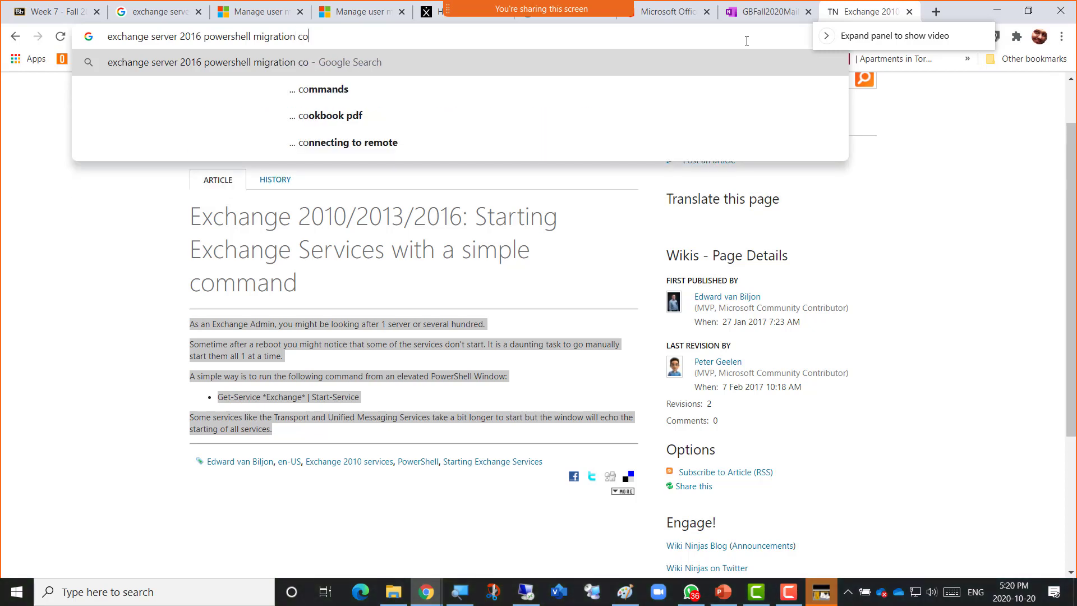
text(mdlet)
key(Return)
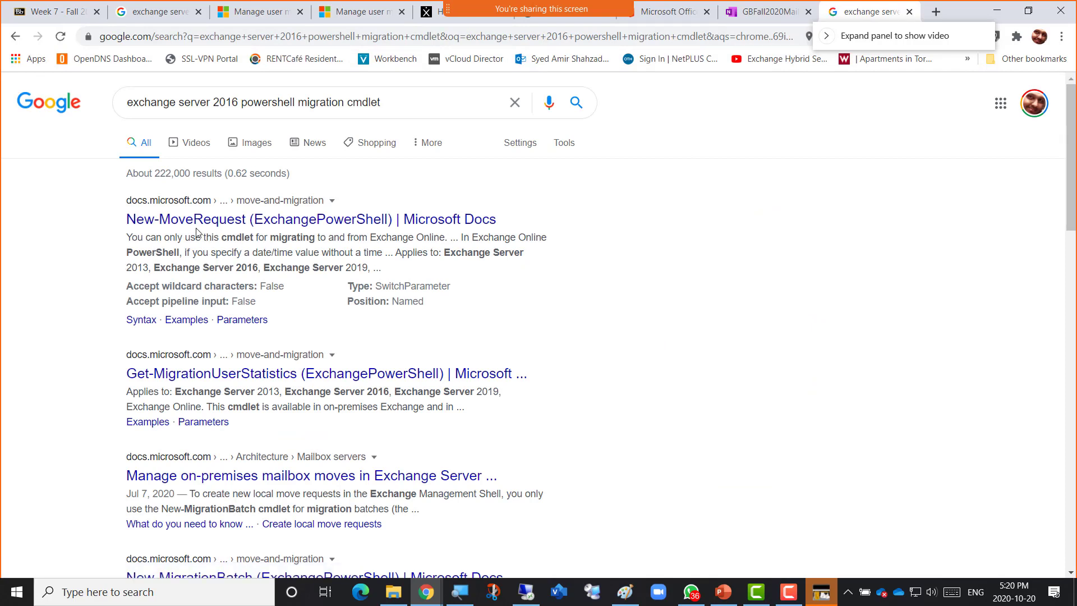
Skim the New-MoveRequest documentation, then go back and scroll through the search results.
click(232, 220)
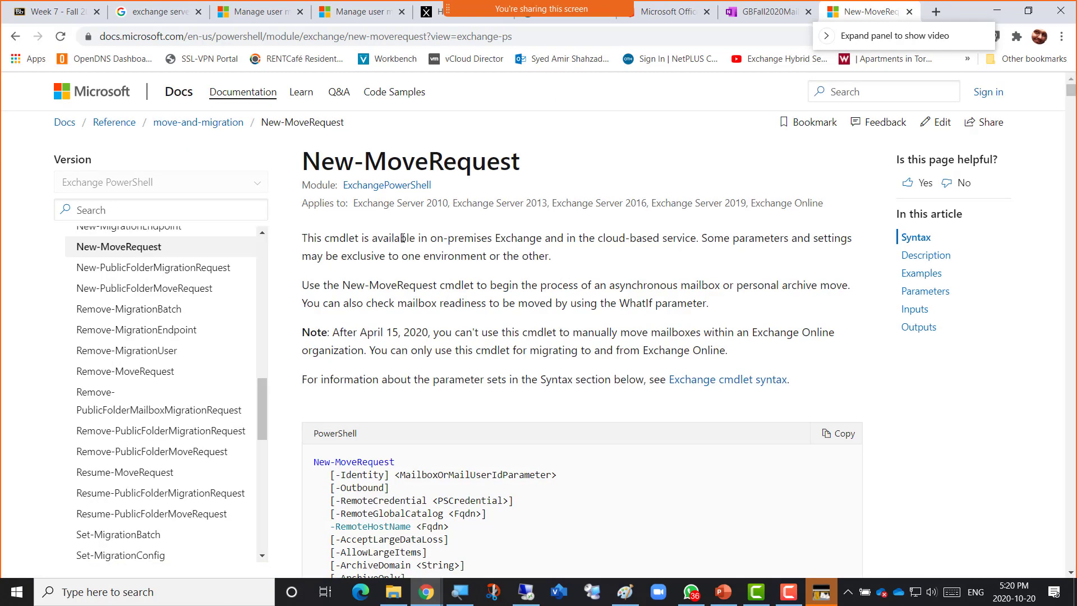
scroll(410, 285, down, 20)
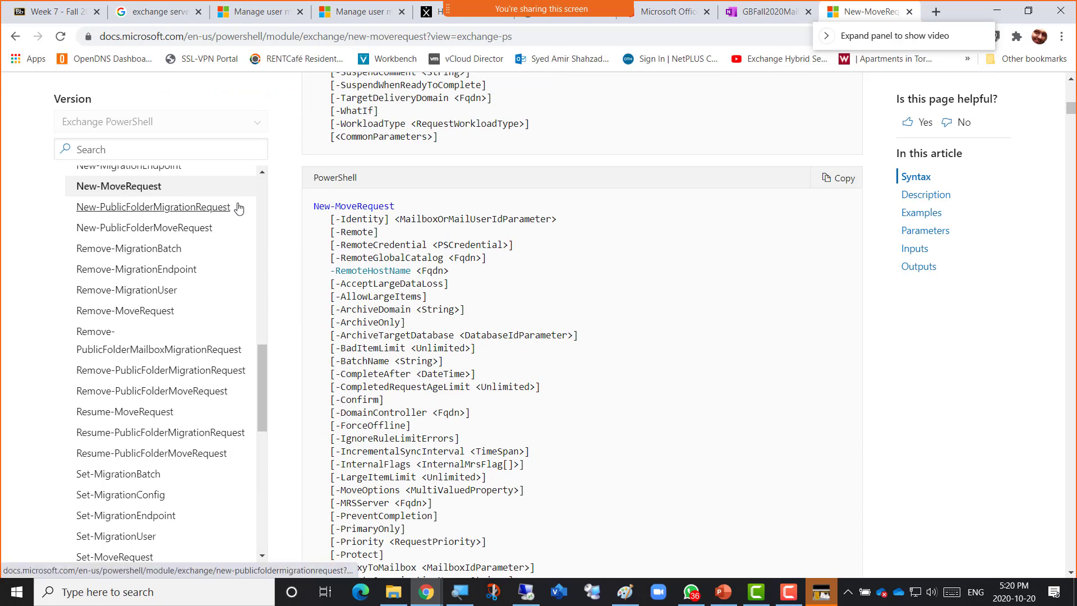
scroll(224, 222, up, 1)
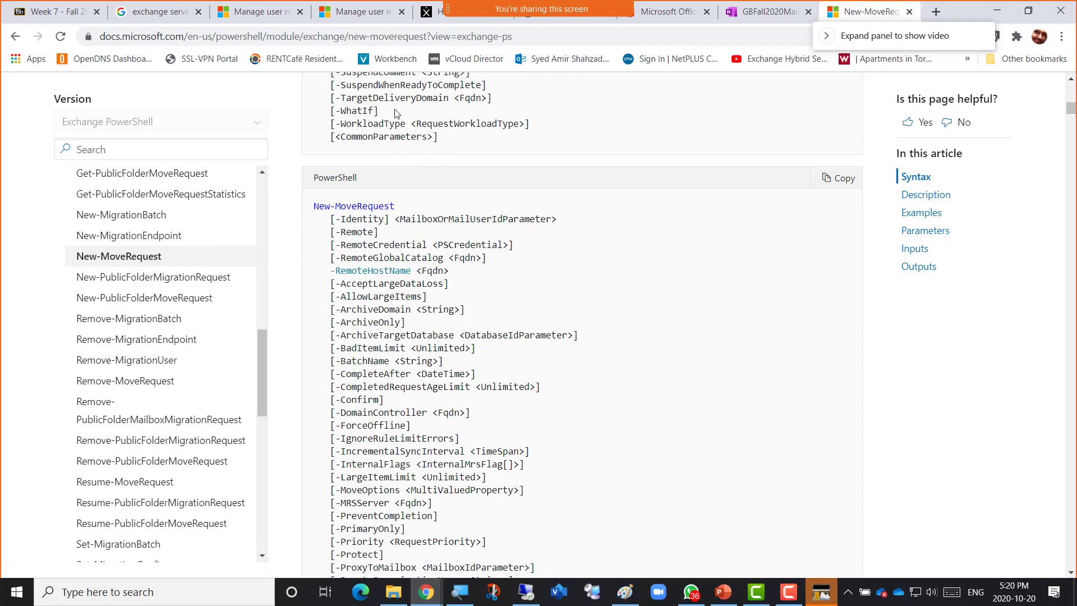
click(13, 39)
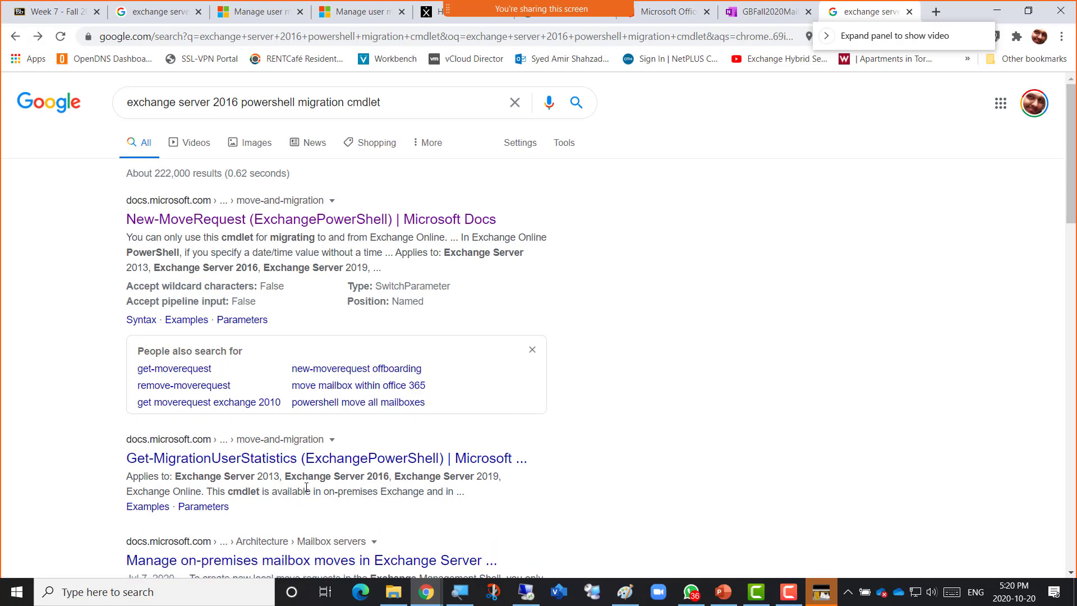
scroll(307, 486, down, 3)
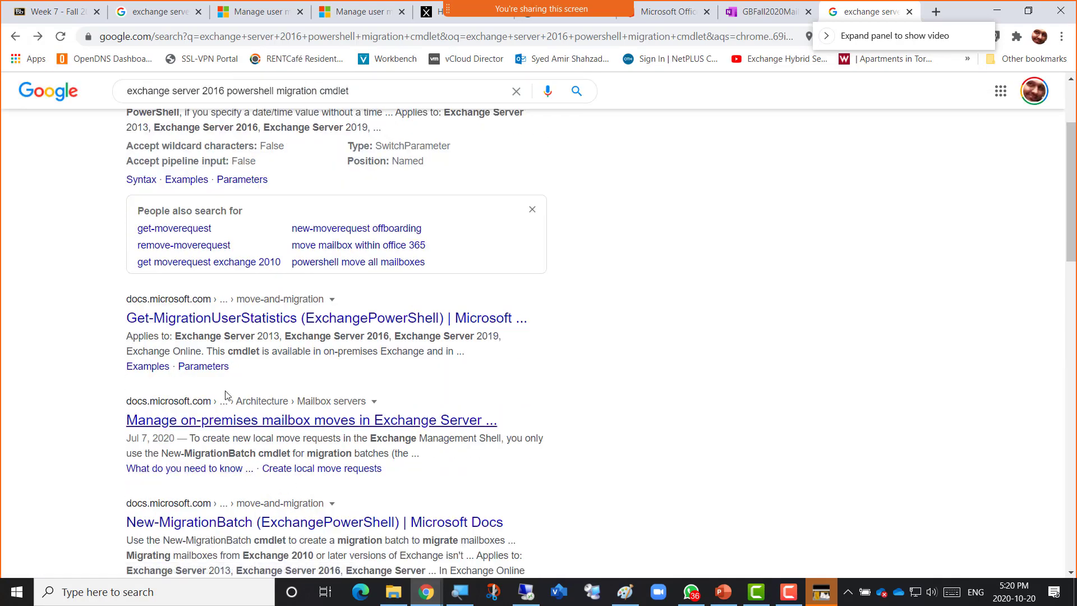
scroll(242, 308, up, 1)
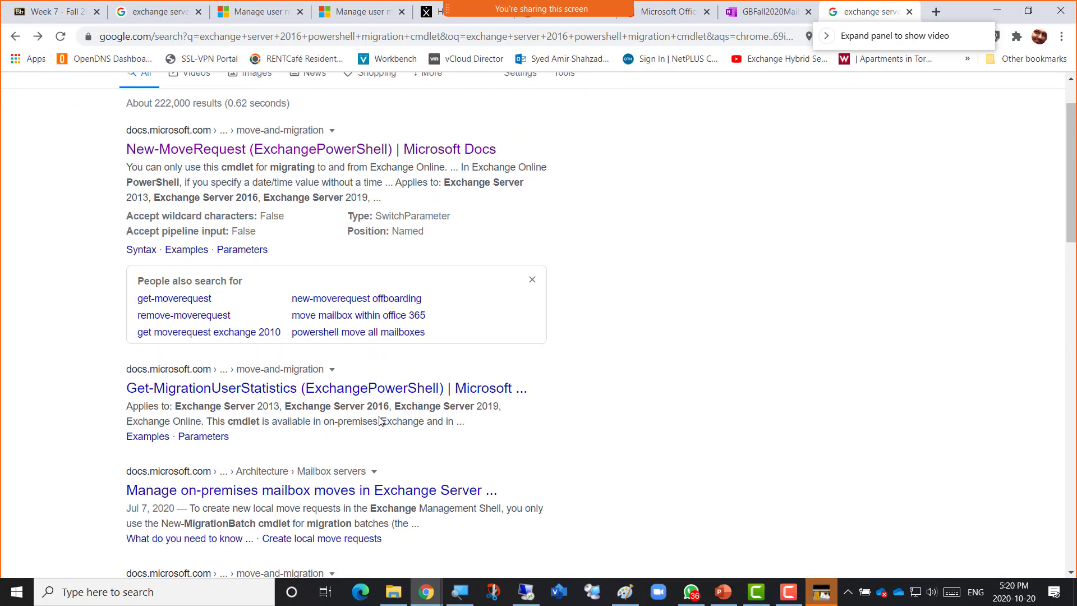
click(523, 592)
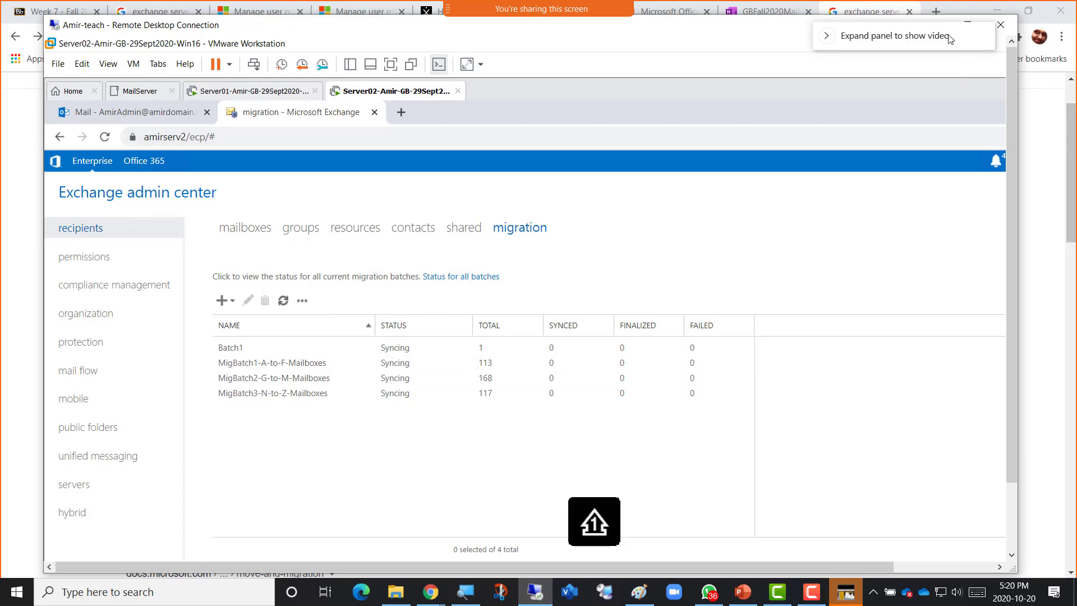
Maximize the remote session and run Get-MoveRequest in the Exchange Management Shell.
click(967, 25)
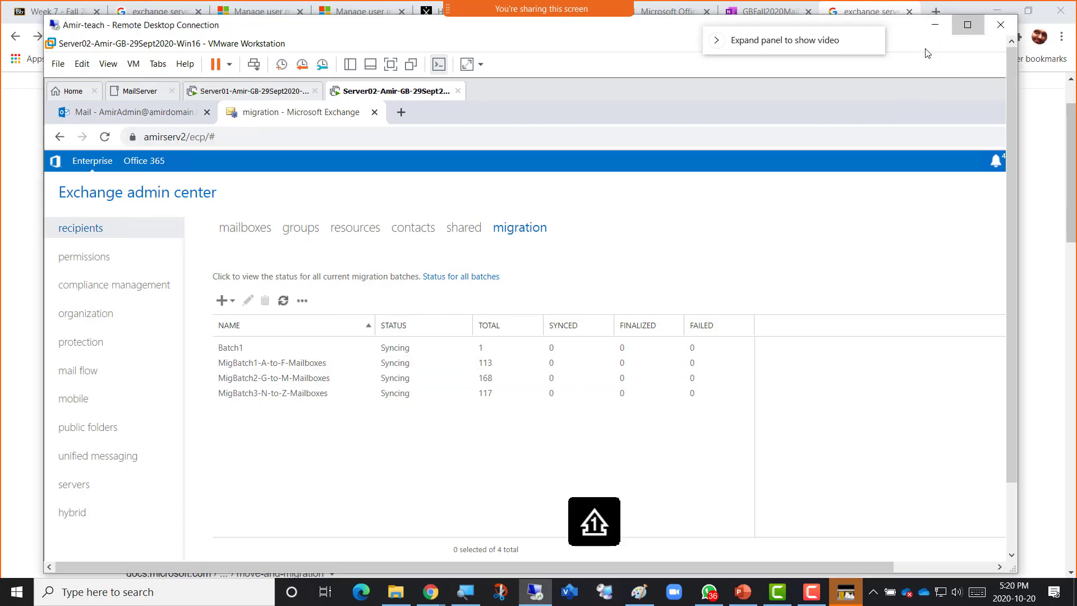
click(331, 548)
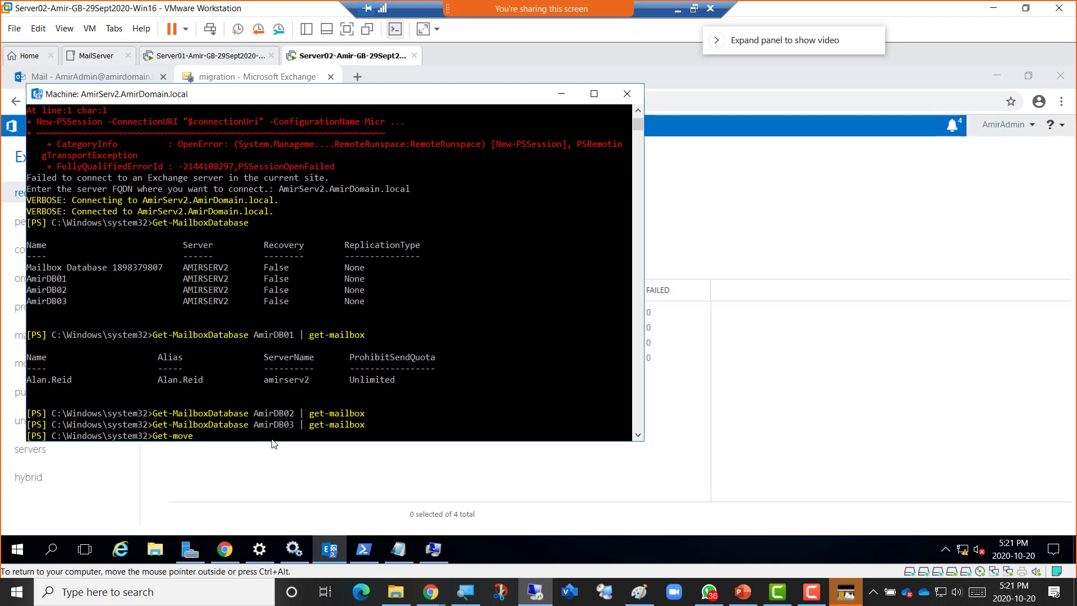
key(Tab)
key(Return)
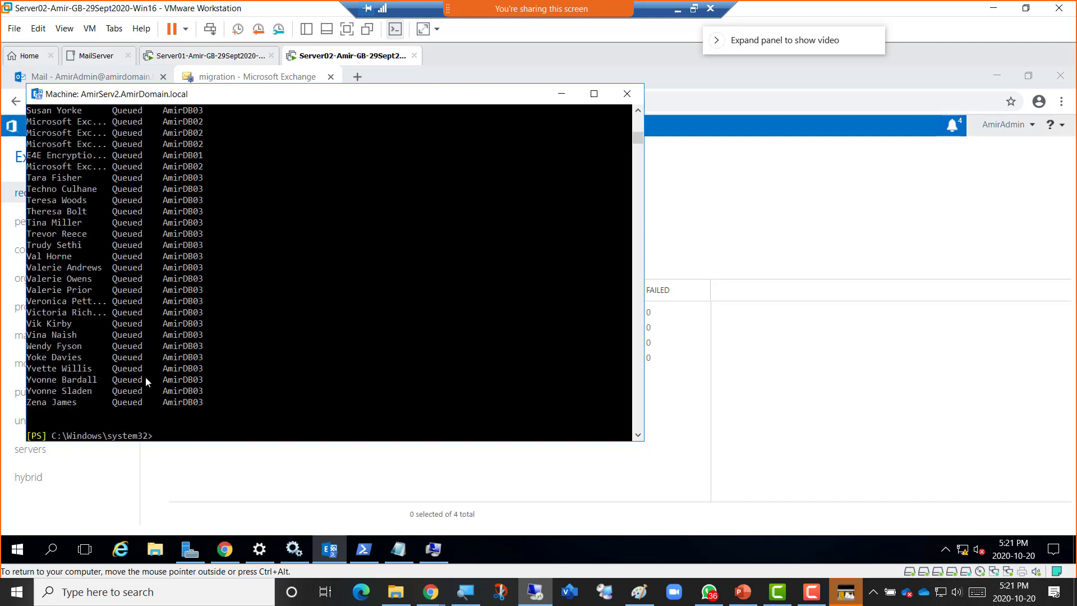
Scroll through the move request output, highlighting Queued, Completed and InProgress statuses.
click(640, 113)
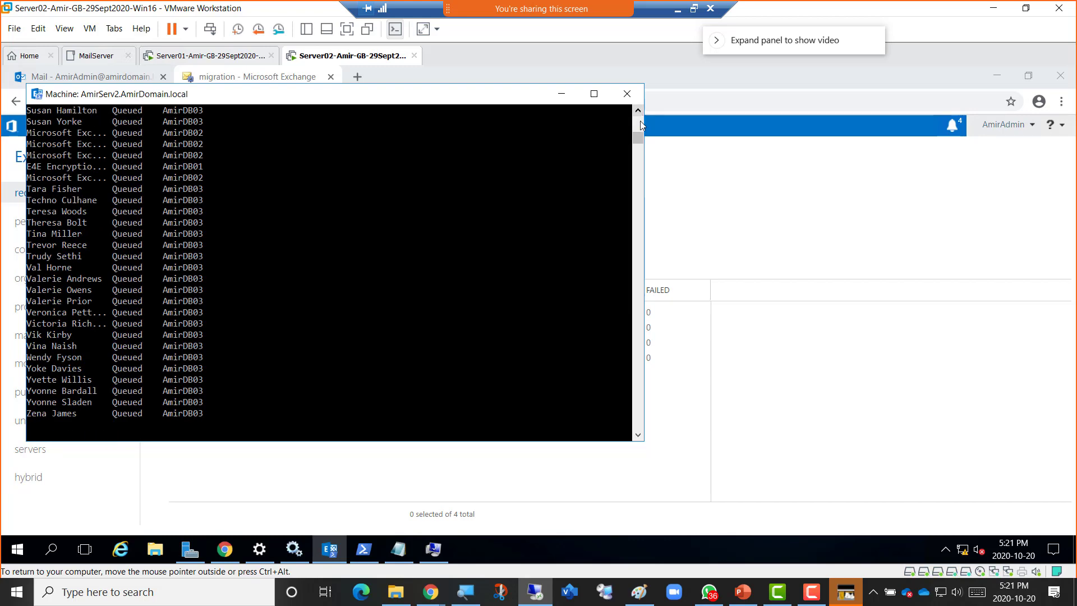
click(638, 127)
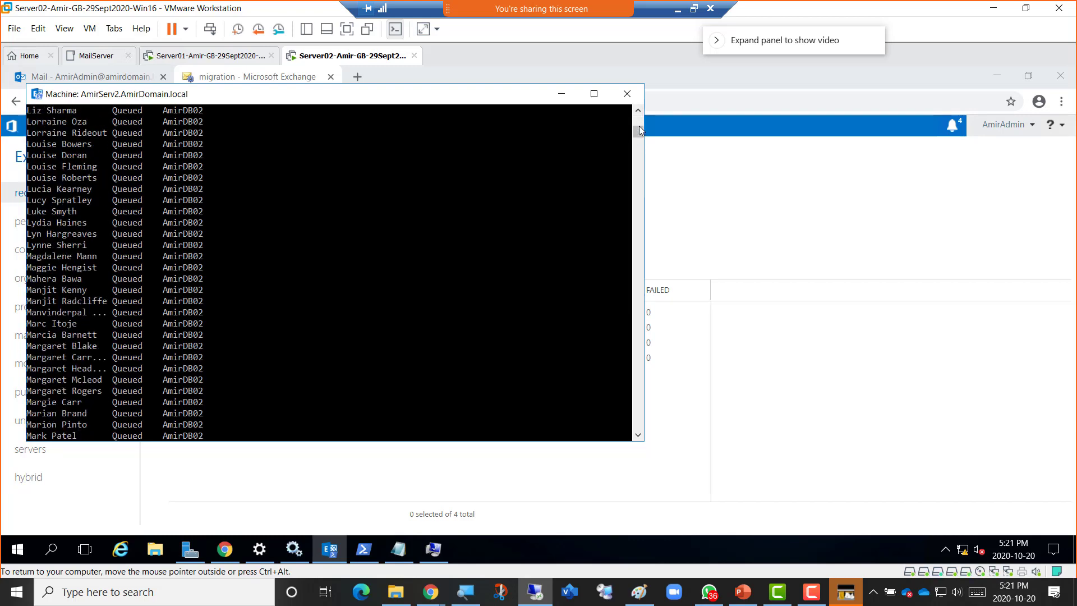
drag(638, 134, 642, 123)
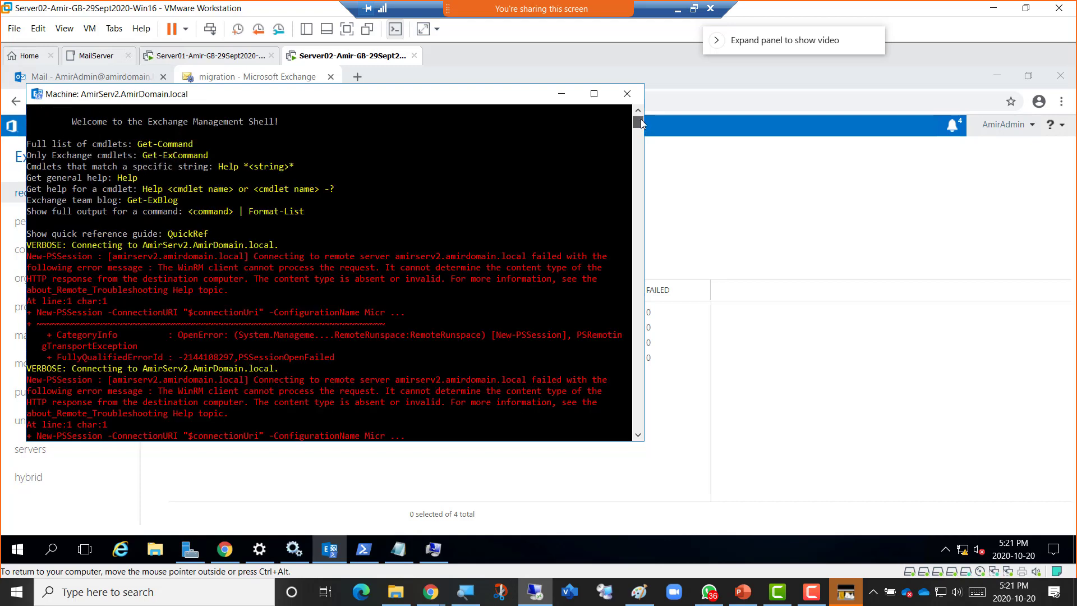
scroll(591, 259, down, 4)
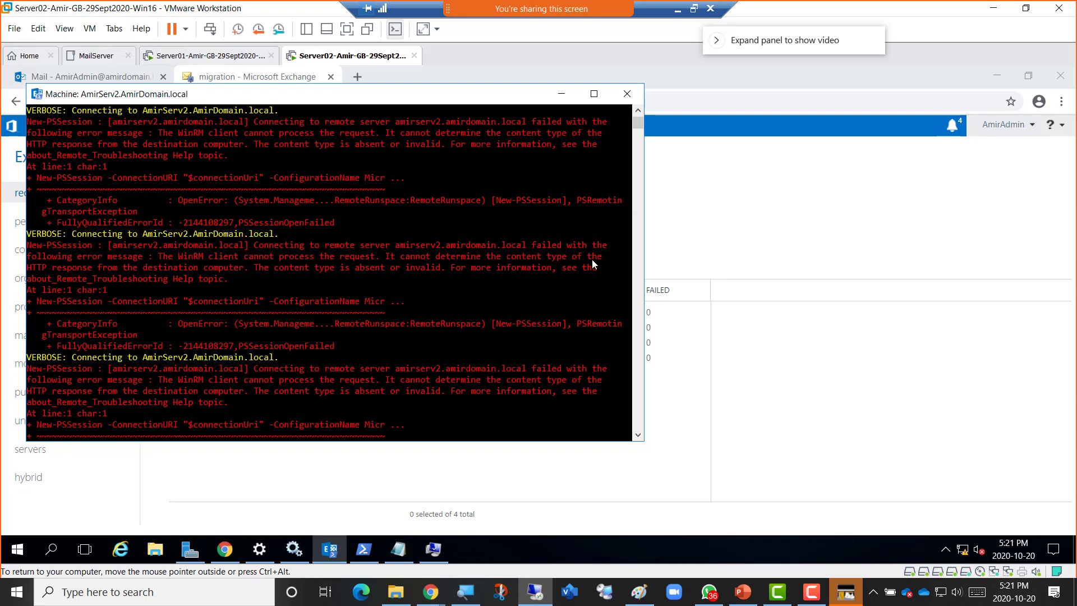
scroll(591, 258, down, 10)
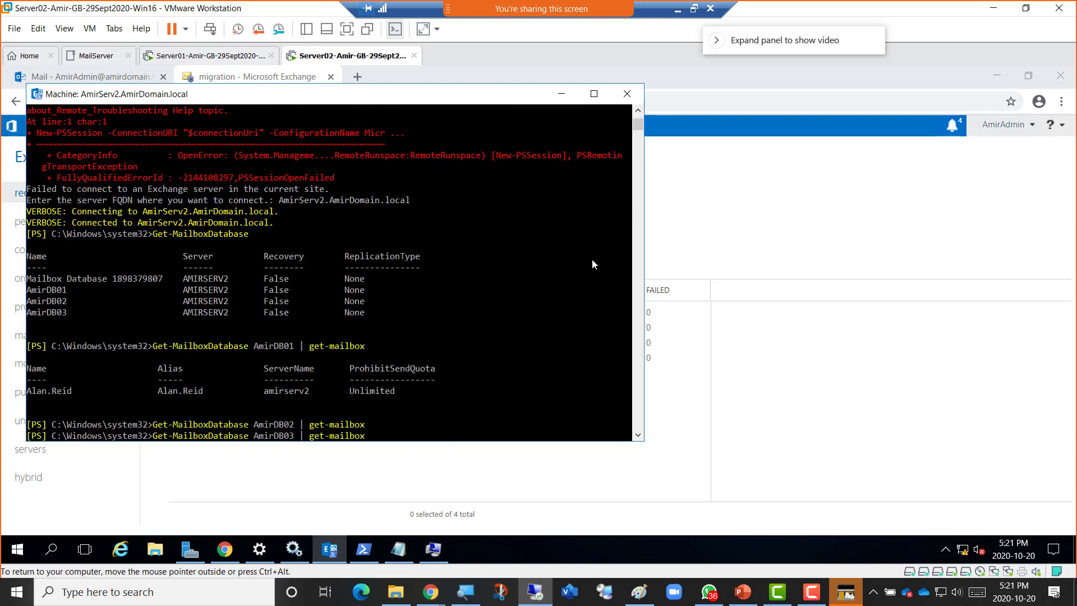
scroll(591, 263, down, 3)
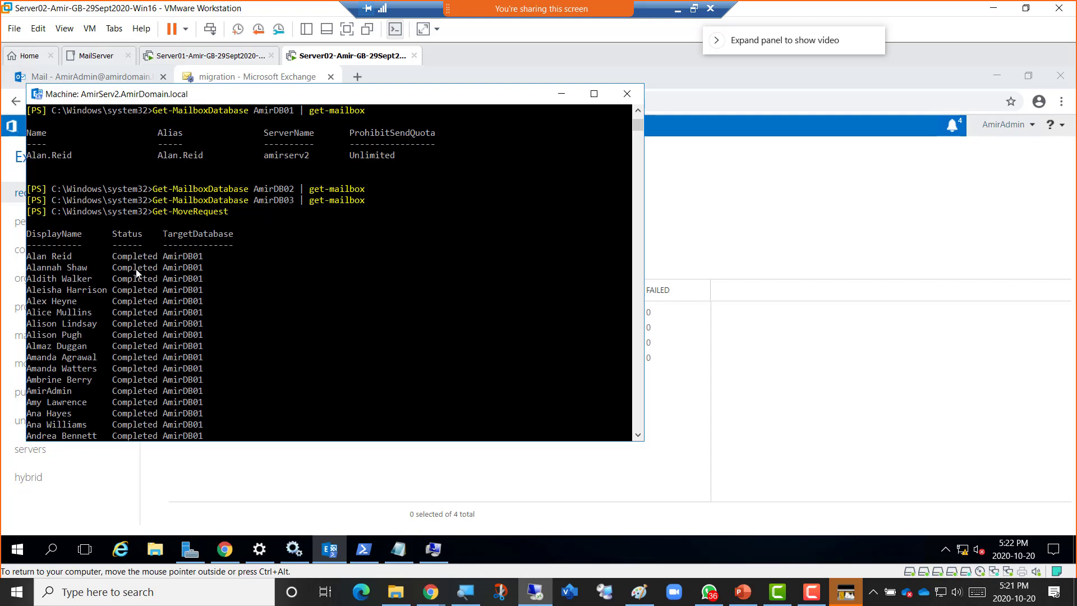
scroll(140, 275, down, 20)
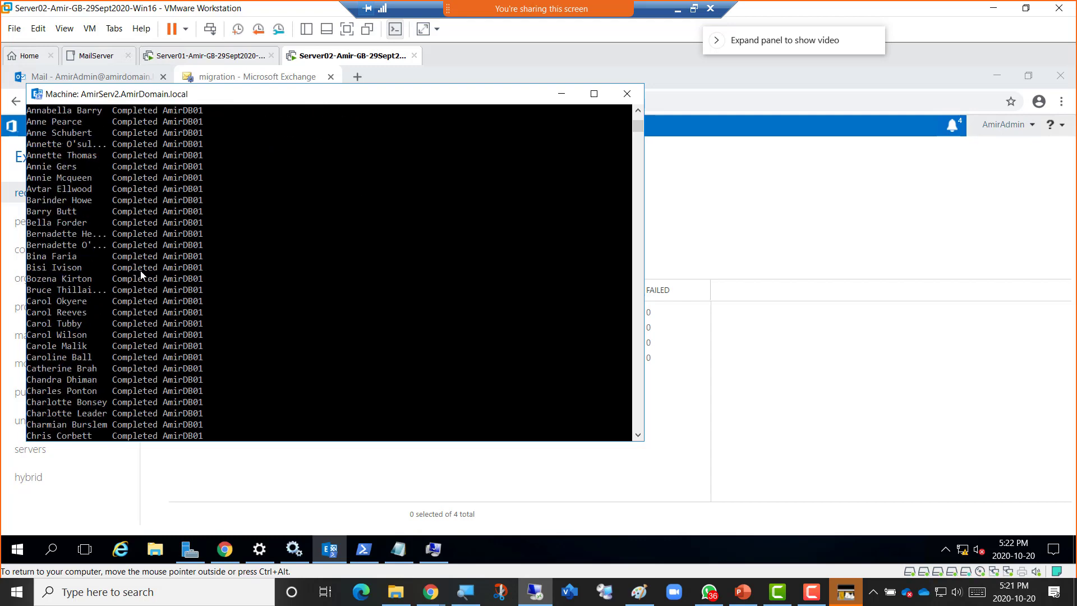
scroll(140, 275, down, 6)
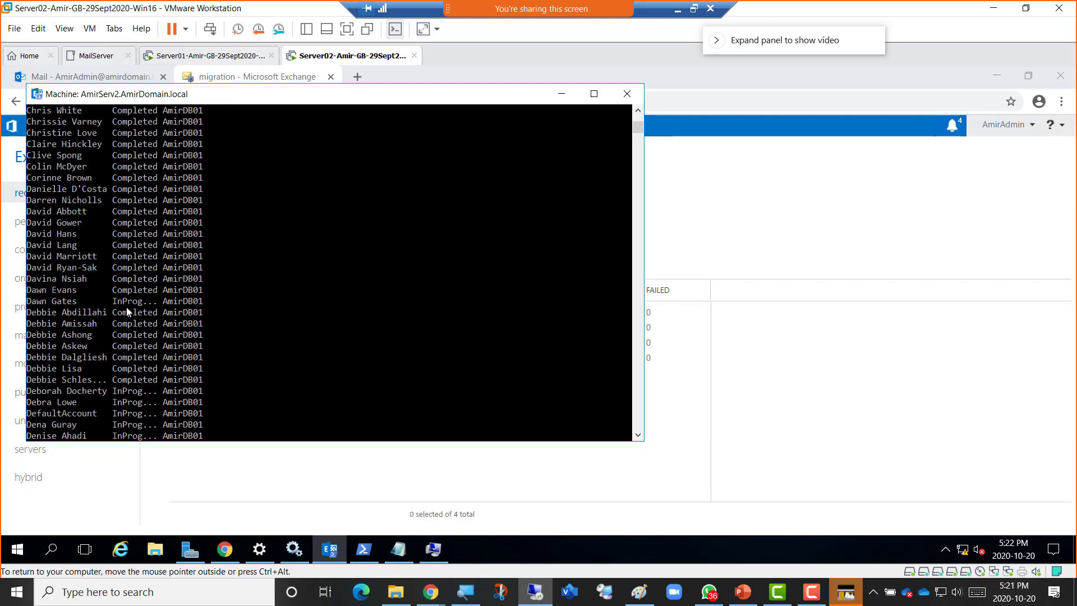
scroll(143, 304, down, 2)
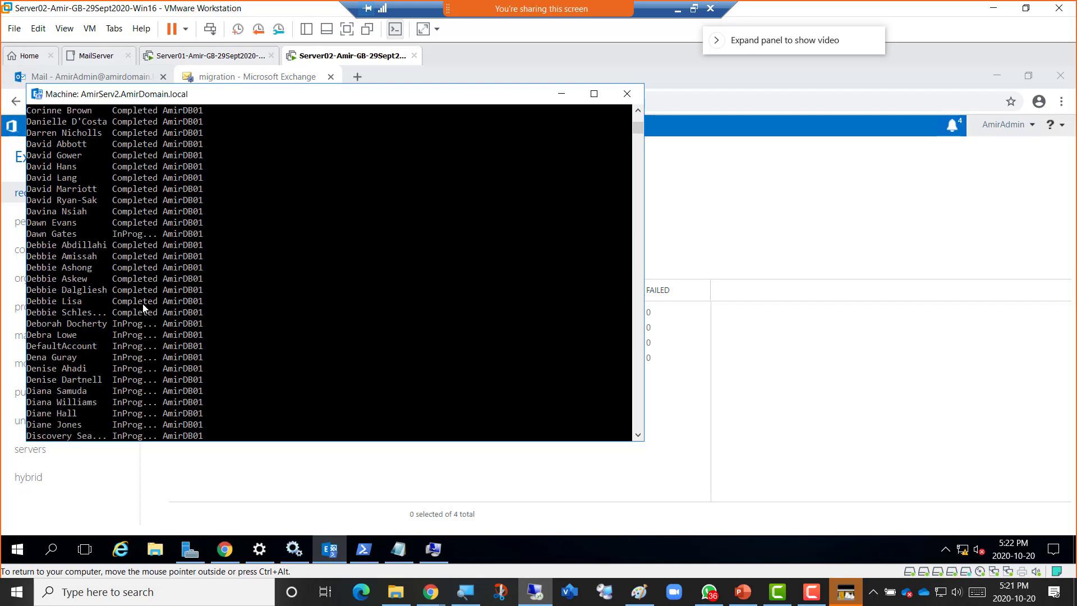
scroll(142, 312, down, 6)
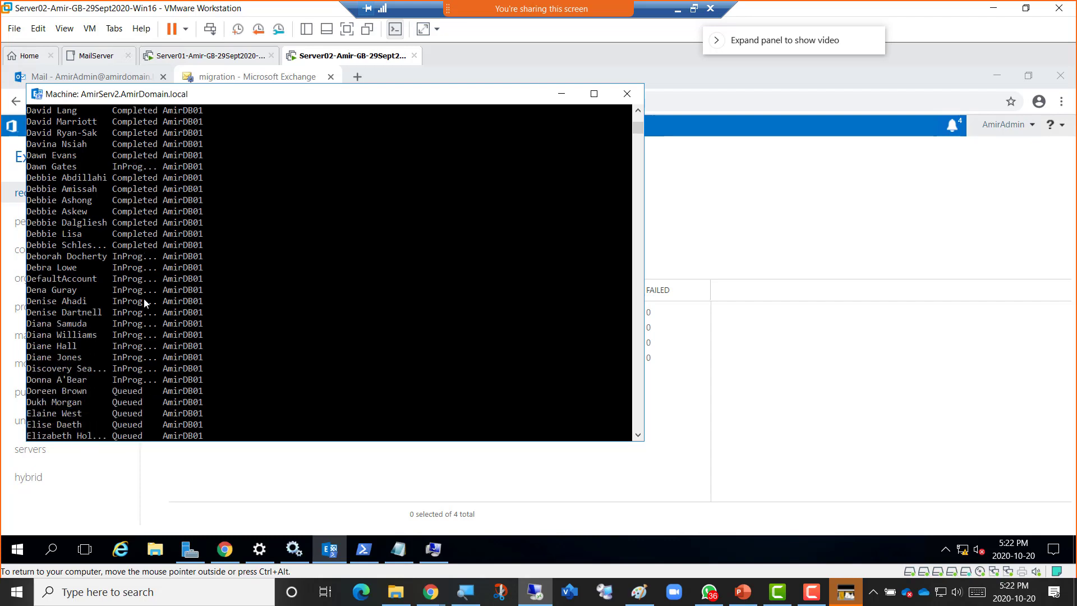
scroll(143, 271, up, 1)
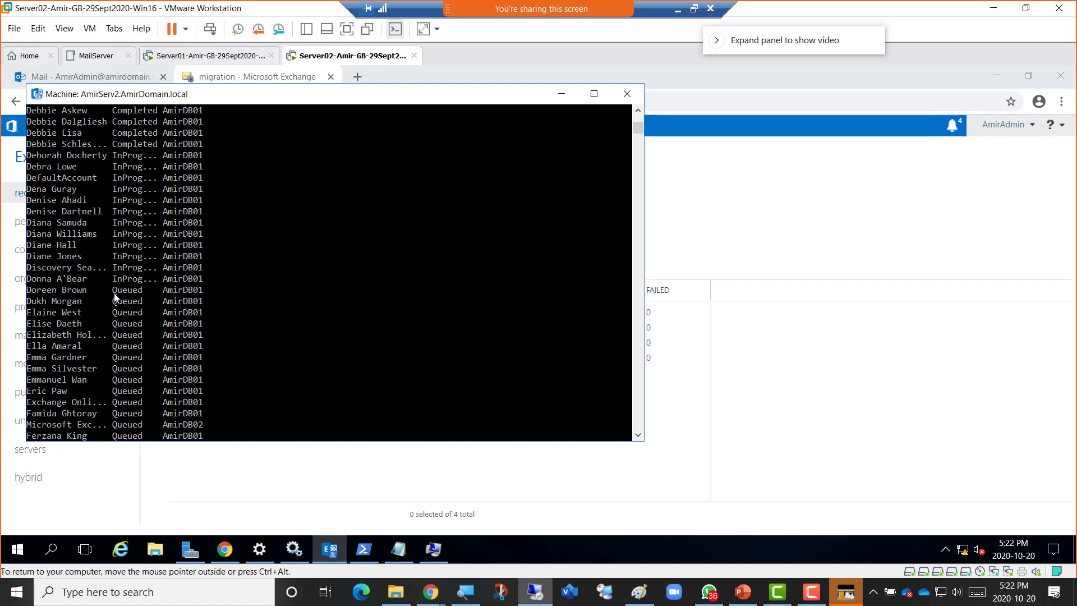
drag(108, 290, 155, 295)
scroll(147, 314, down, 5)
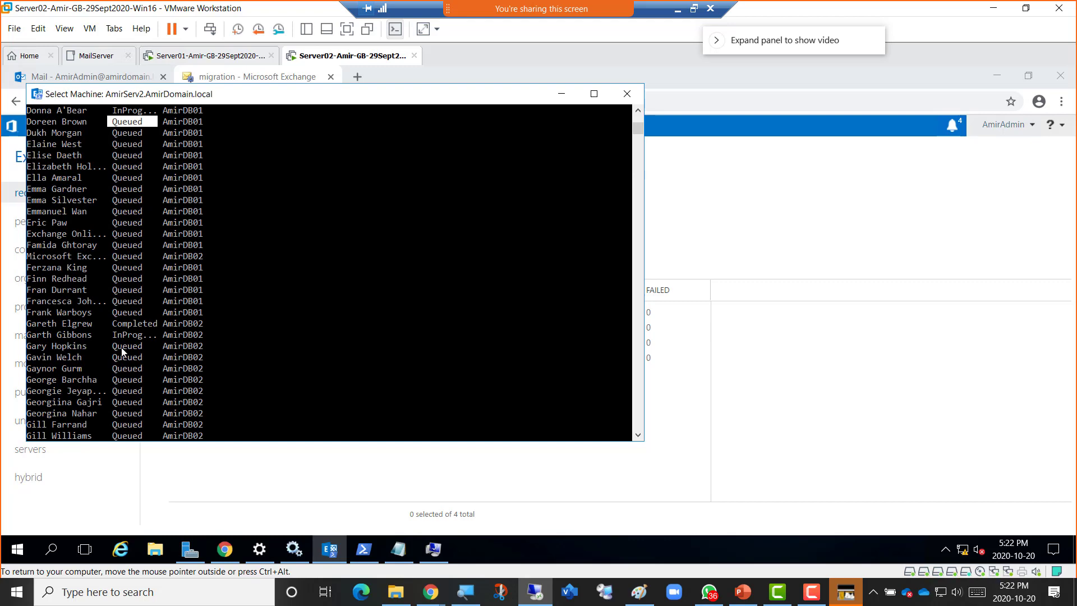
drag(110, 323, 153, 335)
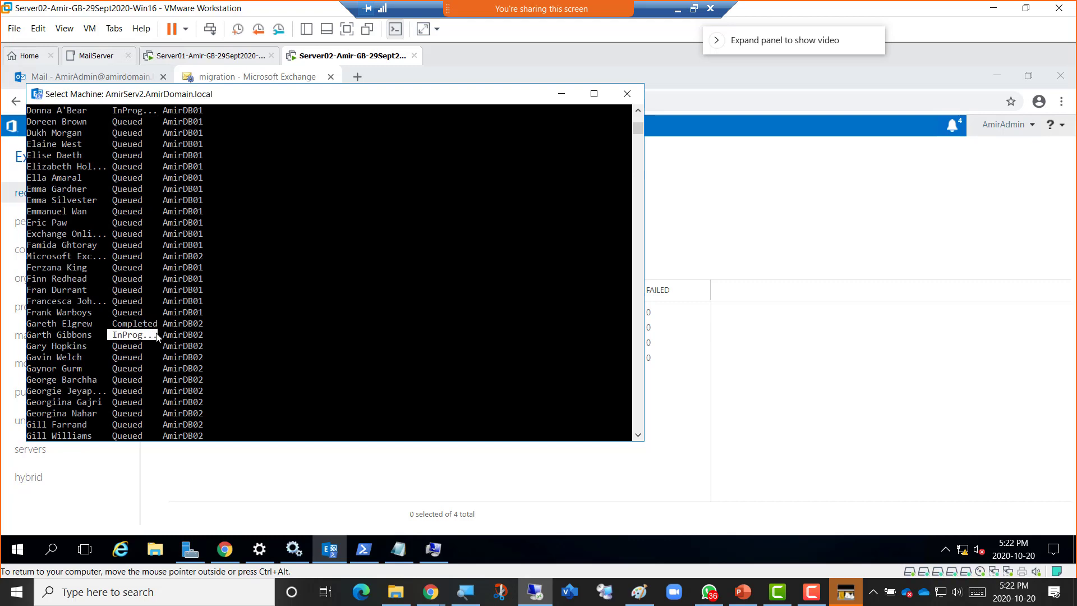
scroll(153, 335, down, 7)
scroll(150, 333, down, 16)
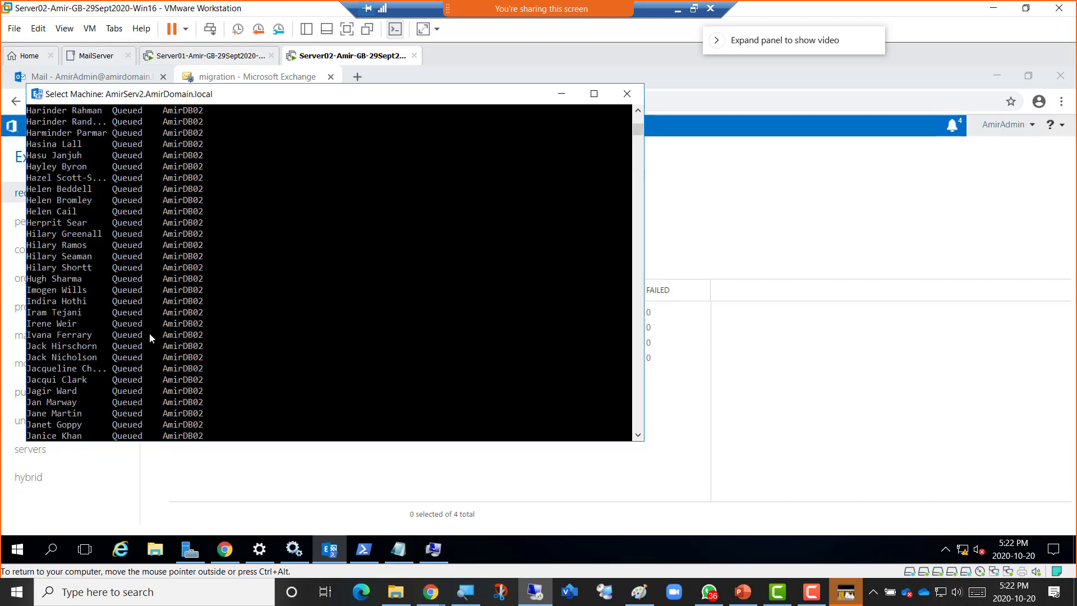
scroll(149, 332, down, 20)
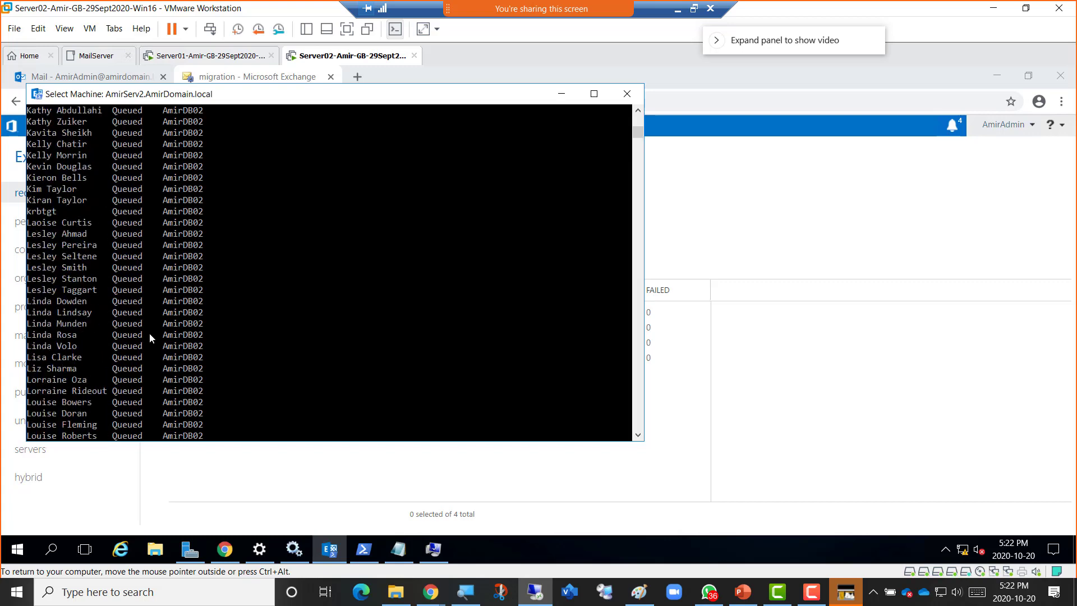
scroll(149, 333, down, 20)
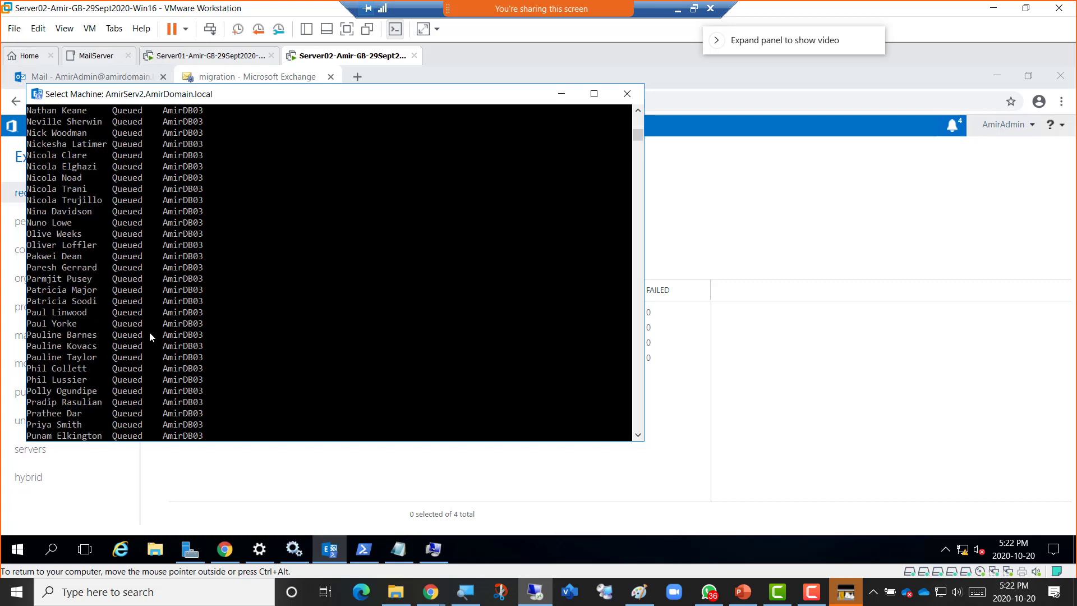
scroll(149, 332, down, 18)
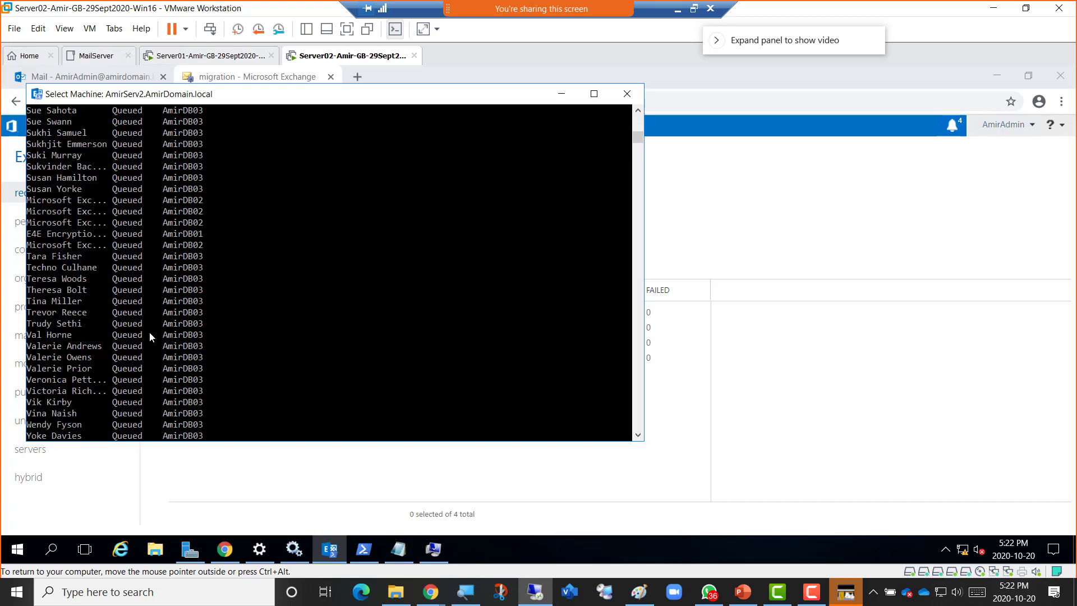
scroll(162, 318, up, 2)
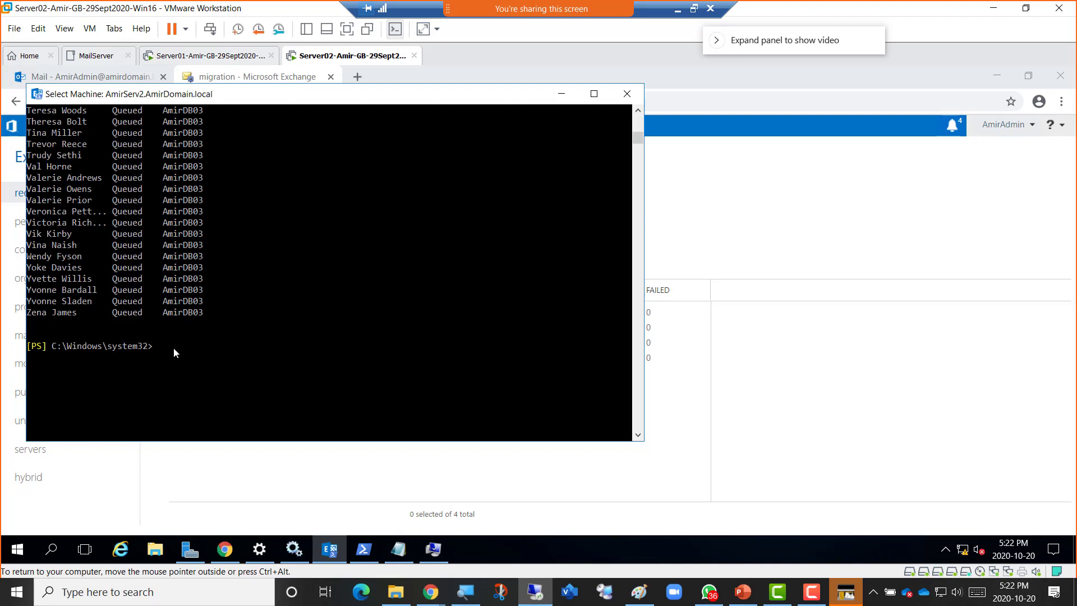
Run Get-MoveRequest again for an updated list of move statuses.
text(Get-MoveRequest)
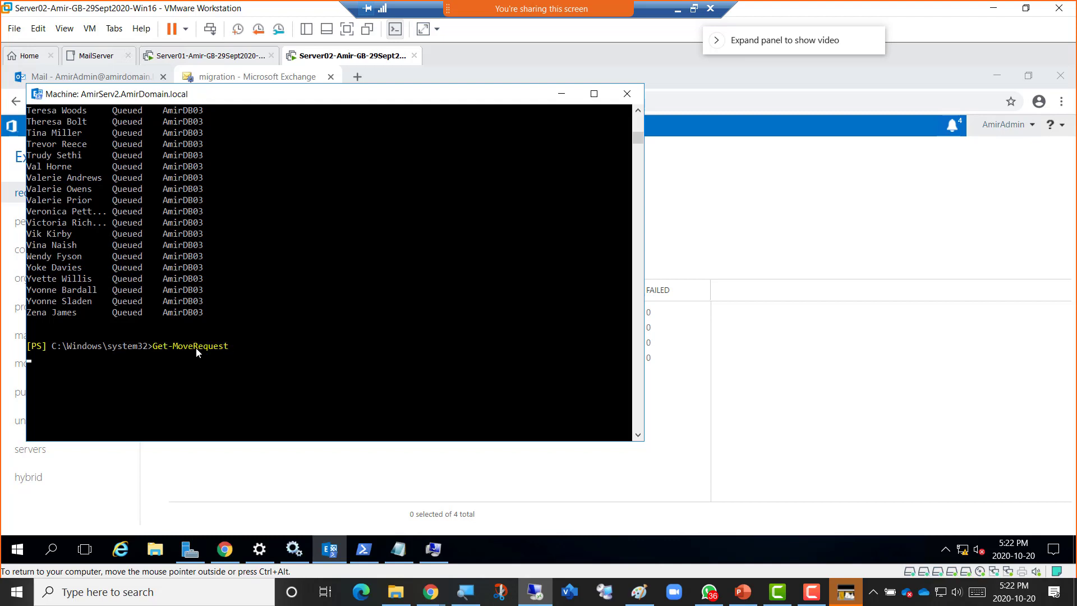
key(Return)
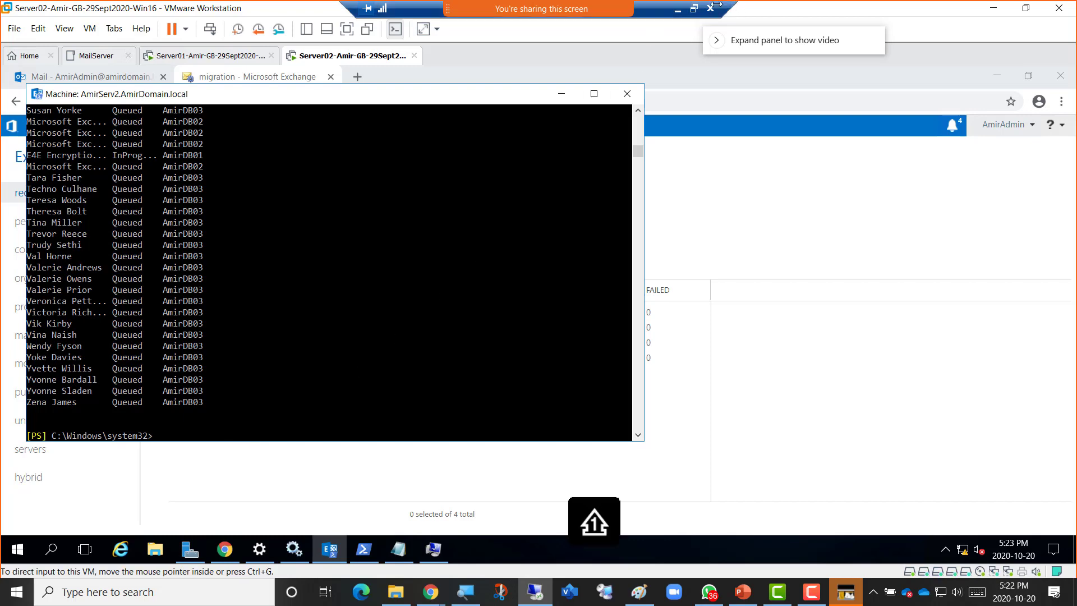
Restore the remote desktop window and scroll the Get-MoveRequest output back to the Completed mailboxes.
click(694, 9)
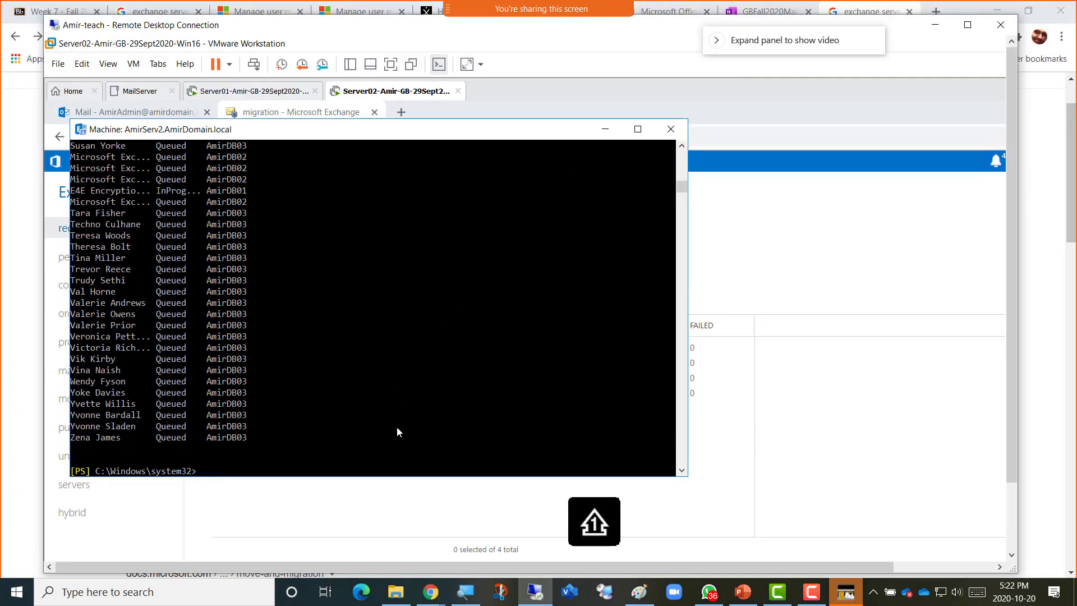
scroll(388, 409, up, 3)
scroll(388, 409, down, 2)
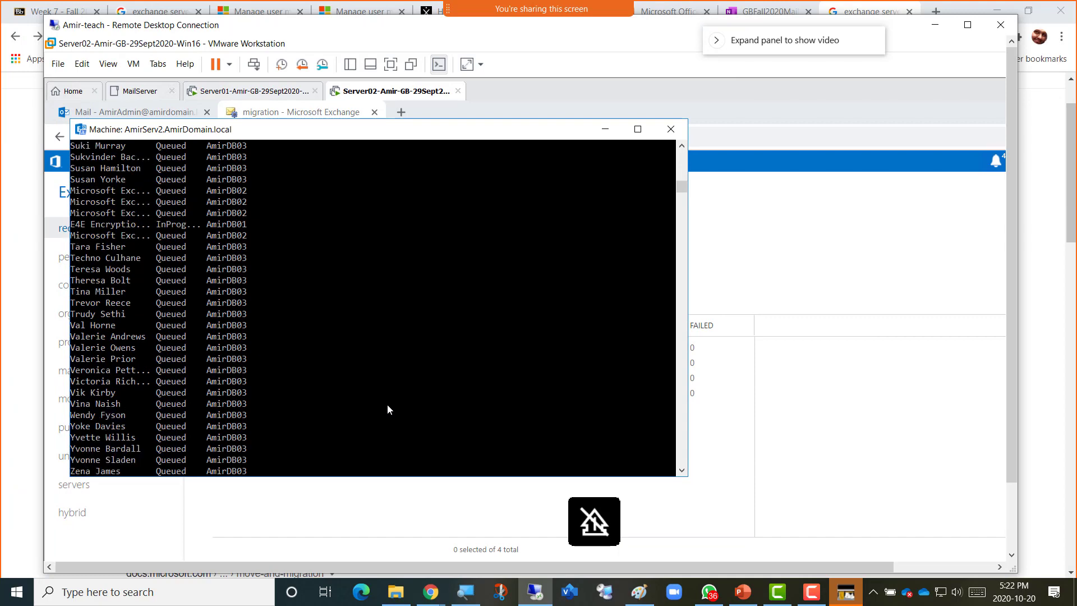
scroll(388, 408, up, 10)
scroll(388, 408, up, 20)
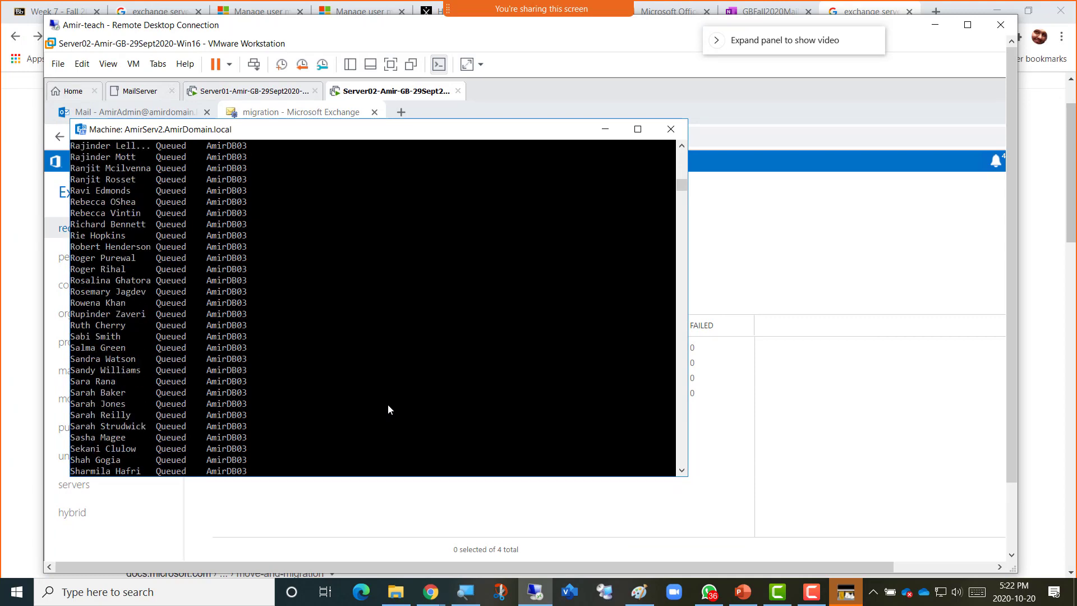
drag(683, 177, 683, 165)
scroll(479, 202, up, 1)
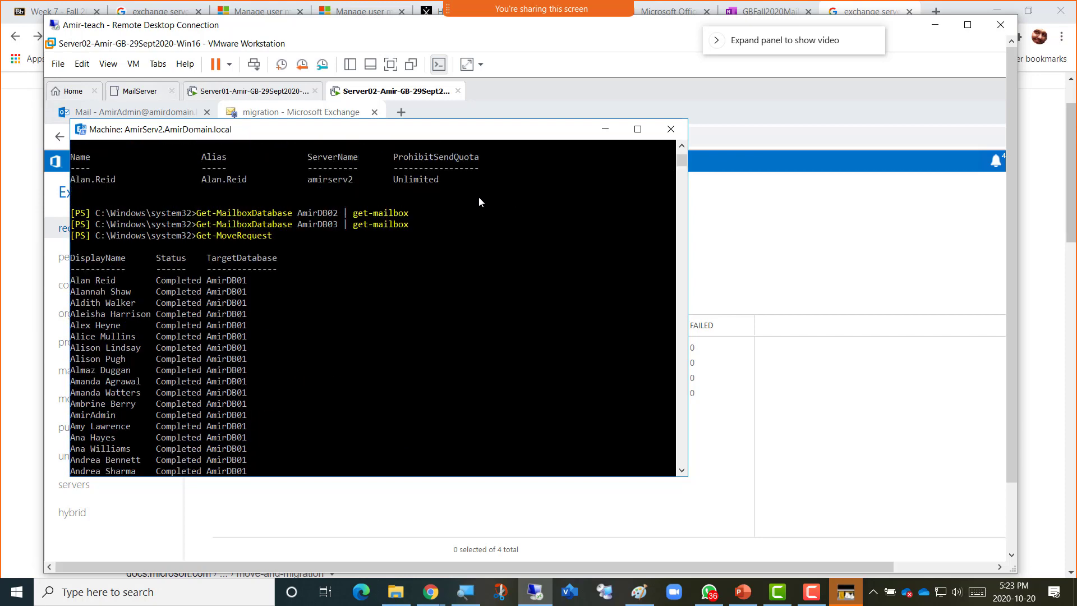
scroll(479, 202, down, 1)
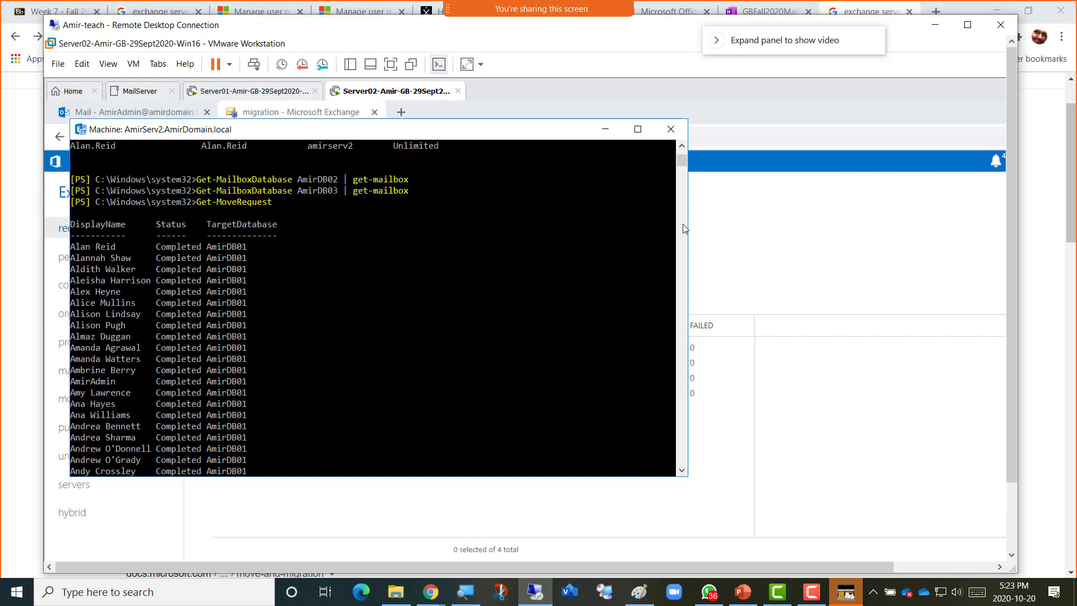
Page down to the last mailboxes Queued for AmirDB03, then bring up the Chrome window previews.
click(683, 451)
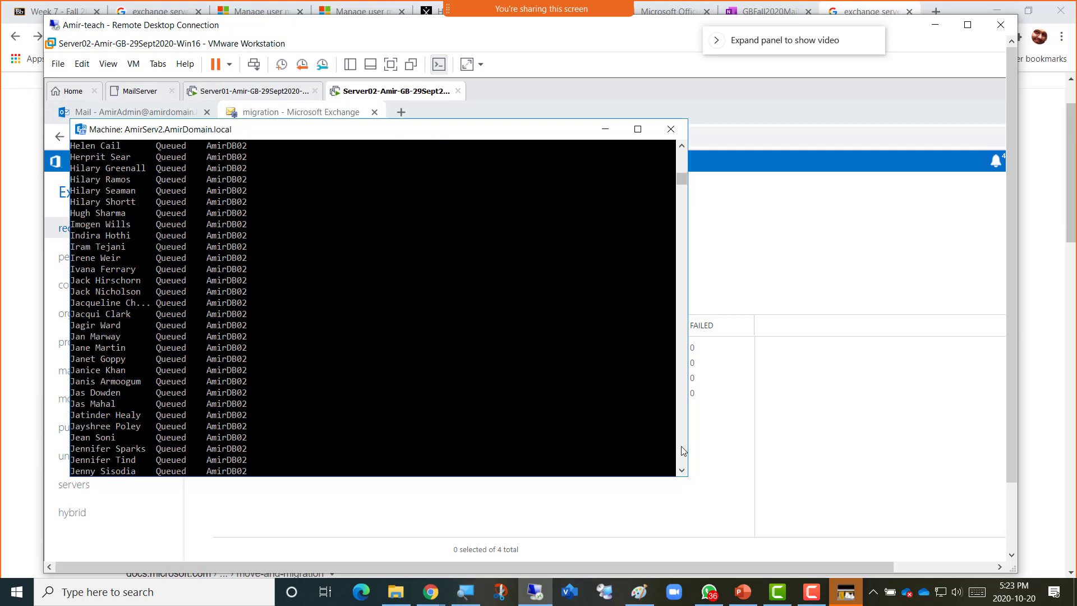
click(683, 450)
click(683, 450)
click(683, 450)
click(683, 451)
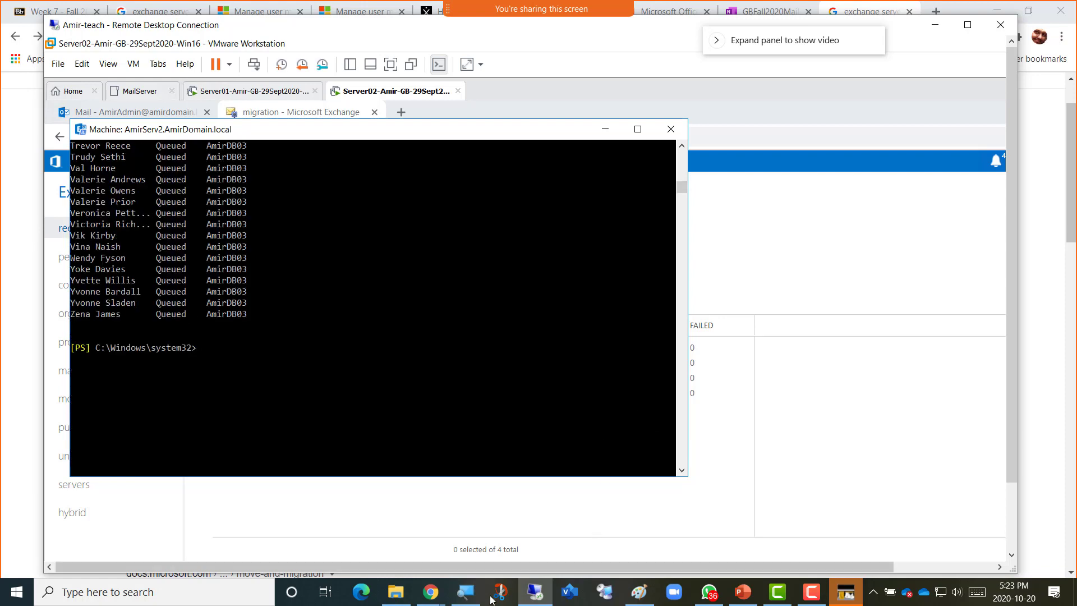
click(430, 599)
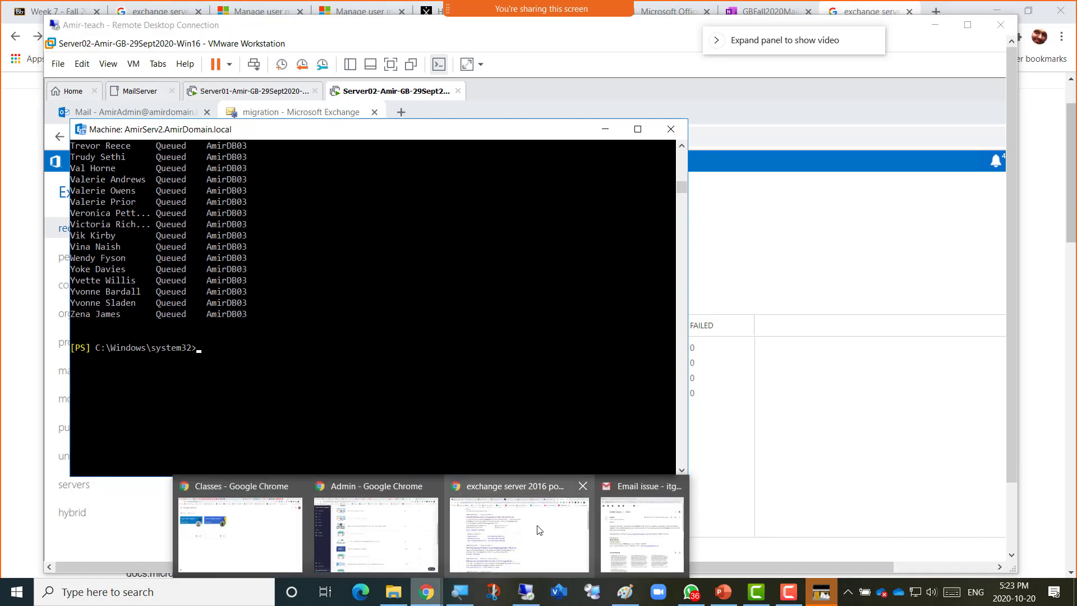
In OneNote, note that Get-MoveRequest gives realtime Completed, In-progress and Queued mailbox counts, then start a new bullet.
click(512, 534)
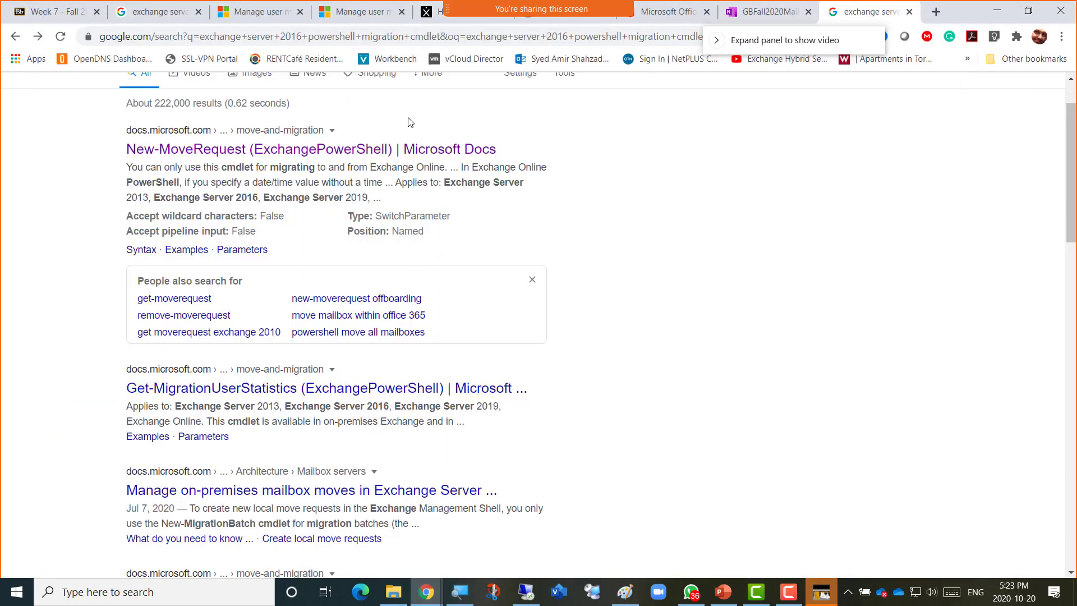
click(747, 12)
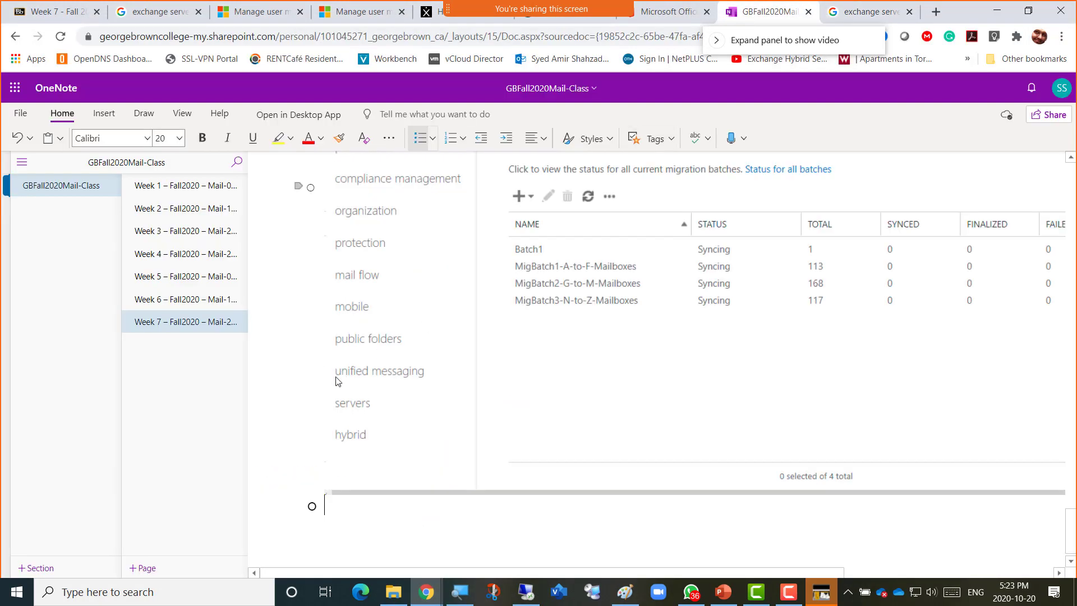
text(Get)
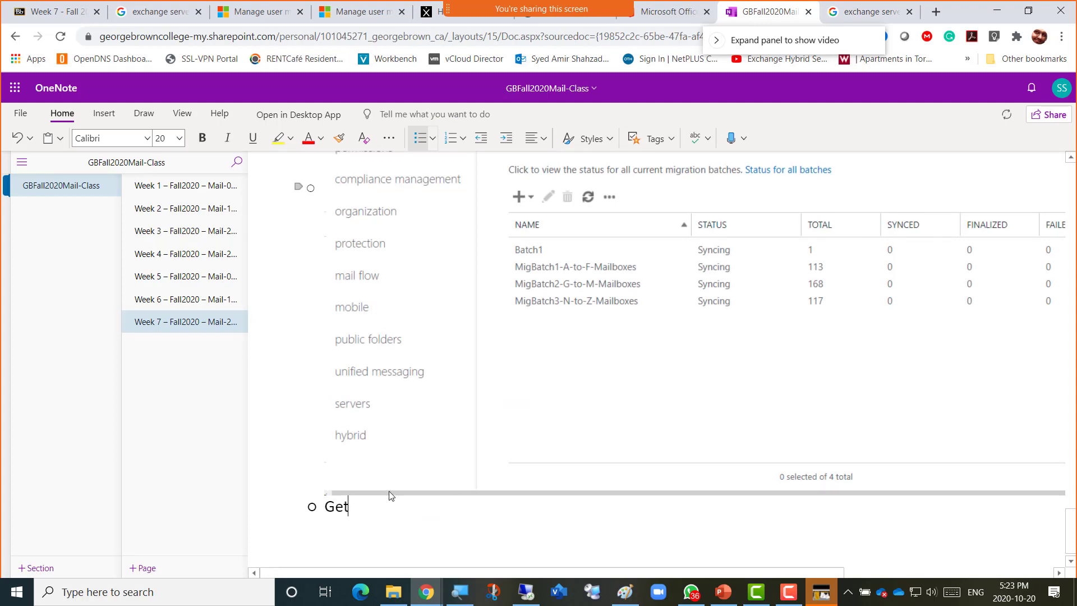
text(-MoveRequest)
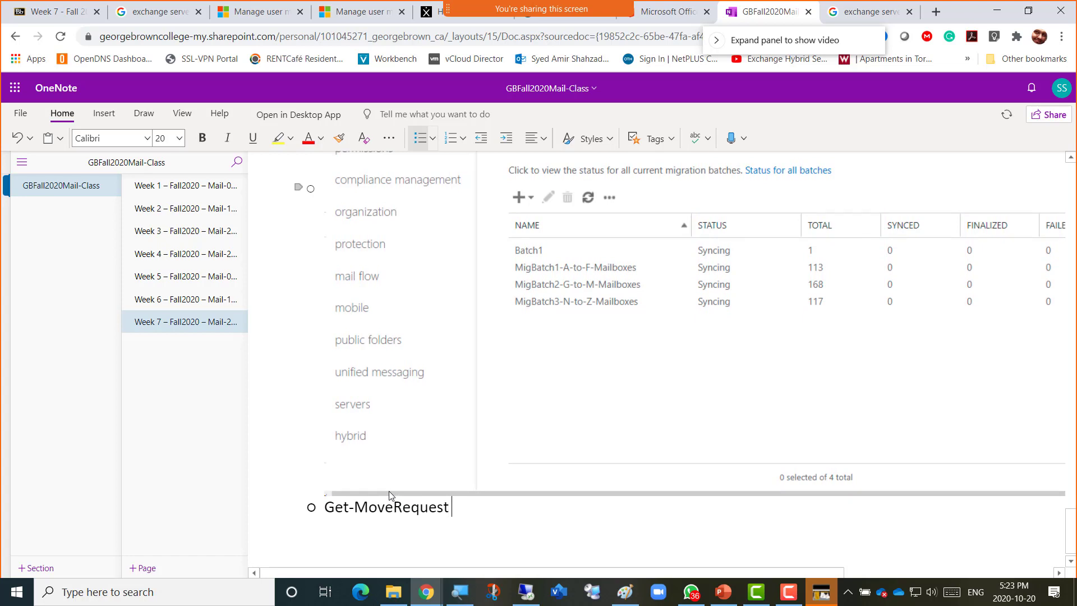
text( = giv)
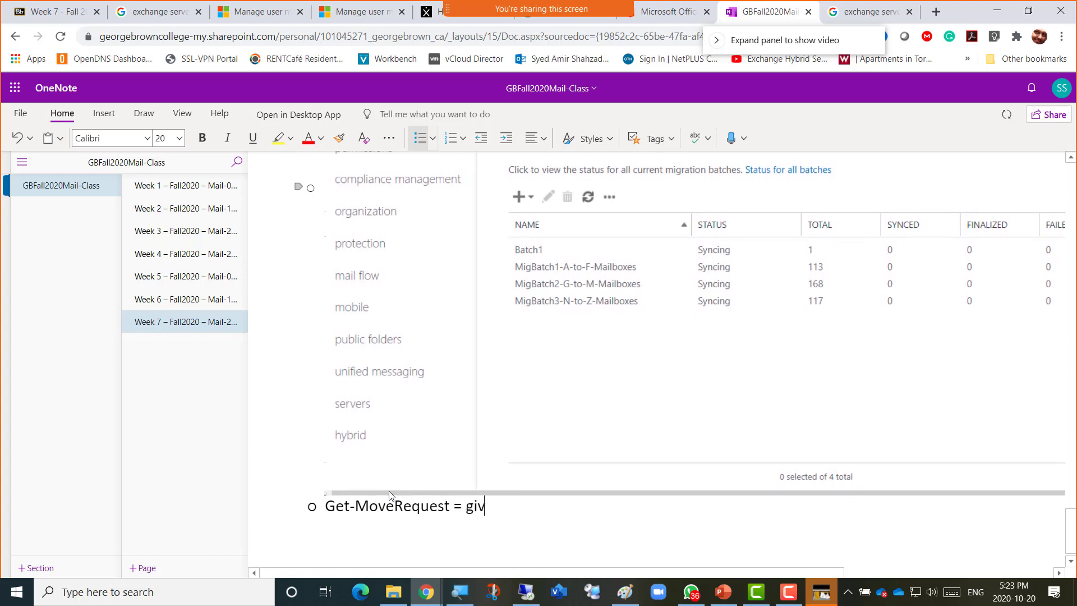
text(es us the)
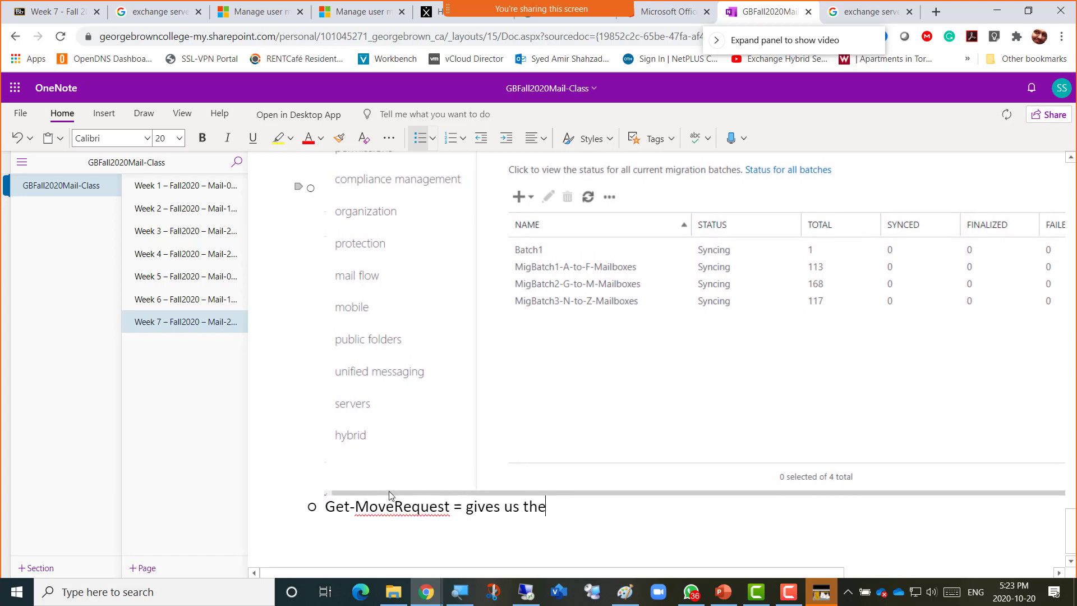
text( realtime )
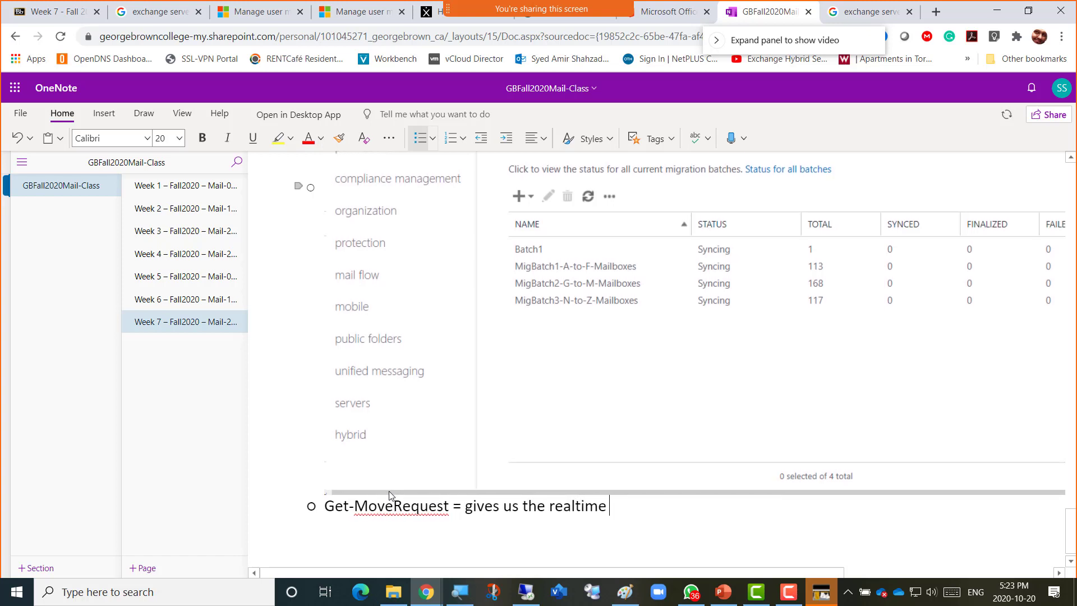
text(task in)
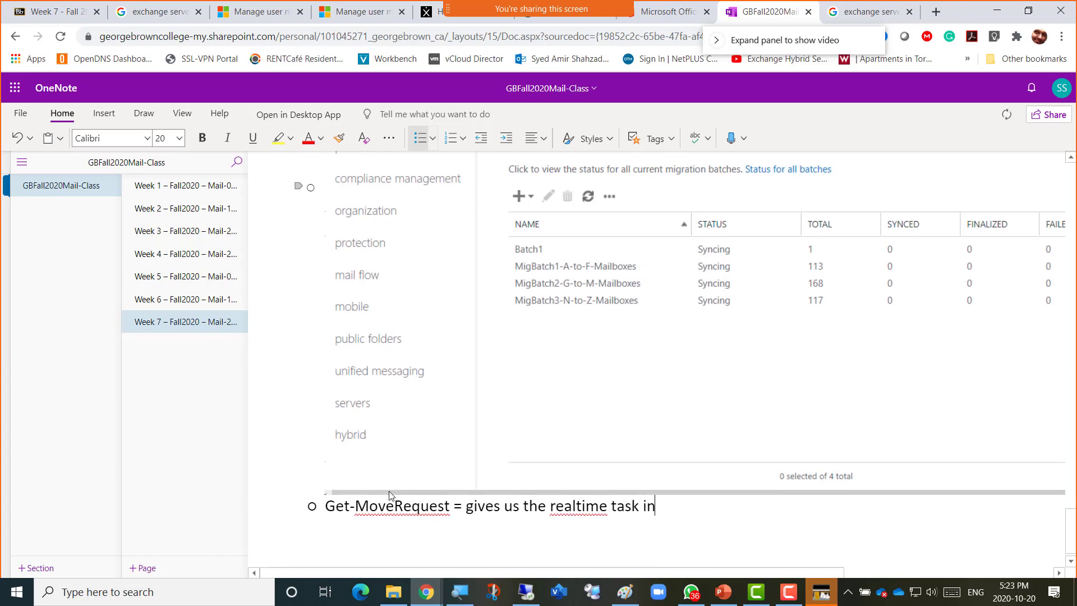
text(formation about)
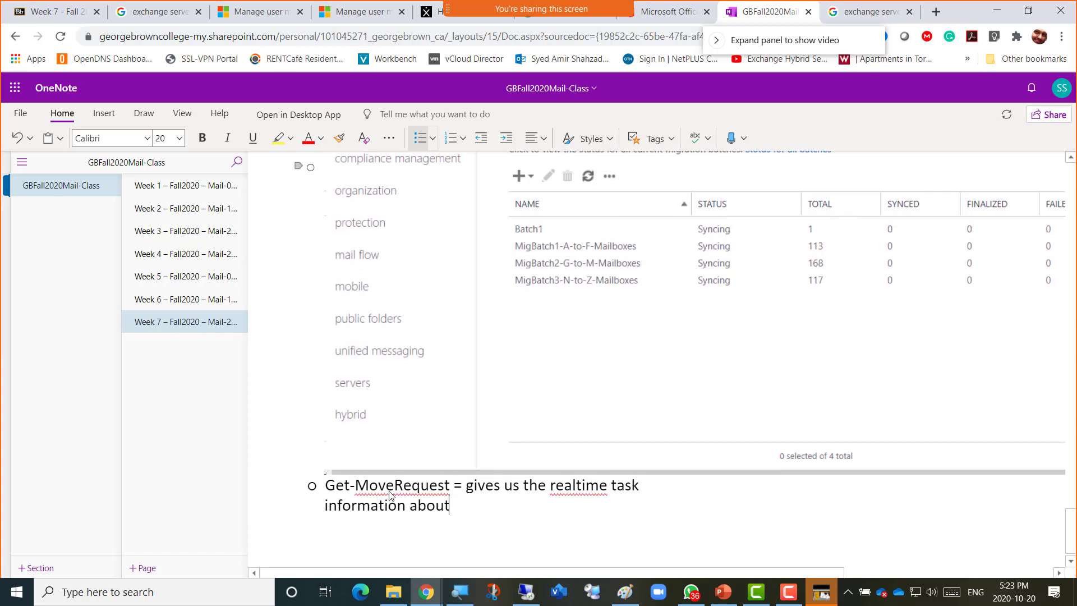
text( how many mailb)
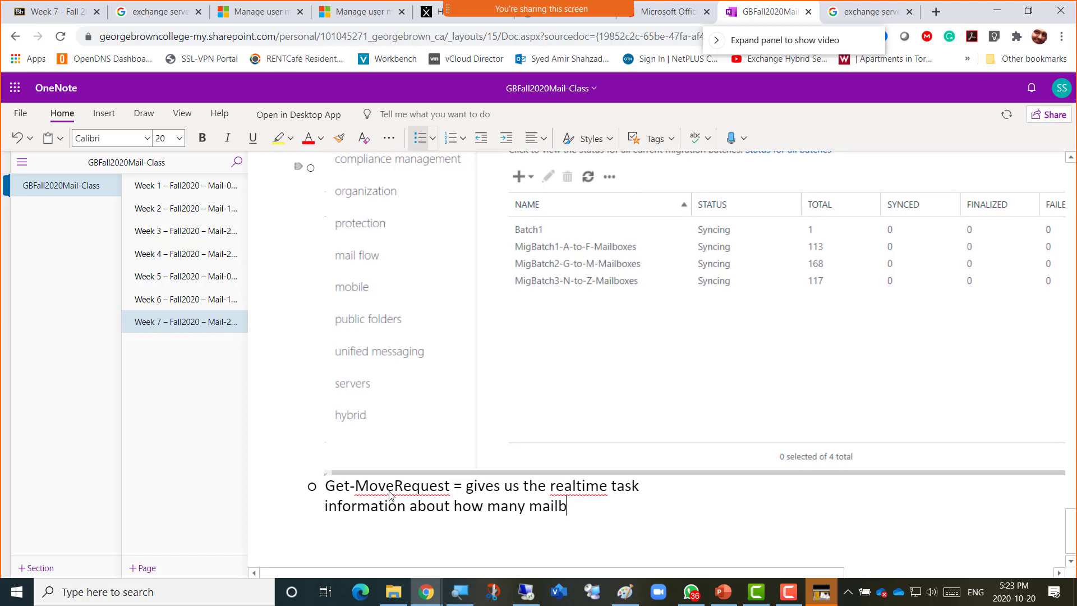
text(oxes are )
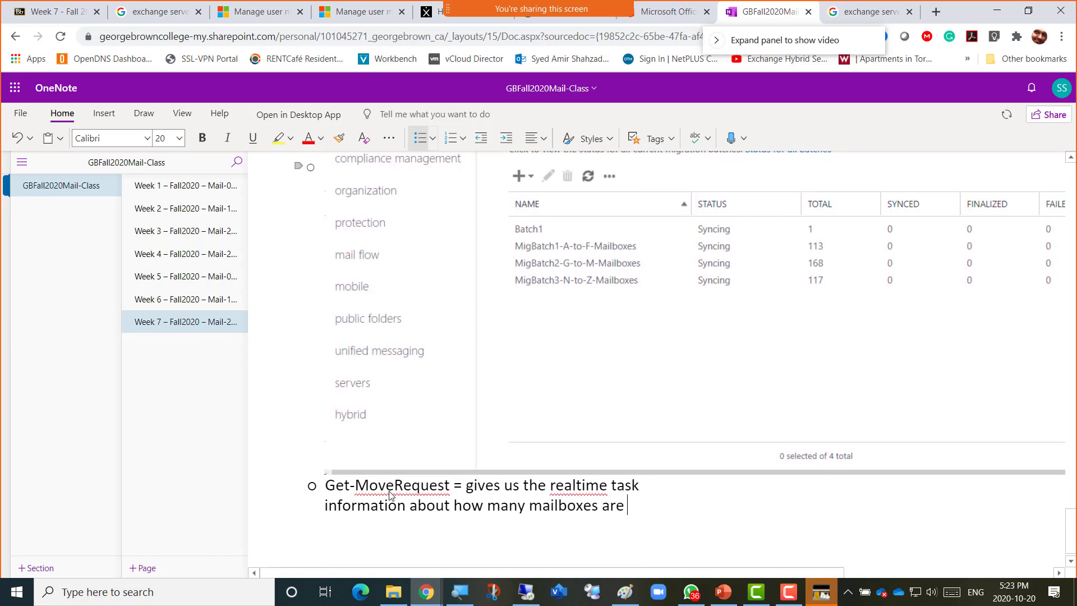
text("C)
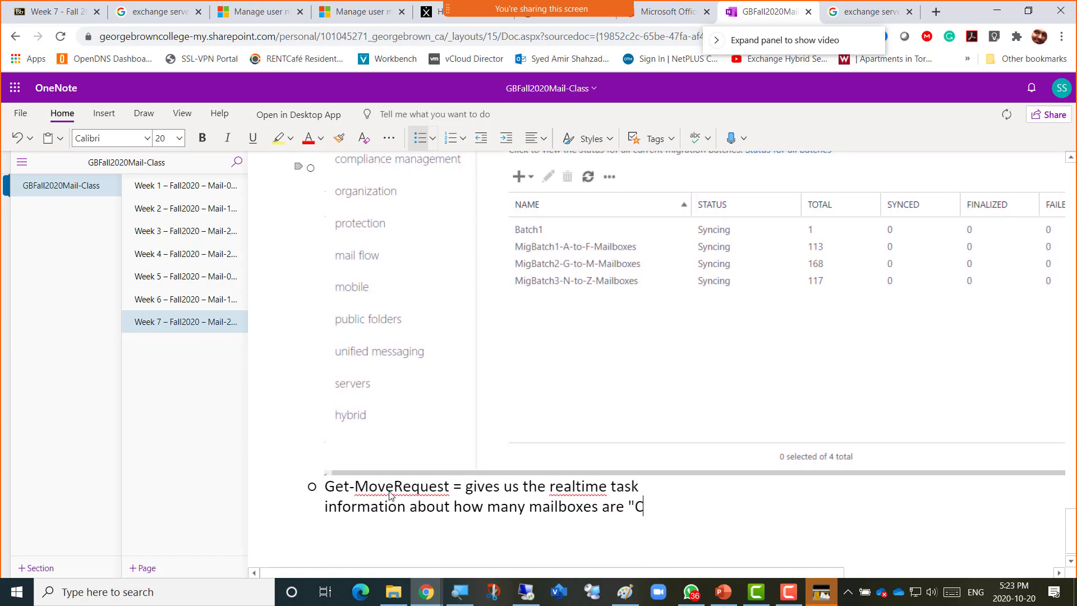
text(ompleted")
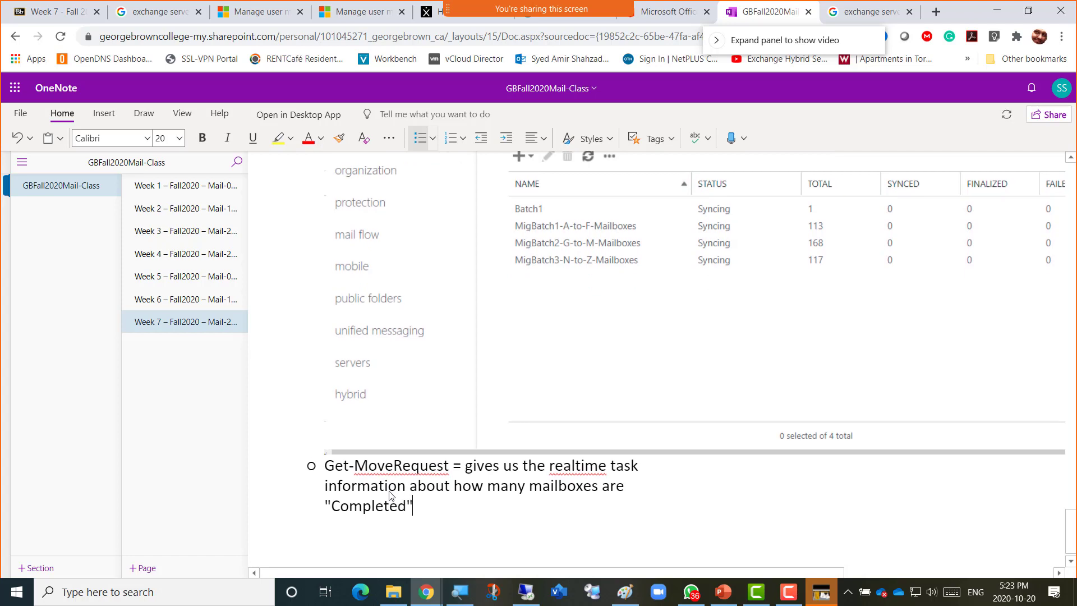
text(, "In-)
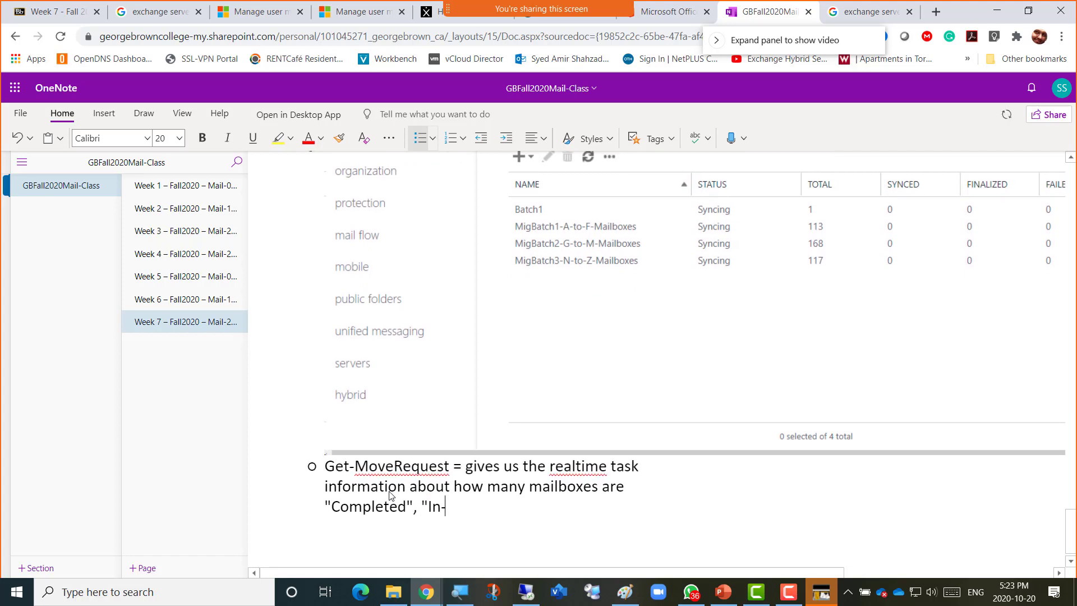
text(progress")
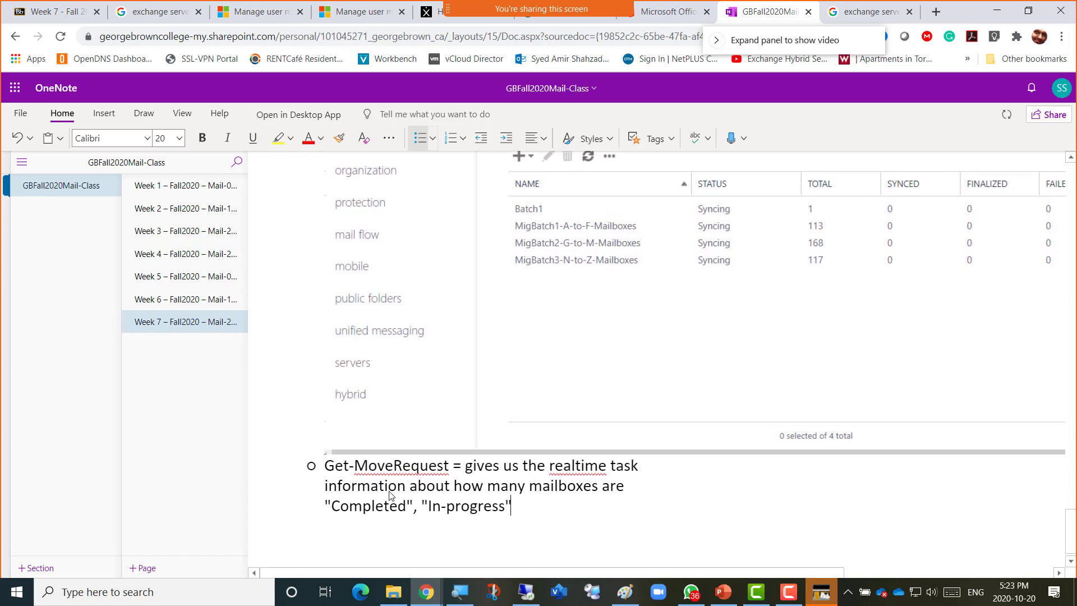
text( and)
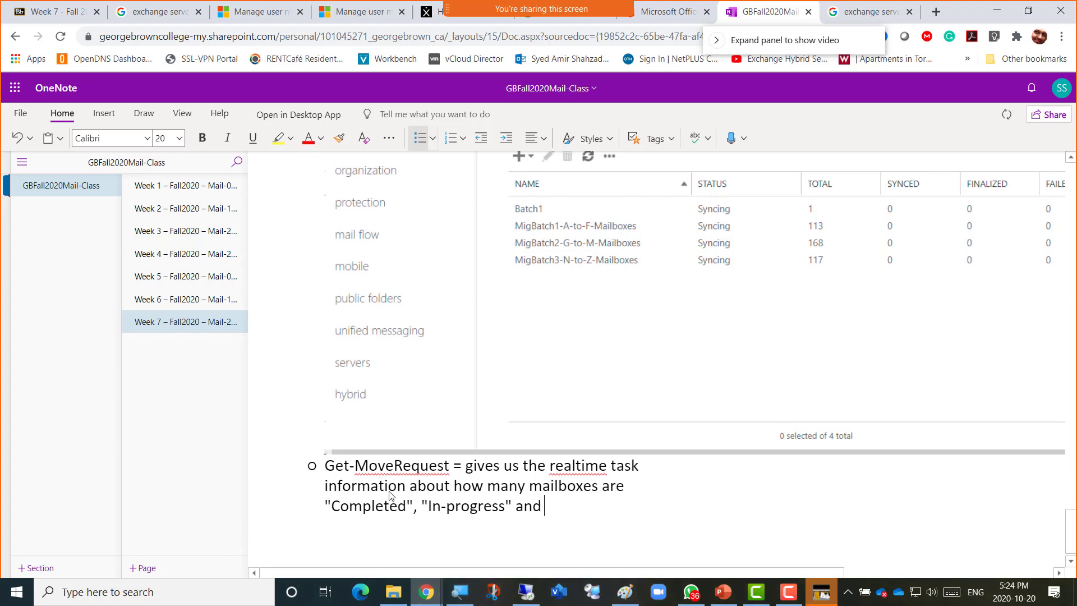
text( "Qu)
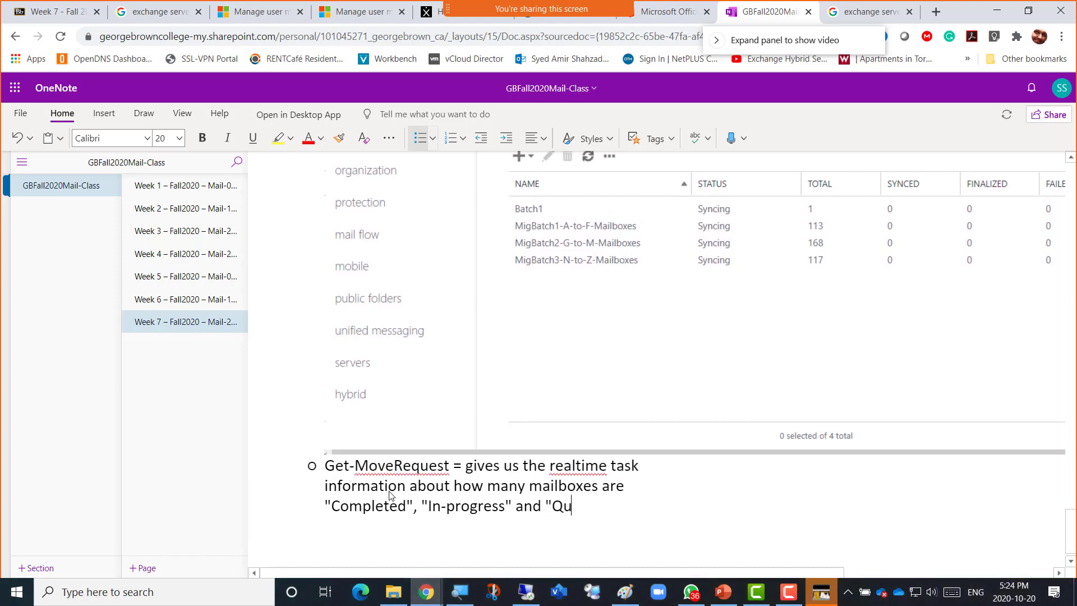
text(eues)
key(BackSpace)
text(d)
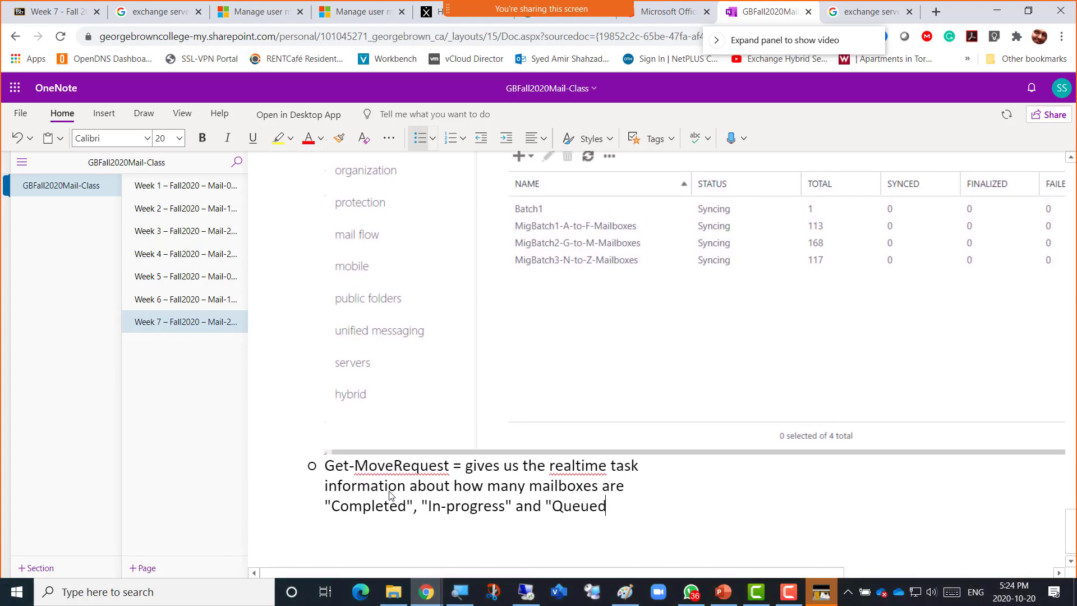
text(")
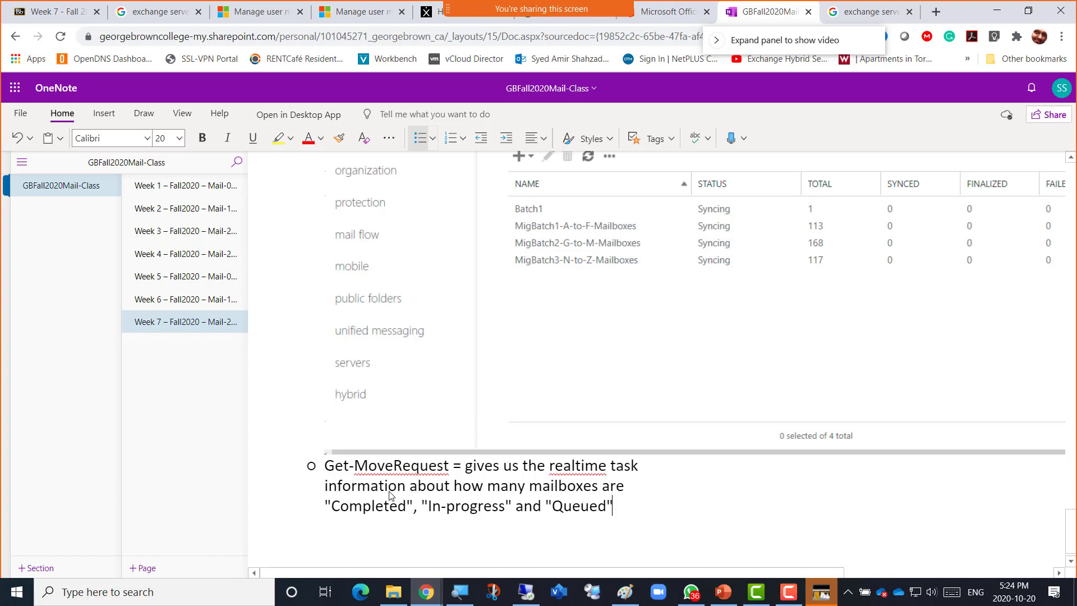
key(Return)
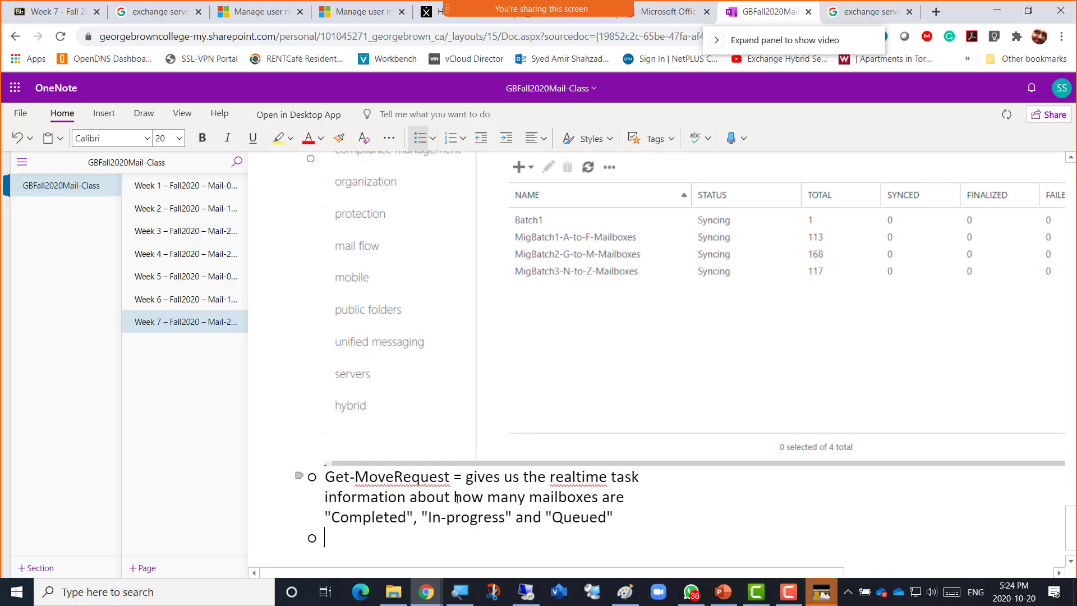
key(alt+Tab)
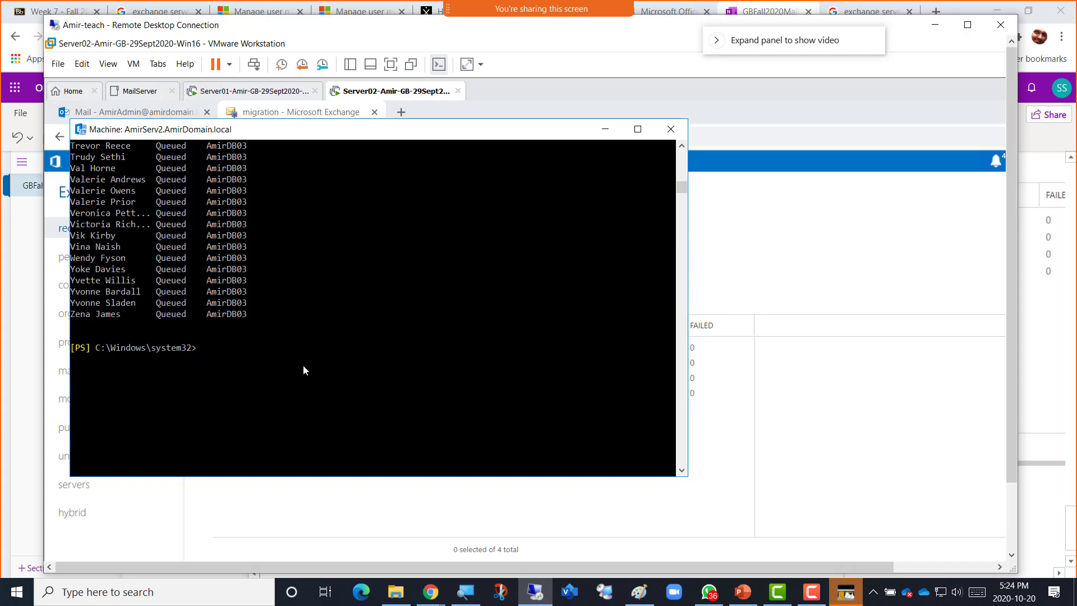
Cycle through OneNote and the Google move-request results, ending on the PowerShell console with the queued moves.
key(alt+Tab)
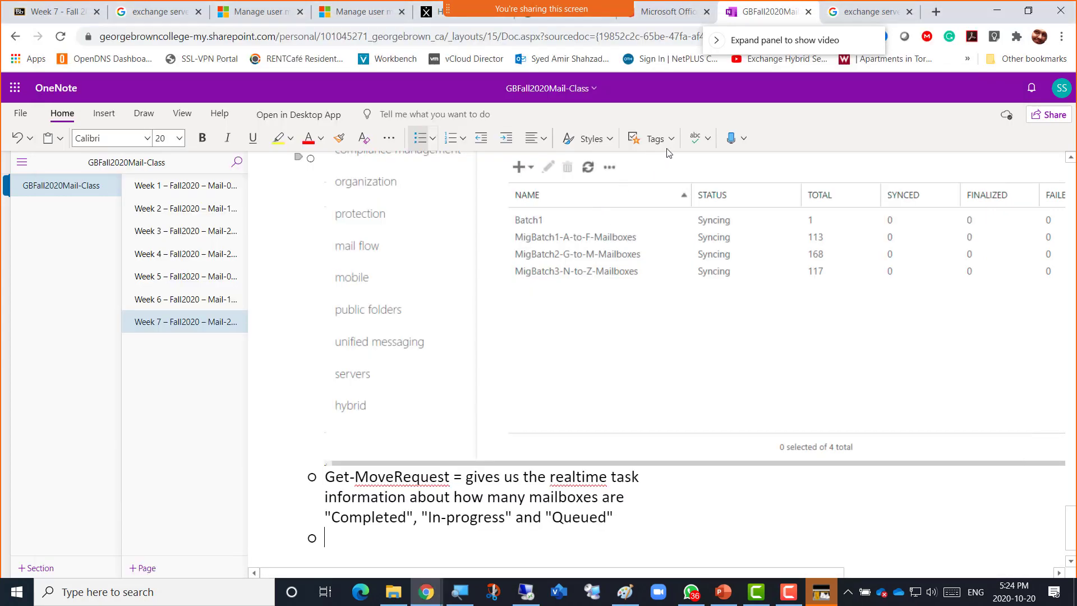
click(862, 14)
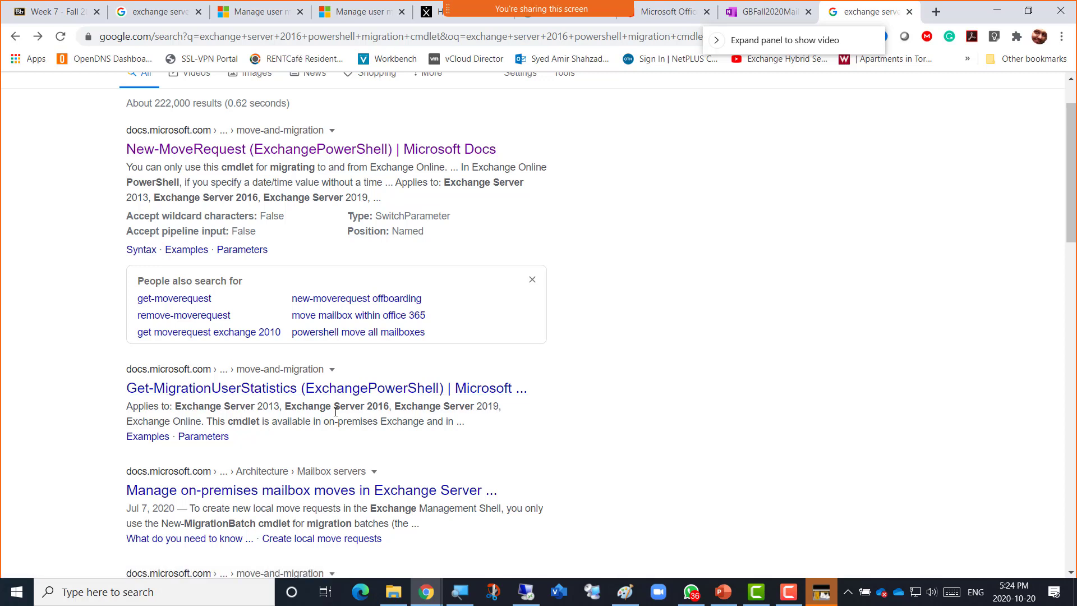
scroll(805, 423, up, 1)
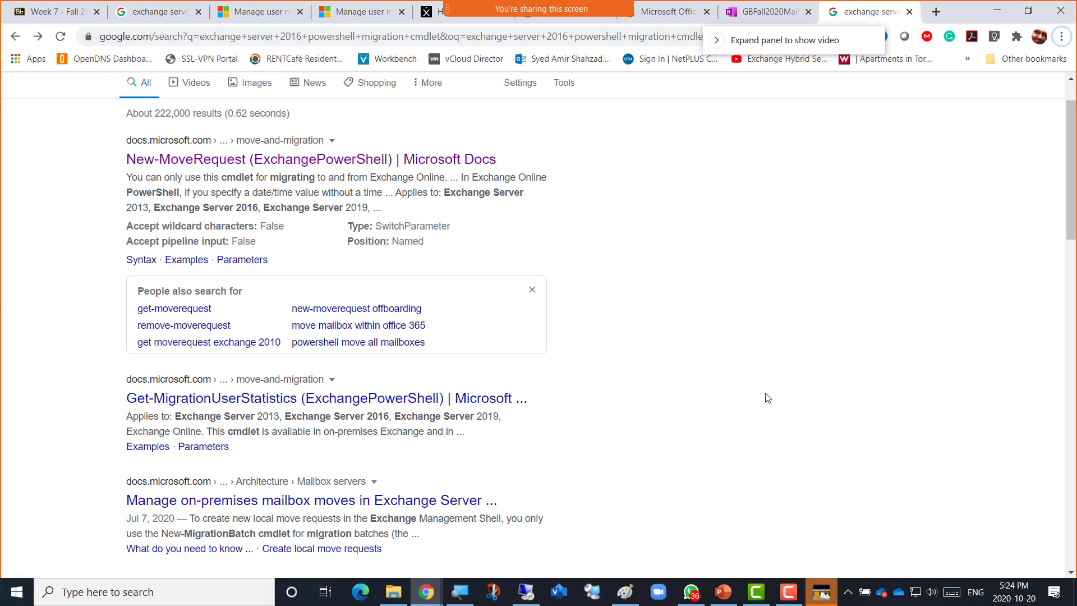
key(alt+Tab)
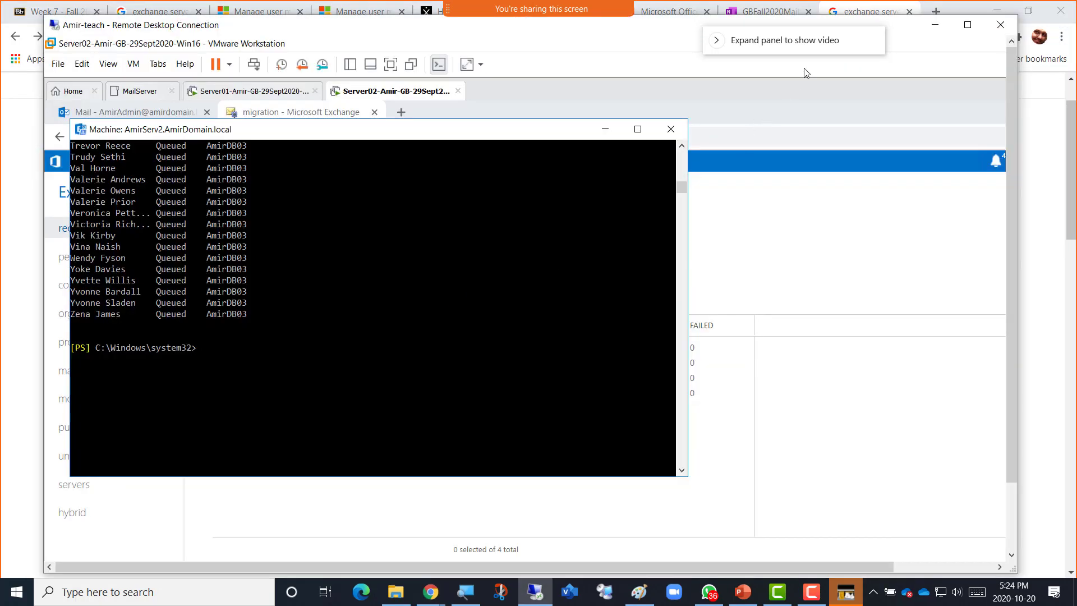
key(alt+Tab)
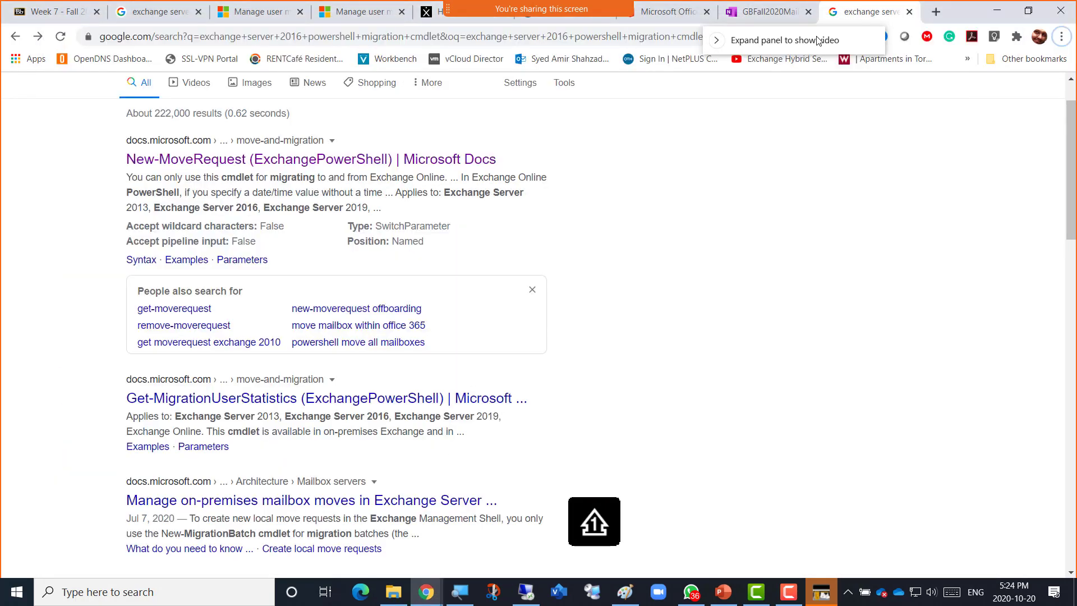
key(alt+Tab)
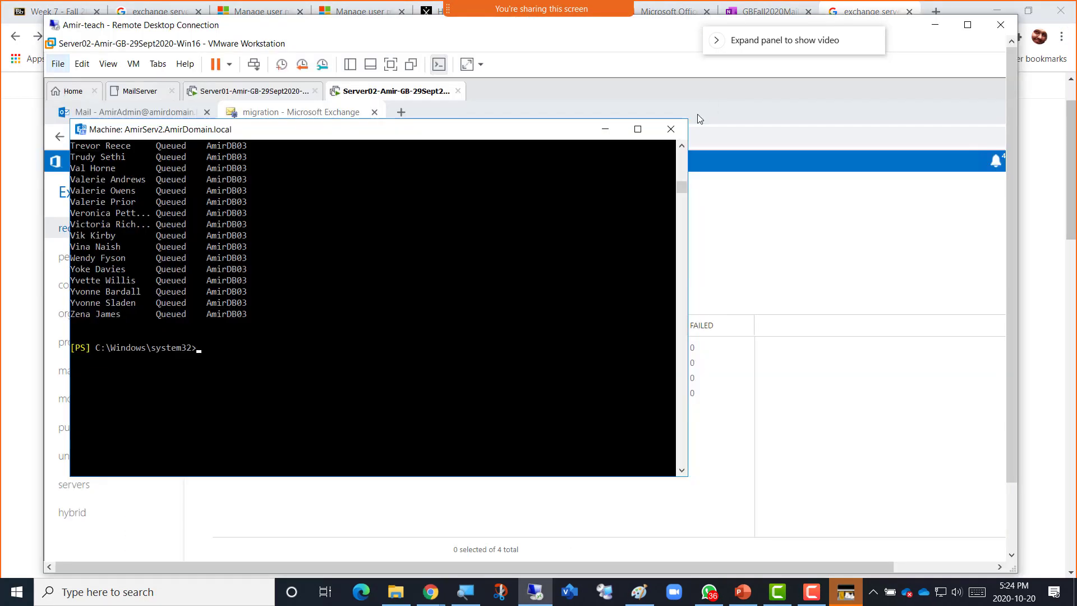
Run Get-MigrationUserStatistics for the last queued user's identity, which returns a not-found error.
text(get)
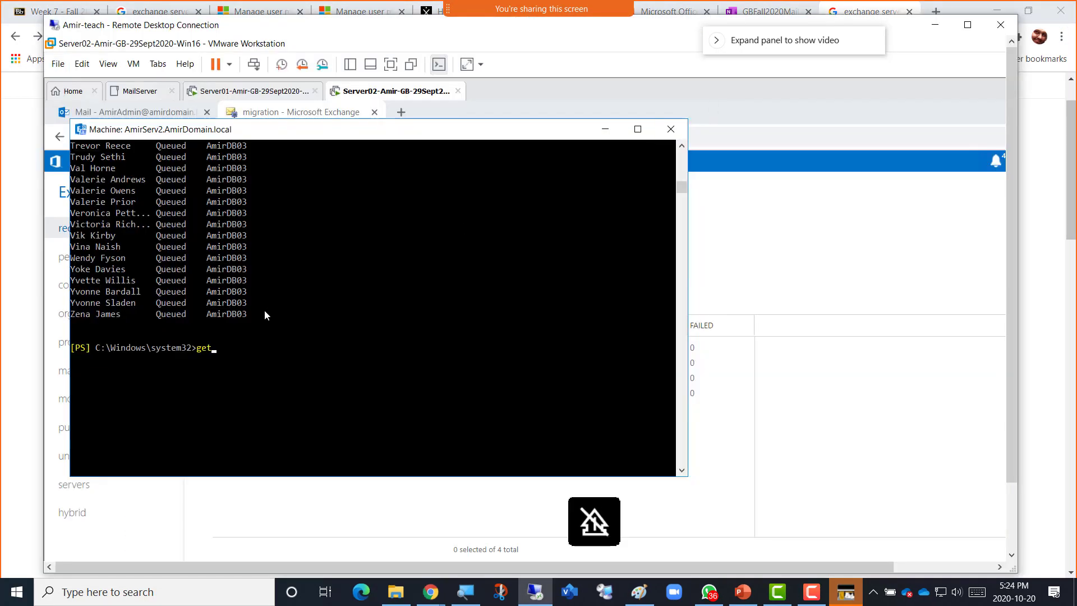
text(-migra)
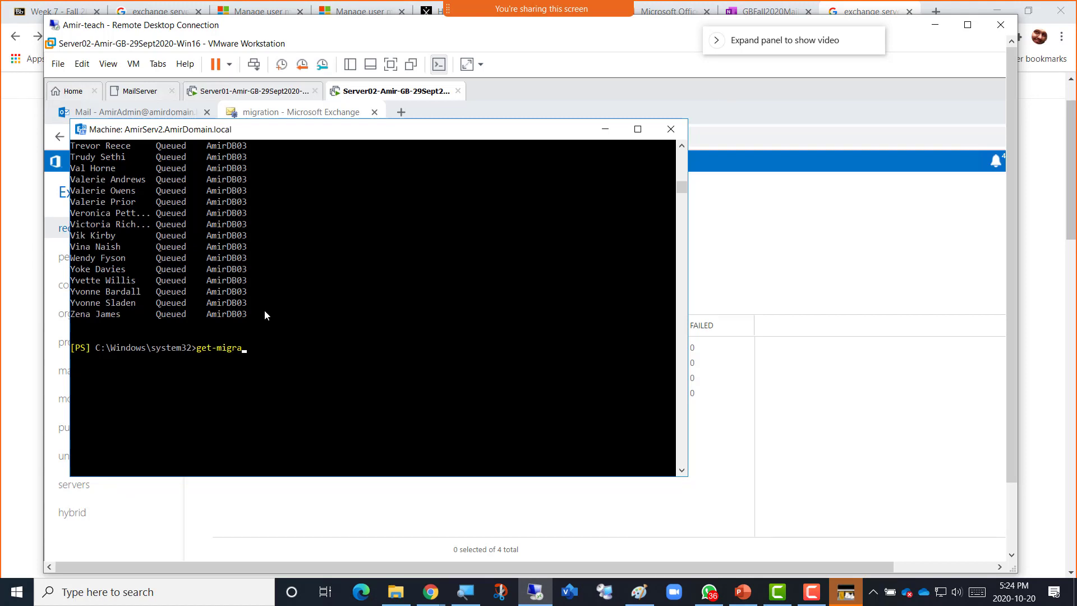
text(tionus)
key(Tab)
text(s)
key(Tab)
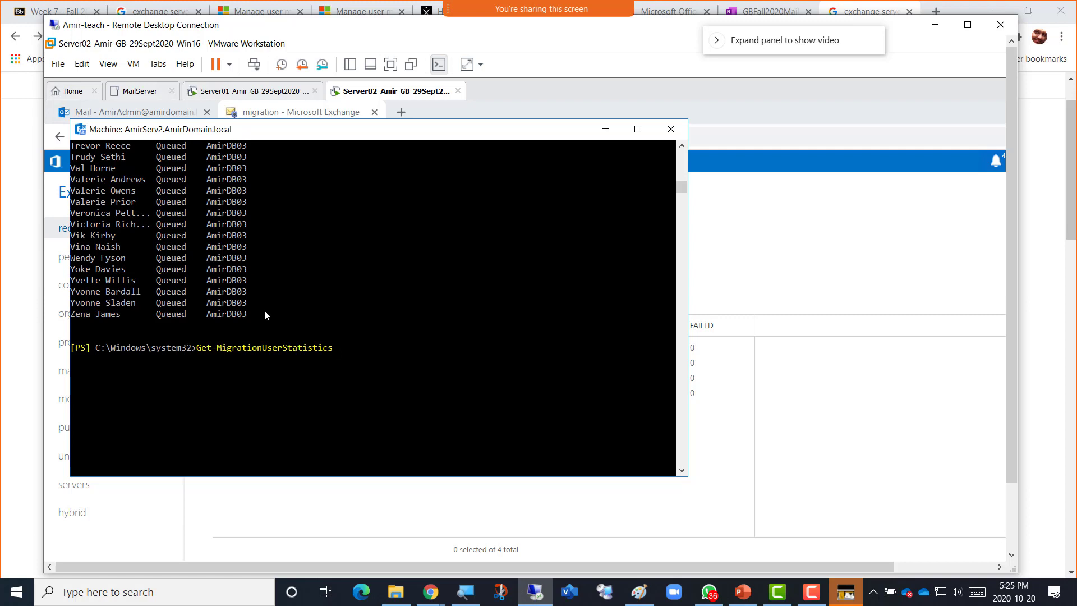
key(Return)
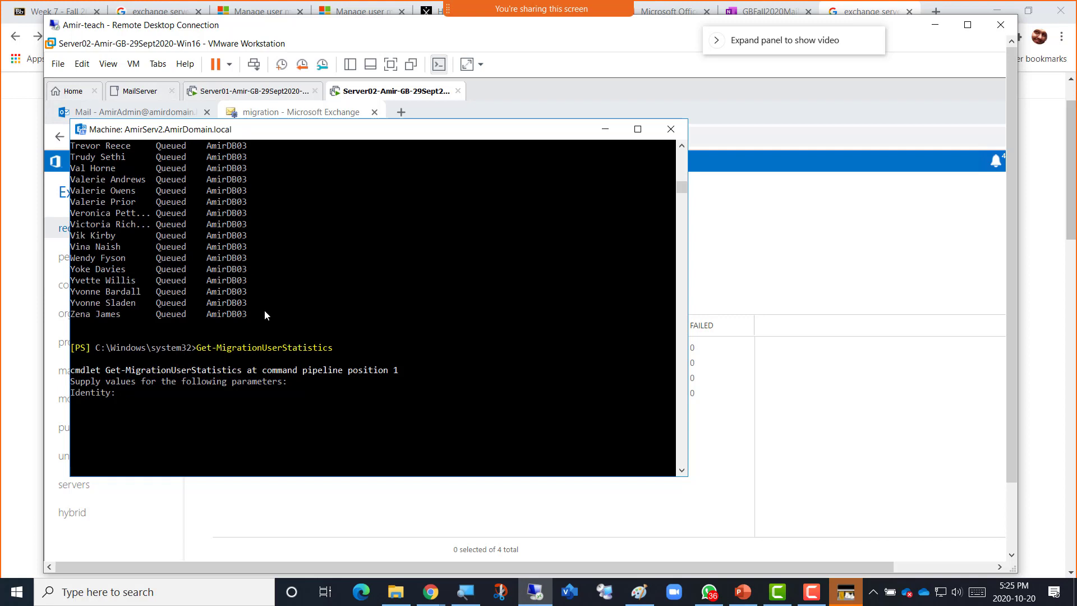
click(121, 314)
drag(105, 315, 71, 315)
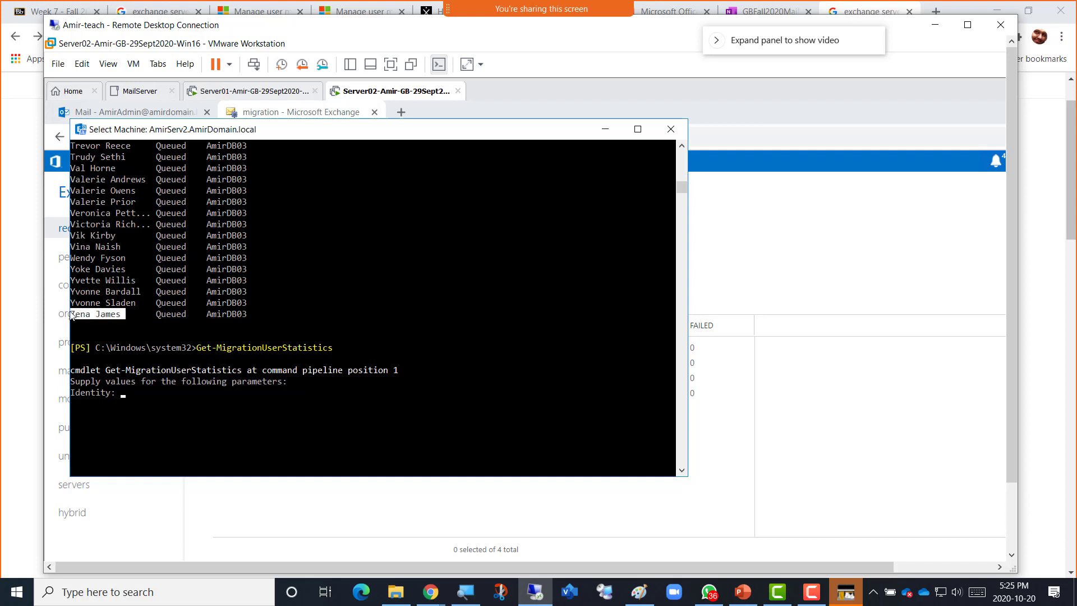
click(113, 392)
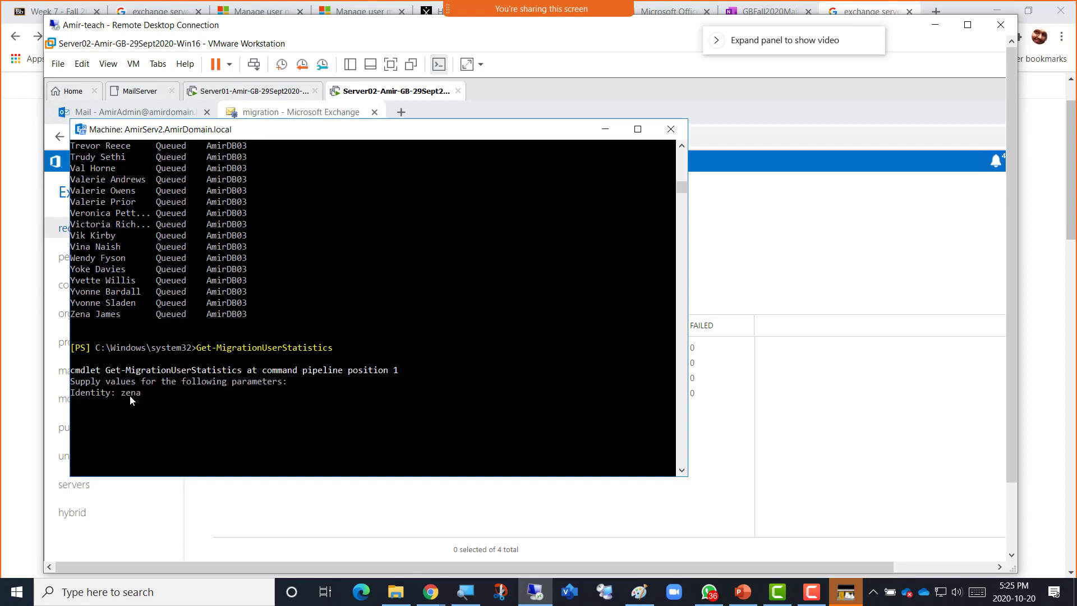
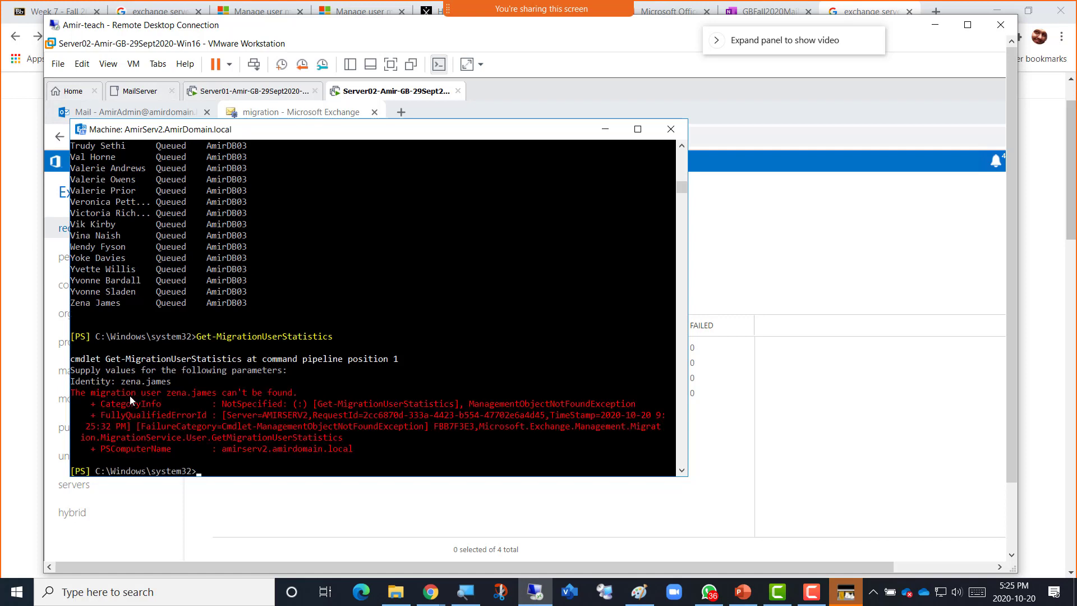
Retry the statistics query with the quoted user name, then return to the Google results.
key(Up)
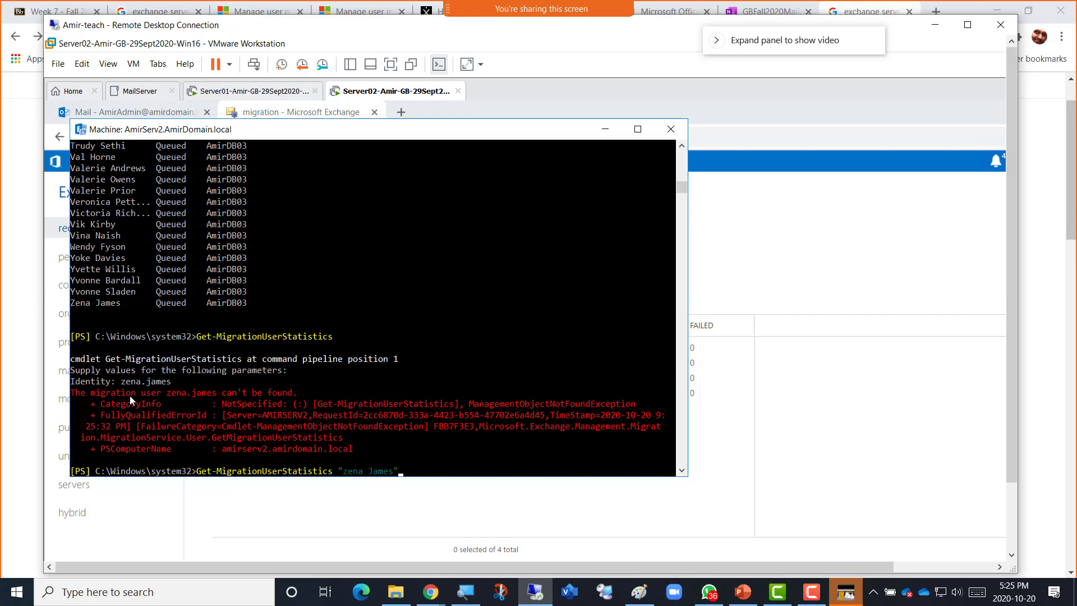
key(Return)
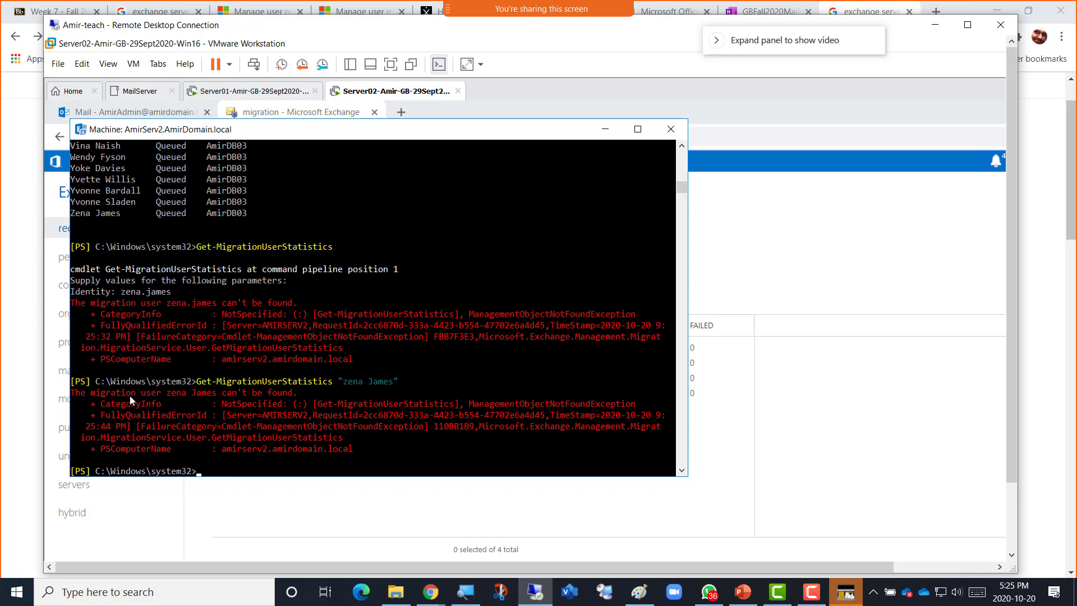
key(Up)
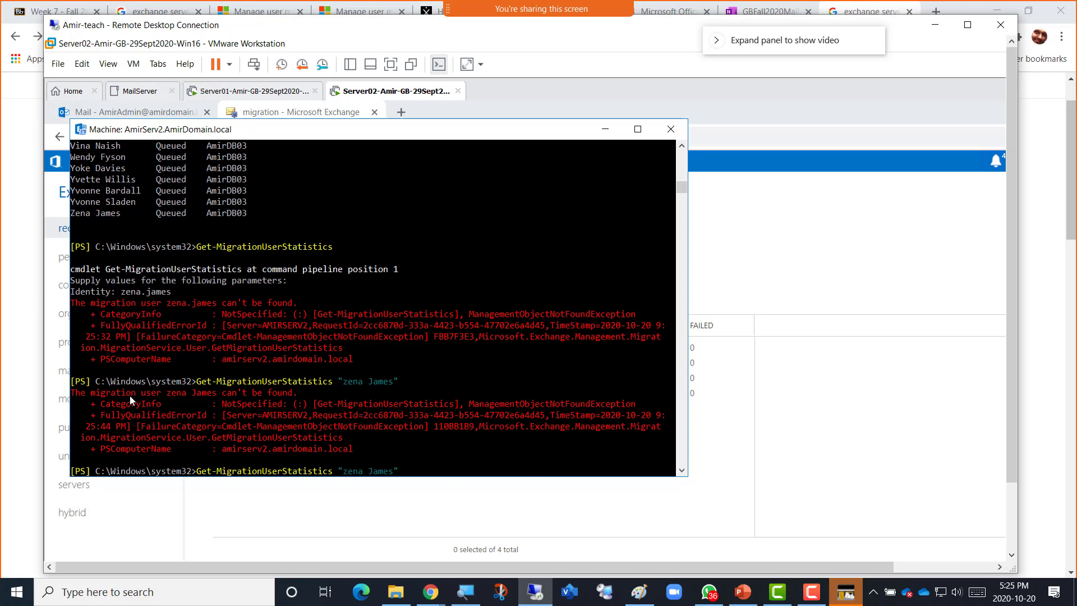
key(alt+Tab)
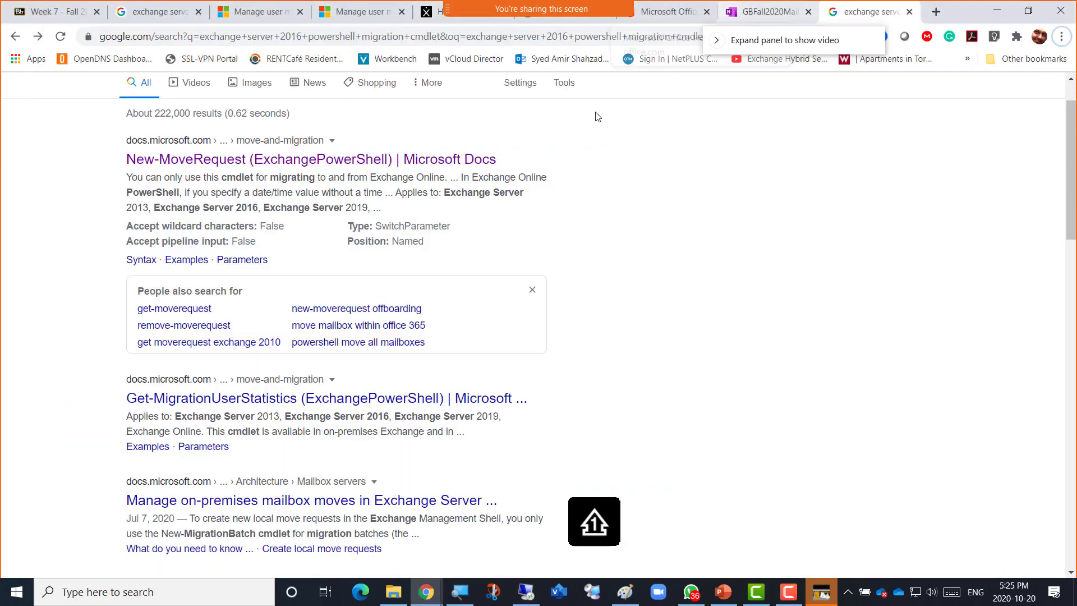
Open the Get-MigrationUserStatistics docs page and read down to its -Identity with -IncludeReport example.
click(272, 398)
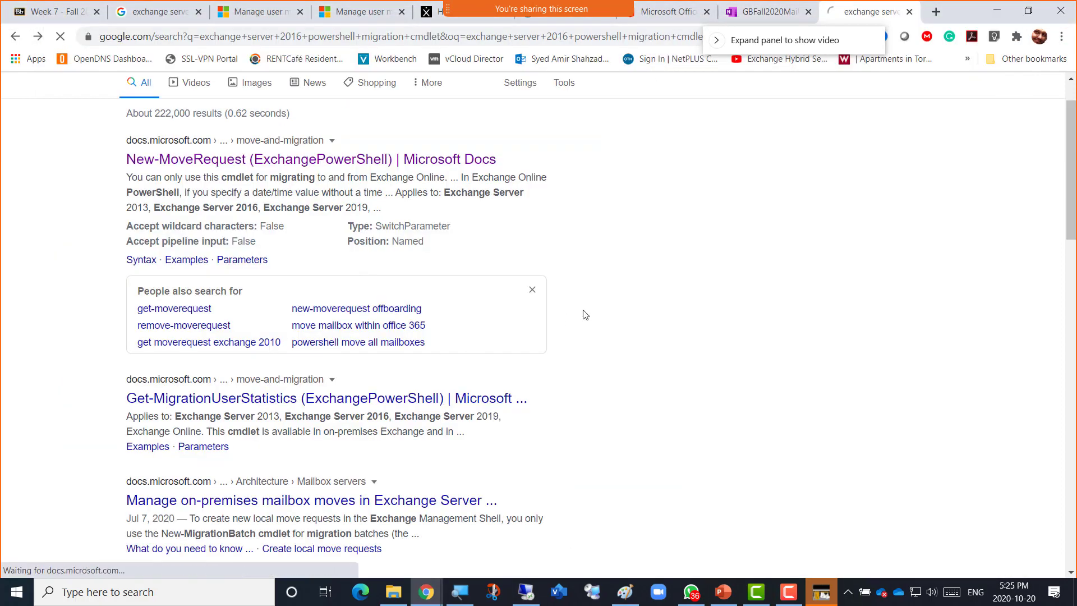
scroll(475, 337, down, 1)
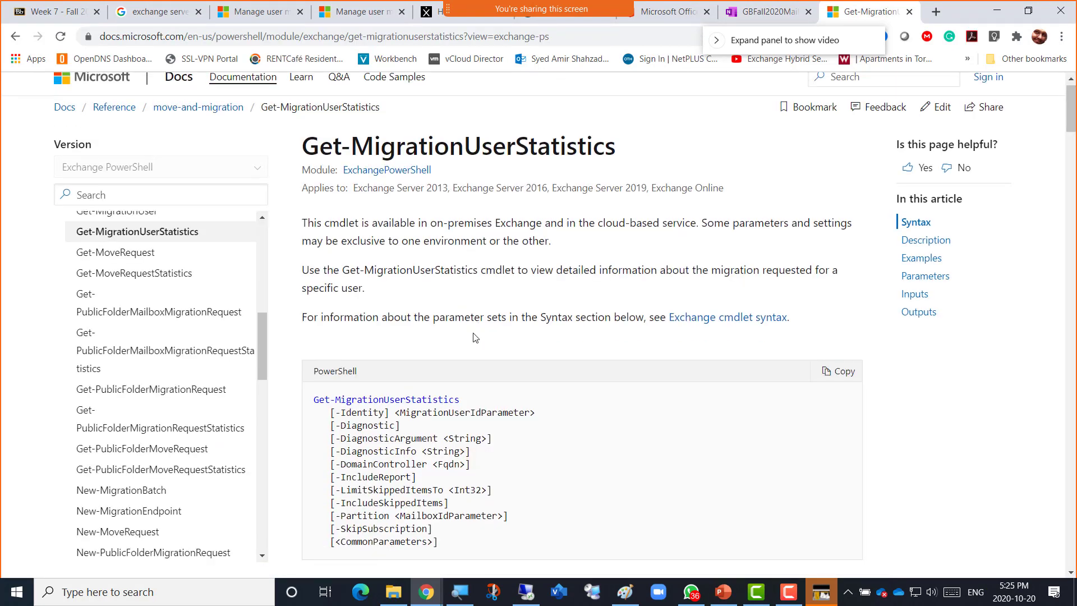
scroll(476, 337, down, 6)
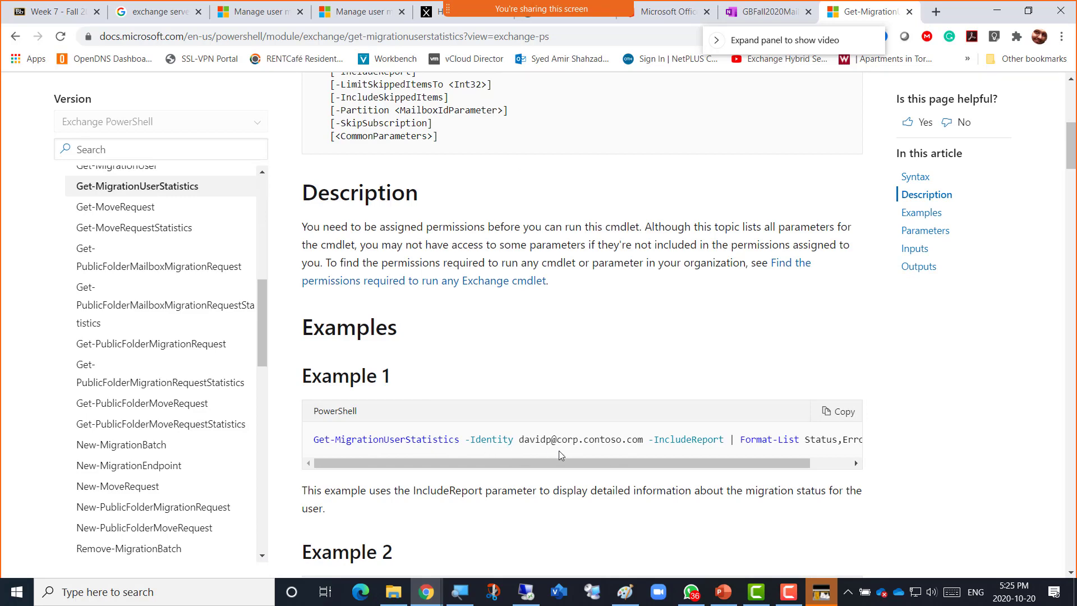
scroll(559, 450, down, 3)
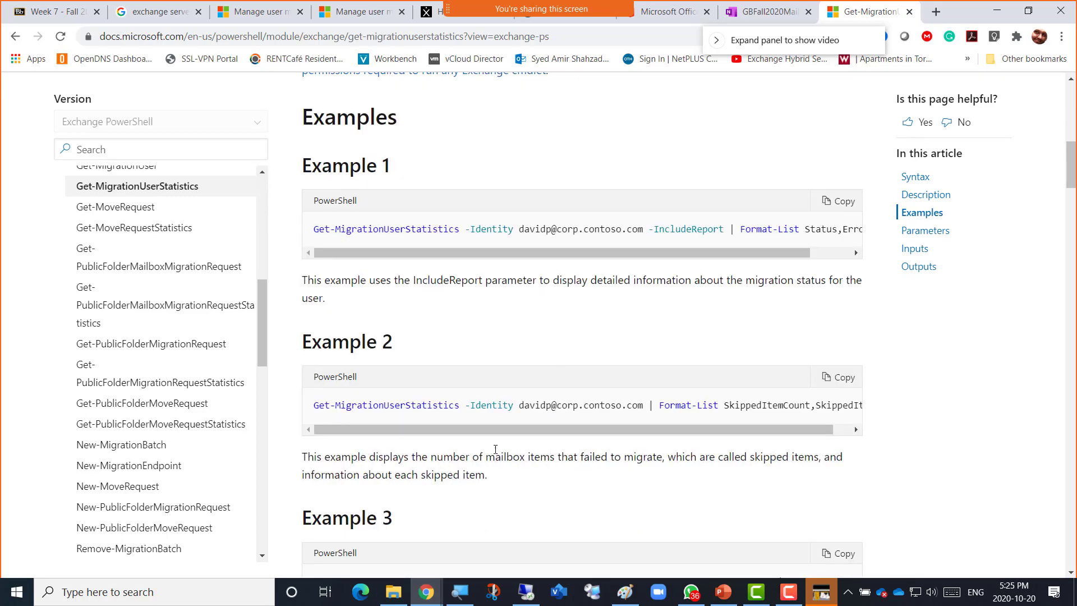
scroll(495, 448, down, 3)
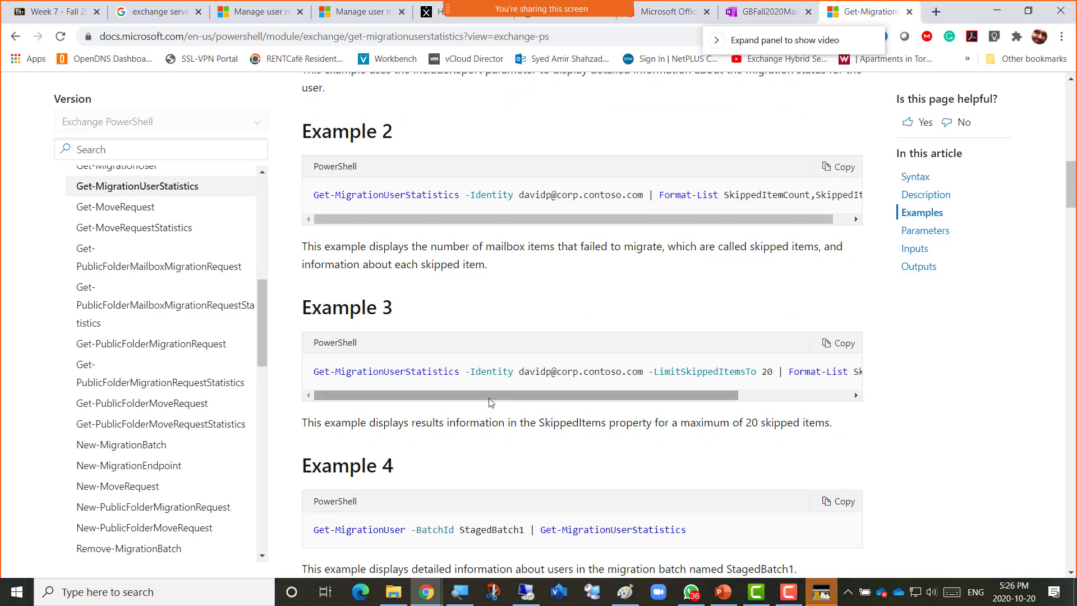
scroll(570, 288, up, 2)
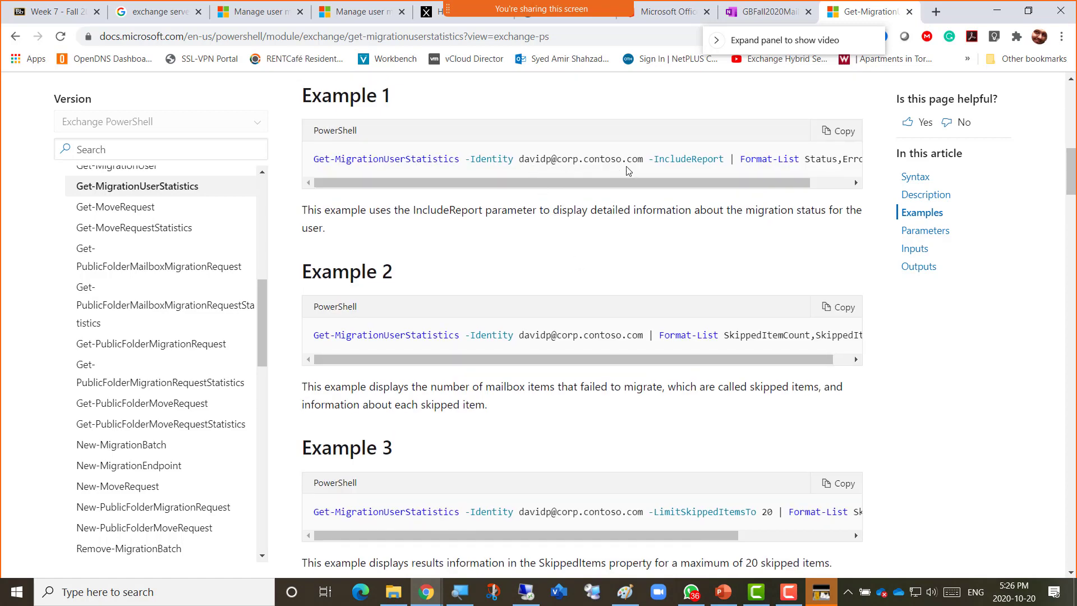
scroll(536, 227, up, 2)
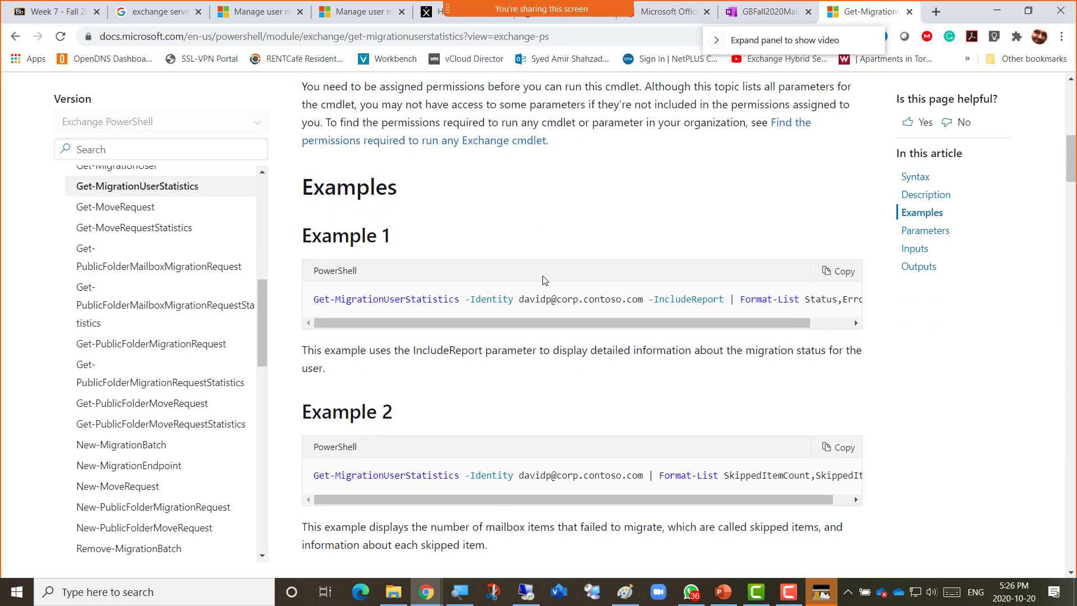
scroll(535, 272, down, 2)
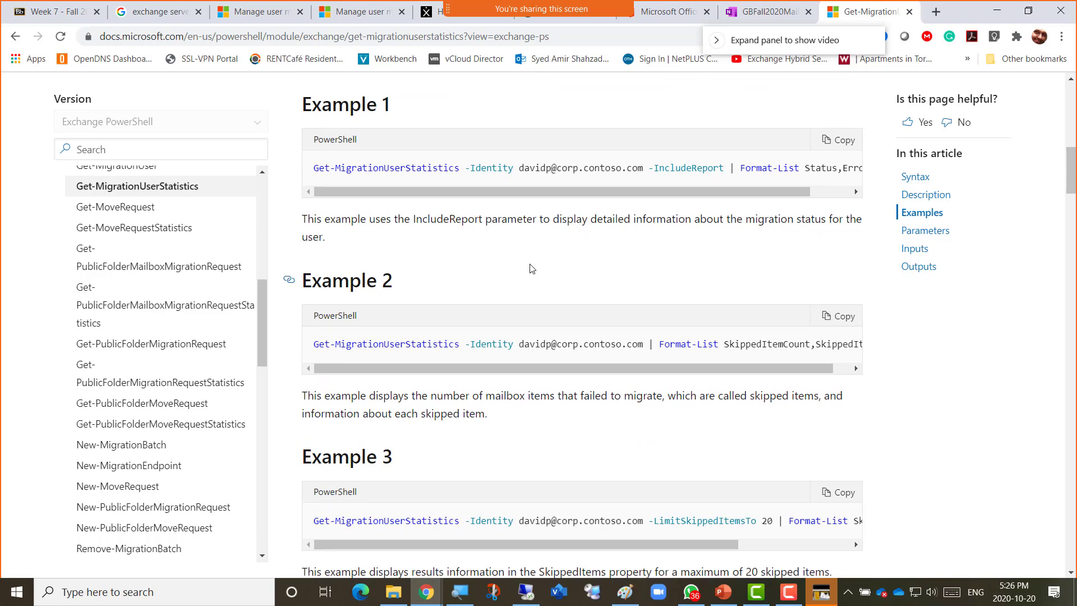
scroll(532, 268, up, 1)
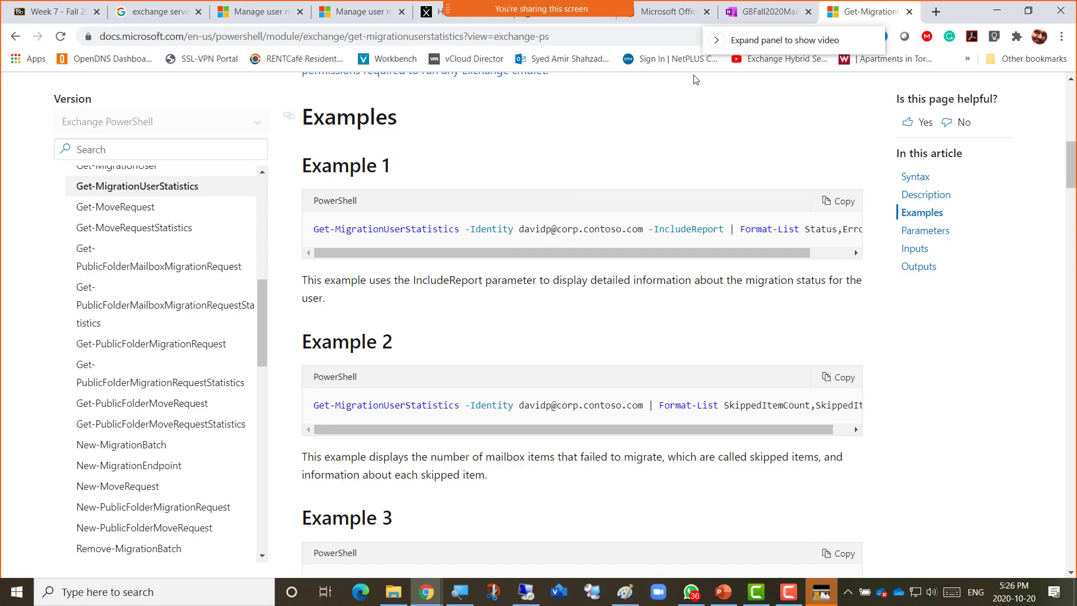
key(Tab)
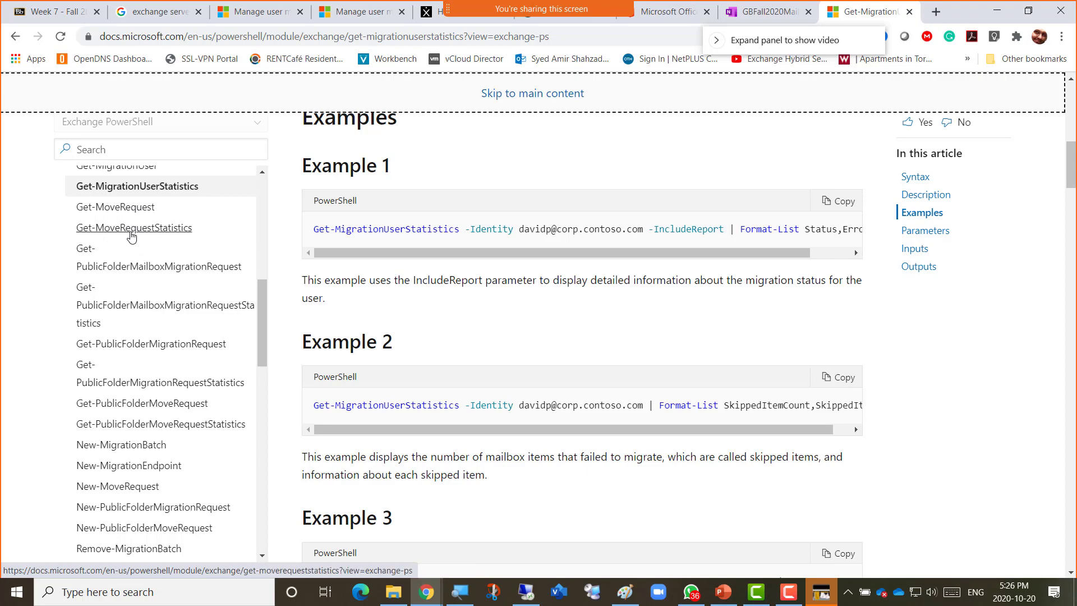
Open Get-MoveRequestStatistics from the docs navigation and scroll to the -MoveRequestQueue "MBXDB02" example.
click(138, 230)
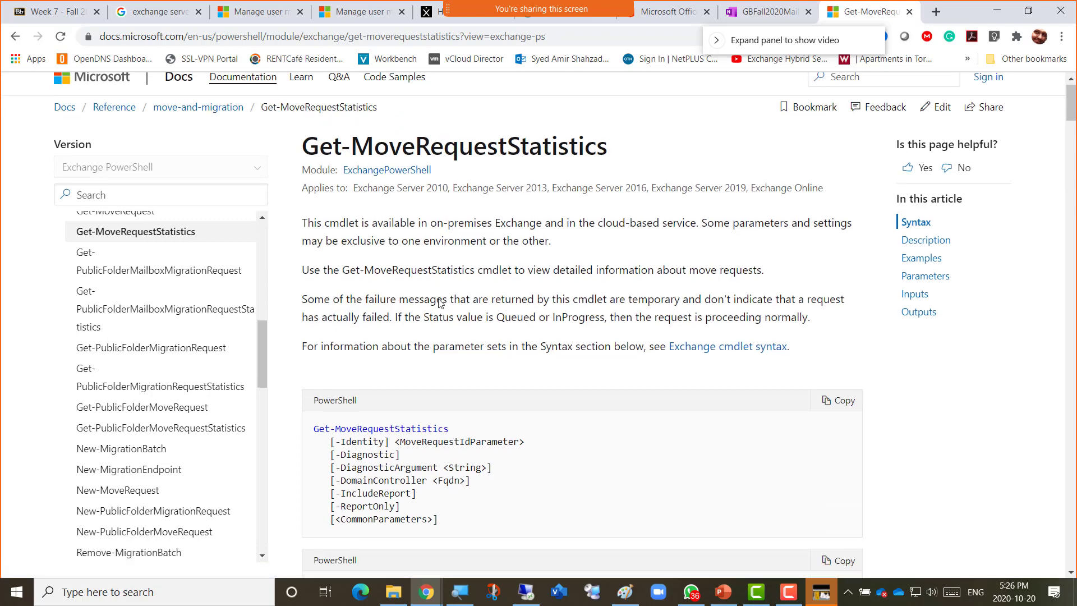
scroll(440, 302, down, 5)
scroll(440, 303, down, 10)
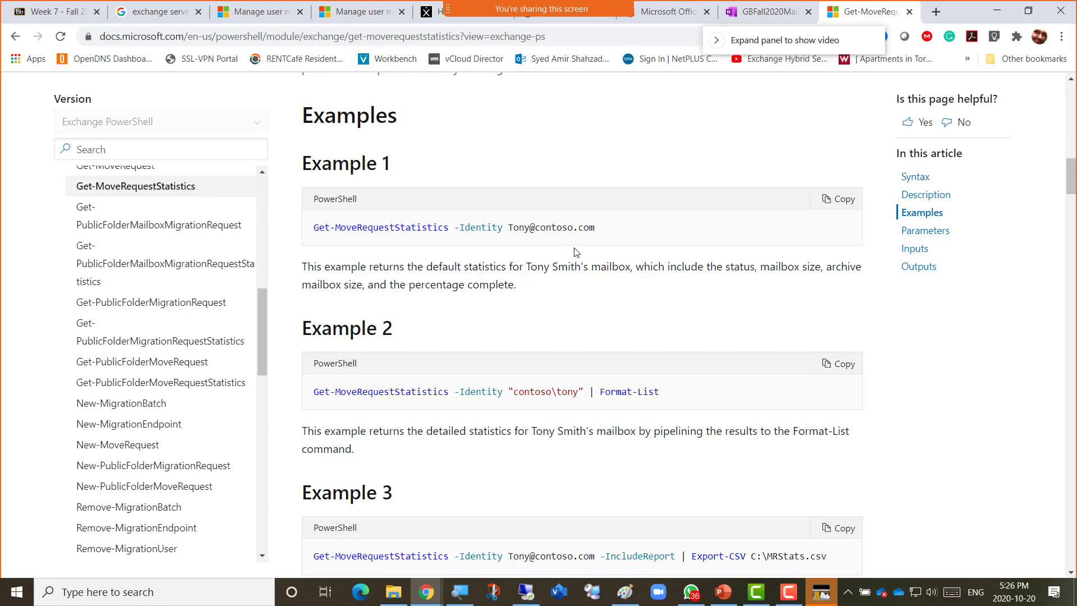
scroll(480, 408, down, 2)
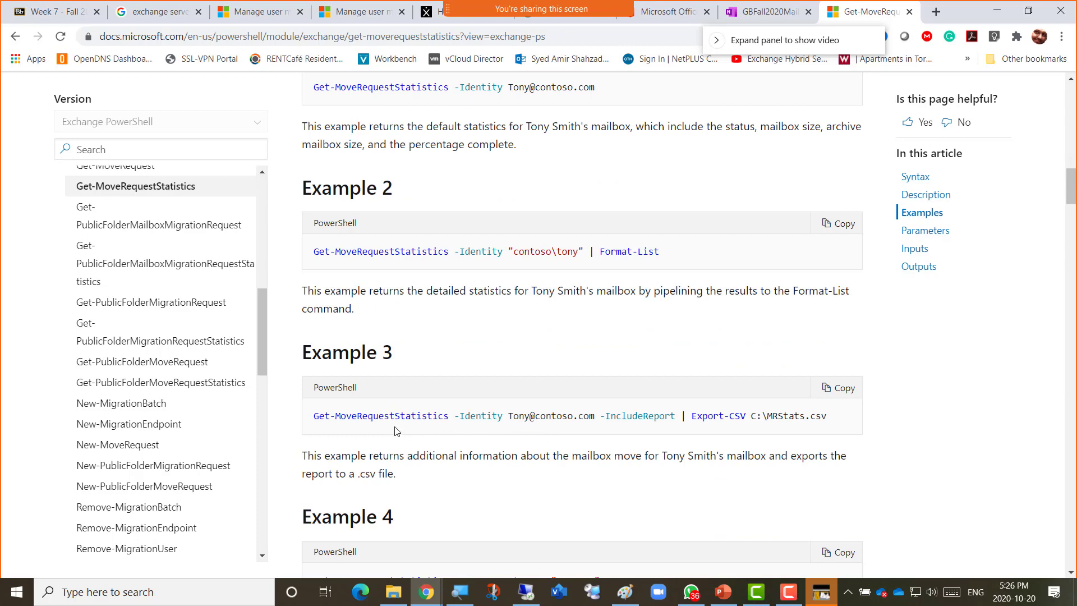
scroll(488, 435, down, 6)
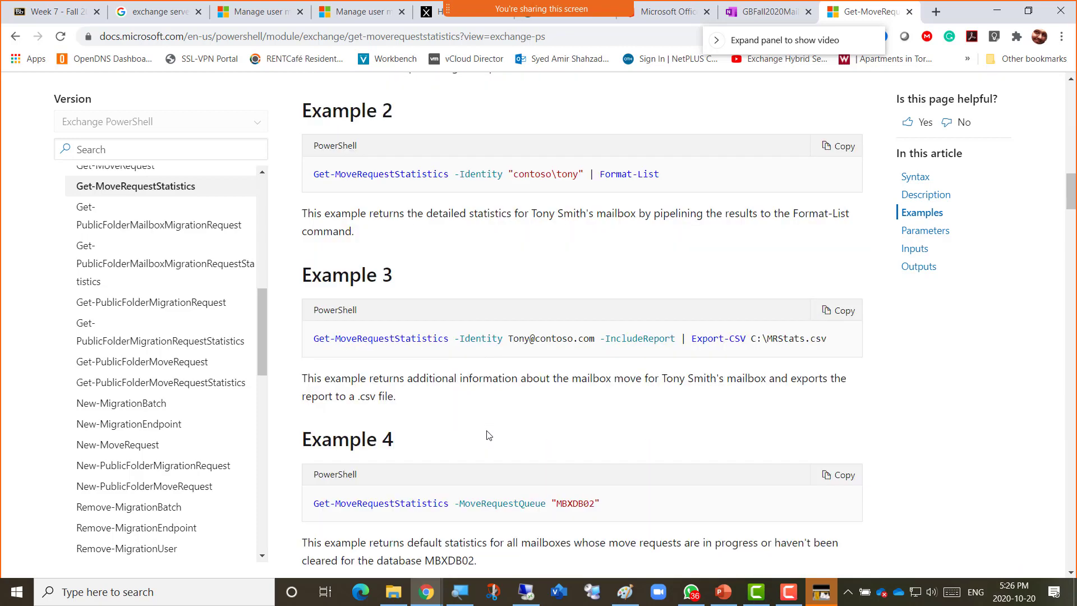
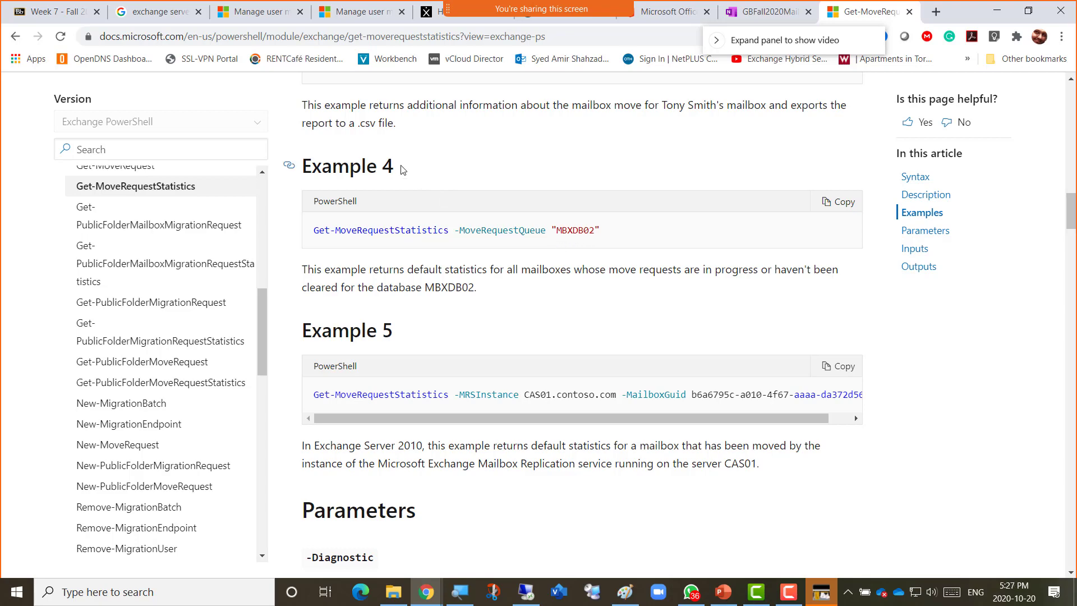
Select the Example 4 line Get-MoveRequestStatistics -MoveRequestQueue "MBXDB02" and copy it.
scroll(402, 169, up, 1)
scroll(403, 169, up, 2)
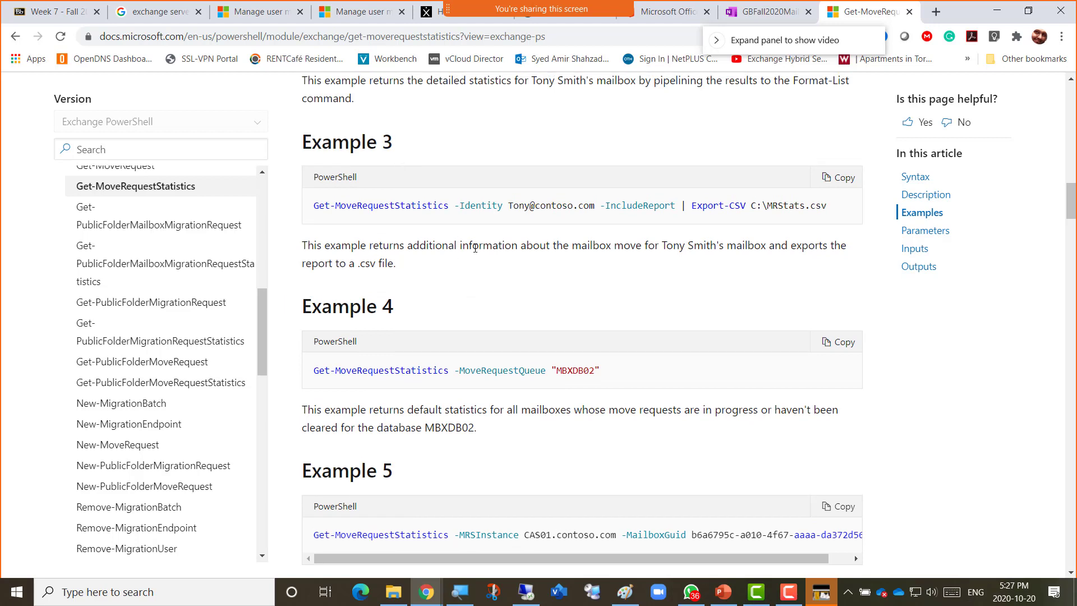
drag(472, 245, 396, 261)
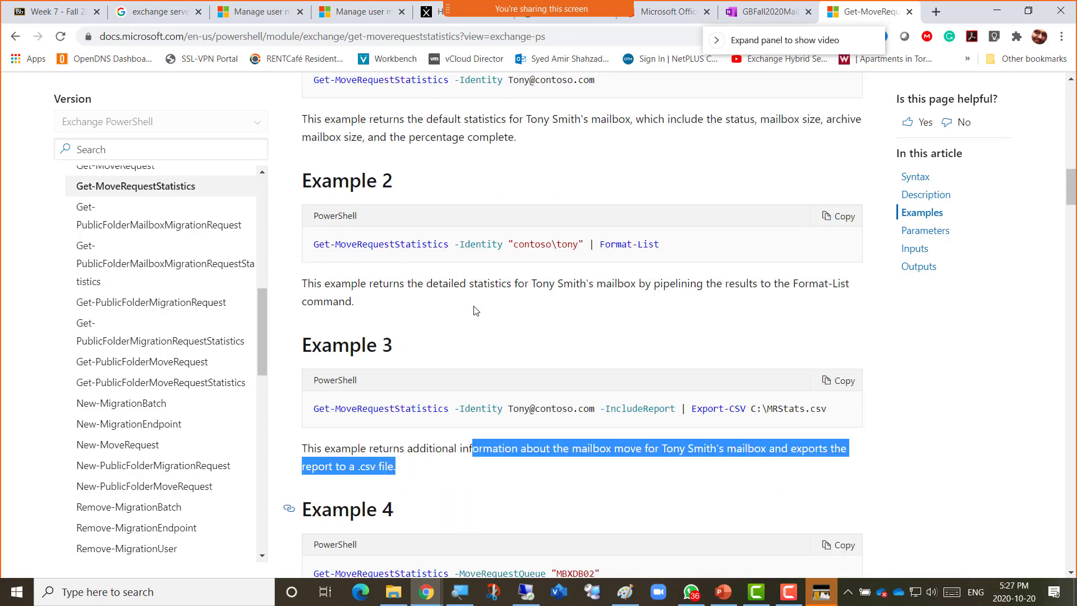
scroll(475, 310, up, 10)
scroll(475, 310, down, 10)
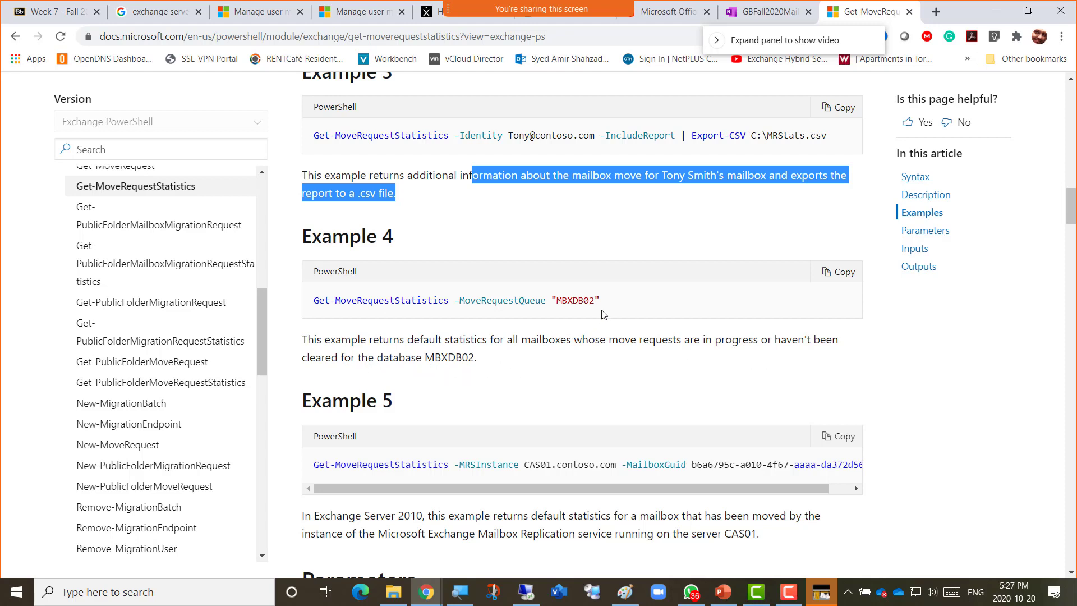
drag(607, 301, 331, 293)
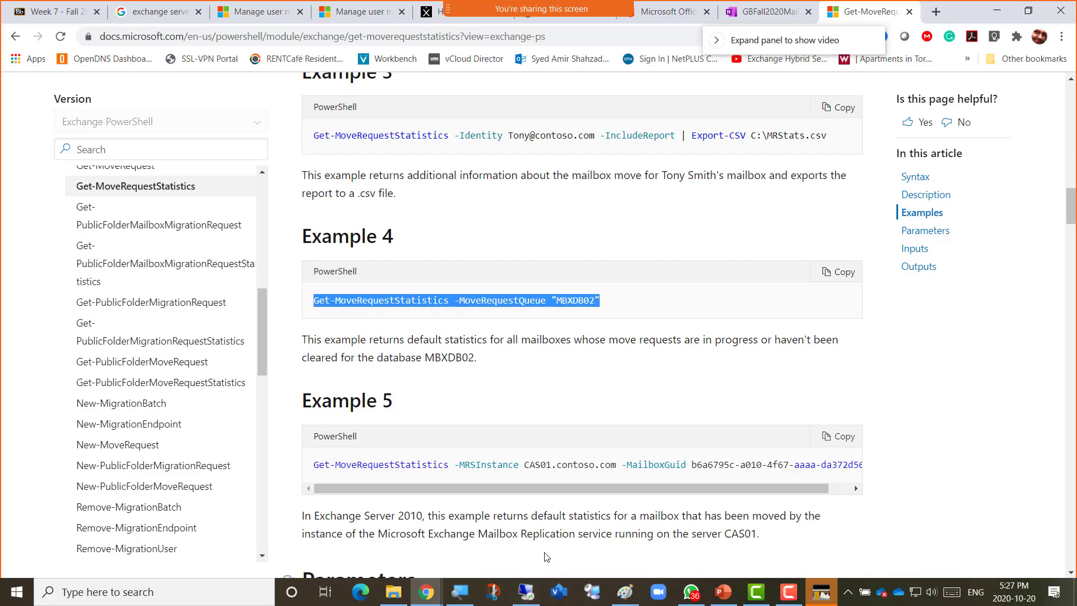
Paste the MBXDB02 command into the class notes and set it to 20 pt.
click(769, 11)
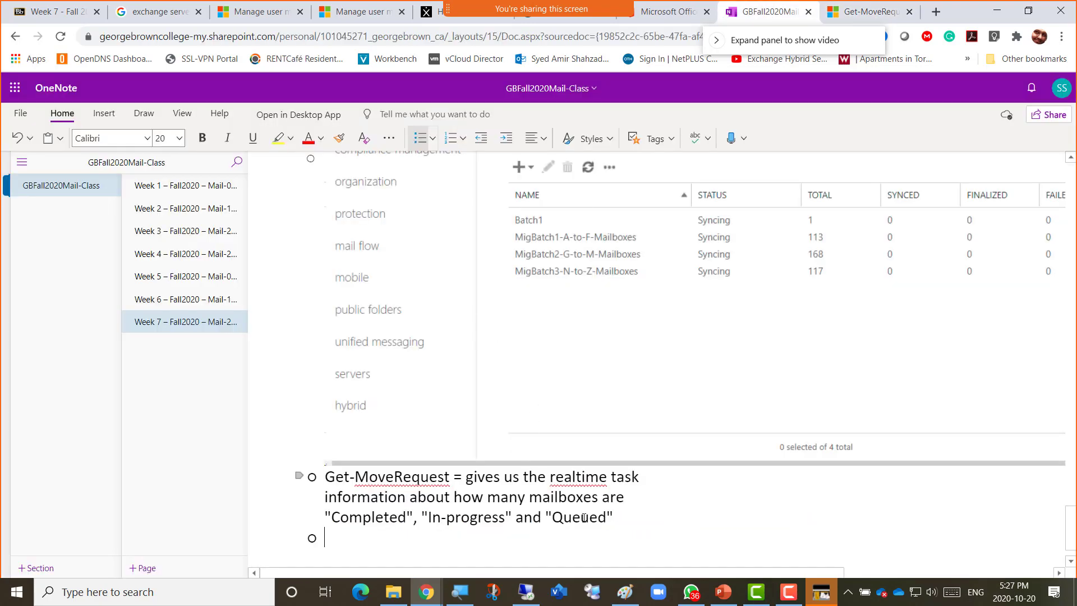
text(Get-MoveRequestStatistics -MoveRequestQueue "MBXDB02")
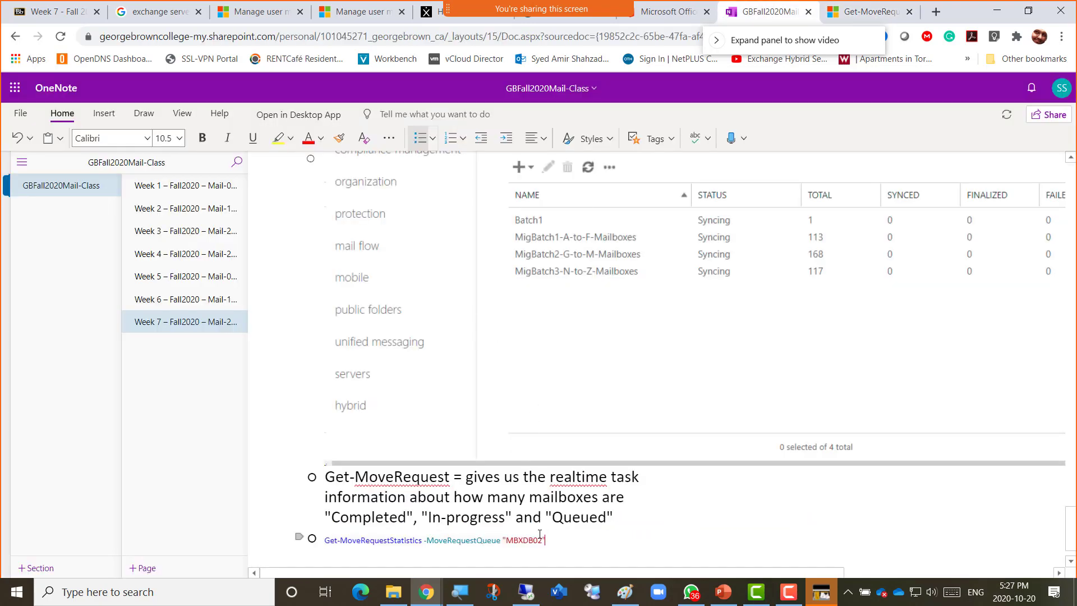
key(shift+Up)
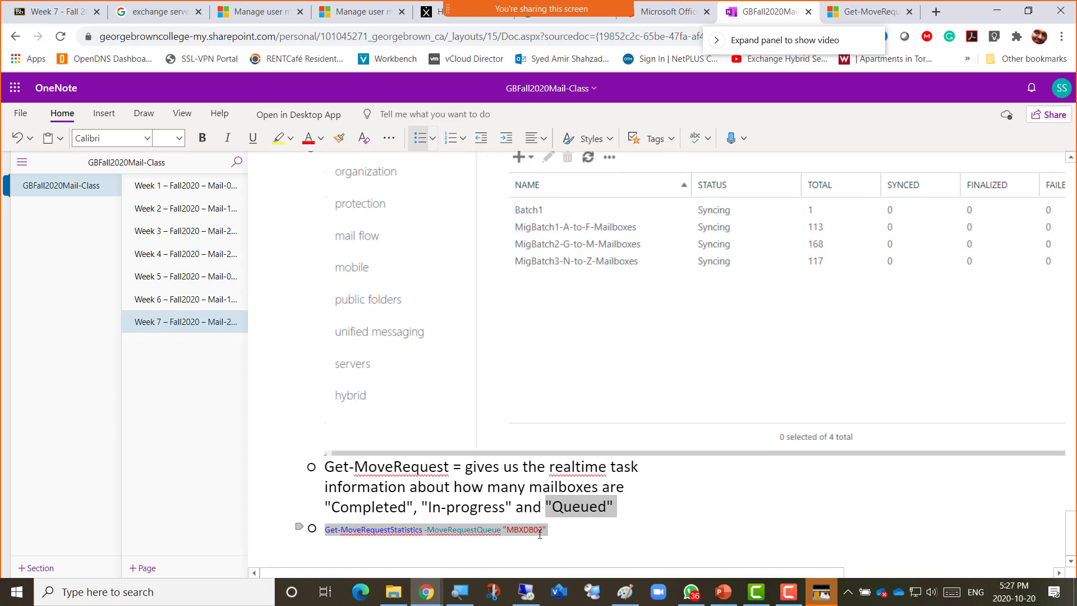
key(shift+Right)
key(shift+Right)
key(shift+Right)
key(shift+Right)
key(shift+Right)
key(shift+Right)
key(shift+Right)
key(shift+Right)
key(shift+Right)
key(shift+Right)
key(shift+Right)
key(shift+Right)
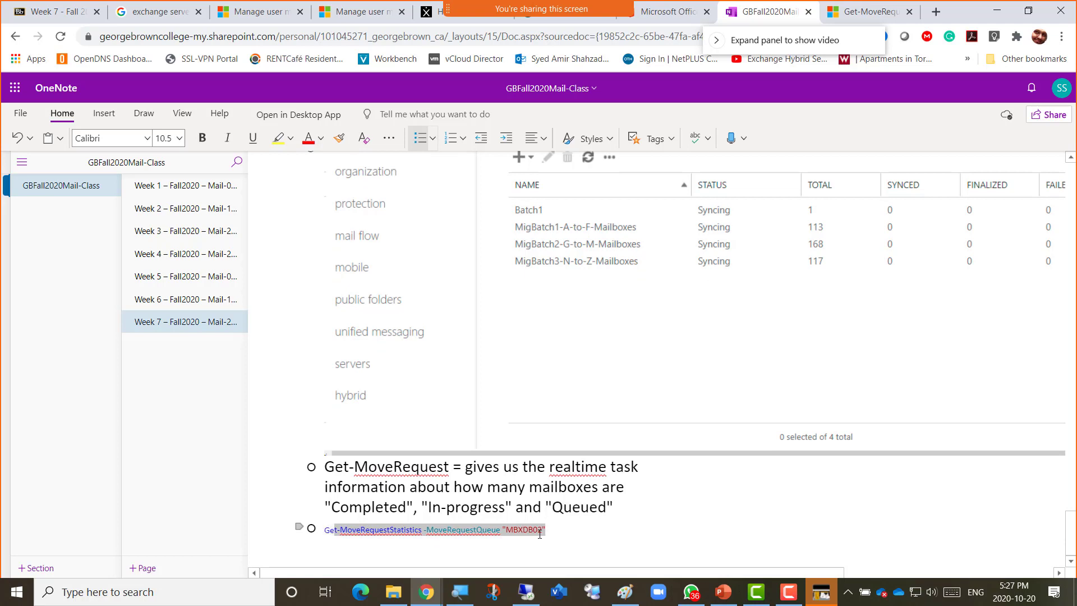
triple_click(539, 534)
click(180, 138)
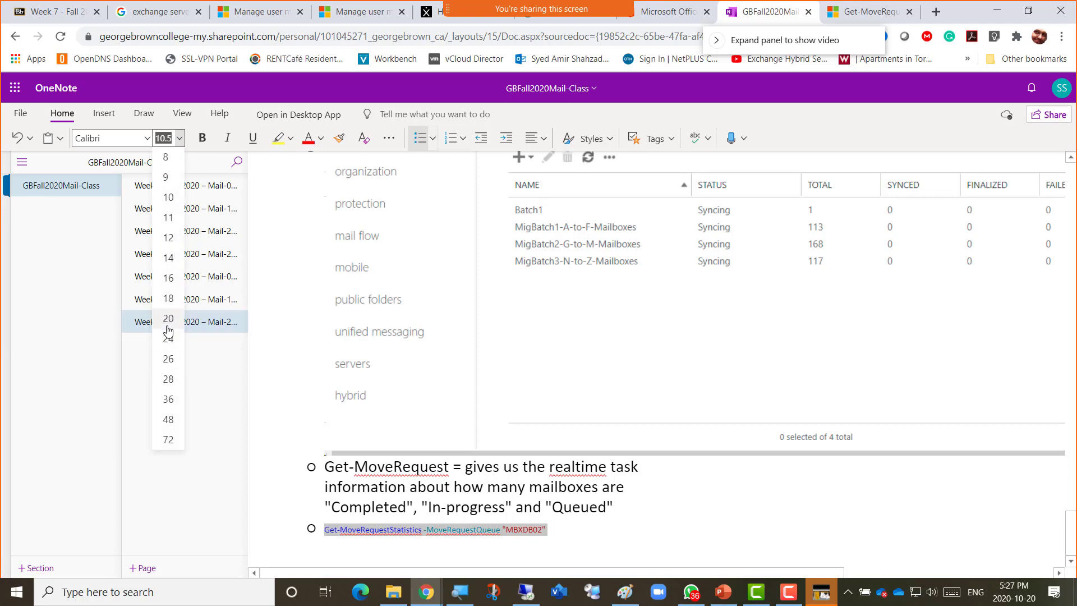
key(Return)
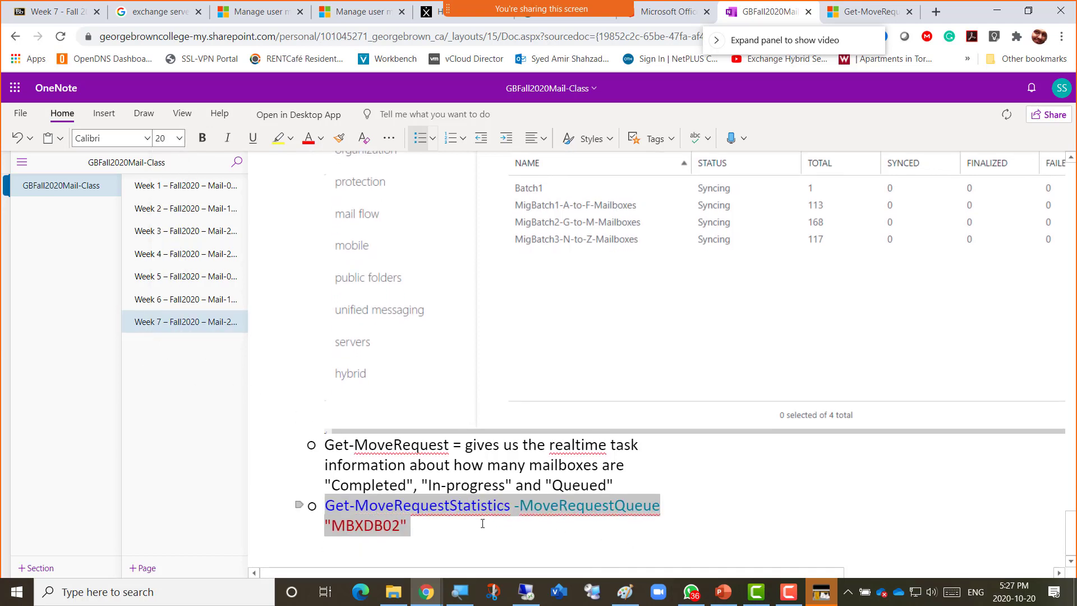
click(482, 524)
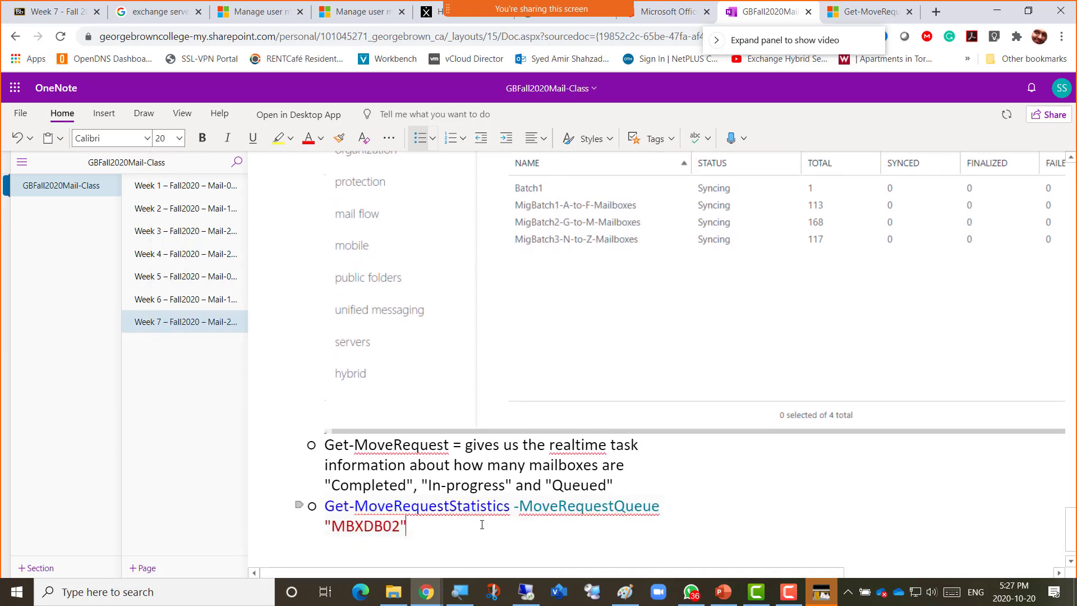
Copy the Example 4 description from the docs and paste it above the command, removing blank bullets.
click(876, 19)
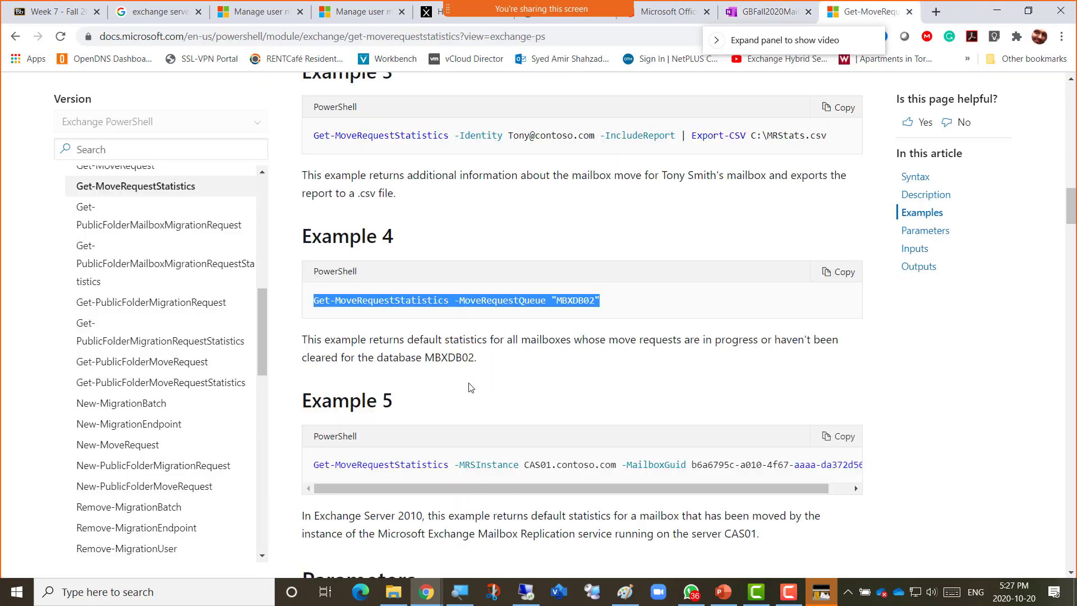
click(346, 349)
triple_click(356, 337)
key(ctrl+c)
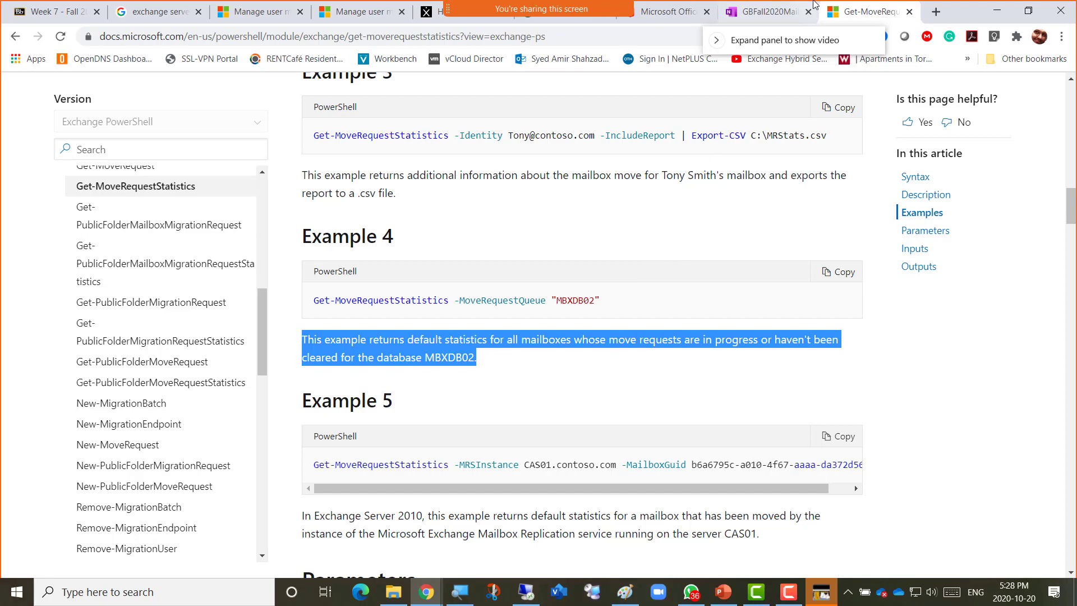
click(767, 10)
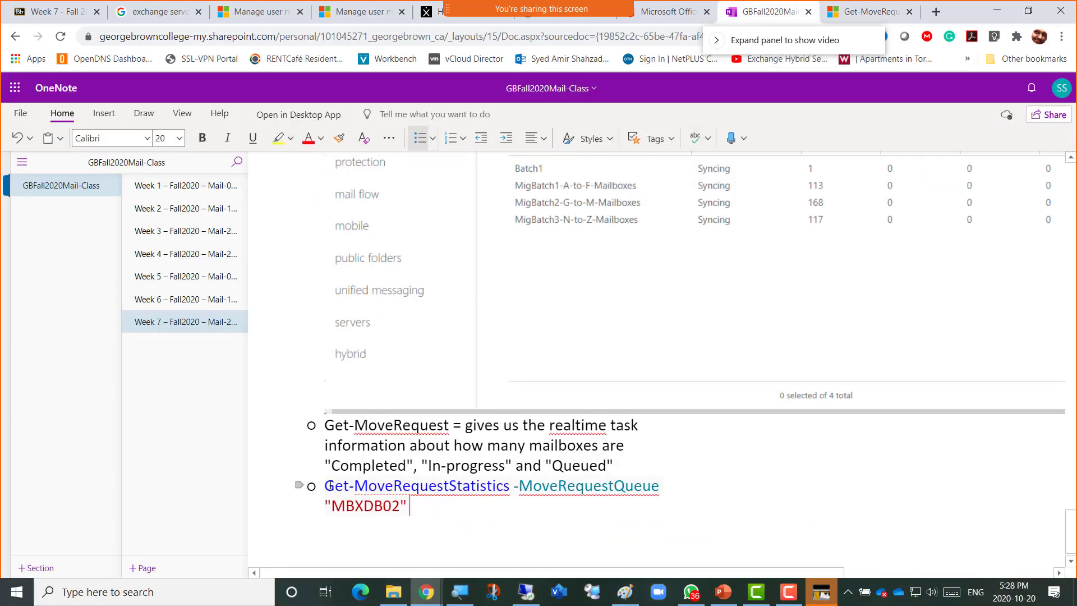
key(ctrl+v)
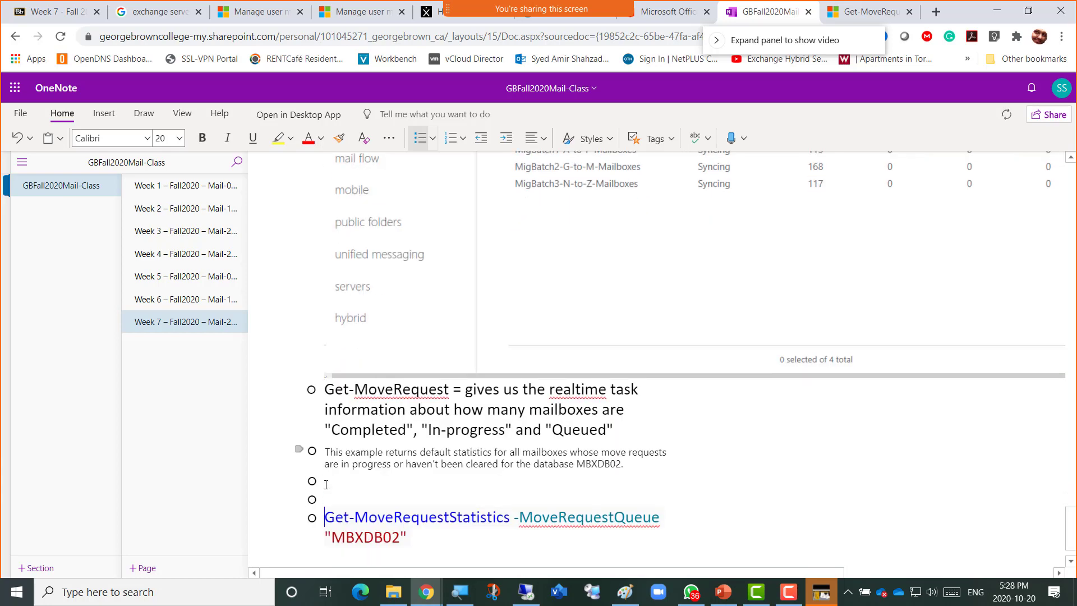
key(Return)
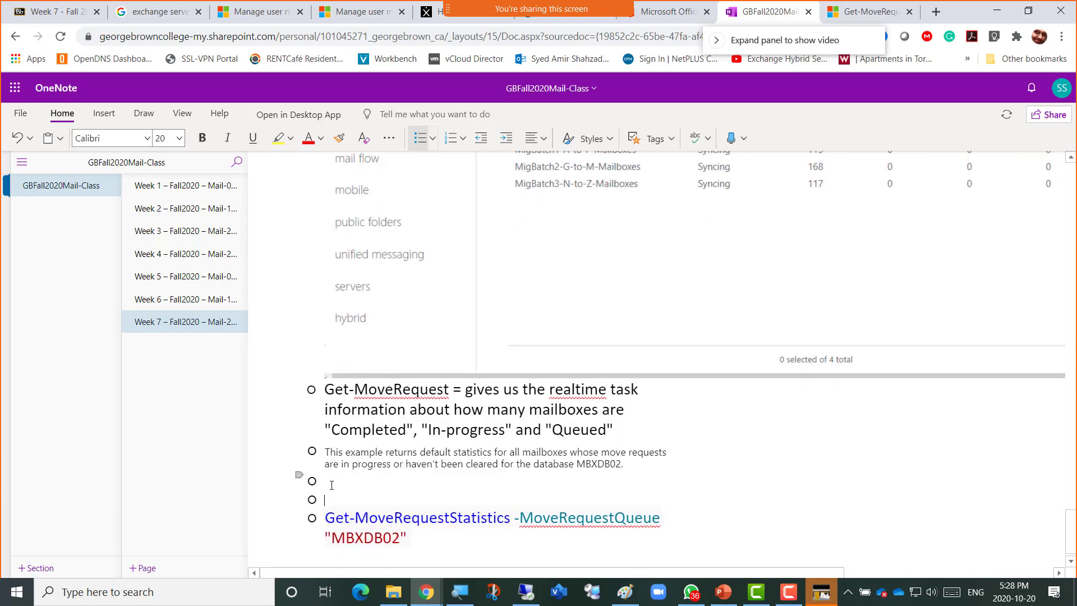
key(Delete)
key(Delete)
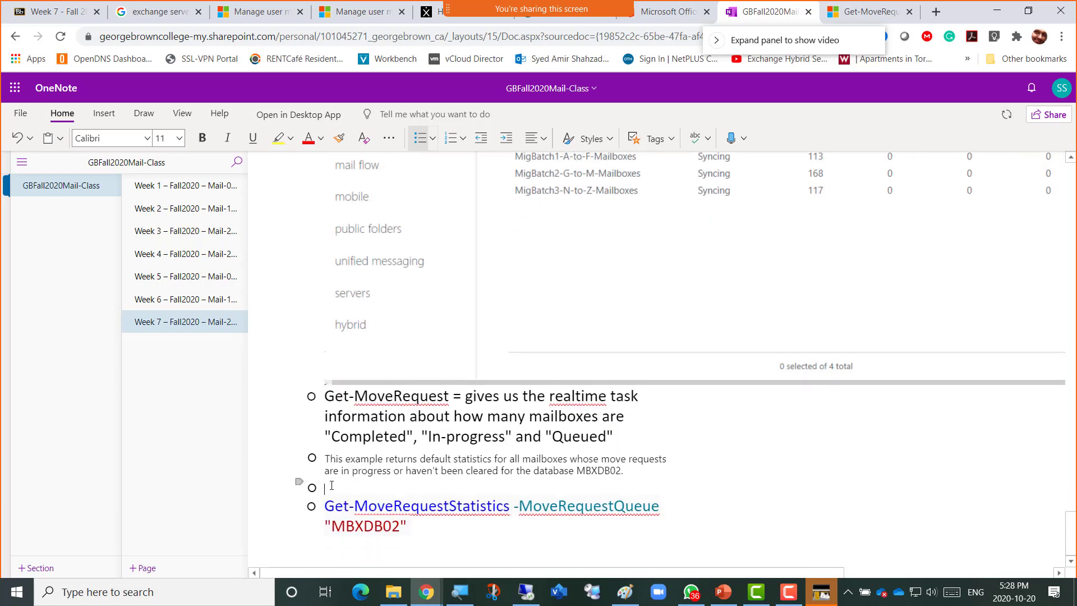
Indent the command under the description and set the description to 20 pt.
key(Tab)
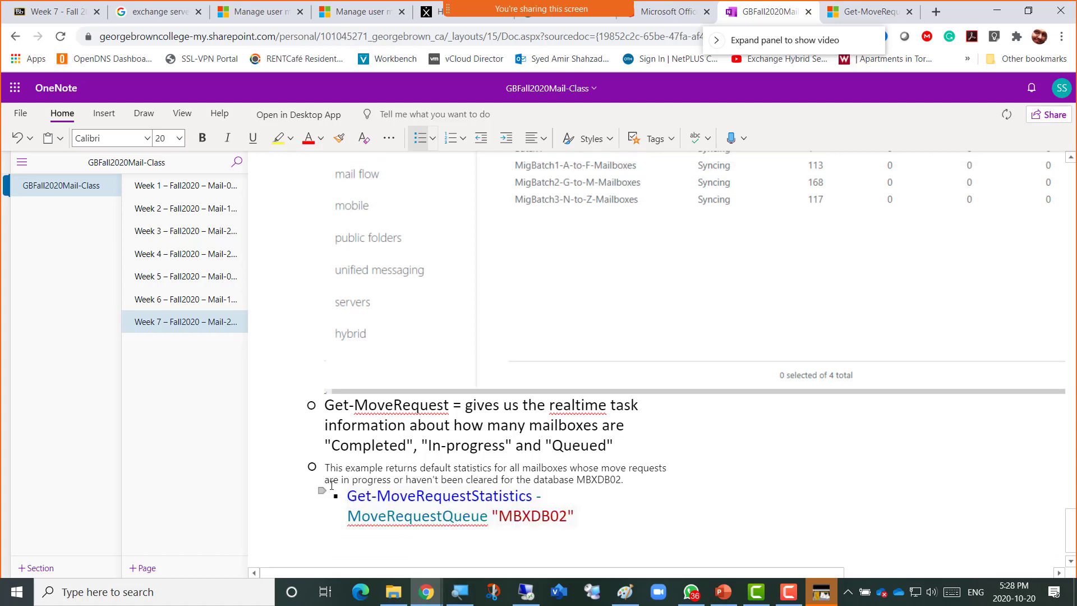
key(Up)
key(Up)
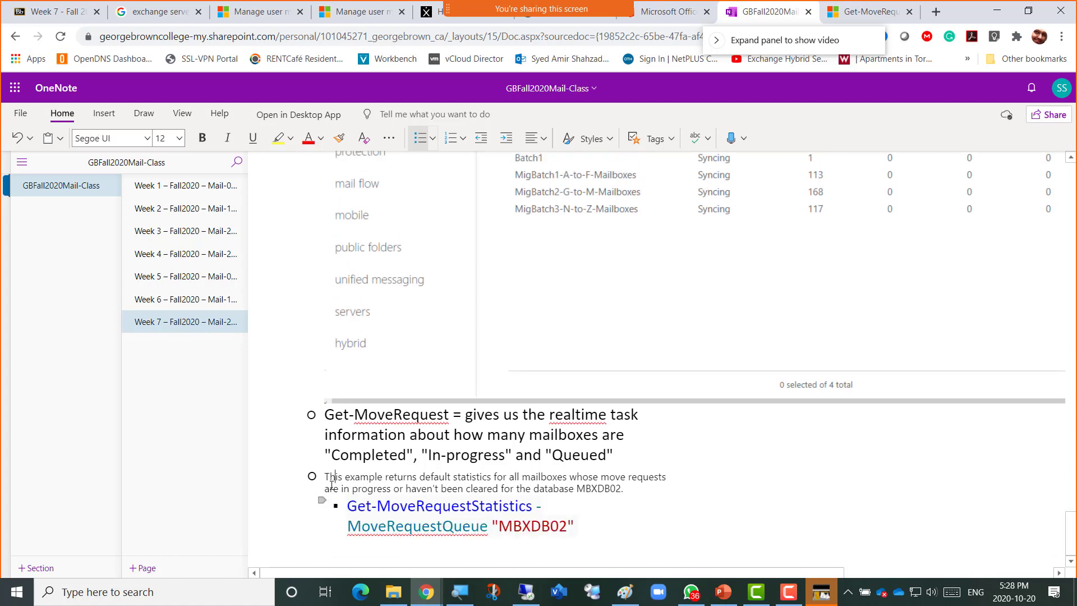
triple_click(332, 484)
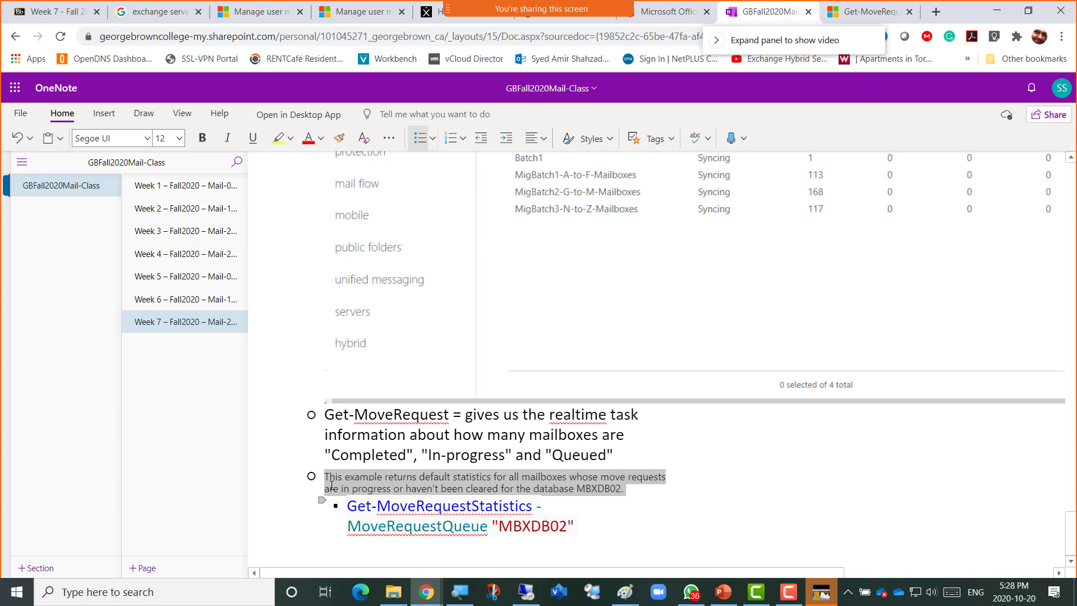
click(179, 137)
click(168, 319)
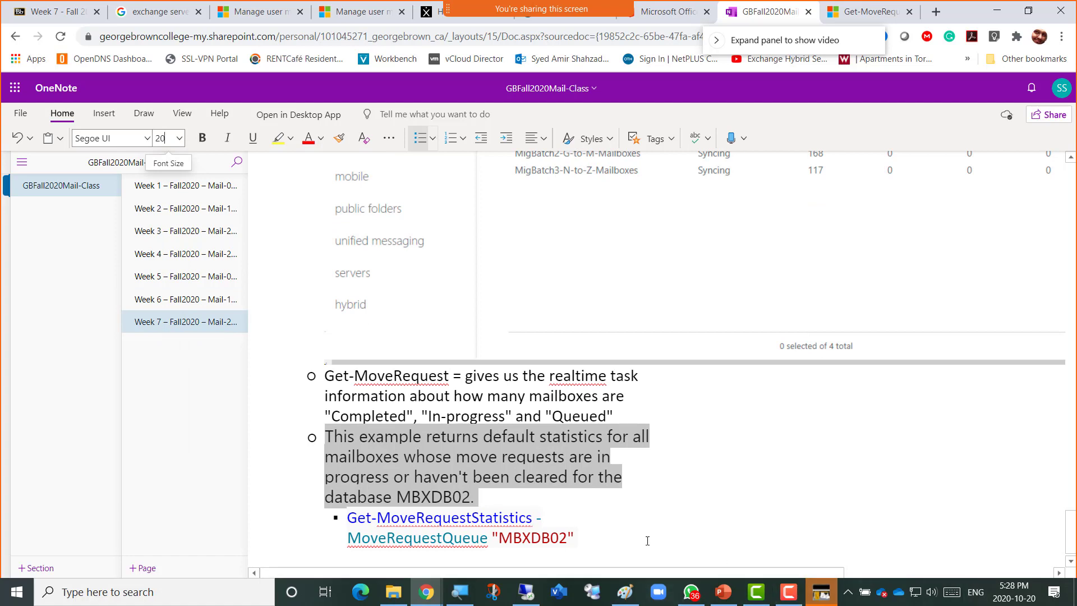
click(531, 497)
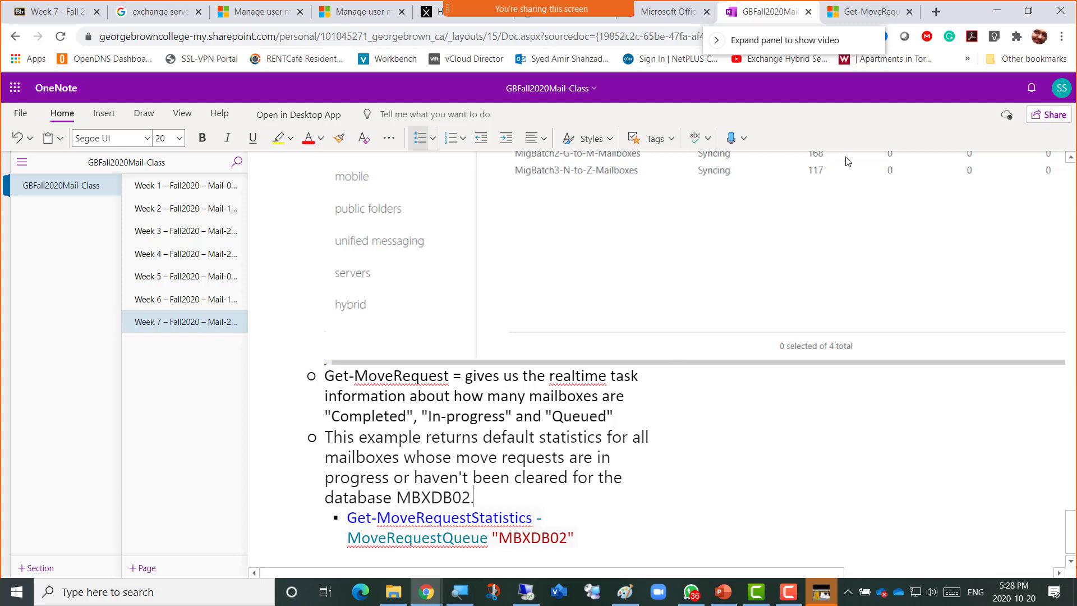
key(alt+Tab)
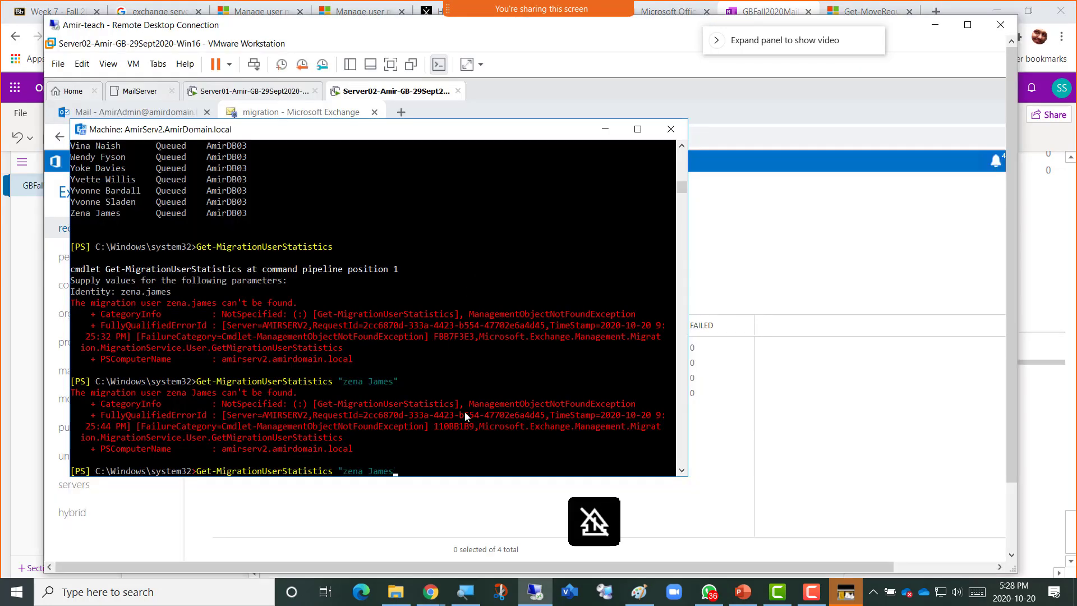
Start typing a Get-MoveRequest command at the remote shell prompt using tab completion.
key(BackSpace)
key(BackSpace)
key(BackSpace)
key(BackSpace)
key(BackSpace)
key(BackSpace)
key(BackSpace)
key(BackSpace)
key(BackSpace)
key(BackSpace)
key(BackSpace)
key(BackSpace)
key(BackSpace)
key(BackSpace)
key(BackSpace)
key(BackSpace)
key(BackSpace)
key(BackSpace)
key(BackSpace)
key(BackSpace)
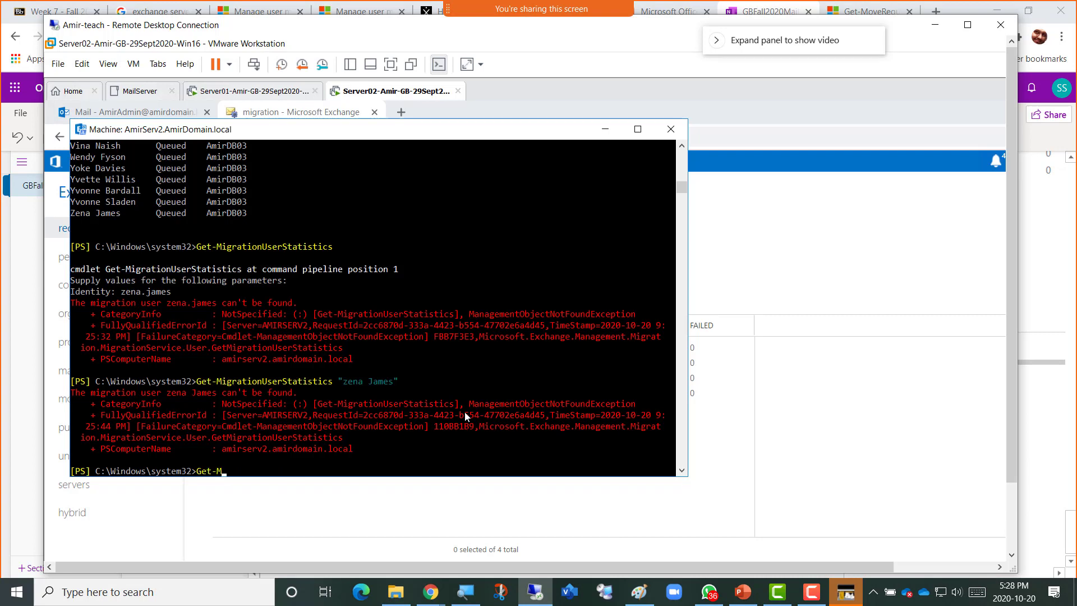
text(Get-Mover)
key(Tab)
key(Tab)
key(Num_Lock)
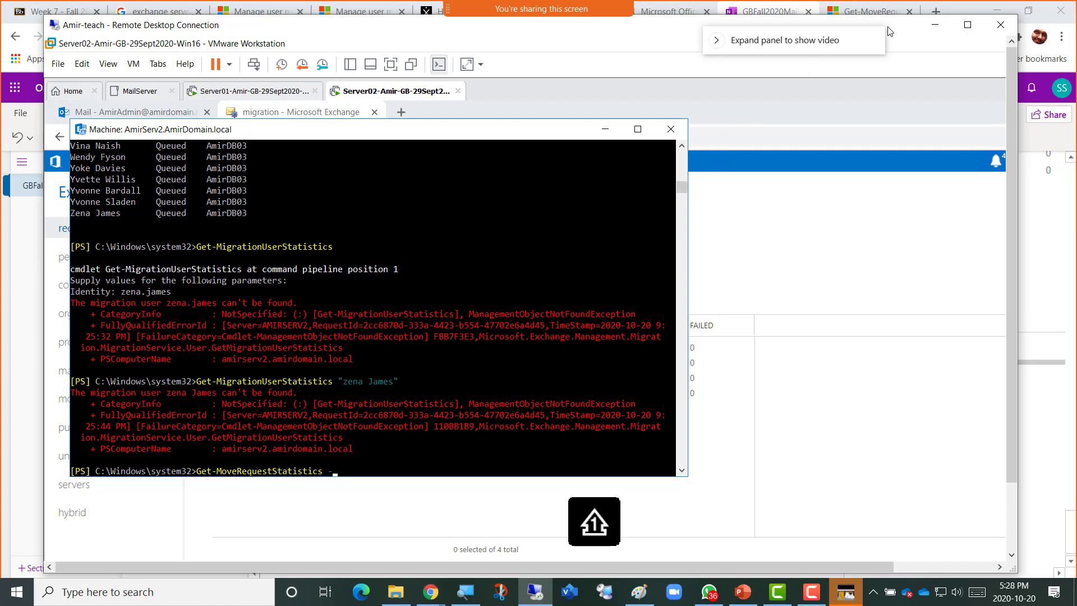
key(alt+Tab)
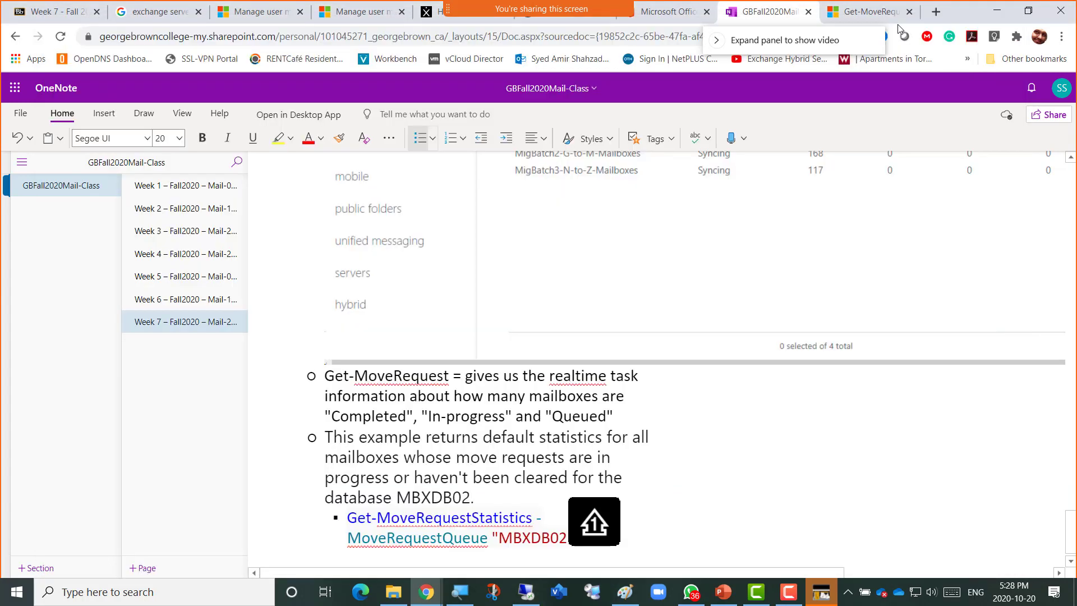
key(Tab)
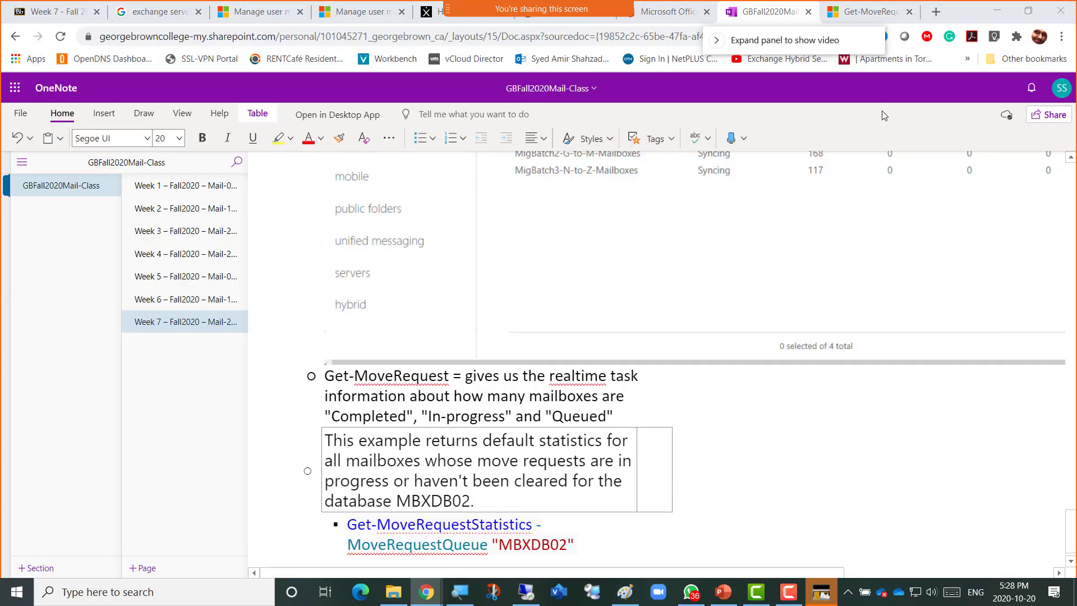
key(alt+Tab)
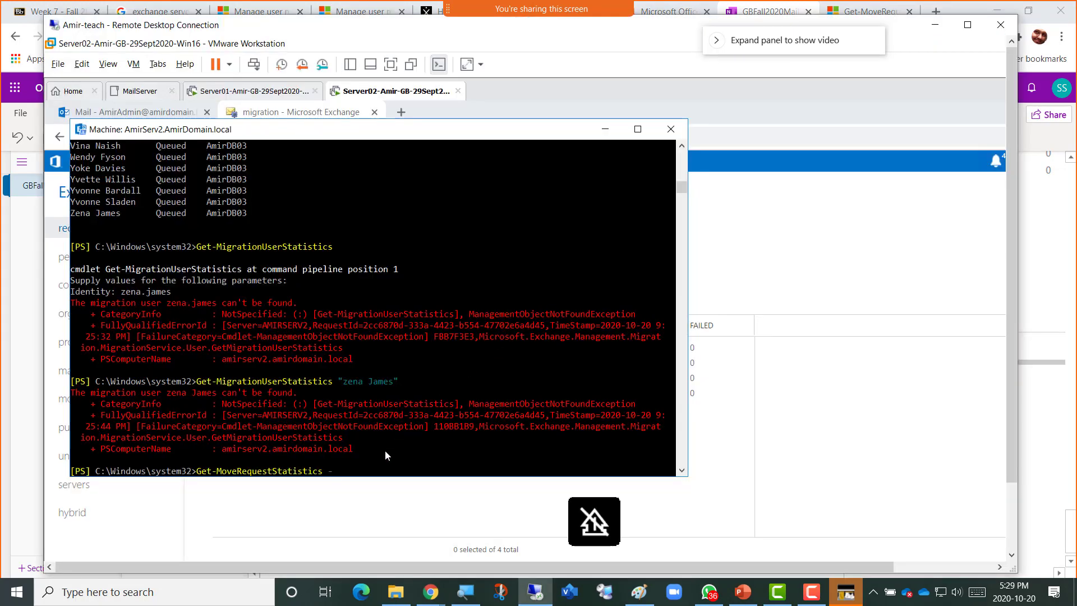
text(movere)
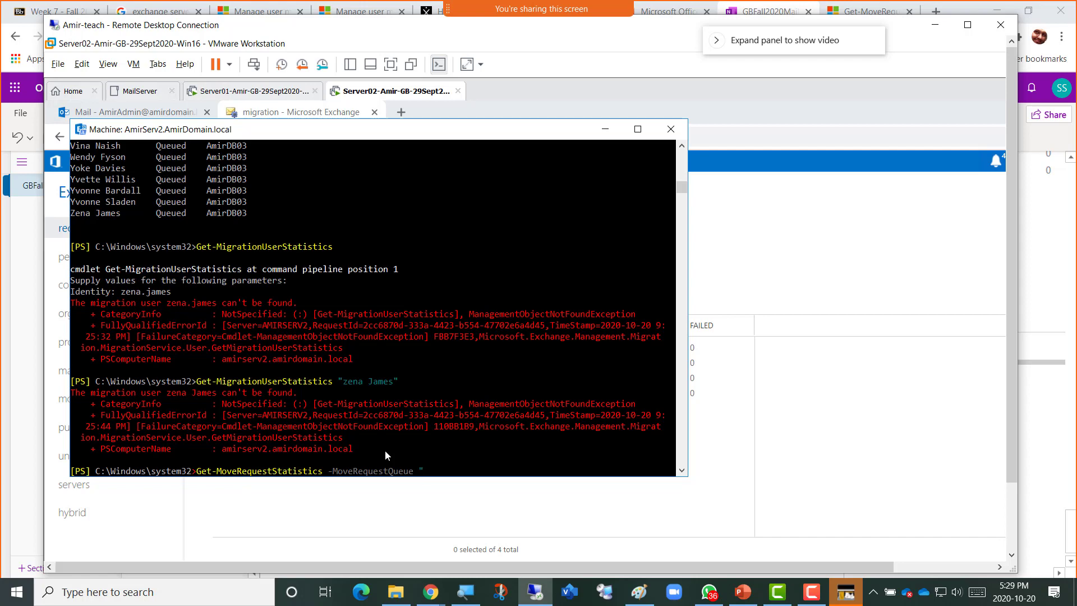
Move the shell aside to show the EAC mailbox databases list and the remote taskbar.
drag(309, 143, 568, 152)
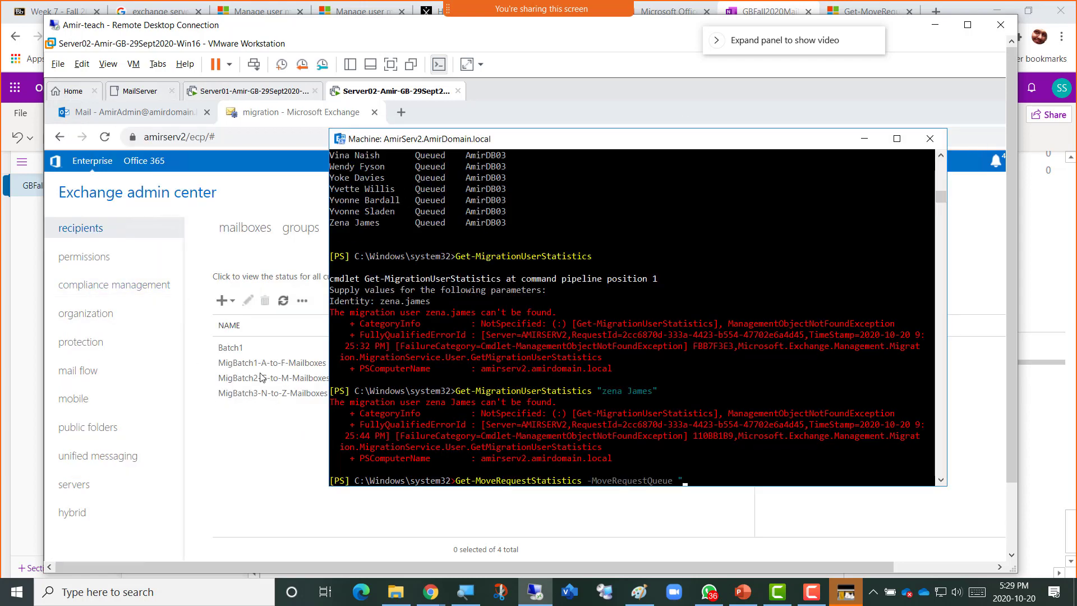
click(87, 480)
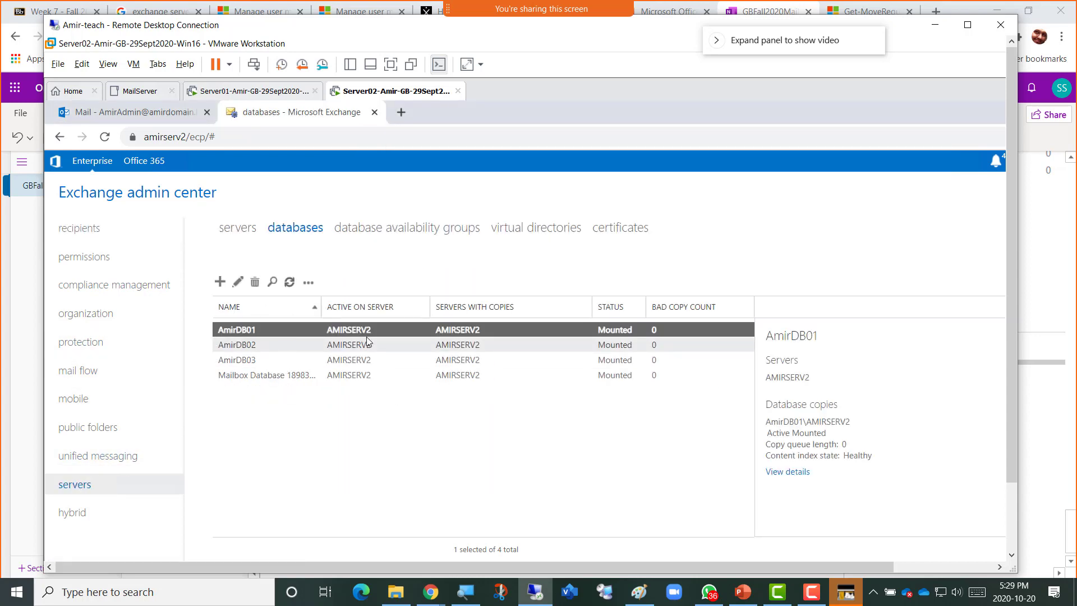
key(alt+Tab)
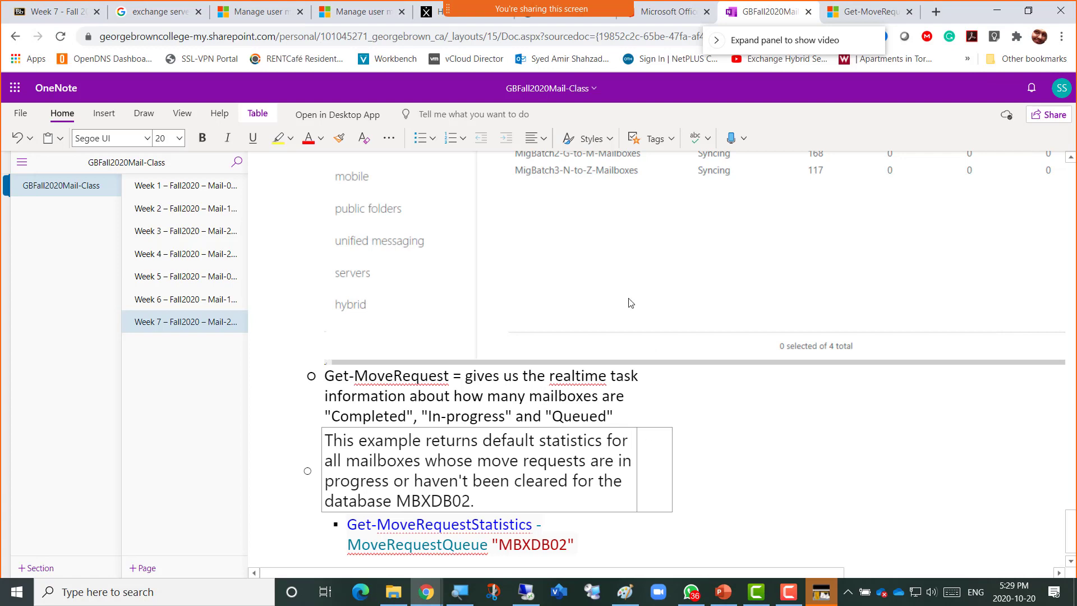
key(alt+Tab)
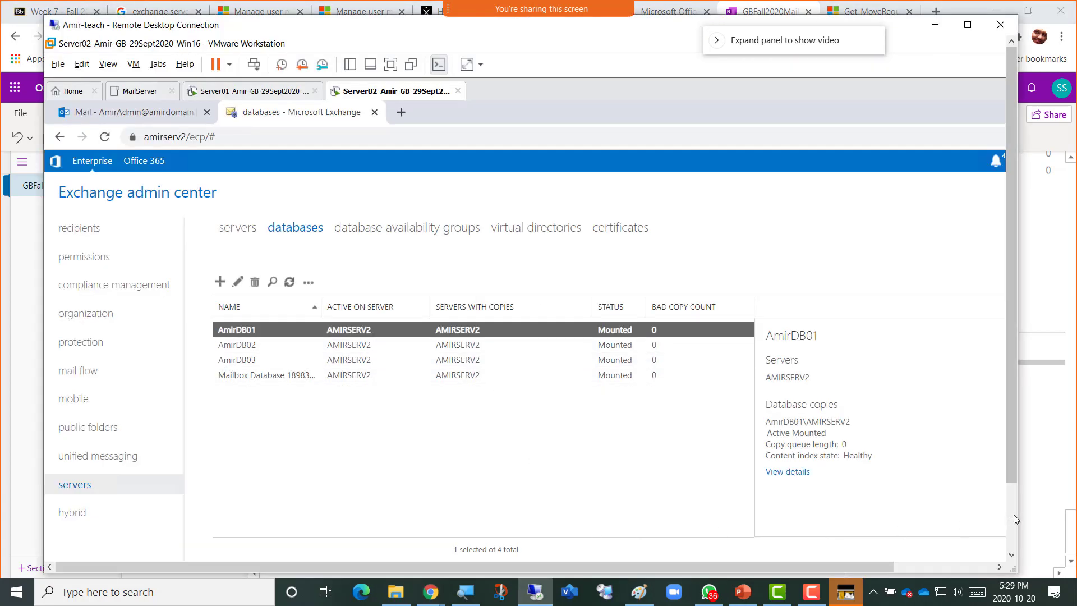
click(1014, 513)
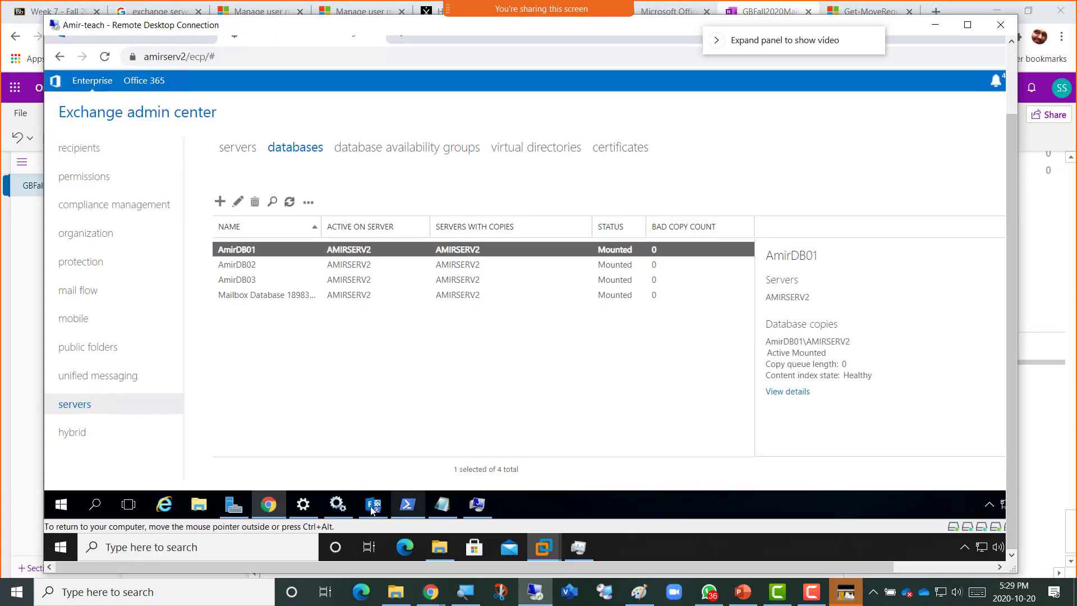
Run Get-MoveRequestStatistics -MoveRequestQueue AmirDB01 in the shell and copy that command line.
click(372, 507)
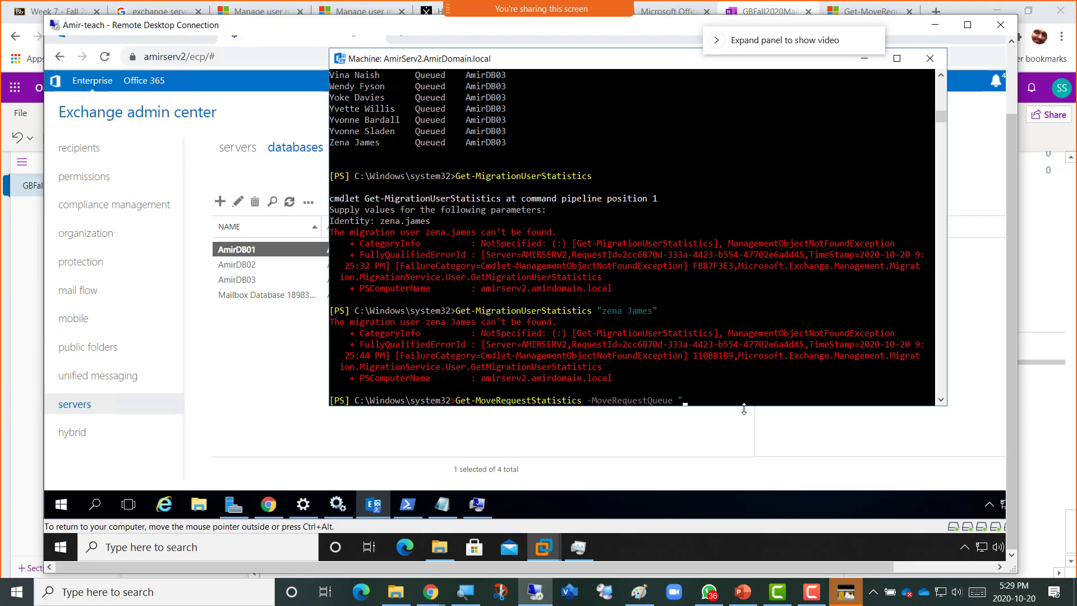
text(AmirDB01)
key(Return)
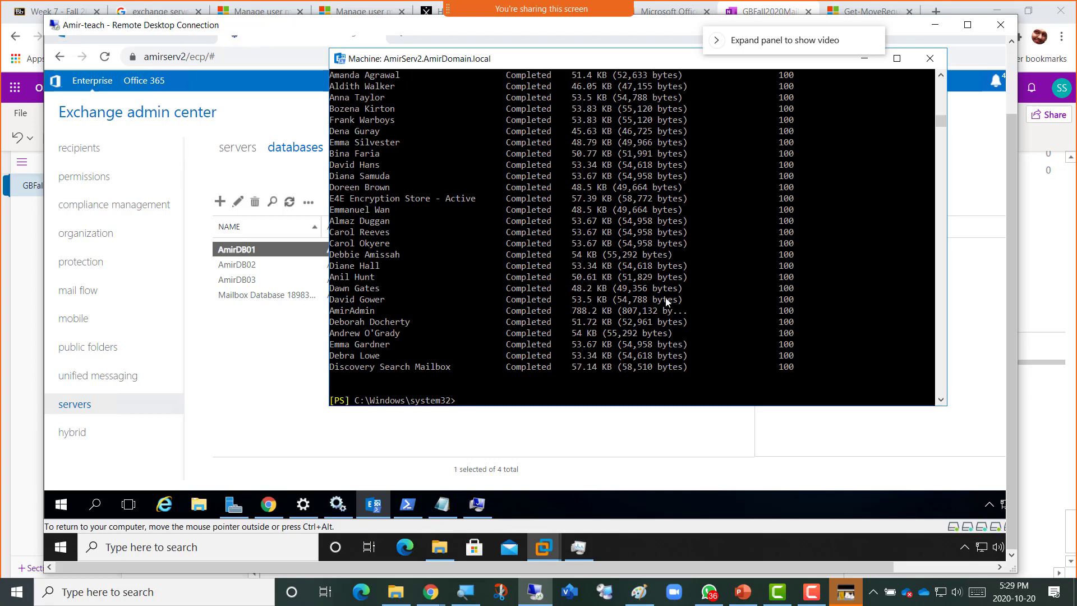
scroll(665, 302, up, 12)
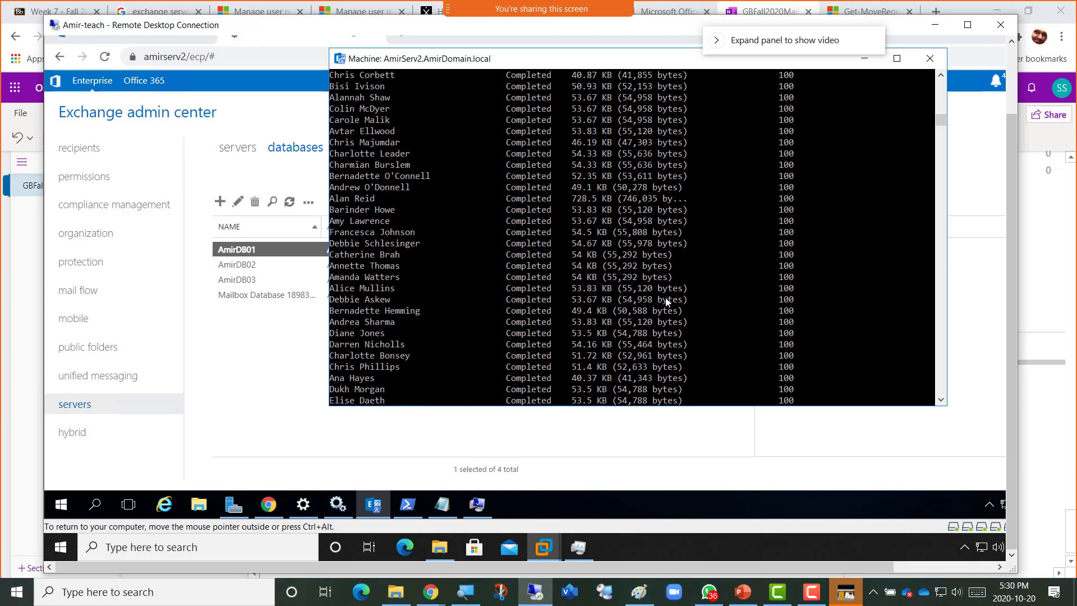
scroll(668, 303, up, 15)
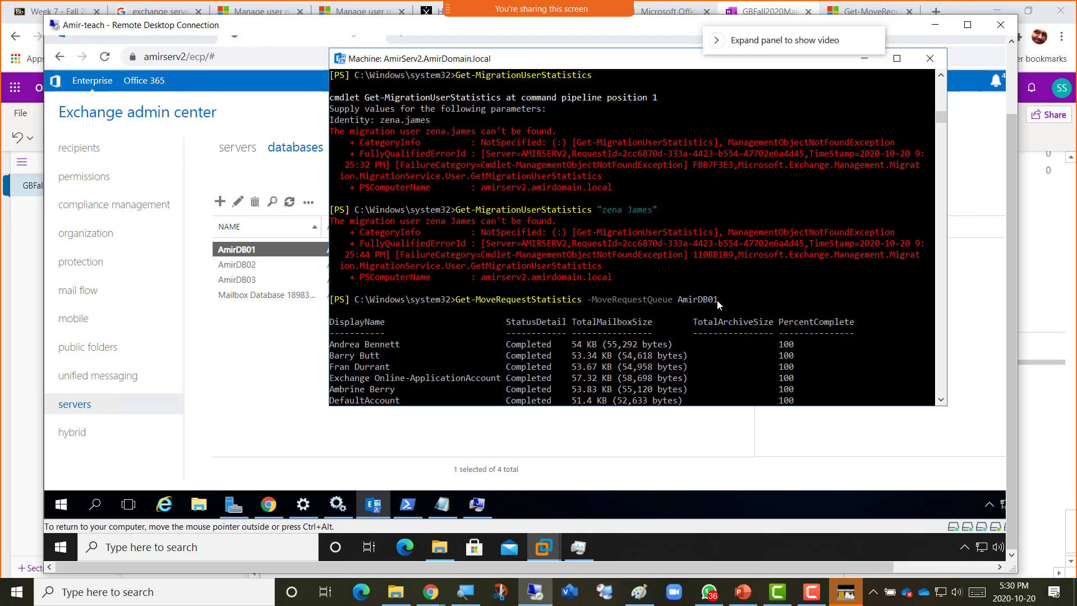
drag(722, 300, 452, 305)
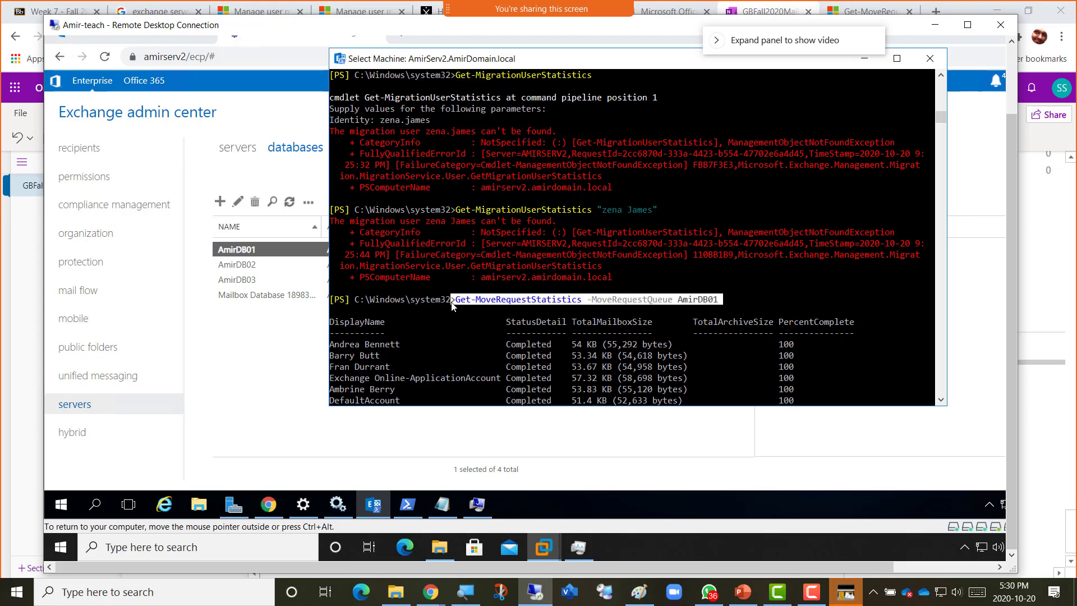
right_click(466, 314)
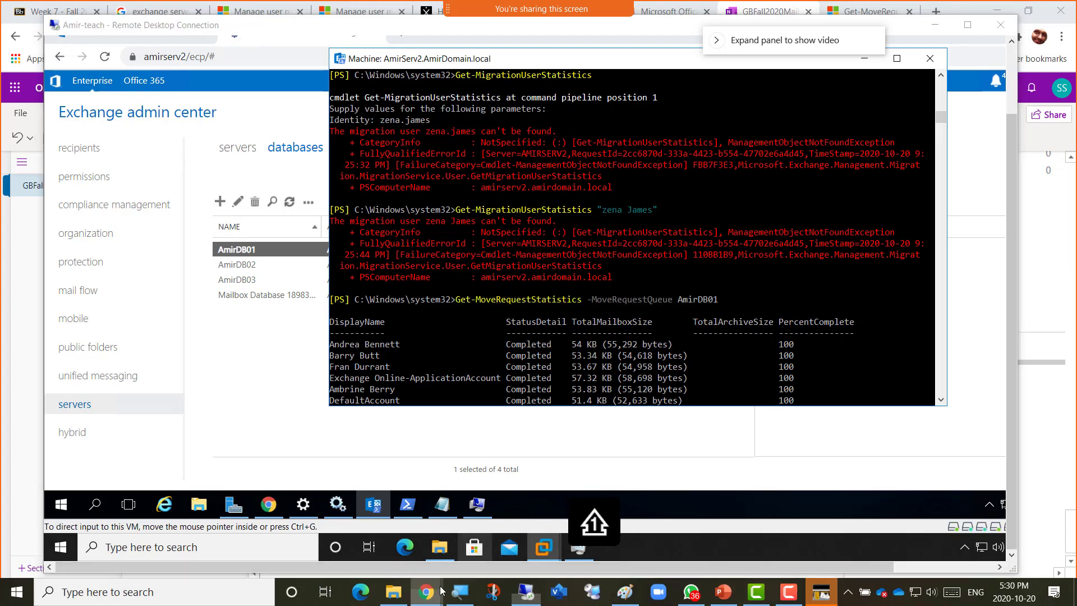
mouse_move(441, 590)
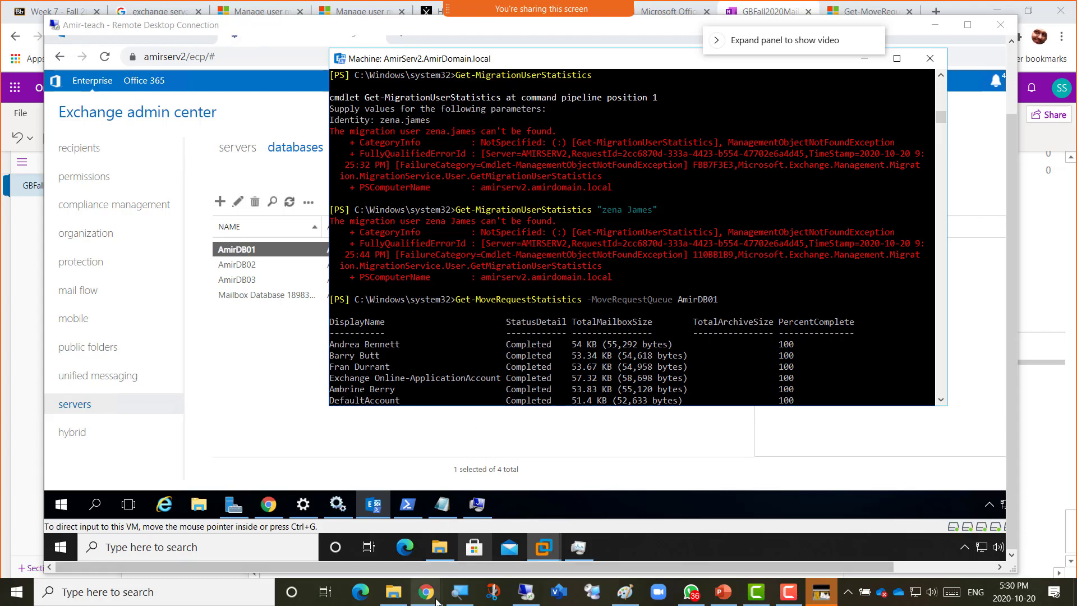
Paste the AmirDB01 command over the MBXDB02 example line, turning it into a table.
click(491, 547)
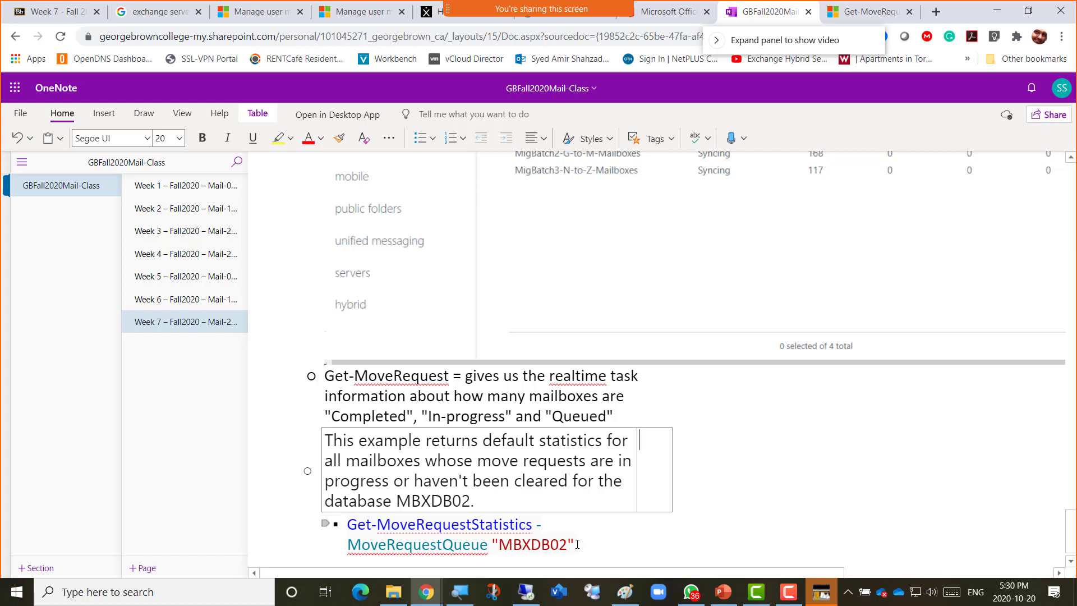
drag(574, 544, 350, 507)
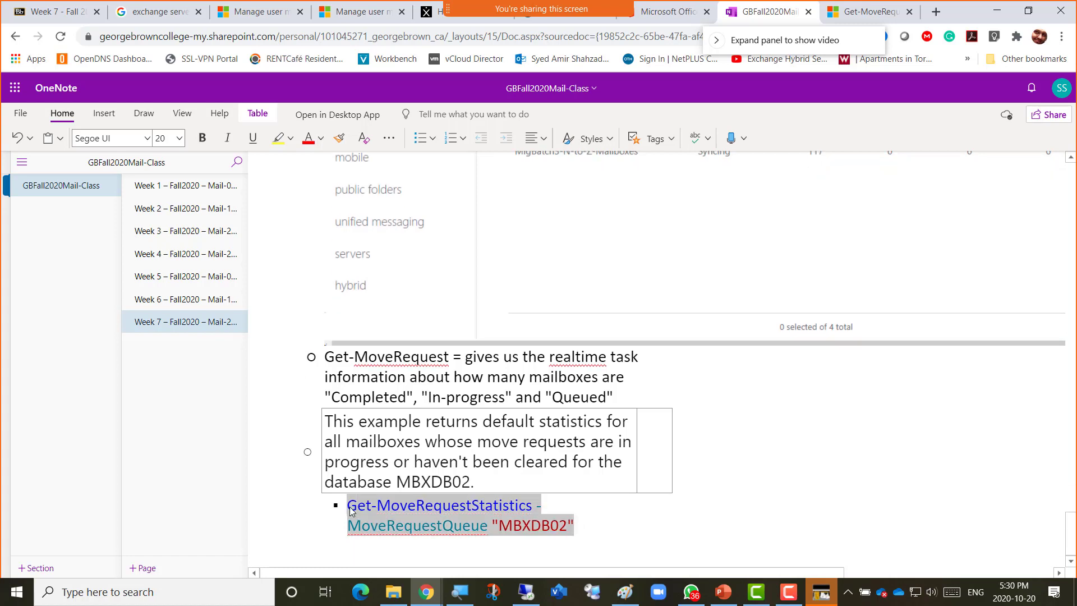
text(Get-MoveRequestStatistics -MoveRequestQueue AmirDB01)
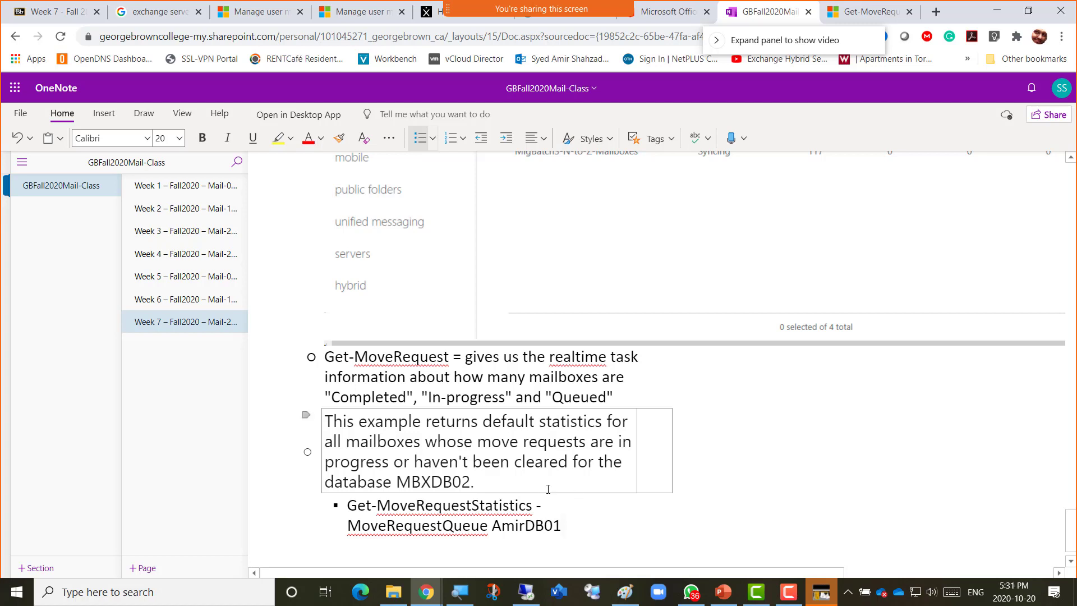
key(Tab)
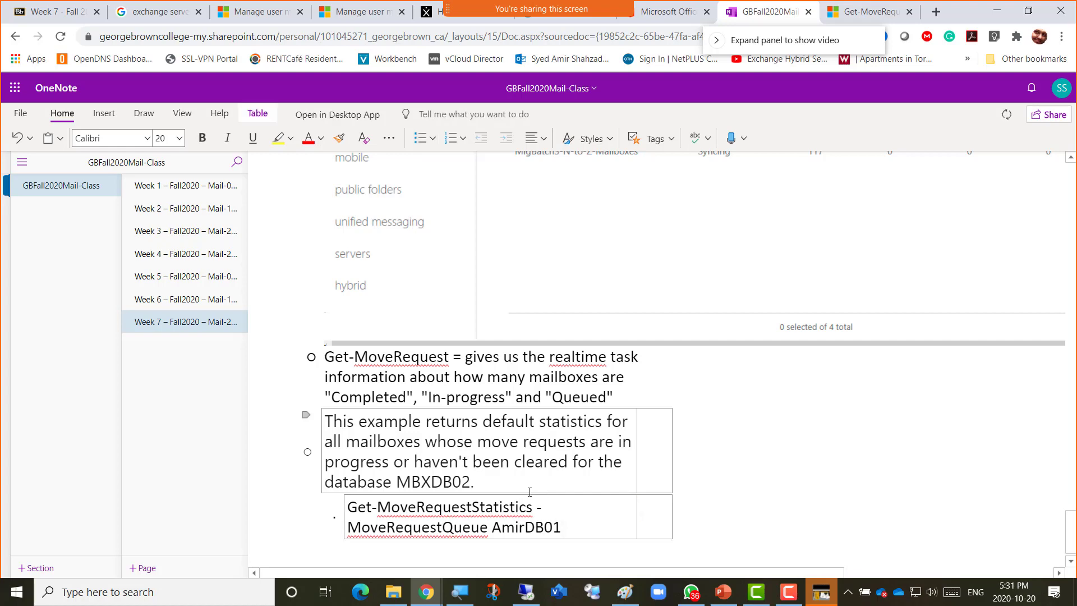
key(alt+Tab)
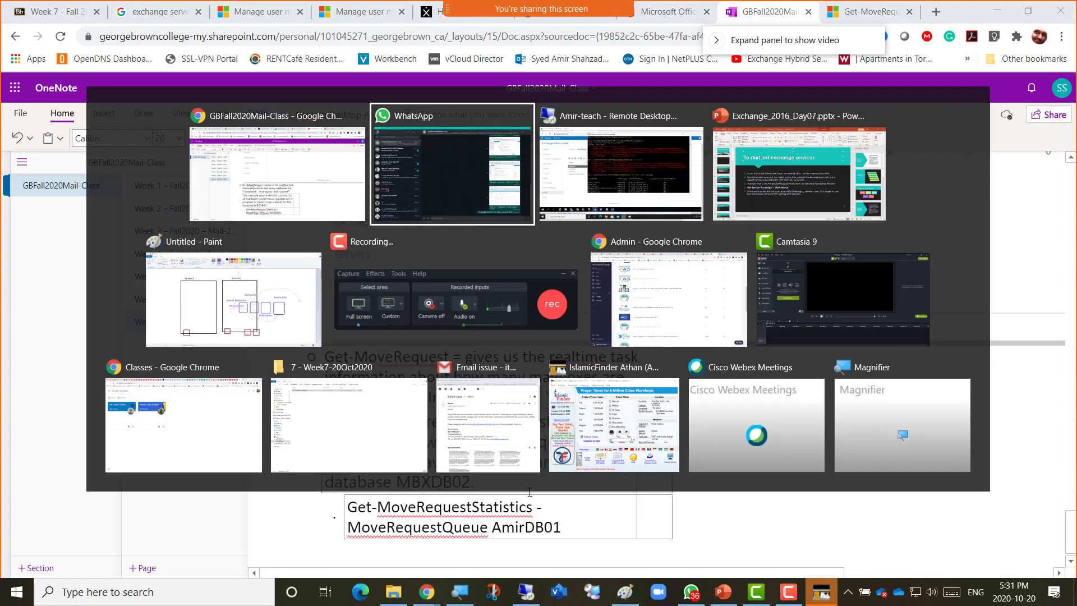
Review the shell output and recall the earlier Get-MoveRequest command from history.
key(alt+Tab)
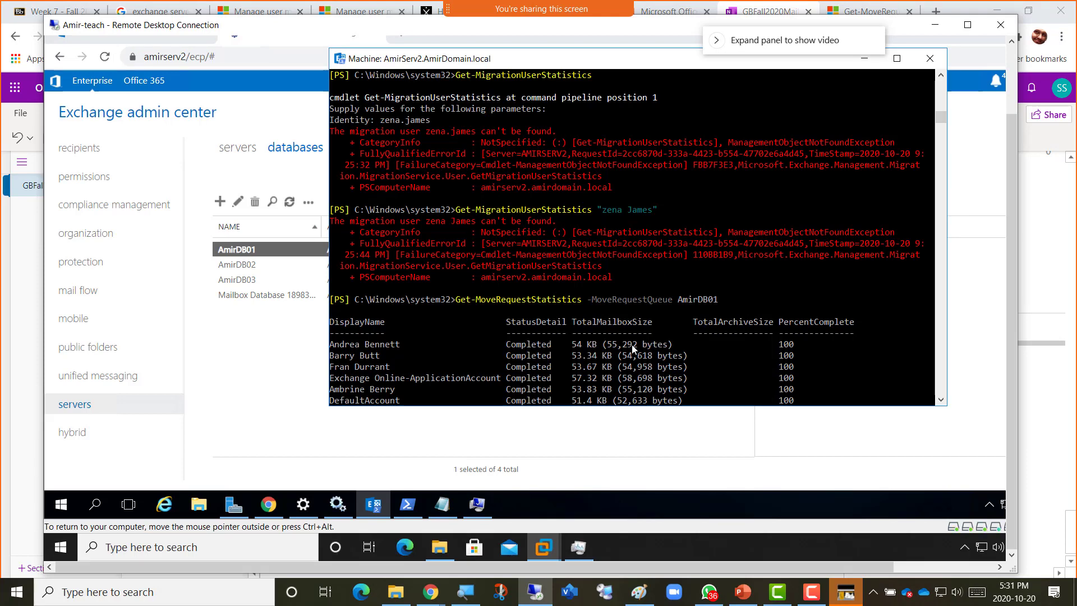
scroll(631, 344, down, 2)
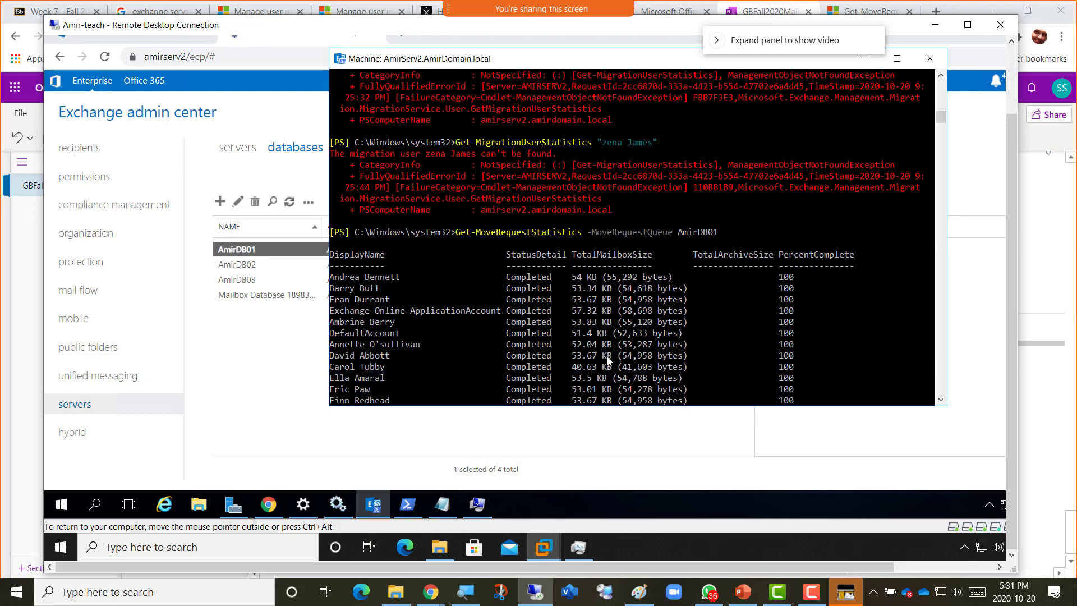
scroll(608, 367, down, 2)
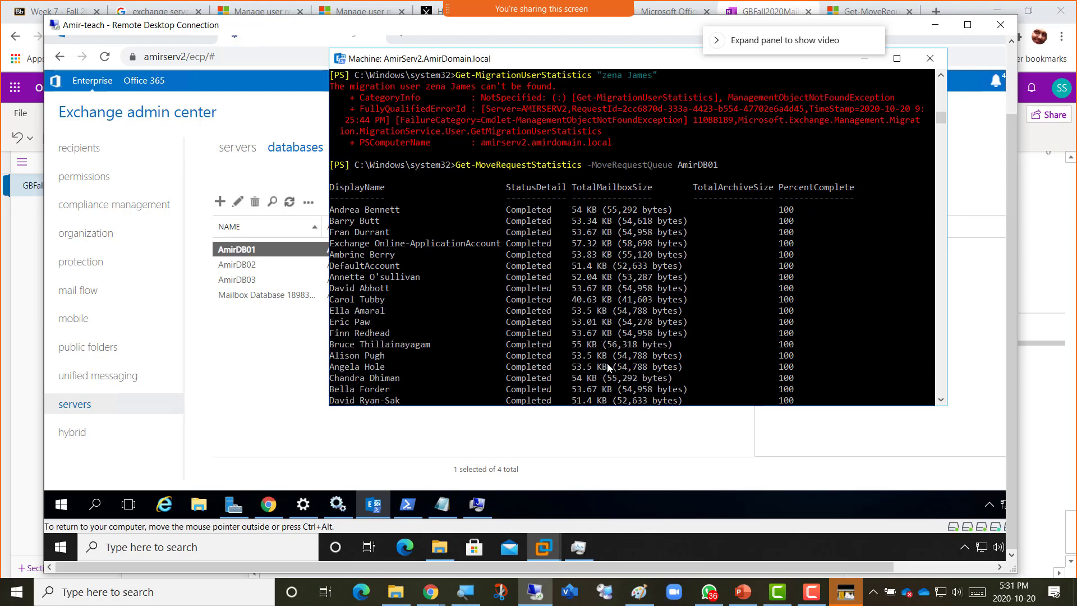
scroll(606, 363, down, 3)
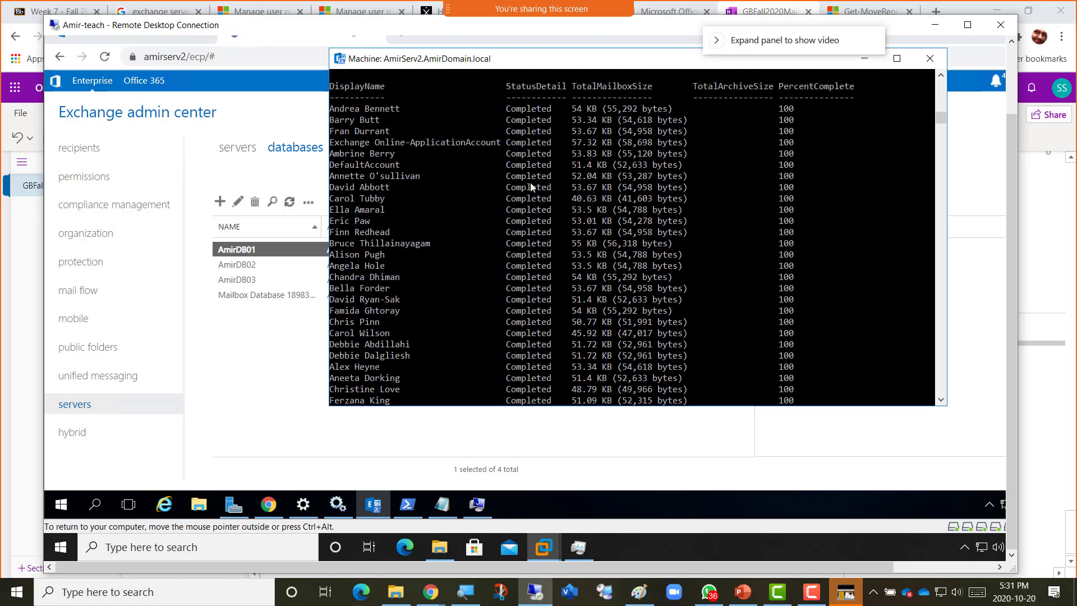
scroll(533, 190, up, 2)
scroll(522, 304, down, 9)
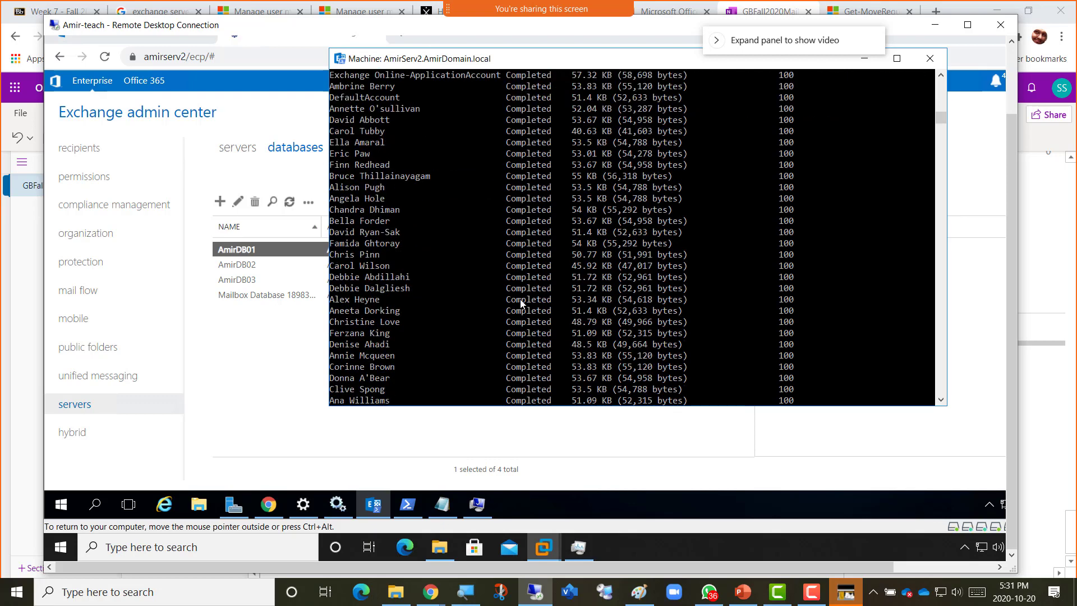
scroll(522, 303, down, 12)
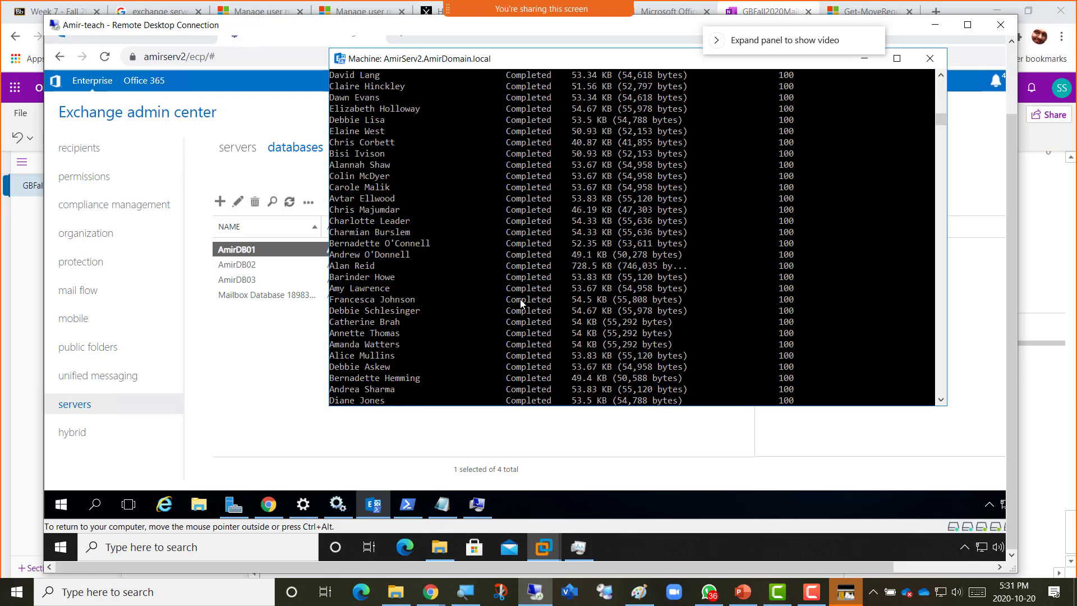
scroll(521, 304, down, 10)
scroll(521, 303, up, 5)
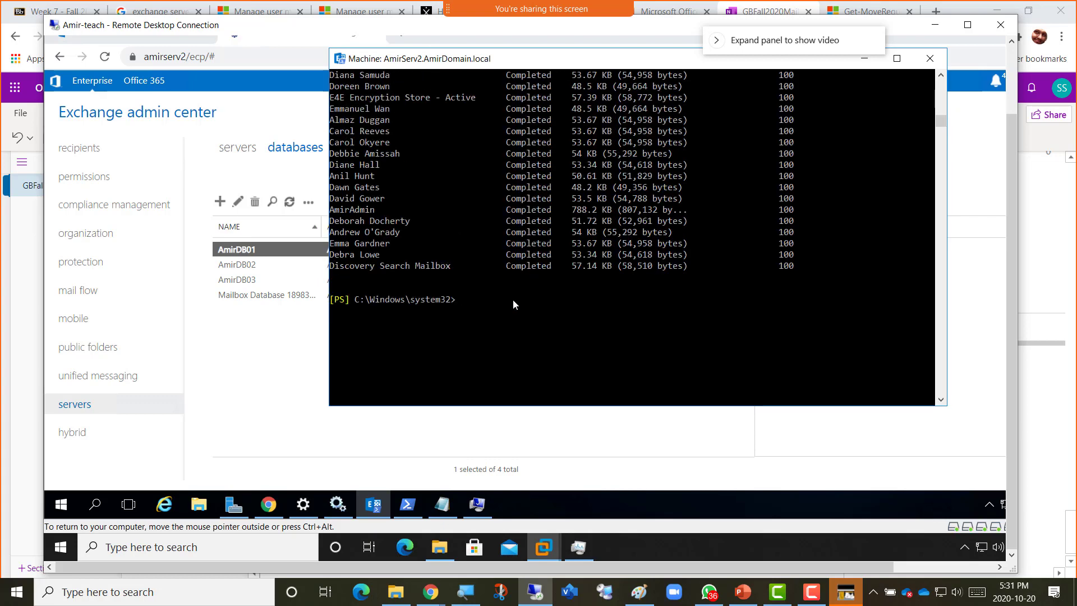
key(Up)
key(Up)
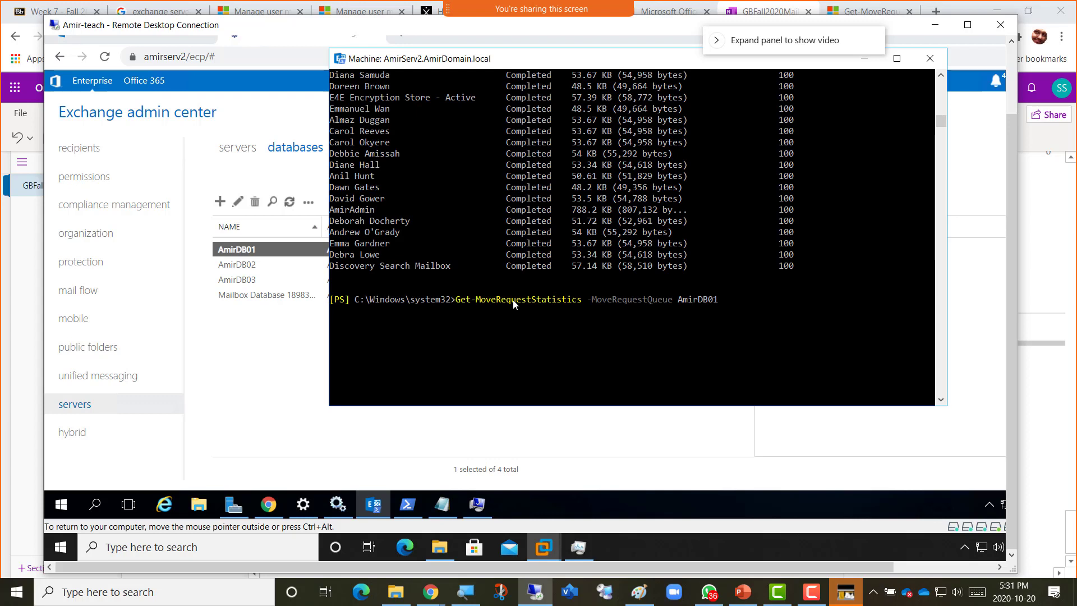
key(BackSpace)
key(BackSpace)
key(BackSpace)
key(BackSpace)
key(BackSpace)
key(BackSpace)
key(BackSpace)
key(BackSpace)
key(BackSpace)
key(BackSpace)
key(BackSpace)
key(BackSpace)
key(BackSpace)
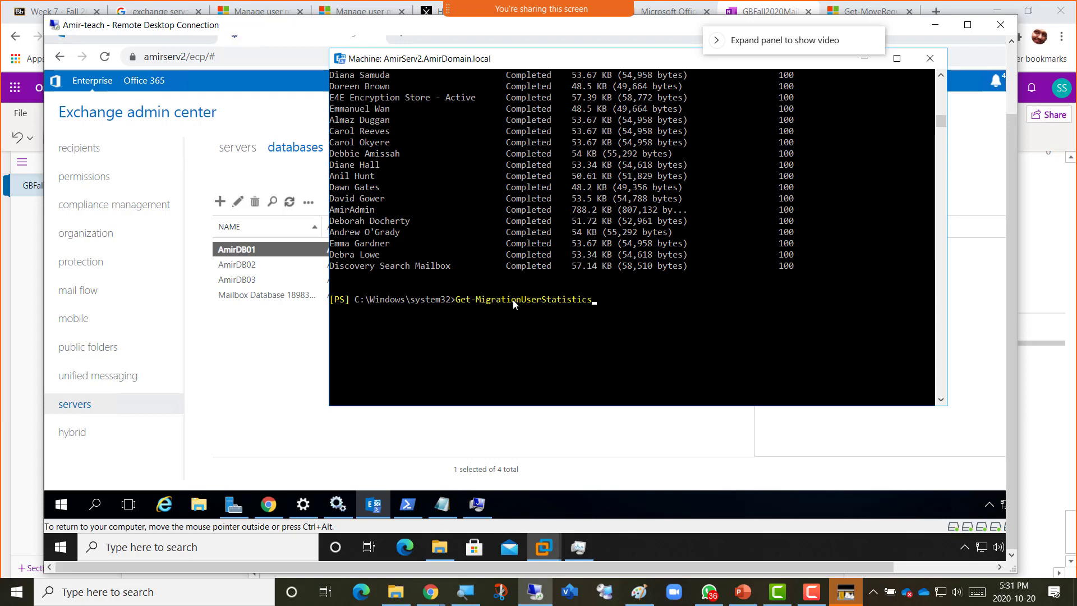
key(Up)
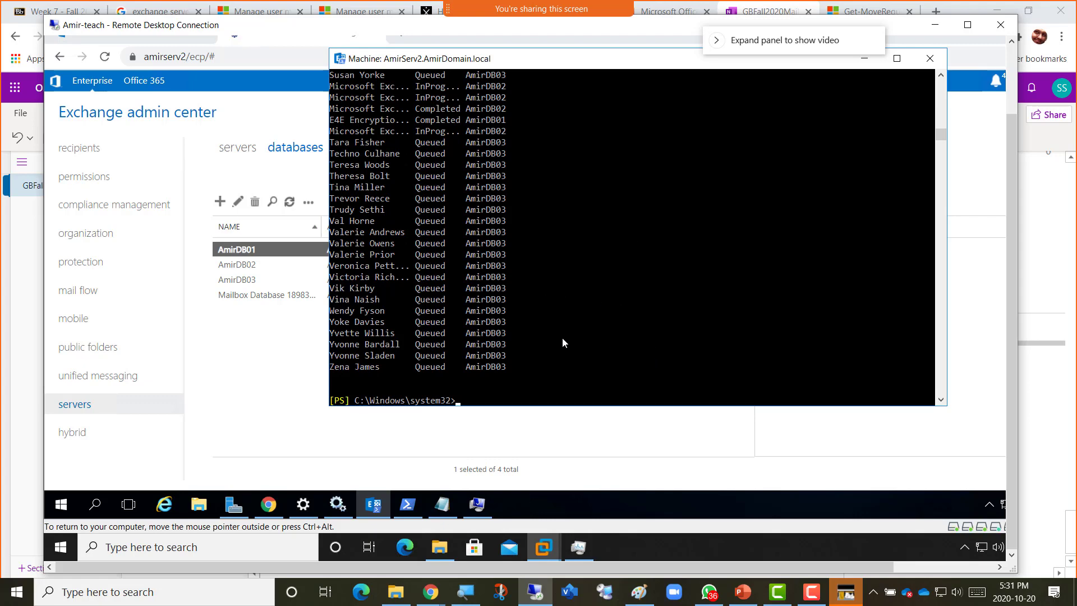
Scan the move request output and glance at the databases list behind the shell.
scroll(575, 331, up, 15)
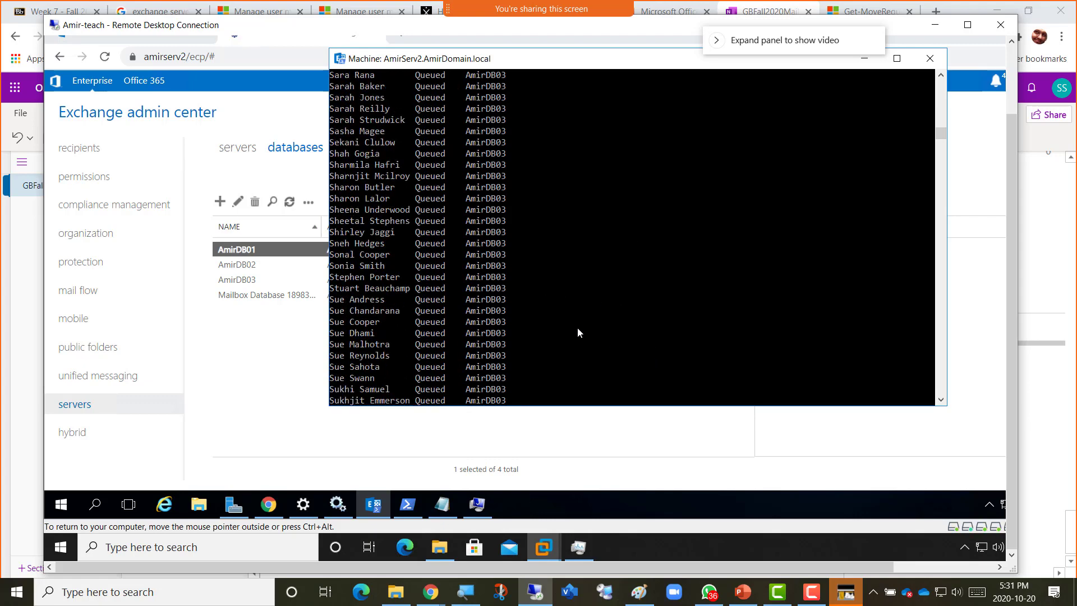
scroll(577, 332, up, 7)
scroll(578, 328, up, 20)
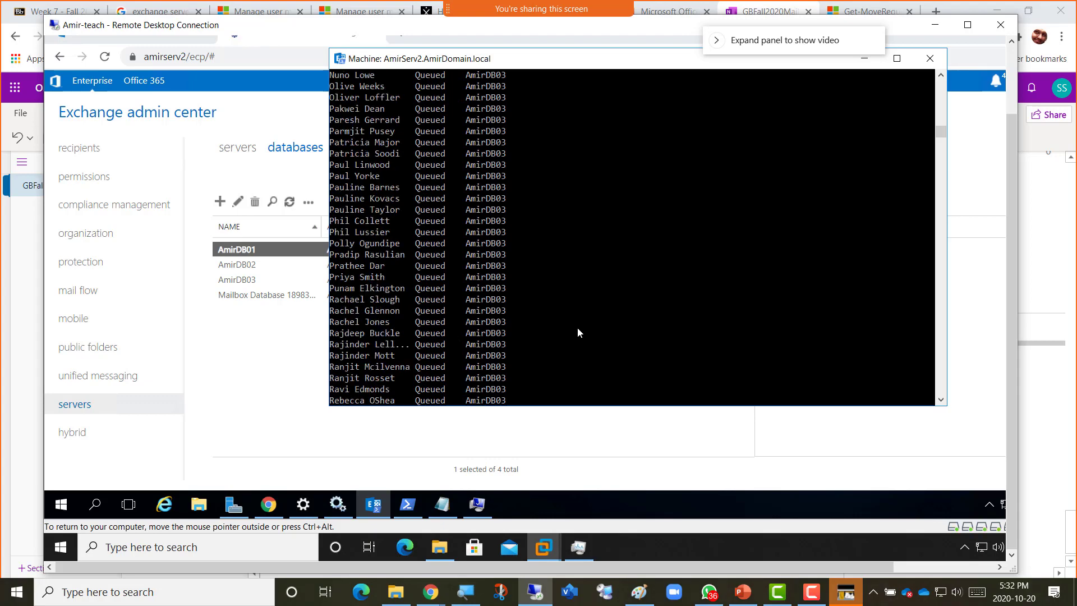
scroll(578, 328, up, 6)
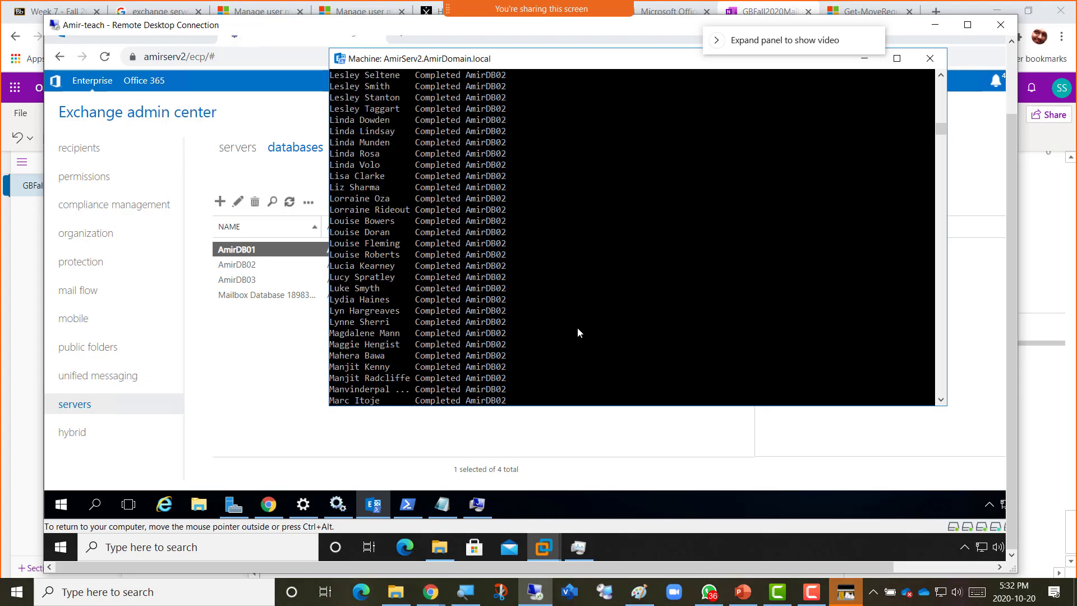
scroll(578, 328, down, 20)
scroll(579, 327, down, 5)
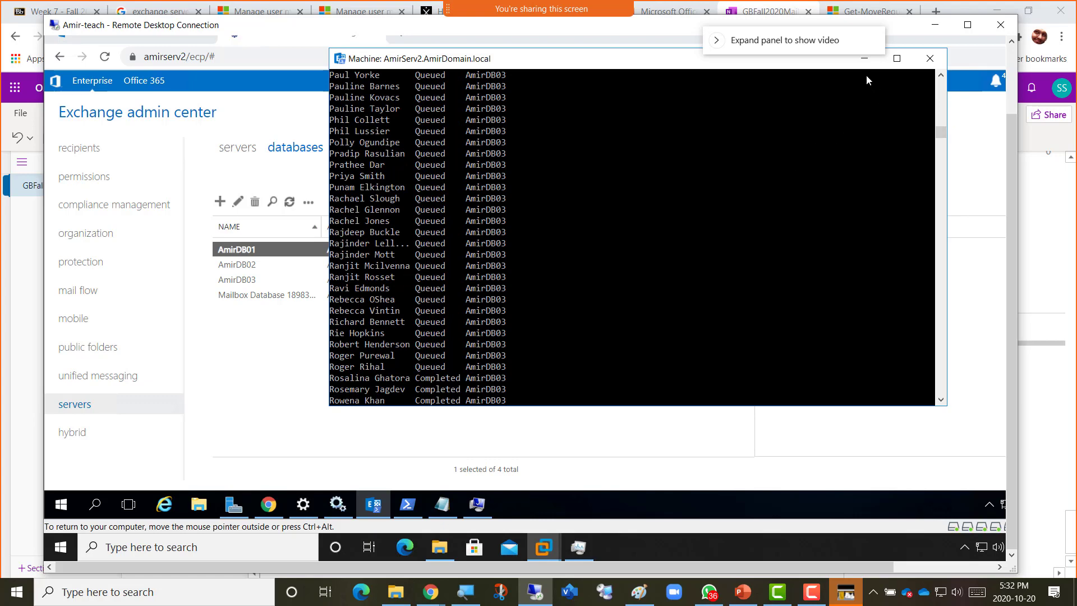
click(864, 60)
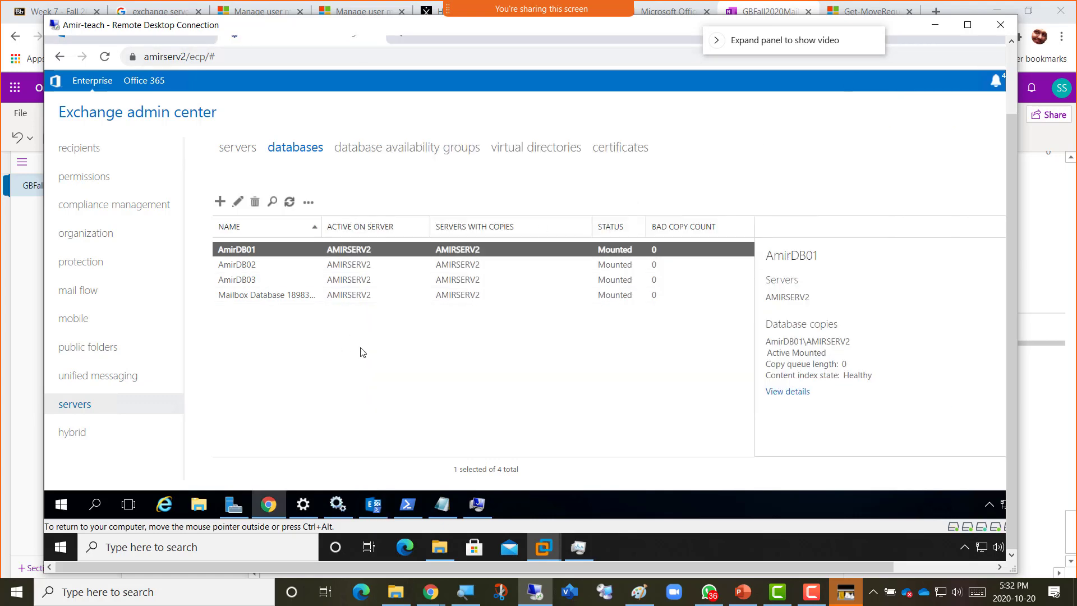
click(373, 504)
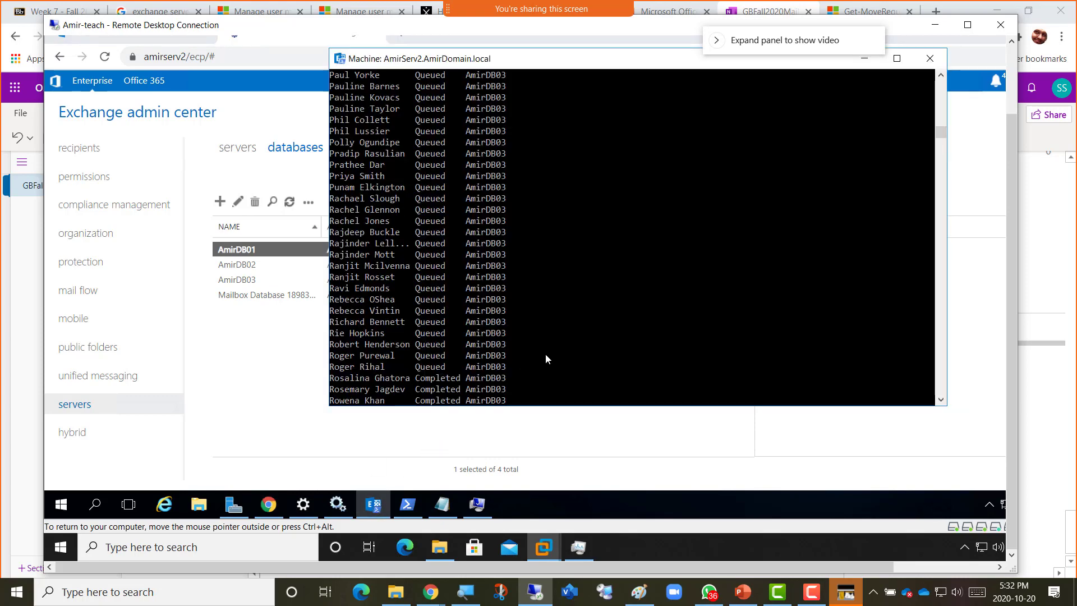
Recall the AmirDB01 statistics command and change its queue to AmirDB02.
scroll(545, 354, down, 20)
scroll(546, 356, down, 15)
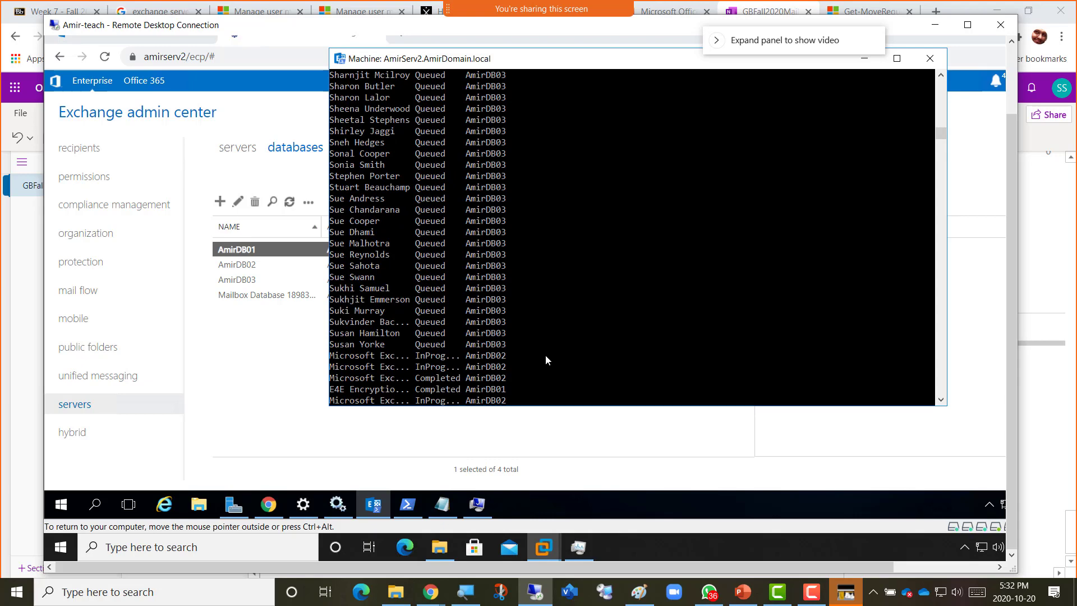
scroll(545, 354, up, 2)
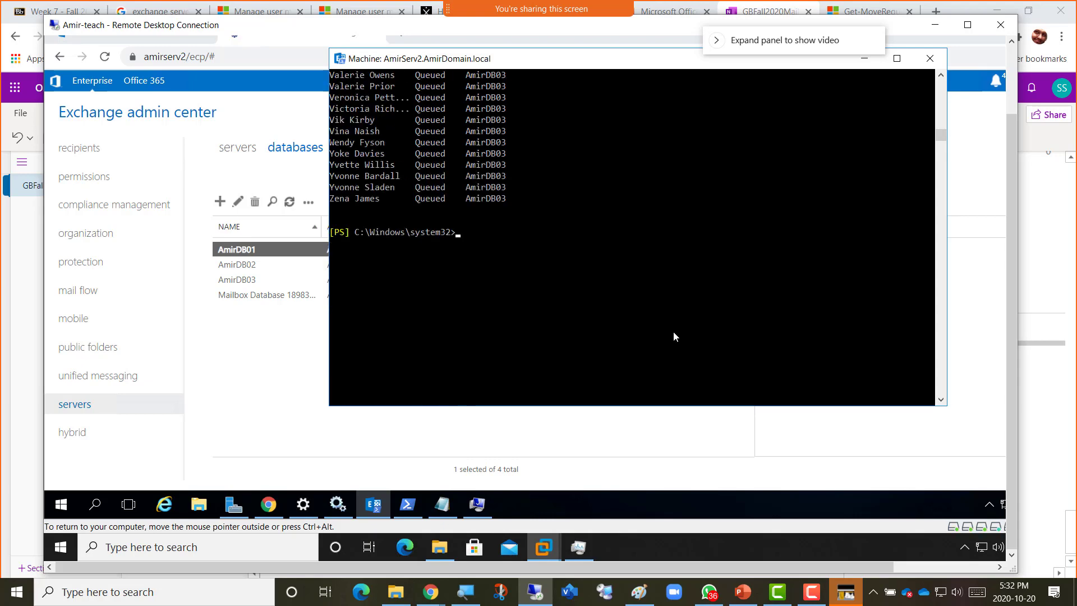
key(Up)
key(Up)
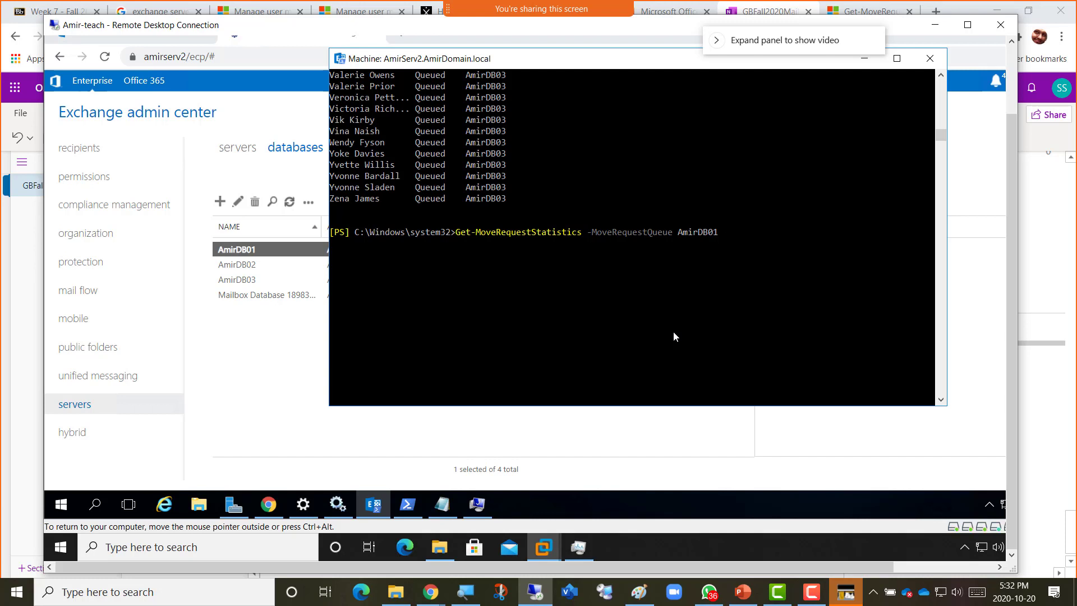
key(BackSpace)
text(2)
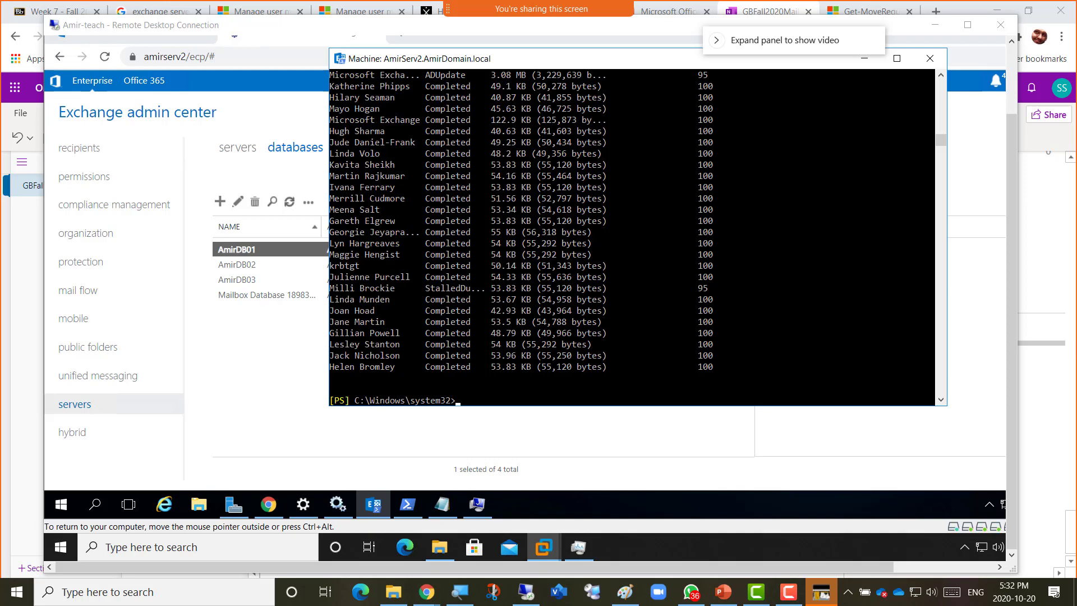
Run the statistics command for AmirDB03 and scroll through its mostly stalled, 0 percent results.
click(511, 393)
key(Up)
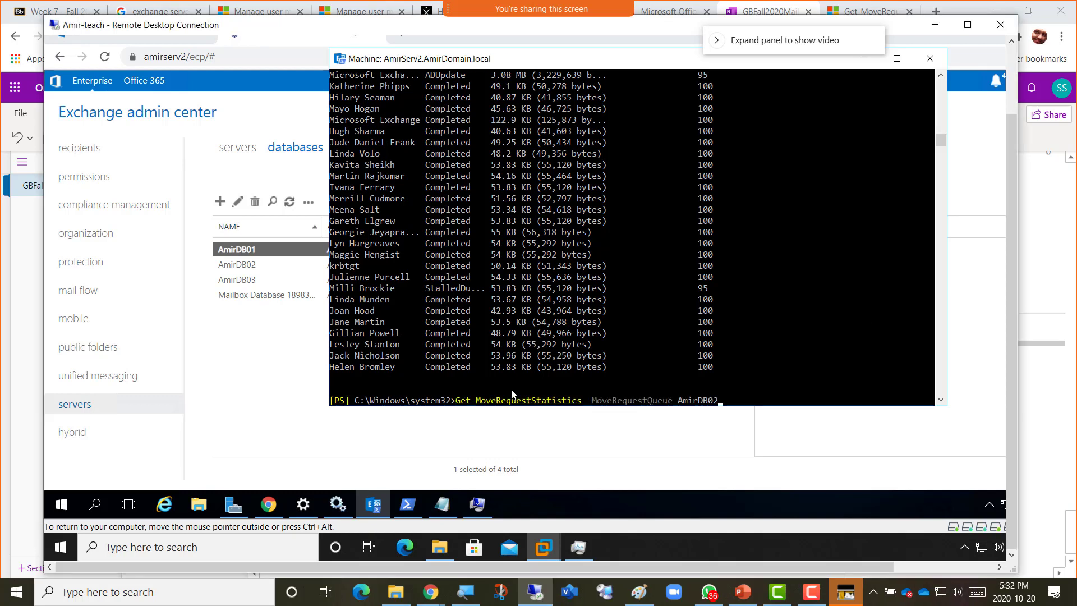
key(BackSpace)
text(3)
key(Return)
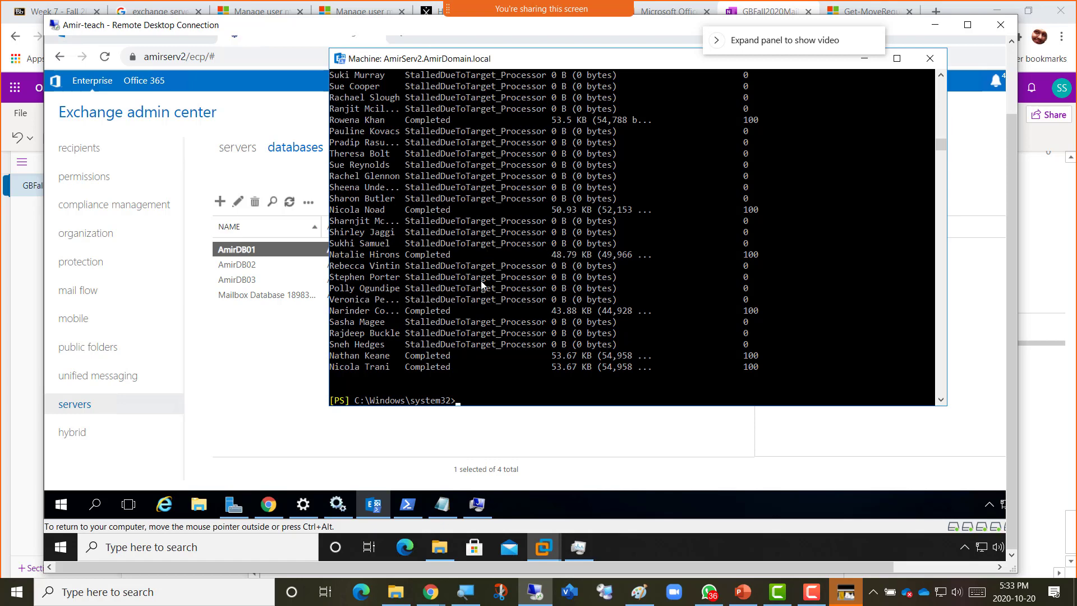
scroll(481, 285, up, 10)
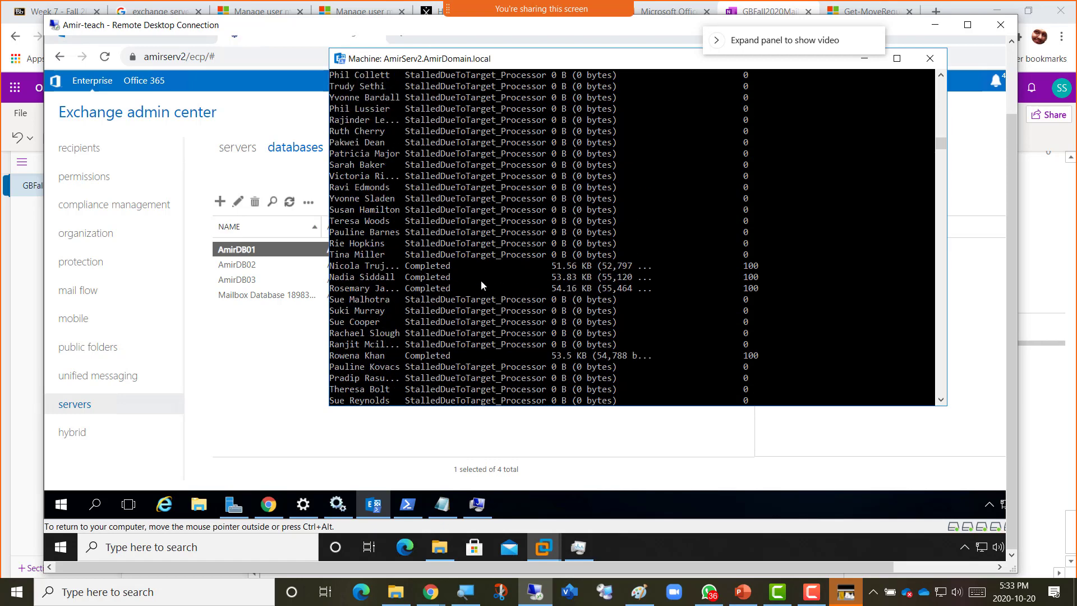
scroll(481, 285, up, 5)
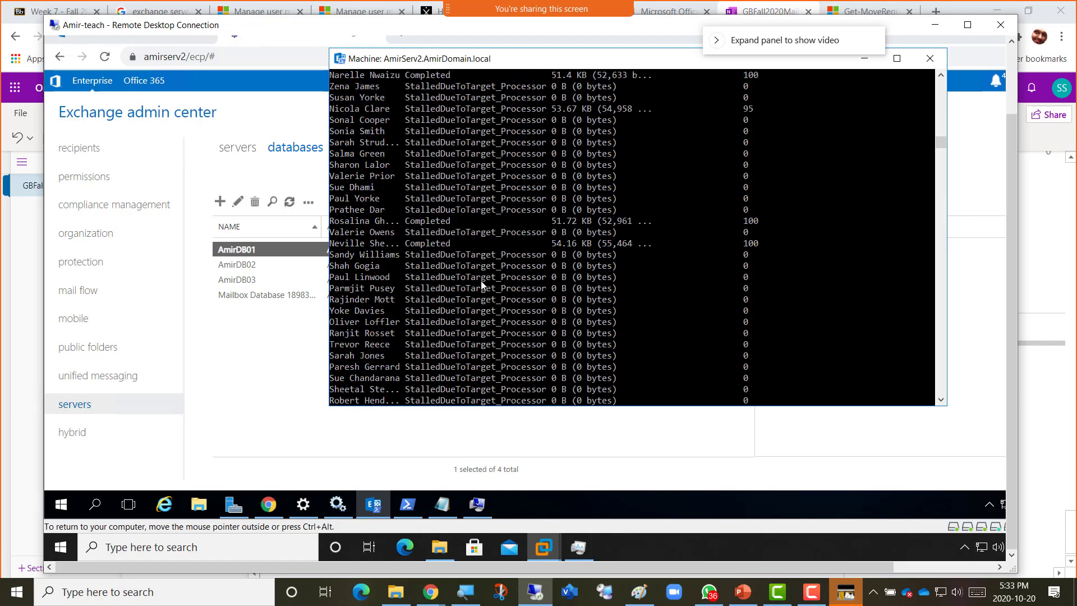
scroll(481, 286, down, 20)
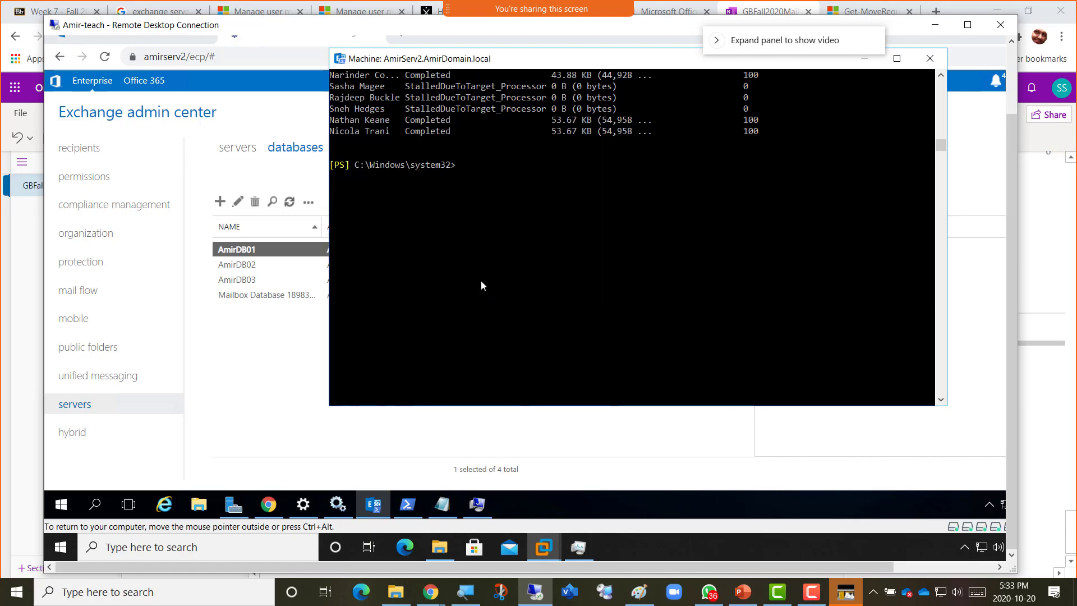
scroll(481, 285, down, 1)
scroll(481, 285, up, 15)
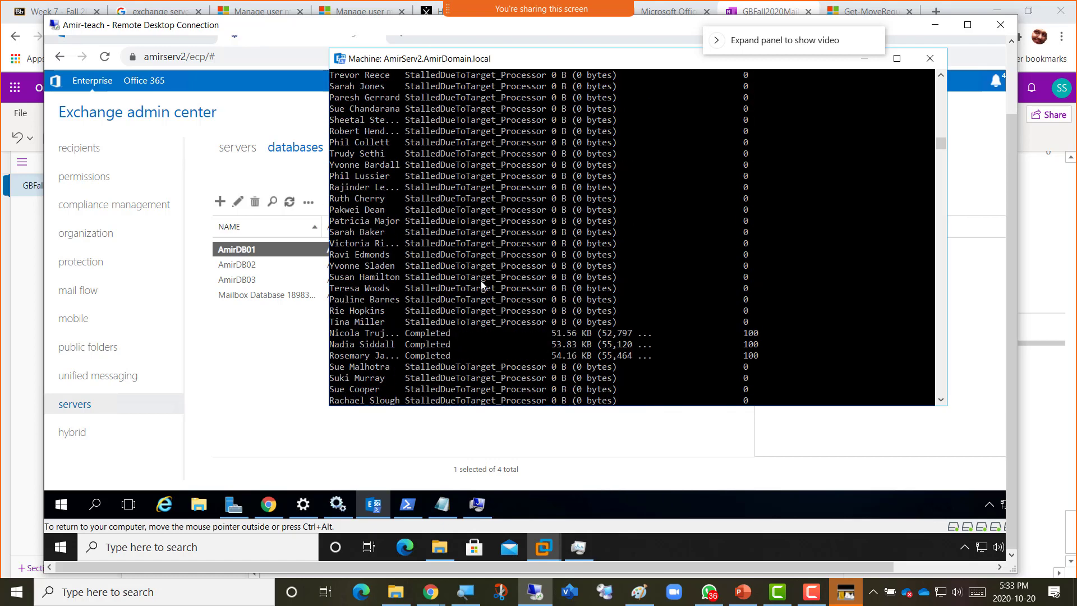
scroll(481, 285, up, 10)
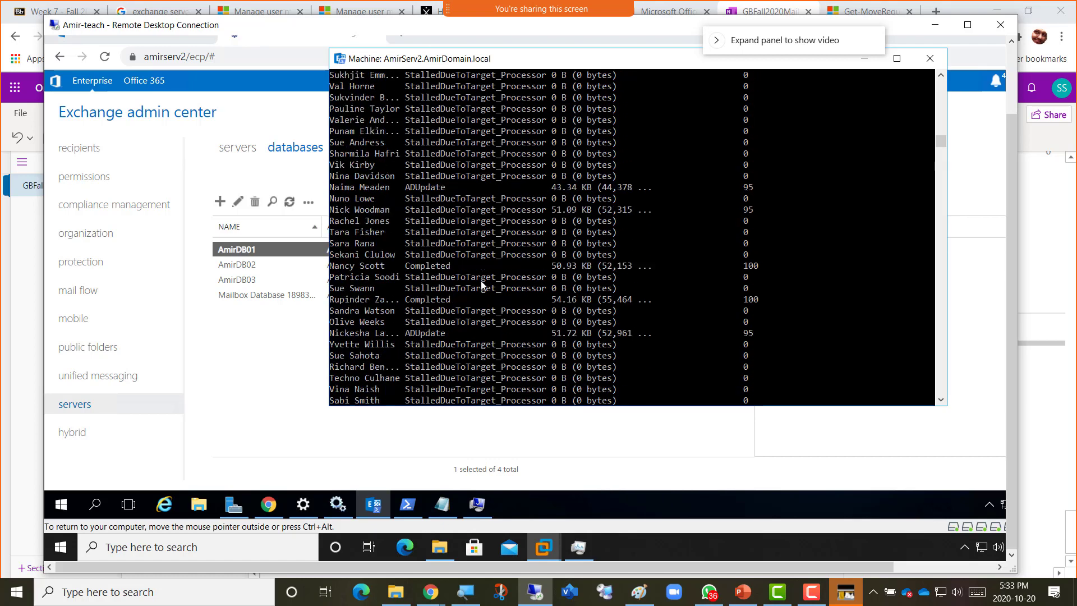
scroll(481, 285, up, 6)
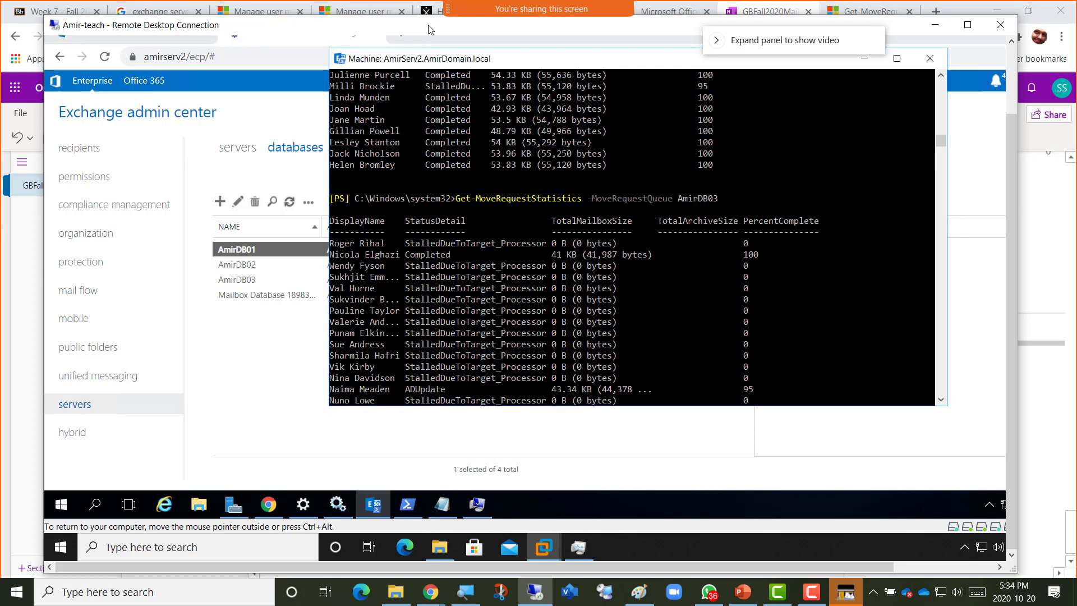
Snip the Remote Desktop window with the AmirDB03 statistics and return to OneNote.
key(super+shift+s)
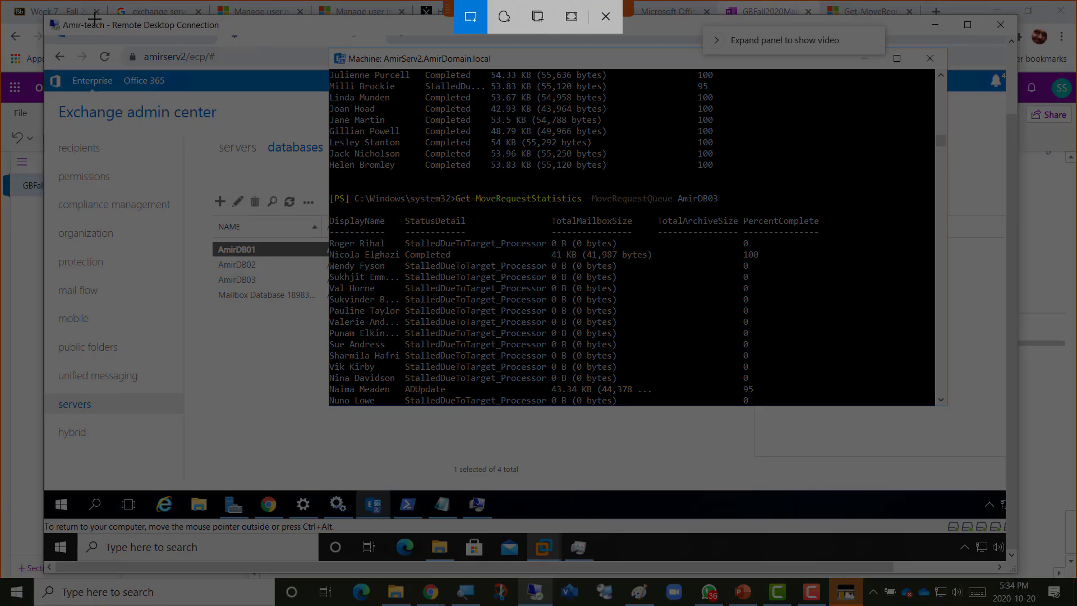
drag(94, 18, 987, 524)
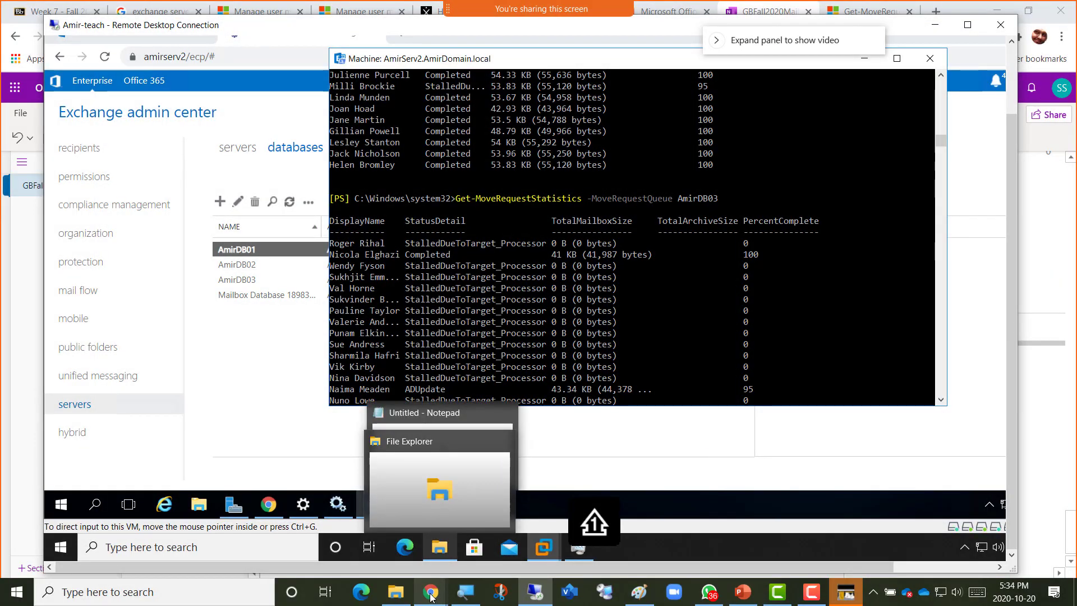
mouse_move(430, 595)
click(480, 532)
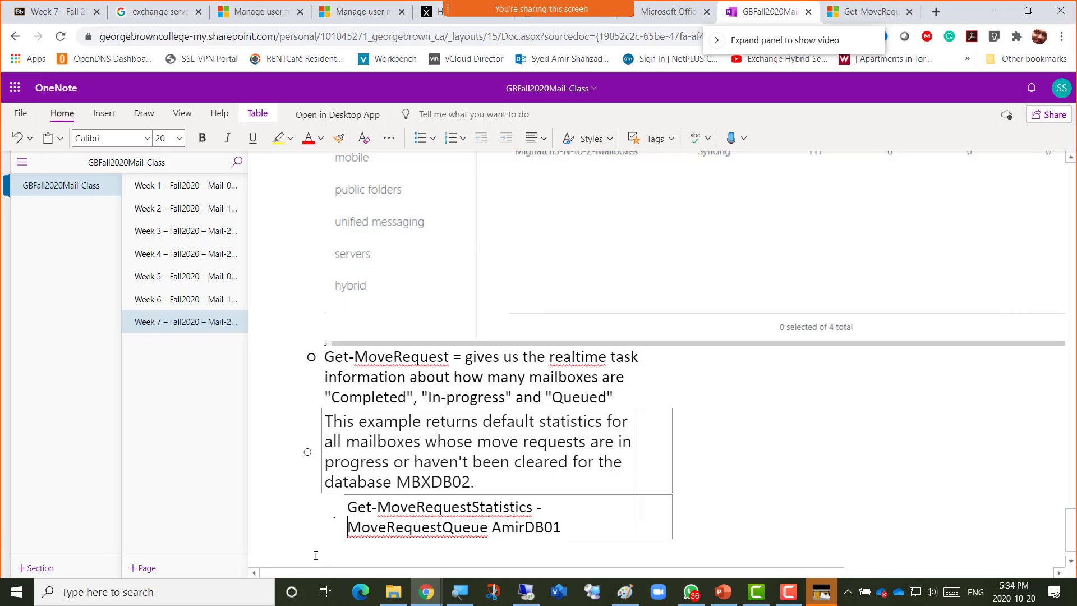
Take the AmirDB01 command out of its table and remove the leftover empty bullet.
scroll(348, 538, down, 1)
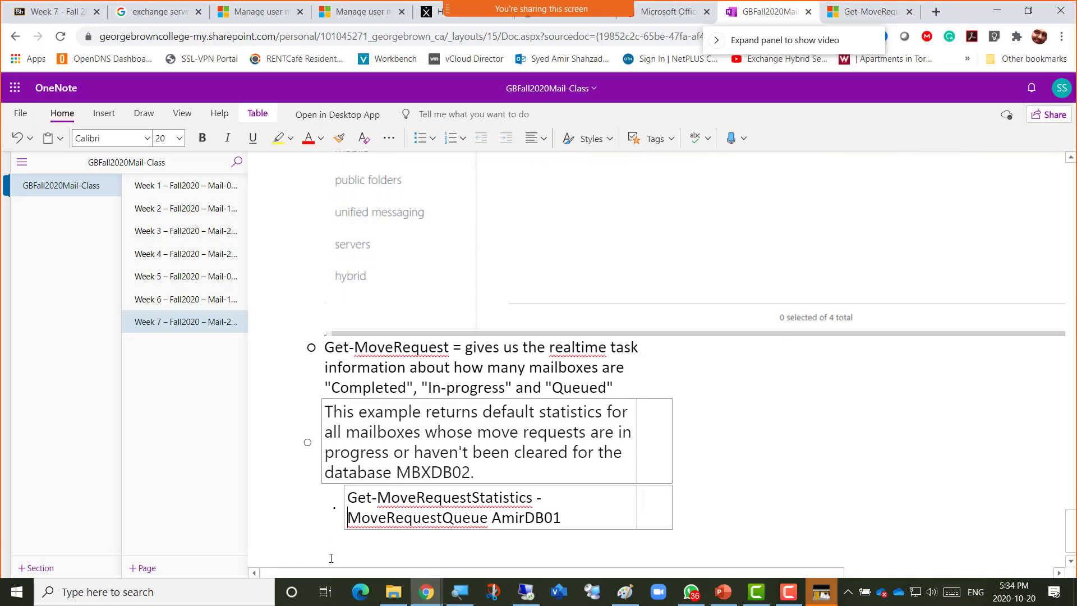
click(297, 540)
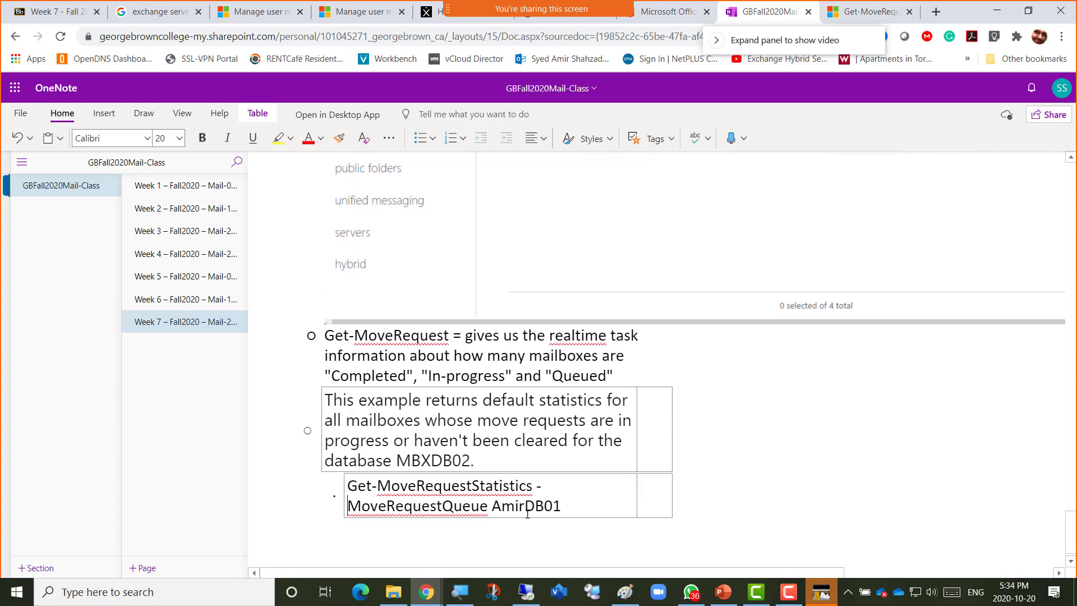
key(ctrl+z)
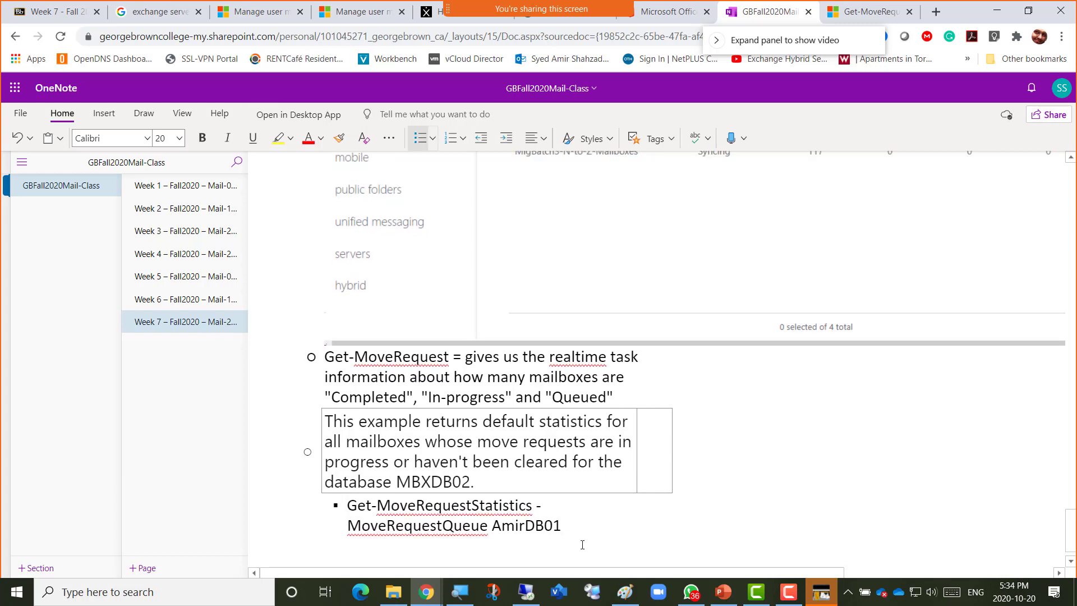
key(Return)
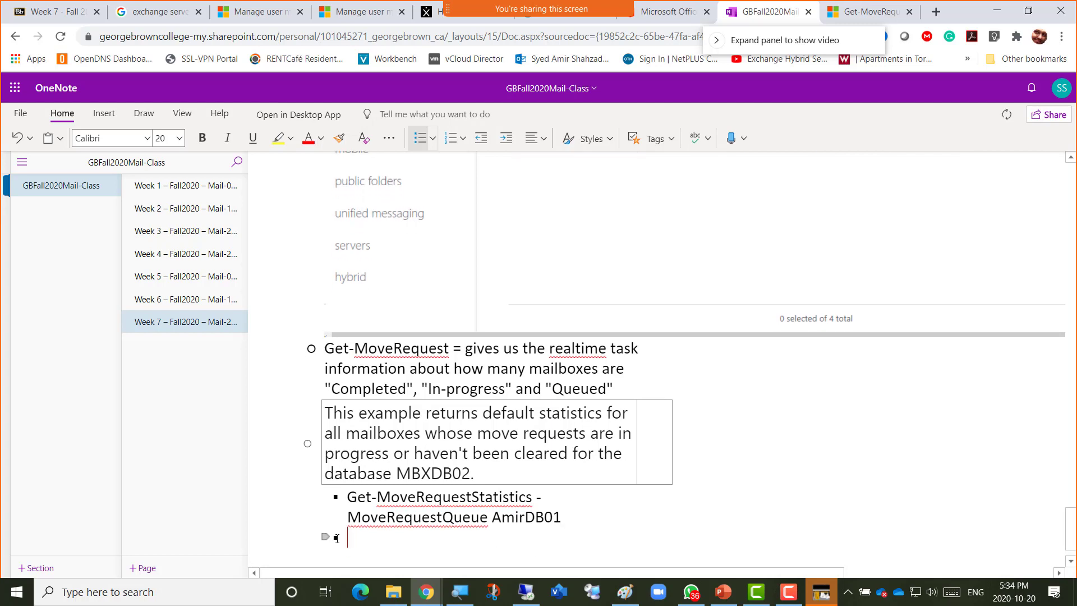
click(325, 536)
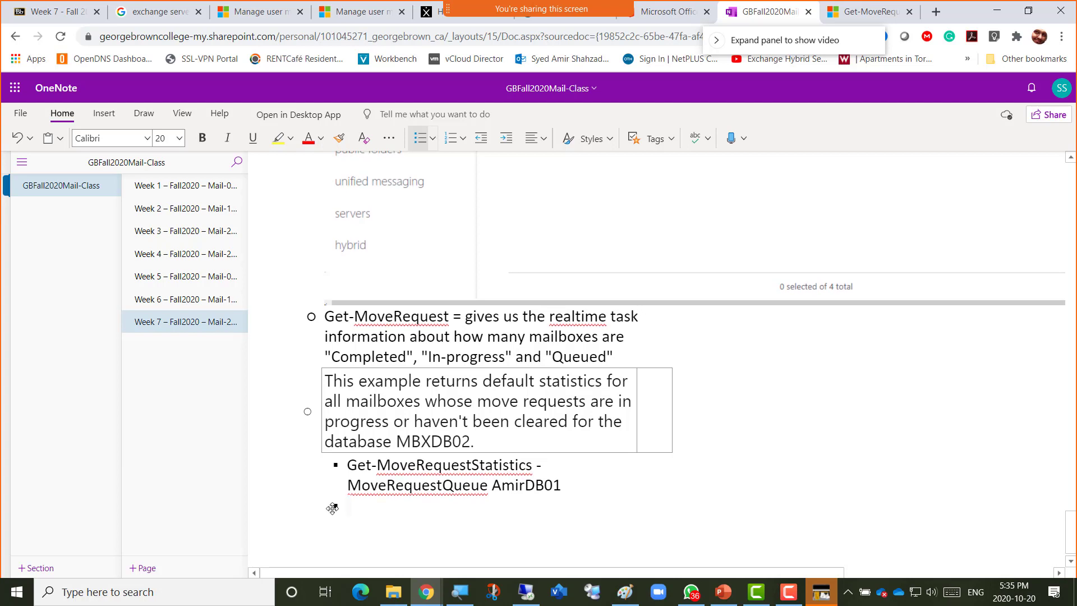
scroll(333, 507, up, 1)
key(BackSpace)
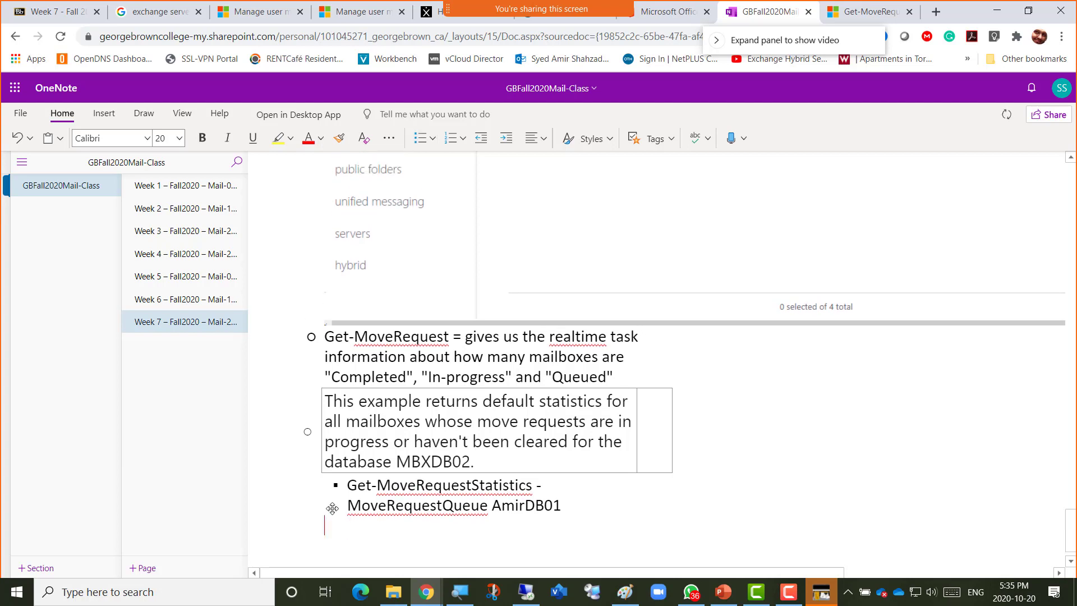
scroll(333, 508, down, 2)
Add a bullet reading "Screenshot 5 = Get-MoveRequestStatistics".
key(ctrl+period)
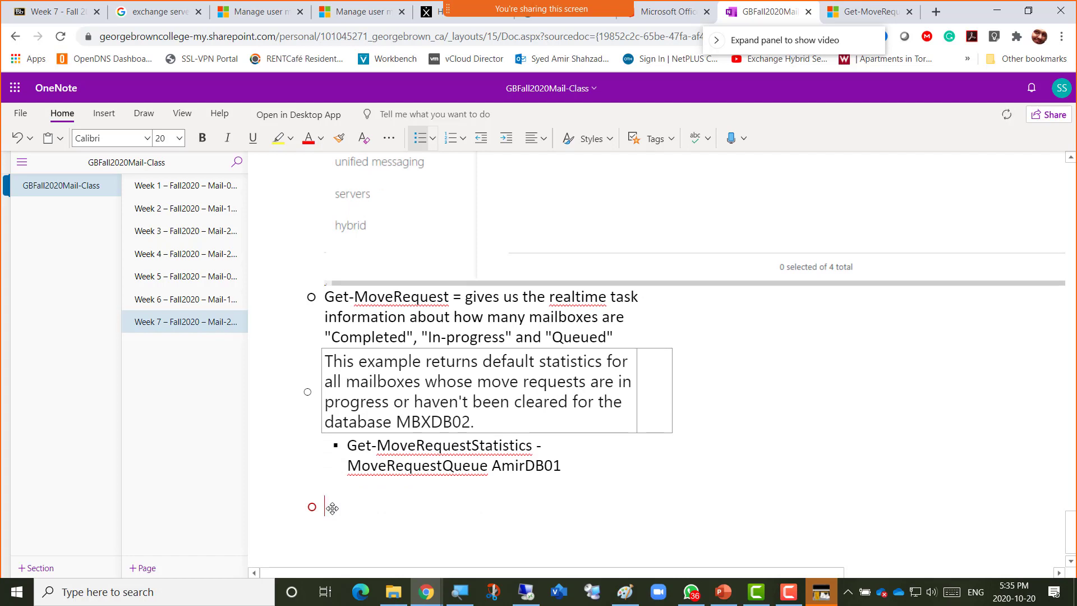
text(Screenshot 5 =)
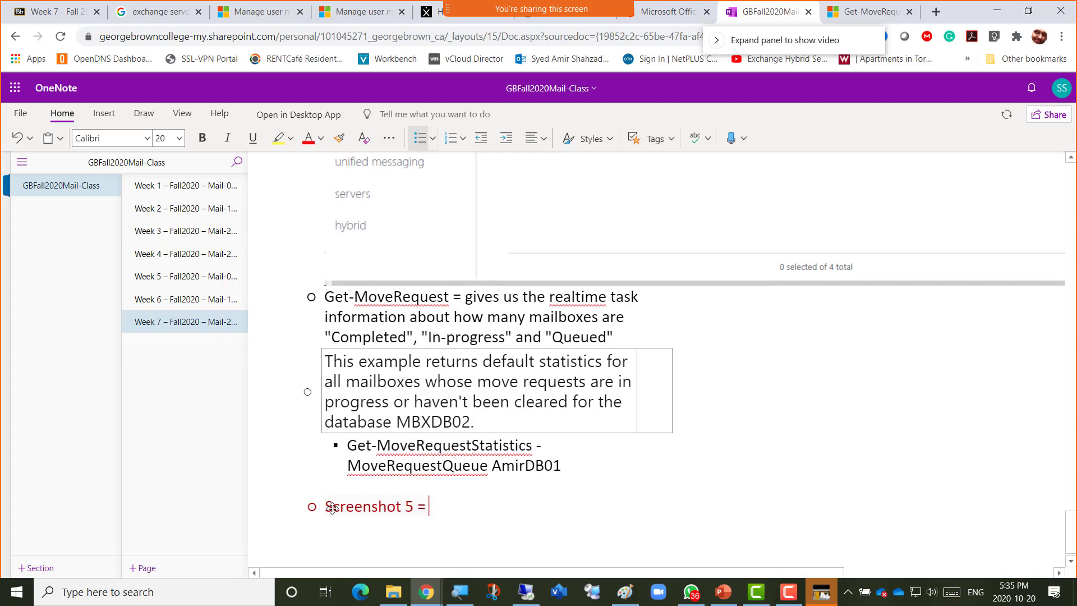
text( Get-)
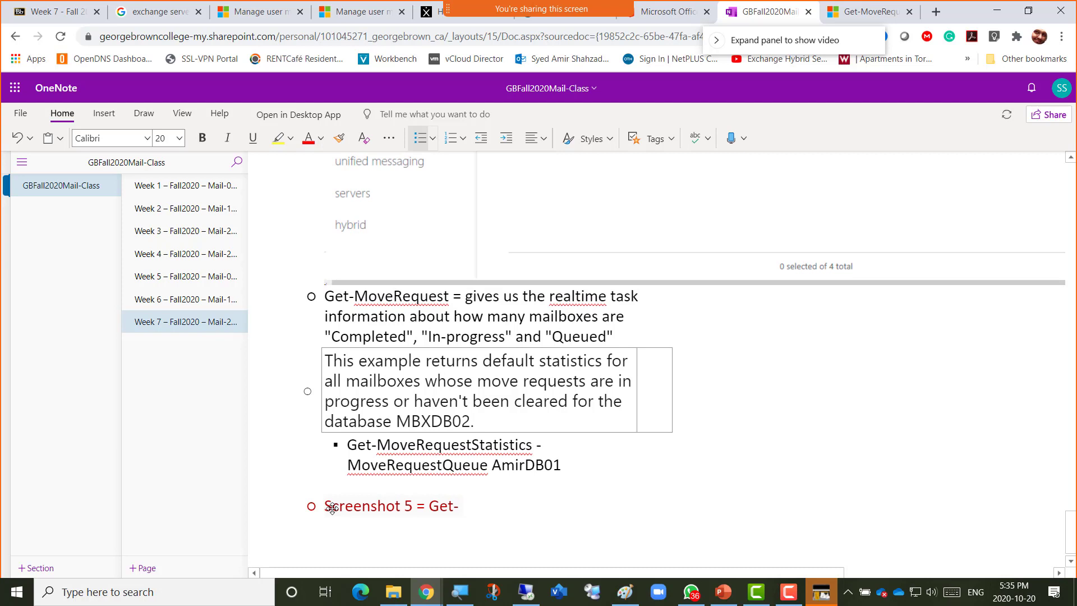
text(MoveRe)
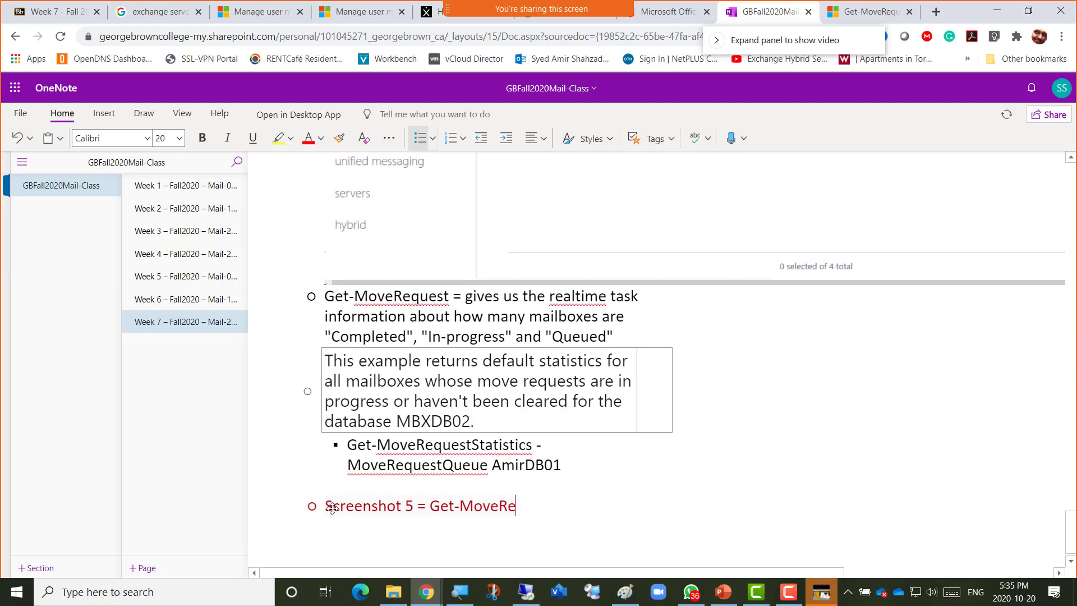
text(questStati)
text(sti)
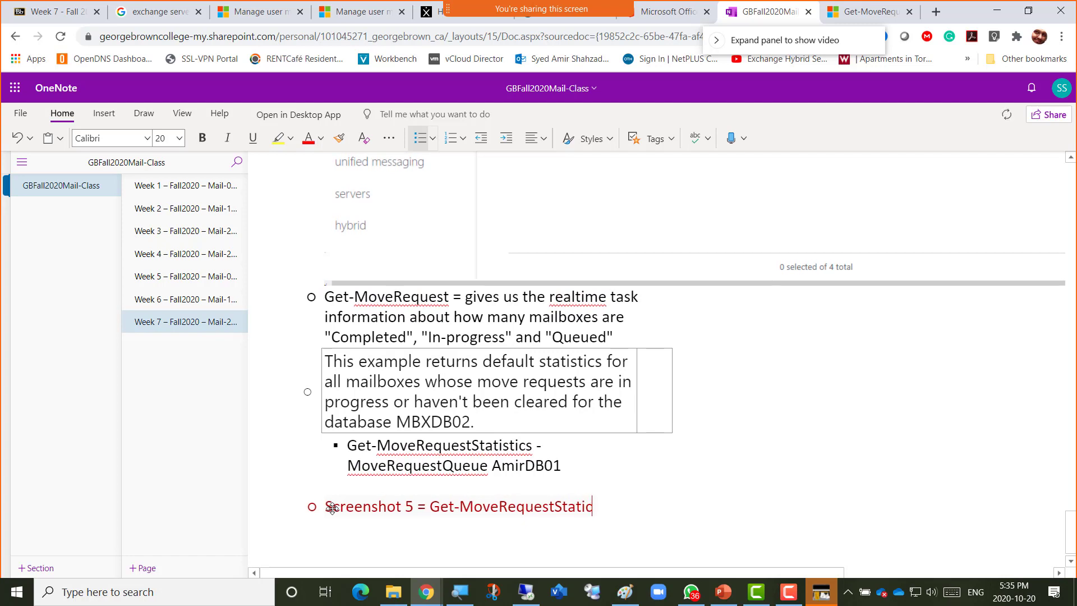
text(cs)
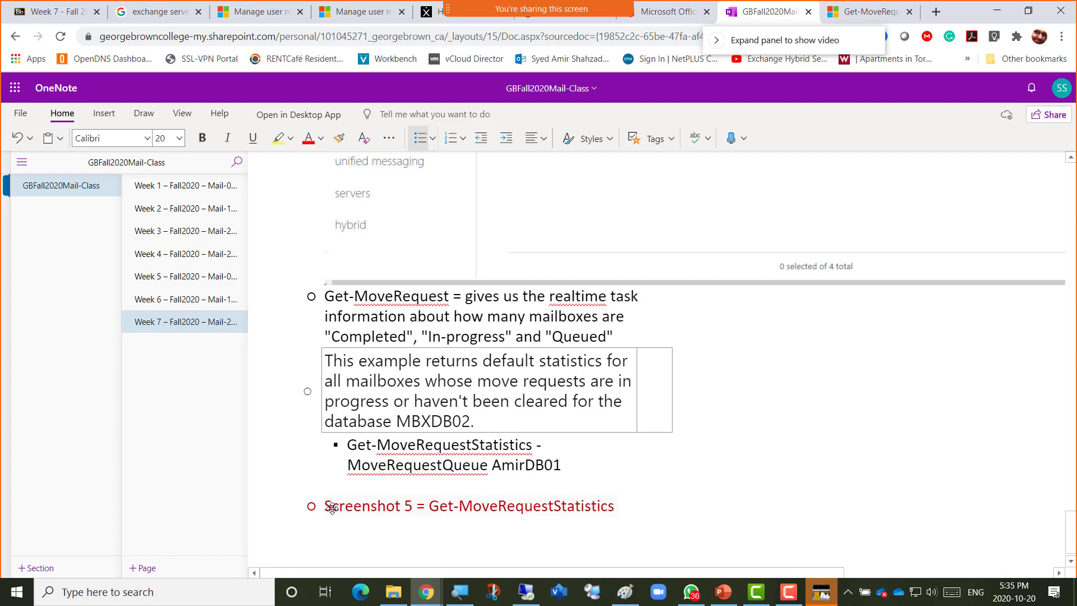
Paste the AmirDB03 statistics snip below the Screenshot 5 note, then return to the remote shell.
key(Return)
key(ctrl+v)
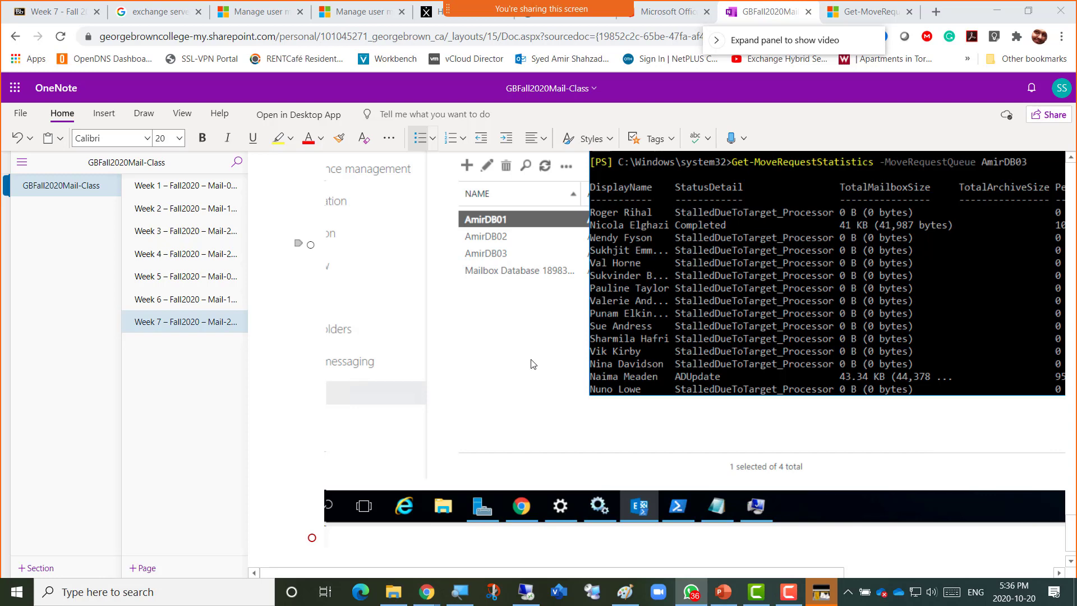
key(alt+Tab)
key(alt+Tab)
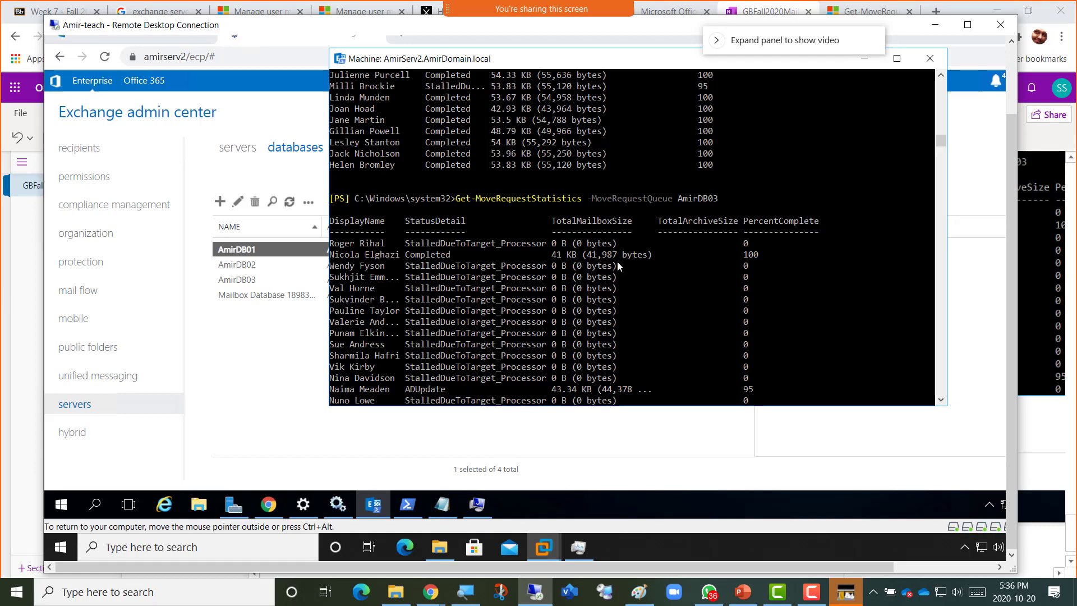
Bring the PowerShell console forward and recall Get-MailboxDatabase AmirDB01 | get-mailbox from the command history.
click(268, 370)
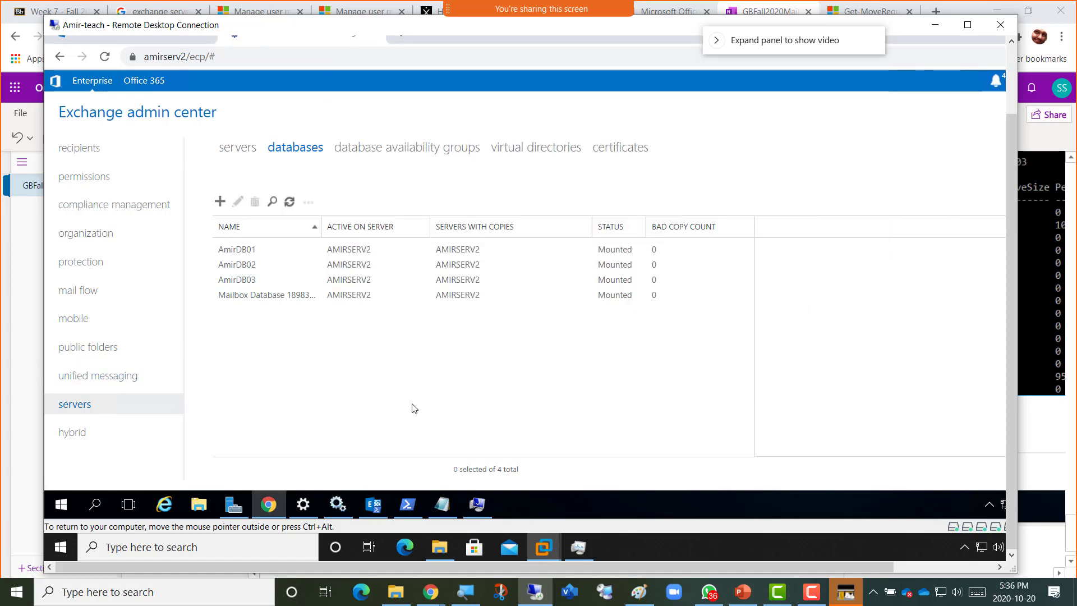
click(374, 505)
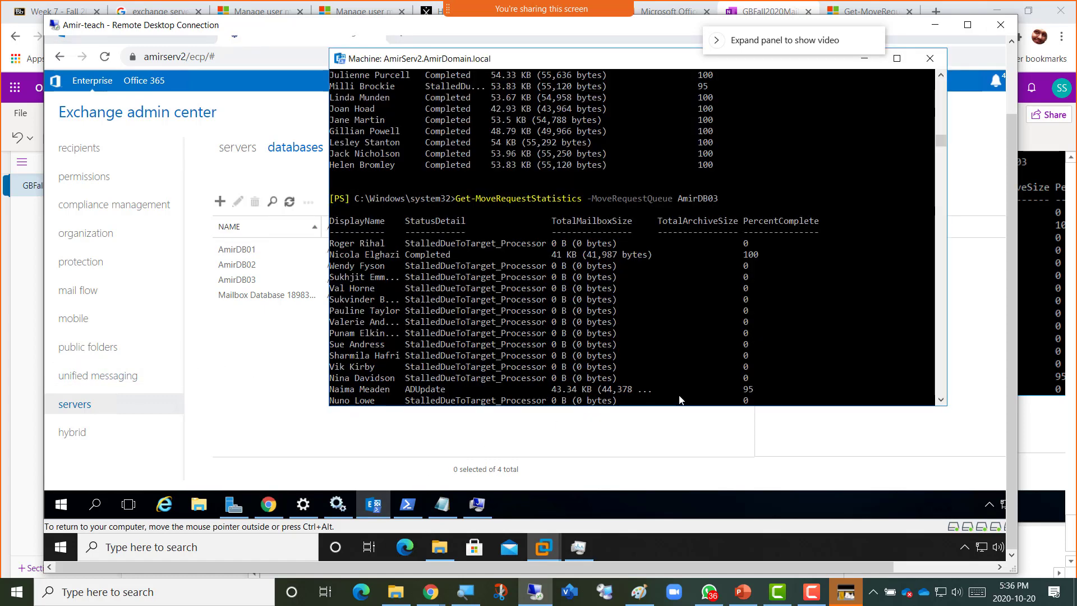
key(Return)
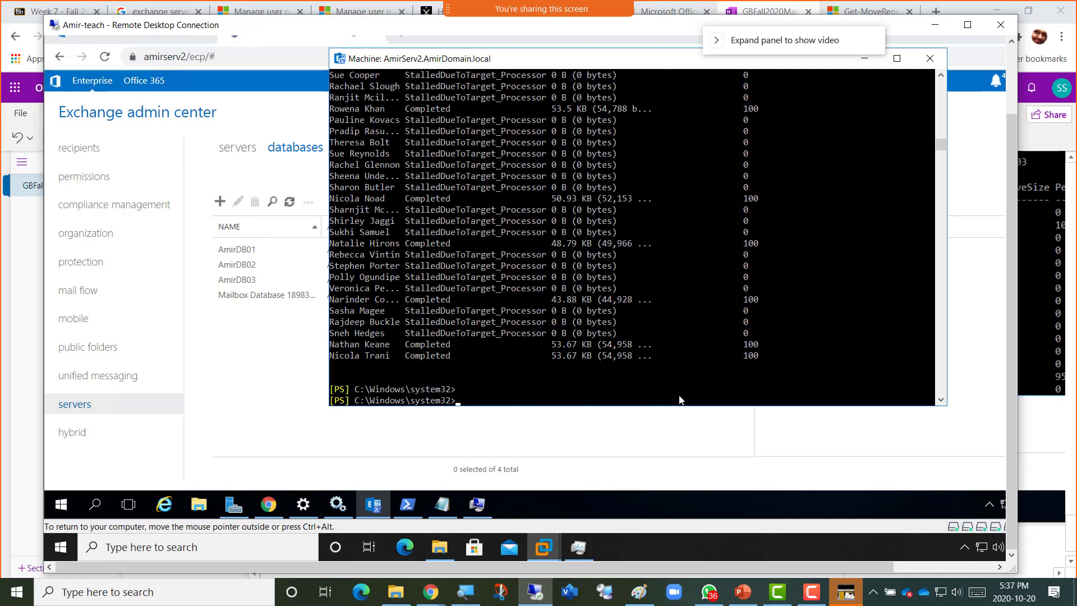
key(Up)
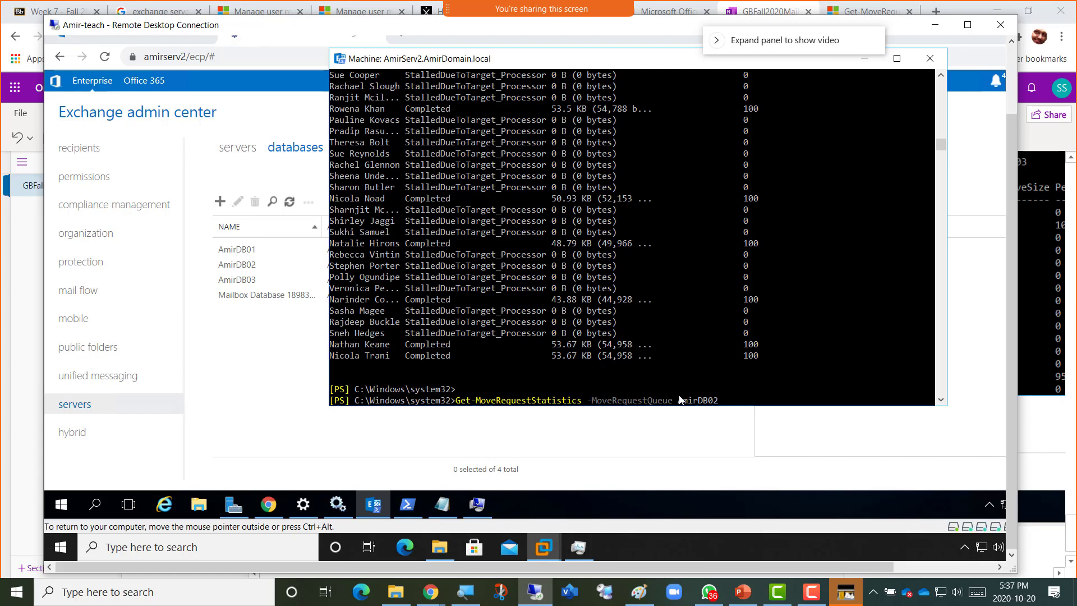
key(BackSpace)
key(BackSpace)
key(BackSpace)
key(BackSpace)
key(BackSpace)
key(BackSpace)
key(BackSpace)
key(BackSpace)
key(BackSpace)
key(BackSpace)
key(BackSpace)
key(BackSpace)
key(BackSpace)
key(BackSpace)
key(BackSpace)
key(BackSpace)
key(BackSpace)
key(BackSpace)
key(BackSpace)
key(BackSpace)
key(F8)
key(Up)
key(Up)
key(Up)
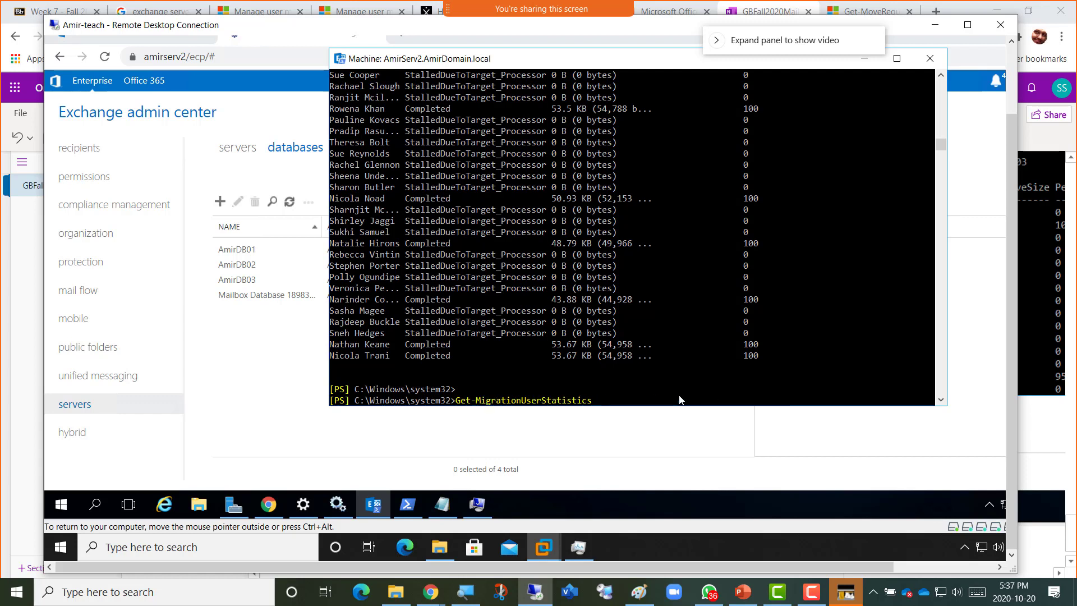
key(Up)
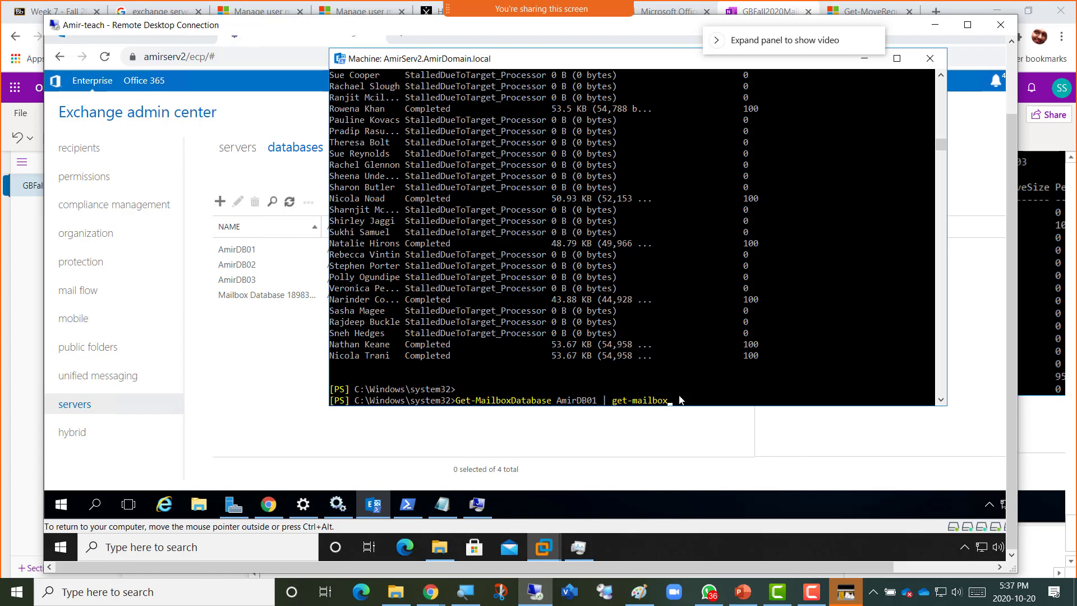
List the mailboxes in AmirDB01, then edit the command to list those in AmirDB02.
key(Return)
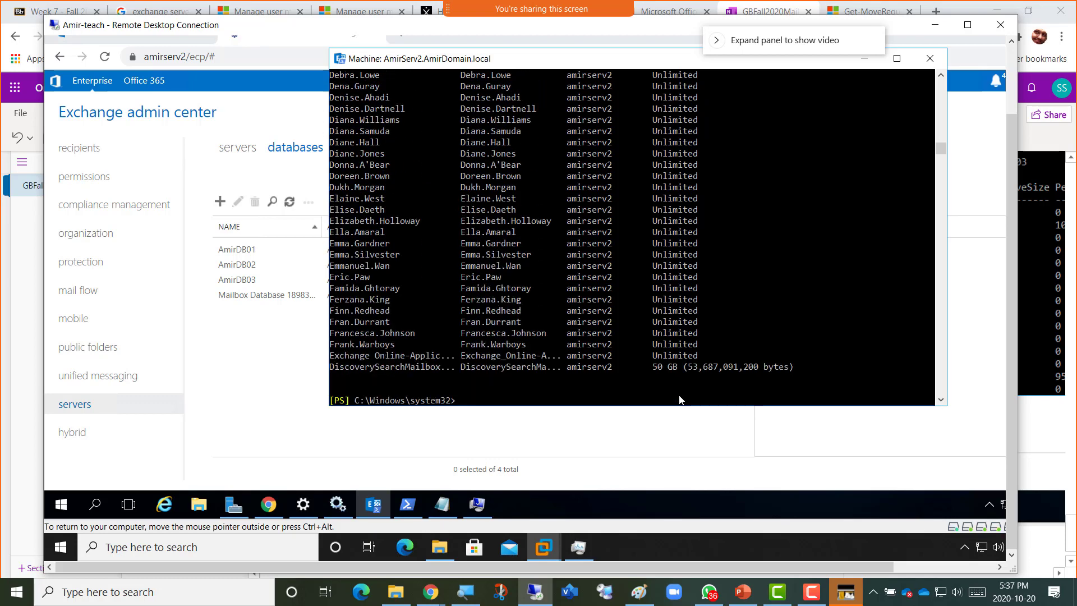
key(Up)
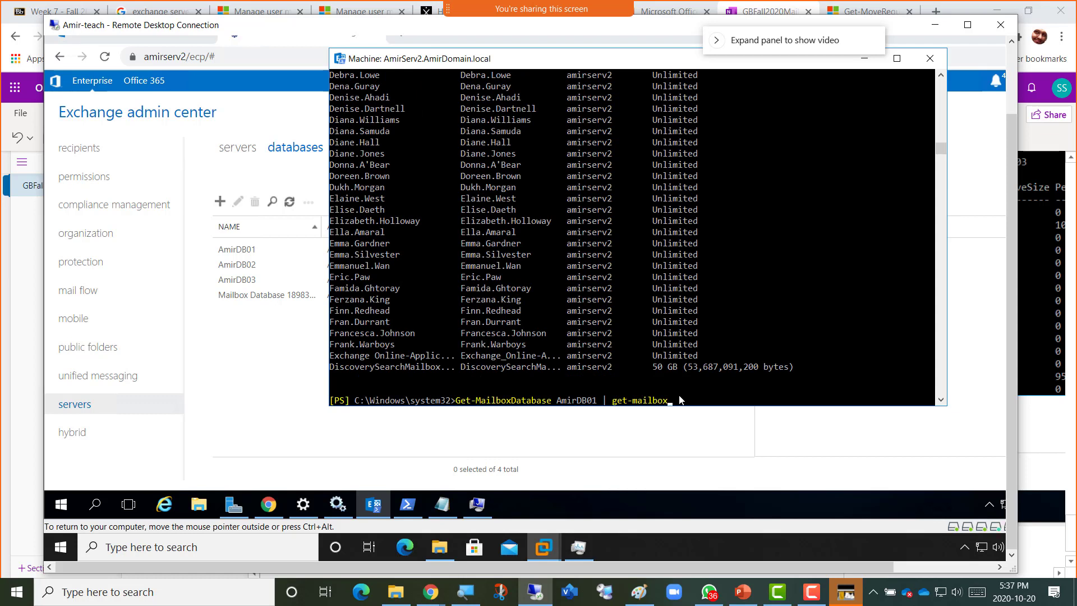
key(Up)
key(Up)
key(Up)
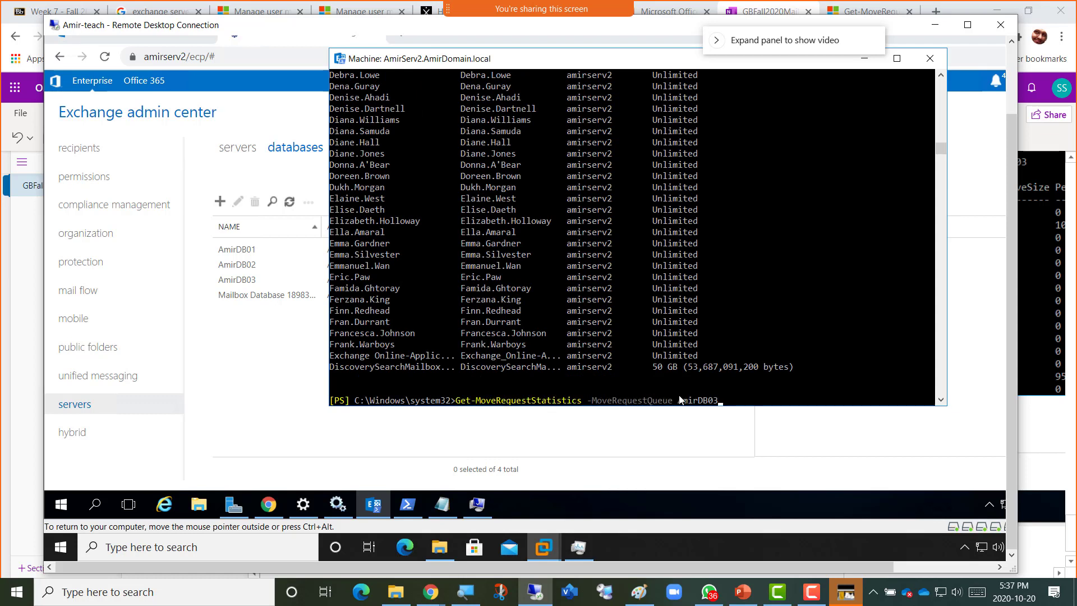
key(Down)
key(Down)
key(Down)
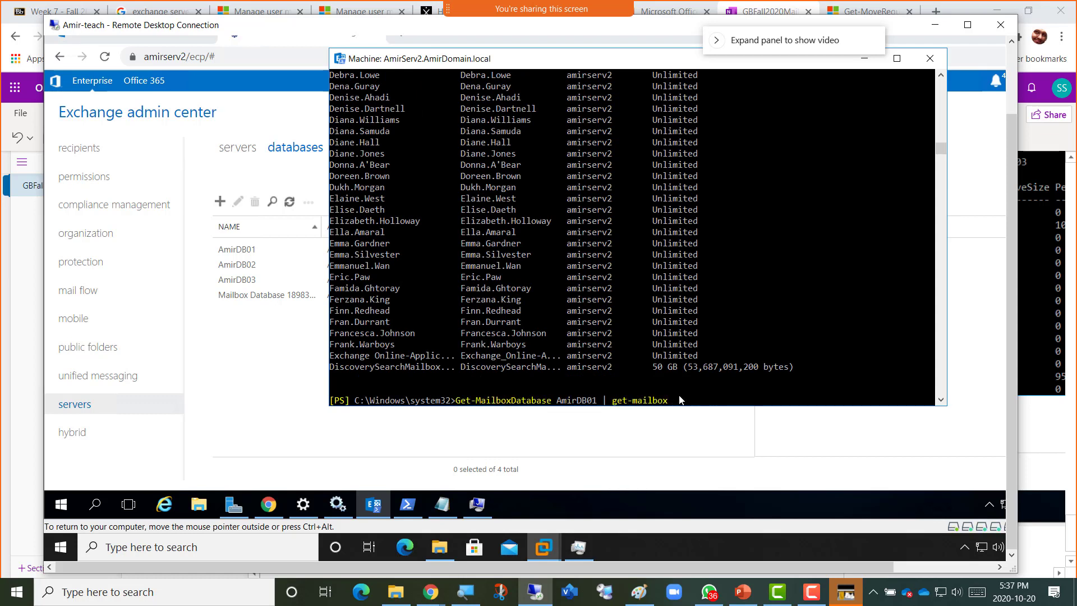
key(Left)
key(Left)
key(Left)
key(Left)
key(Left)
key(Left)
key(Left)
key(Left)
key(Left)
key(Left)
key(Left)
key(Left)
key(Left)
key(Left)
key(Left)
key(Delete)
text(2)
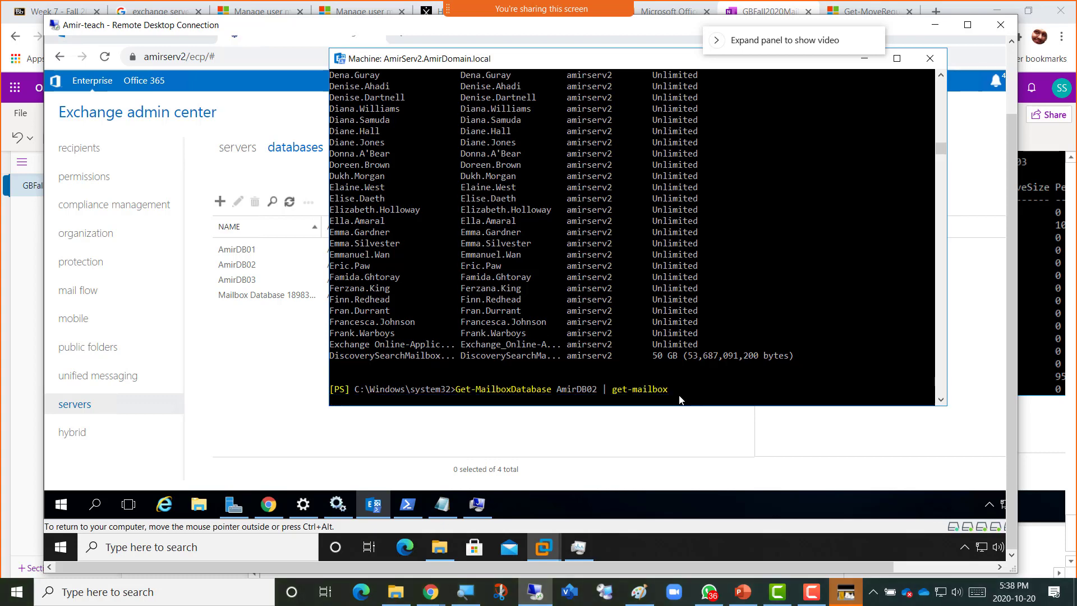
key(Return)
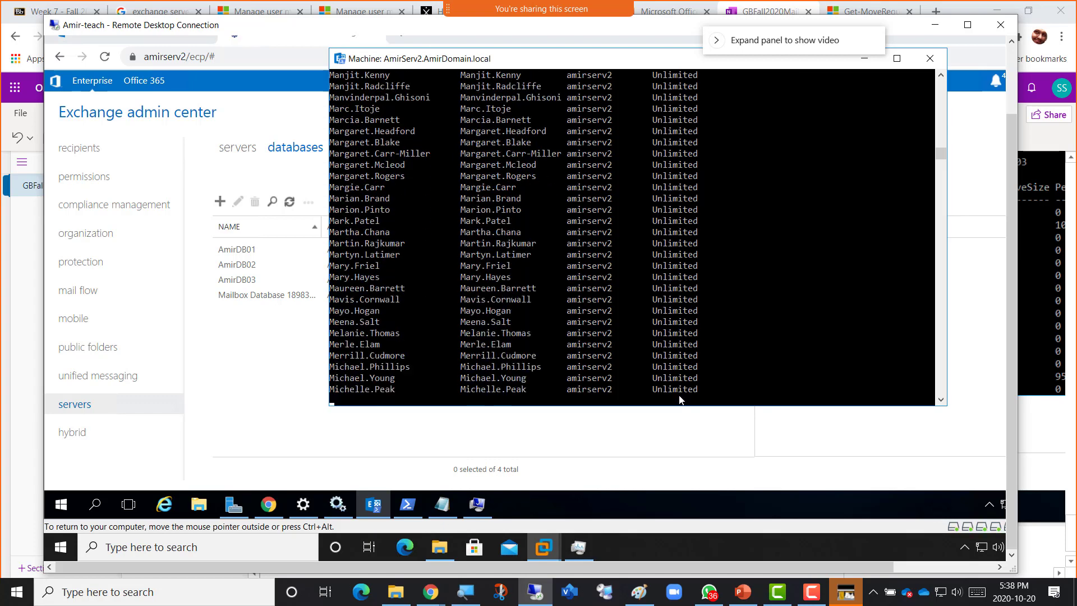
List the mailboxes in AmirDB03 and copy the Get-MailboxDatabase AmirDB03 | get-mailbox command.
key(Up)
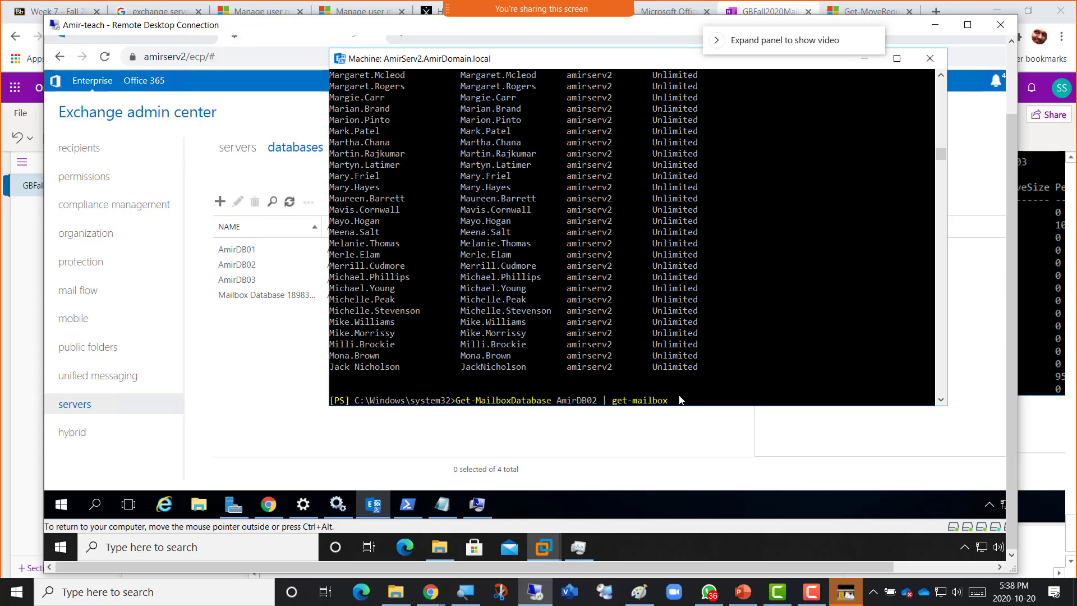
key(BackSpace)
text(3)
key(Return)
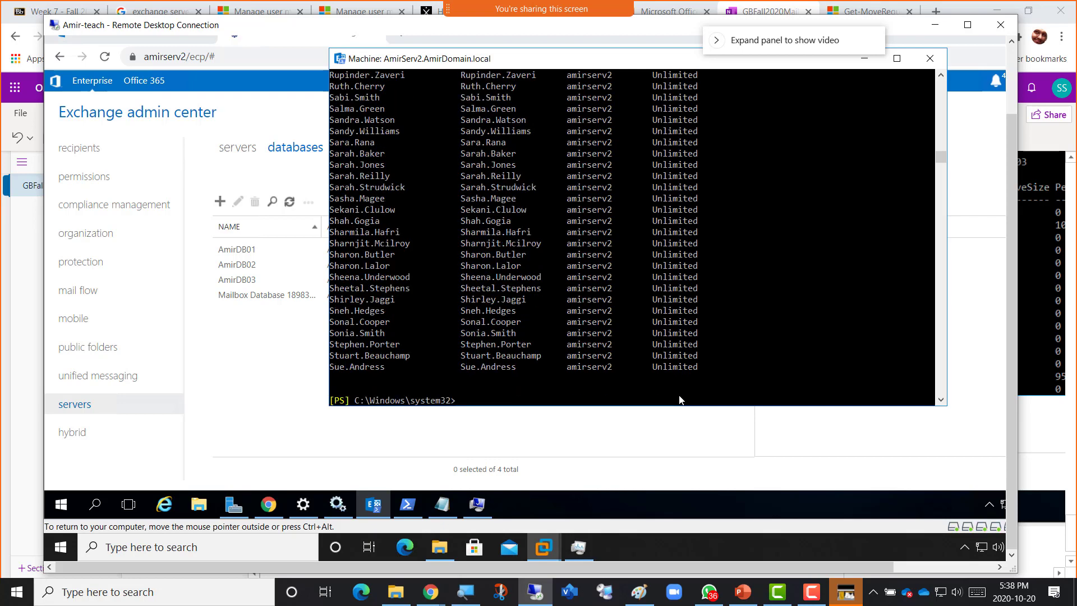
key(Up)
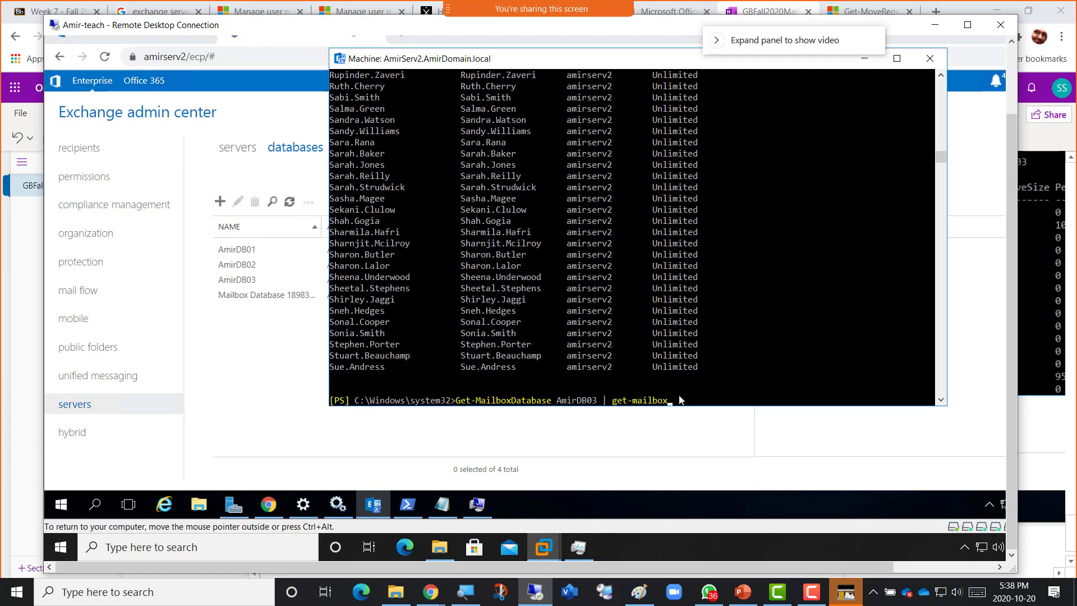
drag(673, 401, 460, 402)
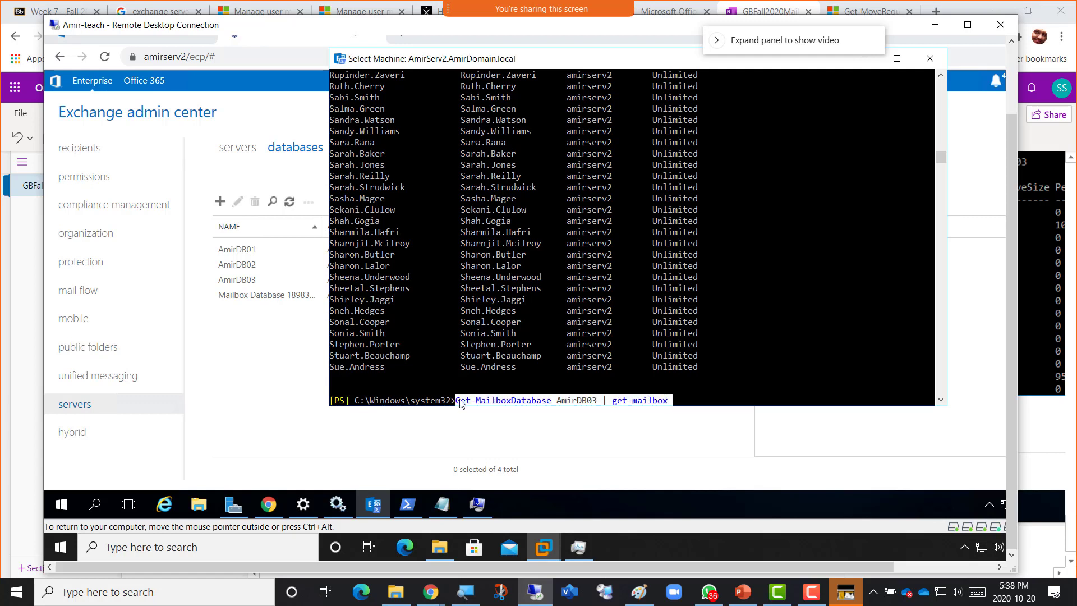
key(ctrl+c)
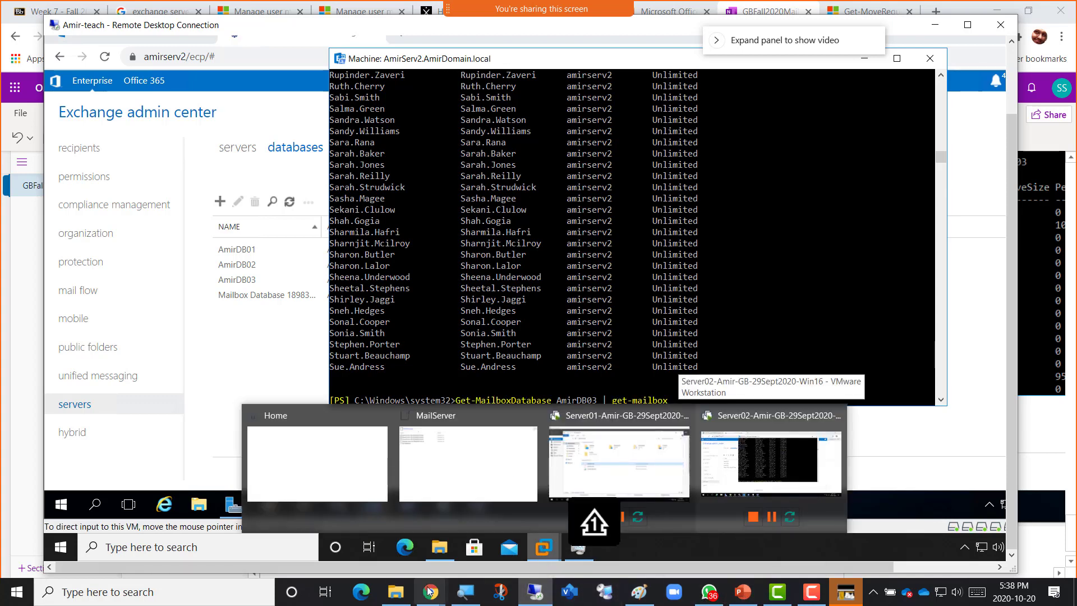
mouse_move(396, 596)
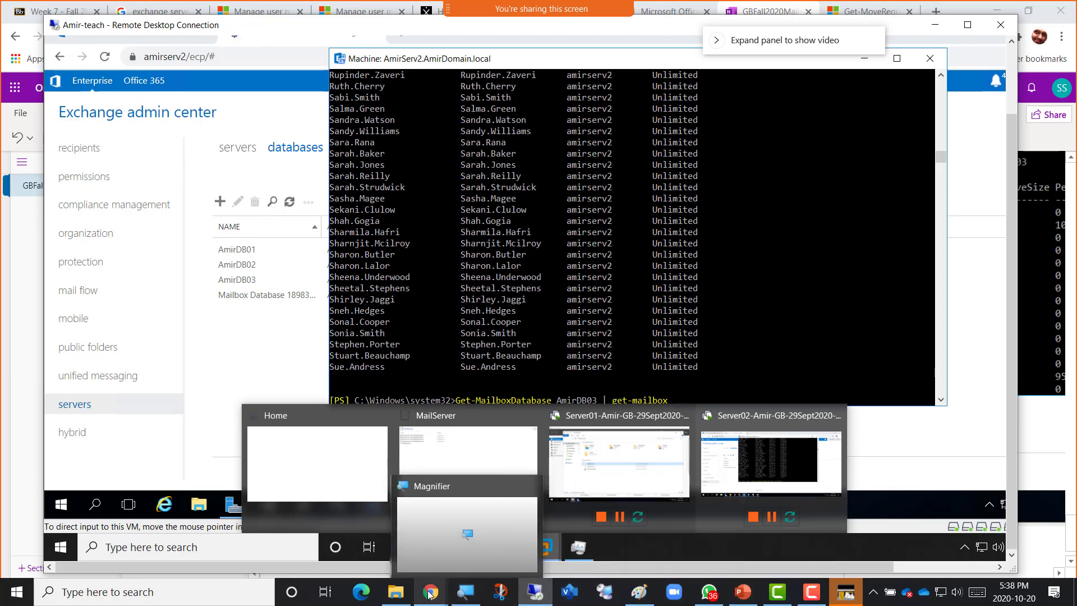
Paste Get-MailboxDatabase AmirDB03 | get-mailbox into OneNote with '(this shows how many mailboxes are there in this MailboxDatabase)'.
mouse_move(428, 594)
click(531, 545)
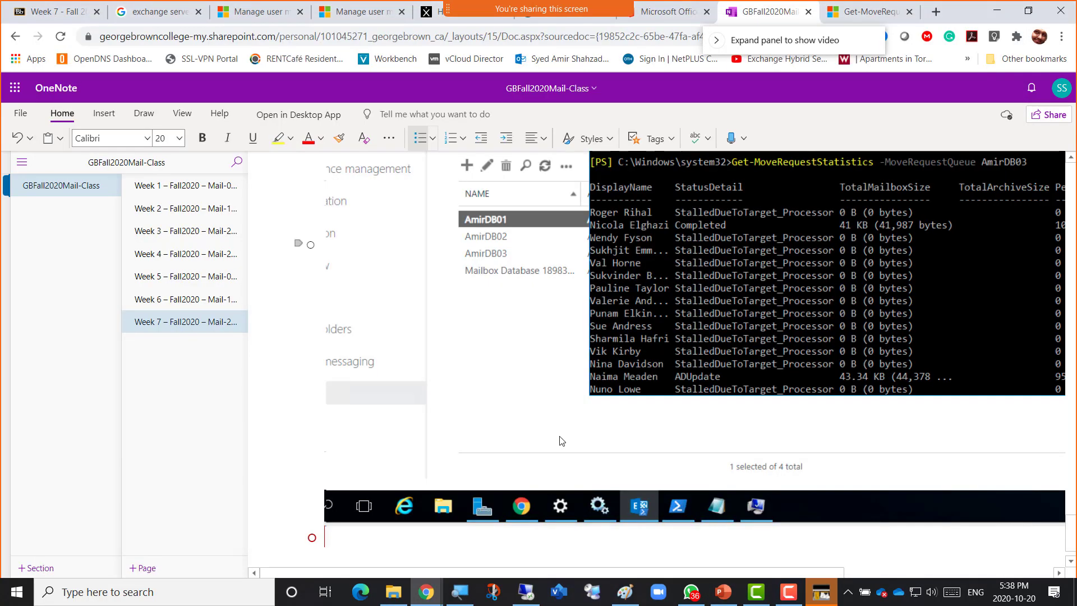
key(ctrl+v)
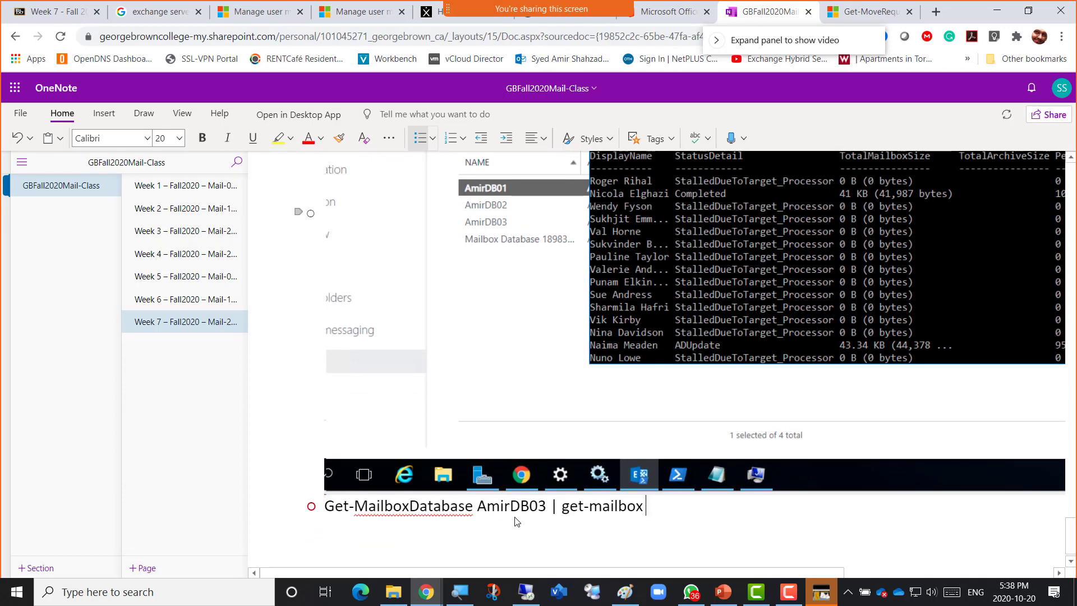
text((this shows )
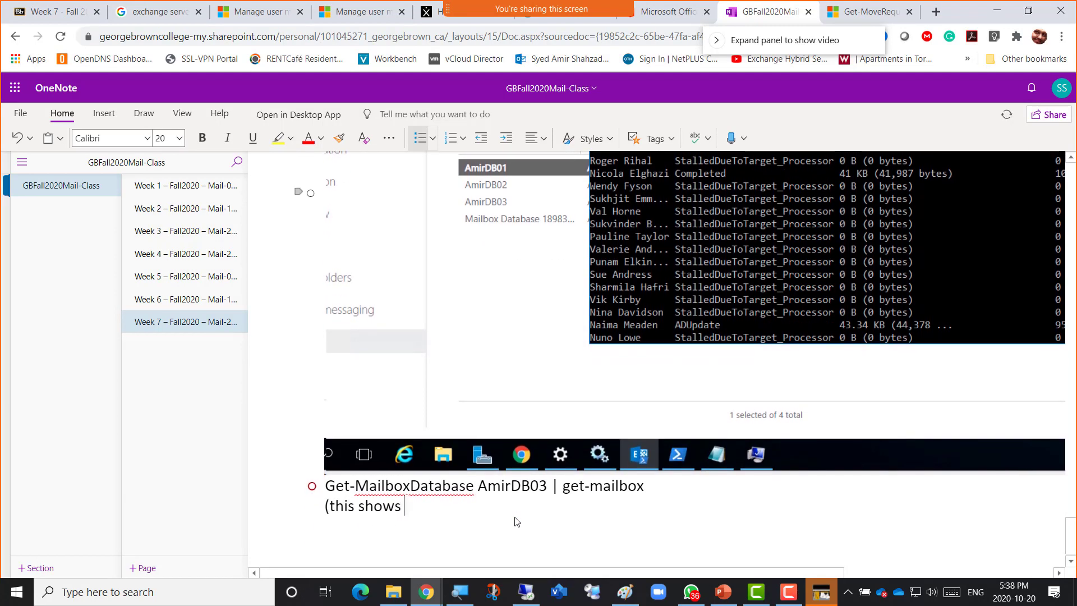
text(how many mailbo)
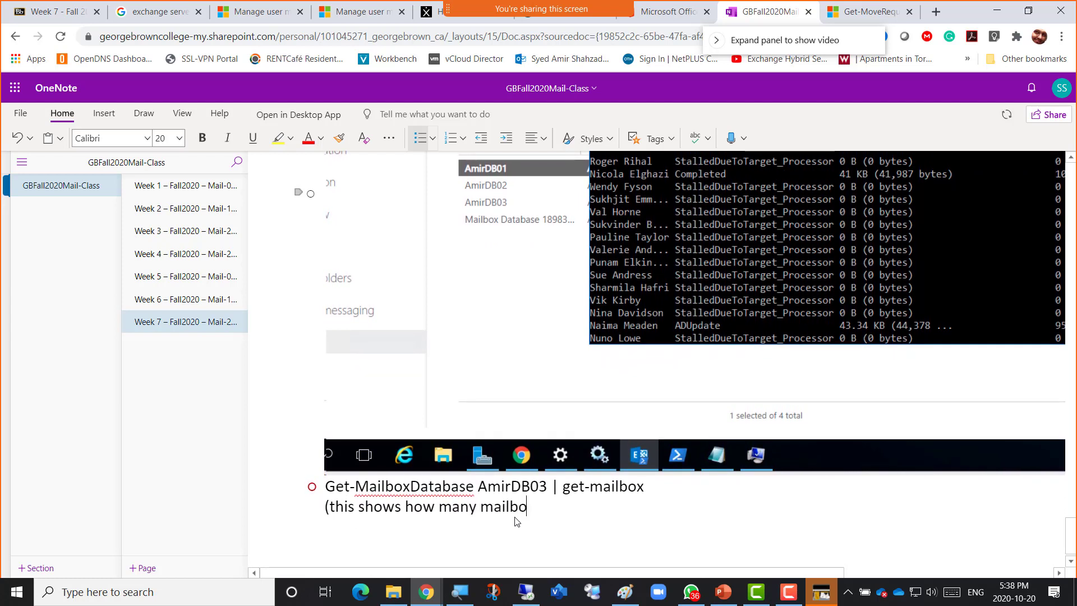
text(xes are there in)
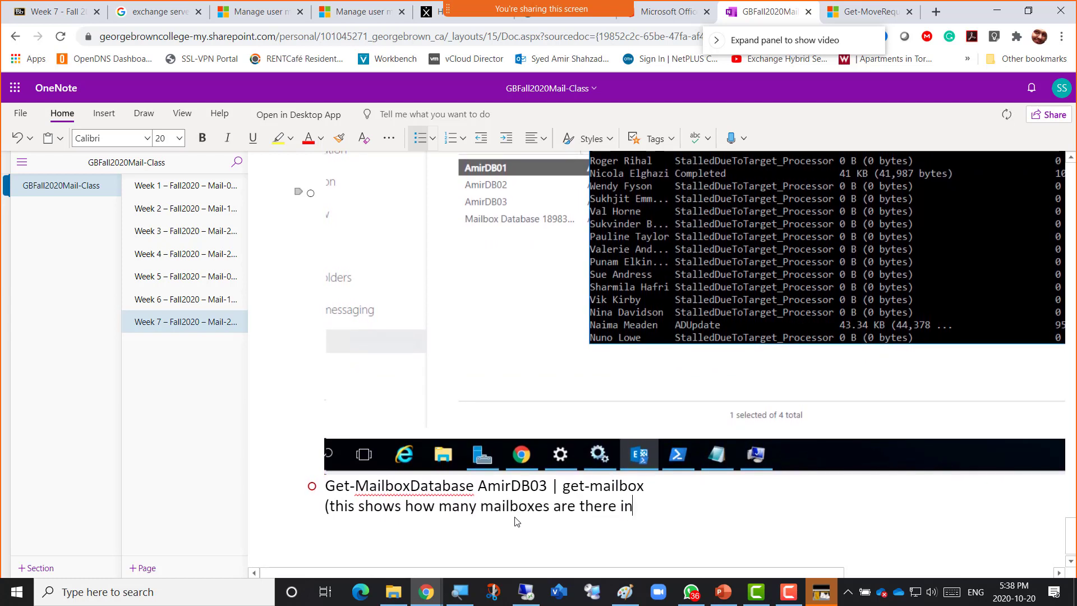
text( this Mail)
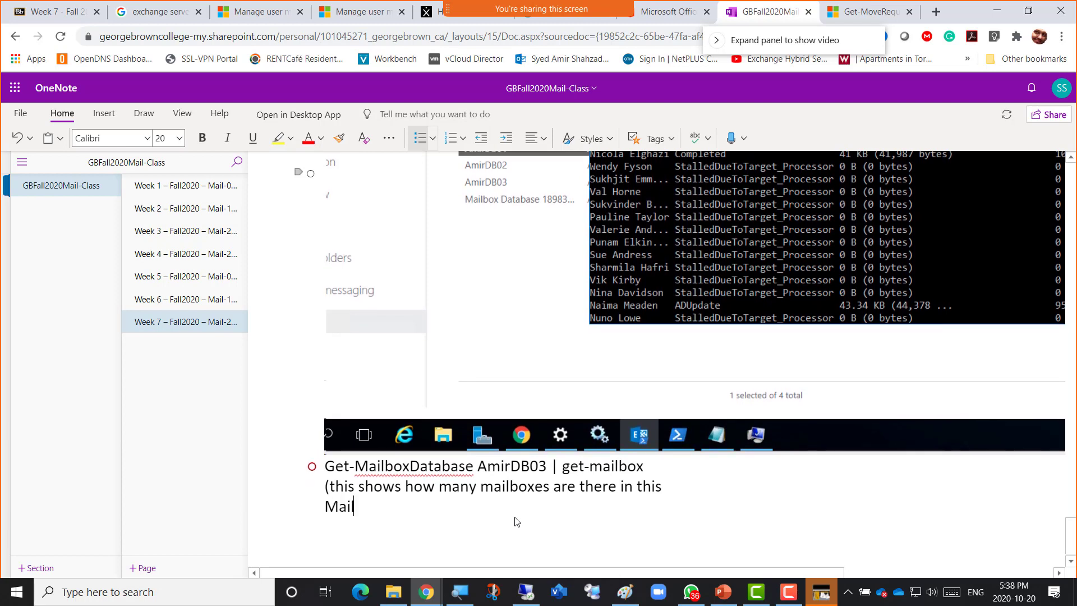
text(boxDatabase)
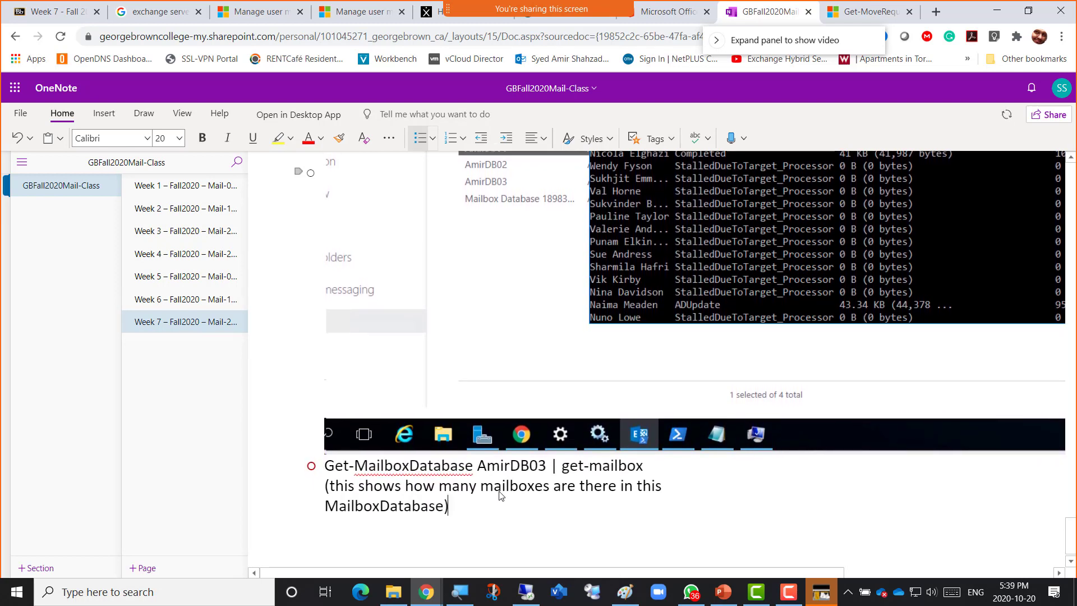
text())
Maximize the remote session, open File Explorer and delete the empty Databases folder on Database (F:).
click(521, 593)
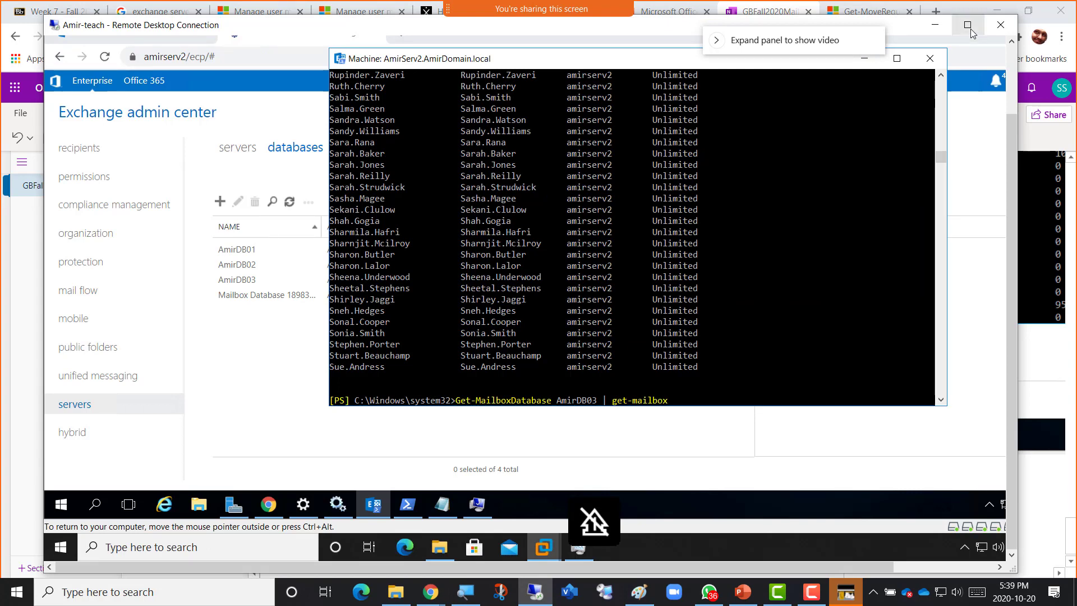
click(967, 26)
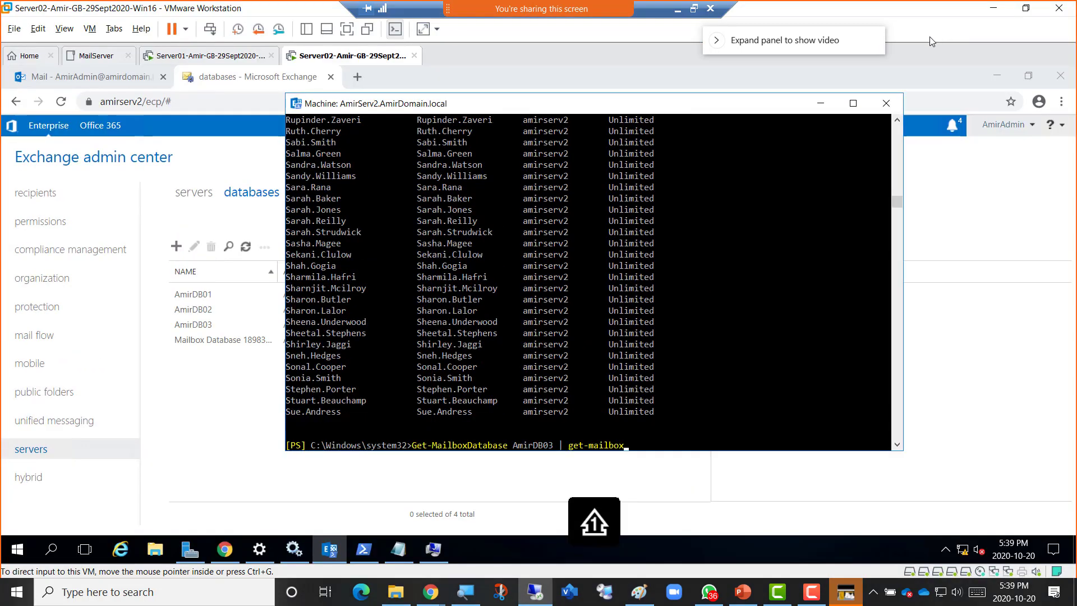
click(820, 105)
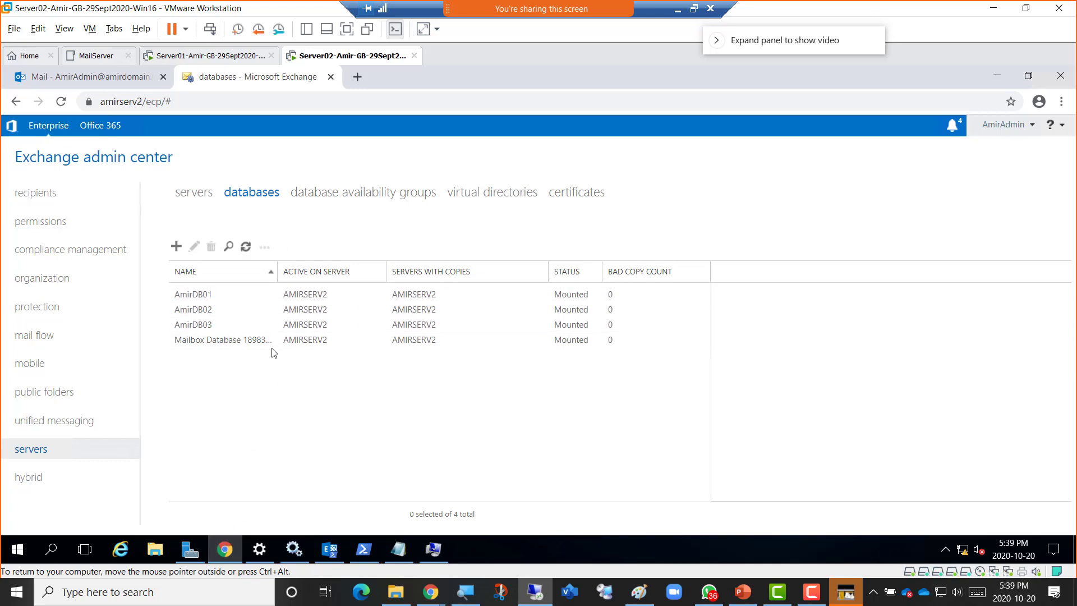
click(154, 553)
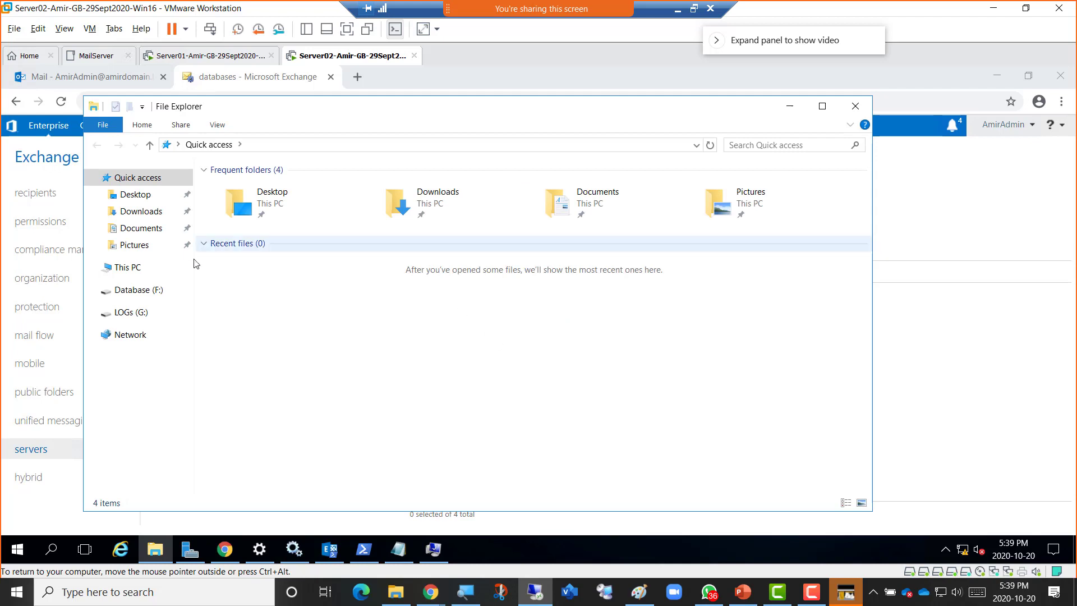
click(135, 294)
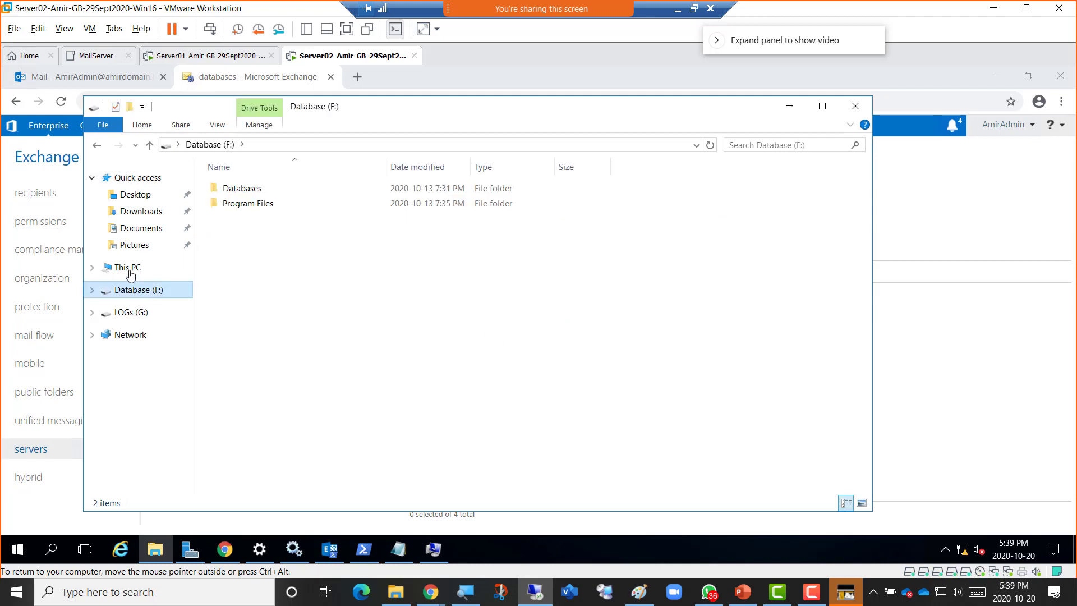
click(127, 271)
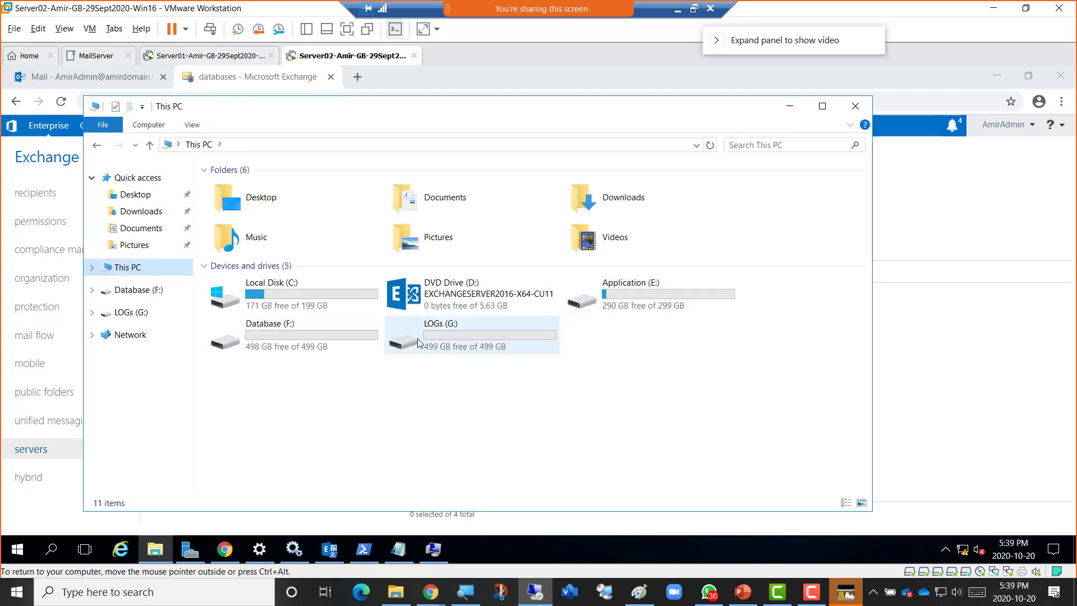
double_click(261, 338)
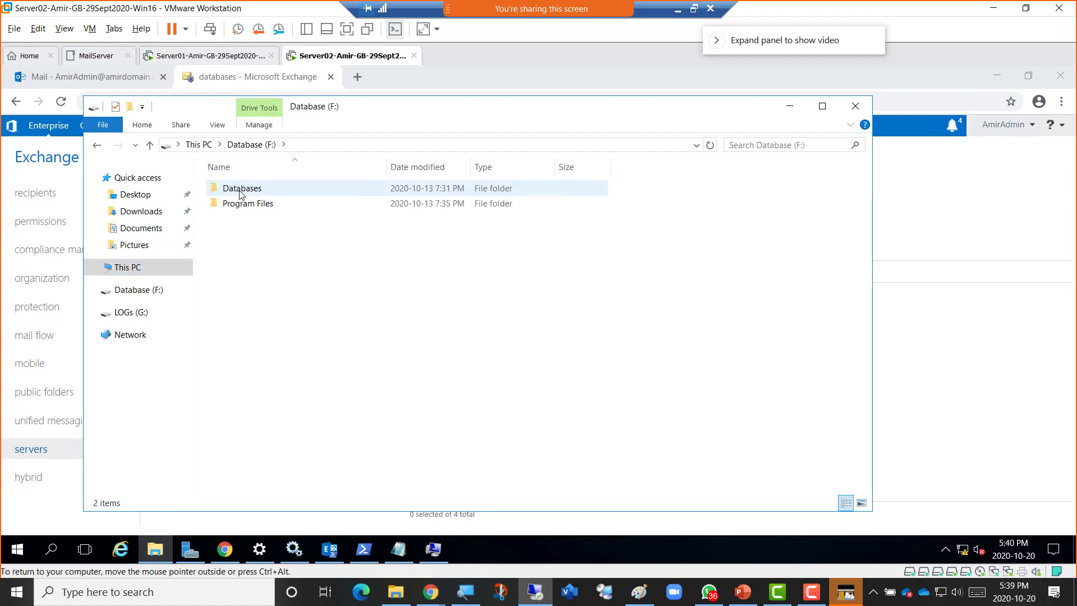
double_click(240, 190)
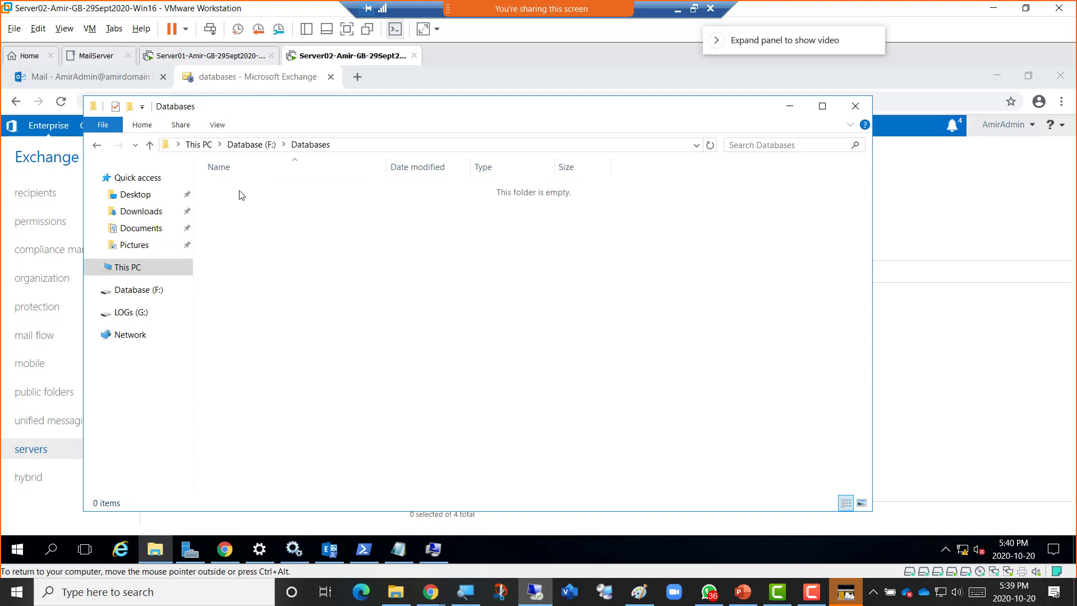
click(250, 145)
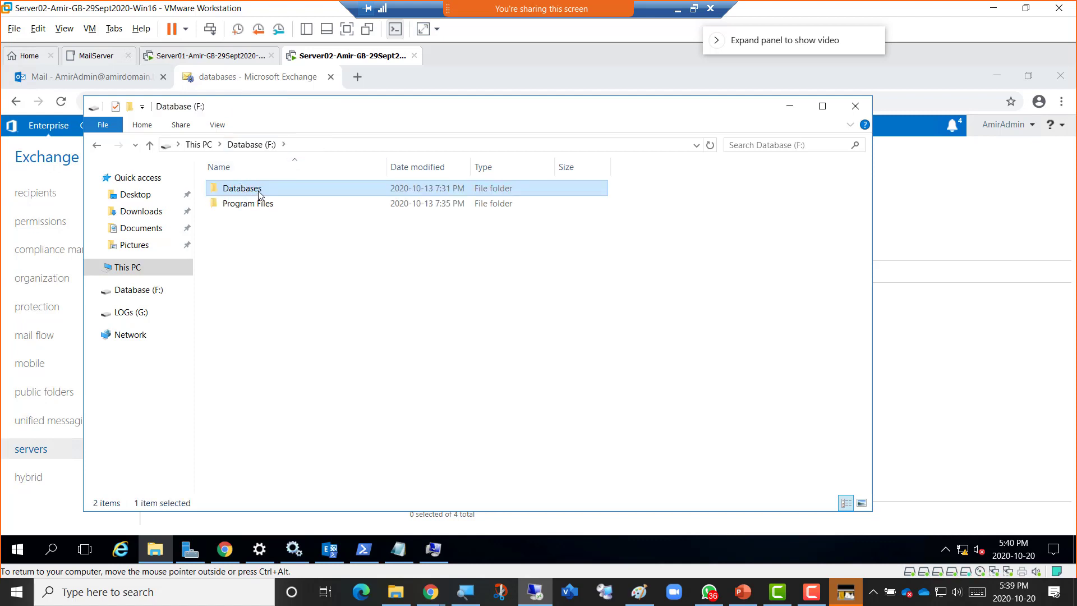
key(Delete)
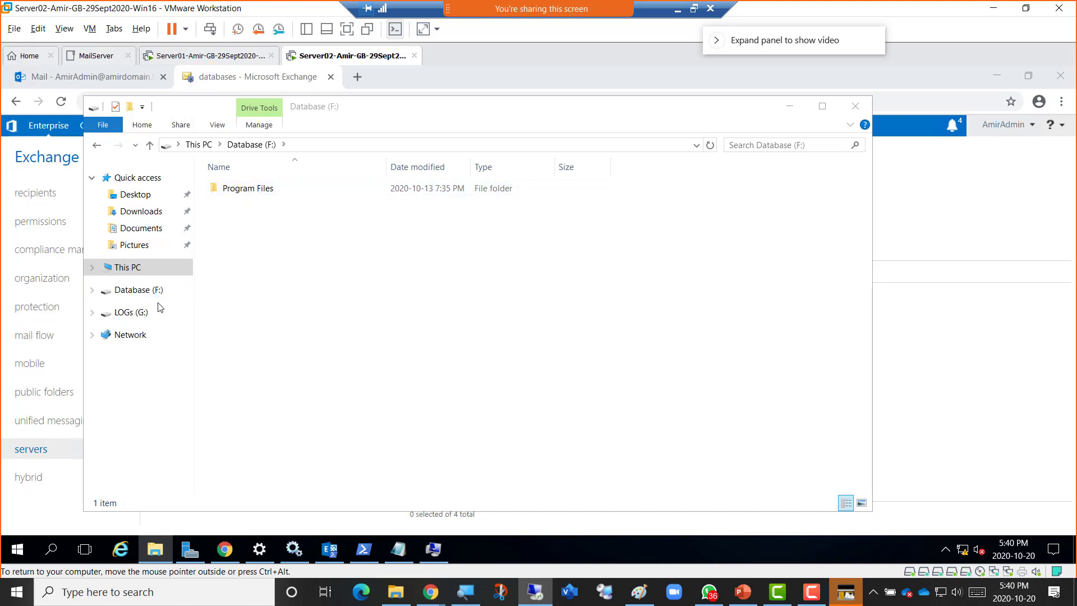
Delete the empty LOGs folder from the LOGs (G:) drive.
click(140, 312)
click(232, 191)
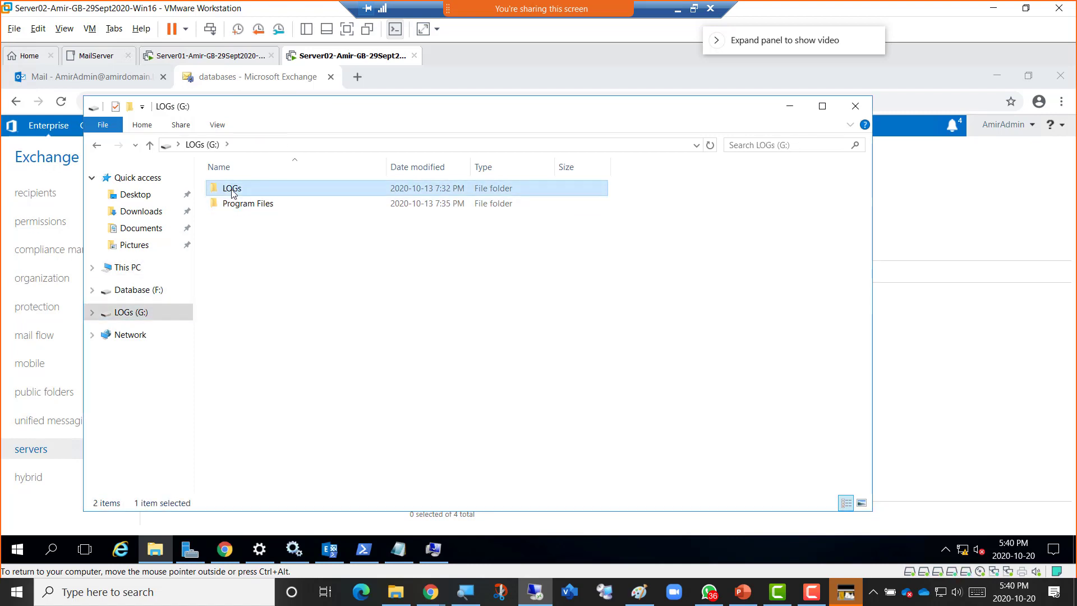
double_click(233, 189)
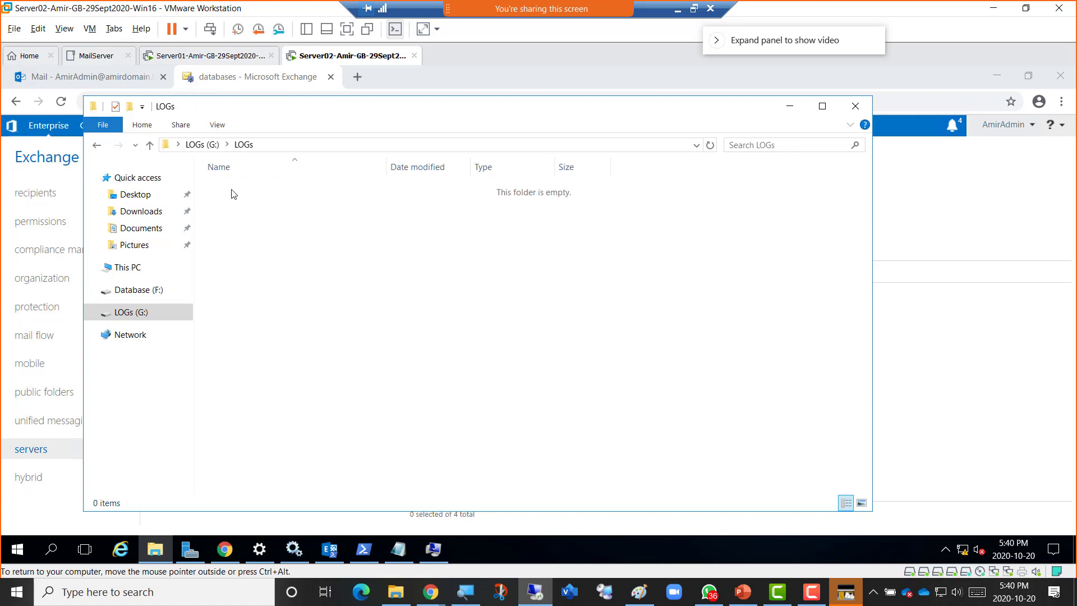
click(199, 147)
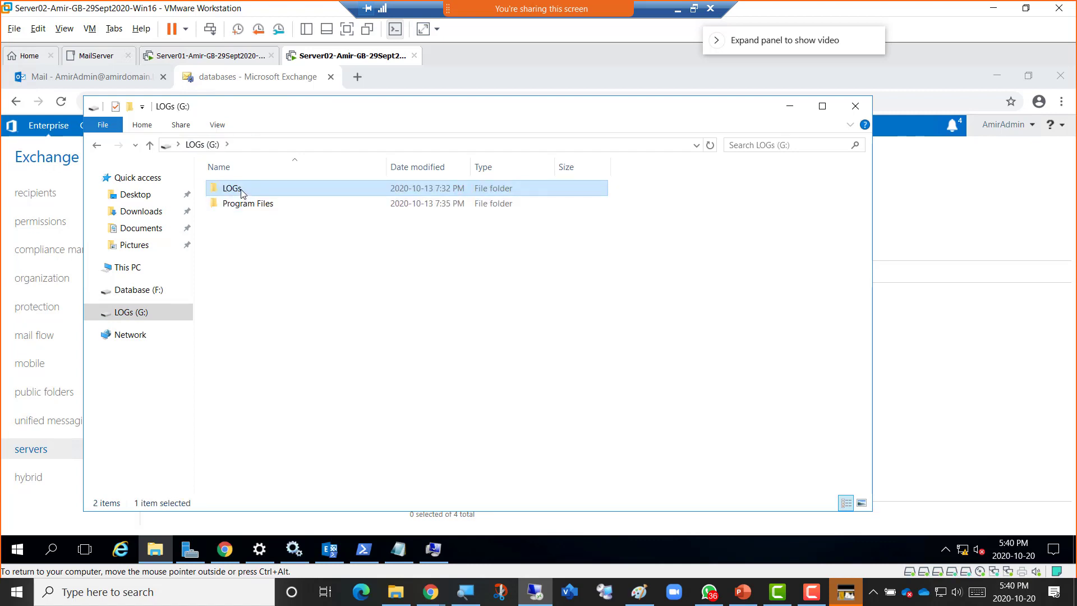
key(Delete)
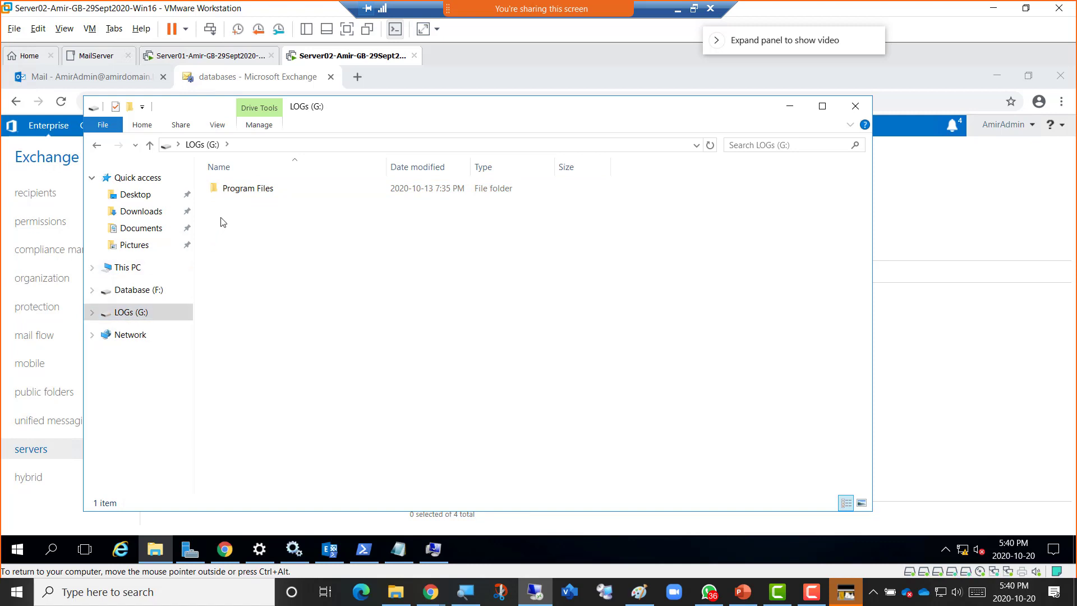
Open Database (F:) > Program Files > Microsoft > Exchange Server > V15 > Mailbox > AmirDB01.
click(134, 290)
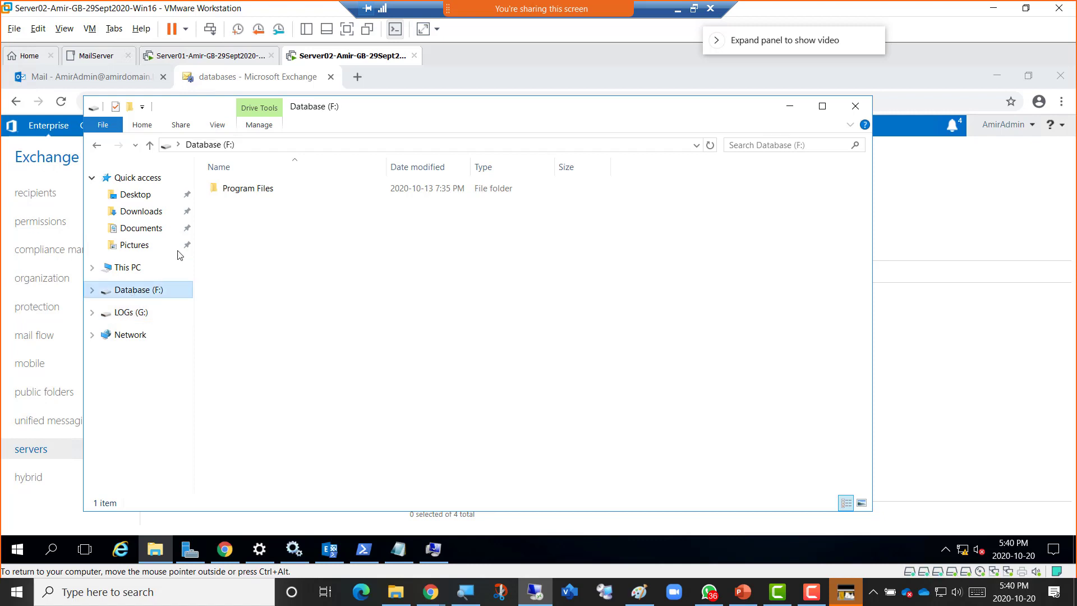
double_click(238, 192)
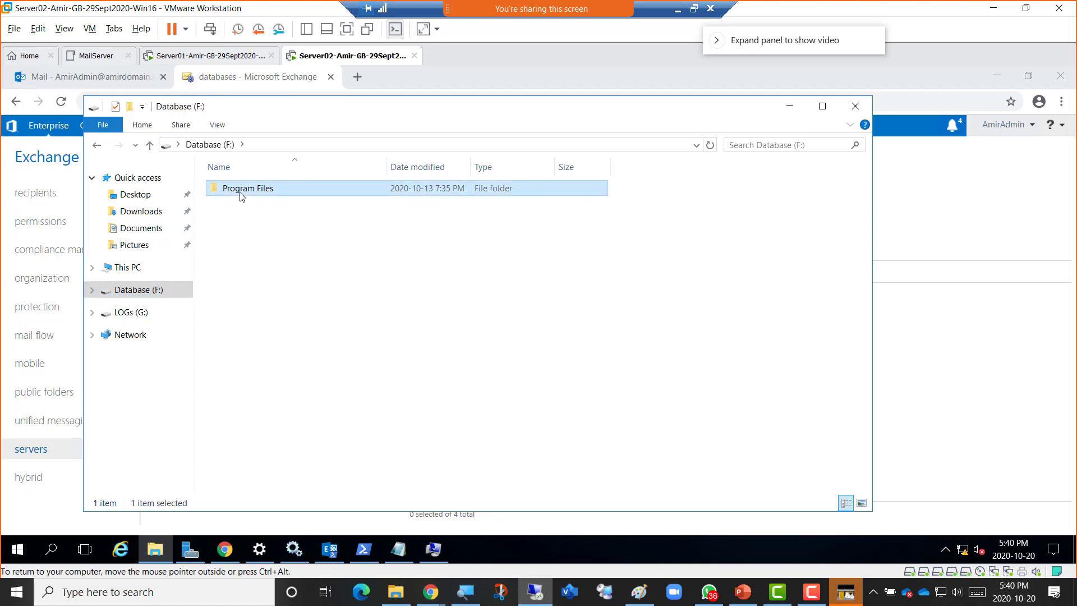
double_click(240, 189)
double_click(240, 189)
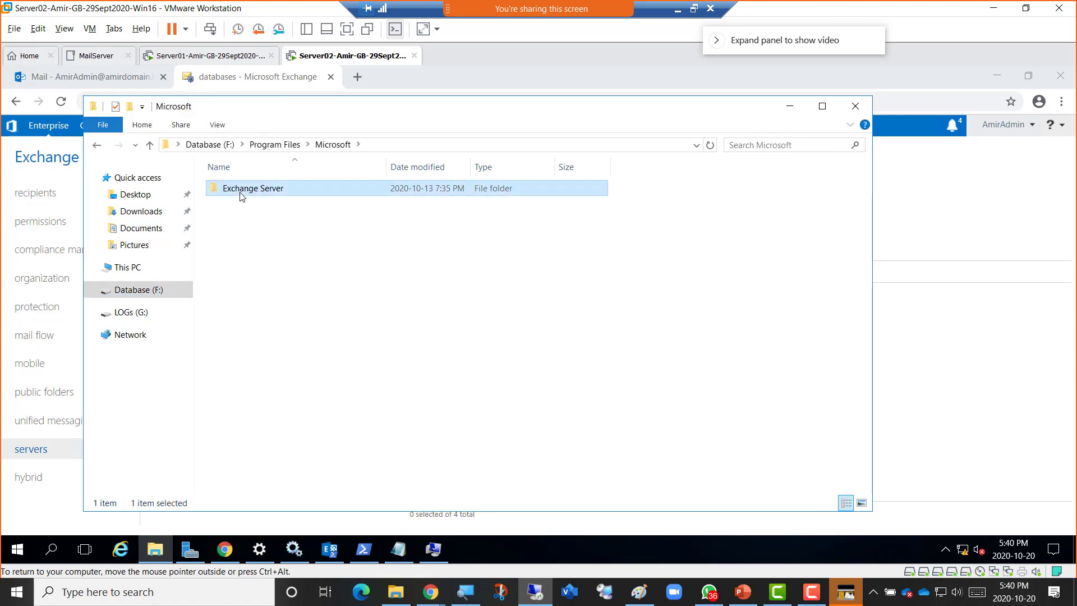
click(240, 189)
double_click(240, 193)
double_click(240, 192)
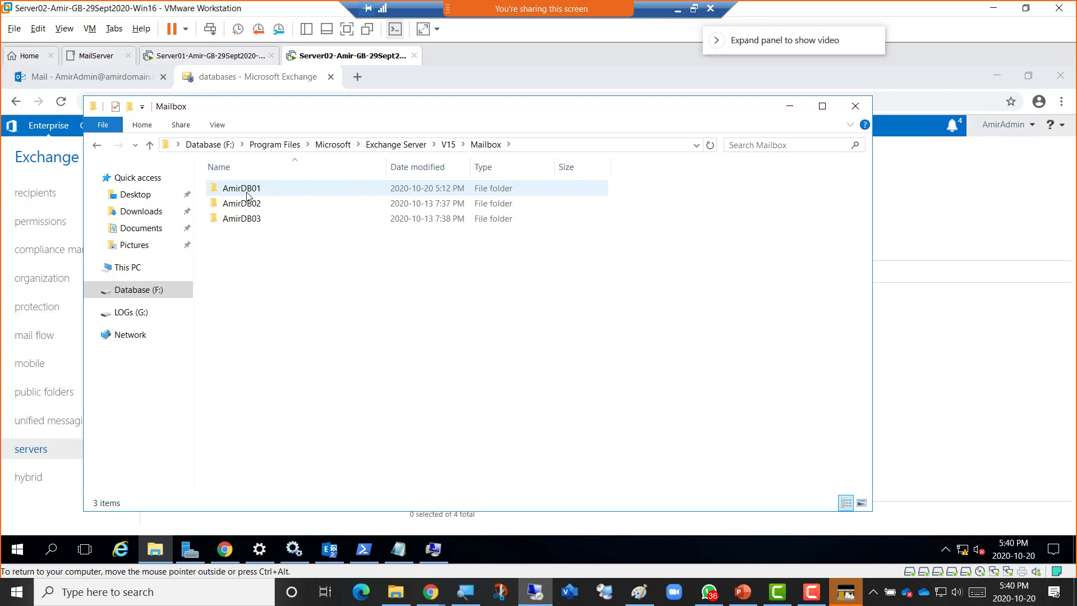
double_click(248, 195)
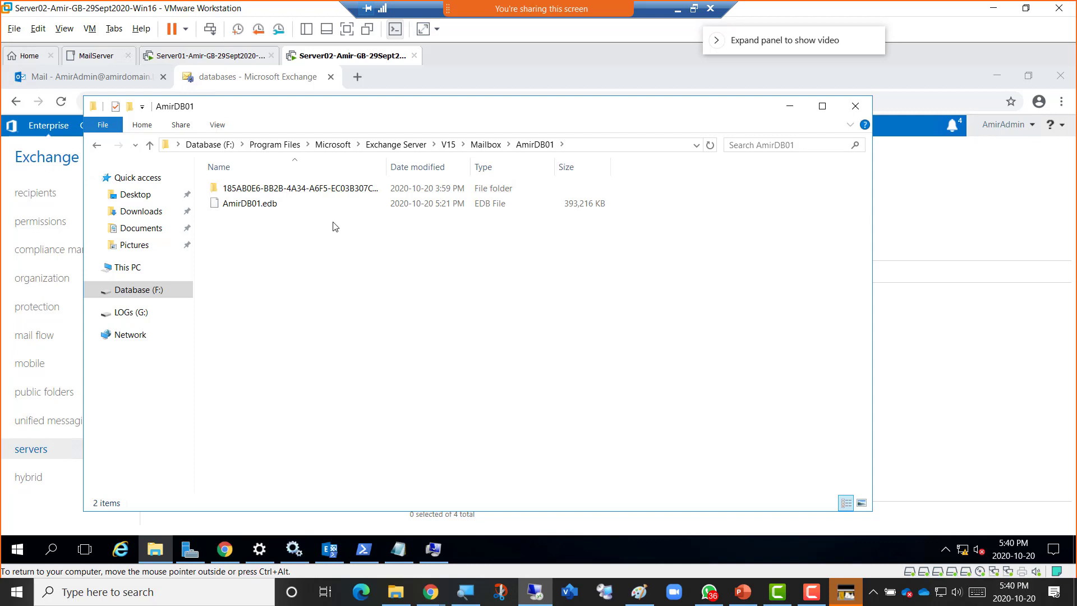
Auto-fit the Name column so the GUID folder name shows fully, peek inside, and return to AmirDB01.
double_click(391, 172)
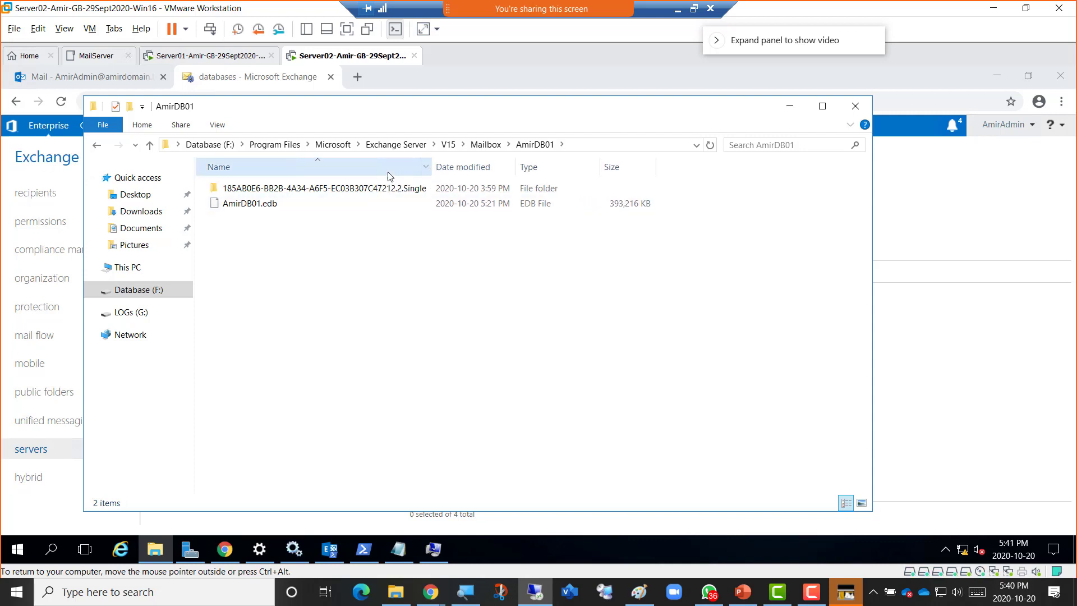
double_click(295, 190)
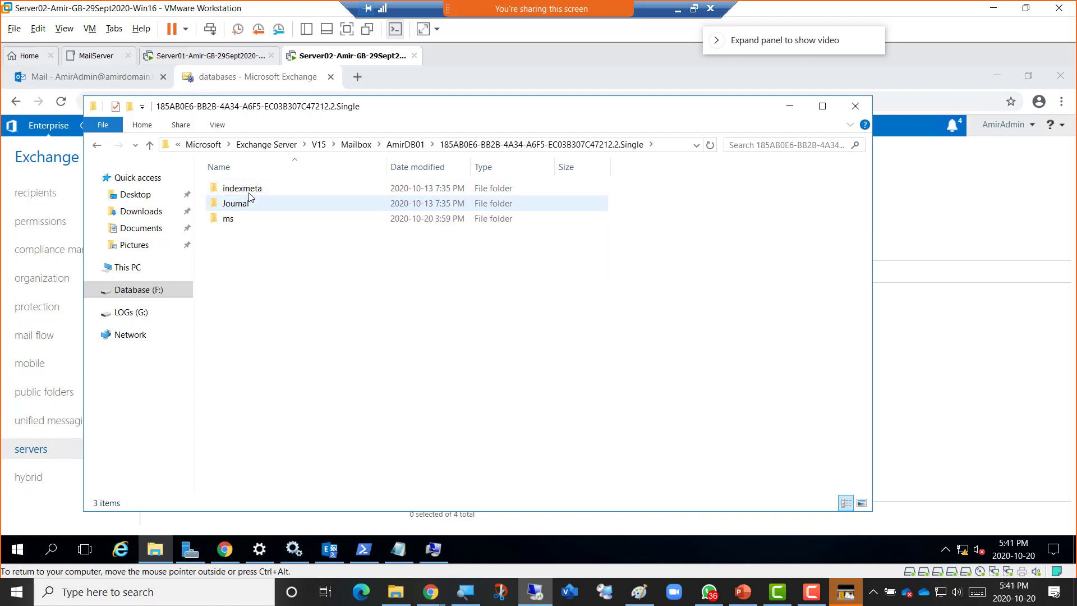
click(405, 145)
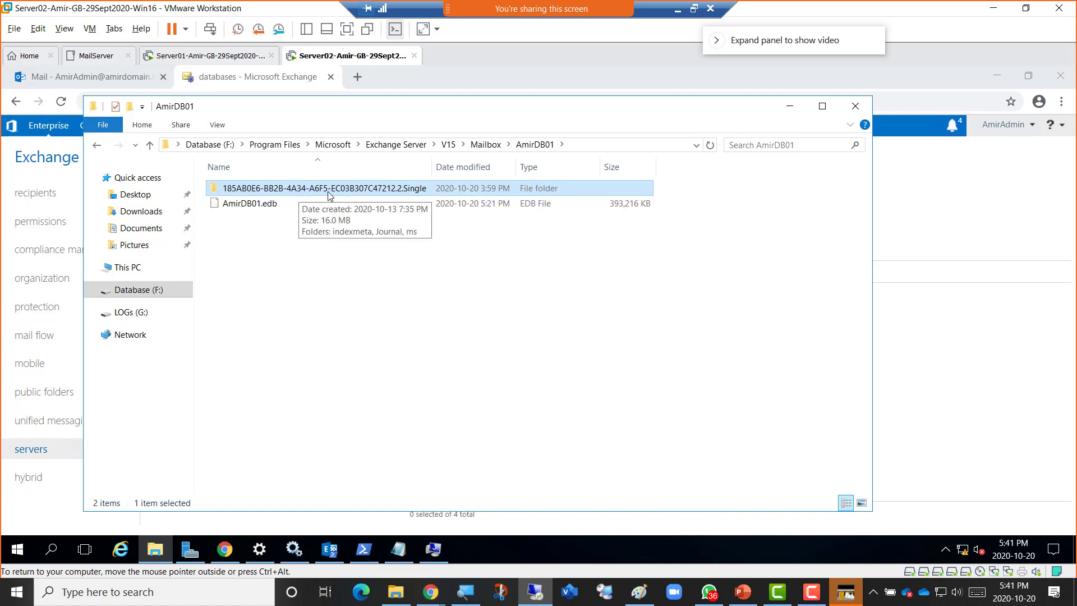
Open the 185AB0E6…Single folder to view its indexmeta, Journal and ms subfolders.
double_click(319, 190)
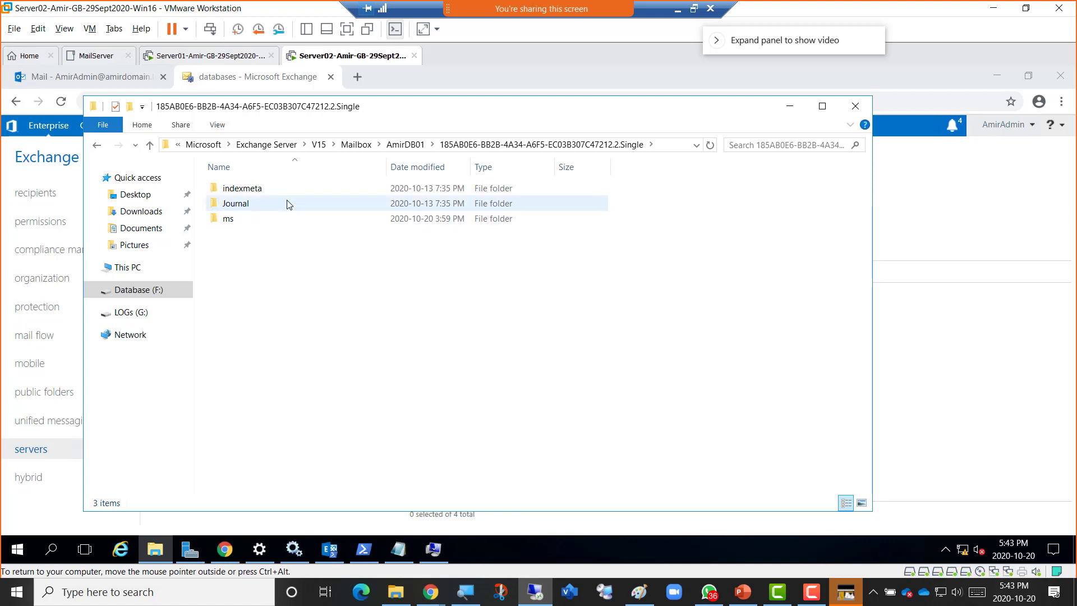
mouse_move(288, 204)
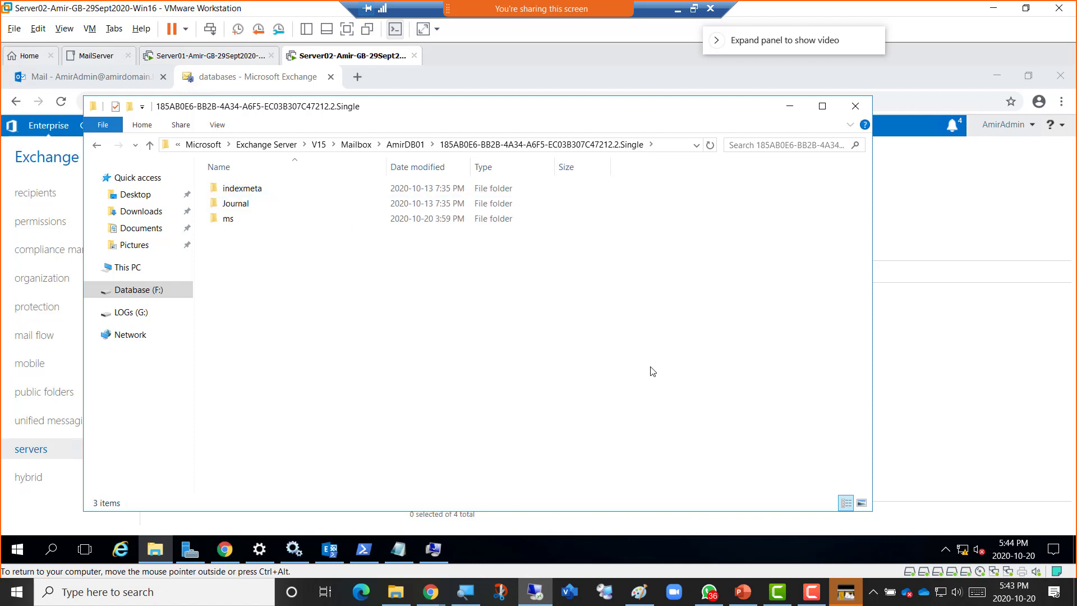
click(813, 597)
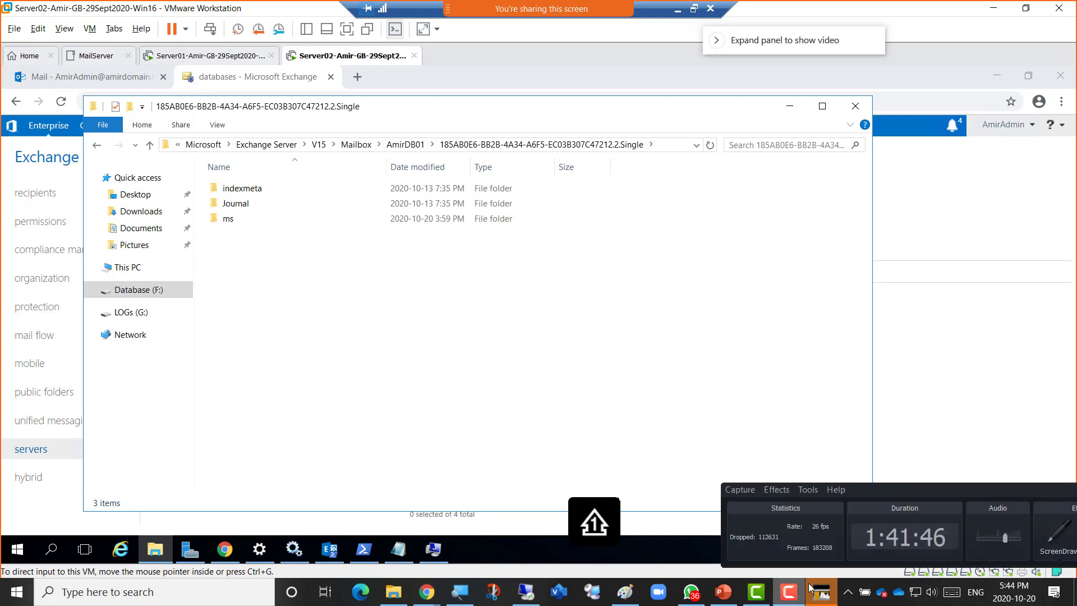
drag(915, 492, 526, 374)
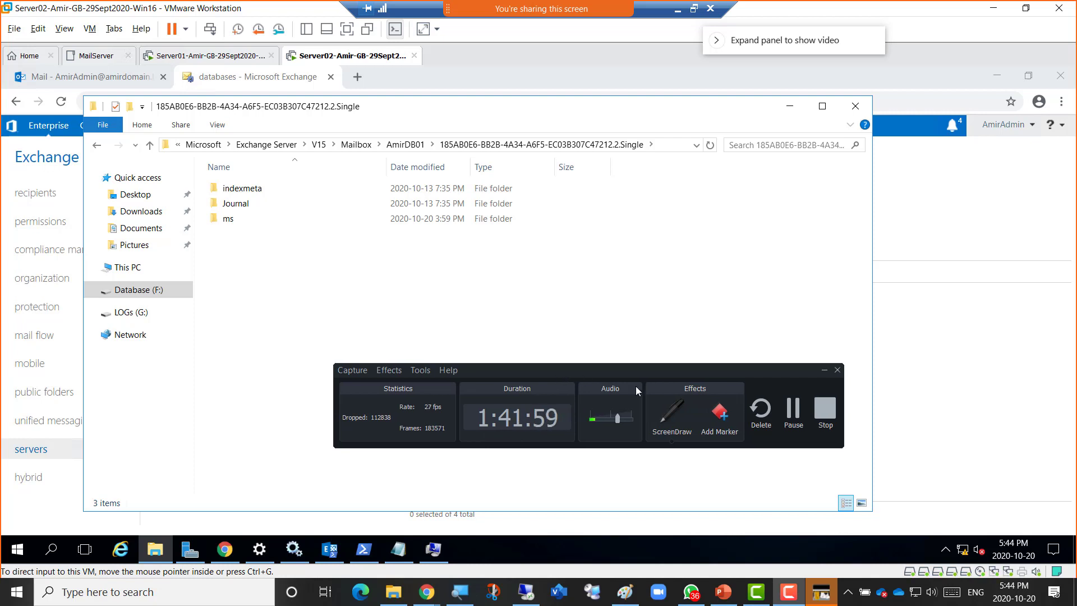
drag(560, 370, 658, 486)
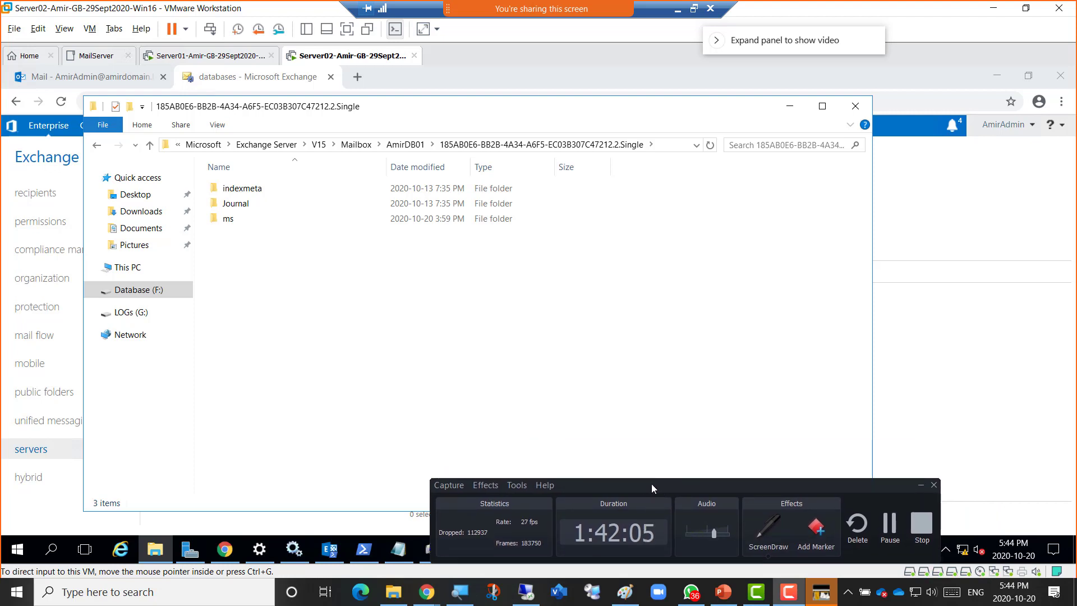
drag(655, 485, 625, 470)
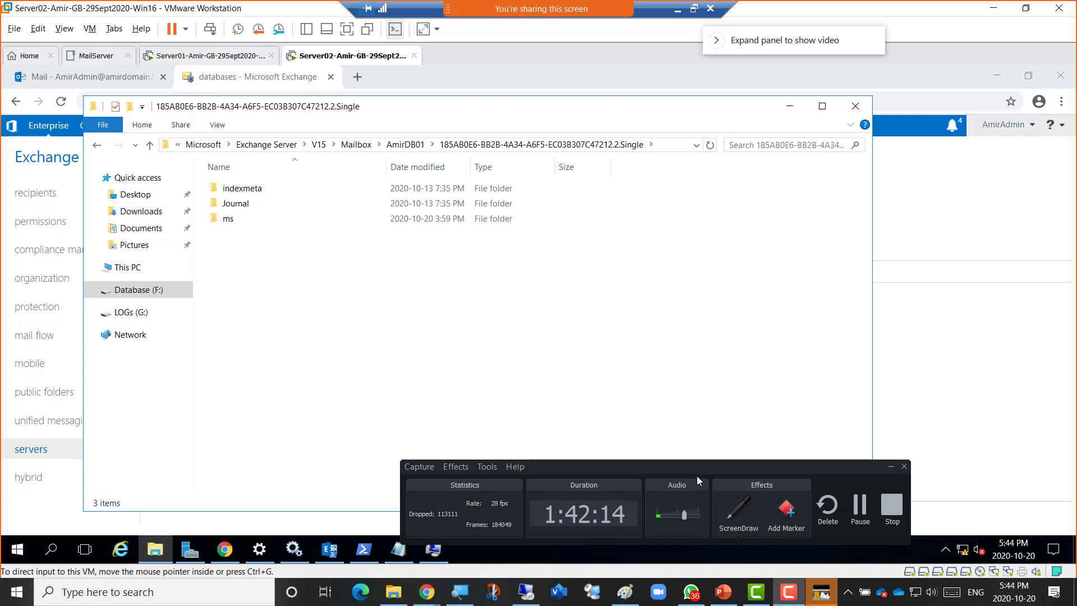
click(480, 303)
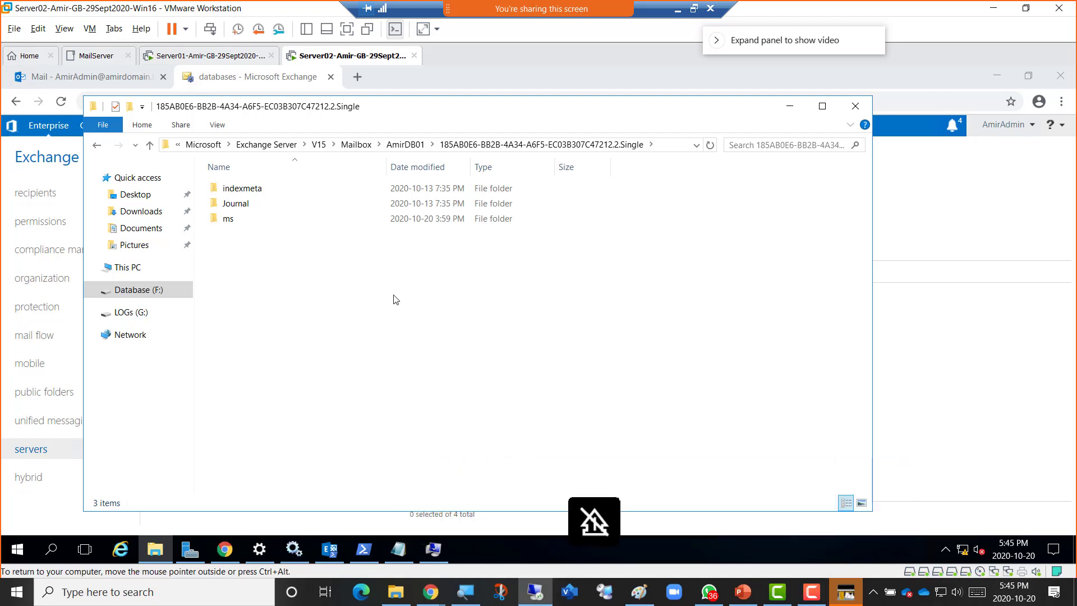
Go back up to AmirDB01, then switch to the LOGs (G:) drive.
click(404, 145)
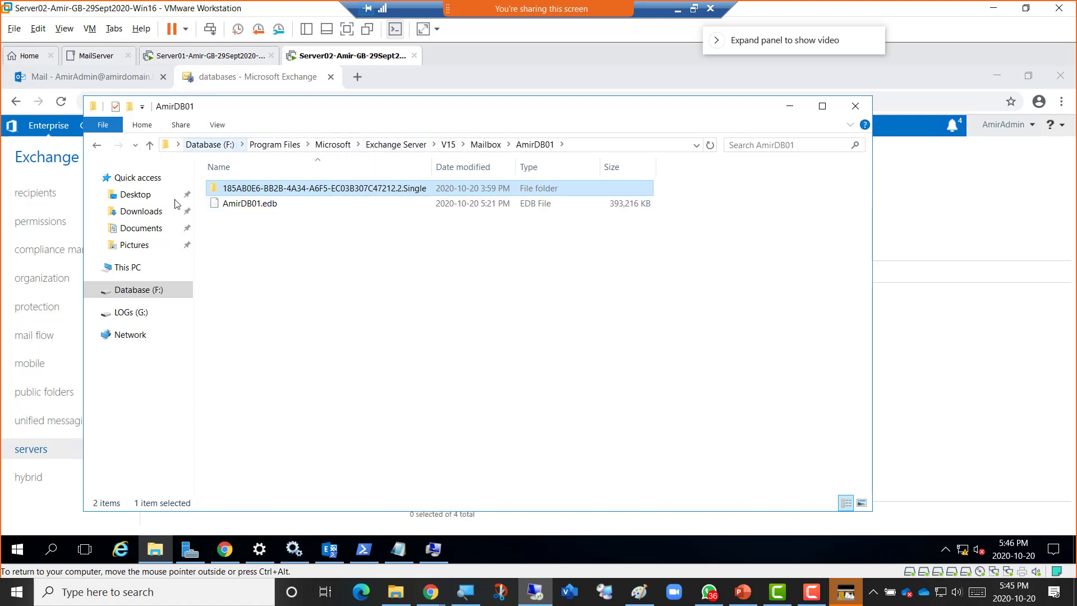
click(126, 316)
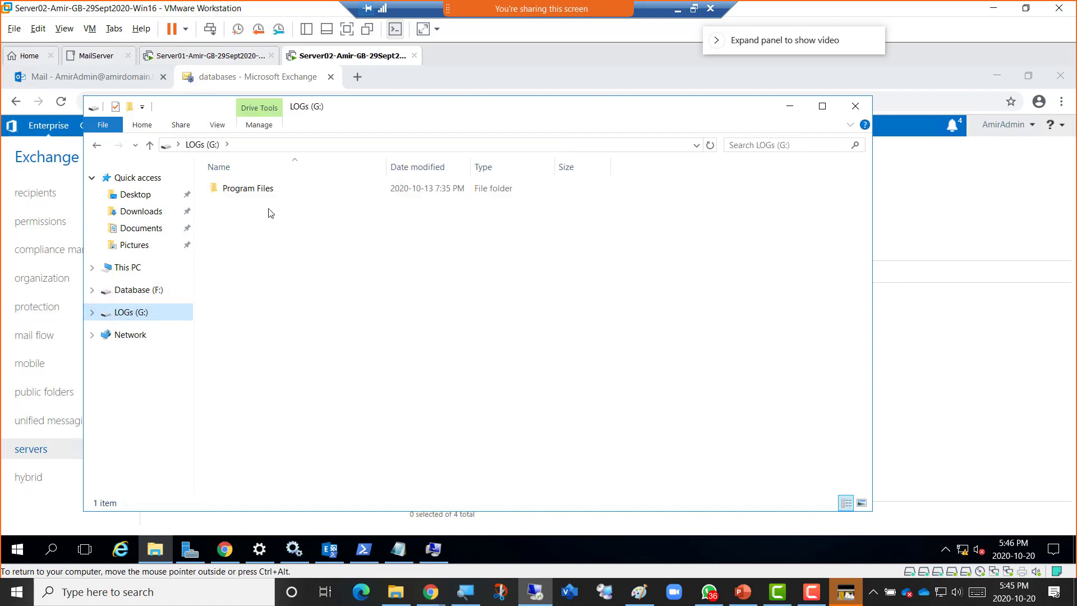
double_click(241, 190)
click(240, 191)
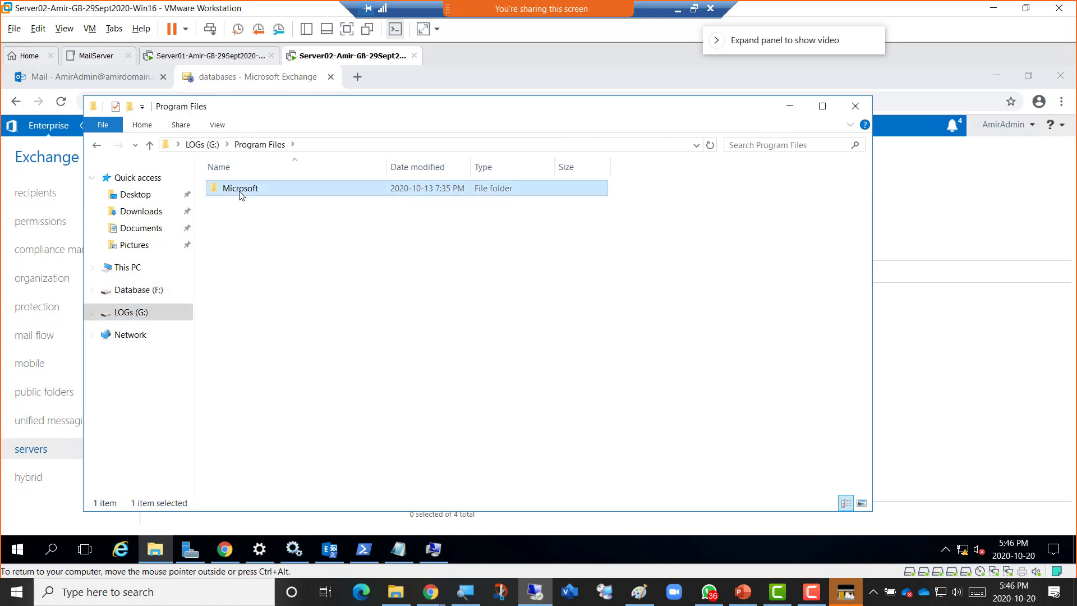
double_click(240, 190)
double_click(240, 189)
double_click(240, 190)
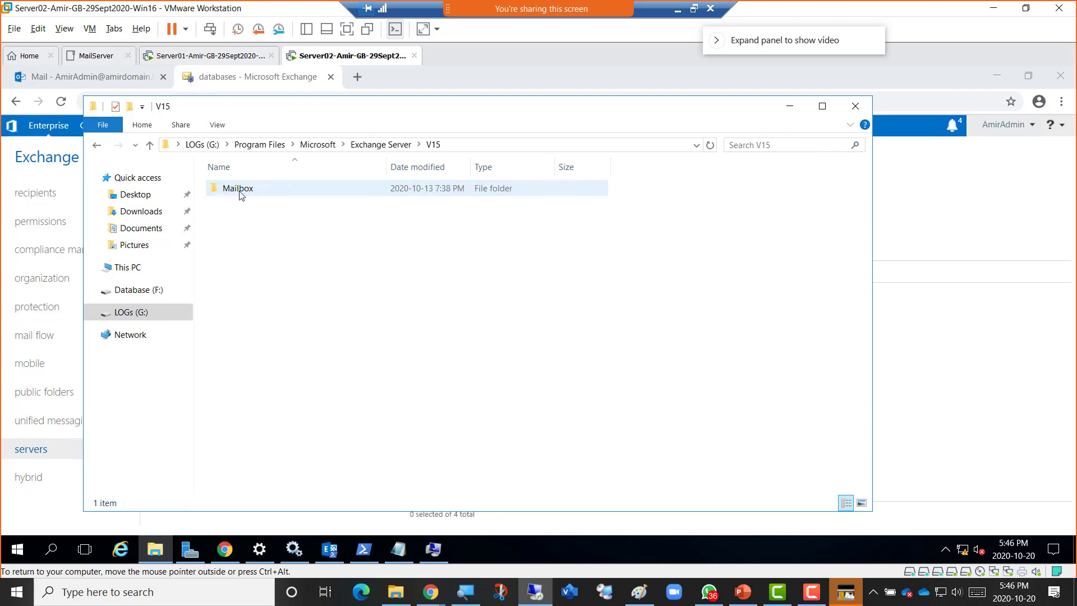
double_click(240, 191)
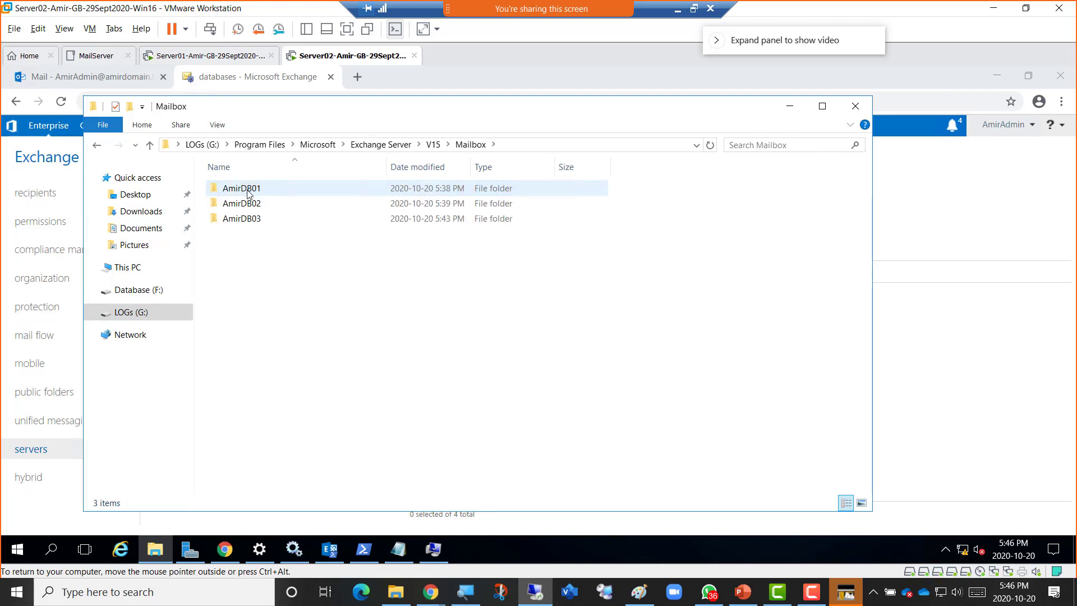
double_click(242, 192)
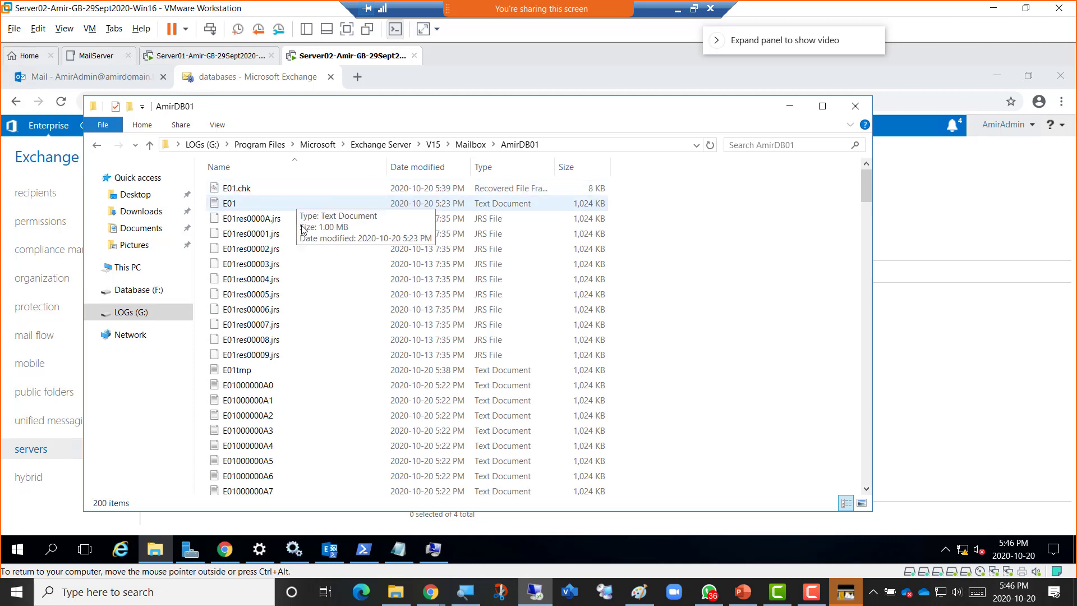
scroll(333, 274, down, 11)
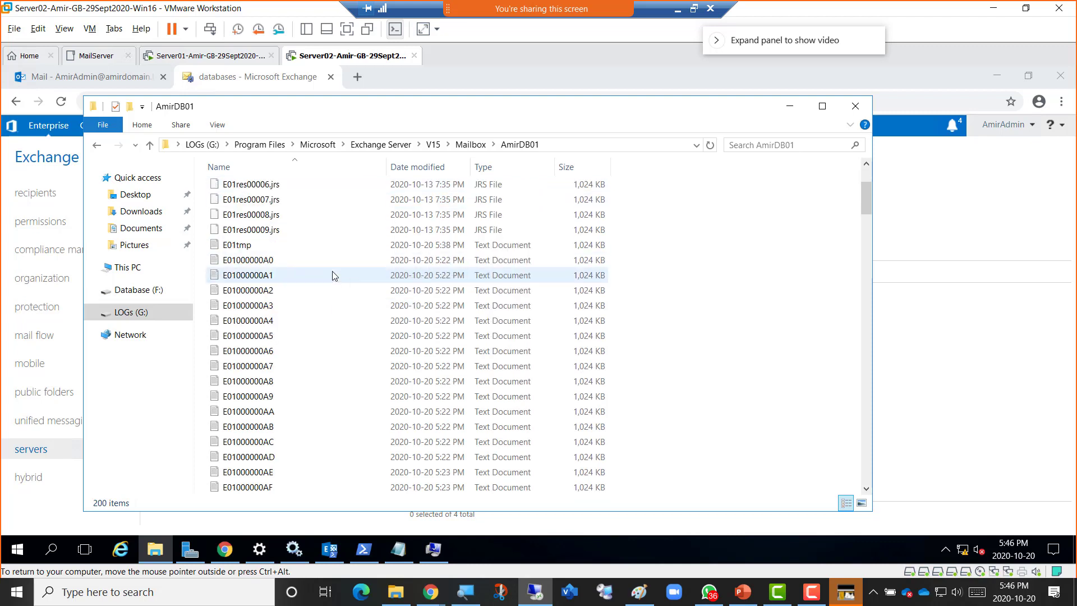
scroll(332, 275, down, 4)
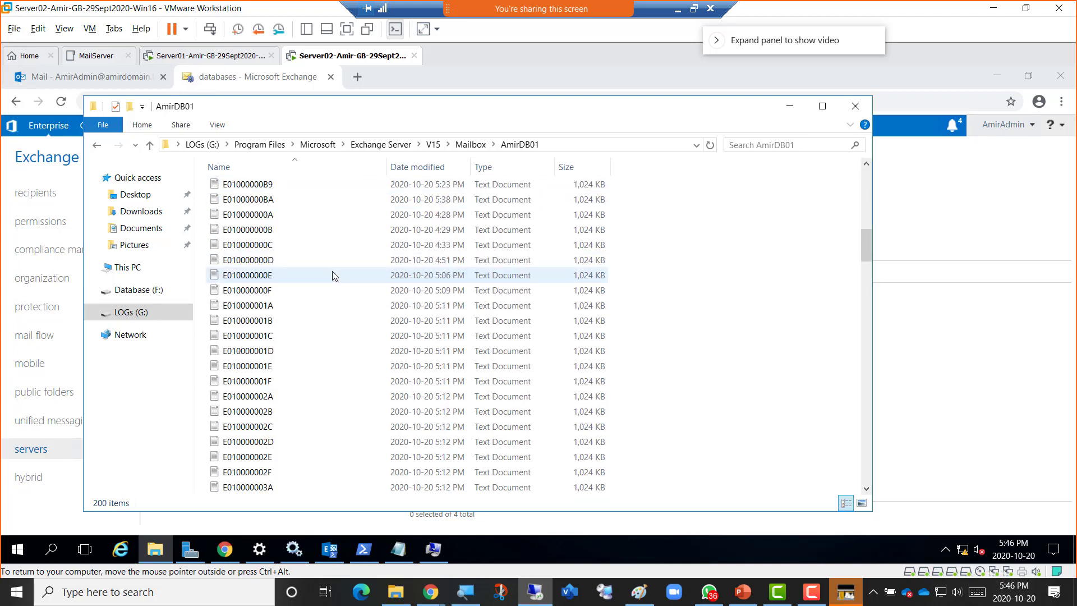
scroll(333, 275, up, 11)
scroll(333, 274, up, 3)
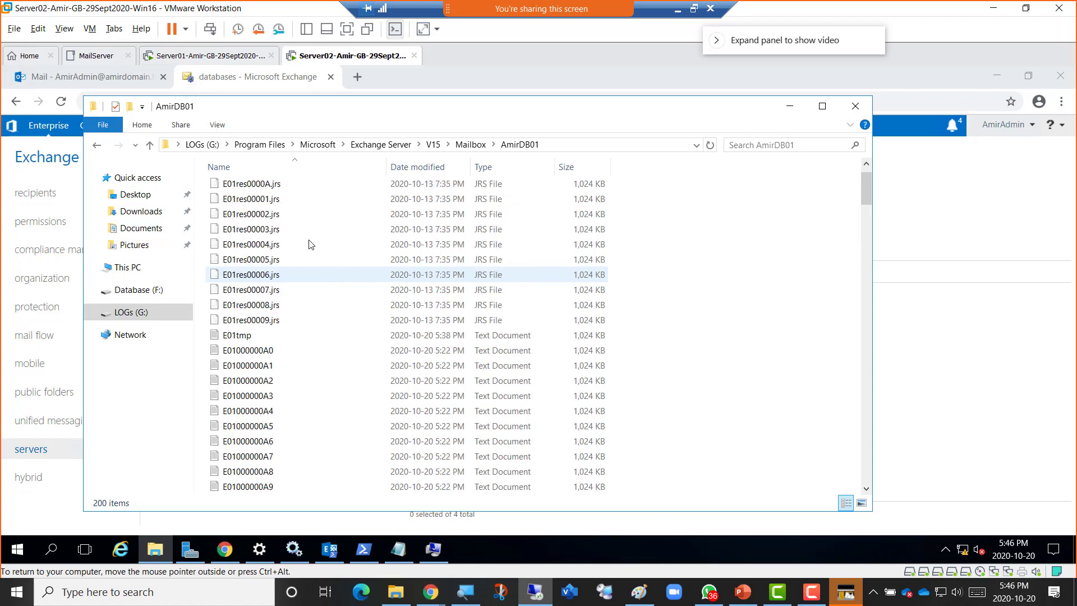
click(272, 351)
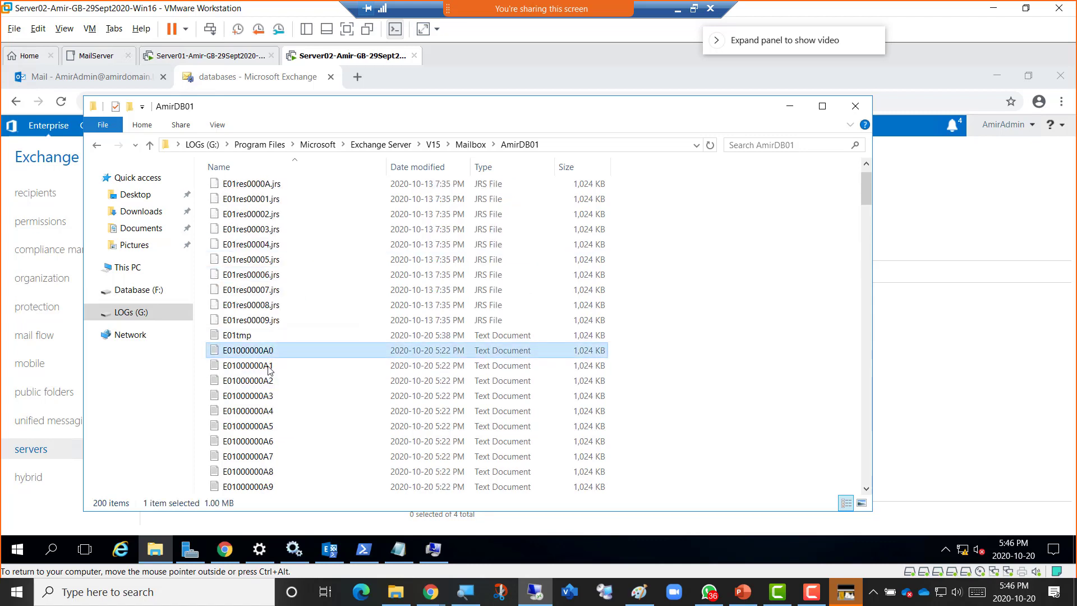
ctrl+click(268, 368)
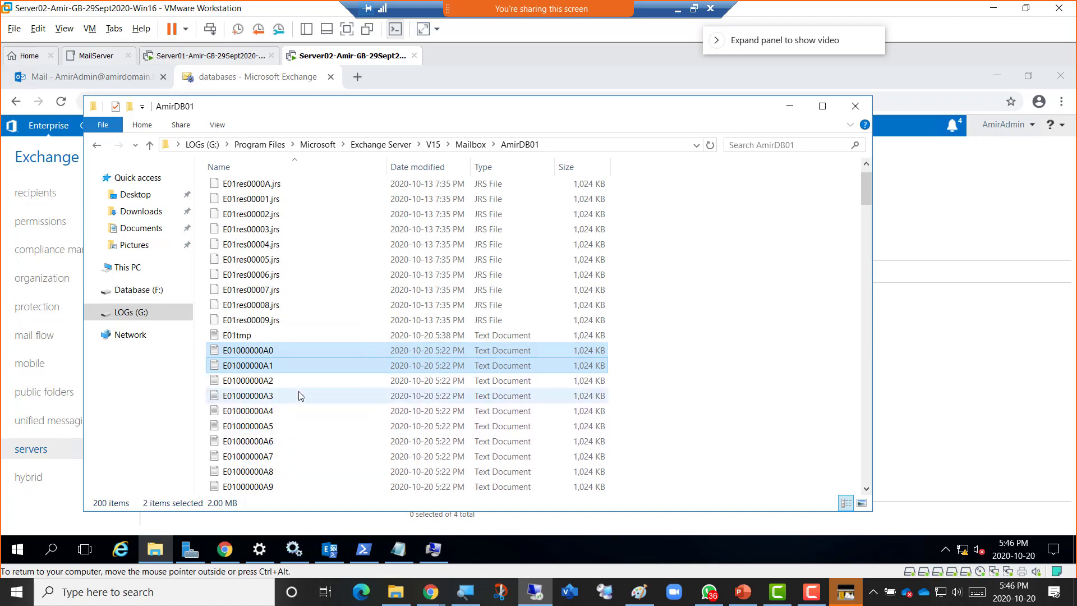
scroll(299, 396, down, 12)
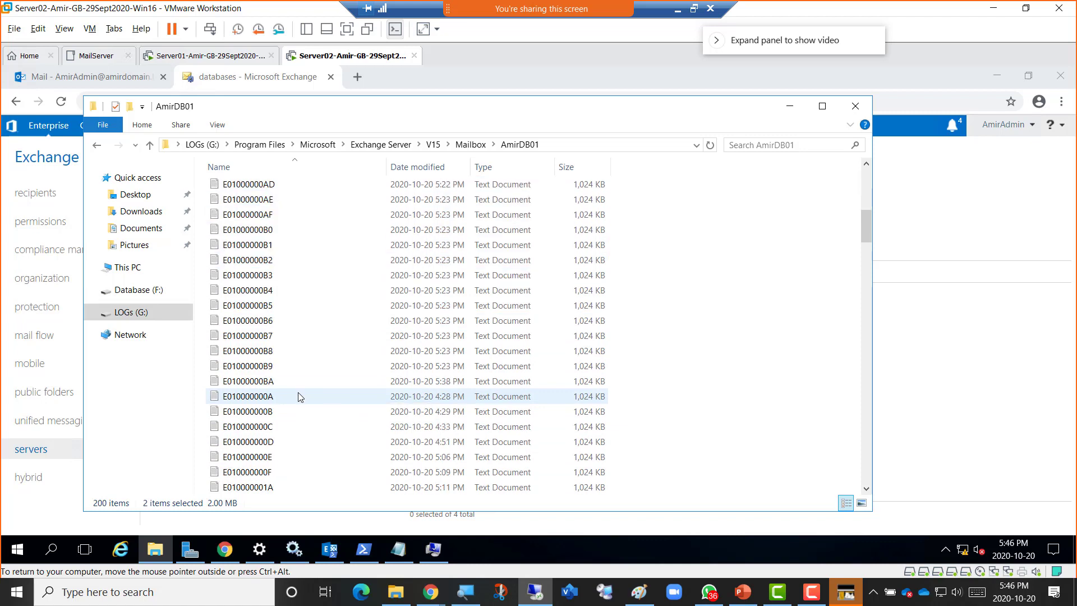
scroll(298, 395, down, 15)
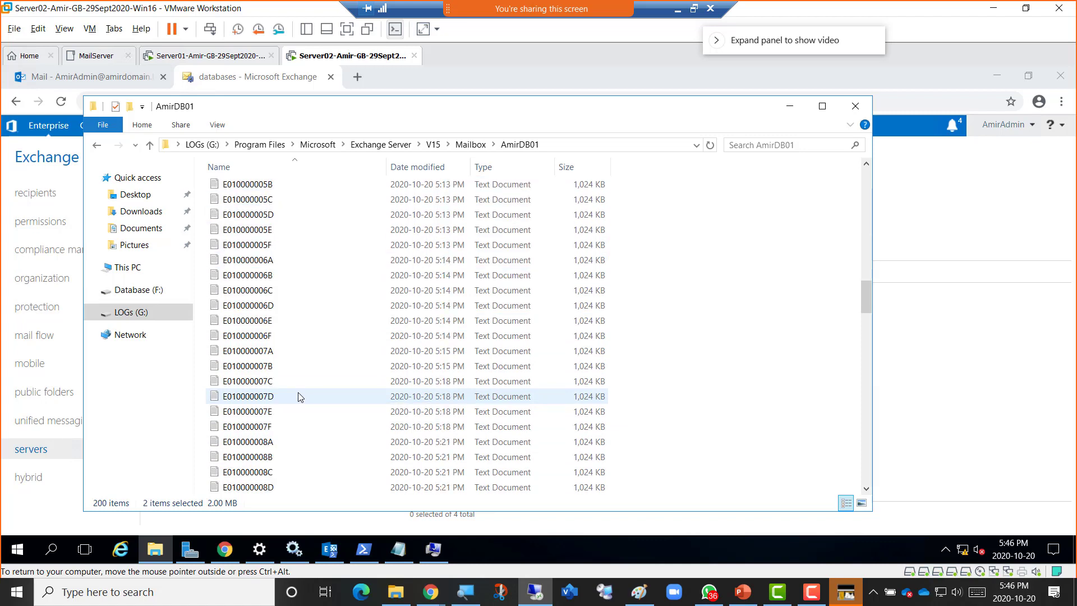
scroll(298, 396, down, 6)
scroll(299, 398, down, 20)
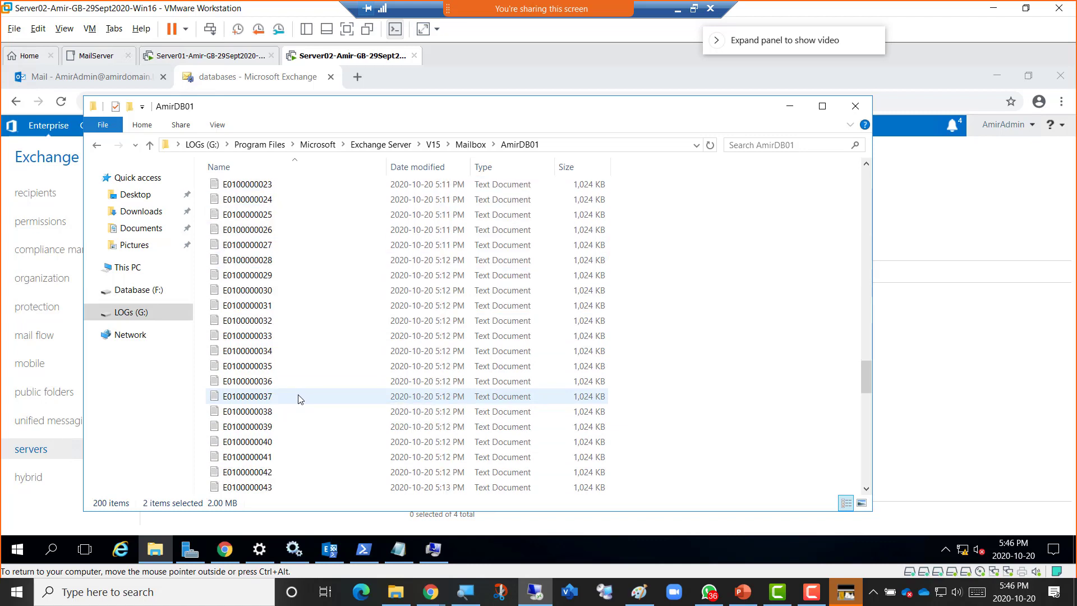
scroll(297, 399, down, 1)
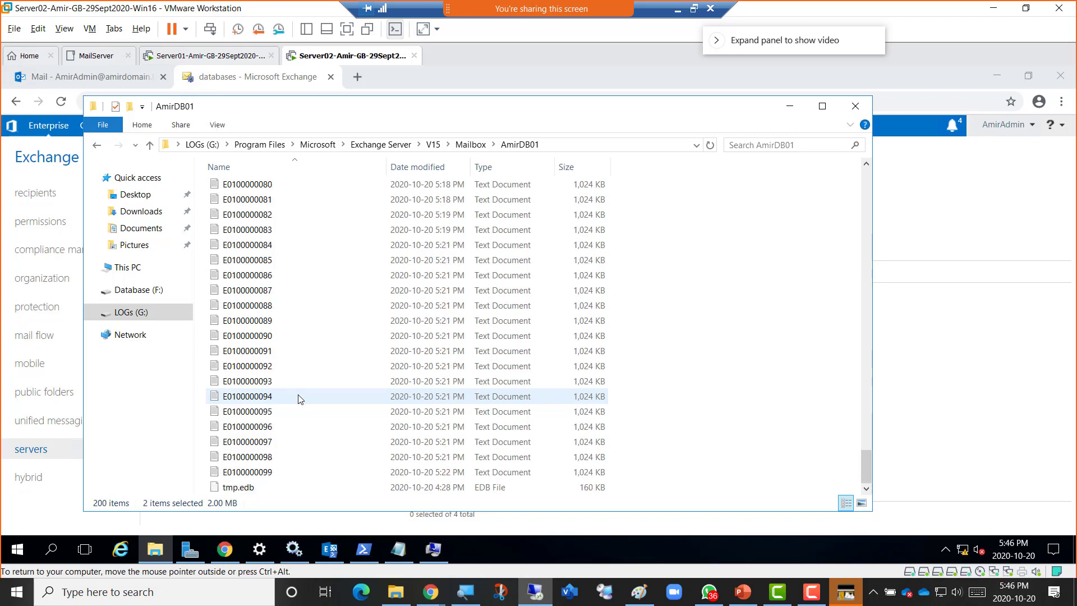
click(246, 491)
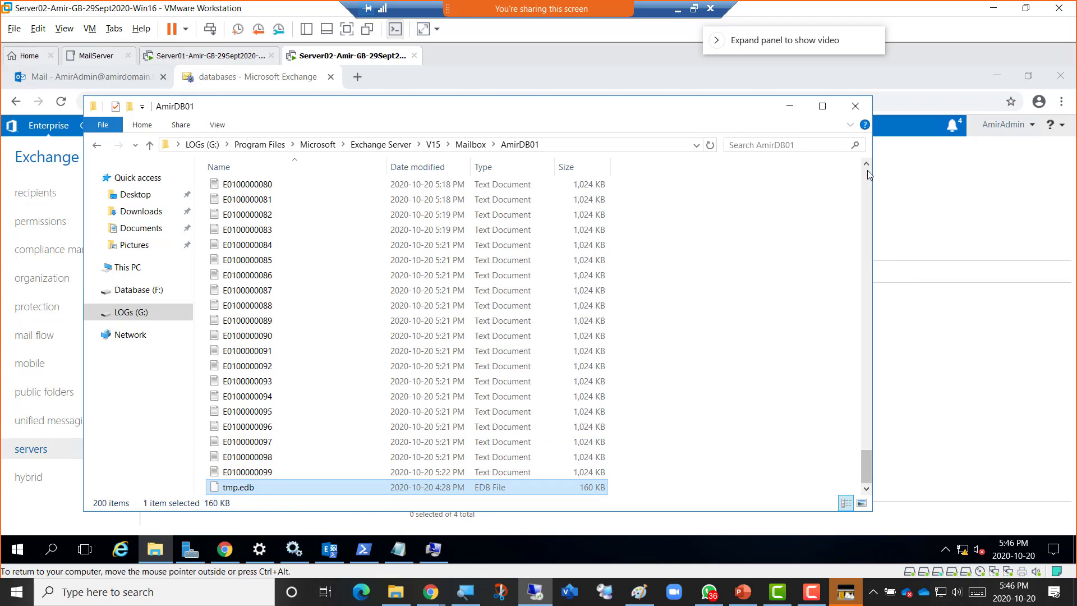
scroll(867, 174, up, 20)
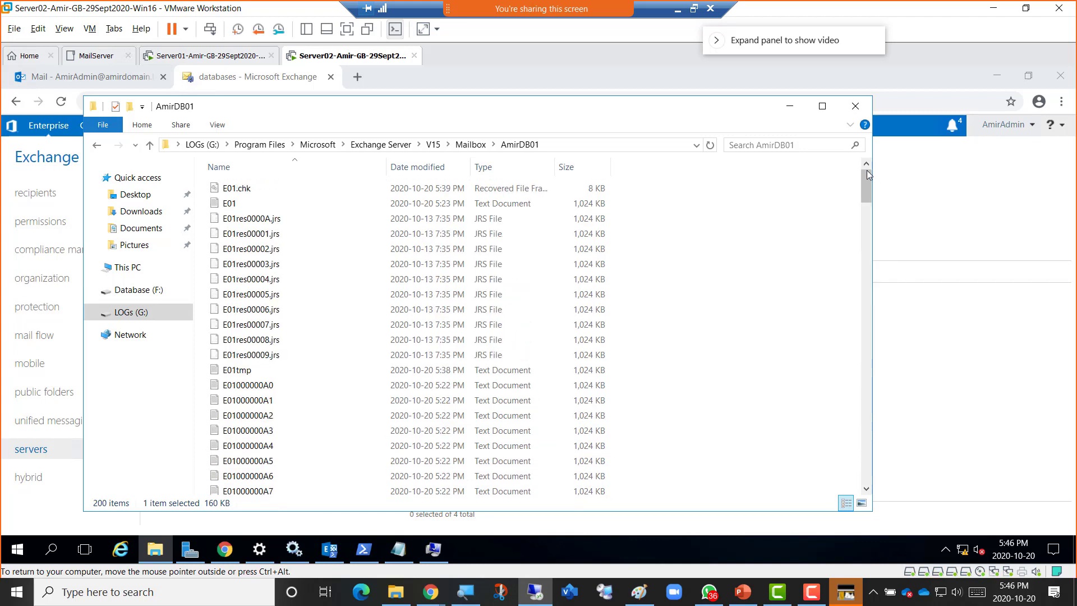
click(251, 188)
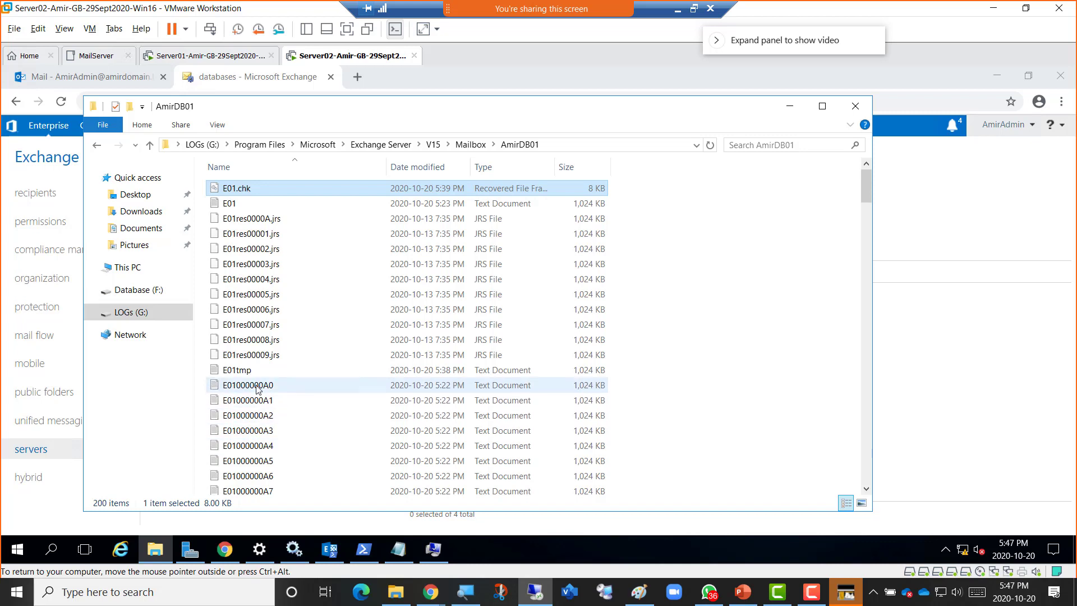
scroll(261, 474, down, 3)
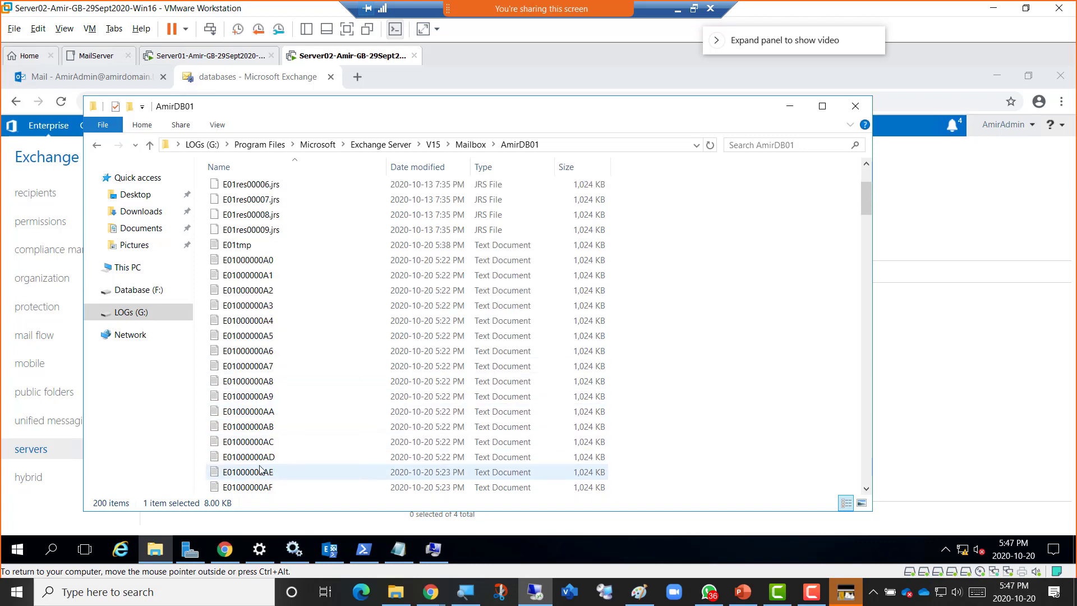
scroll(259, 470, down, 4)
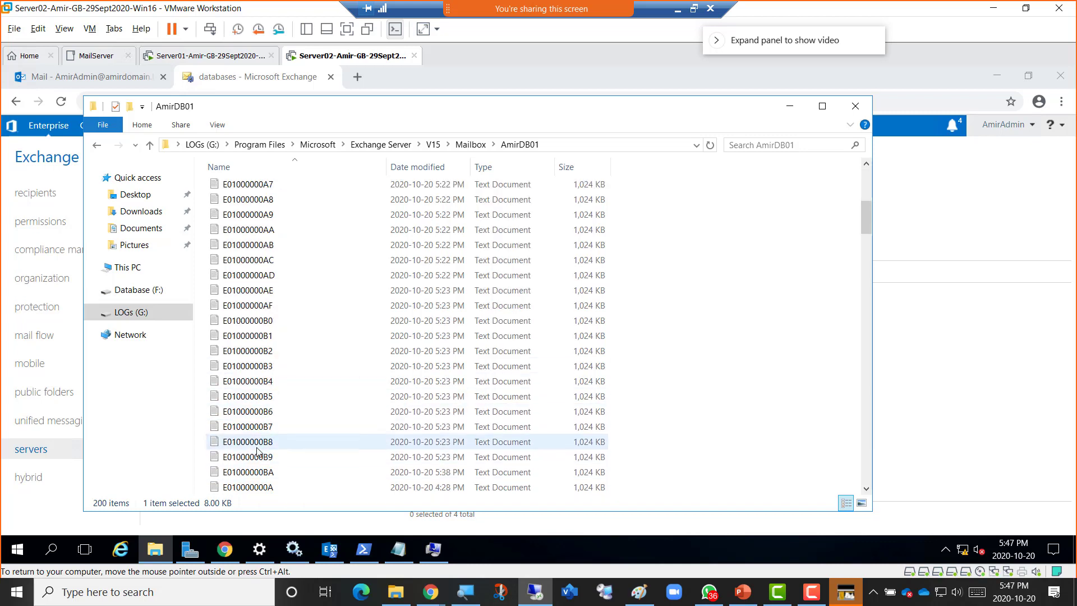
scroll(258, 452, down, 2)
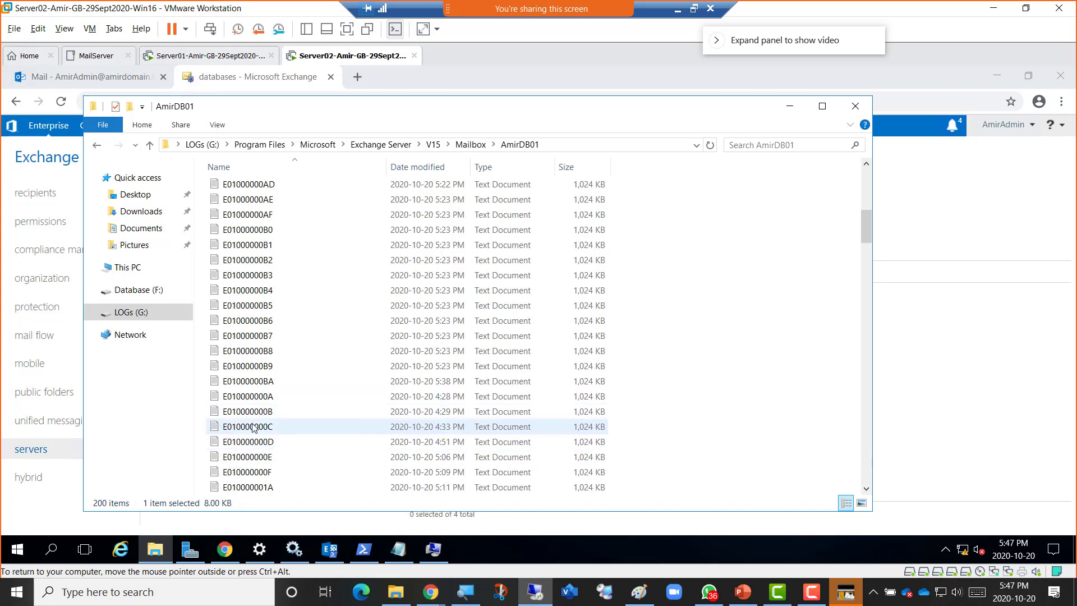
scroll(254, 404, up, 9)
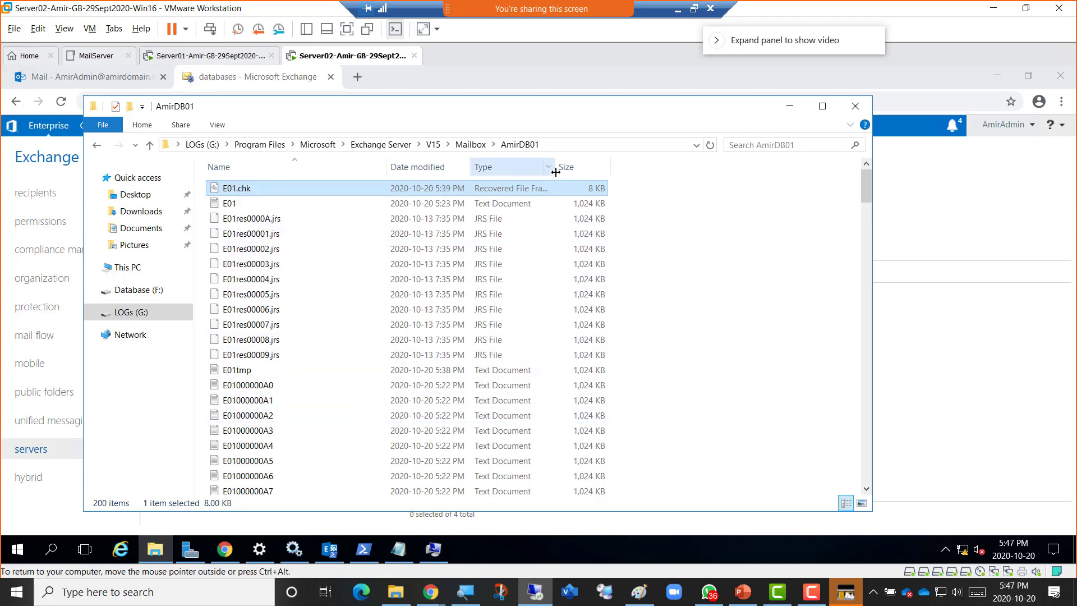
Widen the Type column to show 'Recovered File Fragments' fully, then exit the VM's full-screen view.
drag(554, 167, 614, 167)
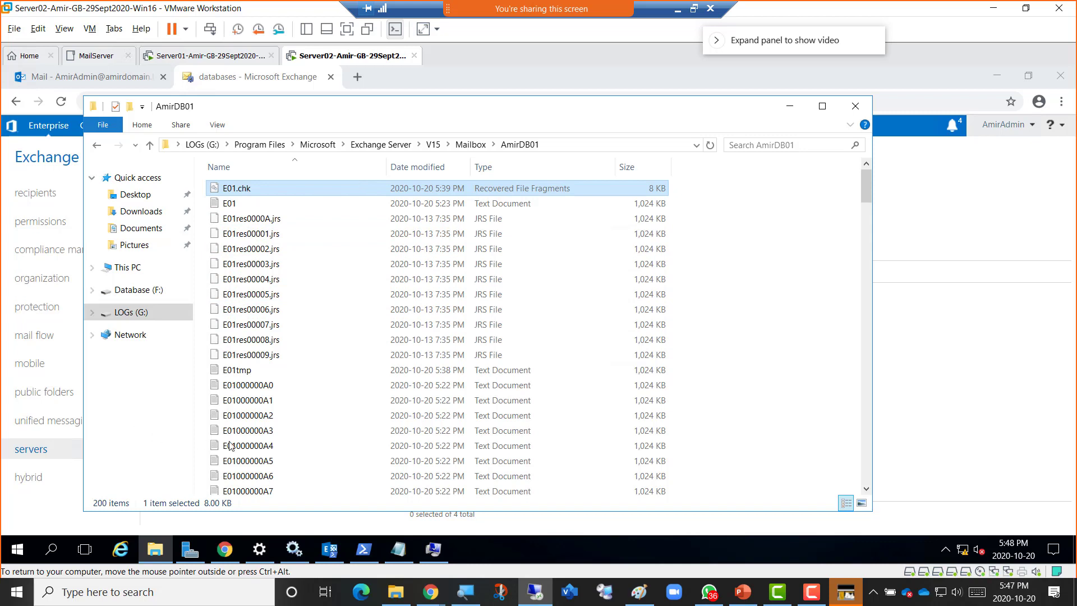
scroll(274, 411, down, 15)
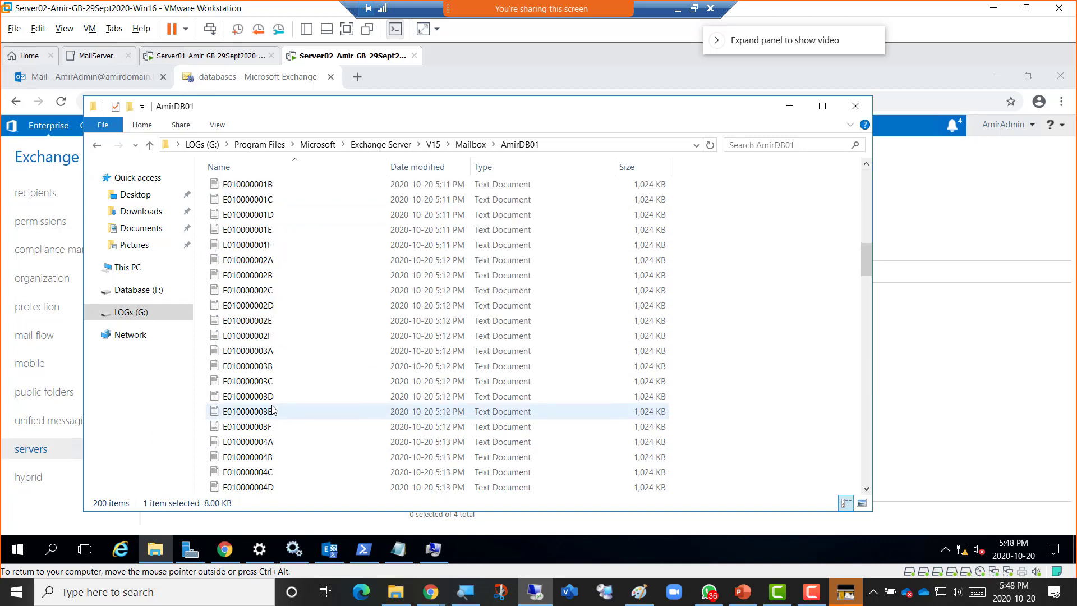
scroll(273, 411, down, 20)
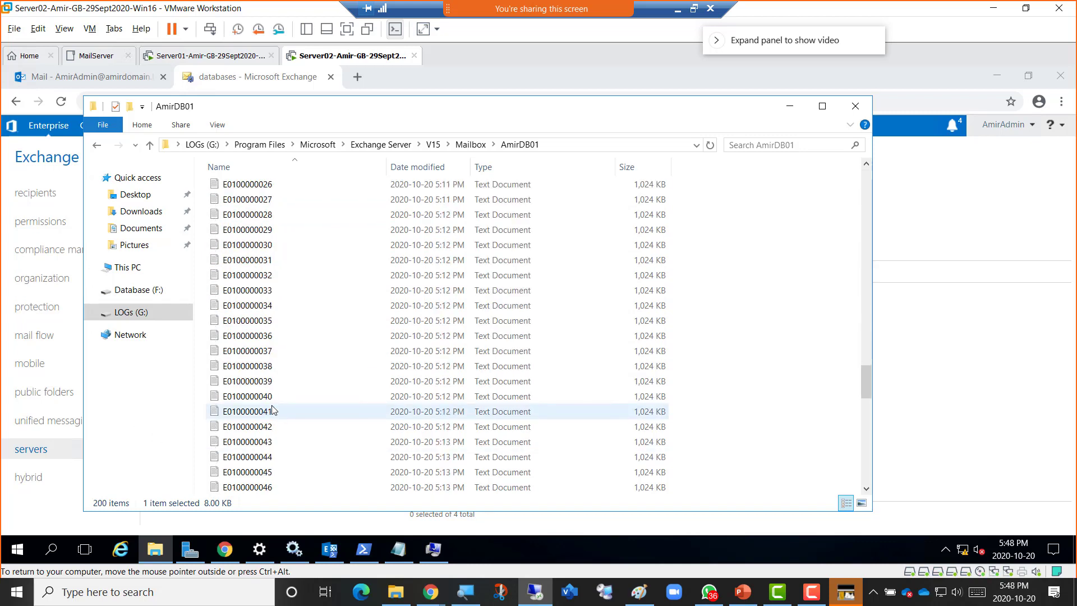
scroll(273, 411, down, 18)
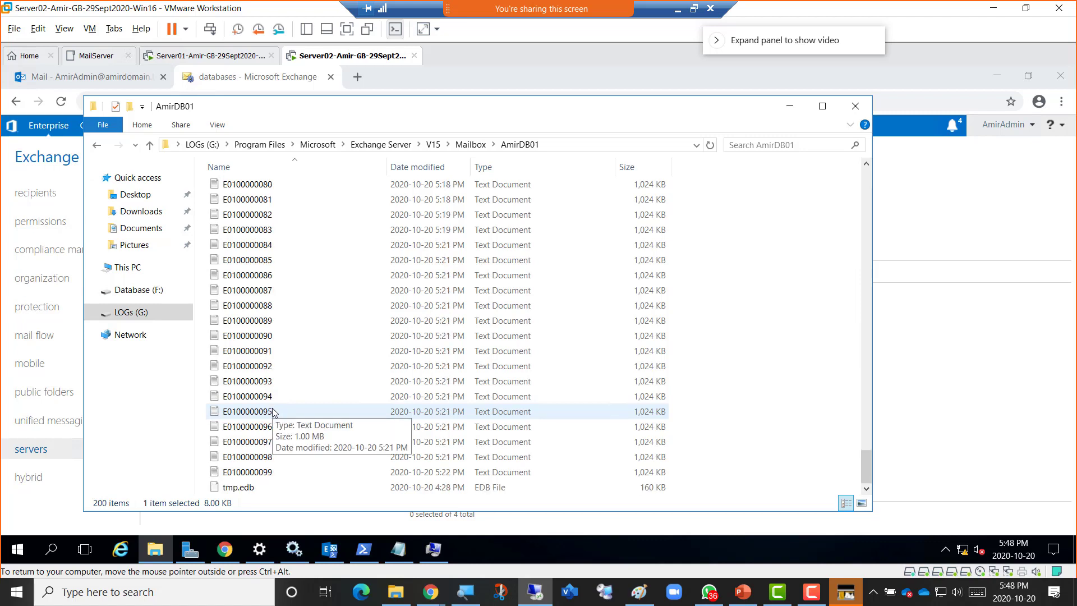
scroll(273, 411, up, 20)
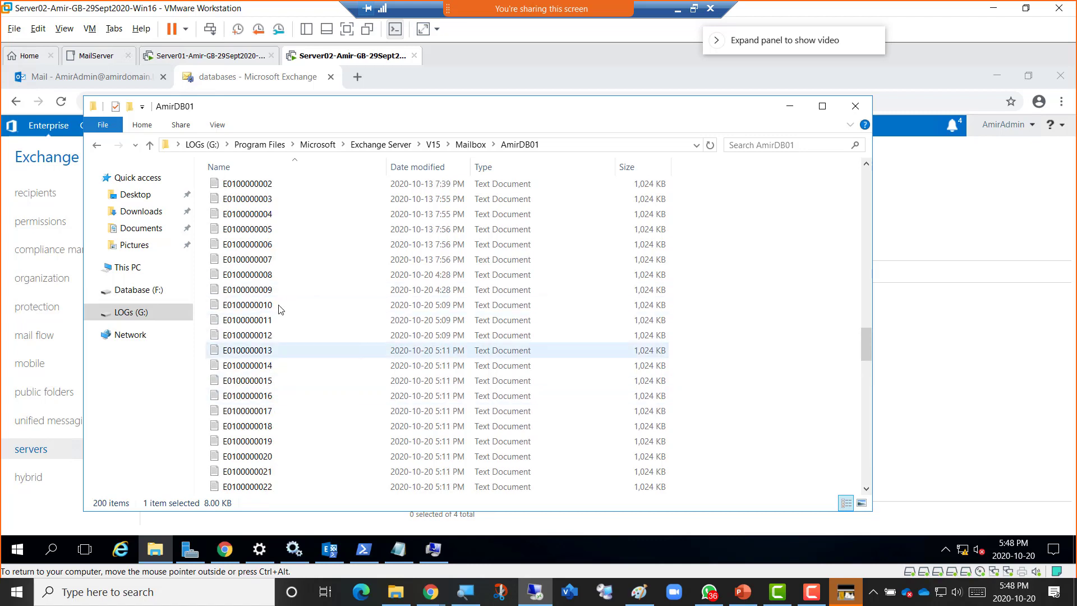
scroll(291, 372, up, 20)
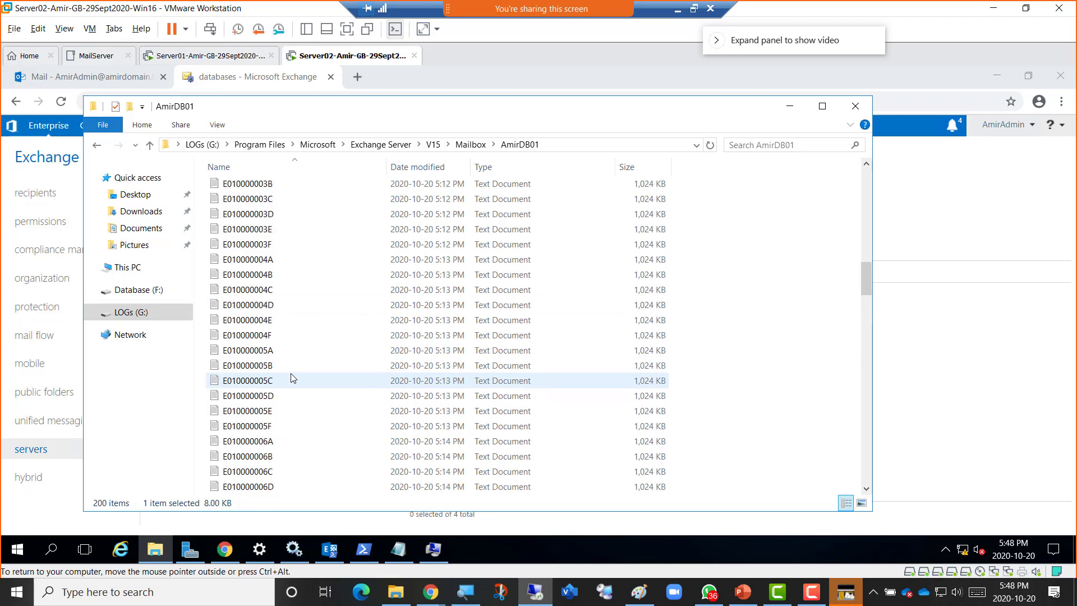
scroll(290, 378, up, 13)
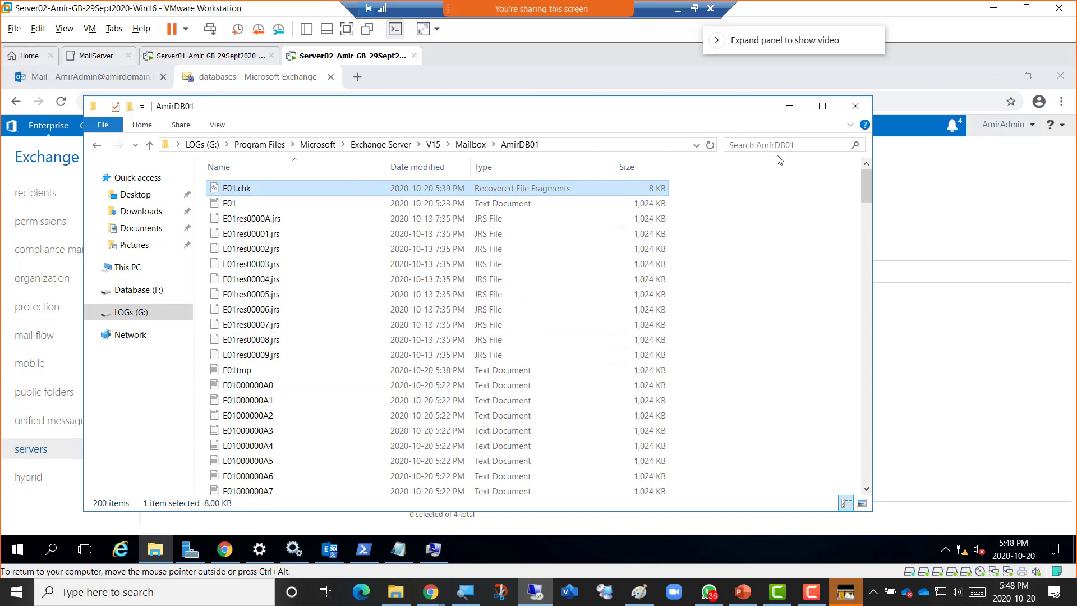
drag(298, 116, 337, 126)
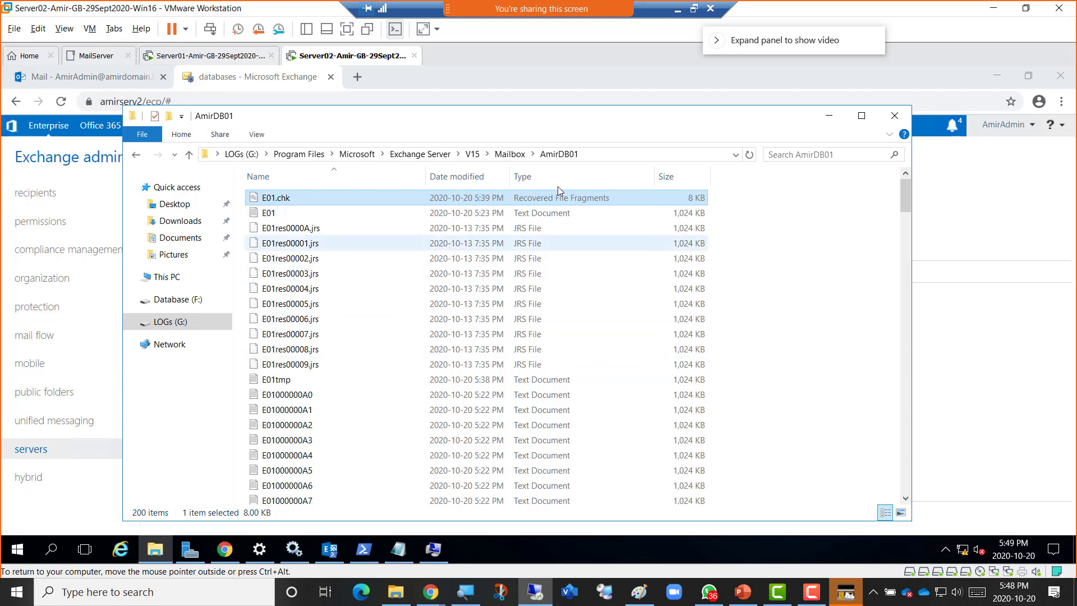
click(694, 10)
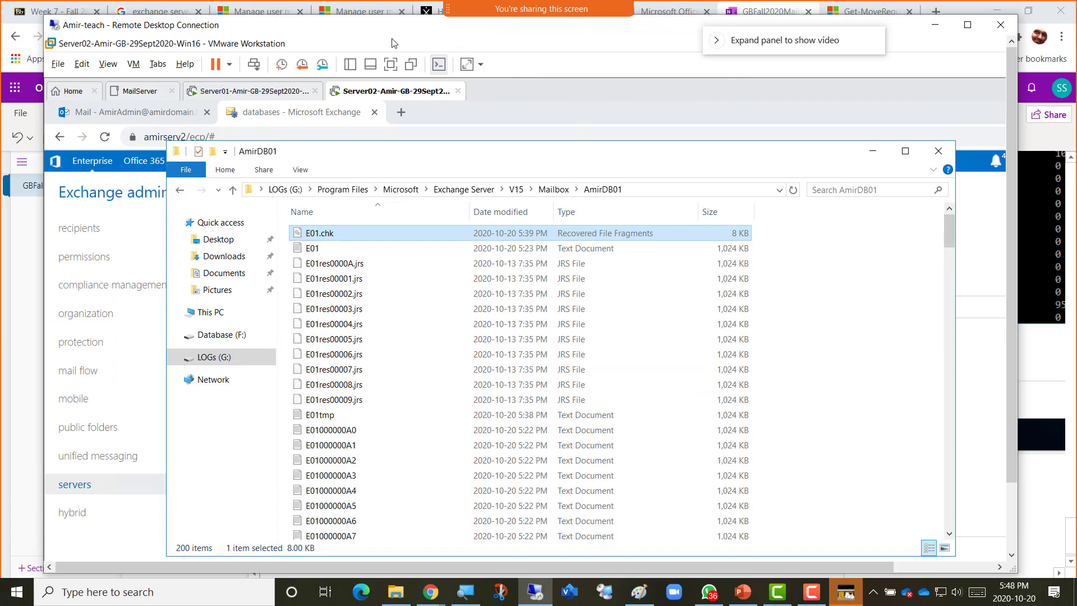
Snip the Explorer window of AmirDB01 log files and bring the GBFall2020Mail-Class OneNote window forward.
key(super+shift+s)
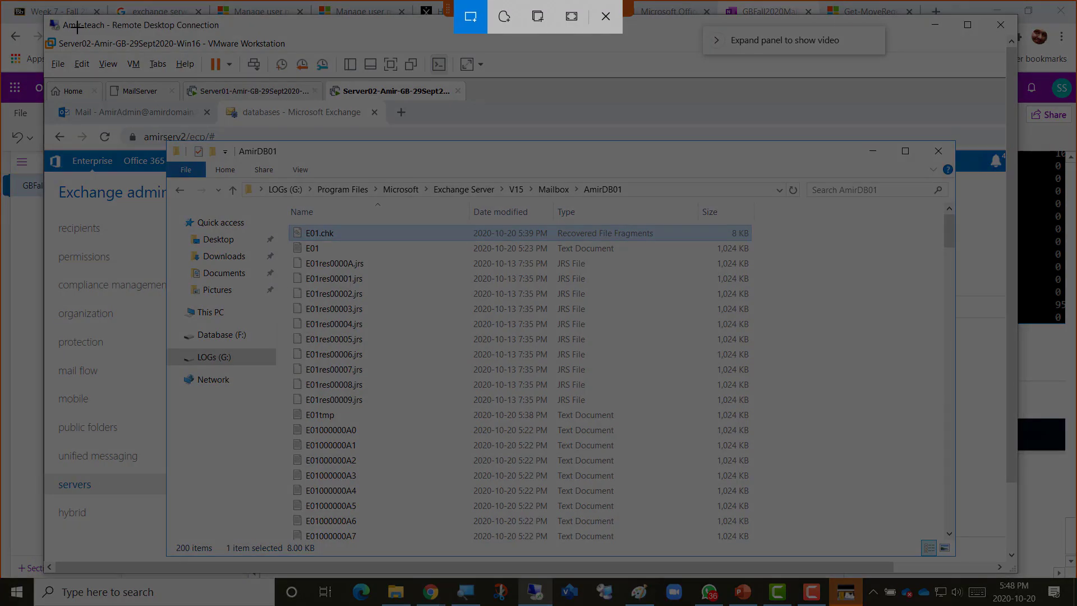
mouse_move(58, 24)
mouse_down()
mouse_move(466, 221)
mouse_move(944, 555)
mouse_up()
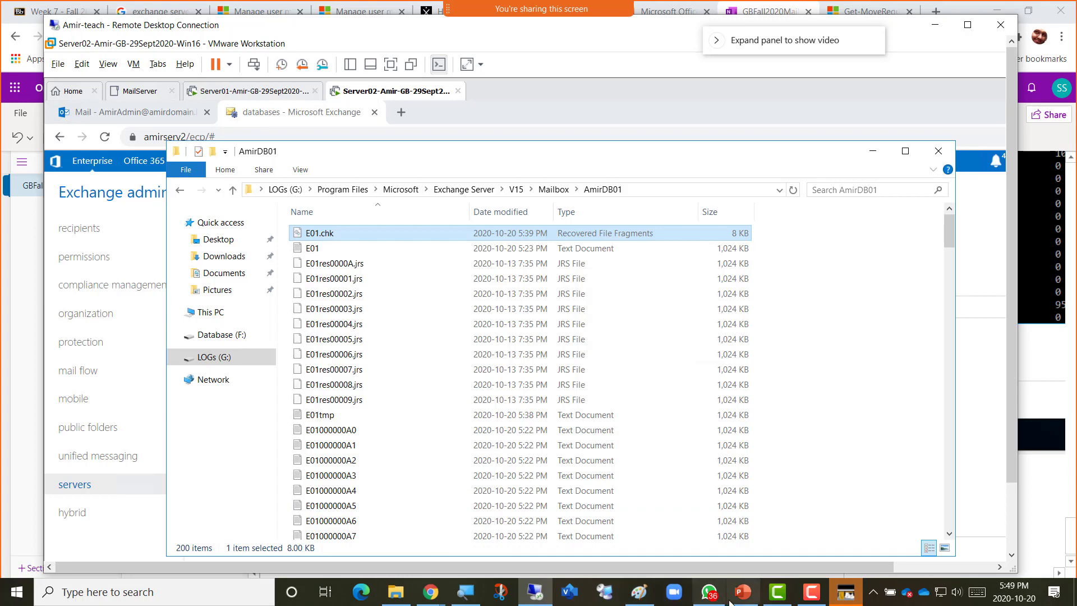
click(430, 591)
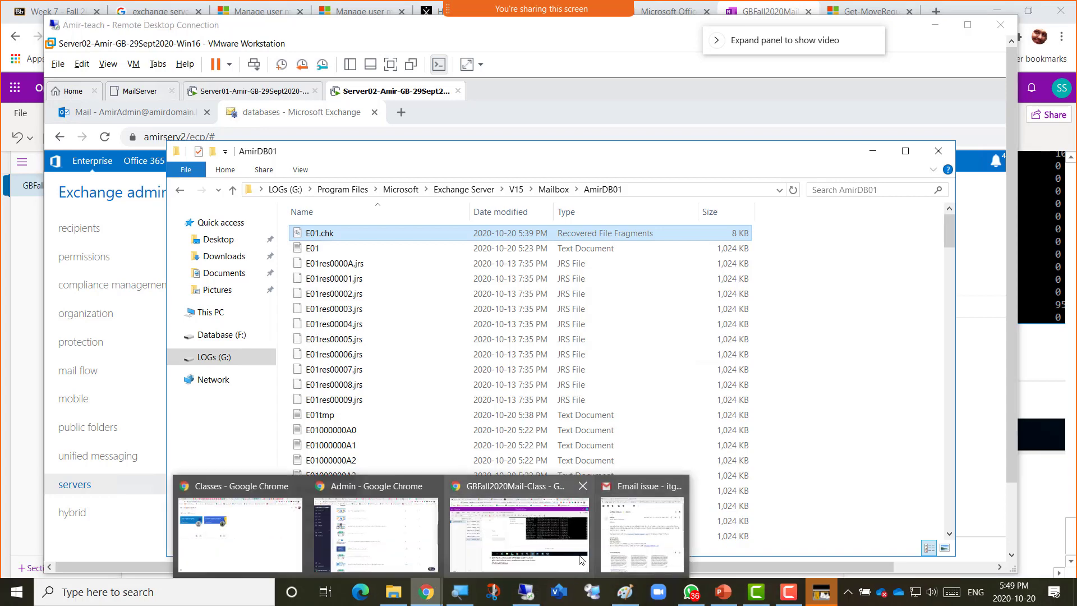
click(588, 536)
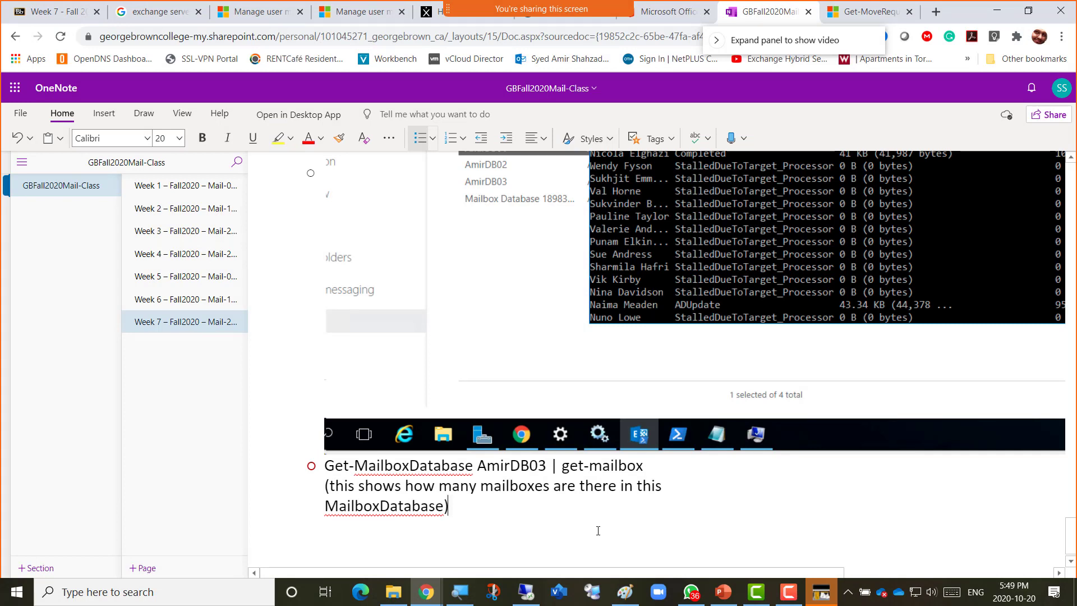
Add the bullet 'Screenshot 6 = .CHK file and Transaction log files' with an empty bullet below it.
key(Return)
text(Screenshot 6)
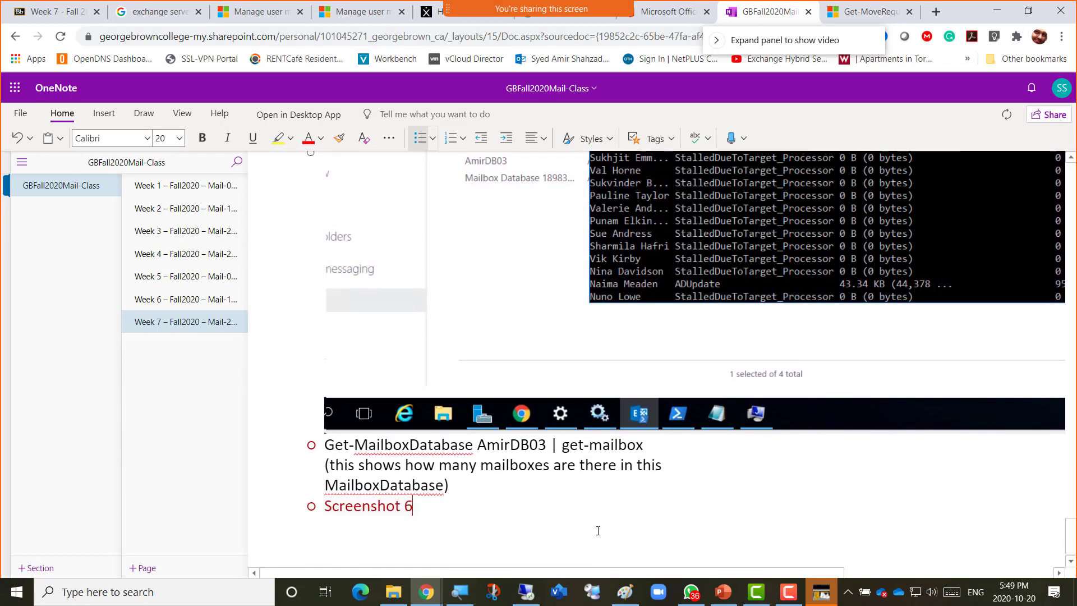
text( = )
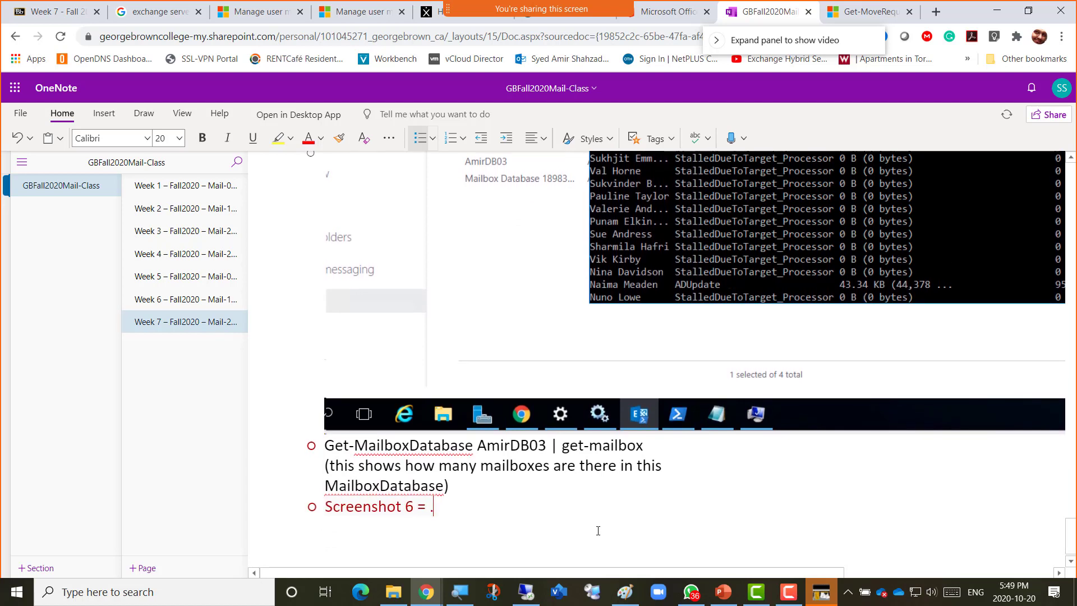
text(.CHK)
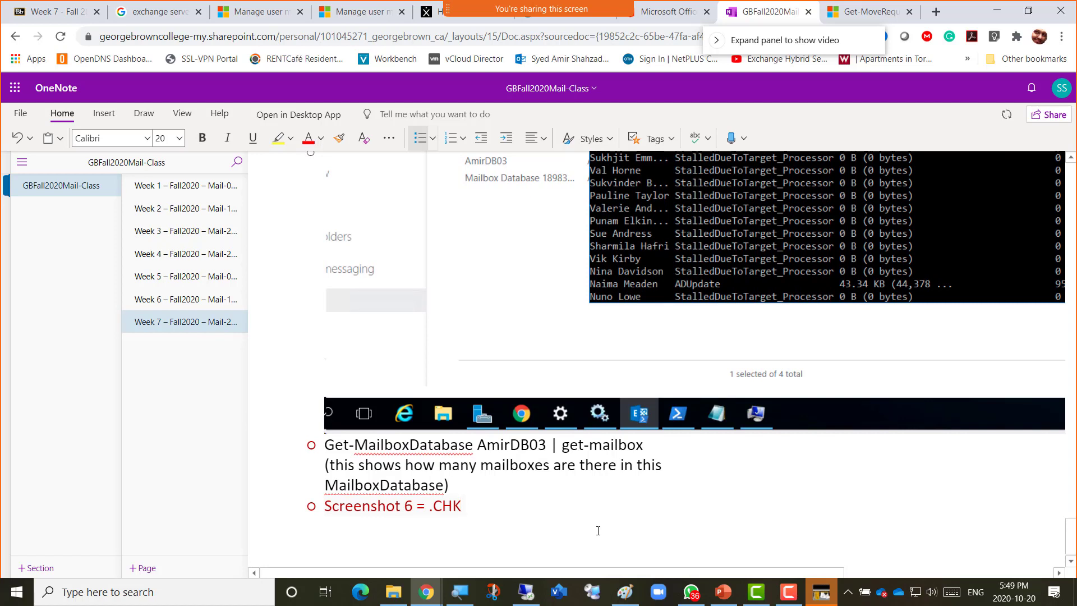
text(file and Transac)
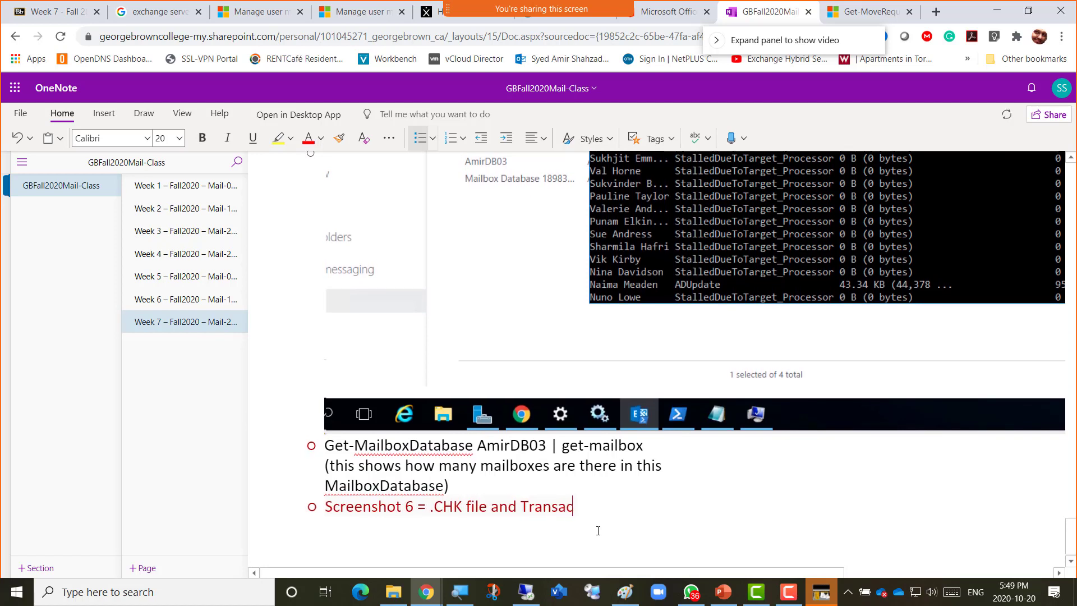
text(tion log f)
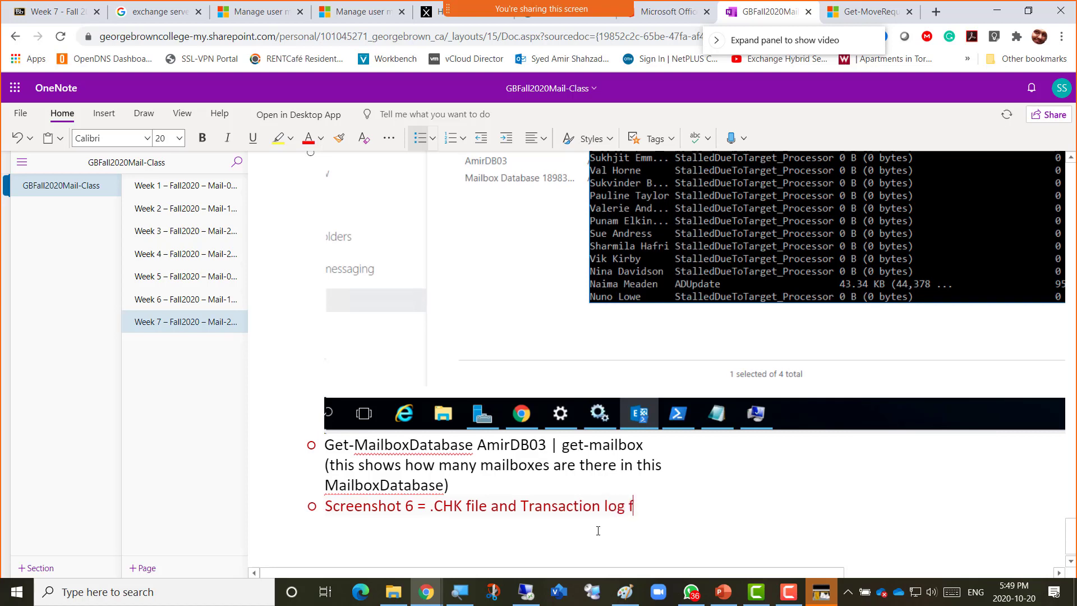
text(iles)
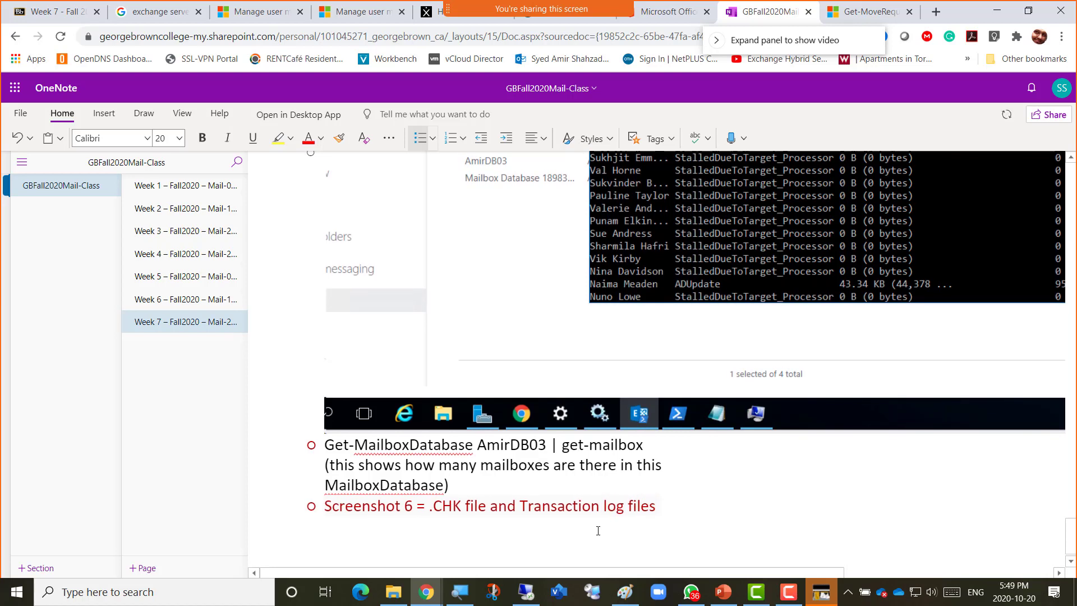
key(Return)
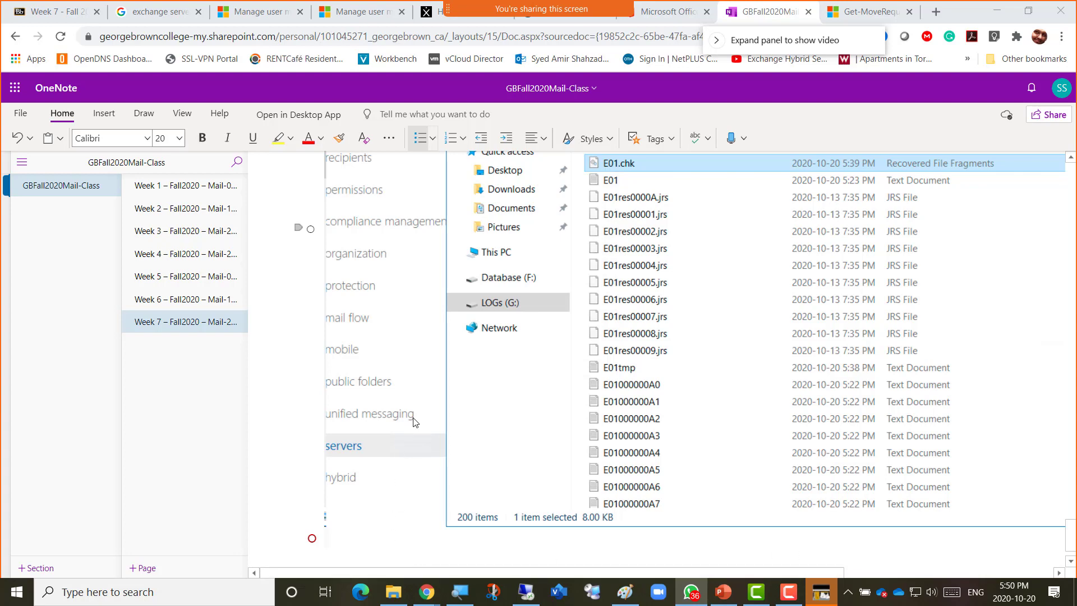
Change the Screenshot 6 line's font colour from red to black.
scroll(414, 423, up, 8)
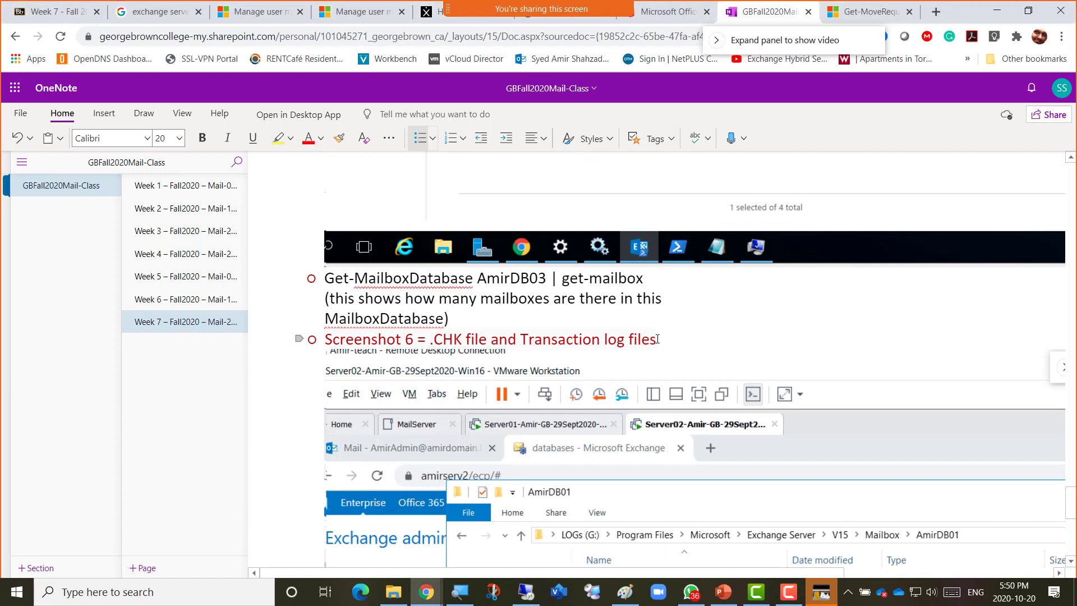
drag(656, 339, 325, 337)
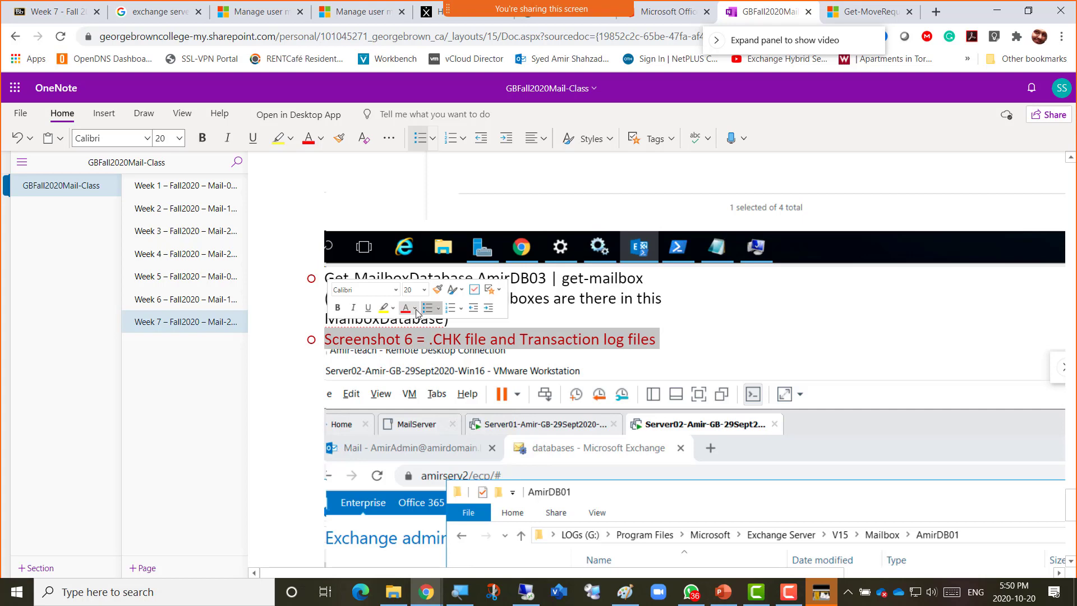
click(415, 308)
click(417, 338)
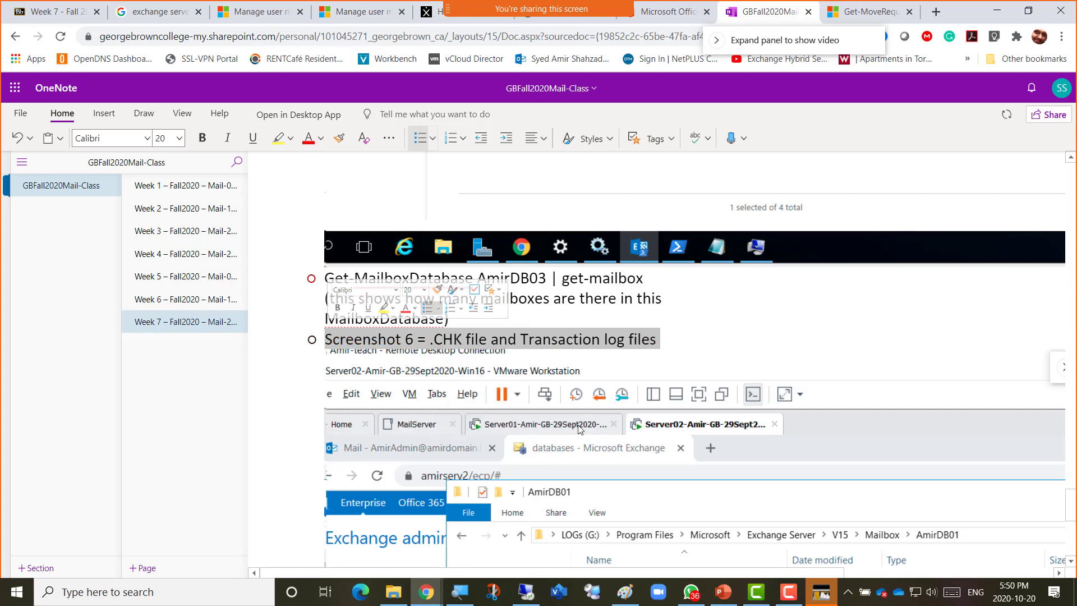
click(713, 334)
scroll(653, 449, down, 8)
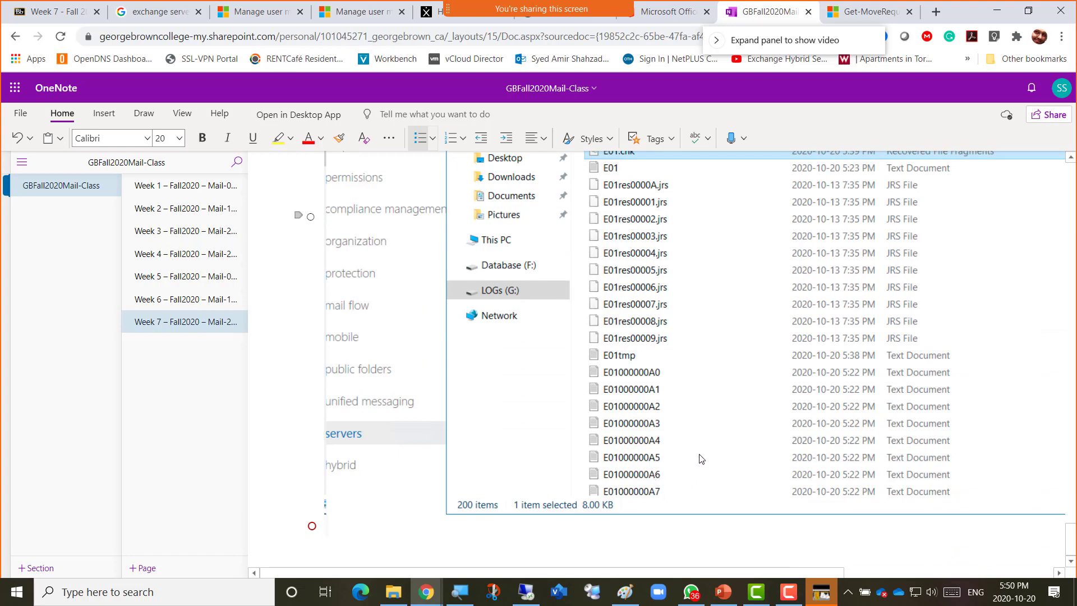
Nudge the remote server window aside and bring the OneNote class notes back to the front.
key(alt+Tab)
key(alt+Tab)
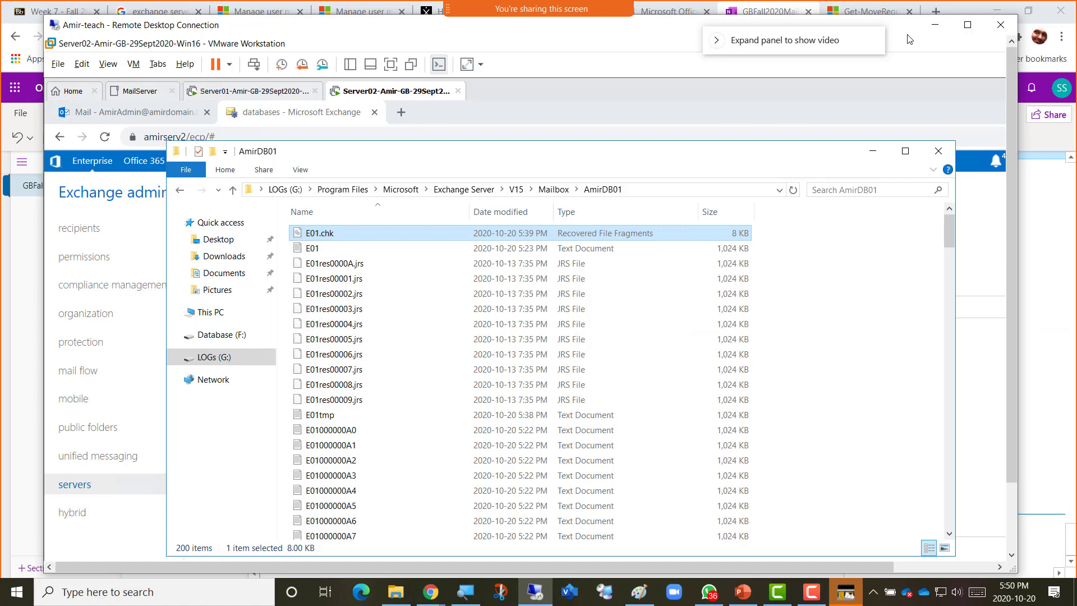
drag(903, 25, 897, 8)
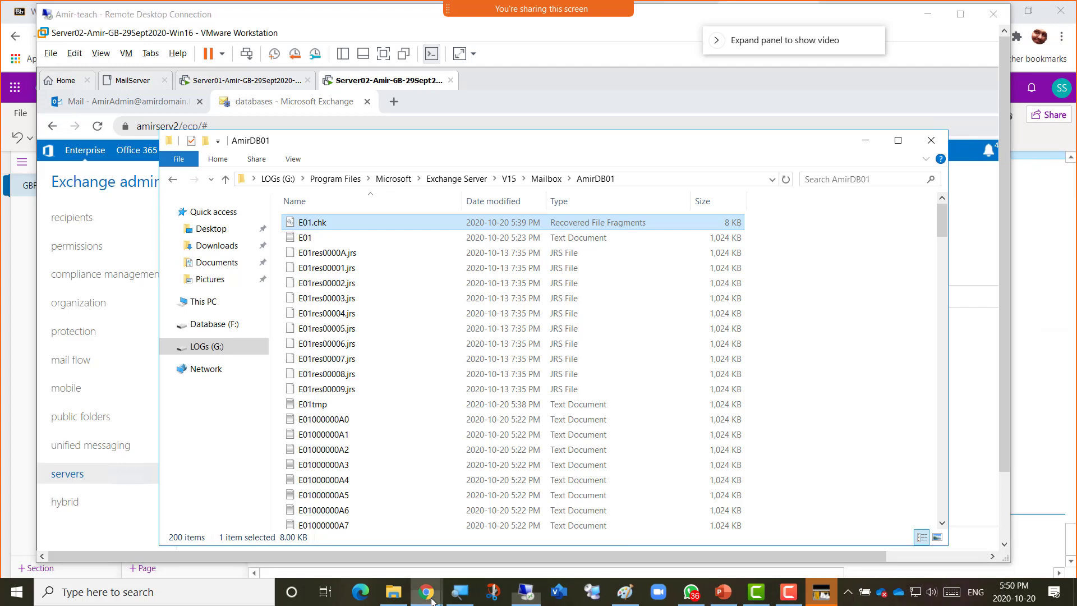
mouse_move(430, 600)
click(495, 559)
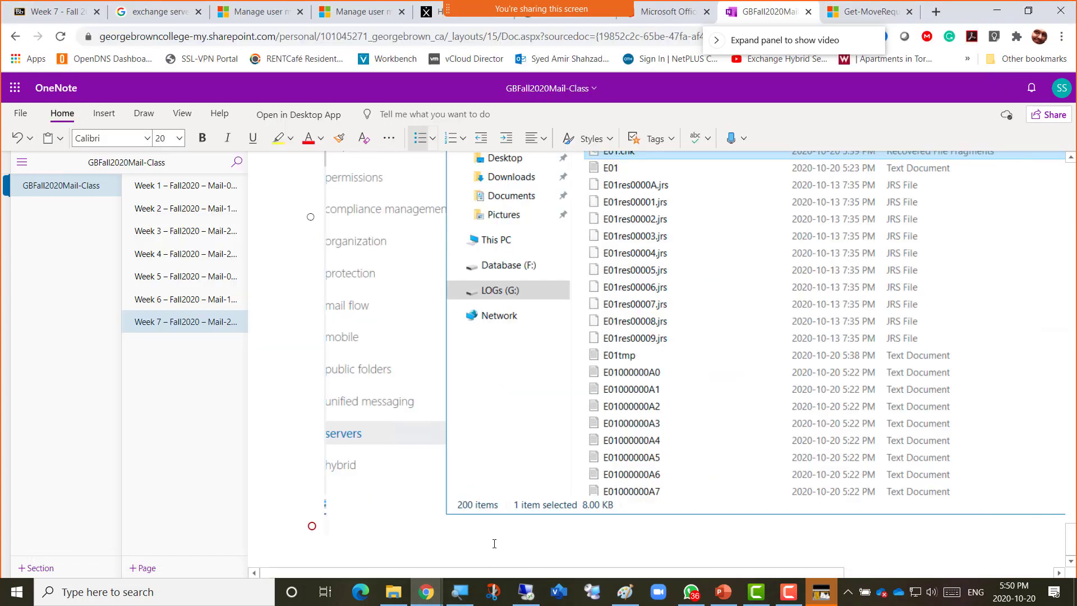
Type the BREAK line 'Class Starts 6:10pm, 4 Screenshots left' and pause the screen recording.
text(-------)
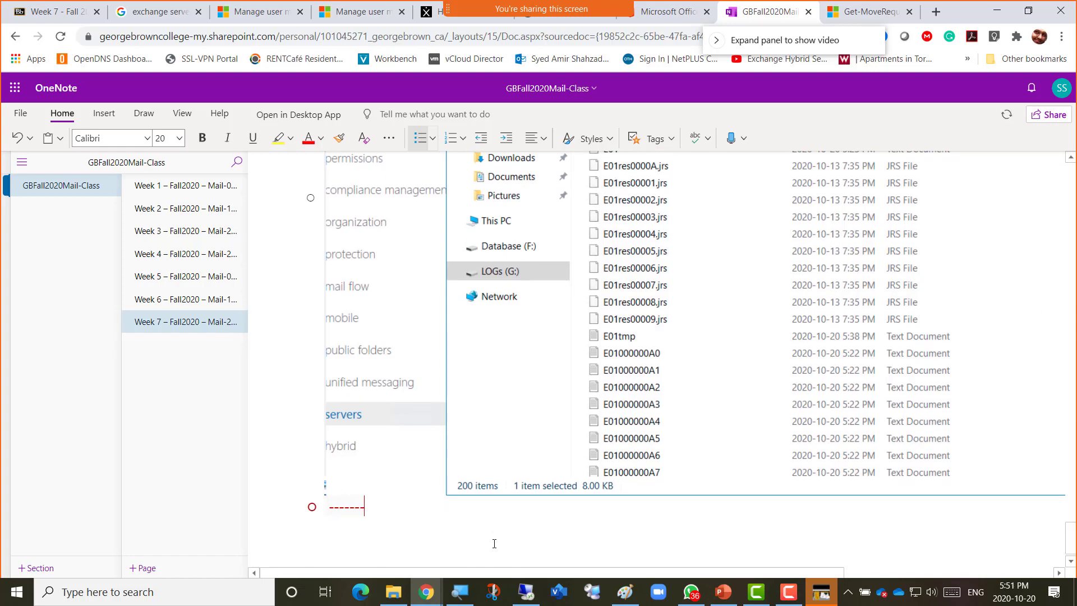
text(----------BREAK-----------)
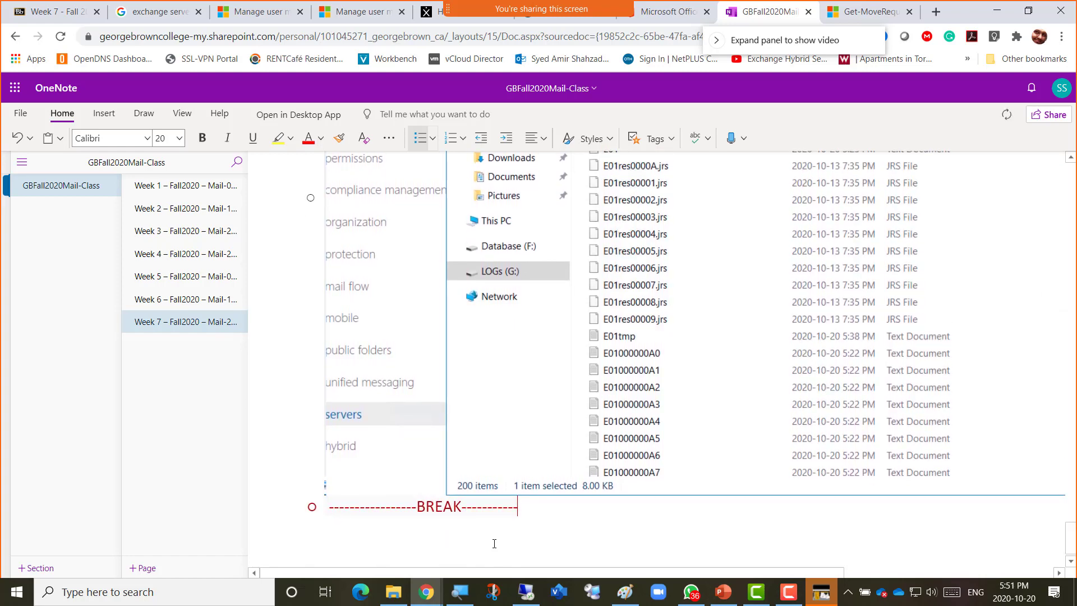
text(Class Start)
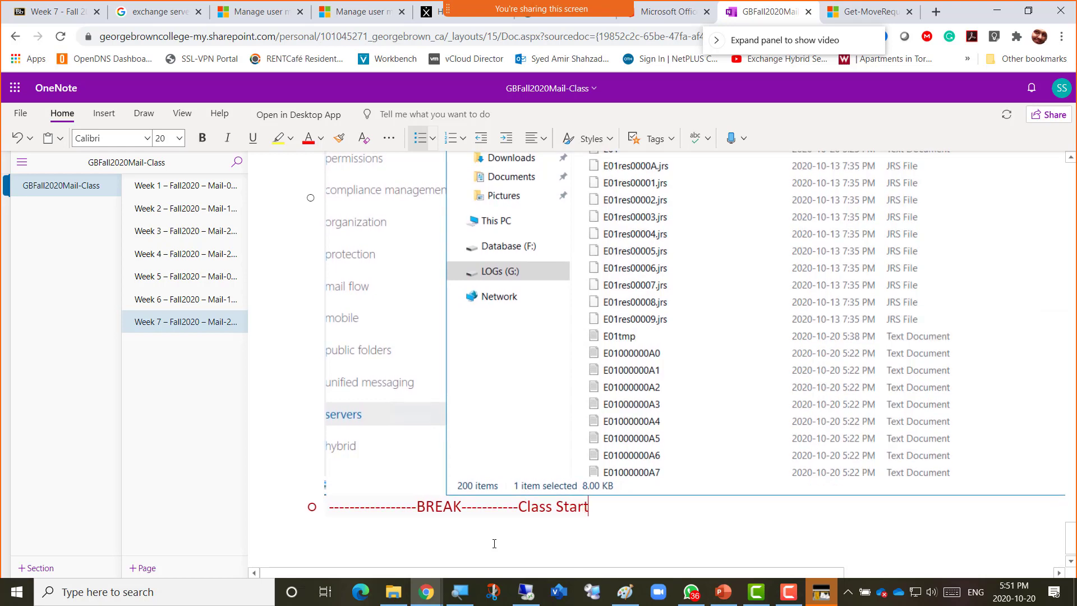
text(s 6:10pm)
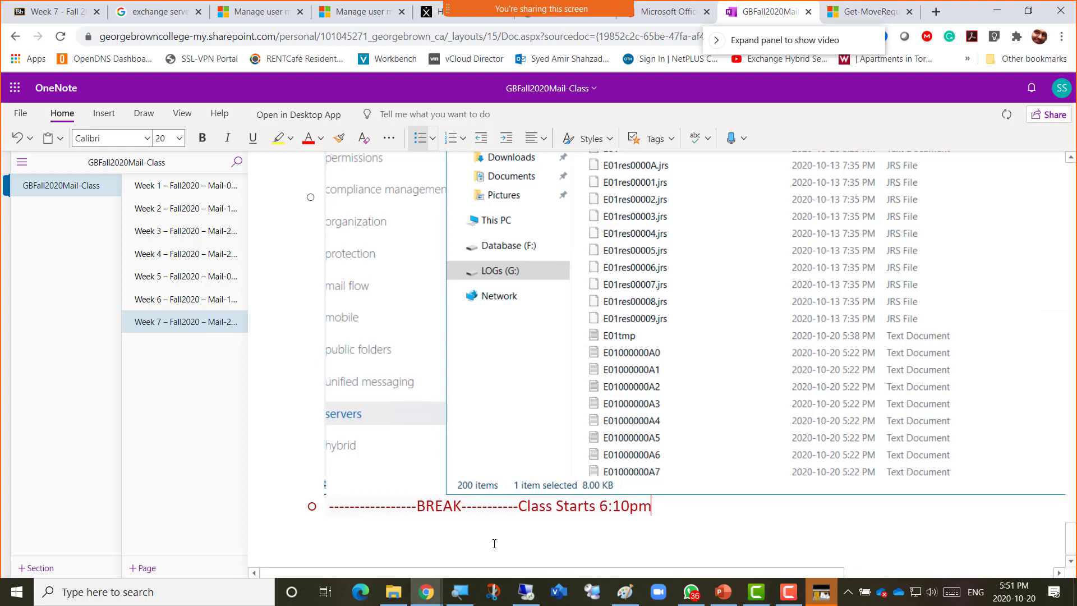
text(-------------------)
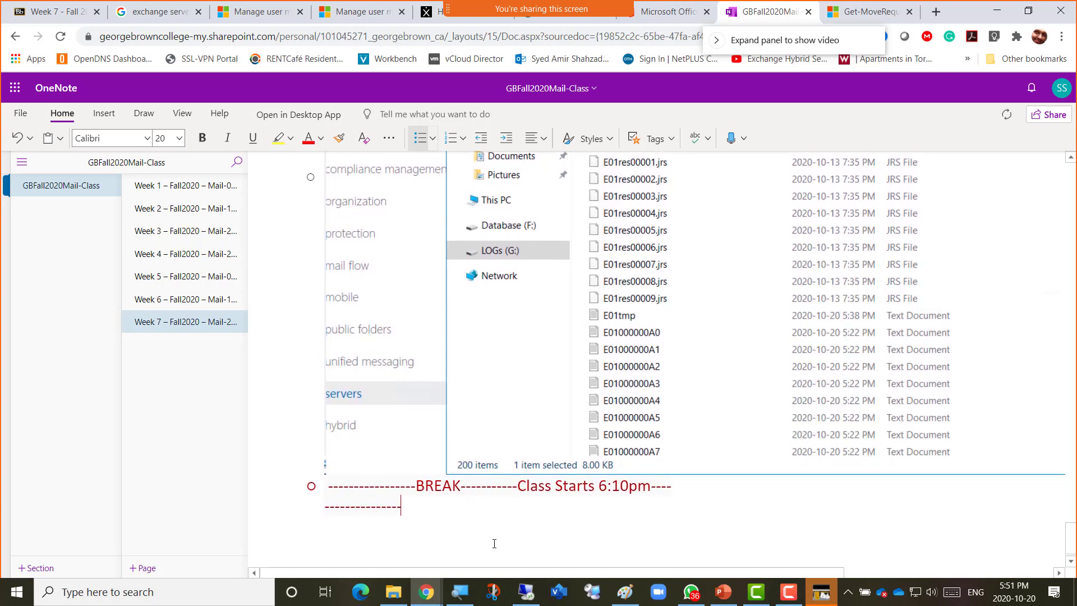
text( 4 Scr)
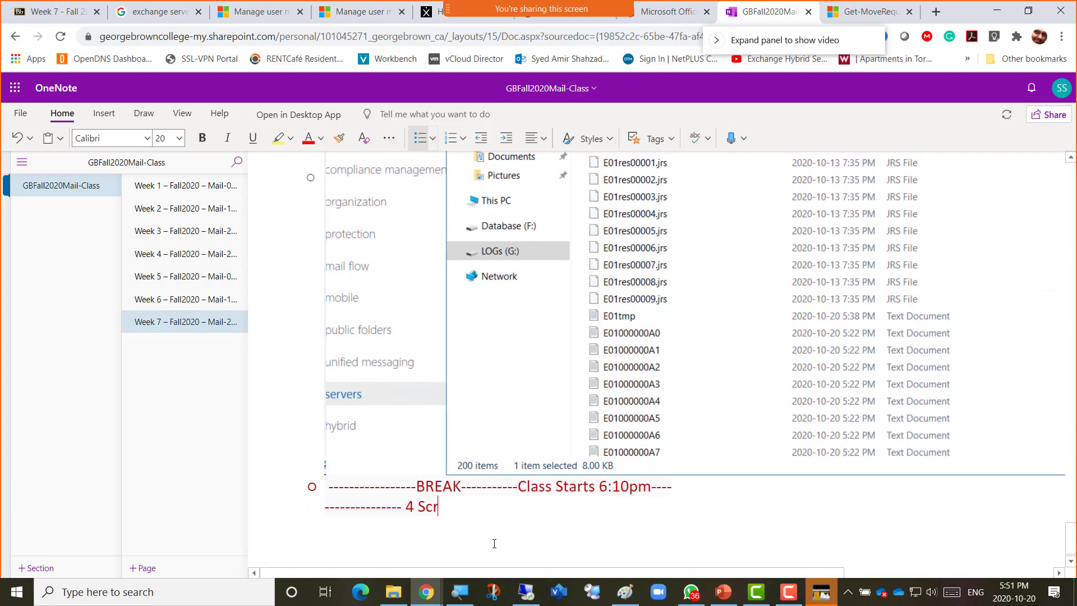
text(eenshots left.)
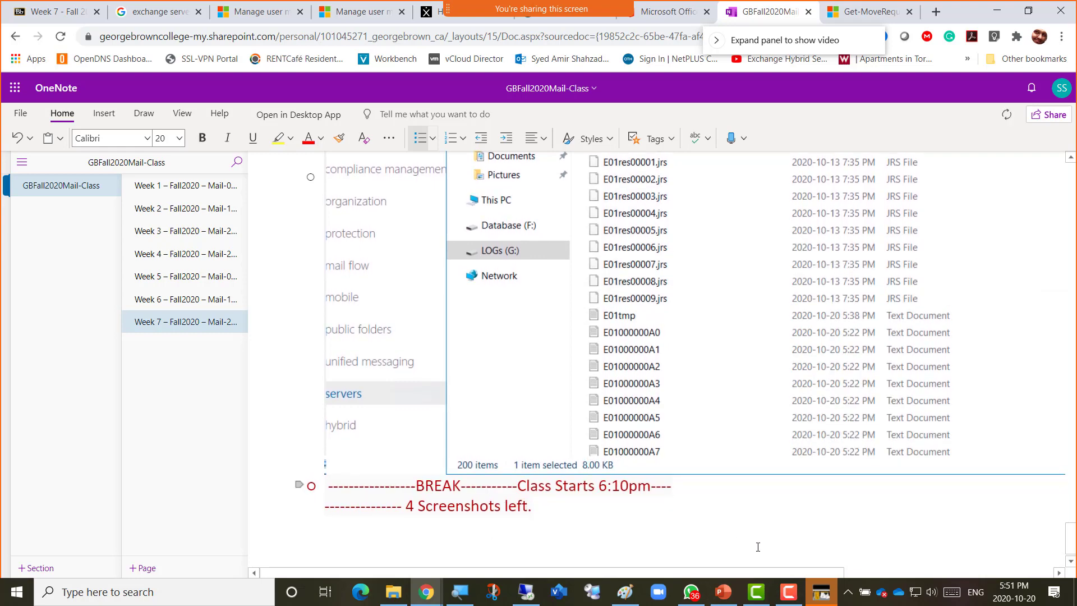
click(787, 591)
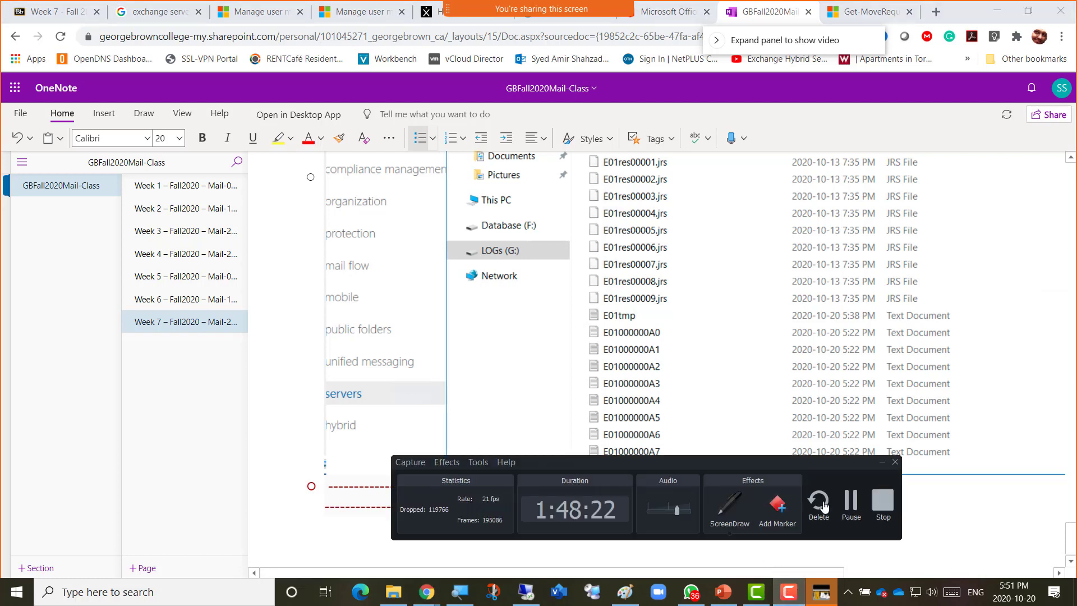
click(851, 504)
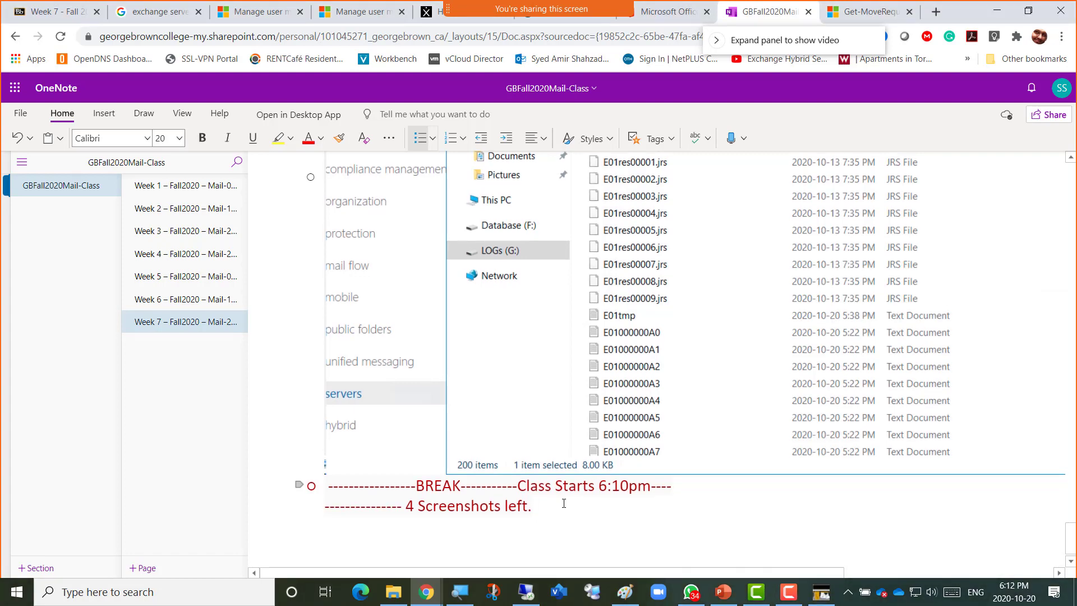
Create a new bullet after the '4 Screenshots left.' break line.
key(Return)
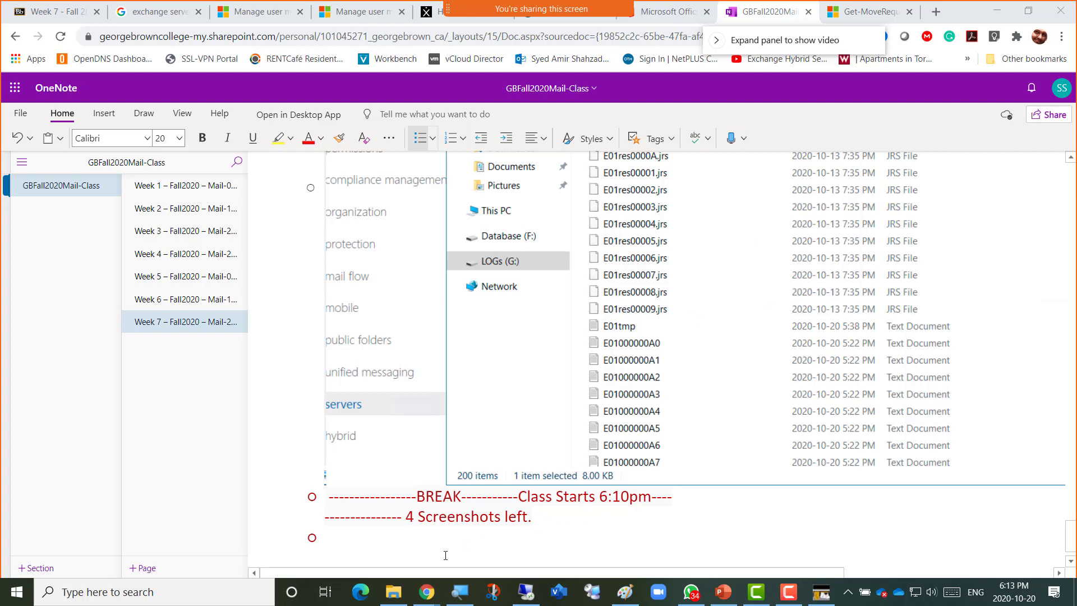
Type the line 'Lets Cover some MailBox Features', correcting the typo in 'some'.
scroll(445, 555, down, 1)
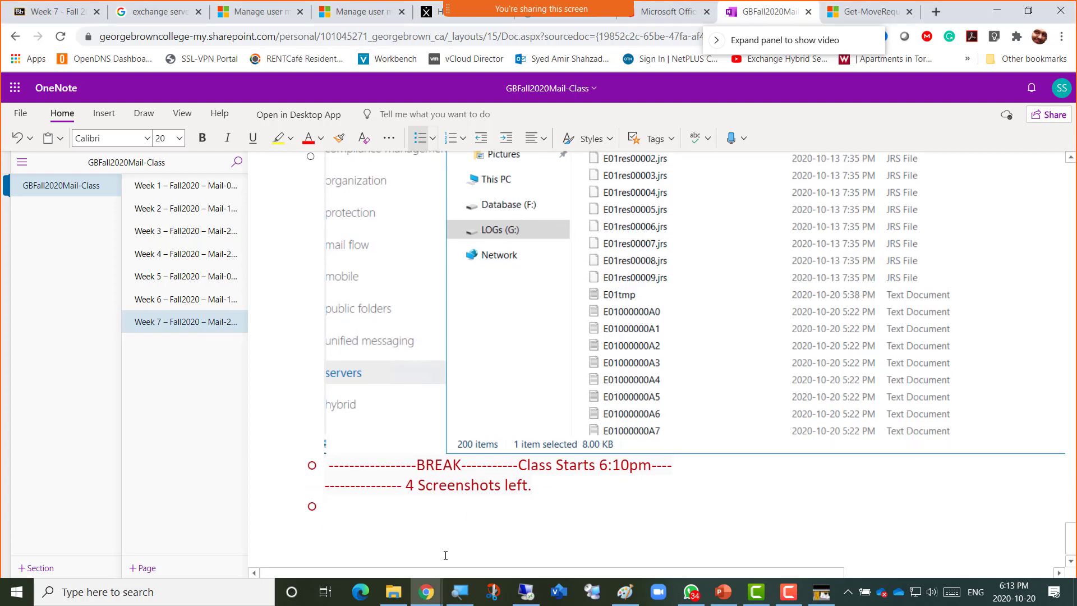
text(Lets)
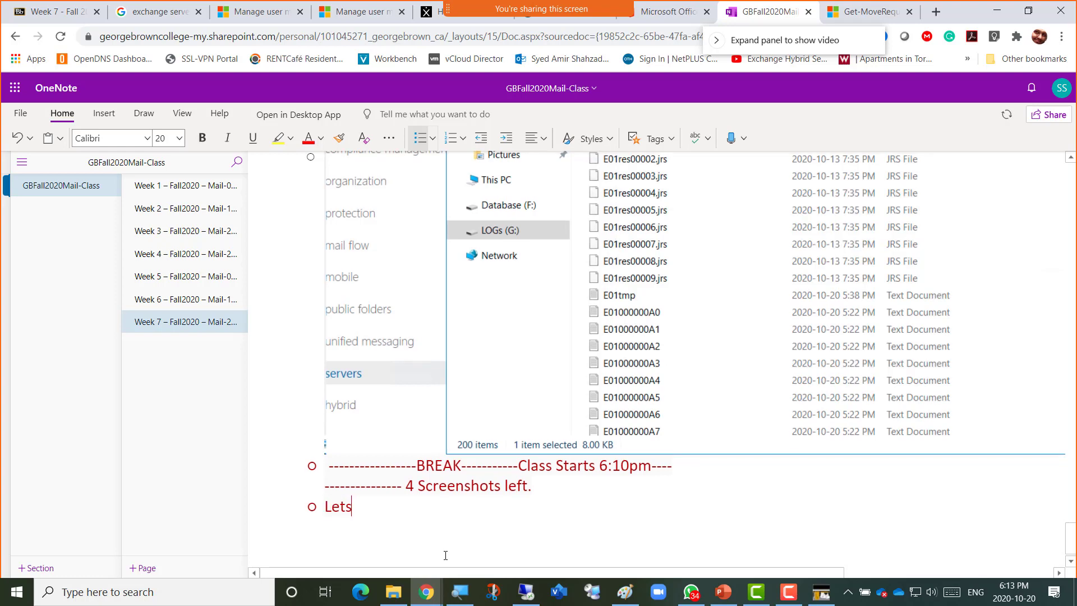
text( Cover soe)
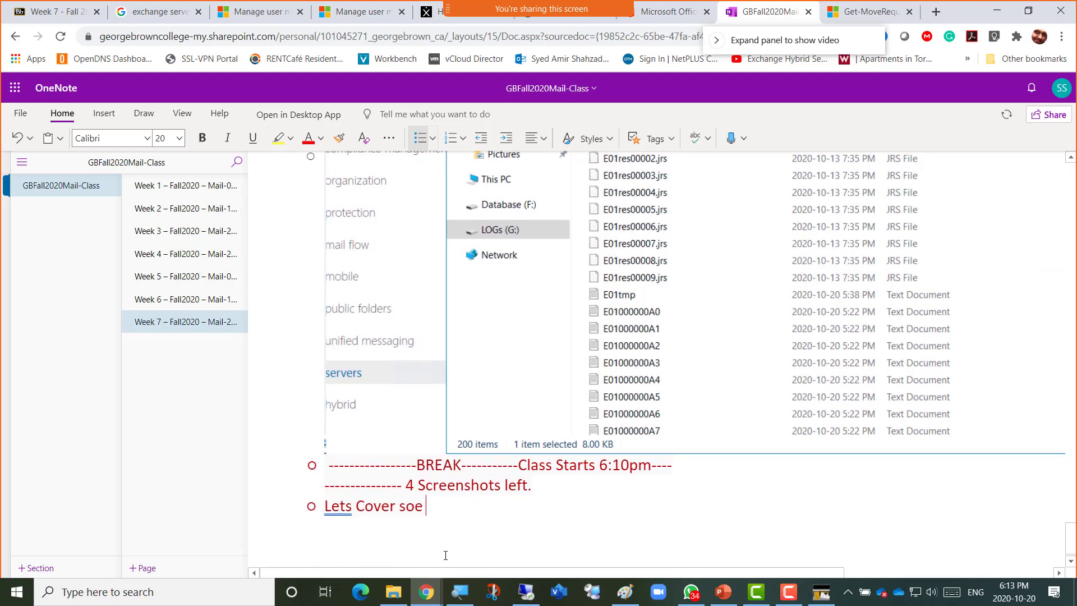
key(BackSpace)
text(me)
key(BackSpace)
key(BackSpace)
key(BackSpace)
text(me M)
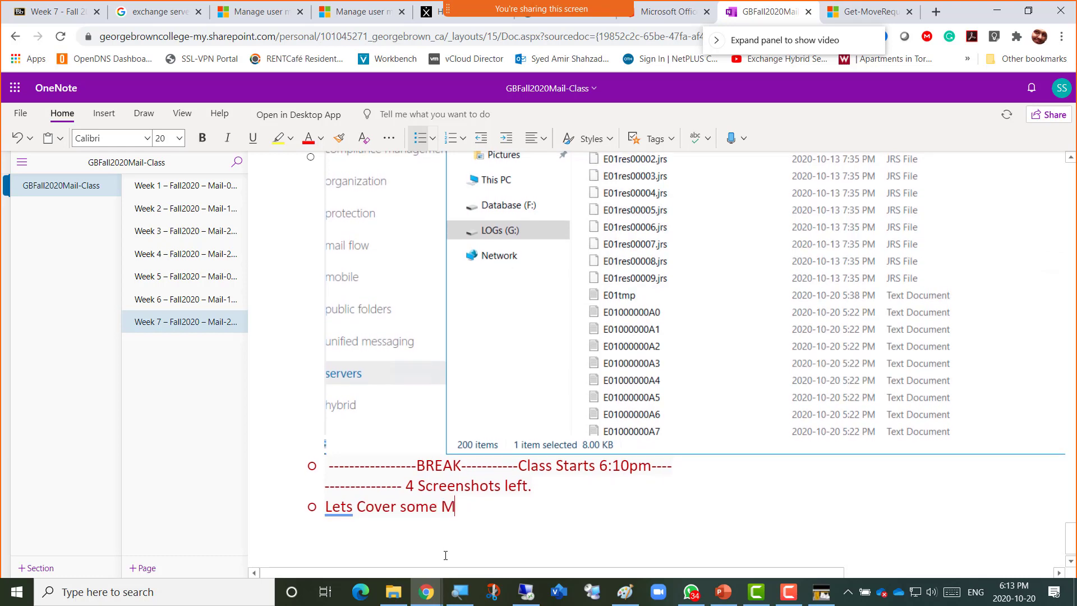
text(ailBox )
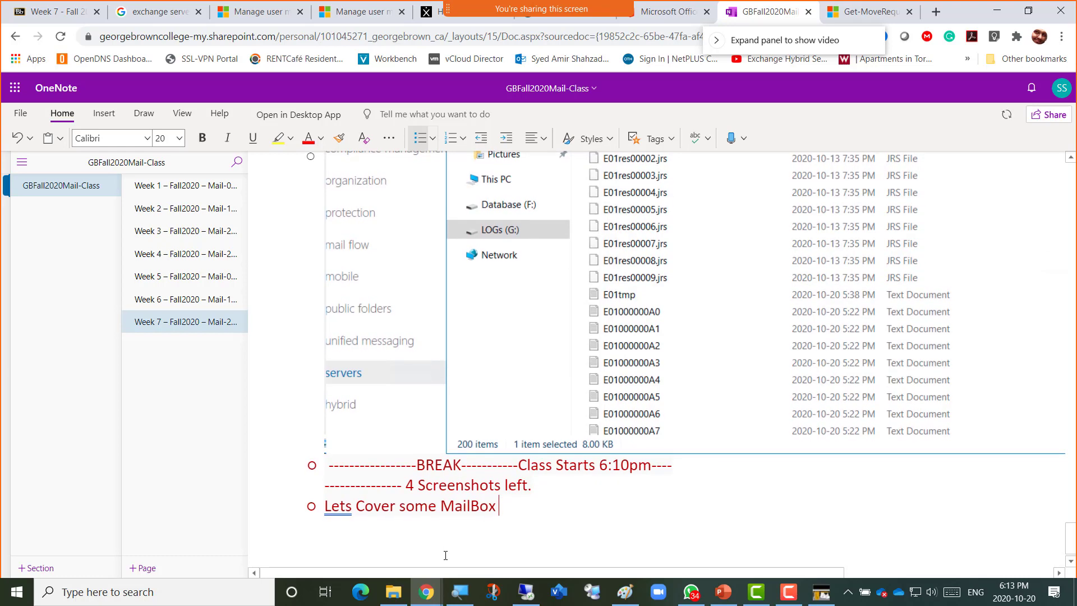
text(Features)
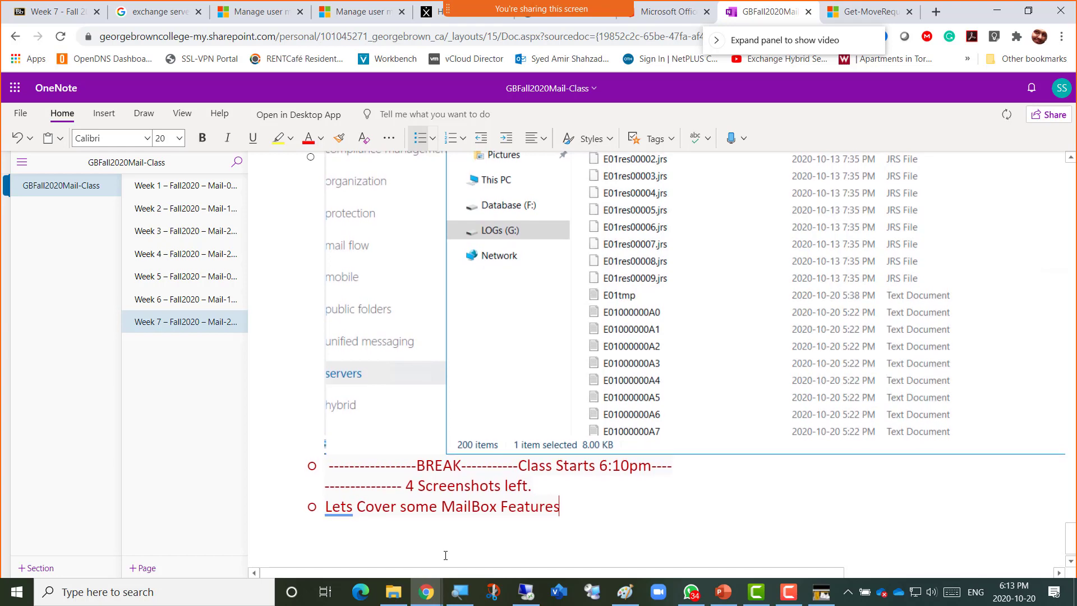
Insert 'User' before the mailbox word, lowercase 'MailBox' to 'Mailbox', then start a new bullet.
key(ctrl+Left)
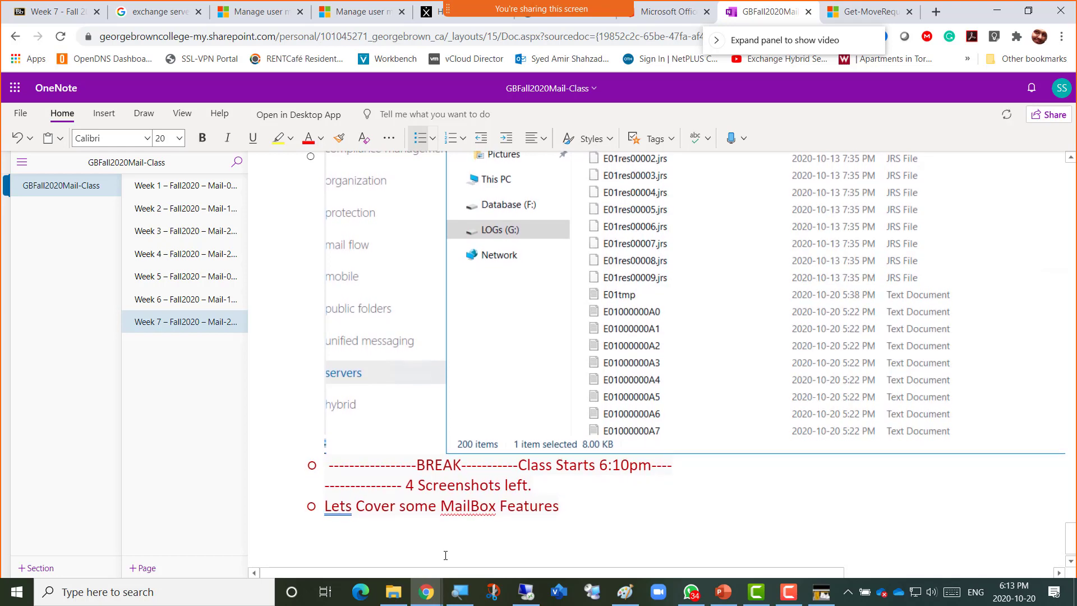
text(User)
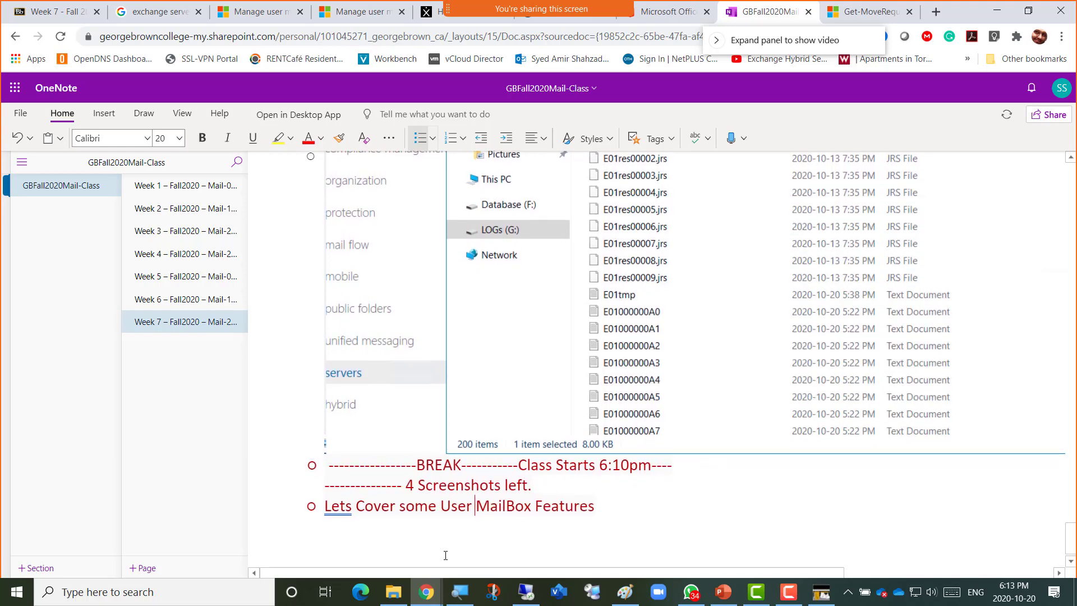
key(ctrl+Right)
key(Left)
key(Left)
key(Left)
key(BackSpace)
text(b)
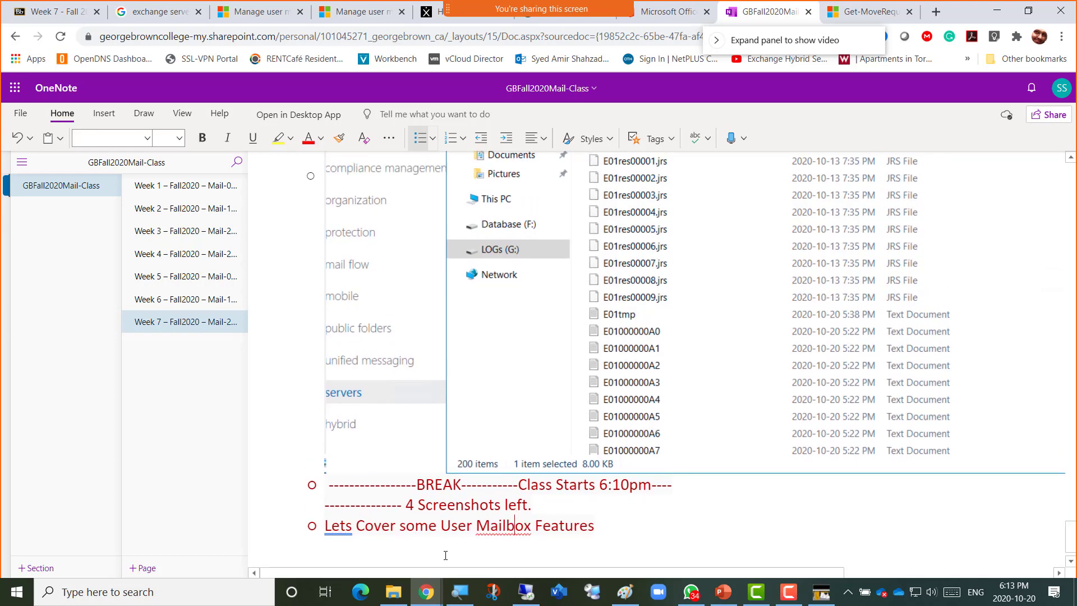
key(End)
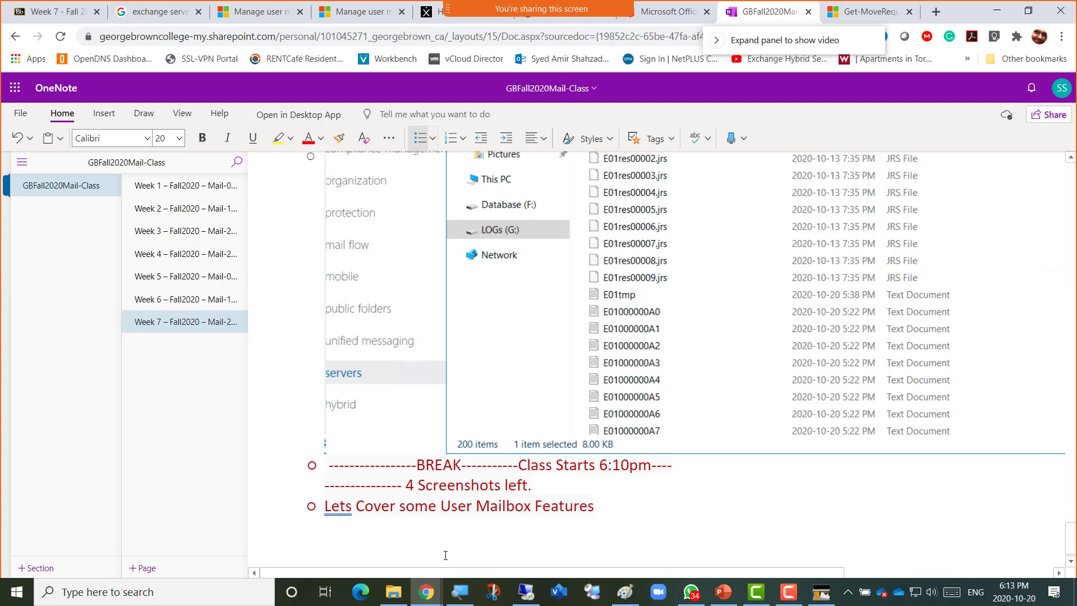
key(Return)
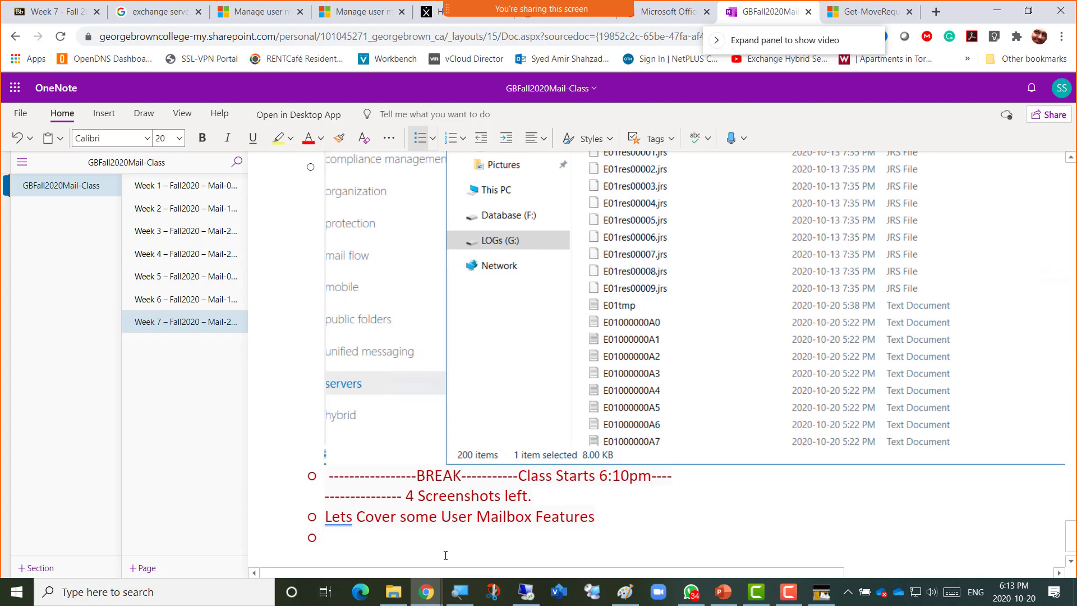
Write the bullet 'Lets start the 3rd VM where we need to install the 2nd Exchange Server as well'.
text(Le)
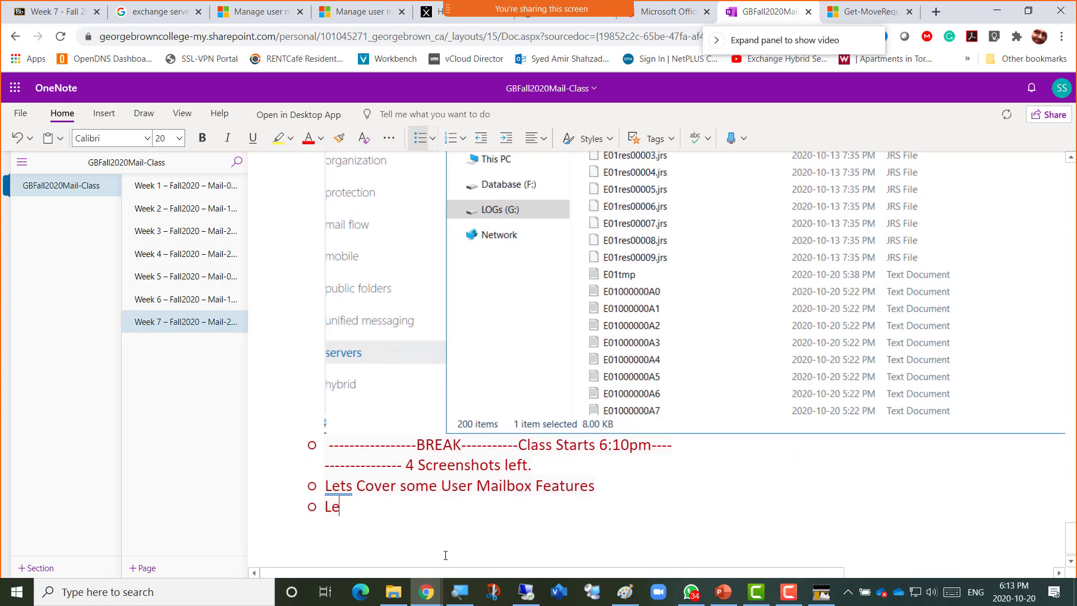
text(ts install the 2nd VM)
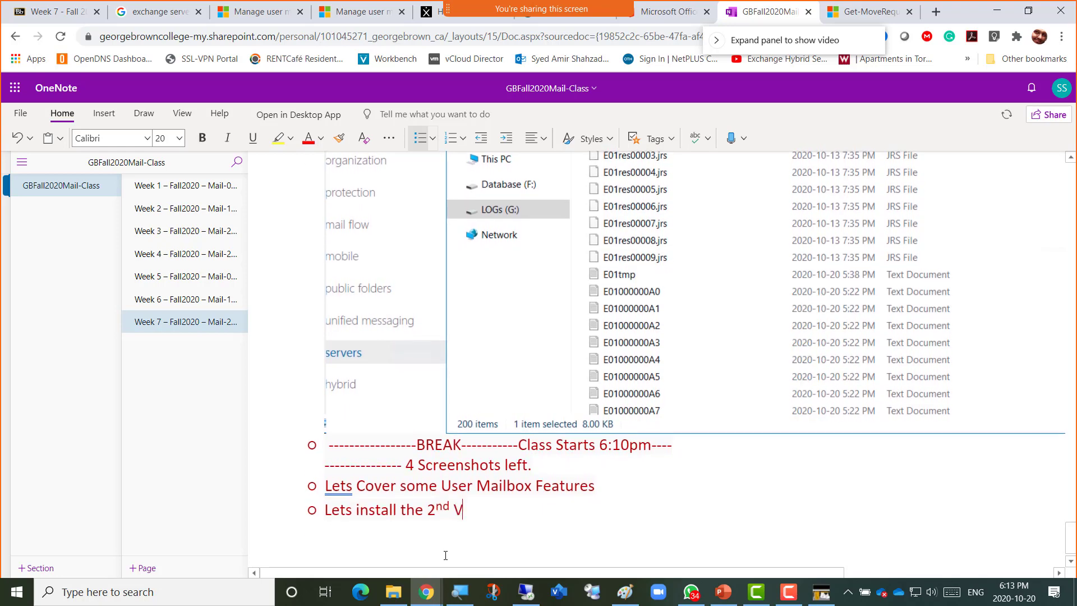
key(BackSpace)
key(BackSpace)
key(BackSpace)
key(BackSpace)
key(BackSpace)
key(BackSpace)
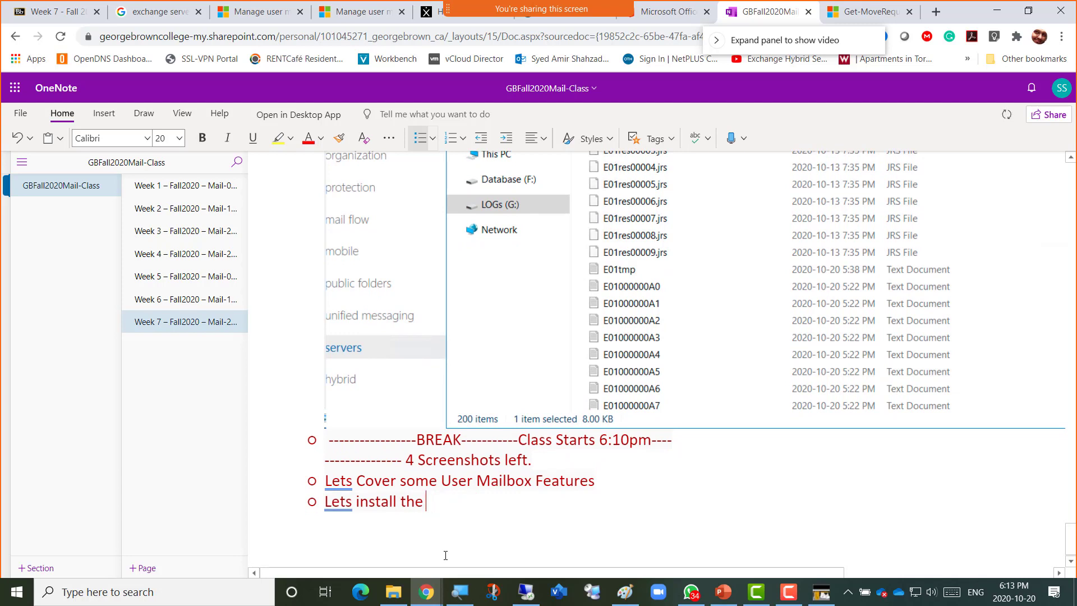
text(start)
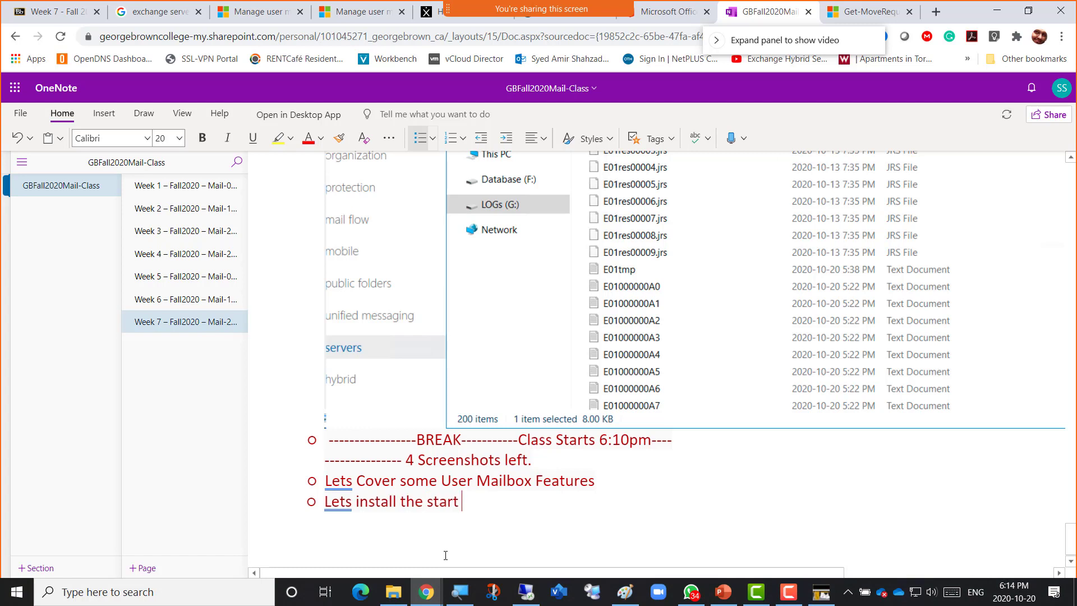
text( the 3)
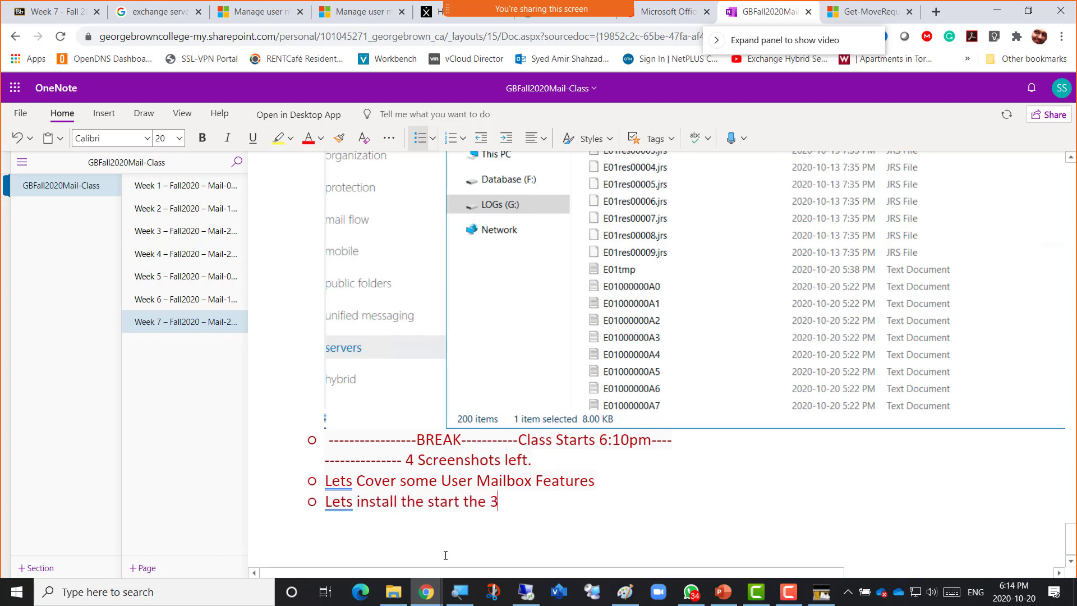
text(rd VM)
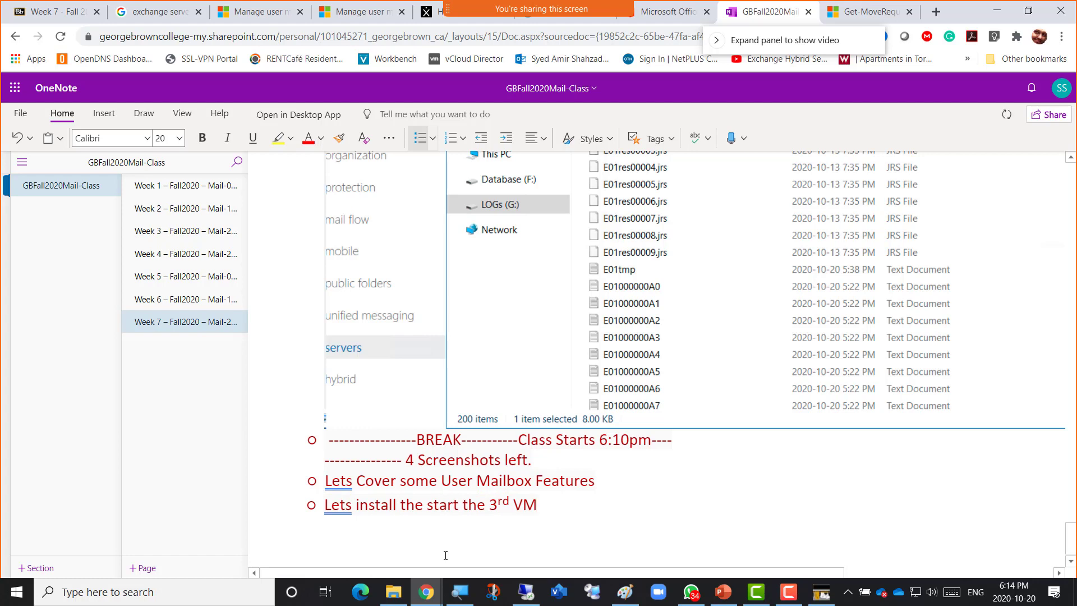
text( where we ne)
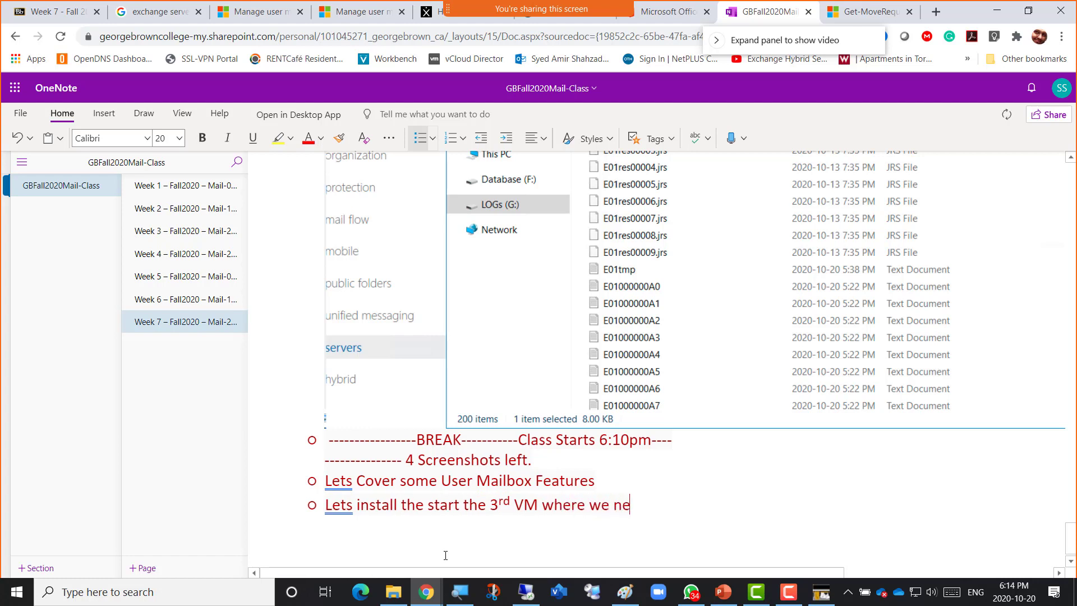
text(ed to instal)
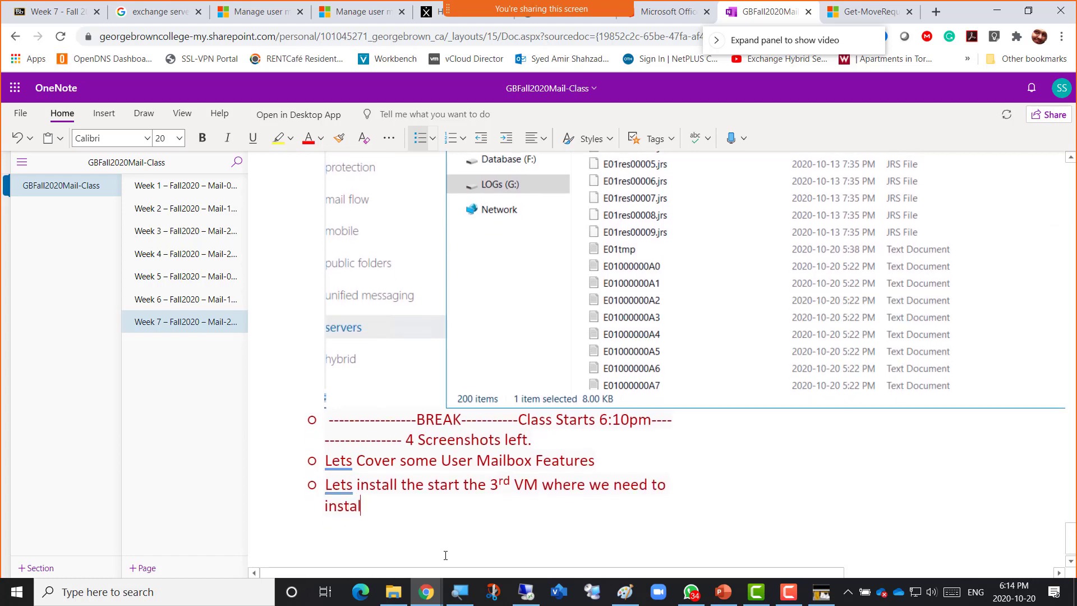
text(l the 2nd )
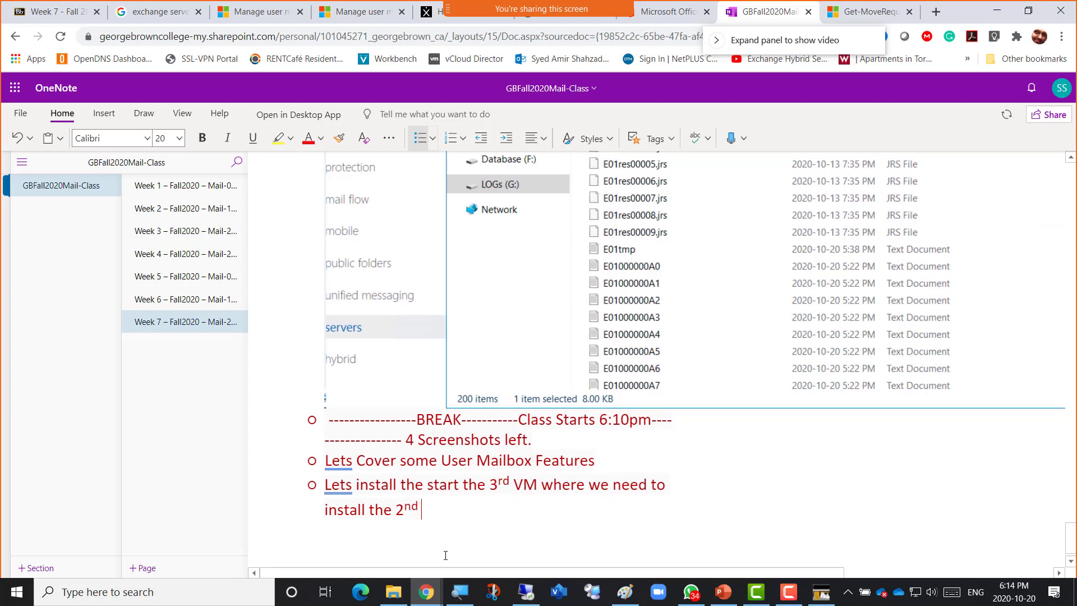
text(Exchange Serve)
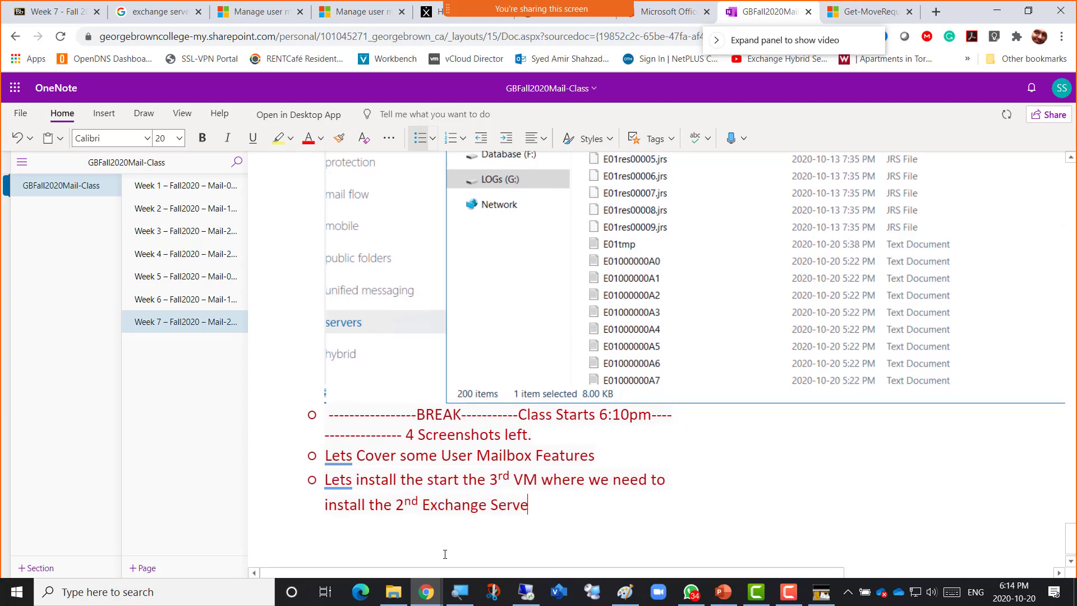
text(r as well)
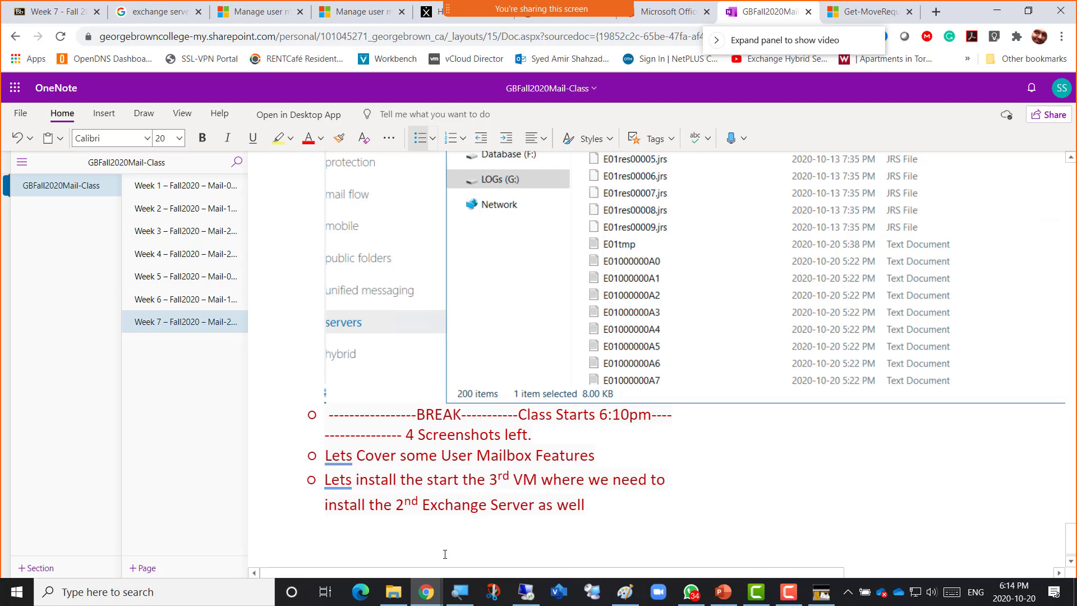
Add the indented sub-point '2nd Exchange Server need to join the Exchange Organization' and start another.
key(Return)
key(Tab)
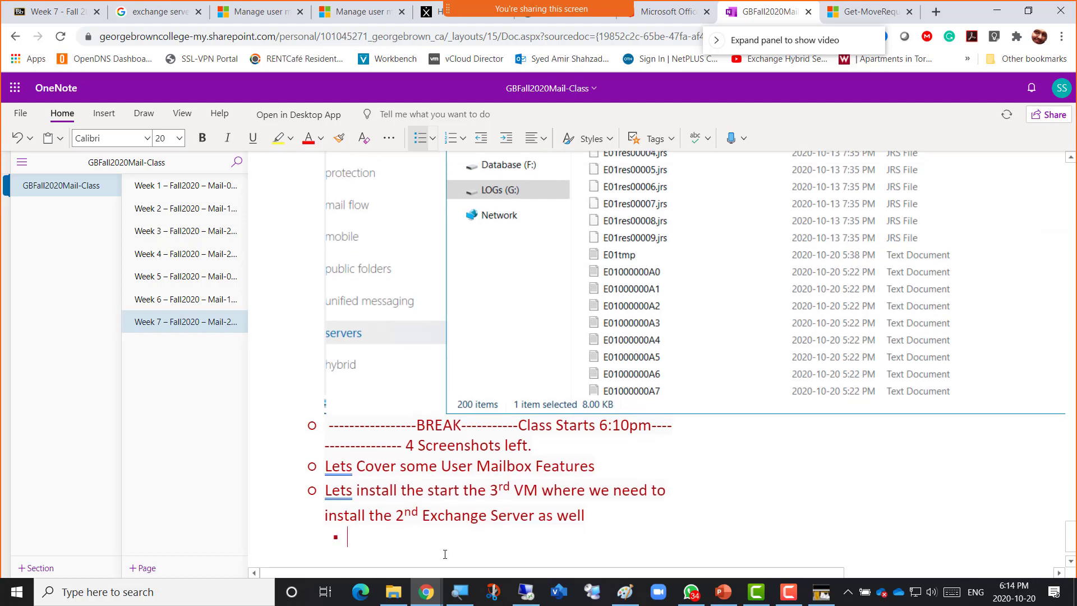
text(2nd Ex)
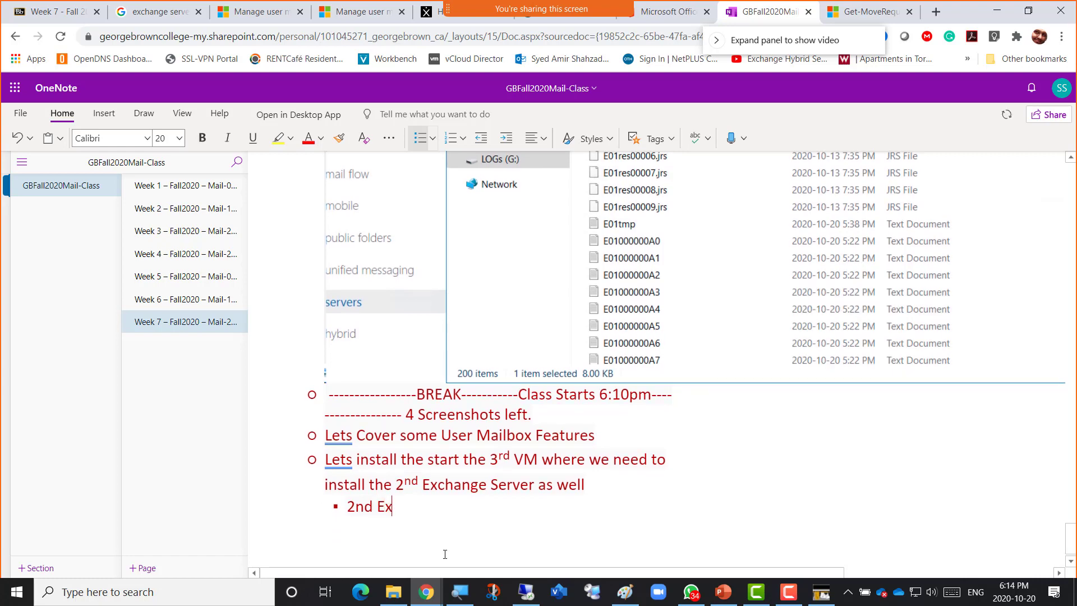
text(change Server need s)
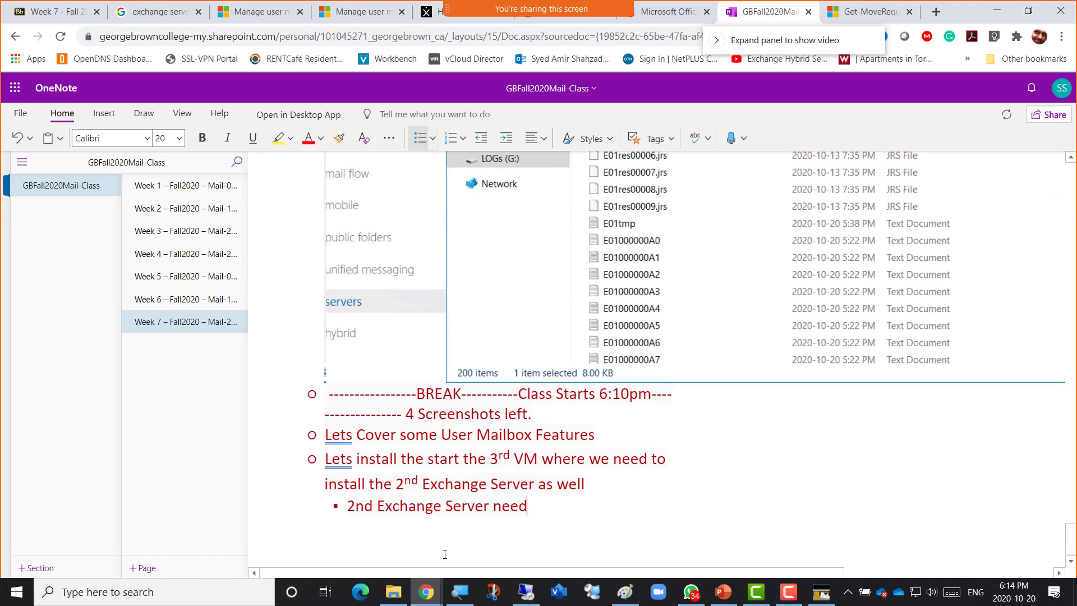
key(BackSpace)
text(to )
text(join the )
text(Exchange)
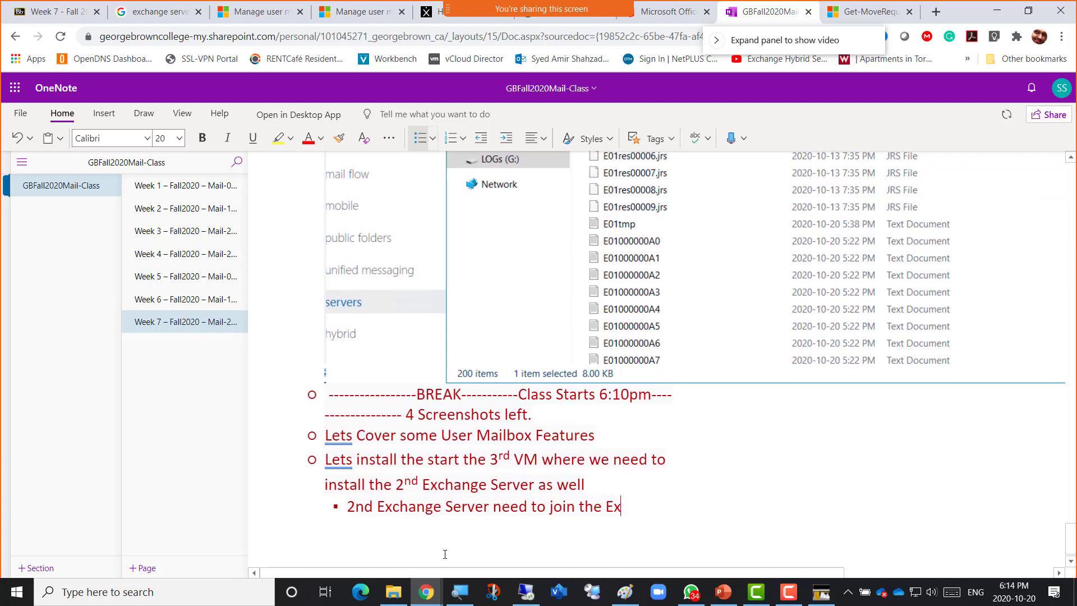
text( Organization)
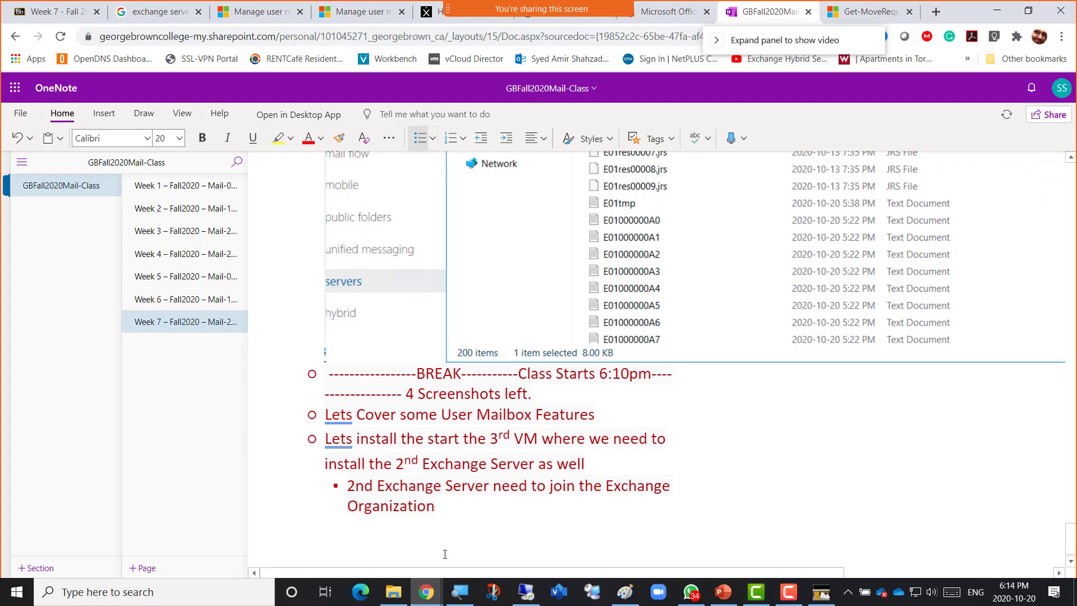
key(Return)
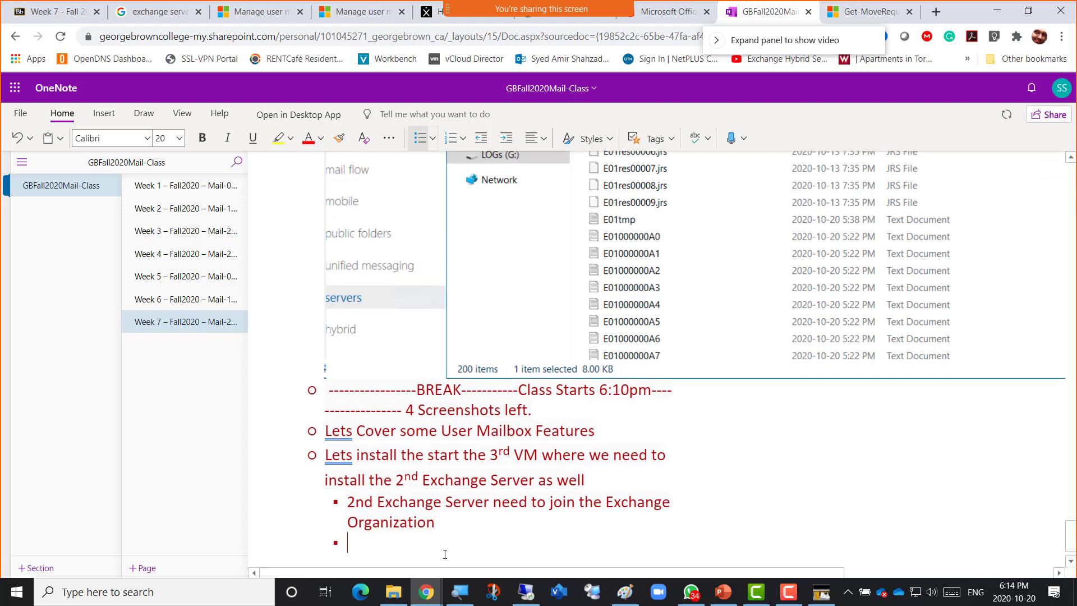
Type the sub-point about creating a DAG (Database Availability group) for database high availability after a crash.
text(We nee to)
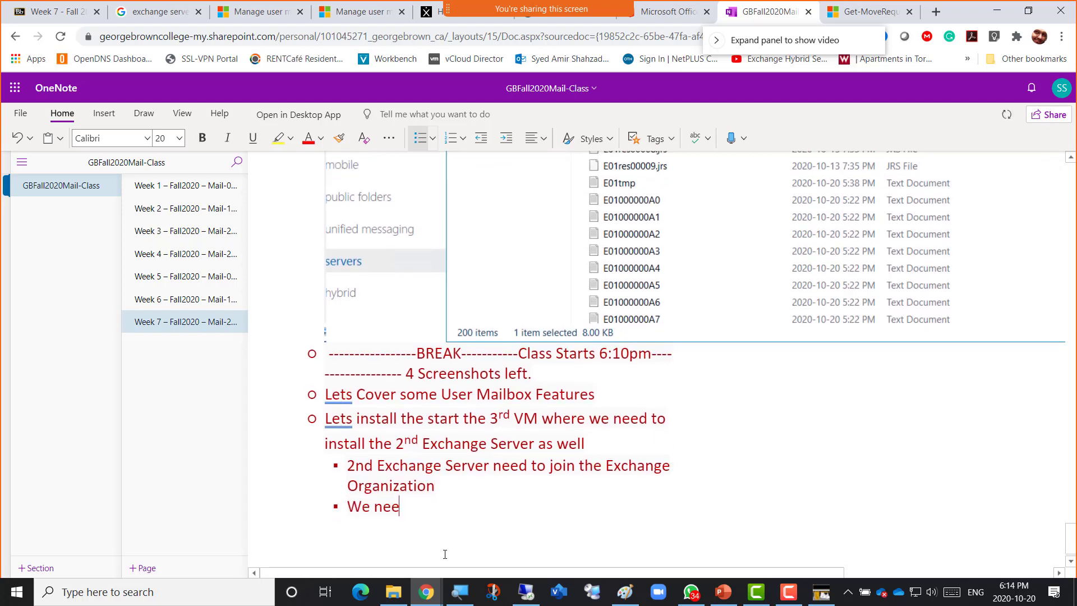
key(BackSpace)
key(BackSpace)
key(BackSpace)
text(d)
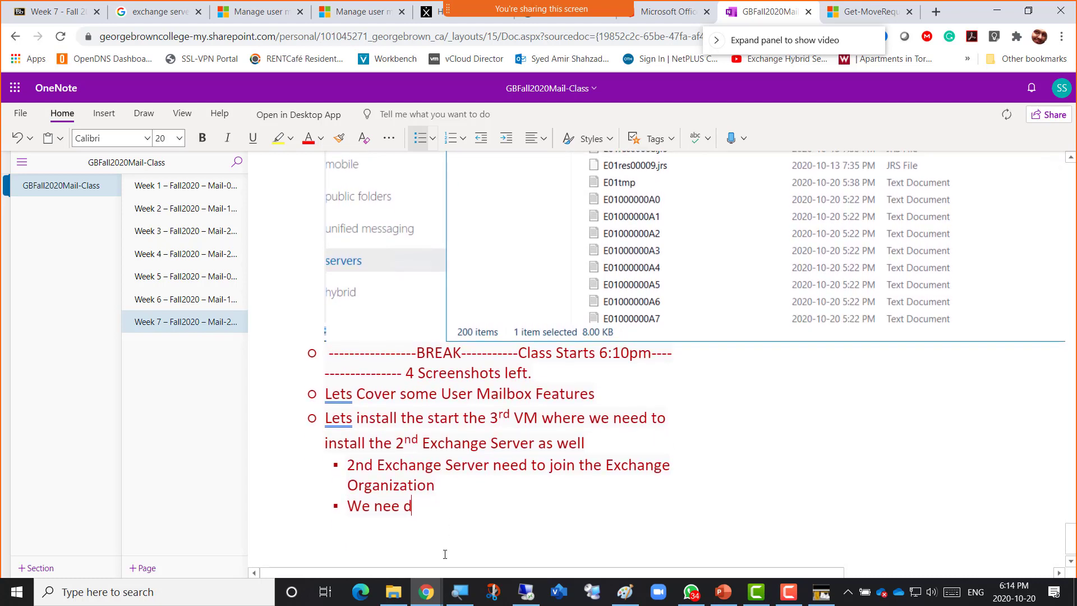
text( to crea)
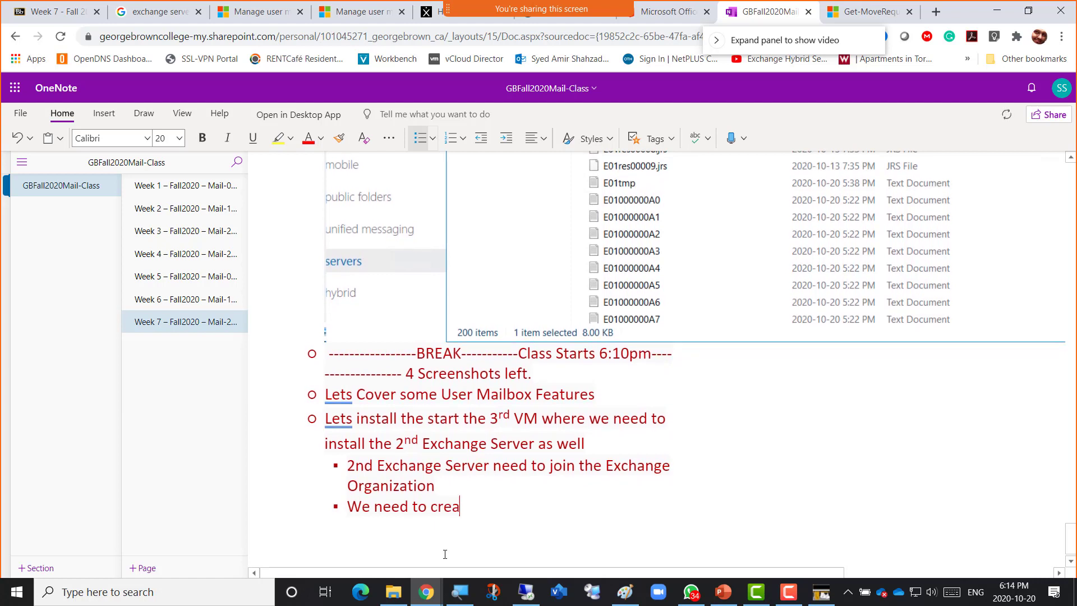
text(te)
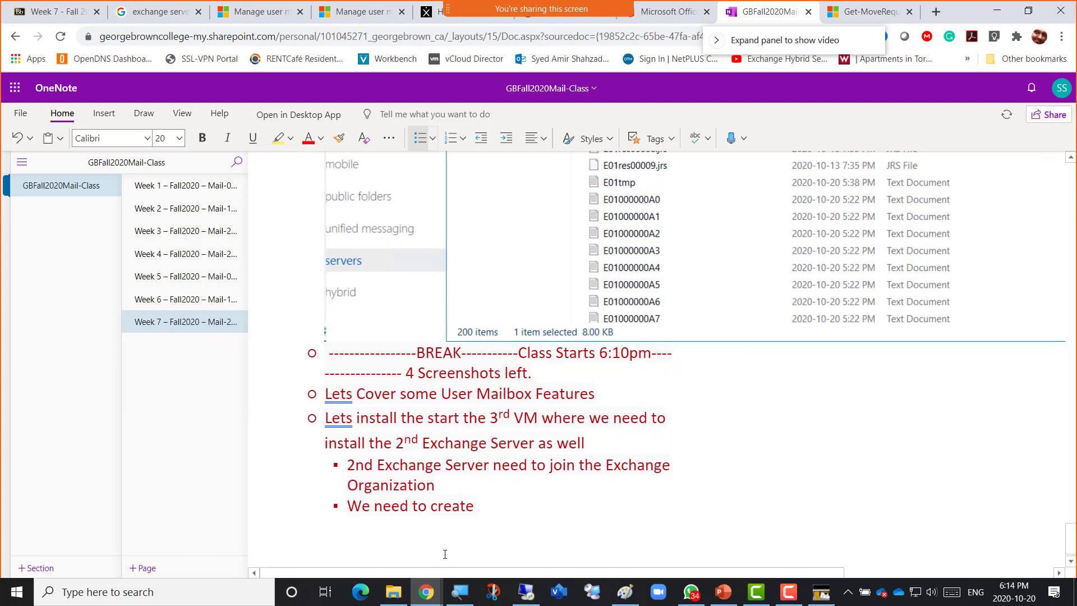
text( DAG to )
text(show h)
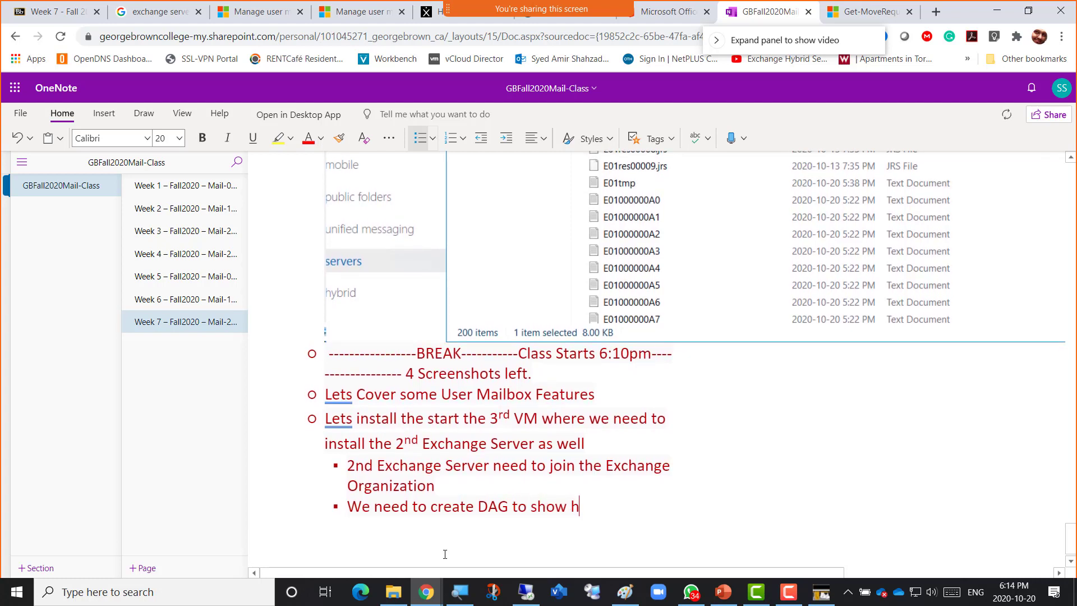
text(igh availability)
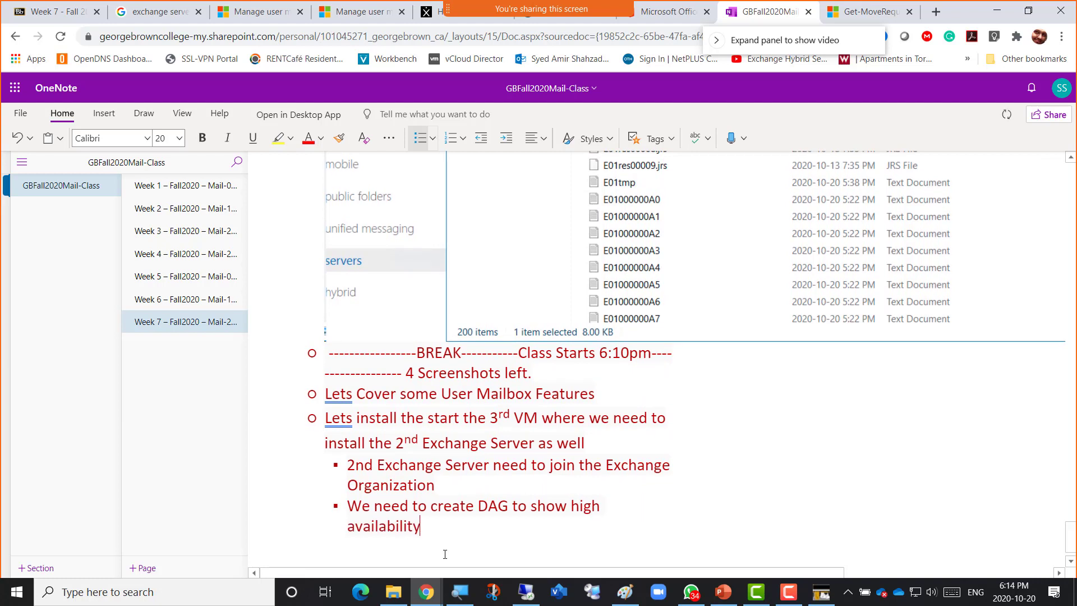
text( of Databases)
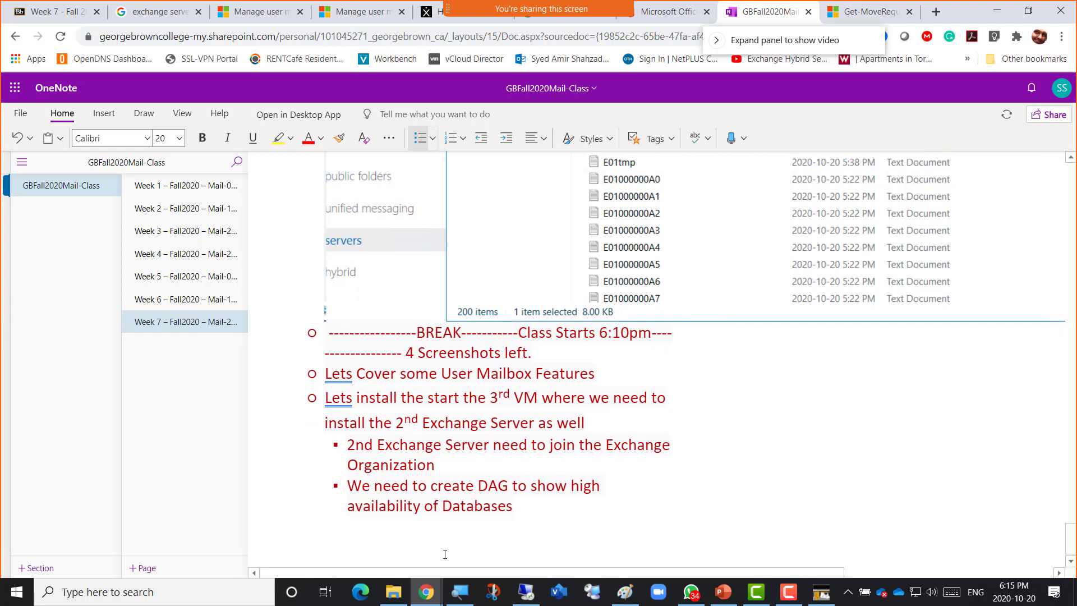
text( i)
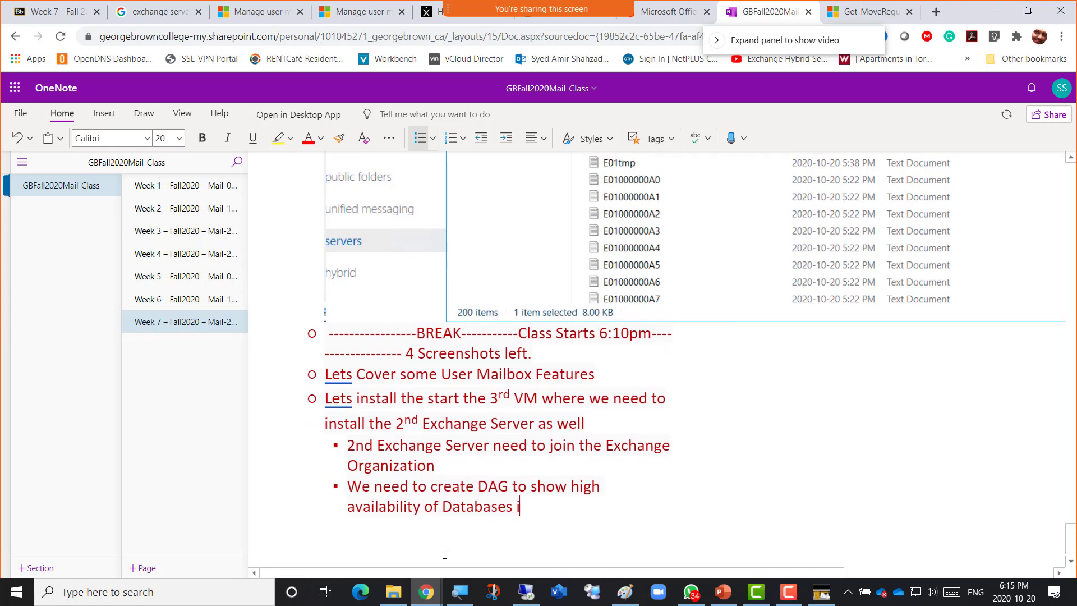
text(f a Crash happens)
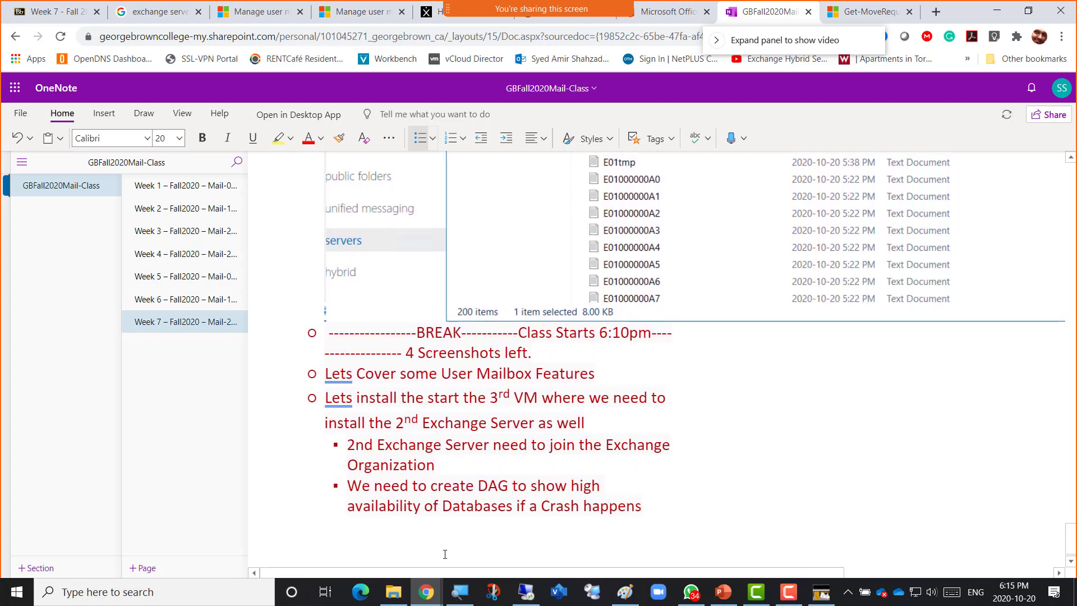
text((Database )
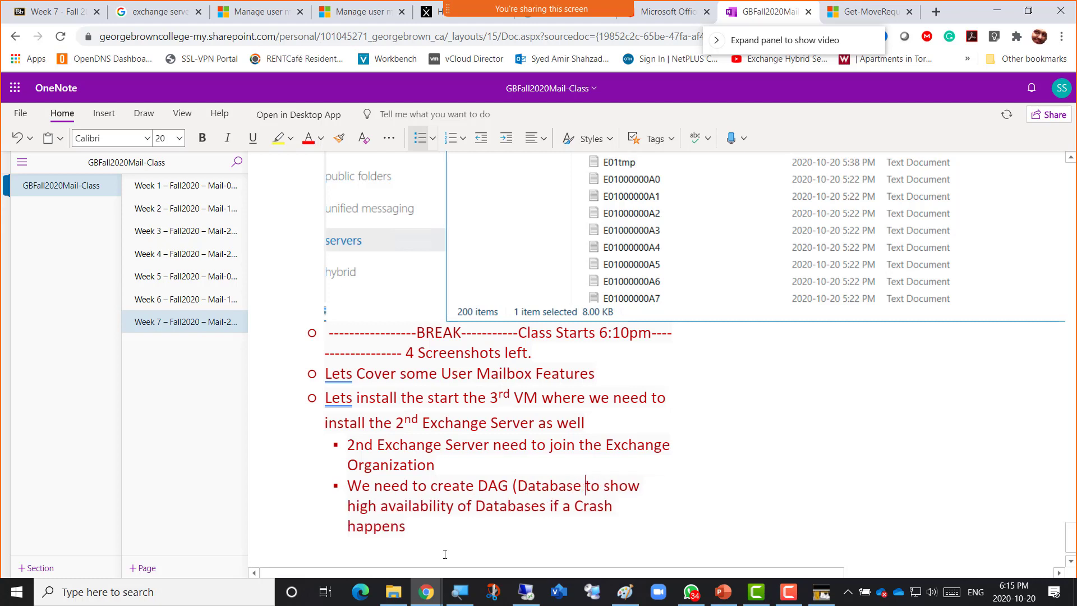
text(Availa)
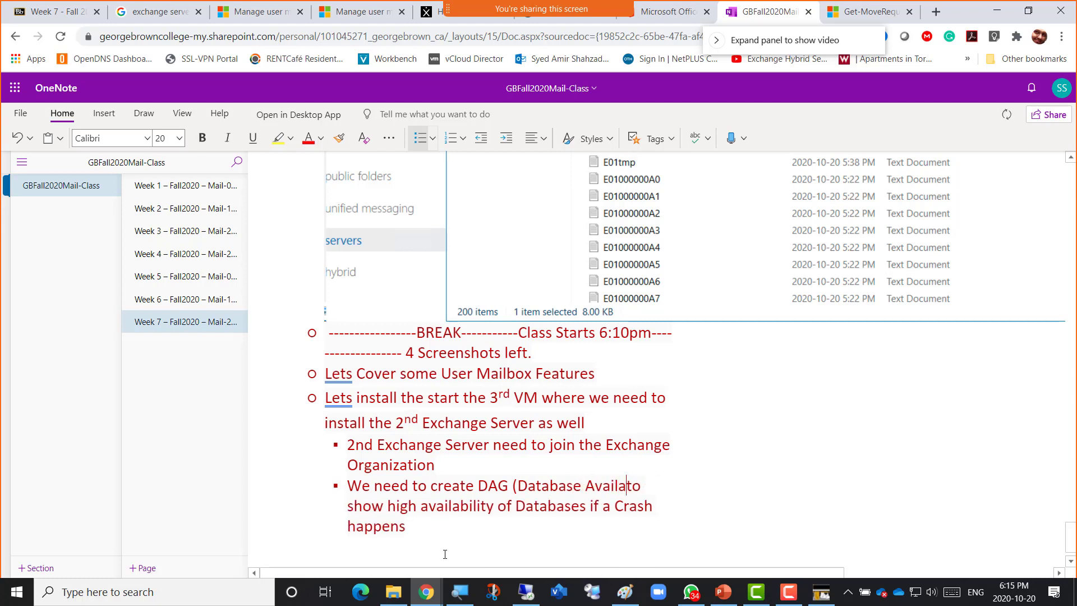
text(bility grou)
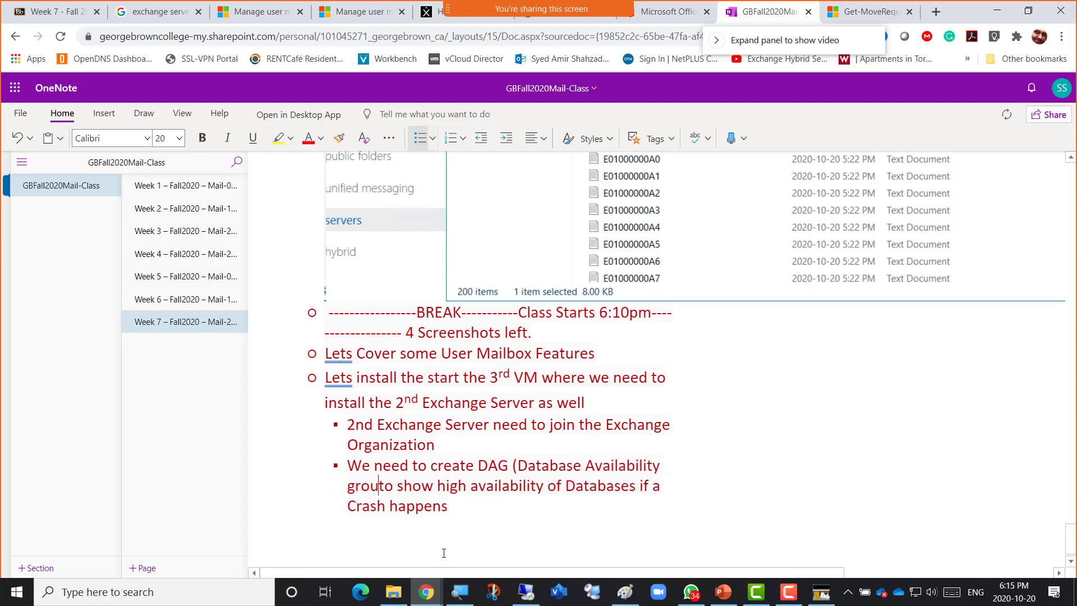
text(p)
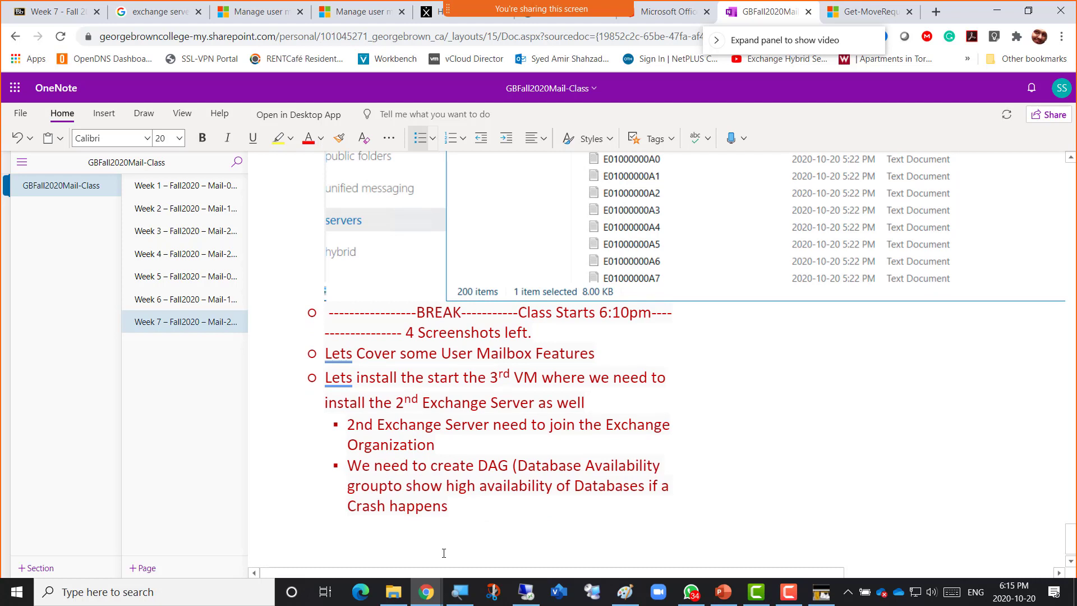
text())
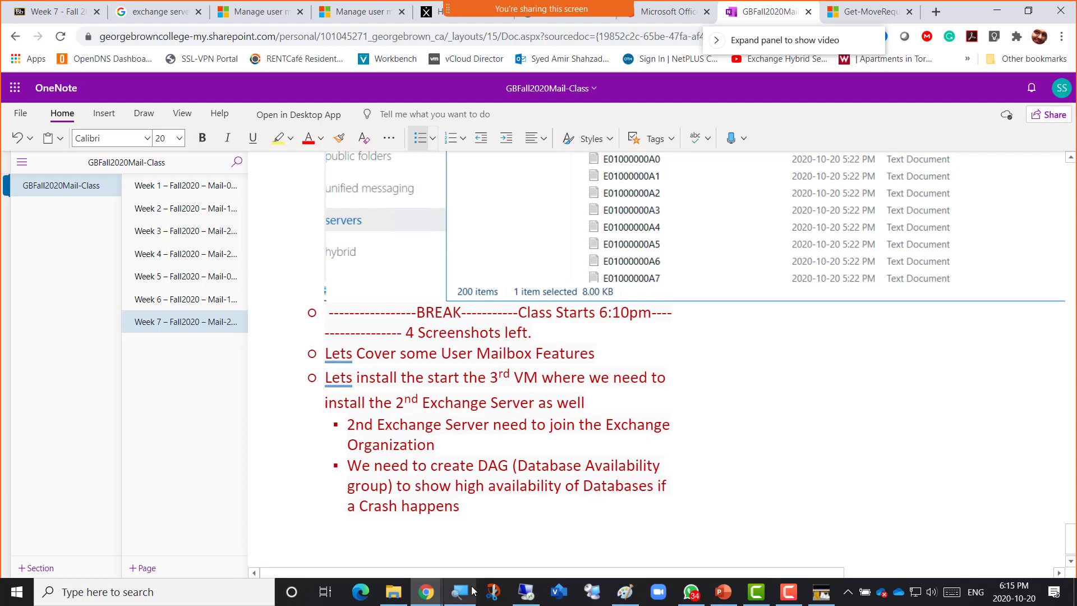
In Paint, draw a tall black rectangle to the right of the MailboxDB3 box.
mouse_move(532, 602)
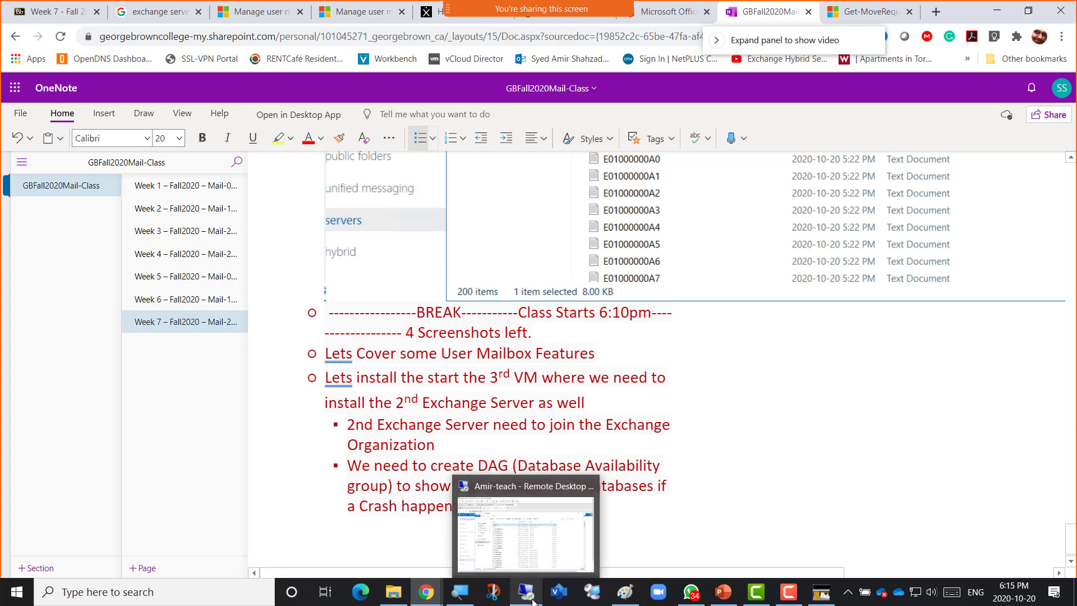
click(625, 592)
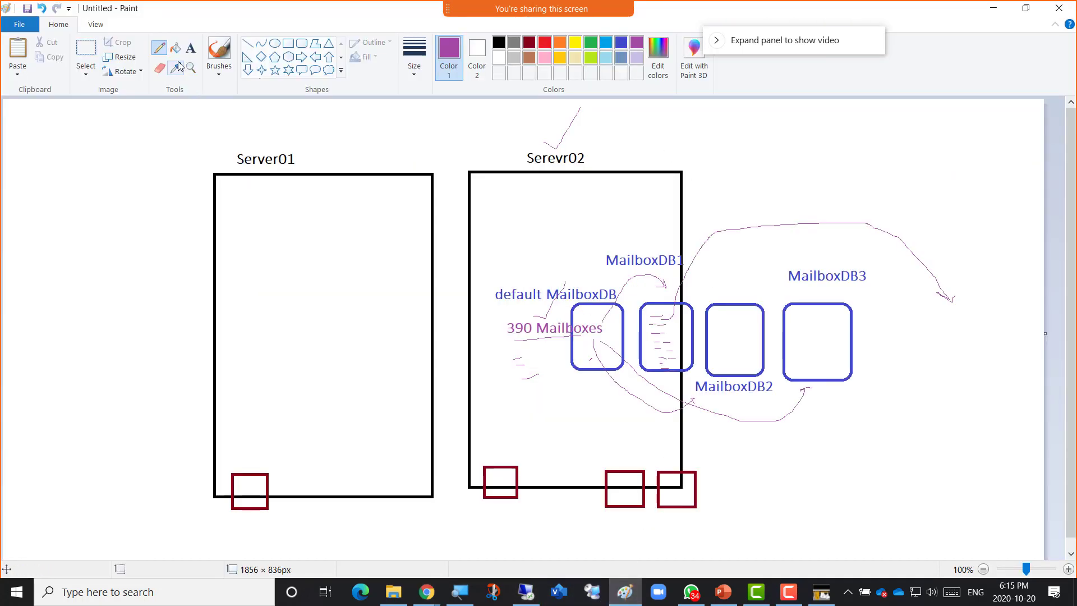
click(288, 44)
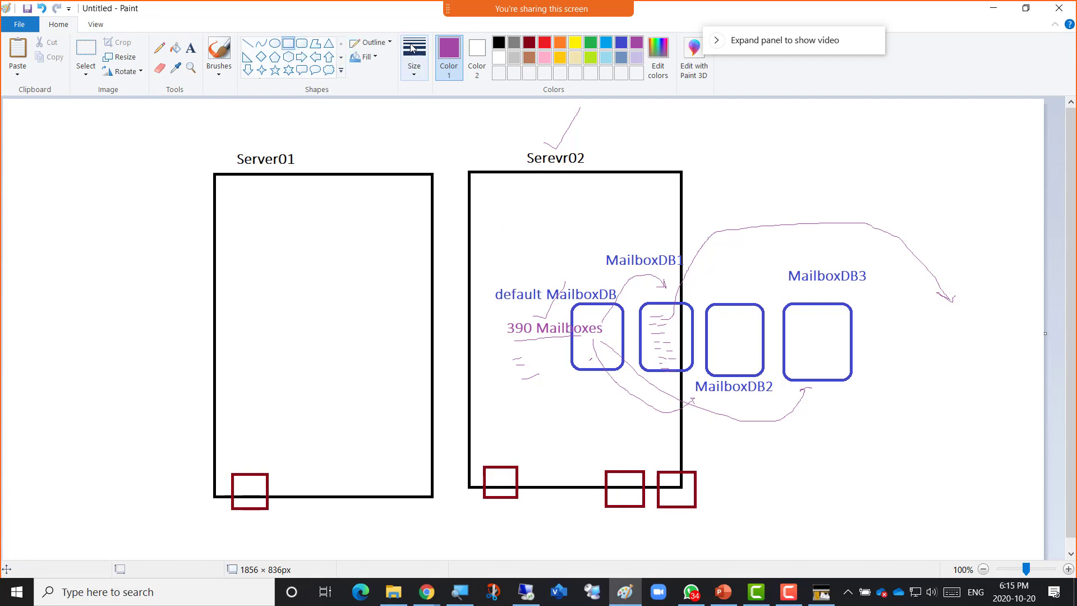
click(498, 42)
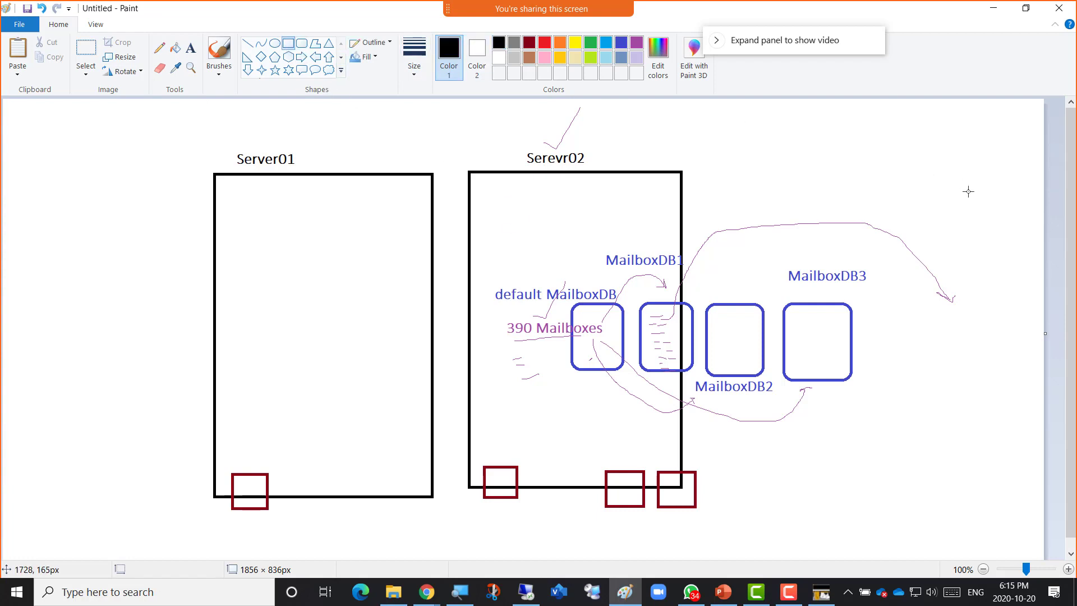
drag(861, 167, 1025, 503)
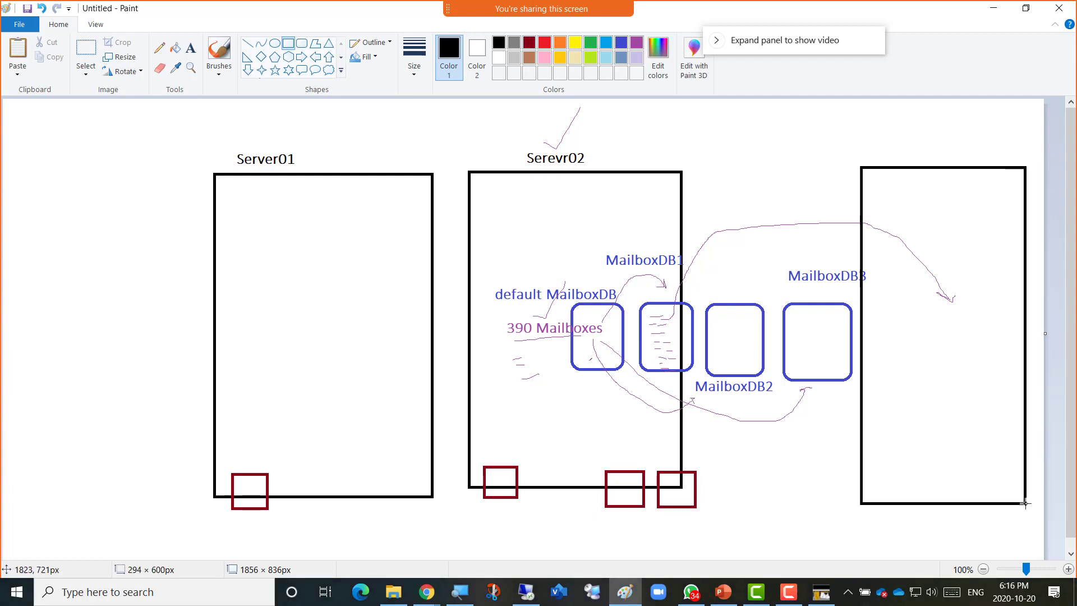
click(727, 179)
Label the new box 'Server03' and begin a 'Join' note inside it.
click(190, 48)
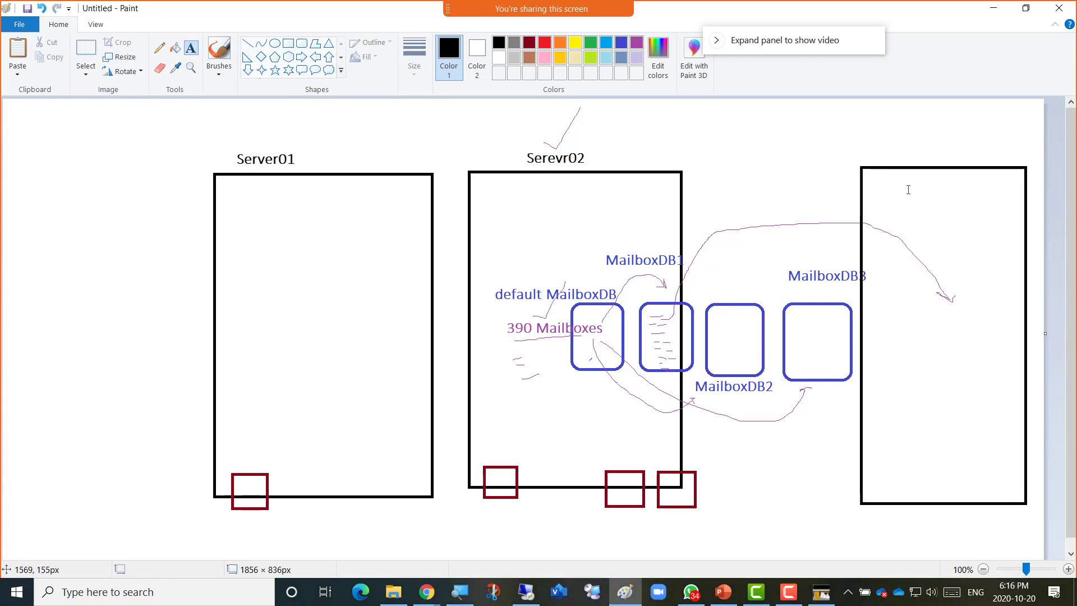
click(883, 149)
text(Server03)
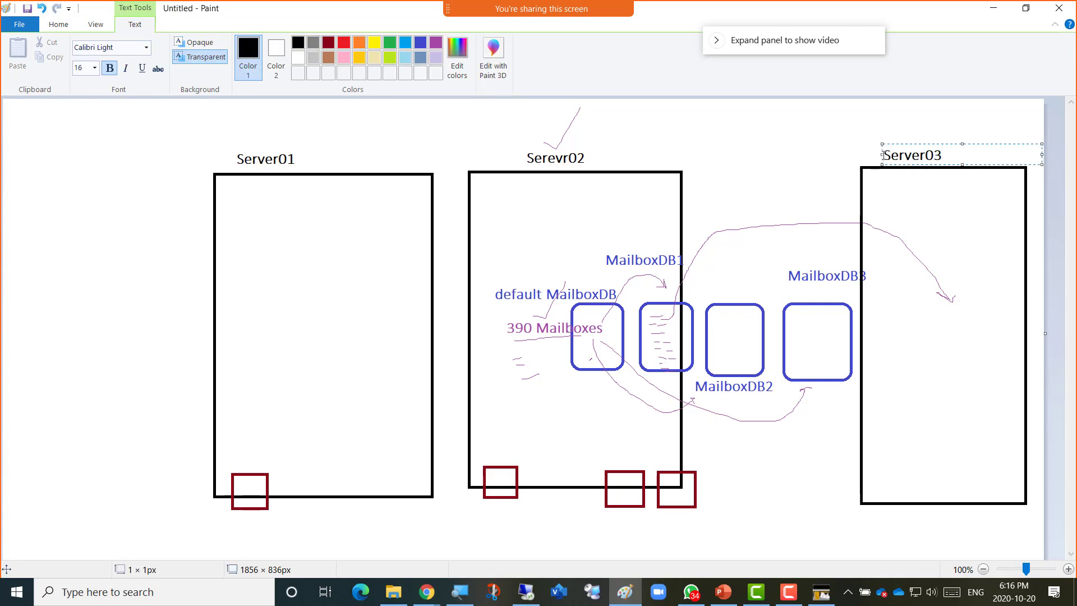
click(879, 206)
text(Join i tto)
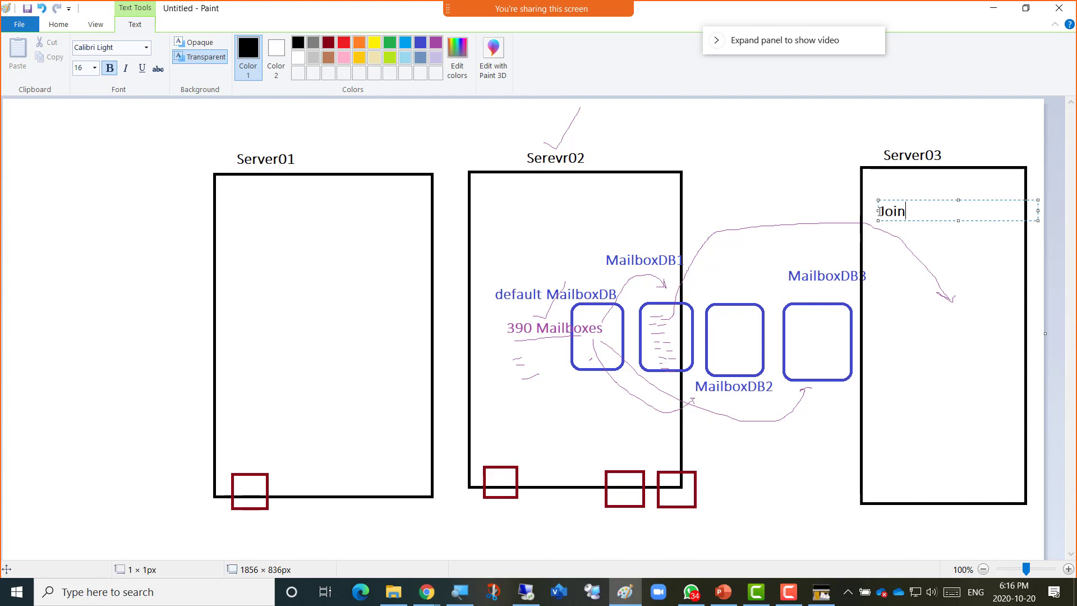
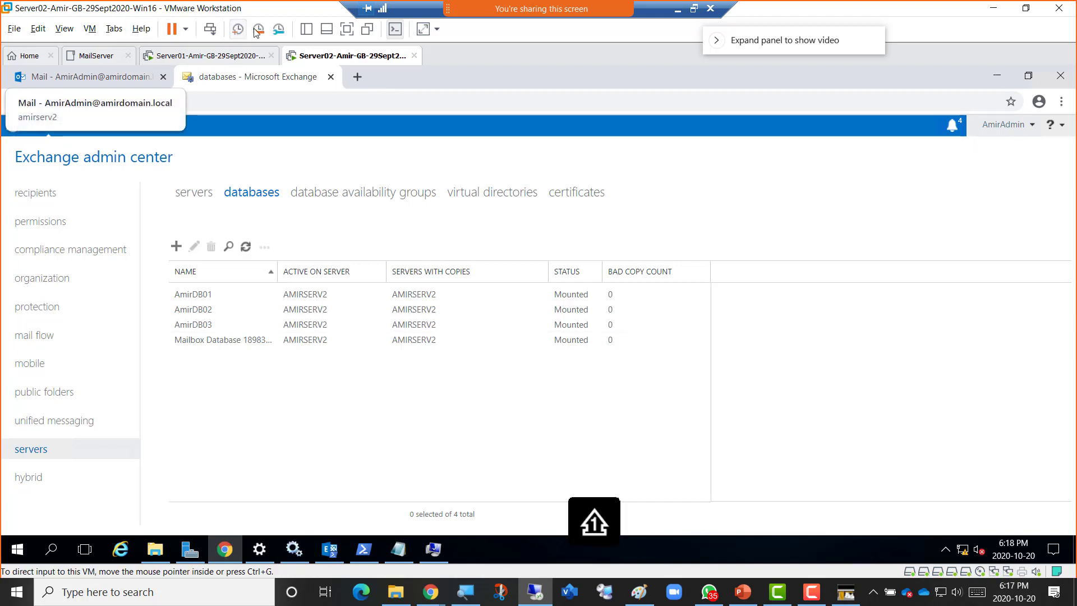
Show the VMware Workstation library of virtual machines.
click(306, 29)
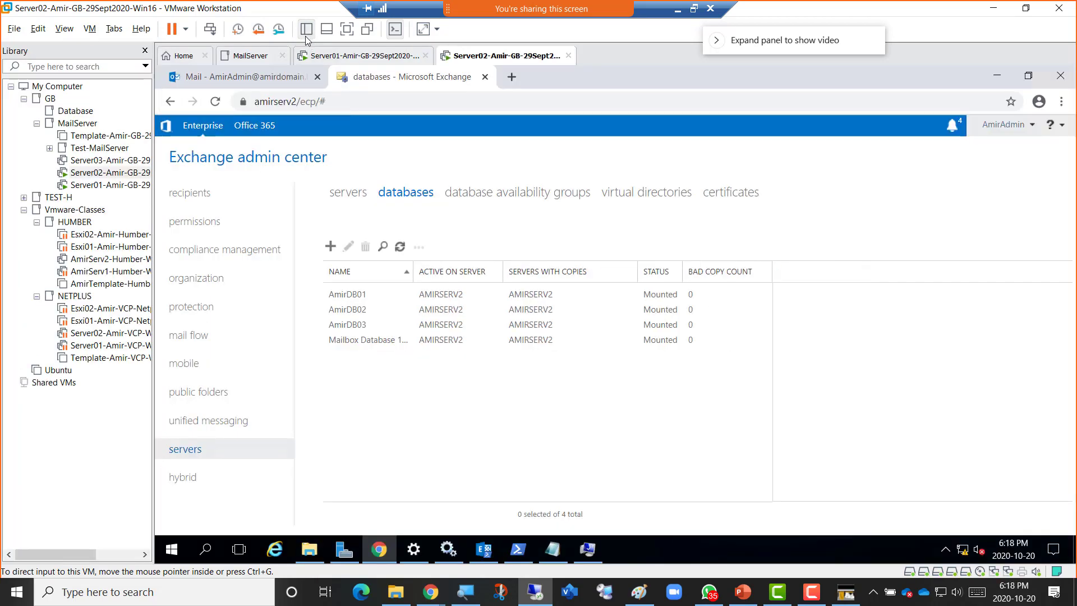
Open Server03 in its own tab and review Server02's hardware settings without changes.
click(94, 162)
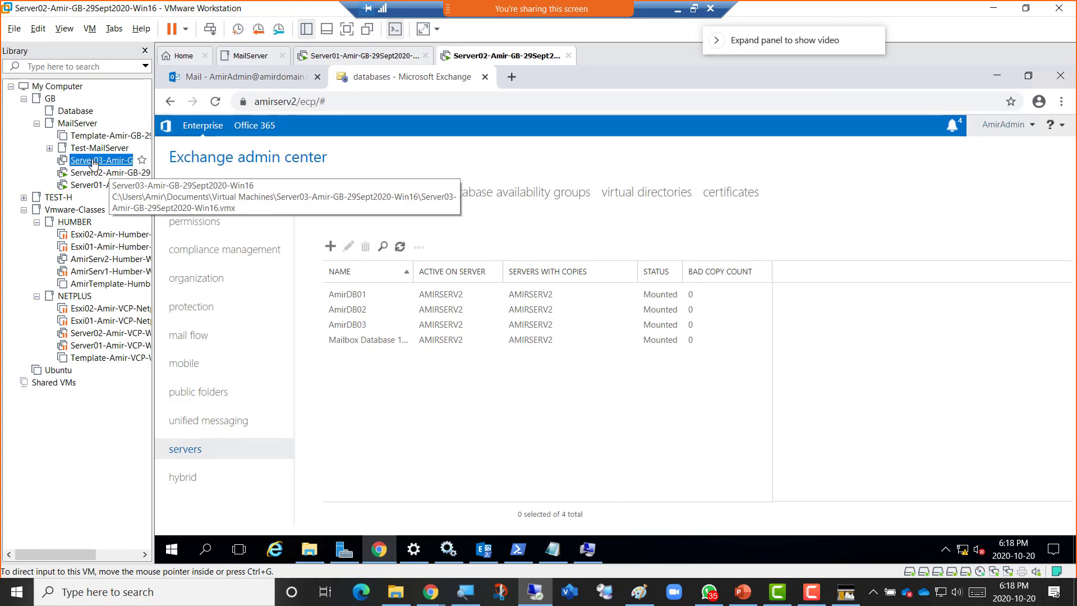
double_click(93, 162)
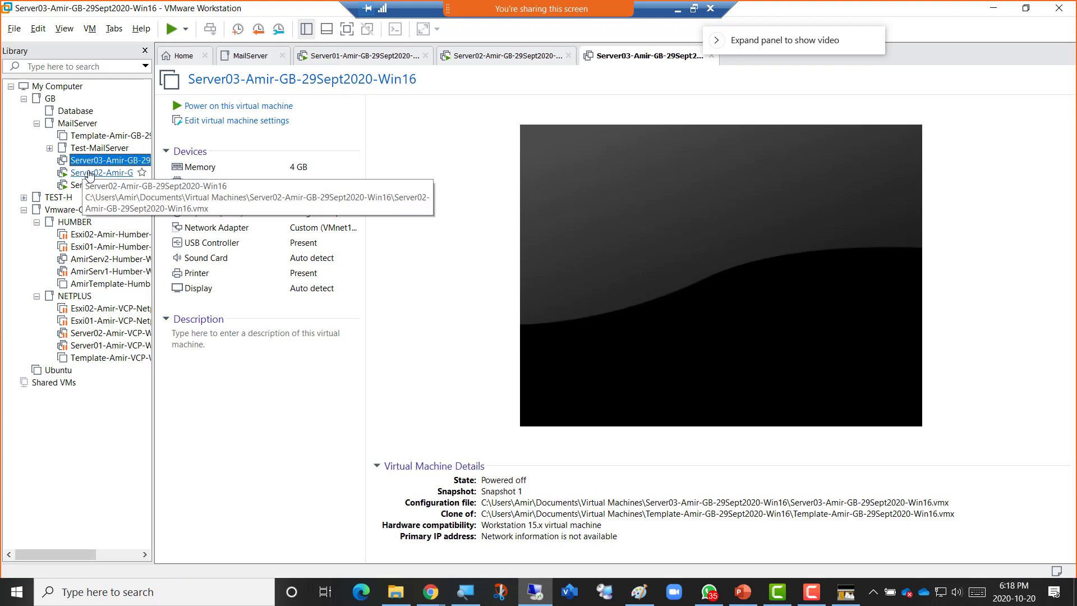
right_click(484, 60)
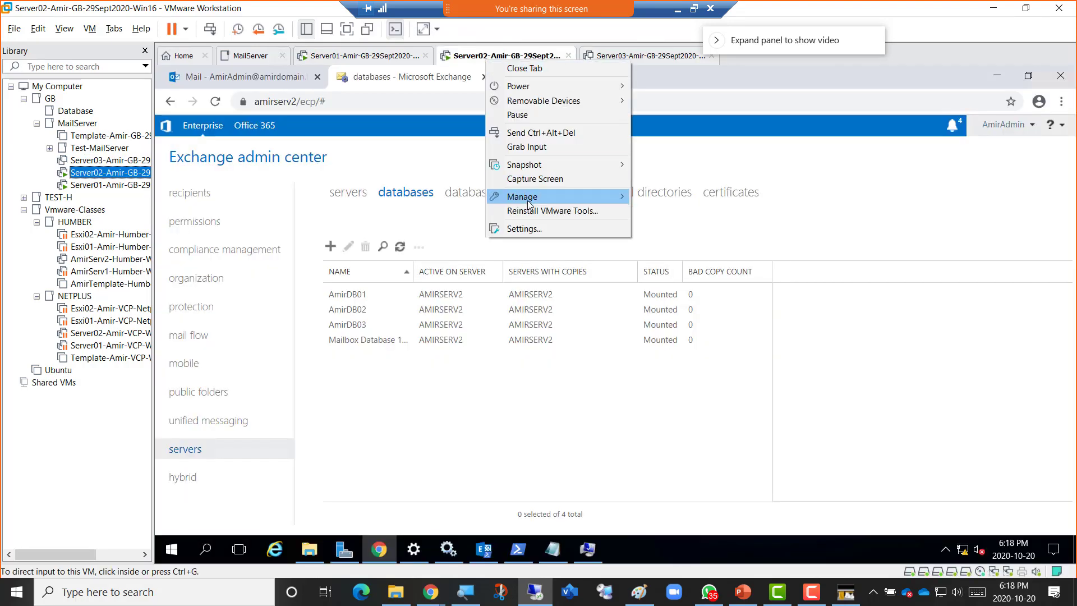
click(555, 229)
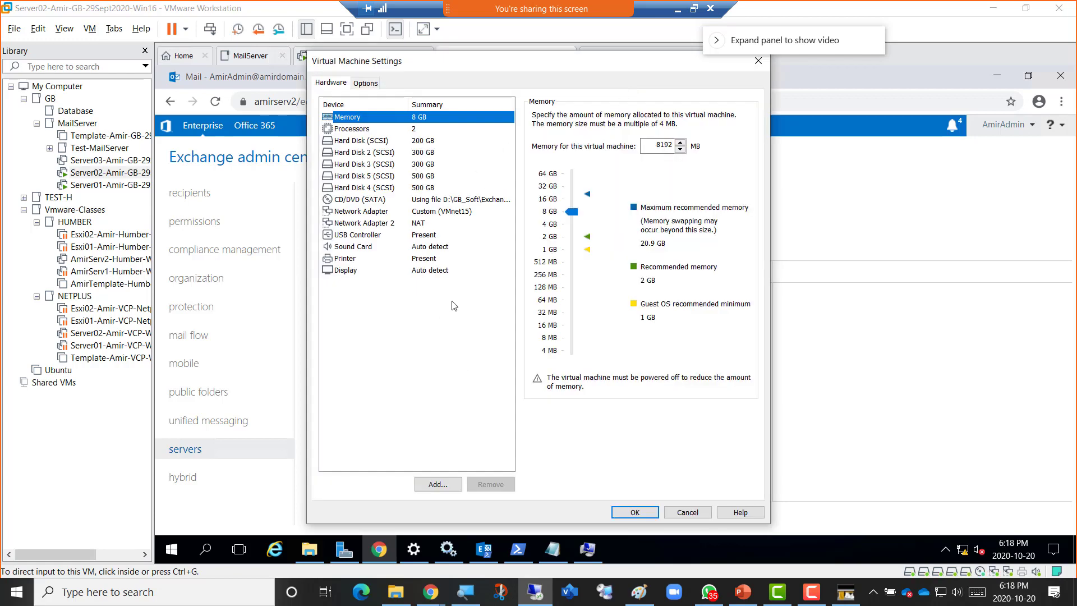
click(684, 514)
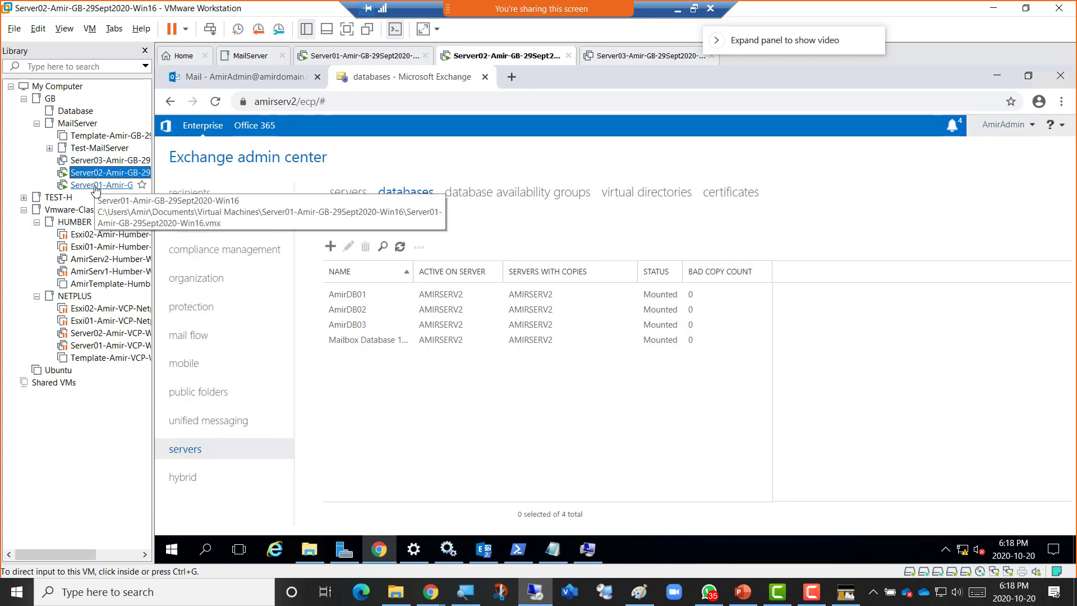
Review Server01's hardware settings without changes, then return to the Server03 summary.
click(95, 185)
right_click(366, 62)
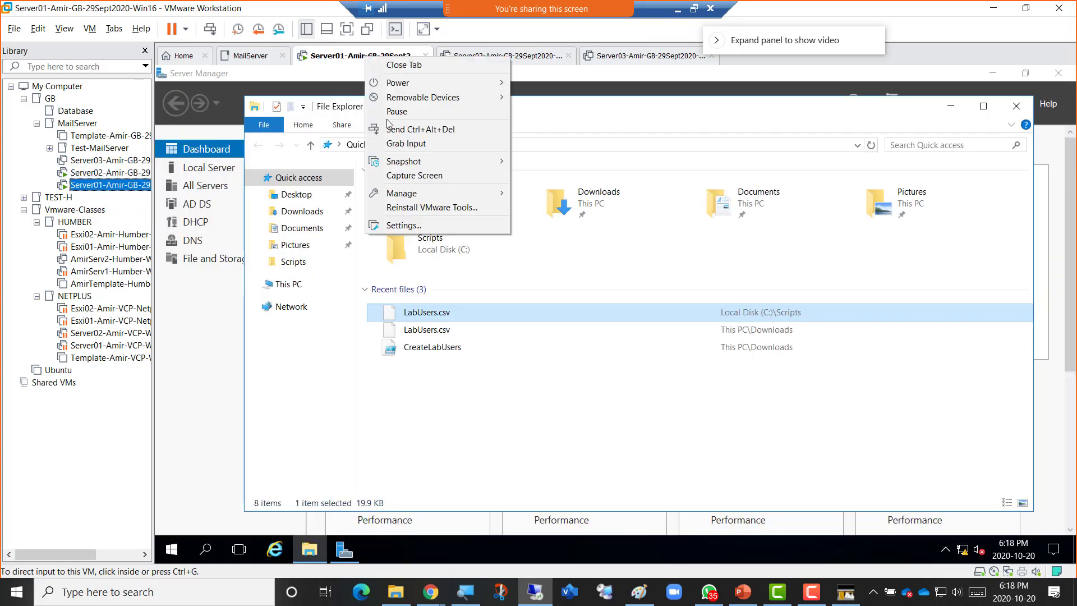
click(424, 224)
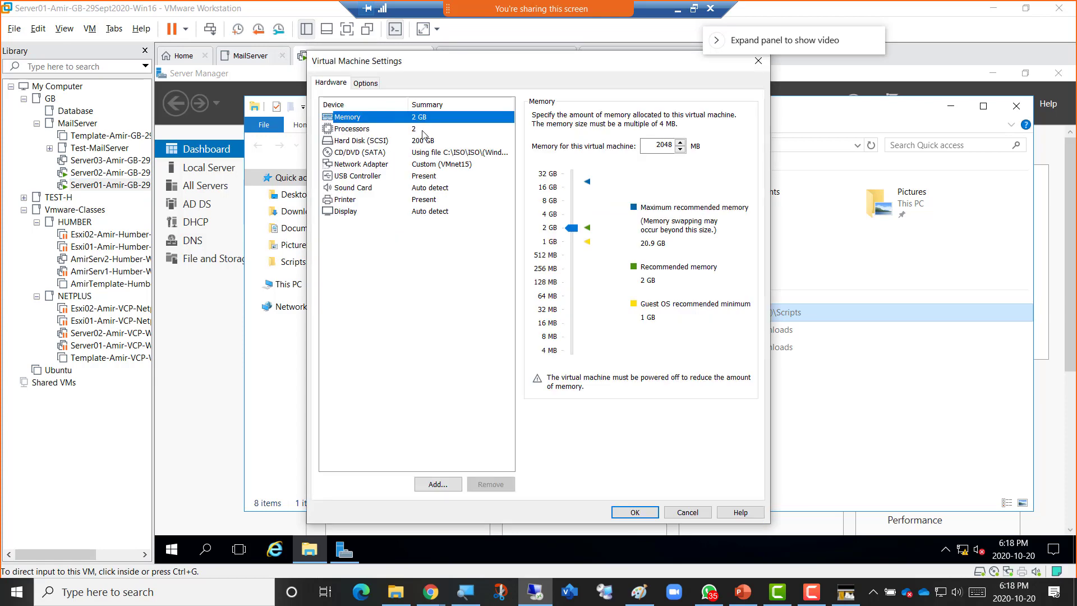
click(688, 512)
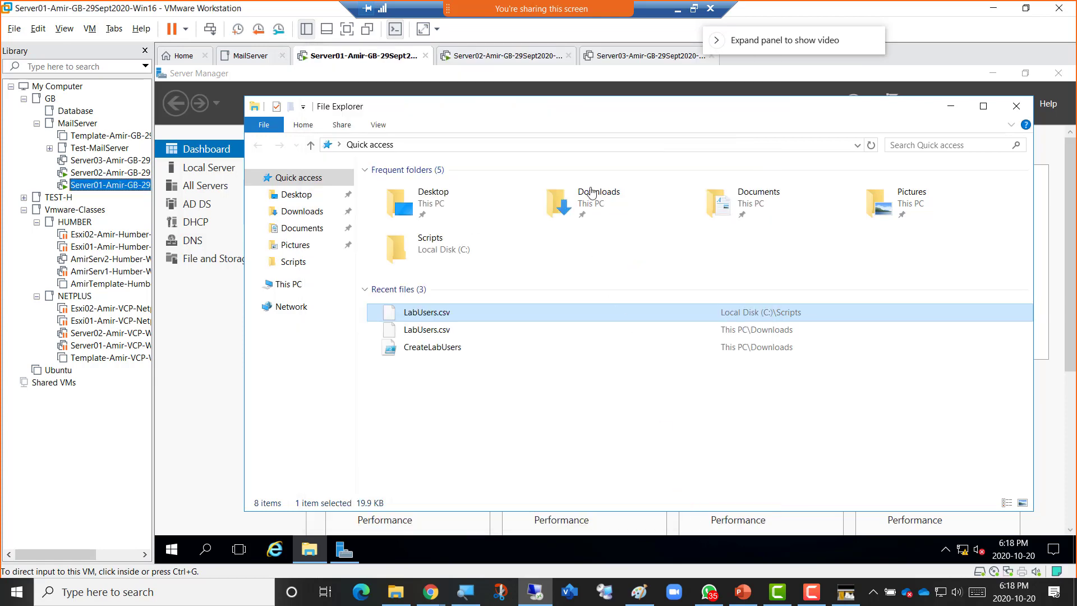
click(606, 61)
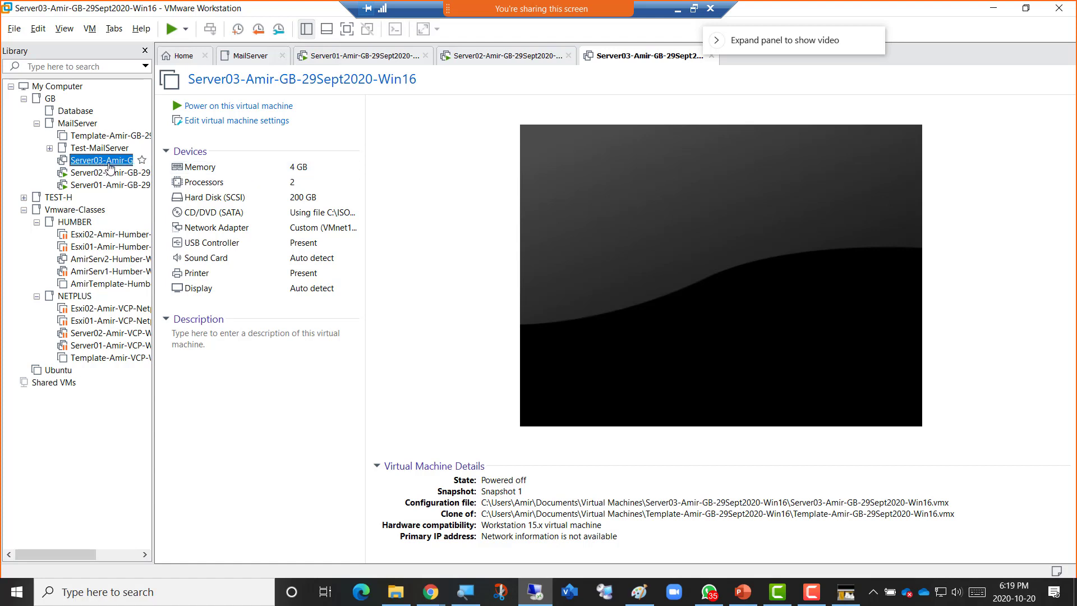
Raise Server03's memory from 4 GB to 8 GB and power the virtual machine on.
click(237, 170)
double_click(236, 167)
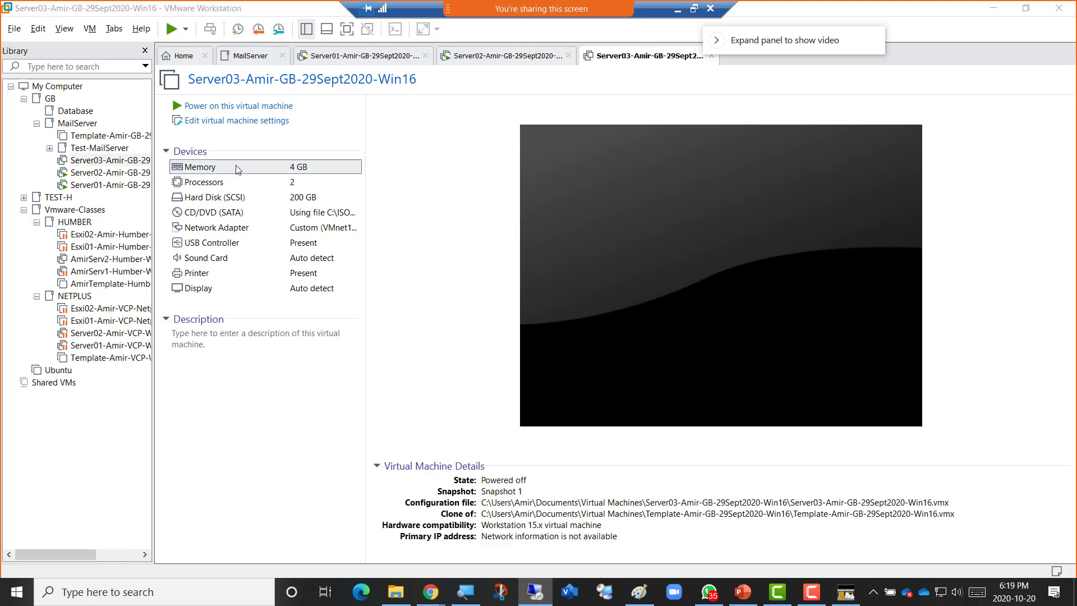
click(551, 212)
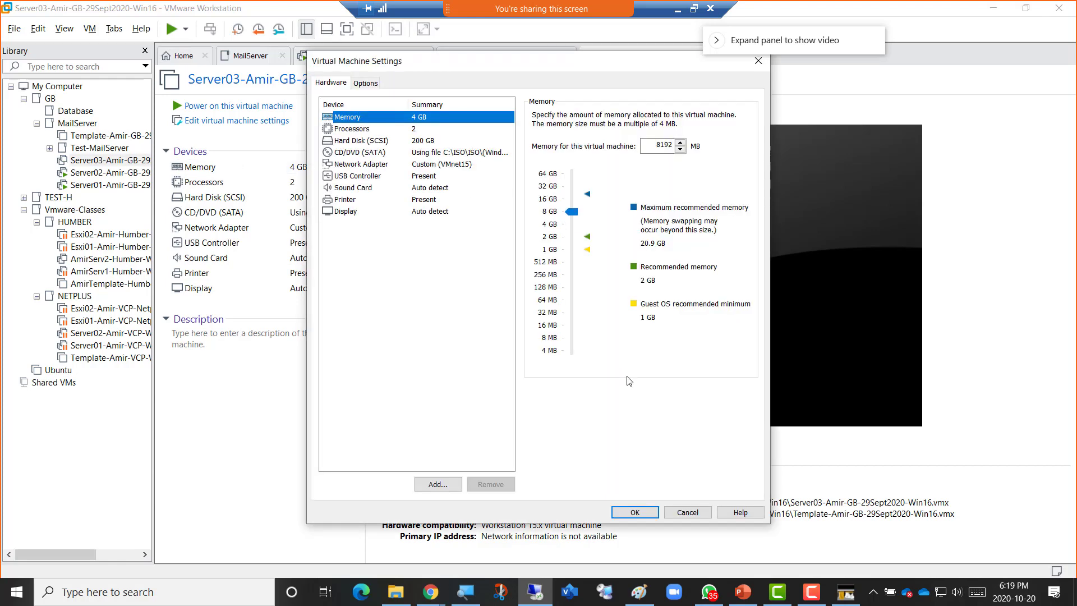
click(624, 514)
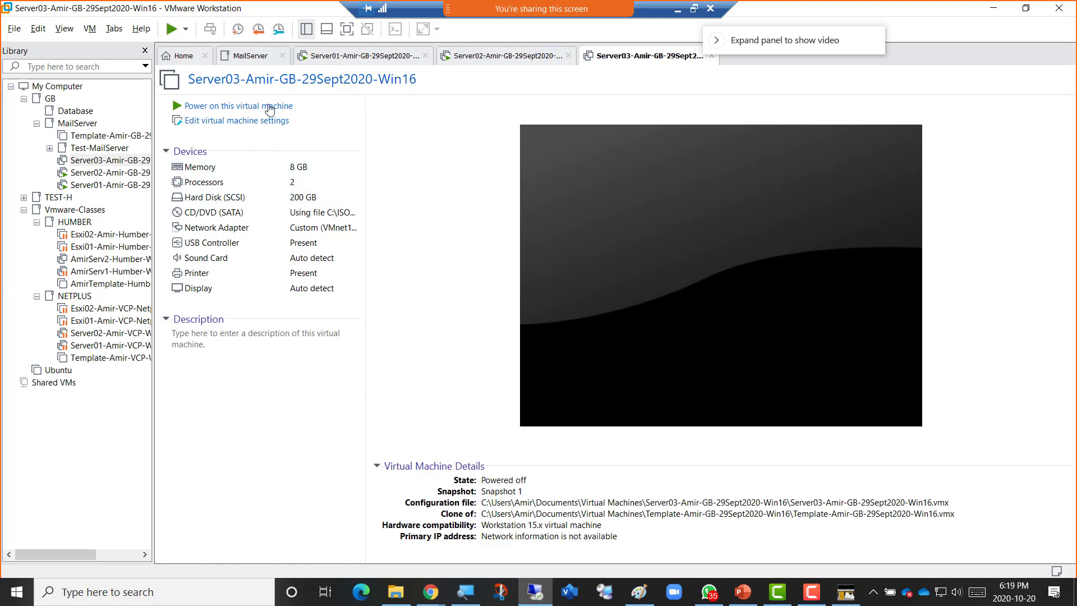
click(254, 108)
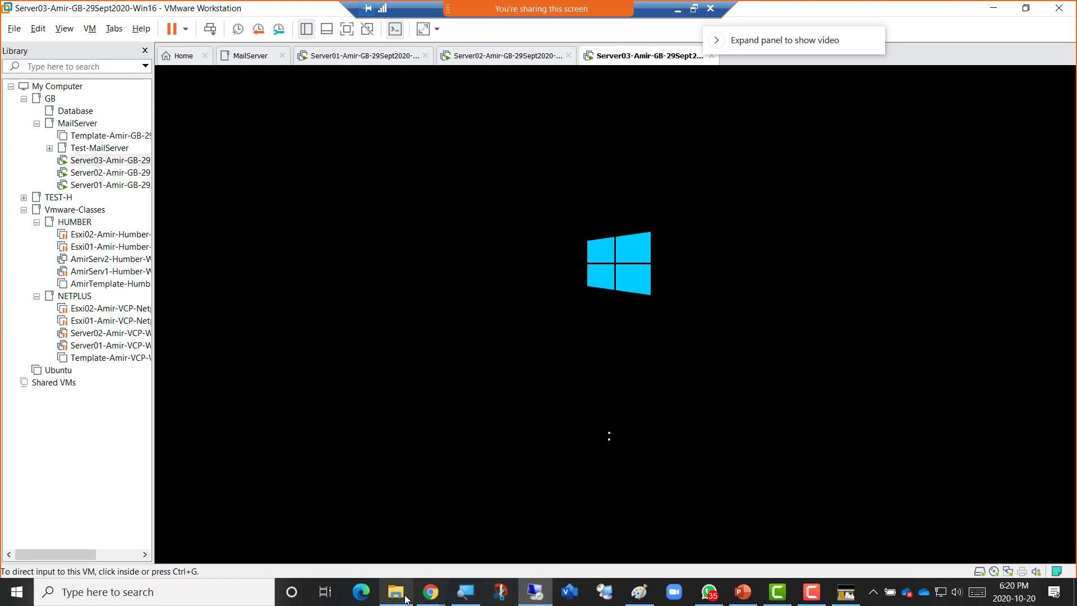
Bring the OneNote class notes window in Chrome to the front.
mouse_move(430, 593)
click(515, 542)
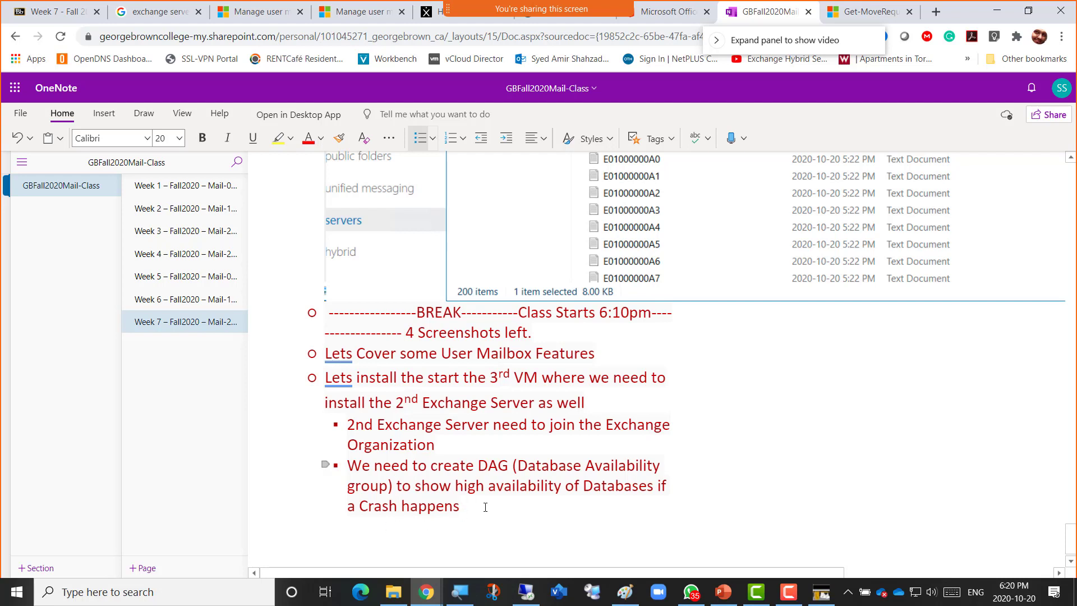
Add a top-level heading 'Installing 2nd Exchange Server on 3rd VM' below the DAG note.
key(Return)
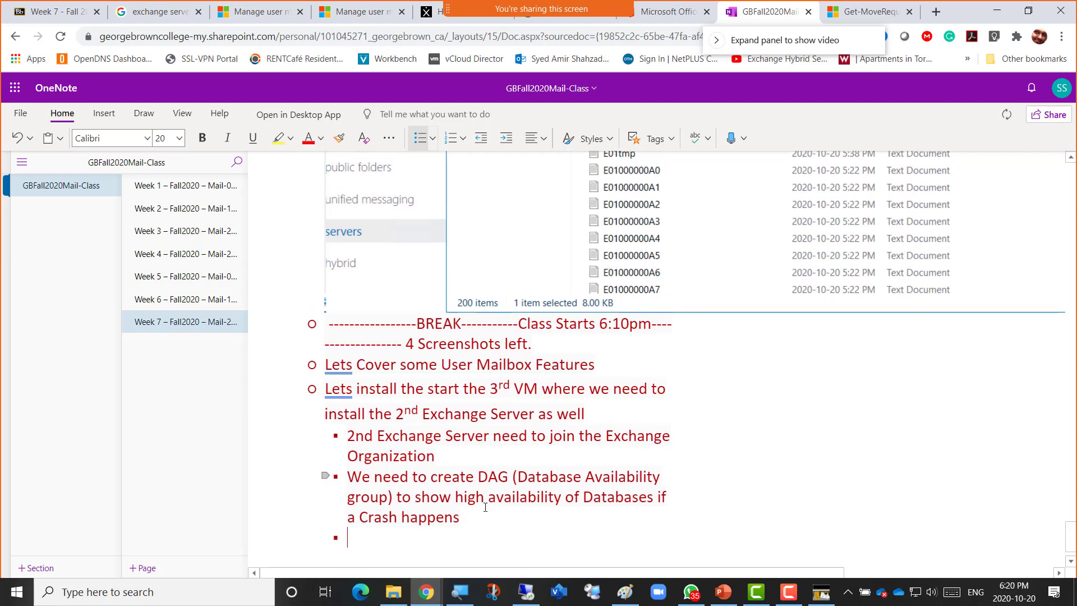
key(Return)
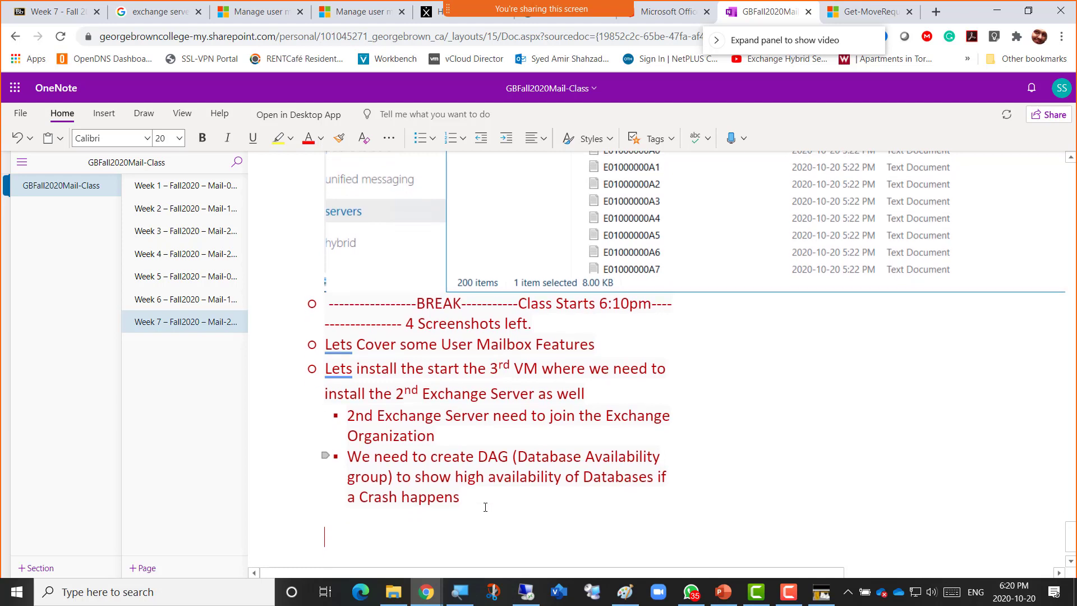
key(BackSpace)
key(Return)
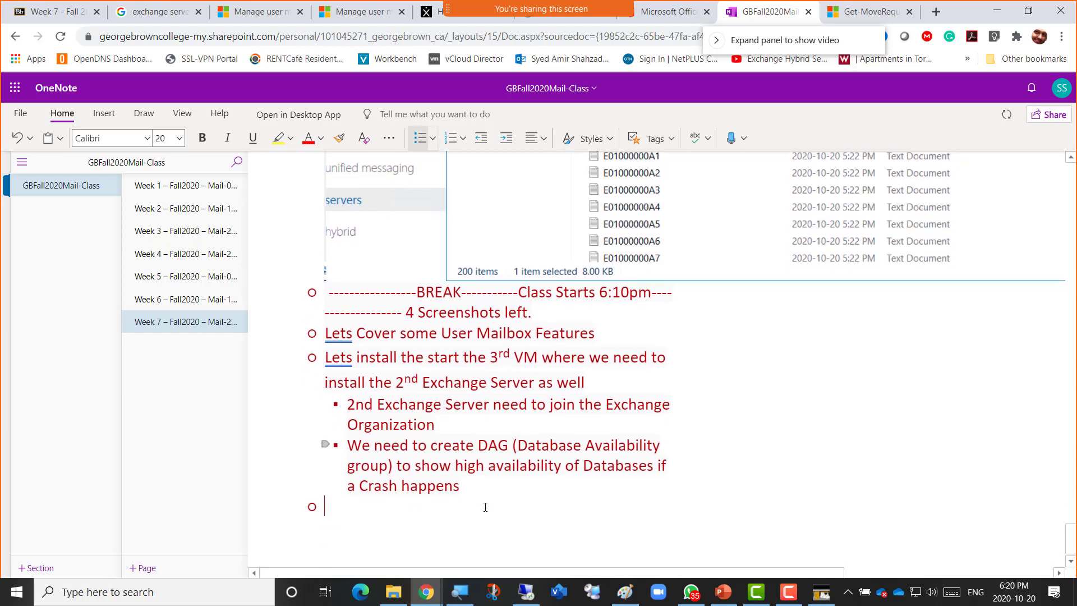
text(----Installing 2nd Exchange Server on )
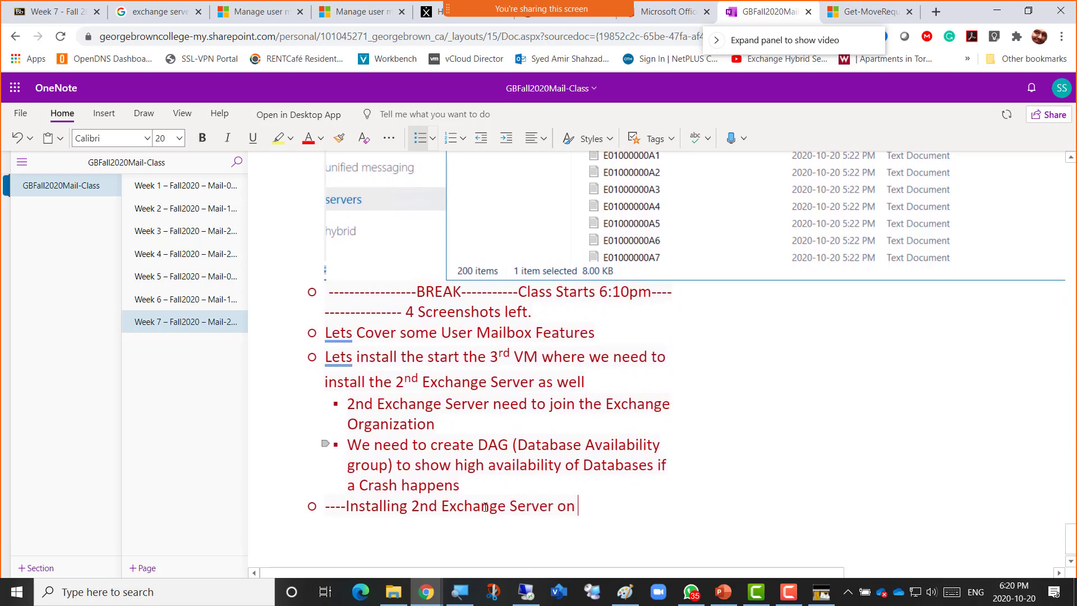
text(3rd )
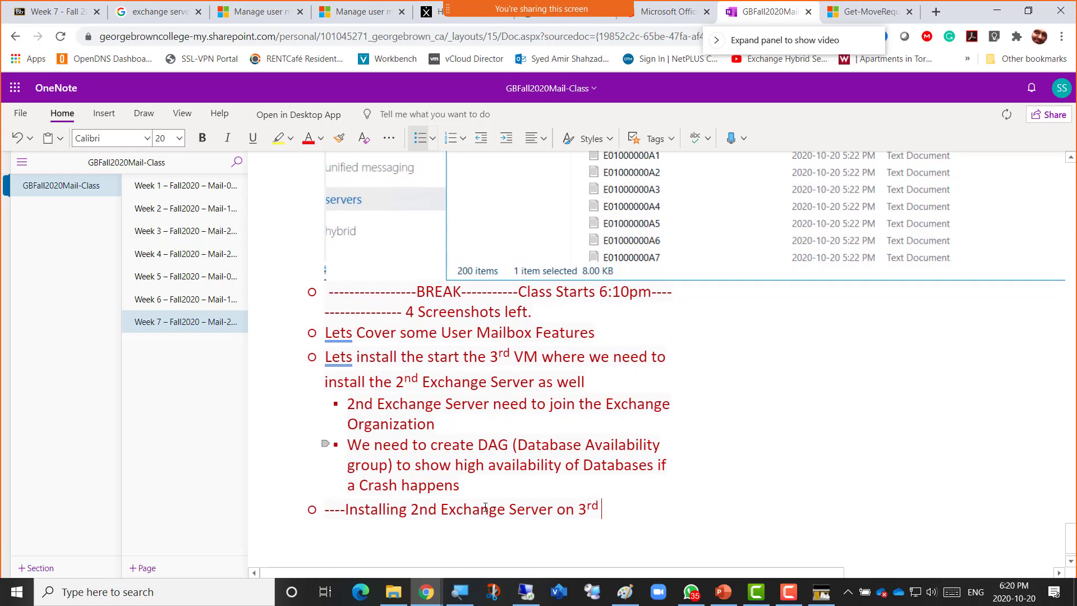
text(VM----------)
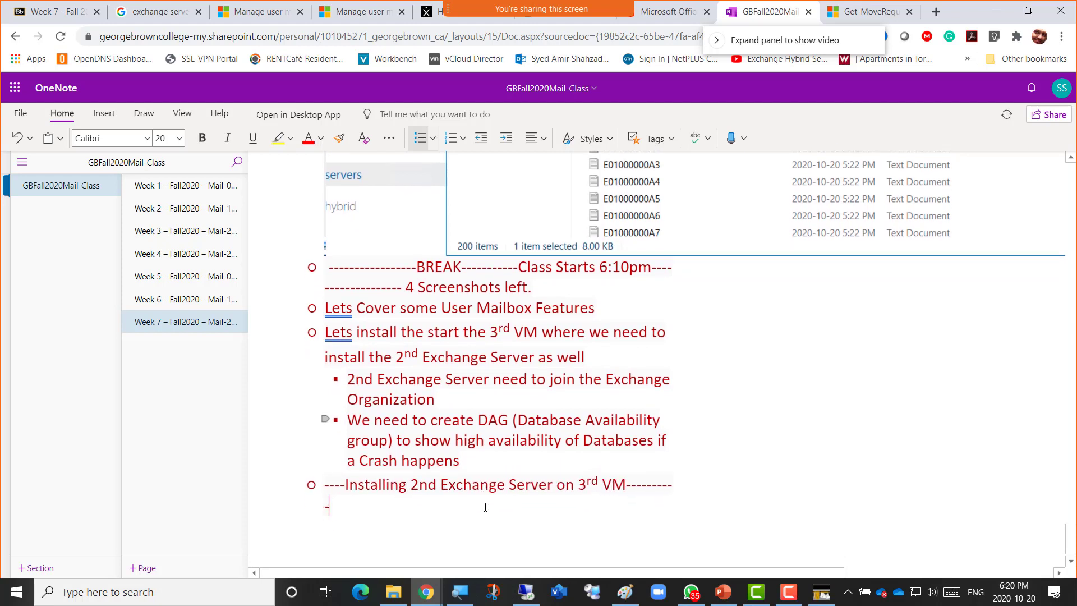
key(BackSpace)
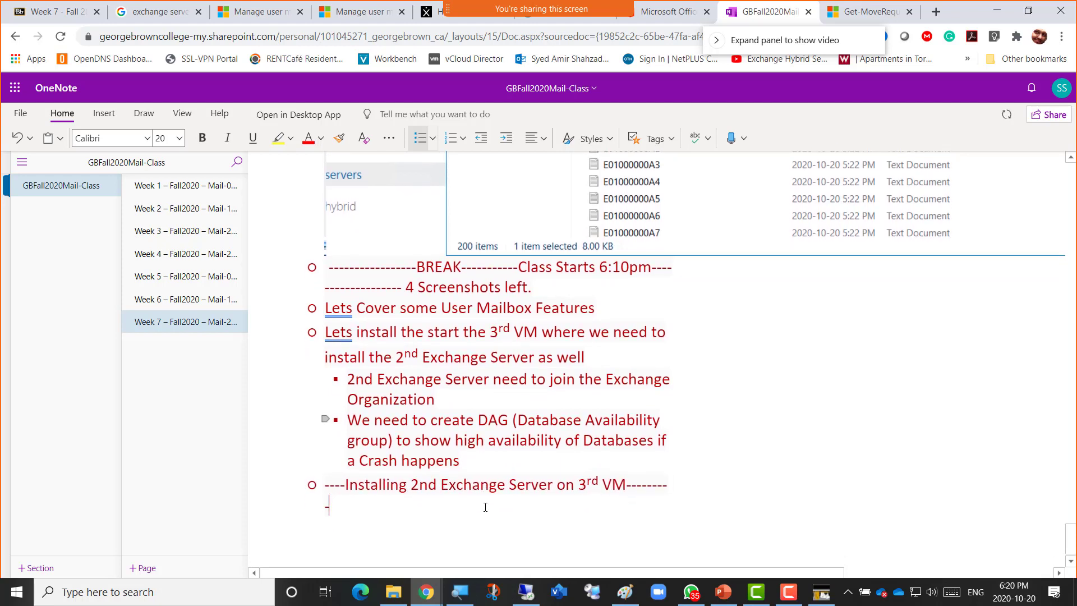
key(BackSpace)
Add bullets 'Changed the Ram to 8GB' and 'Logging in from Domain Admin Account' under it.
key(Return)
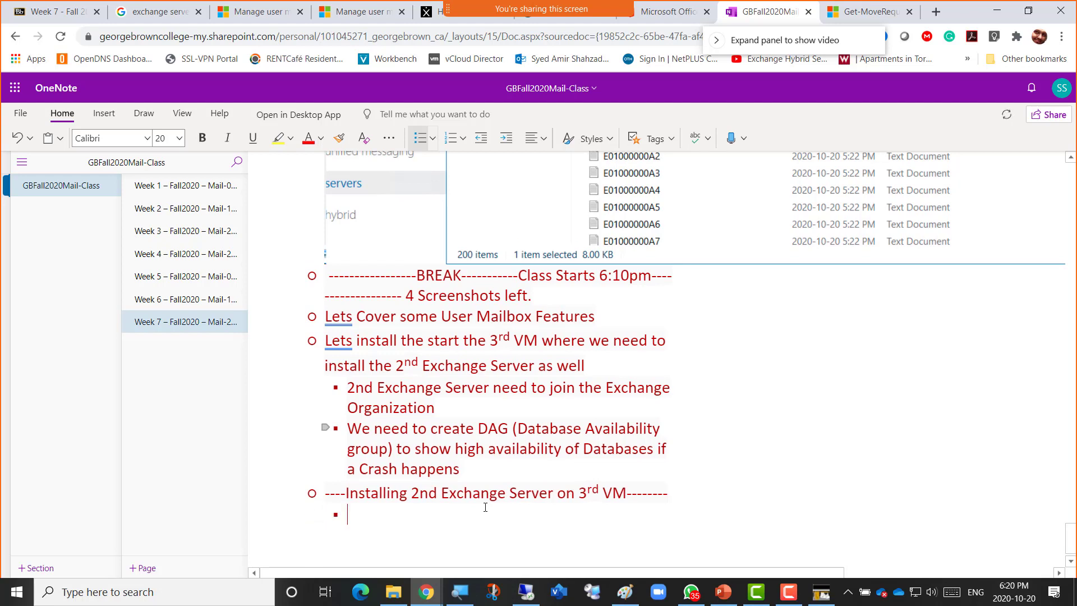
text(Ch)
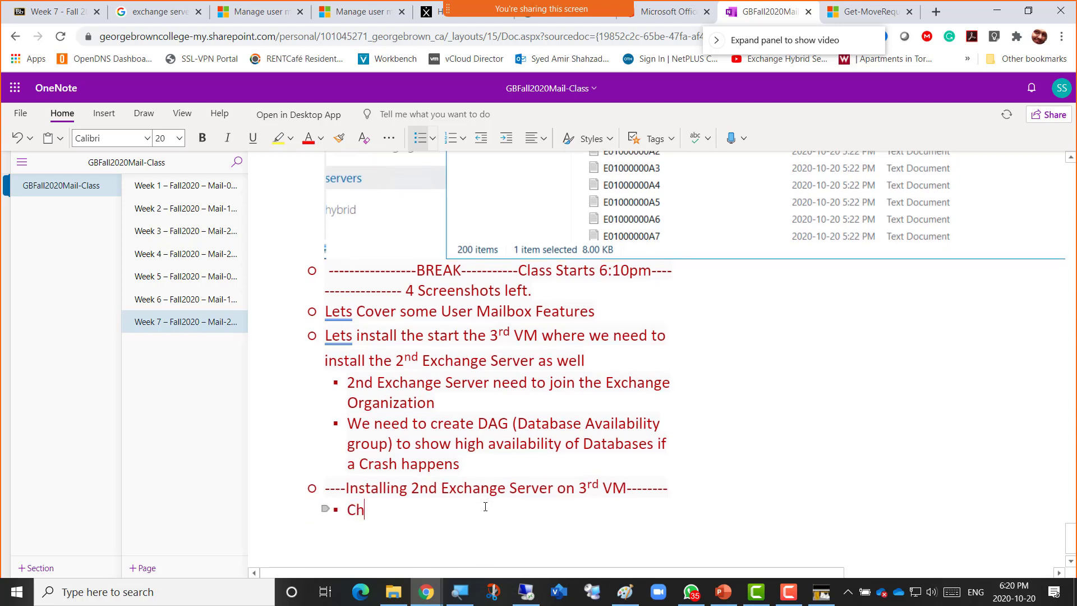
text(anged the )
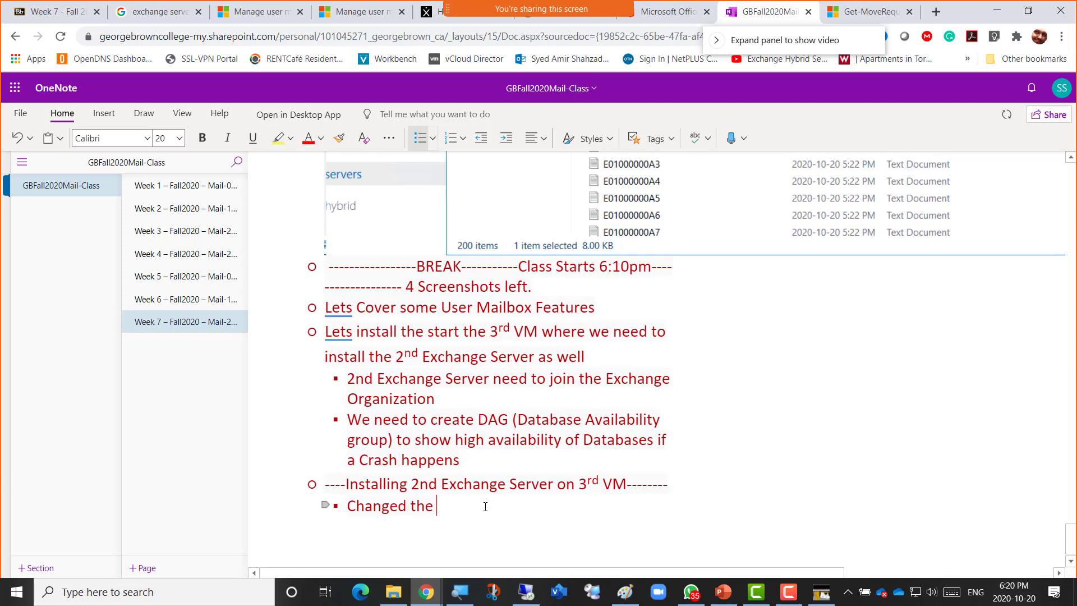
text(Ram to 8GB)
key(Return)
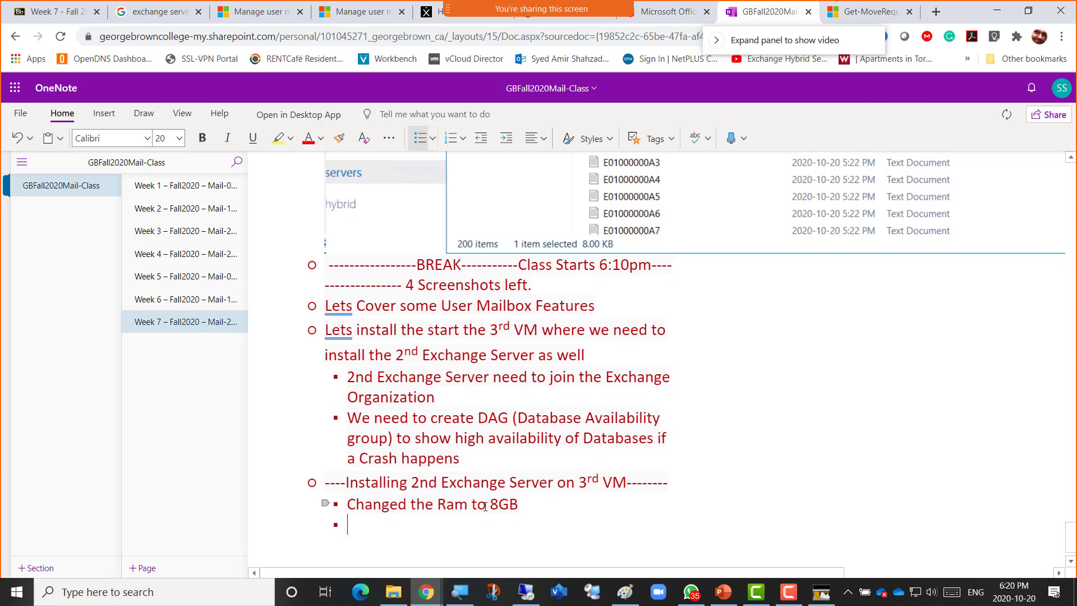
text(Loggin)
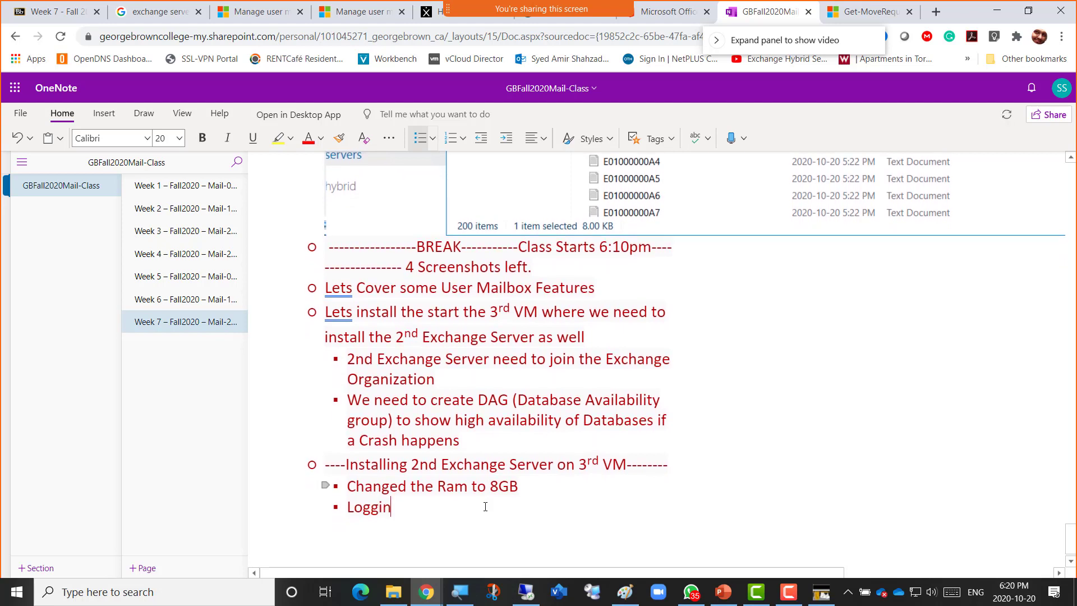
text(g in from )
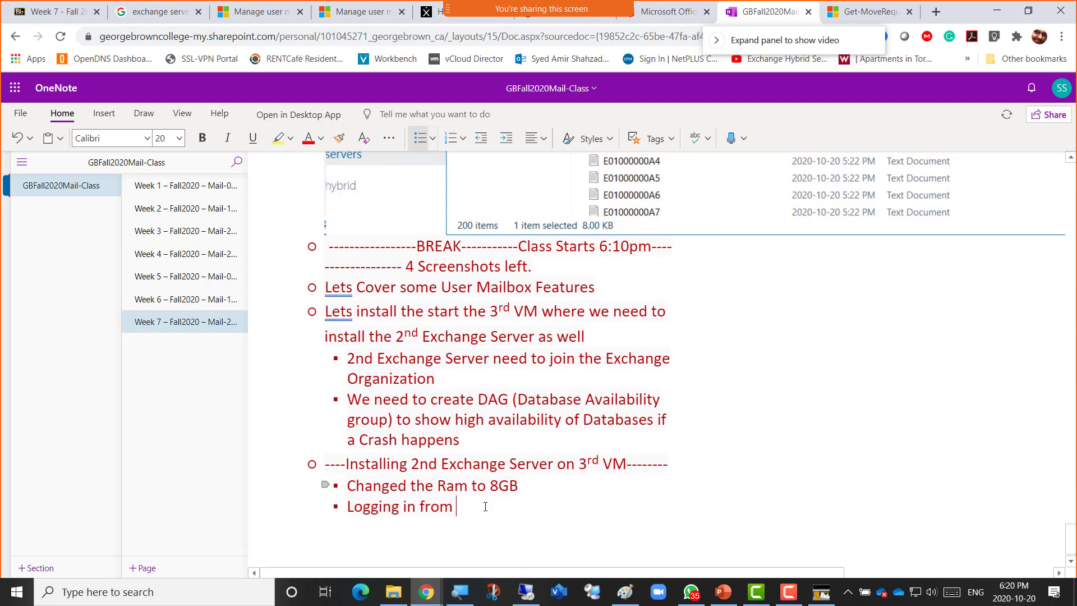
text(Domain Admin Account)
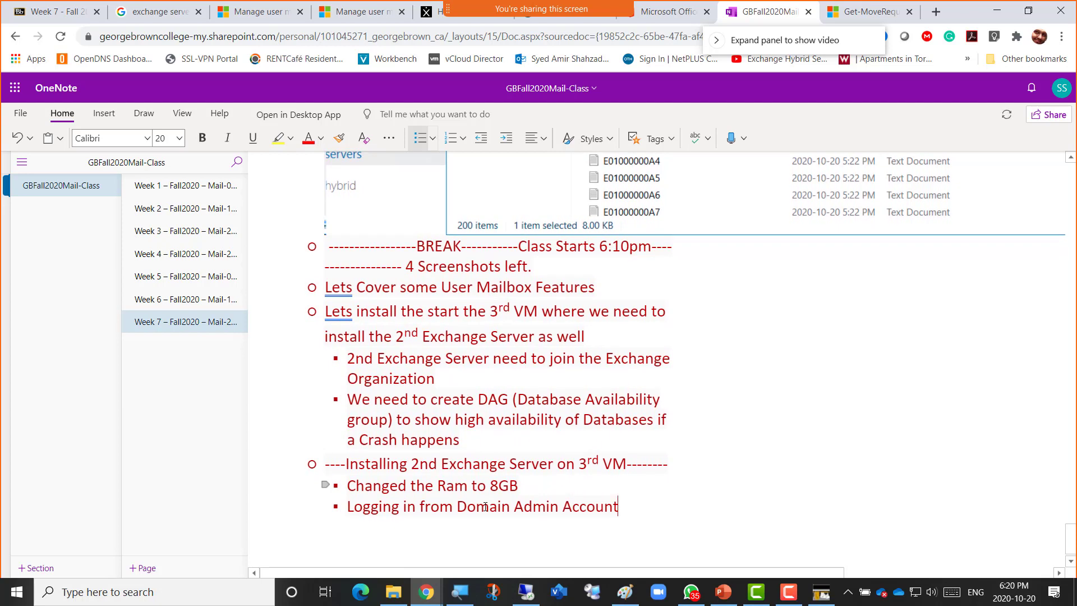
key(Return)
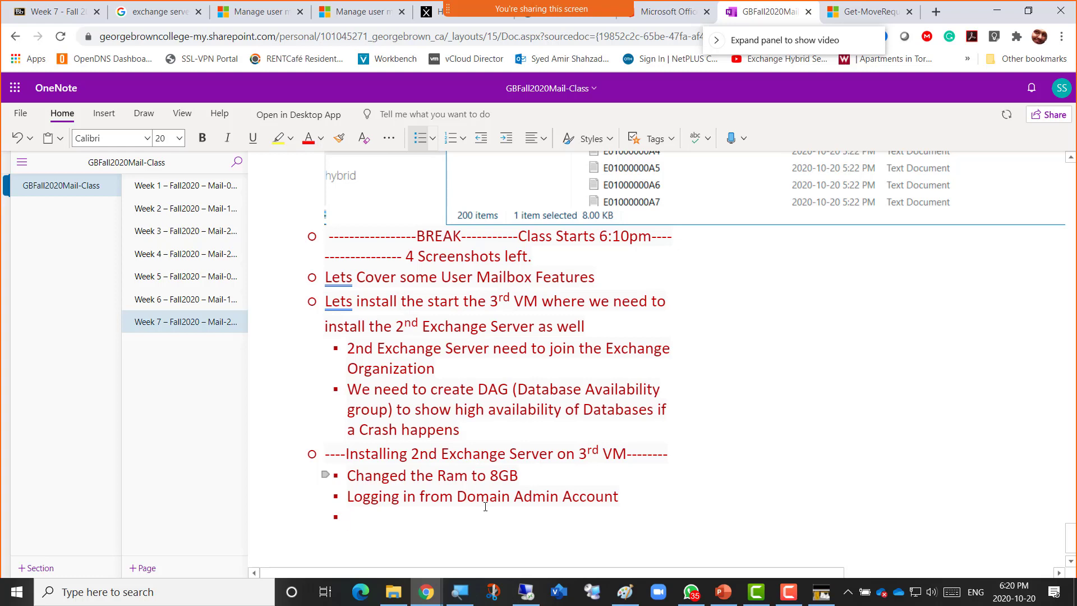
key(alt+Tab)
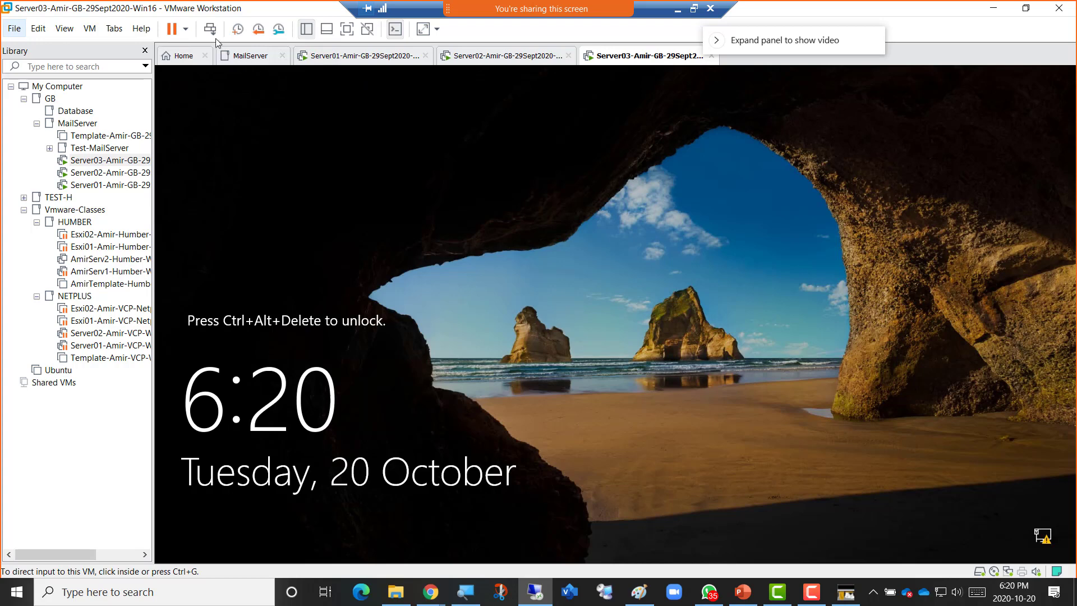
Send Ctrl+Alt+Del to Server03 and sign in with the admin account password.
click(210, 33)
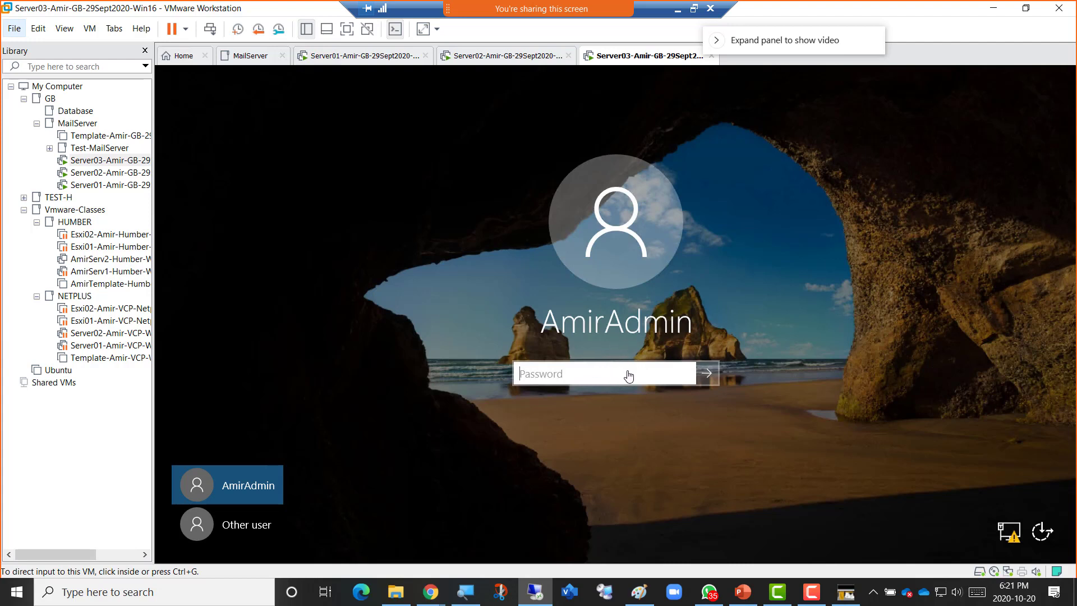
click(621, 374)
text(********)
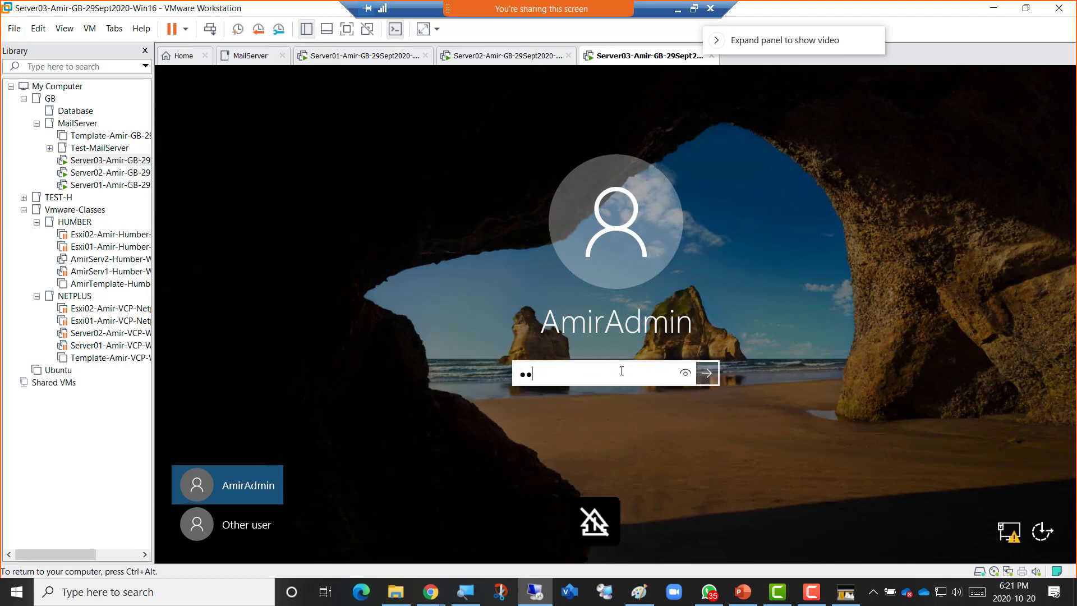
text(****)
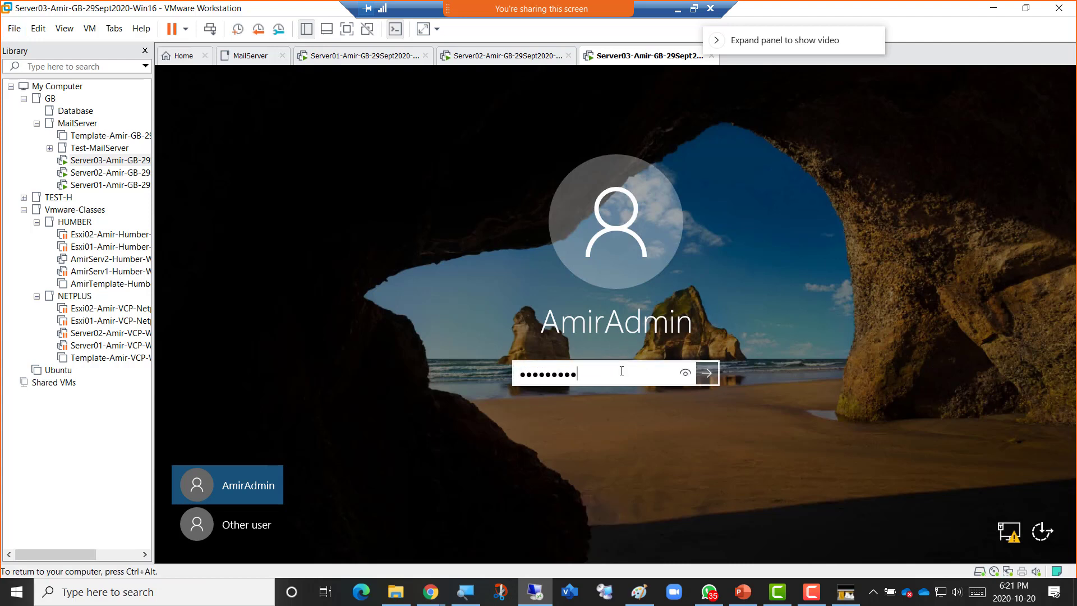
key(Return)
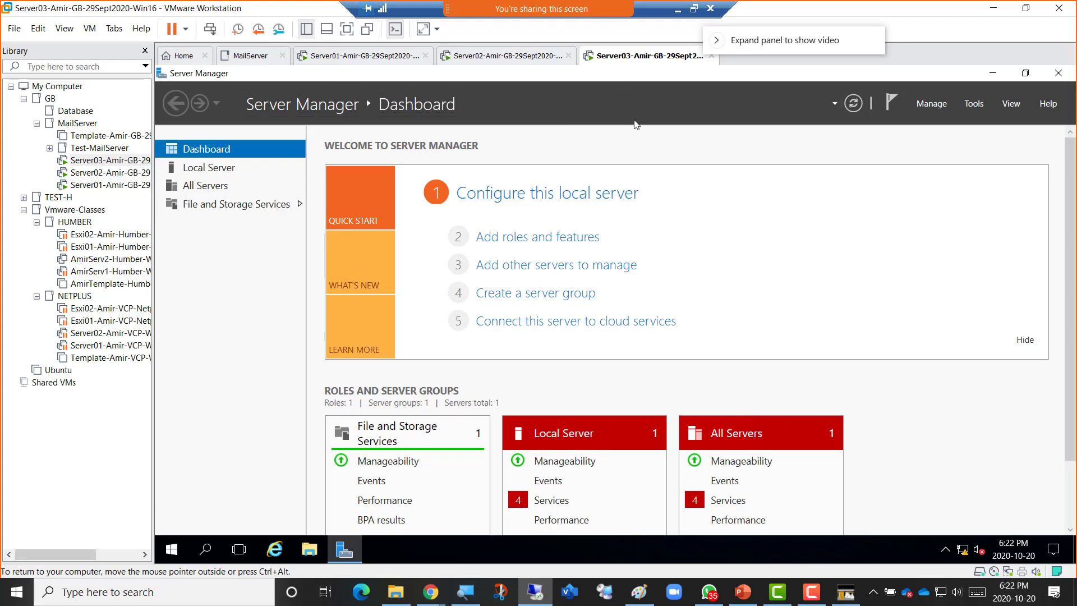
key(Num_Lock)
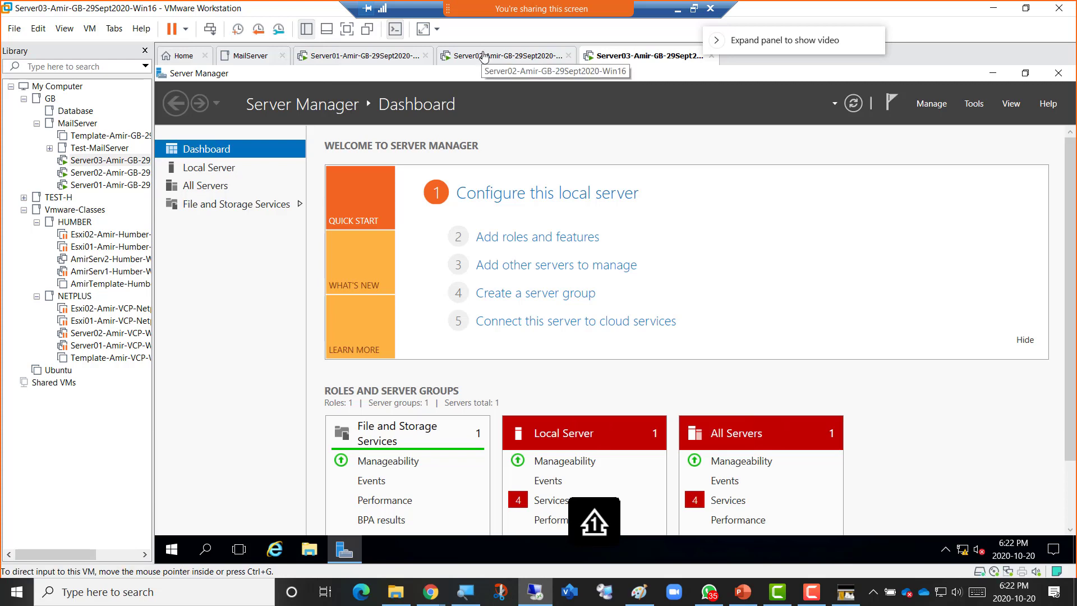
Launch Windows PowerShell as administrator on Server03.
right_click(171, 551)
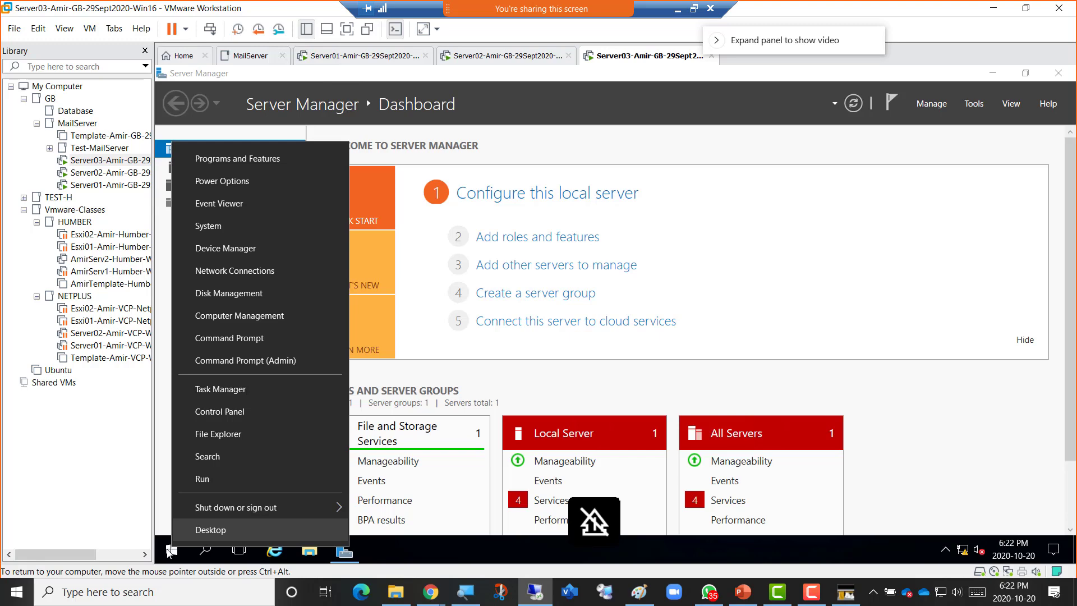
click(168, 554)
click(168, 553)
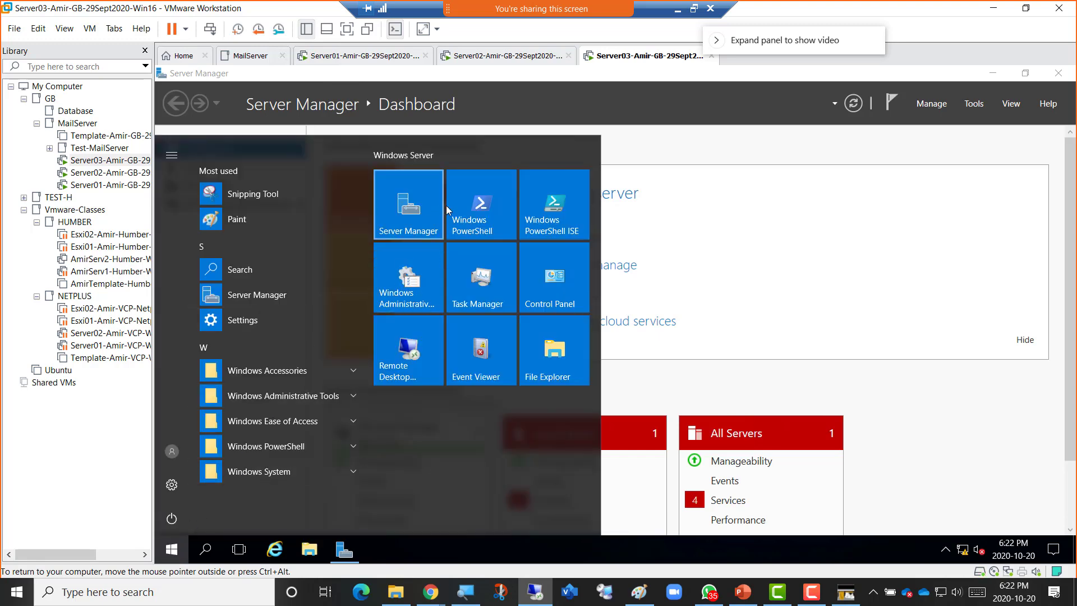
right_click(463, 211)
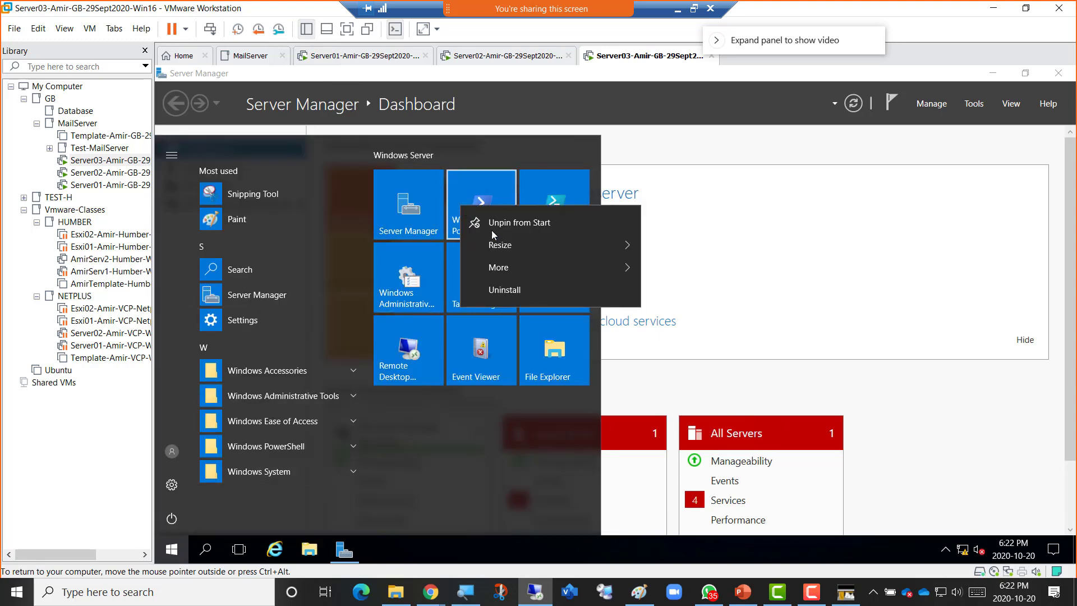
mouse_move(575, 269)
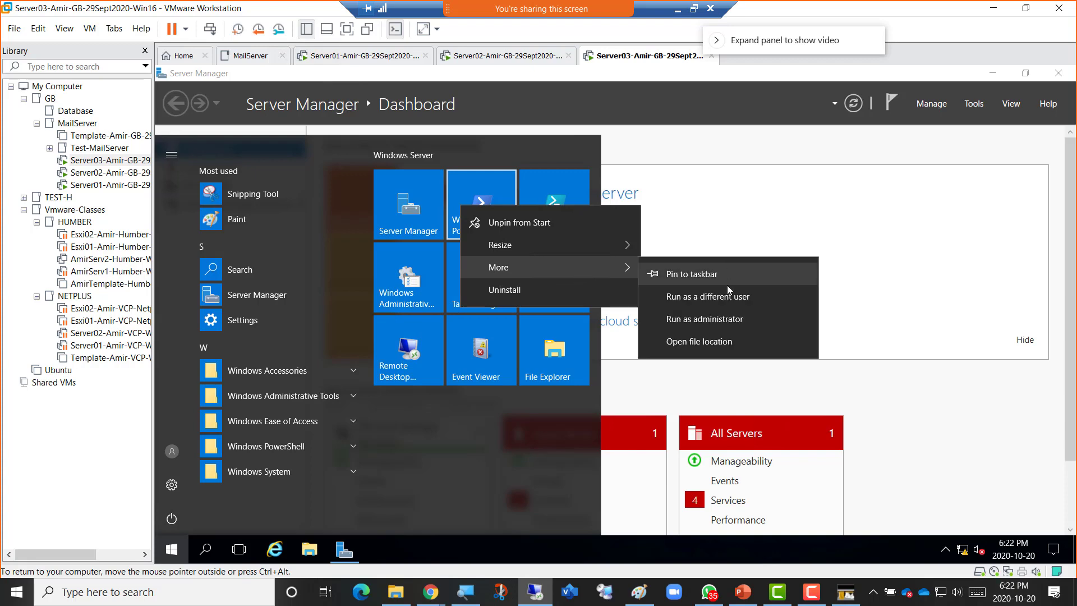
click(731, 320)
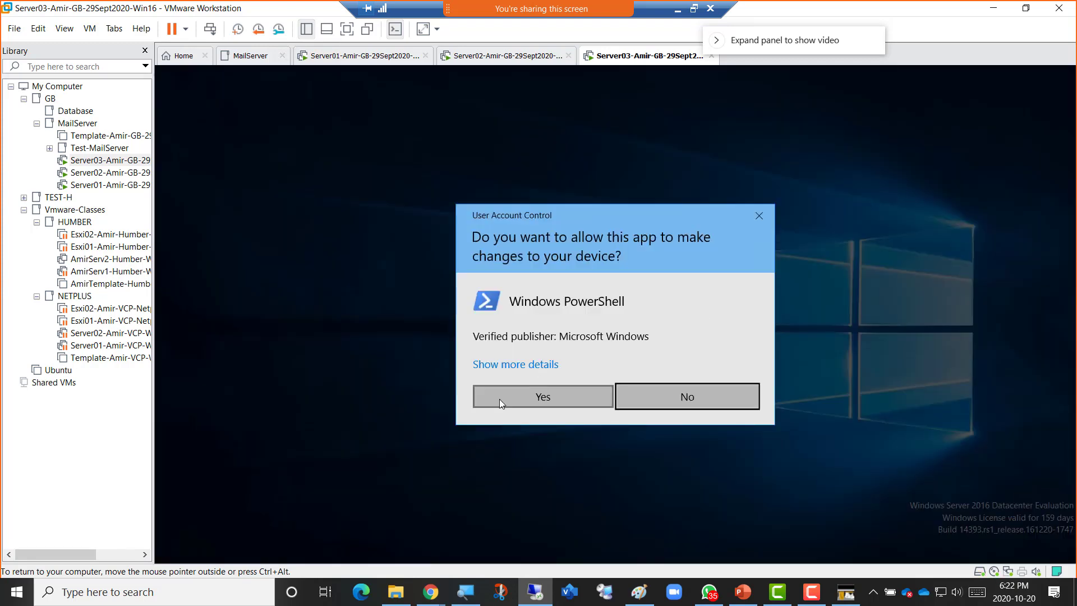
click(500, 398)
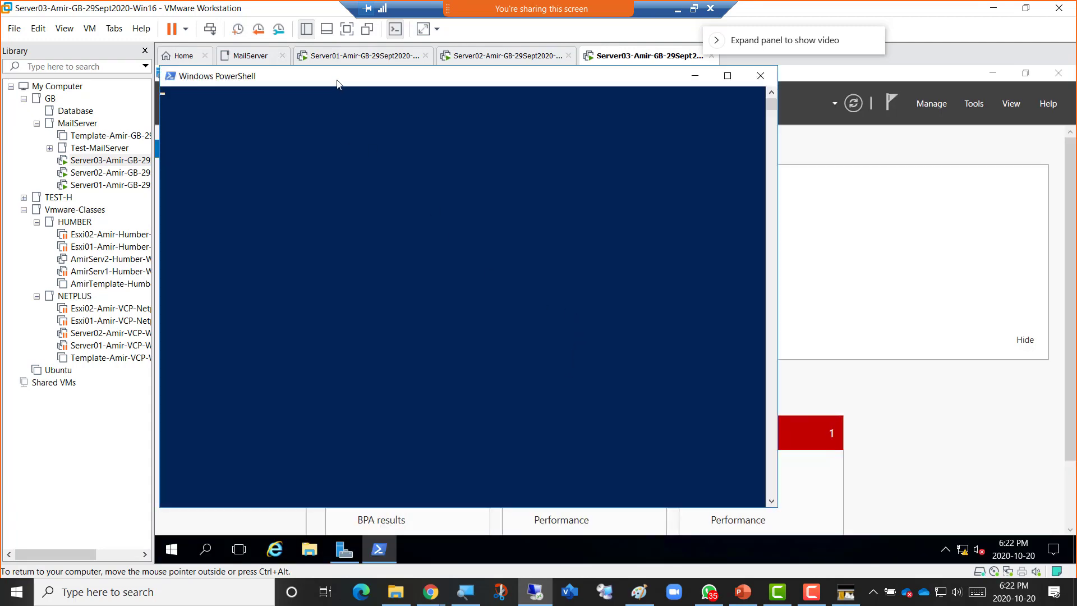
Position the PowerShell window over Server Manager, focus its console, then switch to Server02.
drag(336, 78, 416, 91)
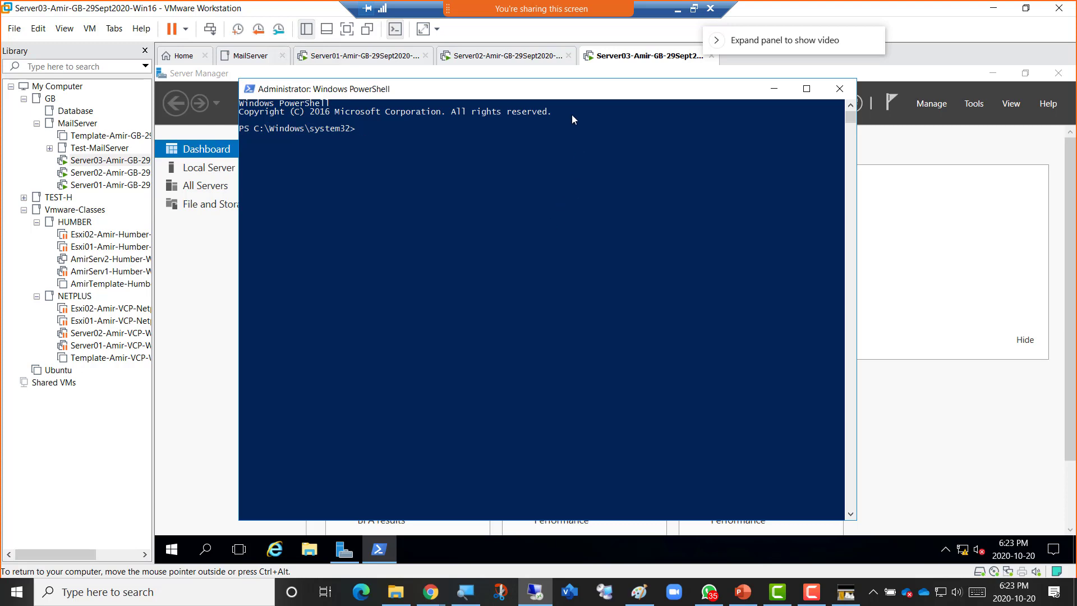
drag(564, 88, 566, 99)
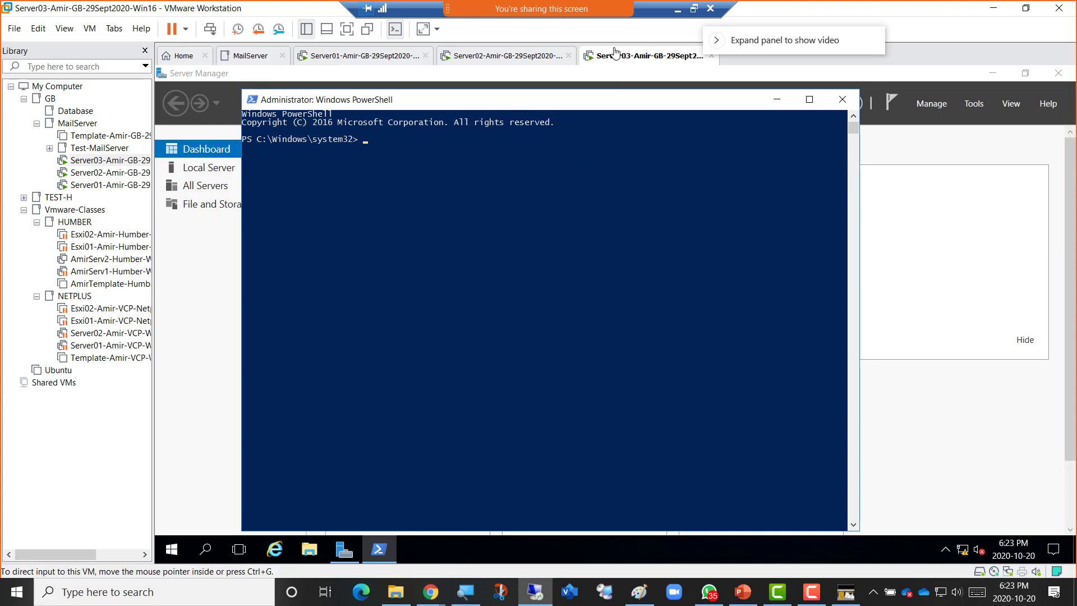
key(Caps_Lock)
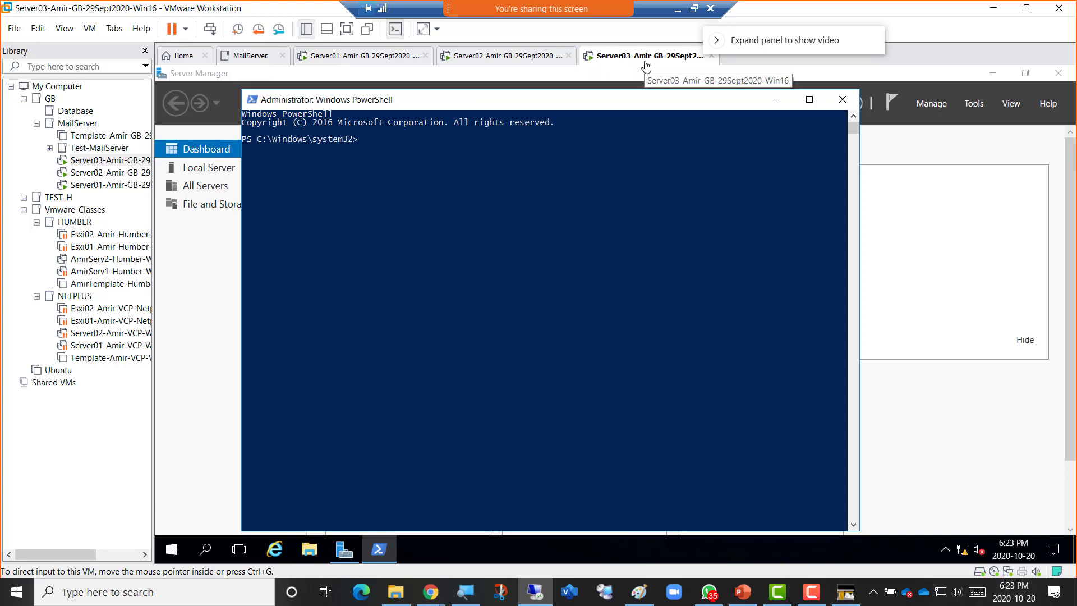
click(439, 194)
key(Caps_Lock)
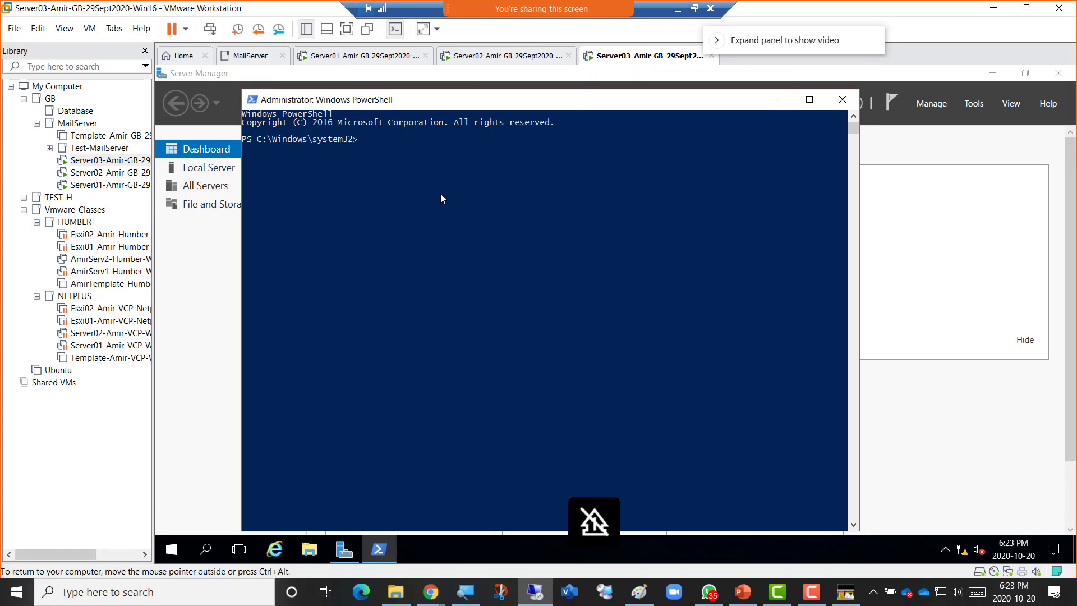
key(Caps_Lock)
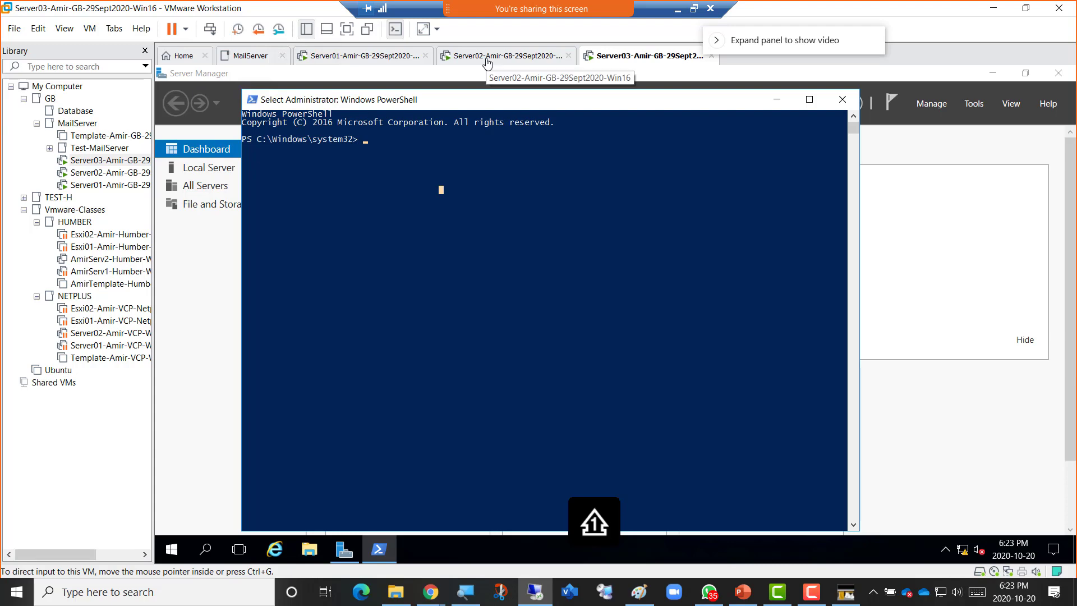
click(487, 61)
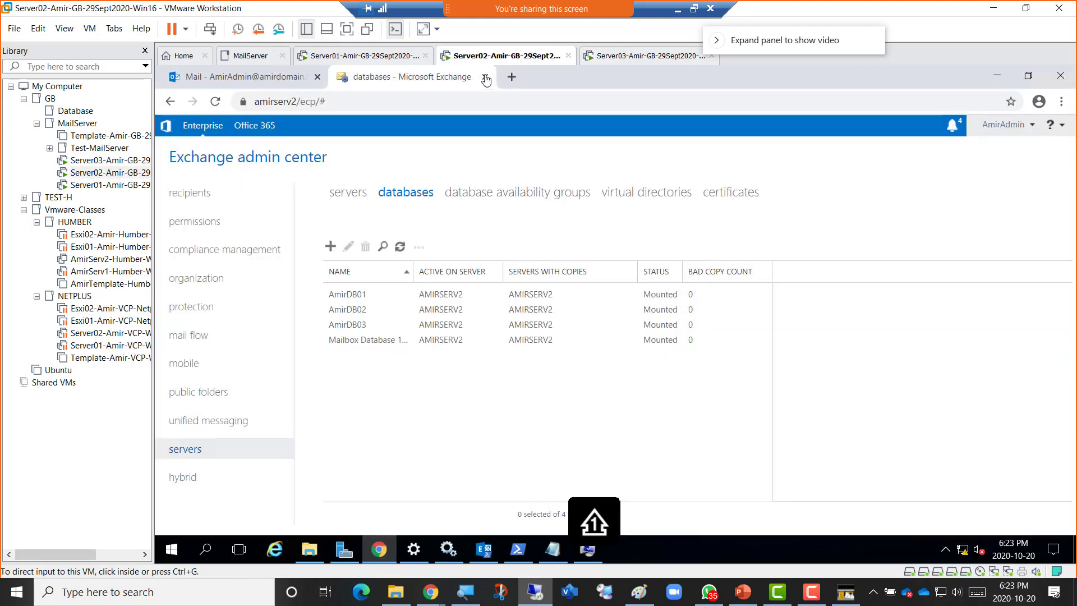
View Server02's drives in This PC, then return to the Server03 tab.
click(309, 549)
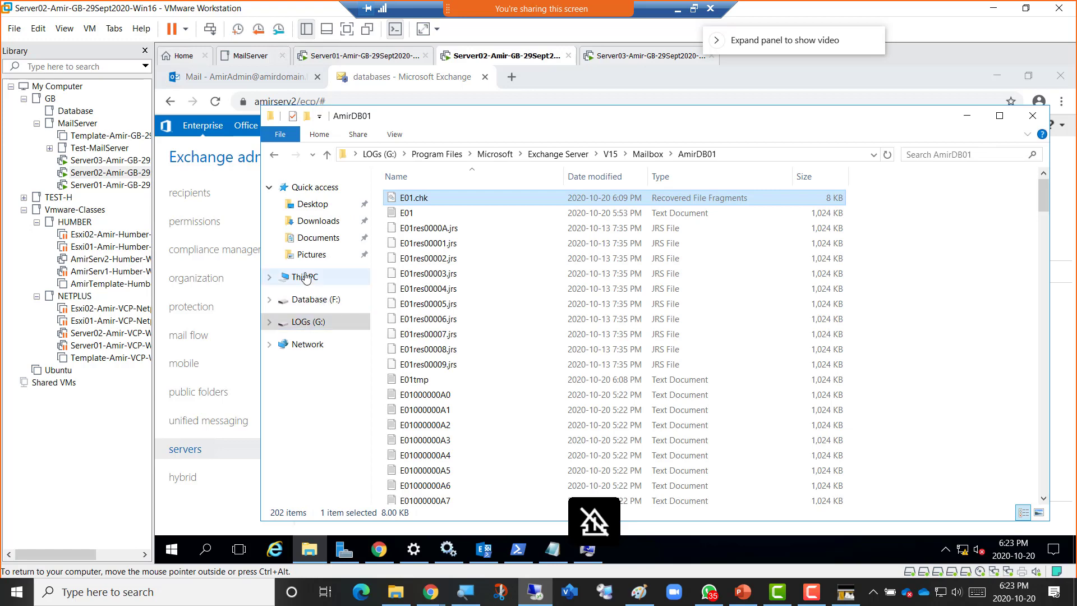
click(304, 276)
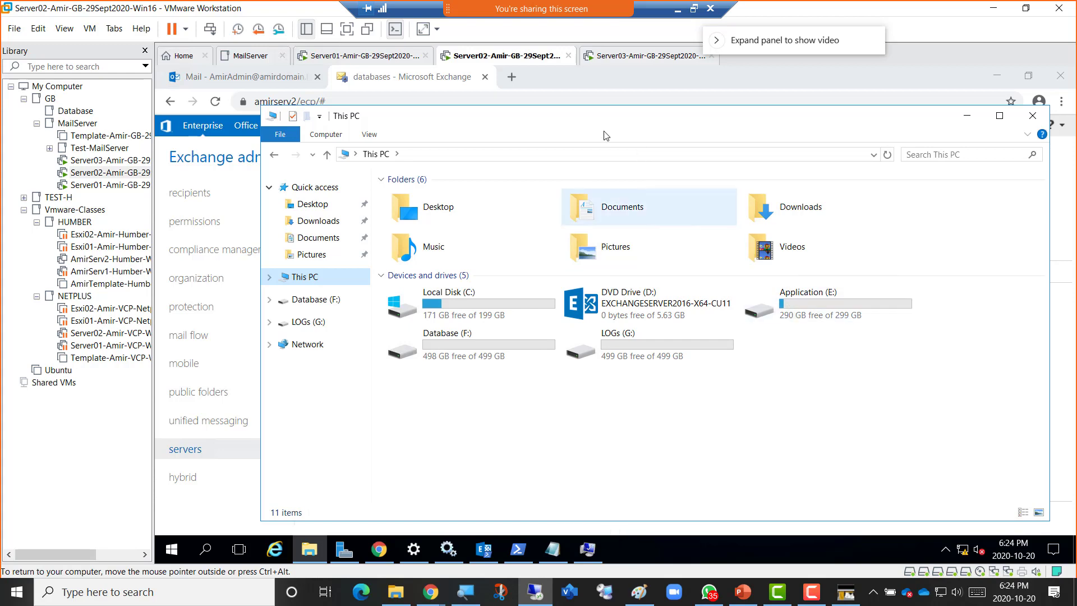
click(621, 59)
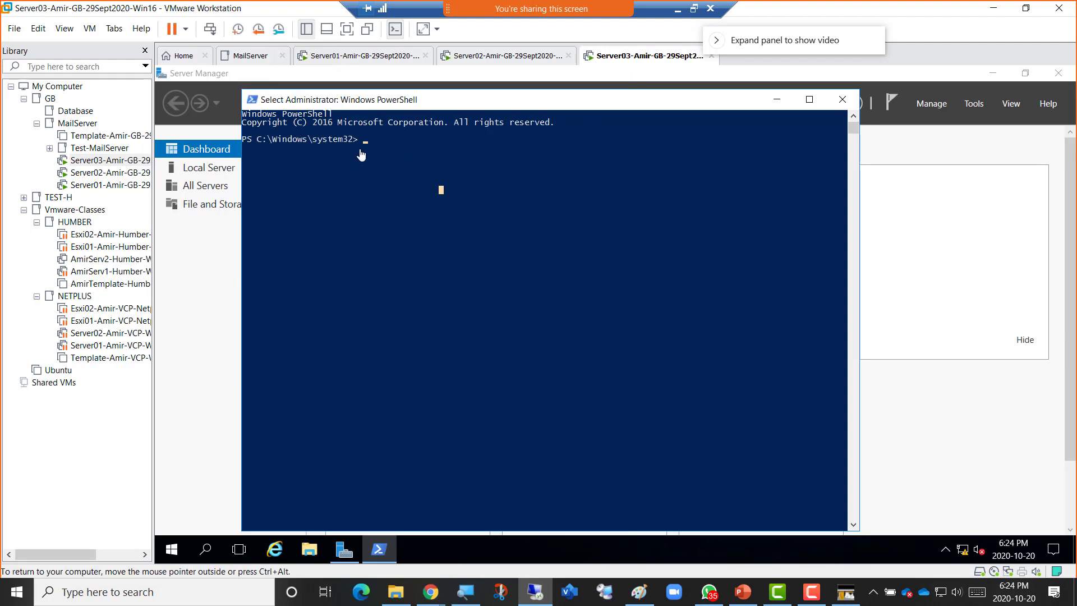
Focus Server03's console, then go back to Server02's This PC drive list.
click(422, 163)
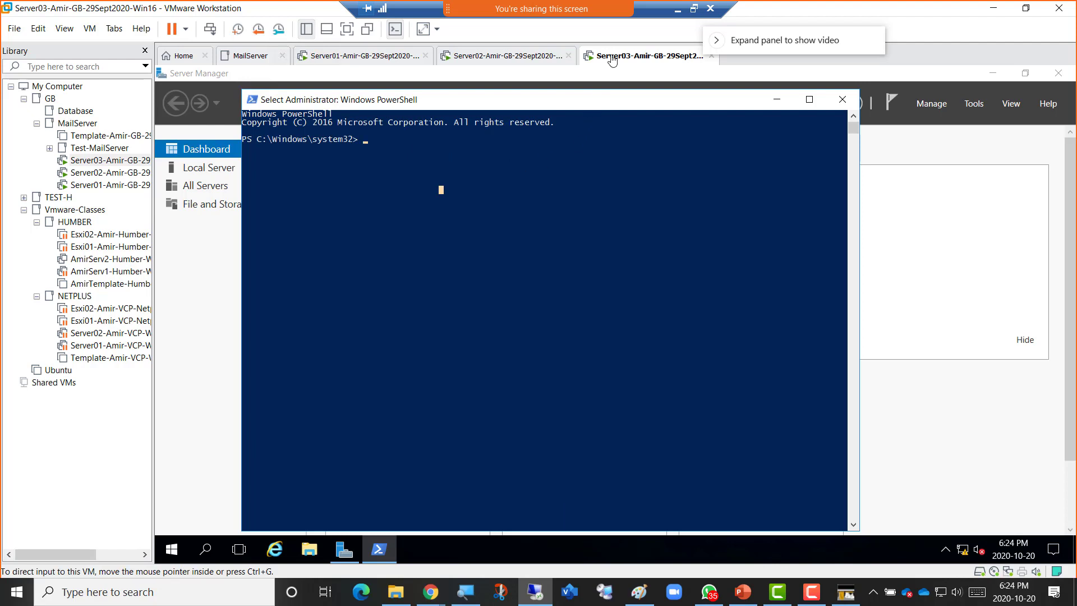
click(463, 57)
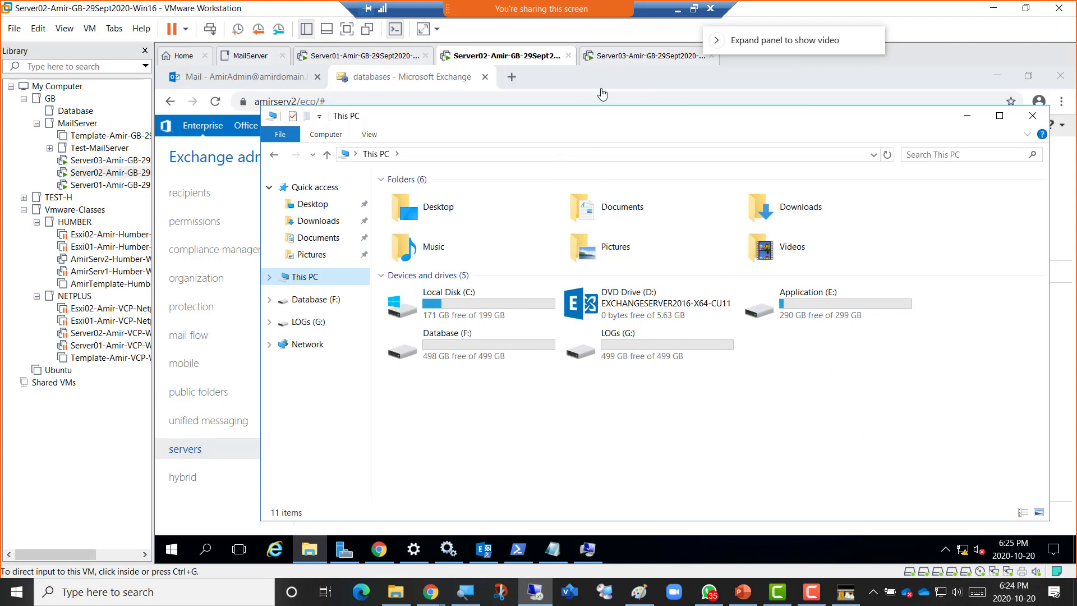
Open This PC on Server03 to see only C: and D:, comparing against Server02's drives.
click(614, 56)
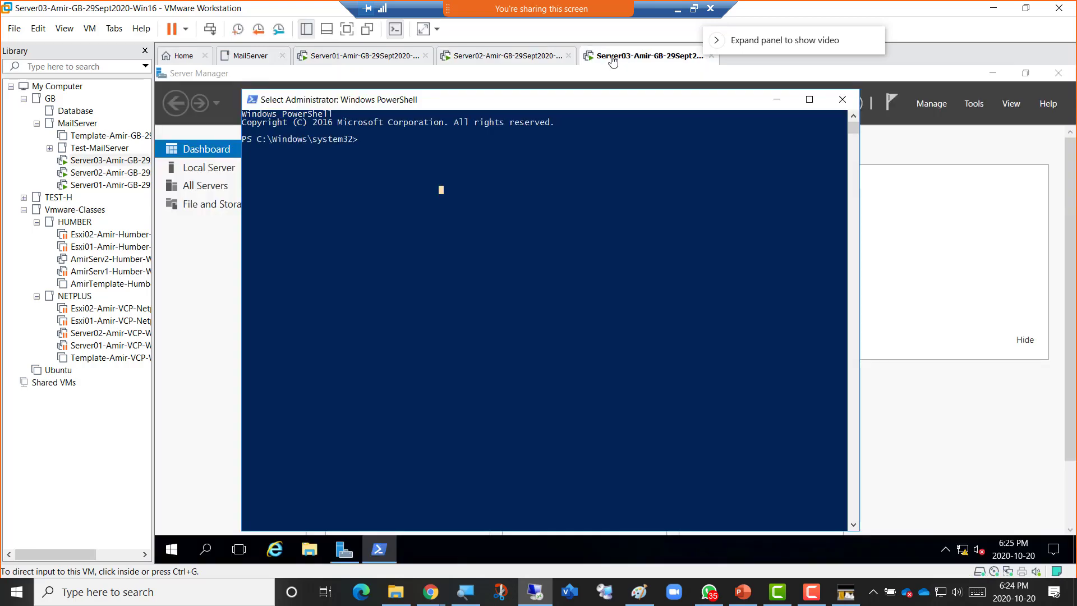
click(309, 552)
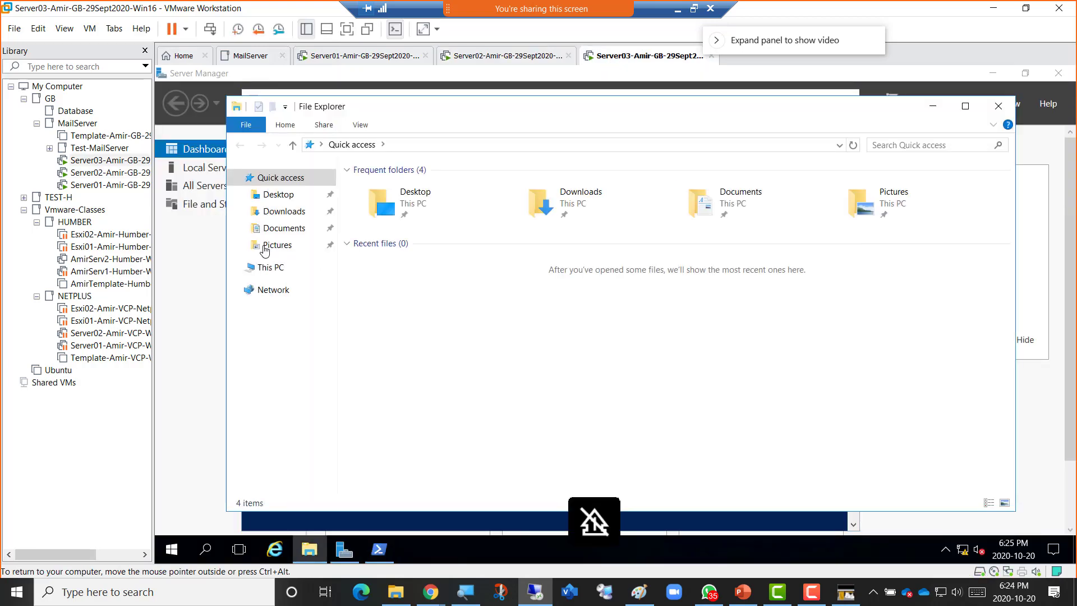
click(268, 267)
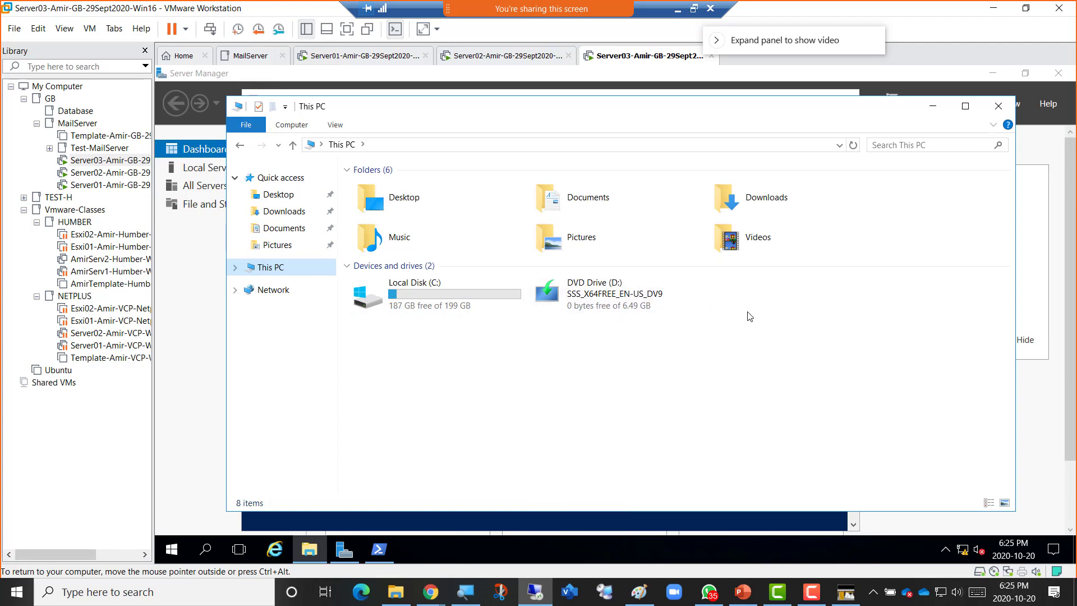
click(463, 54)
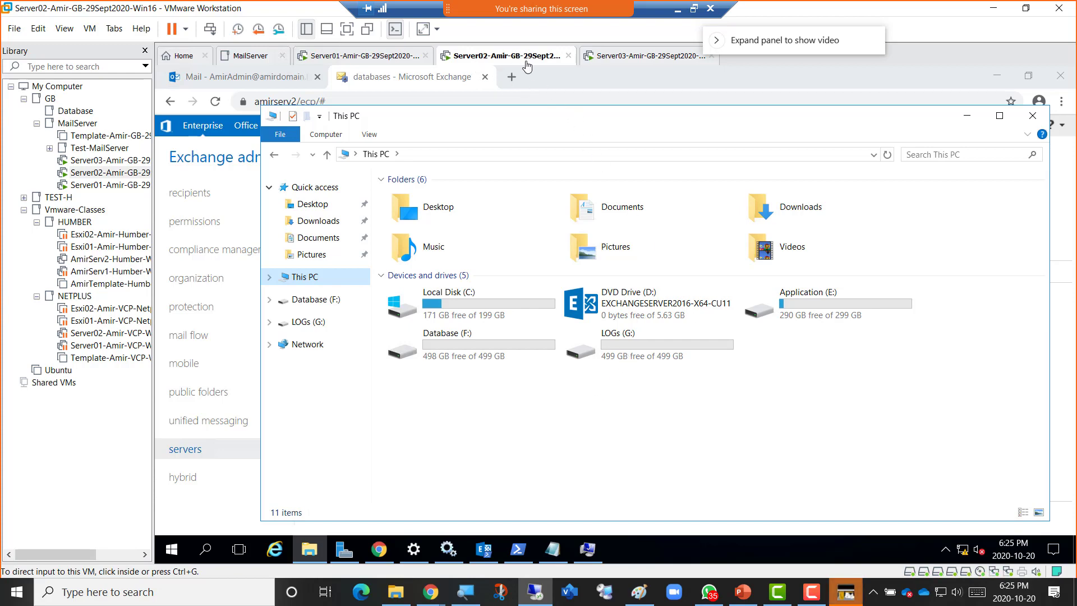
click(614, 58)
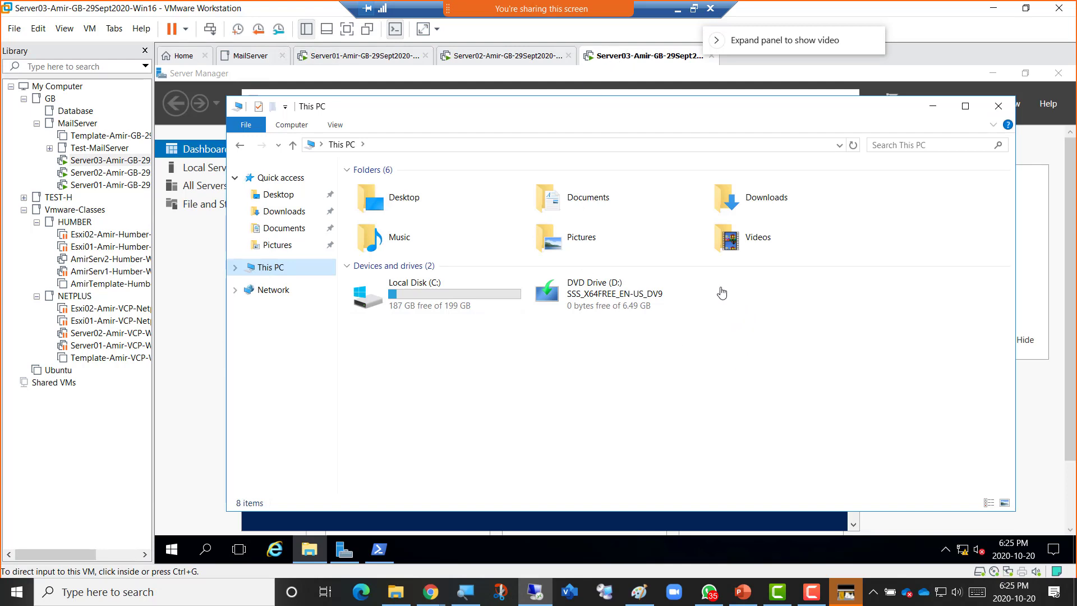
Confirm Server03's VM settings show a single 200 GB hard disk, then return to the Paint diagram.
right_click(622, 57)
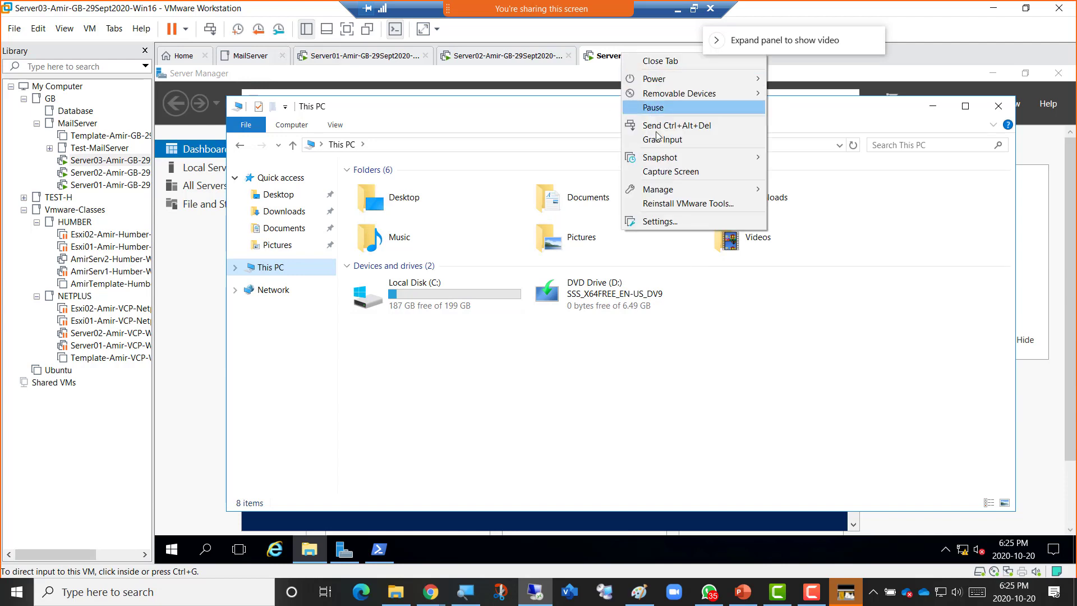
click(680, 222)
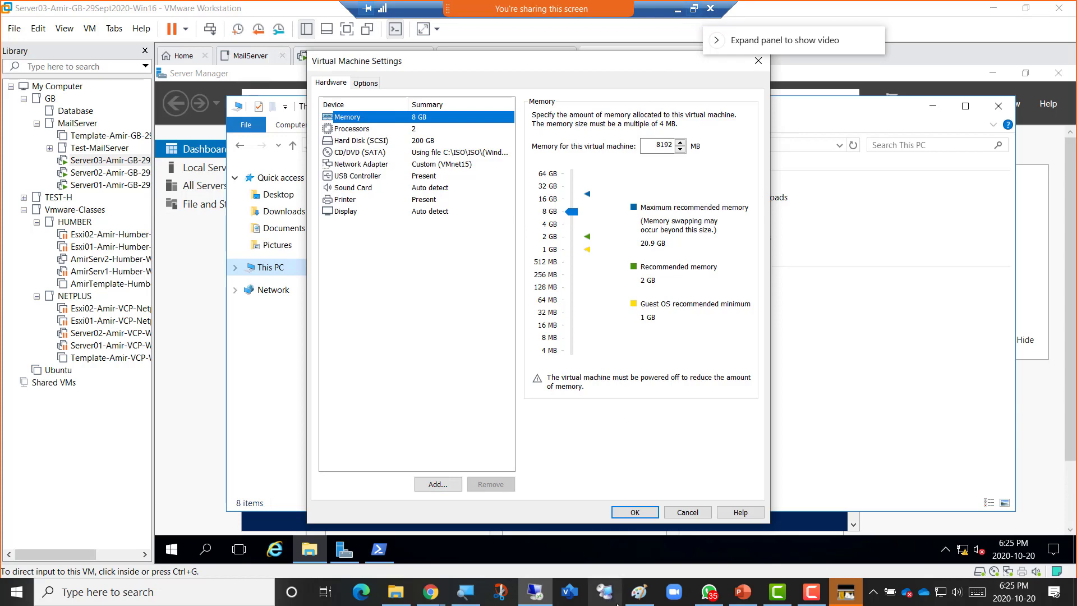
click(635, 599)
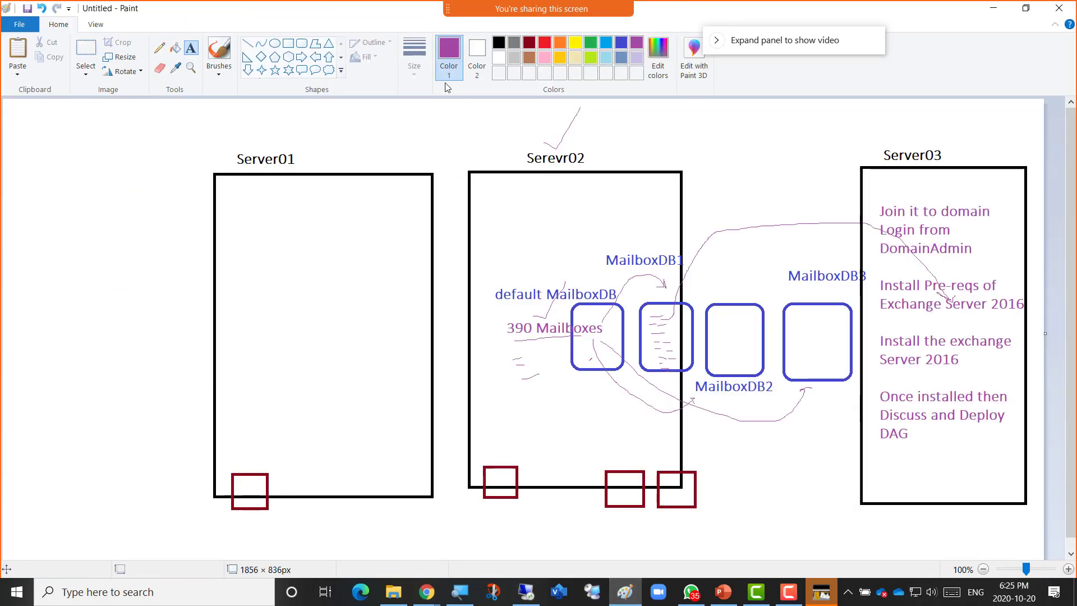
Draw two dark-red disk rectangles beneath the Server03 box.
click(529, 44)
click(288, 43)
mouse_move(866, 489)
mouse_down()
mouse_move(890, 520)
mouse_move(910, 490)
mouse_move(939, 521)
mouse_up()
drag(986, 490, 1046, 523)
click(1026, 480)
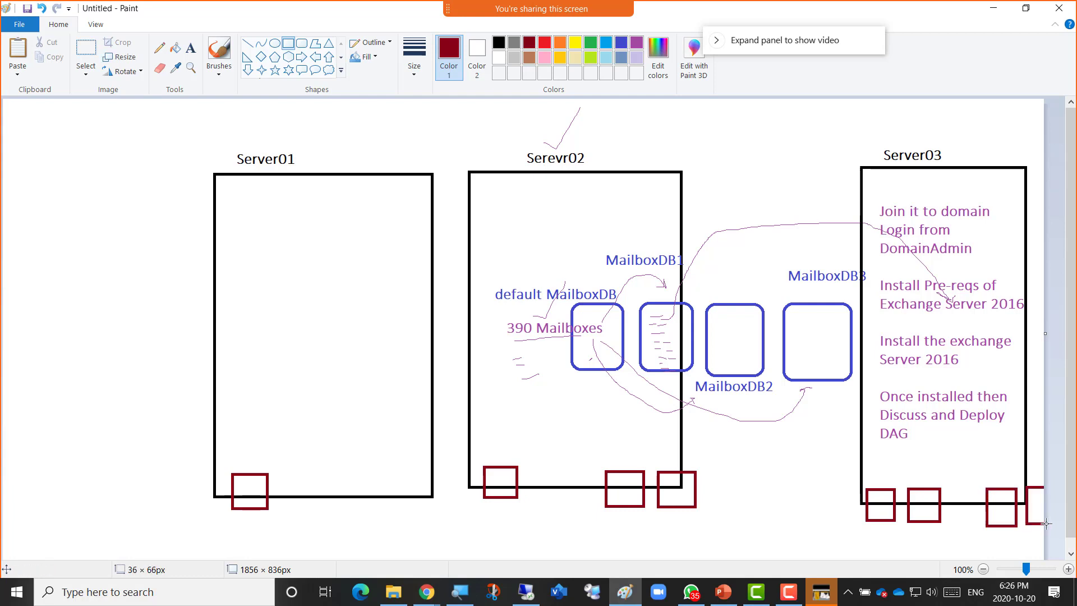
Label the first Server03 disk 'C:\OS' with a text box above it.
click(191, 47)
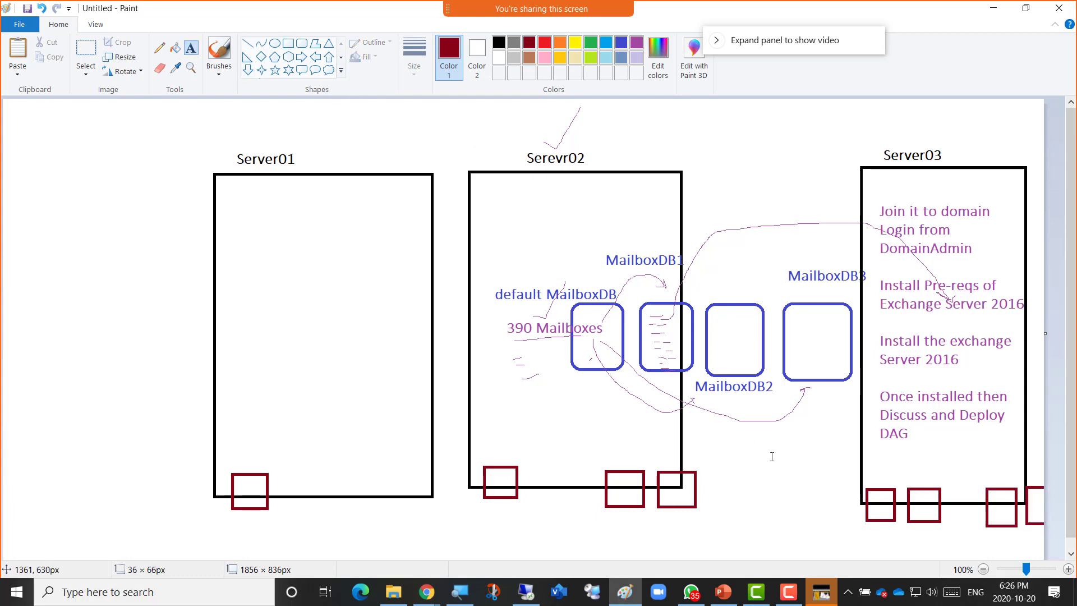
click(860, 477)
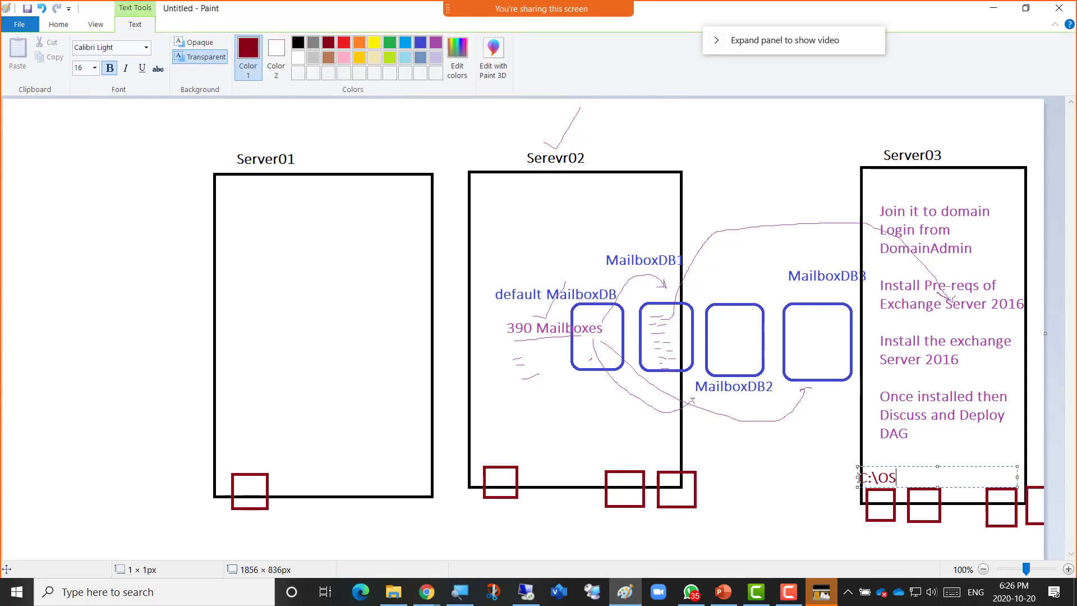
click(897, 531)
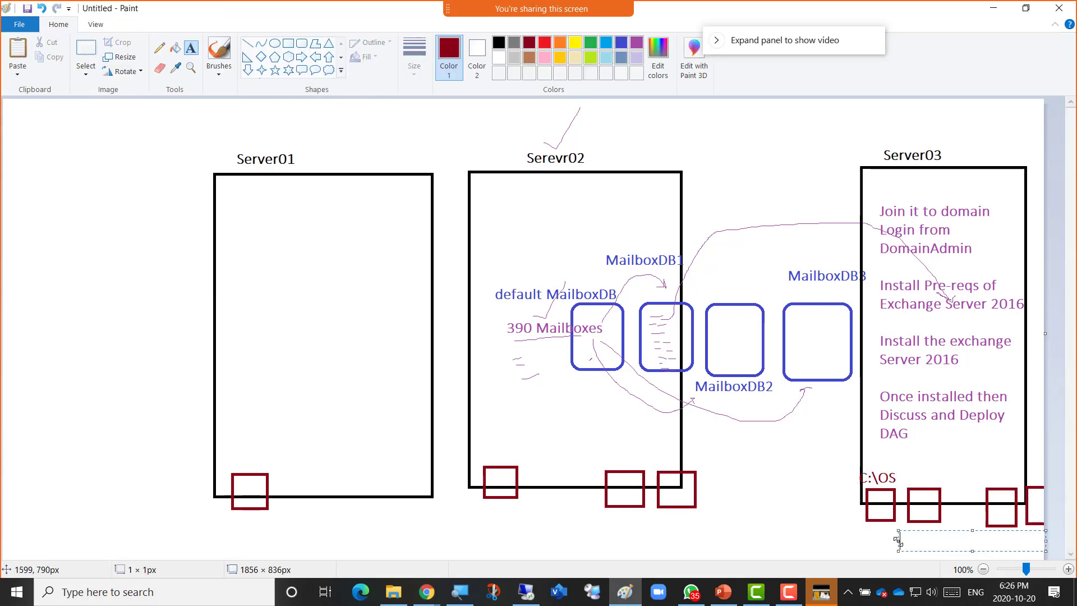
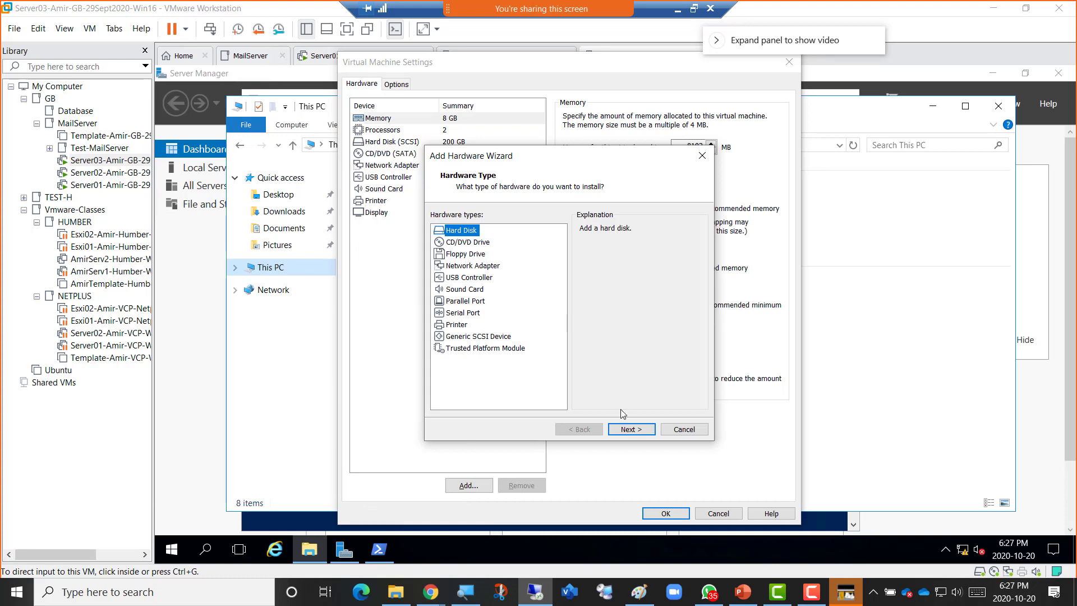
Create a new 300 GB SCSI virtual disk for Server03, stored as a single file.
click(637, 432)
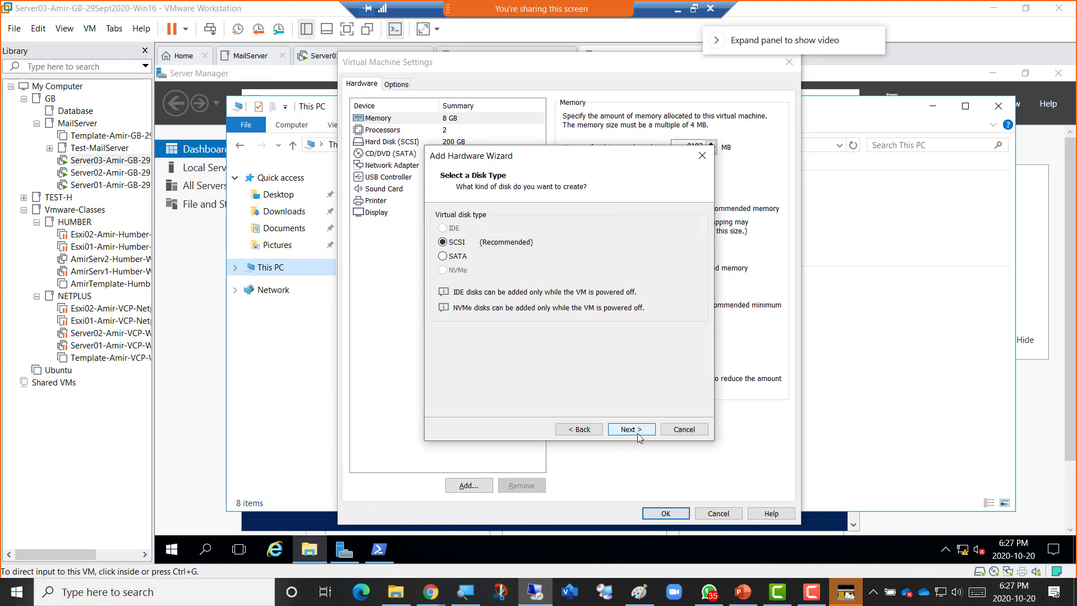
click(637, 433)
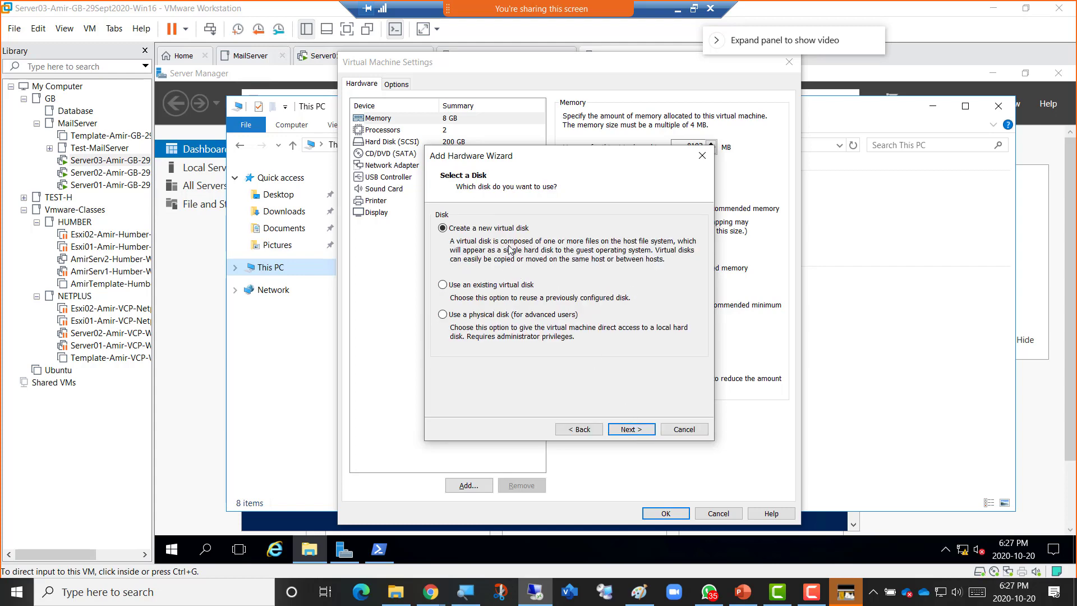
click(625, 429)
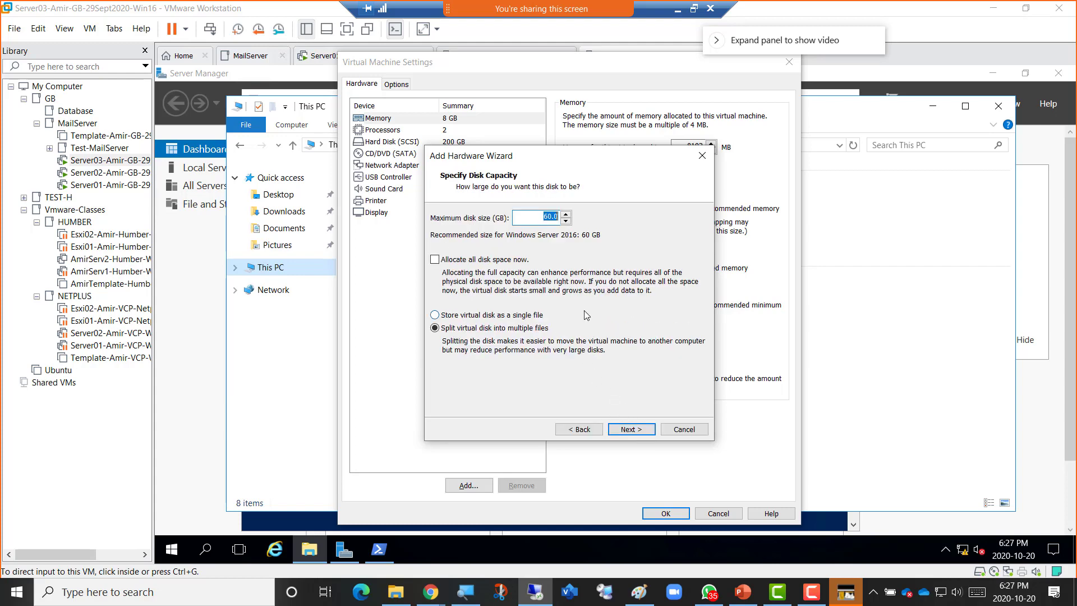
text(300)
click(534, 320)
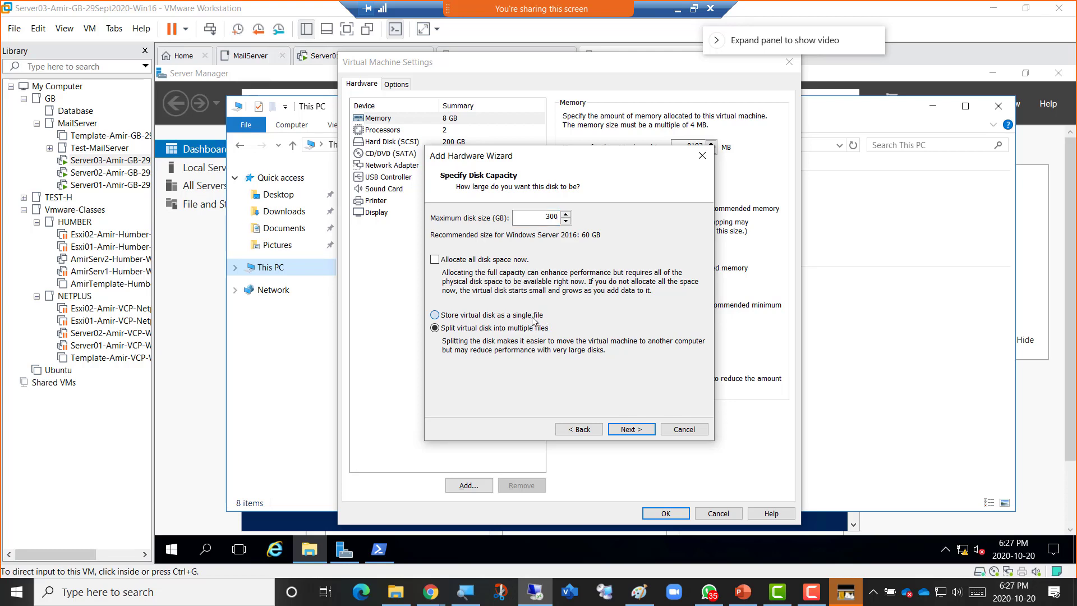
click(631, 429)
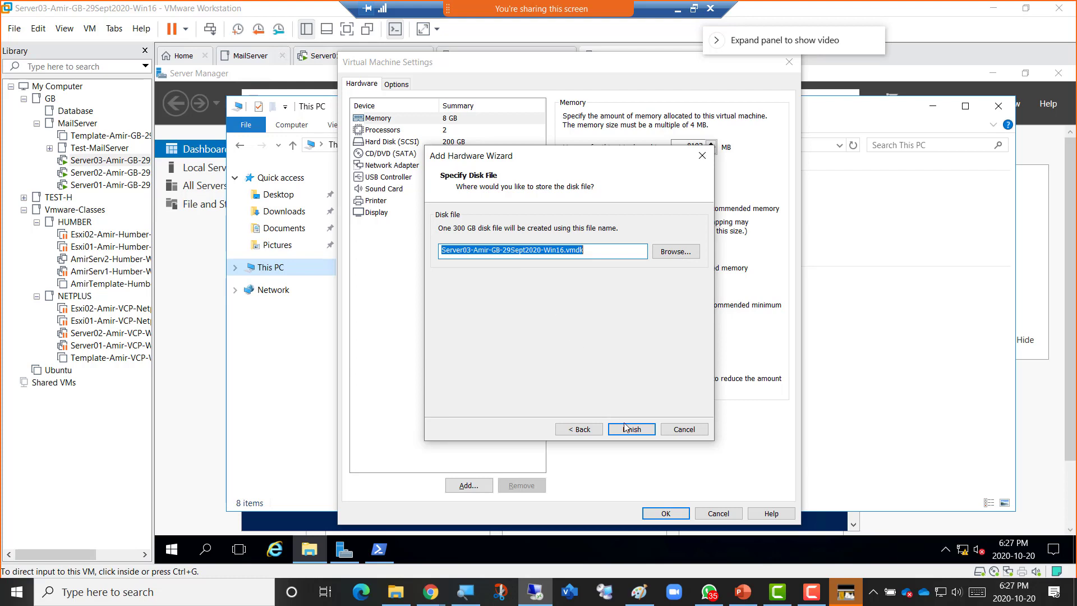
click(632, 429)
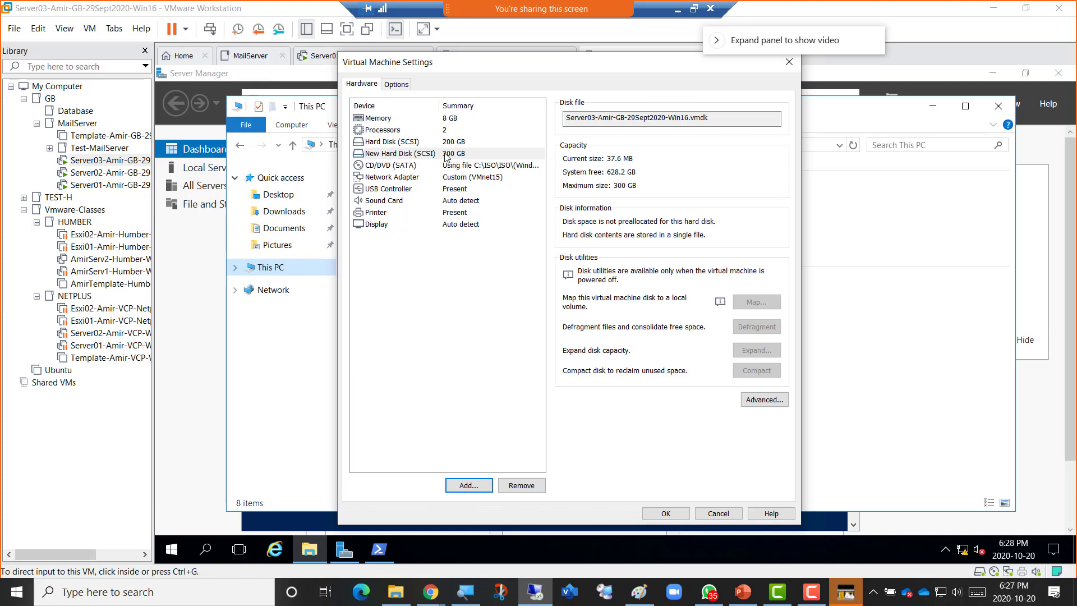
Add another new 500 GB SCSI virtual disk, stored as a single file.
click(467, 486)
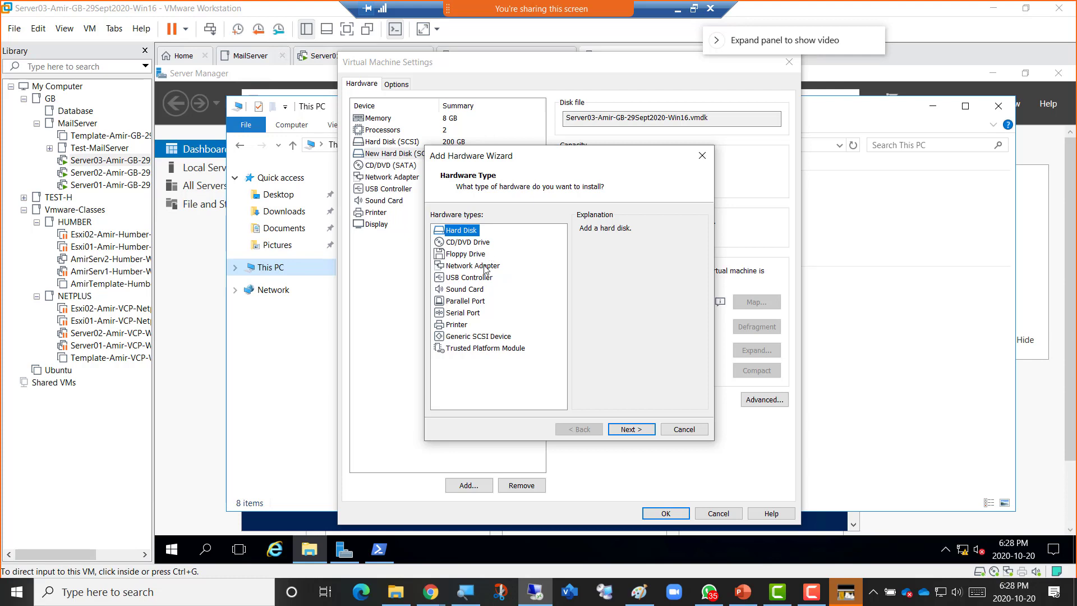
click(625, 430)
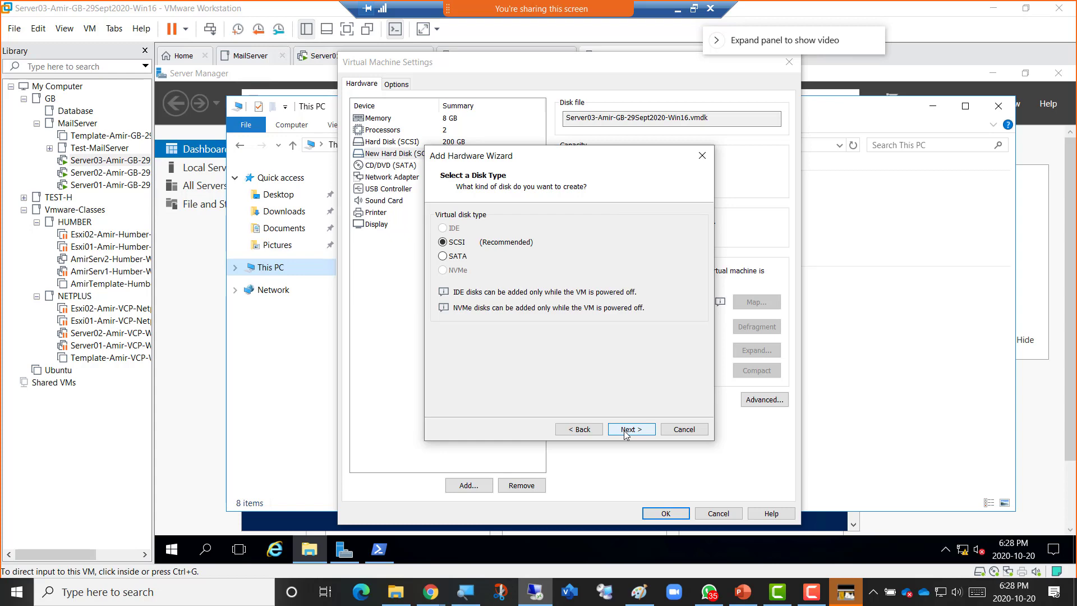
click(626, 430)
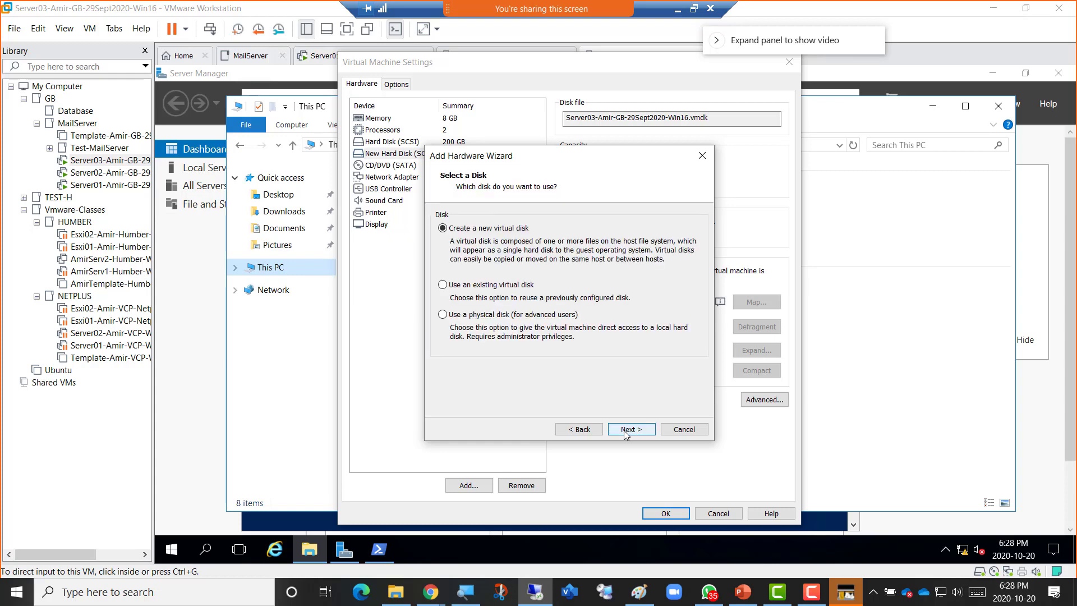
click(626, 430)
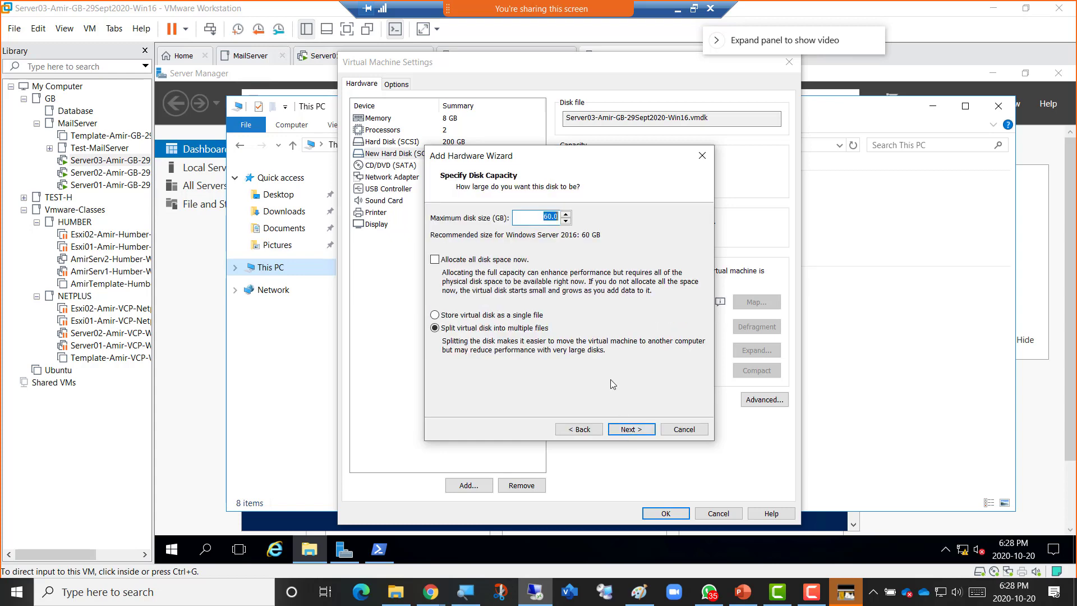
text(500)
click(539, 318)
click(625, 430)
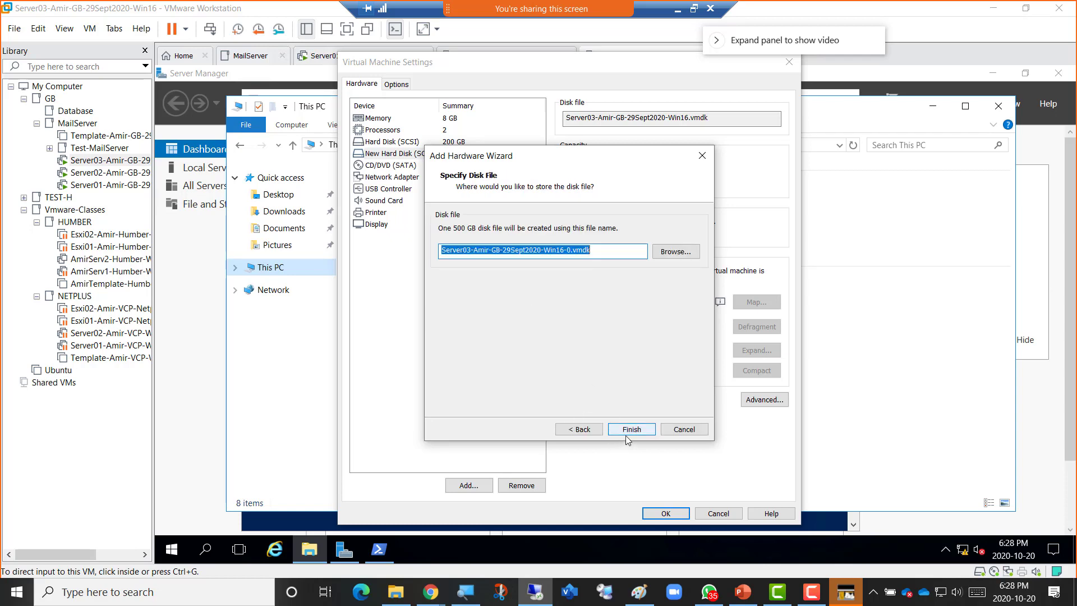
click(627, 432)
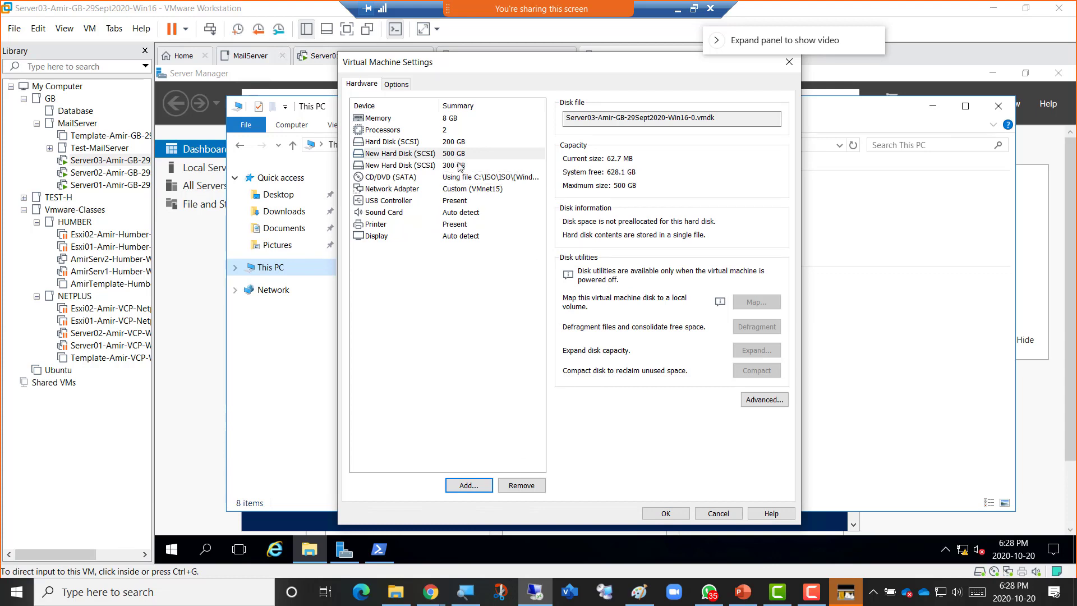
Add a second new 500 GB SCSI virtual disk stored as a single file.
click(465, 487)
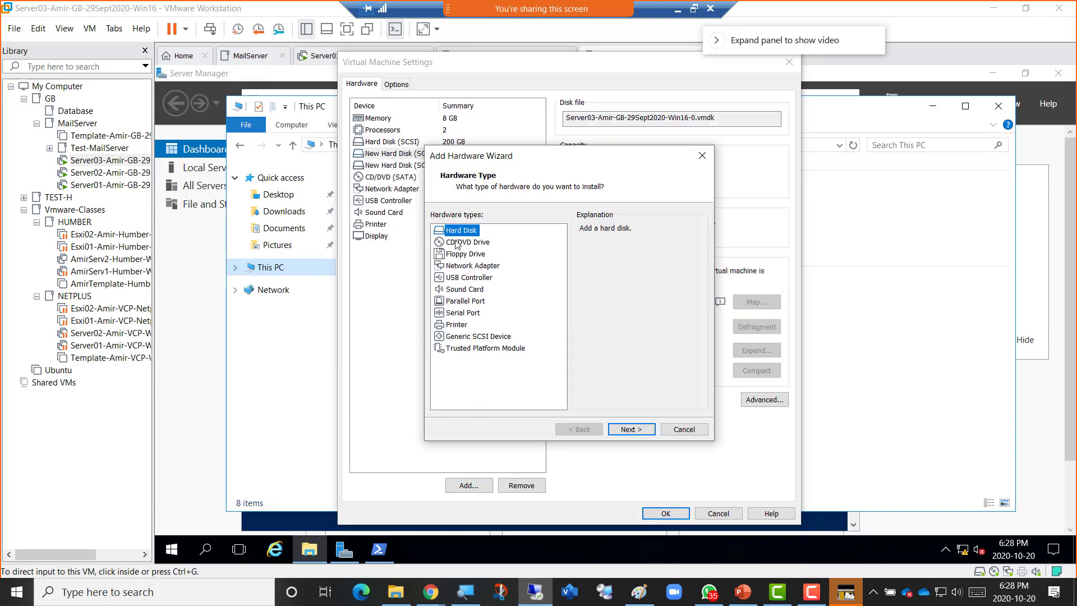
click(636, 435)
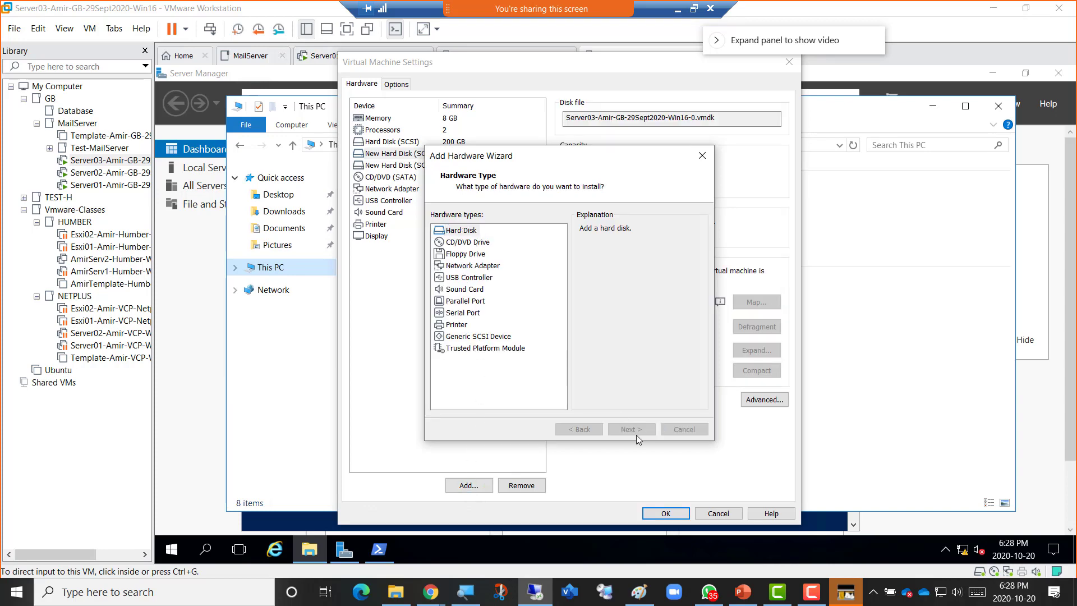
click(631, 430)
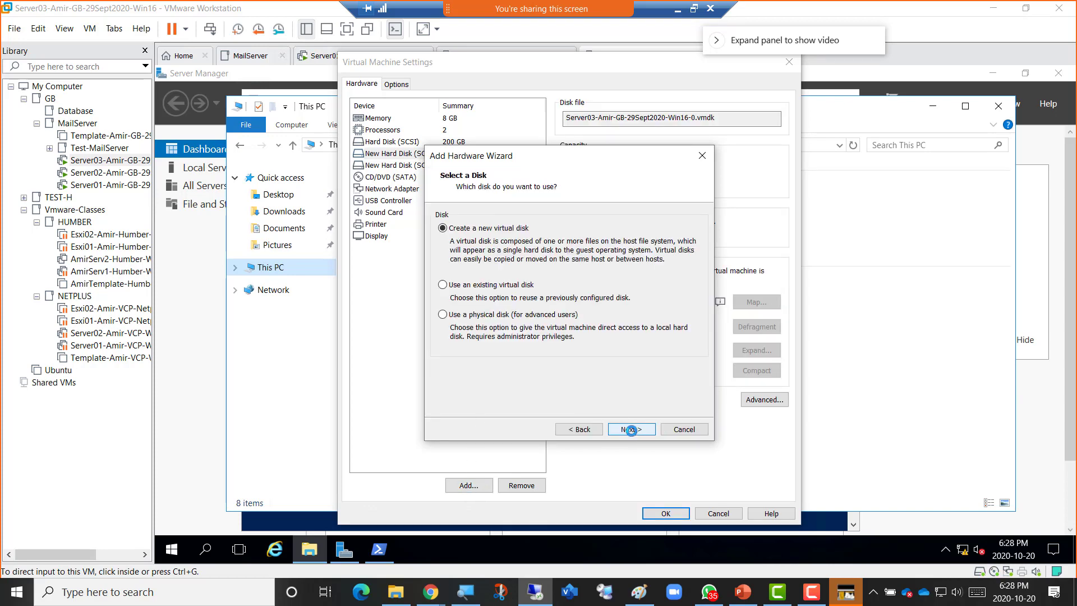
click(631, 430)
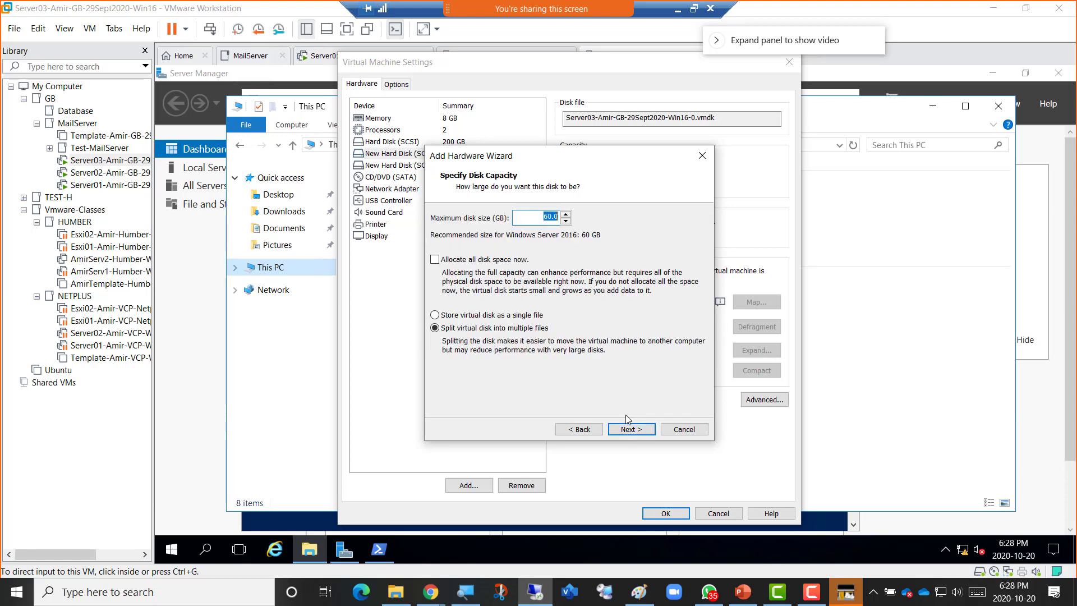
text(500)
click(506, 320)
click(506, 318)
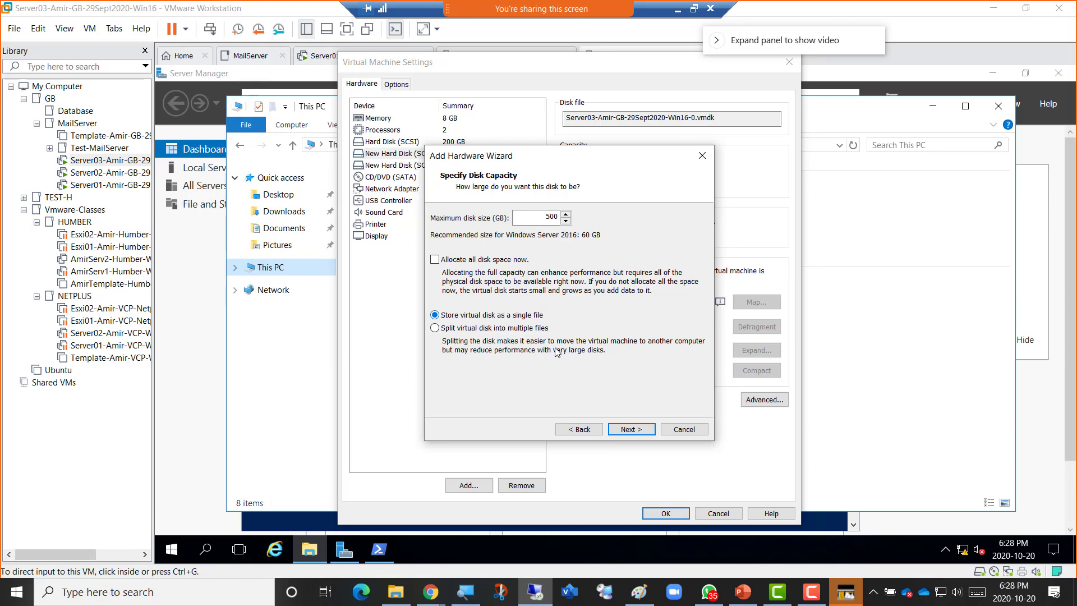
click(627, 429)
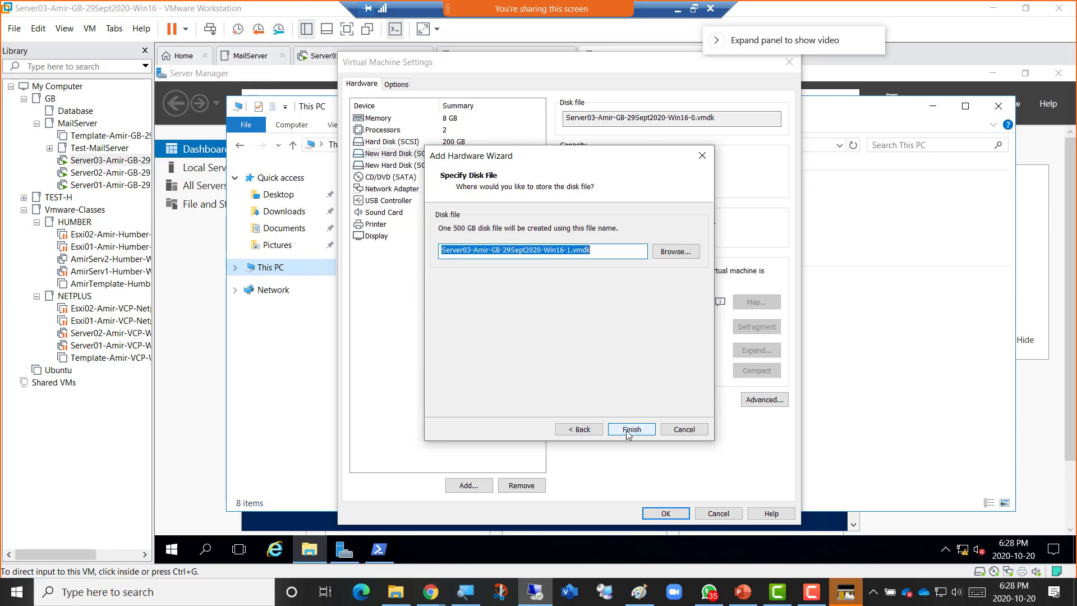
click(626, 429)
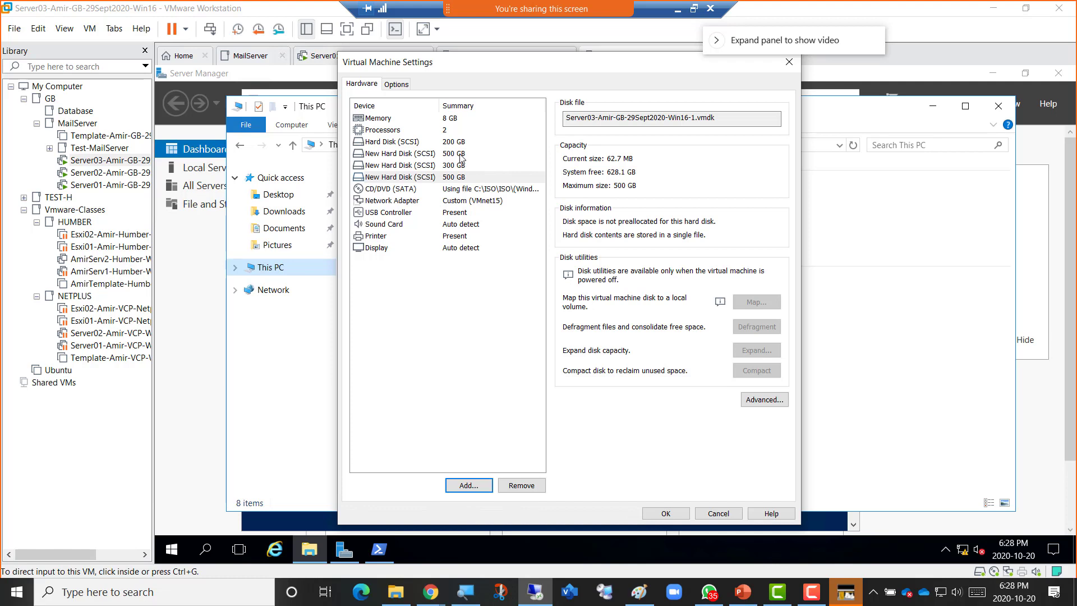
Check the 300 GB and both 500 GB disks' details and files, then save the VM settings.
click(465, 157)
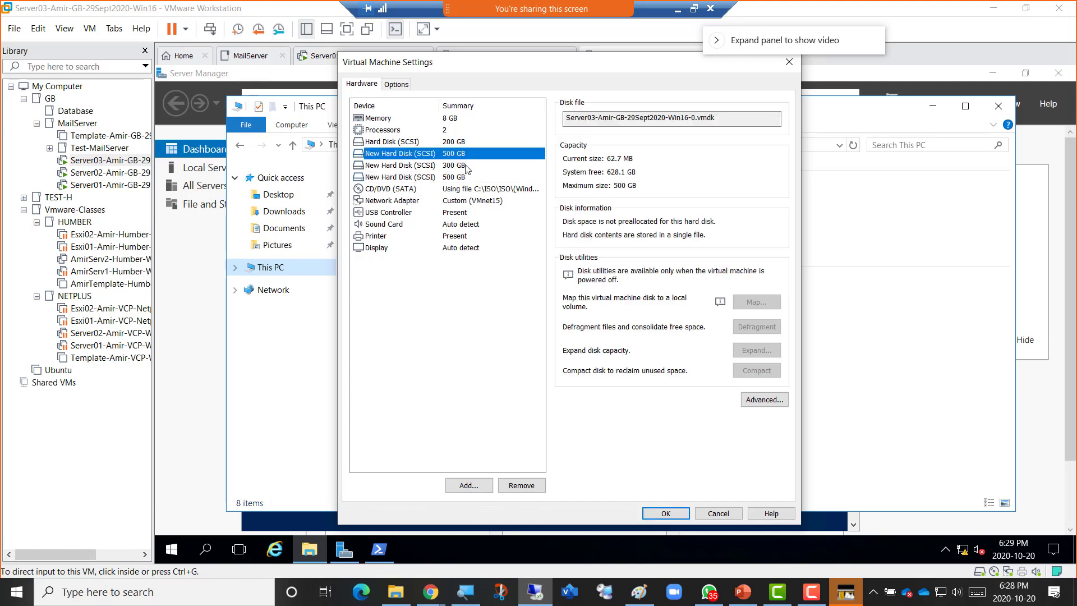
click(466, 167)
click(467, 177)
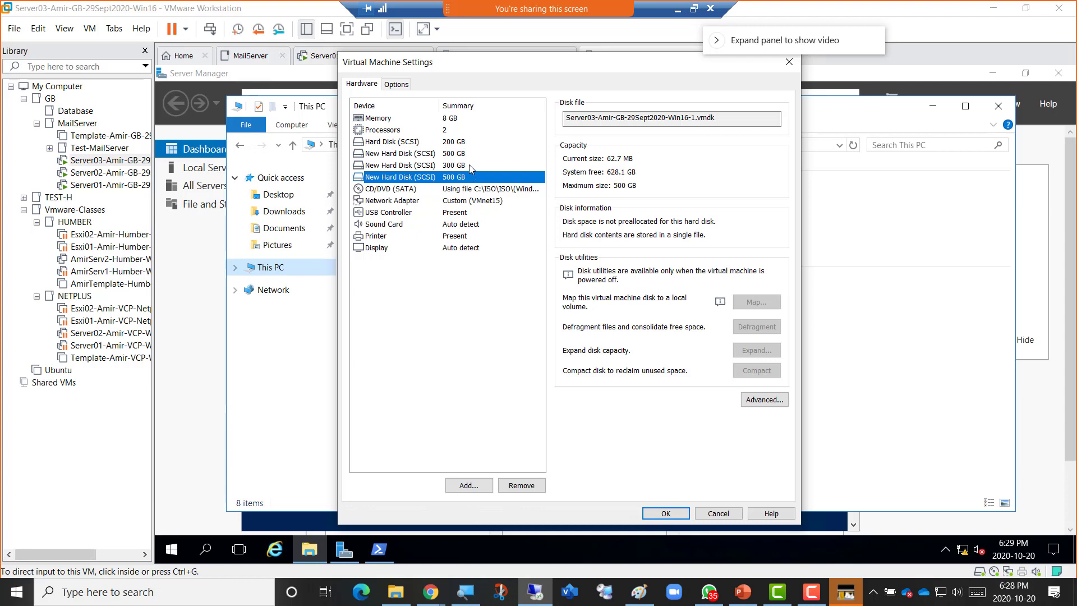
click(467, 155)
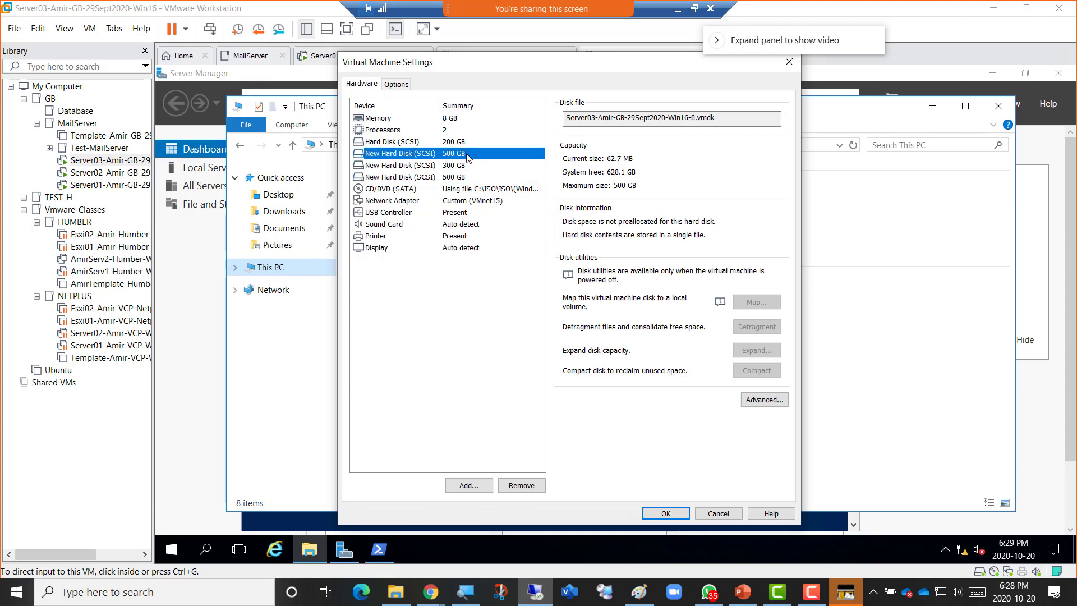
click(470, 177)
click(467, 165)
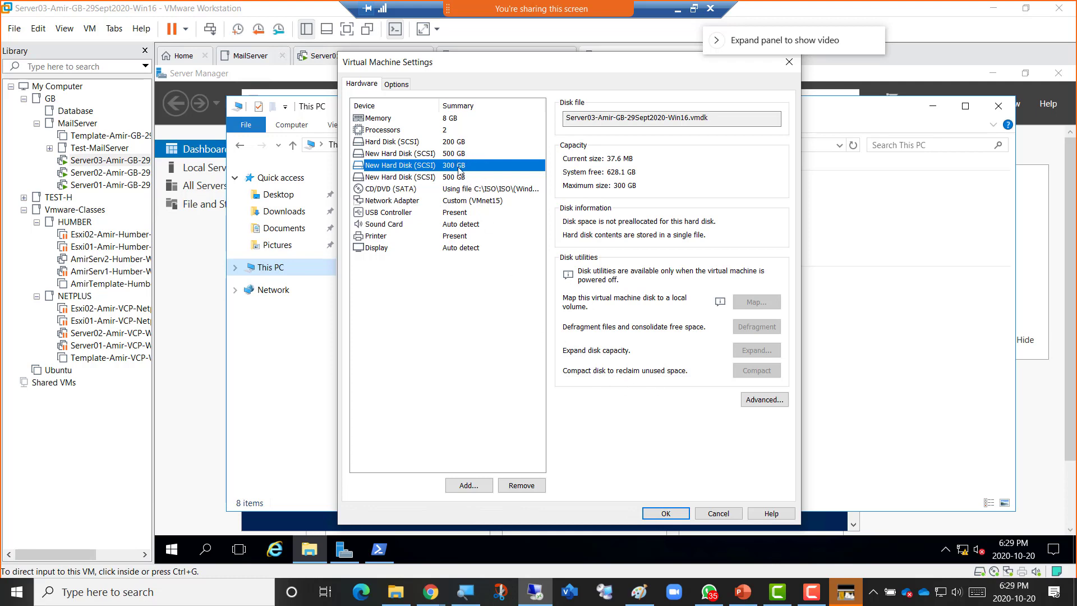
click(654, 515)
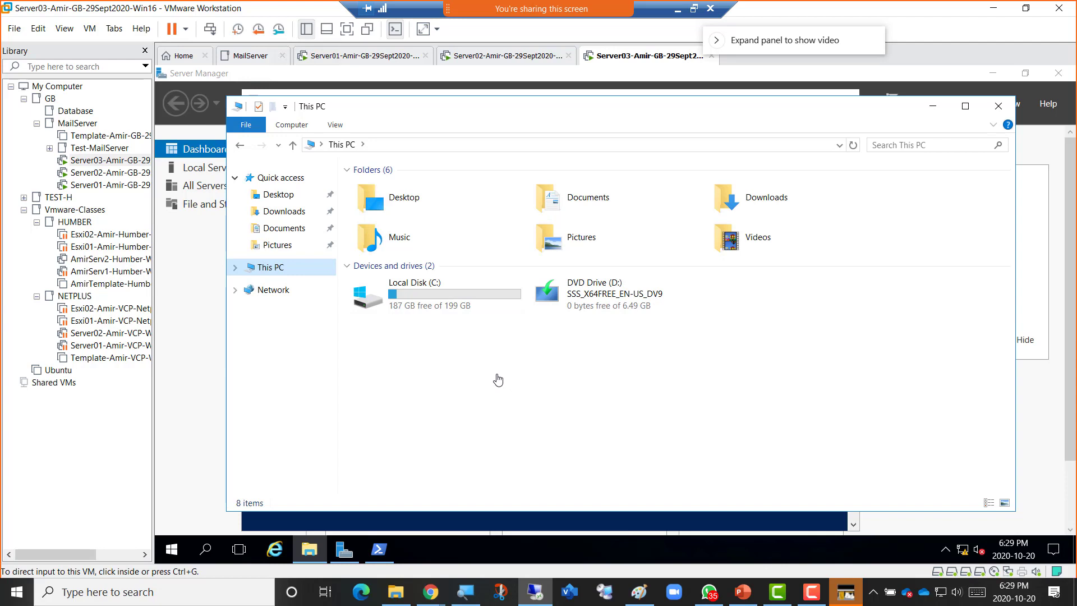
Minimize File Explorer and PowerShell, then launch Computer Management from Server Manager's Tools menu.
click(931, 109)
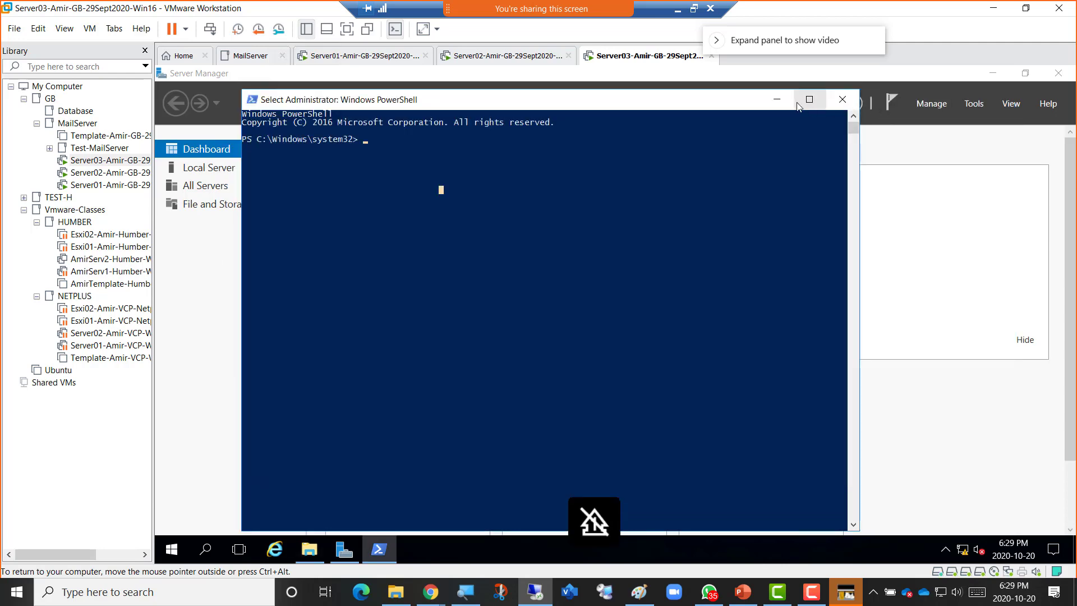
click(777, 100)
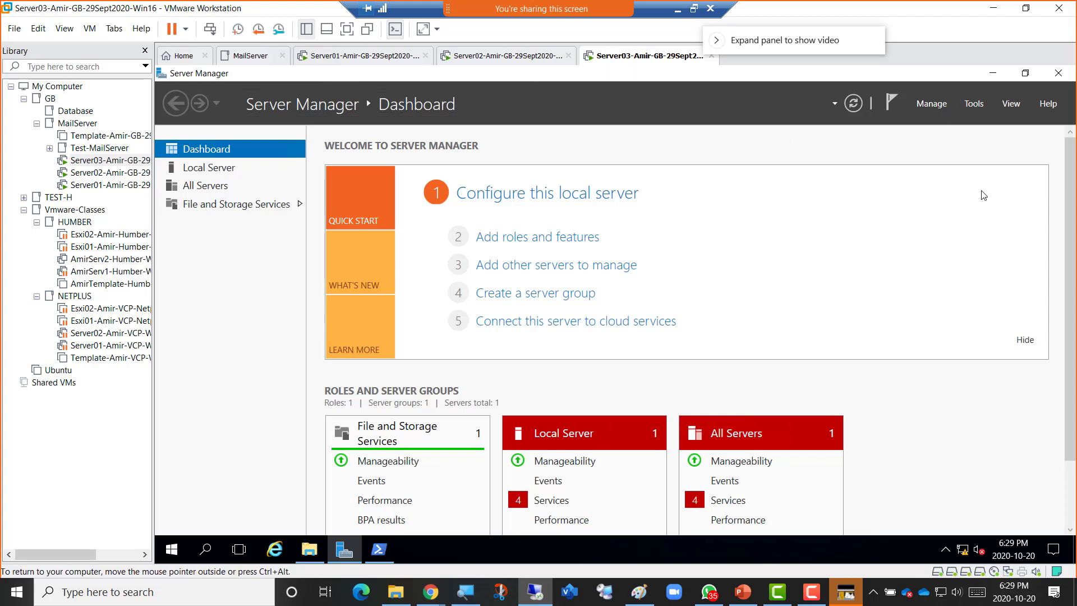
click(974, 104)
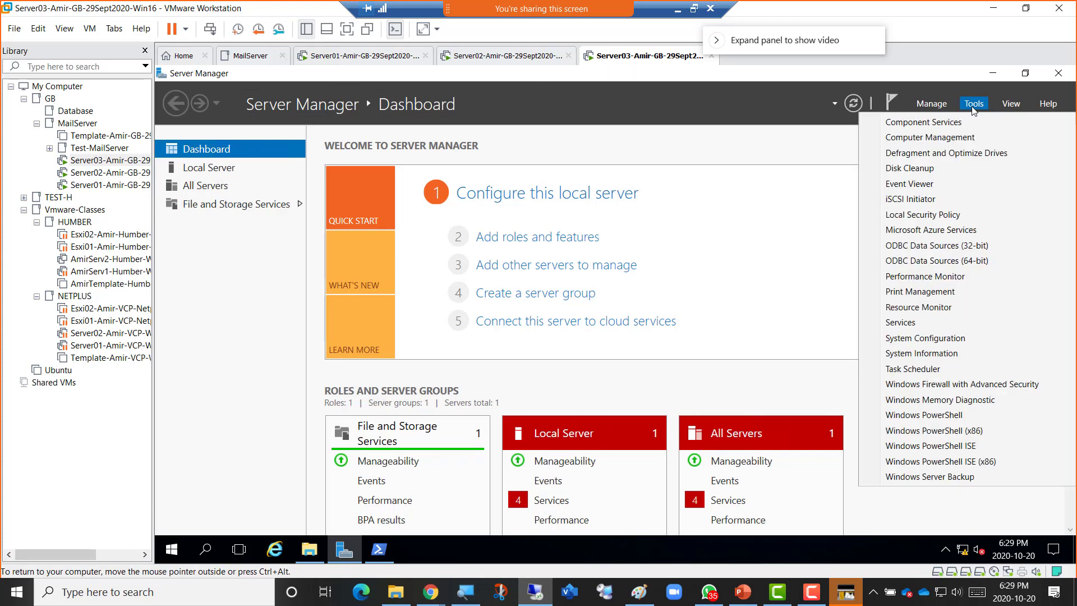
click(926, 138)
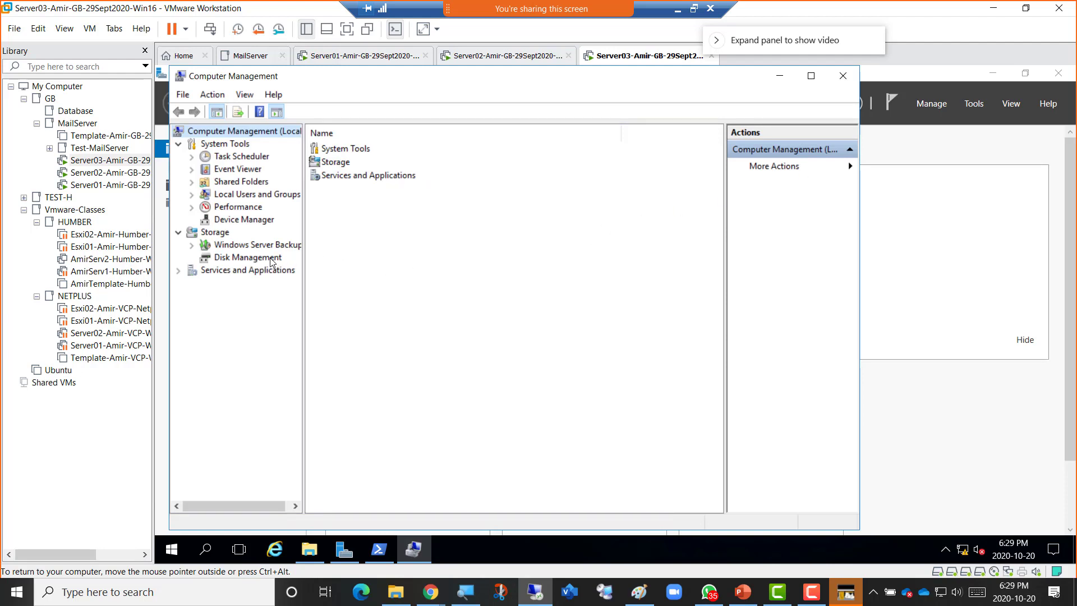
In Disk Management, enlarge the disk map and bring Disks 1, 2 and 3 online.
click(263, 259)
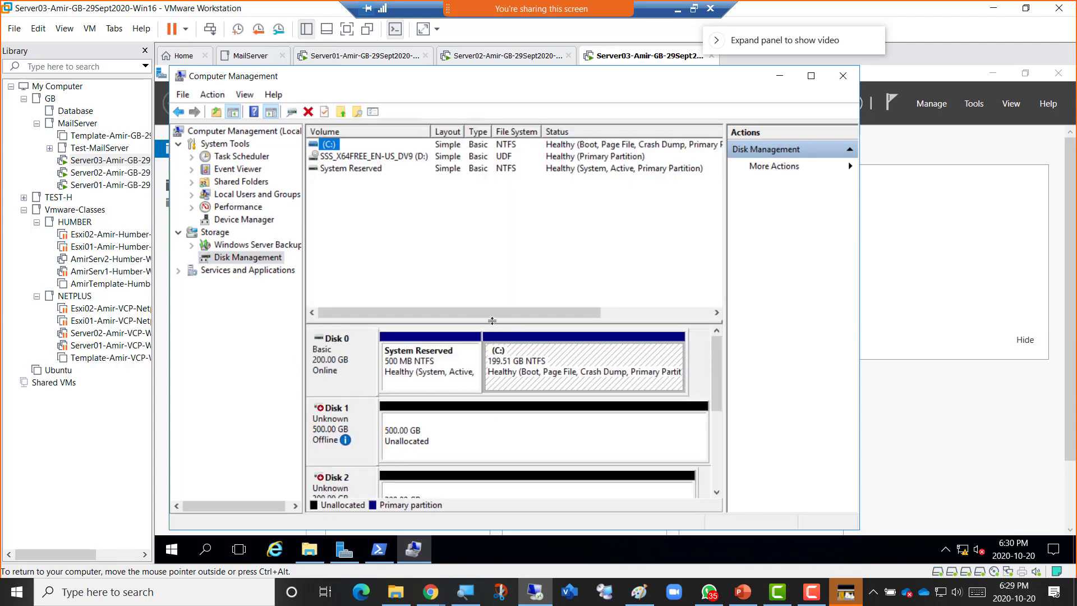
drag(492, 320, 493, 217)
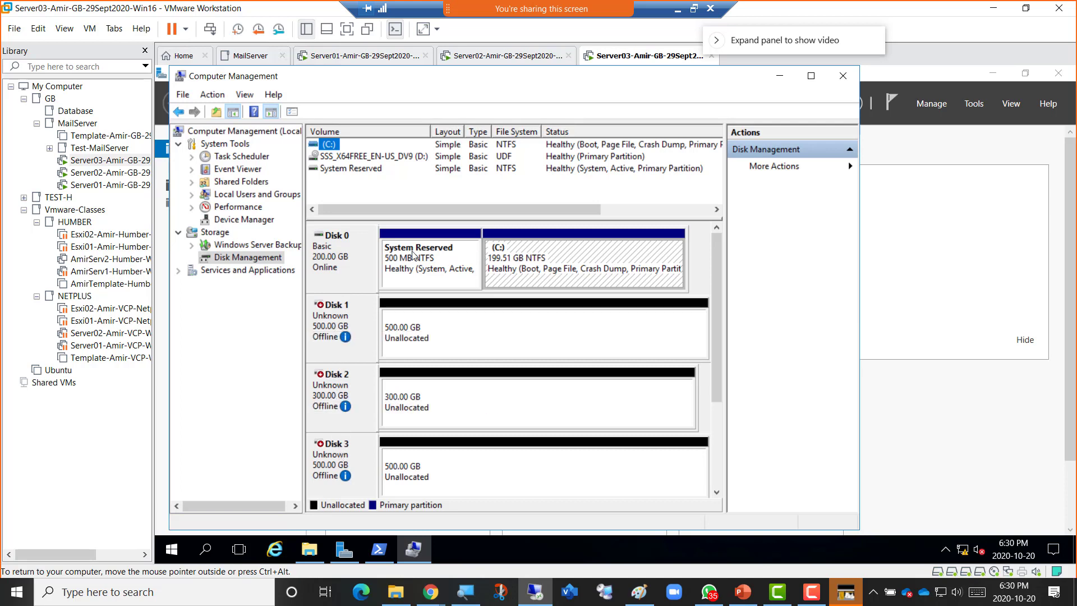
right_click(335, 316)
click(367, 323)
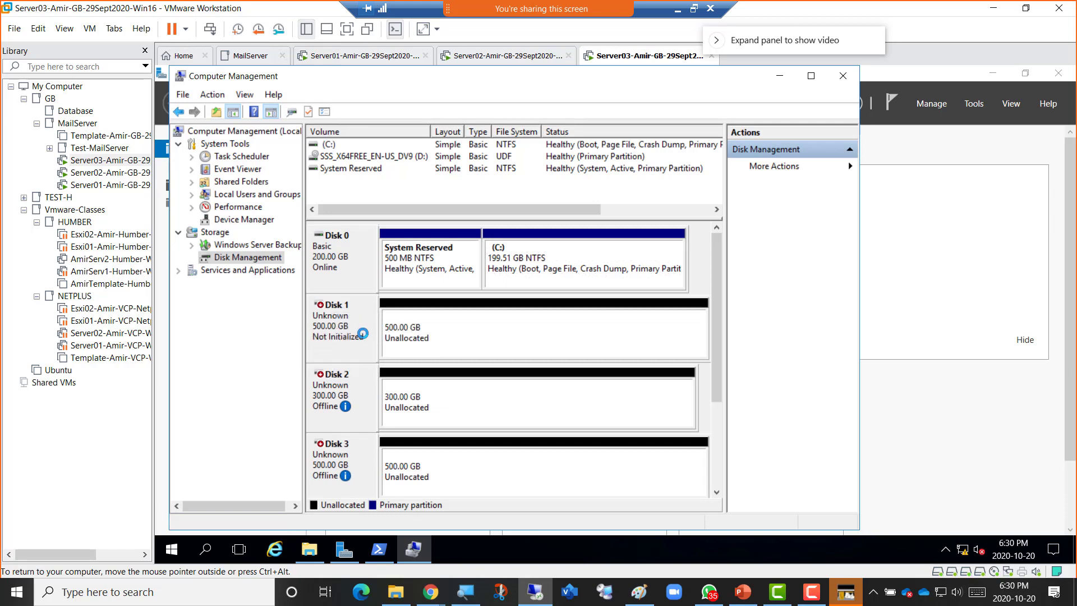
right_click(323, 389)
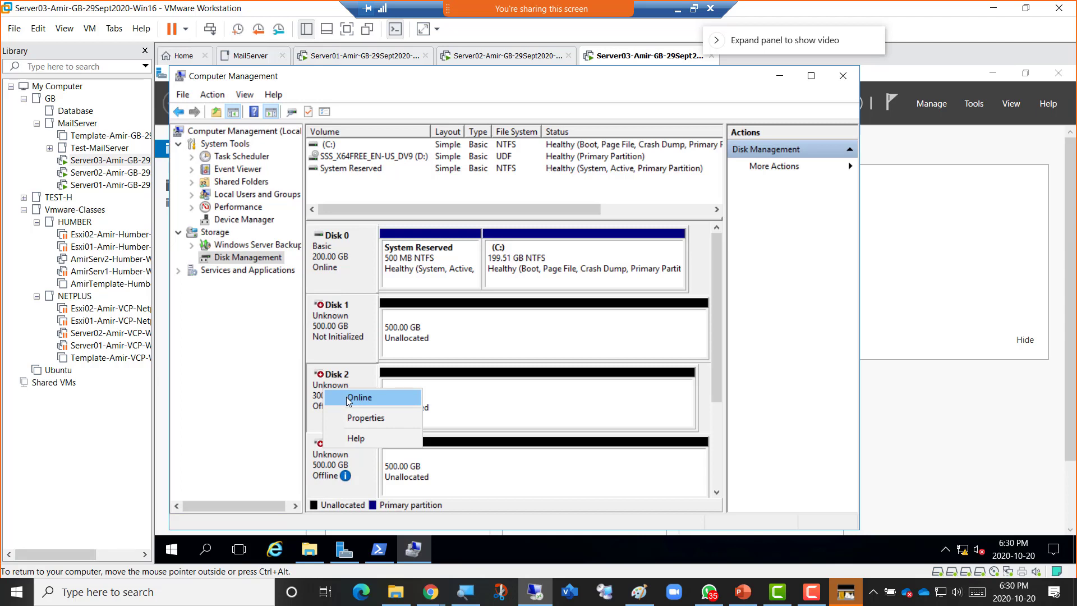
click(345, 396)
right_click(332, 457)
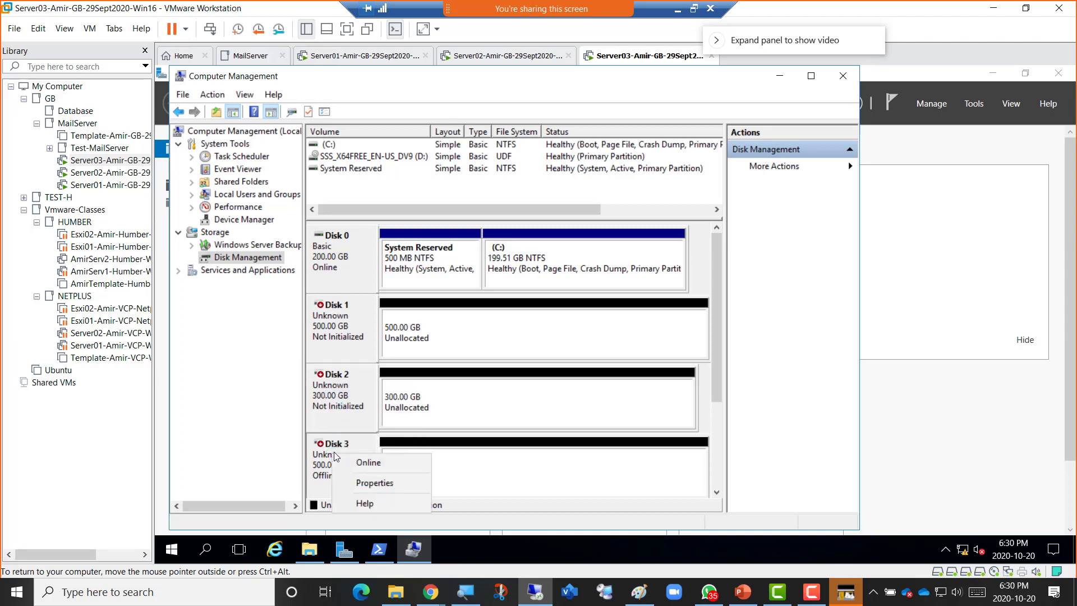
click(358, 465)
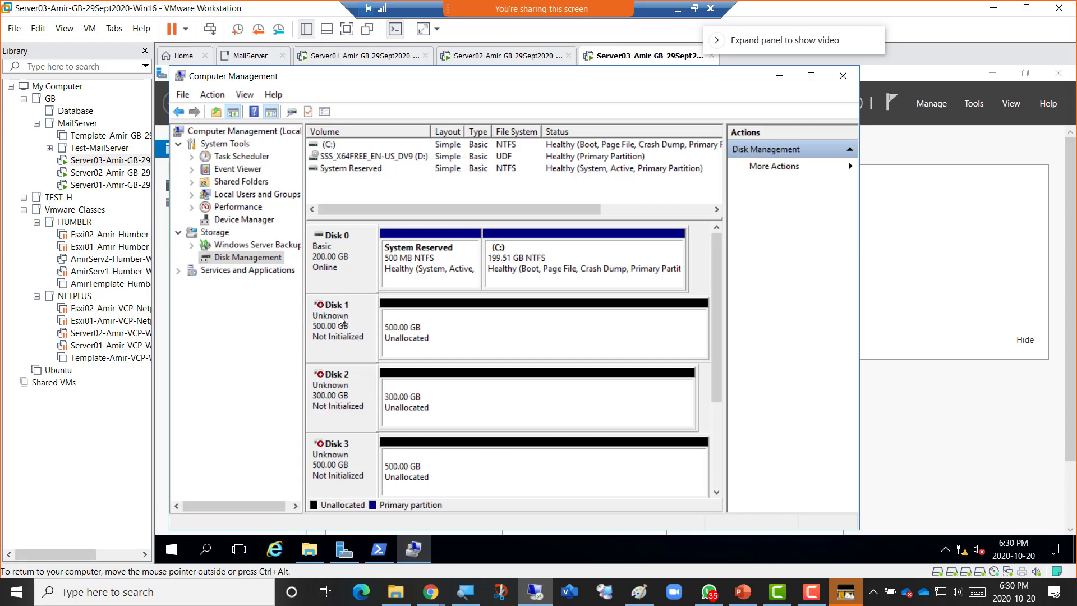
Initialize Disks 1, 2 and 3 together with the MBR partition style.
right_click(340, 320)
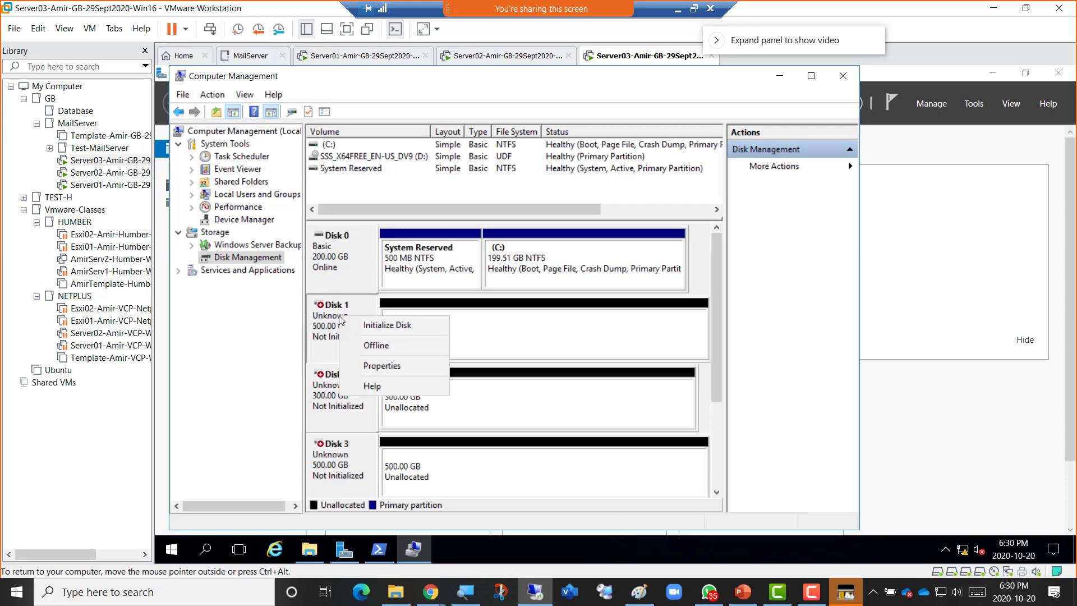
click(369, 326)
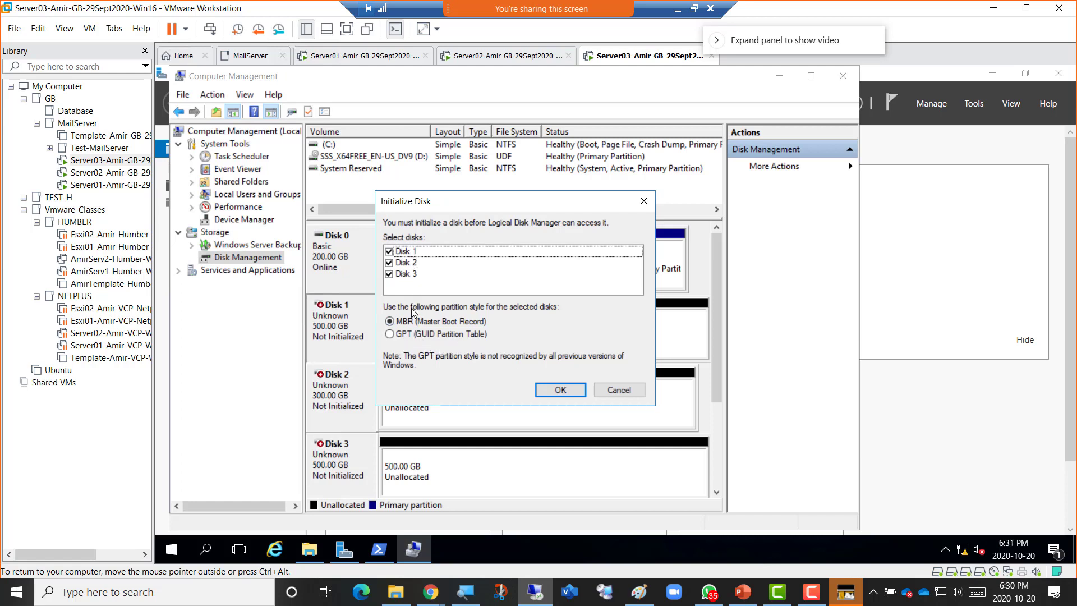
click(559, 390)
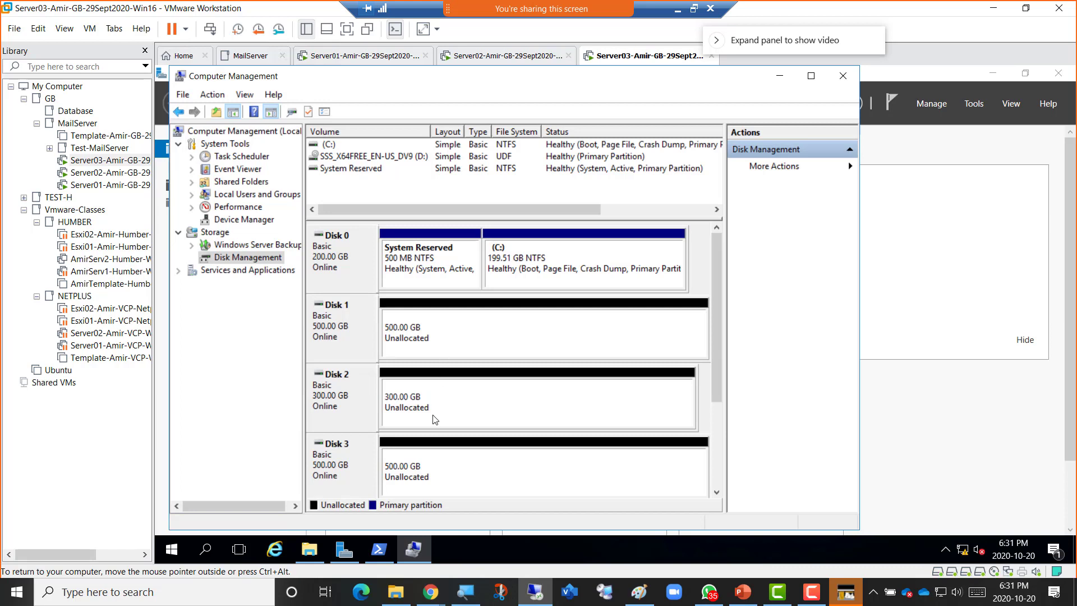
right_click(463, 407)
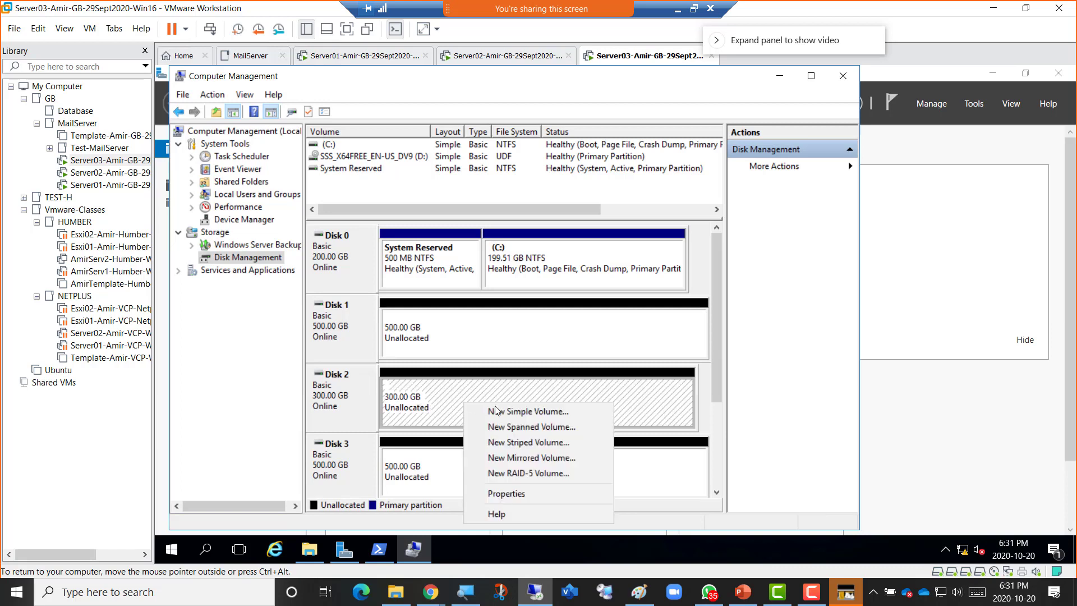
click(527, 411)
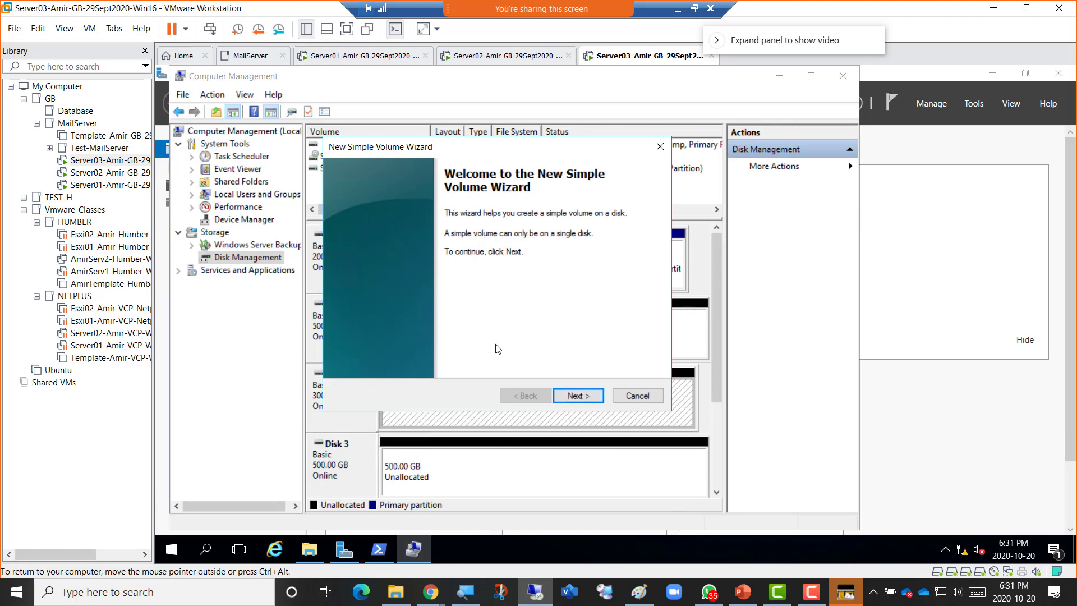
click(580, 397)
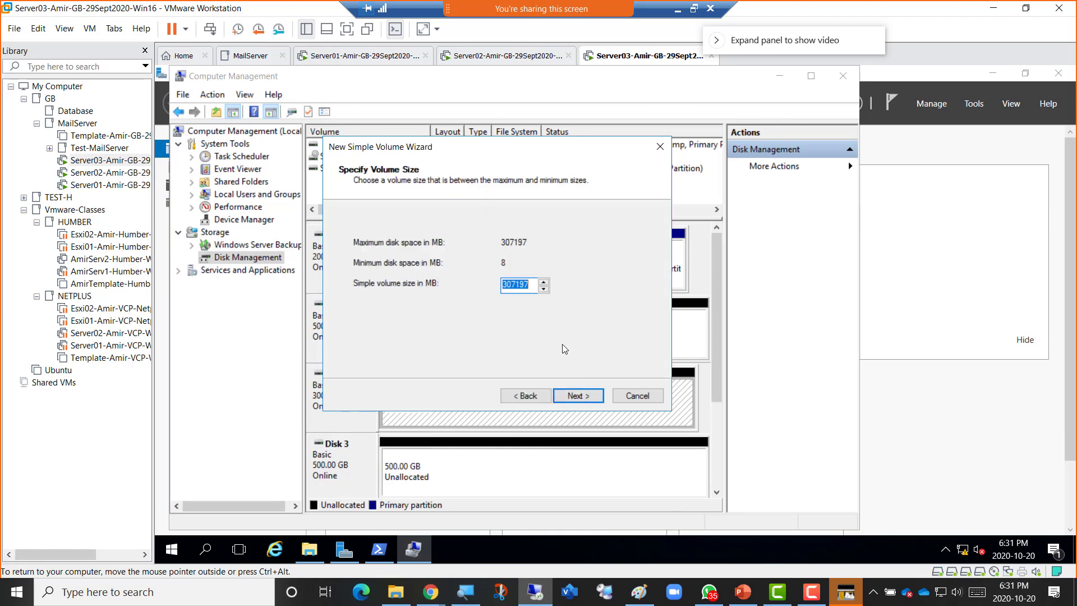
click(575, 398)
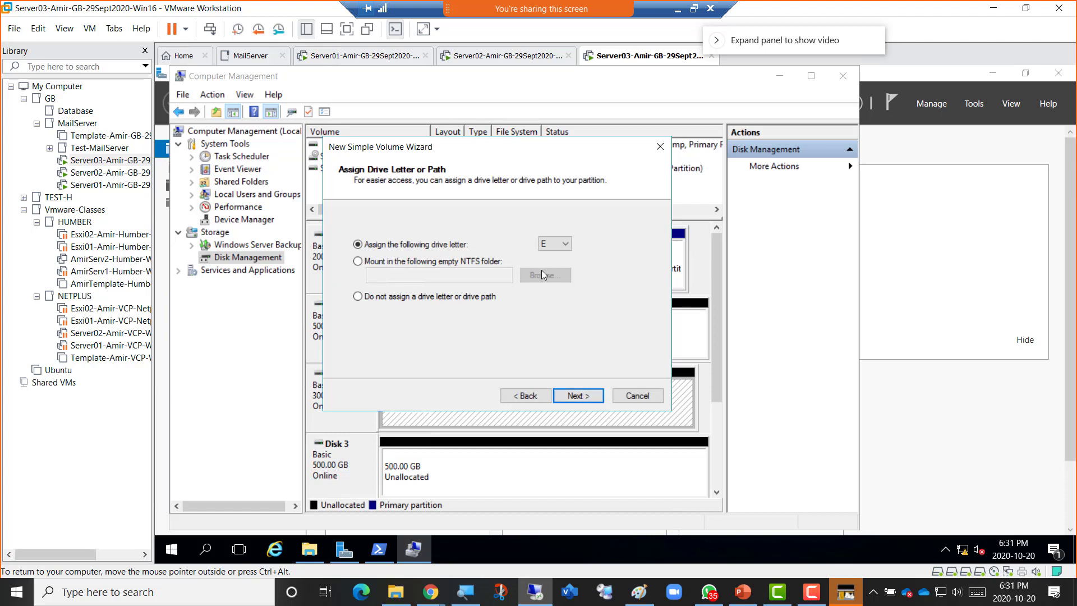
click(578, 395)
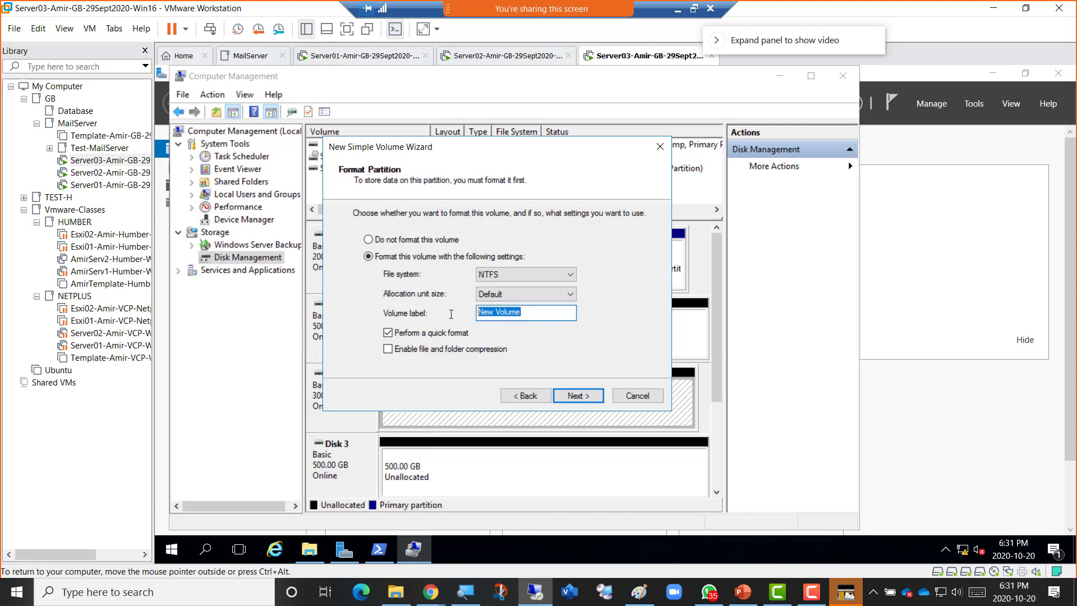
text(Application)
click(580, 396)
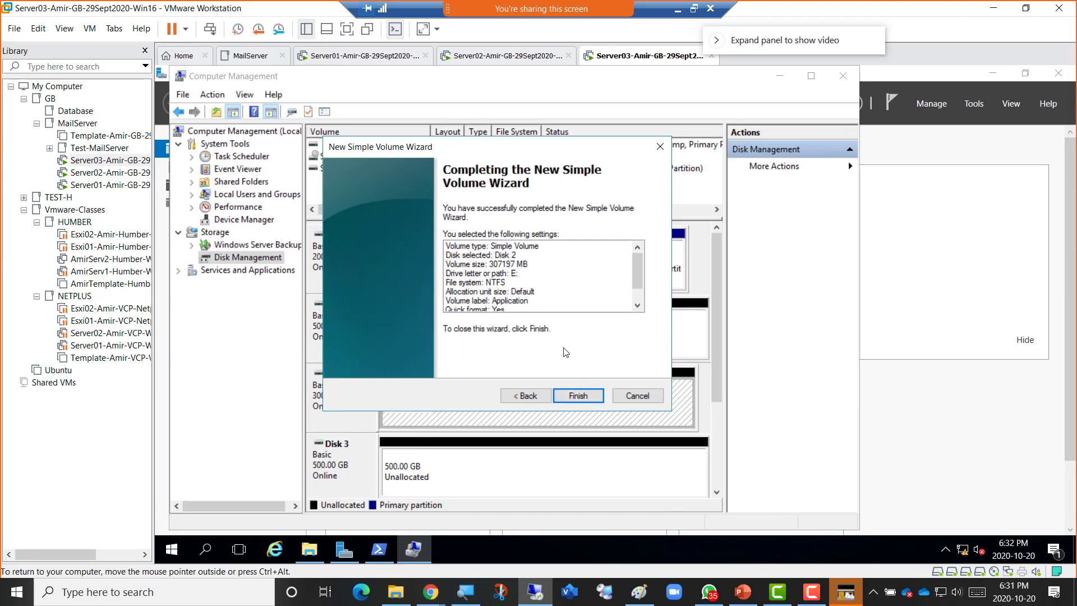
click(509, 398)
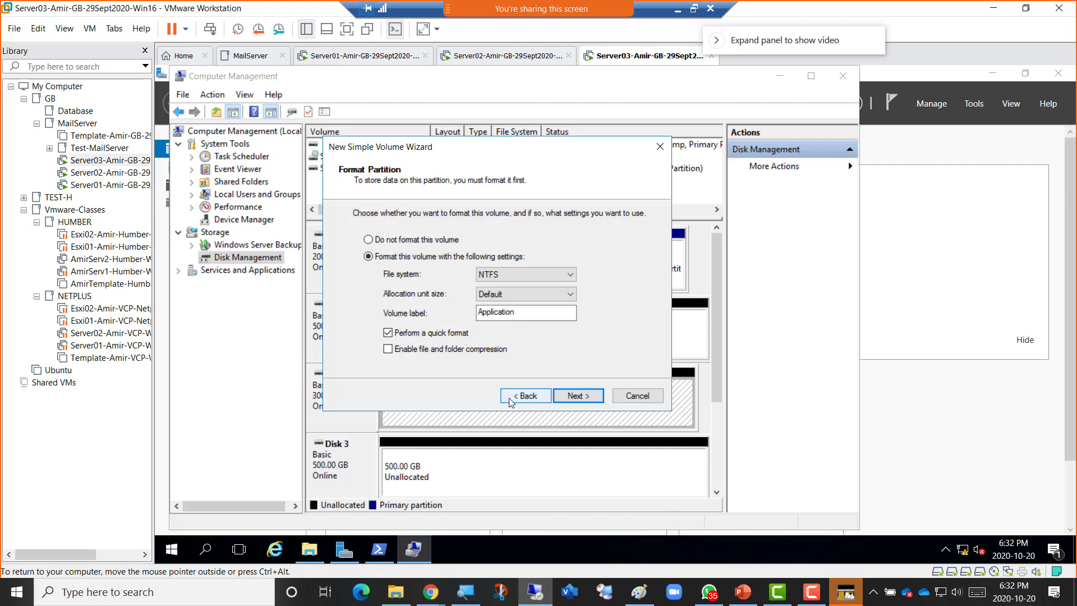
click(509, 399)
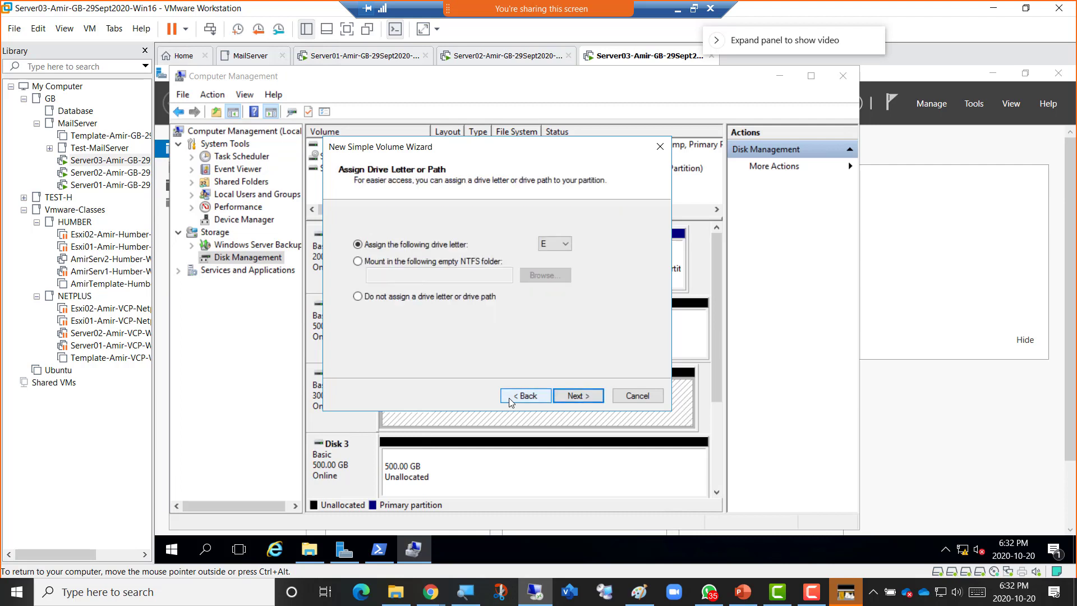
click(509, 398)
click(509, 398)
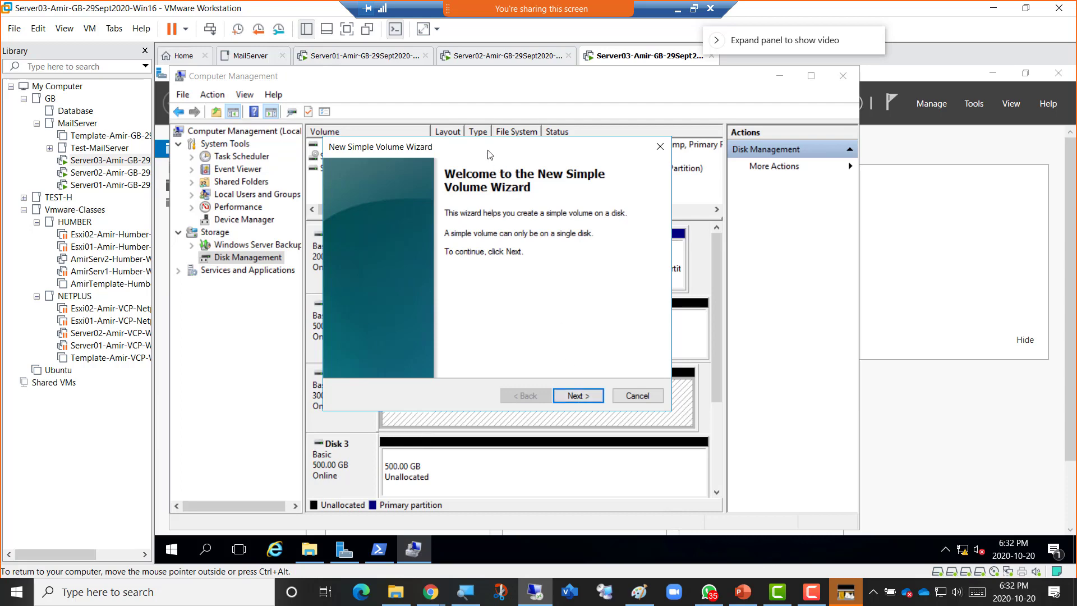
drag(438, 146, 576, 138)
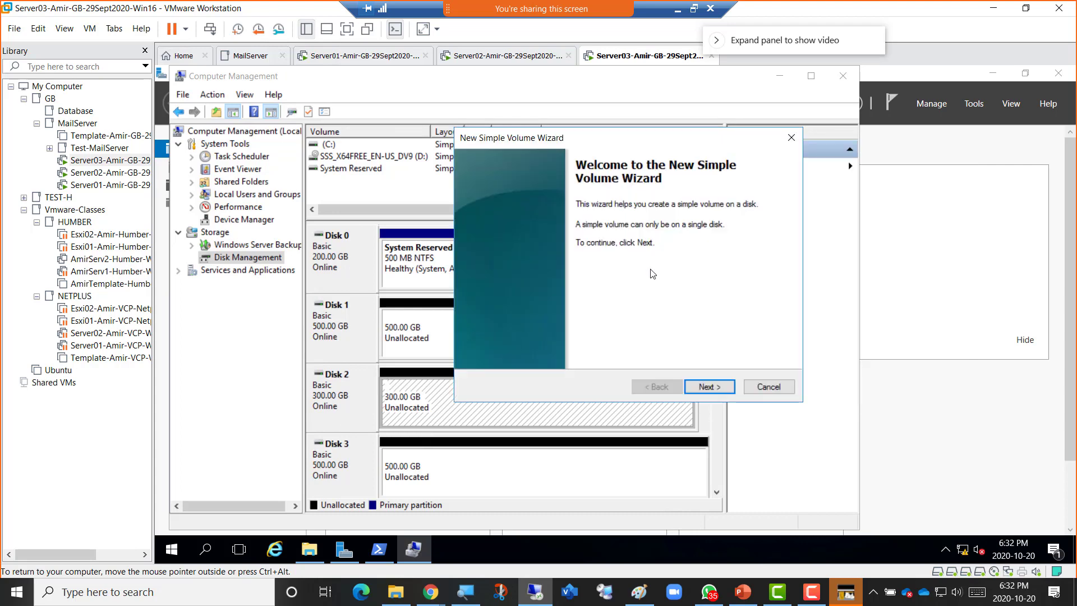
click(695, 386)
click(702, 387)
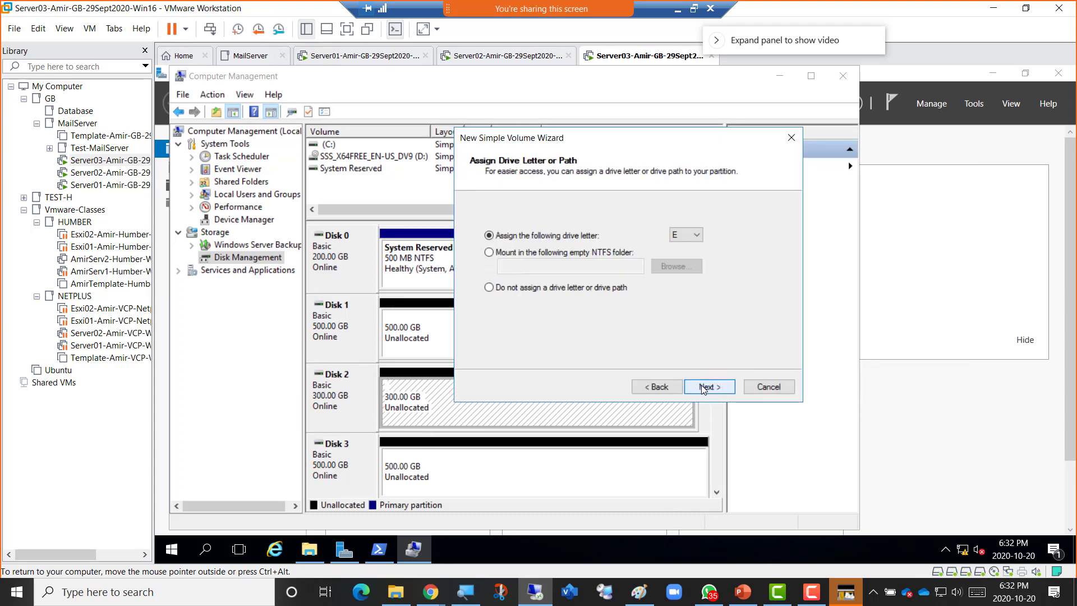
click(702, 386)
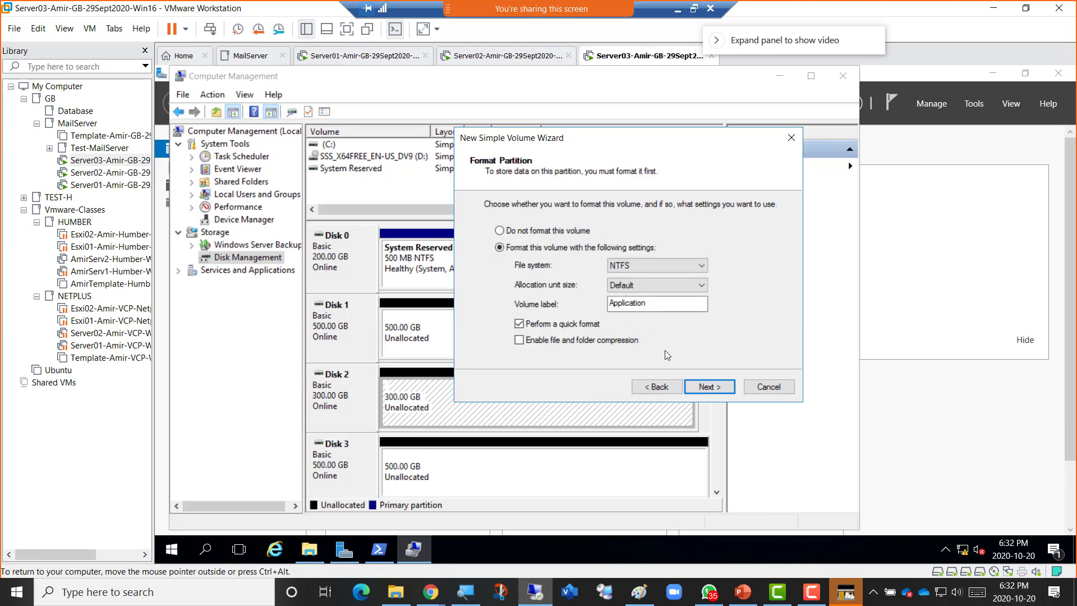
click(707, 391)
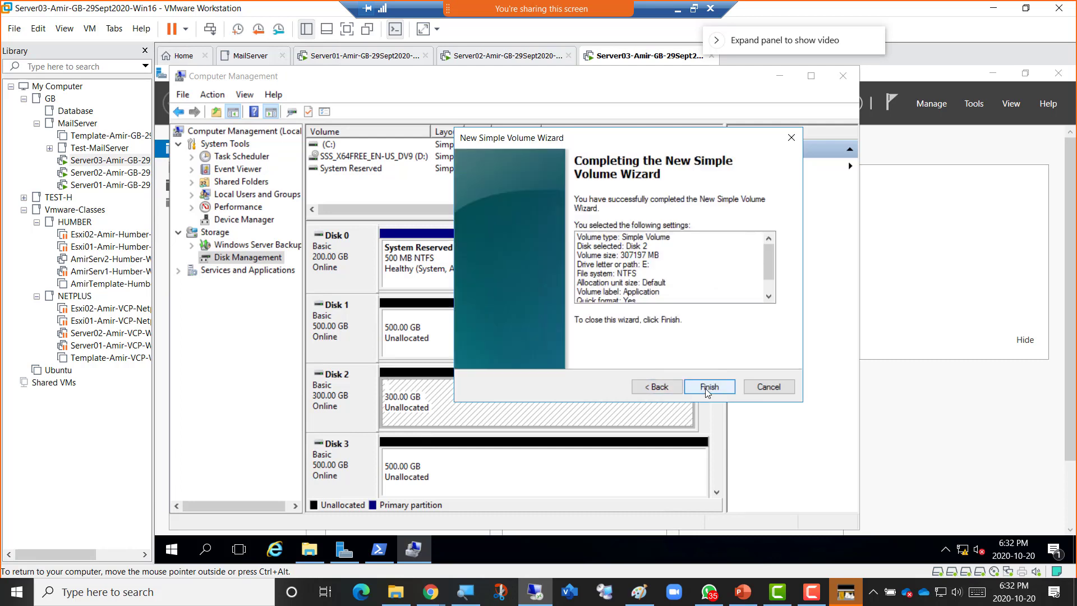
click(768, 387)
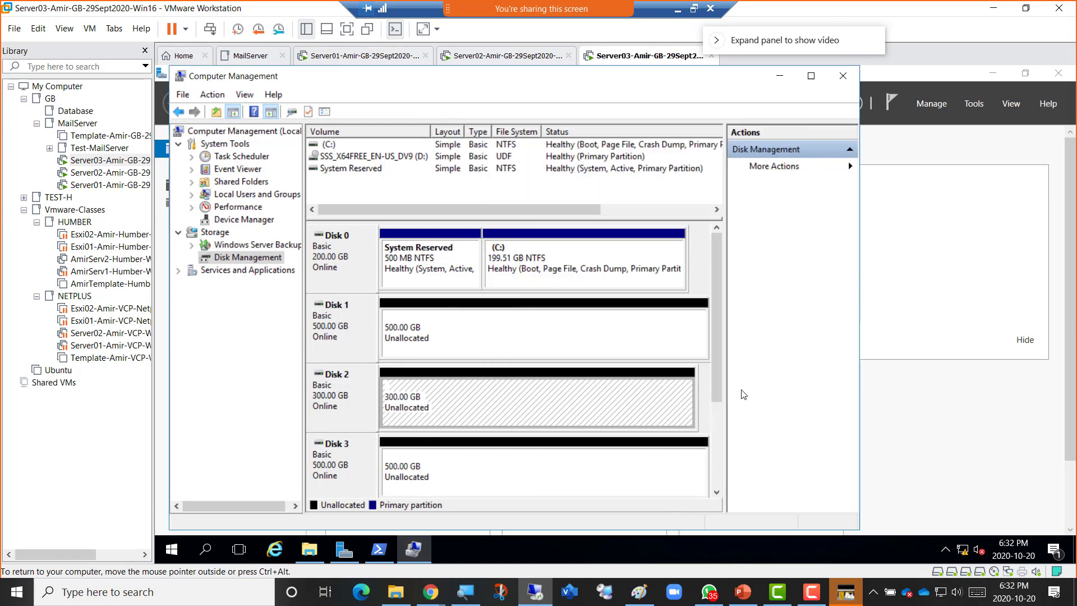
Create a full-size 307197 MB NTFS simple volume on Disk 2, letter E, labelled 'Application'.
right_click(472, 397)
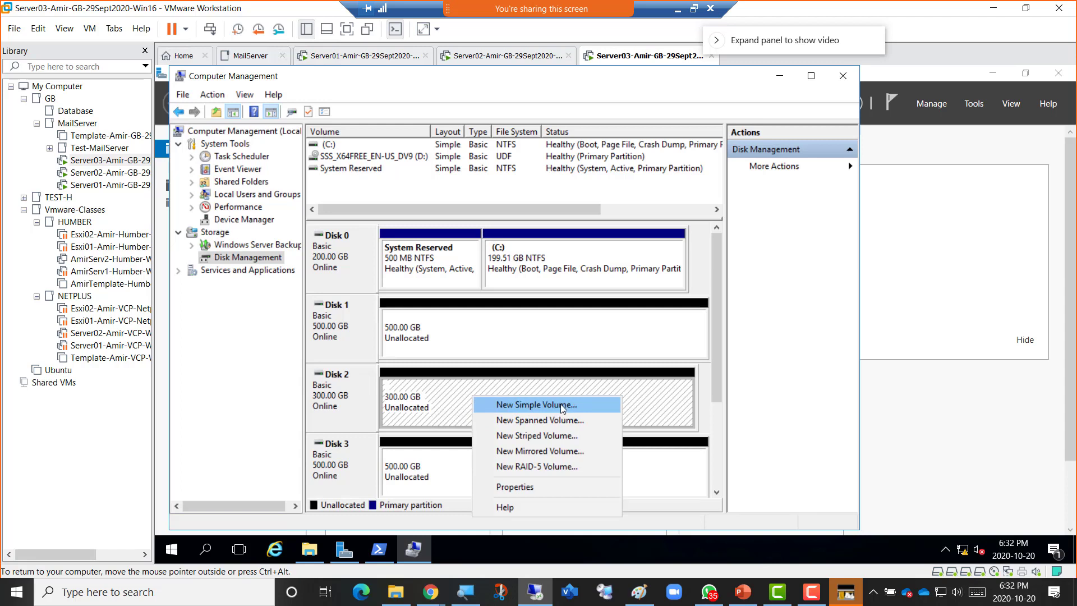
click(560, 404)
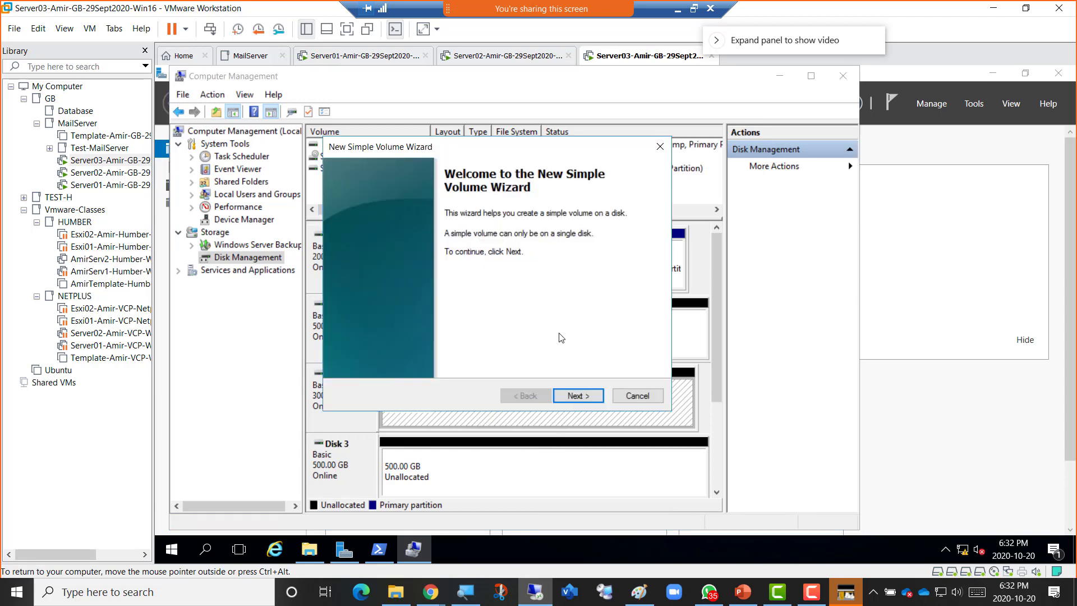
click(585, 396)
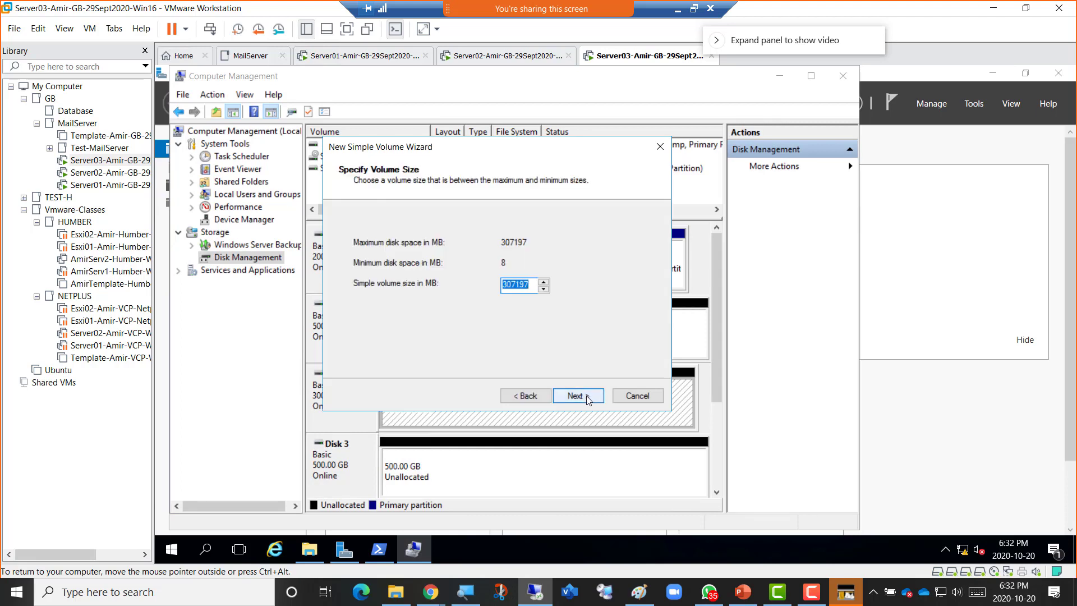
click(586, 395)
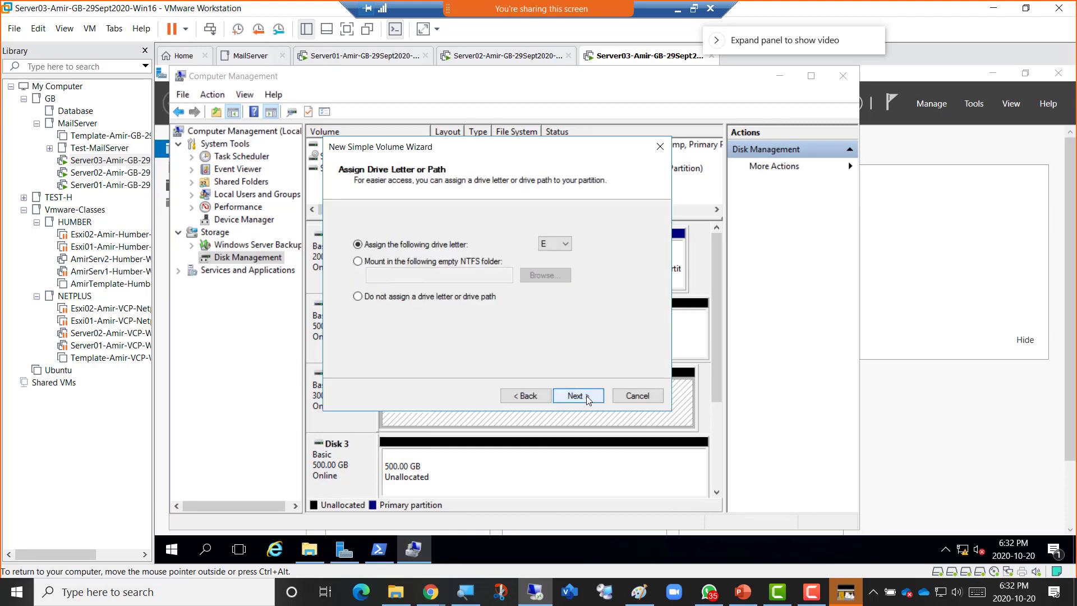
click(587, 395)
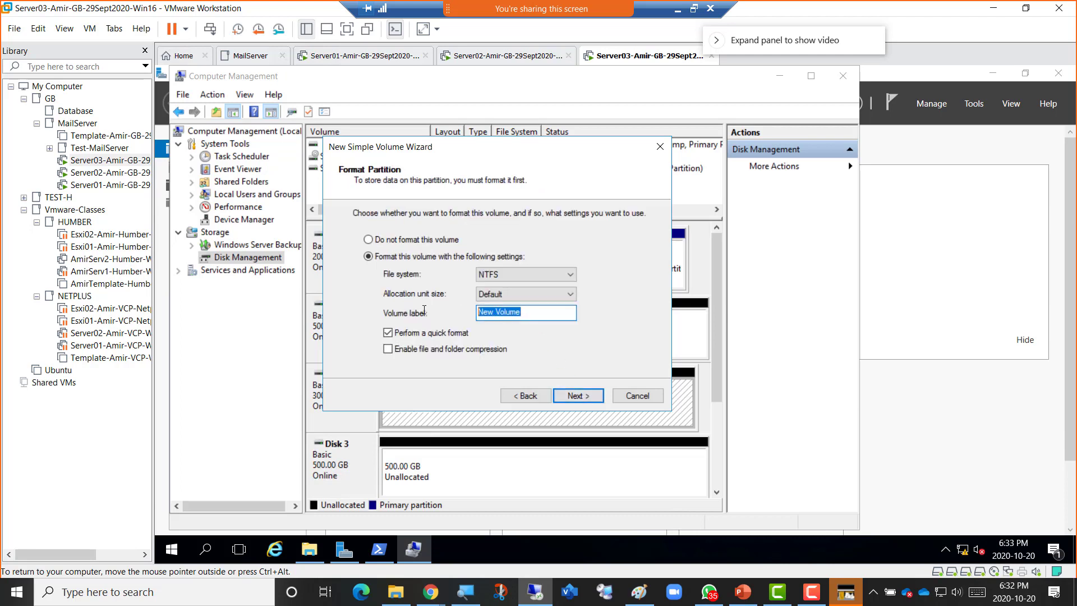
text(Application)
click(577, 396)
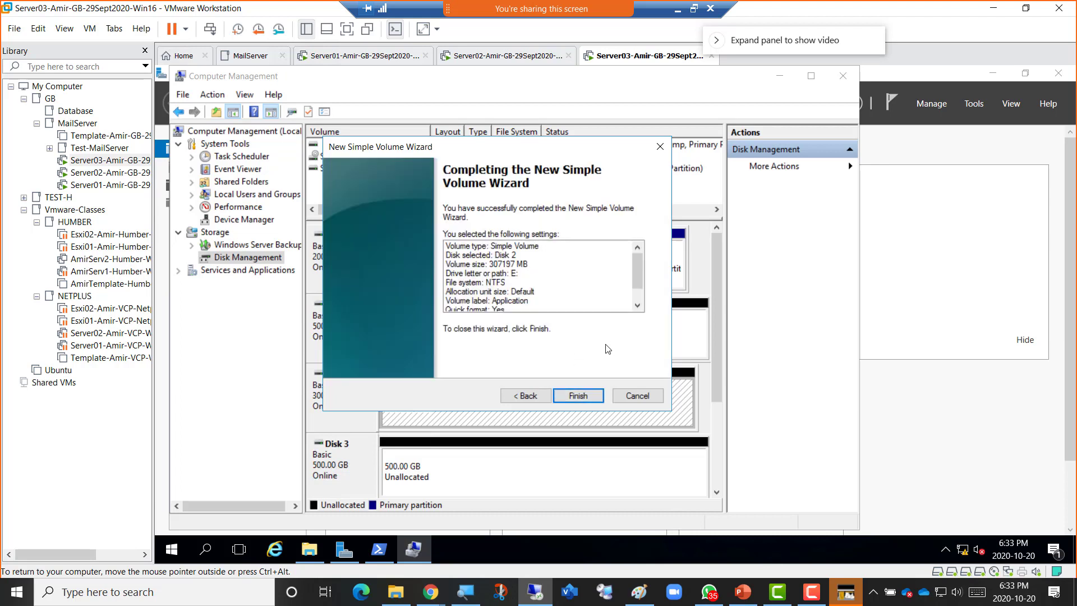
click(579, 396)
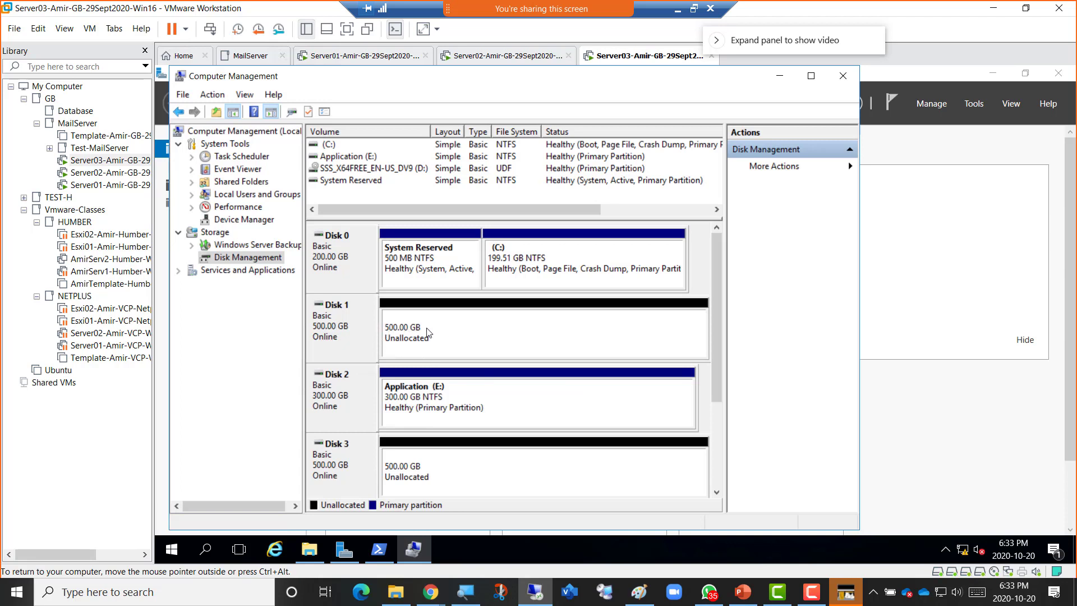
Start a New Simple Volume on Disk 1 with the full 511997 MB and drive letter F.
right_click(457, 338)
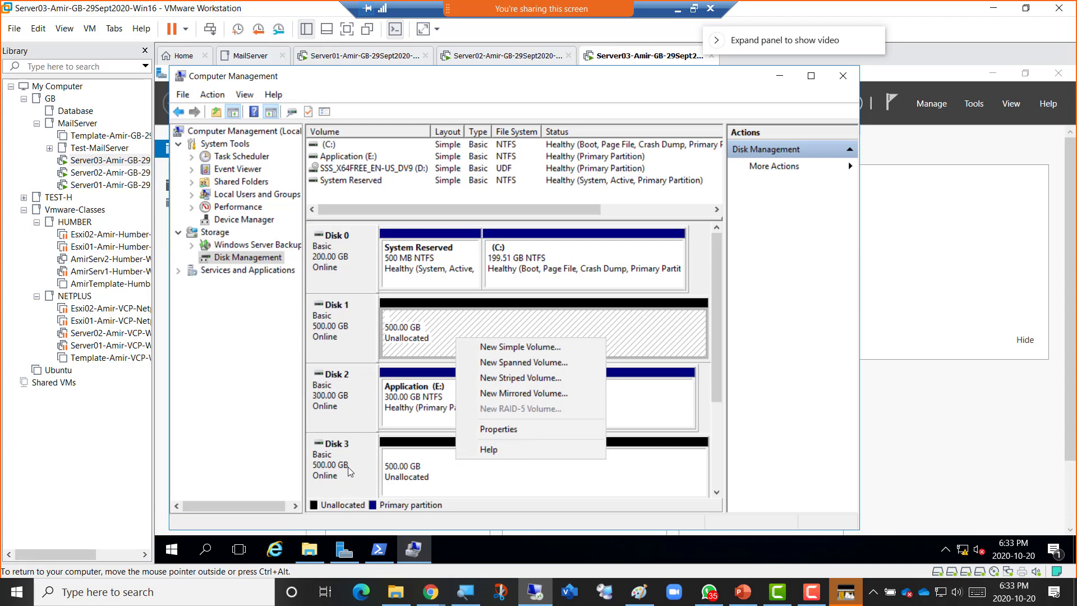
click(540, 347)
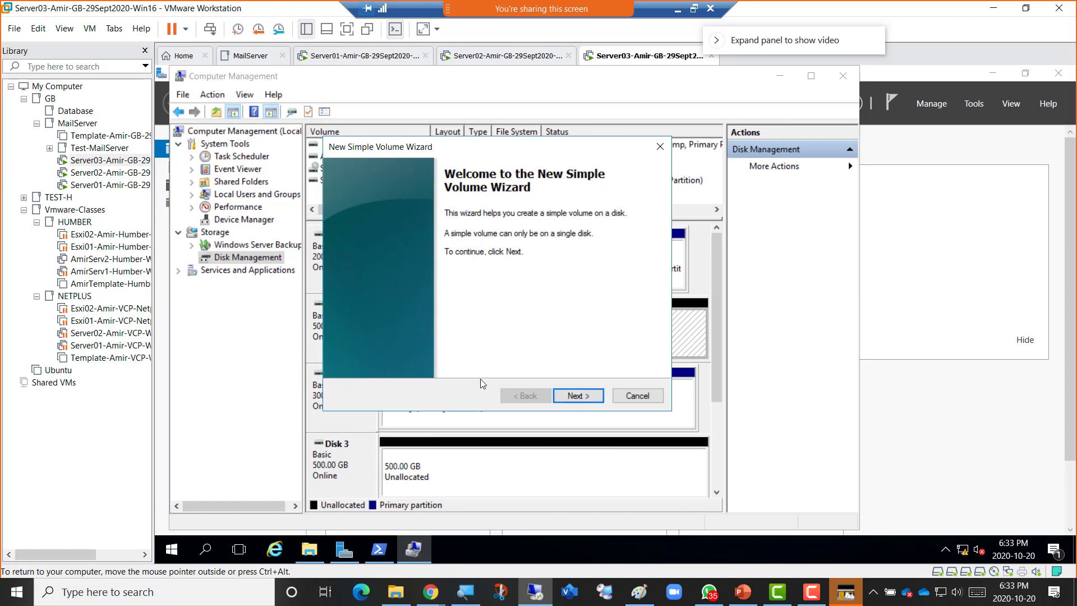
click(578, 399)
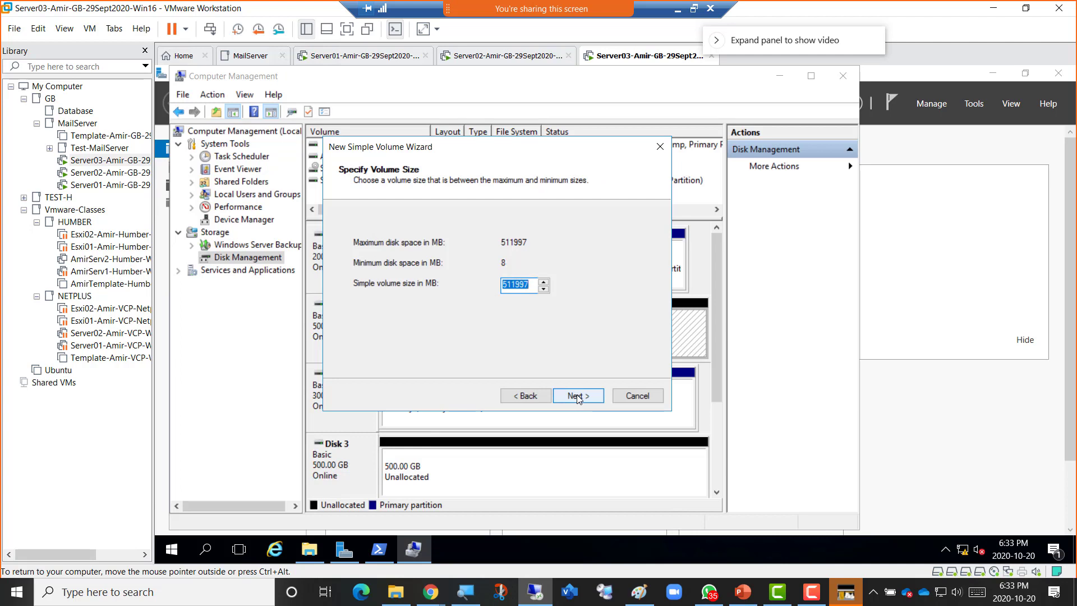
click(578, 399)
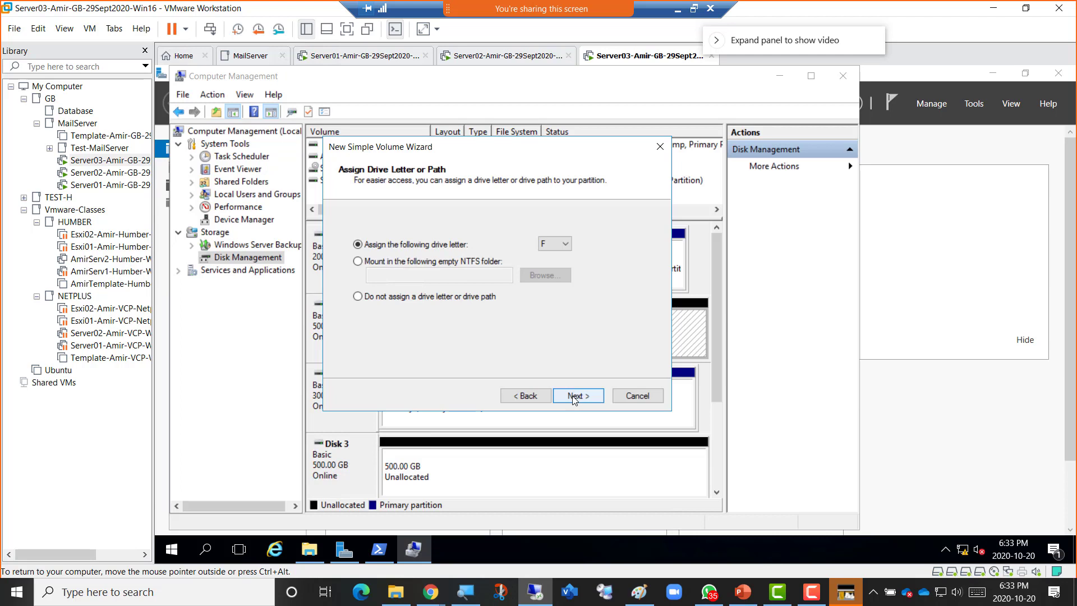
click(573, 396)
Enter the volume label 'Database', review the summary, then cancel the wizard.
click(519, 313)
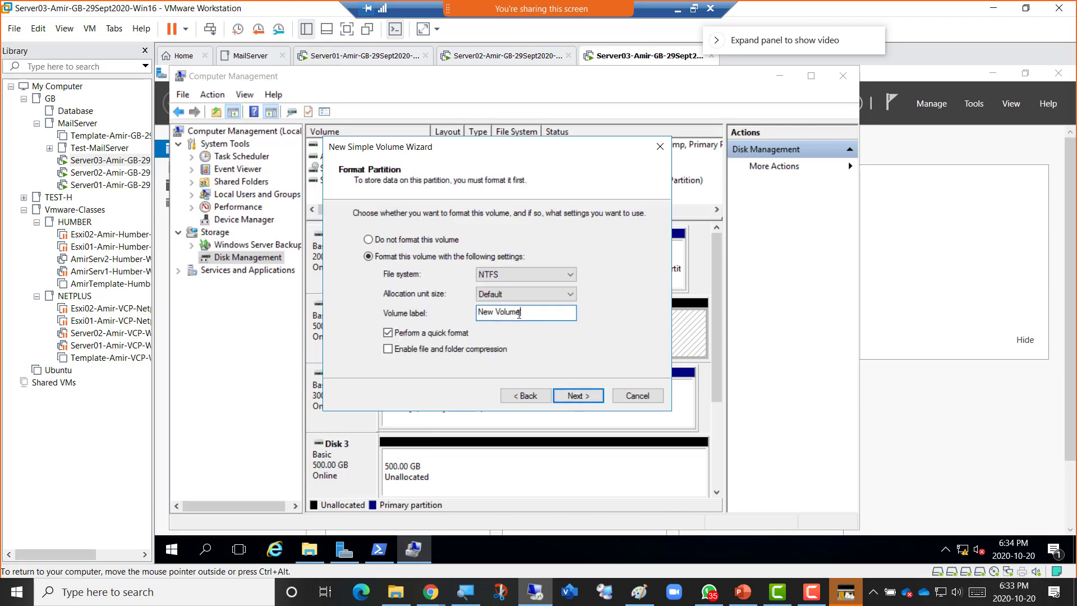
drag(519, 312, 460, 307)
text(Dataabase)
key(BackSpace)
text(a)
click(576, 400)
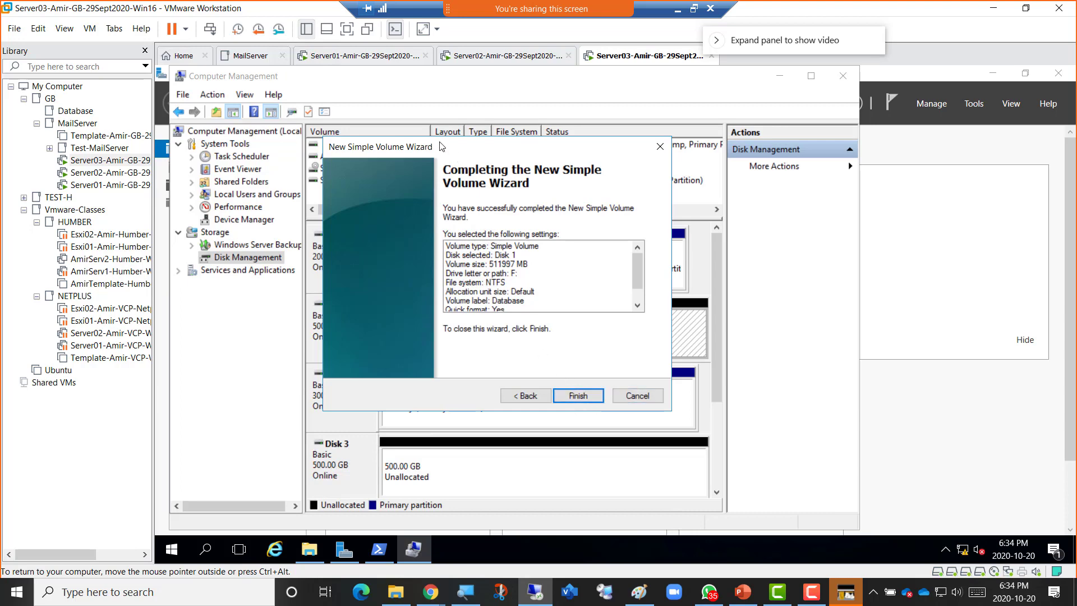
drag(443, 147, 824, 167)
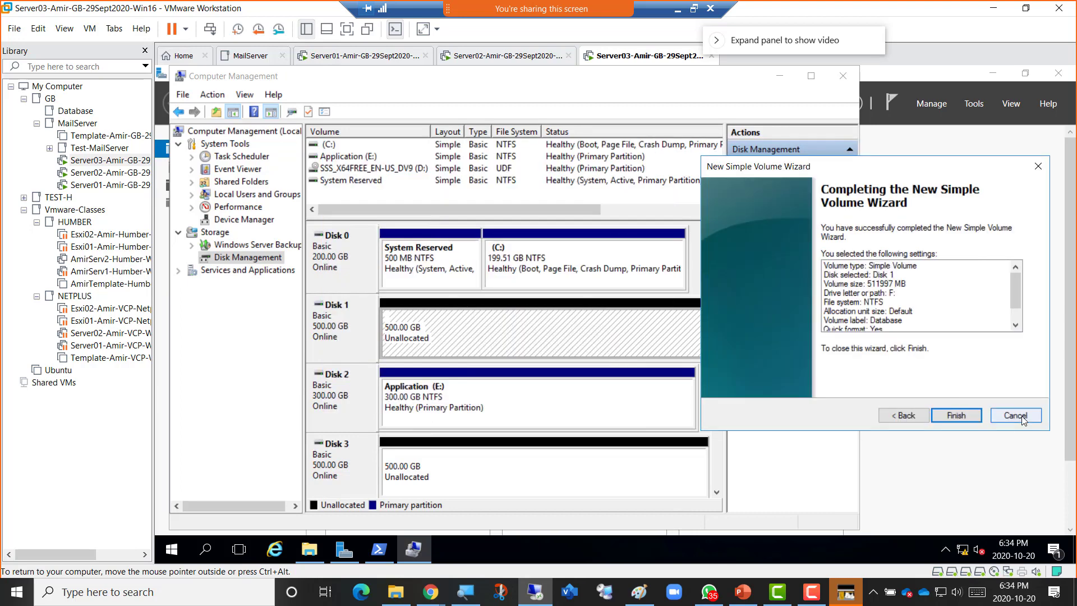
click(1020, 416)
Create a full 511997 MB NTFS simple volume on Disk 1, letter F, labelled 'Database'.
right_click(457, 319)
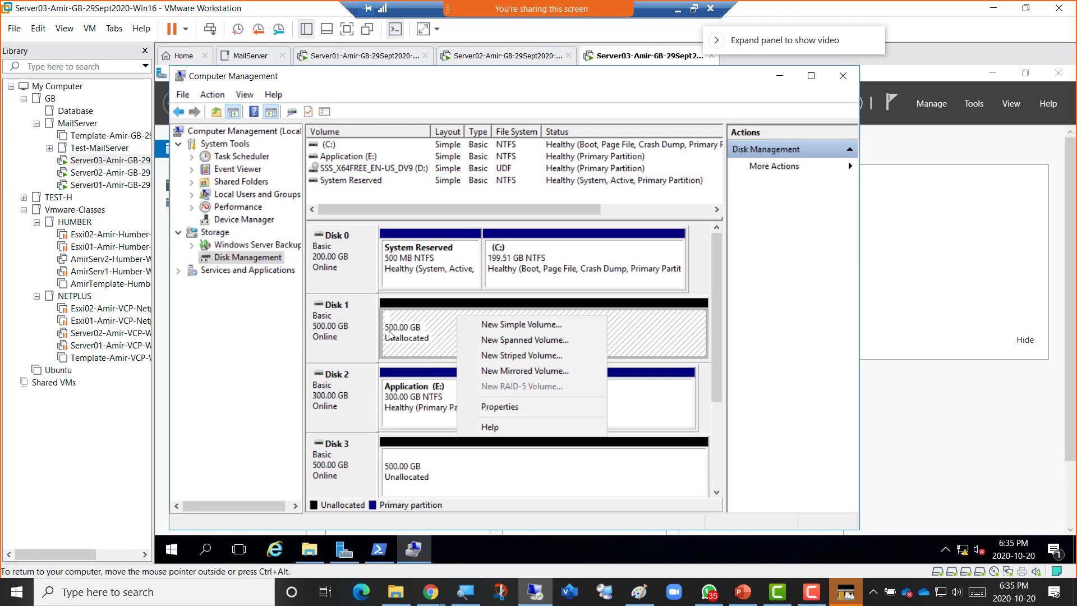
click(409, 332)
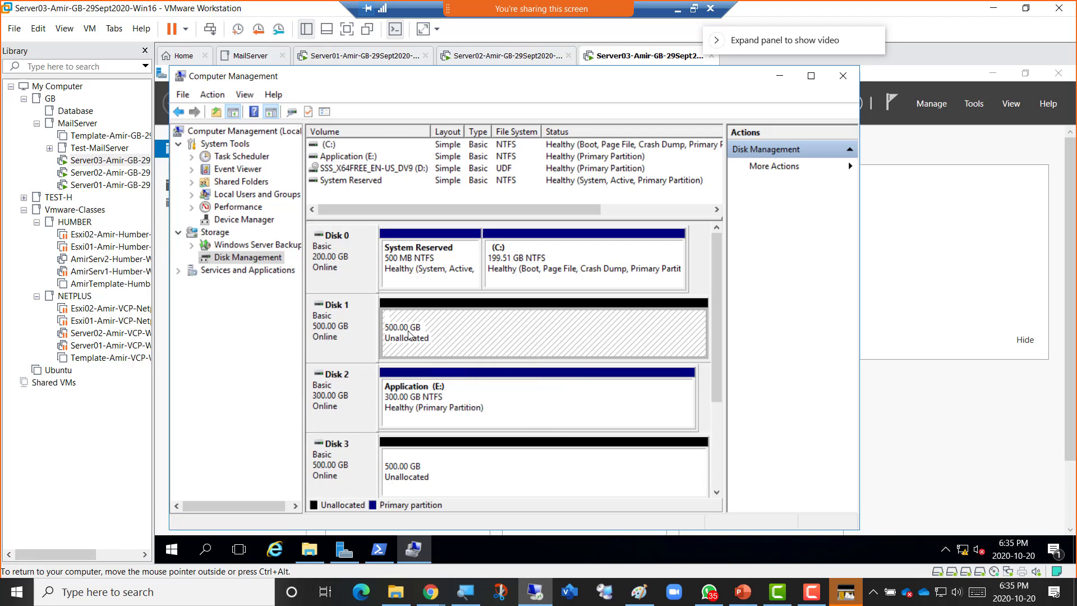
right_click(470, 322)
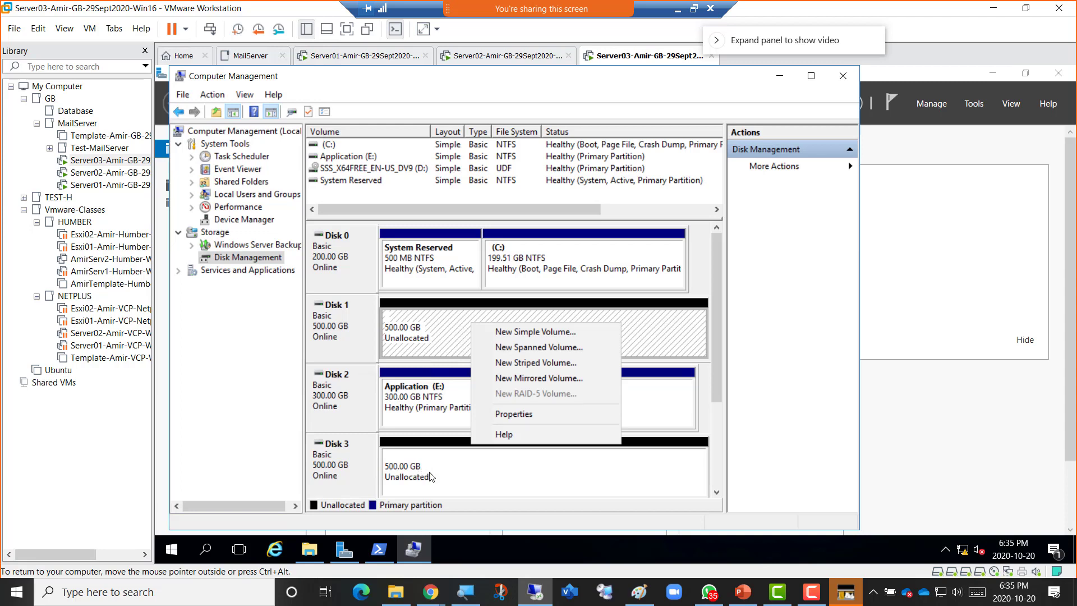
click(518, 332)
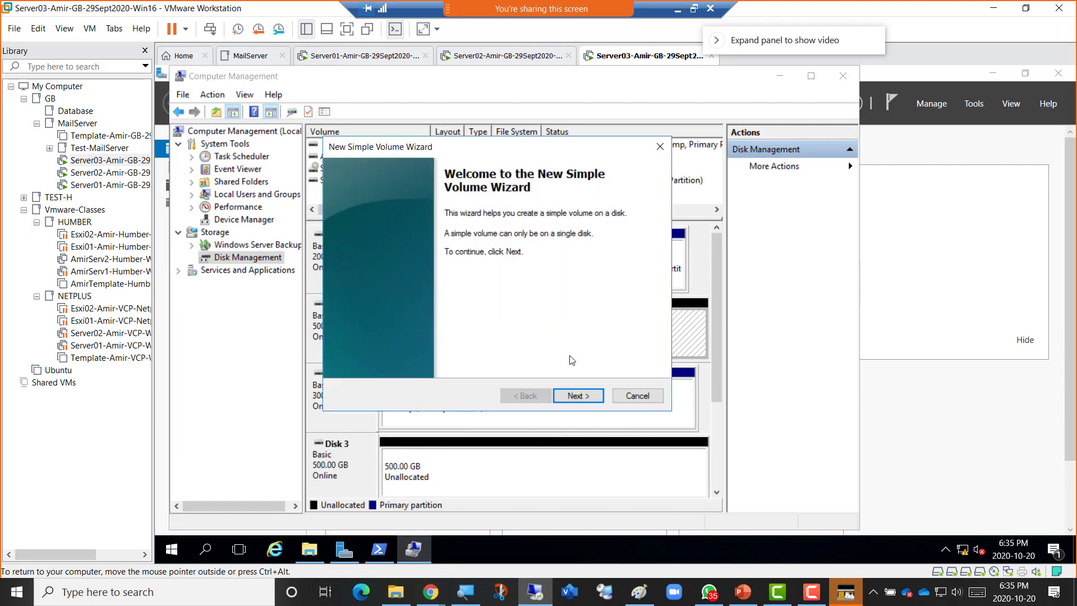
click(577, 395)
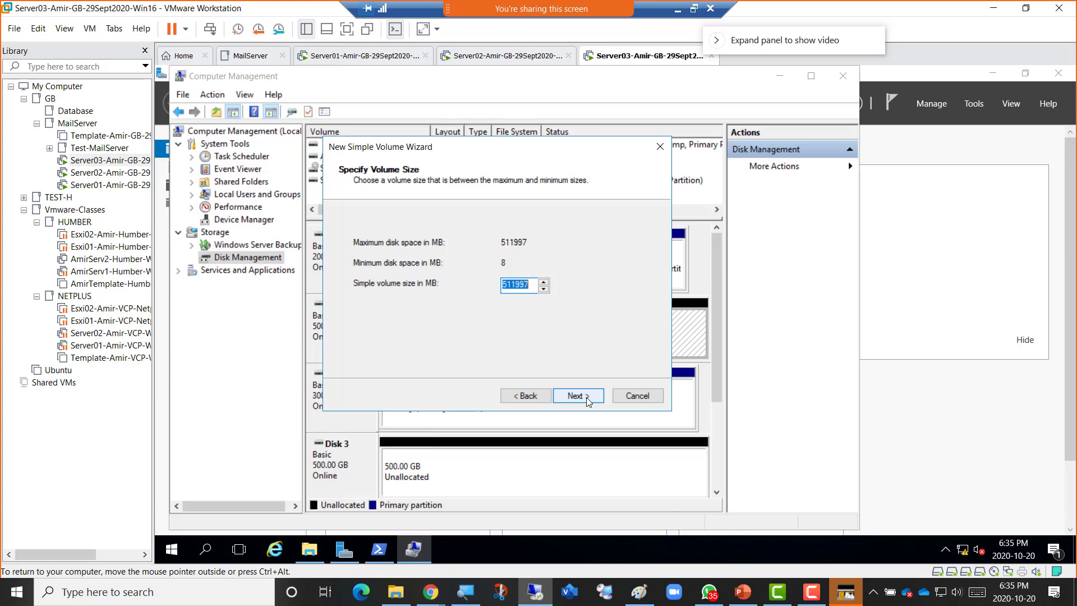
click(586, 397)
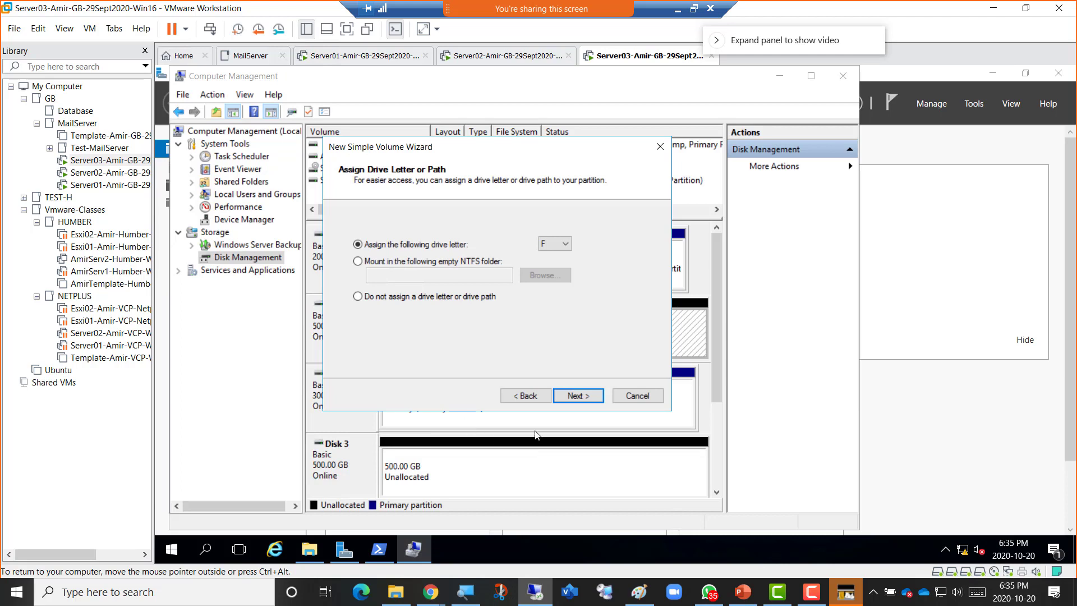
click(577, 396)
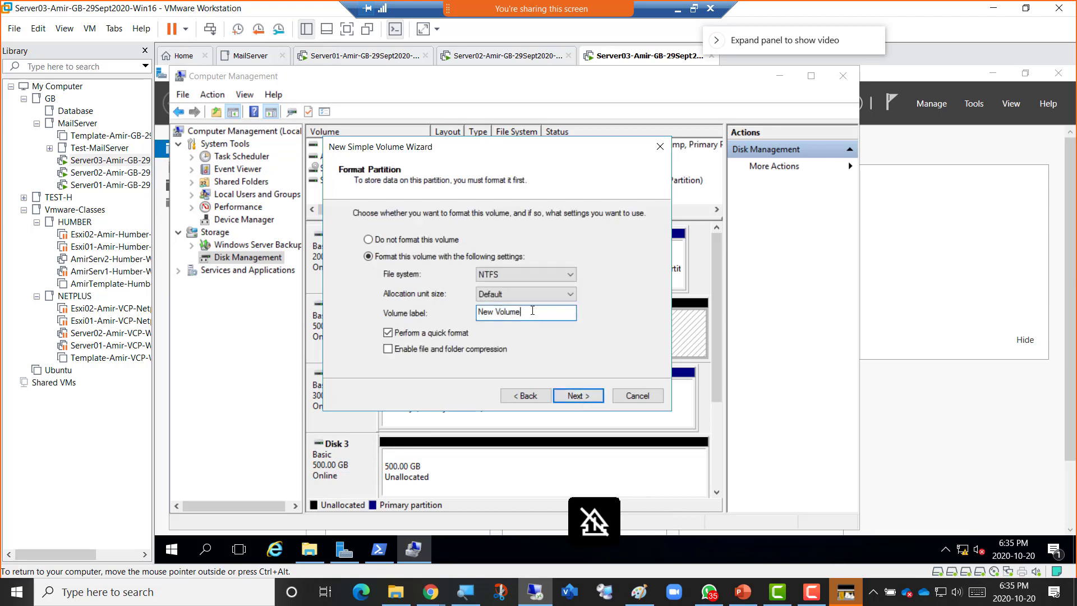
key(ctrl+a)
text(Database)
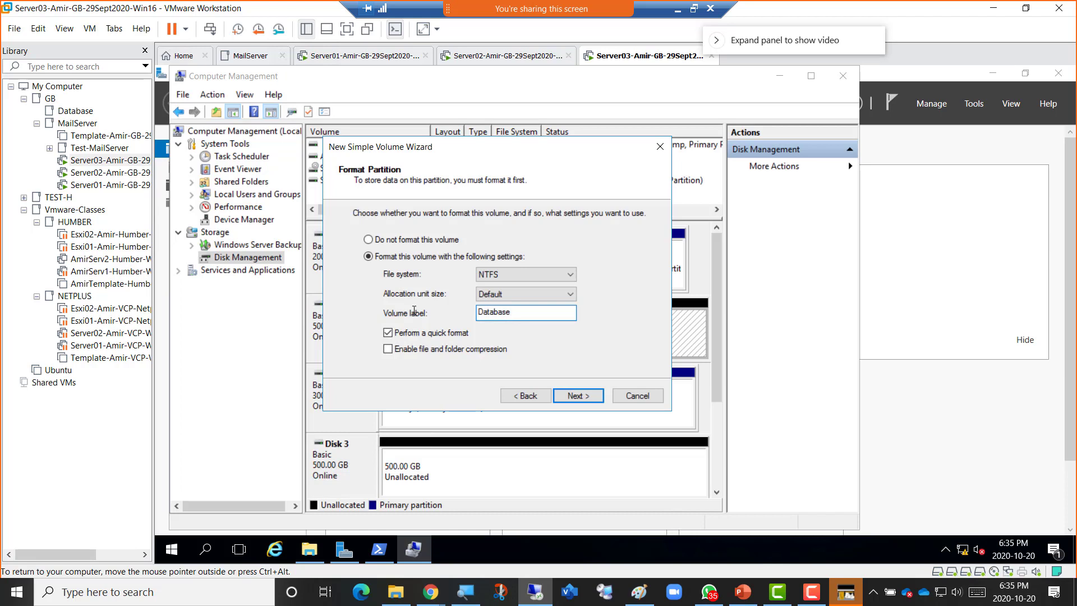
click(577, 396)
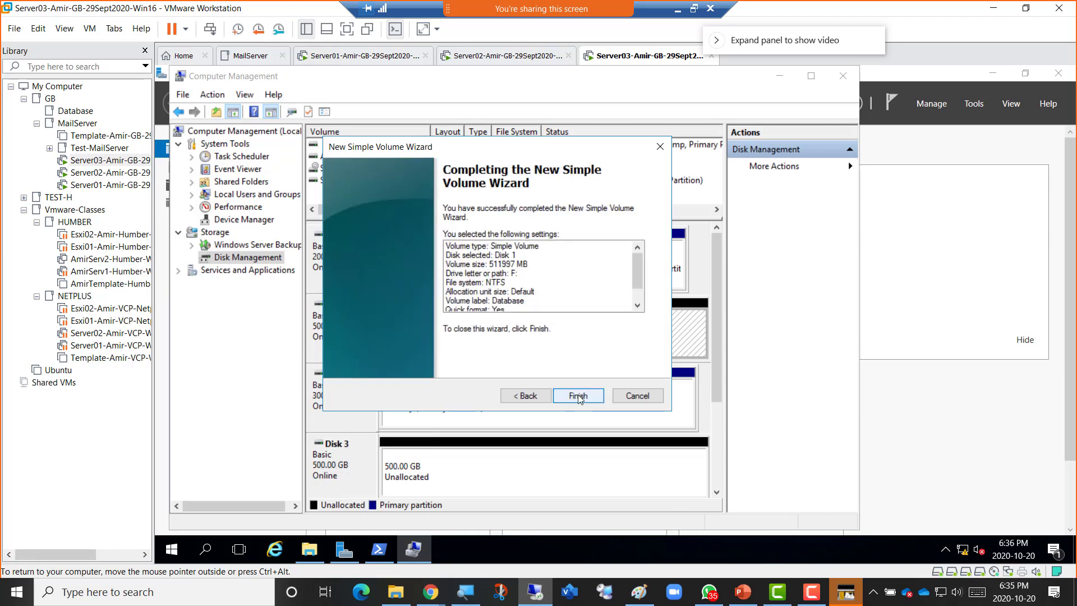
click(580, 397)
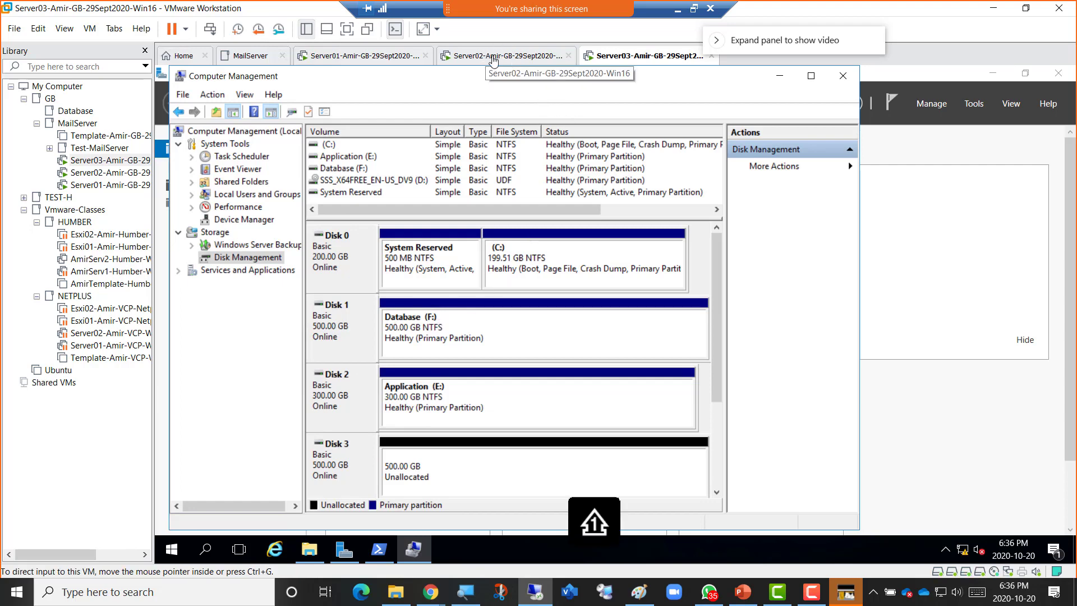
On Server02, open the Database (F:) drive and select its Program Files folder.
click(494, 62)
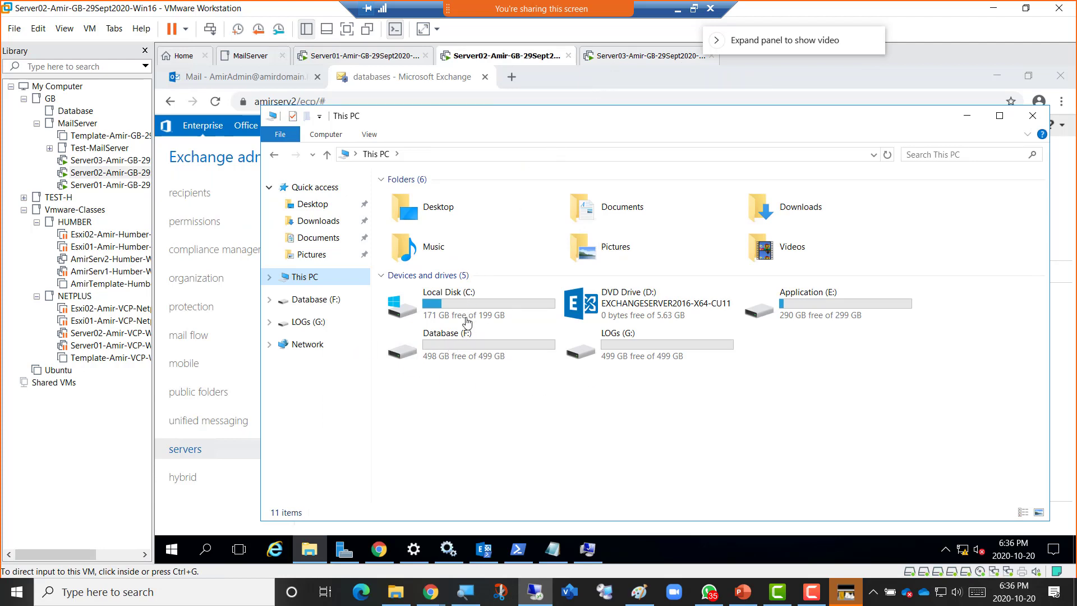
double_click(458, 341)
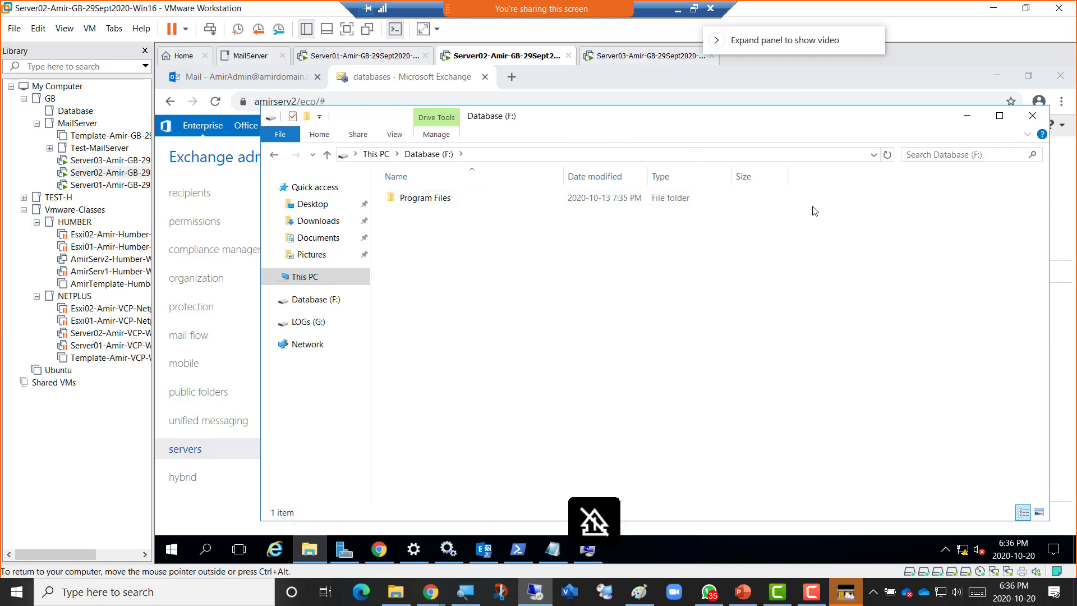
click(434, 202)
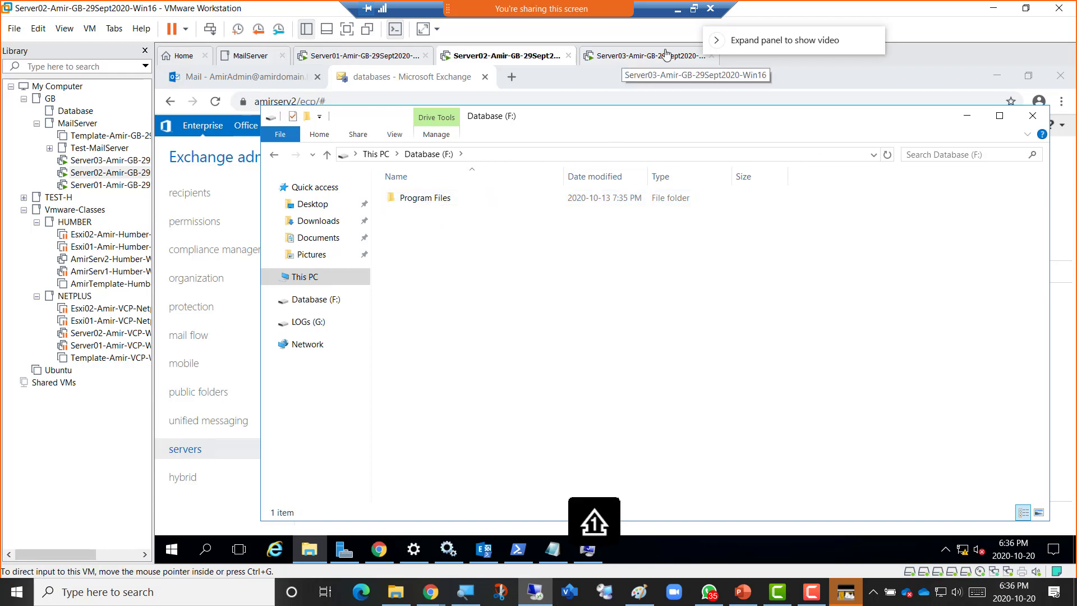
Start a New Simple Volume on Server03's Disk 3, keeping the full 511997 MB size.
click(639, 58)
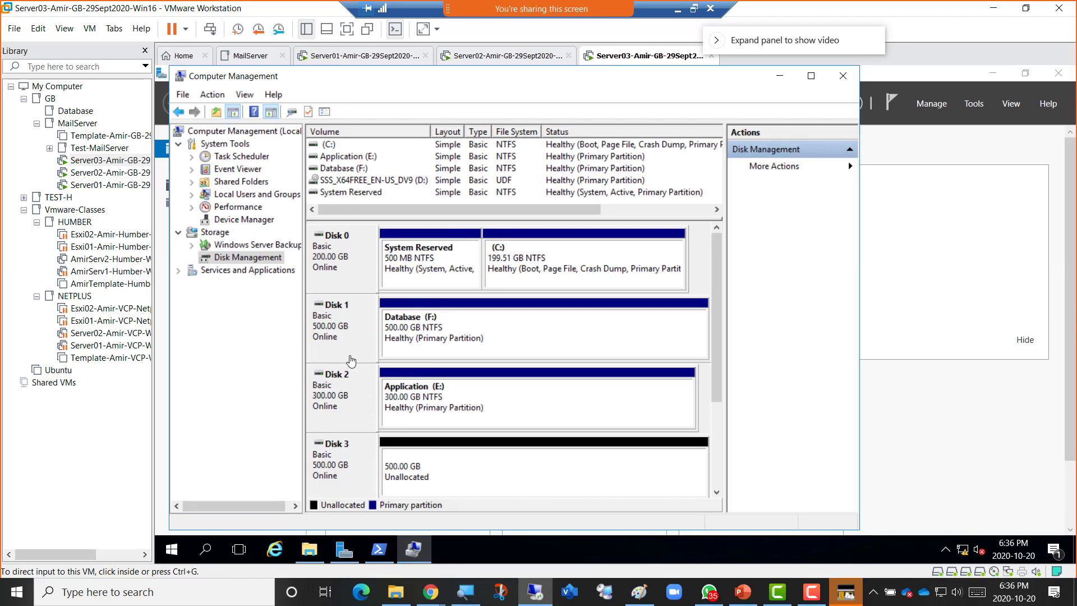
click(444, 474)
right_click(444, 473)
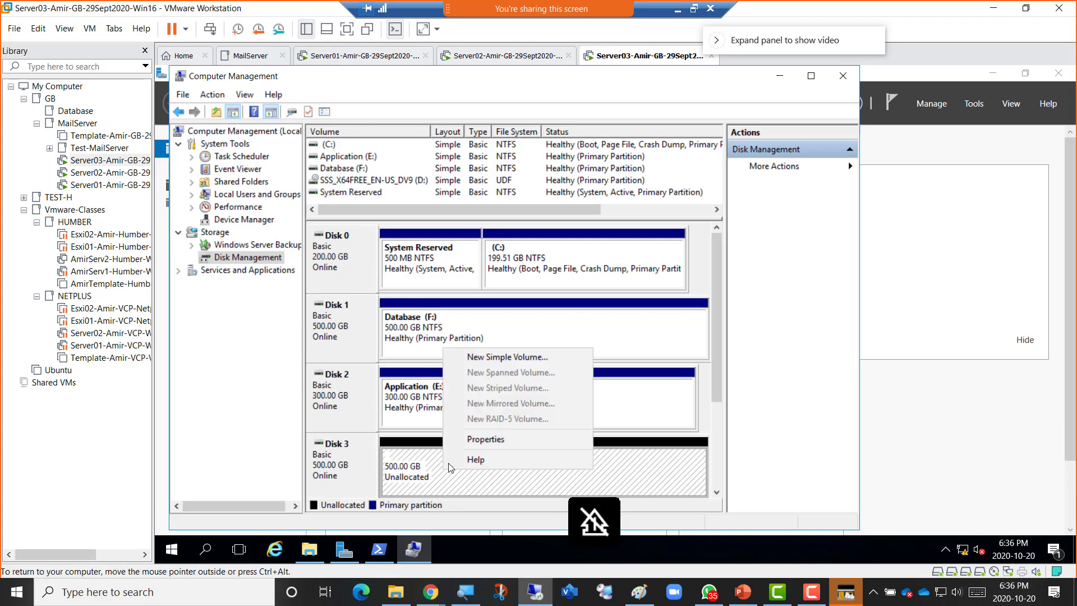
click(480, 359)
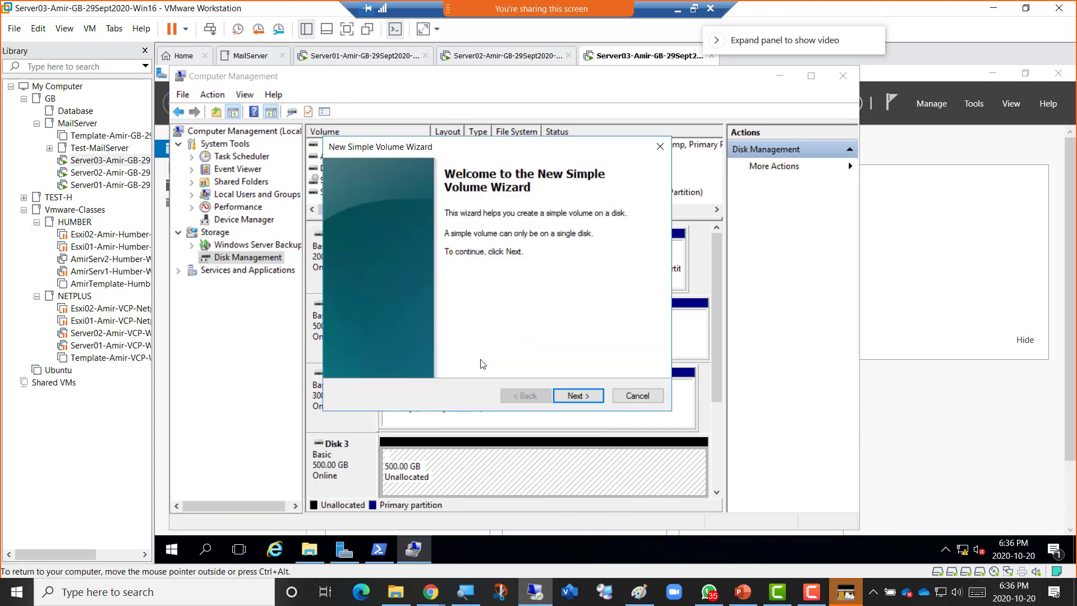
click(574, 395)
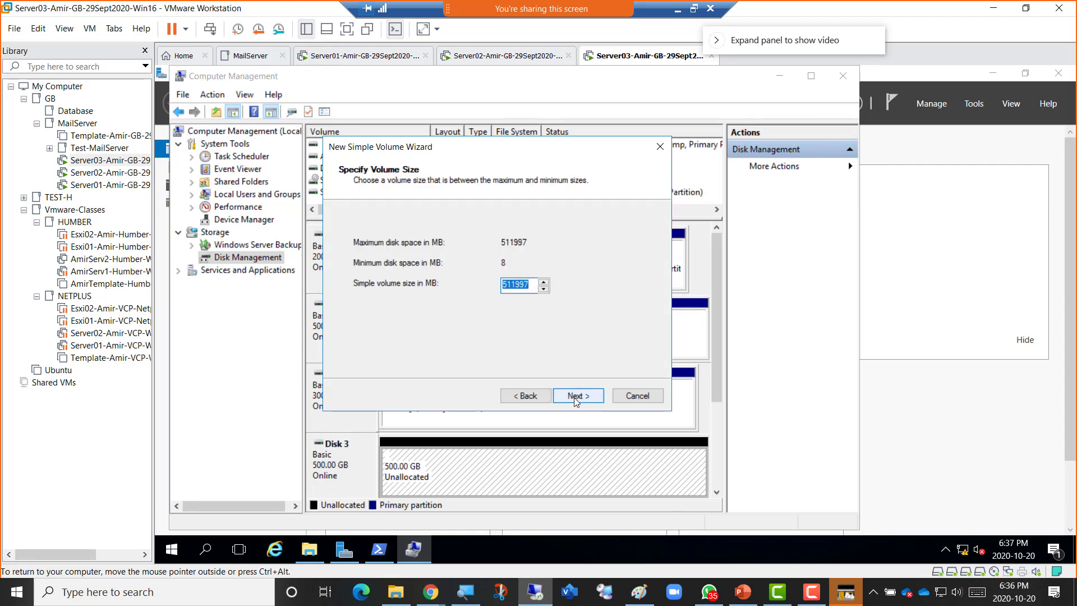
click(574, 397)
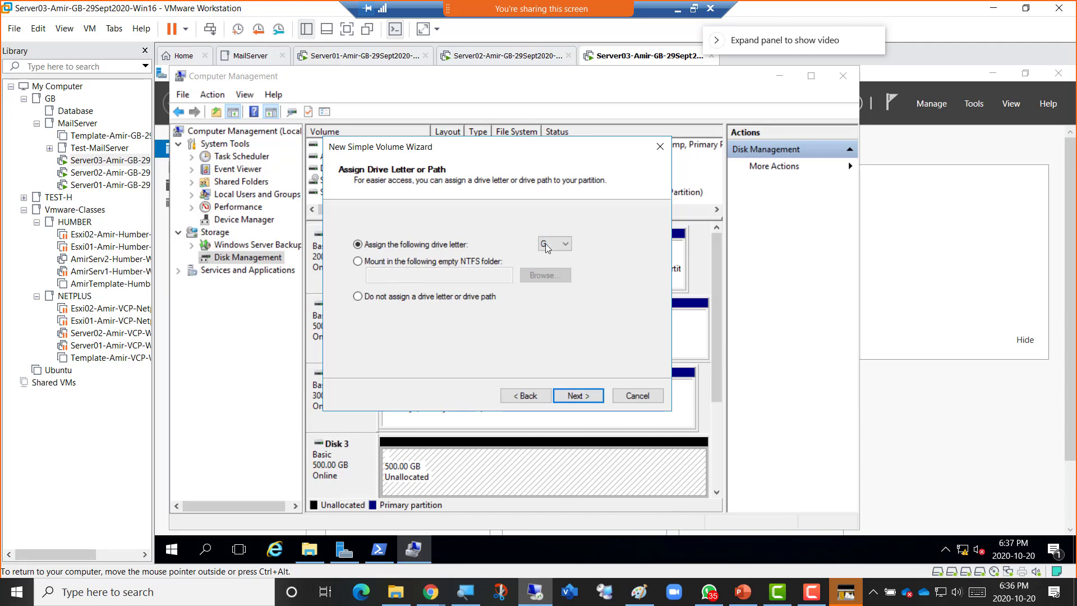
Keep drive letter G, label the NTFS volume LOGs, and finish creating it.
click(499, 58)
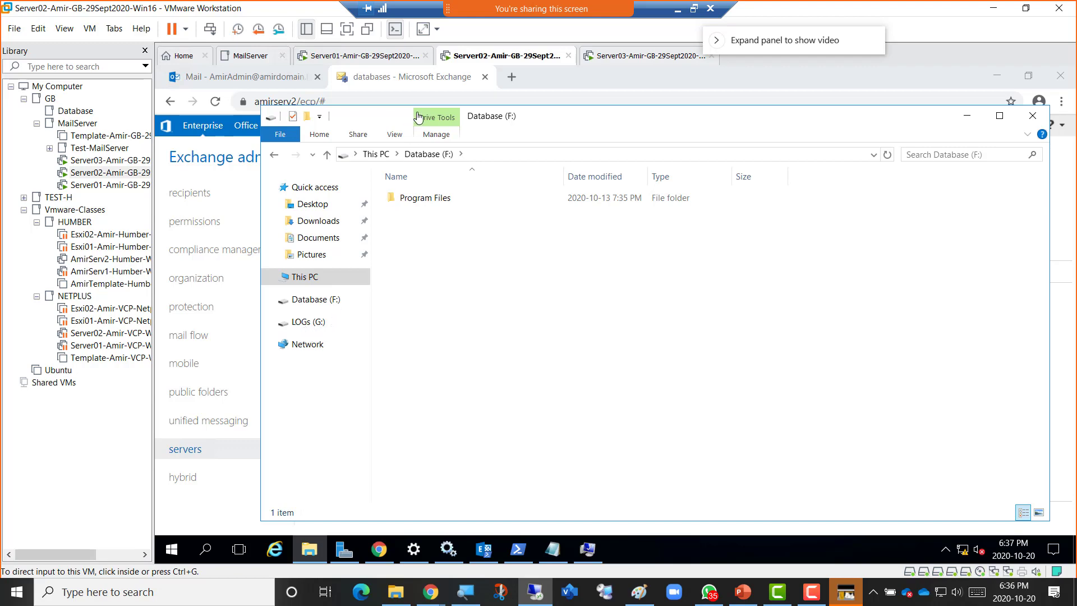
click(624, 58)
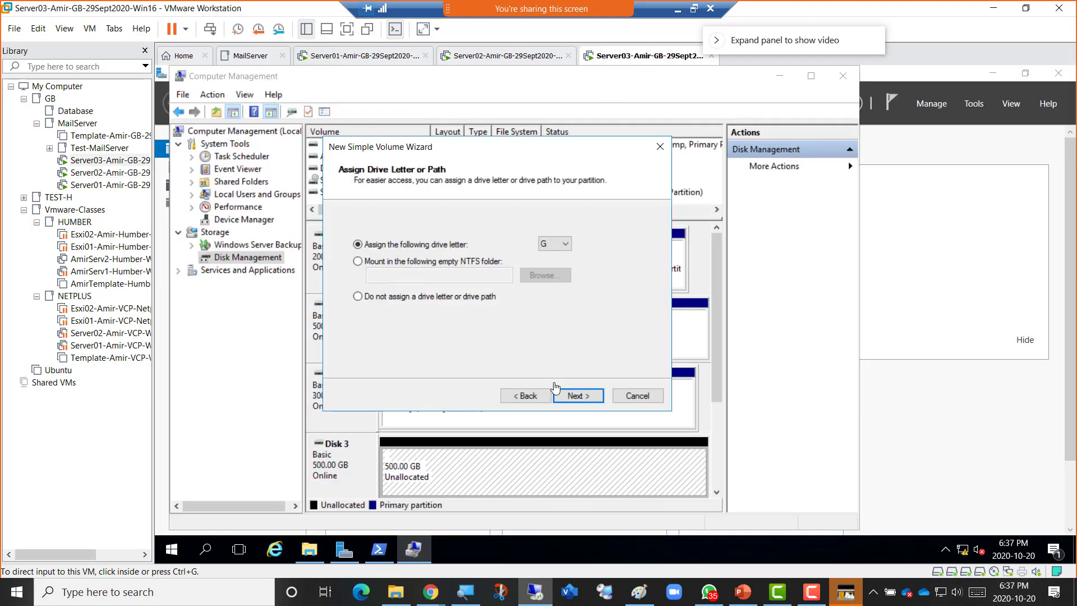
click(576, 398)
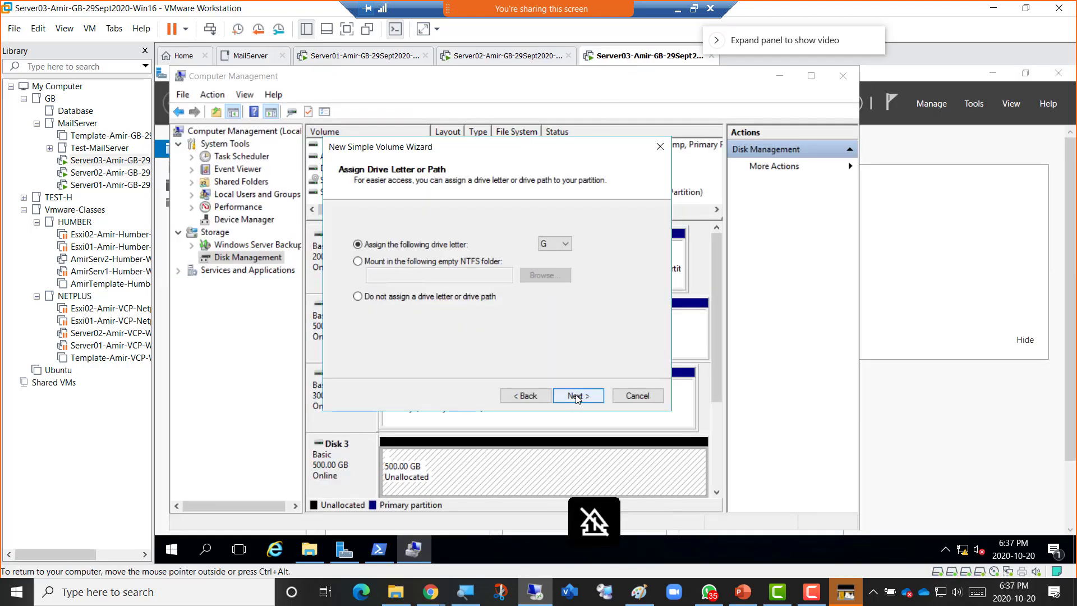
click(576, 397)
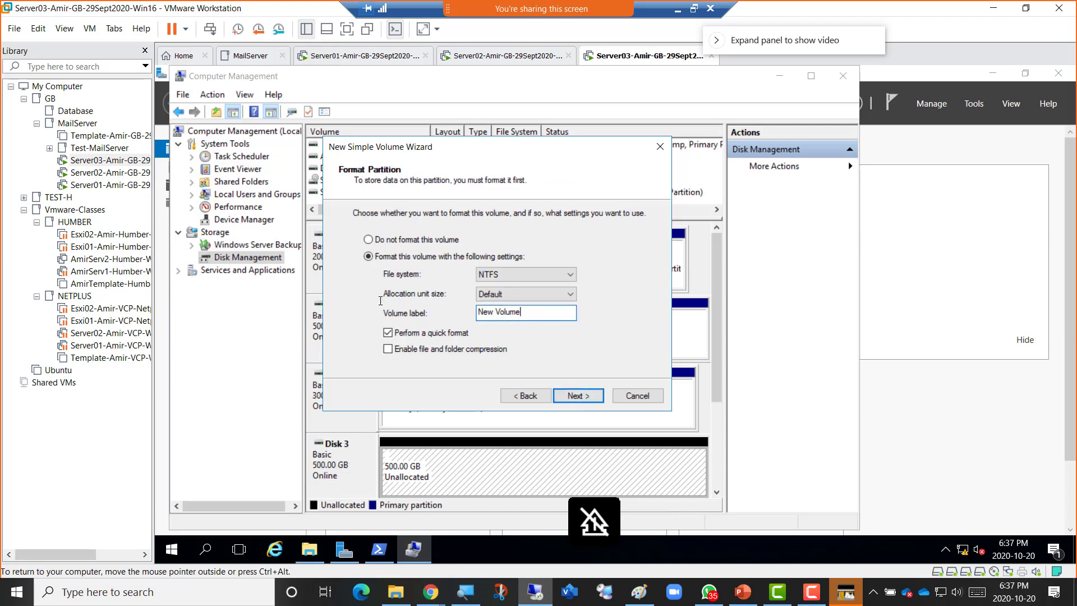
text(L)
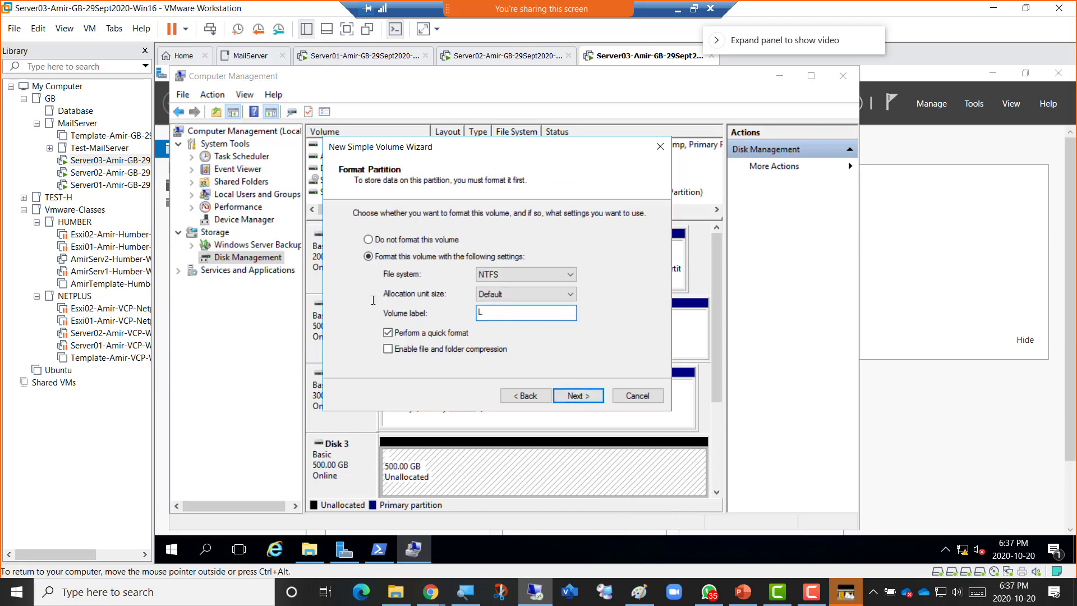
text(ogs)
key(shift+Left)
key(shift+Left)
key(shift+Left)
text(OG)
click(590, 398)
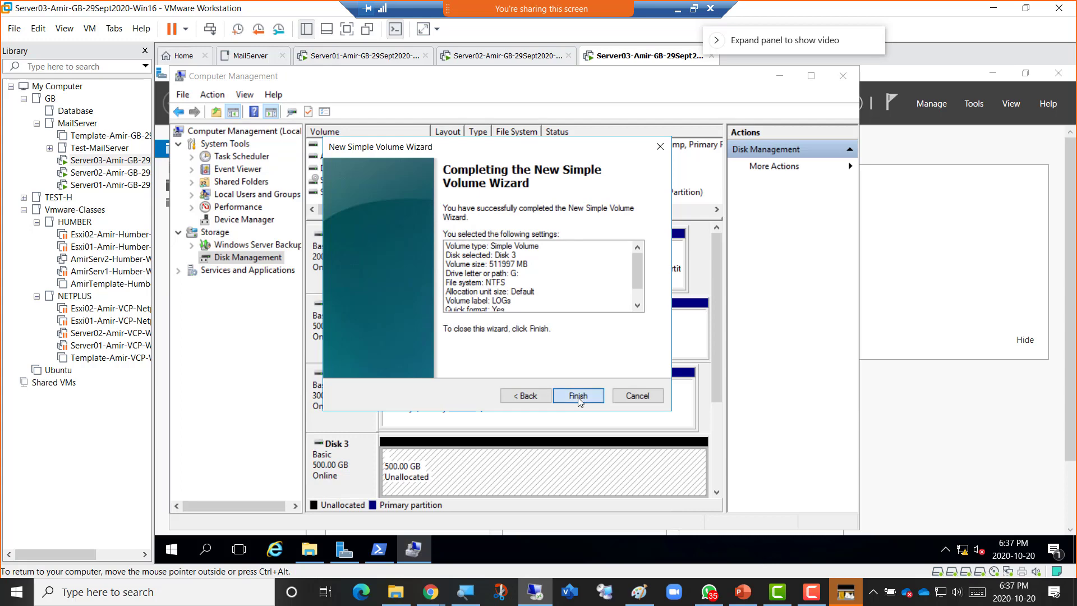
click(578, 396)
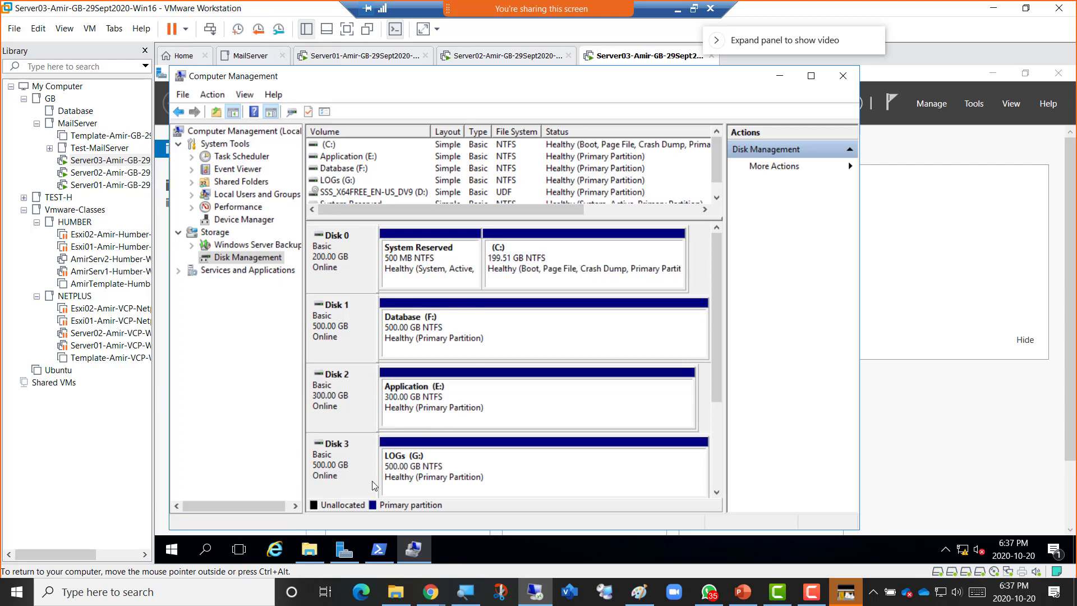
Open This PC on Server03 to show the Application (E:), Database (F:) and LOGs (G:) drives.
click(309, 549)
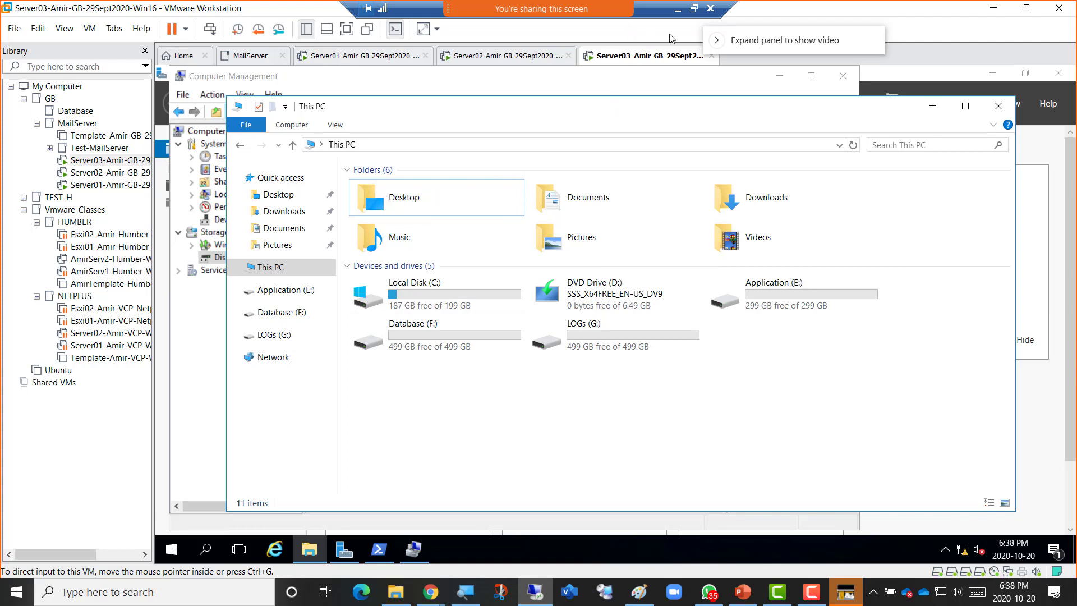
Leave full screen, snip the Server03 VM window with Win+Shift+S, then bring up the OneNote notebook.
click(694, 9)
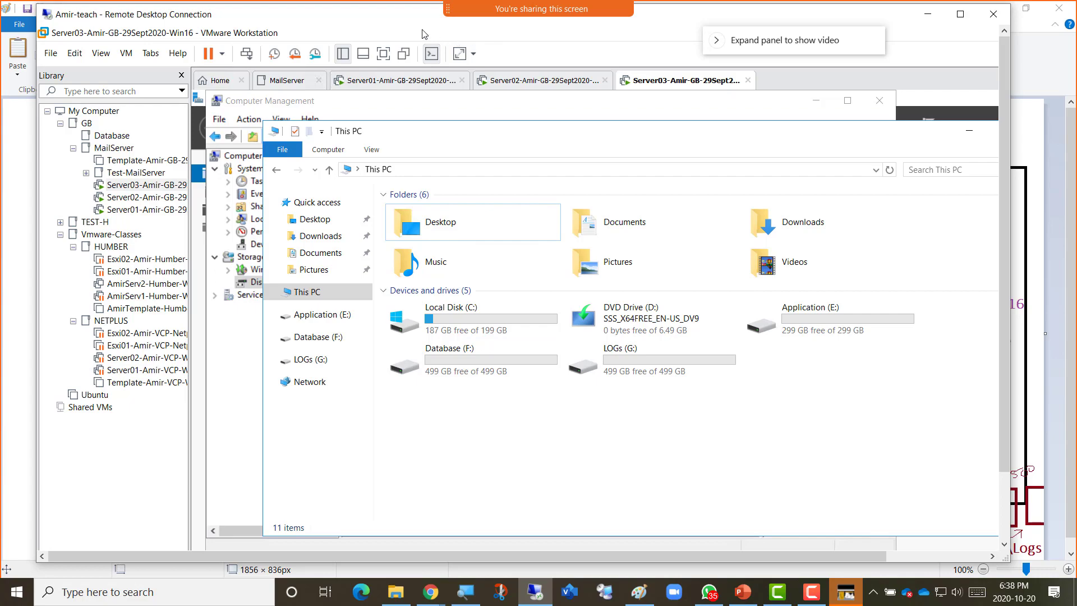
key(super+shift+s)
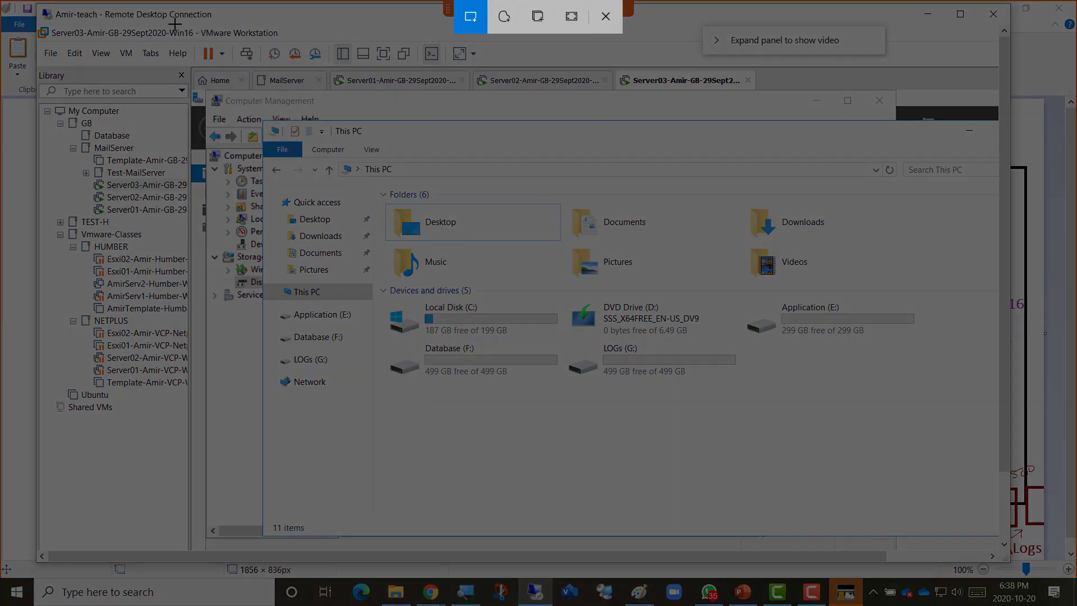
drag(173, 23, 1008, 559)
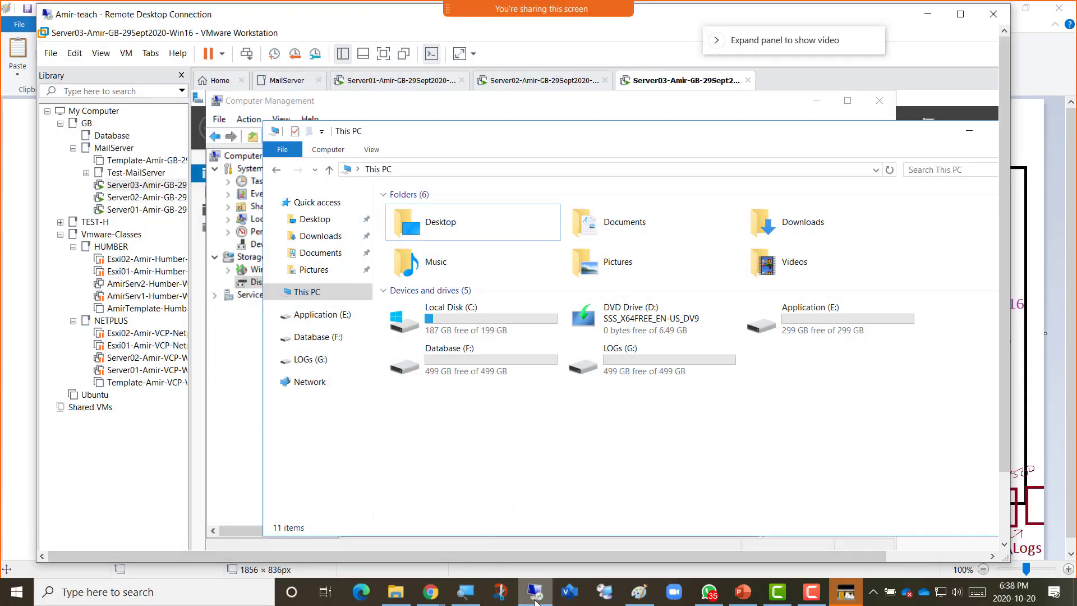
mouse_move(430, 591)
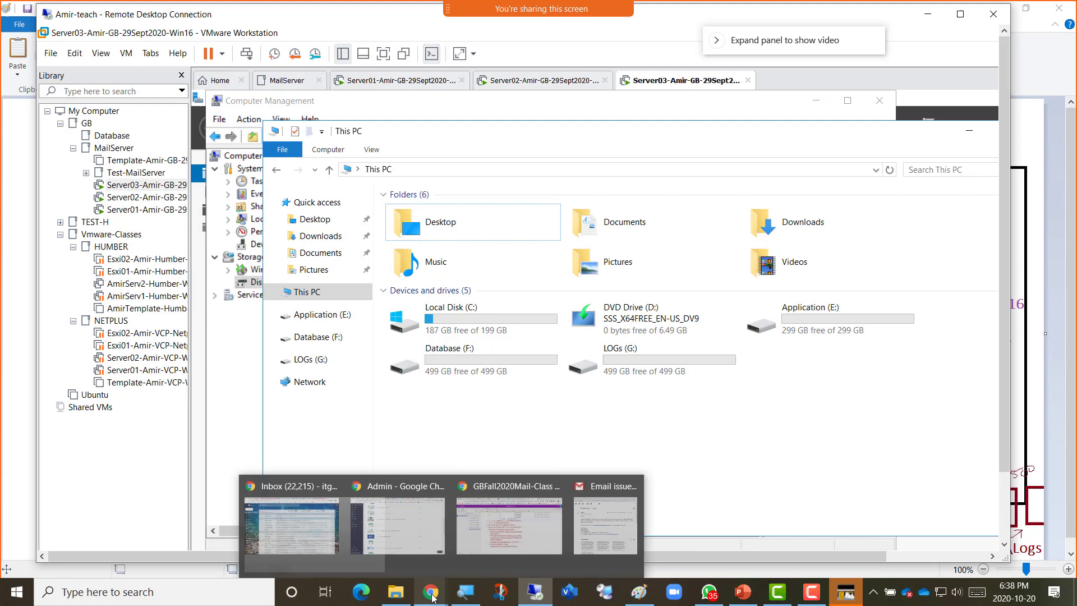
click(521, 558)
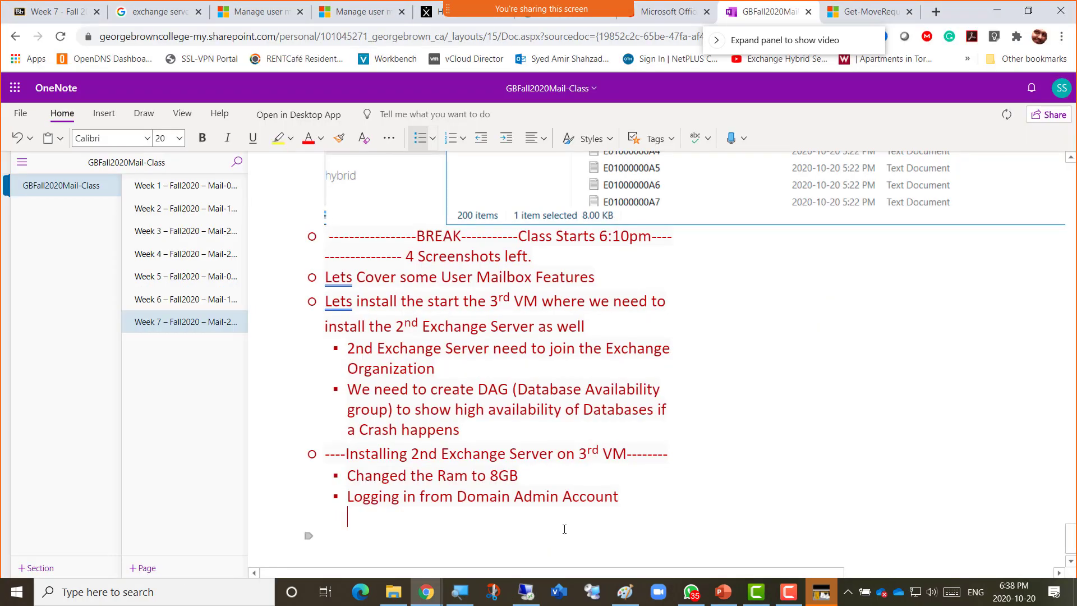
Add a top-level bullet 'Screenshot 7 = Required Drives Created' and paste the drive snip beneath it.
key(BackSpace)
key(ctrl+period)
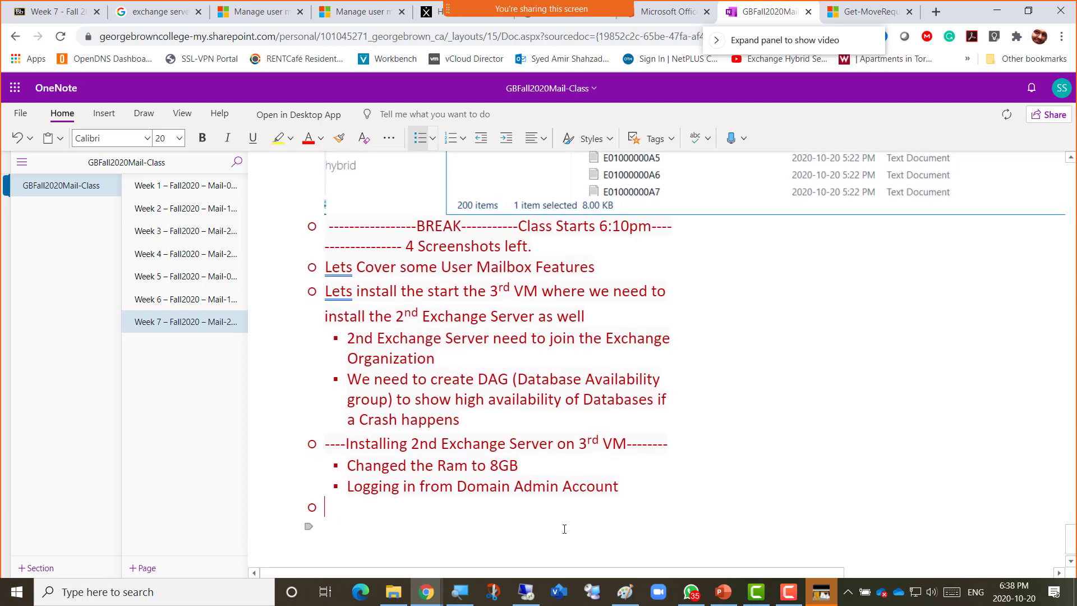
text(Screensh)
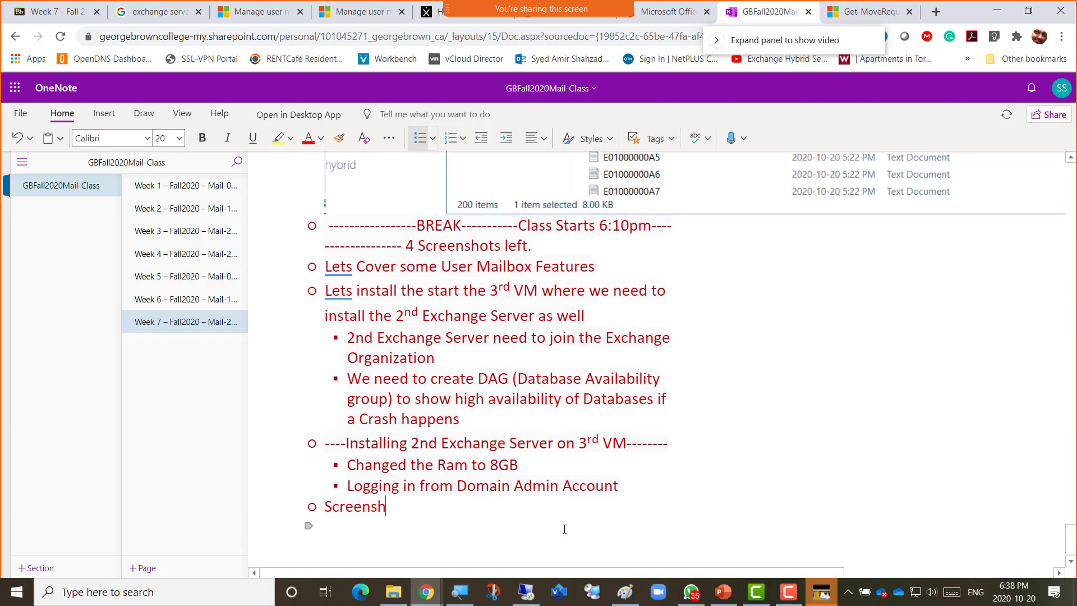
text(ot 7 = )
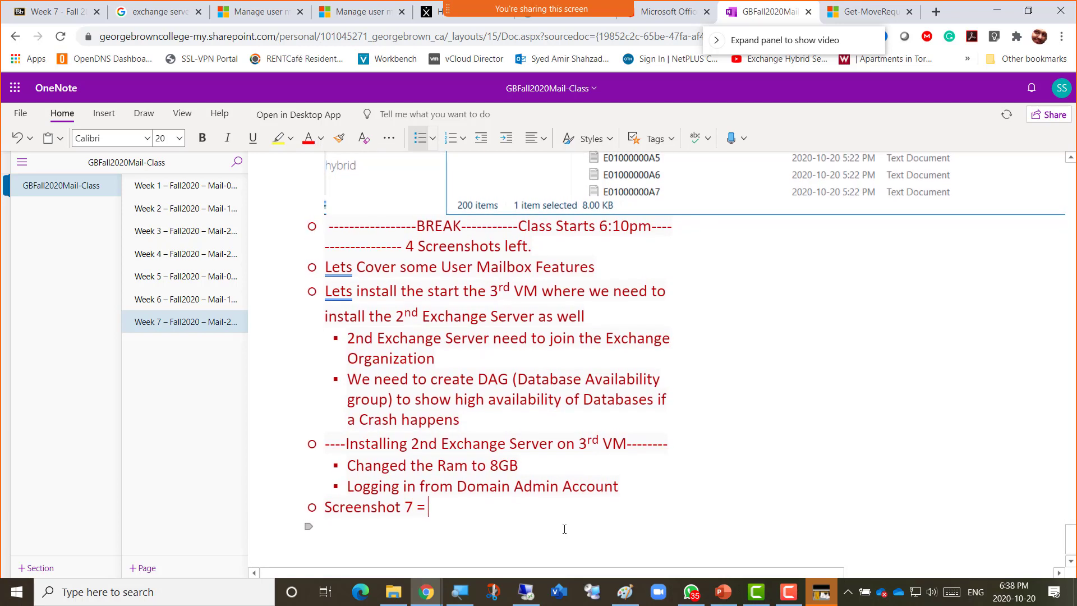
text(Re)
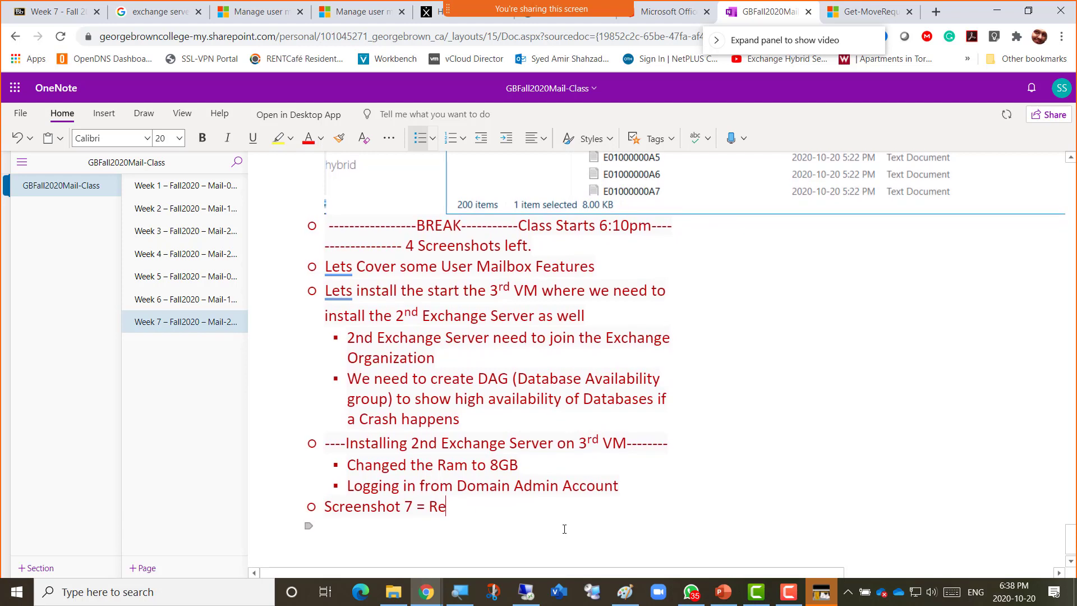
text(quired Drive)
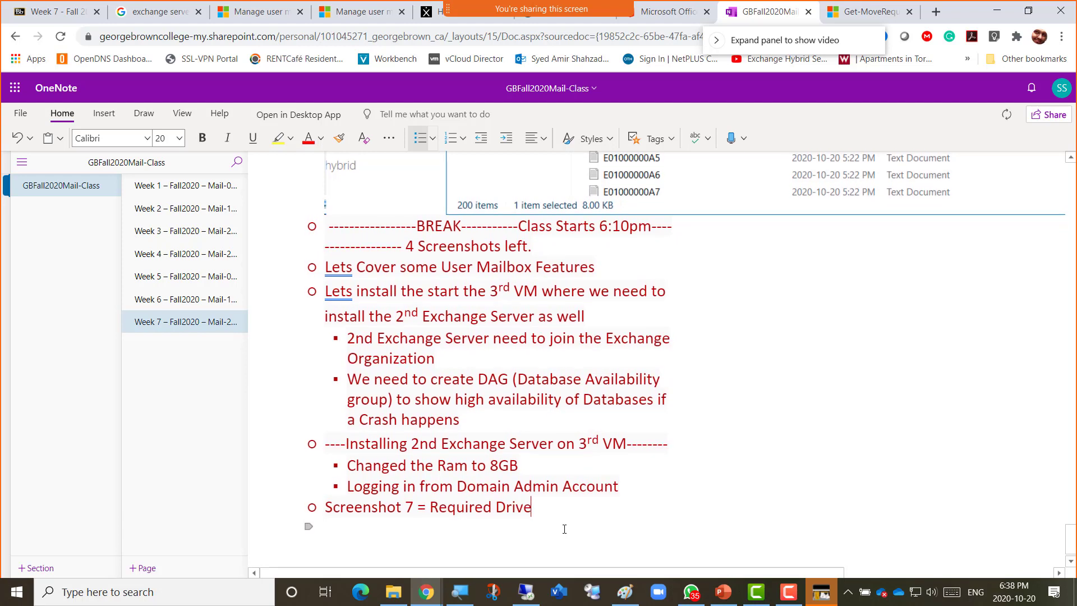
text(s Created)
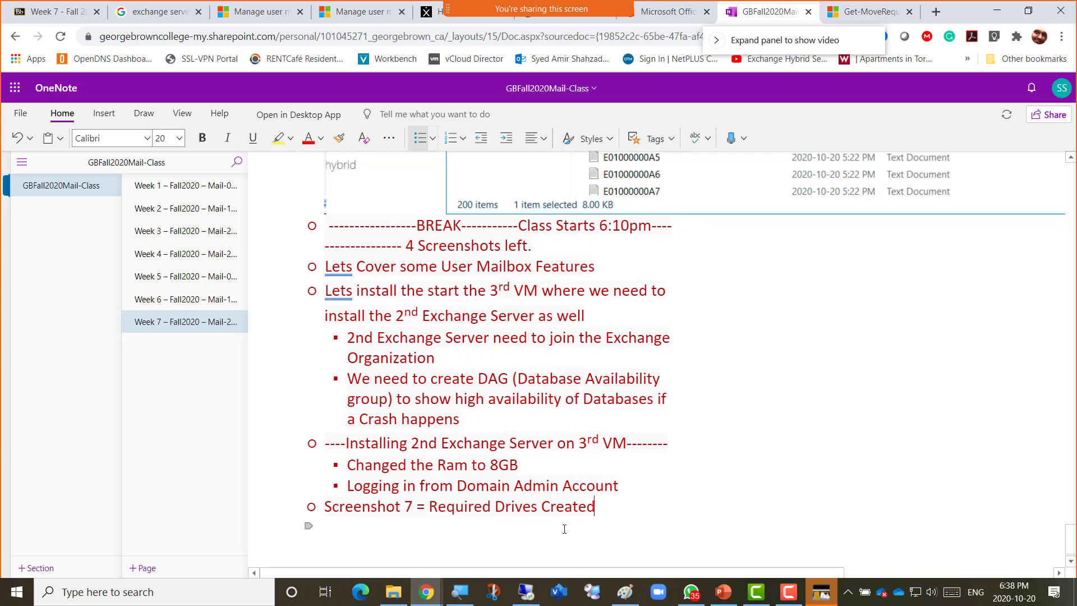
key(Return)
key(ctrl+v)
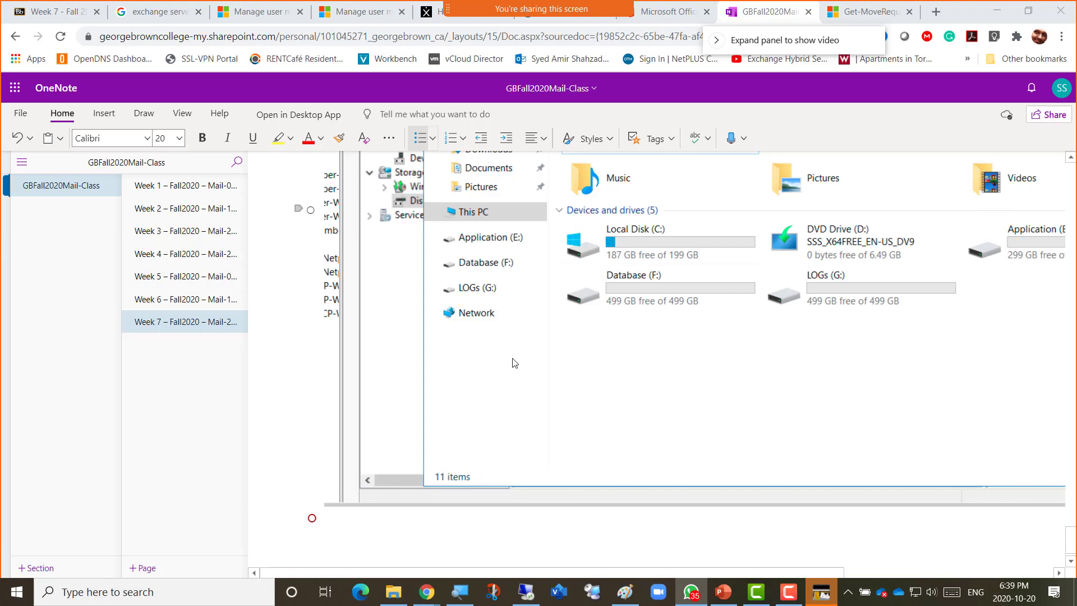
key(alt+Tab)
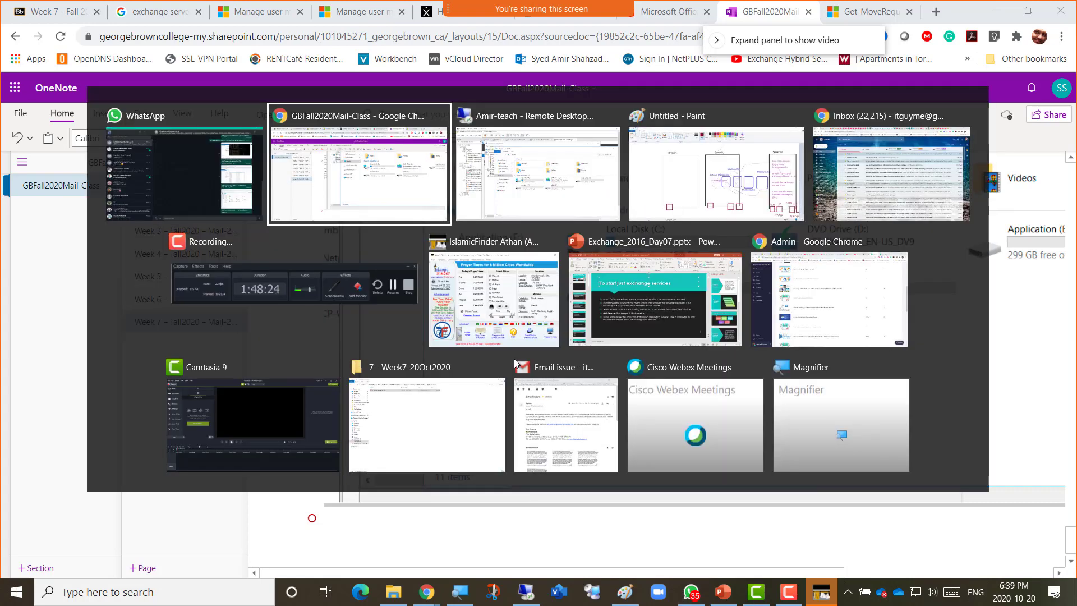
Maximise the Remote Desktop window, close This PC, and minimise Computer Management on Server03.
key(alt+Tab)
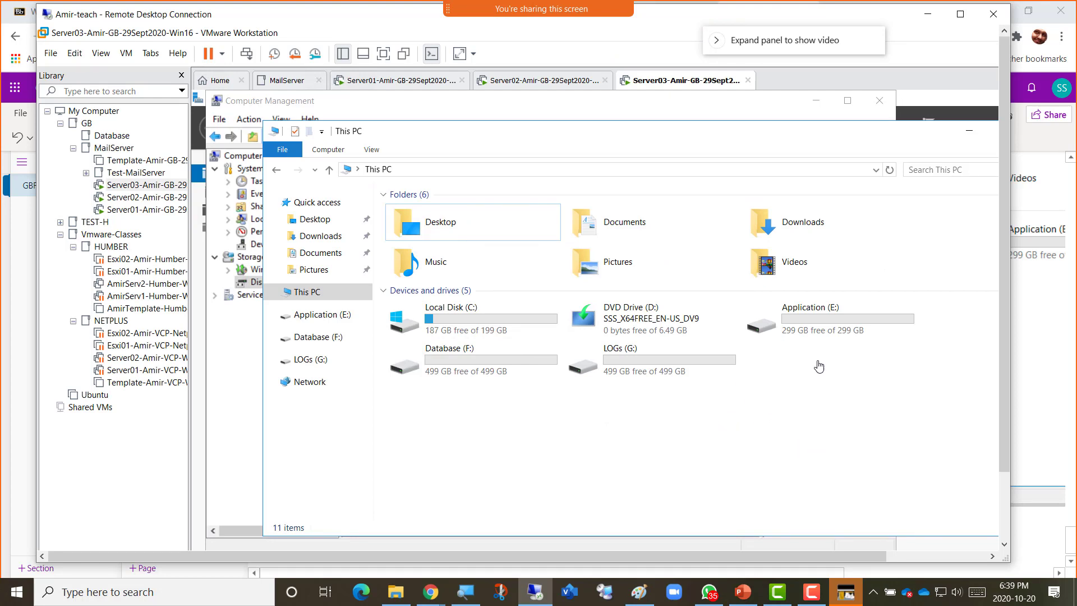
click(959, 14)
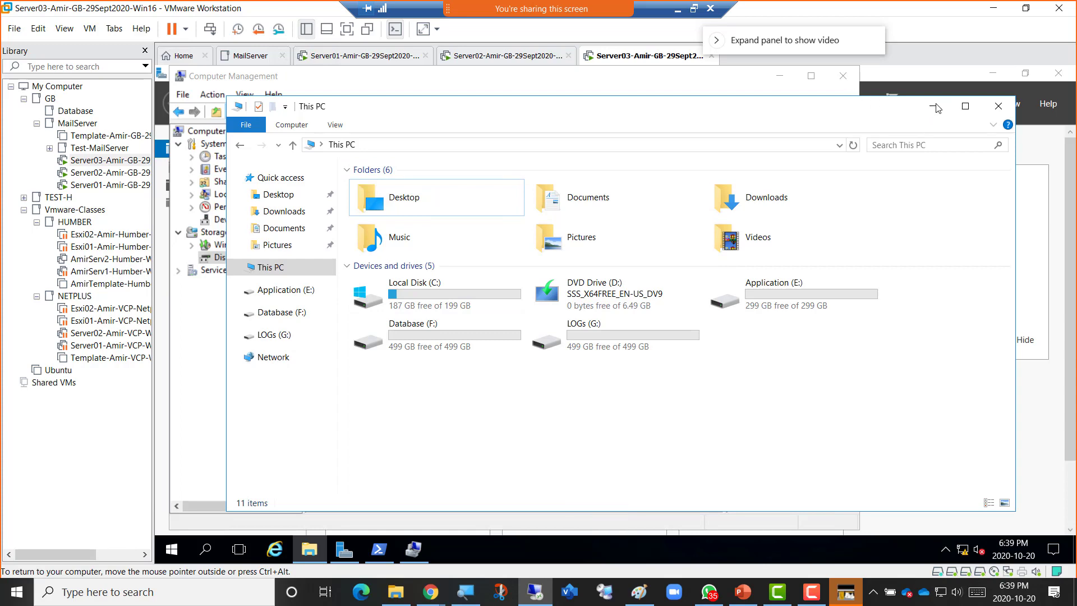
click(778, 82)
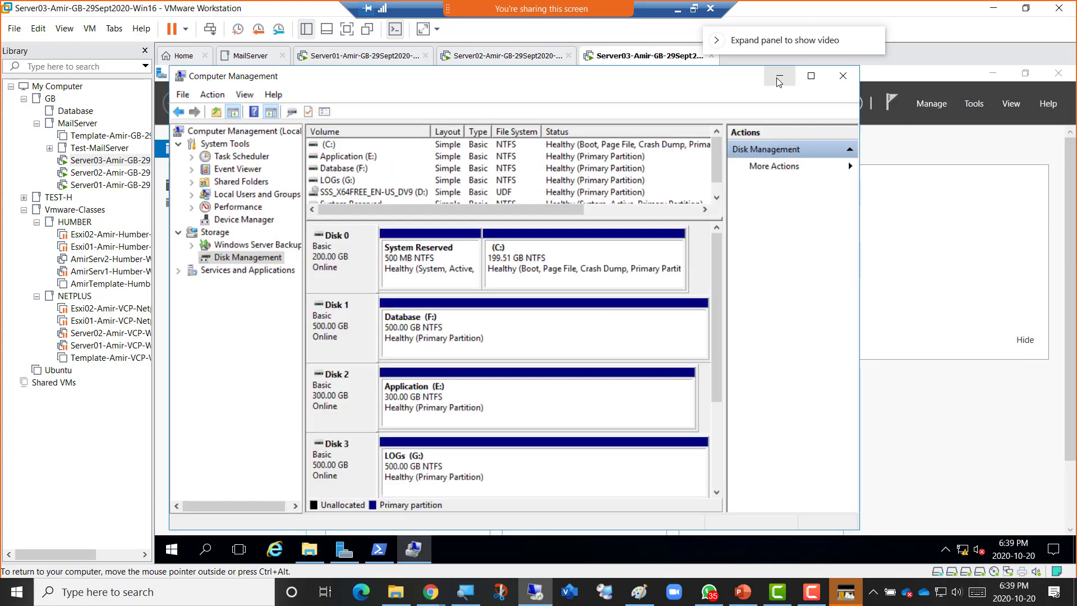
click(779, 82)
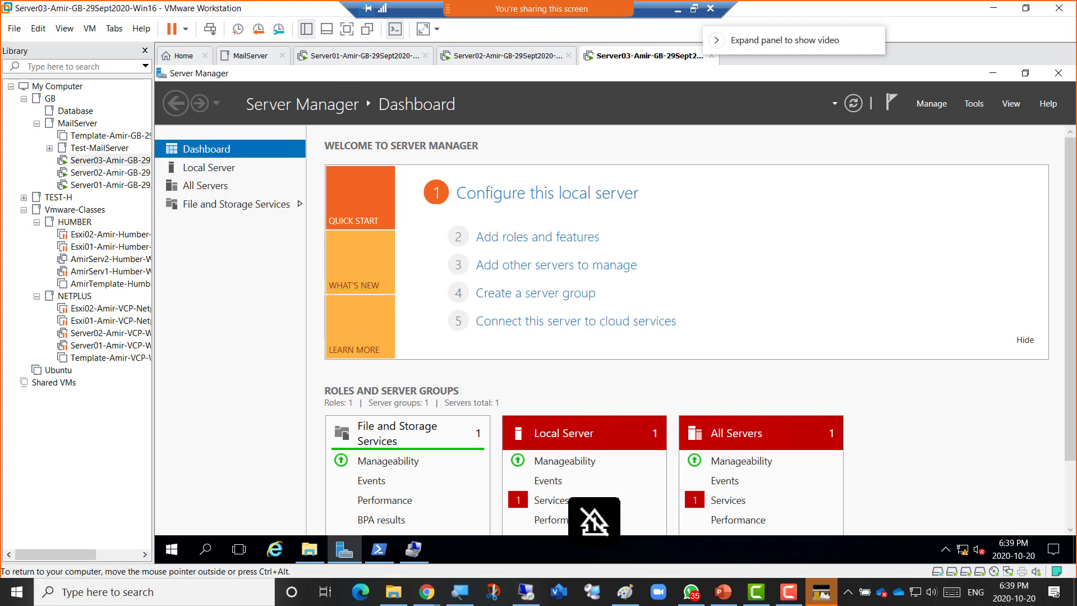
Switch to Server02 and open Downloads, showing the UcmaRuntimeSetup and vcredist_x64 installers.
click(485, 59)
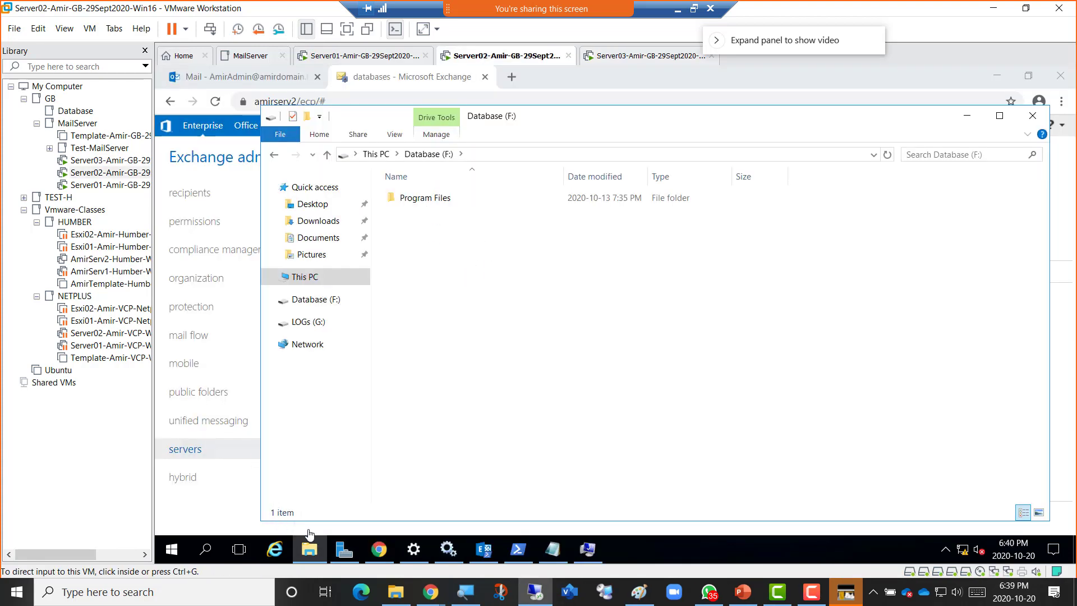
click(326, 223)
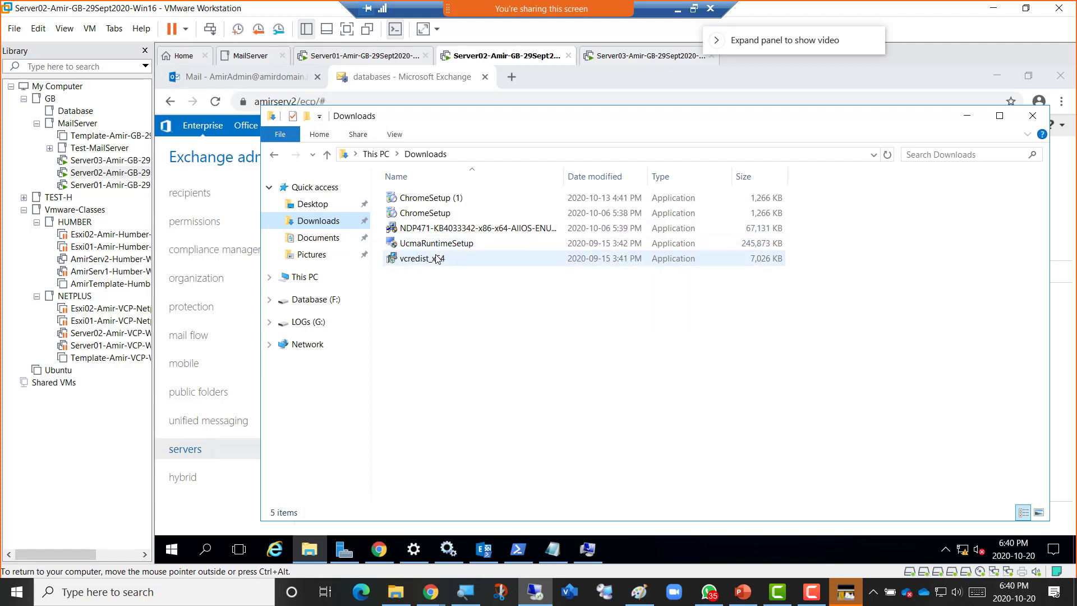
mouse_move(429, 264)
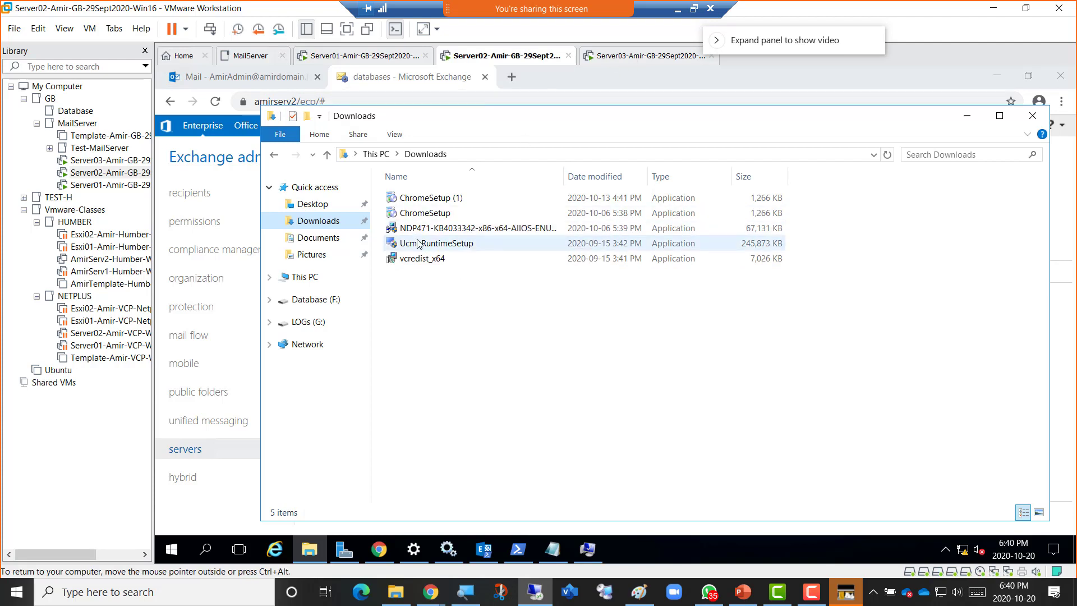
mouse_move(418, 243)
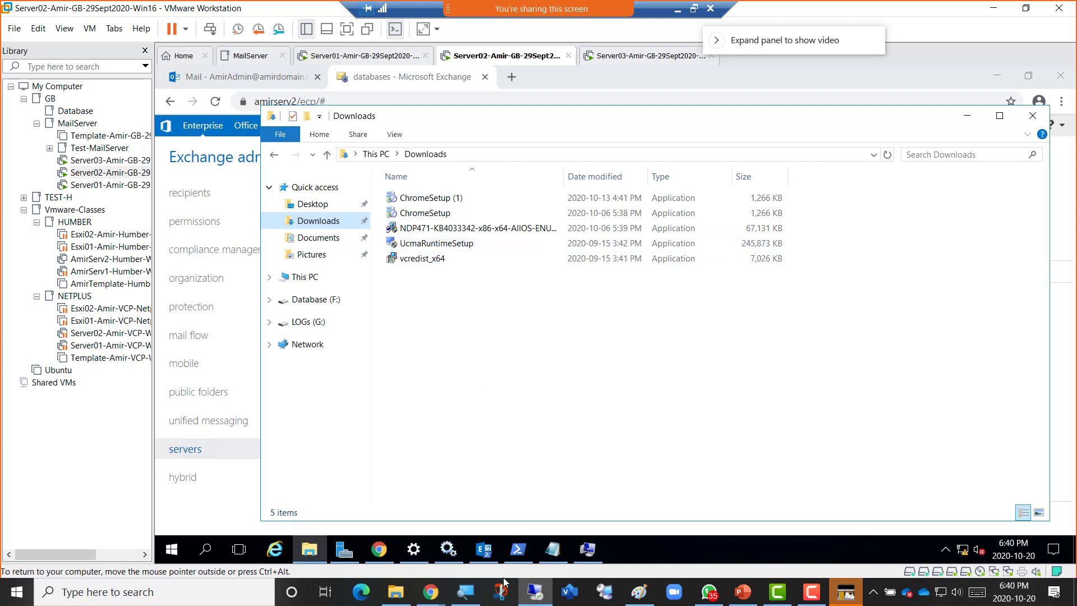
mouse_move(535, 601)
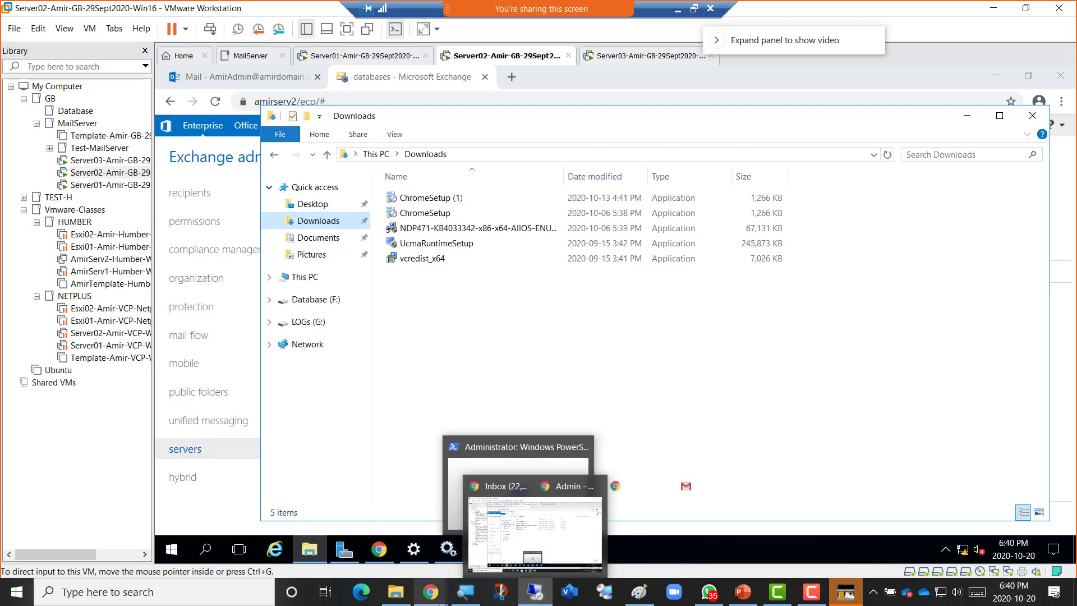
mouse_move(434, 601)
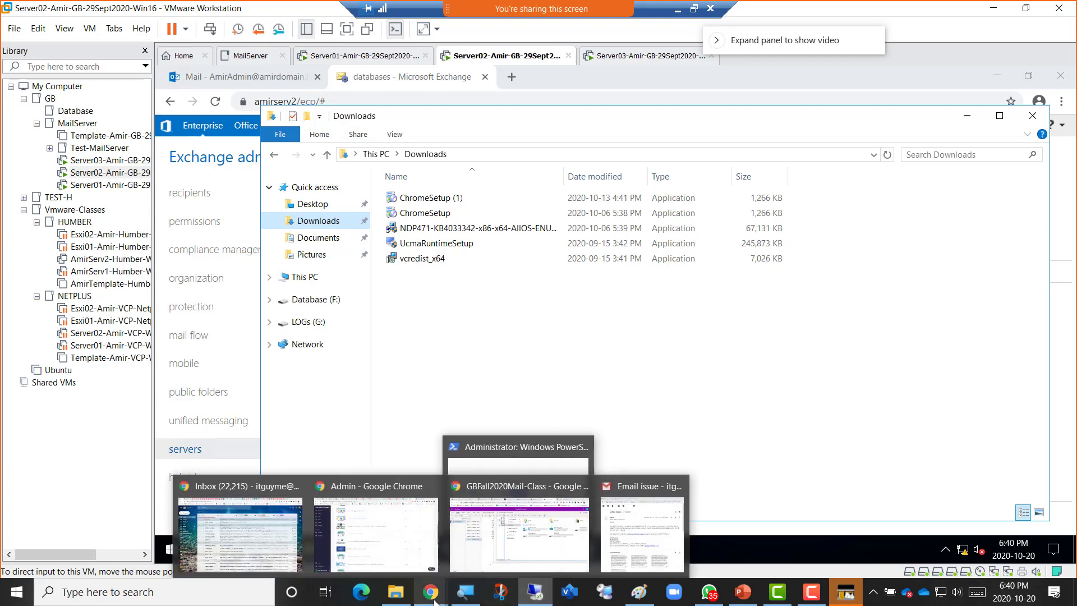
Write the note 'Lets install Pre-requisites of Exchange 2016 in Server03' and start a sub-bullet.
click(519, 548)
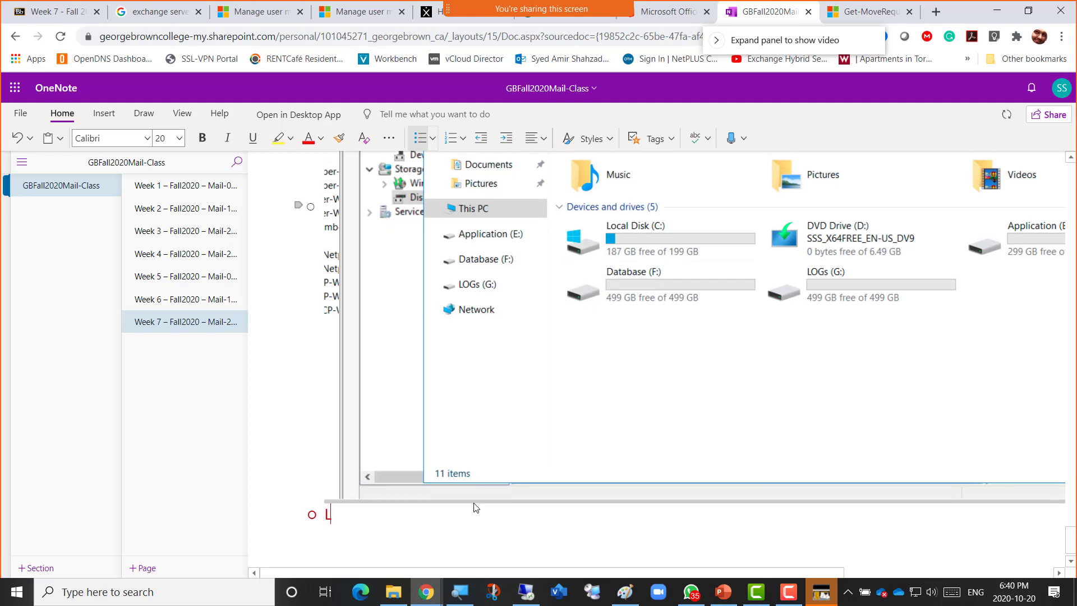
text(Lets instal)
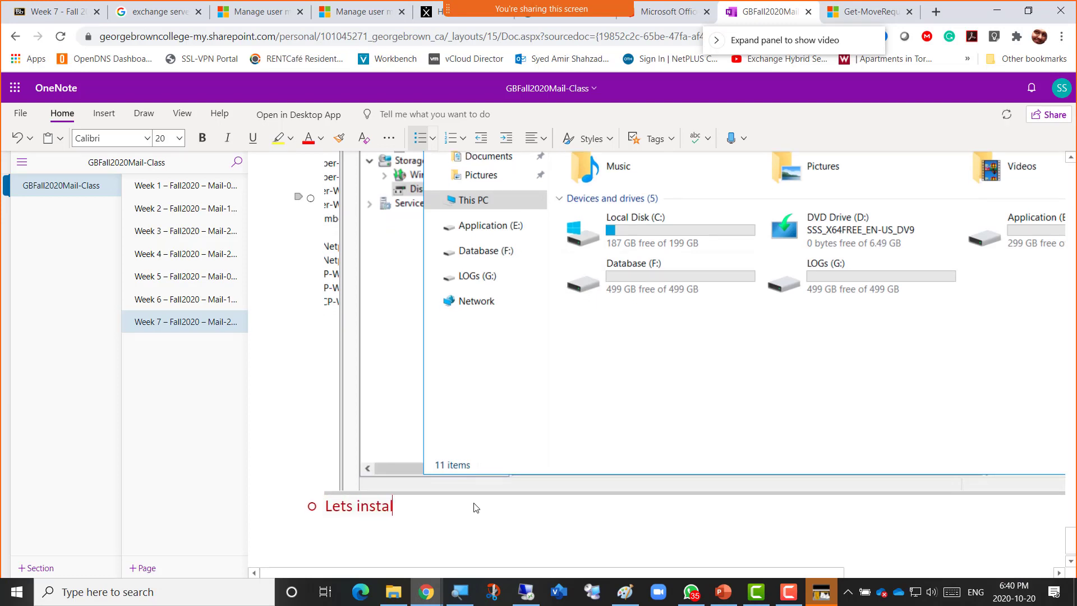
text(l Pre-requisites of Ex)
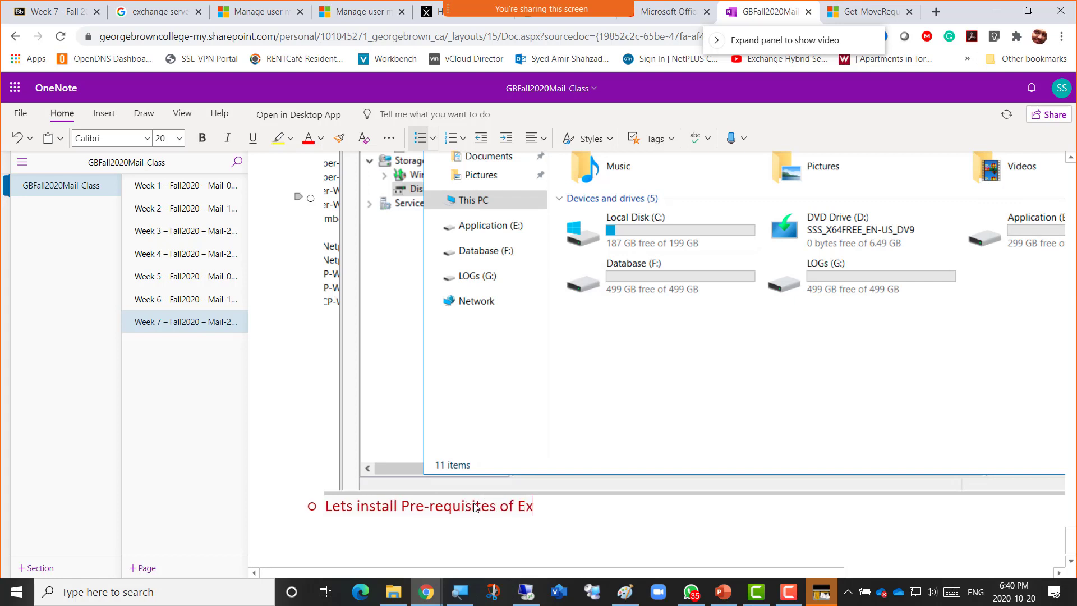
text(change 2016)
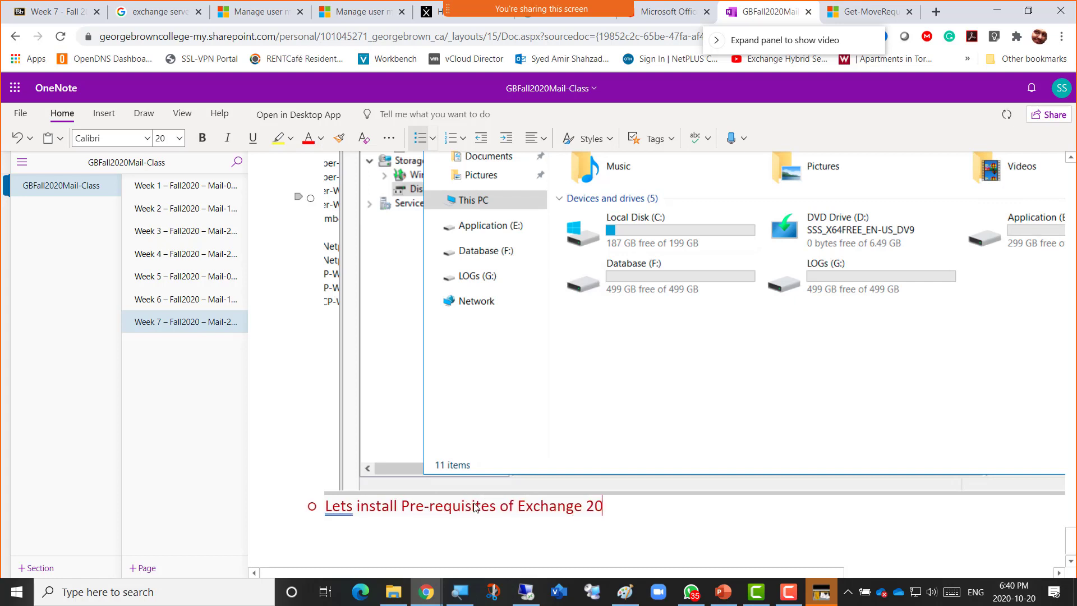
text(in Server02)
key(BackSpace)
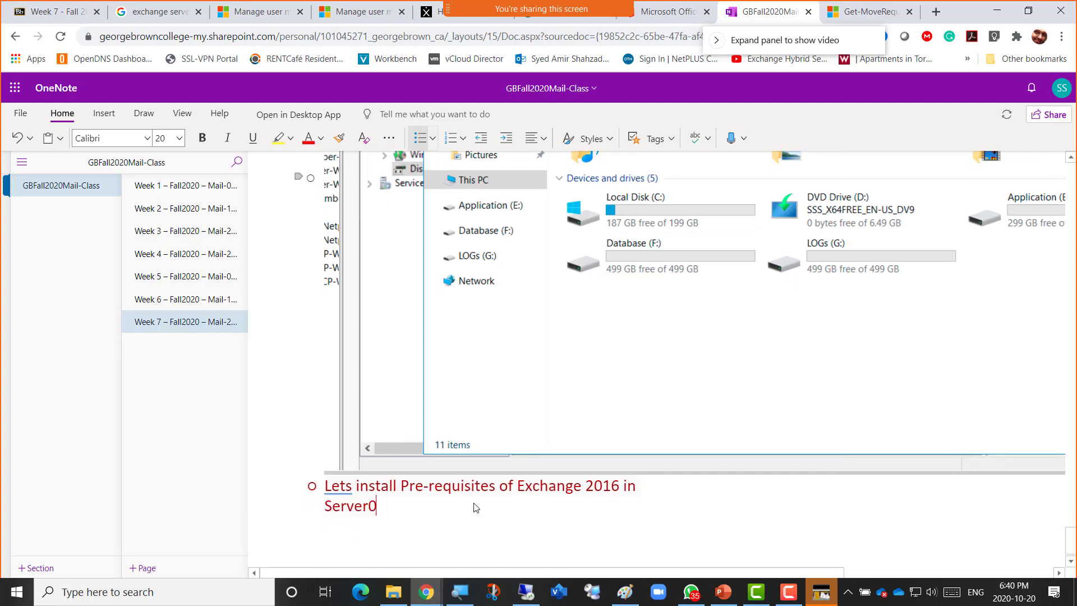
text(3)
key(Return)
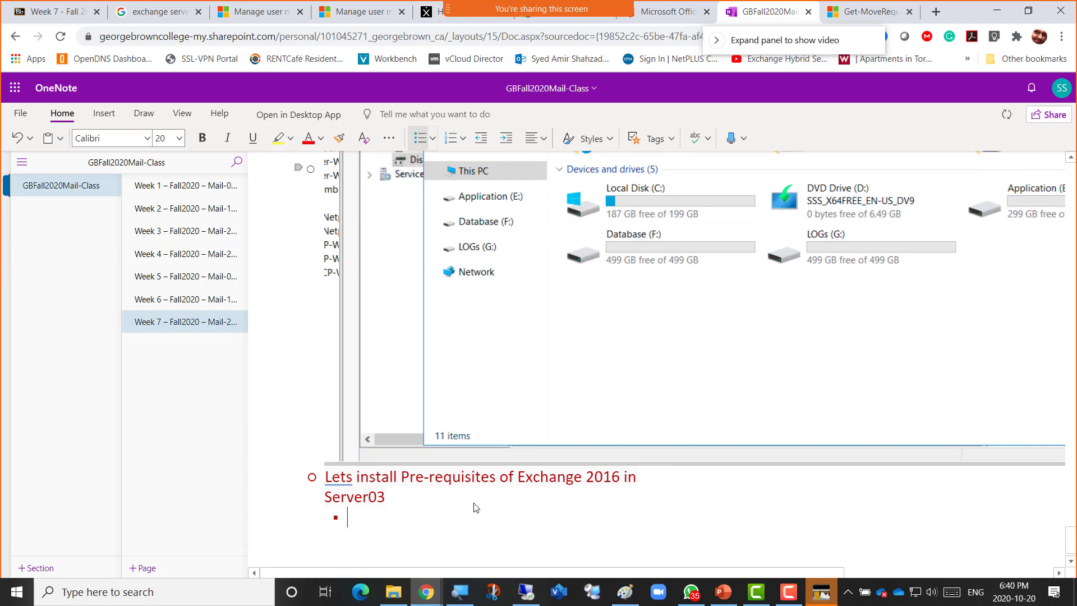
Add the sub-bullet 'Lets run the script inside Privileged powershell and restart the VM'.
text(Le)
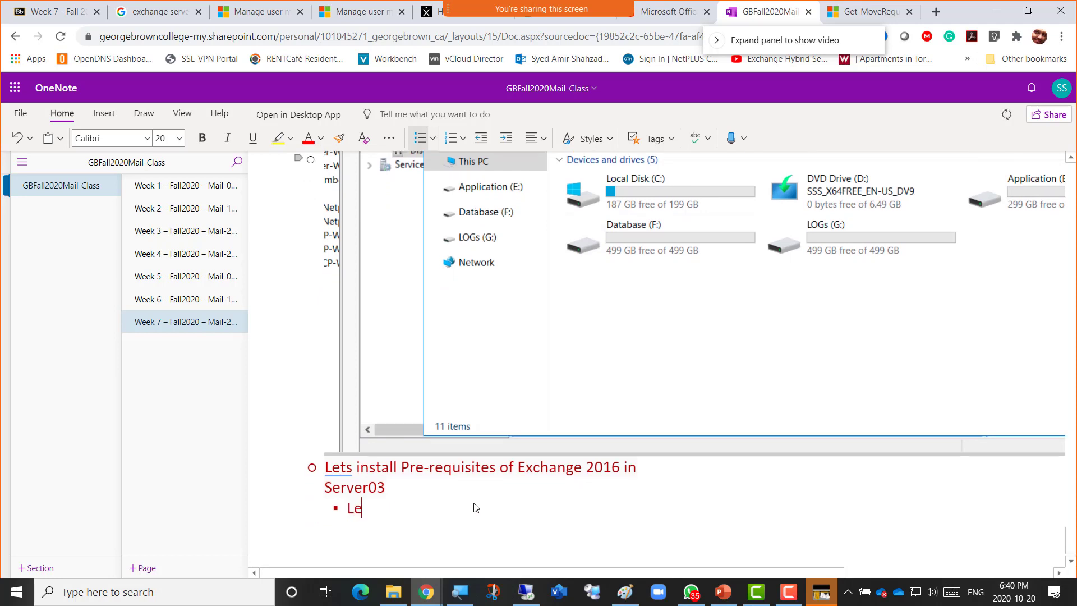
text(ts run t)
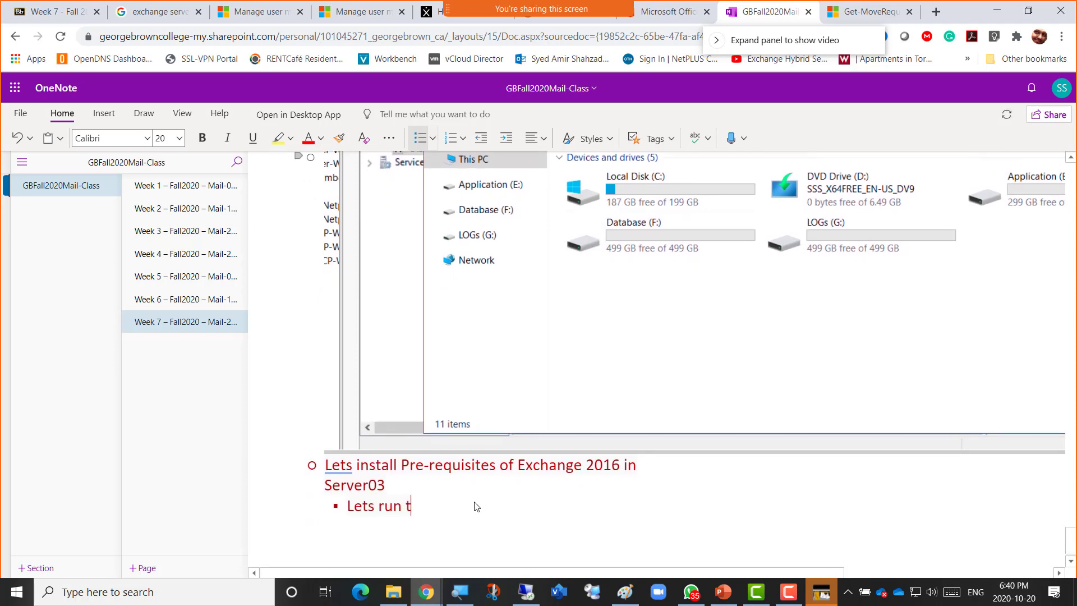
text(he script and resa)
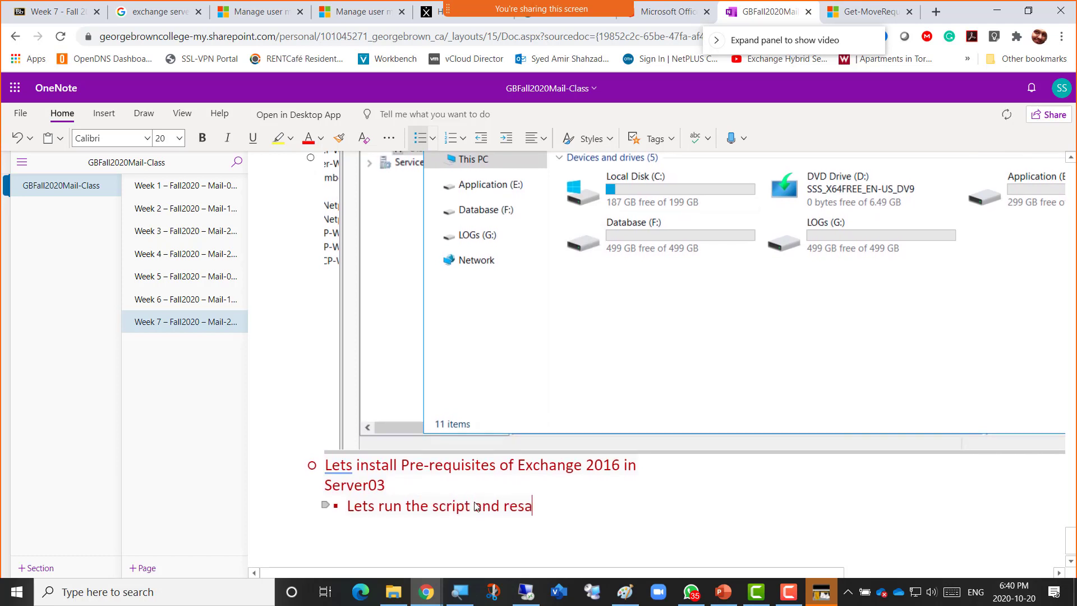
key(BackSpace)
text(tart the VM)
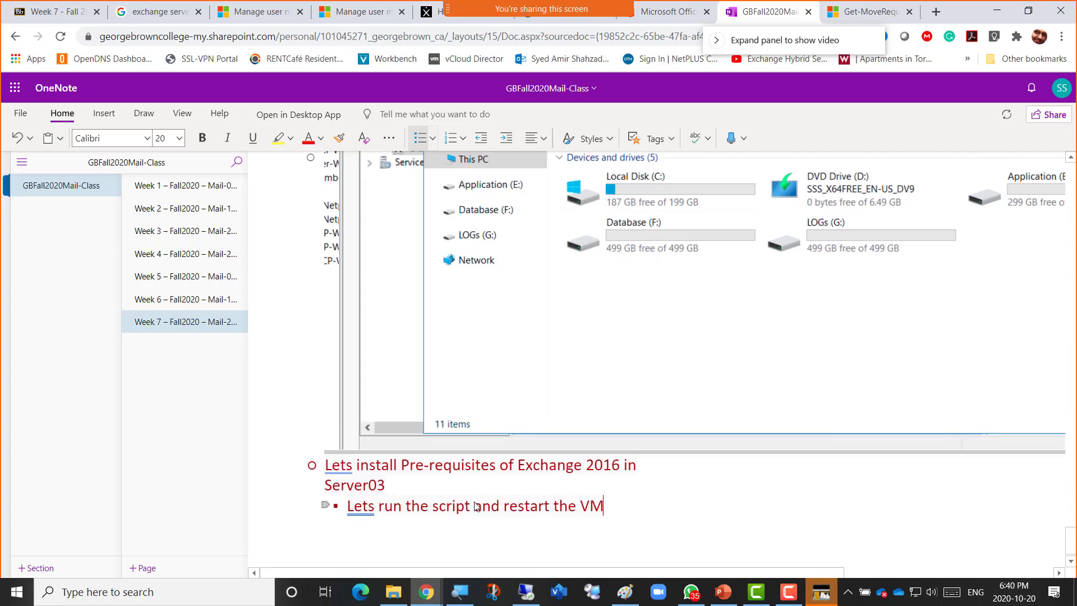
key(ctrl+Left)
key(ctrl+Left)
key(ctrl+Left)
key(ctrl+Left)
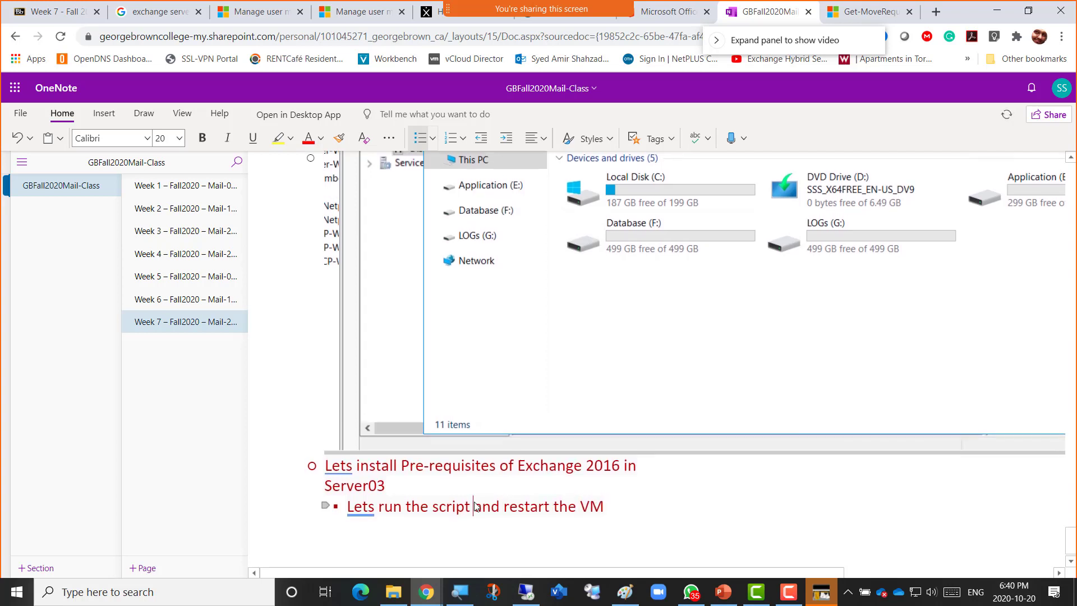
text(mnside )
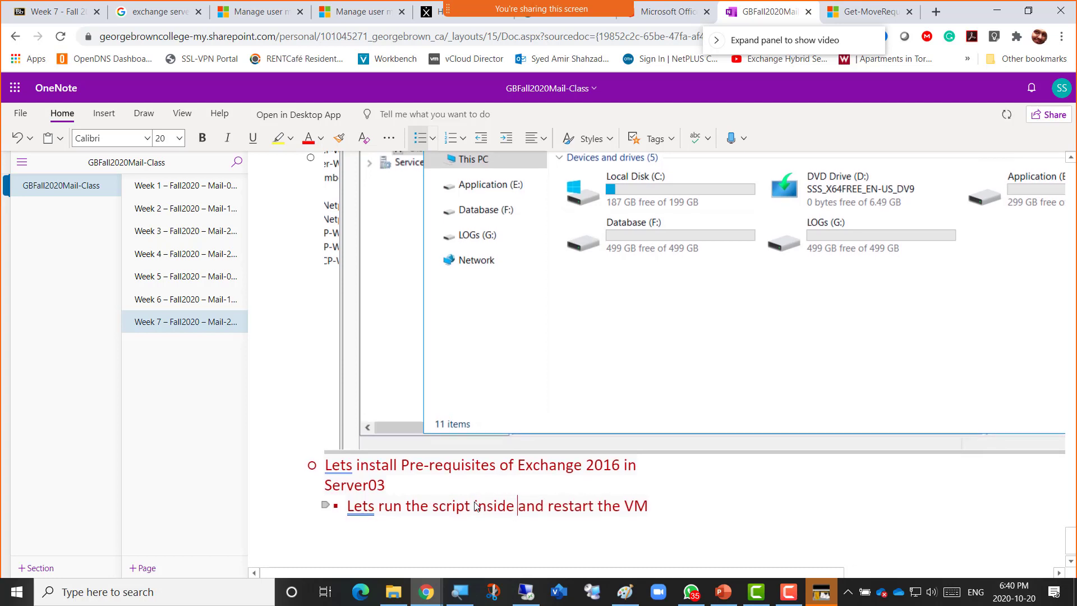
text(Privil)
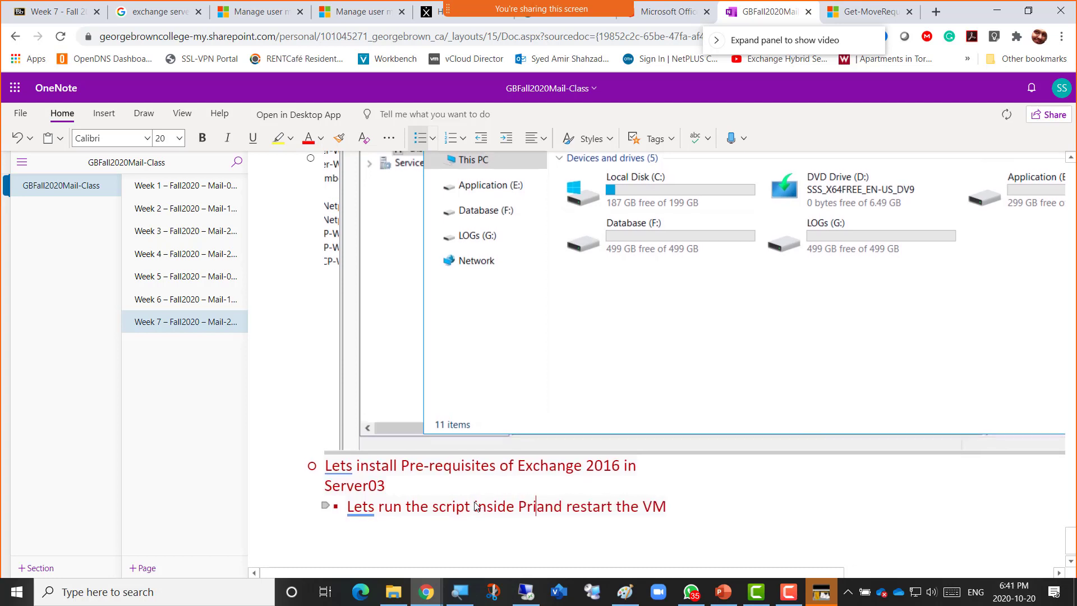
text(eg)
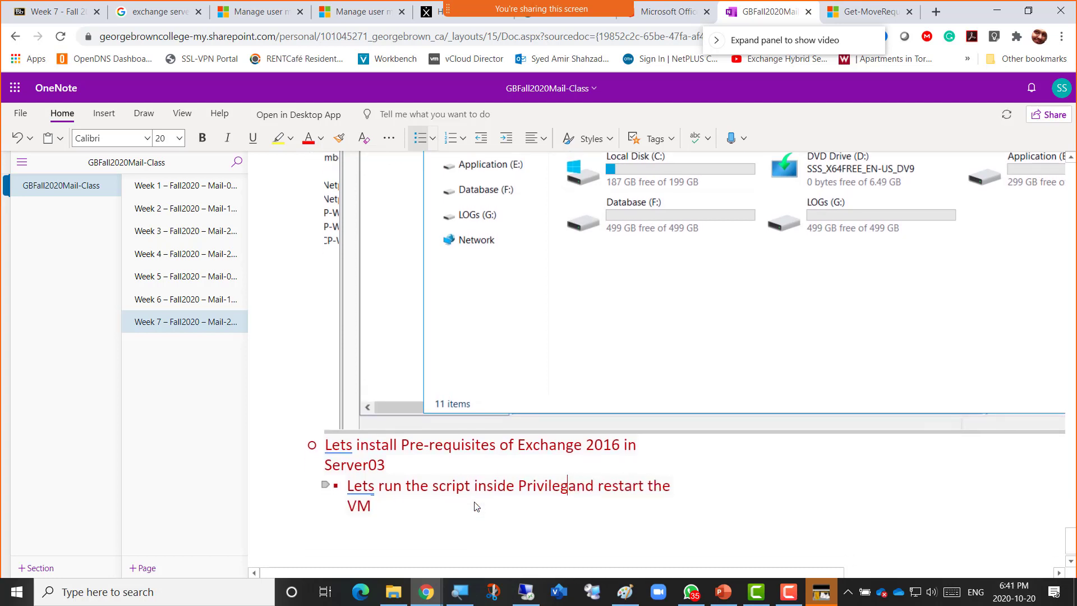
text(ed powershell)
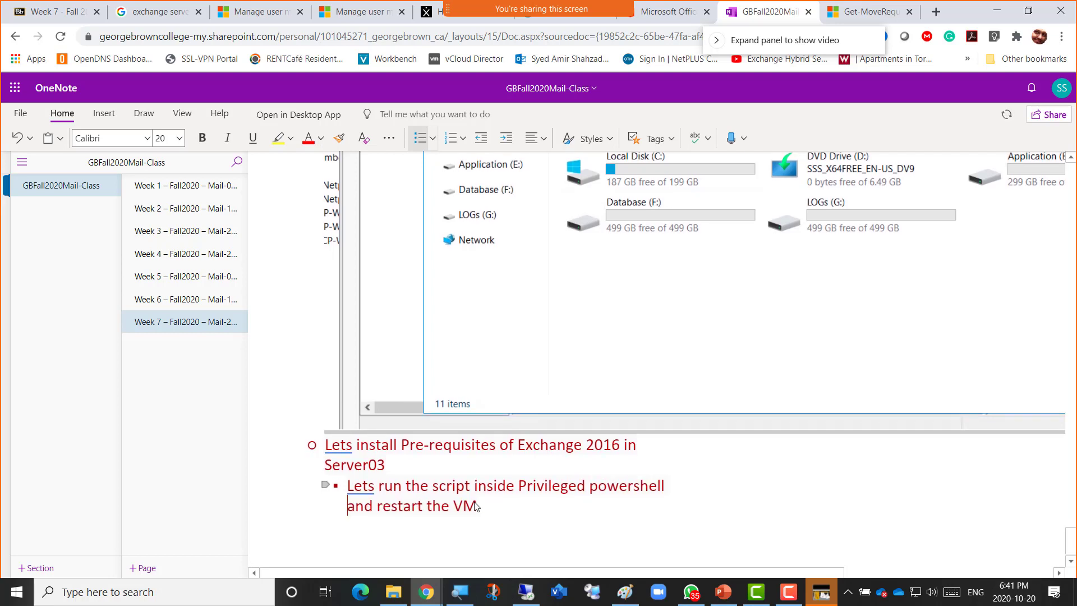
key(Right)
key(Right)
key(Right)
key(Right)
Add sub-bullets 'Install UCMA' and 'Install vredist'.
key(Return)
text(In)
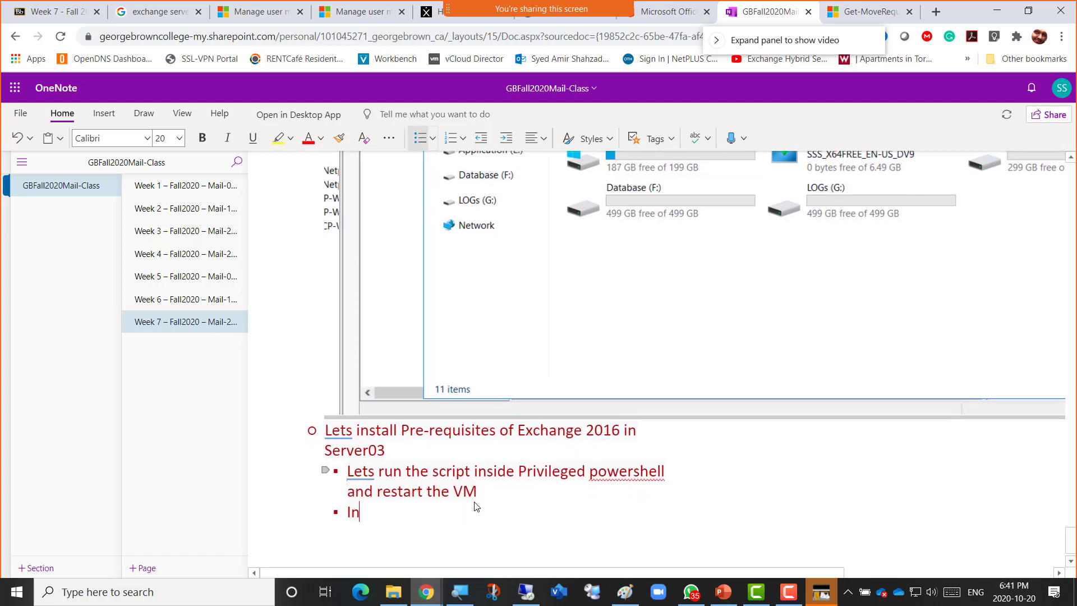
text(stall UCMA)
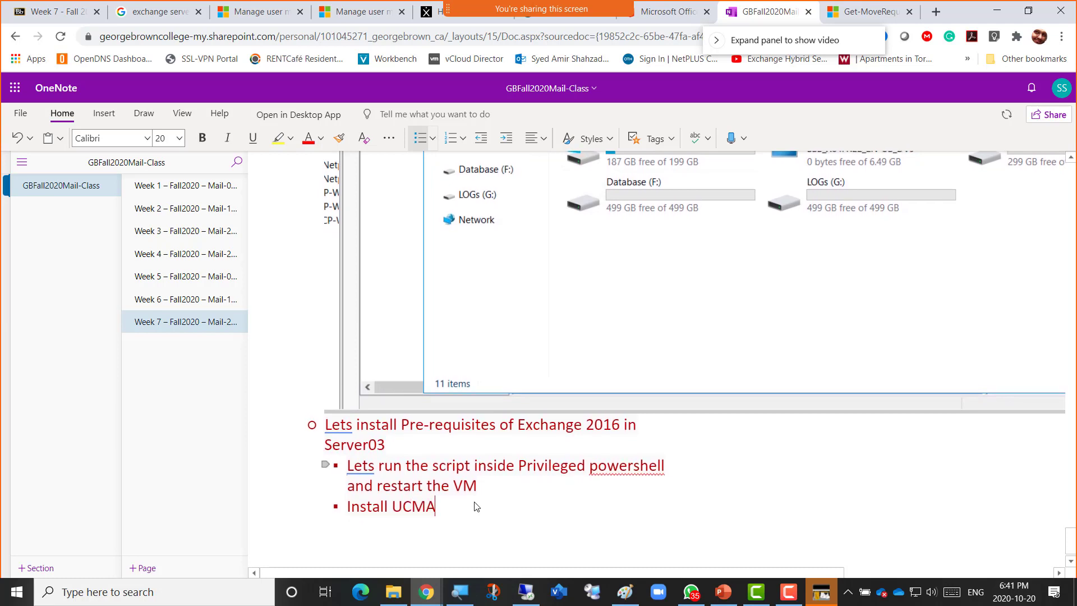
key(Return)
text(Install )
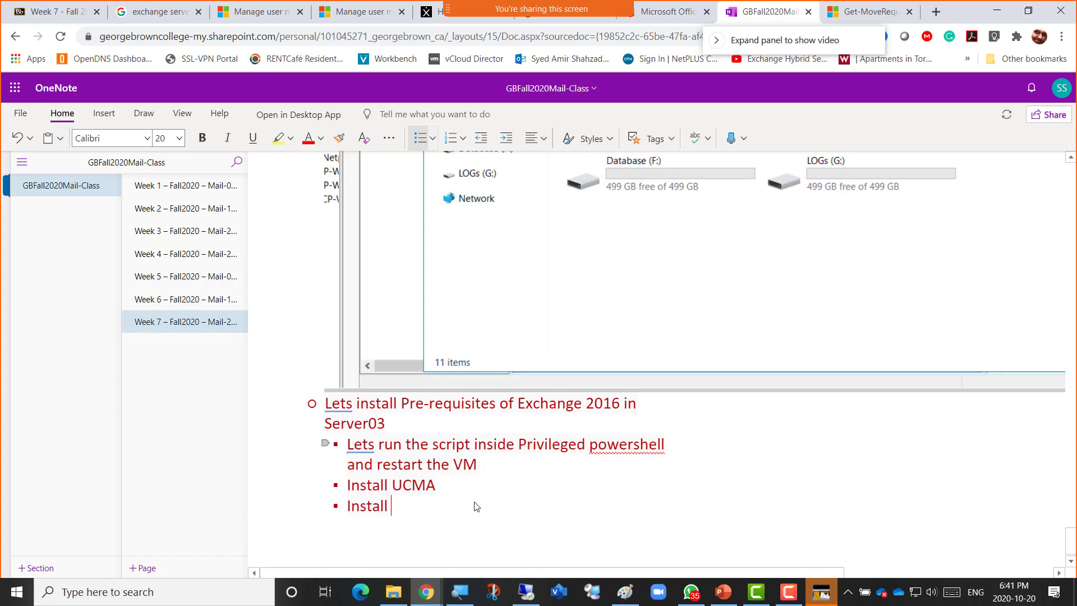
text(vredist)
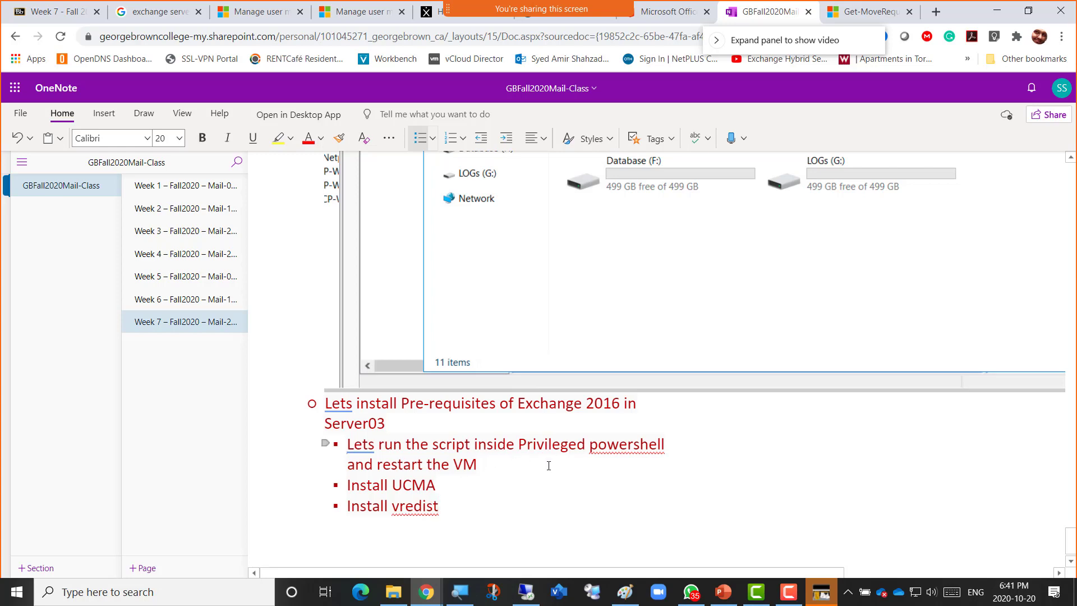
key(alt+Tab)
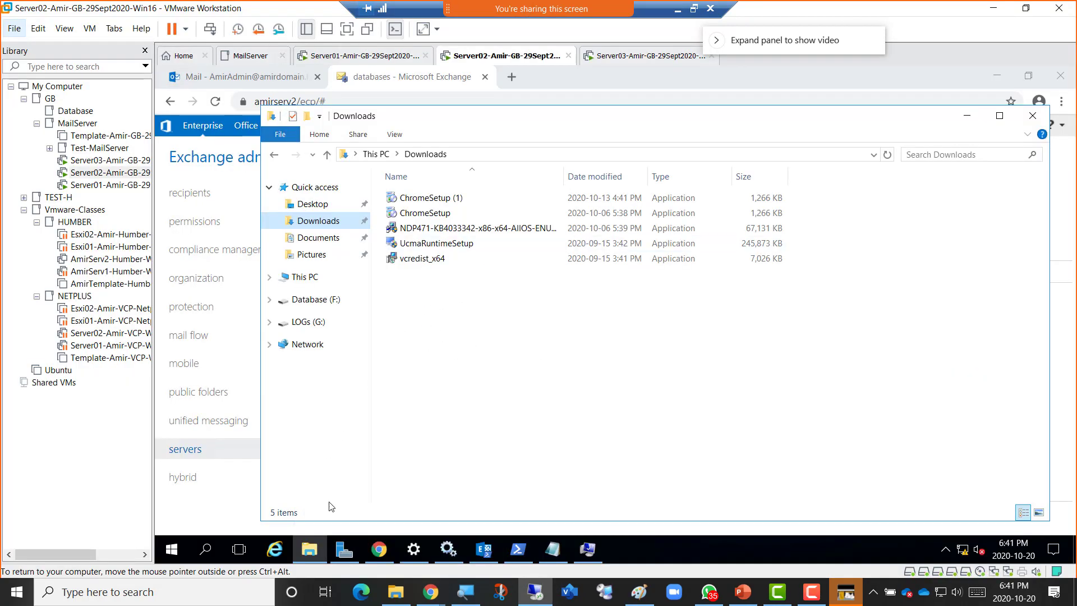
Bring up Server03's Administrator PowerShell window, restore the RDP window, and show Chrome's open windows.
click(520, 550)
mouse_move(746, 22)
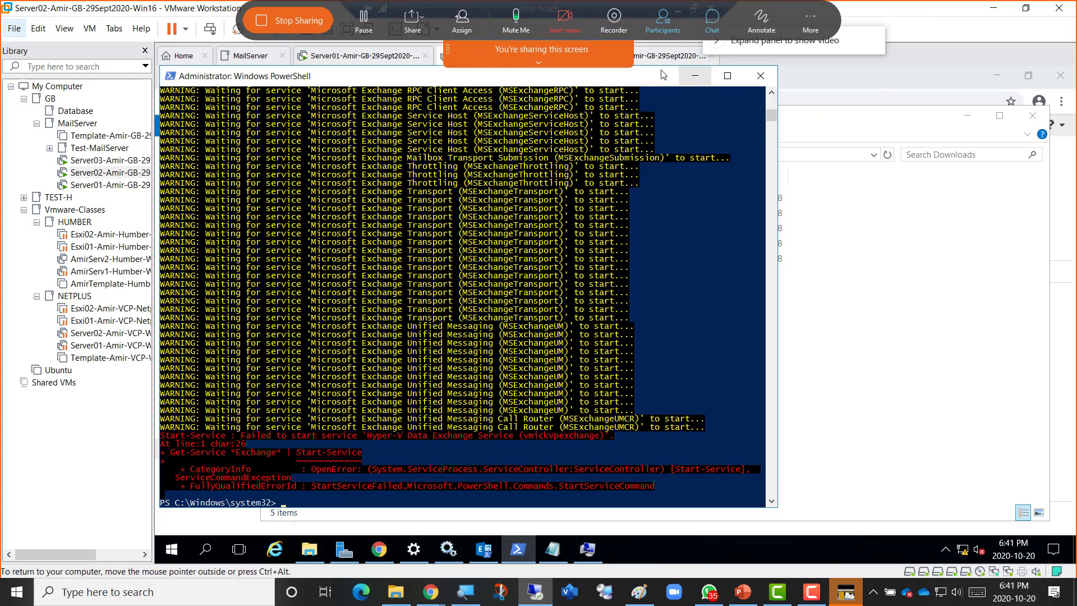
click(650, 58)
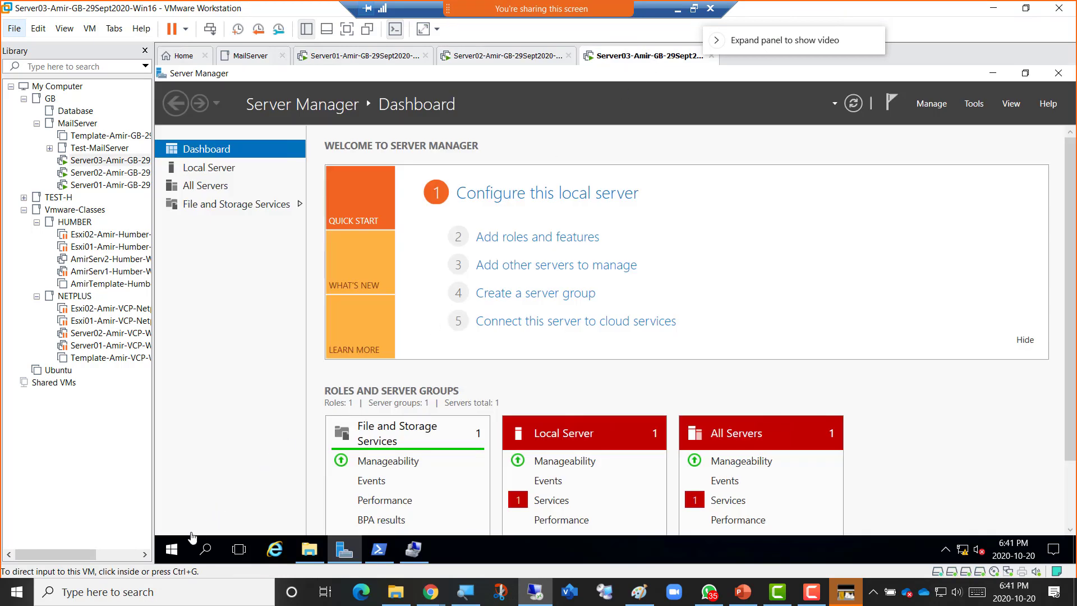
click(383, 552)
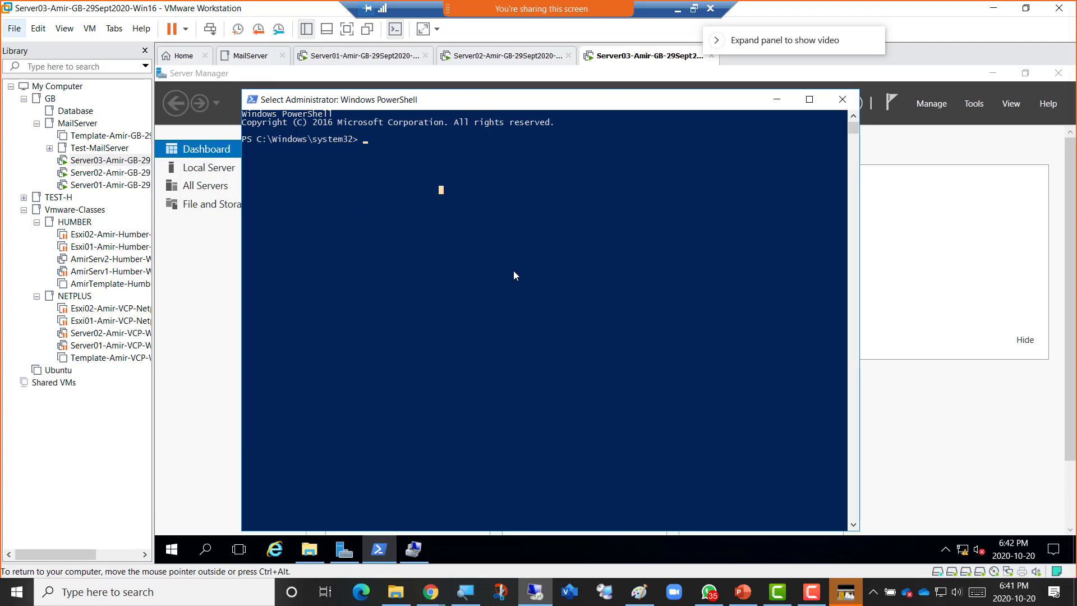
click(694, 14)
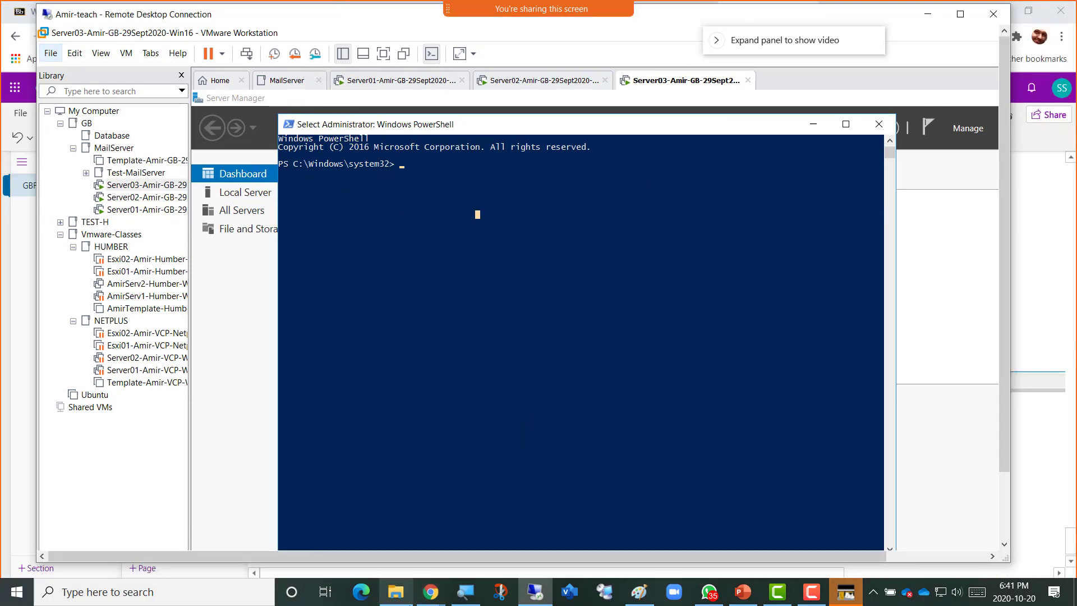
click(433, 596)
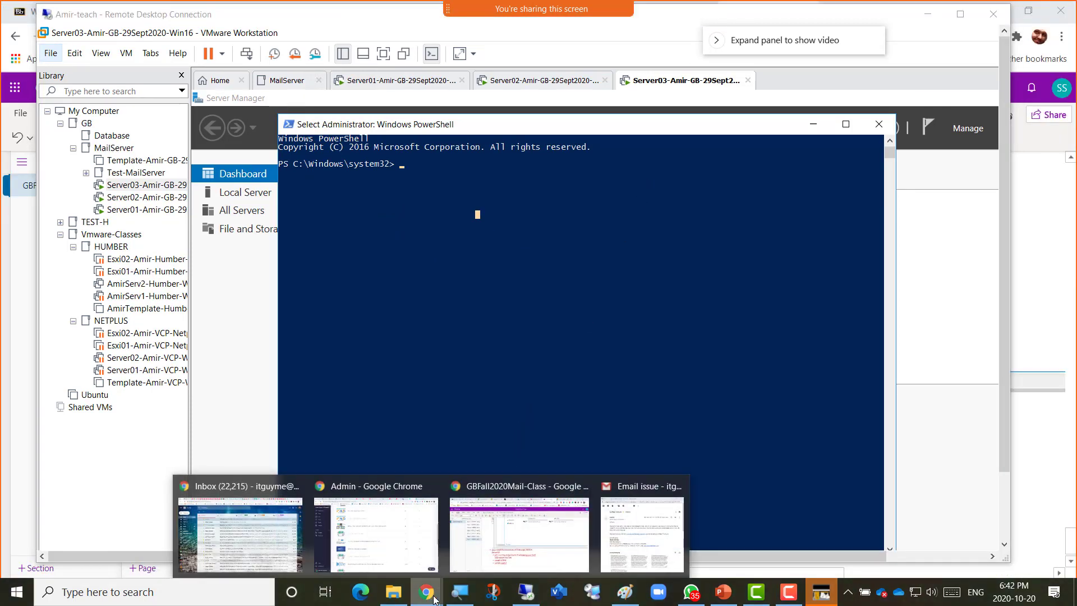
Log back into Blackboard and open the MAIL SERVER ADMINISTRATION course.
click(488, 540)
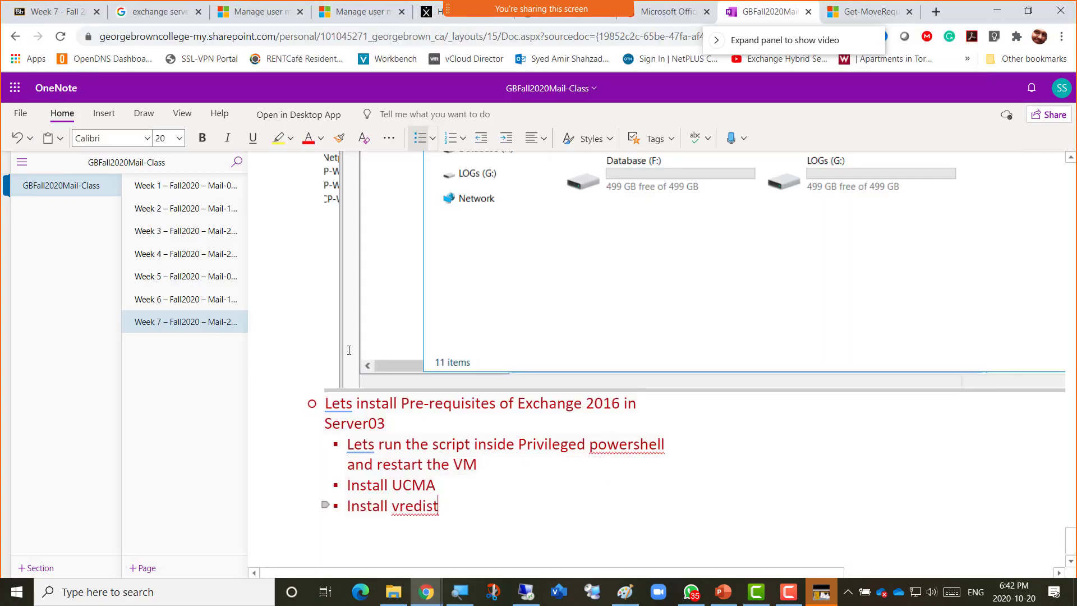
click(47, 12)
click(302, 295)
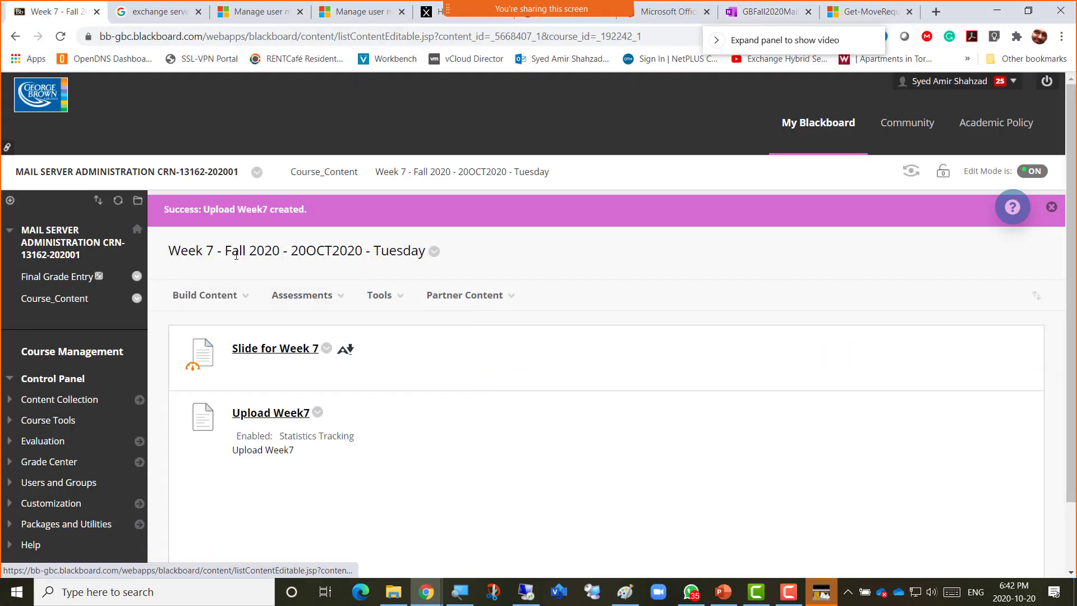
click(333, 171)
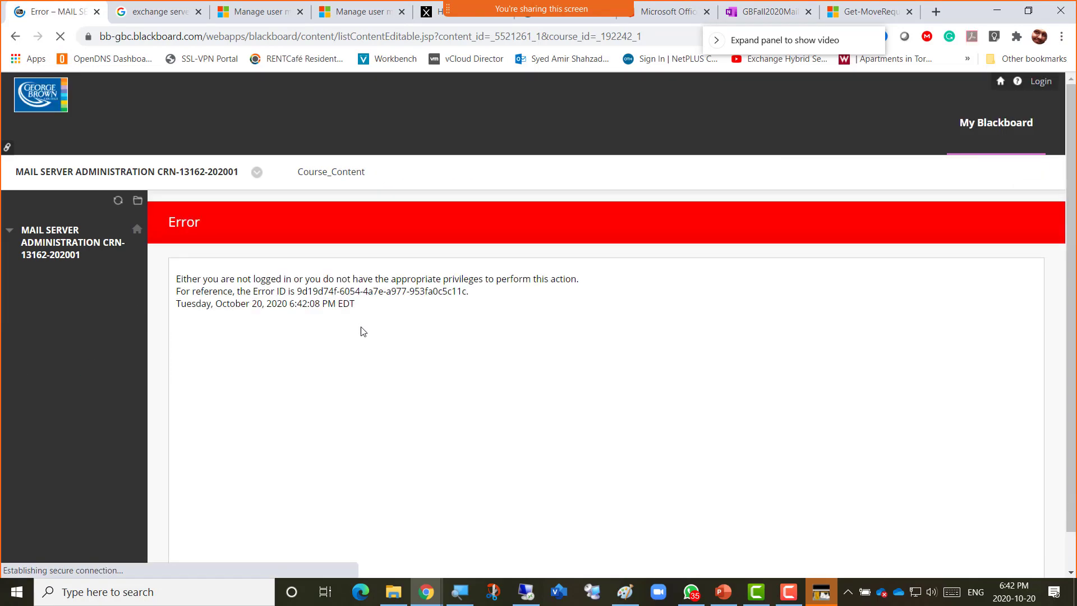
click(1036, 90)
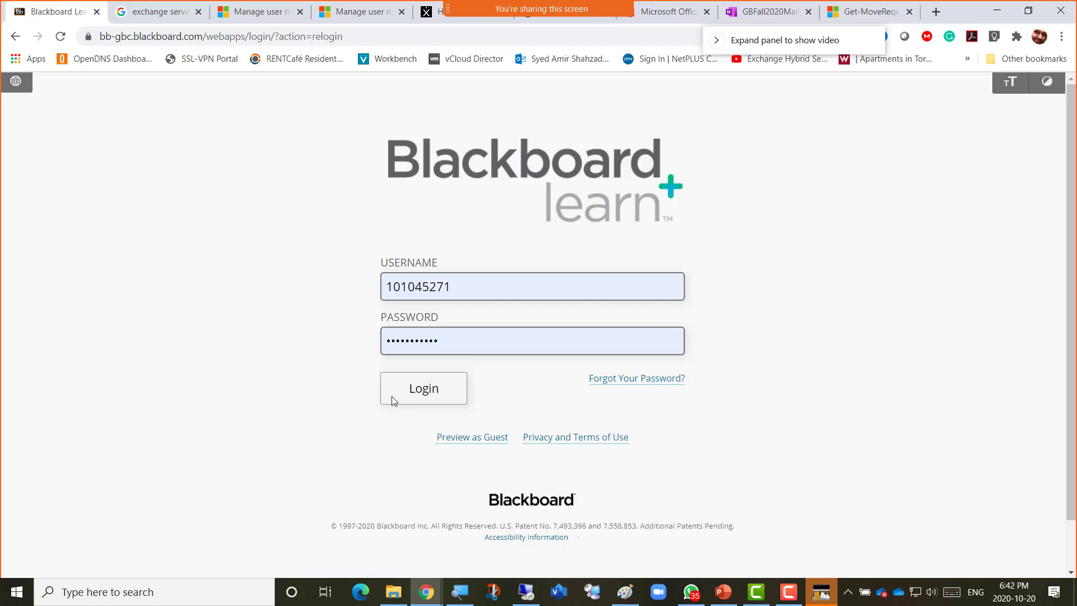
click(392, 396)
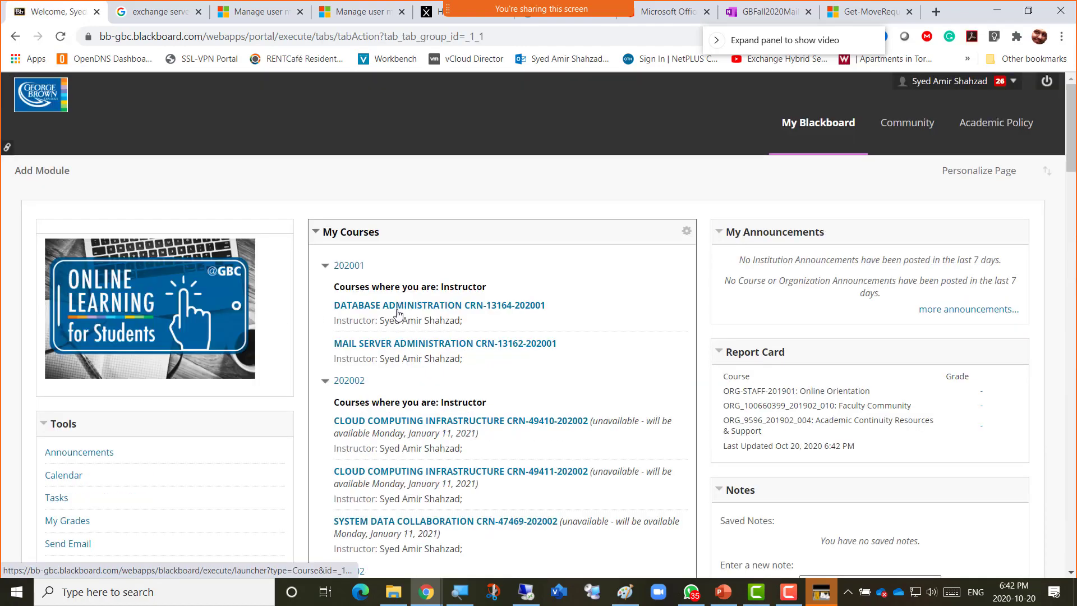
click(396, 344)
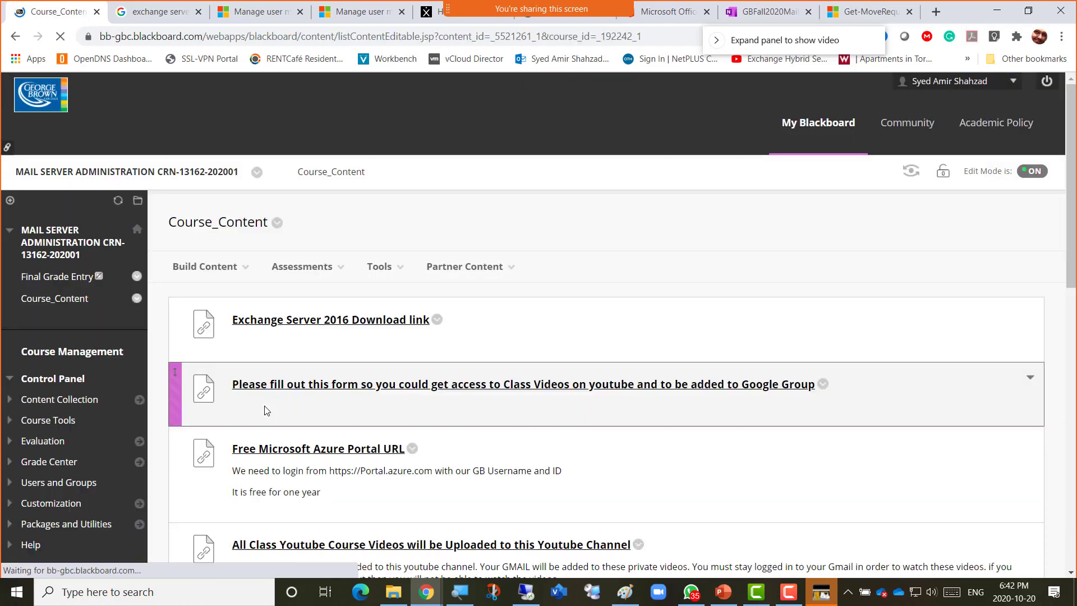
Open the Week 5 - Fall 2020 folder, review its content items, then bring up the course slides.
scroll(243, 431, down, 10)
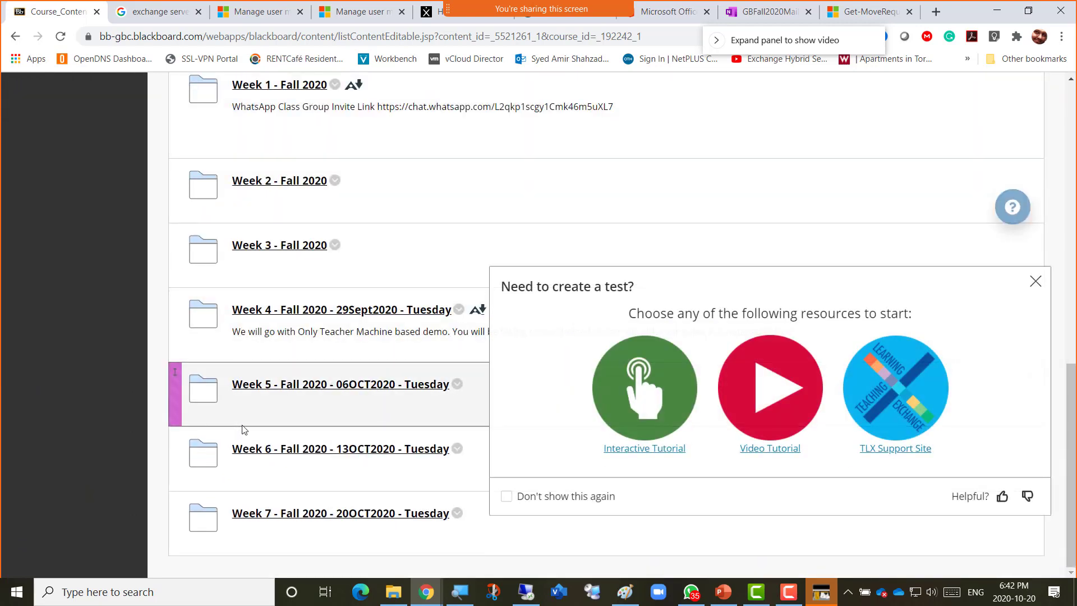
click(273, 386)
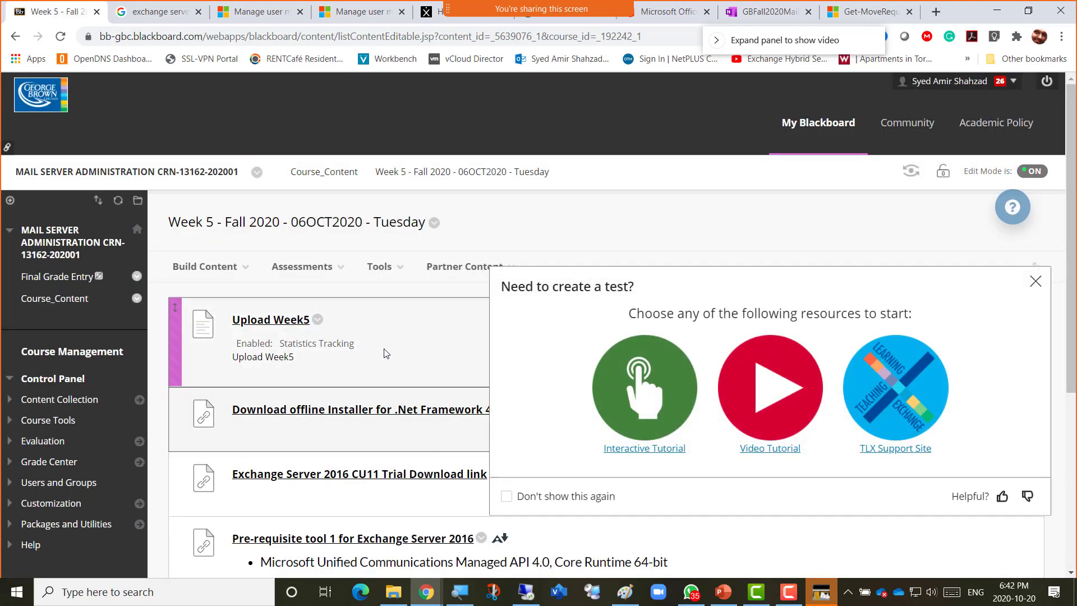
click(1035, 281)
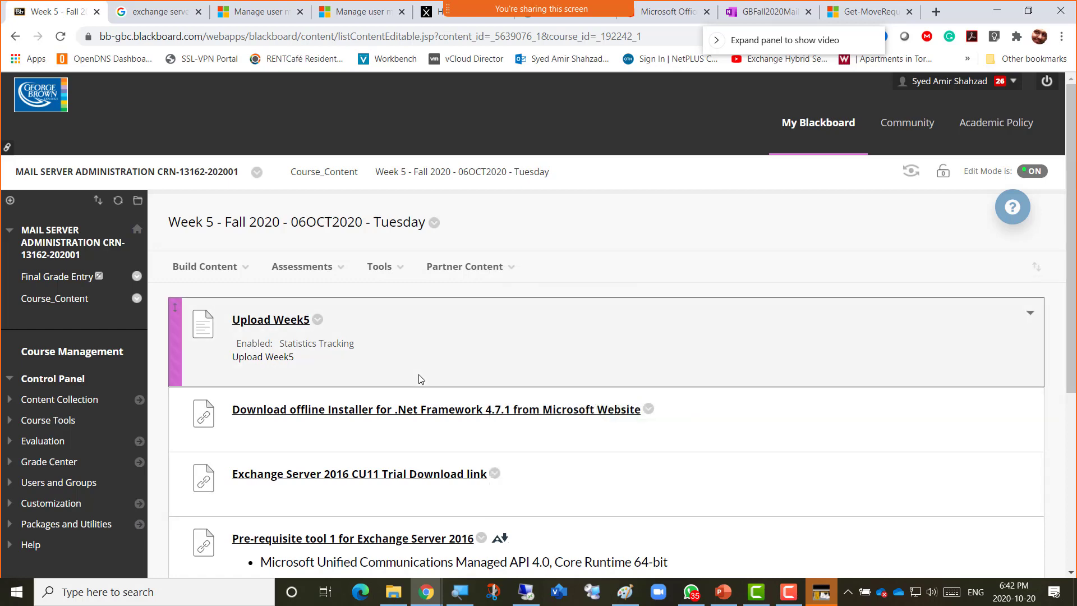
scroll(406, 379, down, 3)
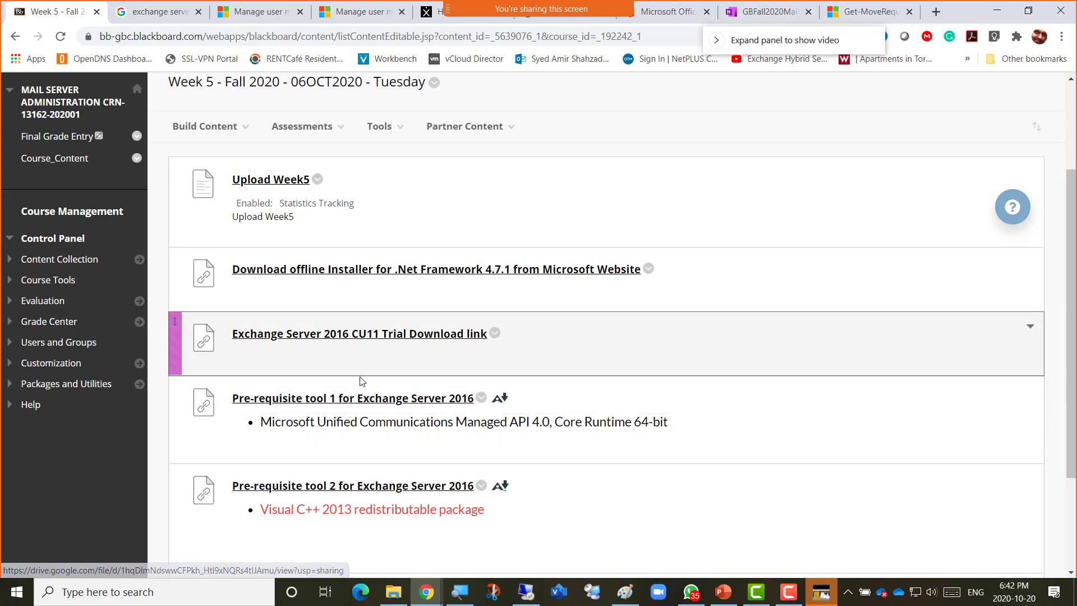
scroll(360, 406, down, 1)
scroll(359, 406, down, 2)
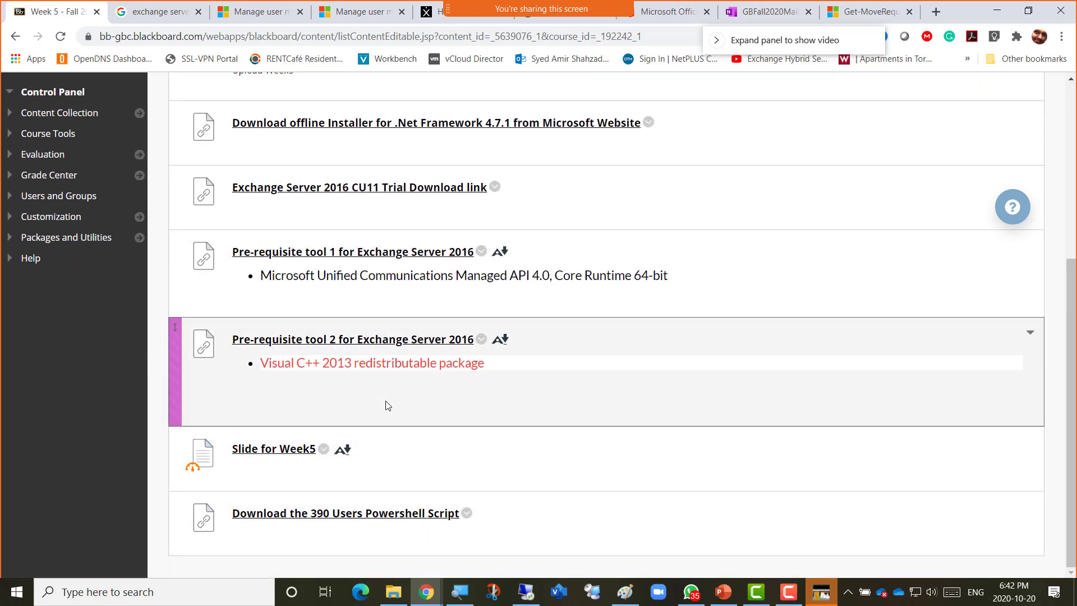
scroll(385, 400, up, 4)
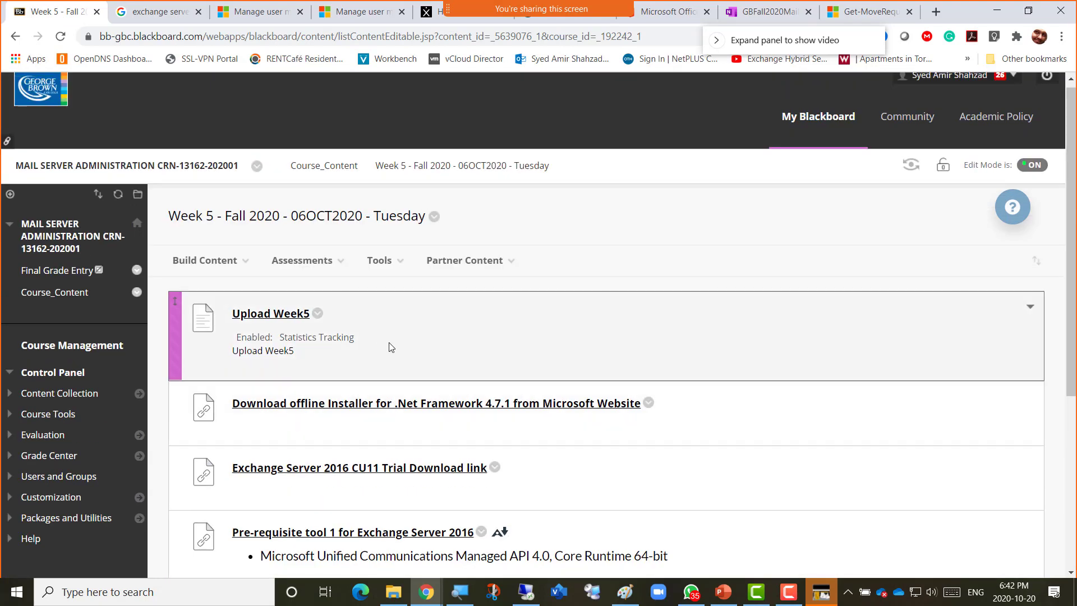
scroll(387, 345, down, 4)
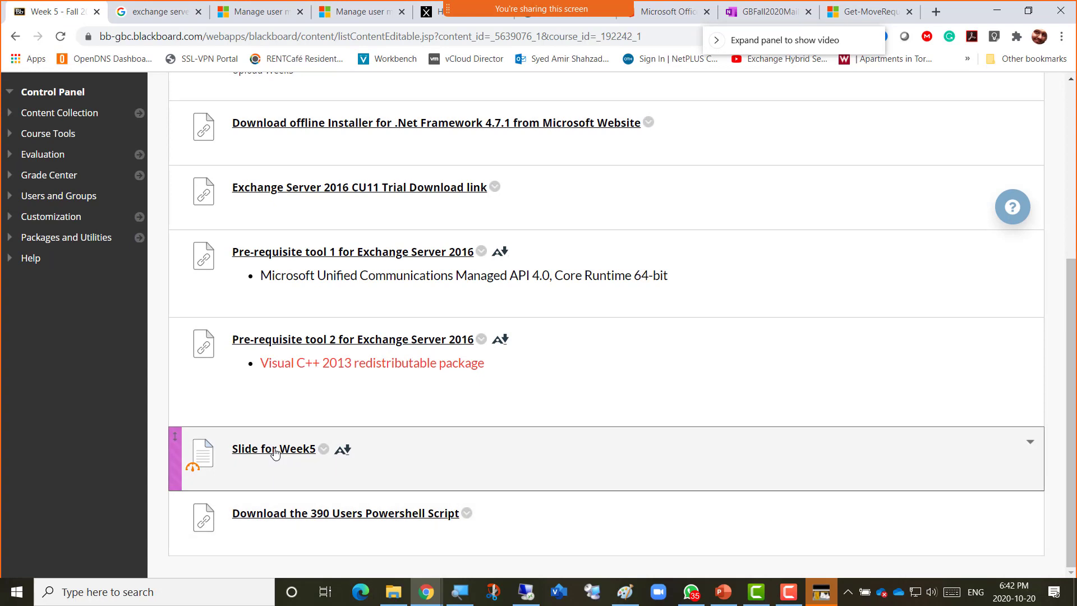
click(393, 599)
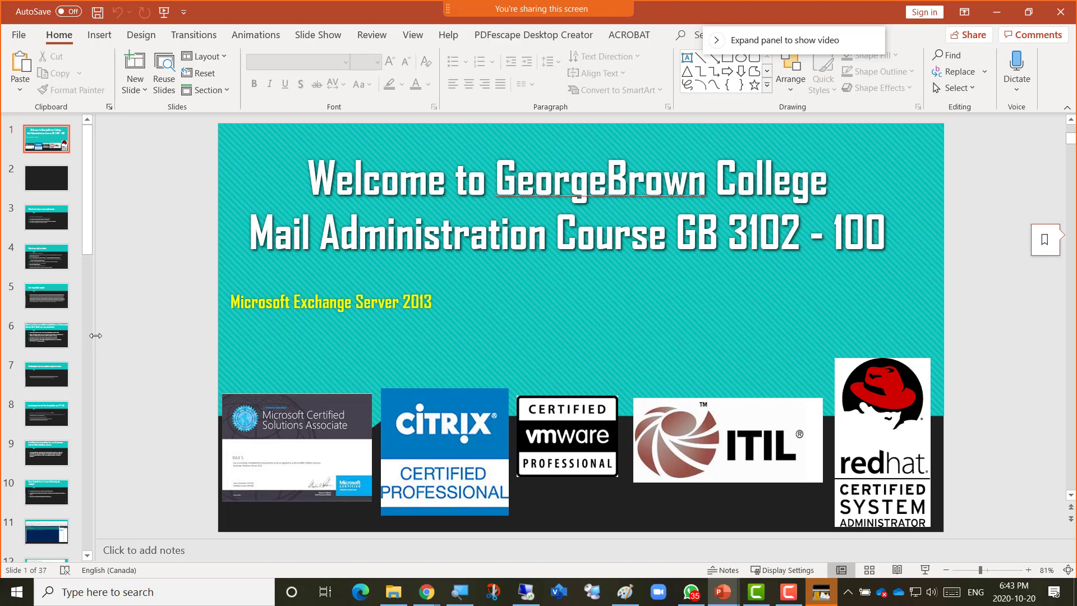
Copy the Install-WindowsFeature command from the Pre-requisite Script slide.
drag(96, 335, 224, 336)
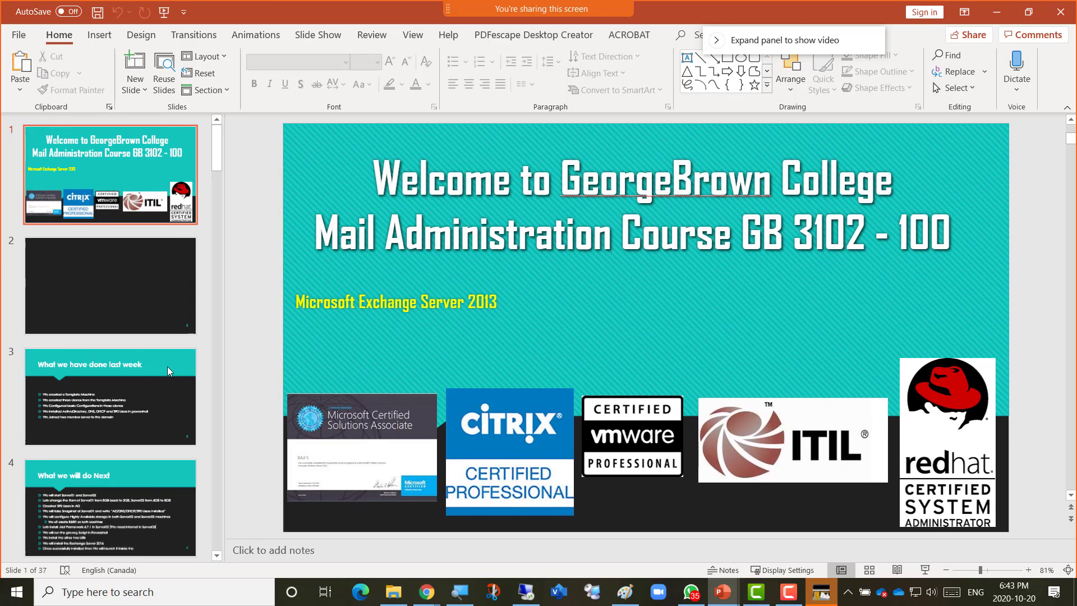
scroll(130, 369, down, 5)
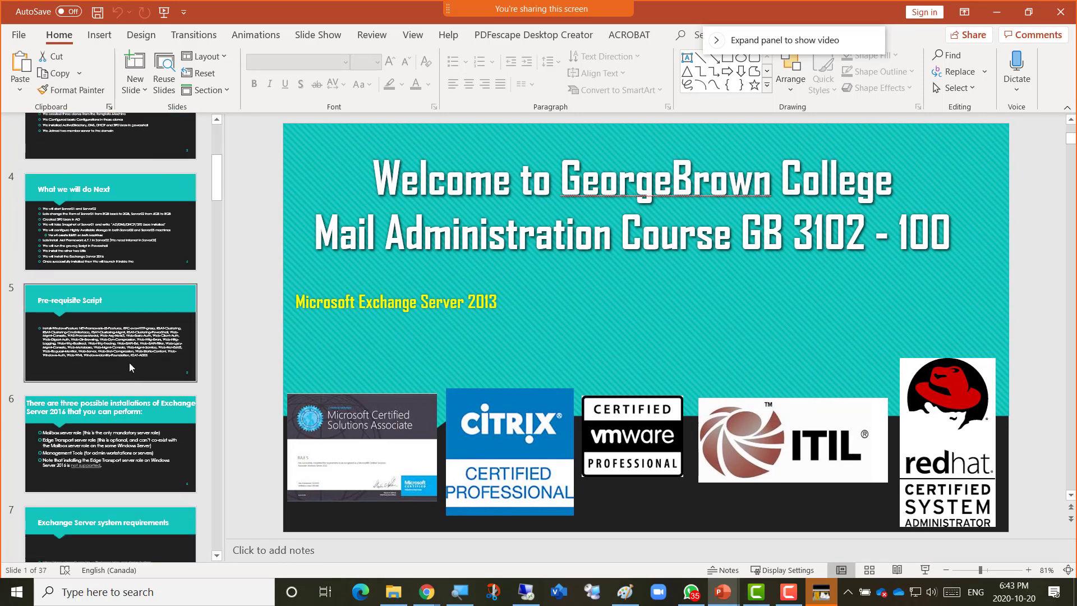
click(129, 362)
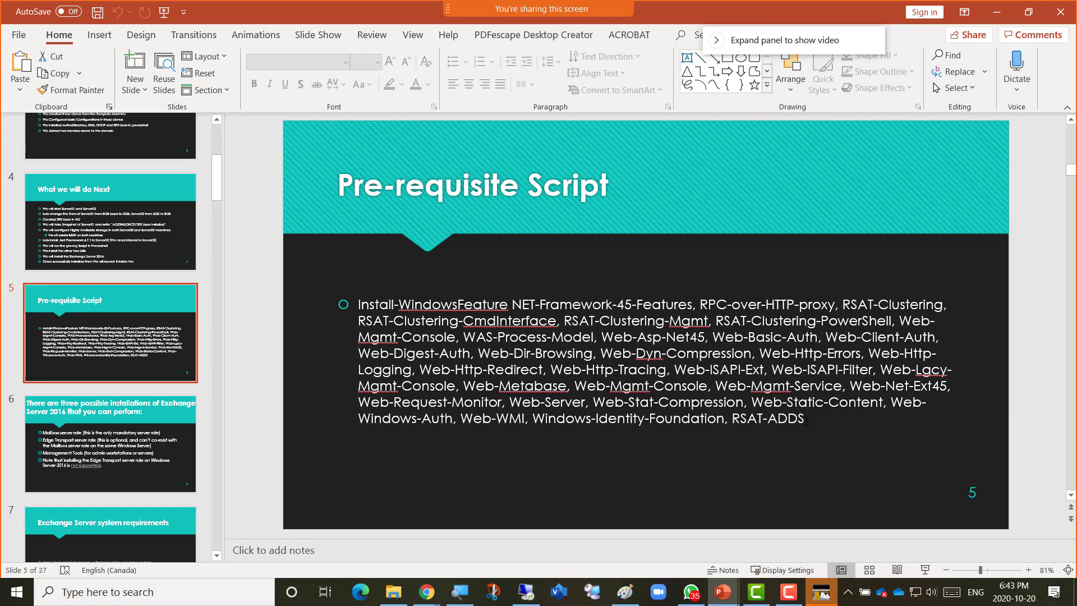
drag(806, 420, 393, 308)
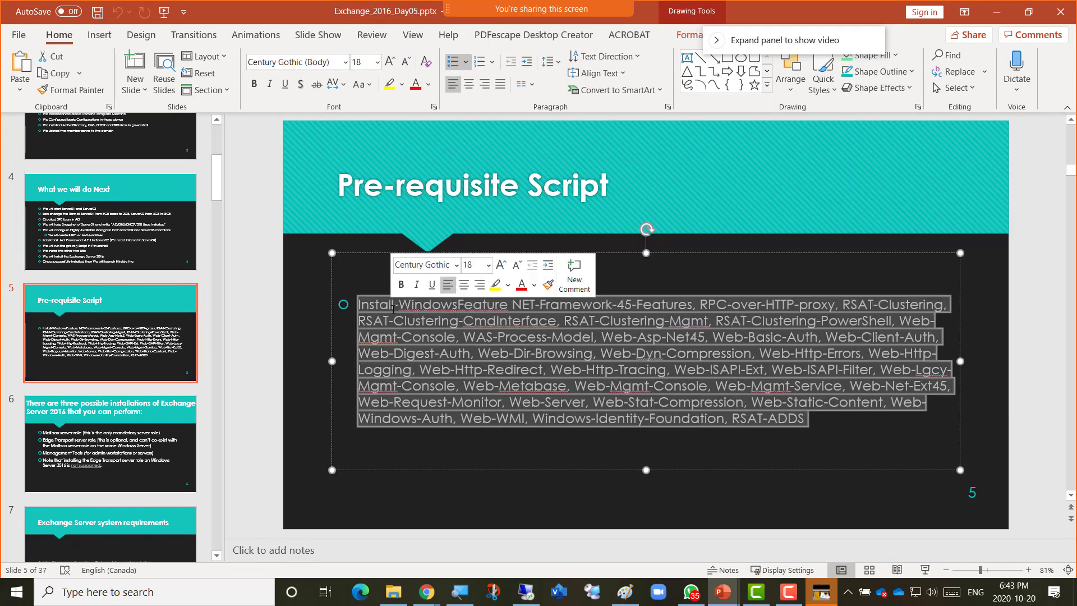
key(ctrl+c)
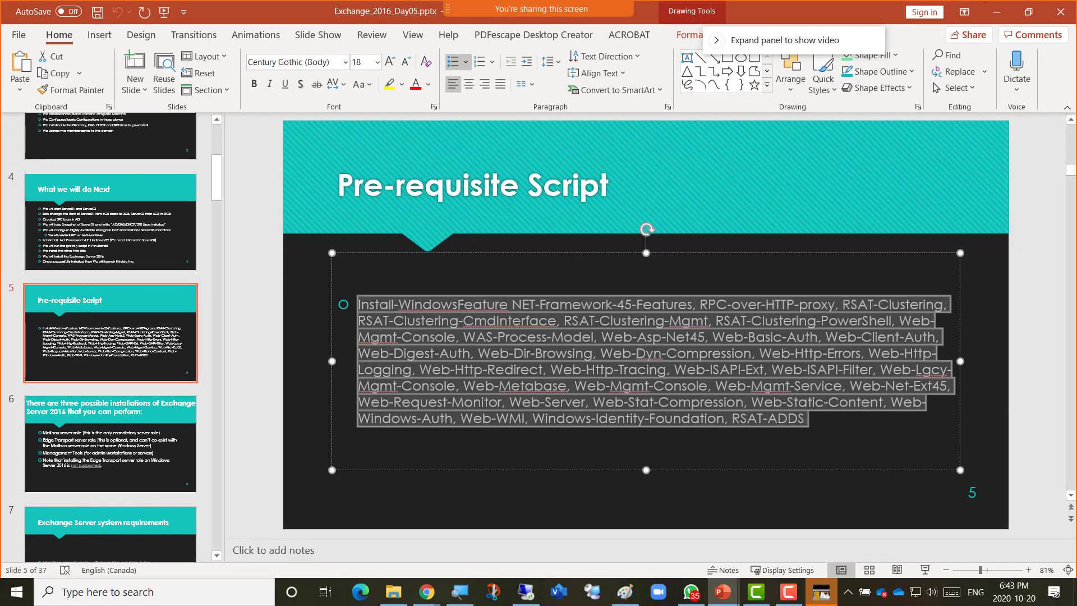
Close the Day05 presentation and minimise PowerPoint to get back to Blackboard.
key(alt+Tab)
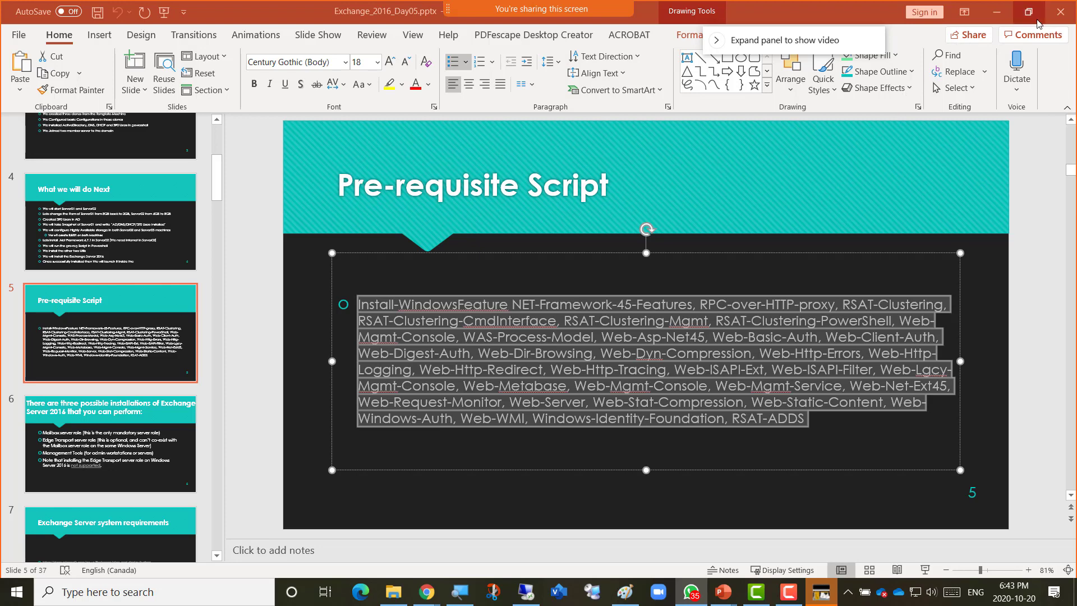
click(1056, 15)
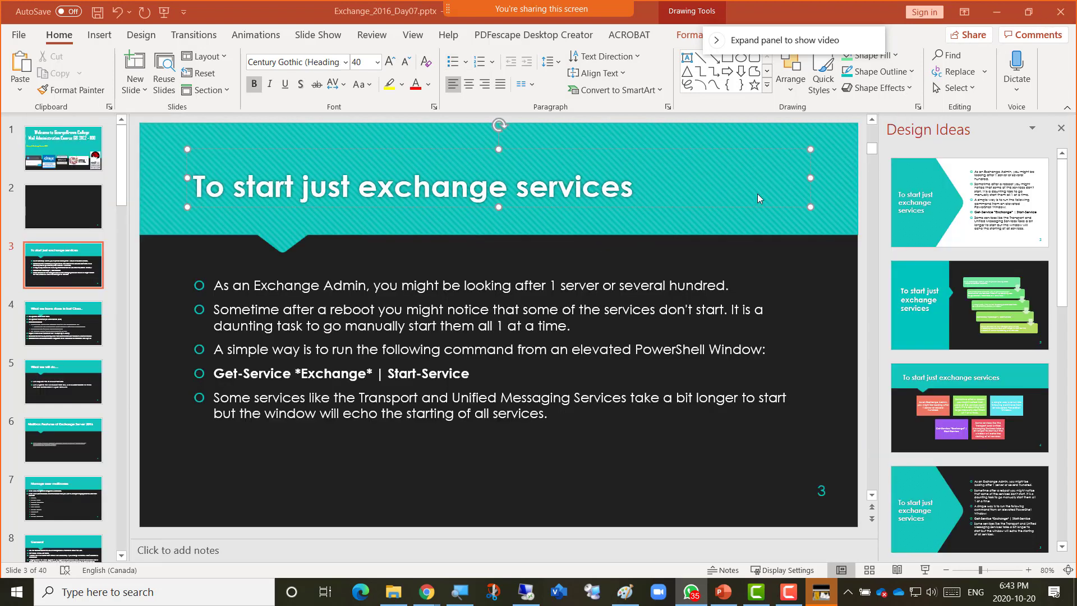
click(997, 12)
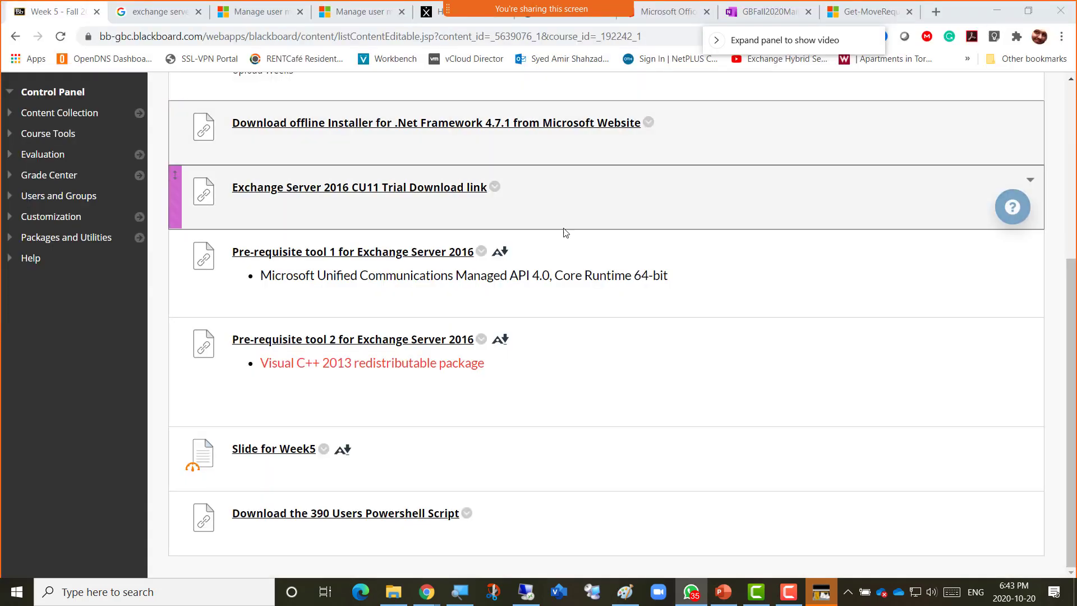
Open Week 5's content type list on Blackboard and close it without adding anything.
scroll(436, 280, up, 5)
click(231, 261)
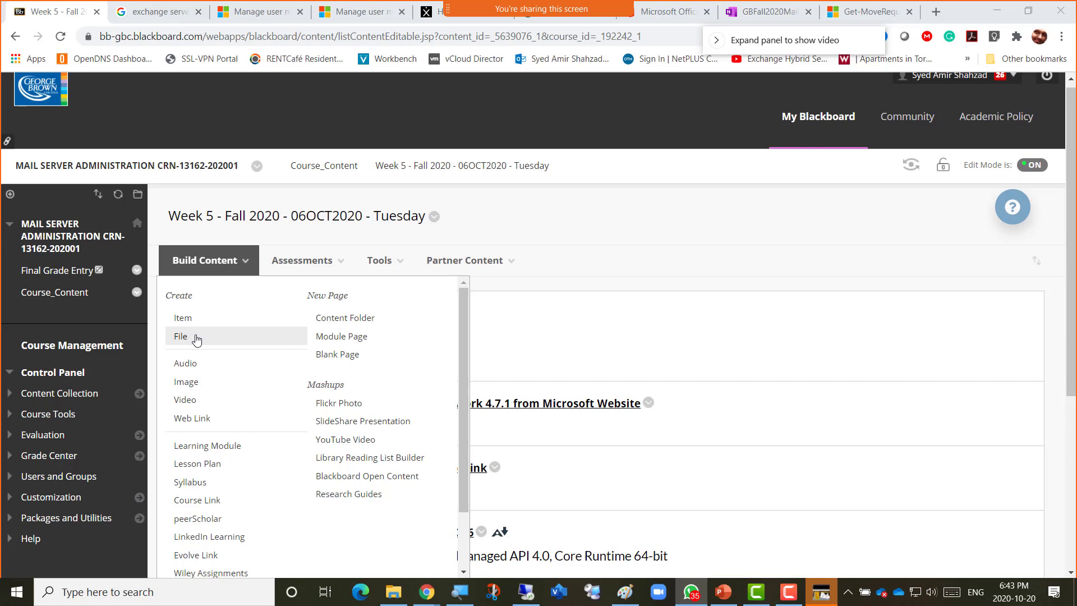
click(666, 288)
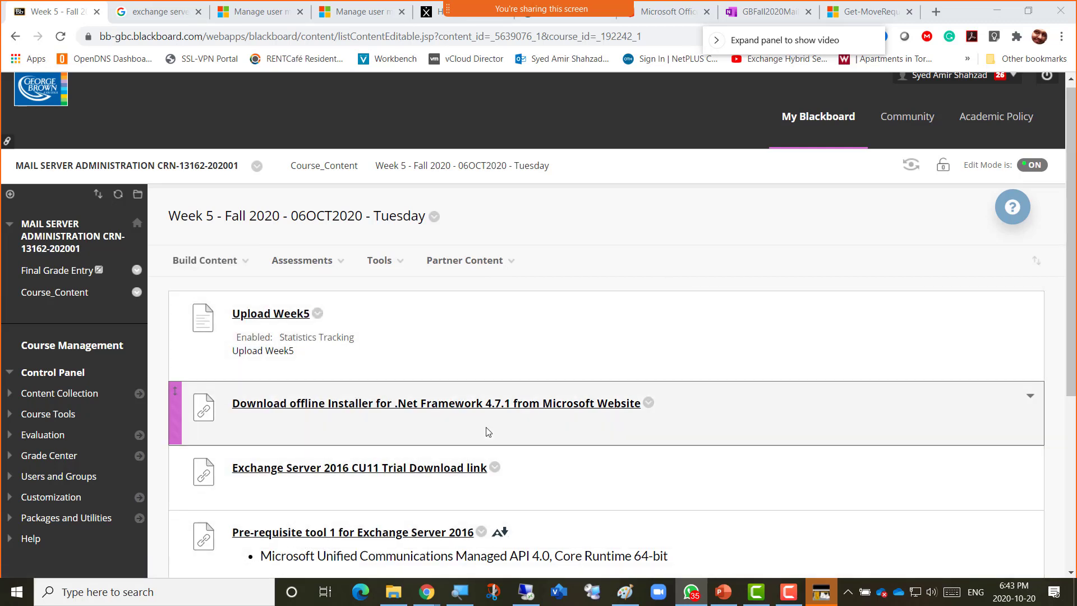
Paste the script into a new Notepad and save it as Pre-req-Script-Exchange-2016.txt in Downloads.
key(super+r)
key(Return)
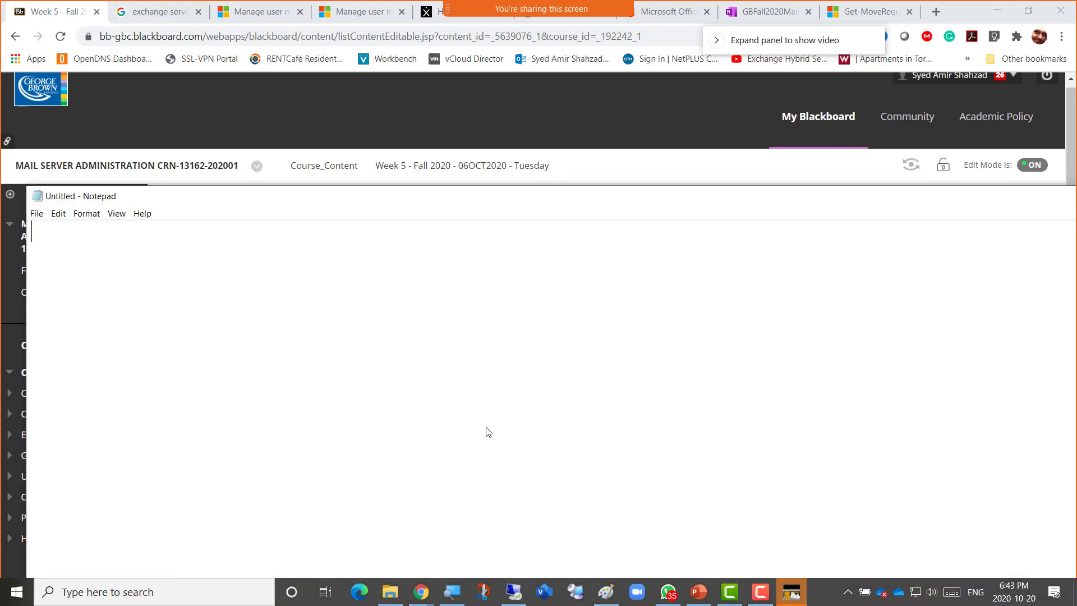
key(ctrl+v)
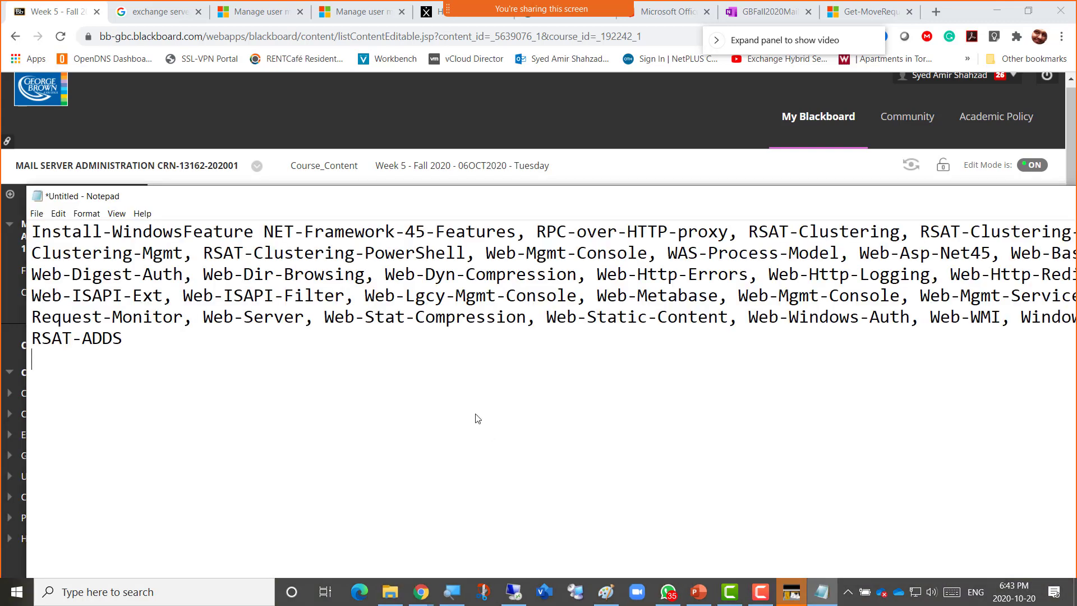
key(ctrl+s)
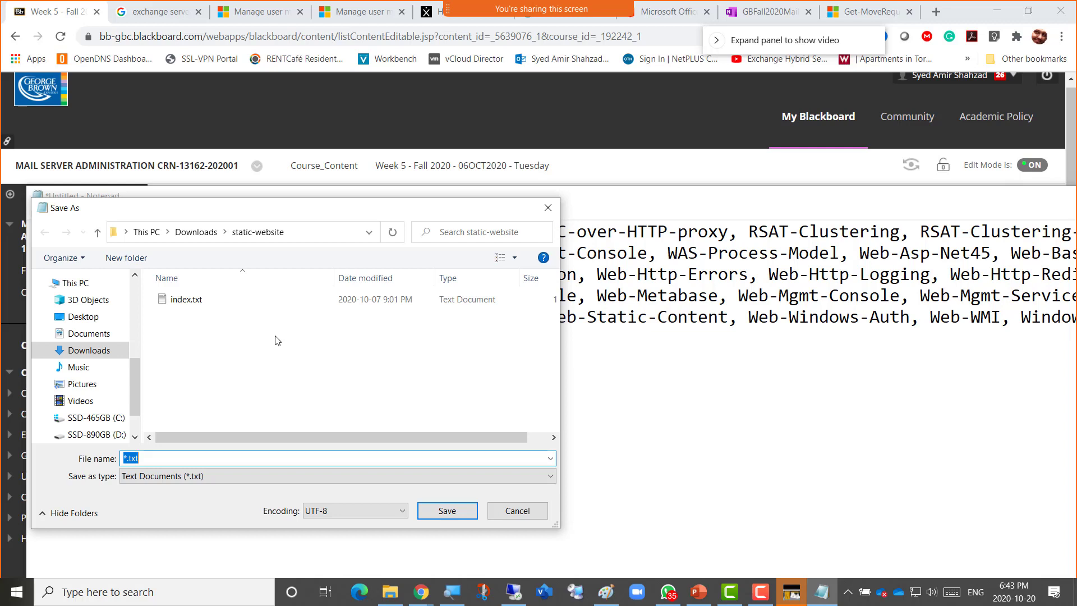
text(Pre-req-Script-Exchange-2016)
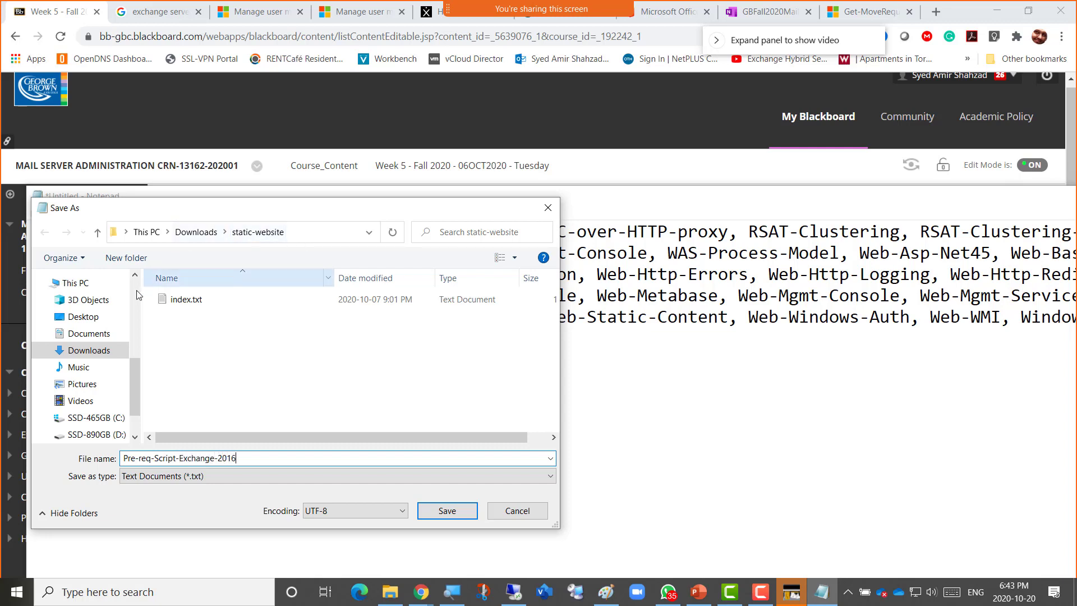
click(88, 347)
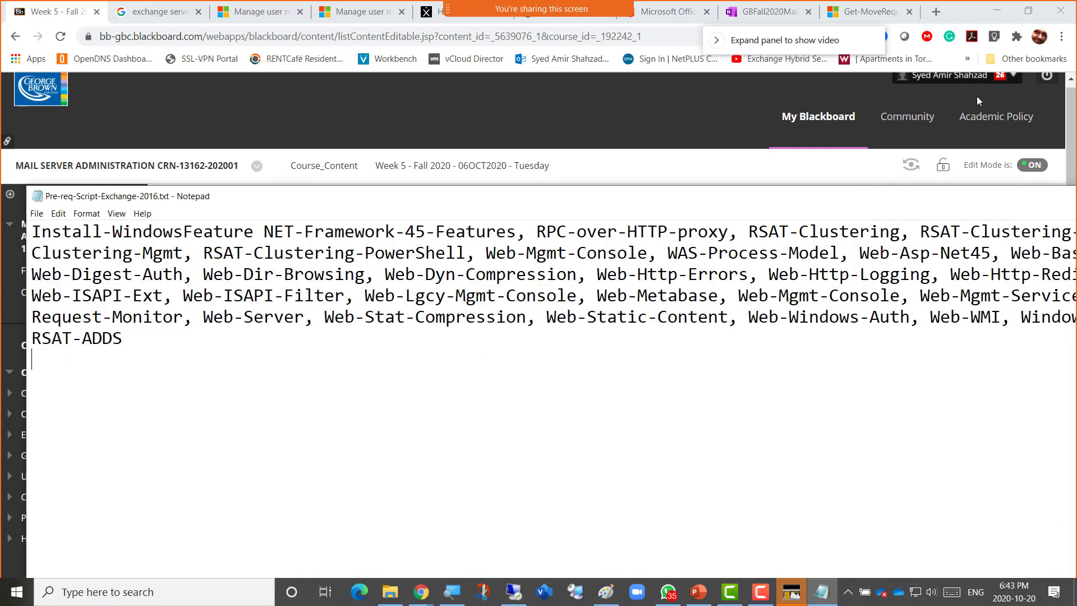
double_click(581, 201)
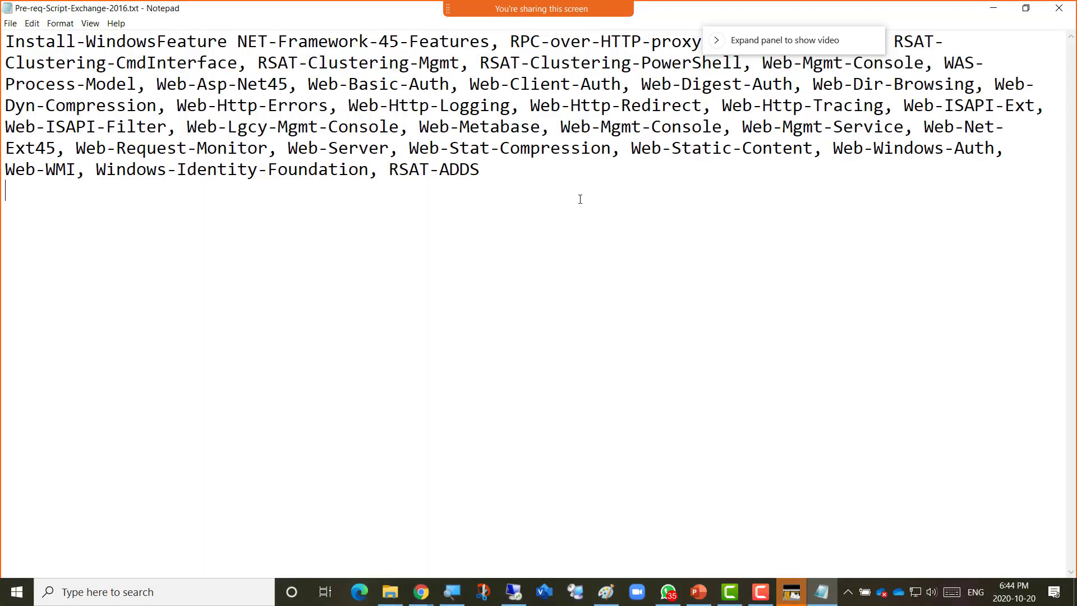
click(993, 9)
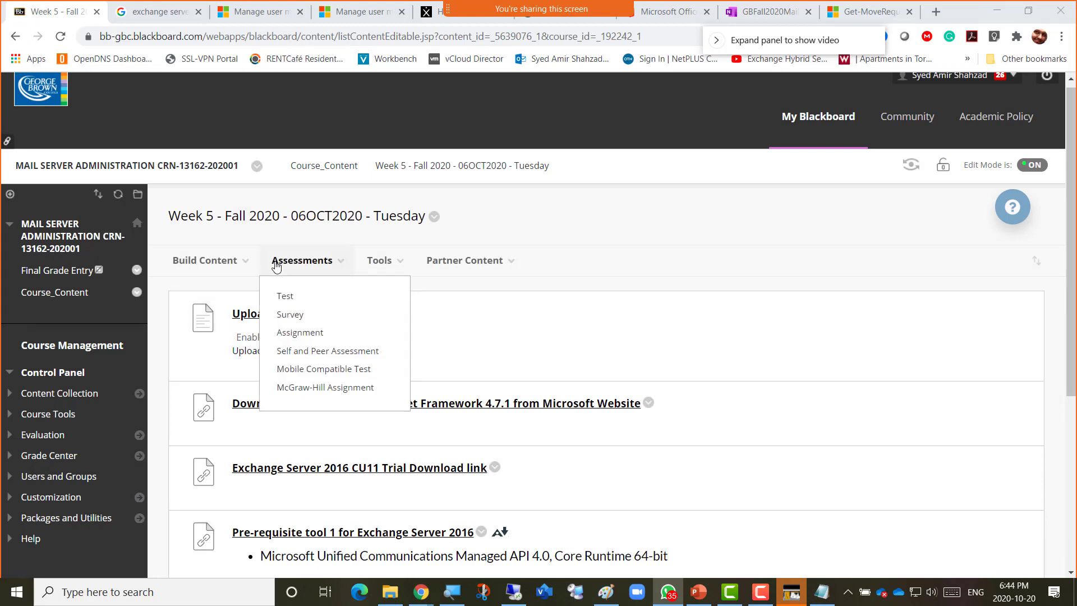
Create Week 5 file item 'Pre-req-script-for-exchange2016' by uploading Pre-req-Script-Exchange-2016.txt from Downloads.
mouse_move(216, 269)
click(201, 336)
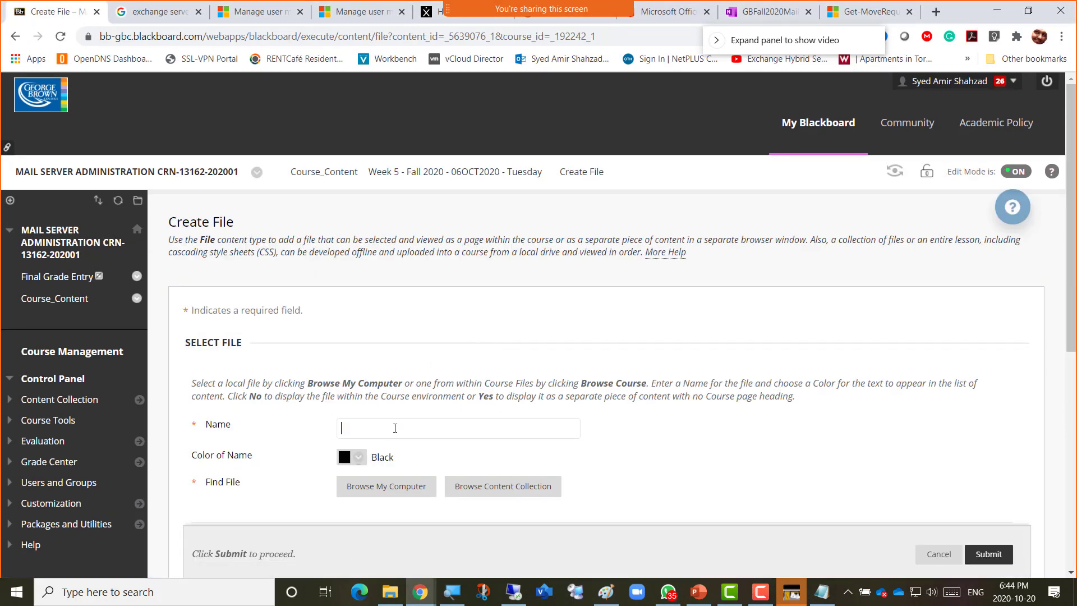
text(Pre-req-script-for-exchange)
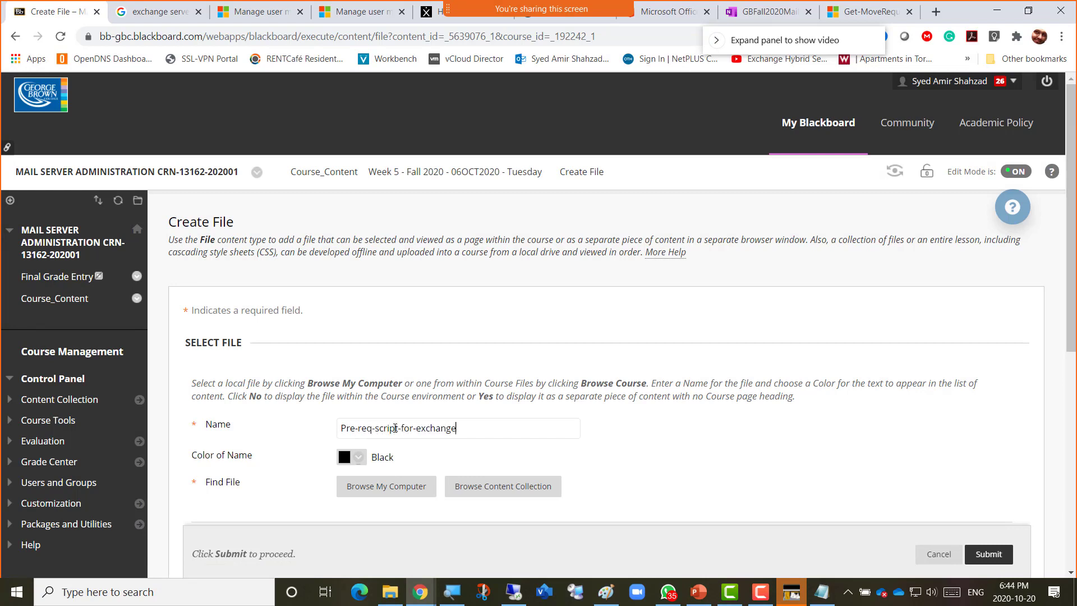
text(2016)
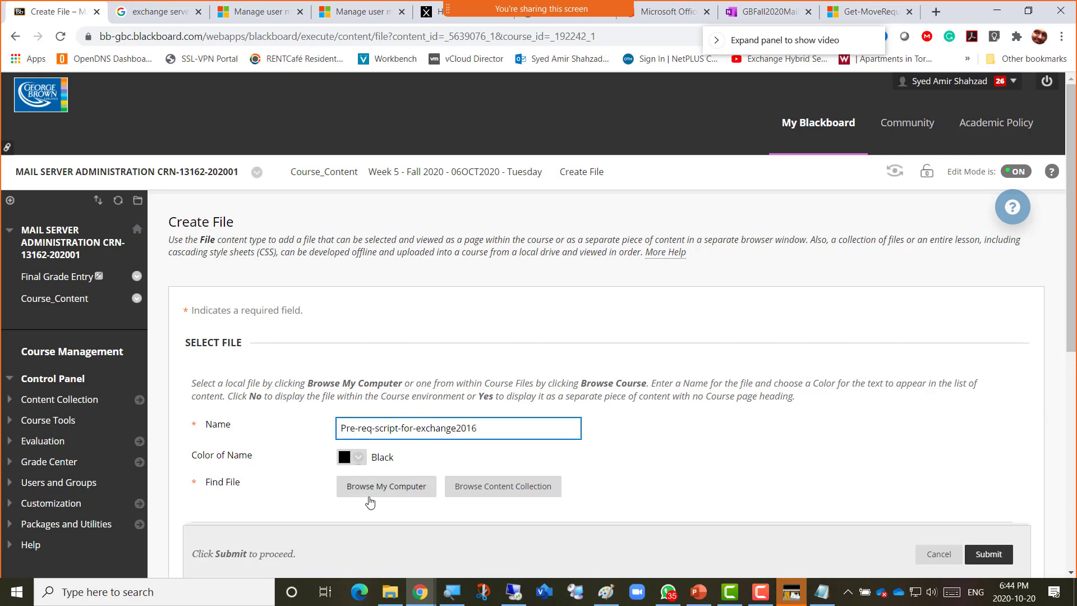
click(365, 486)
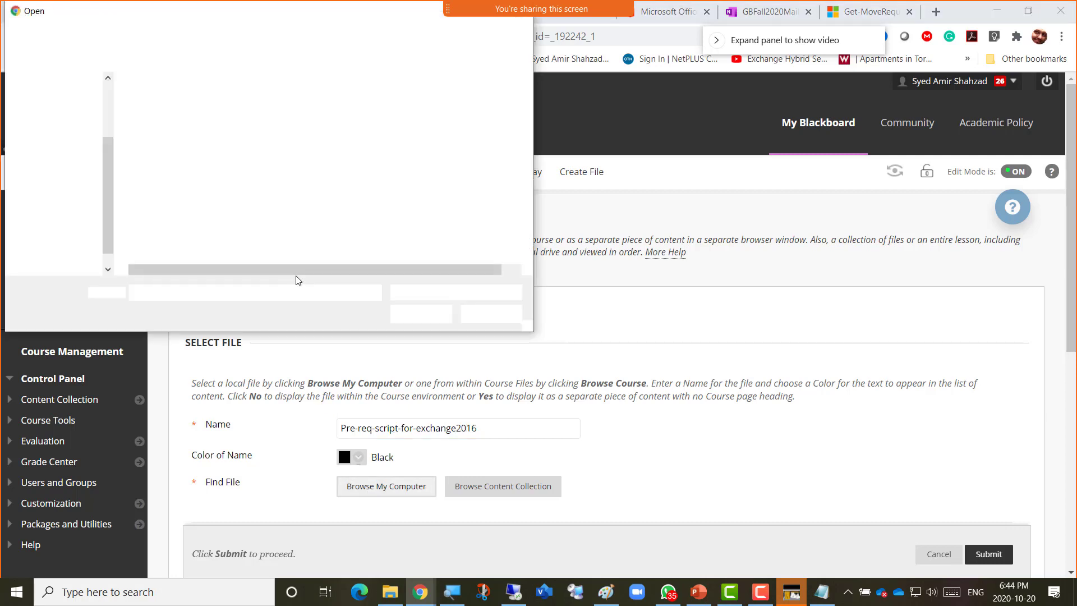
click(76, 179)
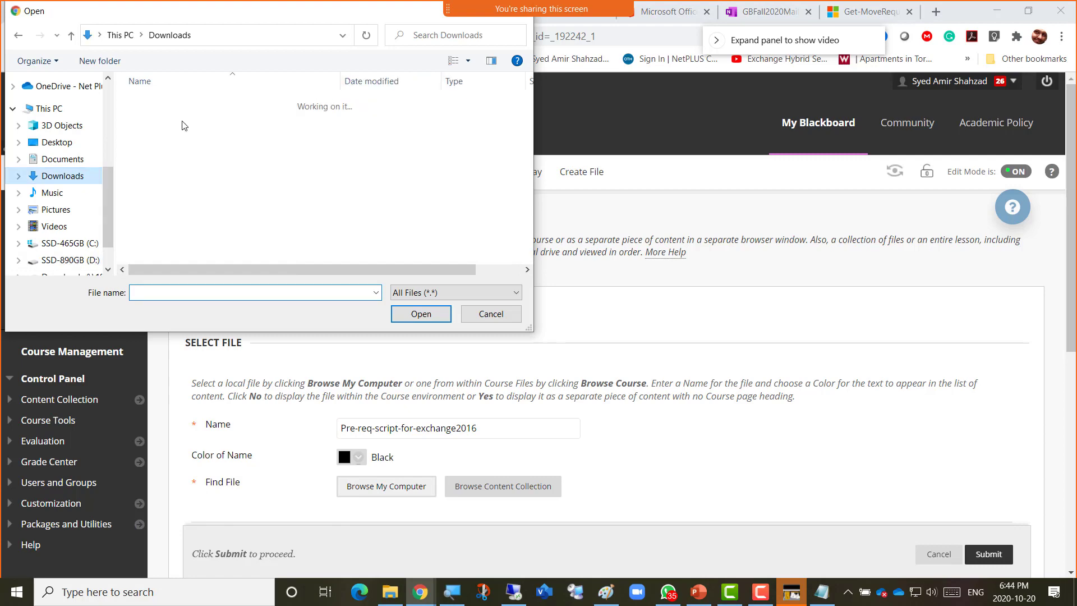
double_click(188, 119)
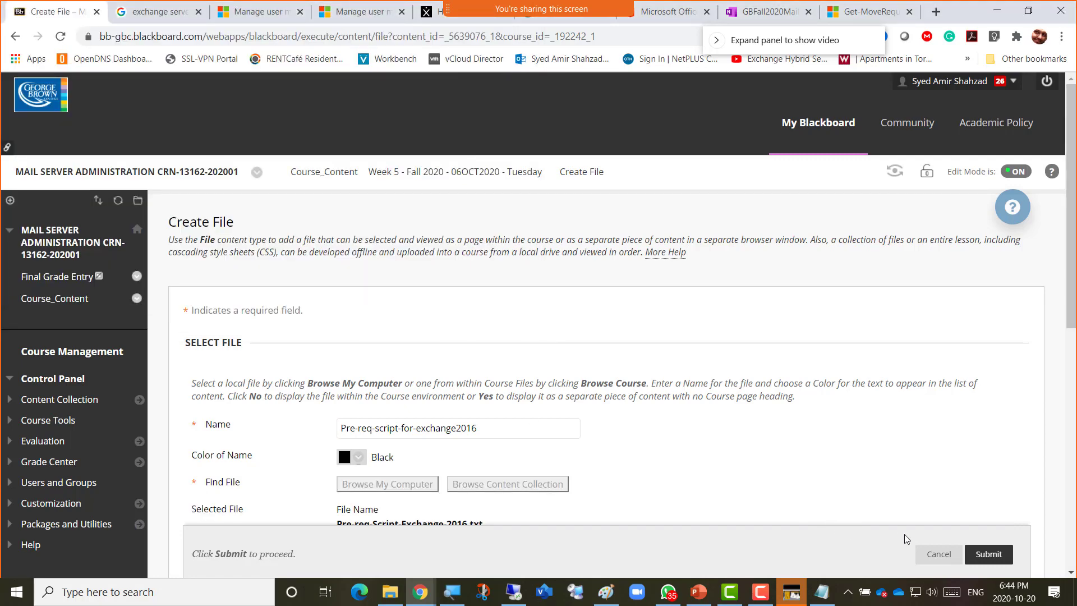
click(985, 553)
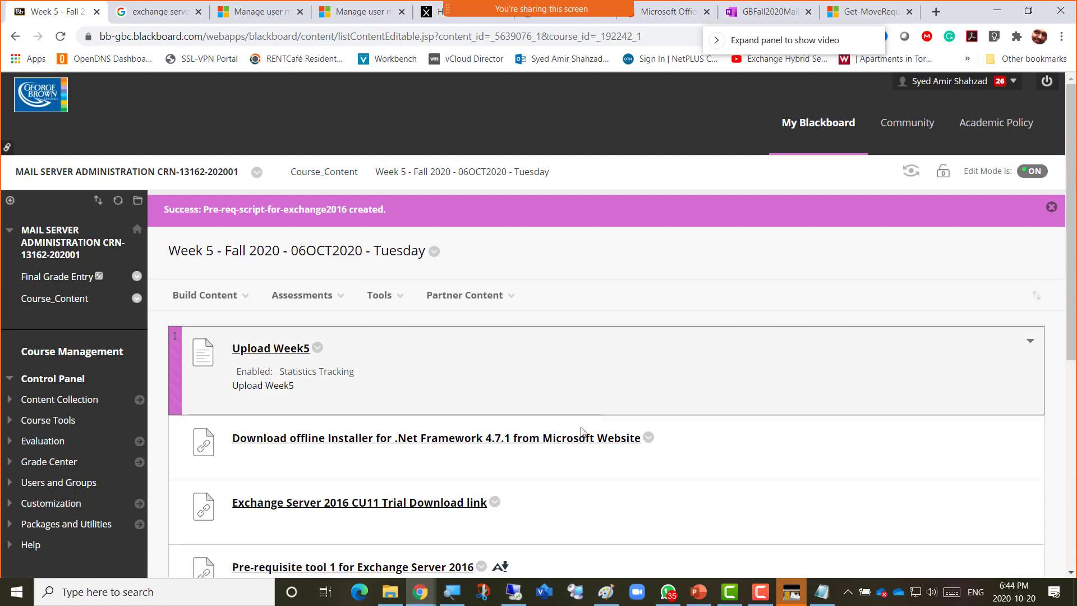
Select the script in the host Notepad and bring the remote VMware session forward.
click(821, 591)
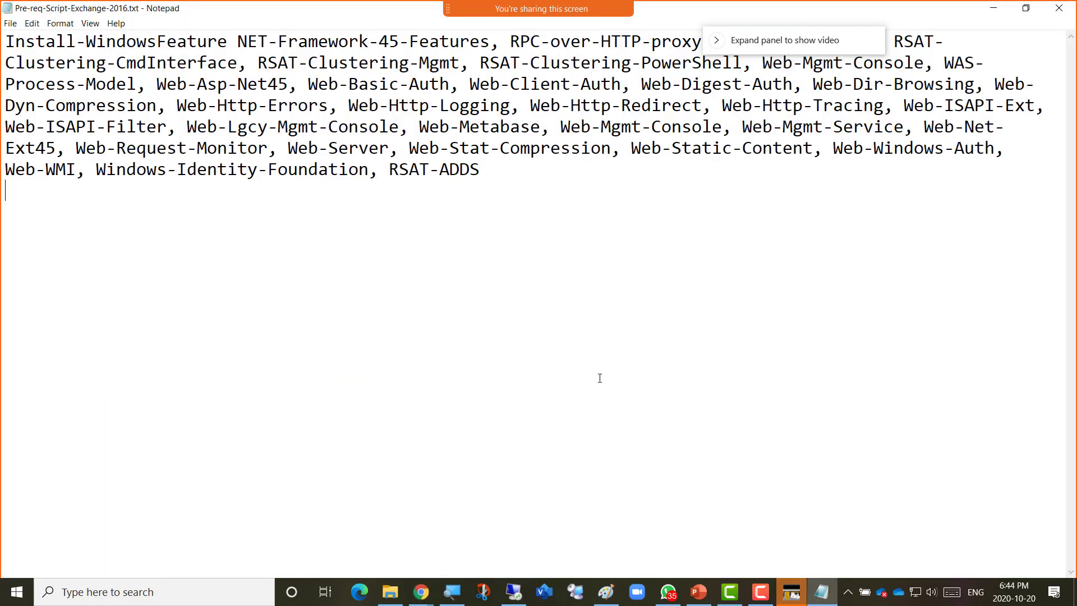
key(ctrl+a)
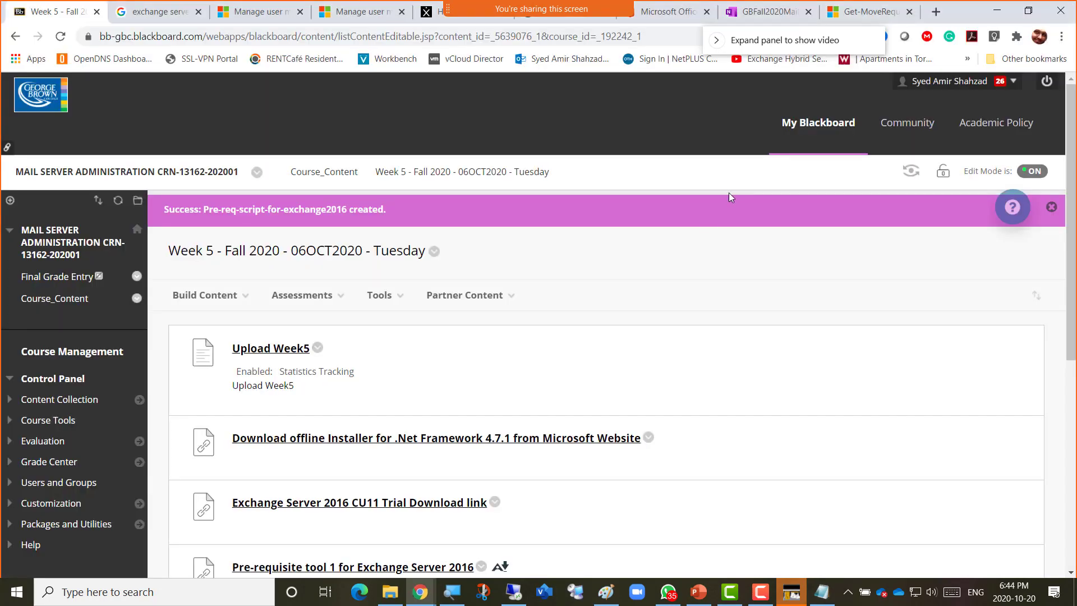
click(993, 8)
click(514, 593)
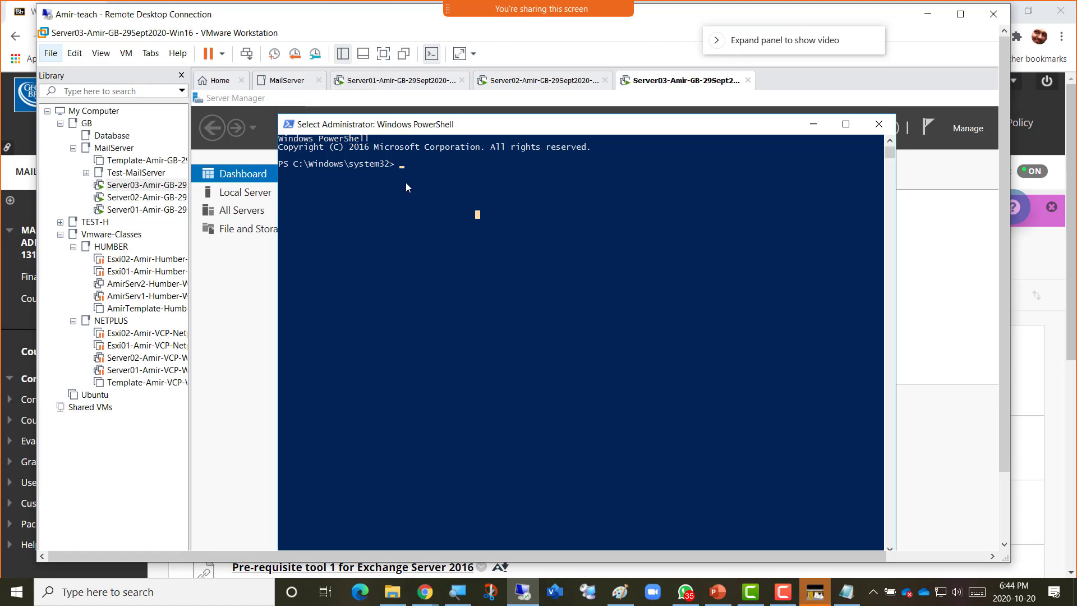
key(Escape)
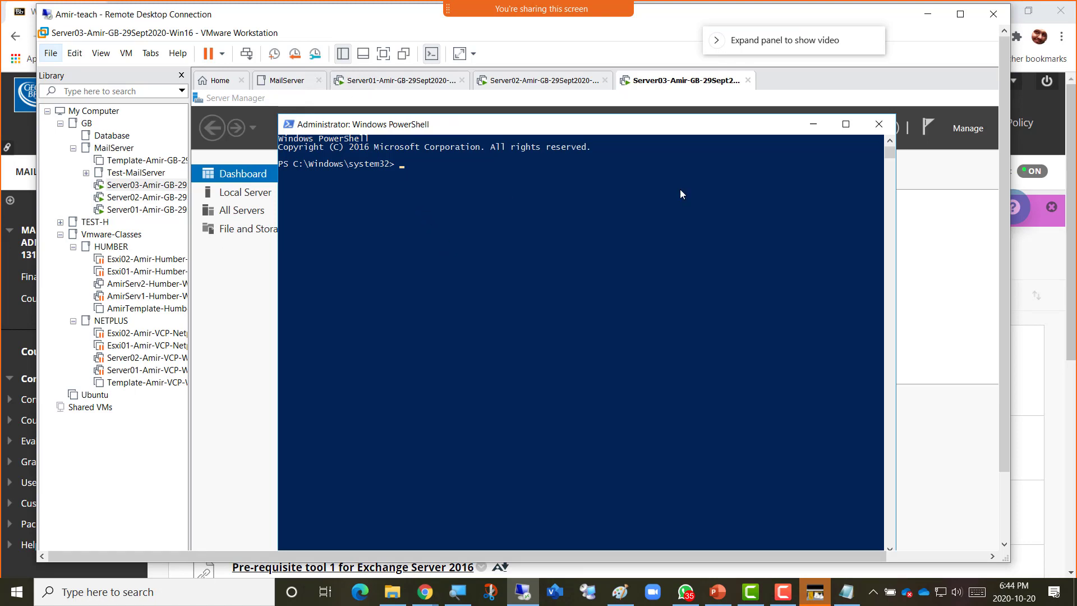
Maximize the remote session and launch Notepad inside Server03 from the Run prompt.
click(960, 14)
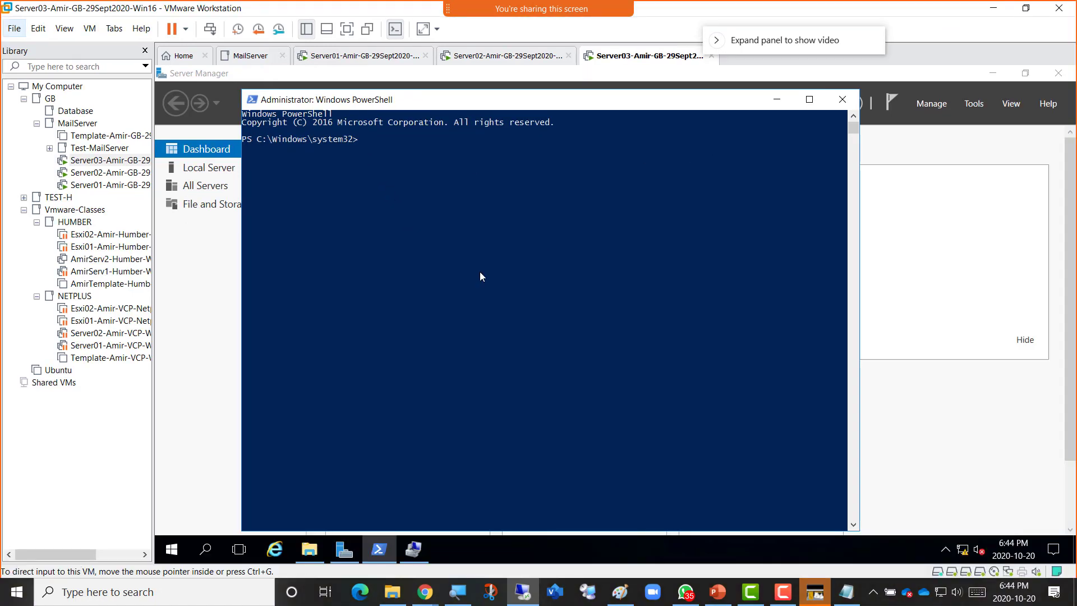
right_click(171, 548)
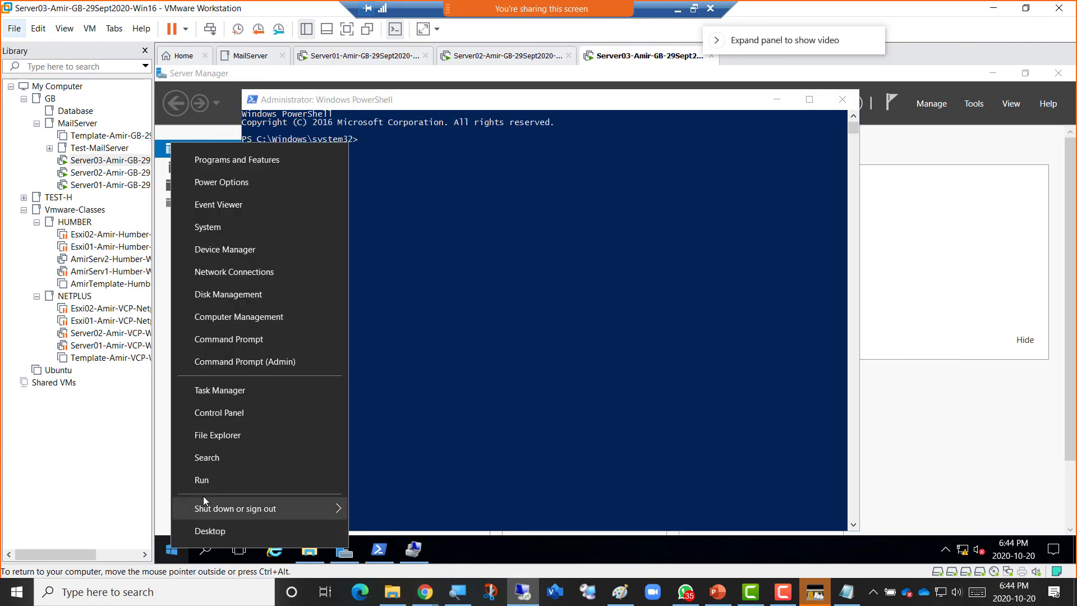
click(209, 482)
text(notepad)
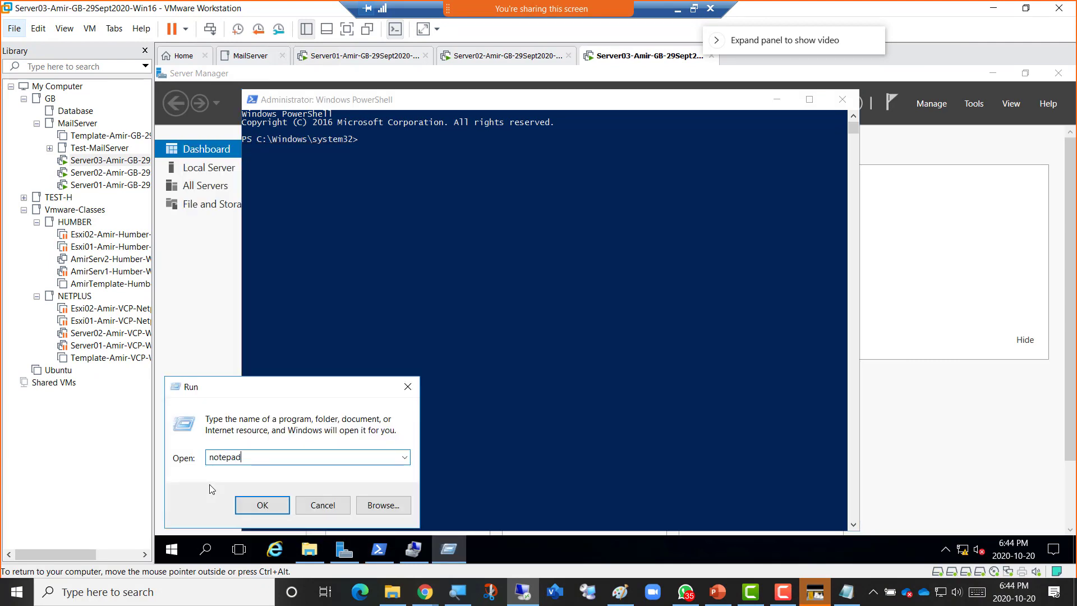
key(Return)
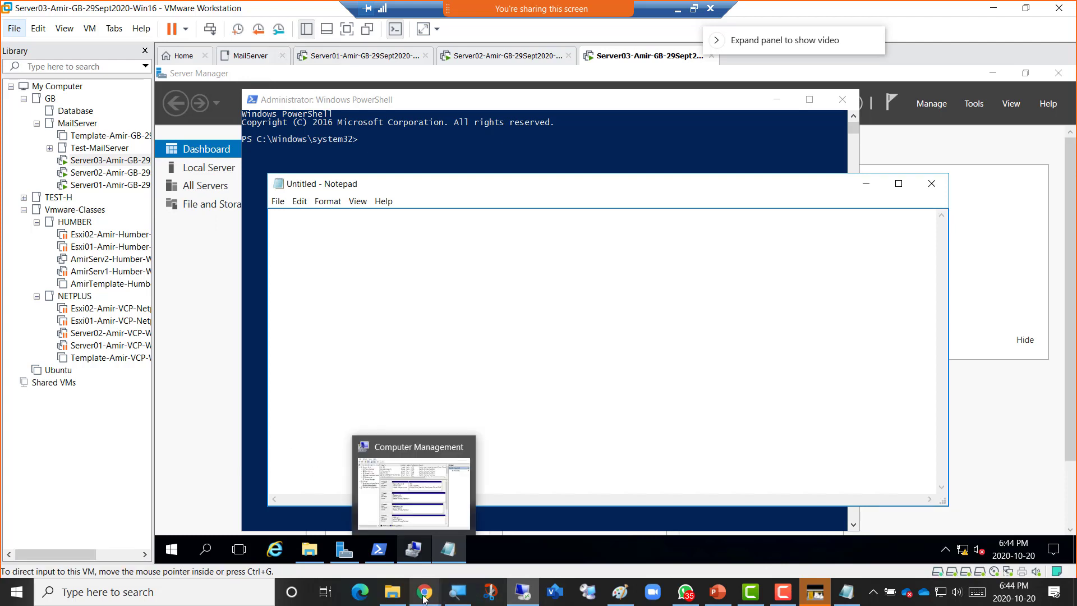
Paste the Install-WindowsFeature command into the VM's empty Notepad.
mouse_move(422, 598)
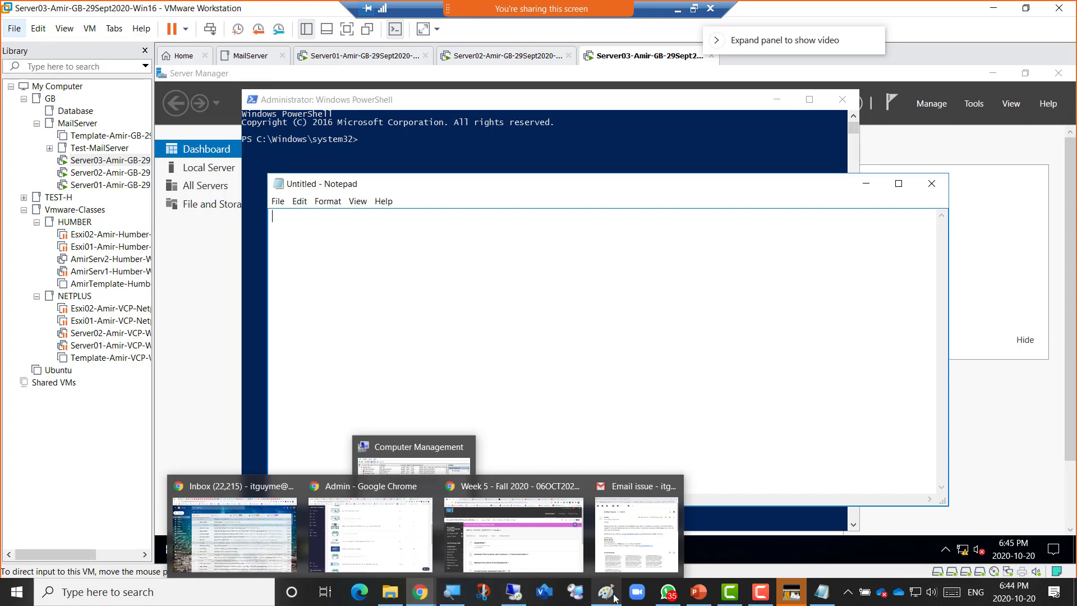
click(822, 595)
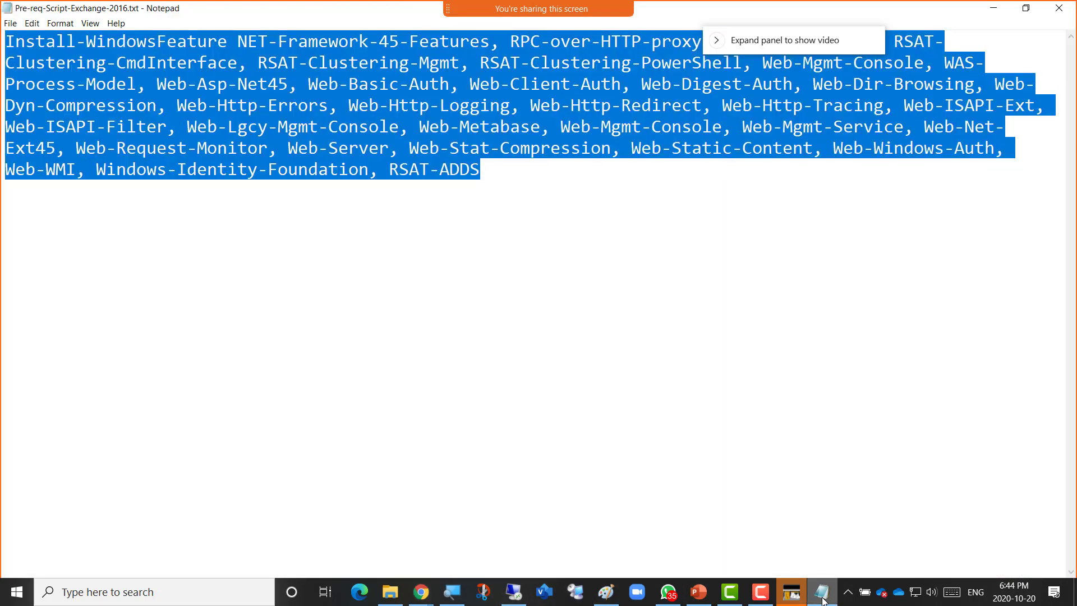
click(823, 599)
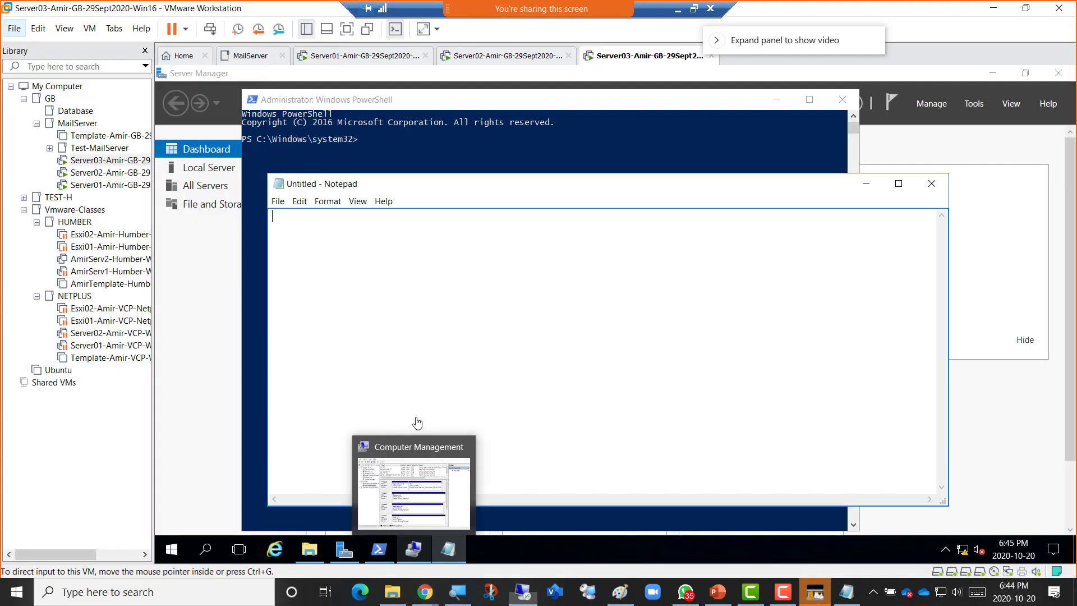
right_click(317, 279)
click(346, 329)
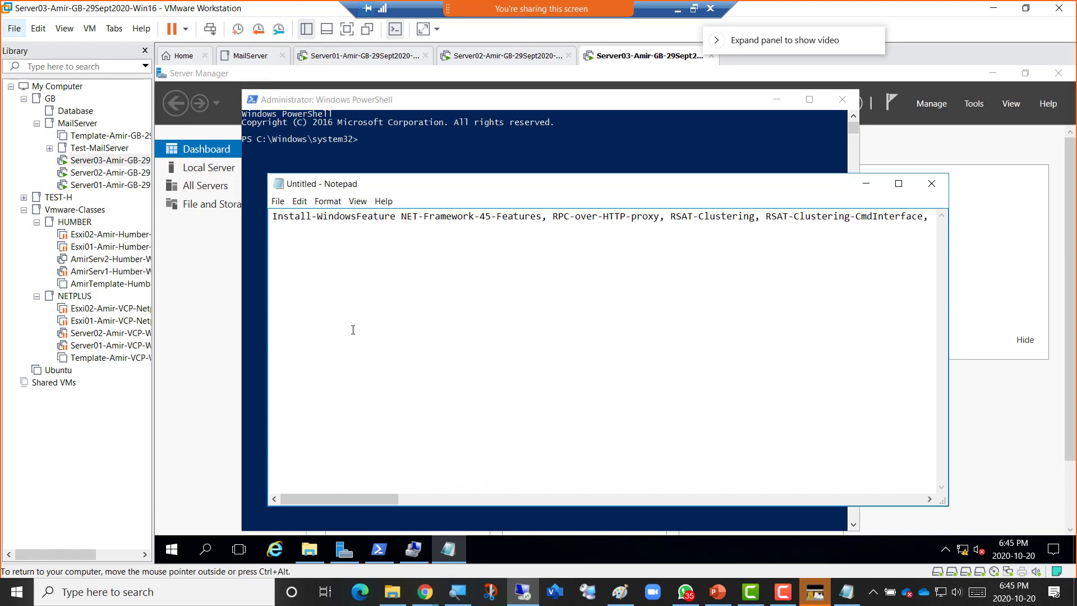
Copy the whole Install-WindowsFeature command from the VM's Notepad and return to PowerShell.
key(ctrl+a)
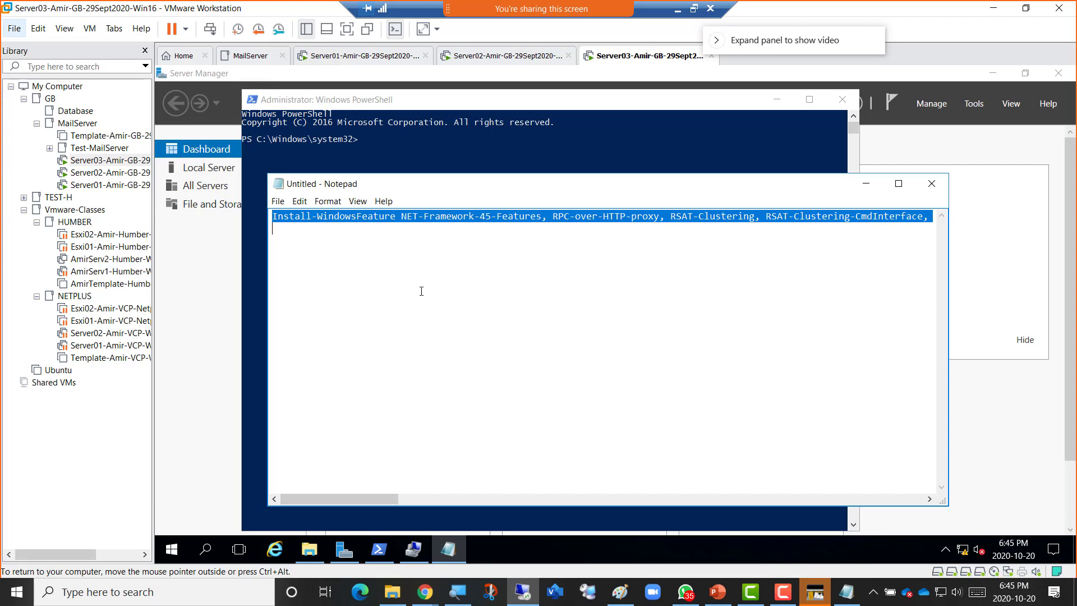
right_click(403, 216)
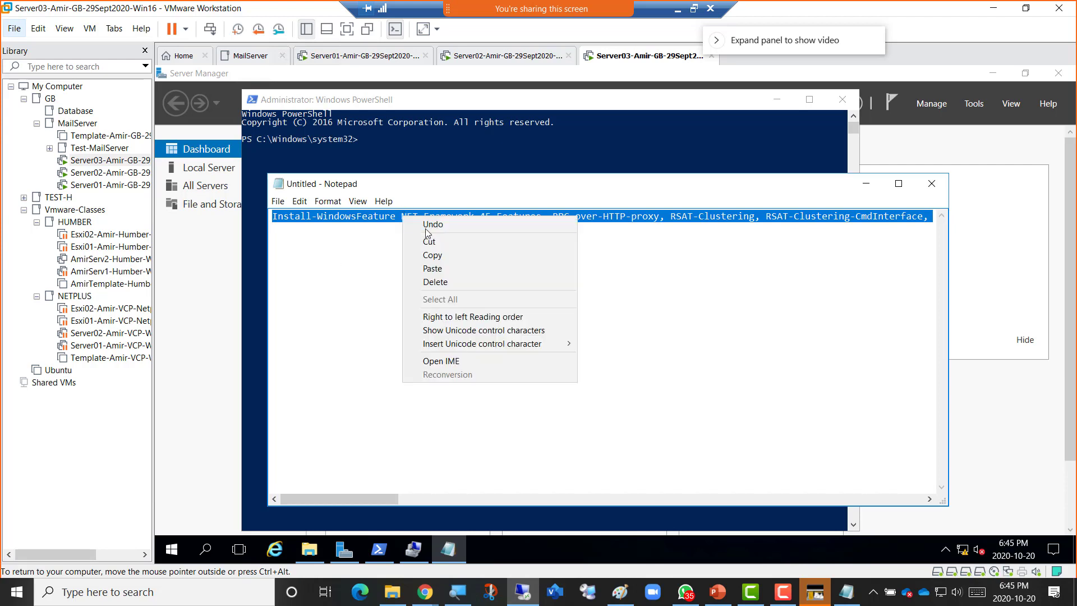
click(440, 254)
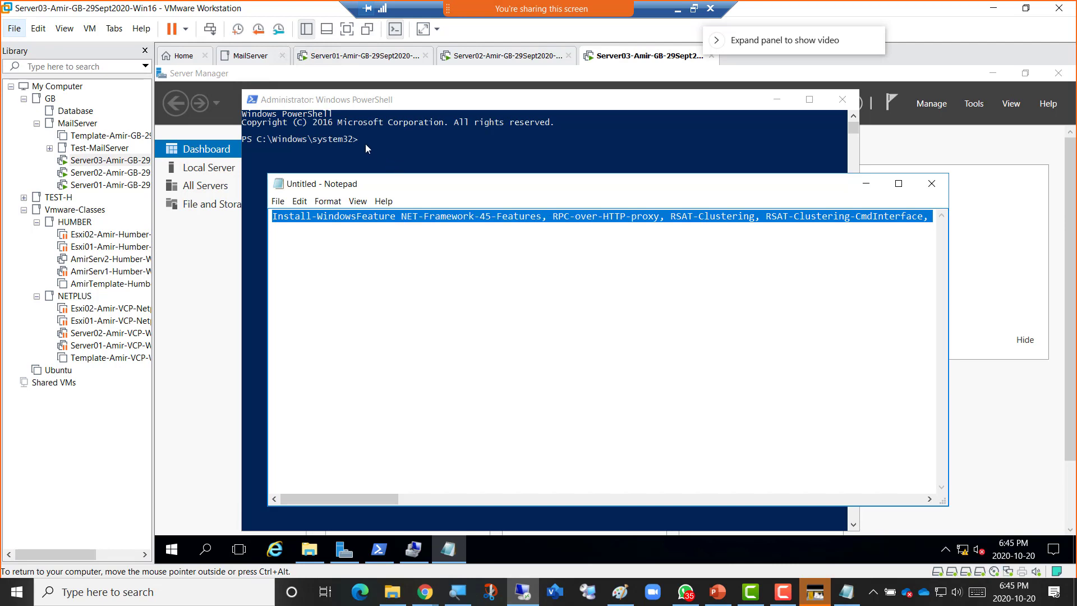
click(365, 143)
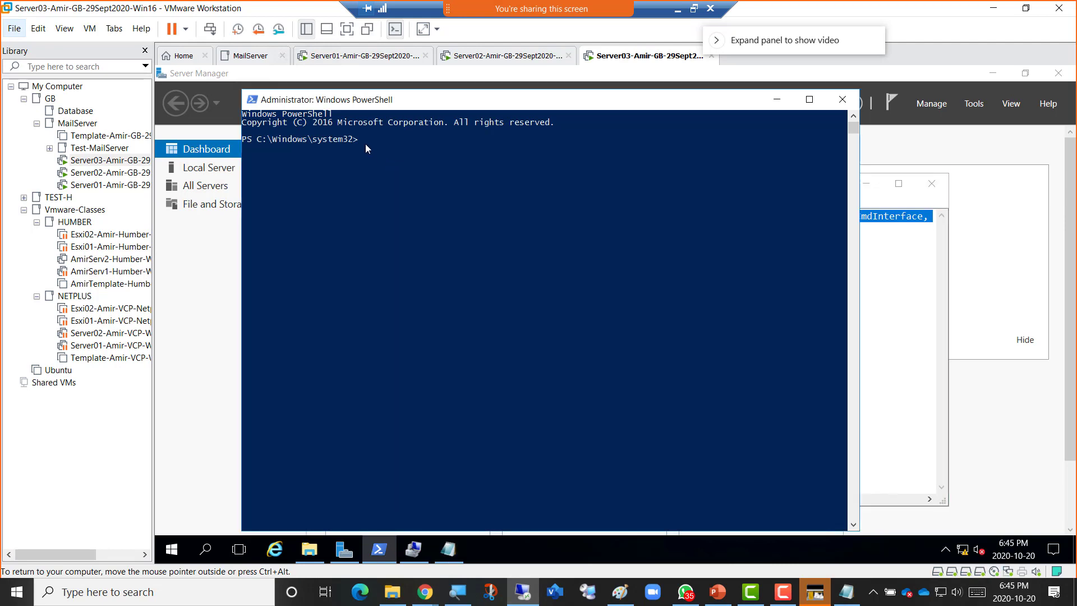
Paste the Install-WindowsFeature command into elevated PowerShell, then switch to the Week 5 Blackboard page.
right_click(365, 143)
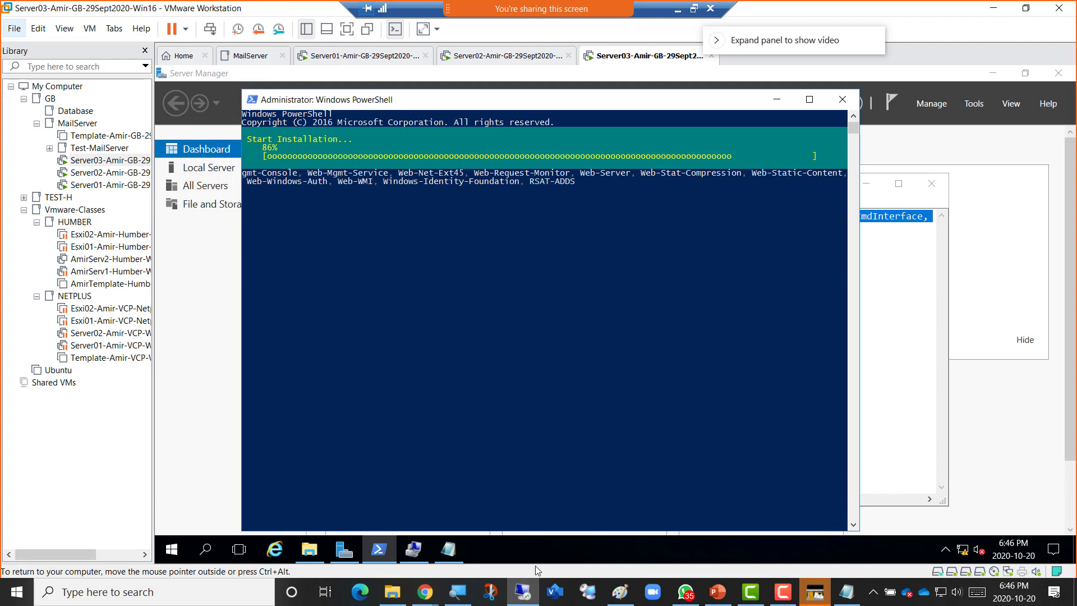
mouse_move(424, 597)
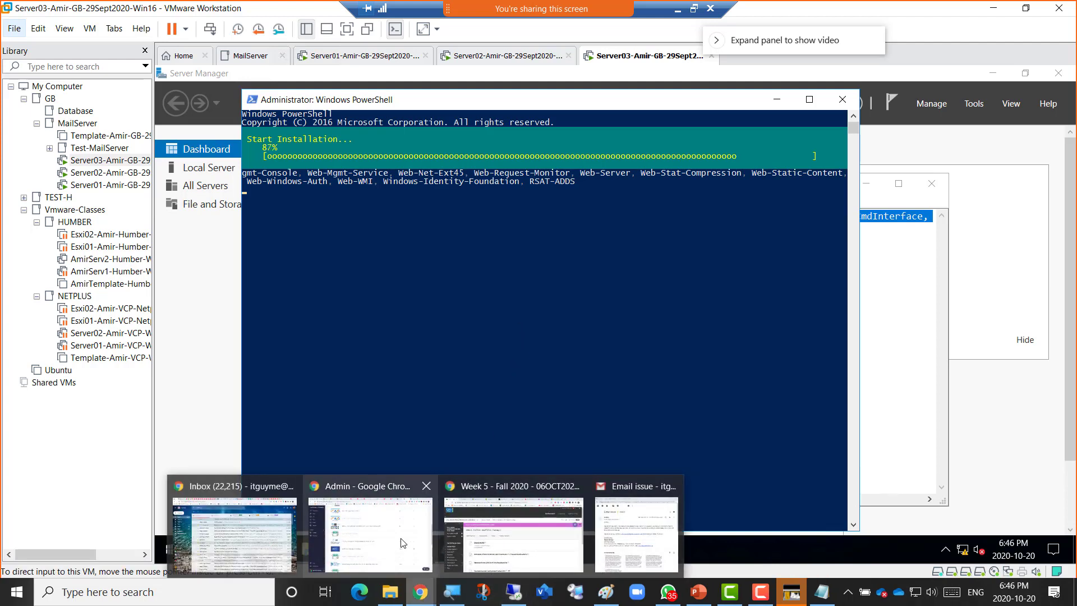
click(485, 542)
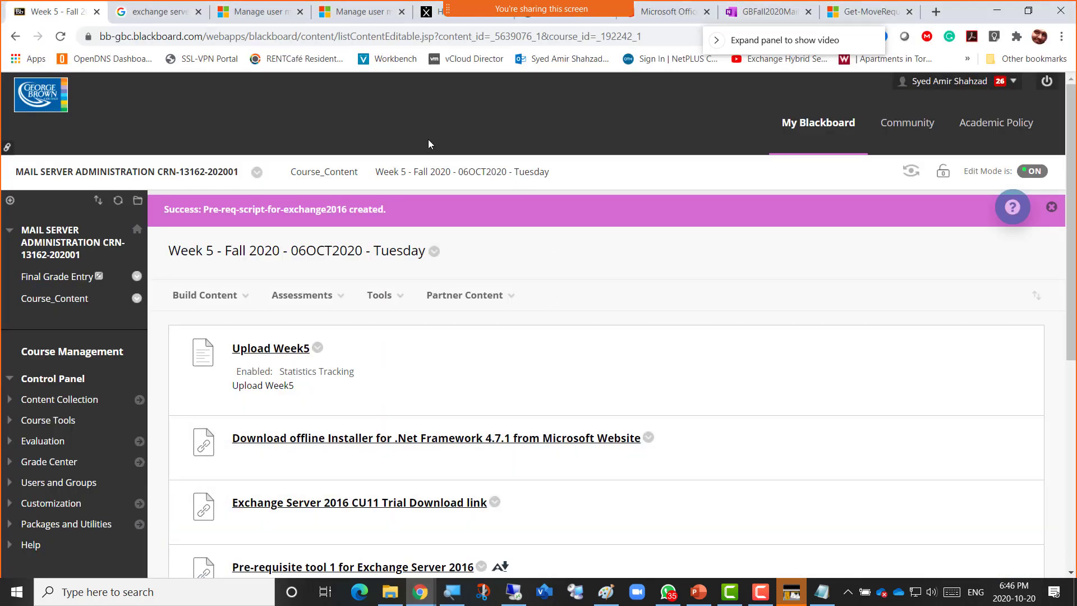
Add 'Turn off Firewall in 3rd VM' below 'Install vredist' in the OneNote checklist.
click(753, 16)
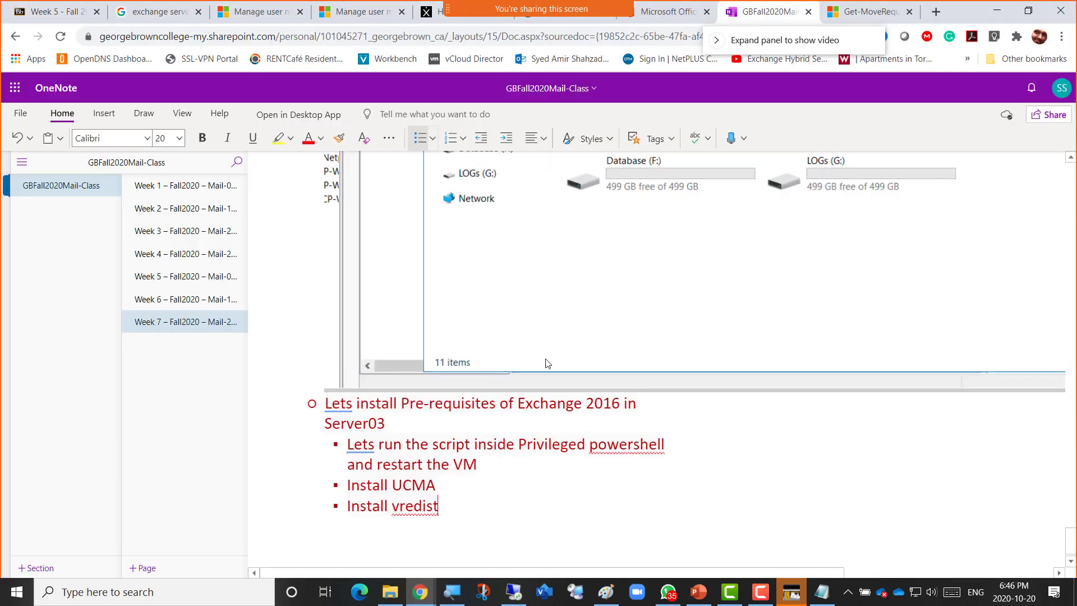
click(495, 493)
key(Return)
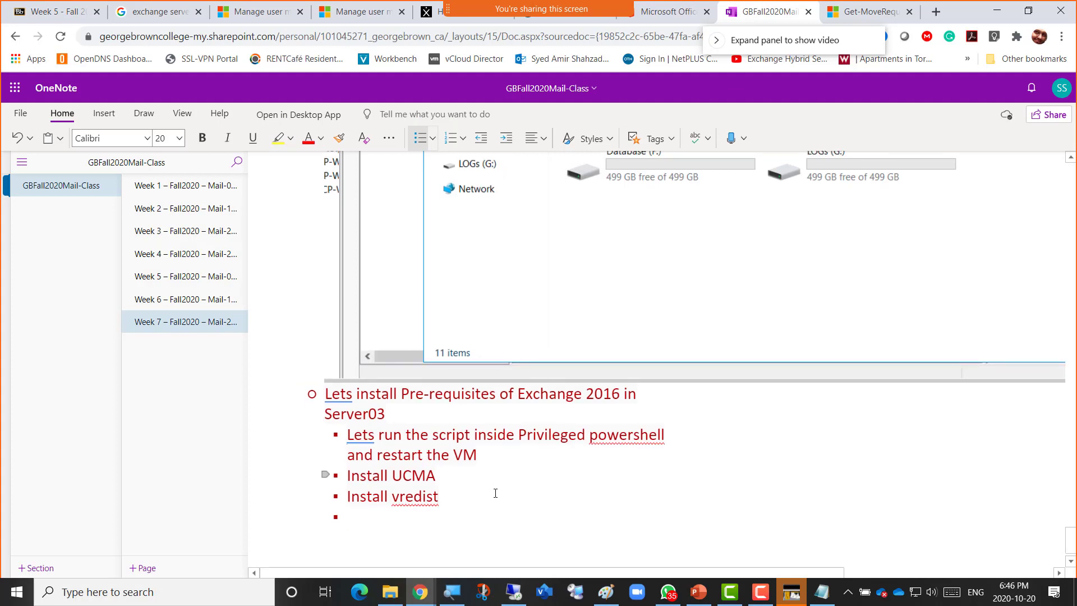
text(Turn off)
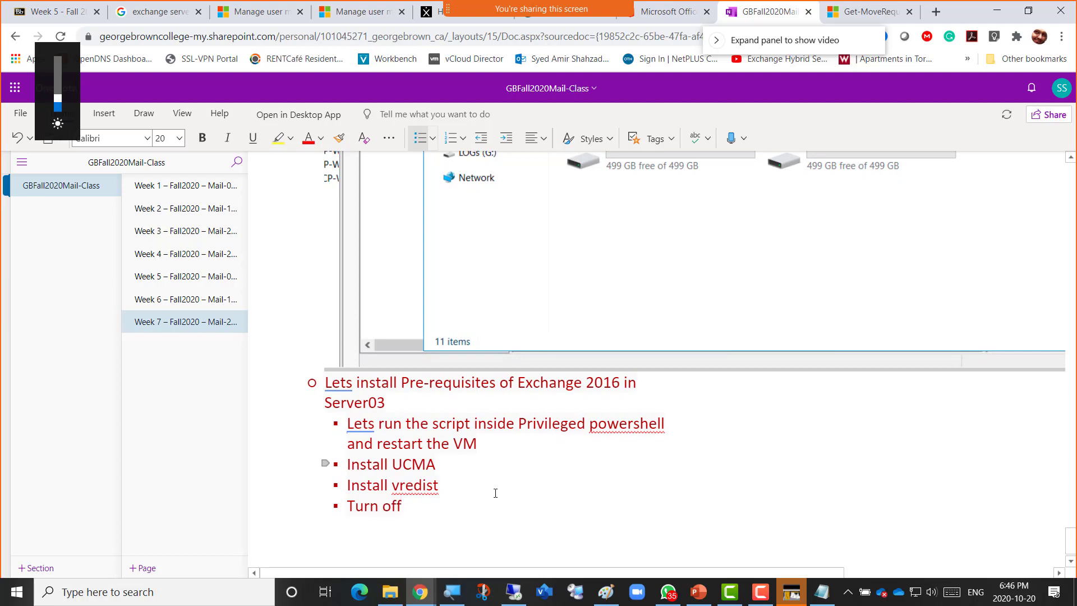
text( Firewall)
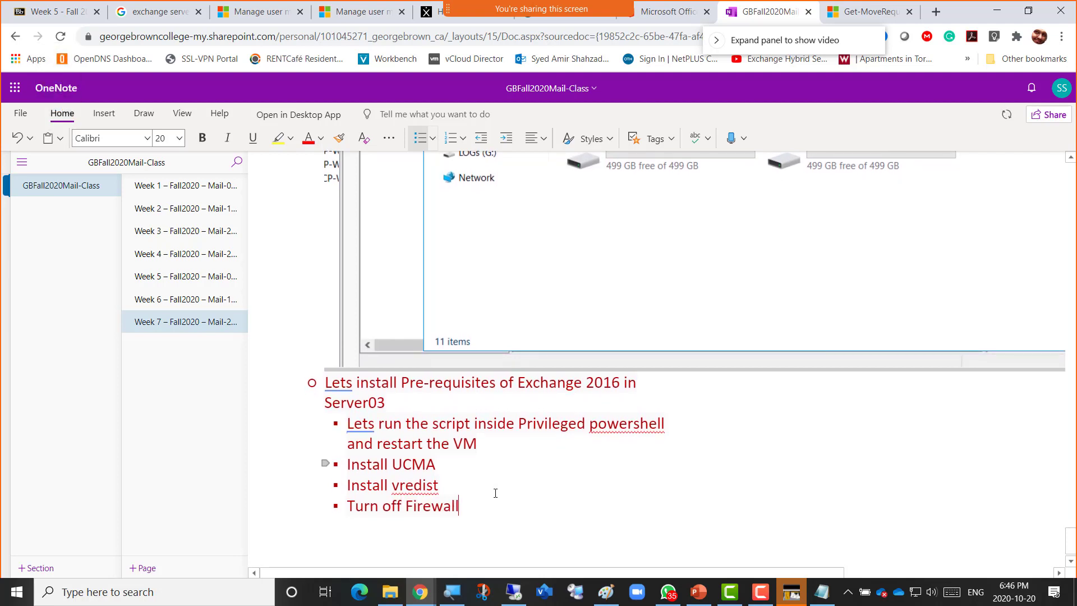
text( in)
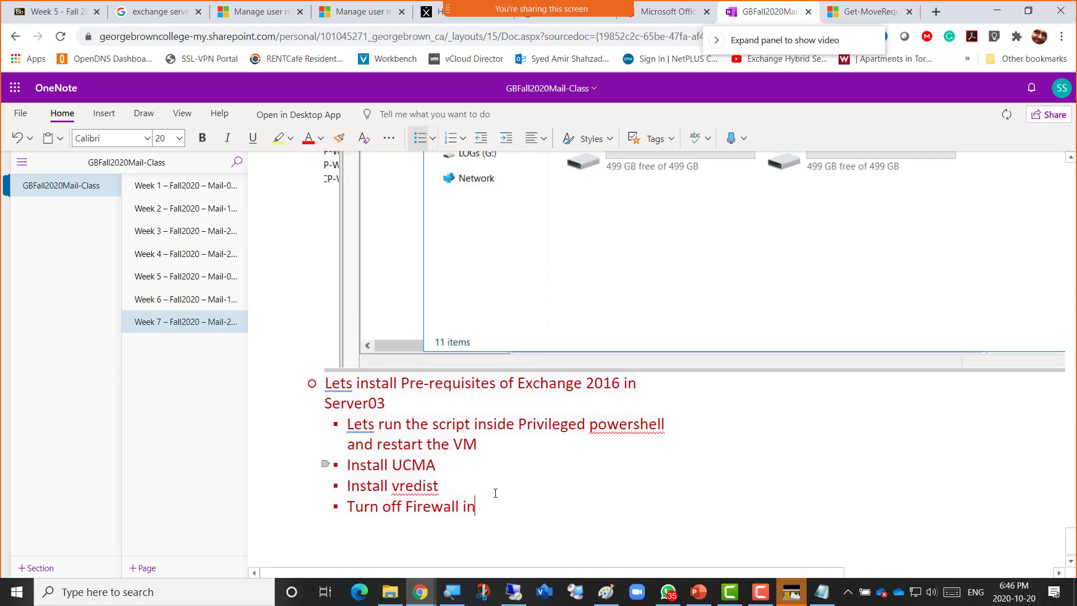
text( 3rd VM)
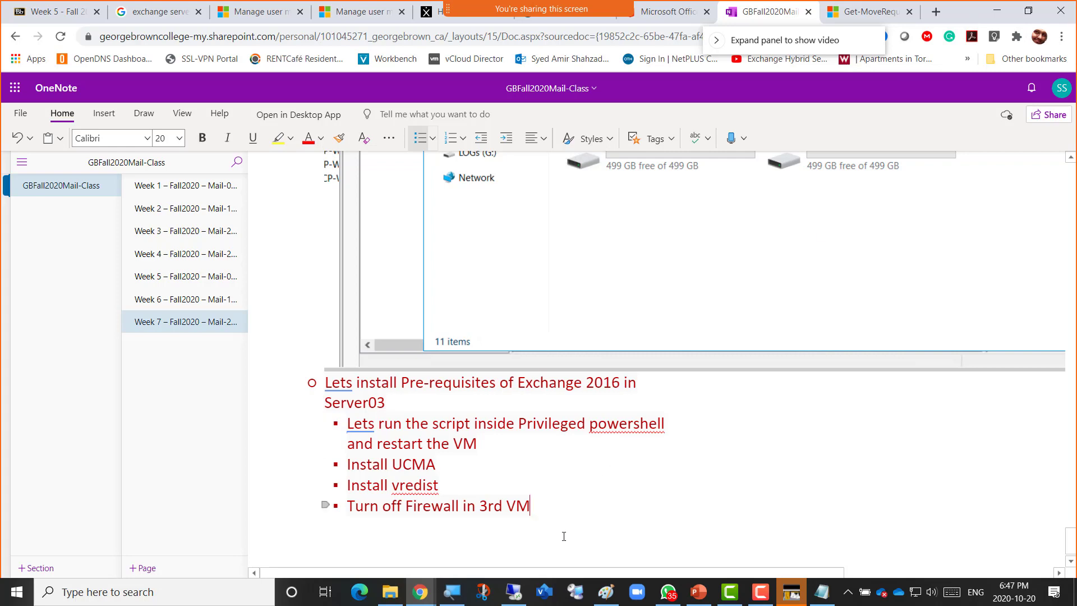
click(520, 591)
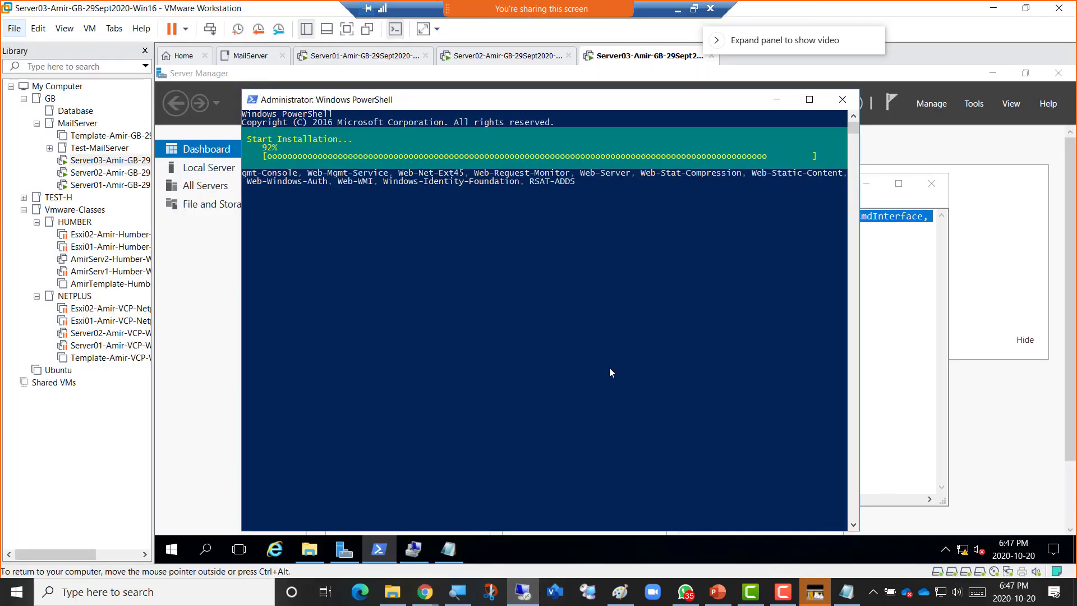
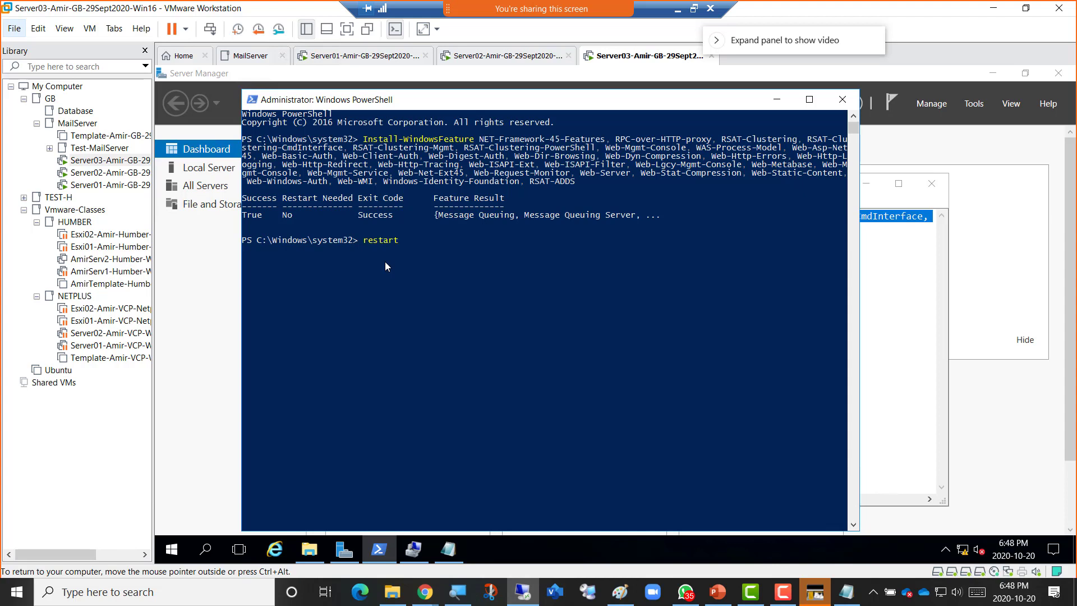
Restart Server03 with Restart-Computer, choosing Restart anyway despite open apps.
text(comp)
key(Tab)
key(Return)
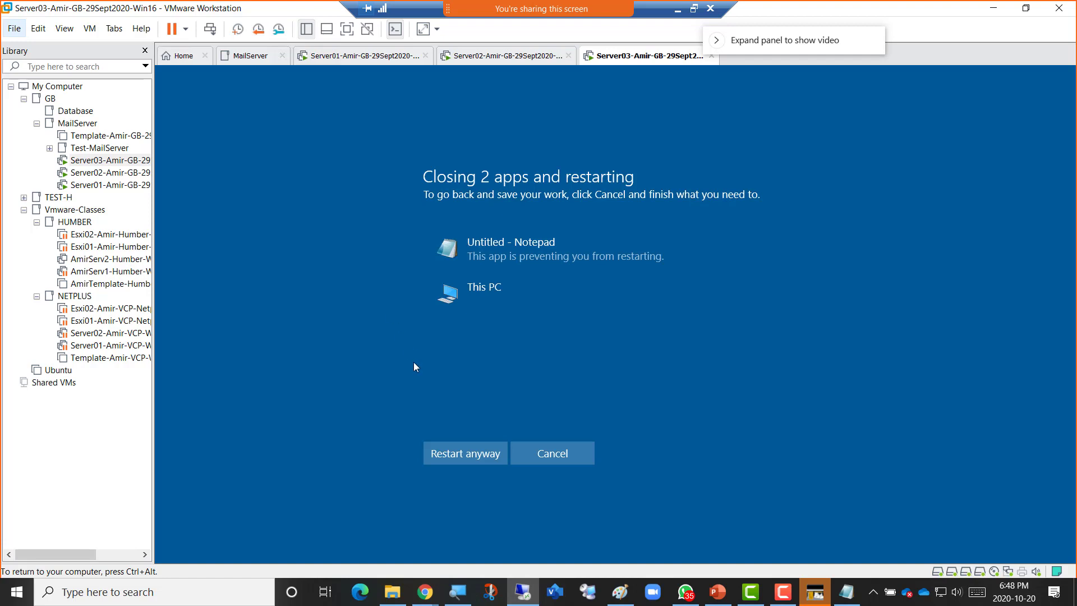
click(435, 447)
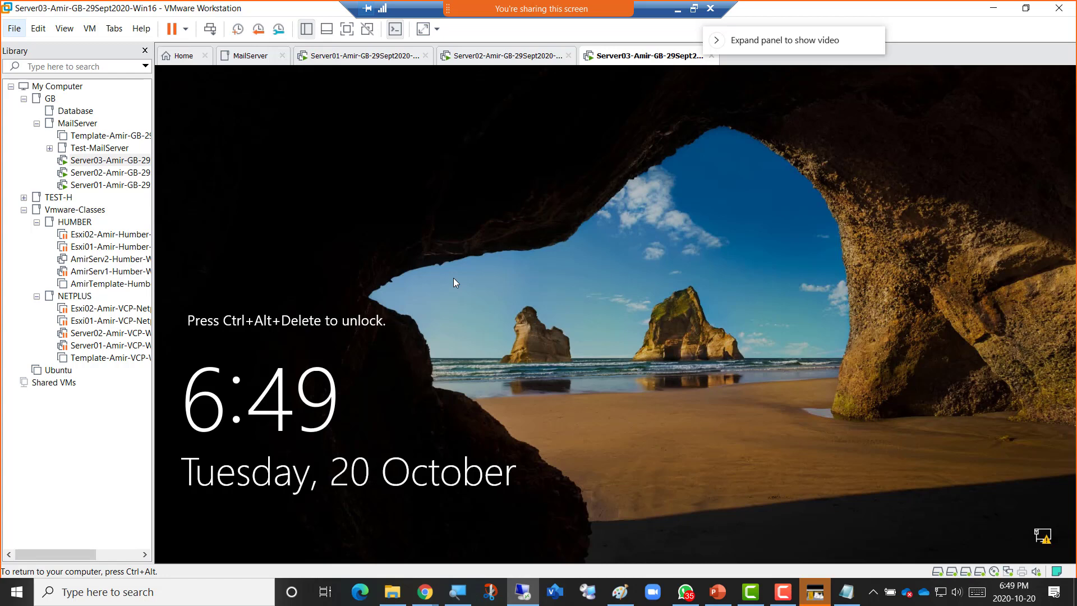
Unlock Server03 with Ctrl+Alt+Del and sign in with the administrator password.
key(ctrl+alt)
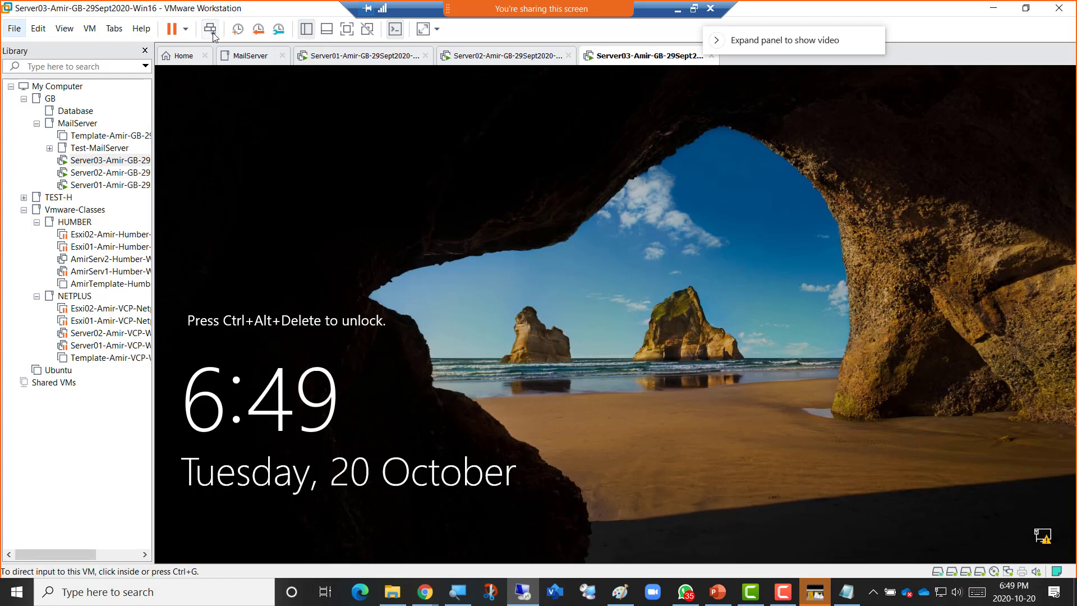
click(212, 33)
click(564, 374)
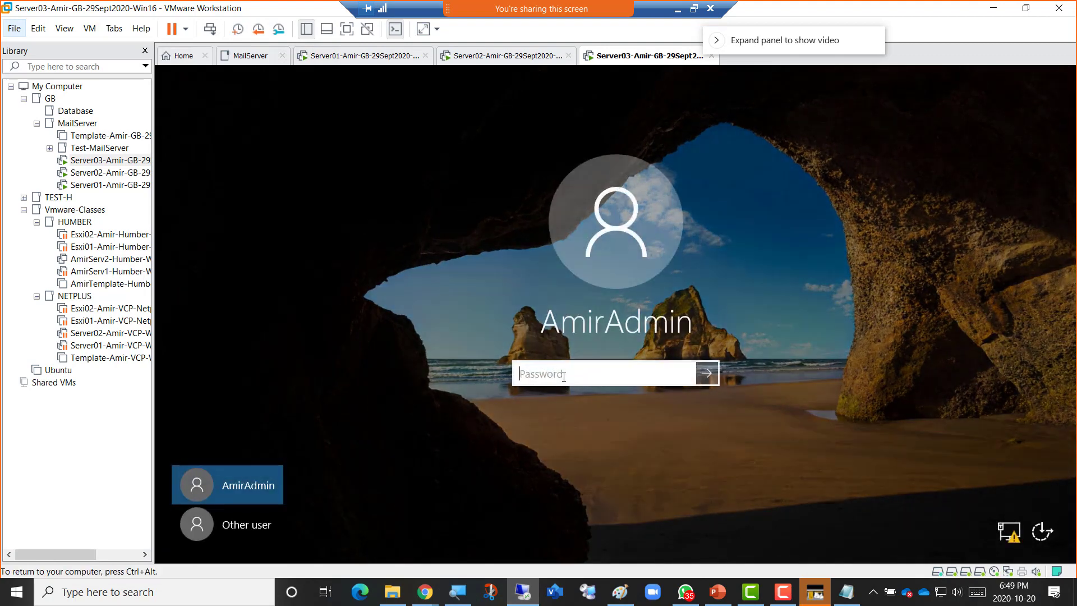
text(***********)
key(Return)
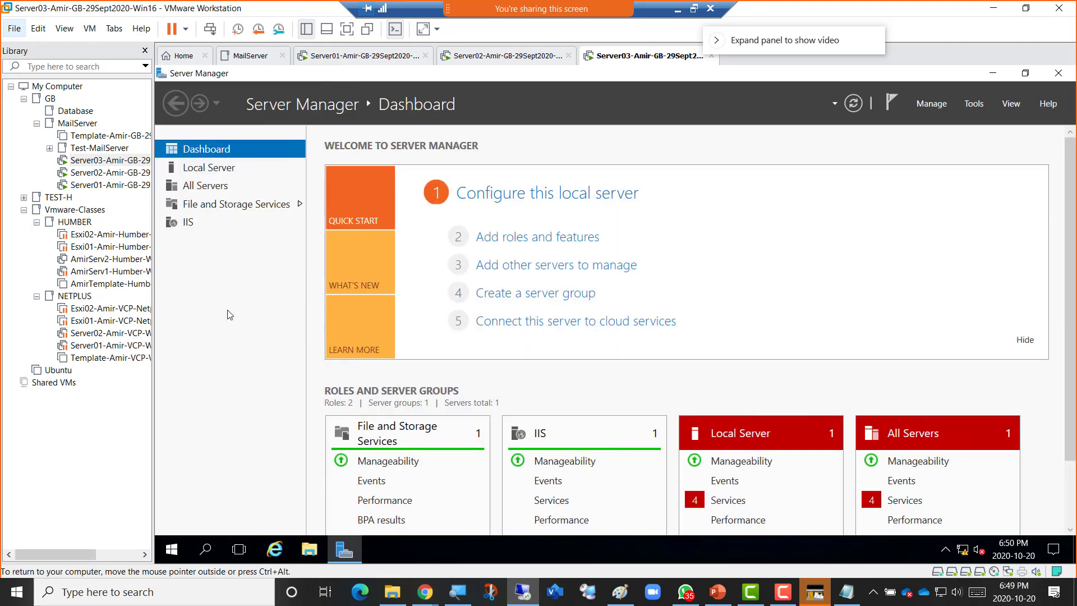
click(515, 61)
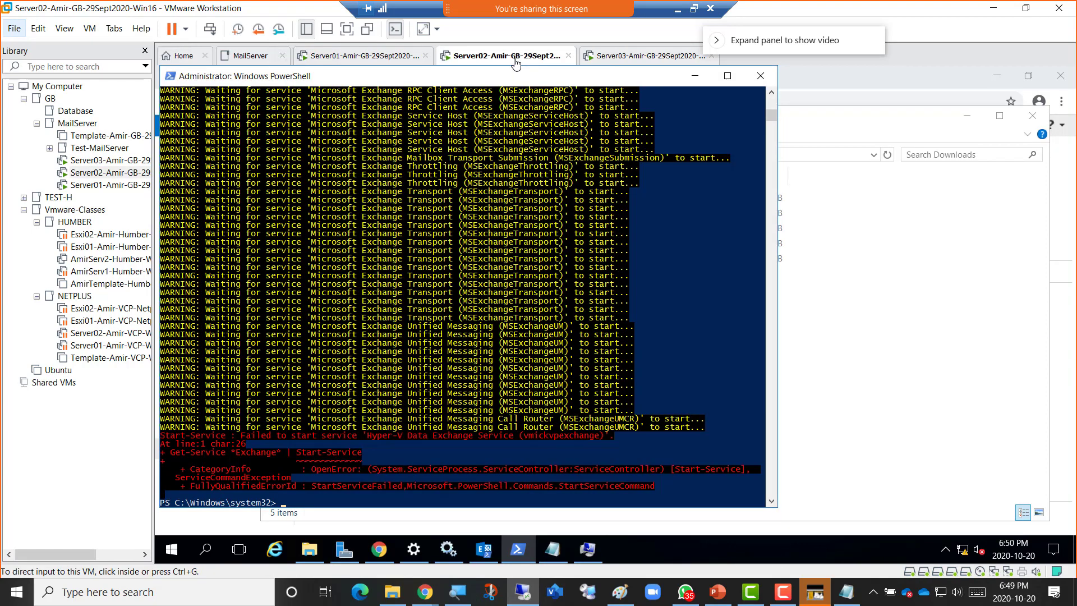
click(694, 77)
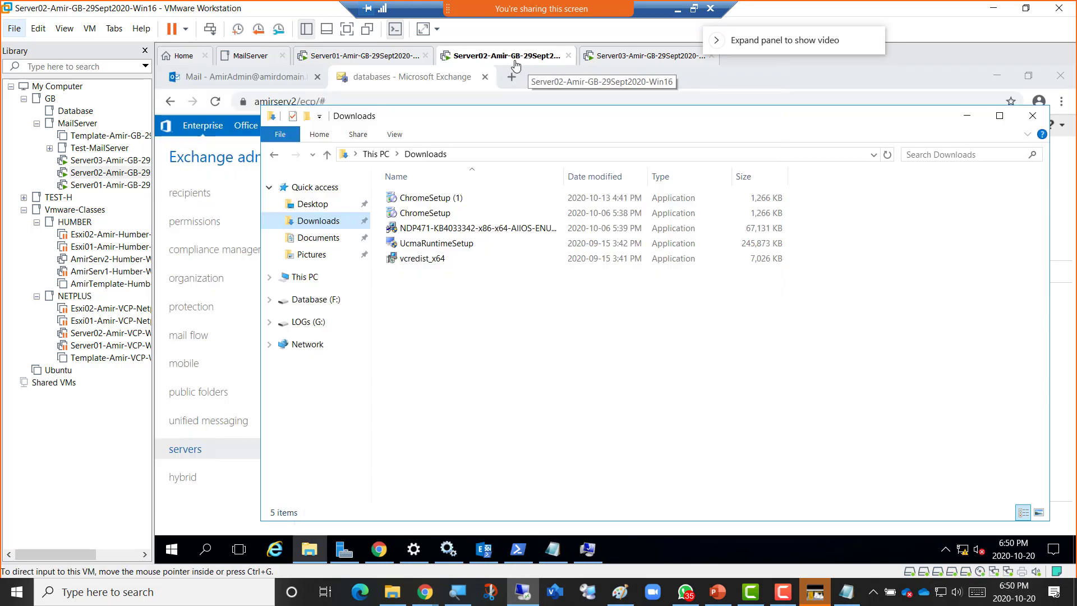
click(628, 65)
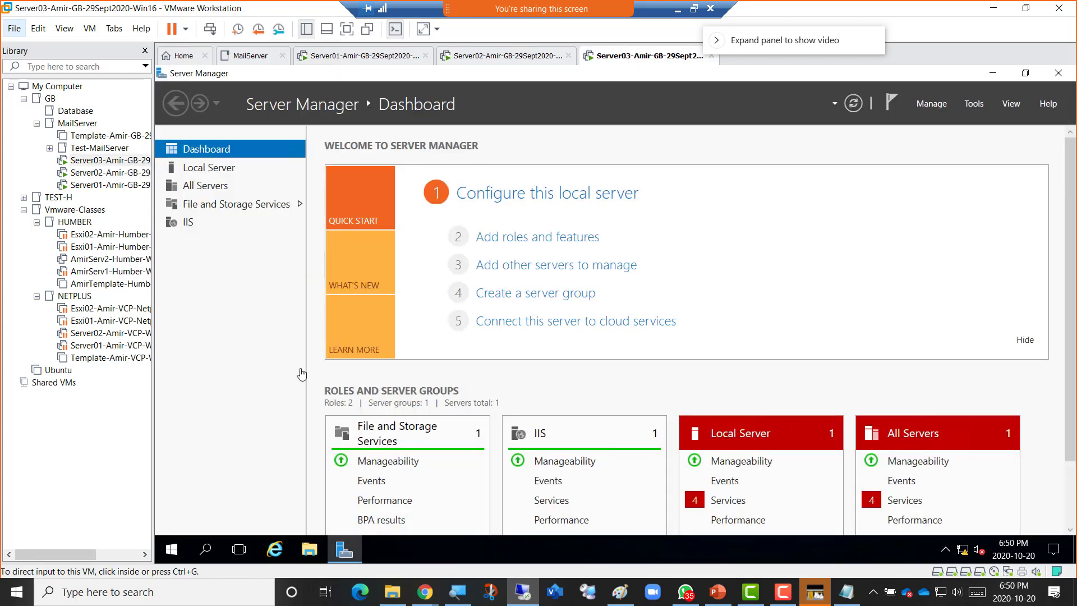
Open \\192.168.200.2\c$ from the Run box on Server03.
right_click(176, 551)
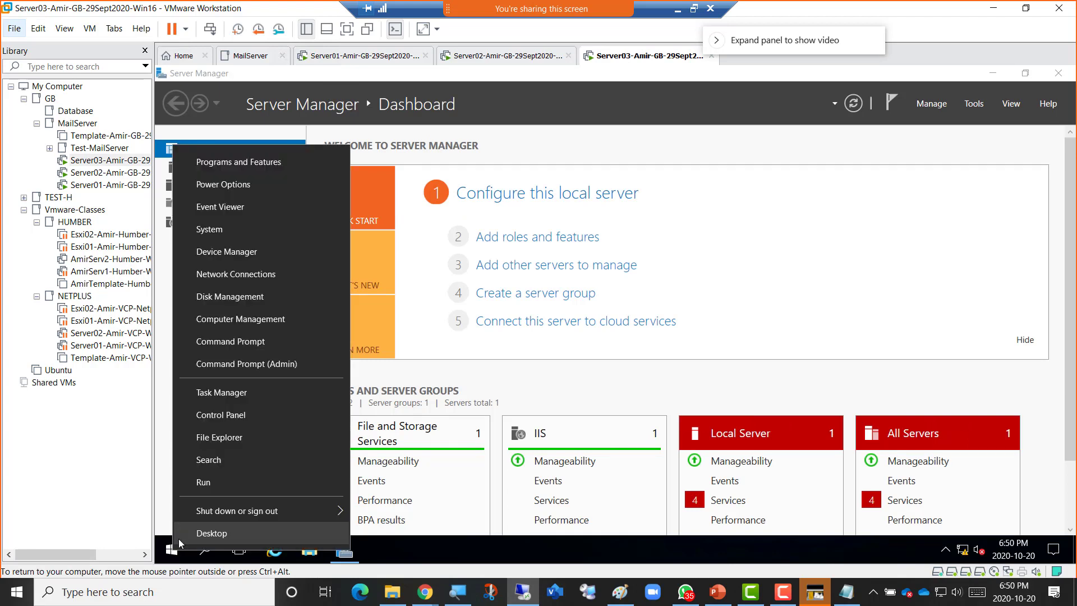
click(209, 487)
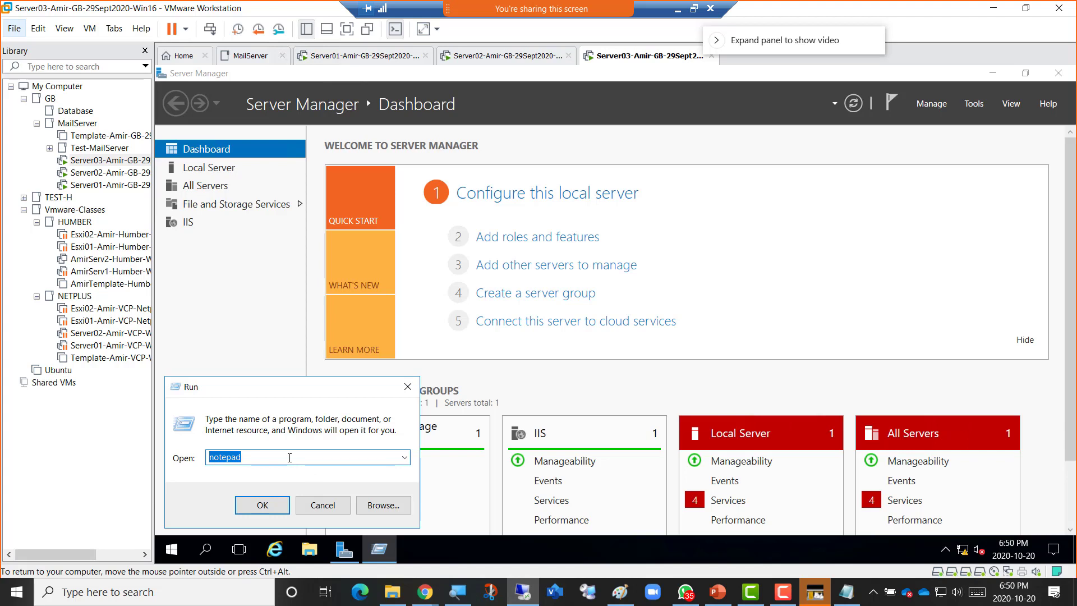
text(\\192.168.200.2)
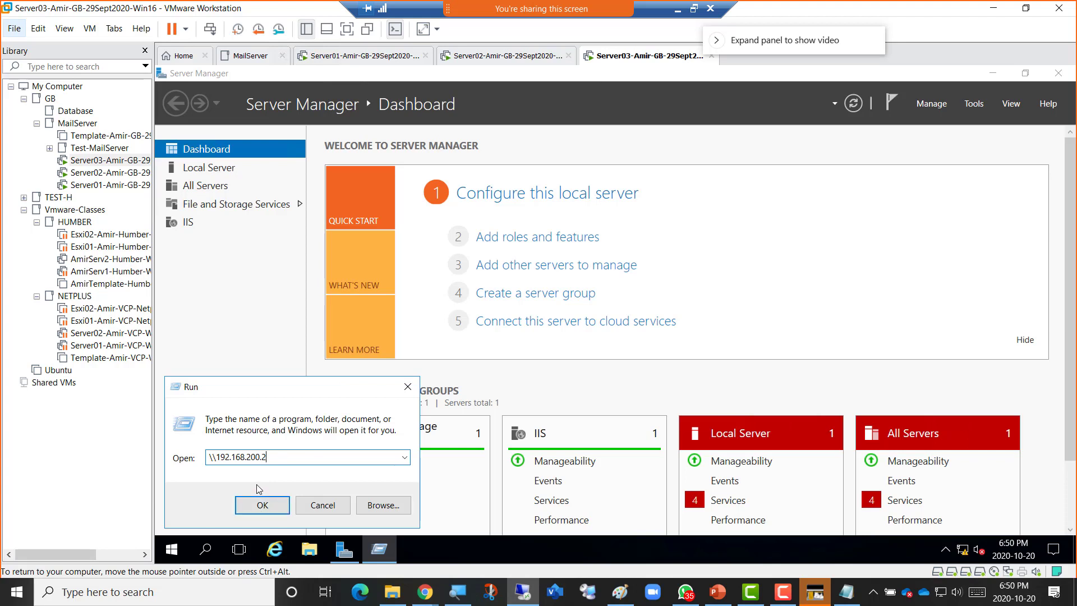
text(\c$)
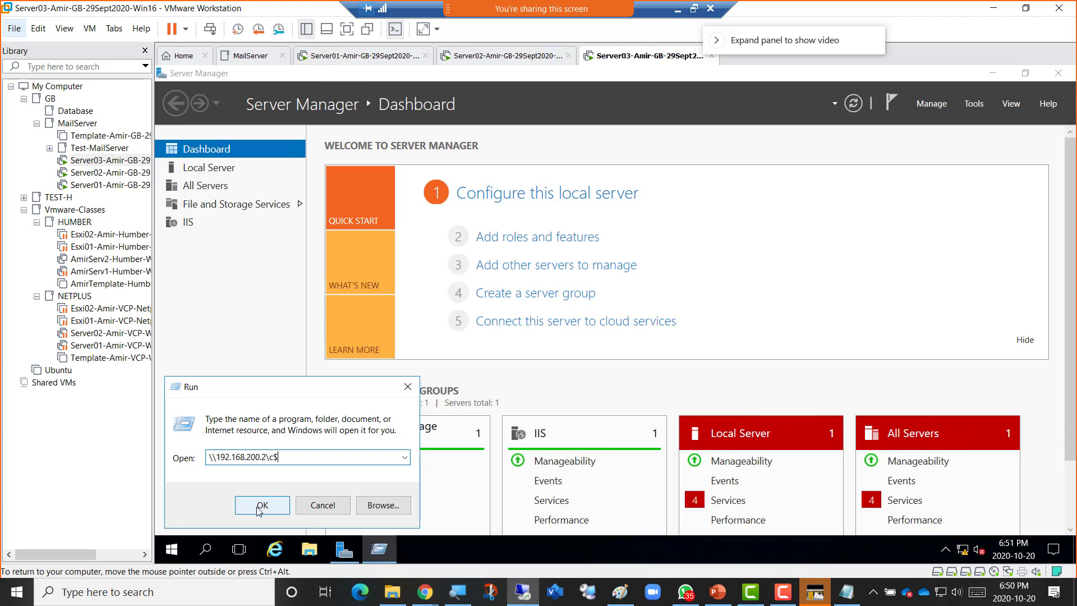
click(262, 508)
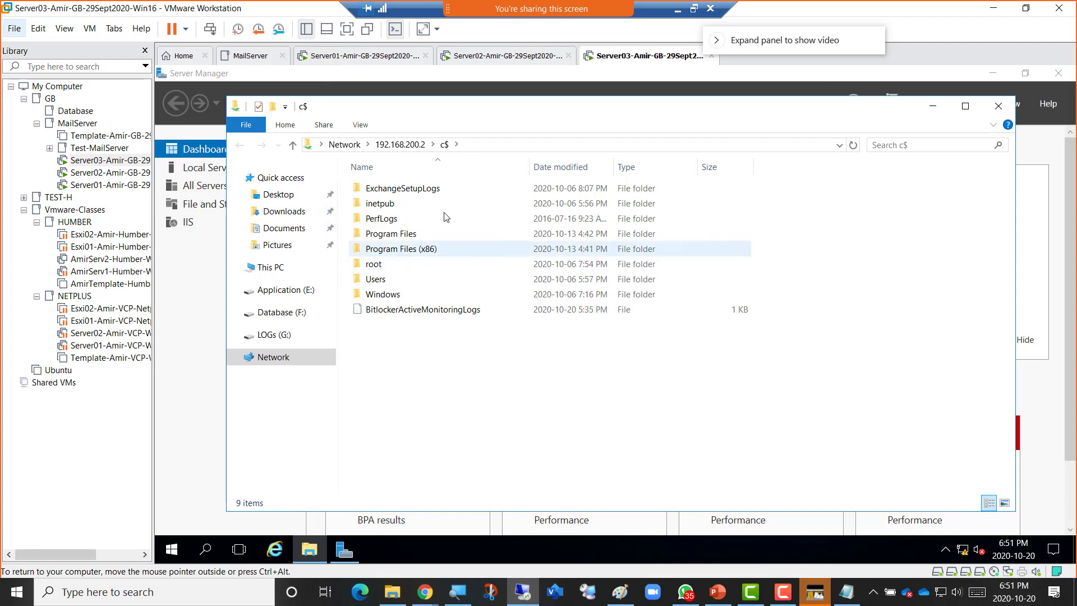
Copy UcmaRuntimeSetup and vcredist_x64 from the remote admin's Downloads, then open local Downloads.
double_click(374, 280)
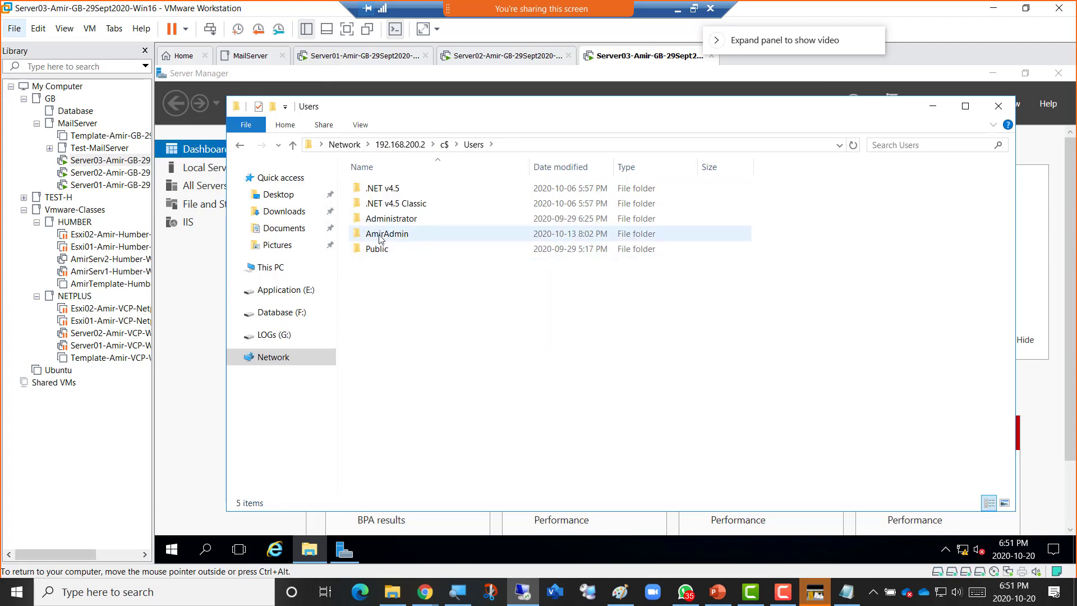
double_click(390, 240)
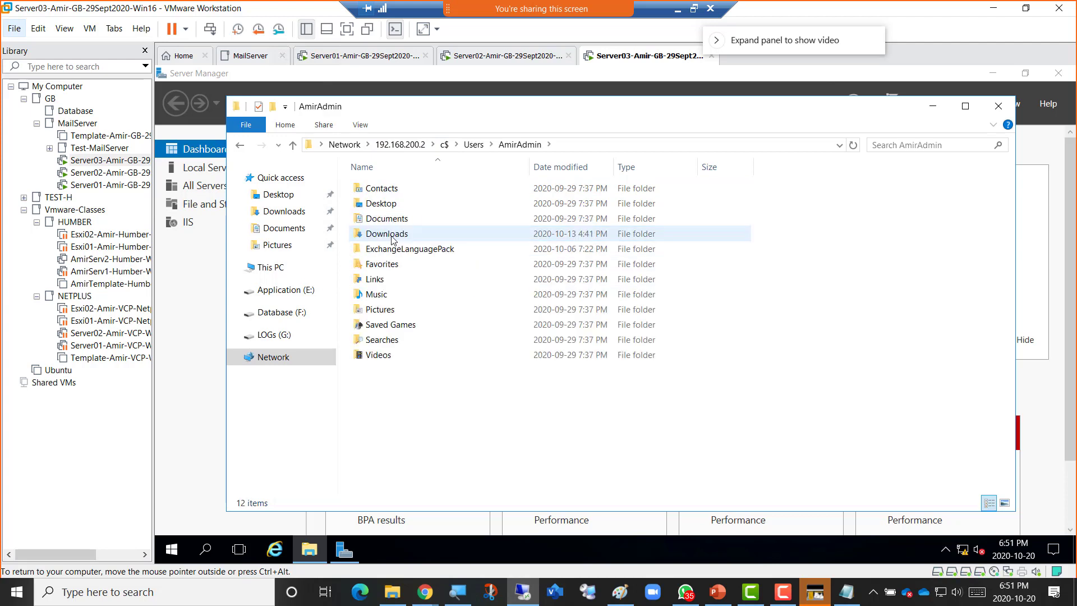
double_click(387, 233)
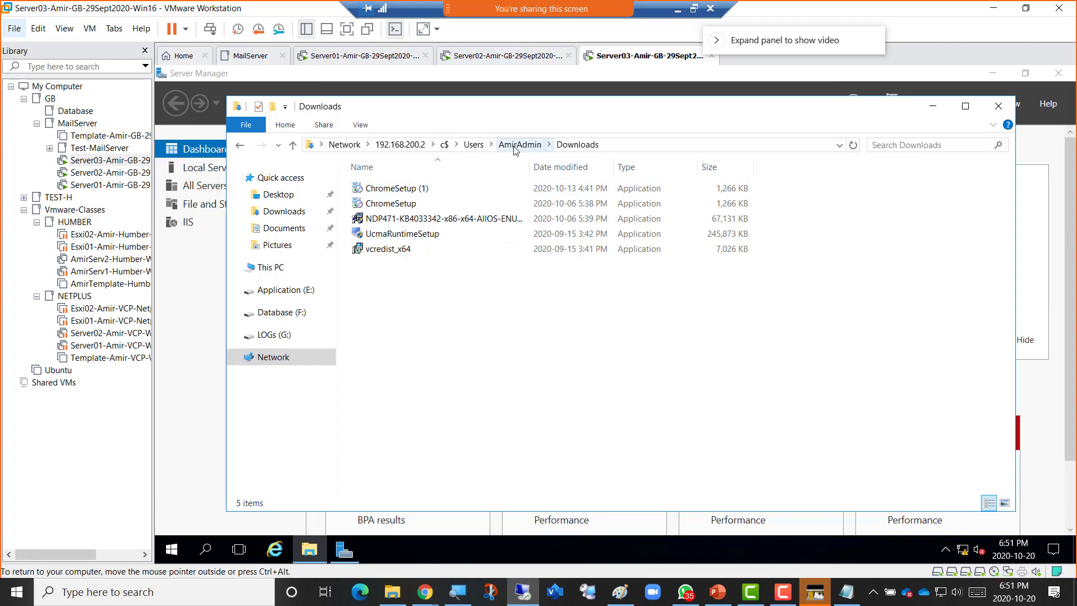
click(402, 235)
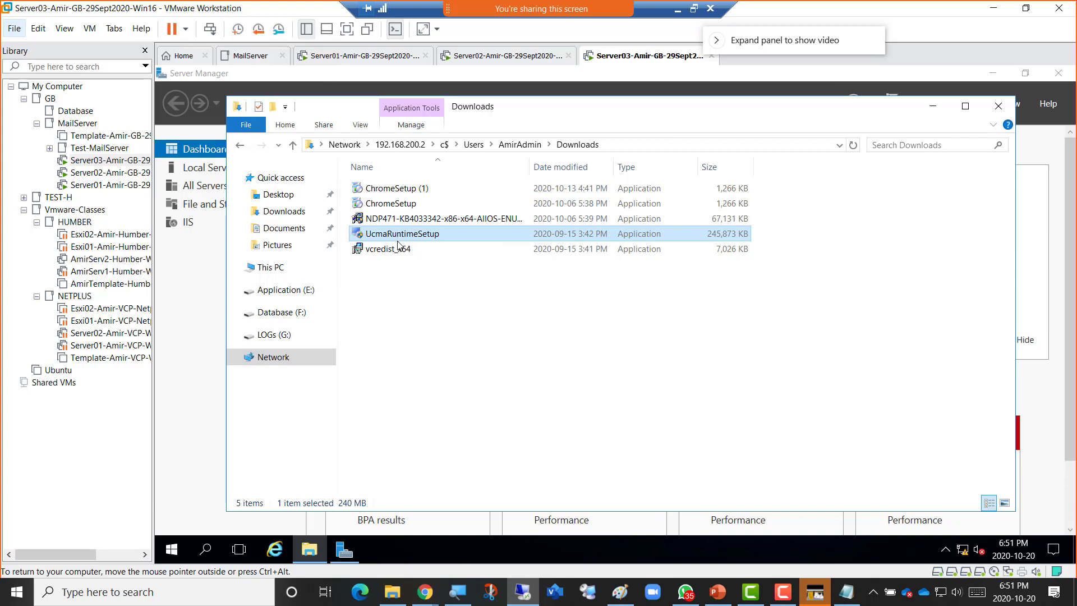
ctrl+click(397, 253)
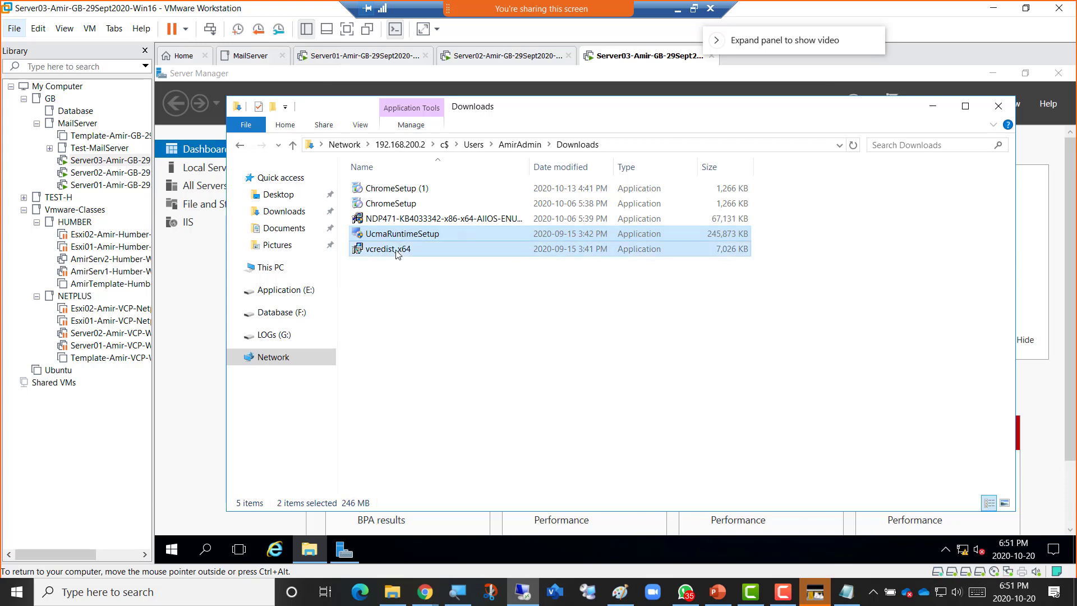
right_click(396, 253)
click(439, 348)
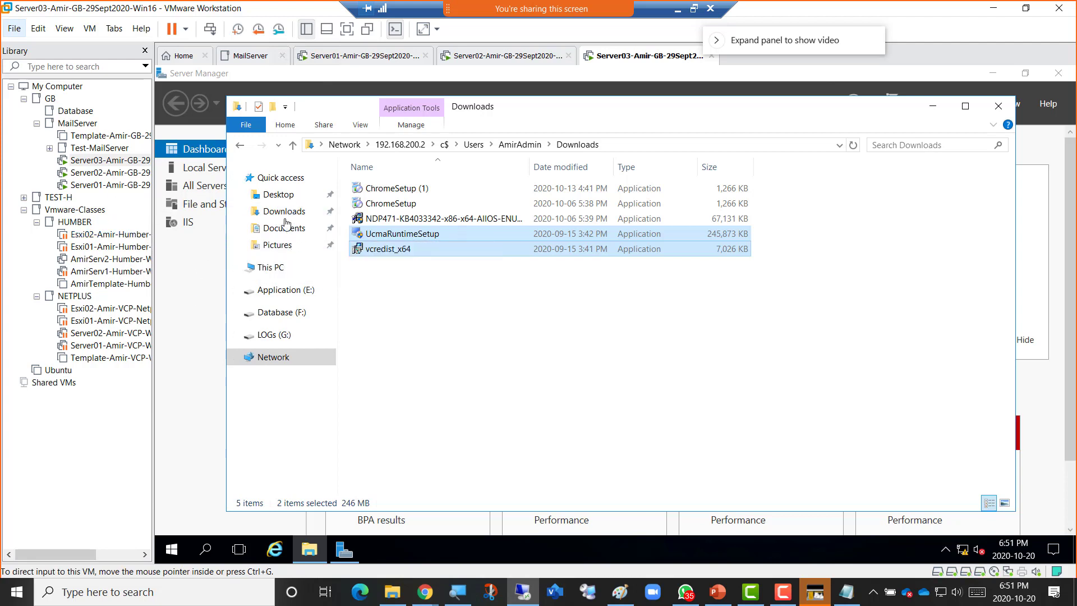
click(280, 212)
Paste vcredist_x64 and UcmaRuntimeSetup into Server03's local Downloads folder.
right_click(373, 204)
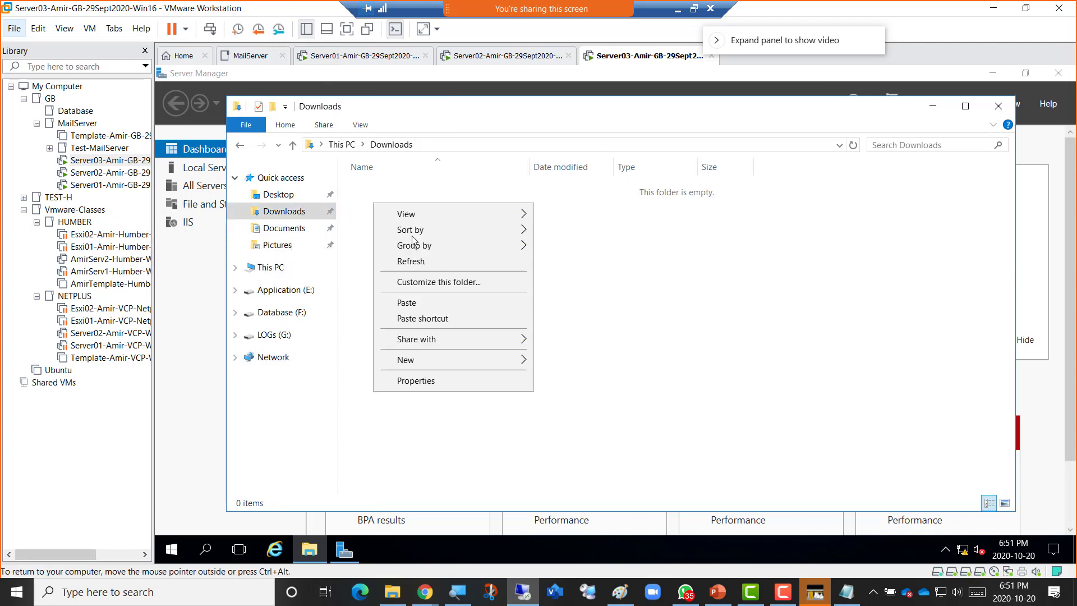
click(444, 303)
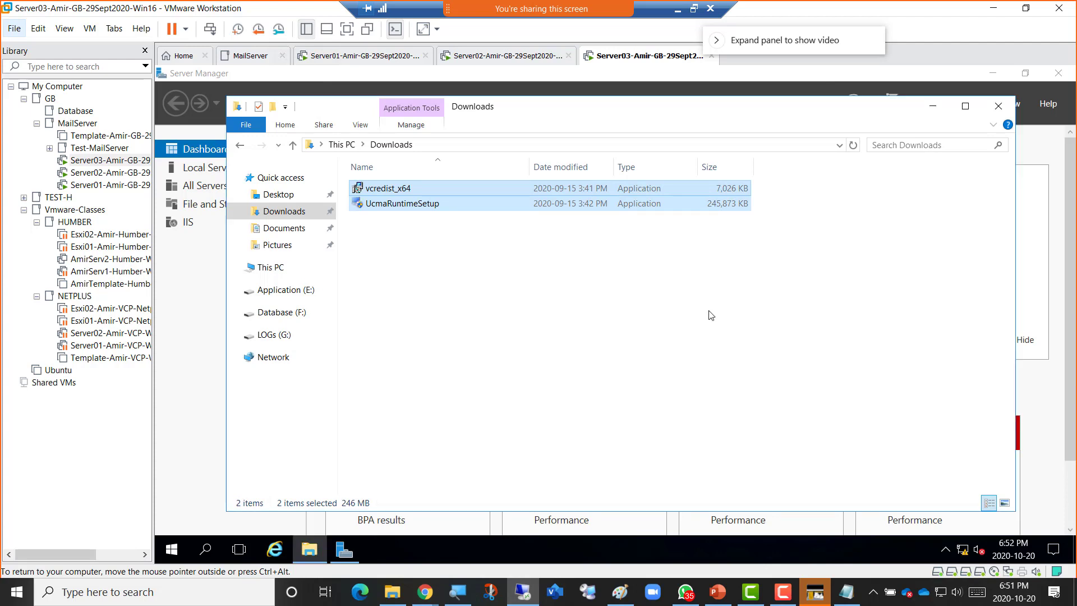
click(449, 262)
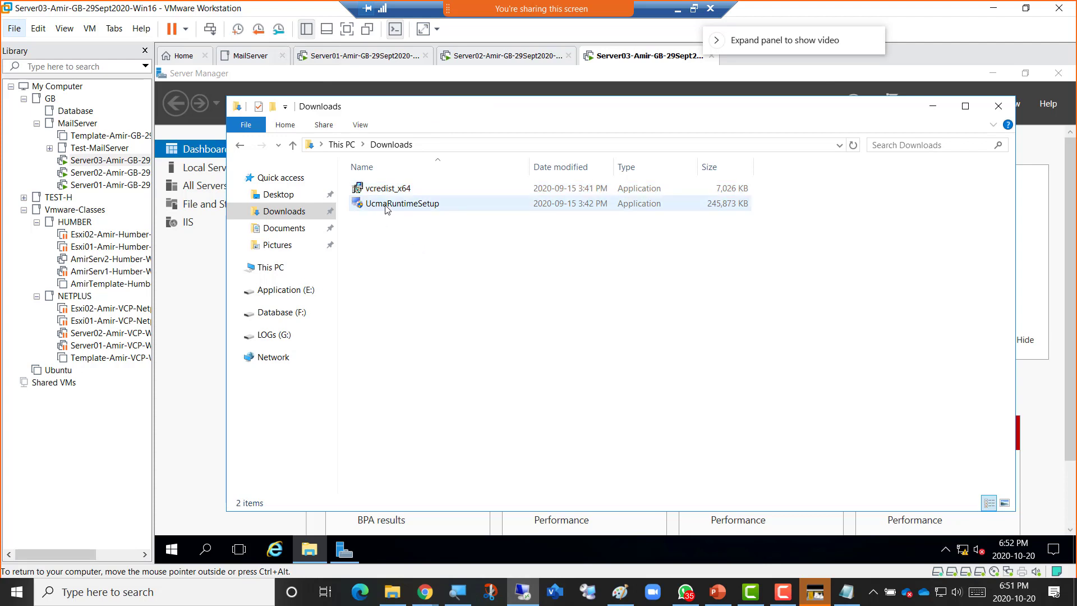
mouse_move(387, 208)
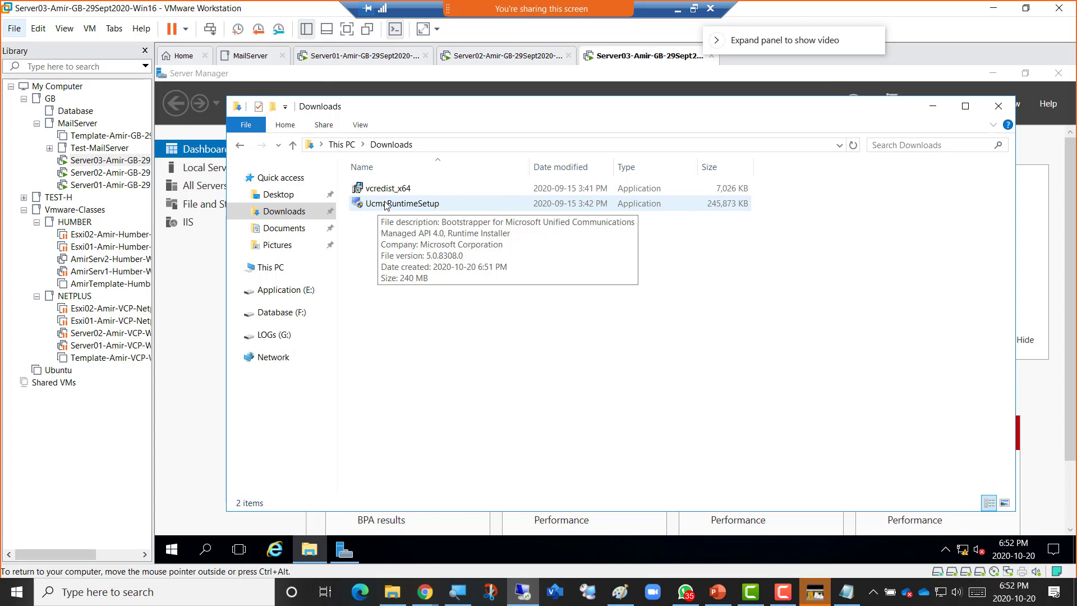
click(386, 208)
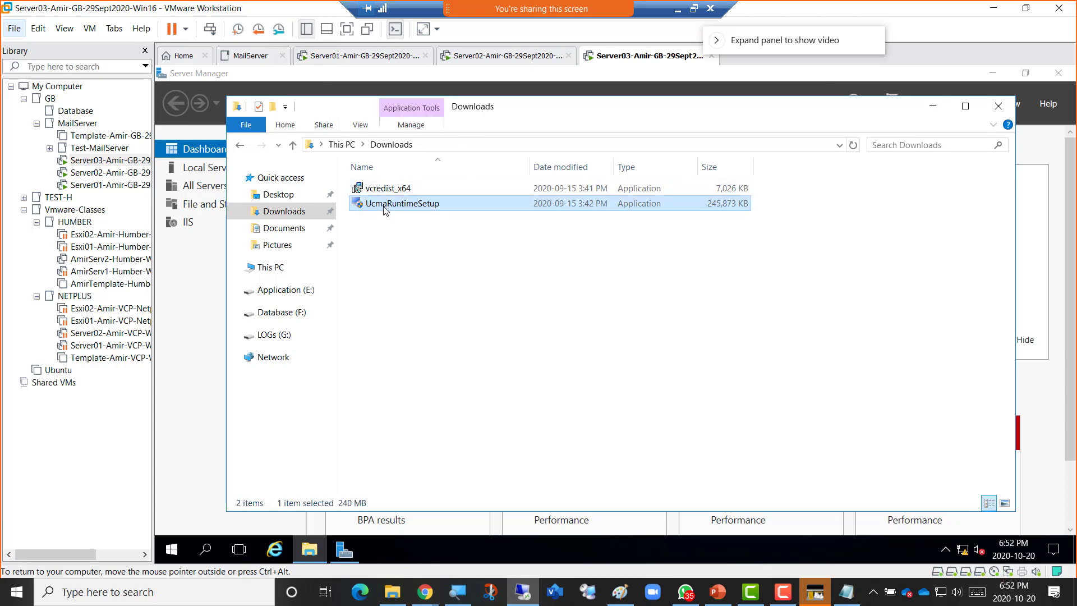
Run UcmaRuntimeSetup, approve UAC, accept the license and install the UCMA 4.0 Runtime.
double_click(386, 208)
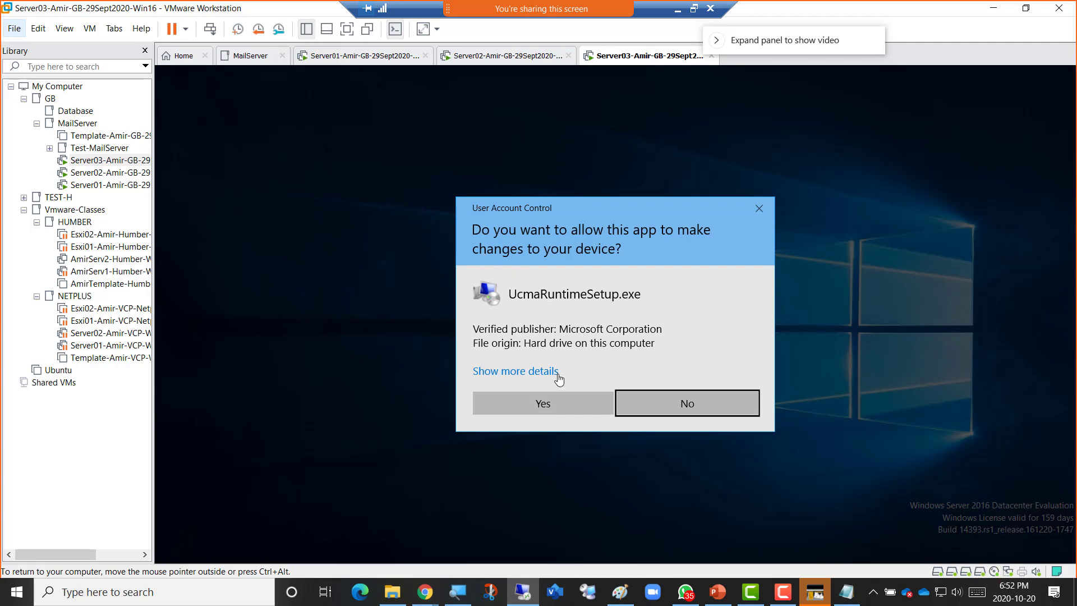
click(543, 403)
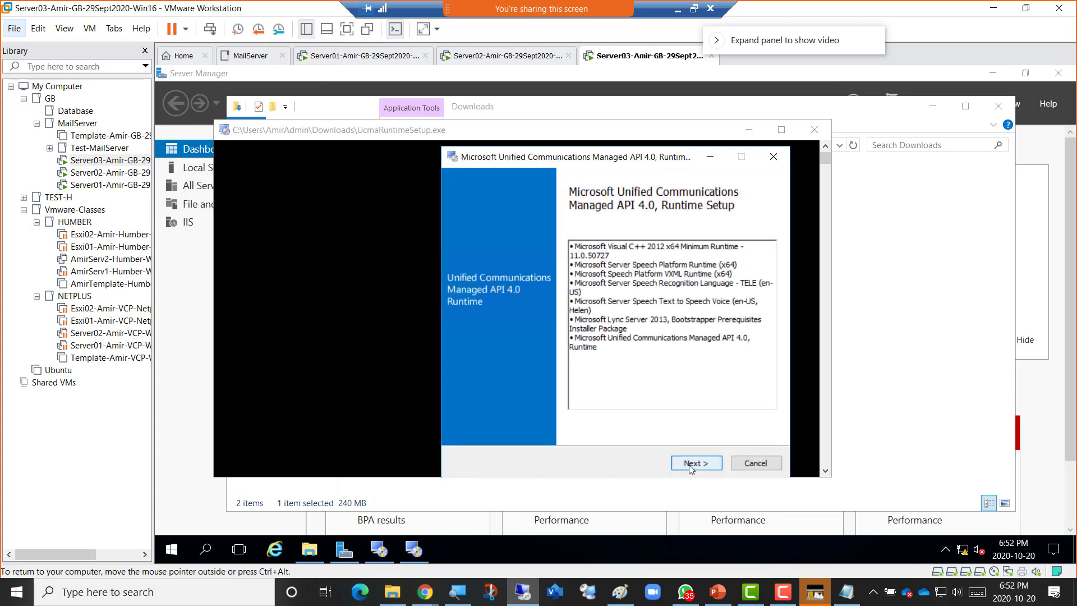
click(690, 464)
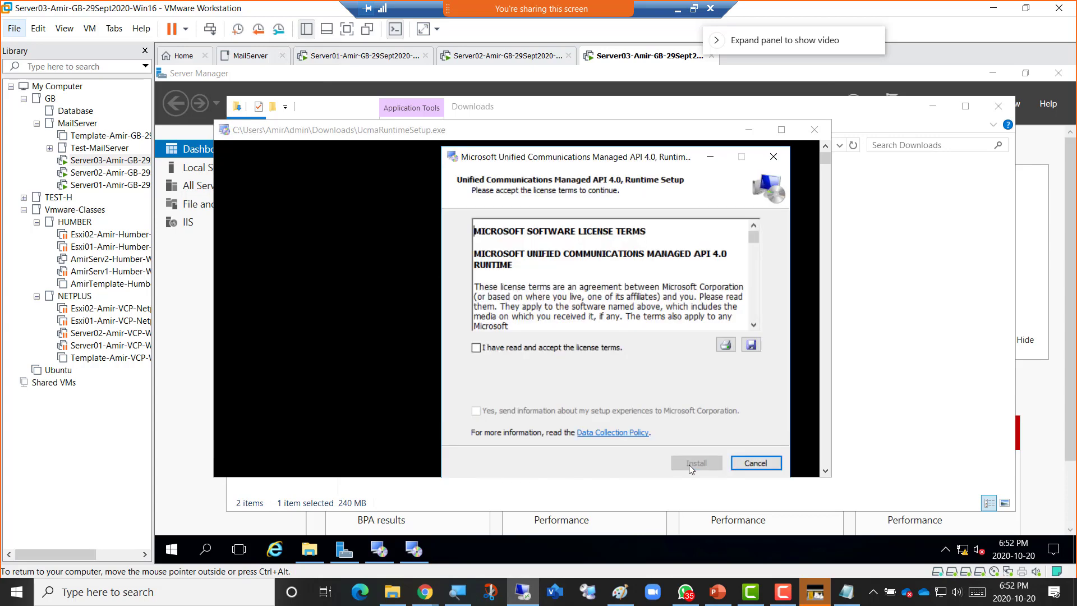
click(532, 349)
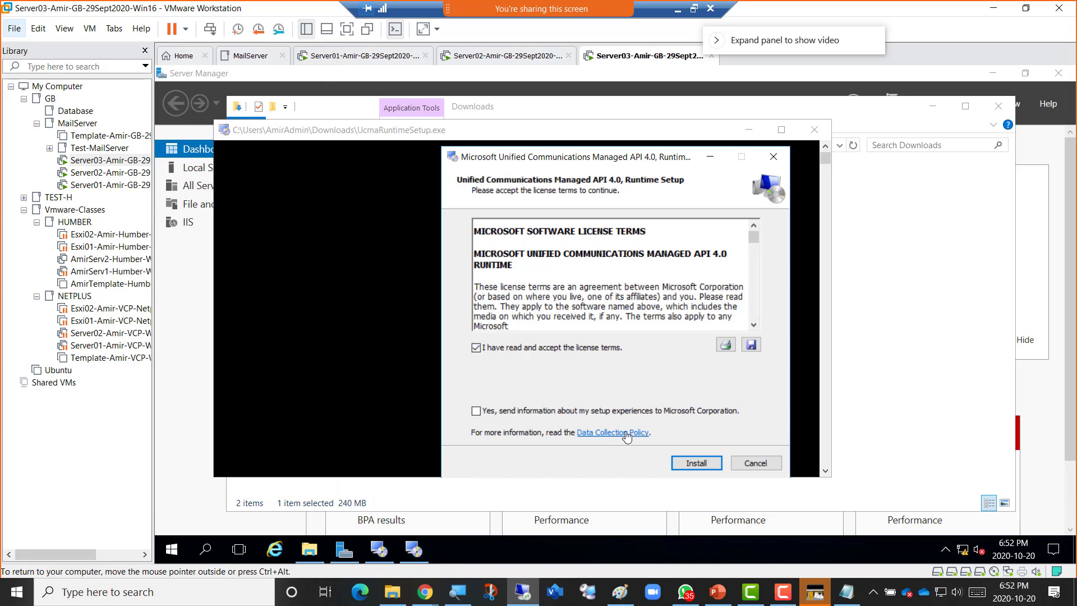
click(694, 464)
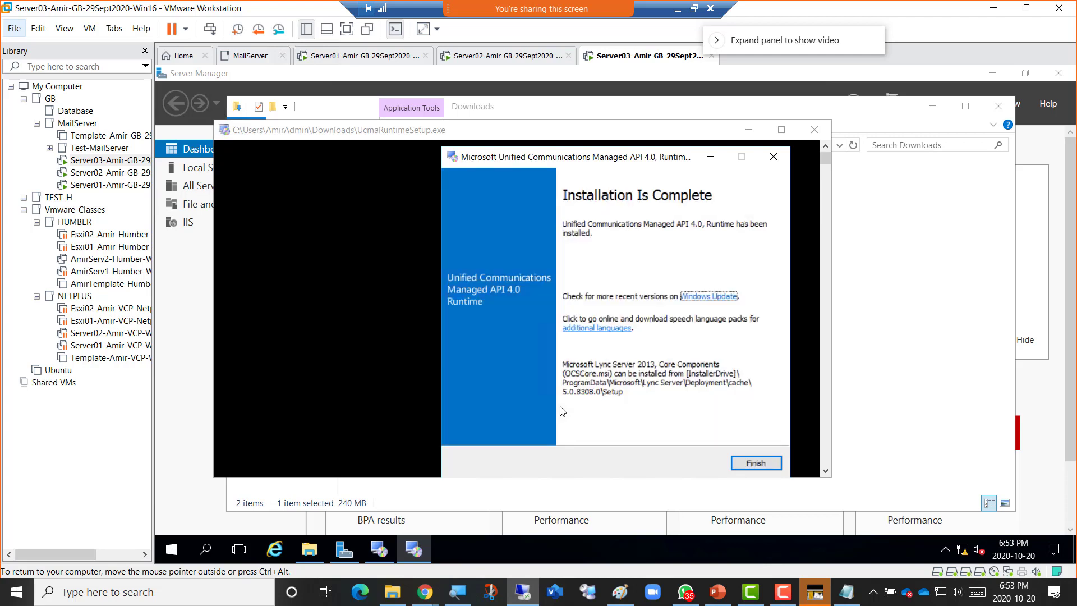
Close the finished UCMA setup and install Visual C++ 2013 Redistributable (x64) from vcredist_x64.
click(740, 462)
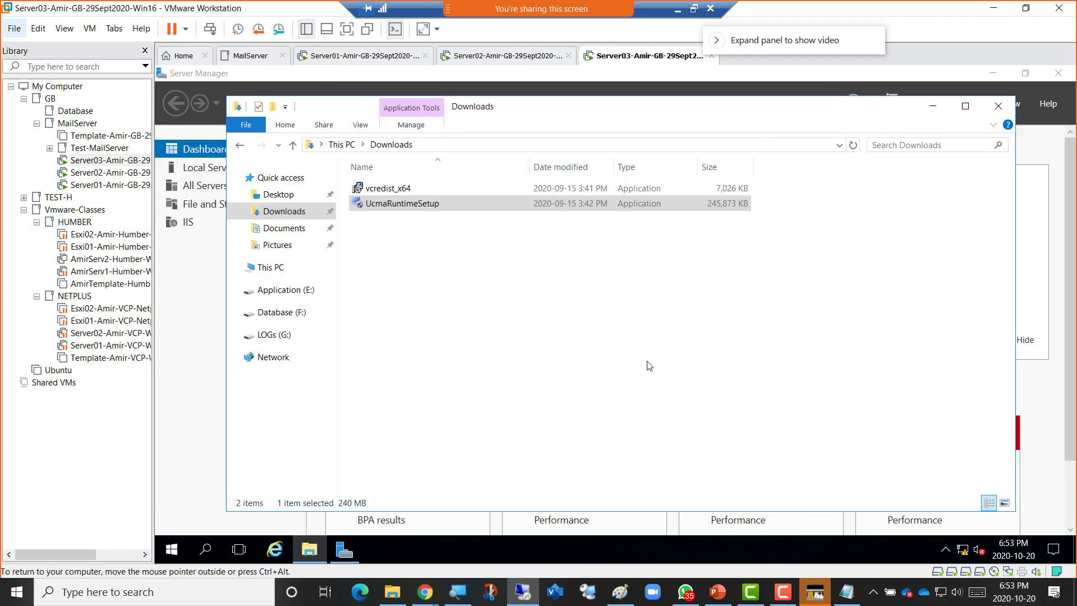
click(393, 190)
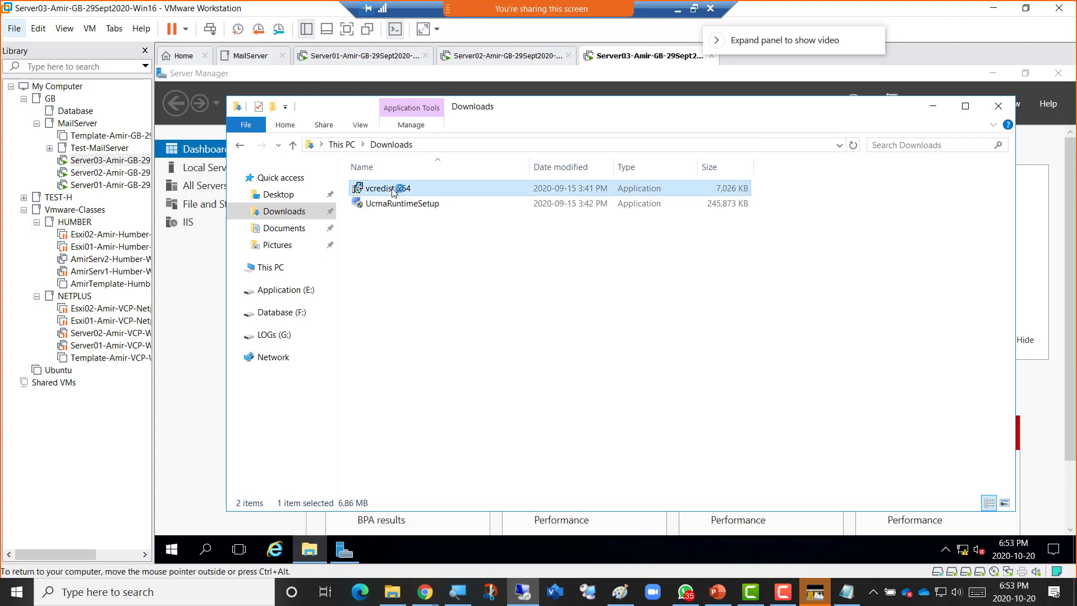
double_click(393, 191)
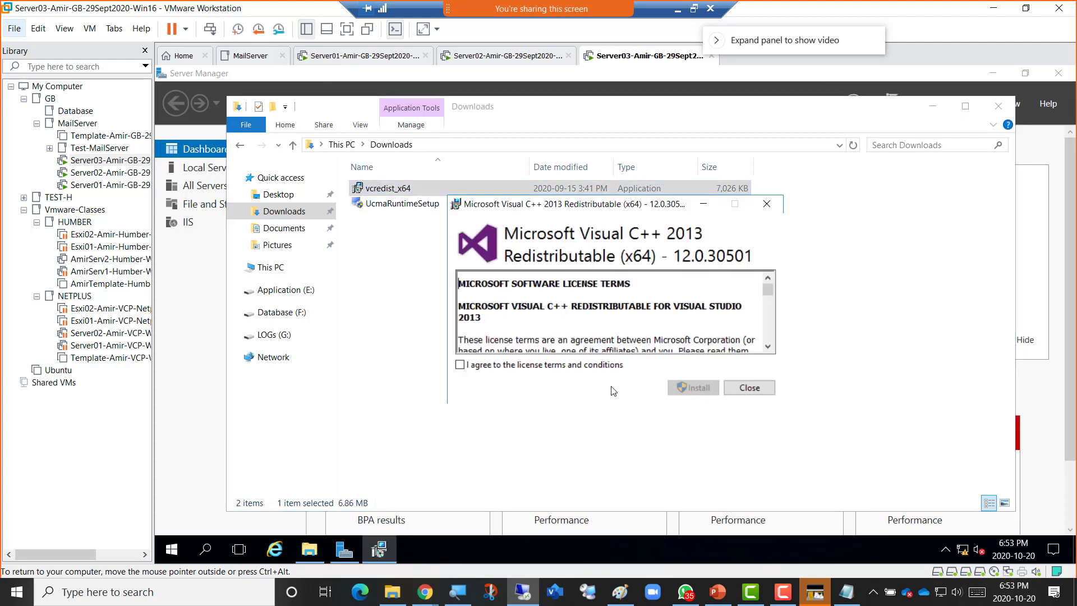
click(598, 368)
click(693, 389)
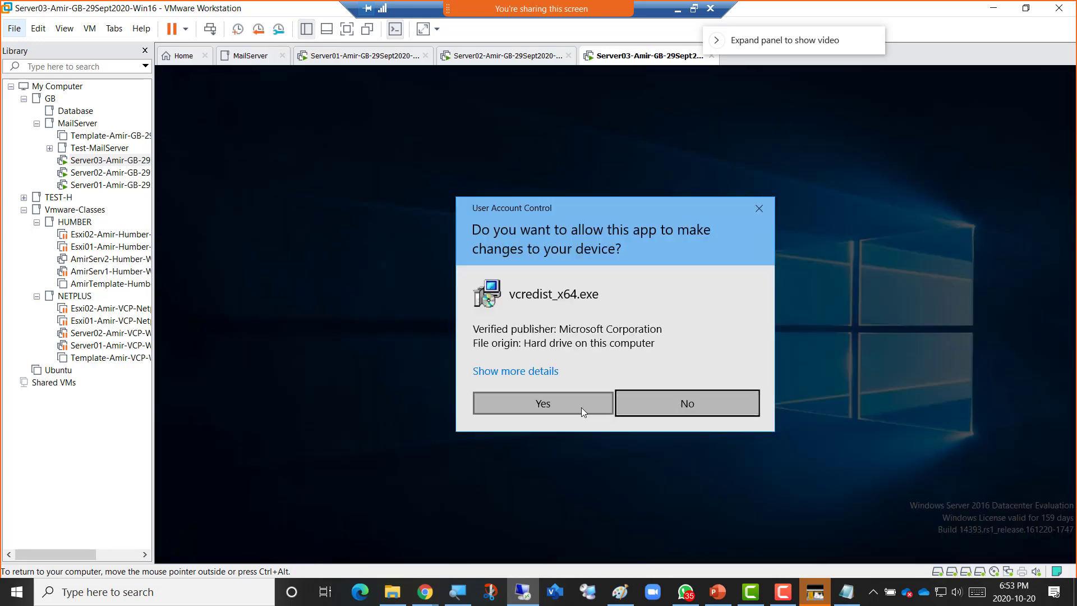
click(581, 407)
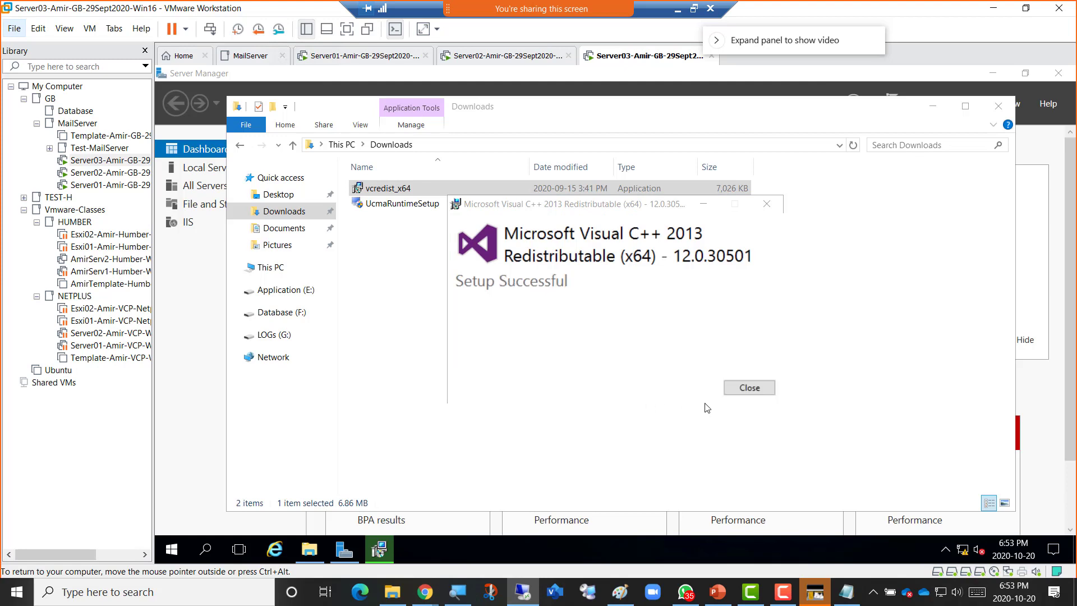
click(758, 392)
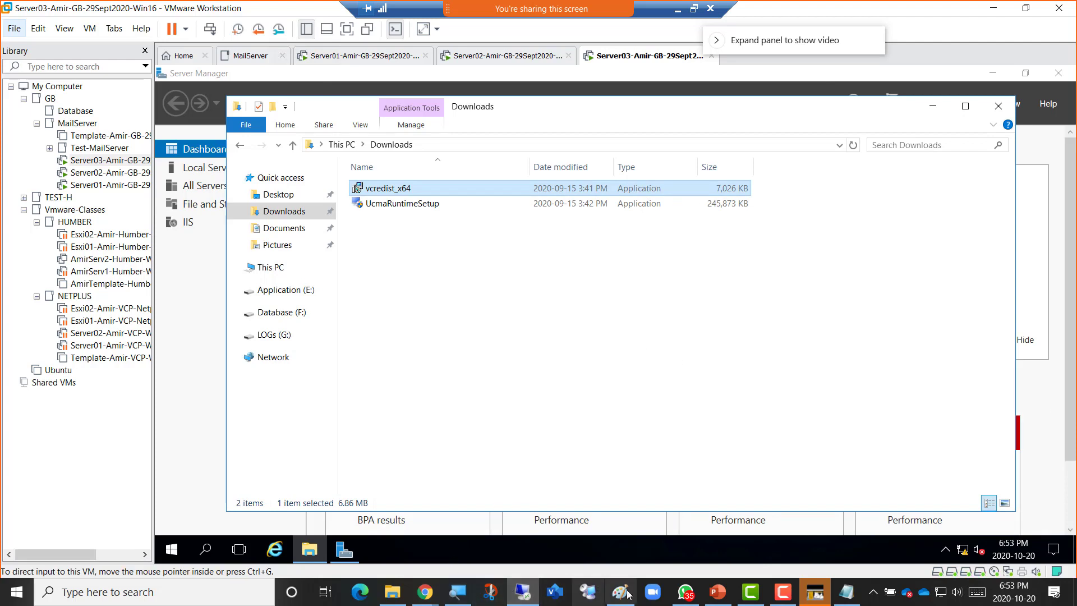
mouse_move(424, 592)
click(494, 530)
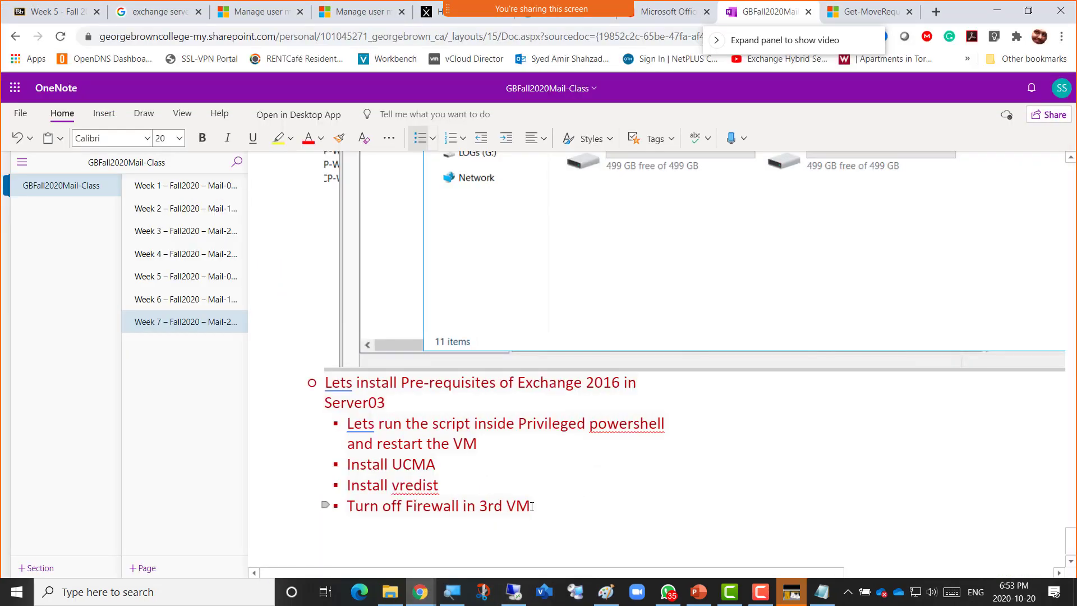
drag(529, 506, 350, 503)
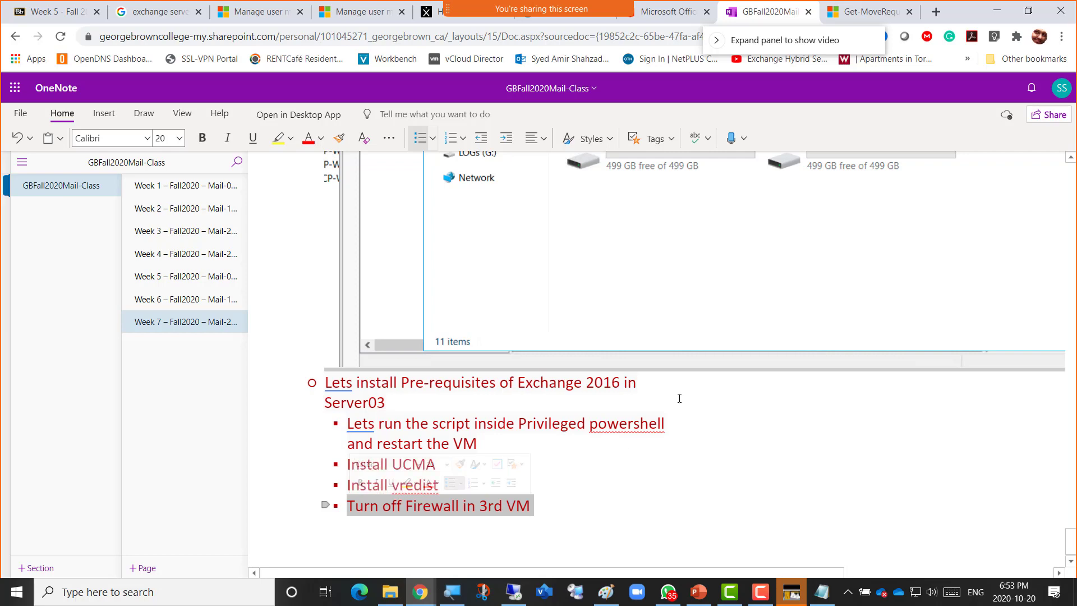
click(996, 11)
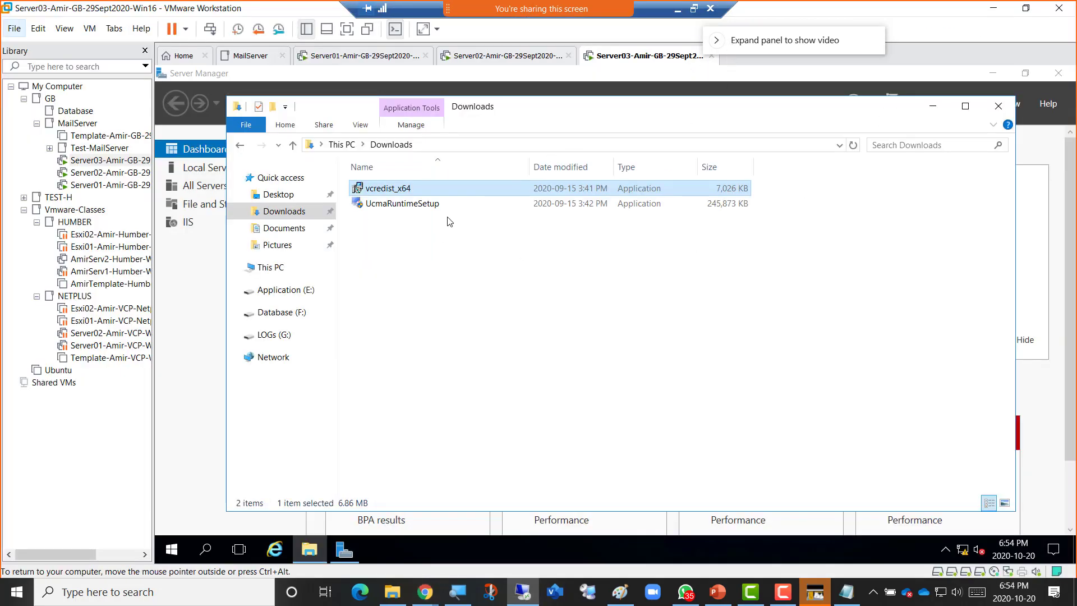
Turn off Windows Firewall for domain networks on Server03 from its Local Server settings.
click(194, 169)
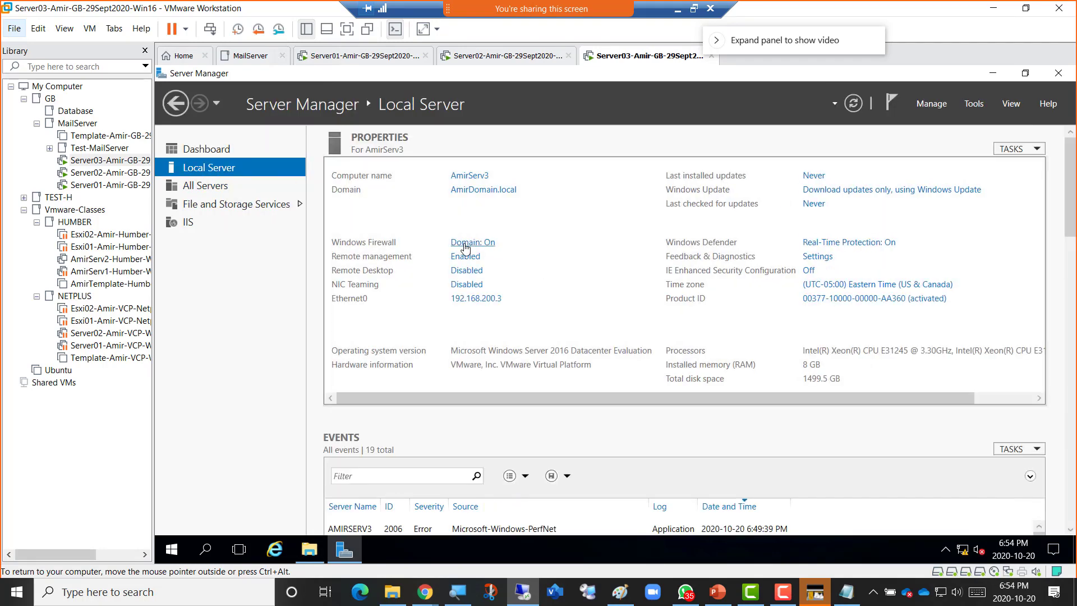
click(471, 246)
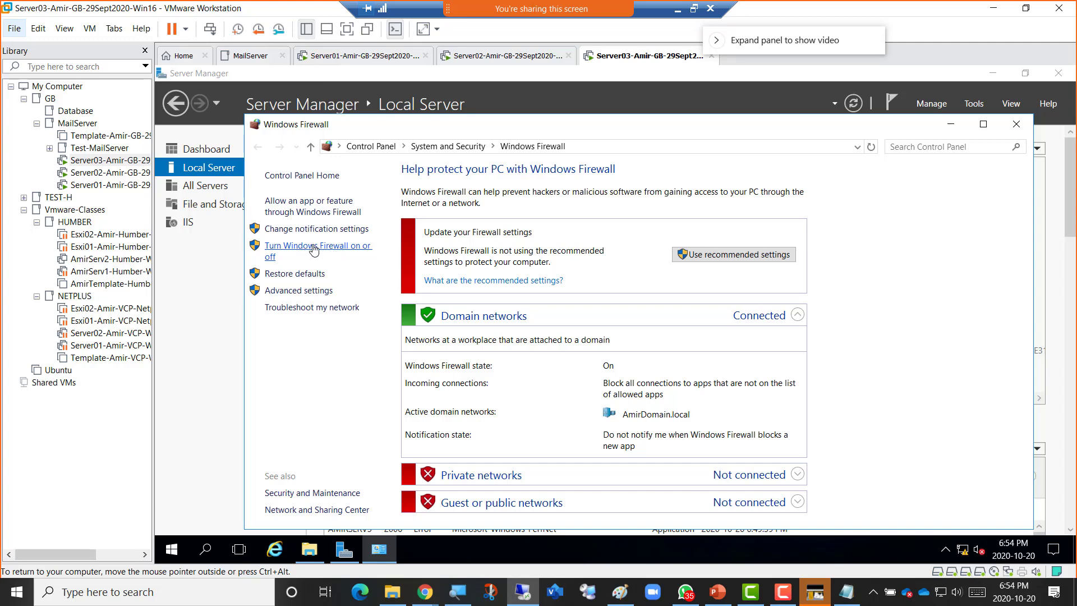
click(309, 247)
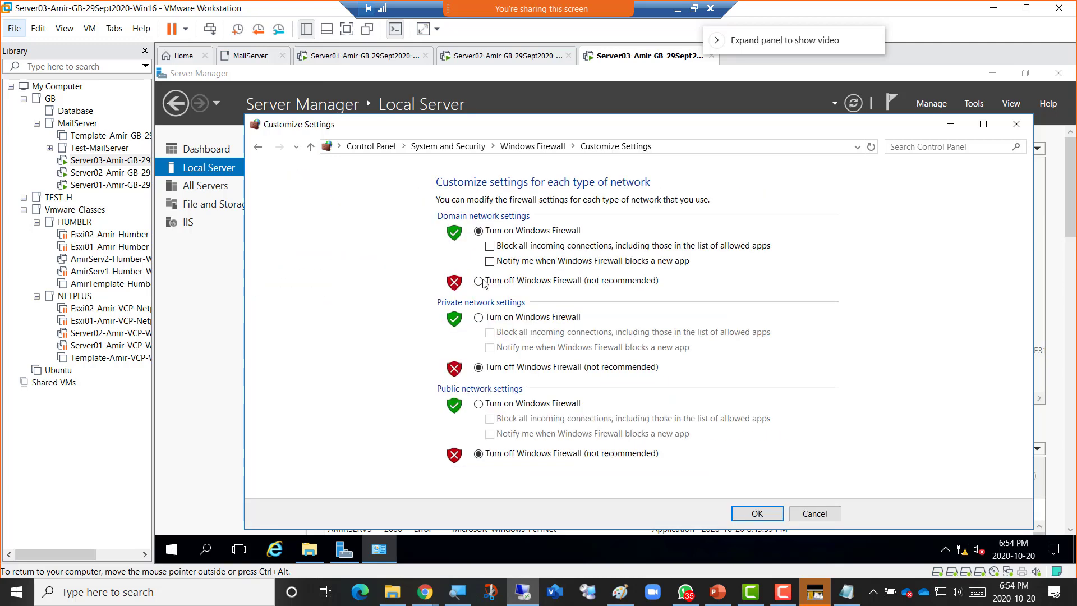
click(513, 279)
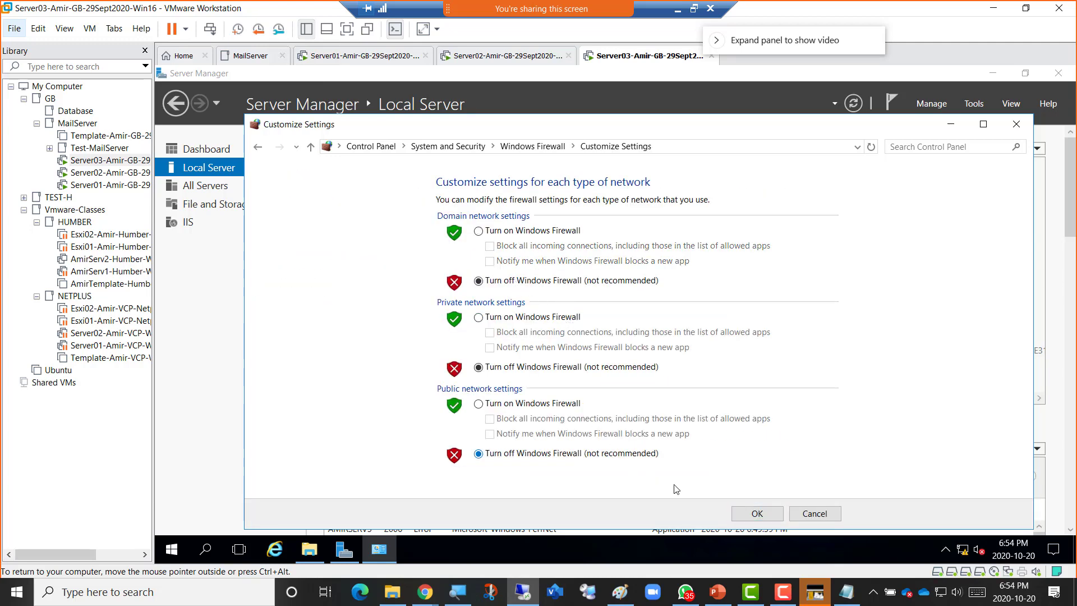
click(756, 514)
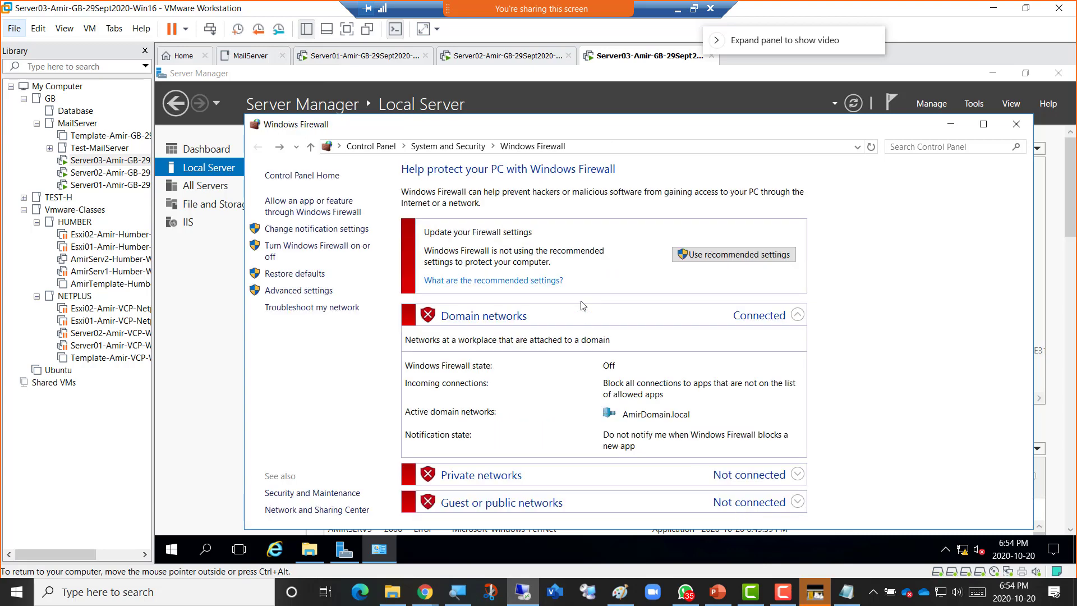
click(498, 59)
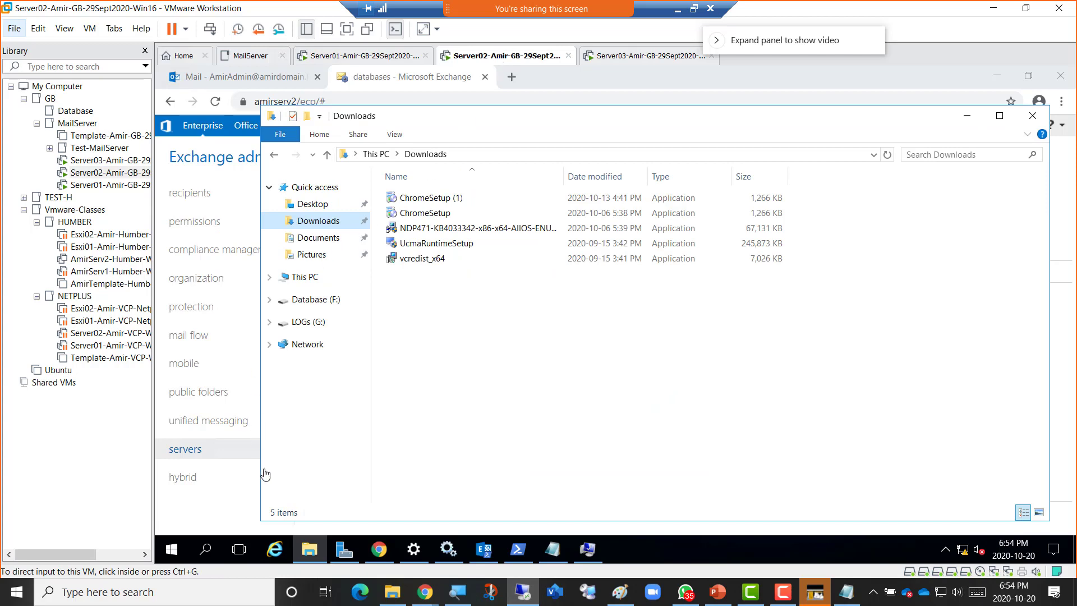
Open the Windows Firewall settings on Server02, then on Server01, showing Public off.
click(344, 555)
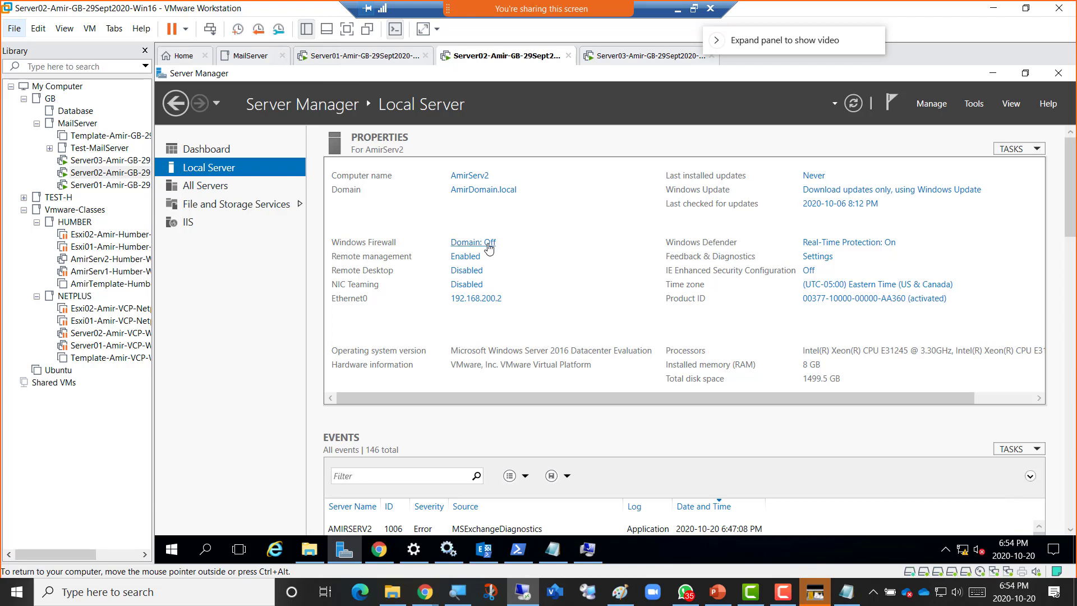
click(488, 245)
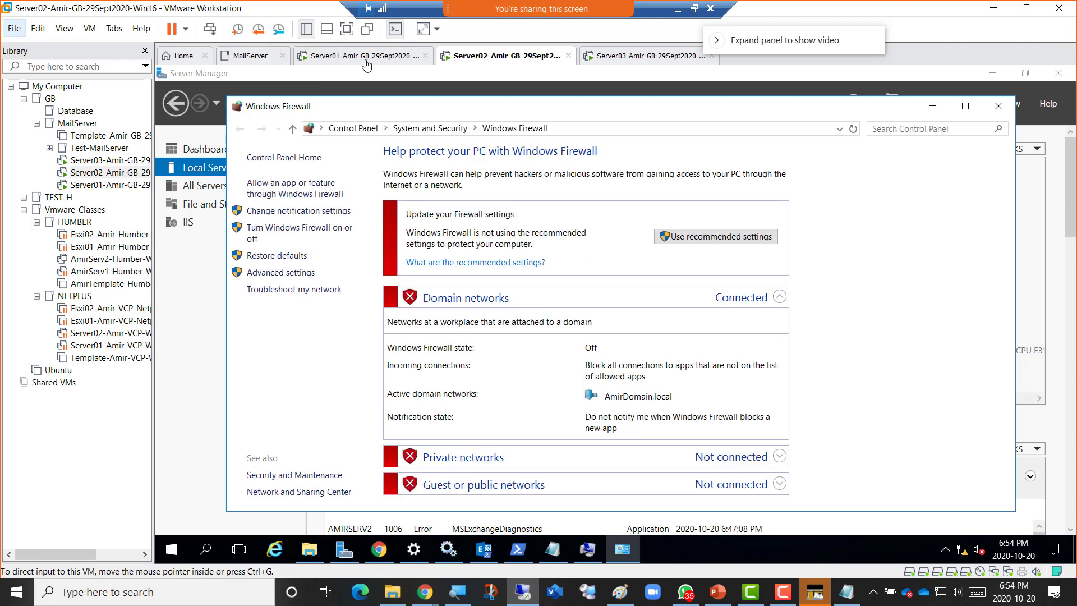
click(334, 60)
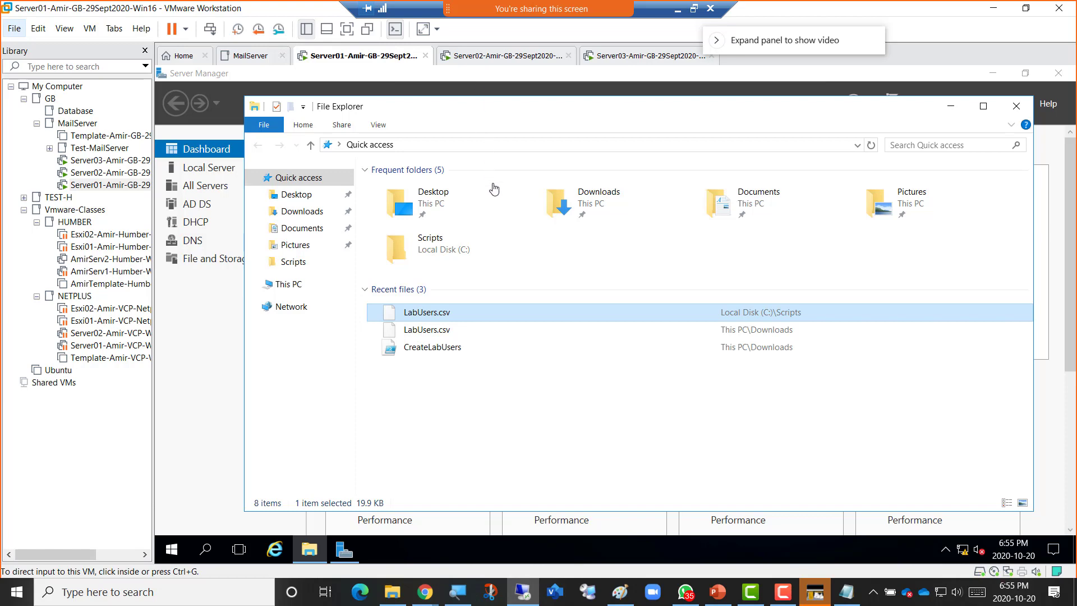
click(204, 171)
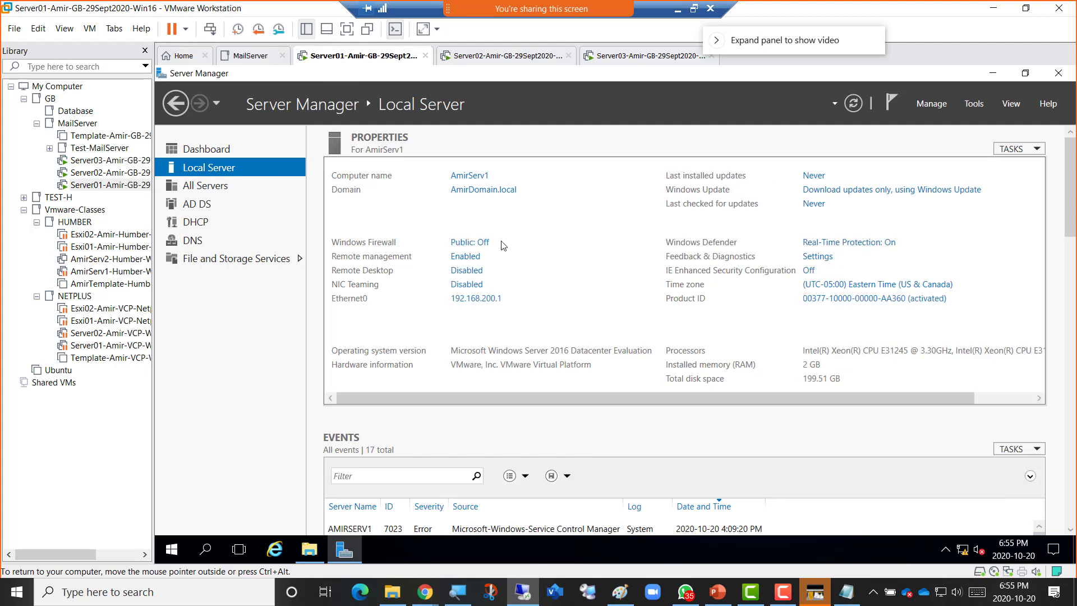
click(486, 247)
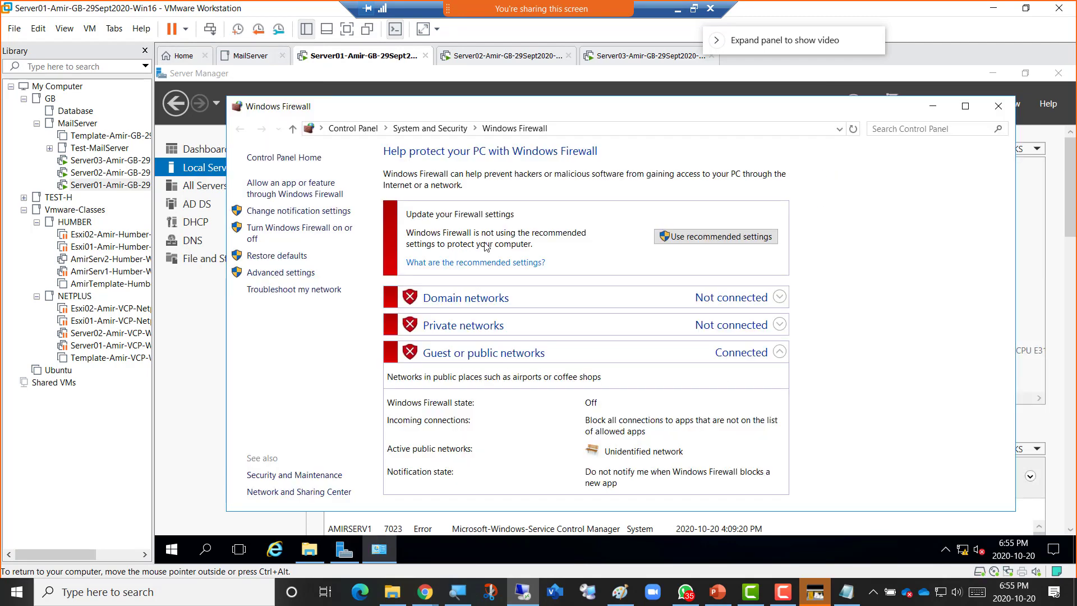
Switch to Server03 and close its Windows Firewall window to return to Local Server.
click(627, 56)
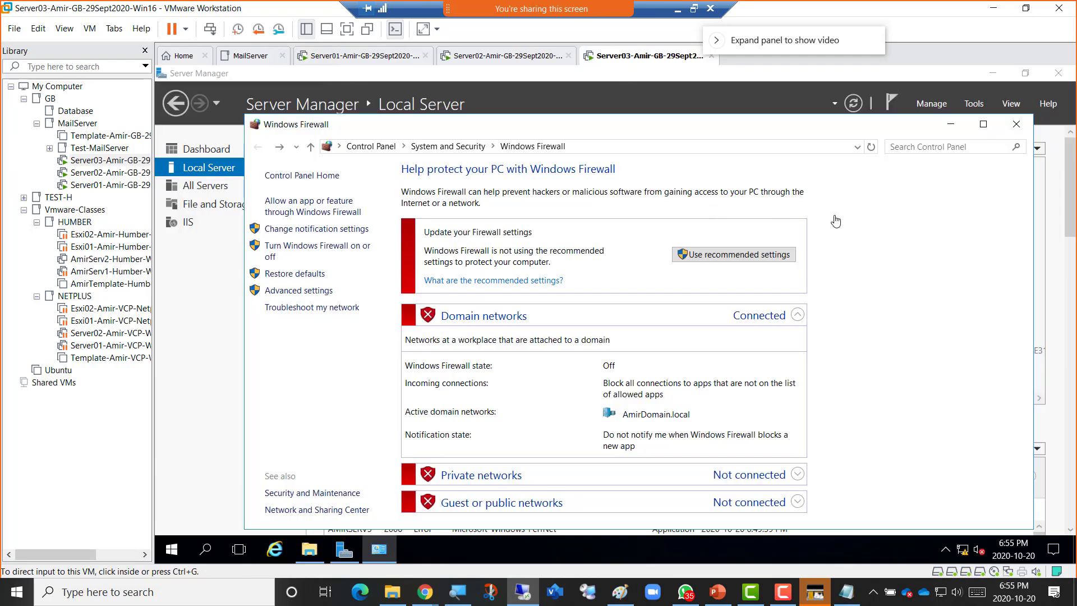
click(1016, 124)
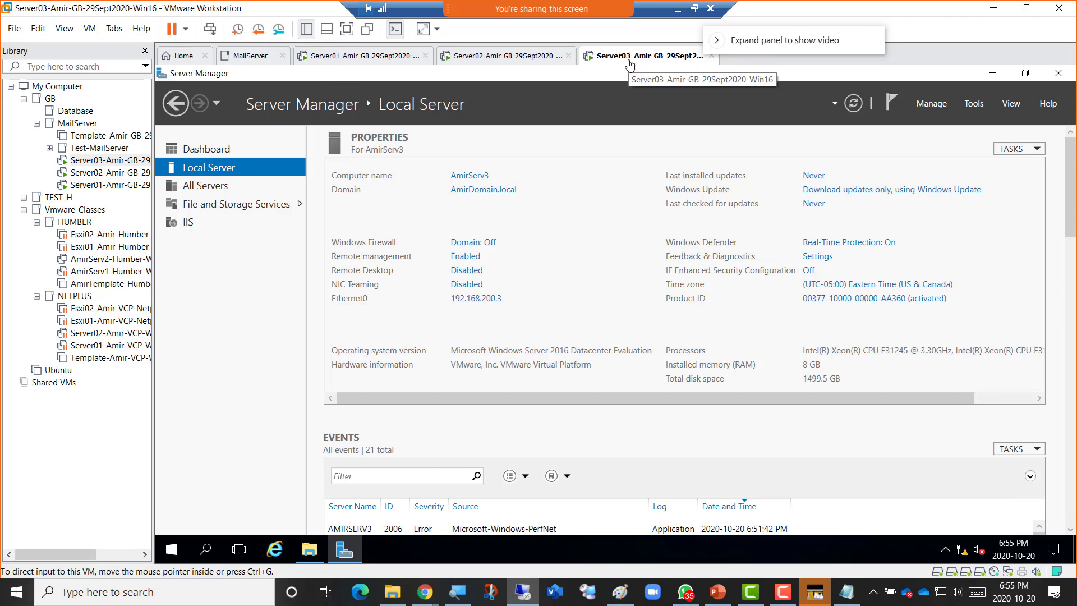
Open Server03's CD/DVD (SATA) settings and start browsing for a different ISO image.
right_click(628, 61)
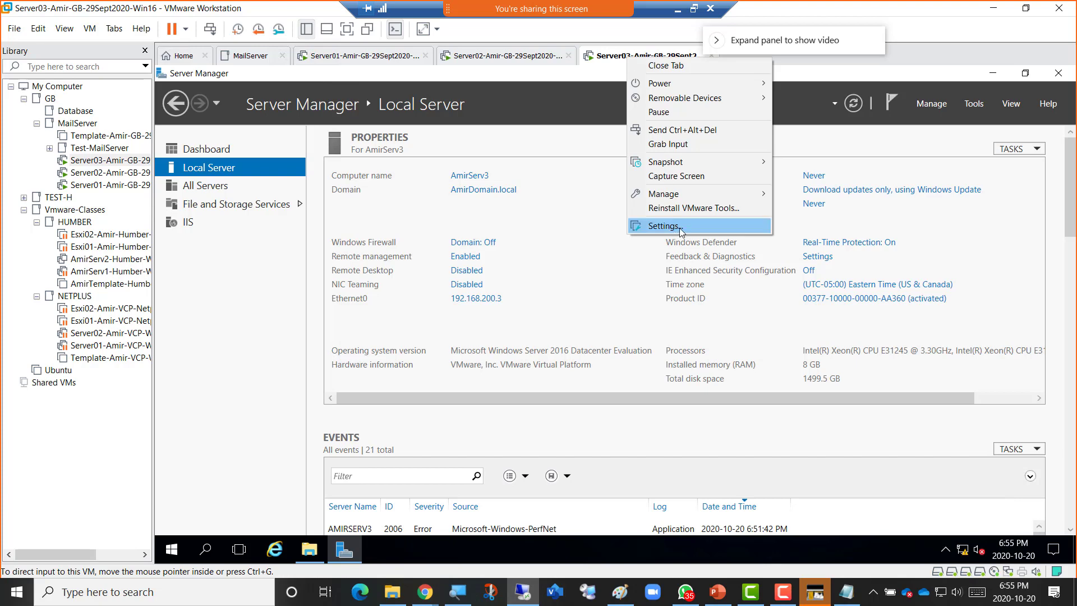
click(680, 228)
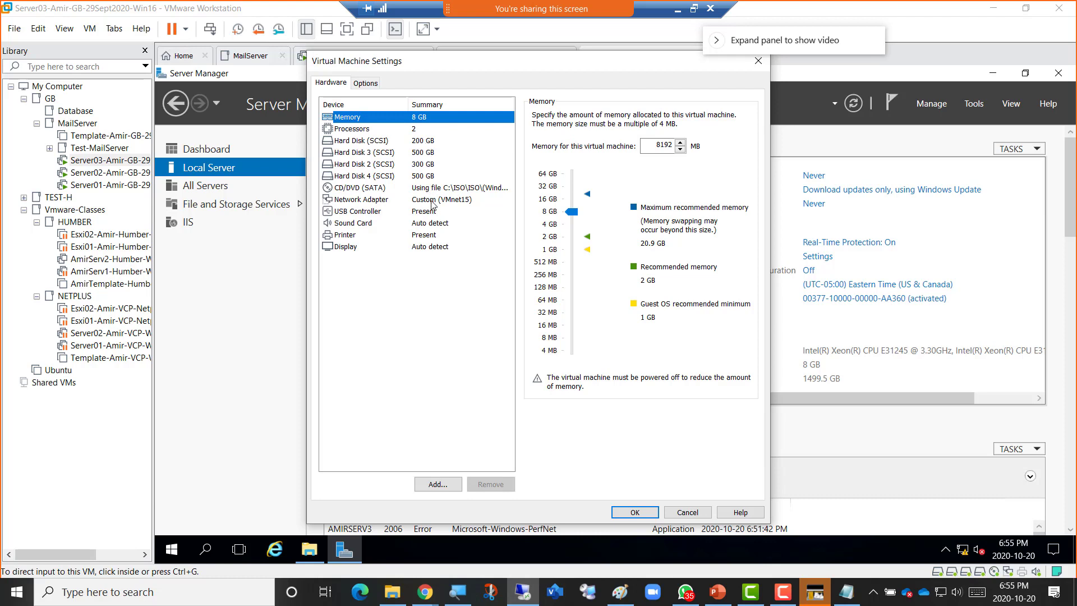
click(431, 191)
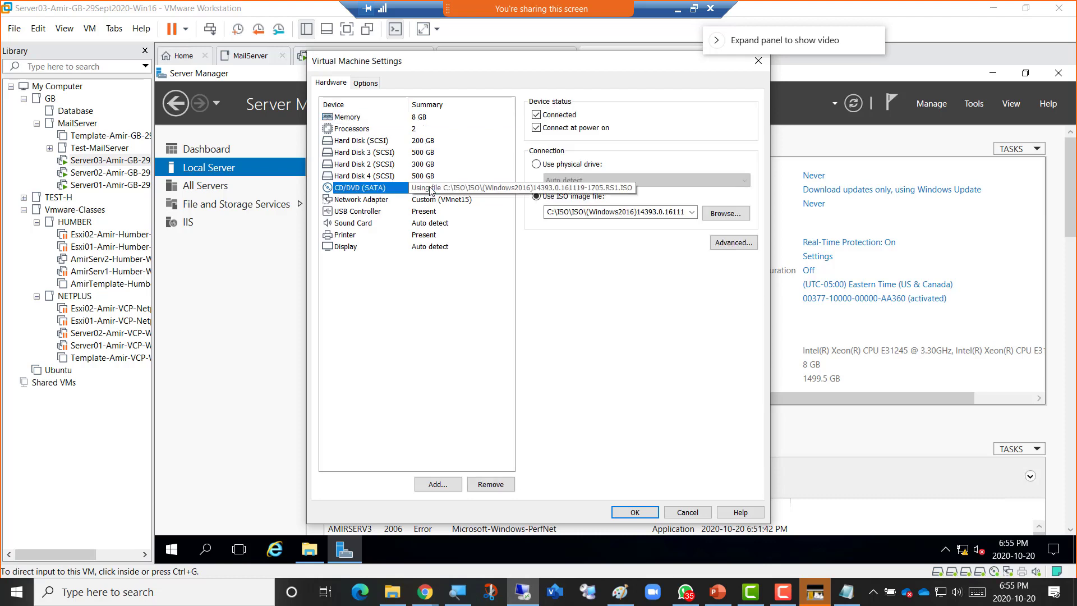
click(724, 216)
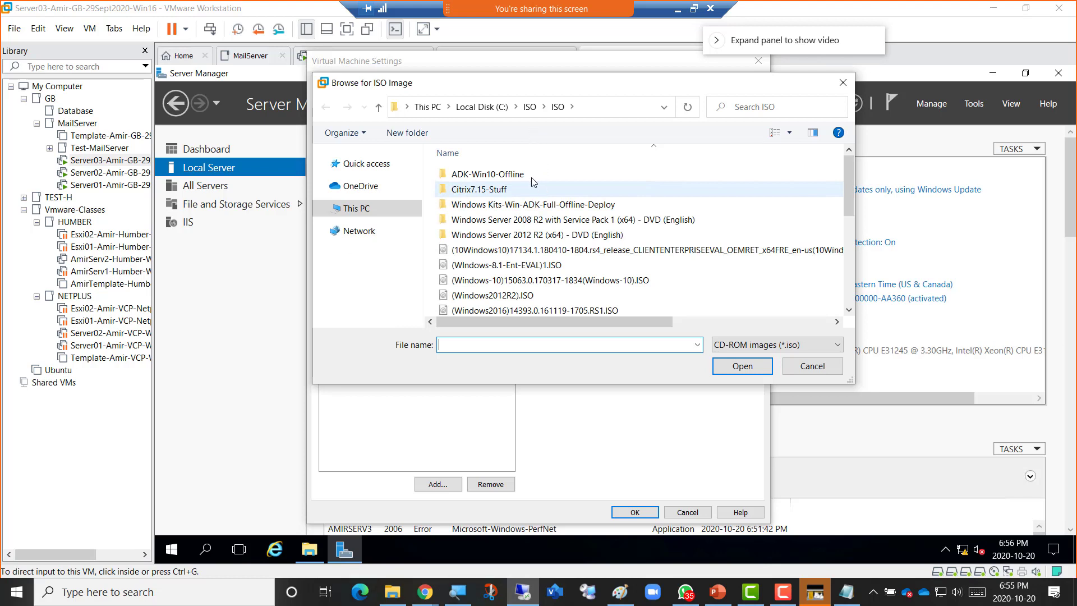
Mount D:\GB_Soft\ExchangeServer2016\ExchangeServer2016-x64-cu11.iso in the DVD drive and apply the settings.
click(525, 109)
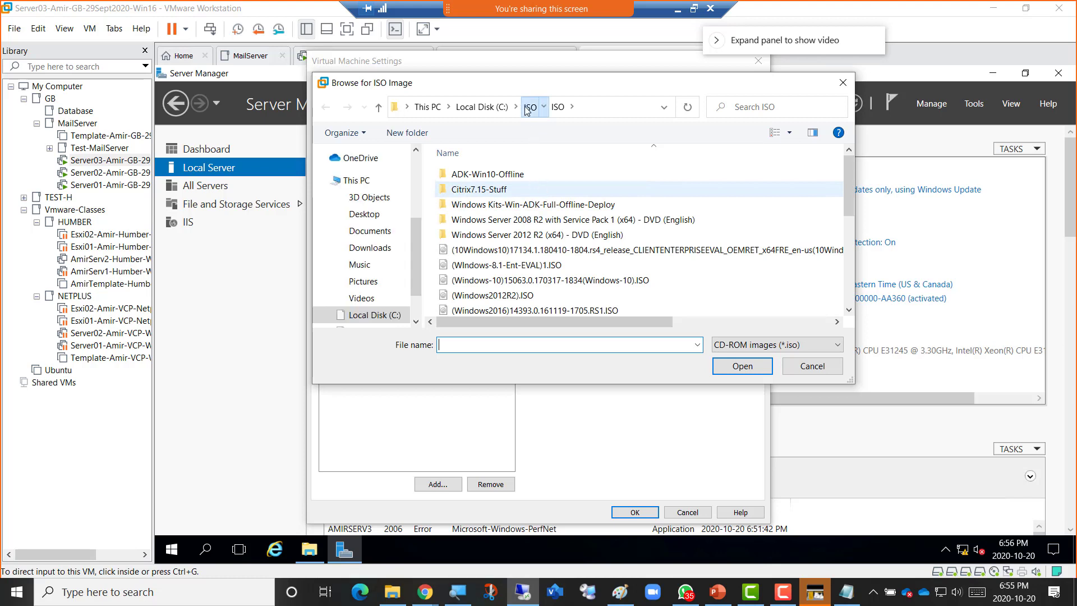
click(496, 112)
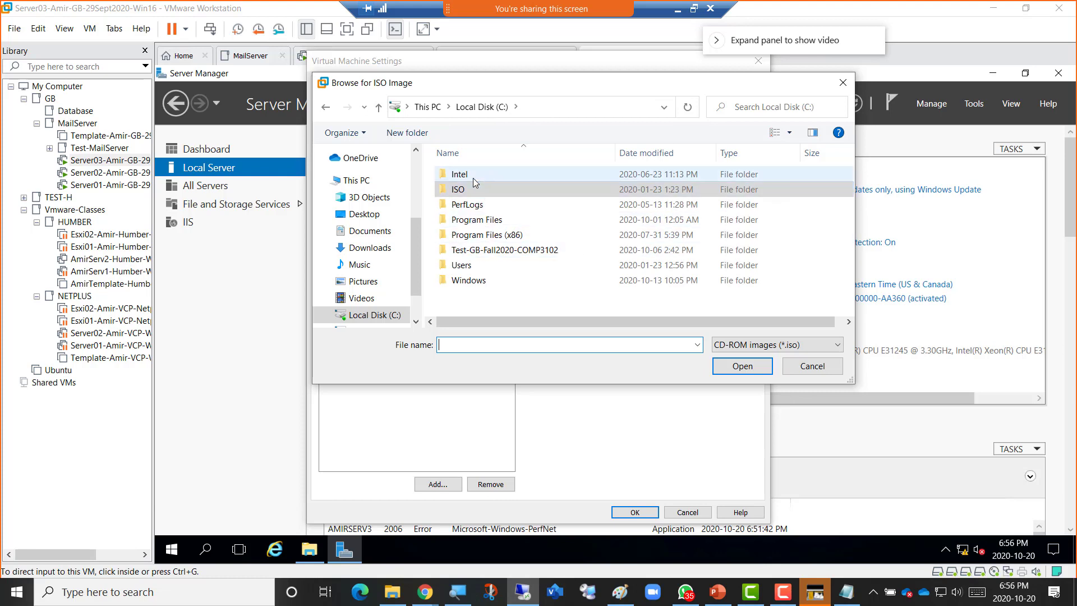
click(440, 108)
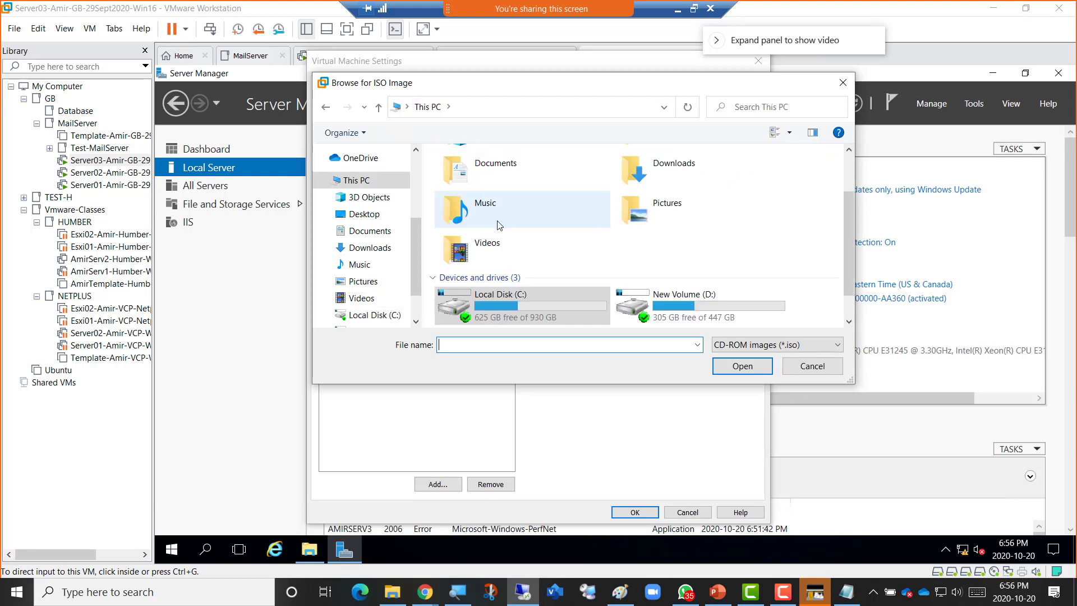
click(697, 302)
double_click(697, 302)
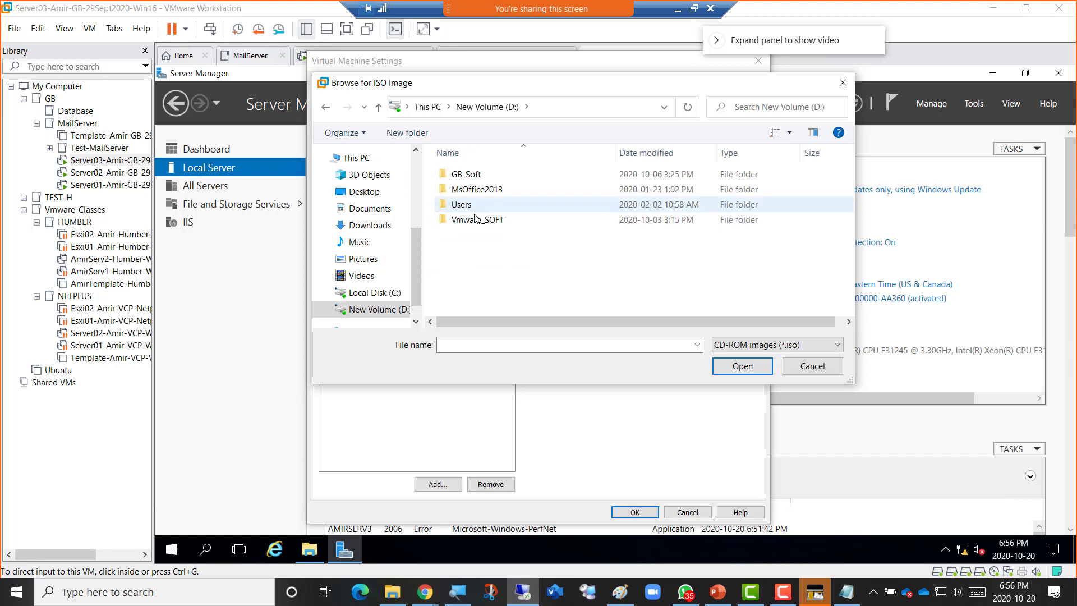
double_click(461, 174)
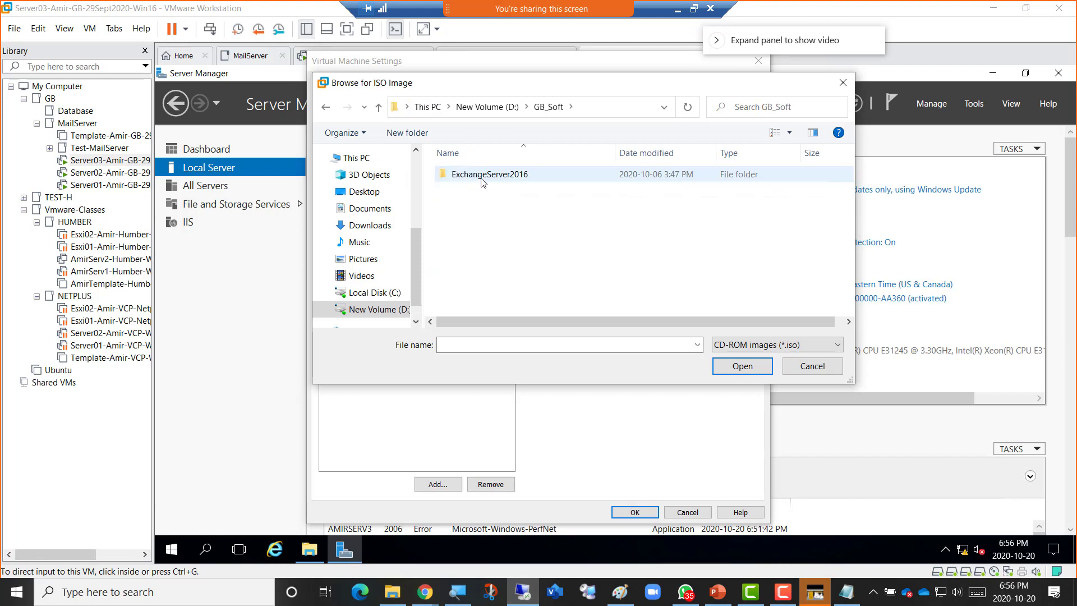
double_click(481, 178)
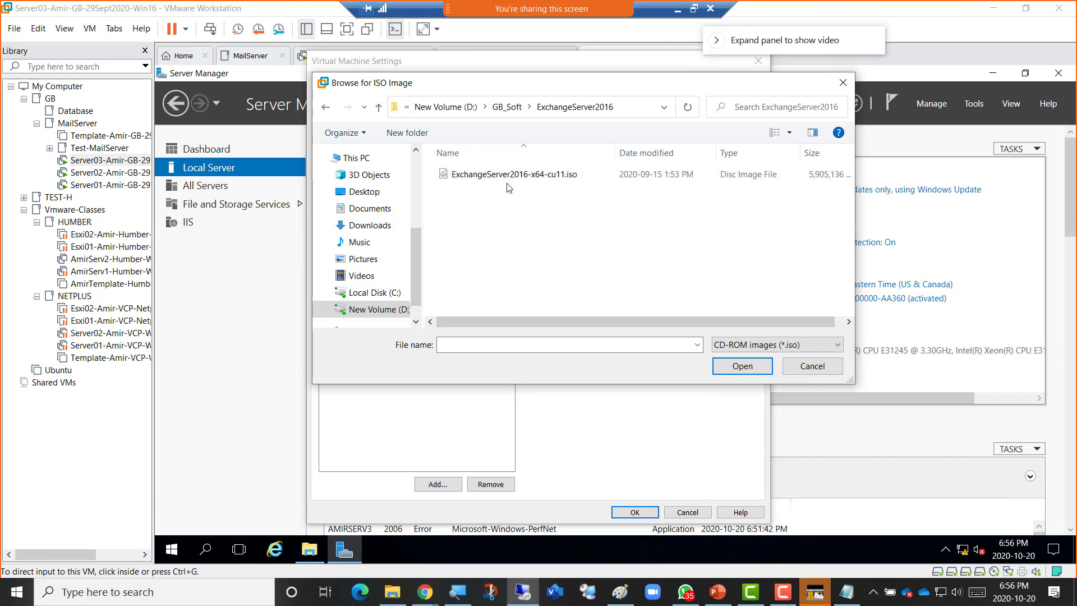
double_click(555, 177)
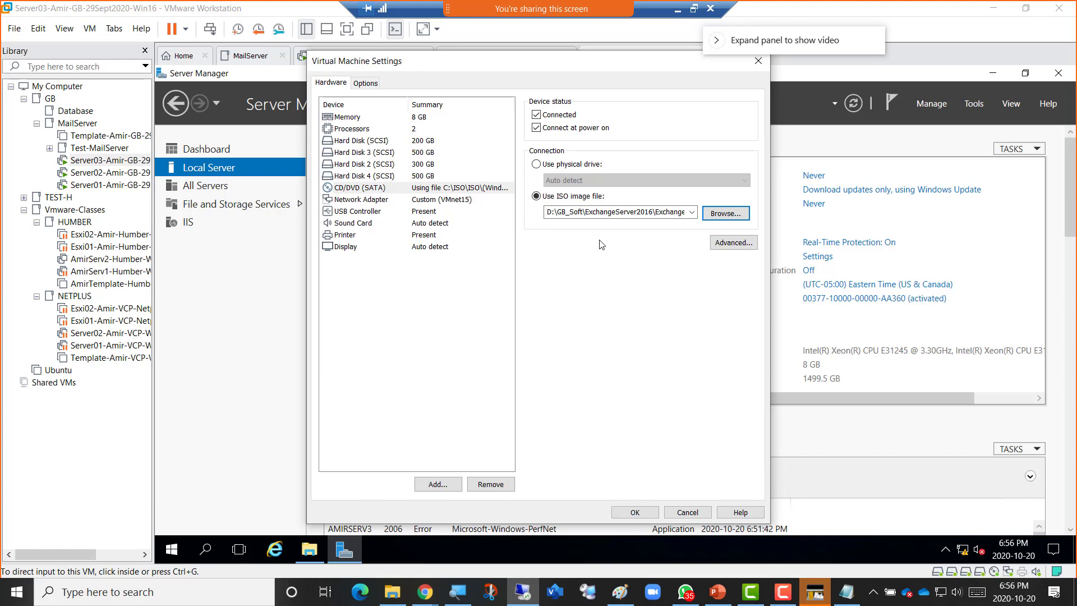
click(628, 513)
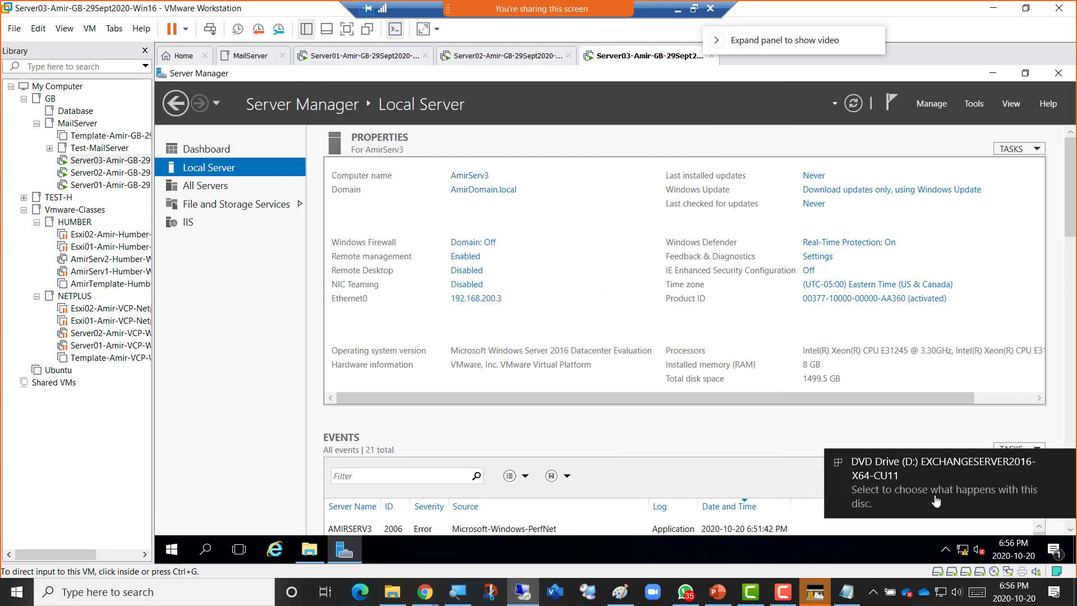
Launch Exchange setup from Server03's DVD Drive (D:) in This PC and approve the UAC prompt.
click(225, 458)
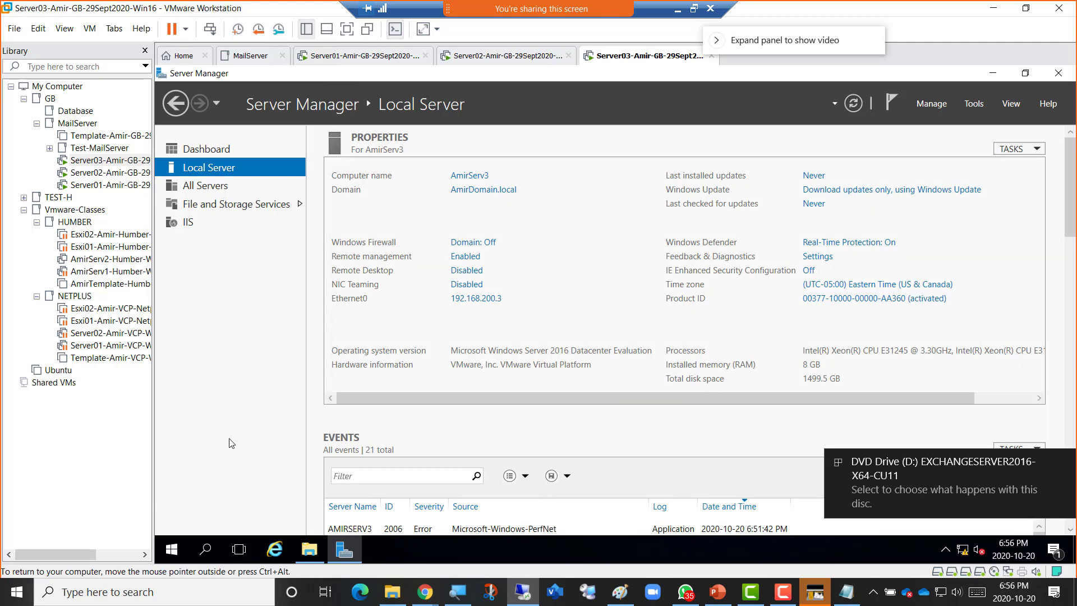
click(314, 552)
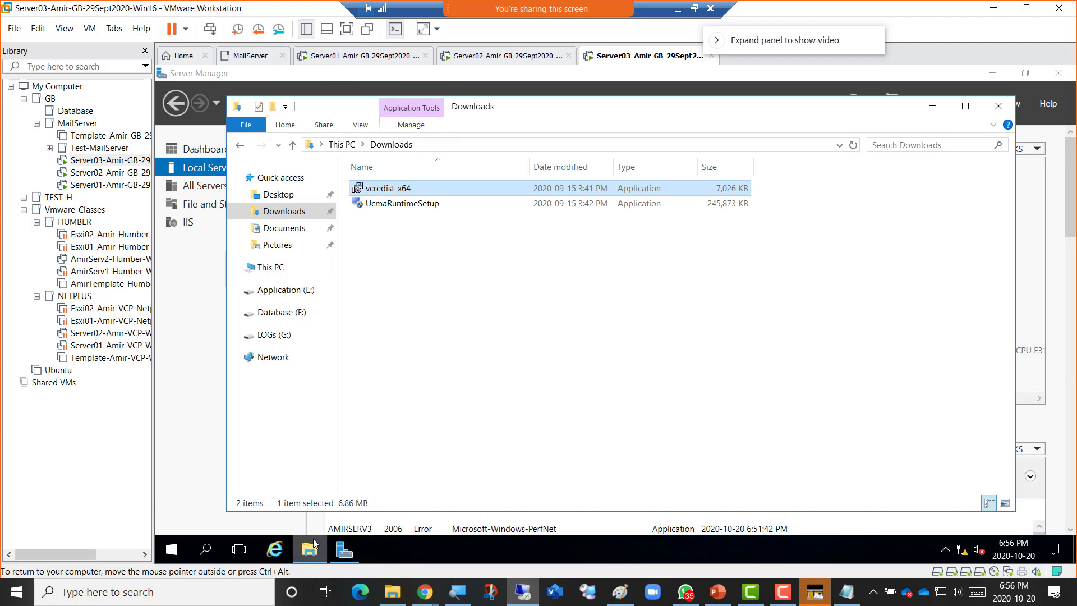
click(271, 267)
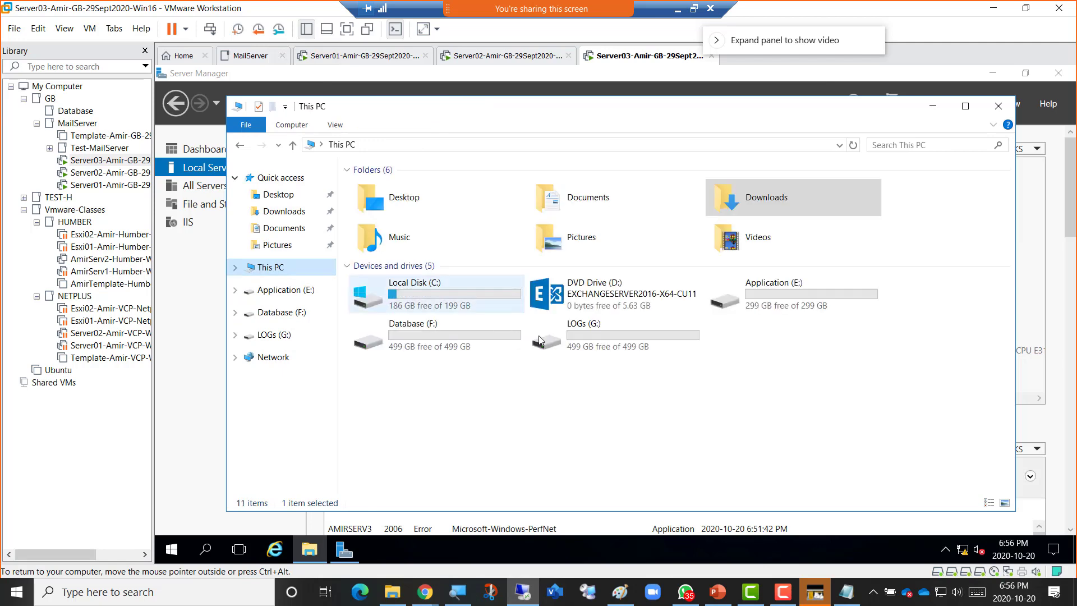
double_click(573, 287)
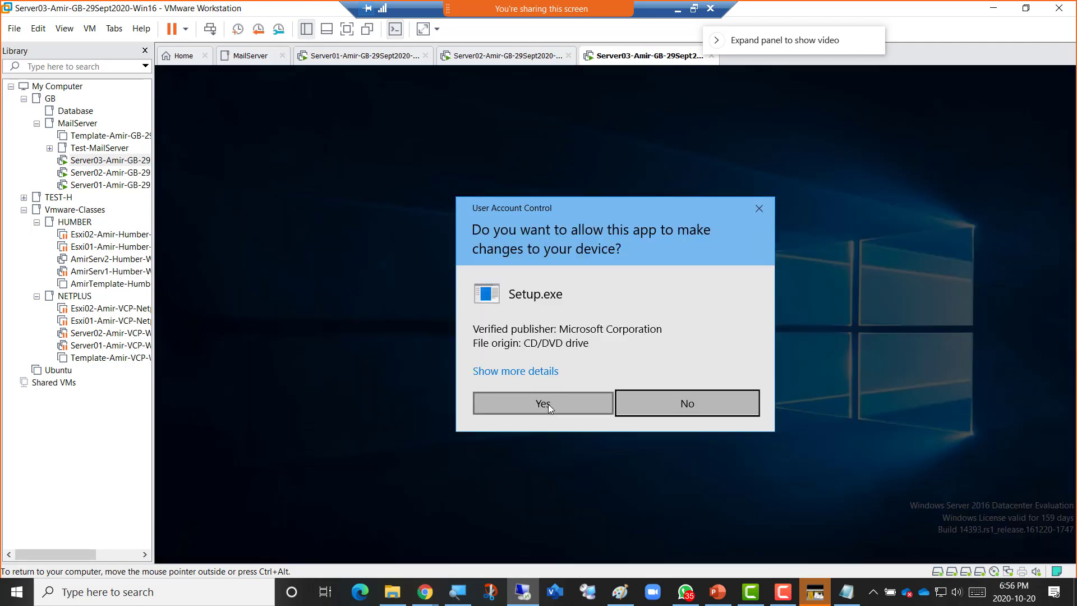
click(548, 404)
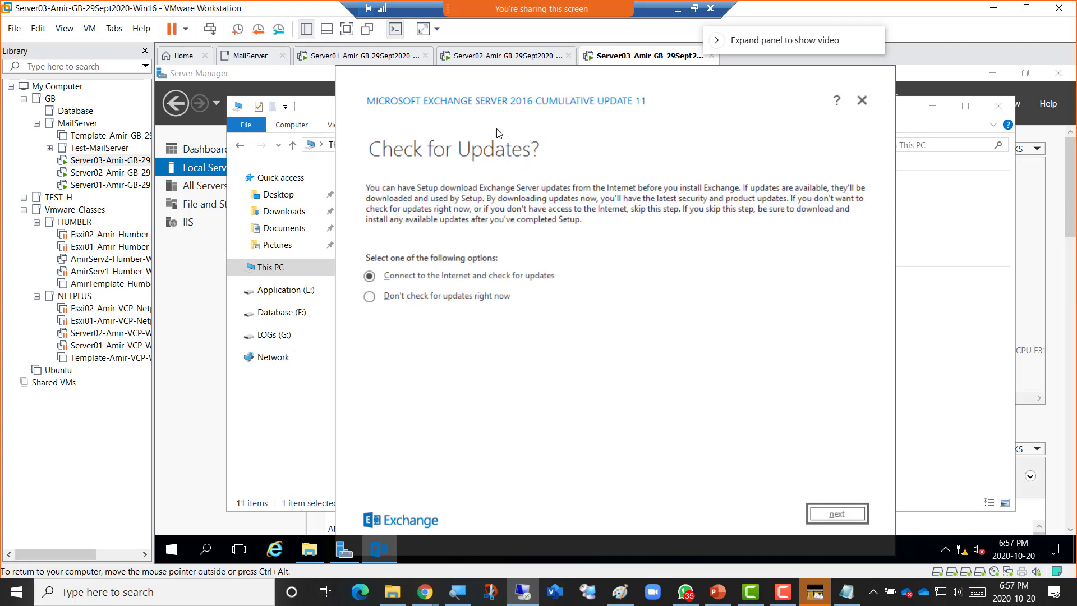
Reopen Server03's CD/DVD ISO browser, then cancel it and the VM settings without changes.
right_click(609, 60)
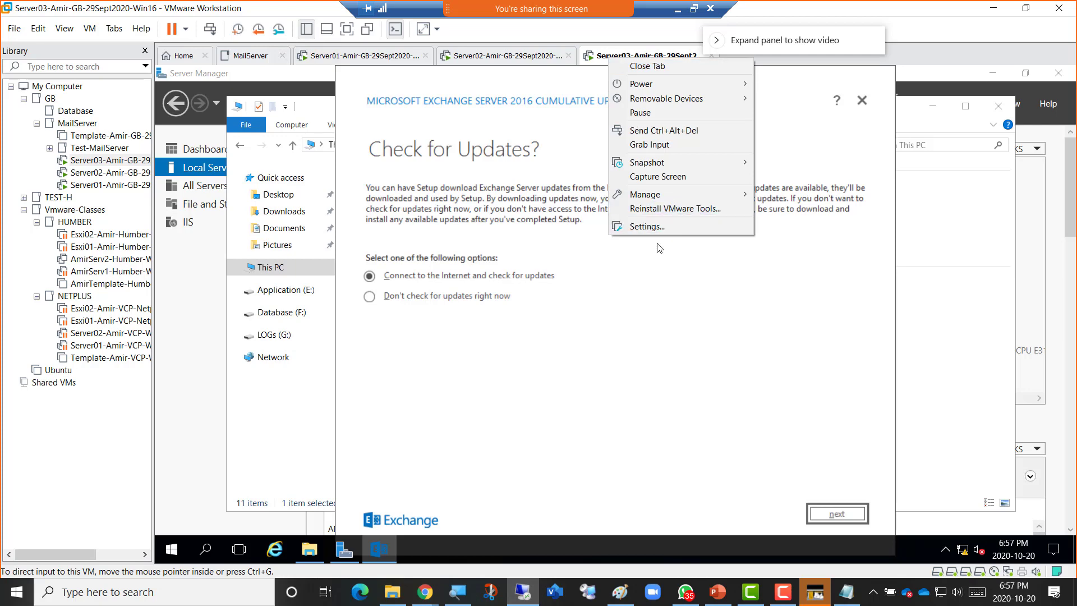
click(645, 227)
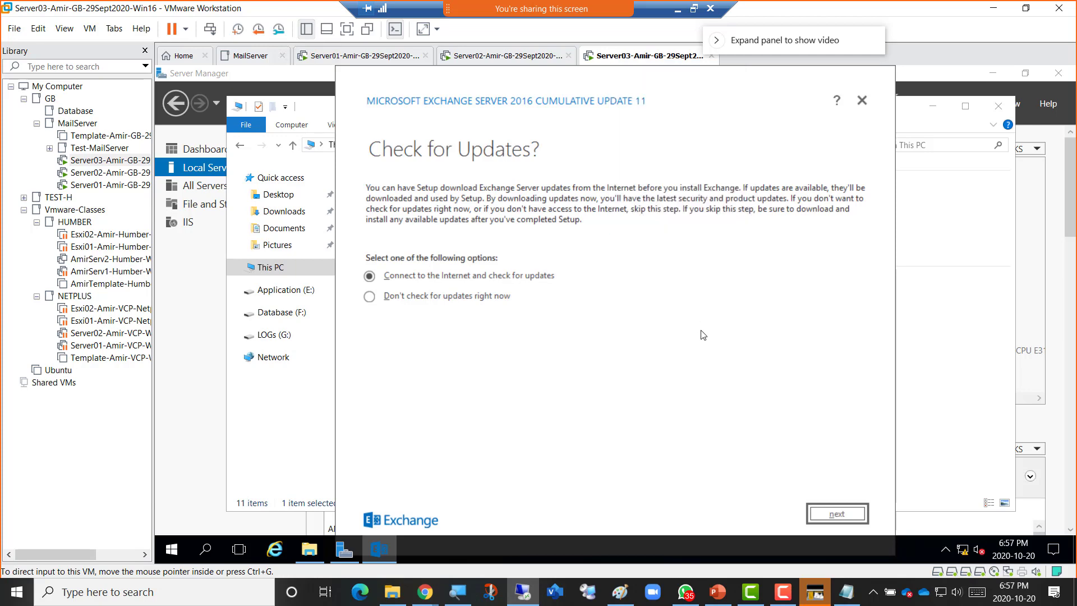
click(376, 190)
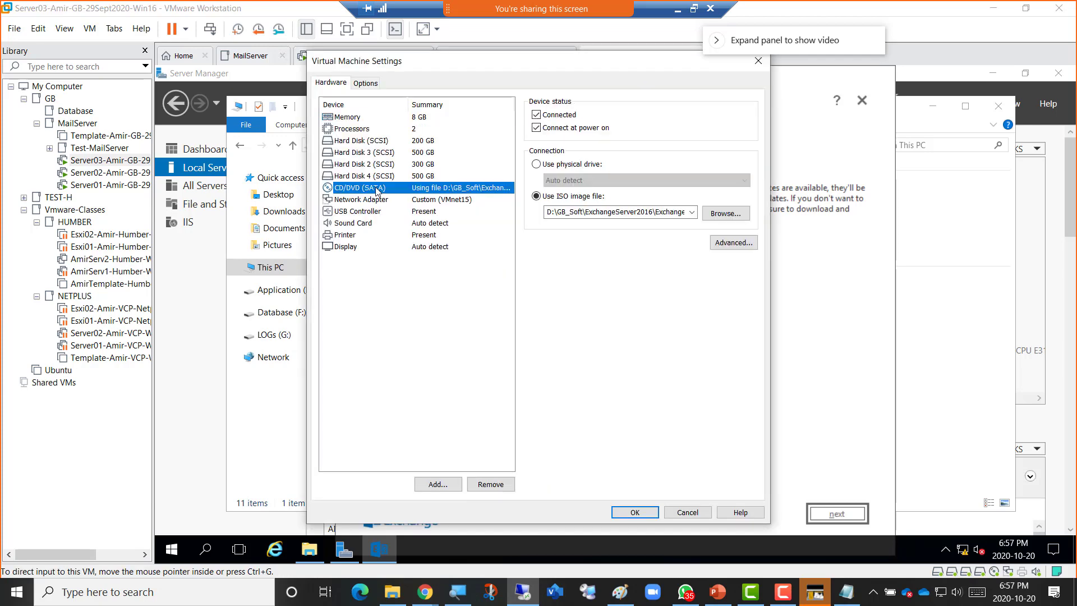
click(725, 214)
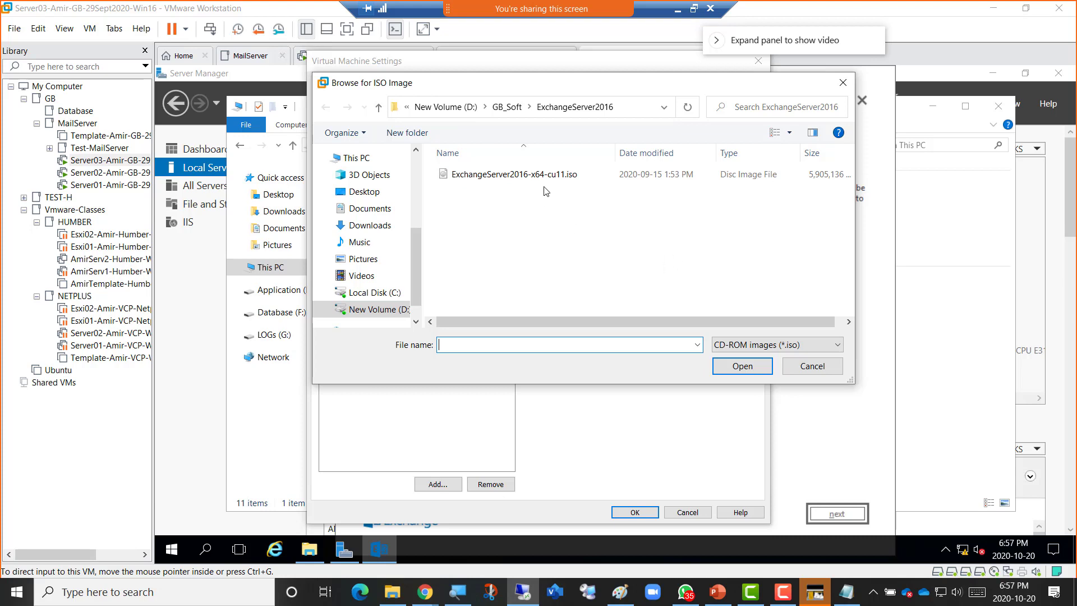
mouse_move(506, 178)
click(812, 365)
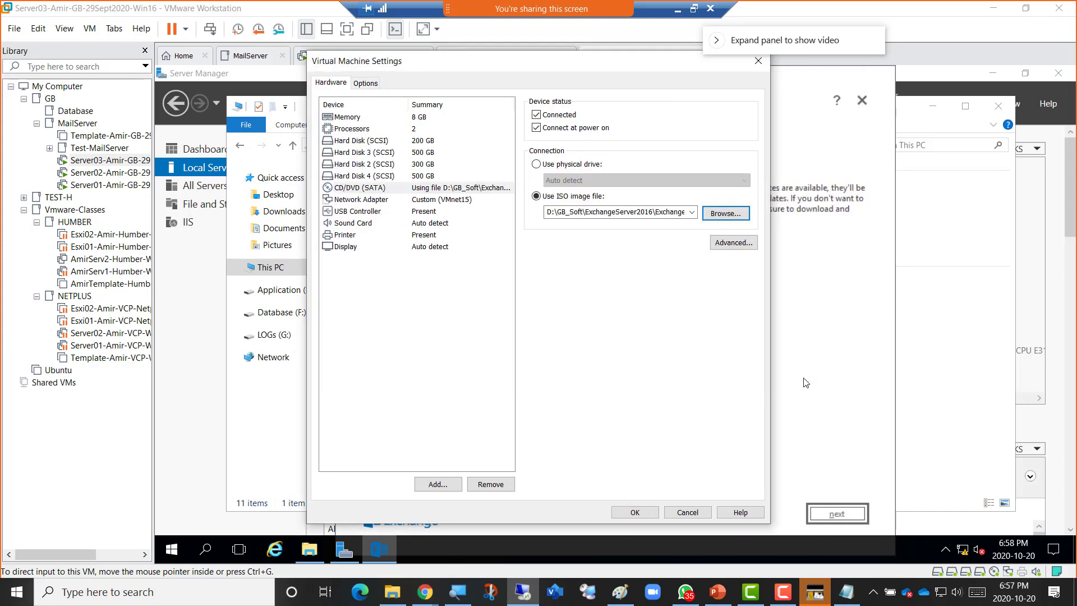
click(689, 513)
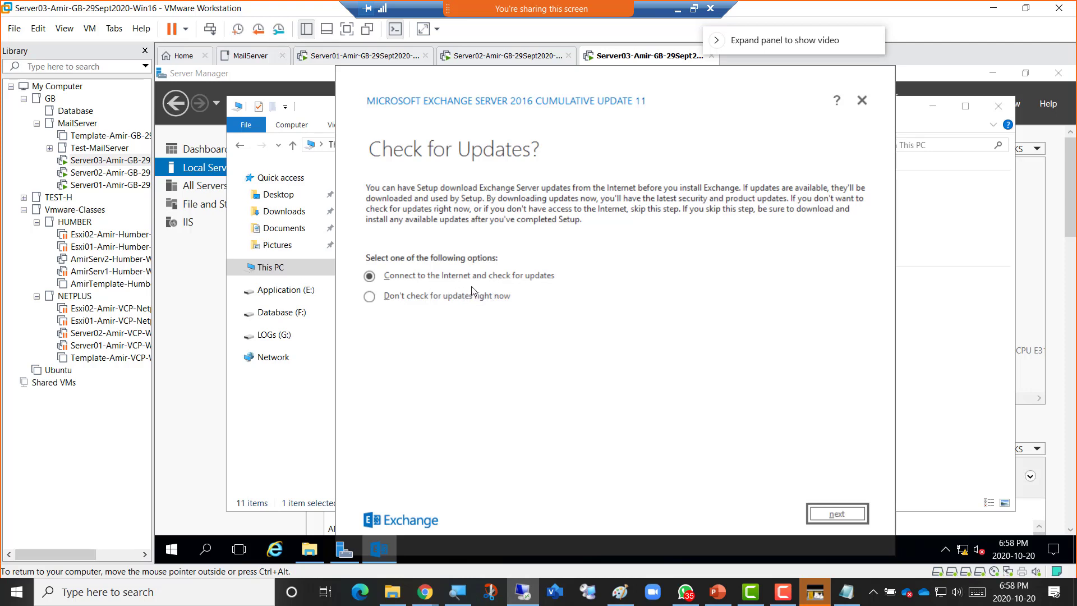
Move past Check for Updates, glance at This PC, and continue setup without installing updates.
click(813, 513)
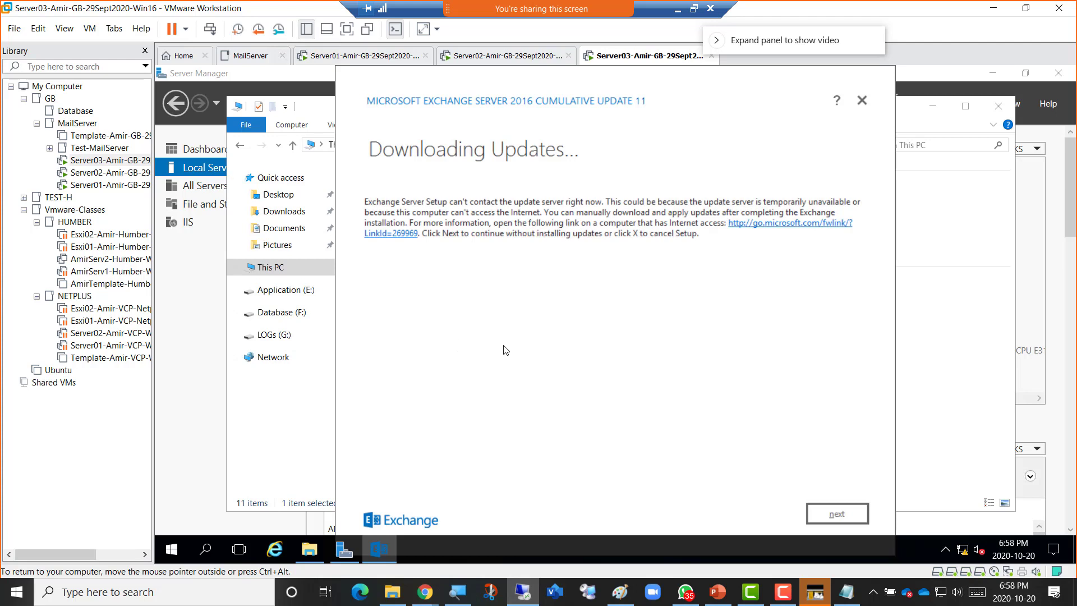
click(283, 392)
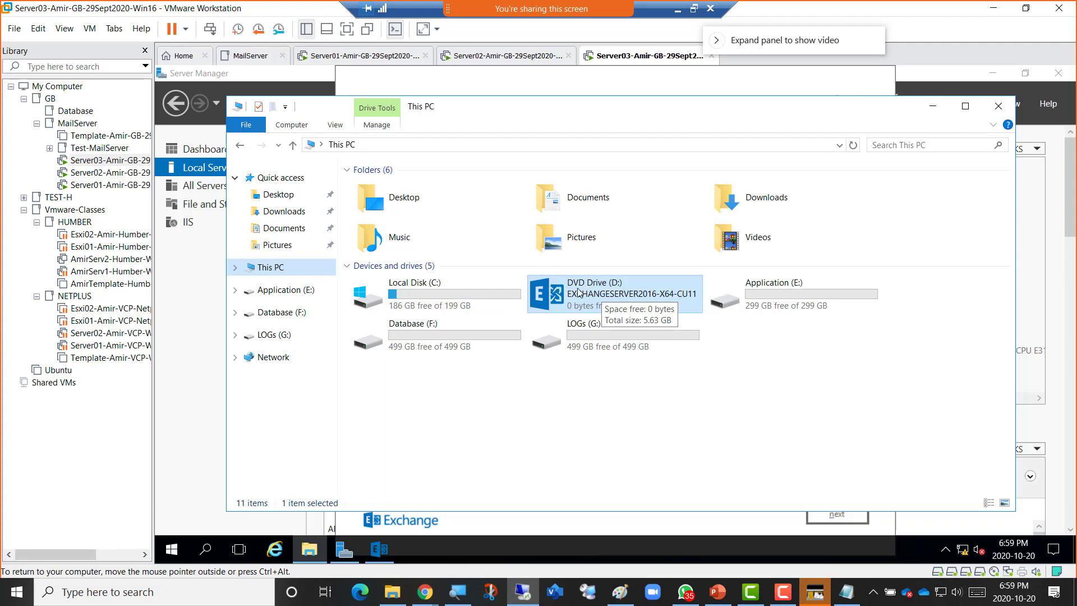
click(484, 526)
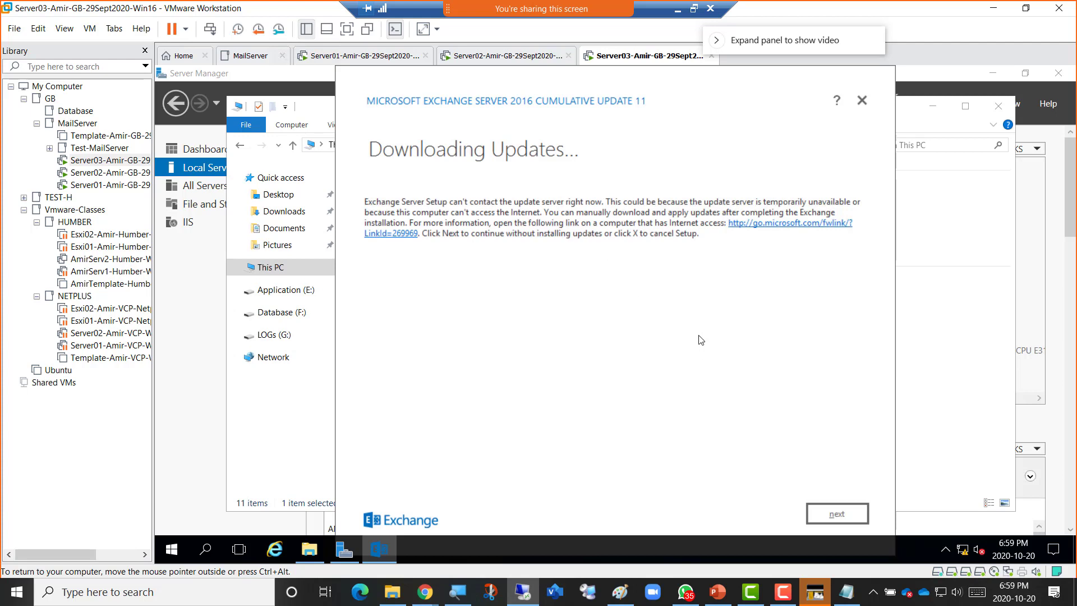
click(838, 514)
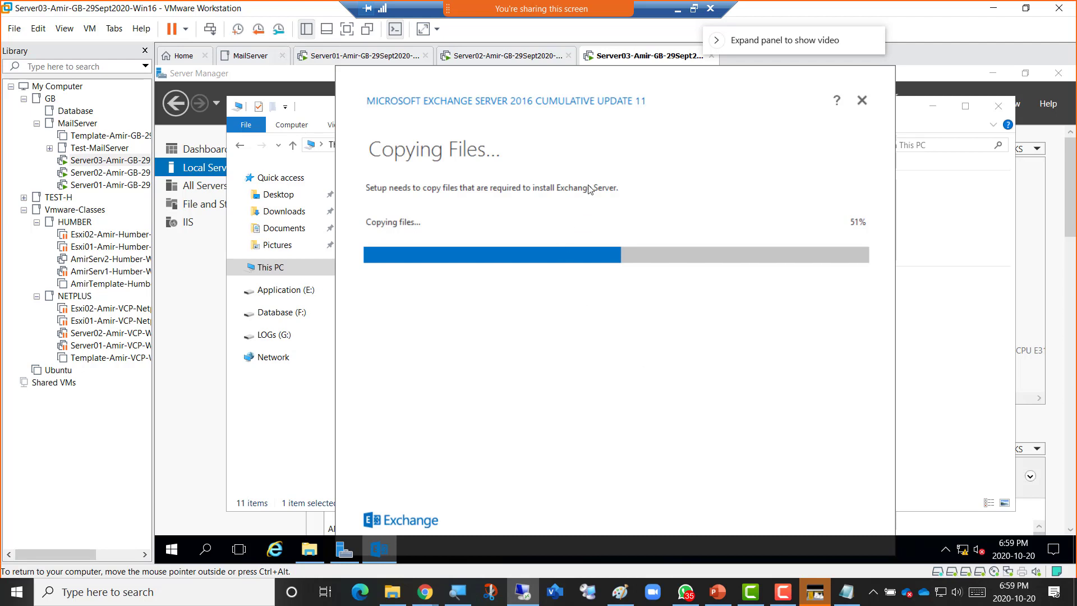
Inspect Server03's CD/DVD (SATA) ISO setting and cancel the settings dialog unchanged.
right_click(624, 58)
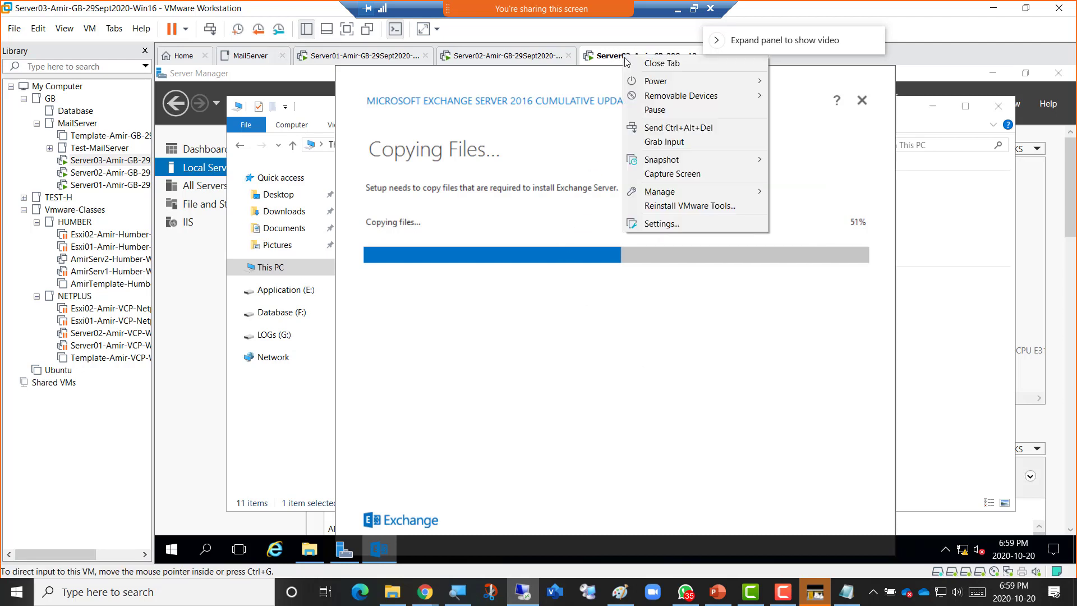
click(701, 227)
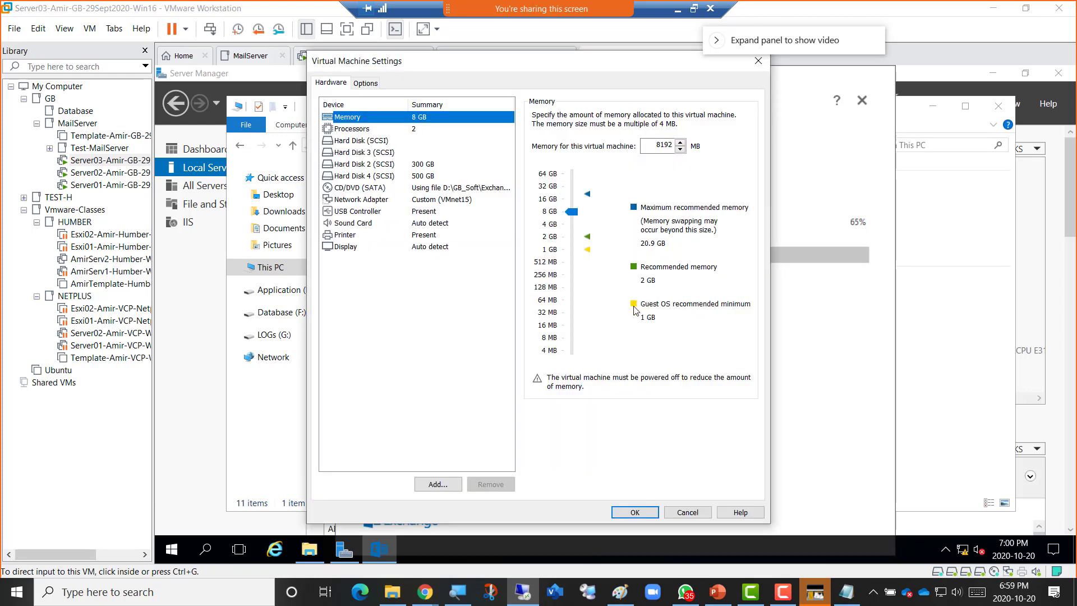
click(402, 190)
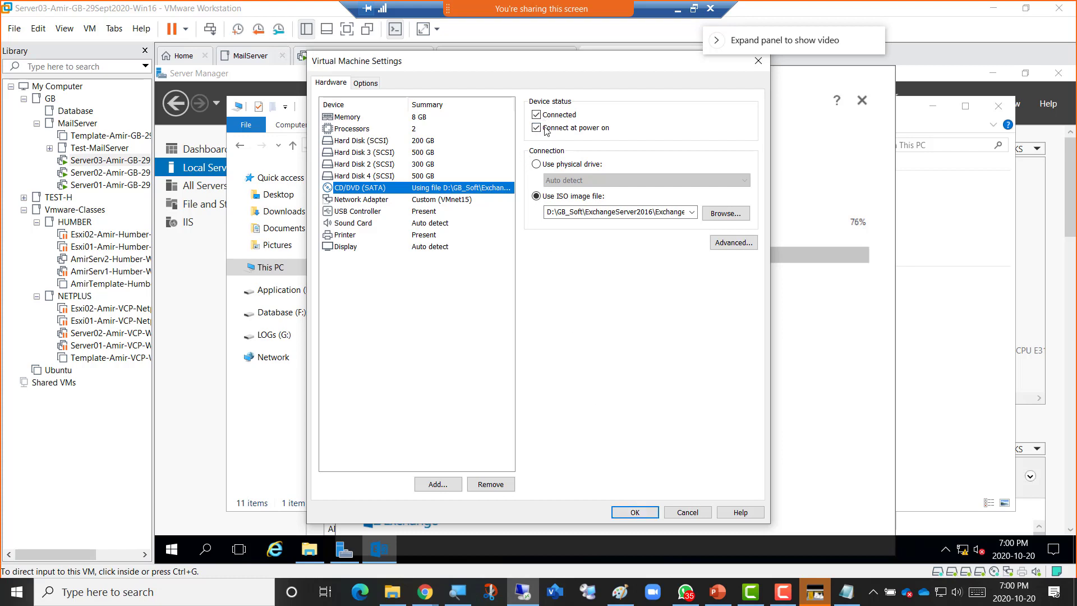
click(687, 512)
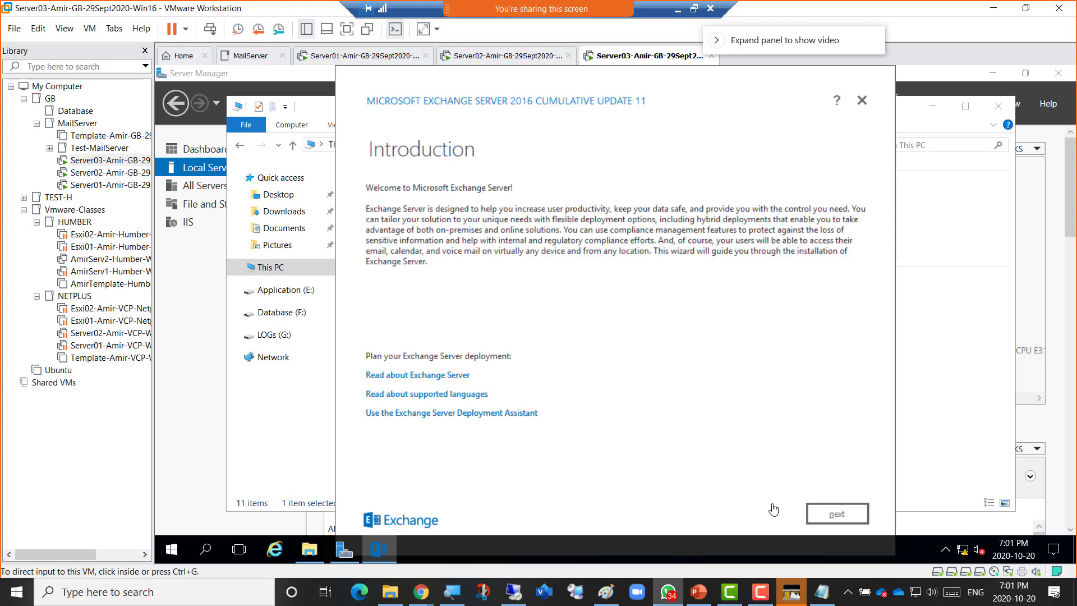
Accept the Exchange licence terms and keep Recommended Settings to reach Server Role Selection.
click(730, 510)
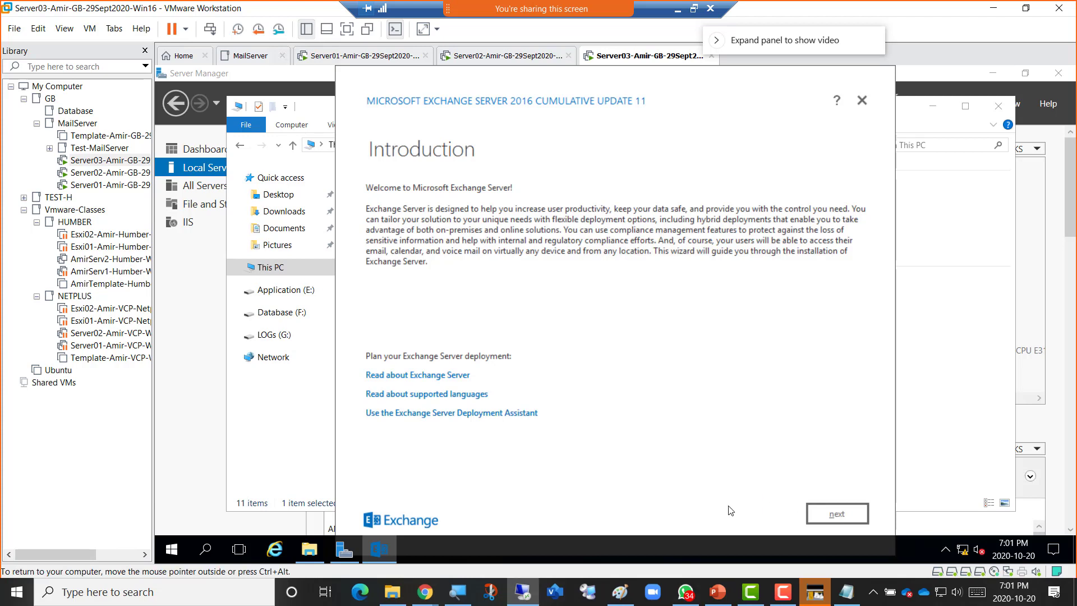
click(836, 515)
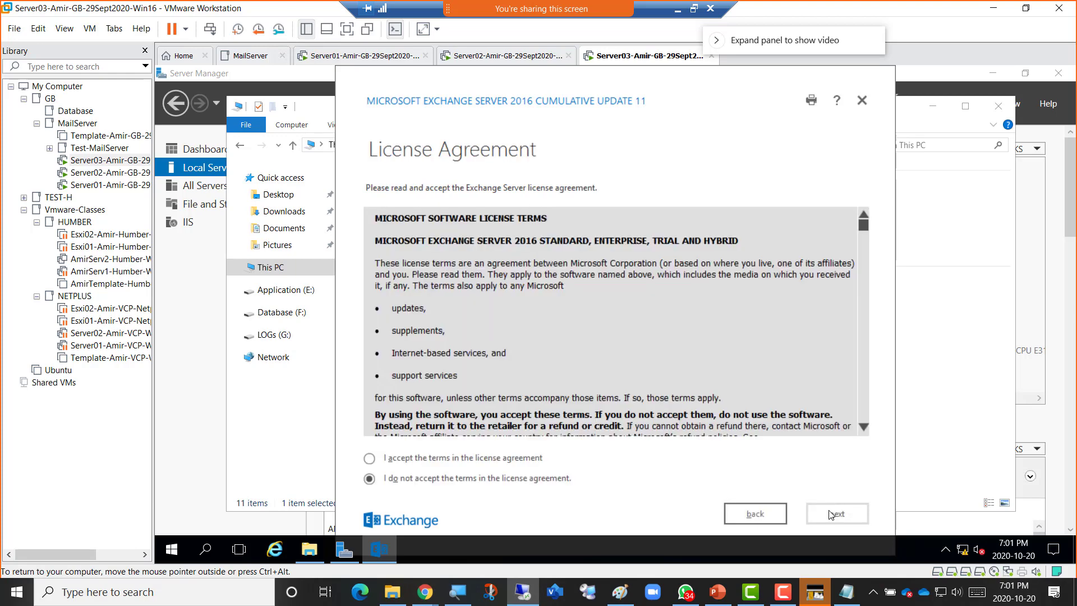
click(497, 460)
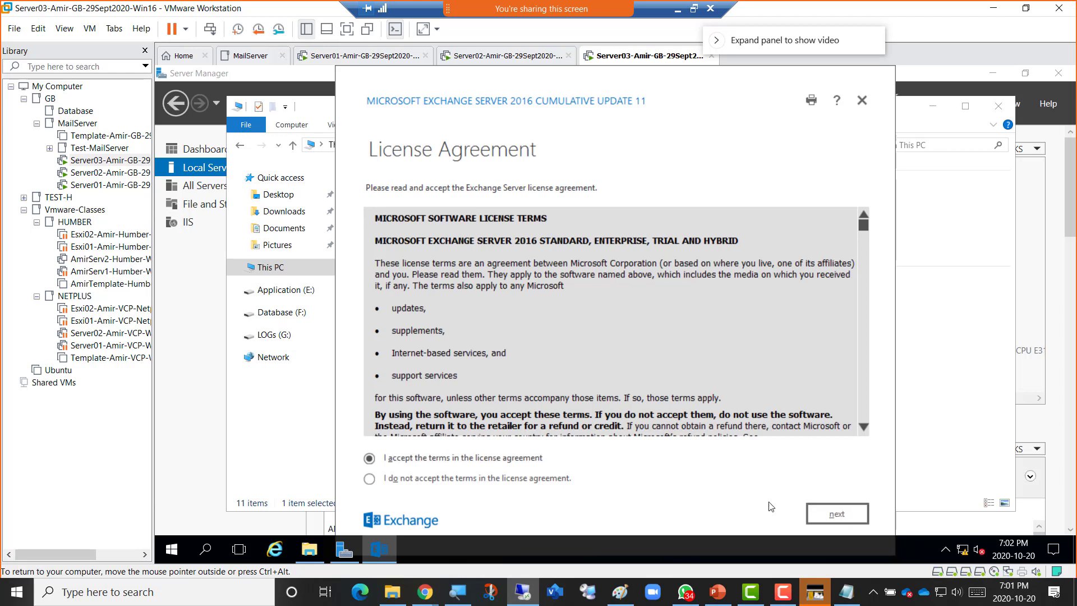
click(837, 514)
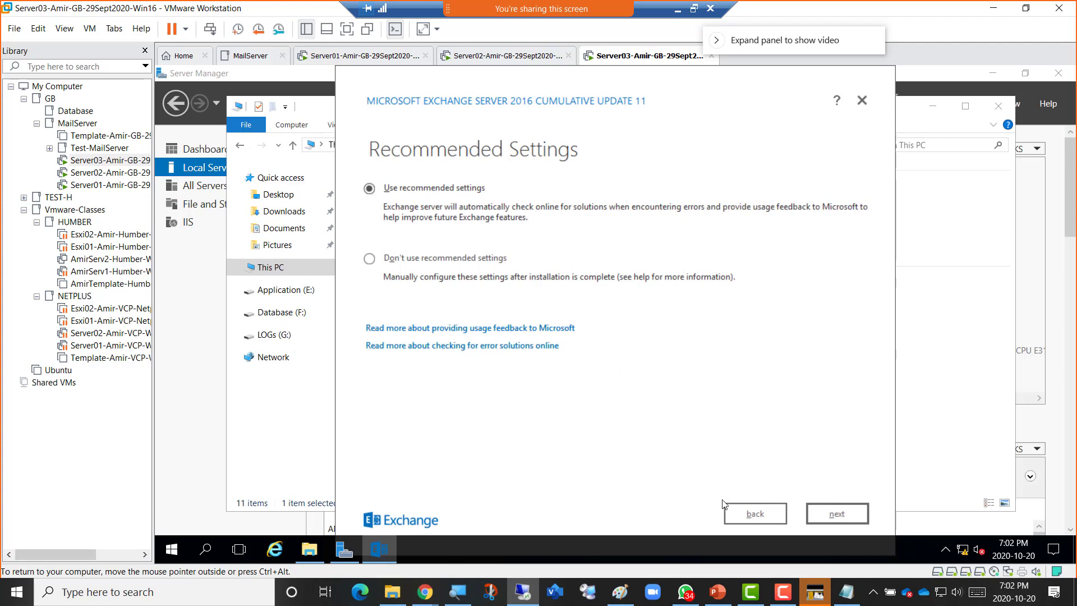
click(833, 520)
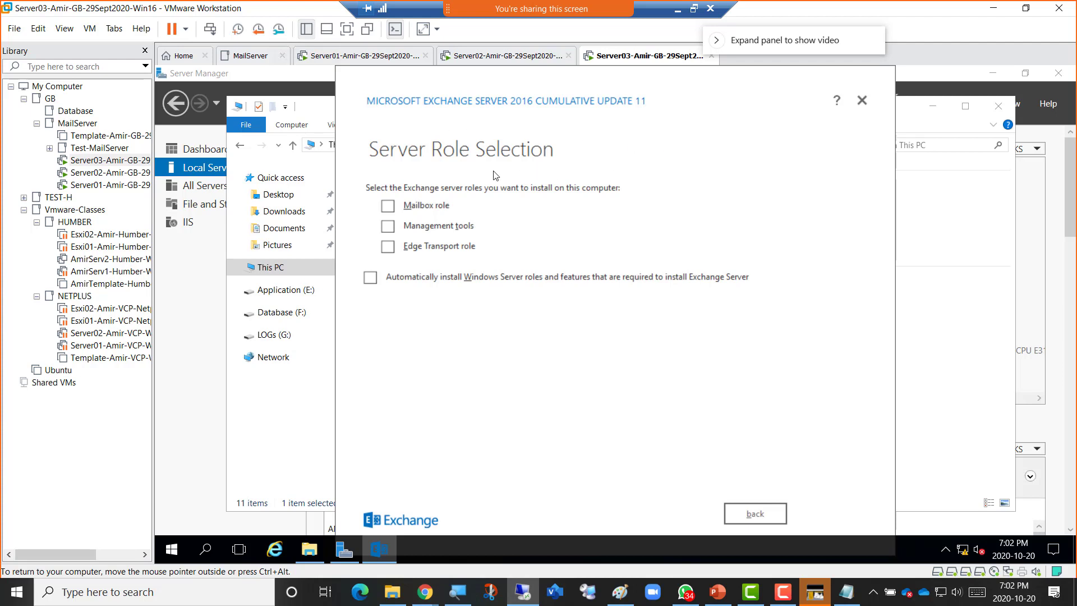
Tick the Mailbox role and 'Automatically install Windows Server roles and features'.
click(406, 207)
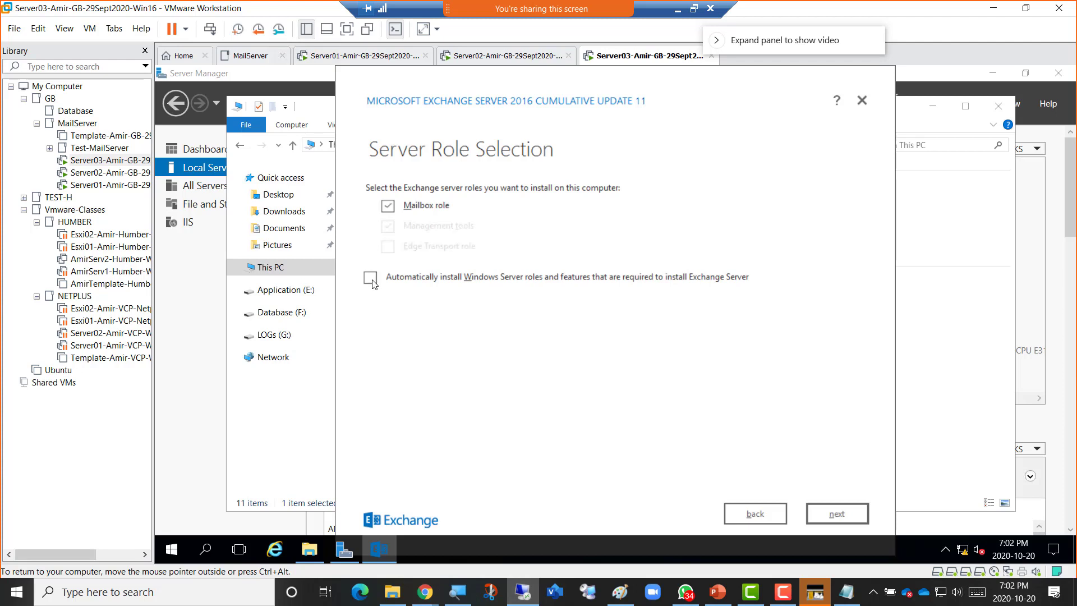
click(372, 282)
Go to Installation Space and Location and select Application (E:) in Browse For Folder.
click(837, 519)
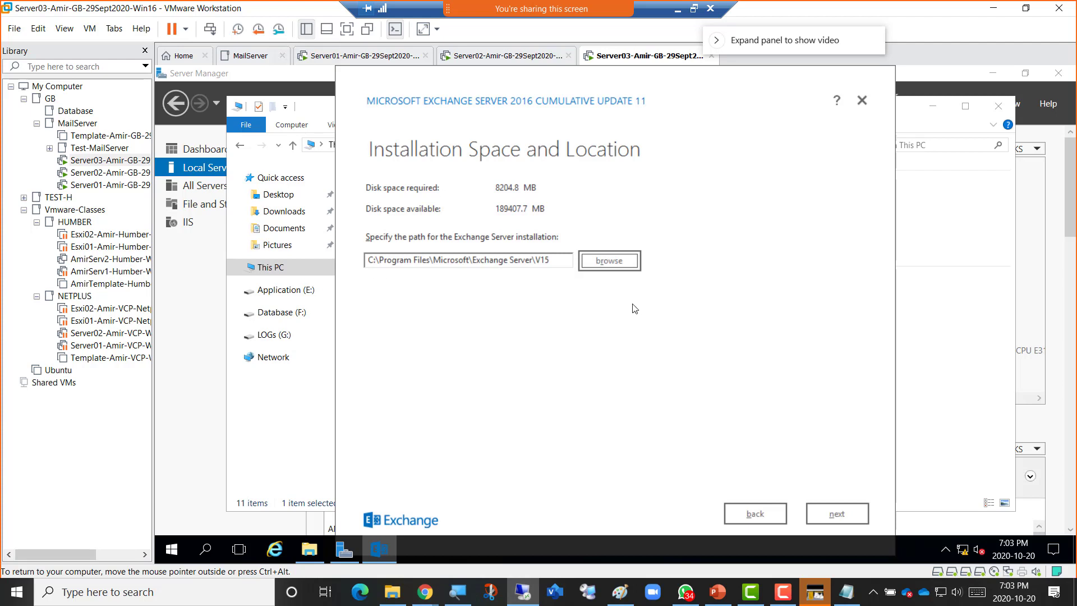
click(633, 265)
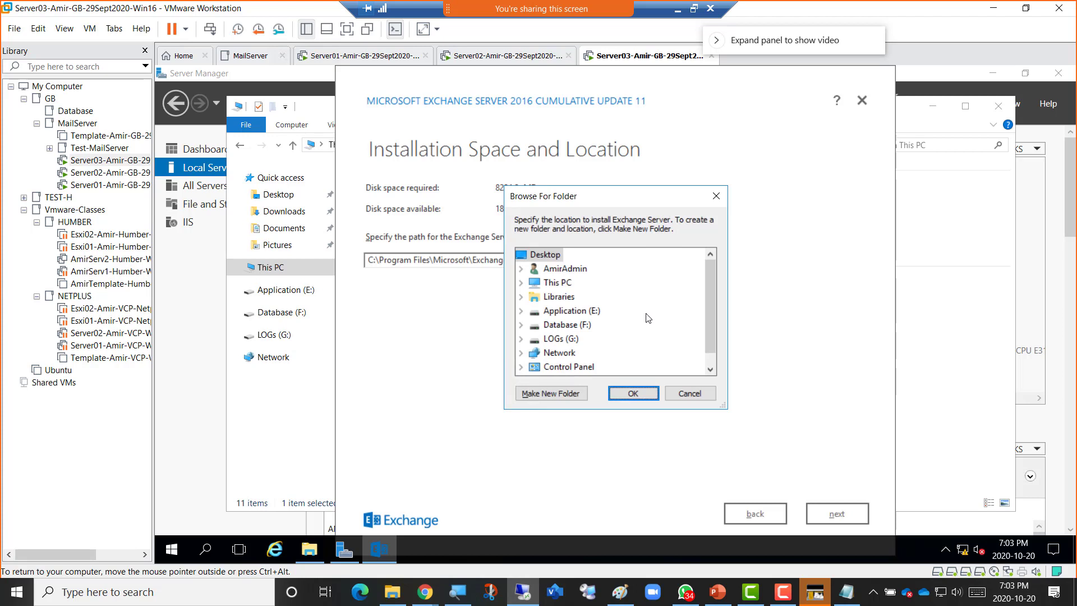
click(522, 316)
drag(544, 198, 685, 188)
On Server02, browse E:\Program Files\Microsoft\Exchange Server\V15, then minimize Explorer and close Windows Firewall.
click(483, 56)
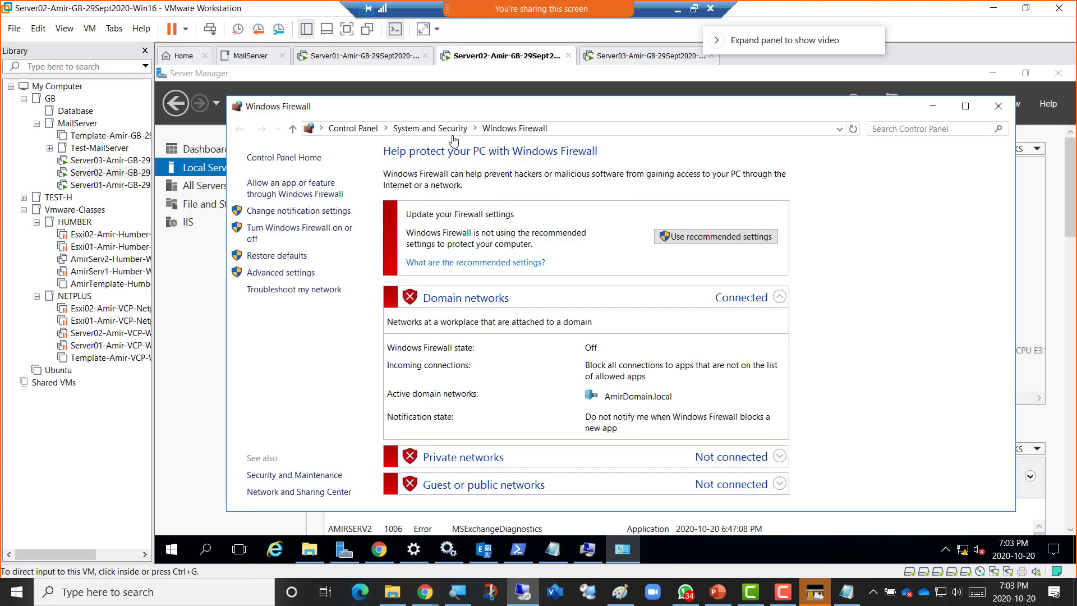
click(308, 551)
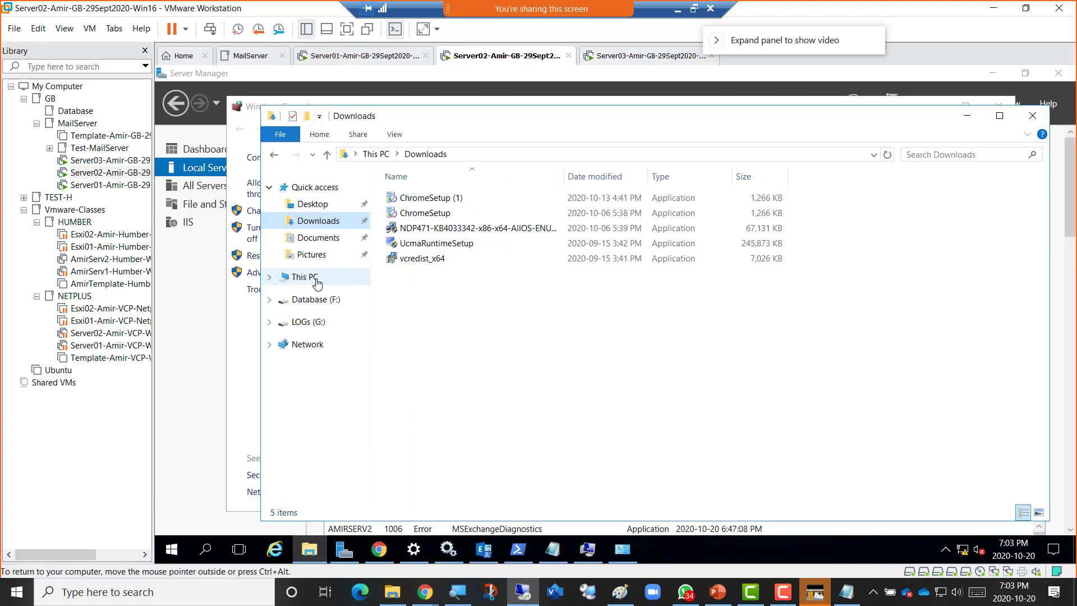
click(312, 277)
double_click(812, 308)
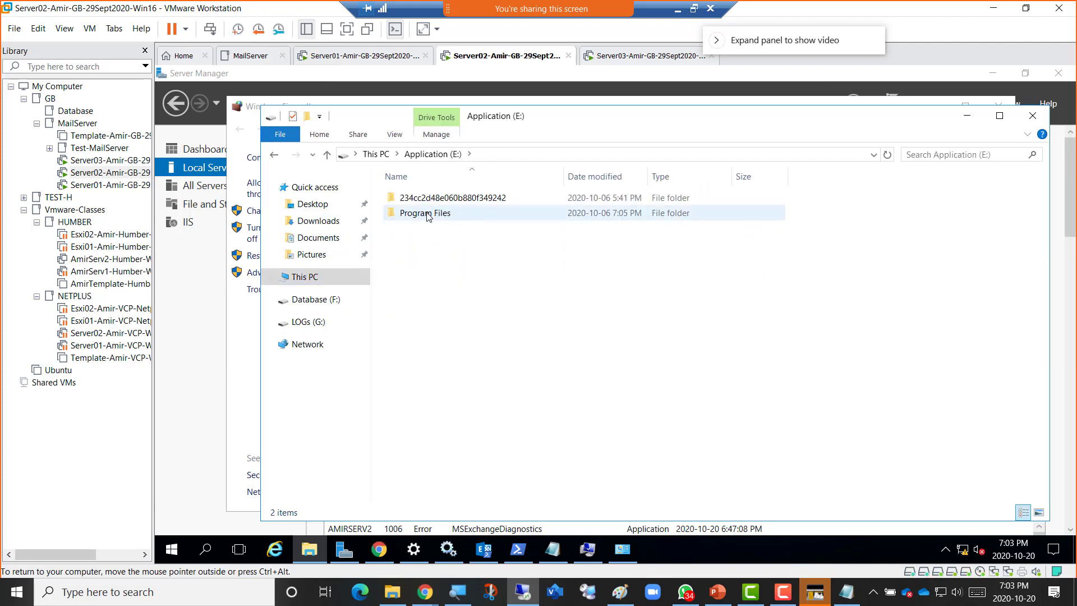
double_click(427, 217)
double_click(424, 203)
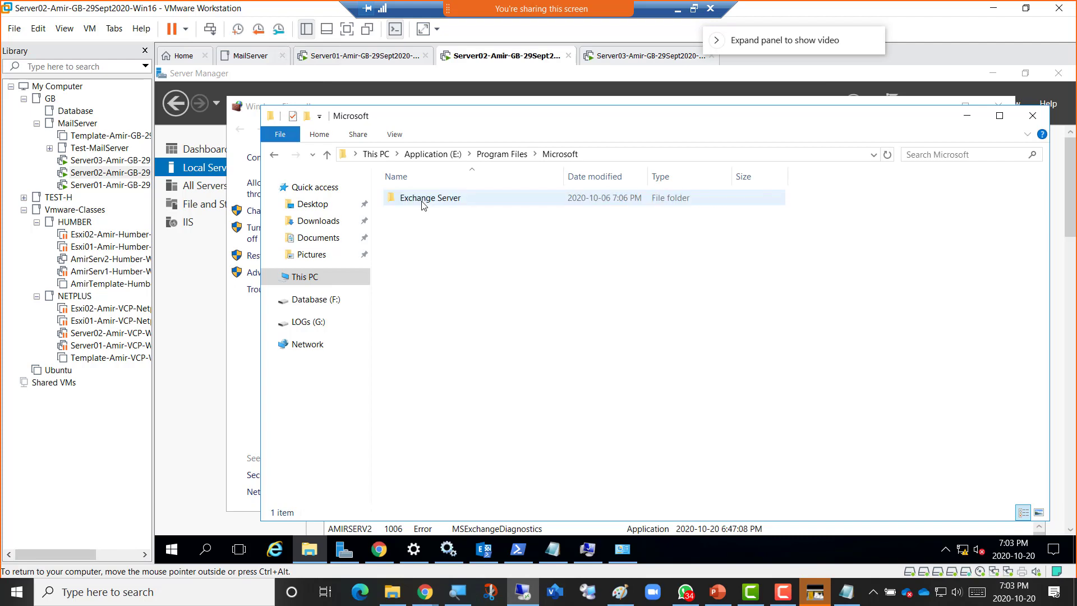
double_click(422, 200)
double_click(422, 199)
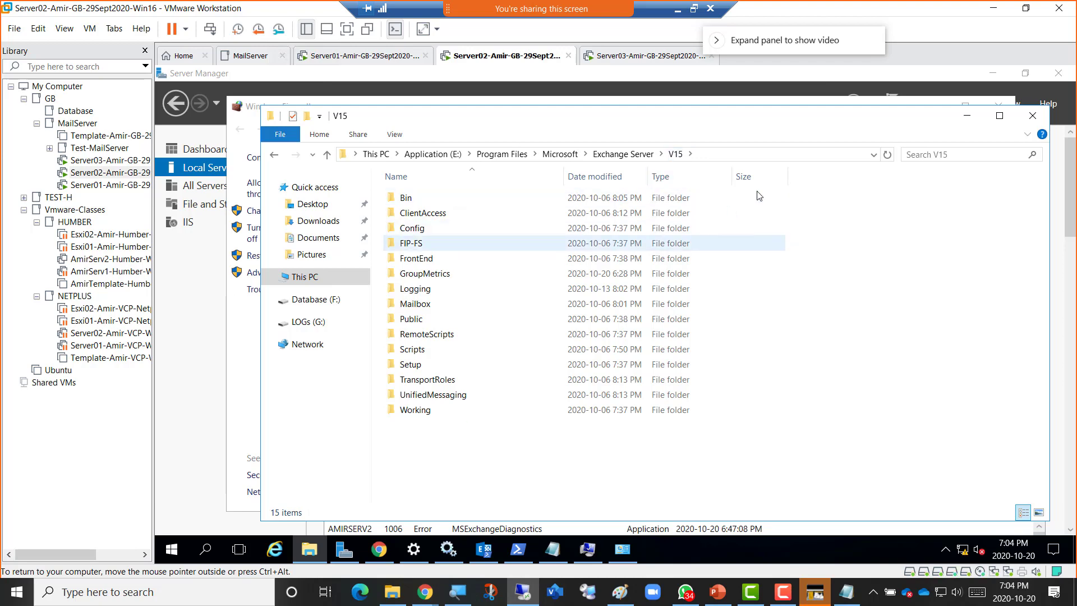
click(963, 120)
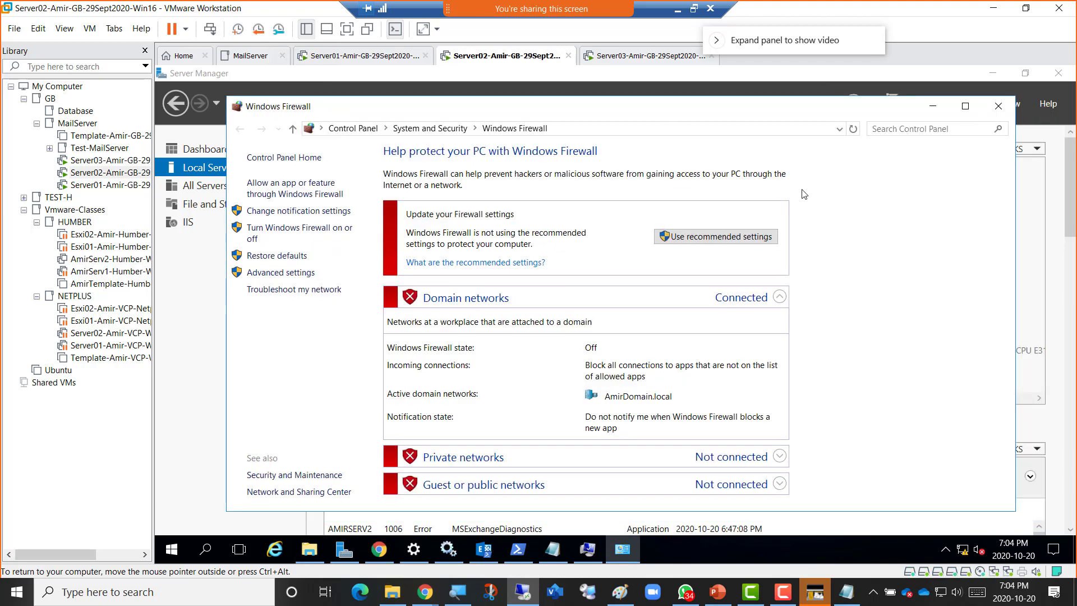
click(932, 104)
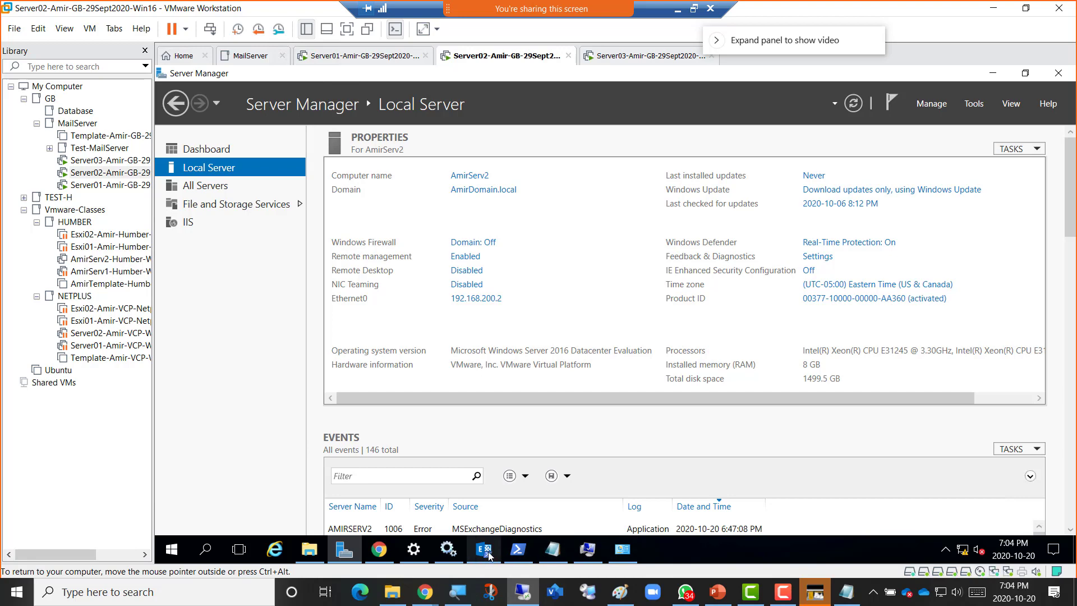
On Server03, cancel and reopen the install-folder chooser, selecting Application (E:) and moving it aside.
click(621, 57)
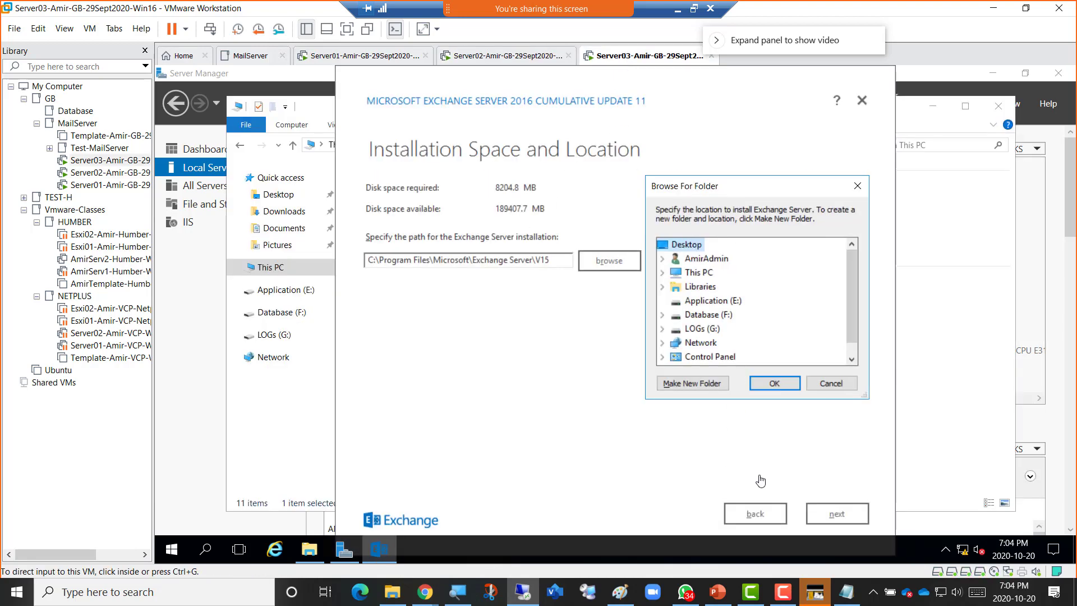
click(830, 384)
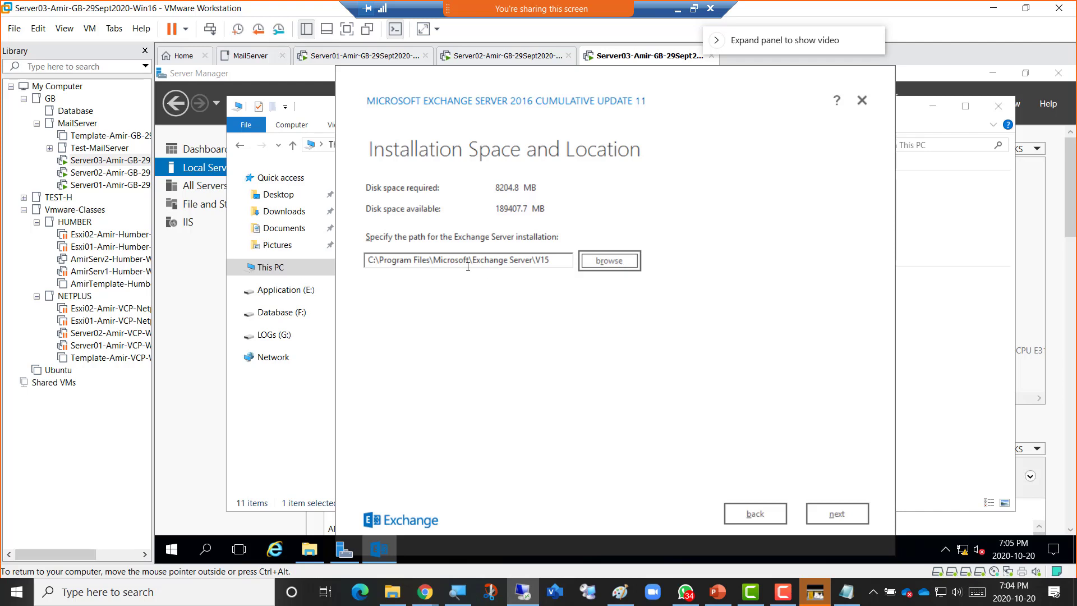
click(615, 263)
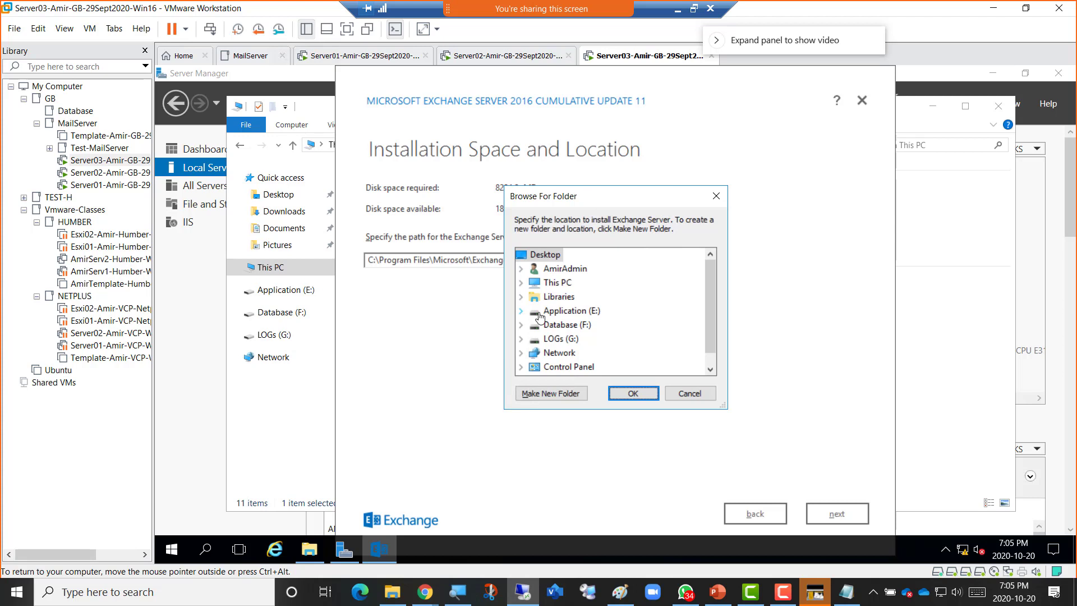
mouse_move(548, 318)
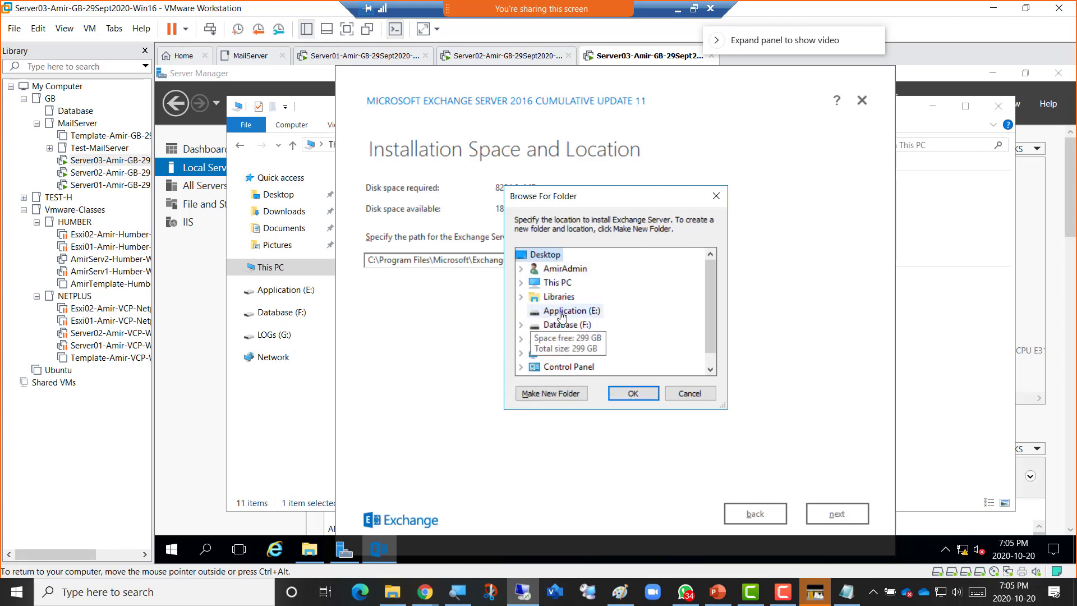
click(569, 312)
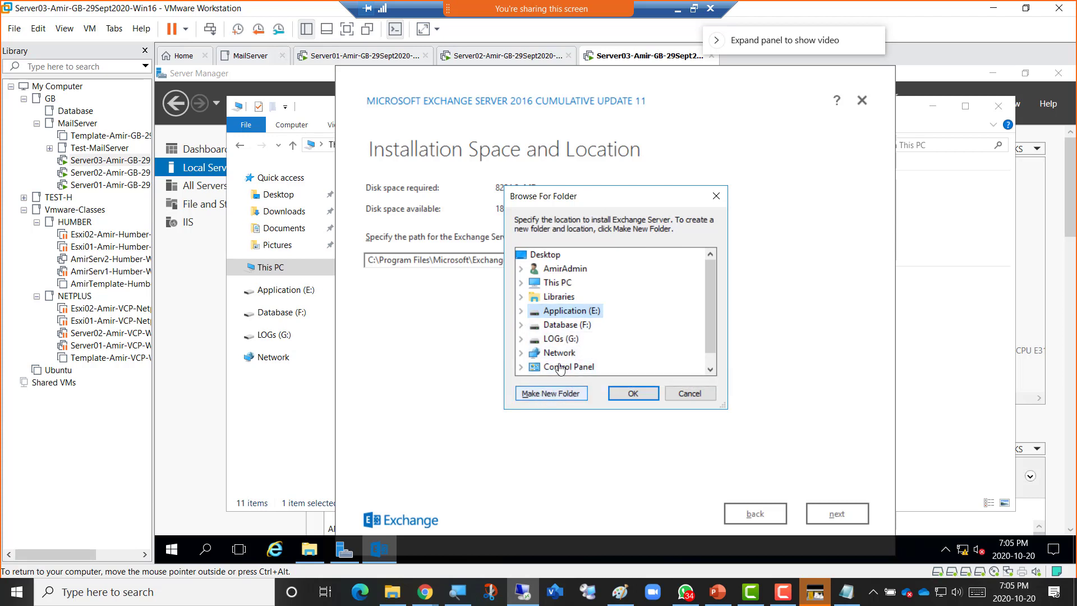
drag(562, 200, 677, 199)
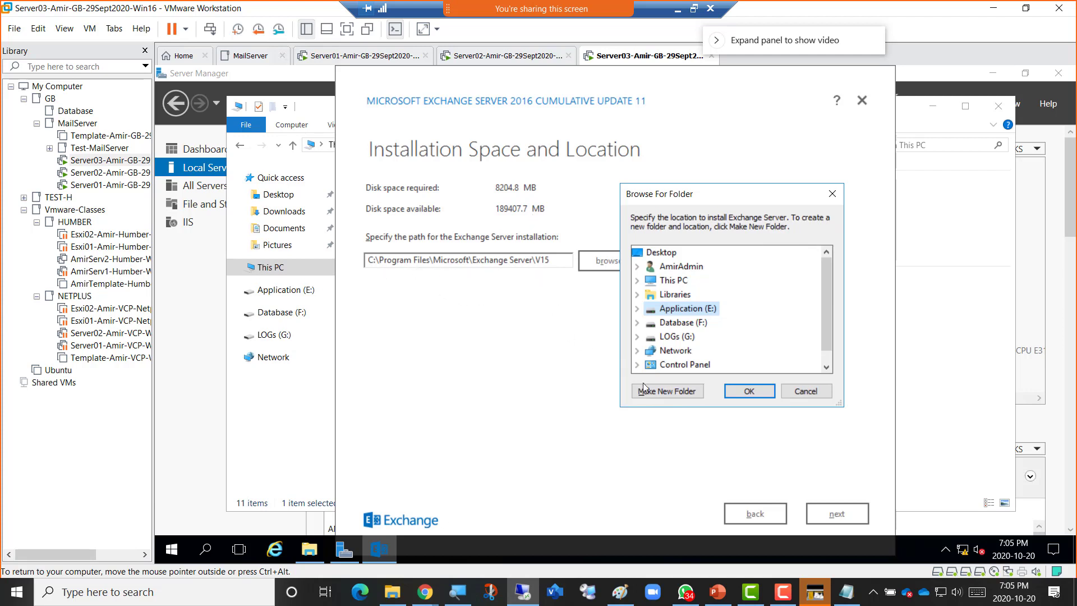
Create nested folders Program Files, Microsoft, Exchange Server and V15 on E:, selecting V15.
click(657, 392)
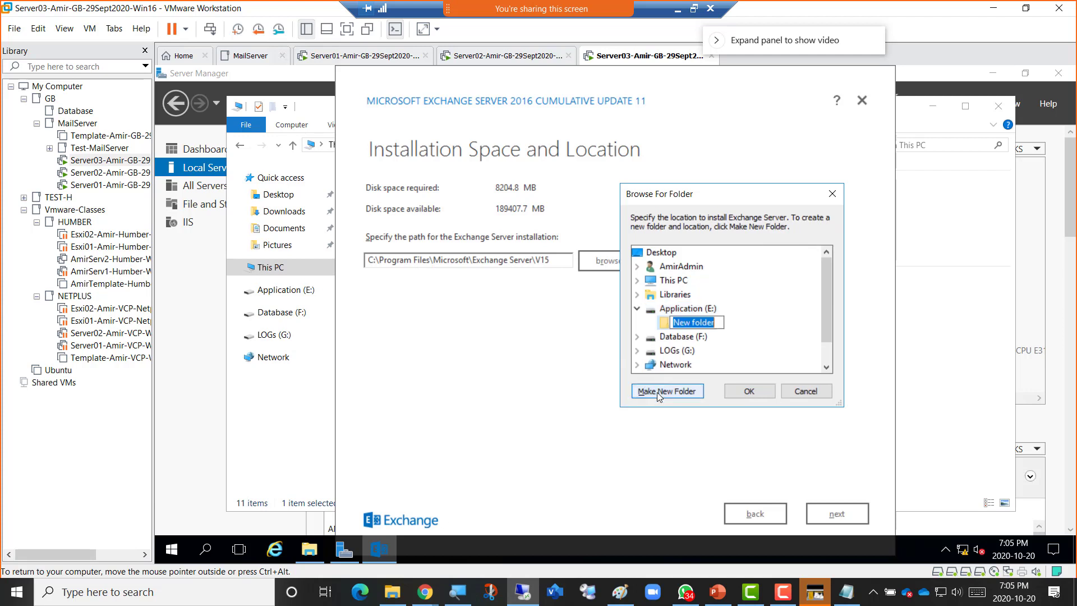
text(Program Files)
click(666, 326)
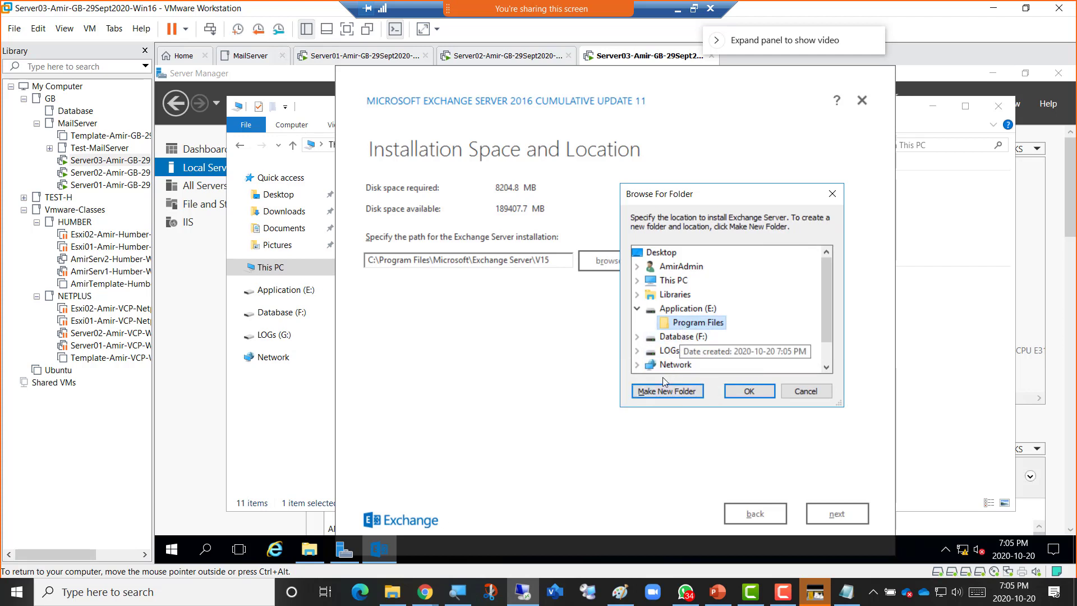
click(671, 391)
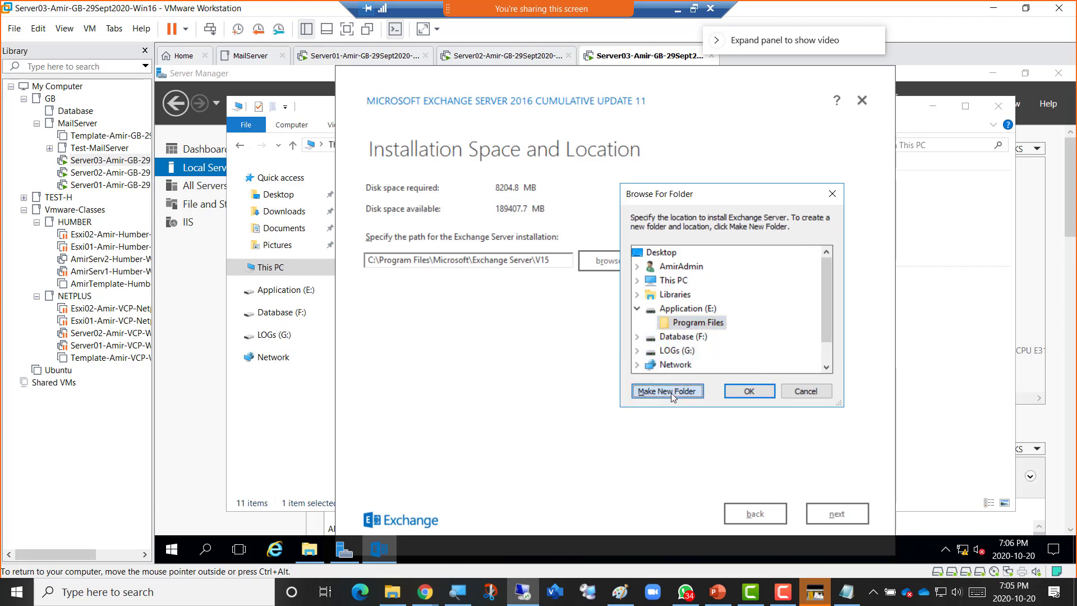
text(M)
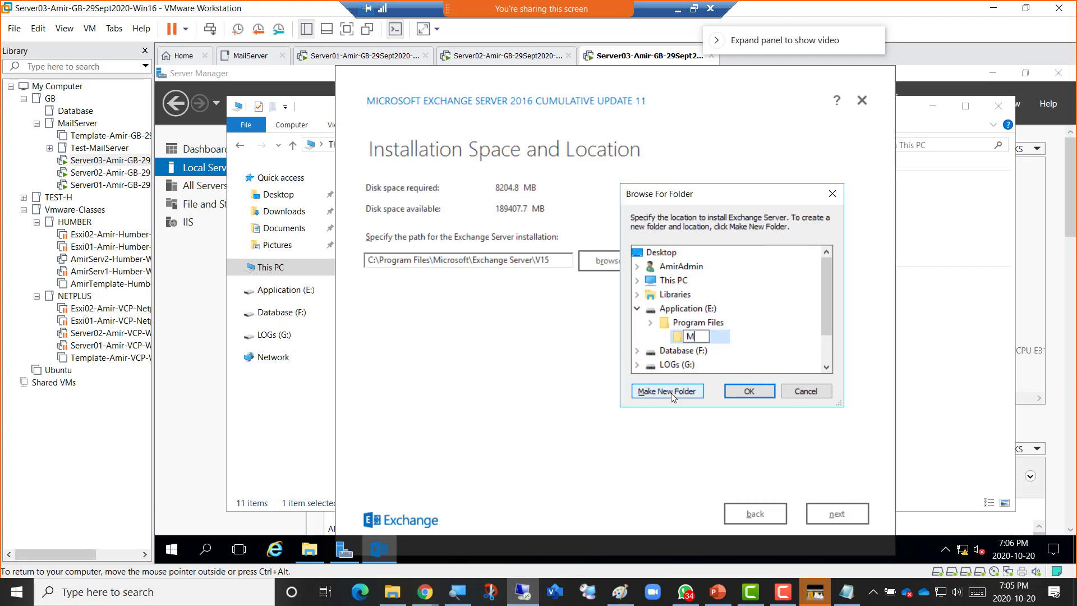
text(icrosoft)
click(679, 335)
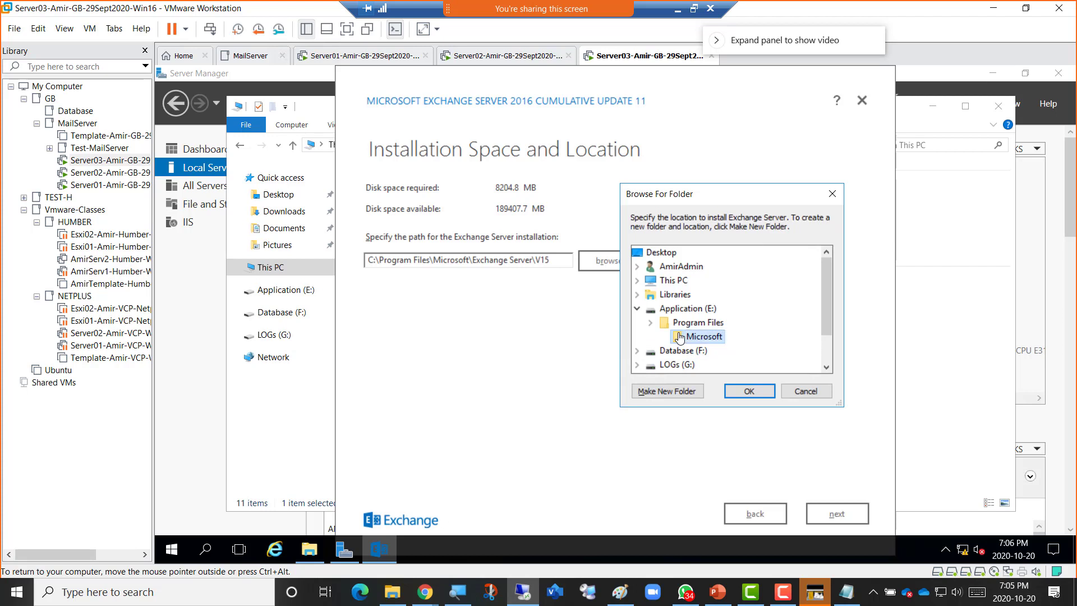
click(679, 391)
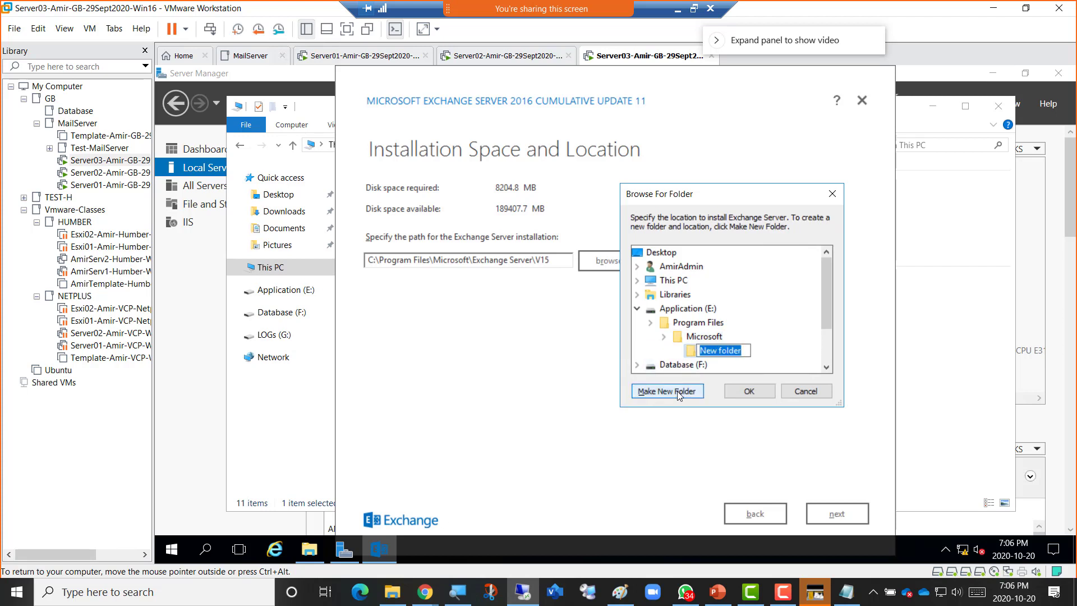
text(Exchange)
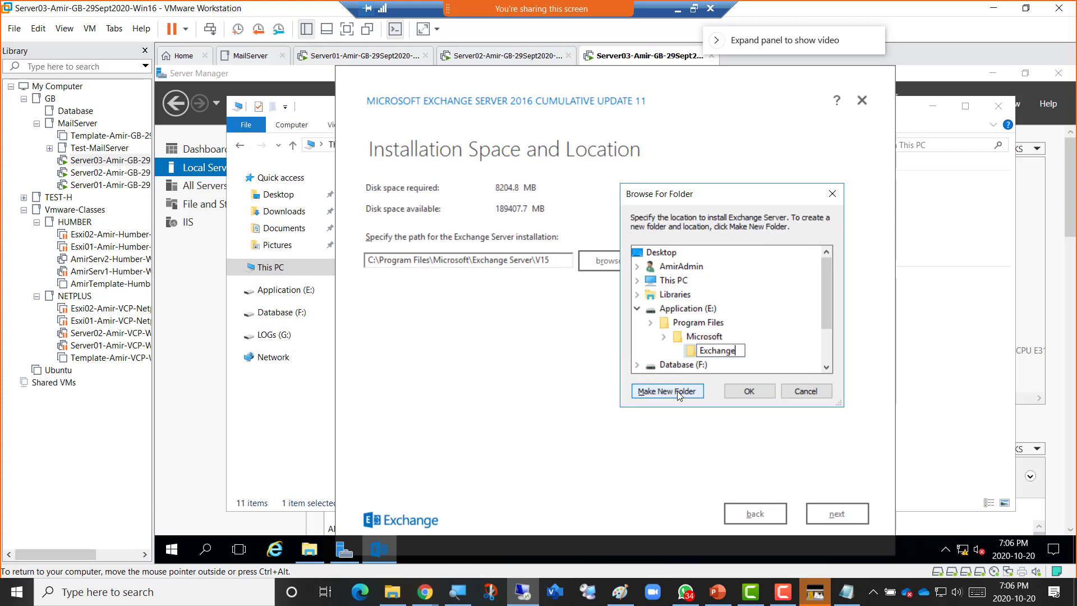
text( Server)
click(691, 351)
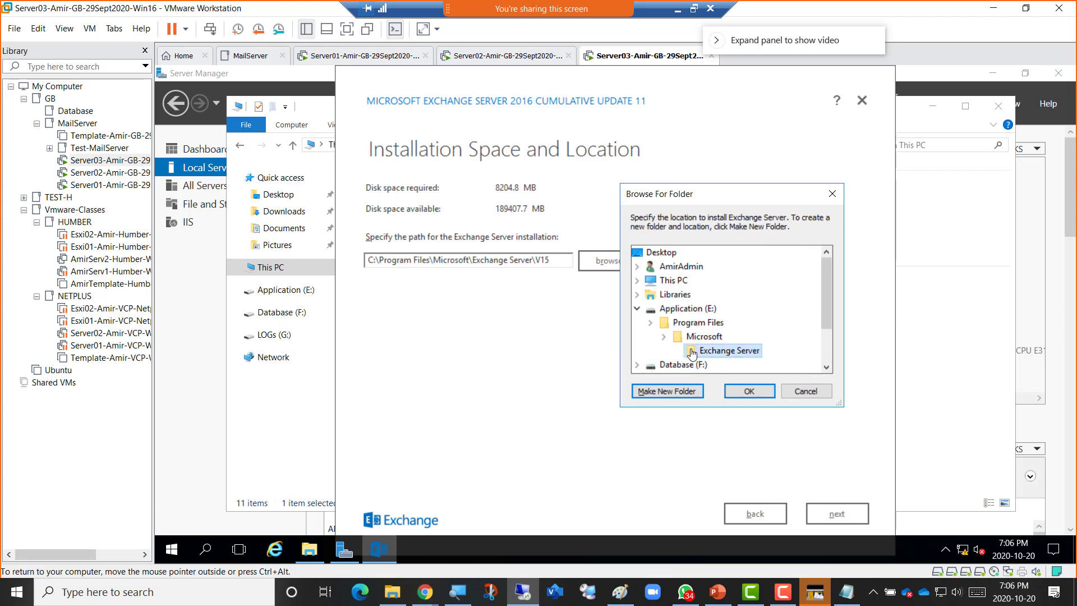
click(667, 391)
text(V15)
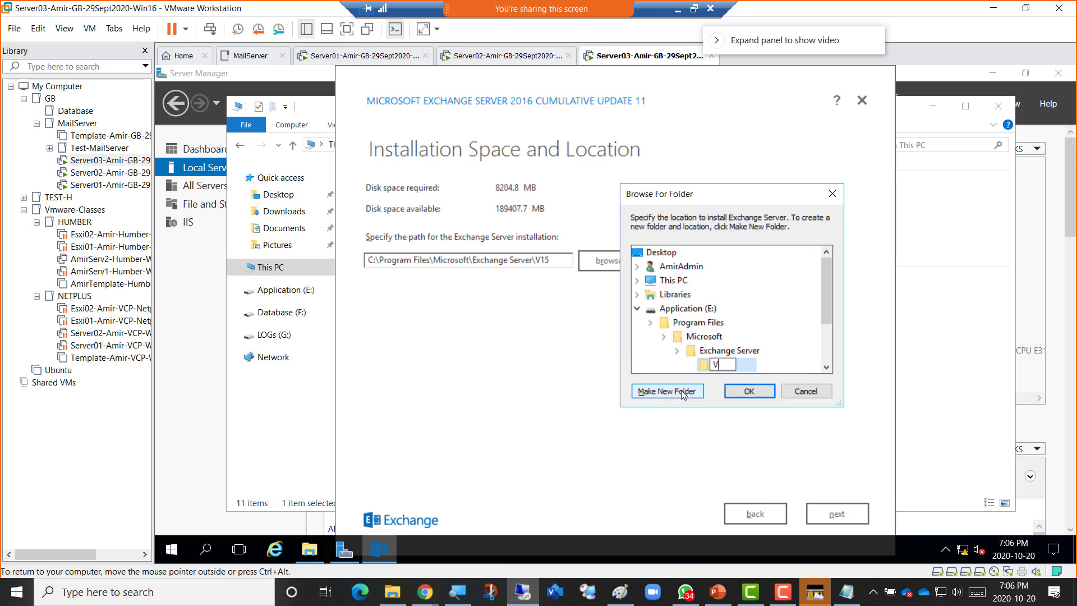
click(705, 366)
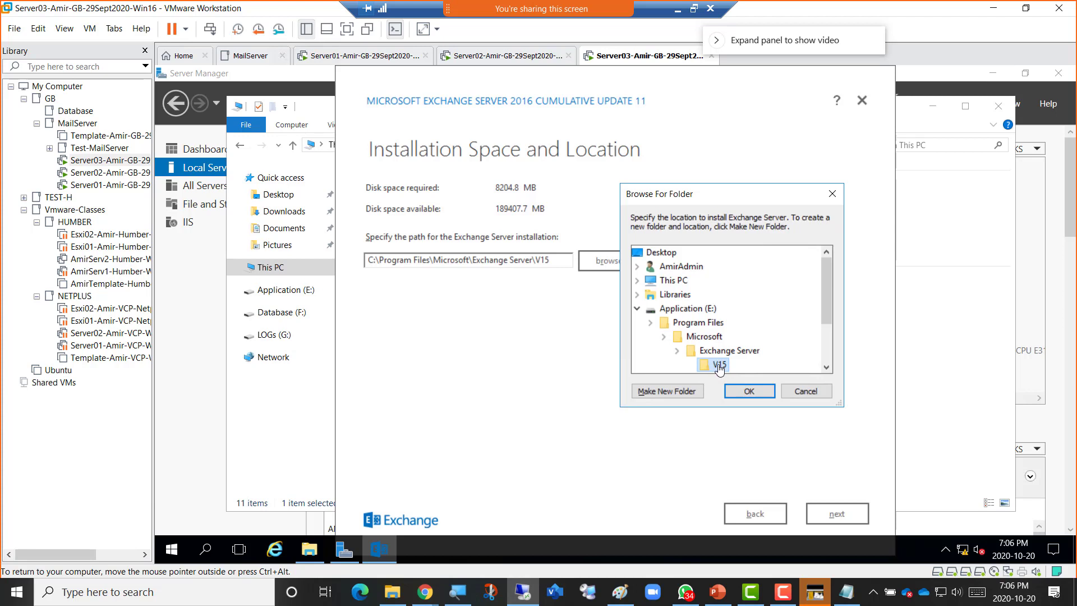
Accept E:\Program Files\Microsoft\Exchange Server\V15 as the install location and advance two setup pages.
click(749, 391)
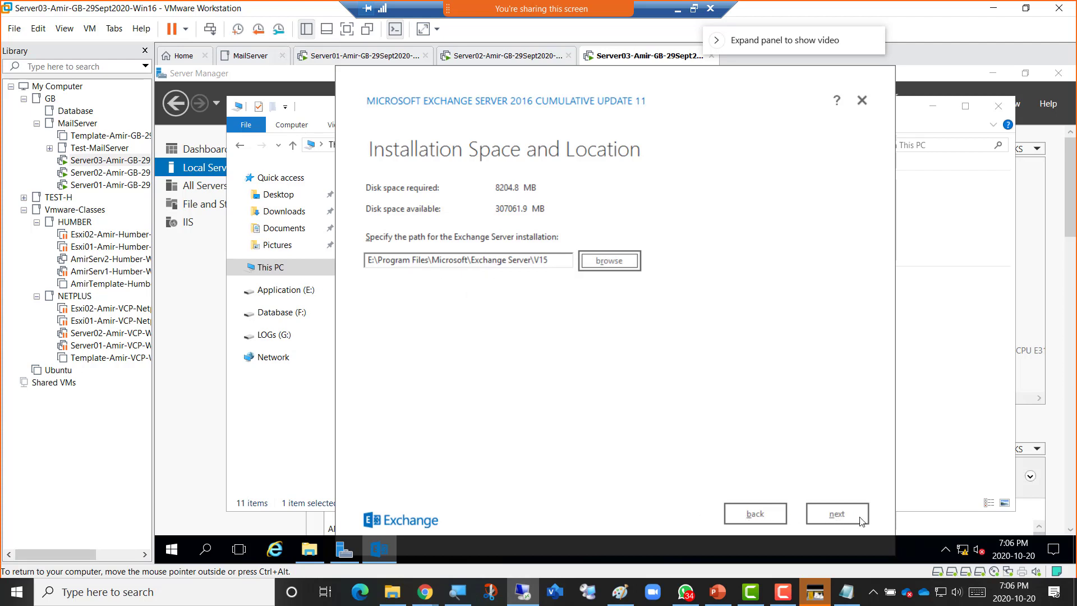
click(841, 519)
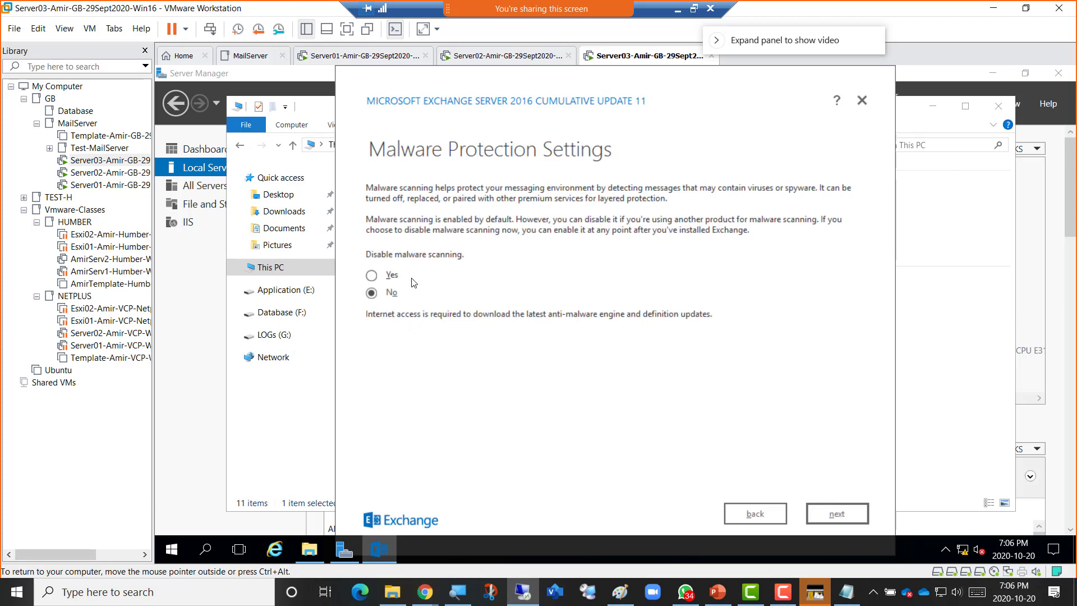
click(836, 514)
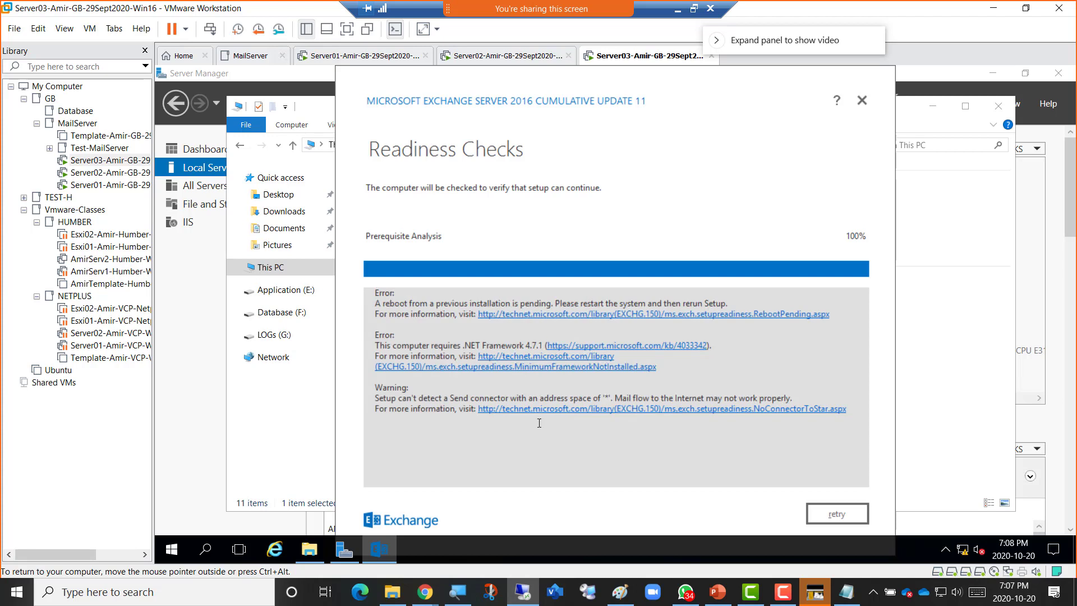
Bring the Mail Administration Course PowerPoint deck to the front over the Exchange setup.
click(391, 593)
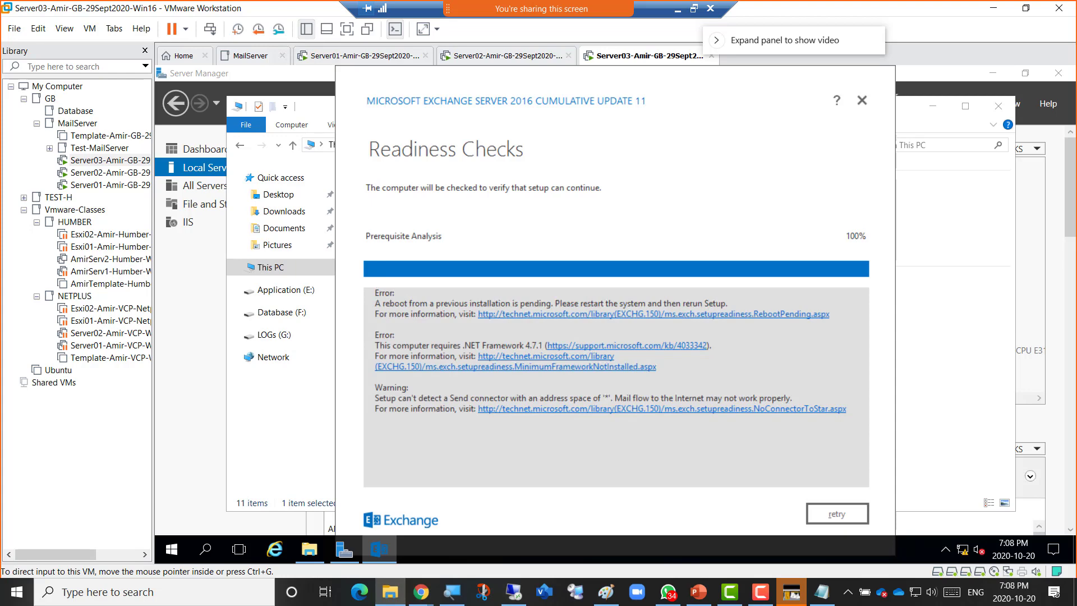
click(698, 591)
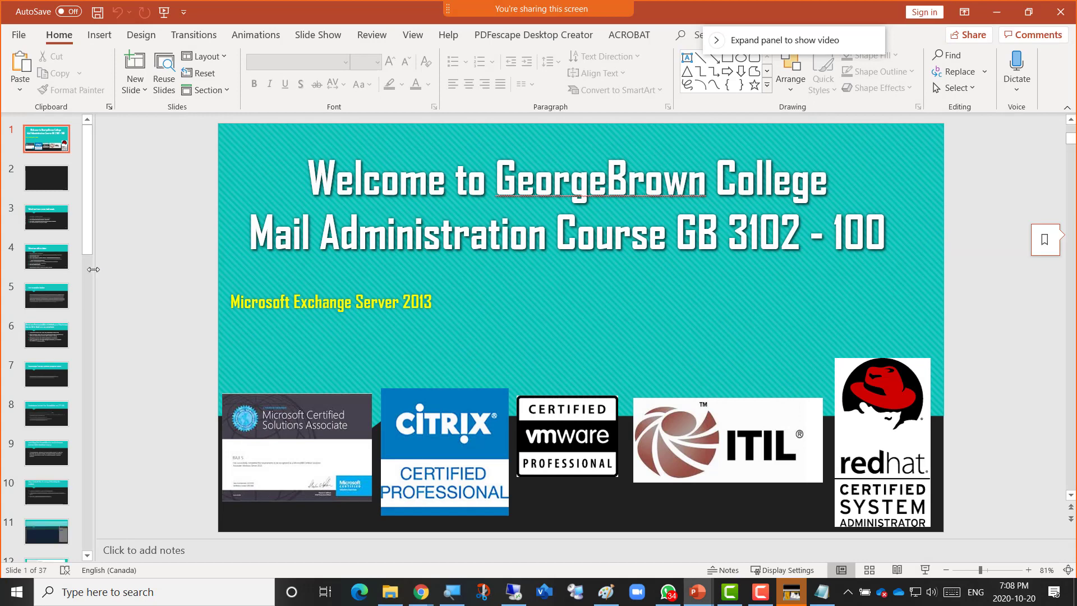
Widen the slide thumbnail pane and scroll down through the deck's thumbnails.
drag(93, 269, 186, 286)
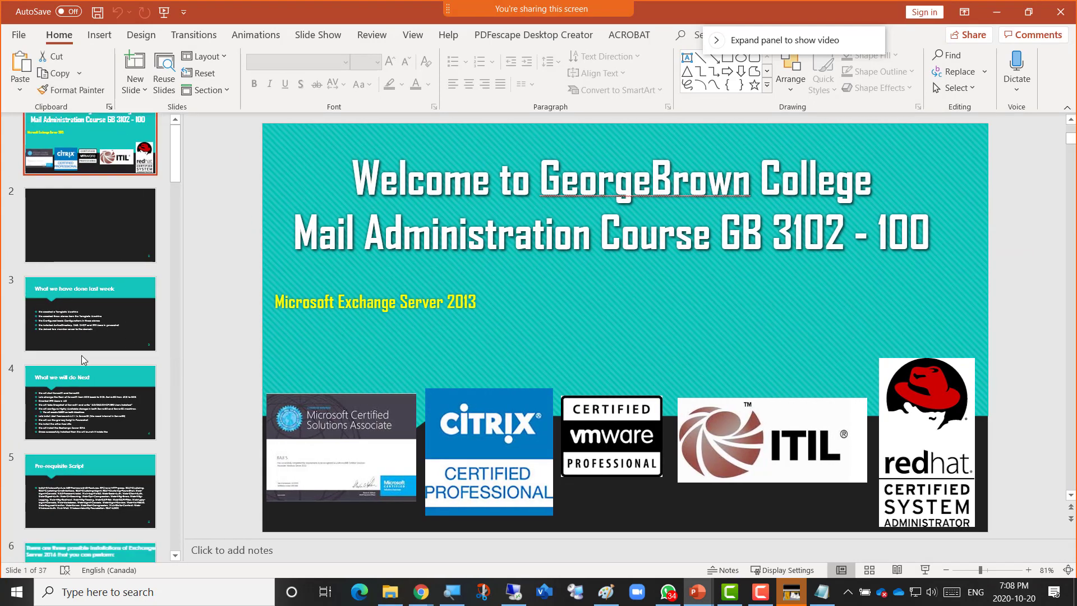
scroll(82, 355, down, 3)
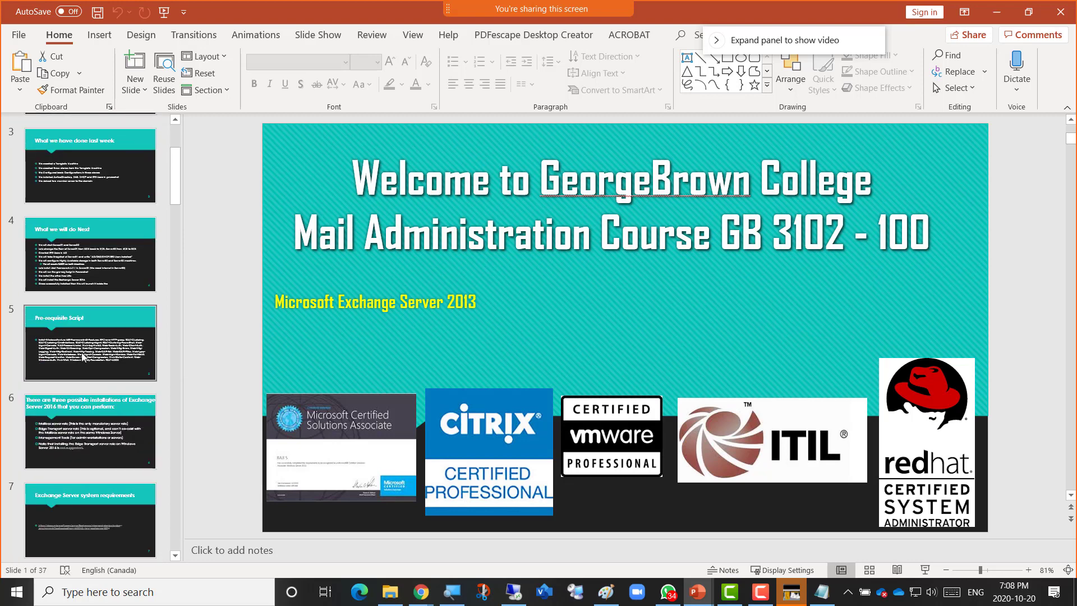
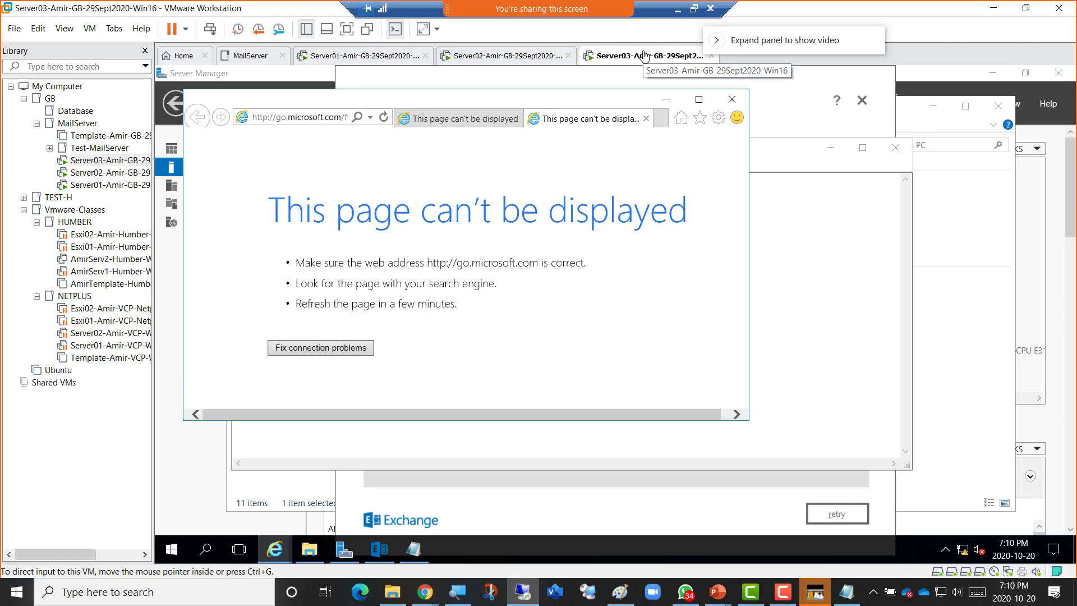
Add Network Adapter 2, set to NAT, to the Server03 virtual machine's settings and save them.
right_click(645, 55)
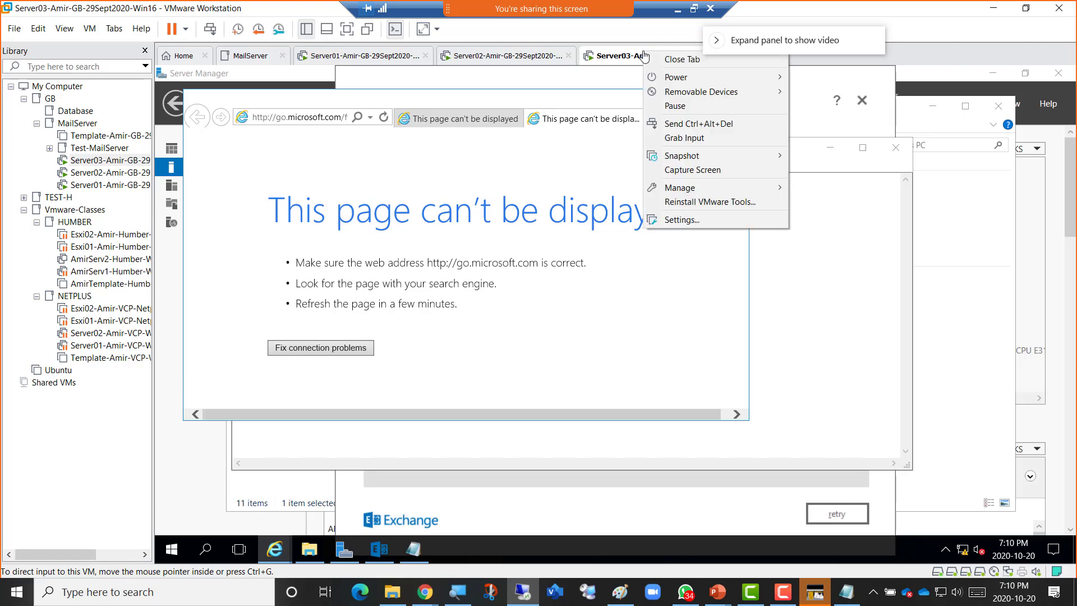
click(699, 222)
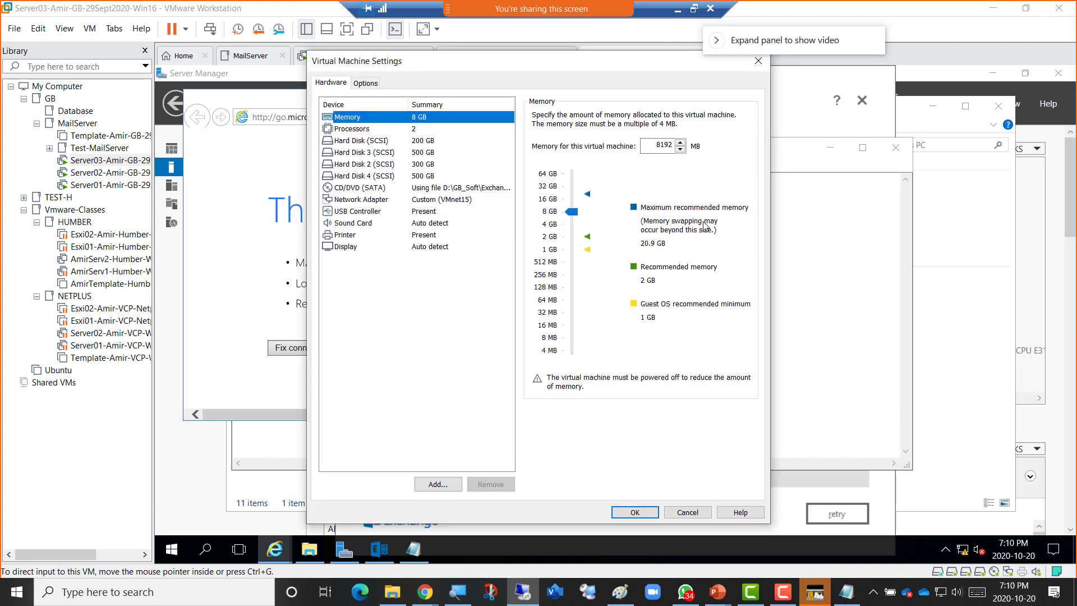
click(438, 484)
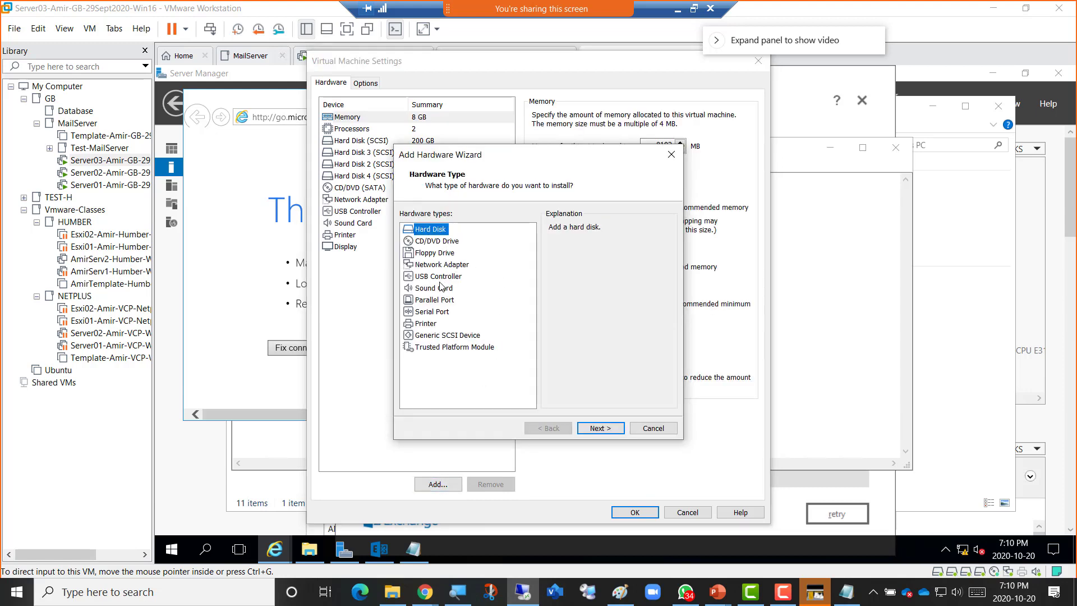
click(439, 265)
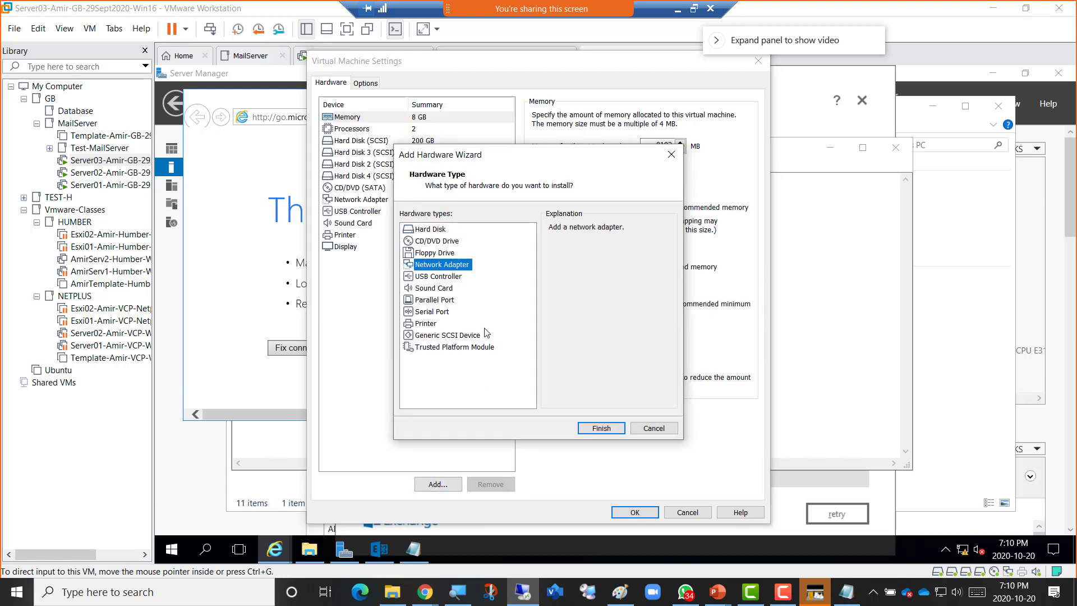
click(602, 429)
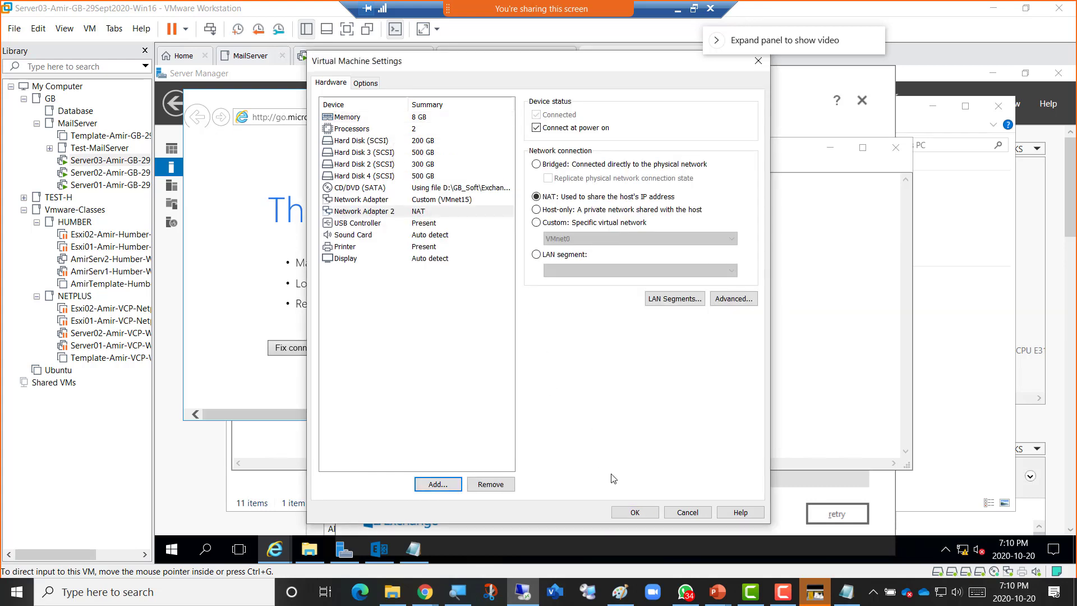
click(626, 511)
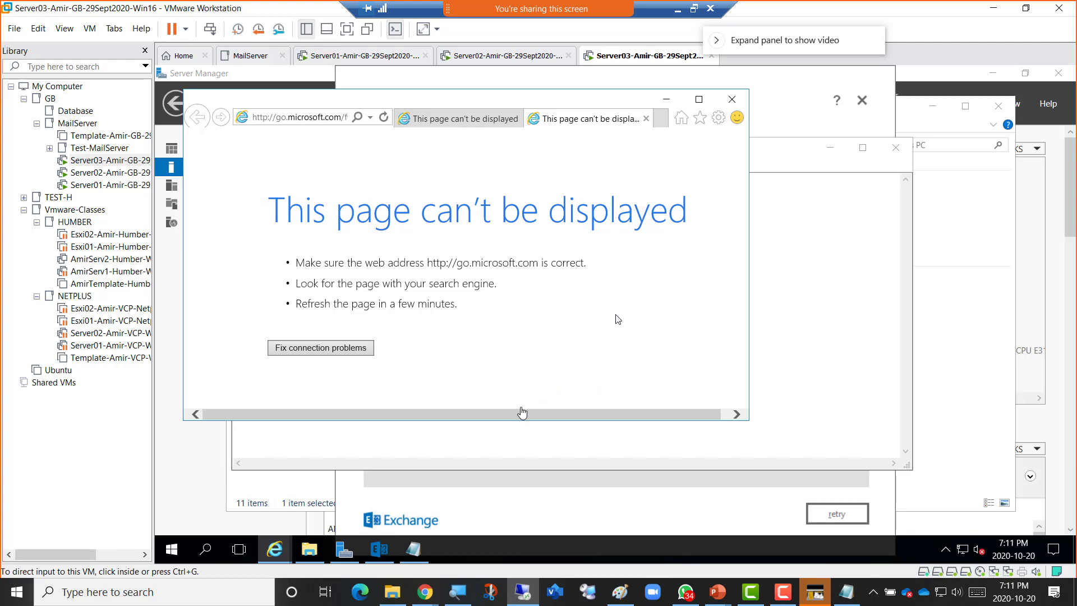
Maximize Internet Explorer on Server03 and reload the go.microsoft.com address.
click(521, 411)
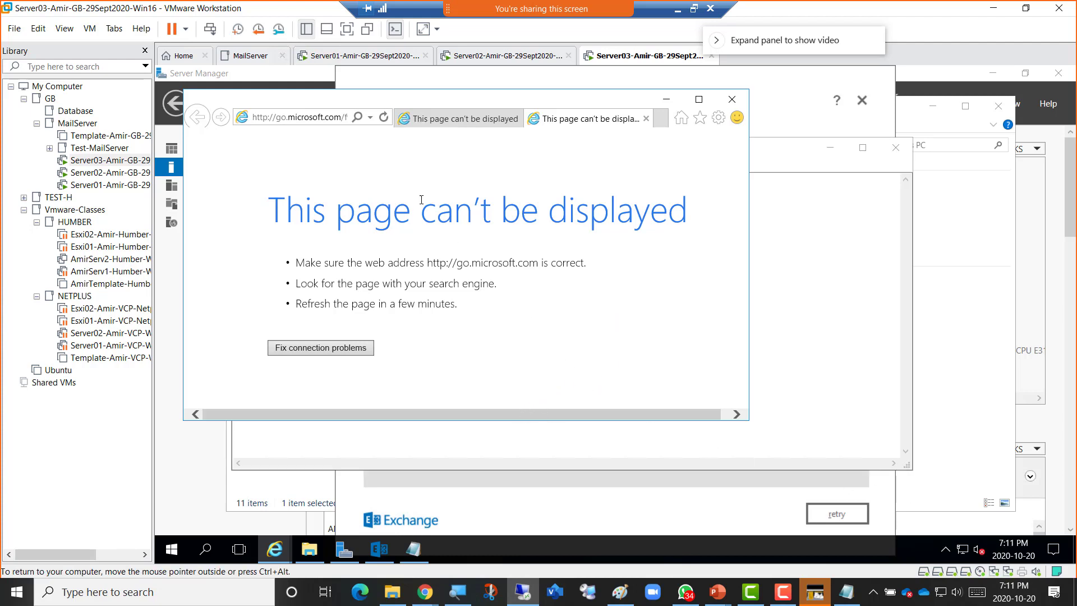
click(321, 121)
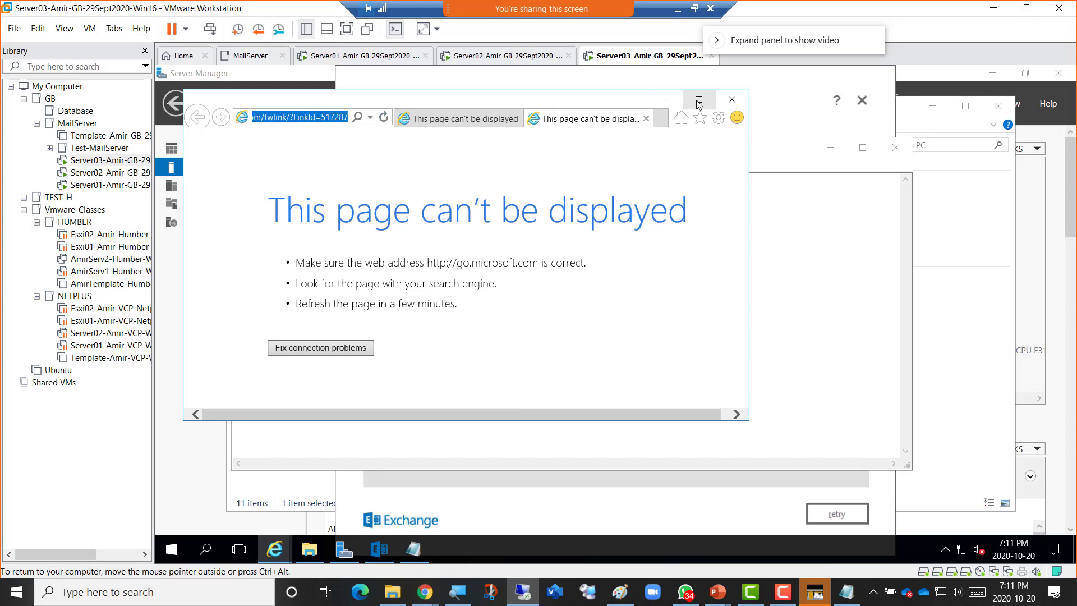
click(699, 99)
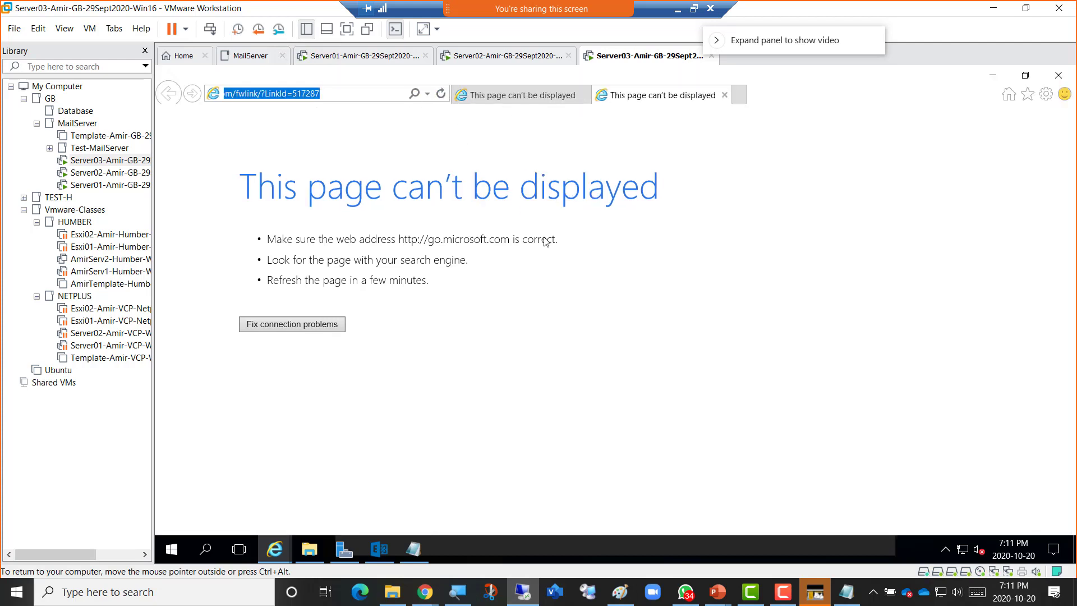
key(Return)
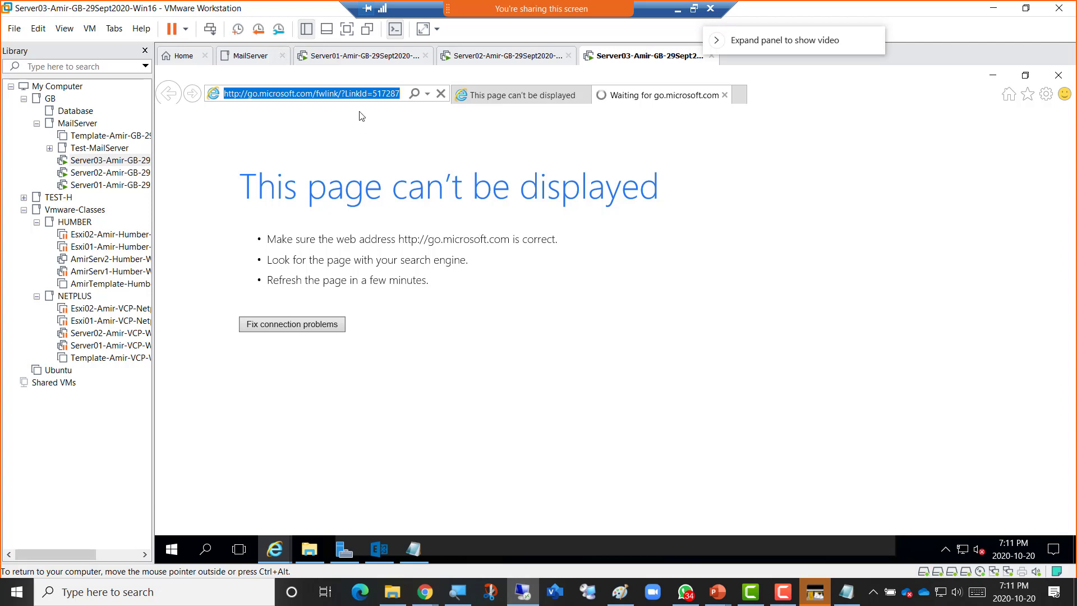
Search Bing for 'download chrome' on Server03, then move over to the Server02 virtual machine.
text(d)
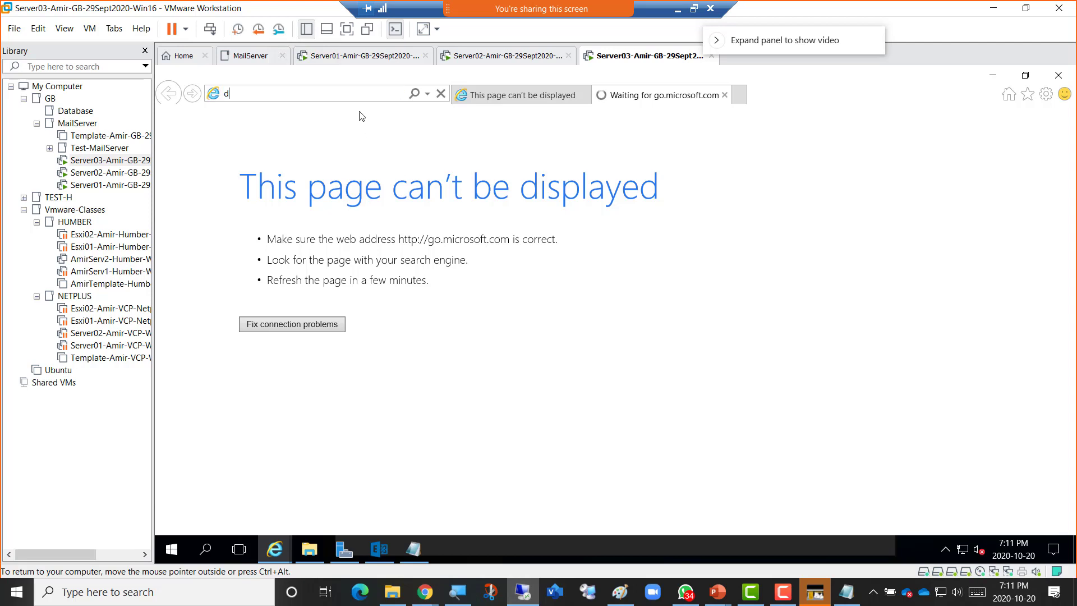
text(ownloa)
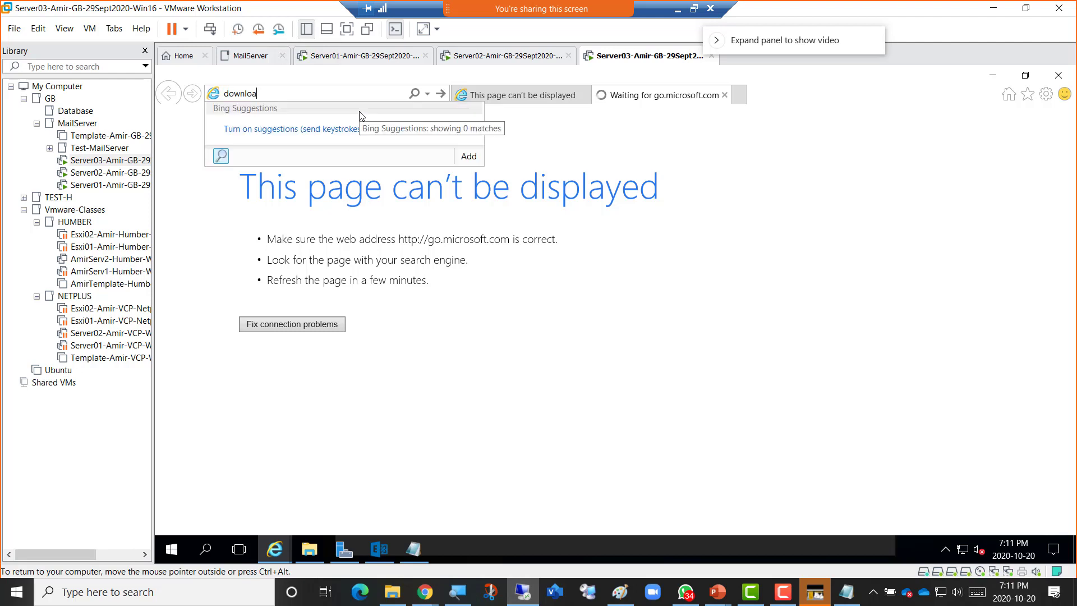
text(d chrome)
key(Return)
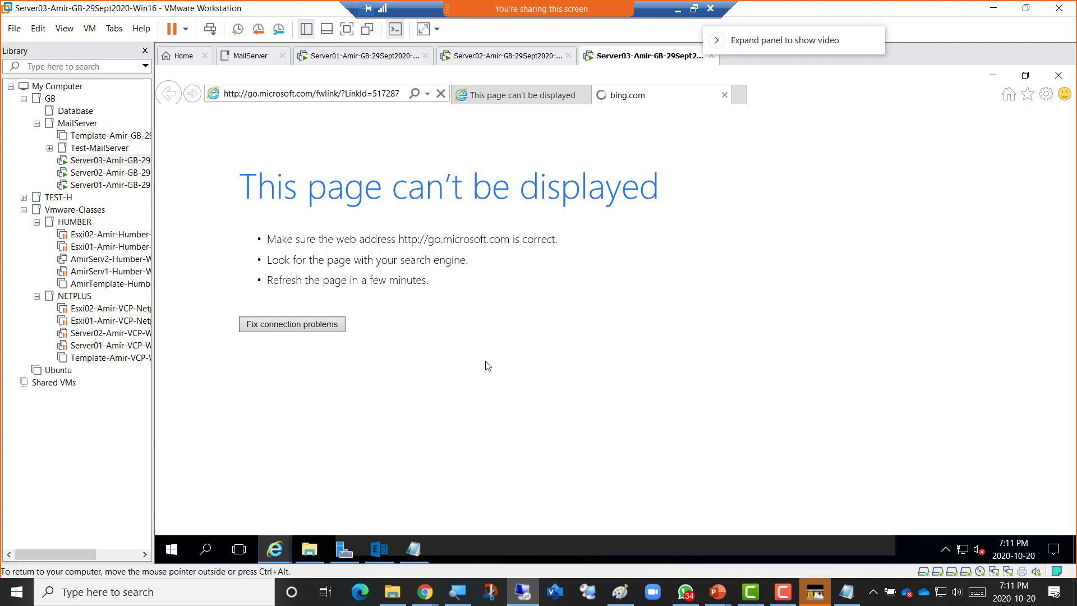
click(344, 550)
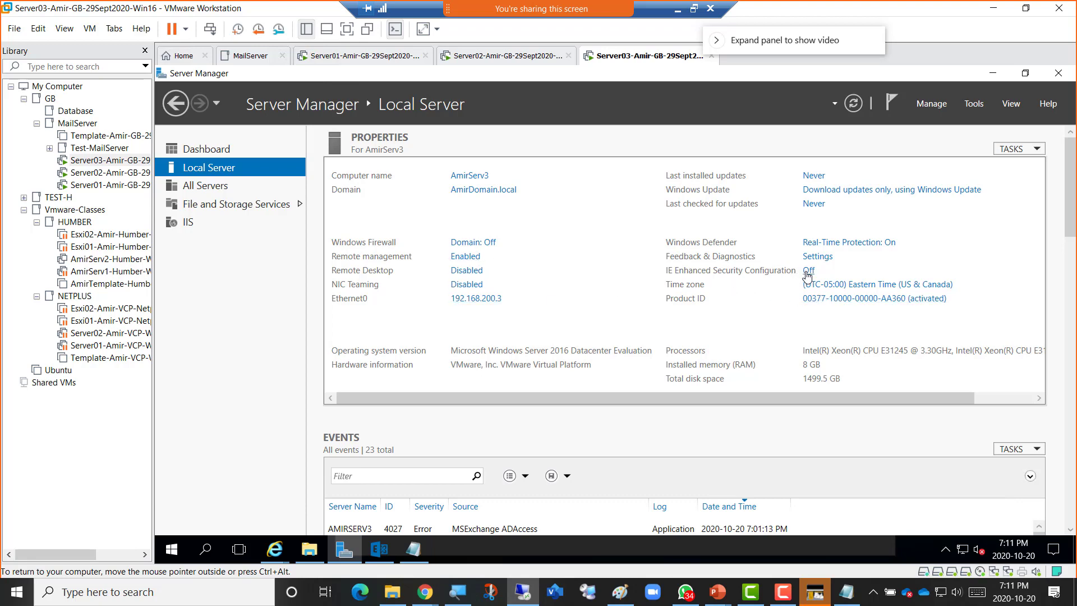
click(994, 75)
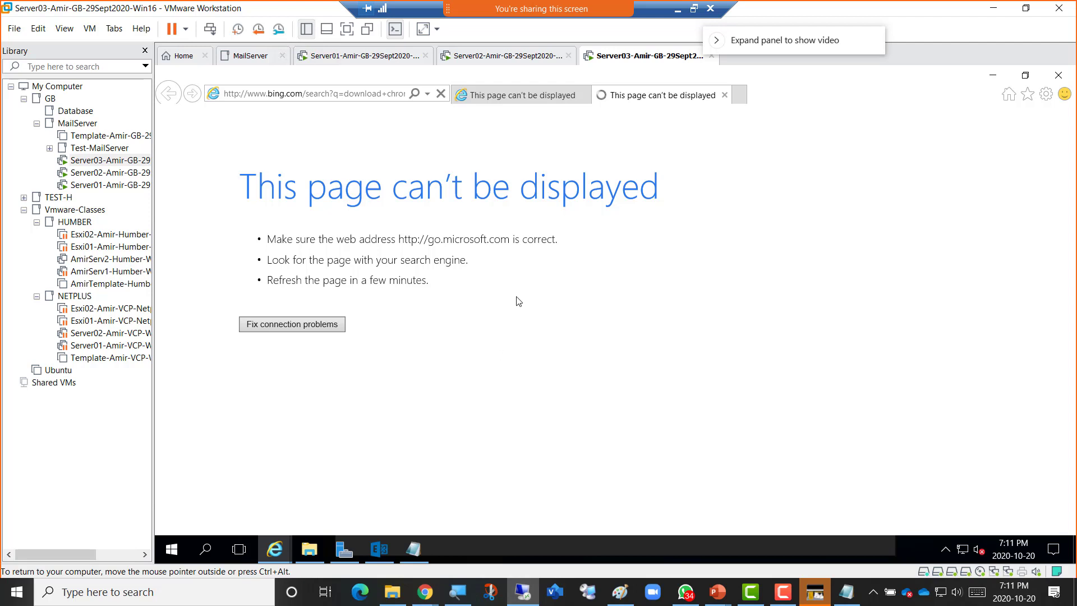
click(474, 58)
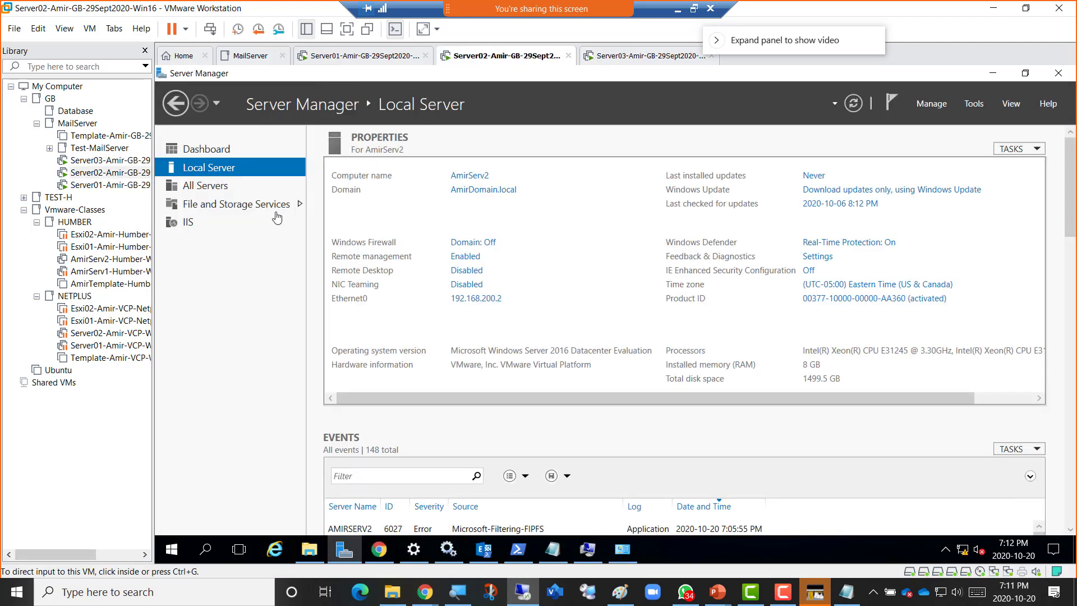
Select the NDP471 installer in Server02's Downloads folder, checking Server03's search page in between.
click(309, 548)
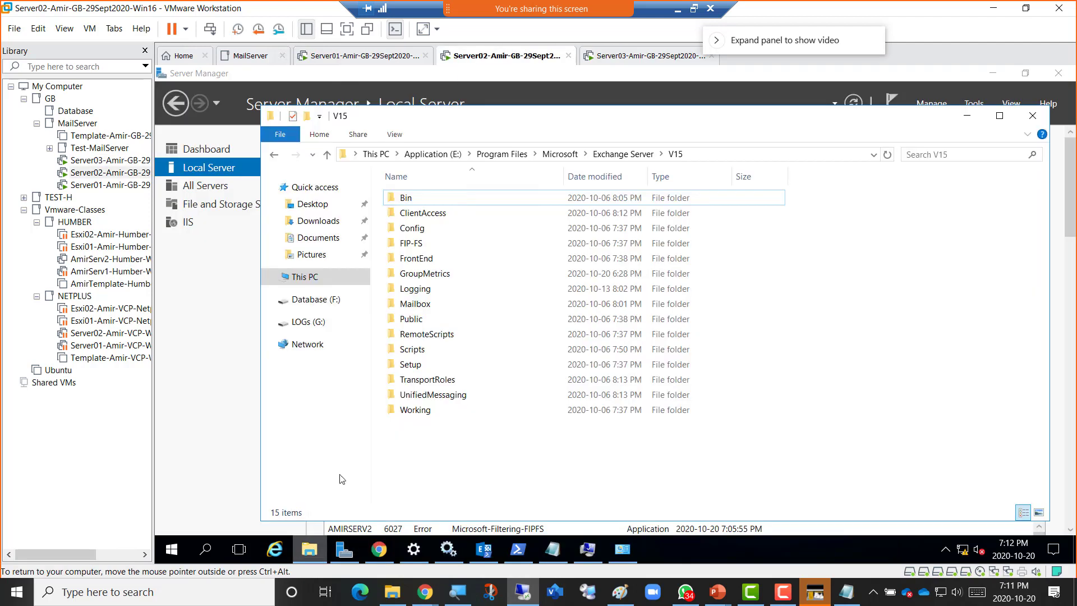
click(318, 221)
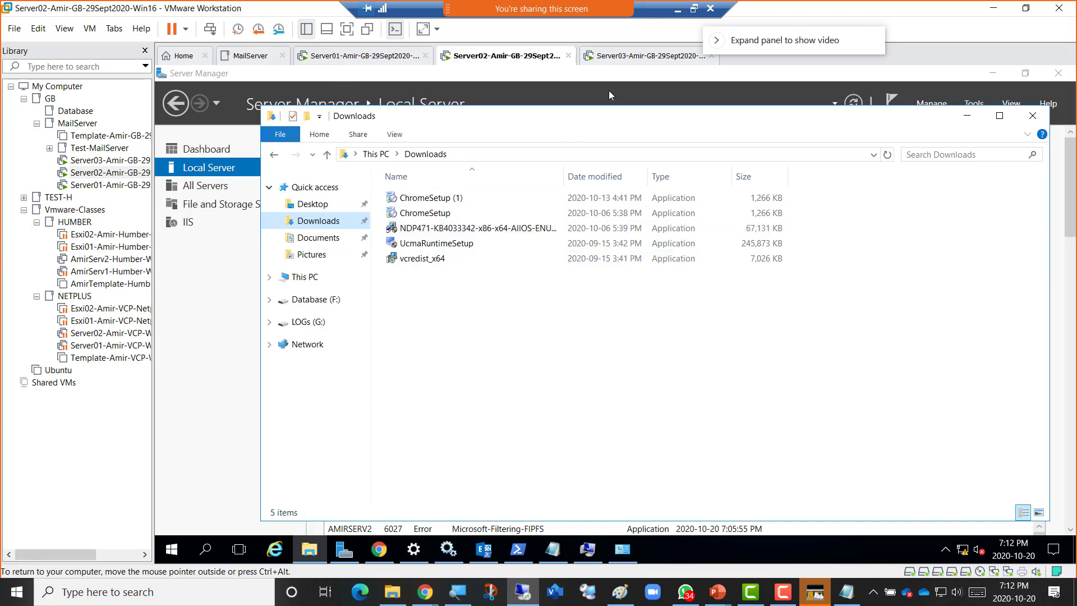
click(634, 59)
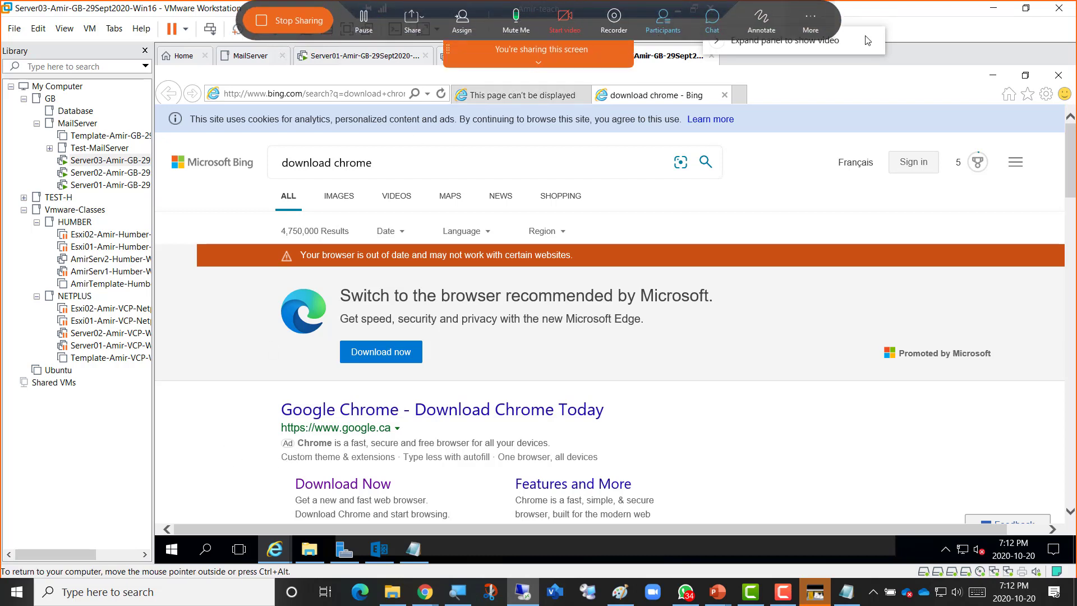
click(441, 93)
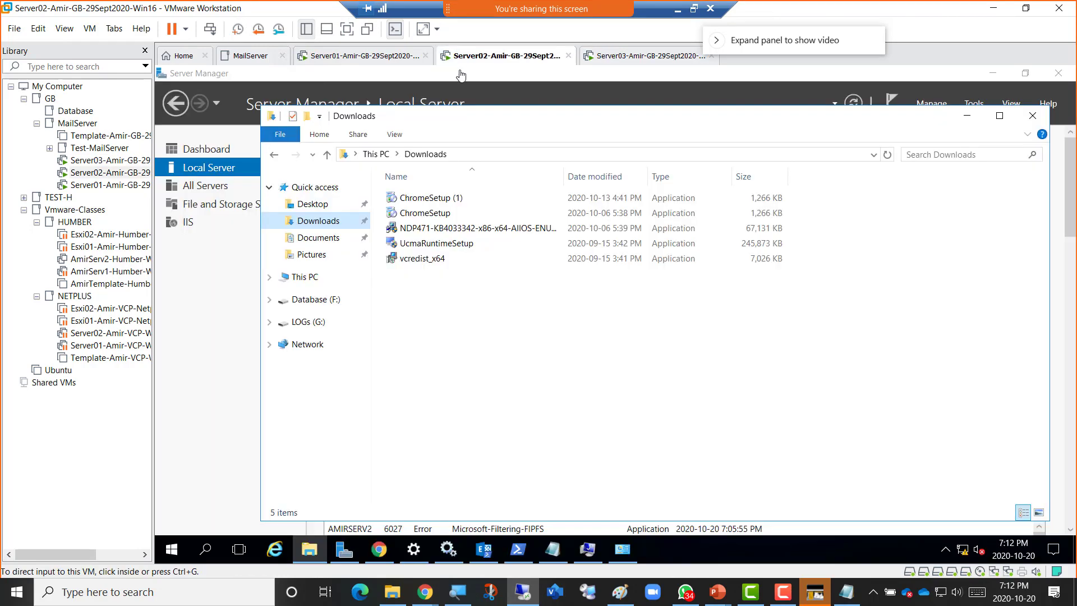
click(471, 56)
click(419, 232)
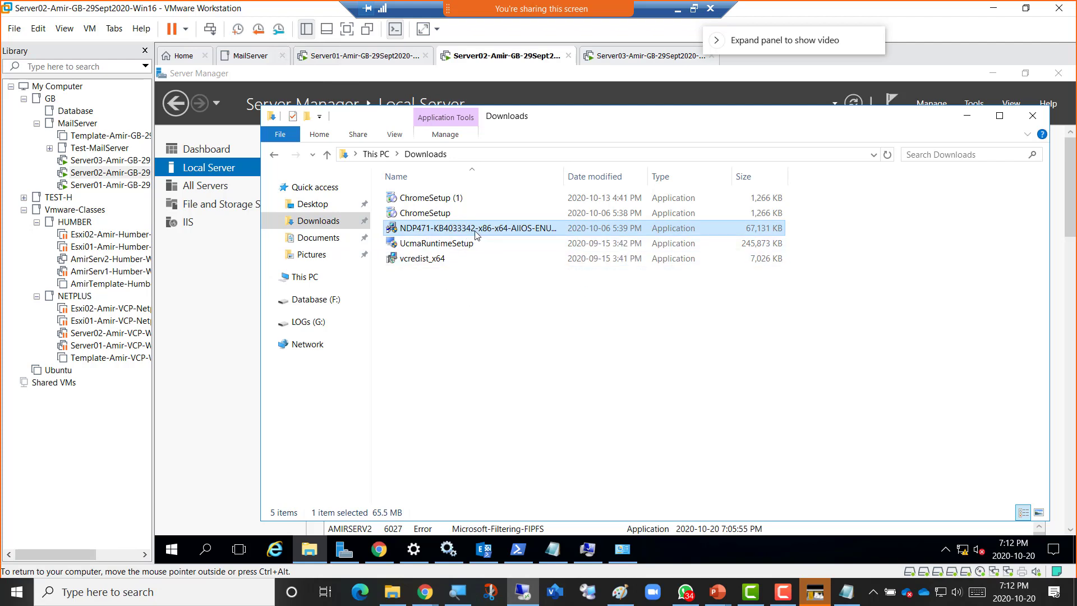
click(624, 55)
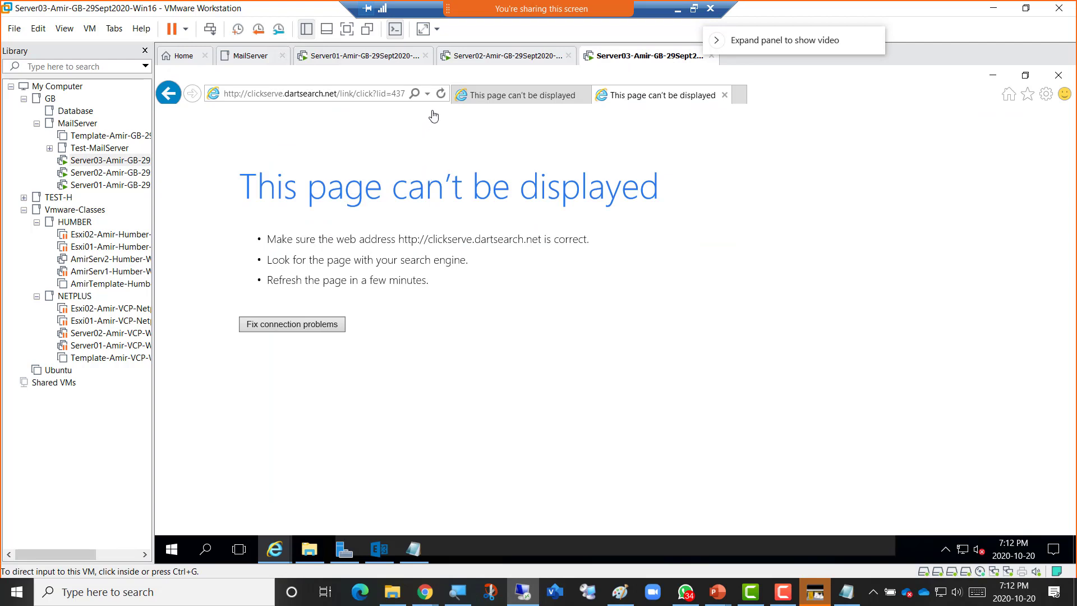
Return to the Bing 'download chrome' results on Server03 and follow Google Chrome's Download Now link.
click(444, 126)
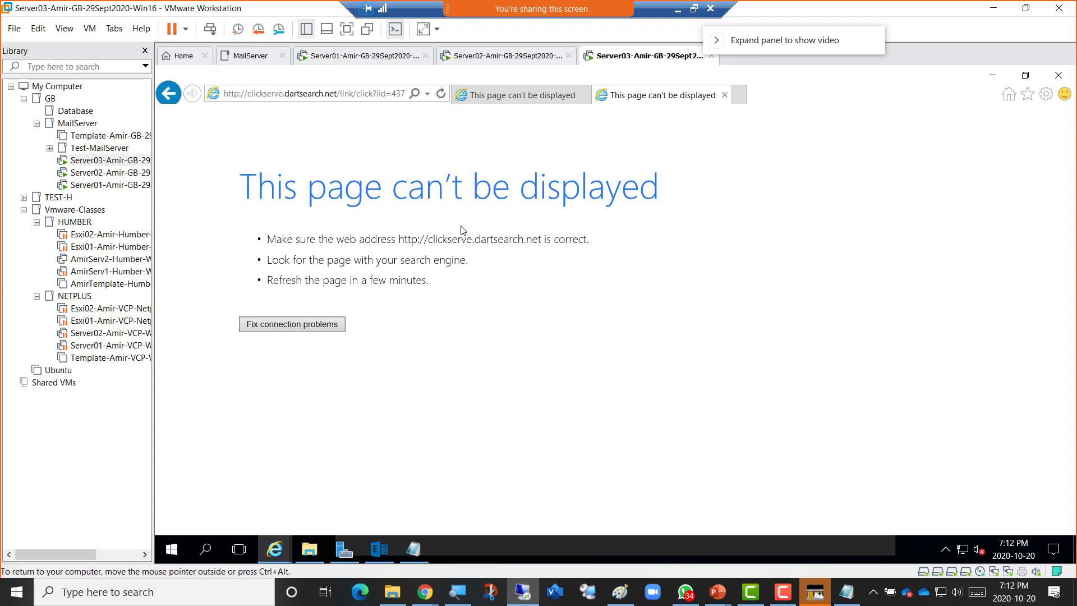
click(169, 95)
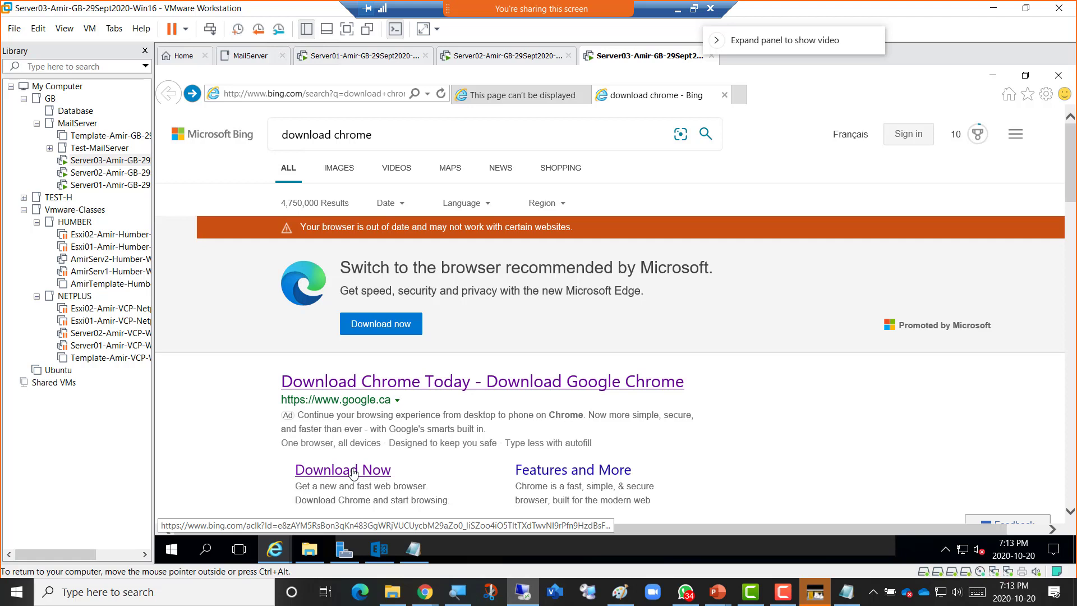
click(353, 472)
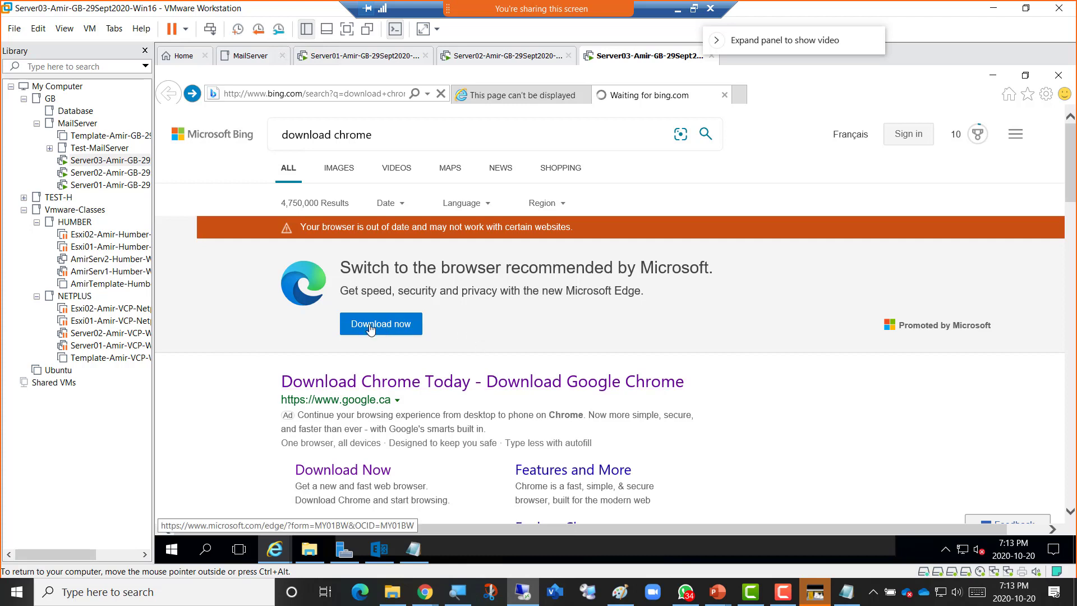
click(1045, 95)
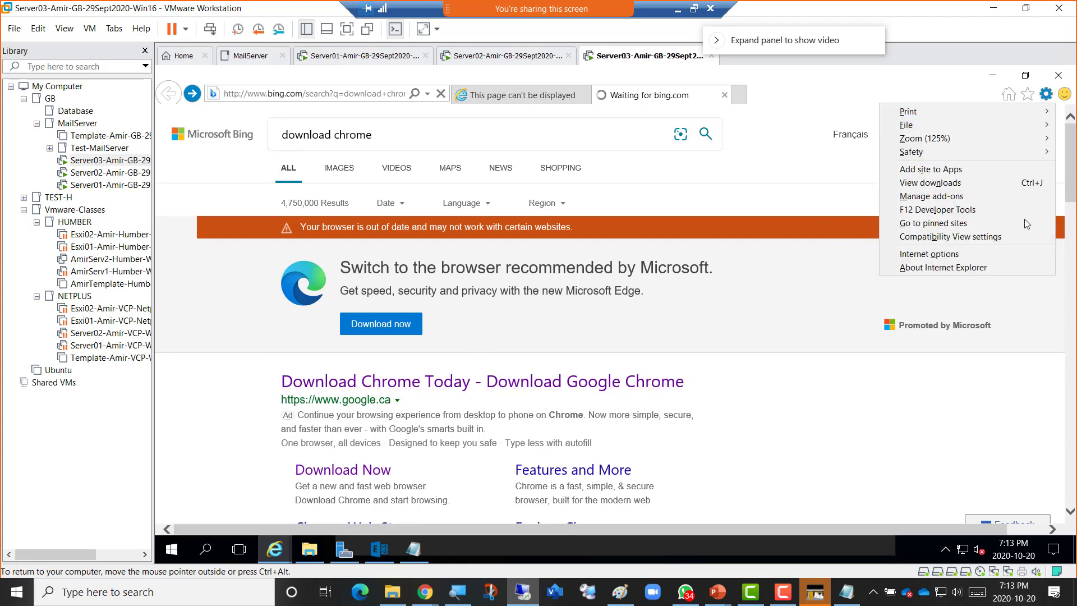
click(984, 258)
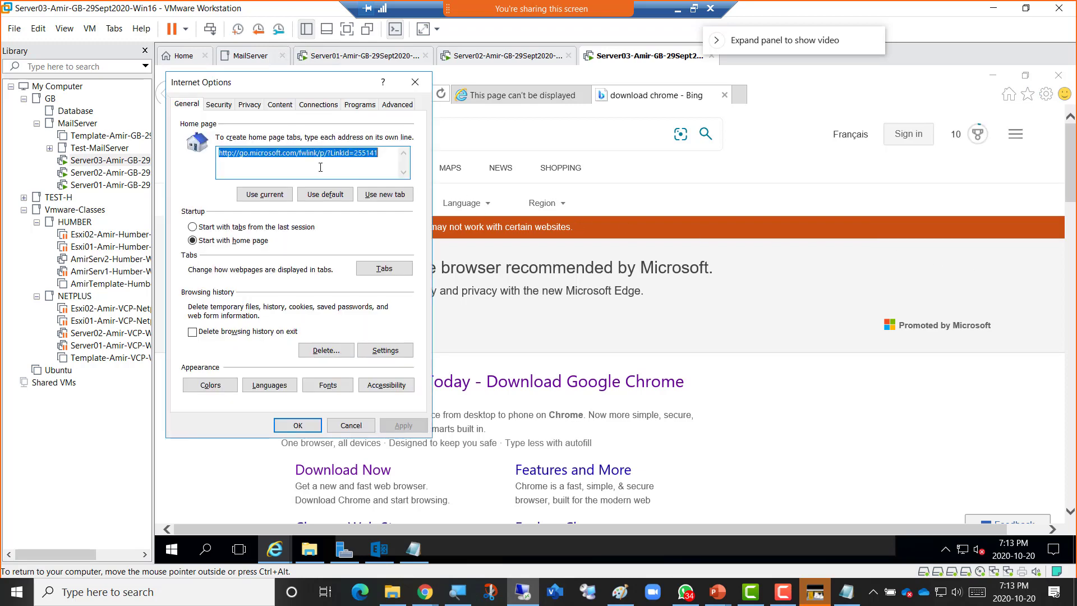
click(219, 104)
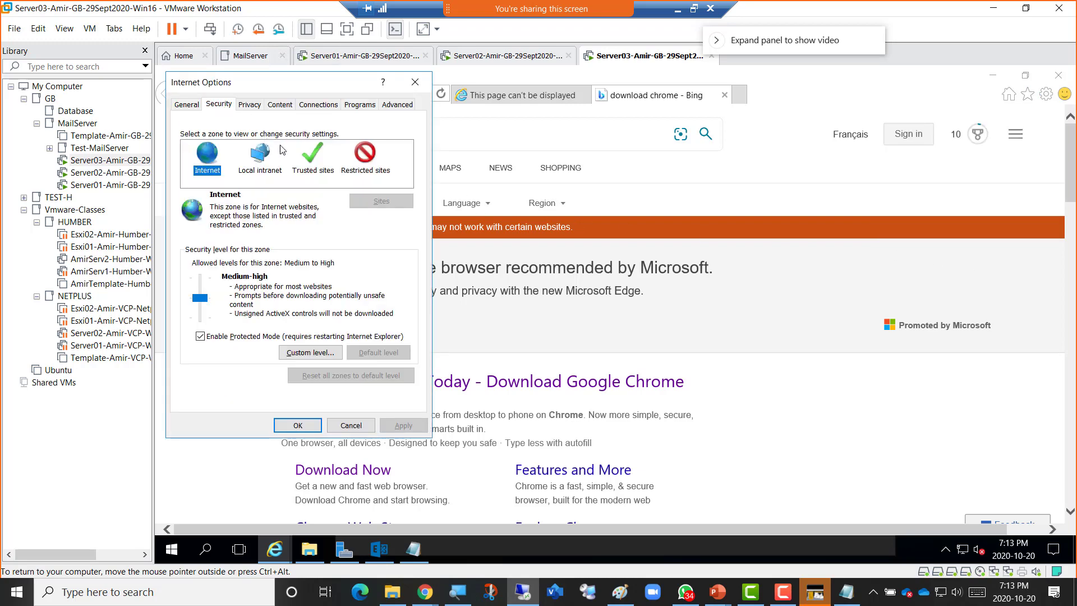
click(305, 160)
click(376, 201)
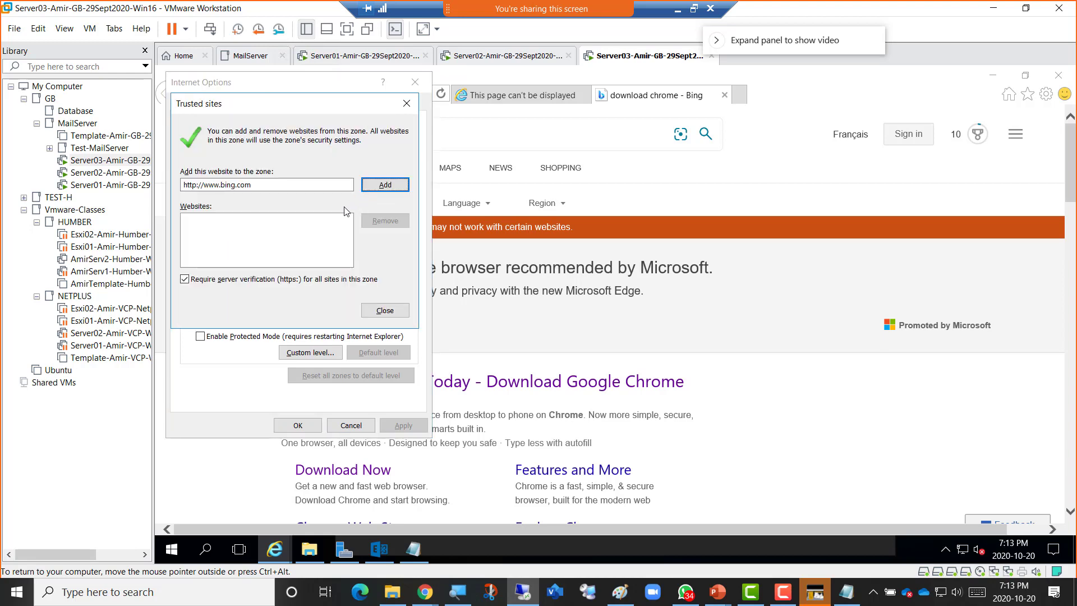
click(376, 188)
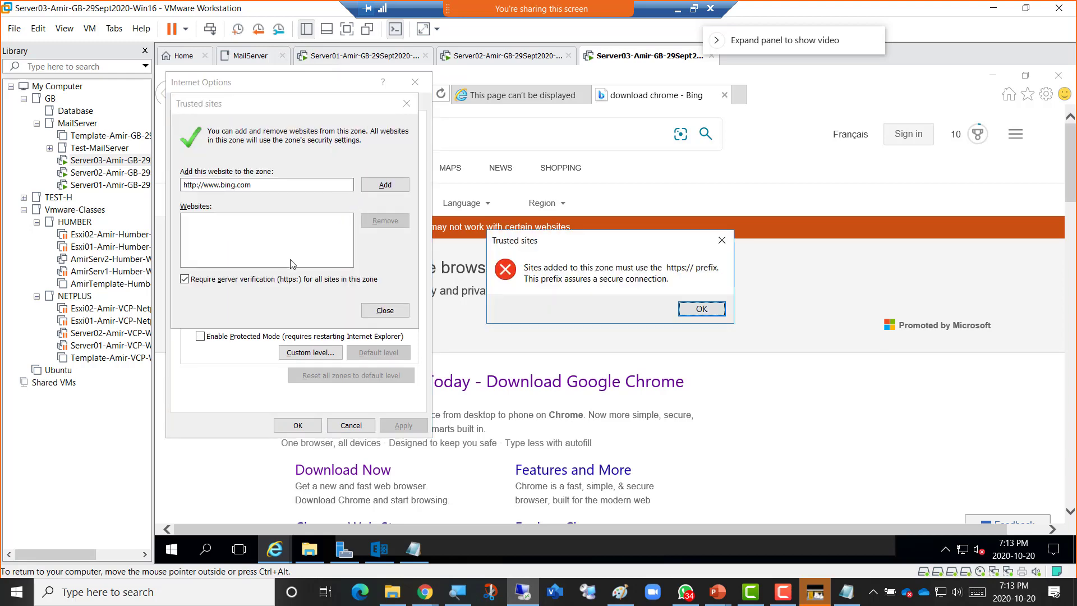
click(720, 312)
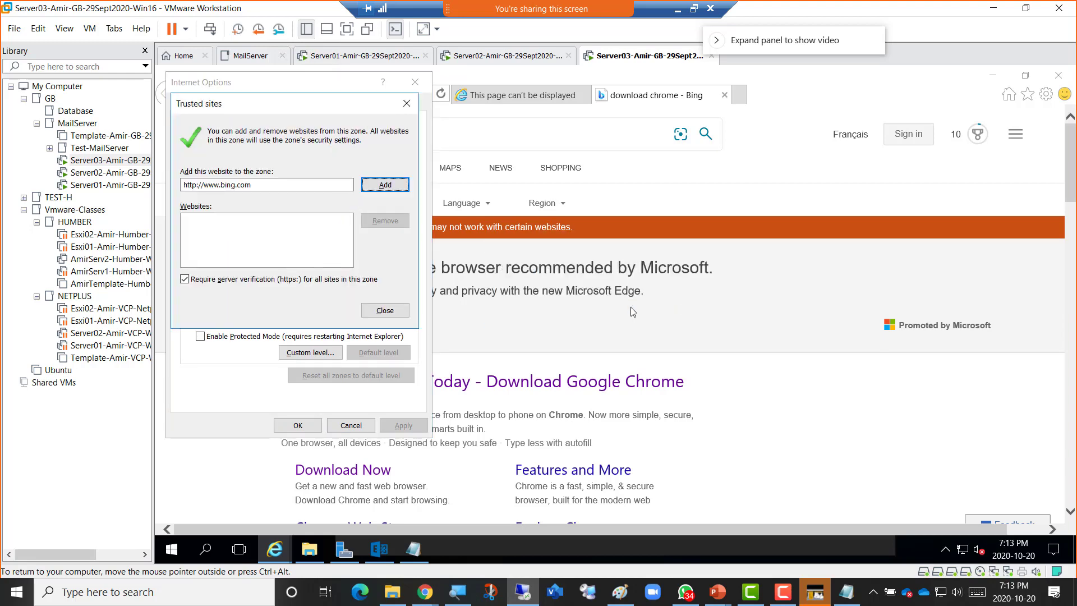
click(231, 283)
click(386, 188)
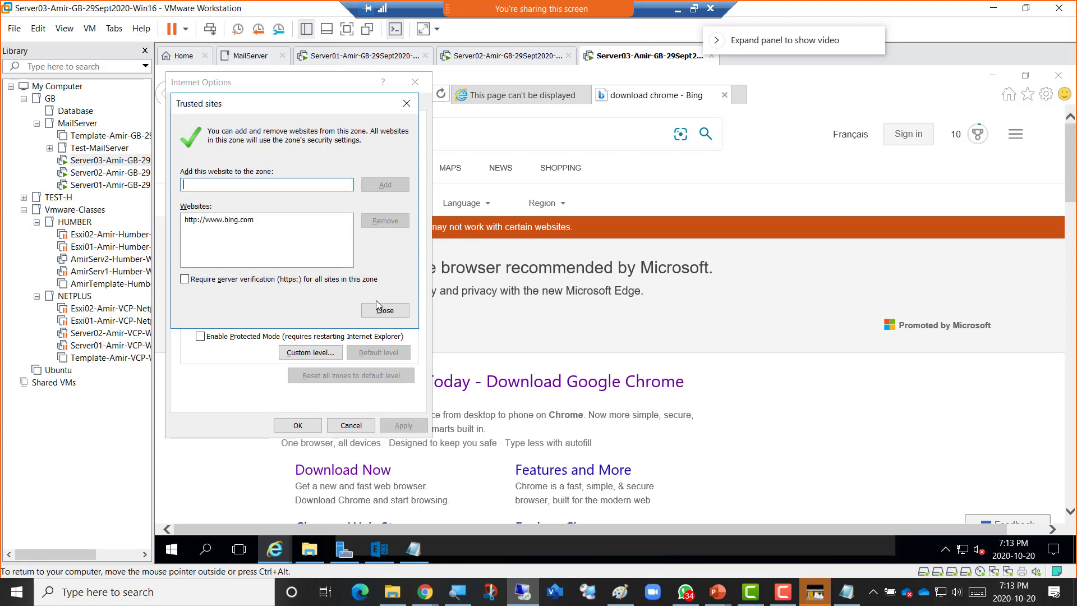
click(385, 309)
click(298, 425)
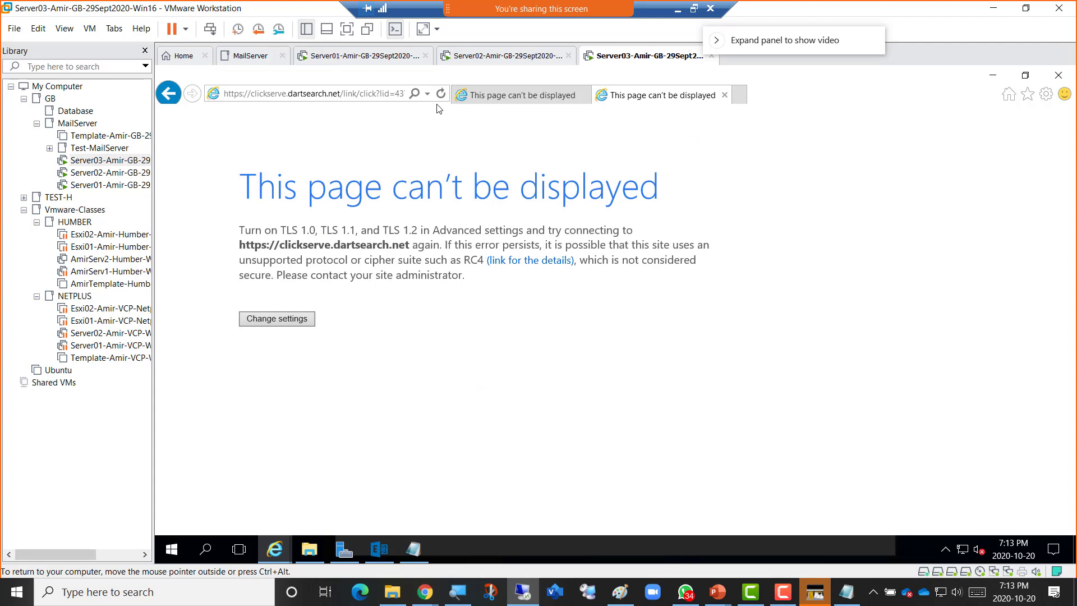
click(170, 94)
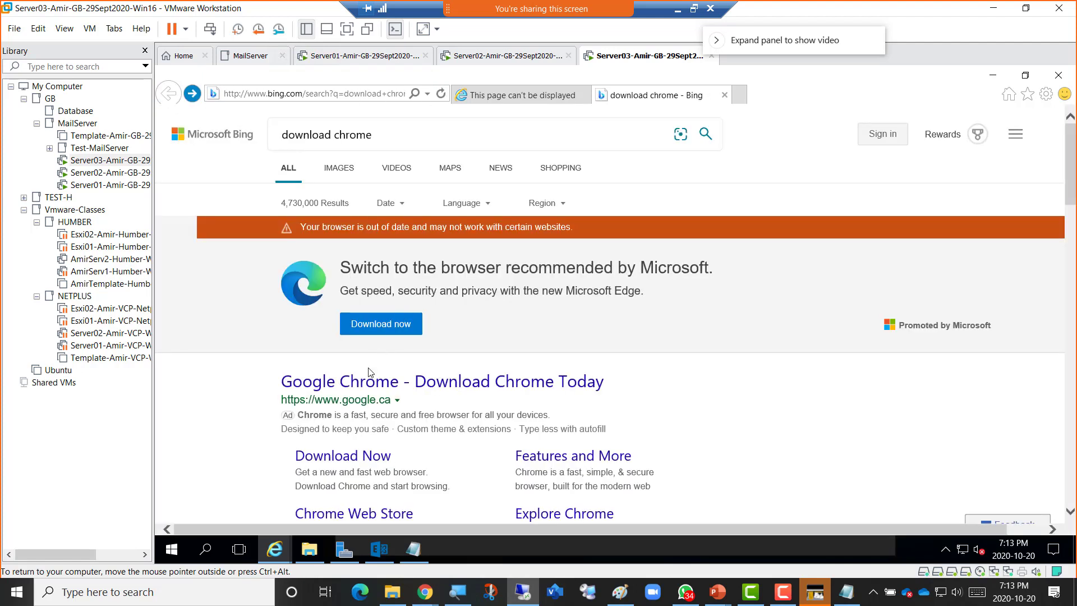
click(352, 486)
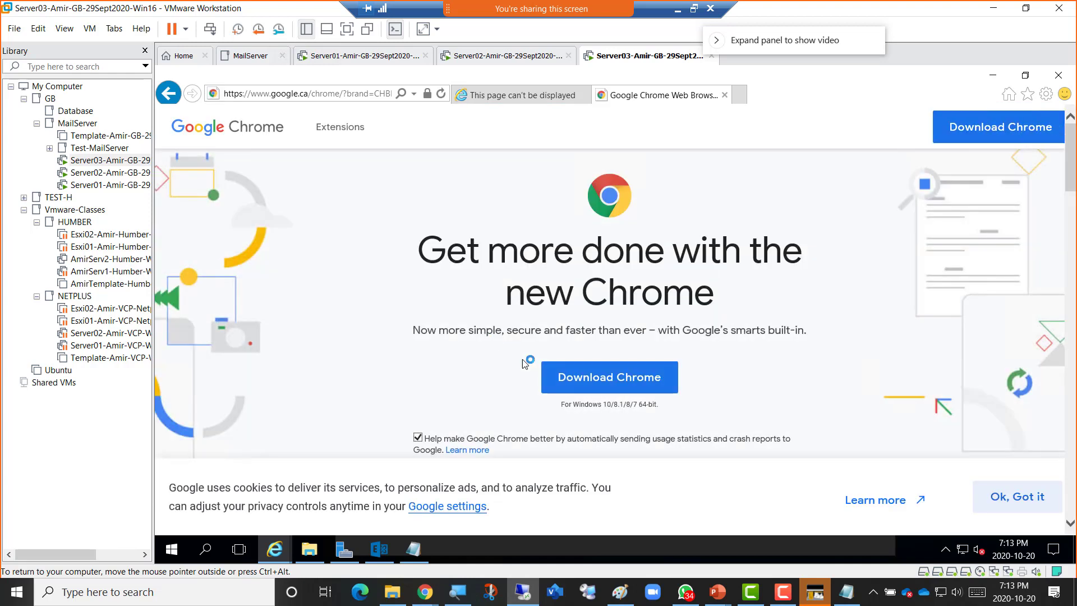
Opt out of Chrome usage statistics, download ChromeSetup.exe from google.ca/chrome, and run it.
click(417, 438)
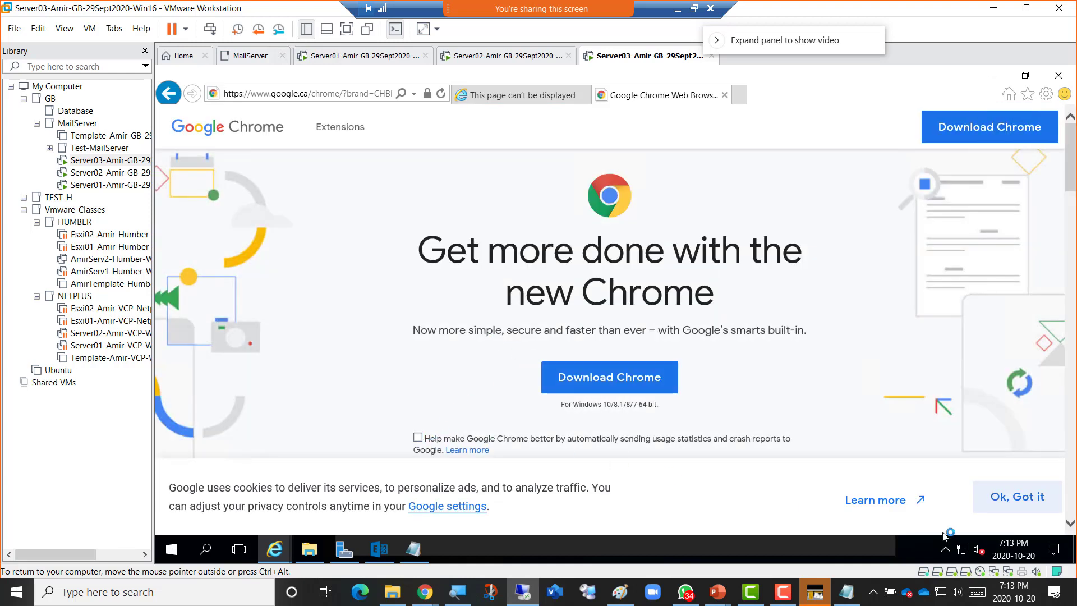
click(1010, 505)
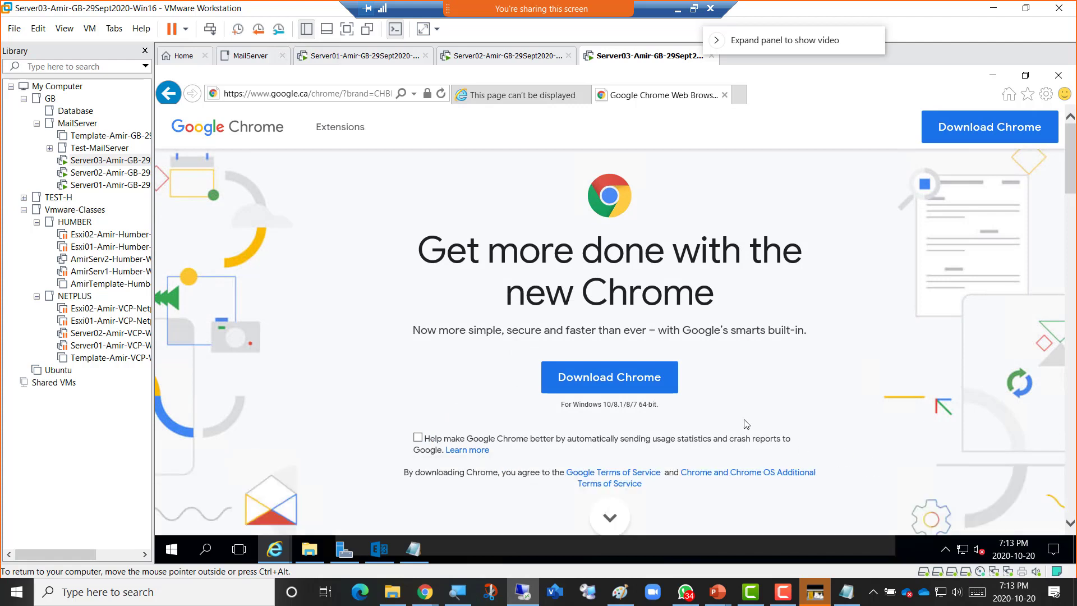
click(619, 380)
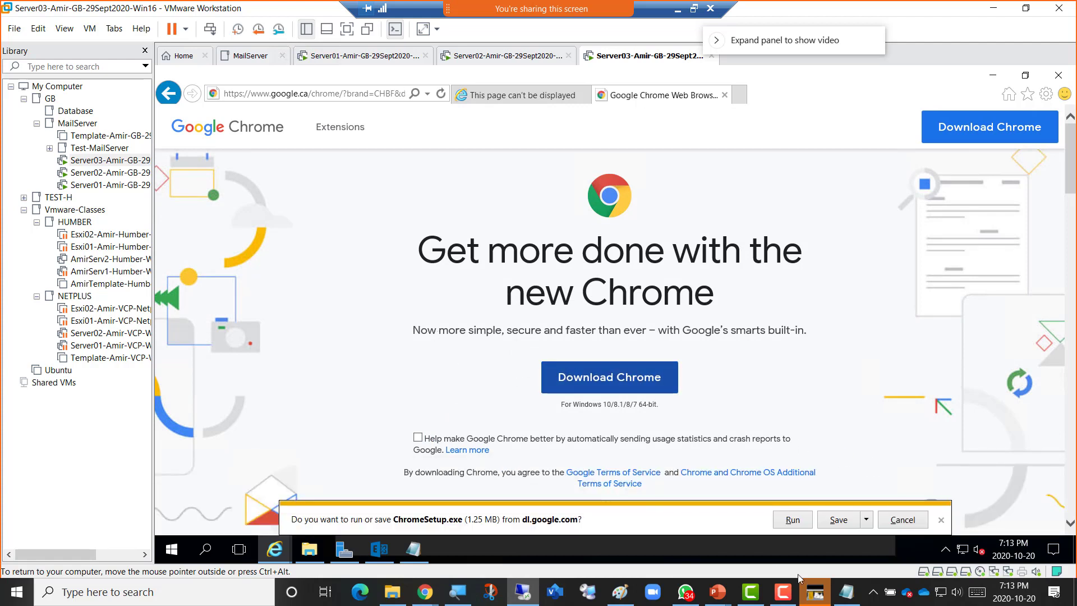
click(792, 519)
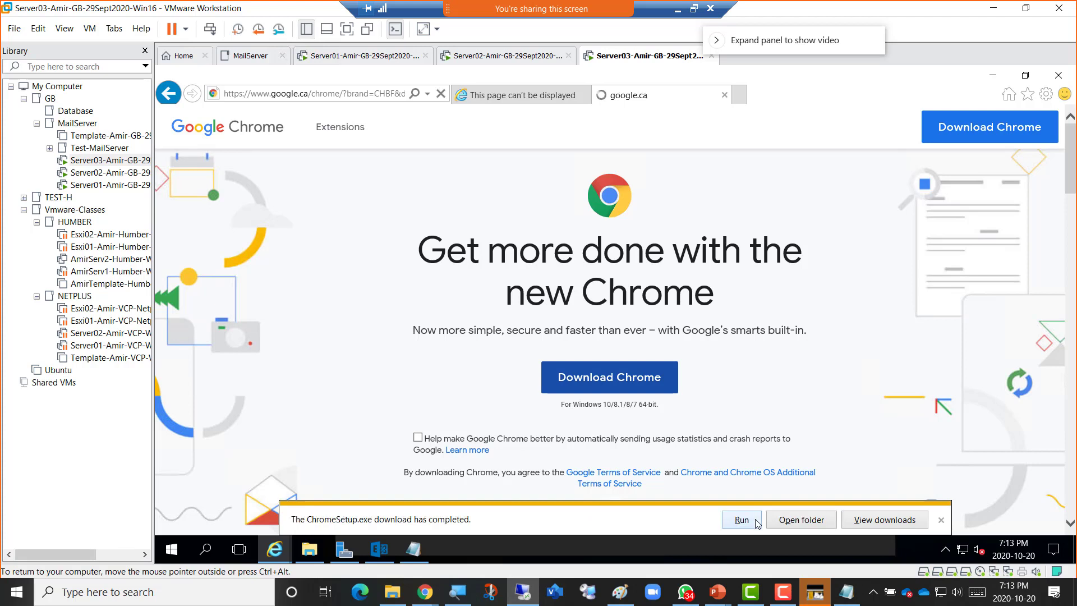
click(741, 519)
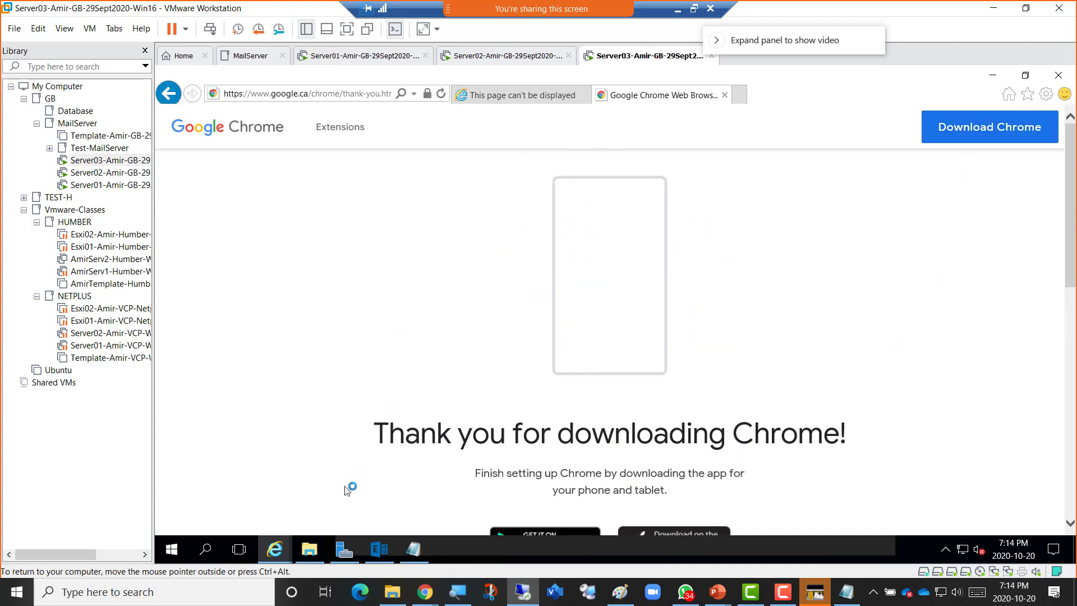
click(311, 550)
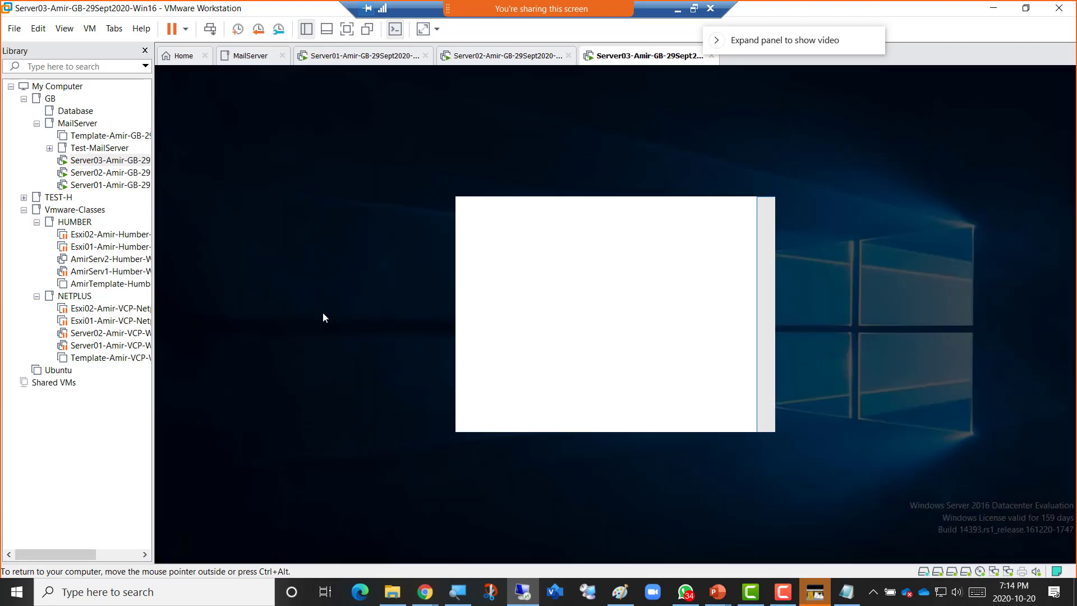
Let the Chrome installer proceed and open the \\192.168.200.2\c$ share from the Run box.
click(561, 408)
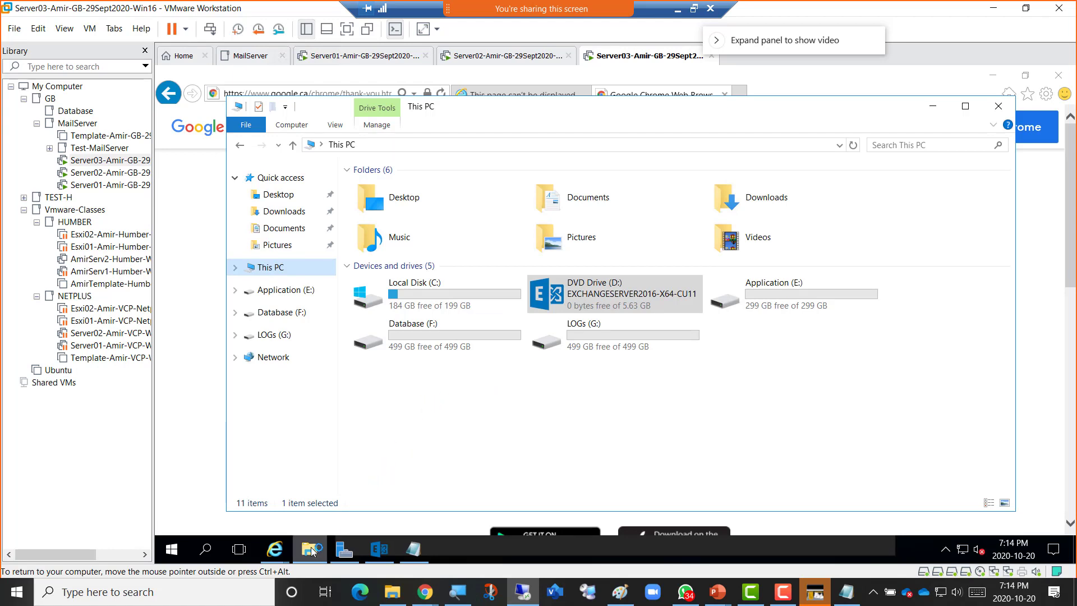
mouse_move(307, 548)
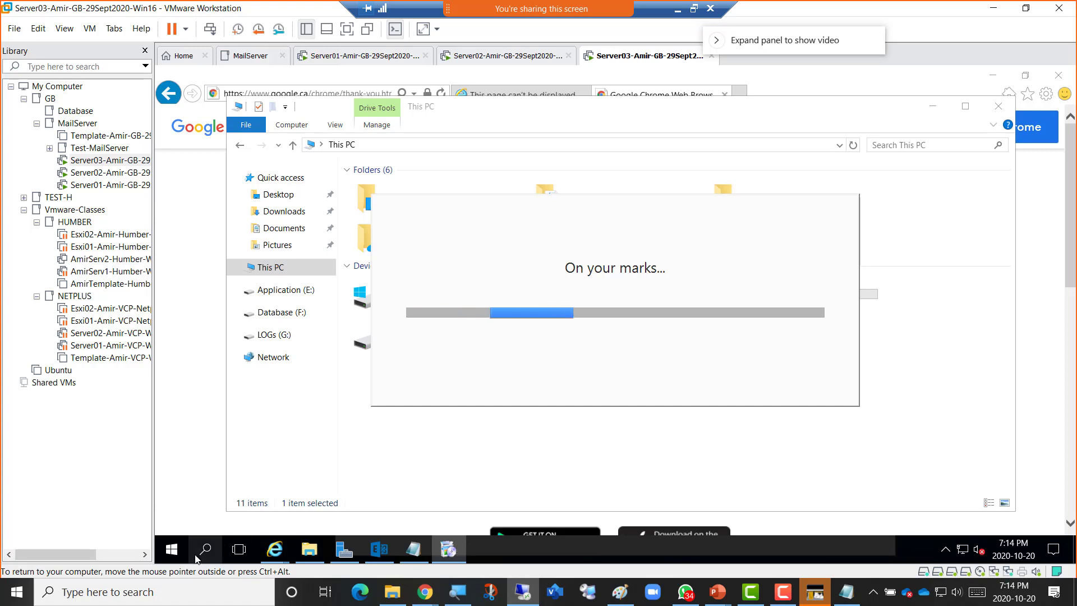
right_click(171, 552)
right_click(172, 551)
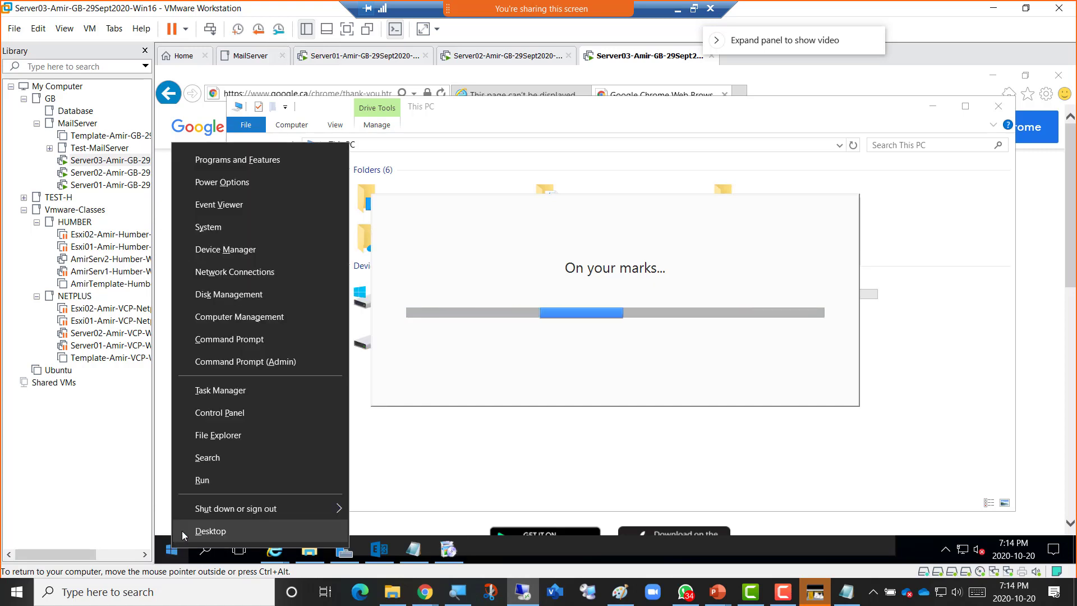
click(216, 486)
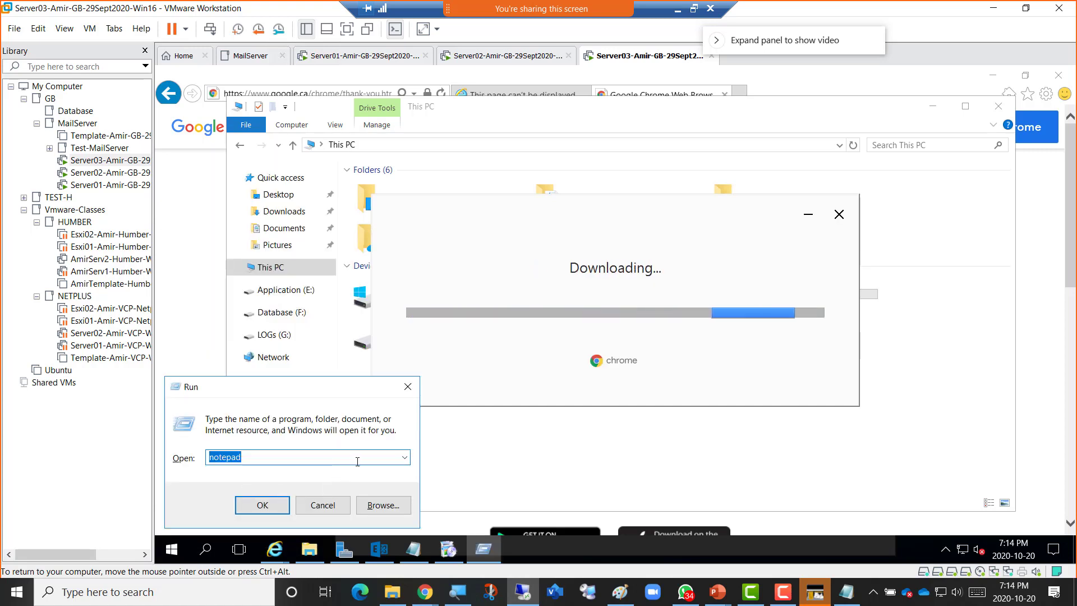
click(404, 457)
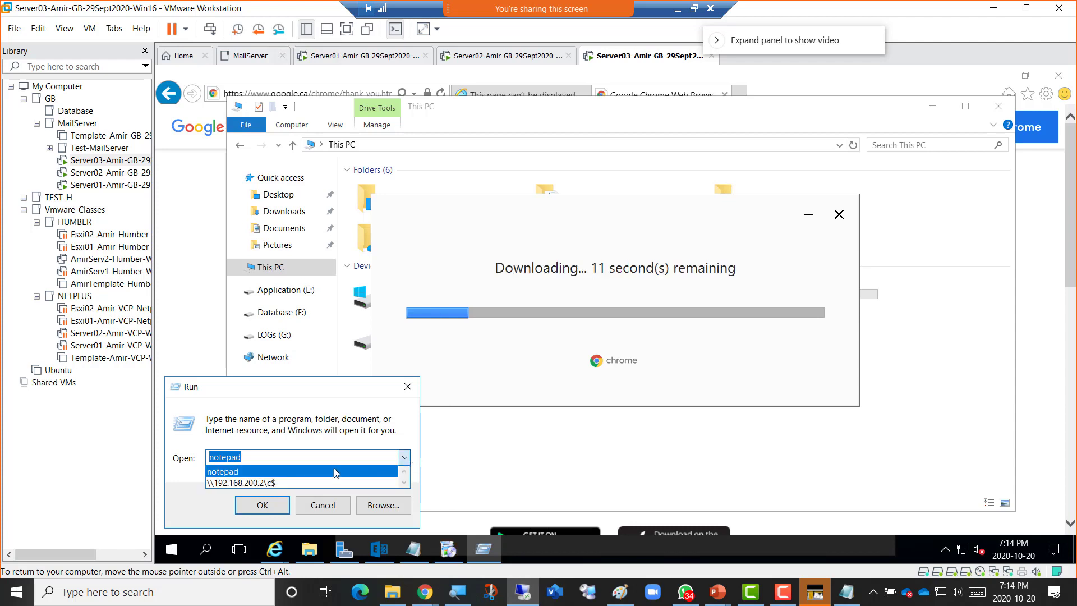
click(305, 483)
click(269, 504)
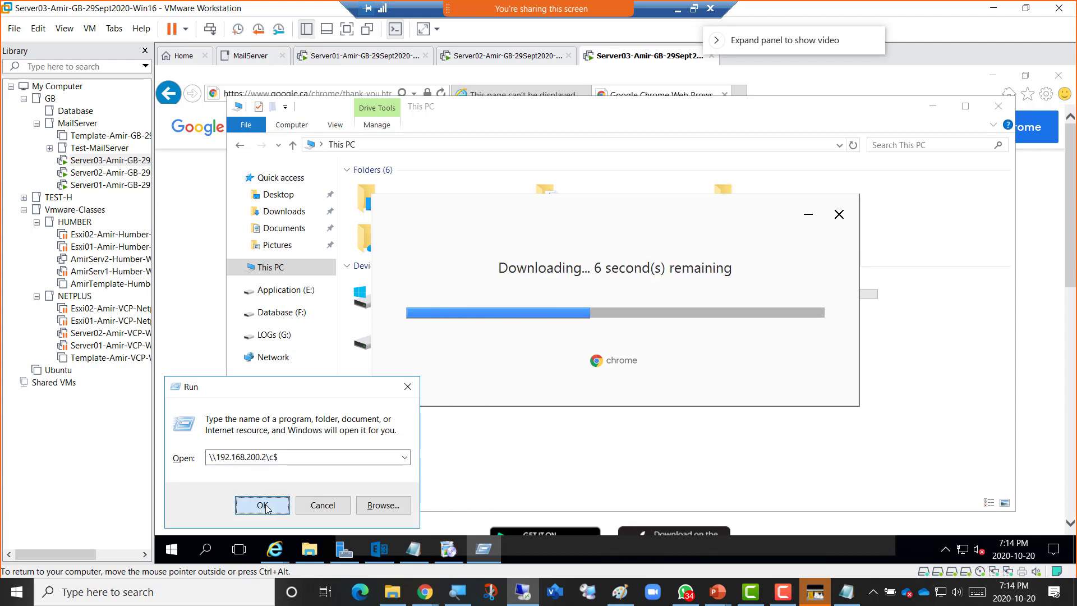
Copy the NDP471 installer from the share's user Downloads folder into Server03's local Downloads.
key(Down)
key(Down)
key(Down)
key(Down)
key(Down)
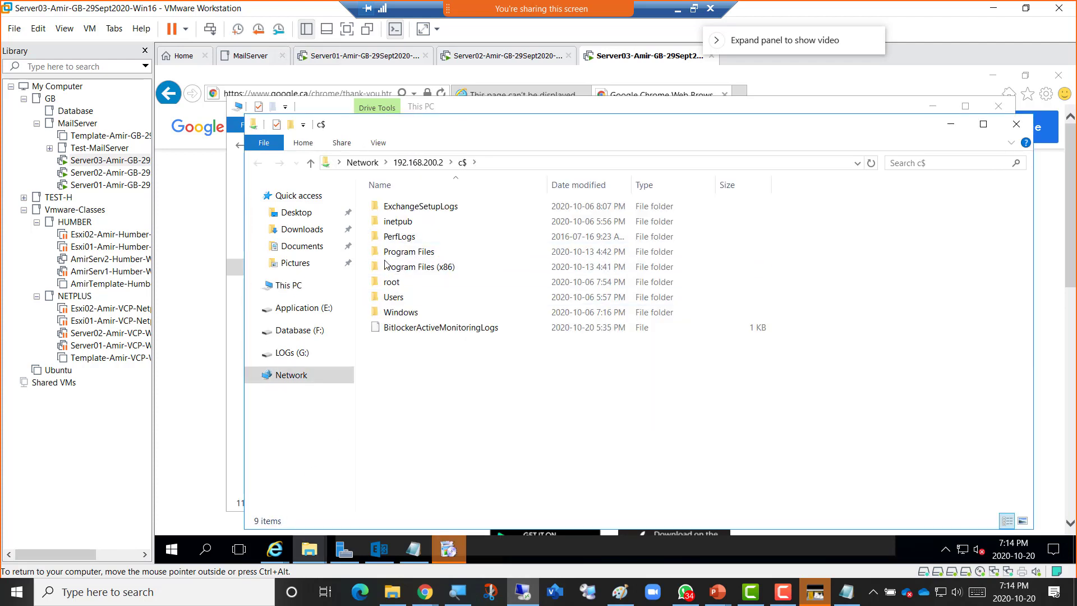
key(Return)
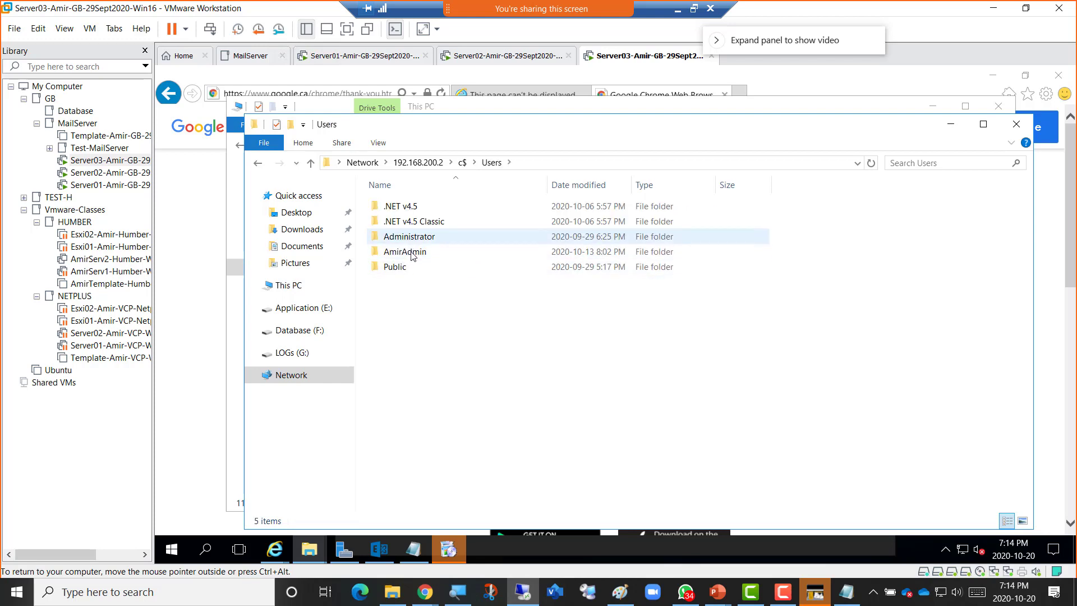
double_click(407, 249)
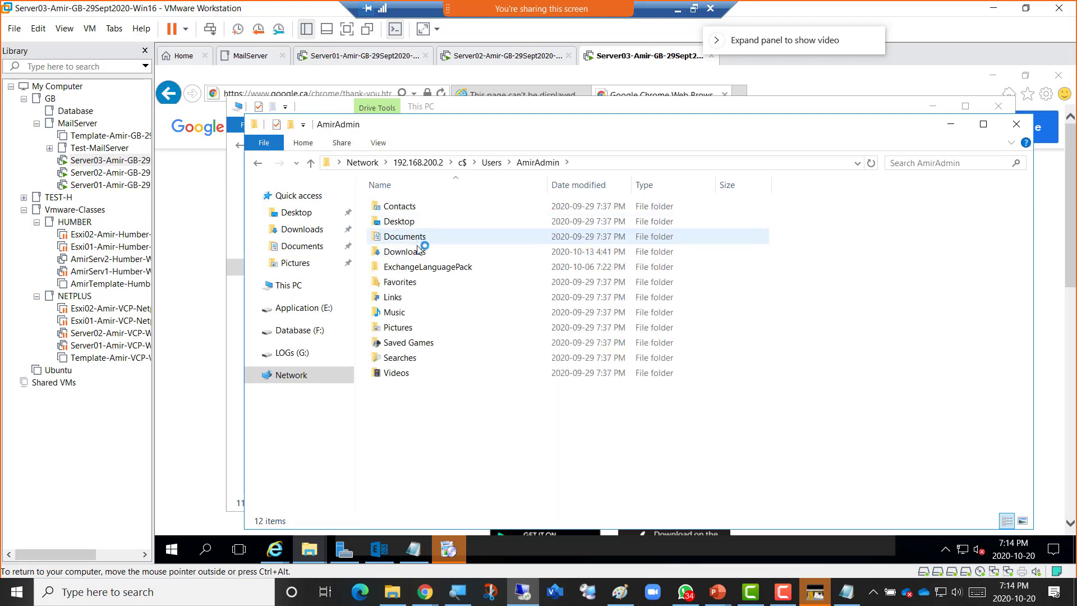
double_click(419, 251)
right_click(429, 238)
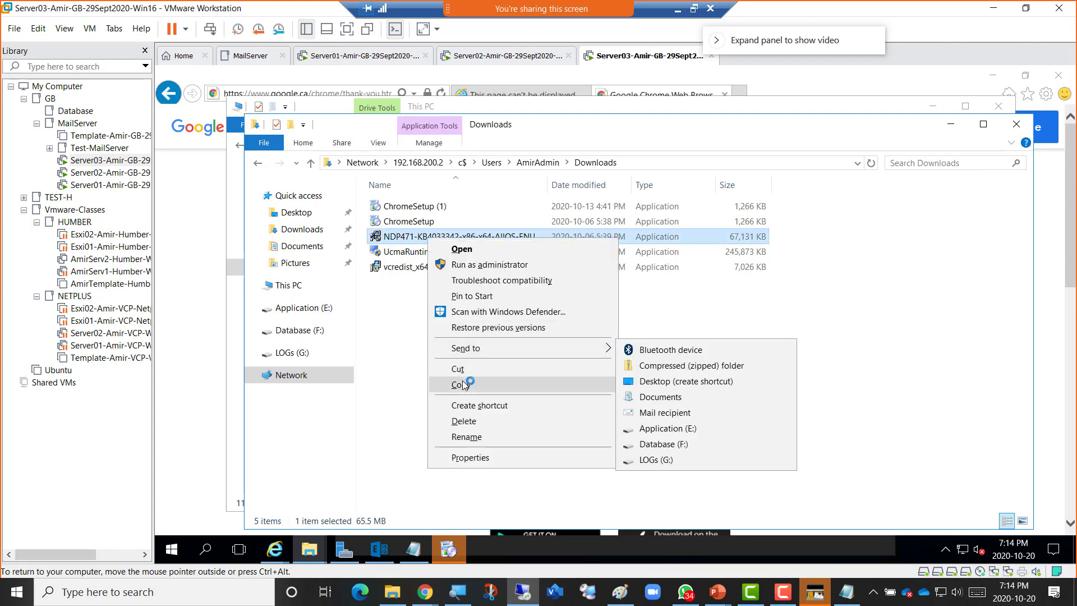
click(467, 385)
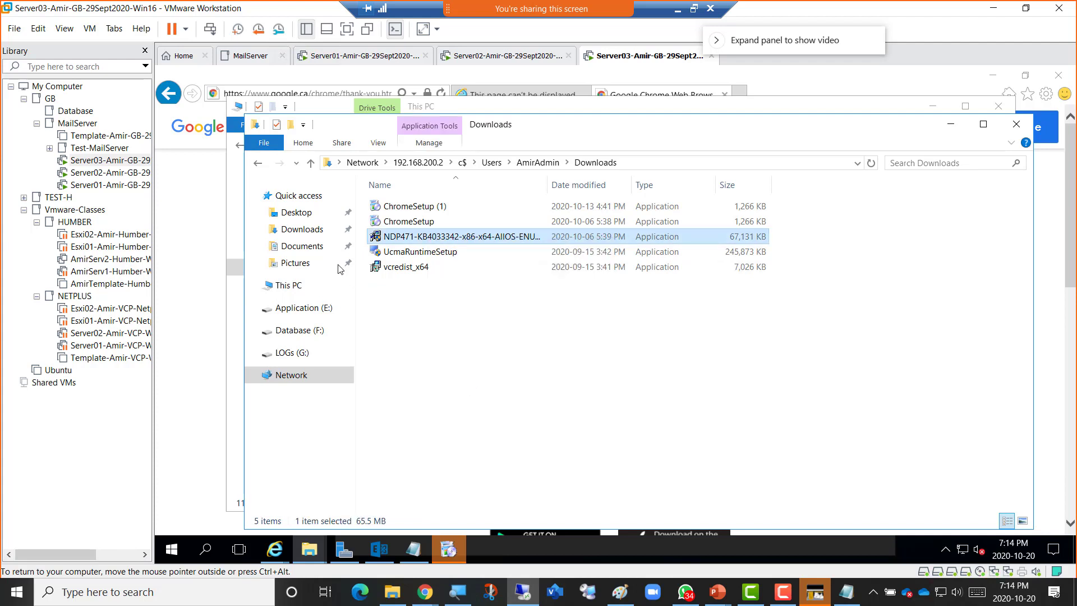
click(297, 230)
right_click(442, 273)
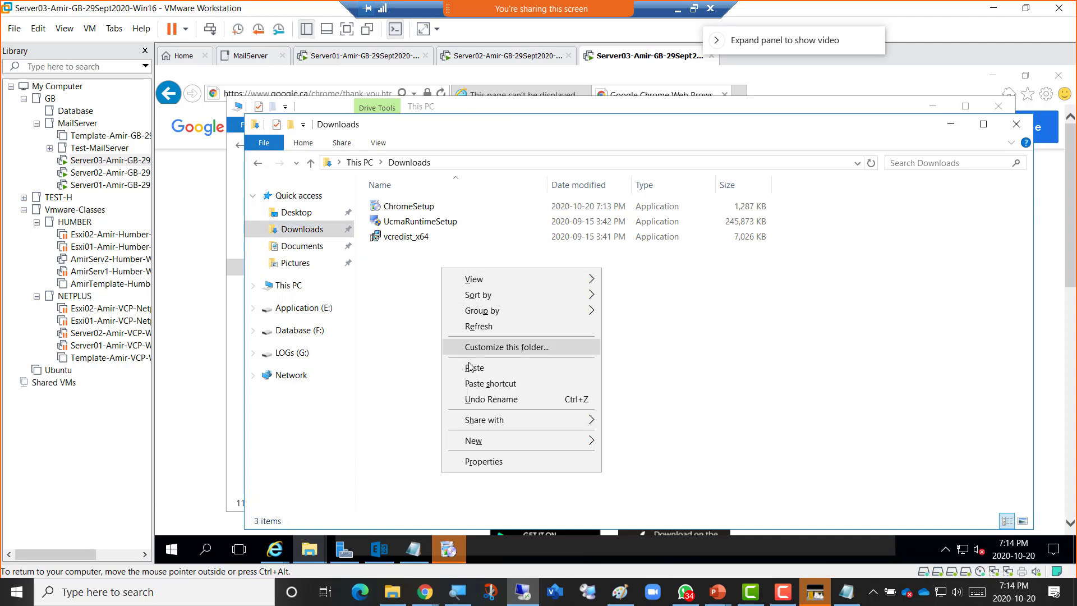
click(465, 366)
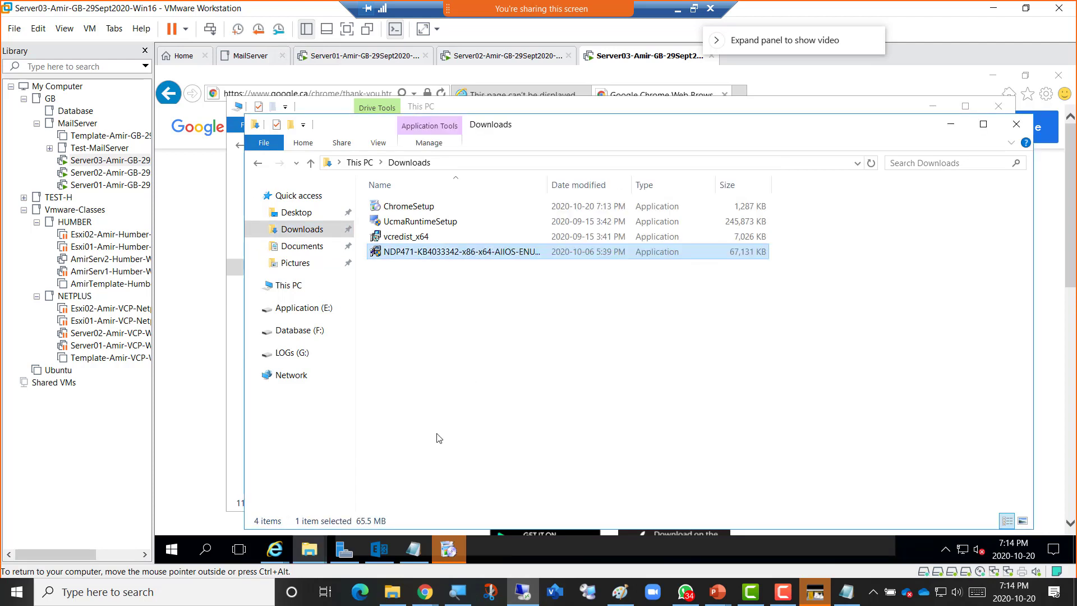
click(448, 550)
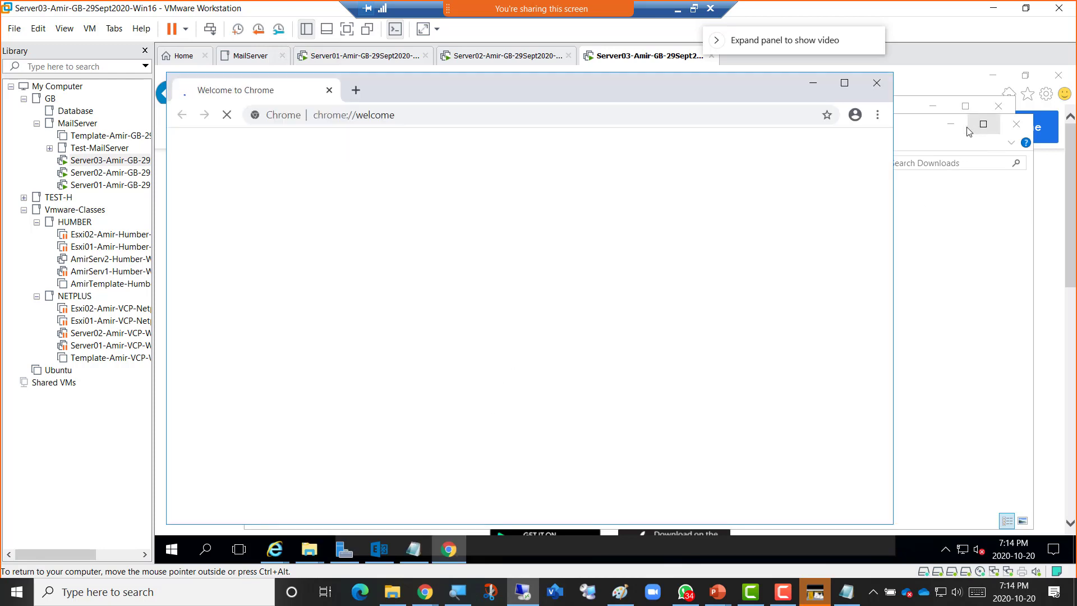
Close Chrome's welcome window and launch the NDP471 installer from Downloads, approving the UAC prompt.
click(813, 83)
click(433, 227)
double_click(433, 227)
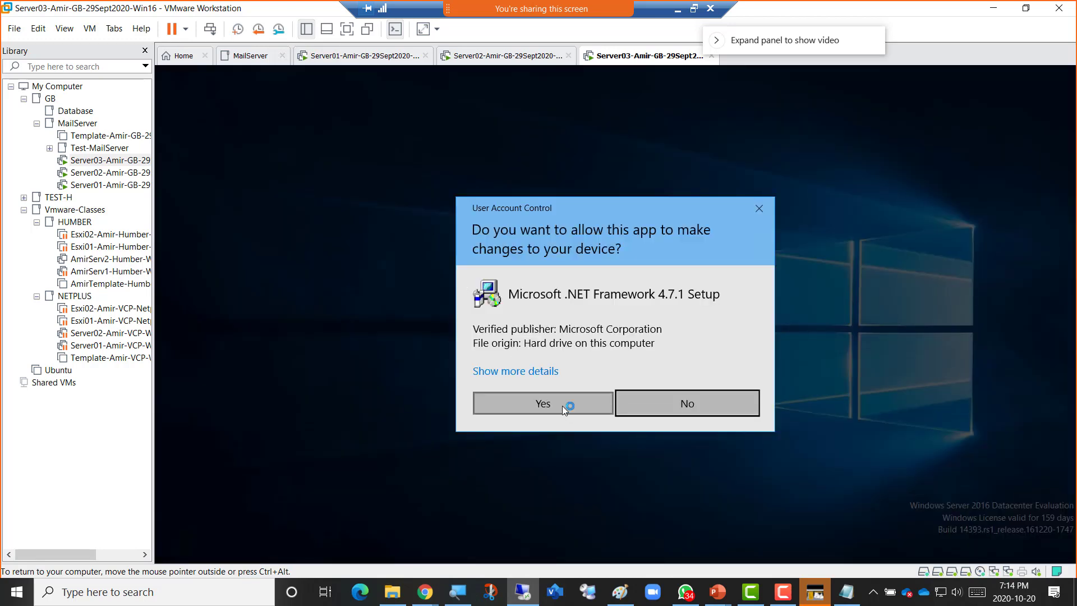
click(562, 405)
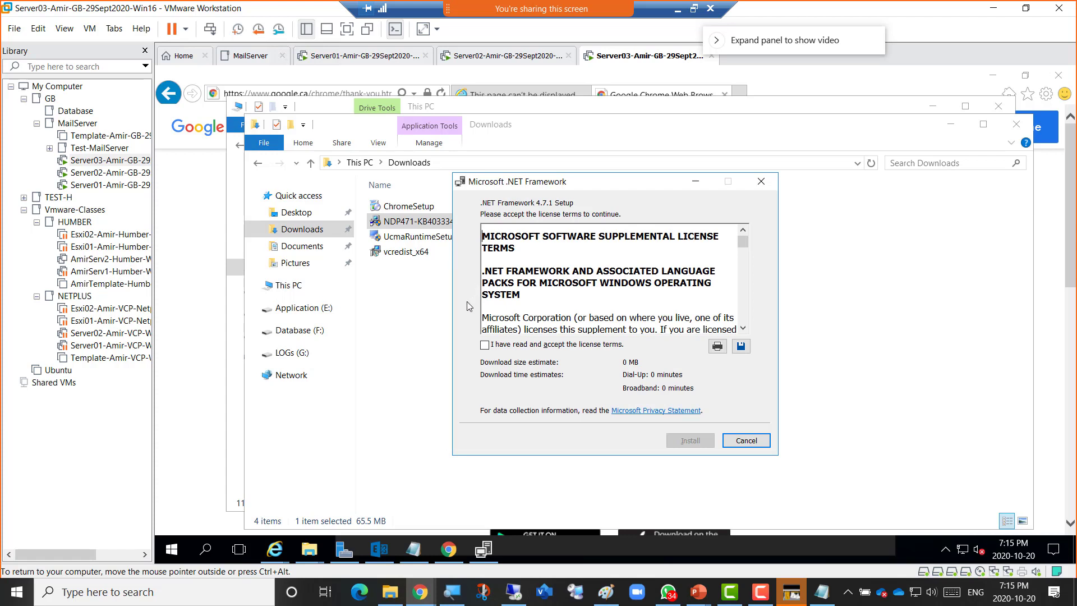
Accept the .NET Framework 4.7.1 license terms, start the installation, and bring up Windows search.
click(530, 346)
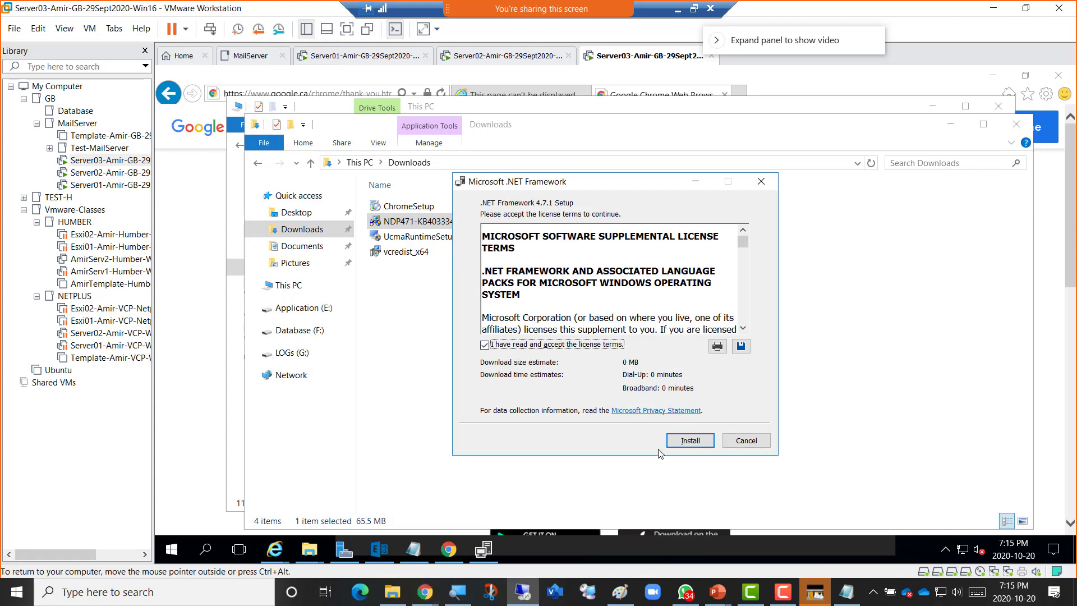
click(687, 440)
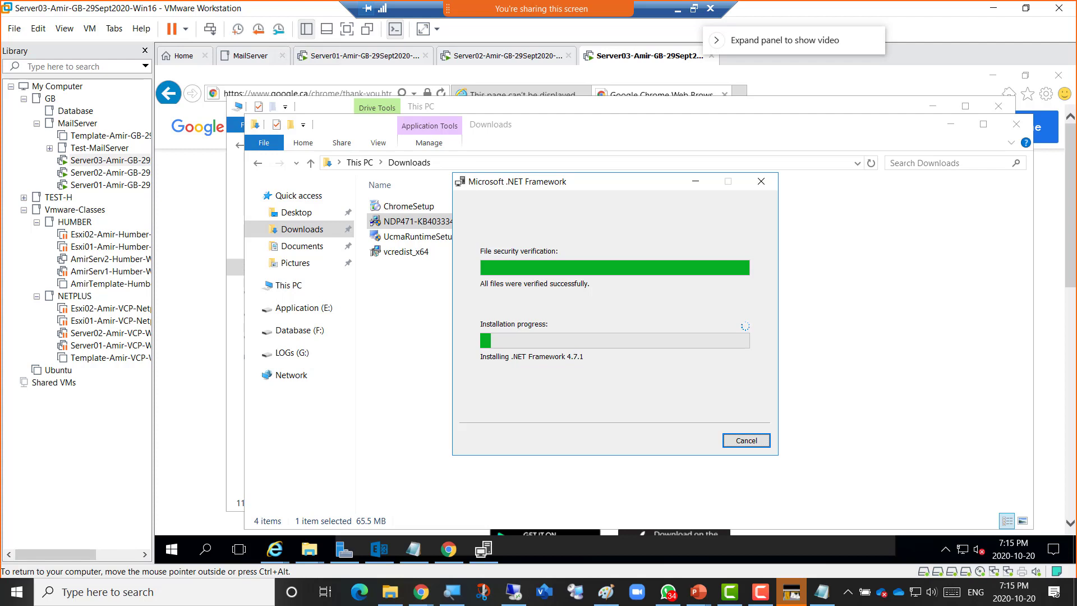
click(106, 591)
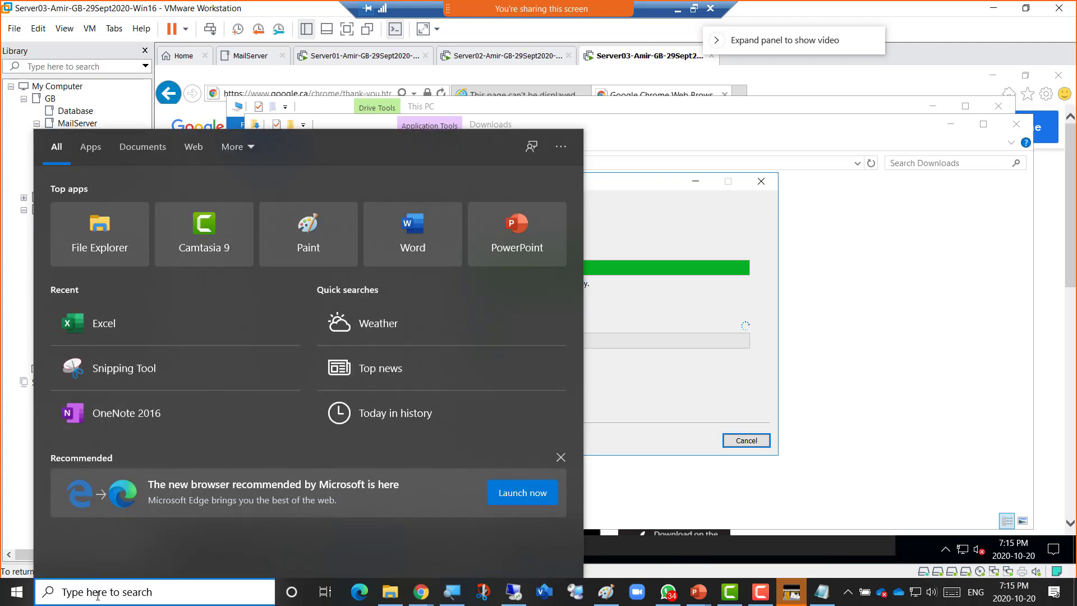
Launch Outlook by searching 'outk', then cancel its sign-in prompt and dismiss the cannot-start error.
text(outk)
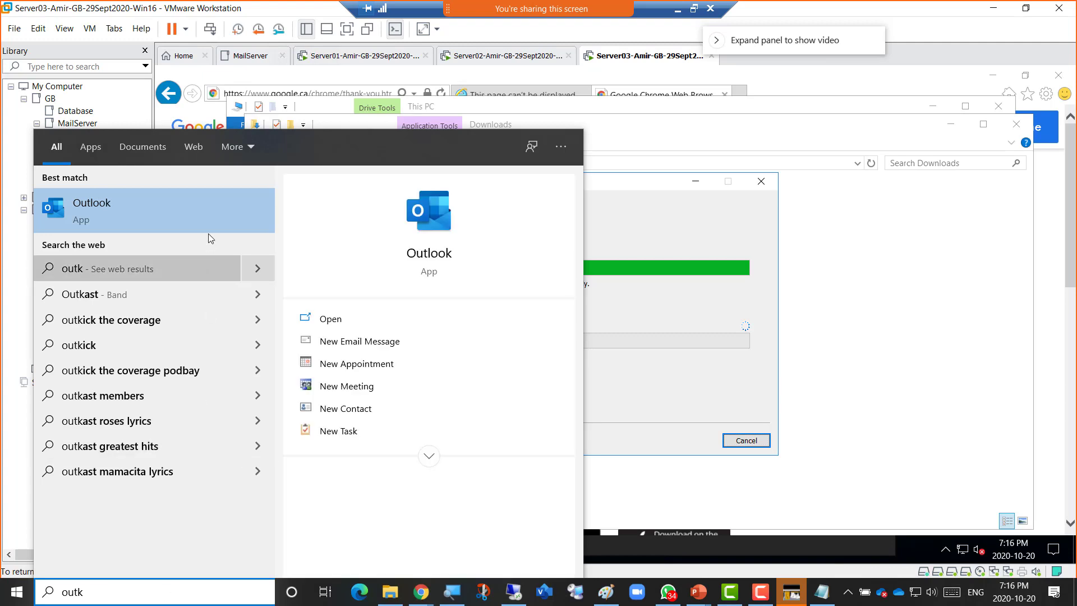
click(180, 195)
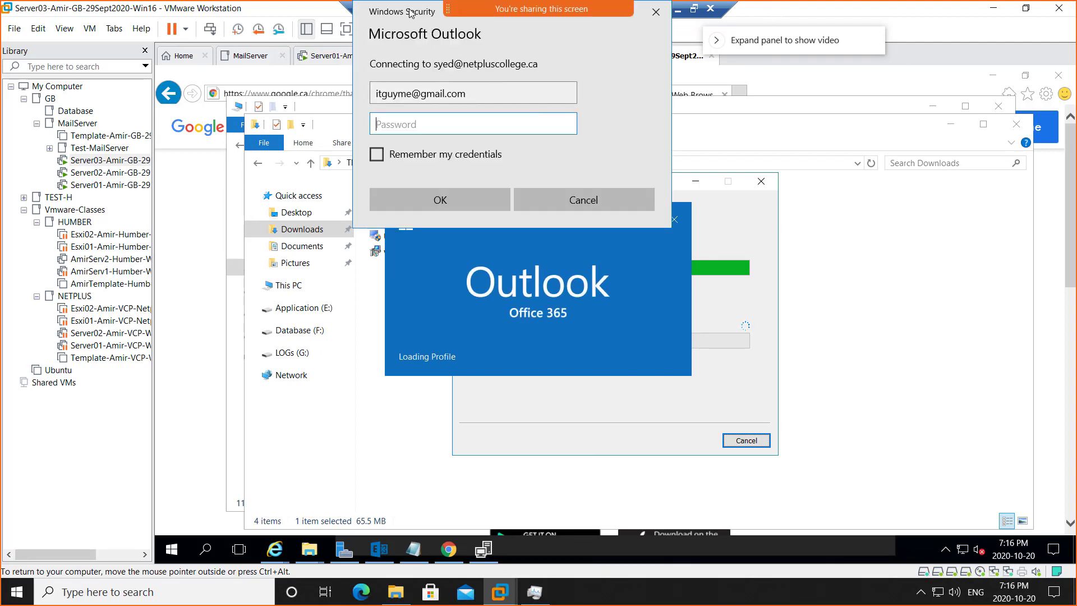
click(558, 199)
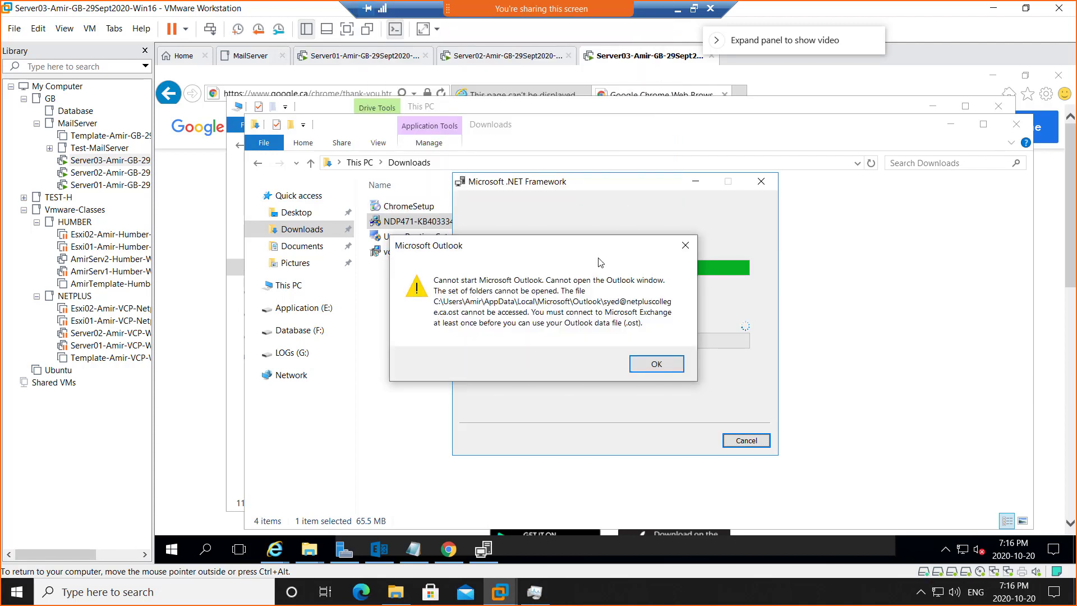
click(651, 369)
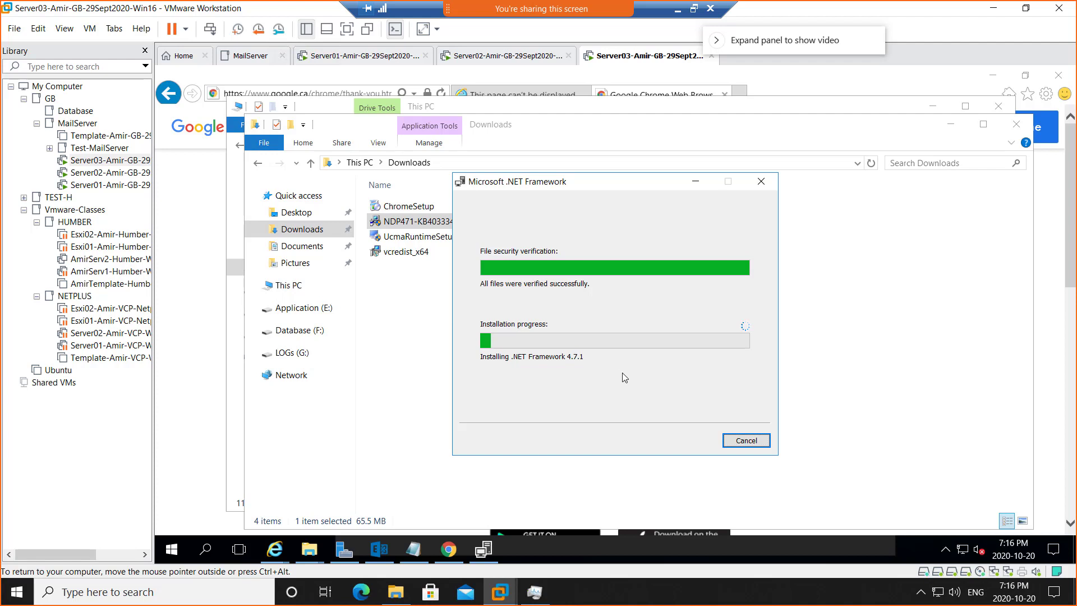
On Server02, reload the Exchange admin center and view its servers section, then return to Server03.
click(489, 59)
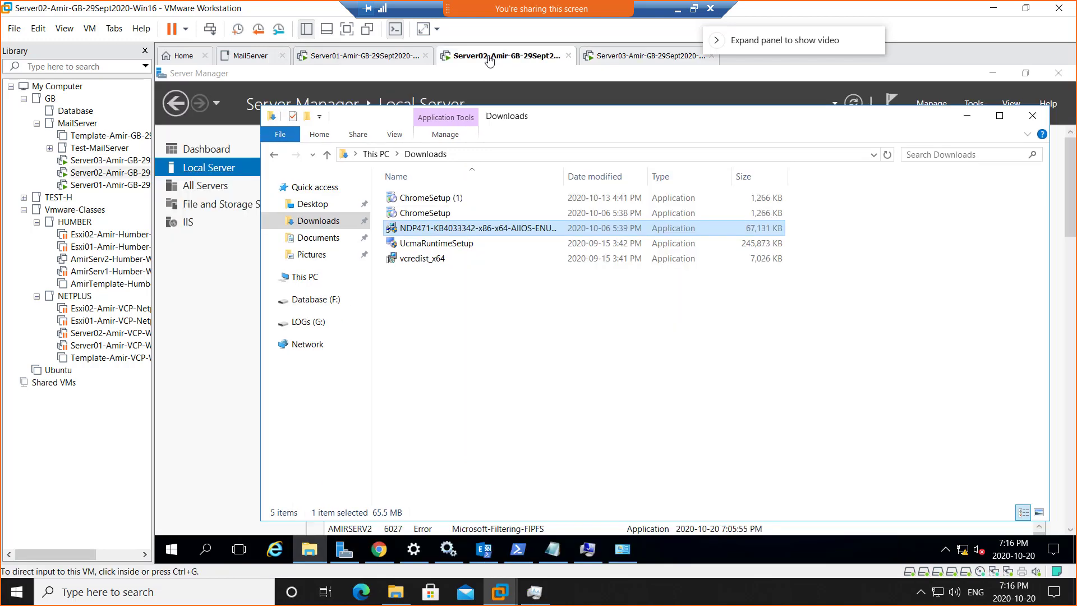
click(967, 118)
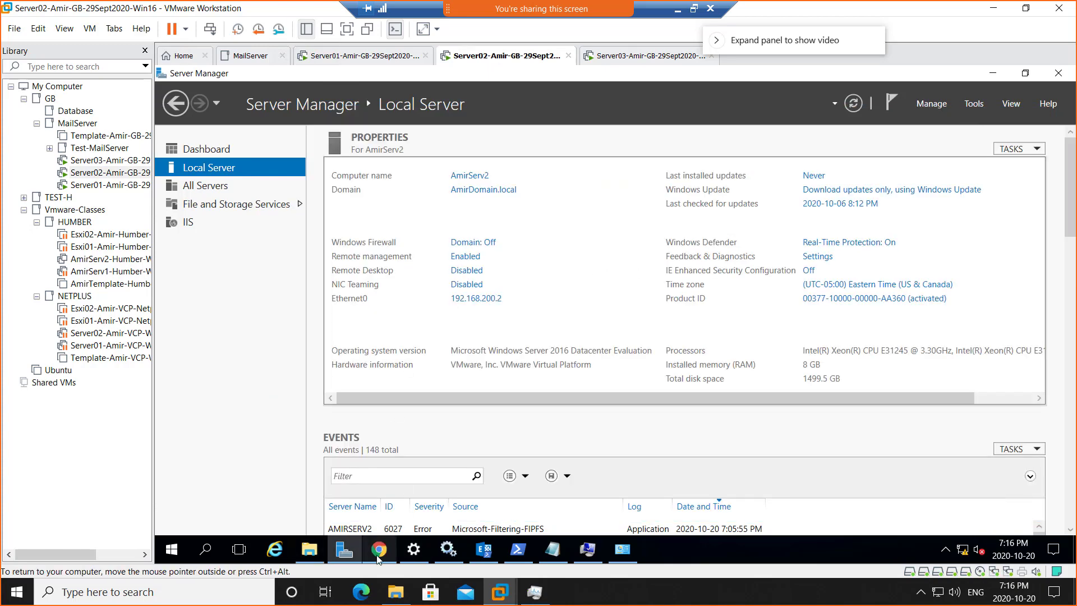
click(378, 555)
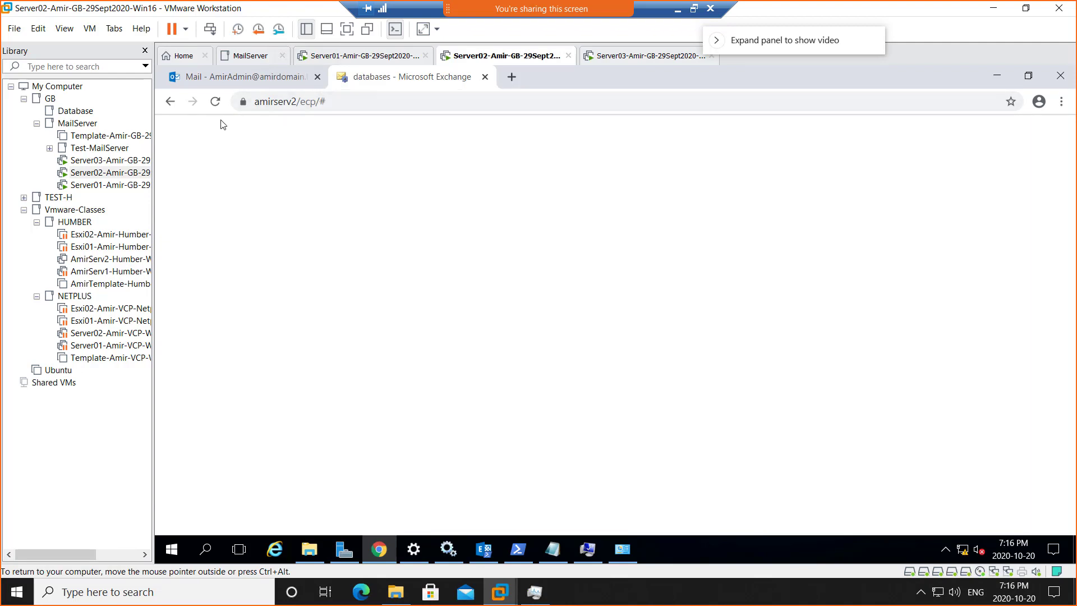
click(215, 102)
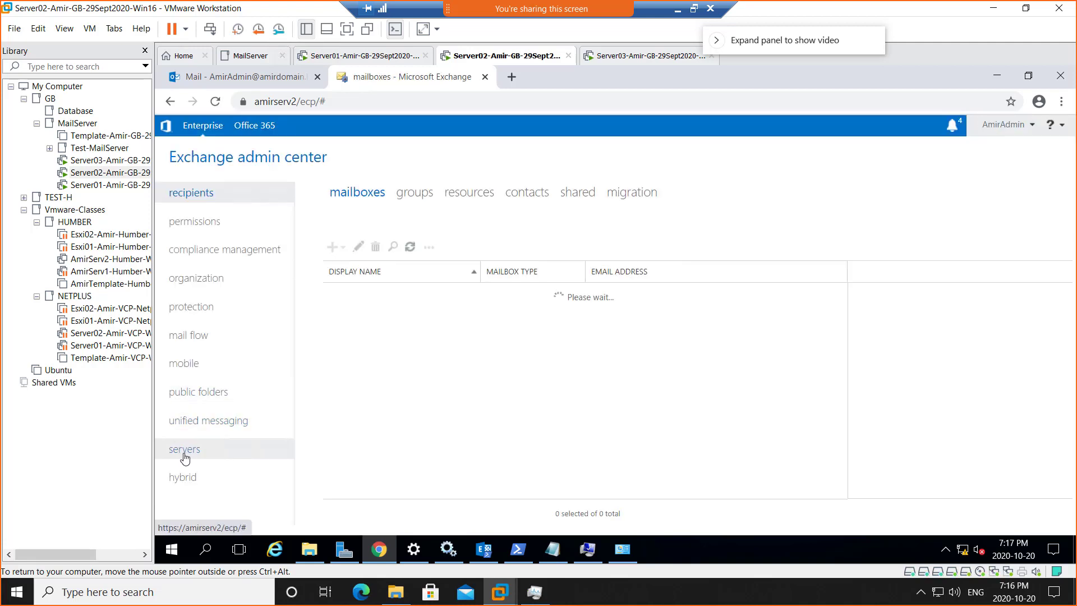
click(185, 453)
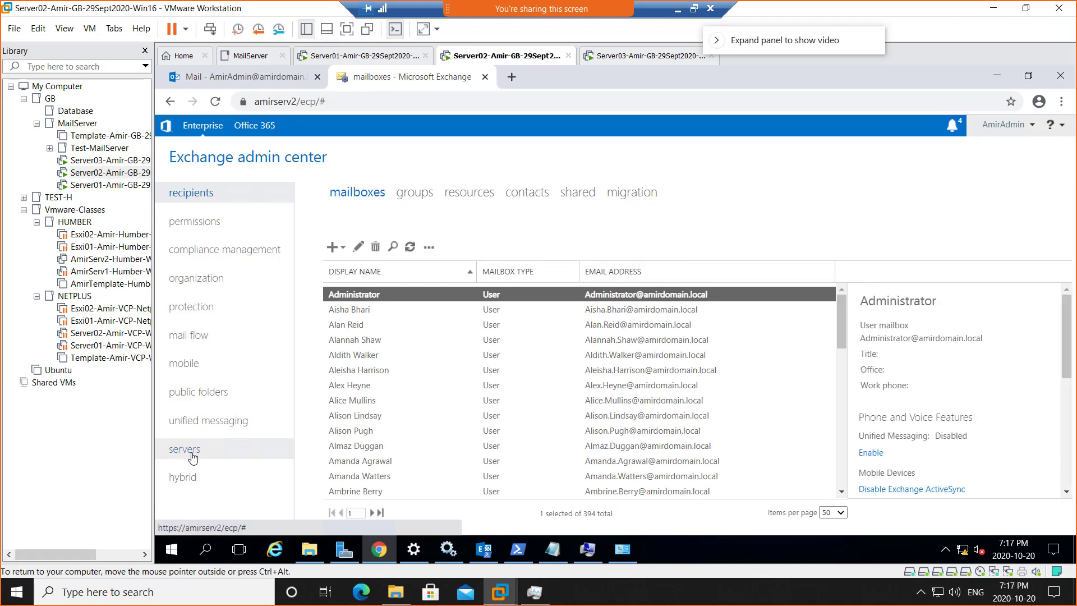
click(193, 456)
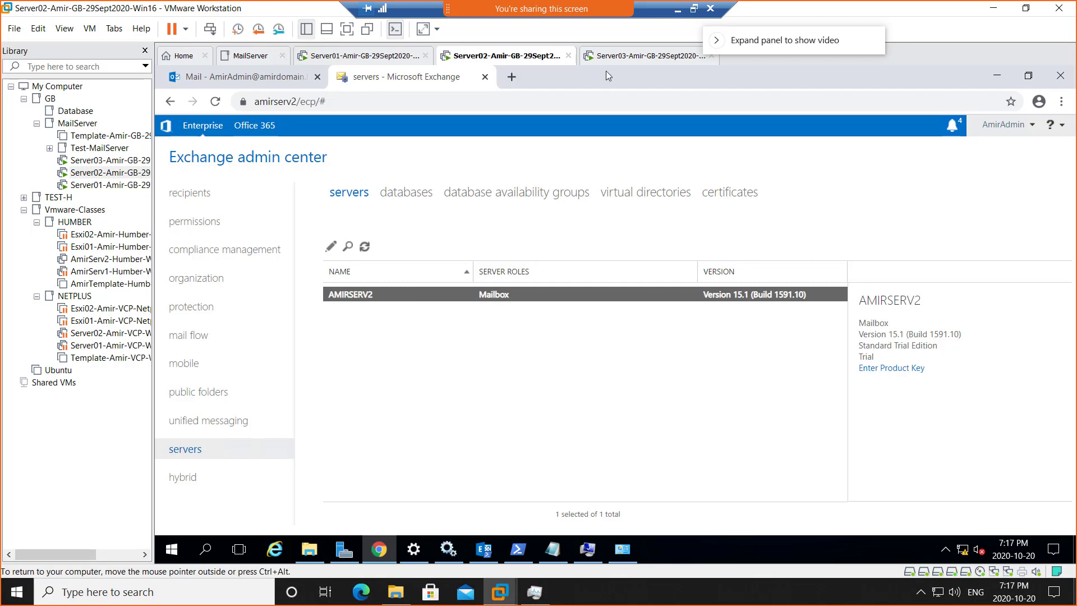
click(620, 56)
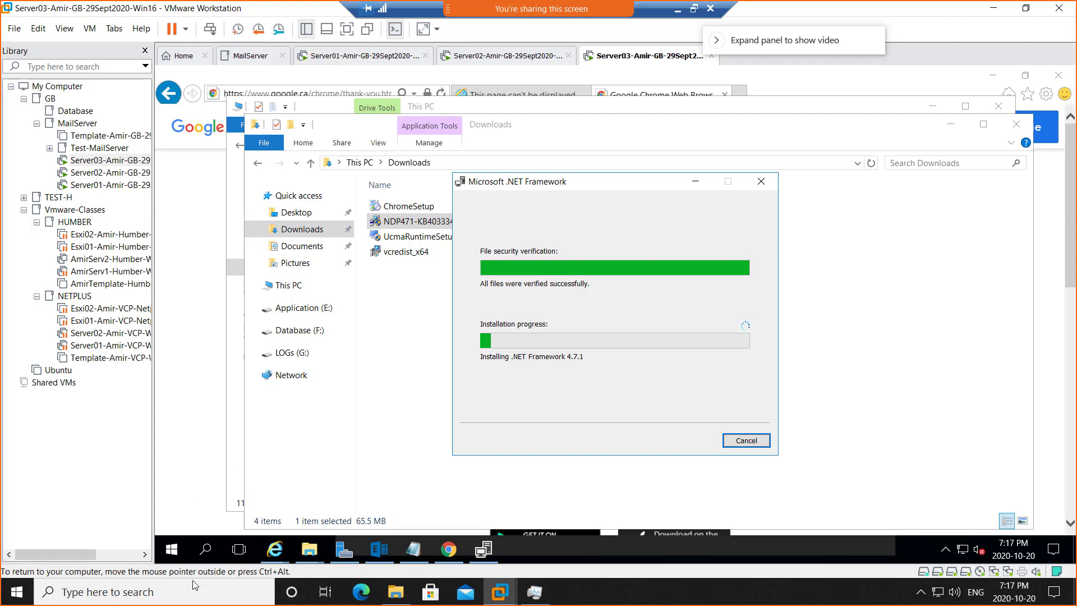
Restore the remote desktop session from full screen to a window and bring up the host's Windows search.
right_click(17, 592)
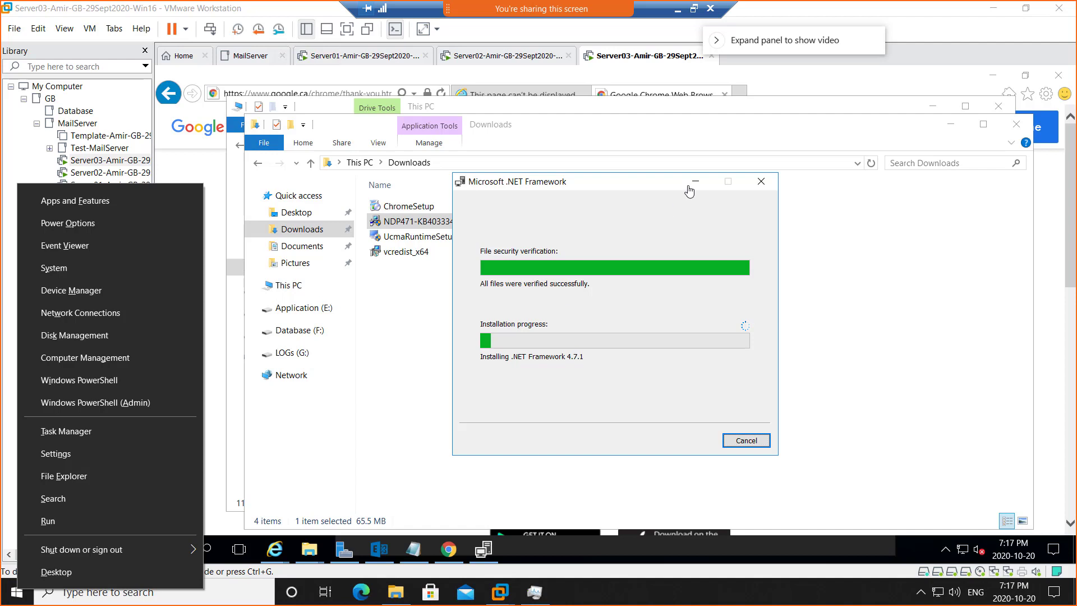
click(693, 9)
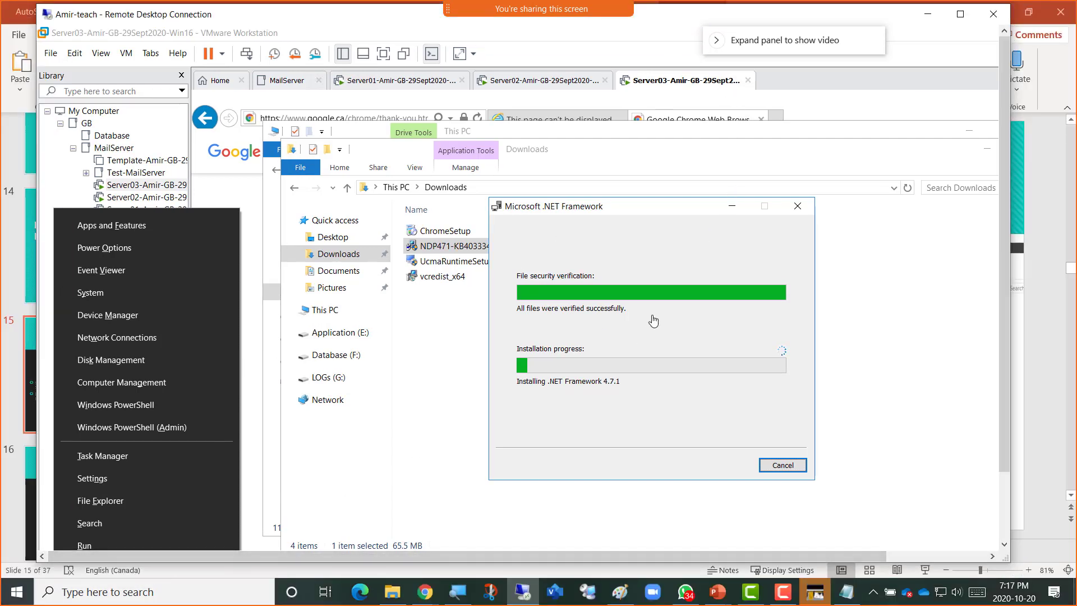
click(655, 206)
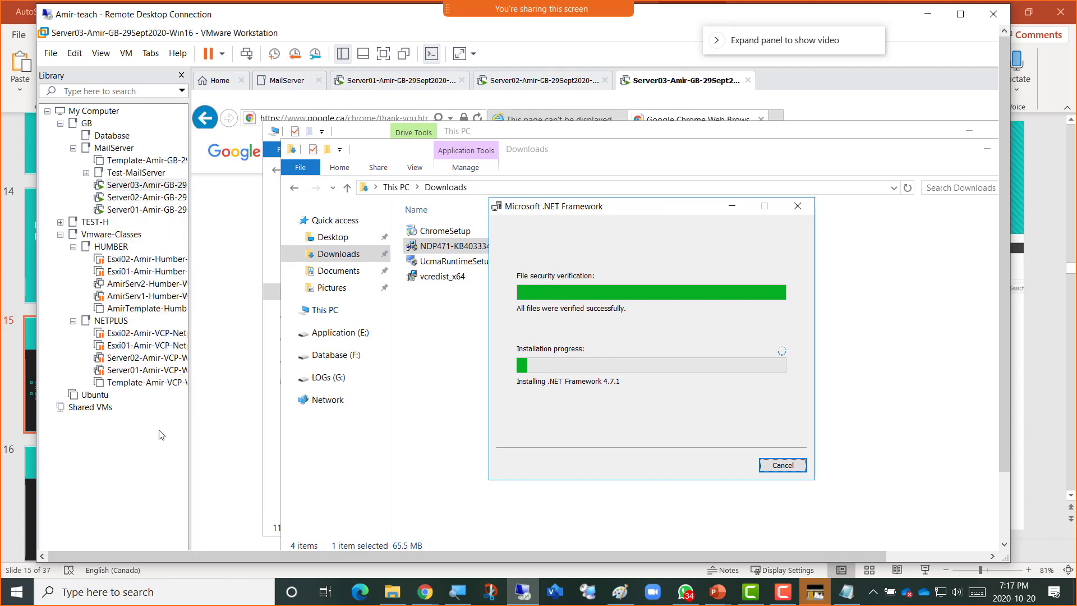
right_click(16, 591)
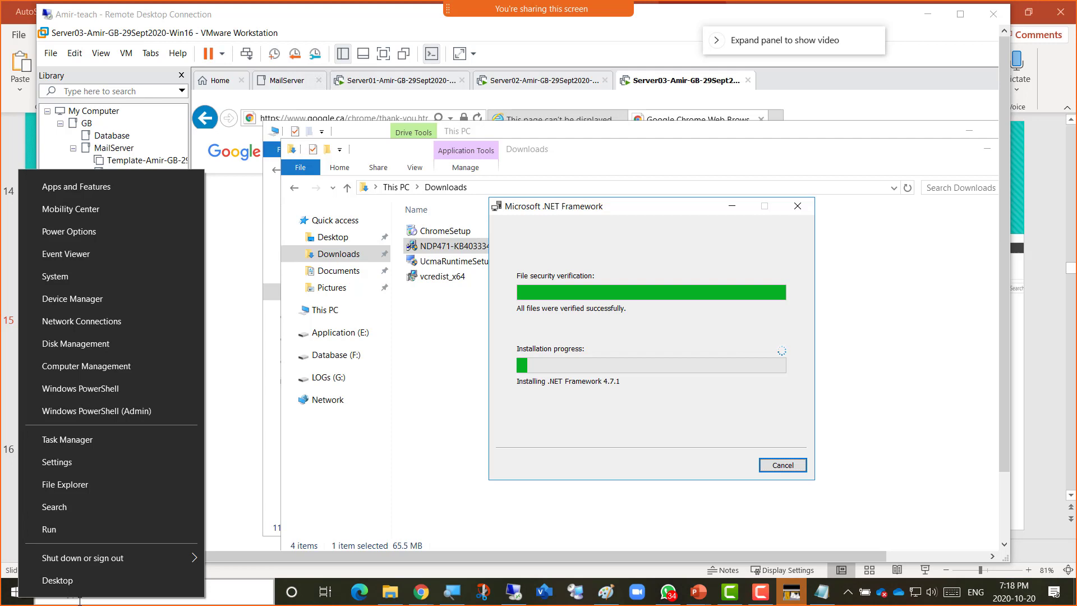
click(79, 600)
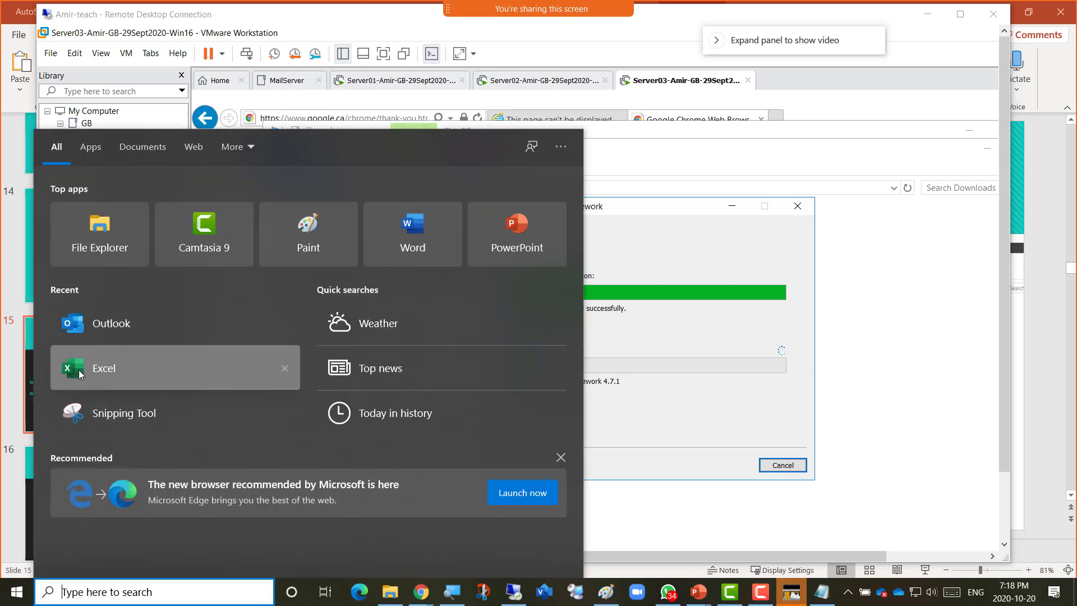
Sign in to Outlook with the college mailbox address and its password, remembering the credentials.
click(78, 326)
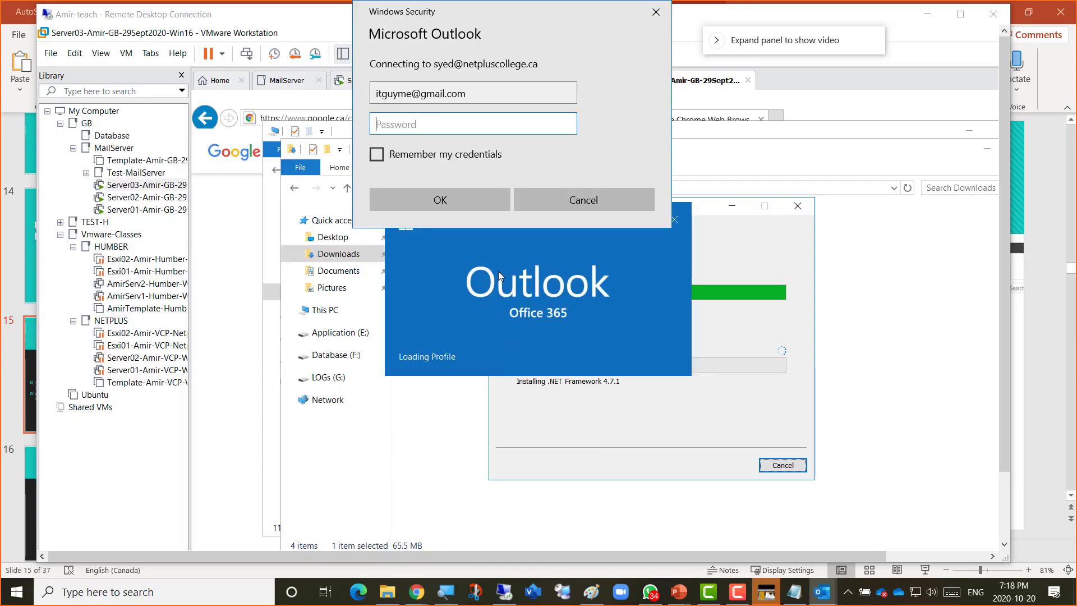
click(456, 93)
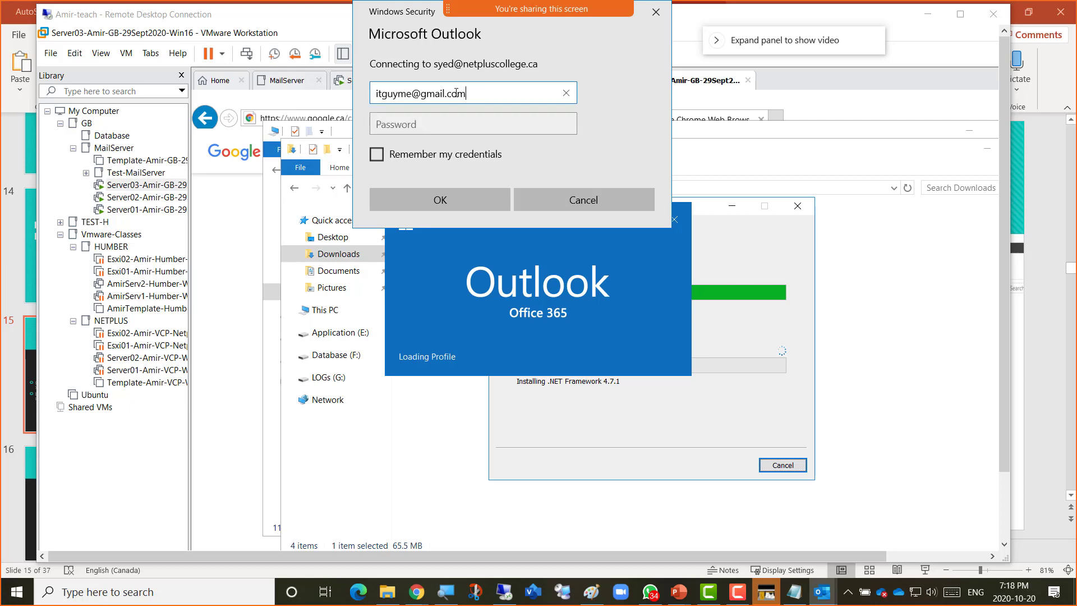
drag(455, 93, 368, 90)
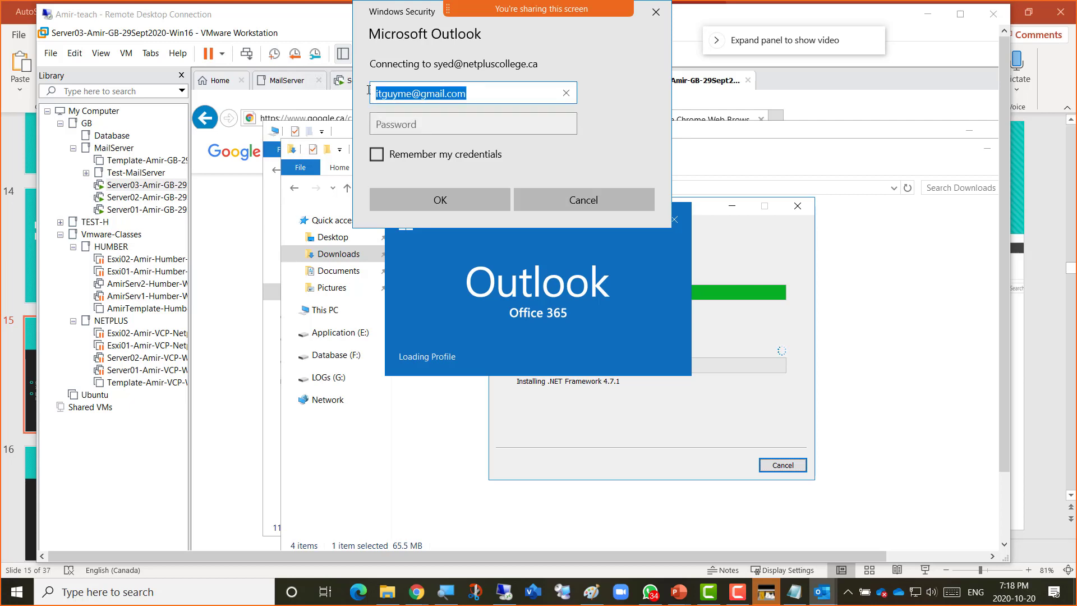
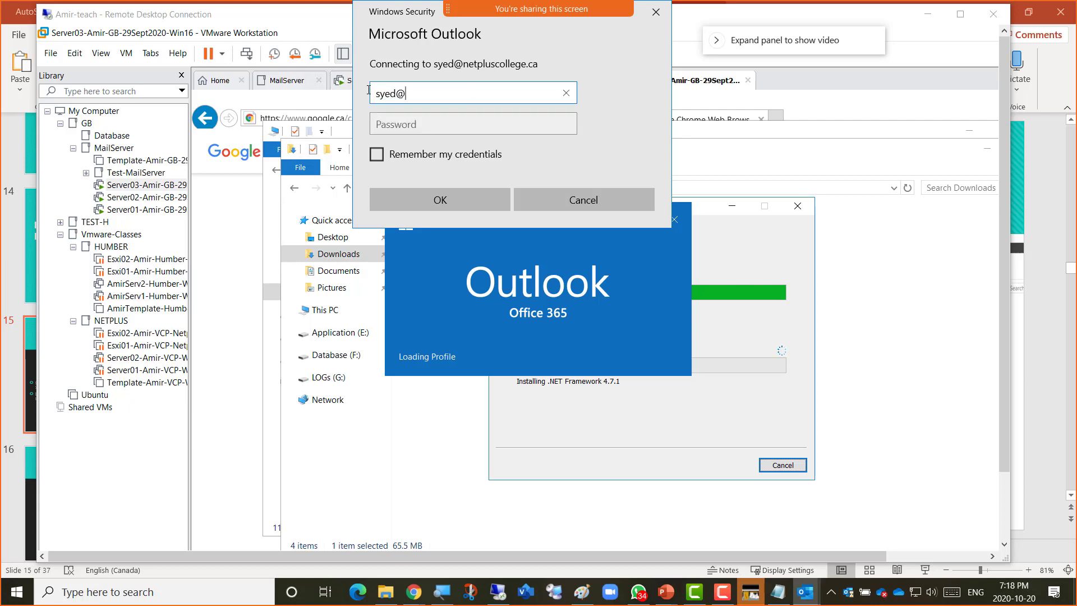
key(Tab)
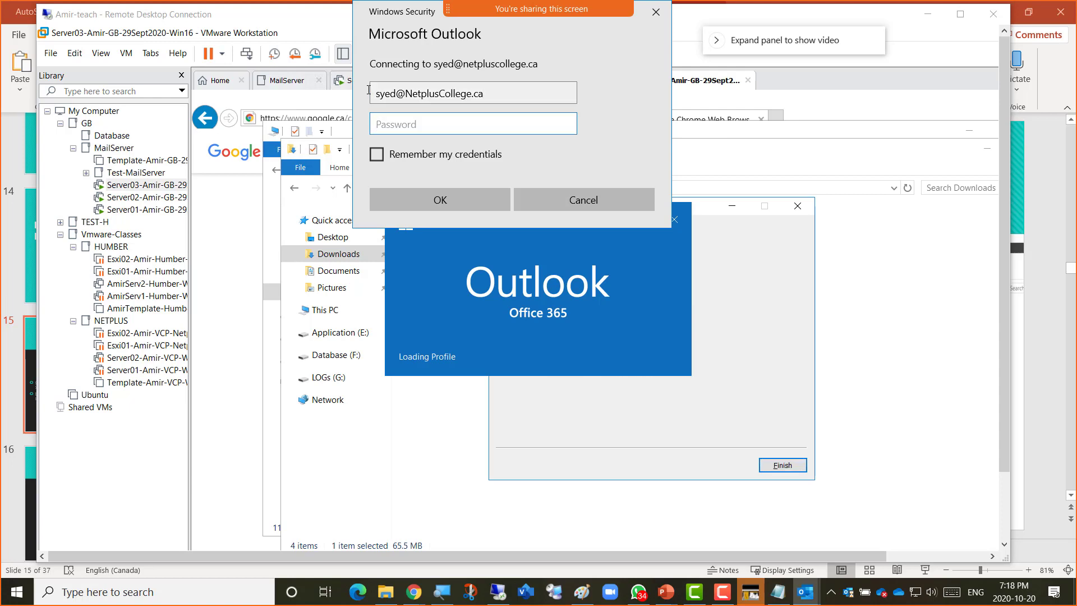
text(********)
click(419, 159)
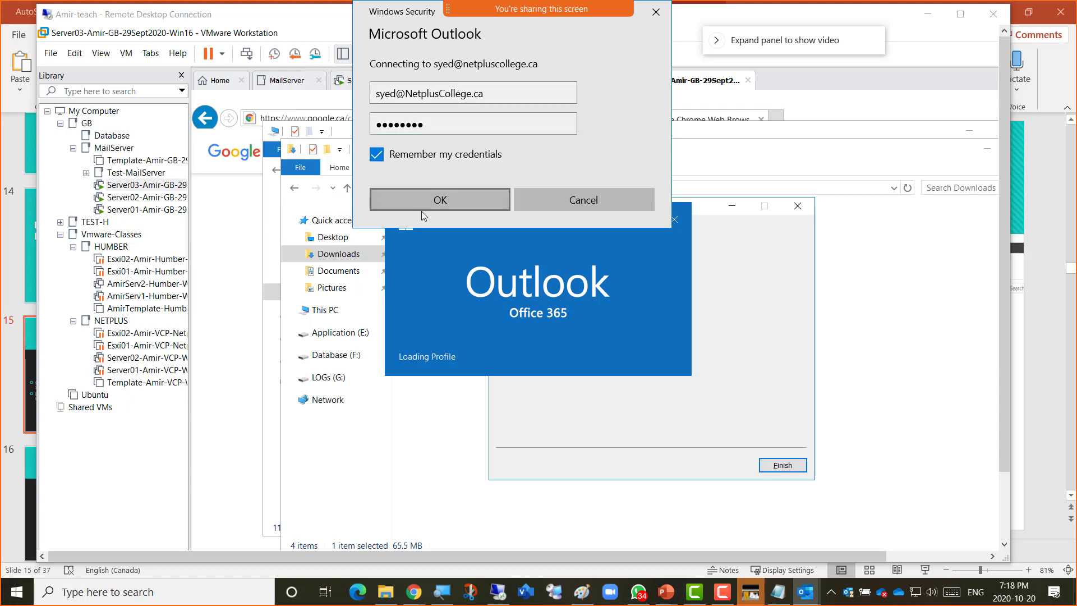
click(424, 205)
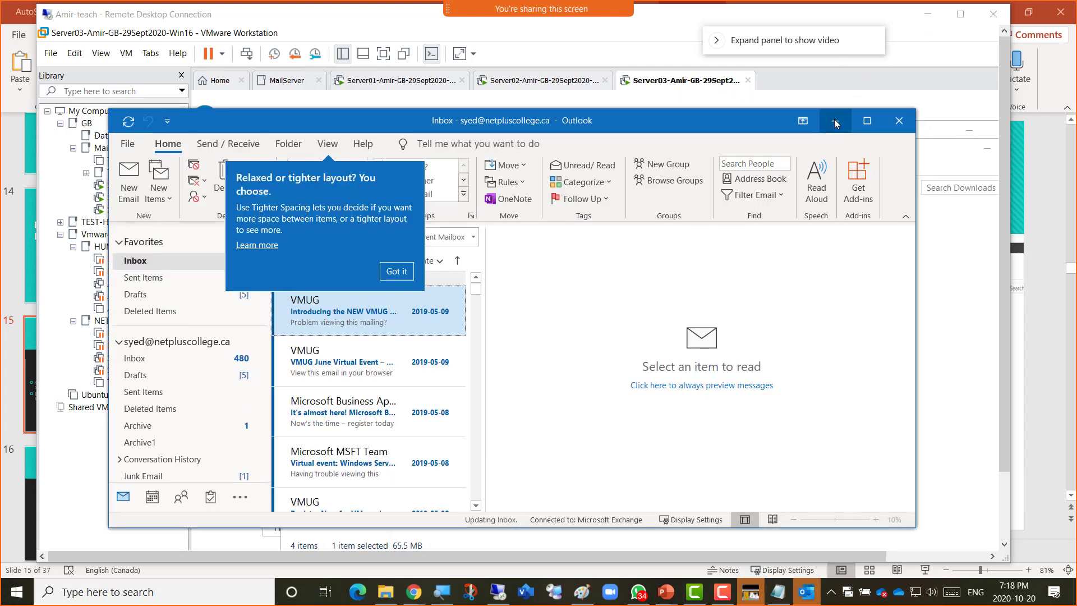
Minimize Outlook, finish the .NET Framework 4.7.1 installer, and choose to restart Server03.
click(833, 120)
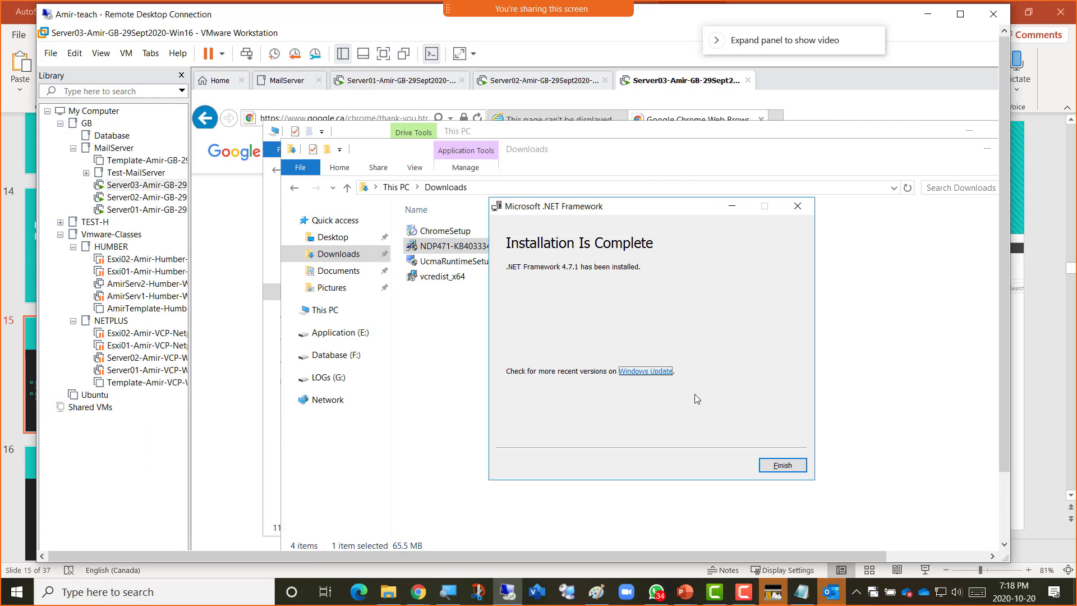
click(781, 464)
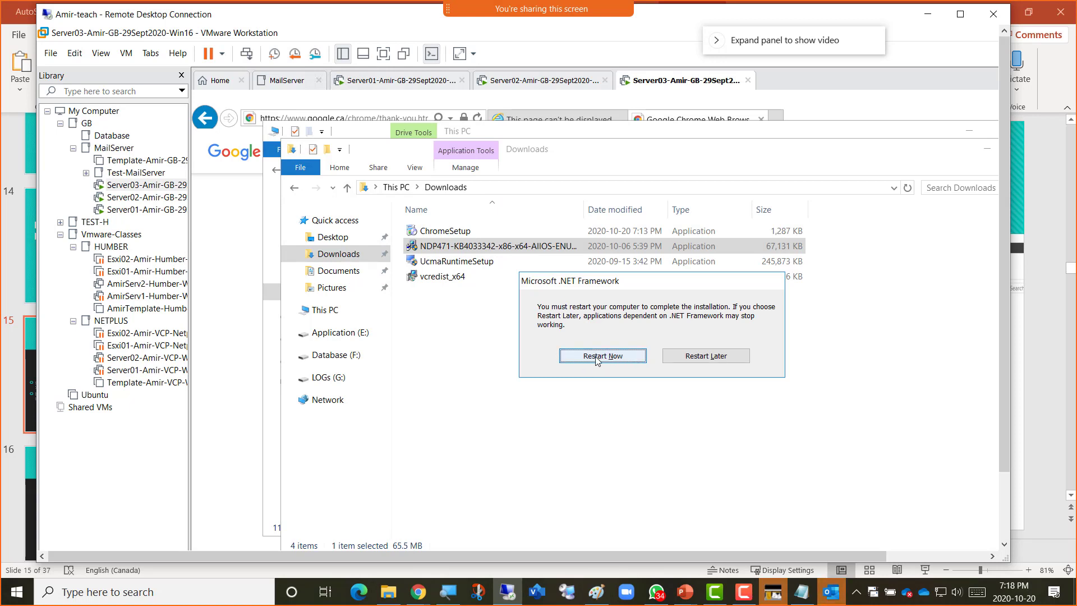
click(595, 361)
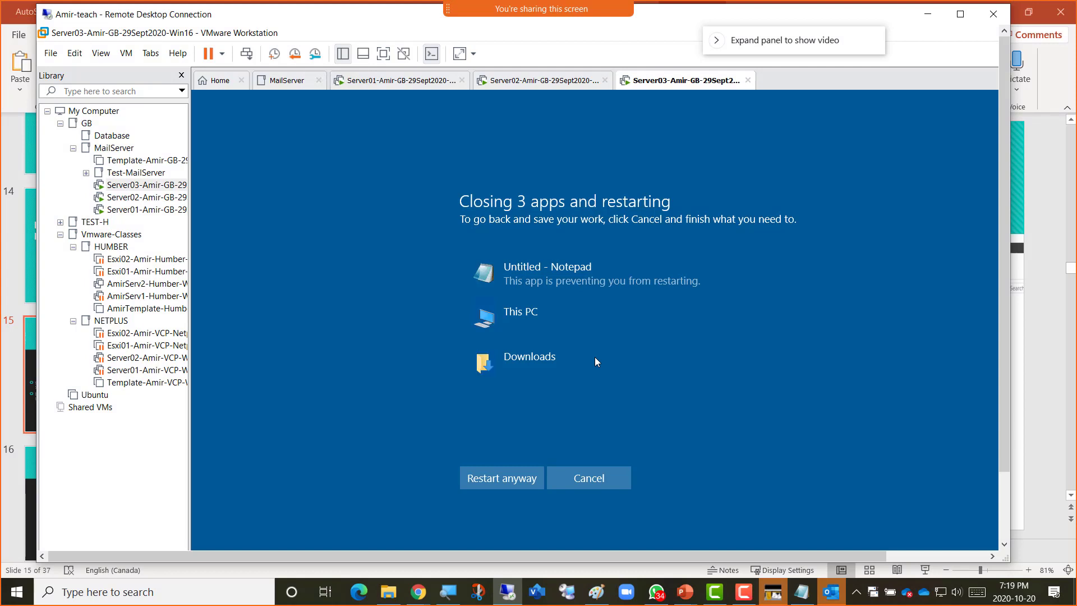
Force Server03 to restart despite the open apps and move the Outlook window out of view.
click(501, 477)
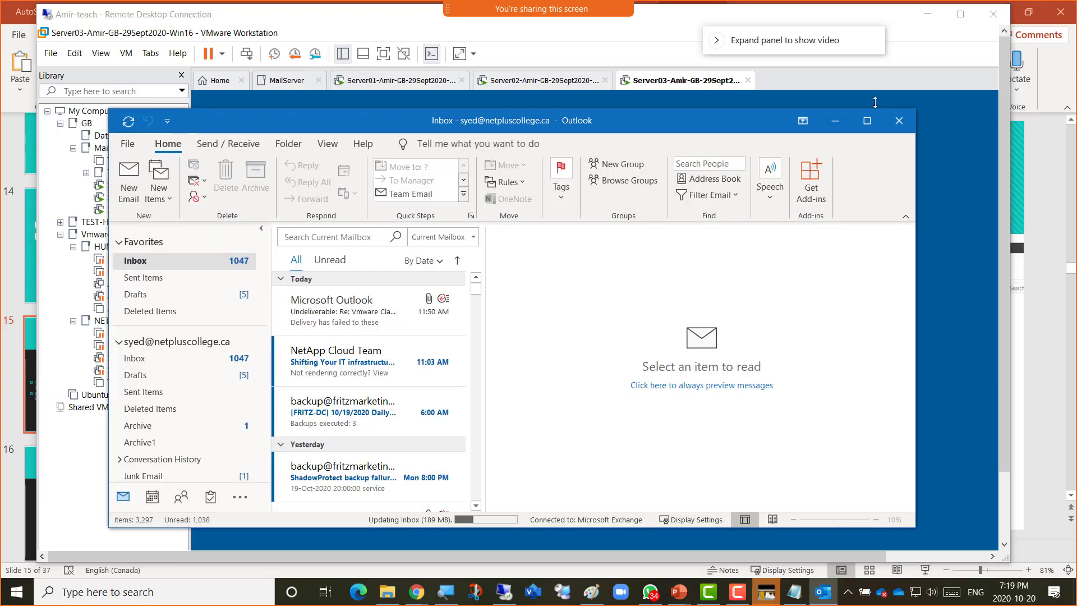
drag(657, 122, 1076, 162)
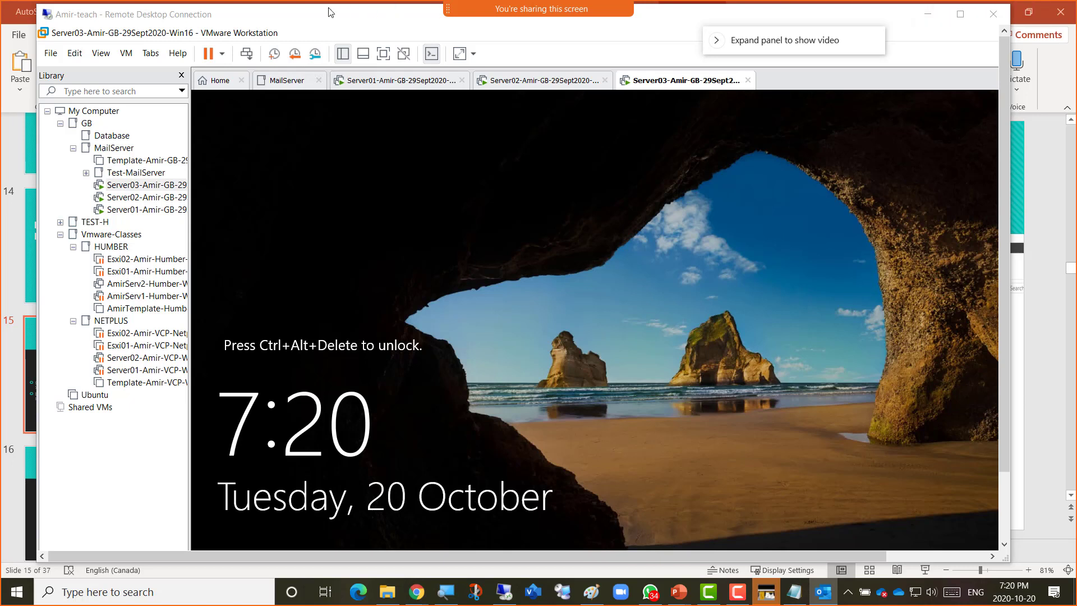
Sign in to Server03 with the admin account password and make the remote session full screen.
click(84, 91)
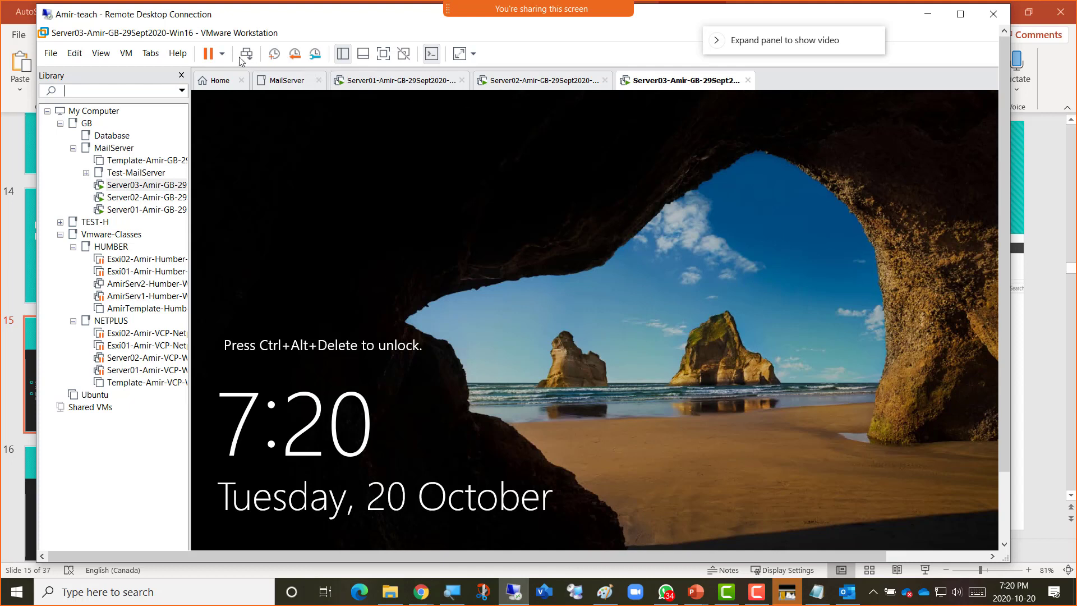
key(ctrl+alt+Insert)
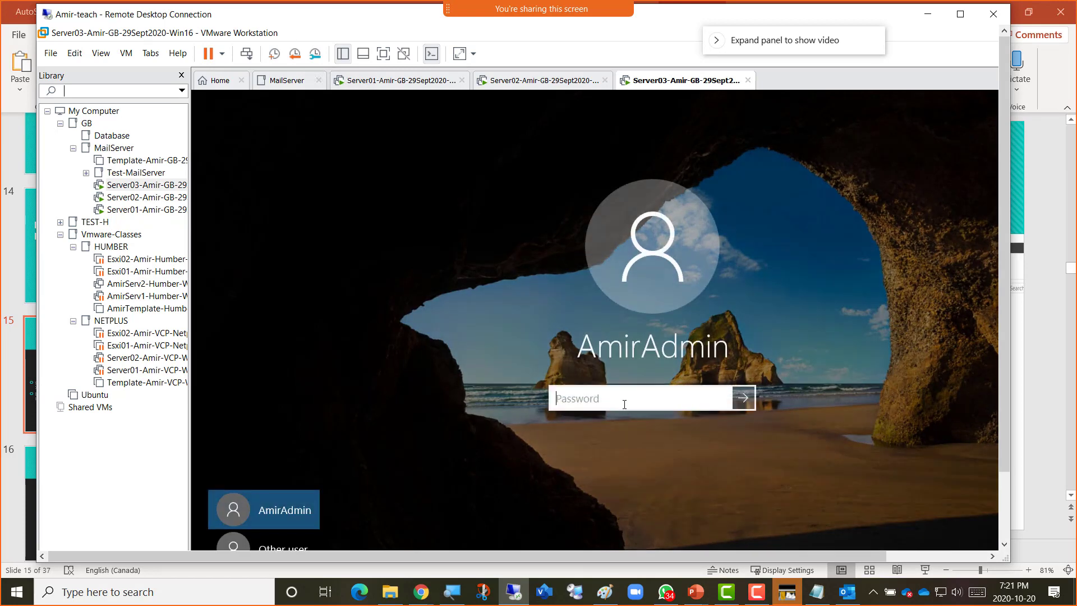
click(624, 403)
text(•••••••••)
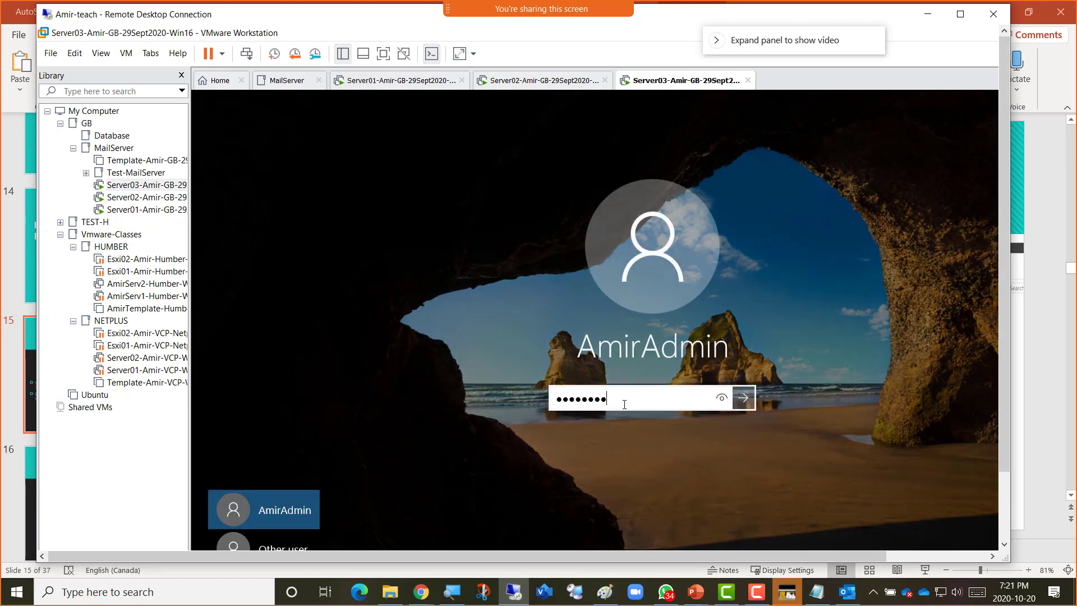
text(•••)
key(Return)
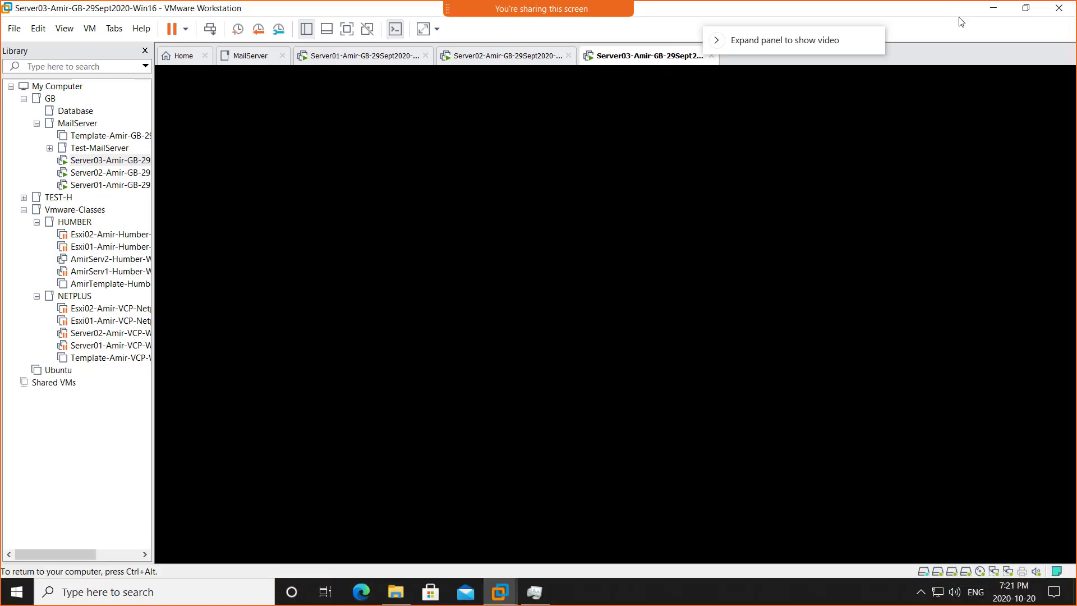
click(960, 14)
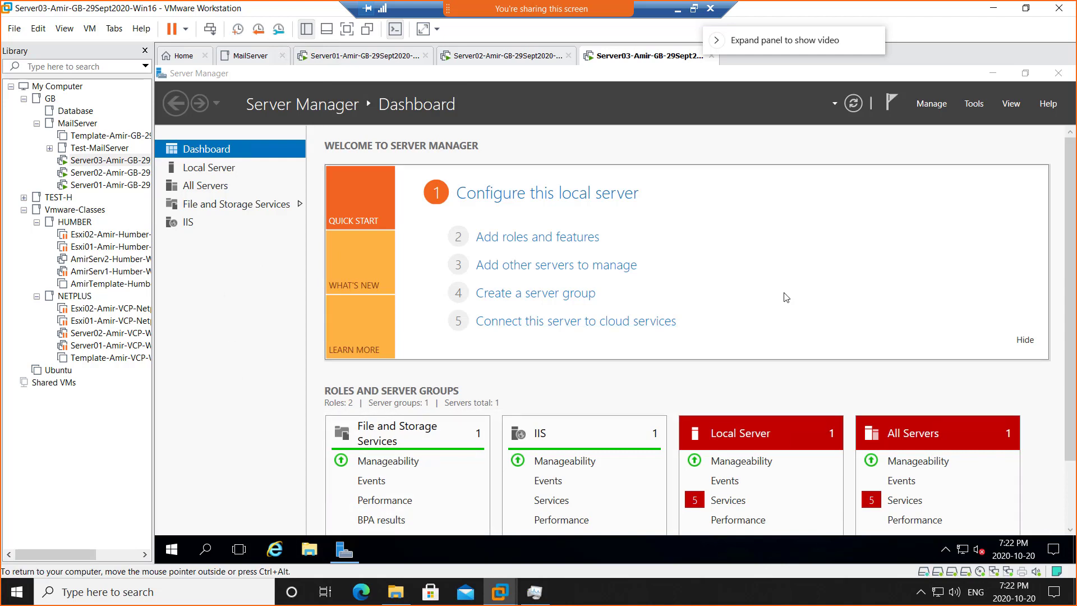
Run Exchange setup from Server03's DVD Drive (D:) and approve the User Account Control prompt.
key(super+e)
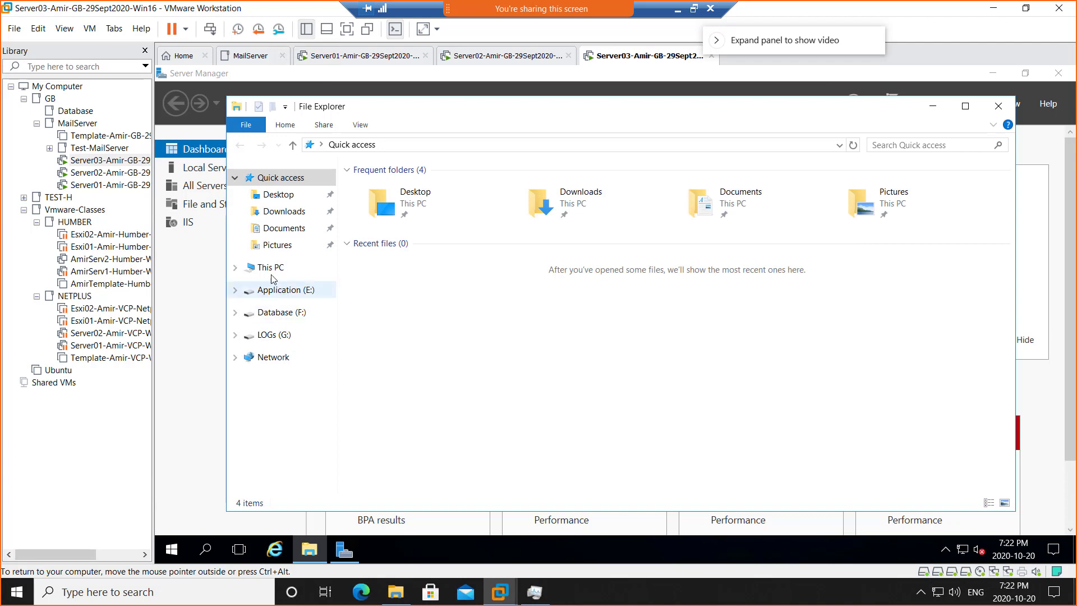
click(270, 267)
double_click(587, 287)
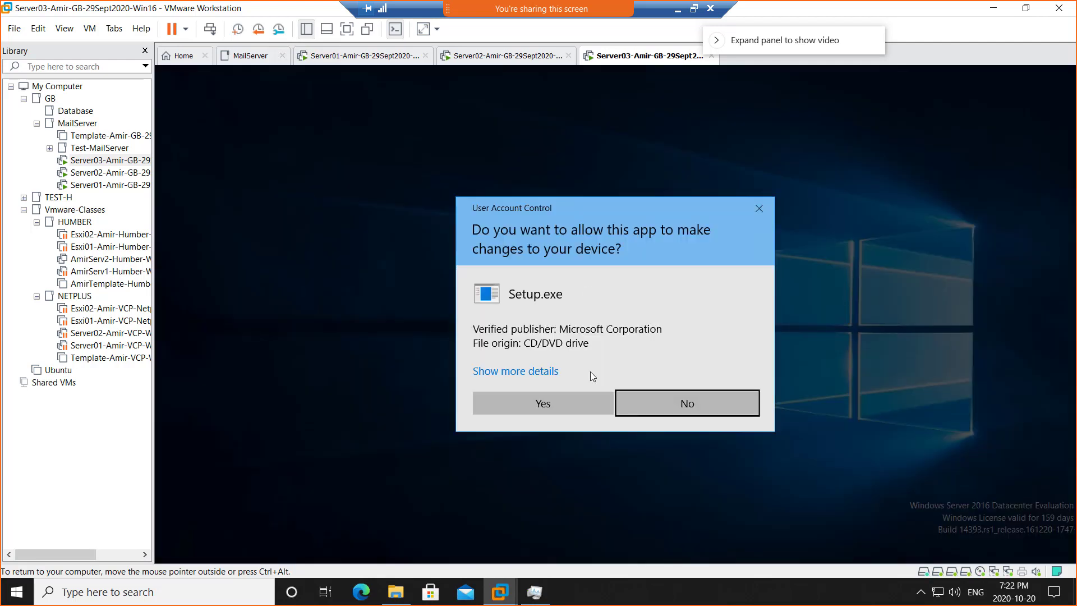
click(559, 402)
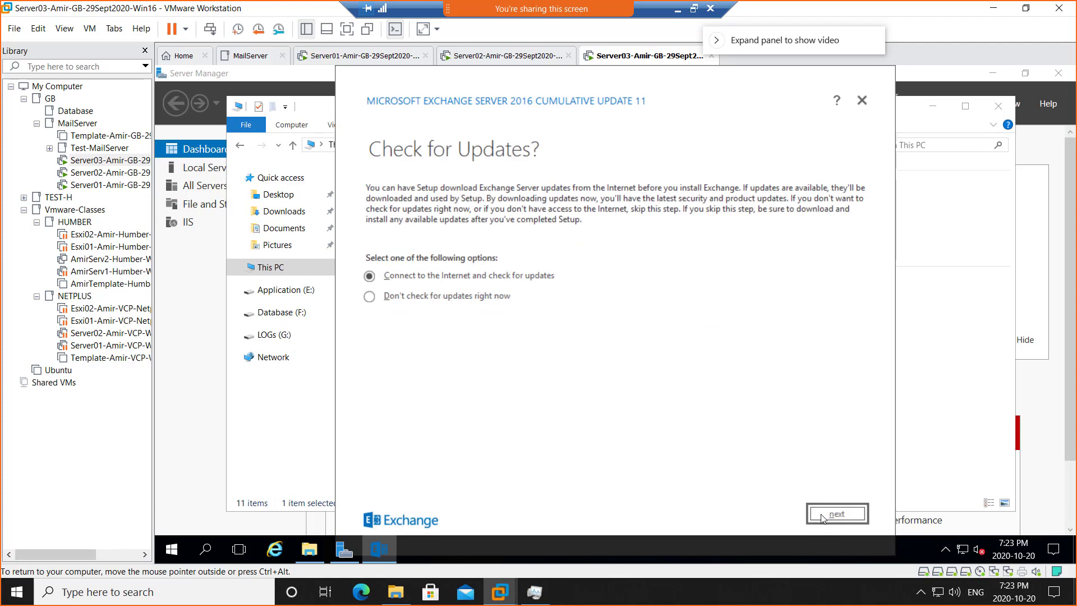
Check online for Exchange setup updates, then continue once none are found.
click(807, 511)
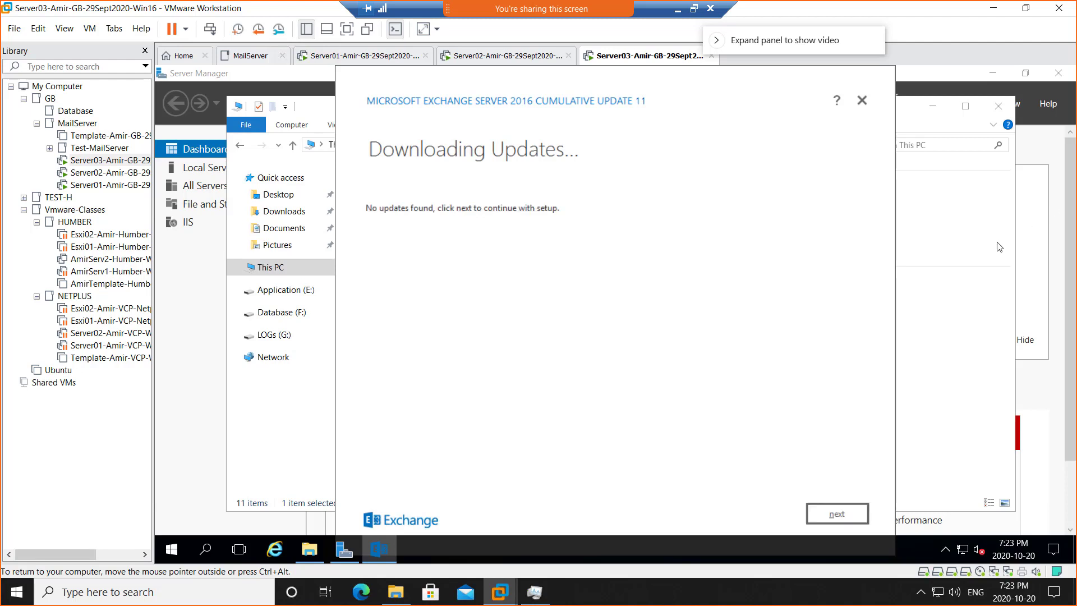
click(836, 513)
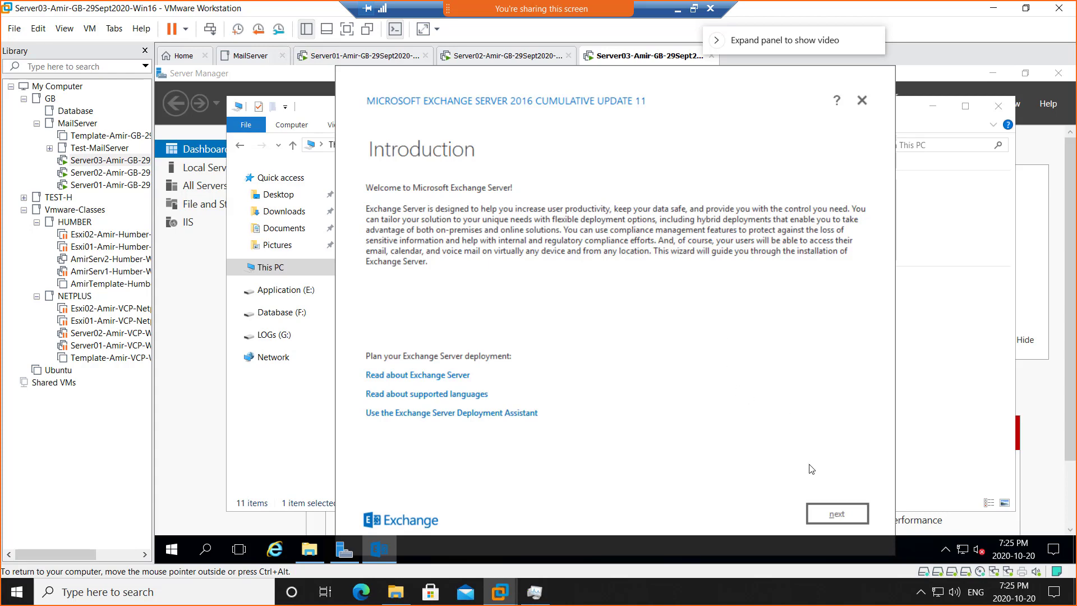
Accept the Exchange license agreement and keep 'Use recommended settings'.
click(835, 512)
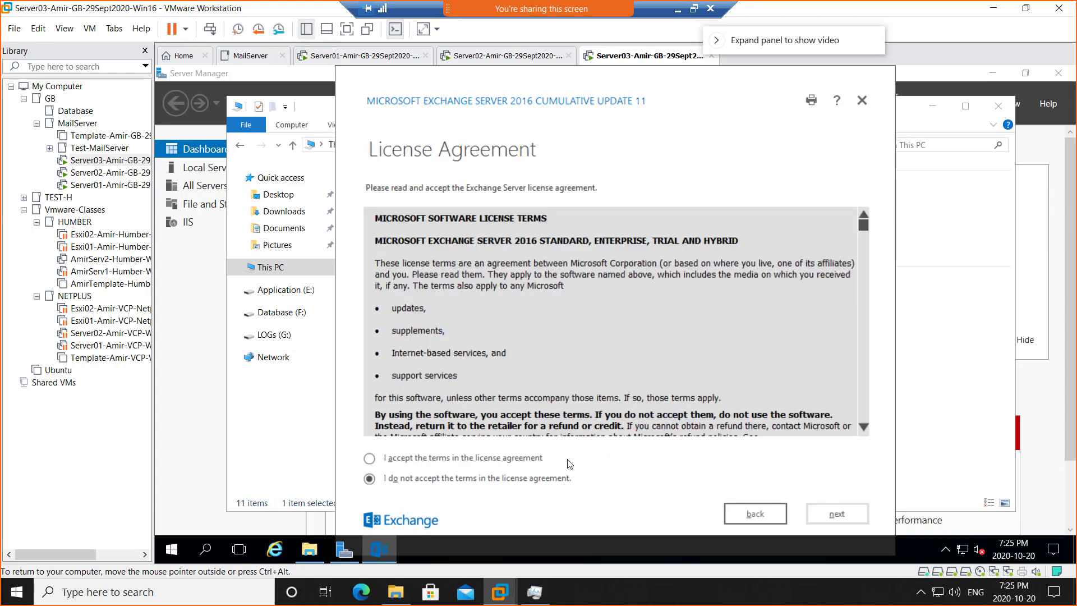
click(537, 460)
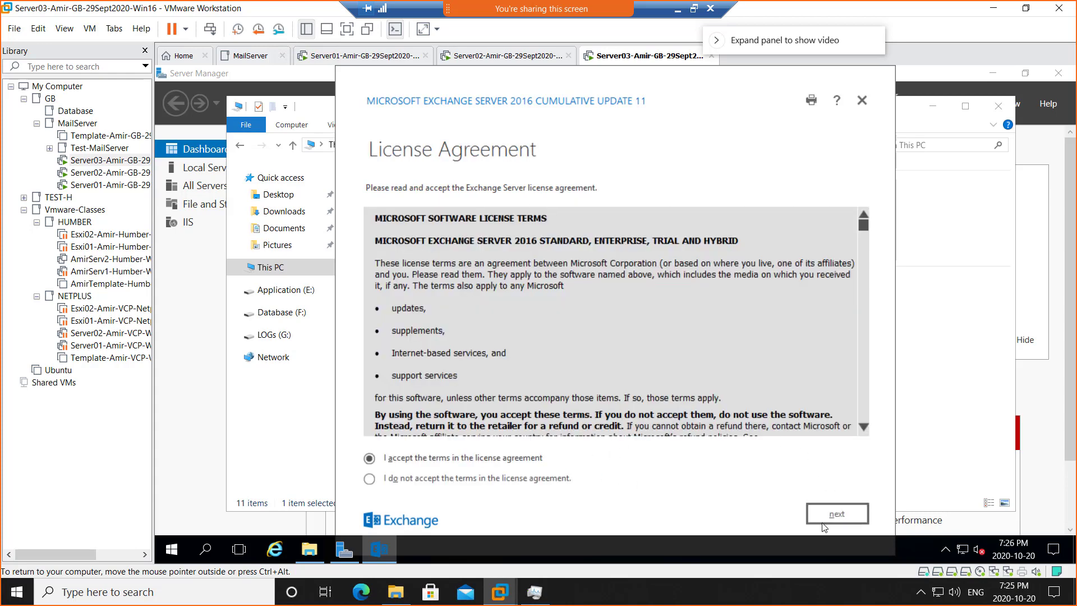
click(833, 514)
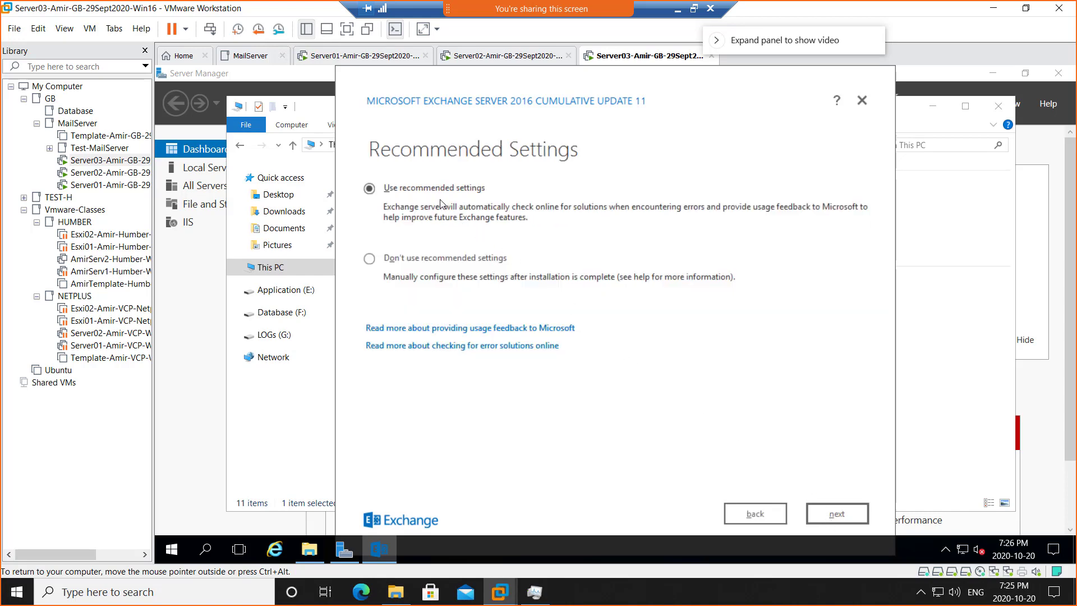
click(840, 511)
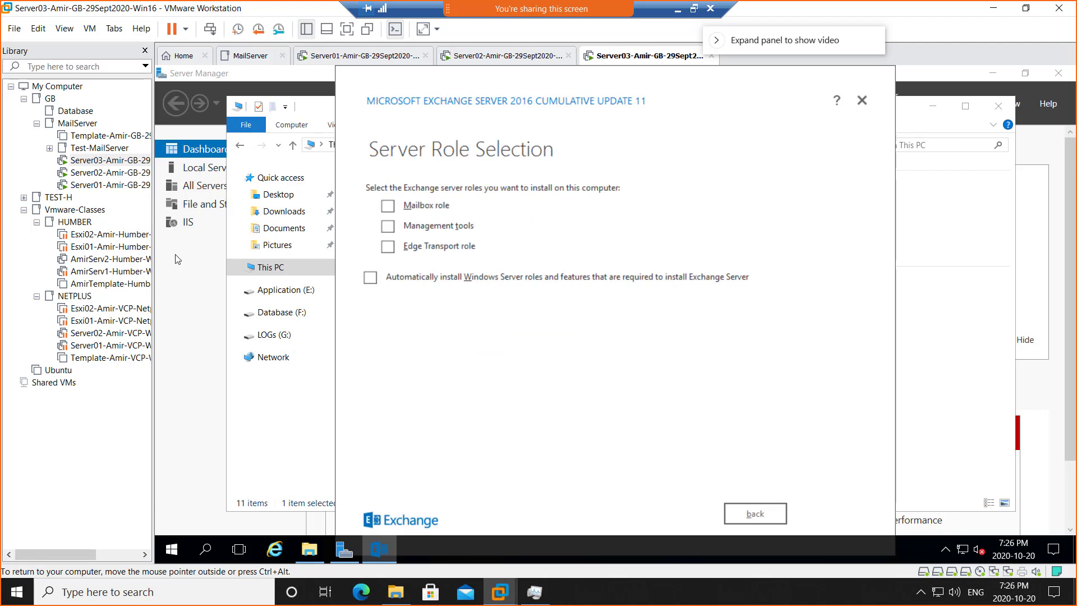
Select the Mailbox role and let setup automatically install the required Windows Server features.
click(389, 206)
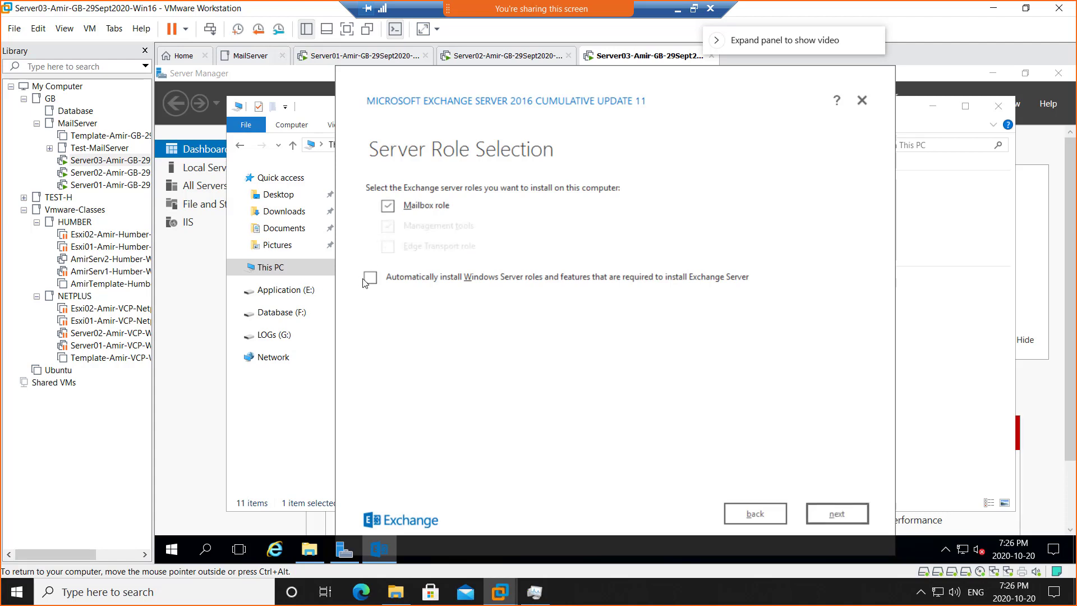
click(371, 280)
click(838, 513)
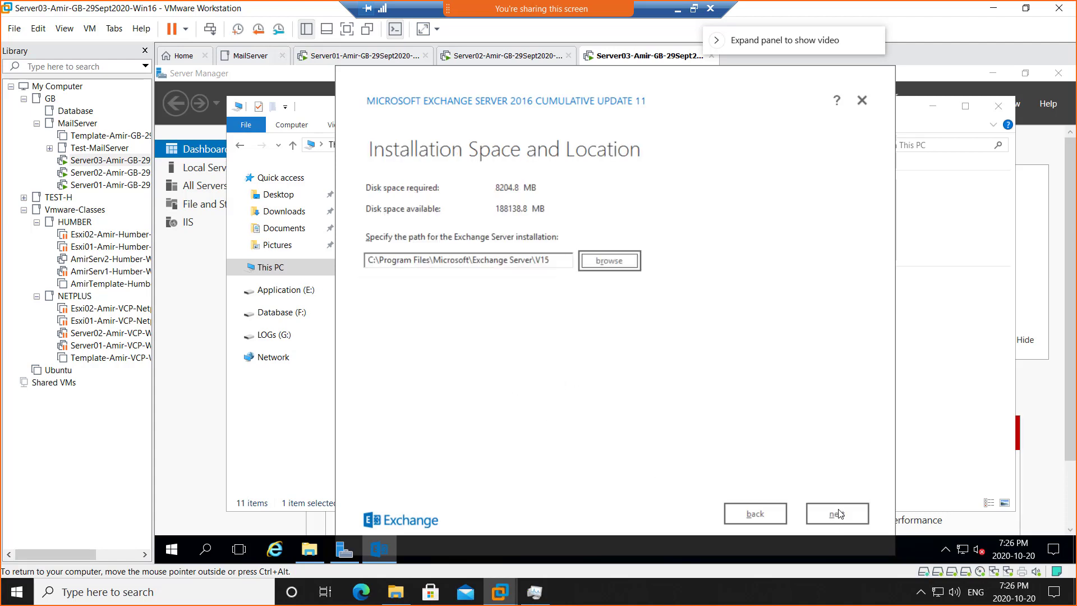
Set the Exchange install location to E:\Program Files\Microsoft\Exchange Server\V15.
click(603, 265)
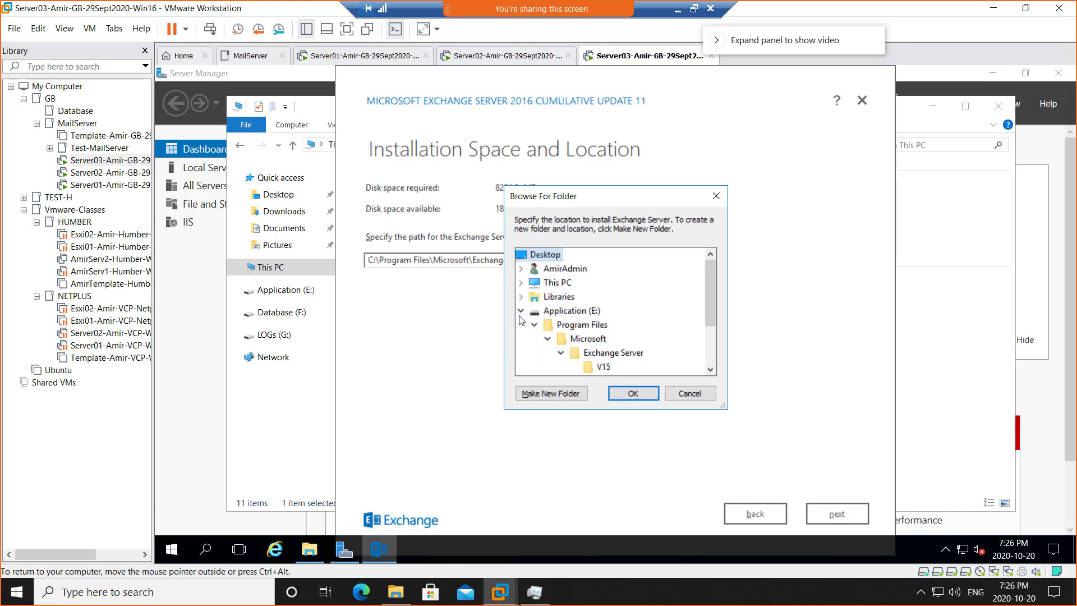
click(603, 368)
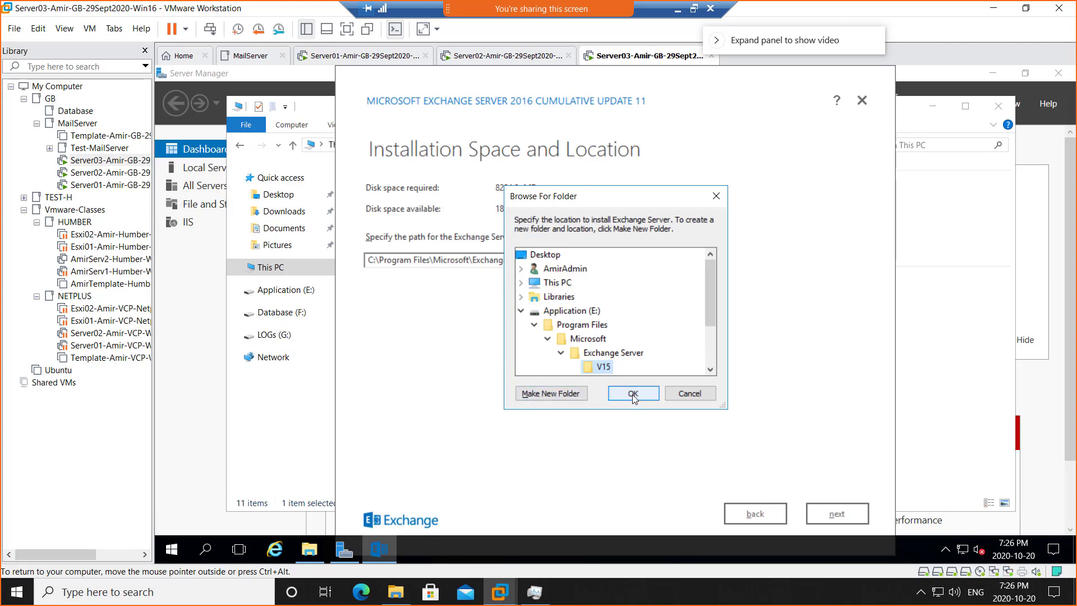
click(633, 394)
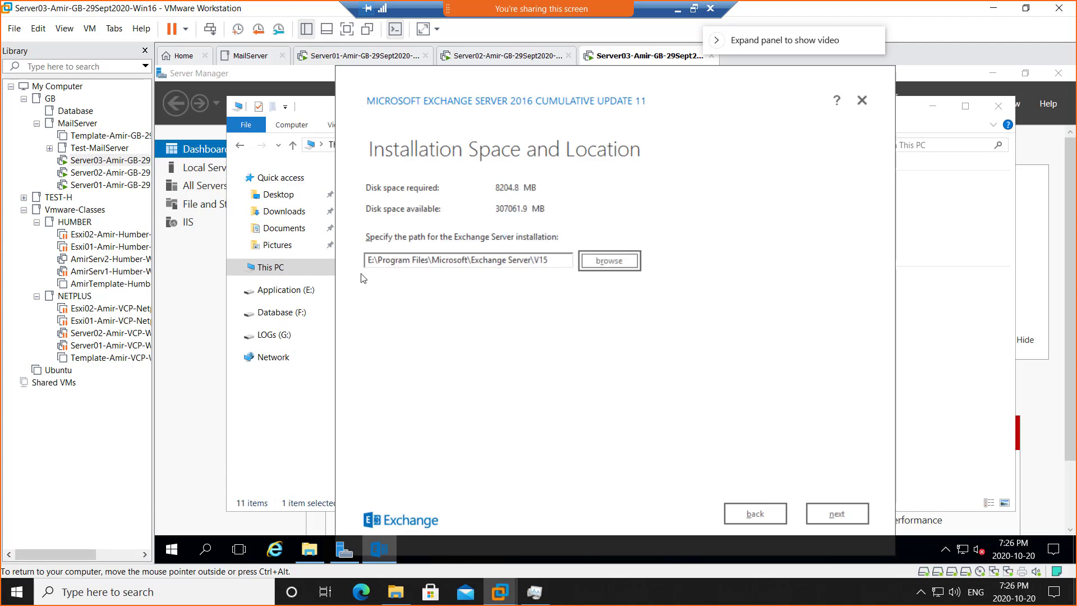
click(859, 521)
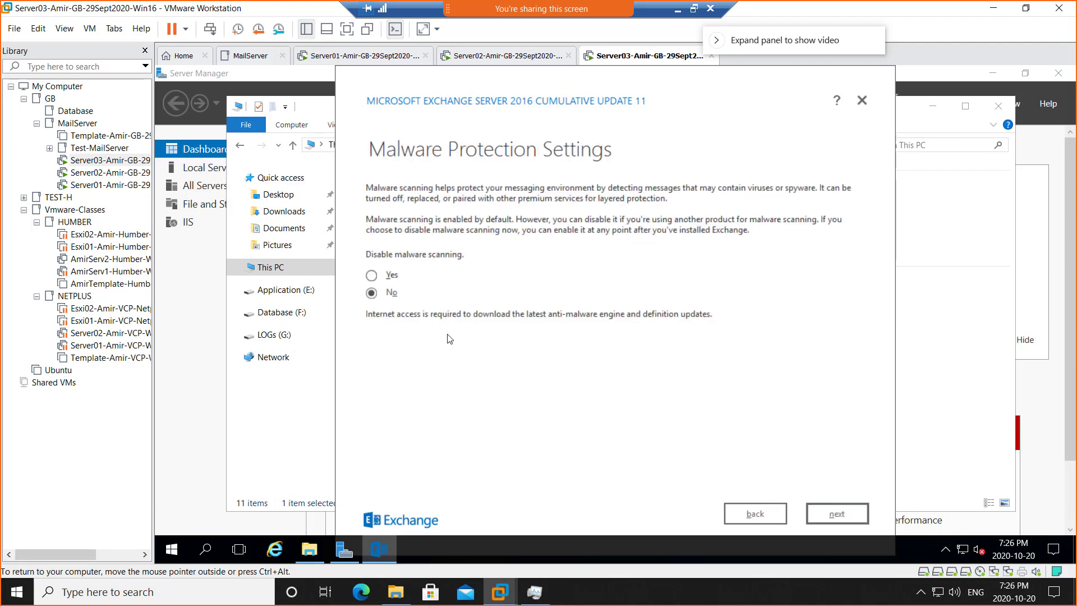
Keep malware scanning enabled ('No') and let the readiness checks finish at 100%.
click(836, 514)
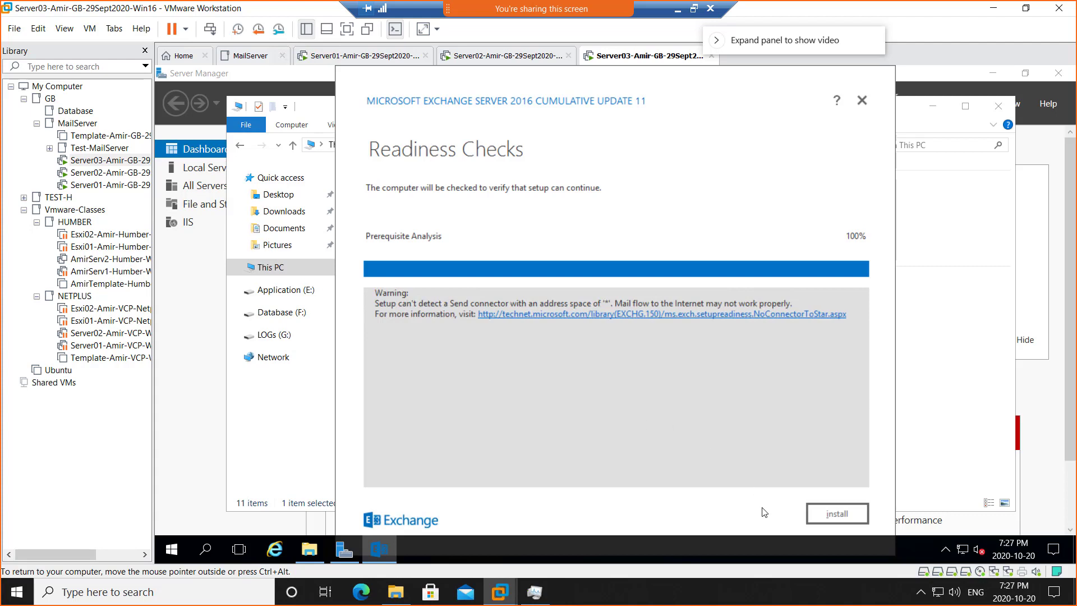
Start the Exchange install, exit remote desktop full screen, and snip the setup-progress window.
click(845, 521)
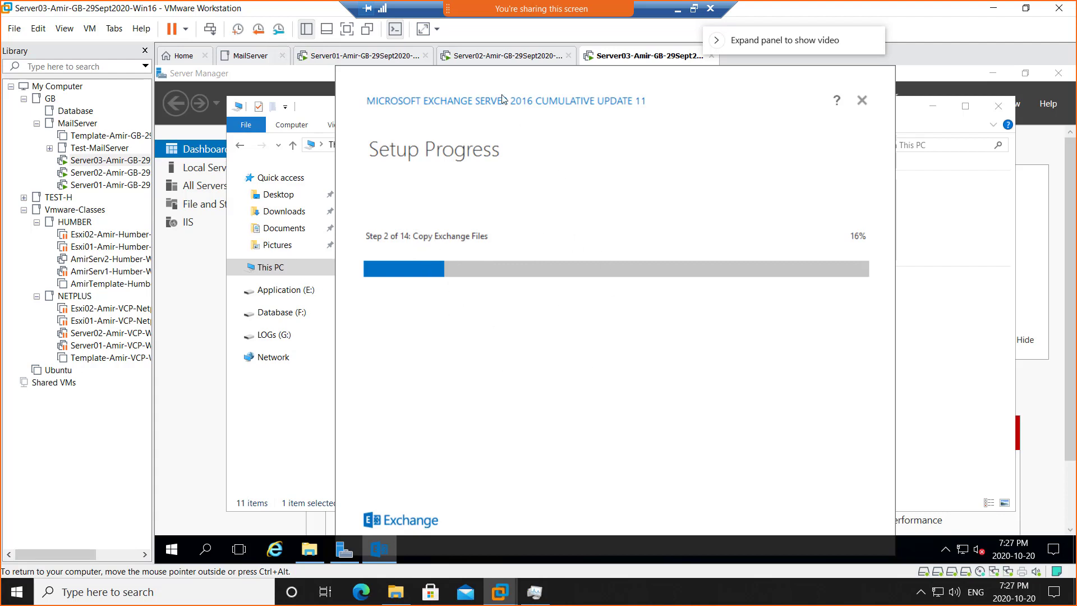
drag(493, 79, 469, 97)
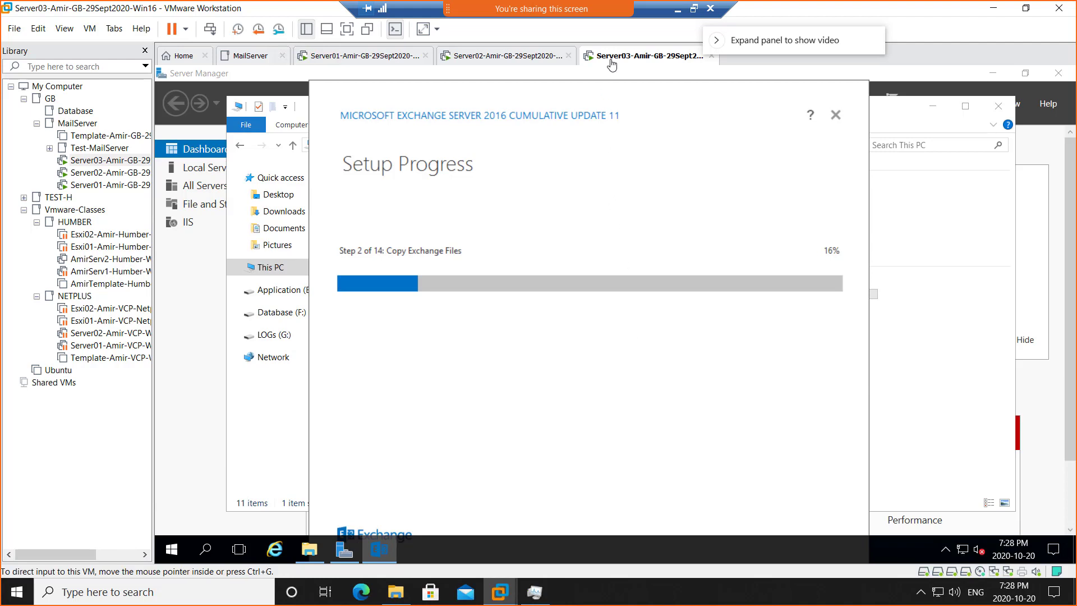
click(694, 8)
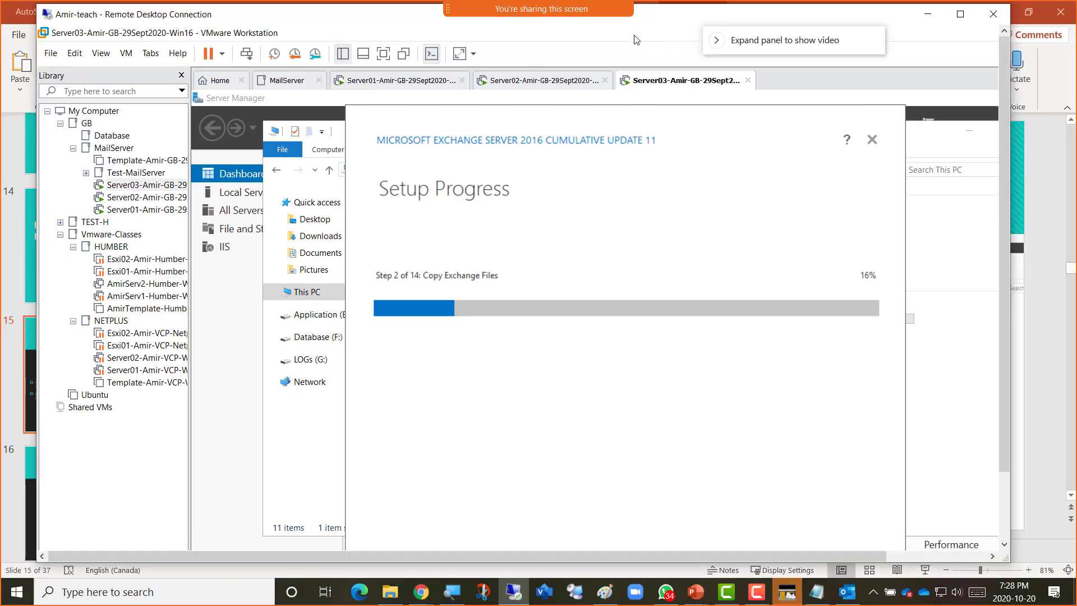
key(super+shift+s)
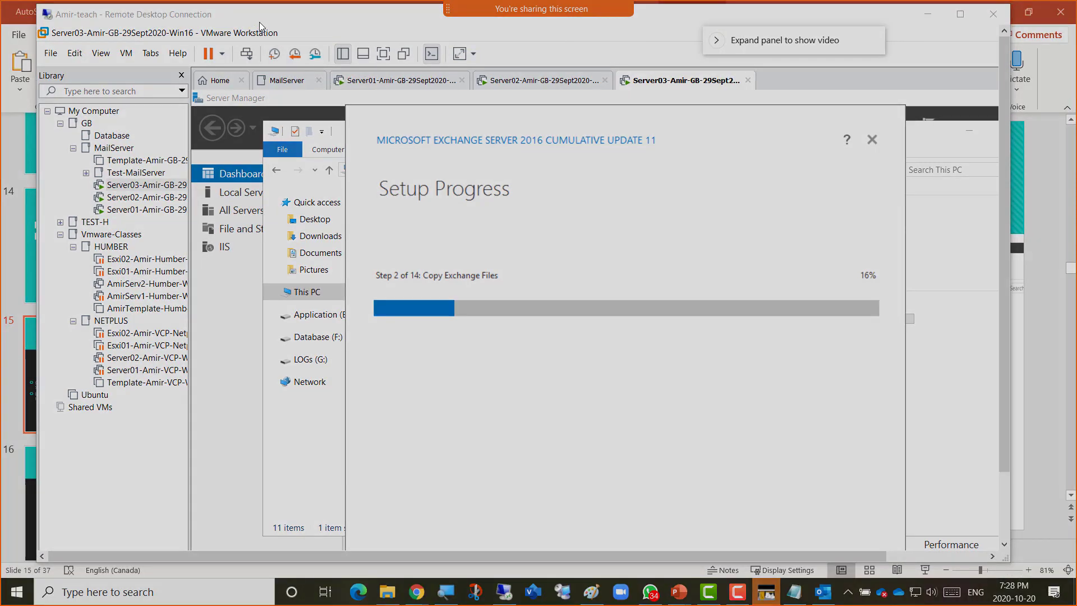
drag(626, 265, 1002, 560)
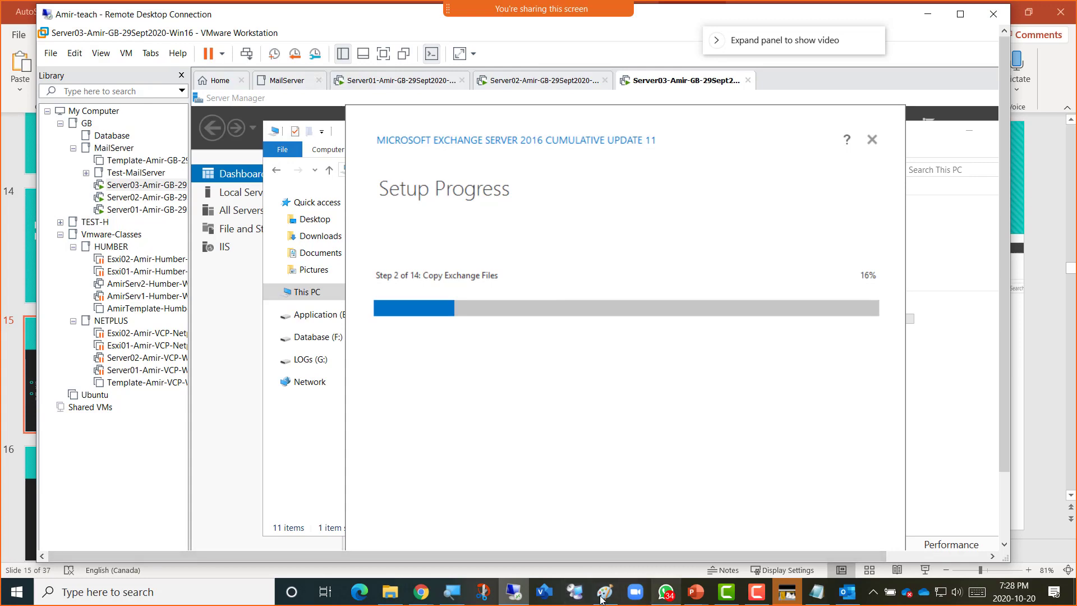
Add '- Screenshot 8 = Exchange Server Installation Started on Server03' below the firewall item in OneNote.
mouse_move(416, 592)
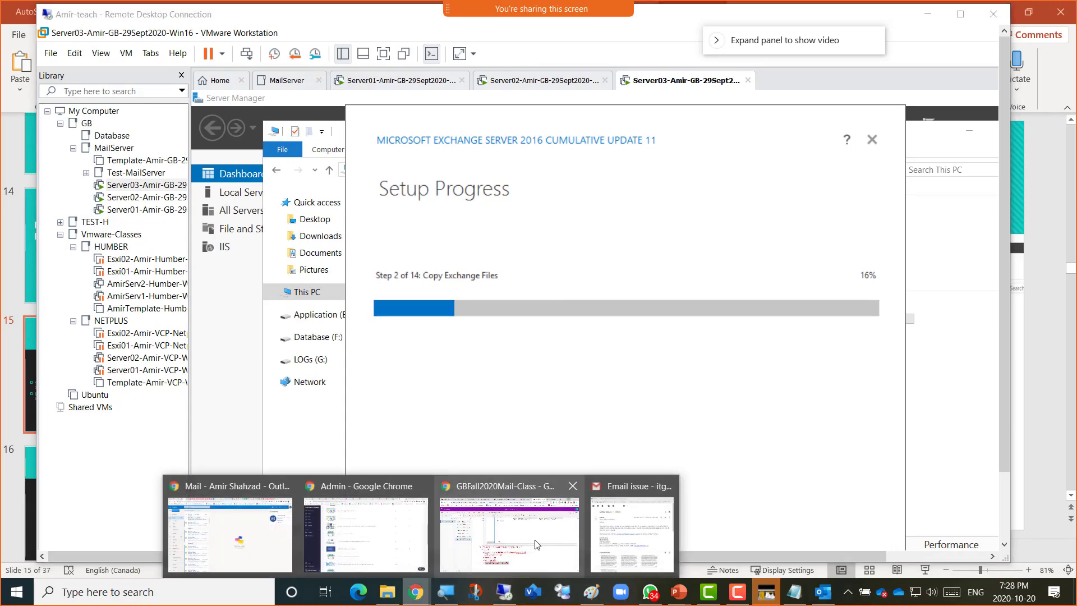
click(493, 508)
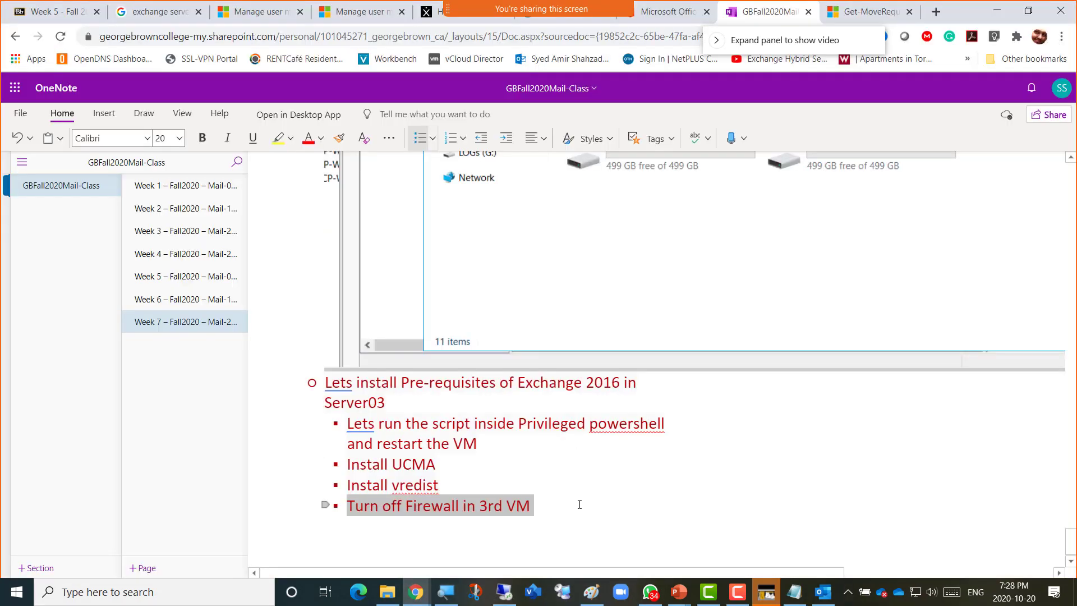
click(575, 499)
key(Return)
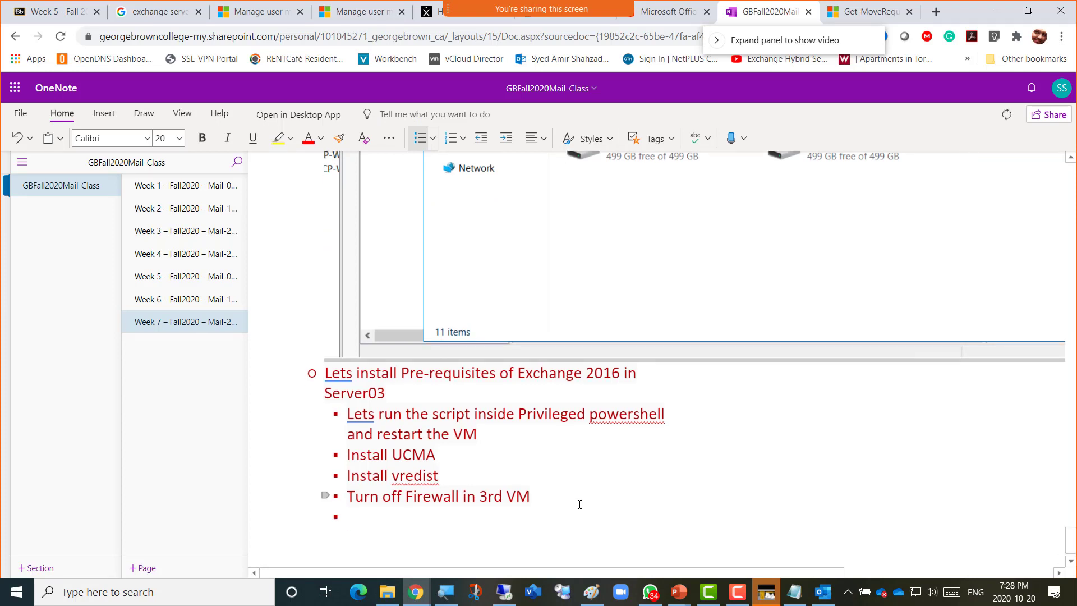
key(BackSpace)
text(-)
key(BackSpace)
key(BackSpace)
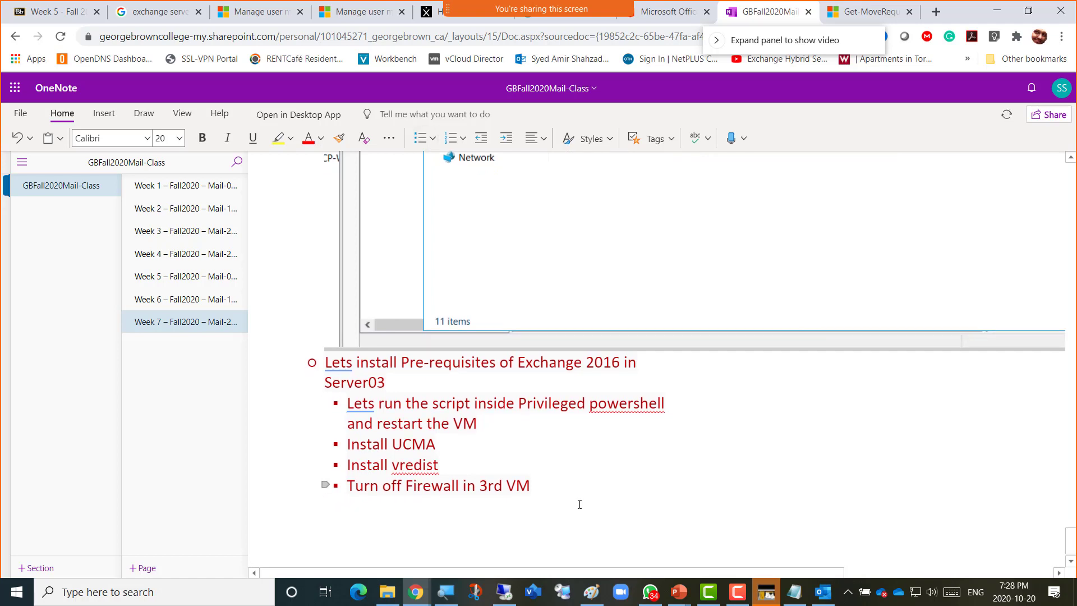
text(- )
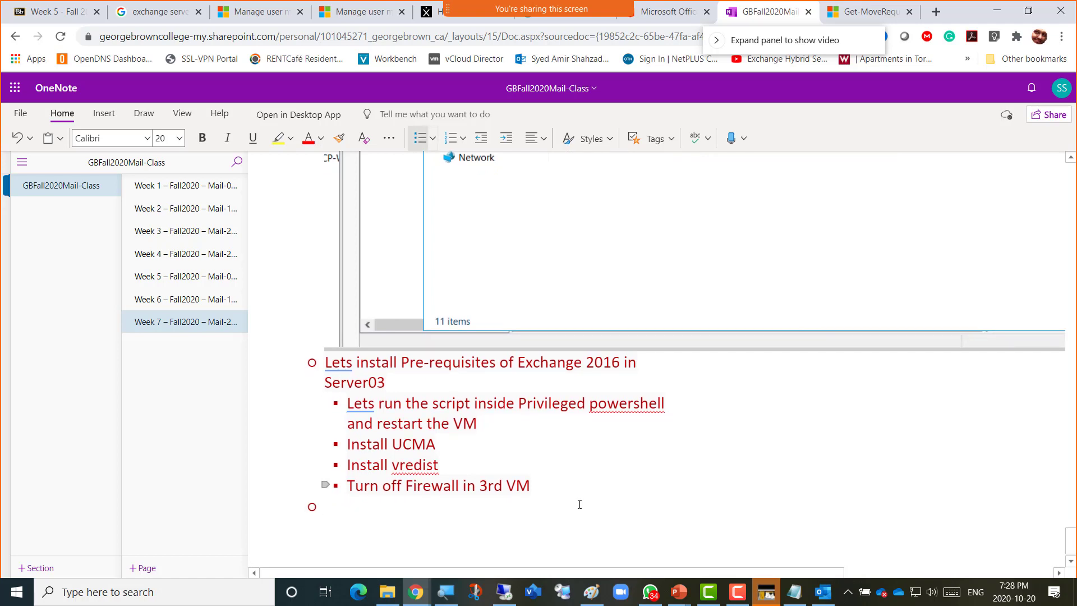
text(Screenshot 8 = )
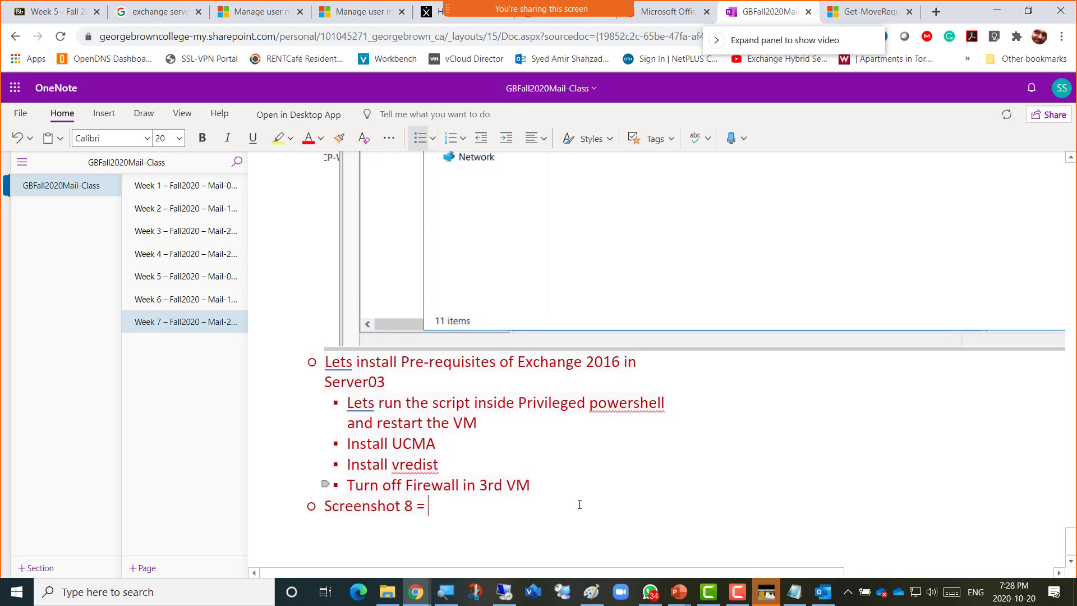
text(Exchange Ser)
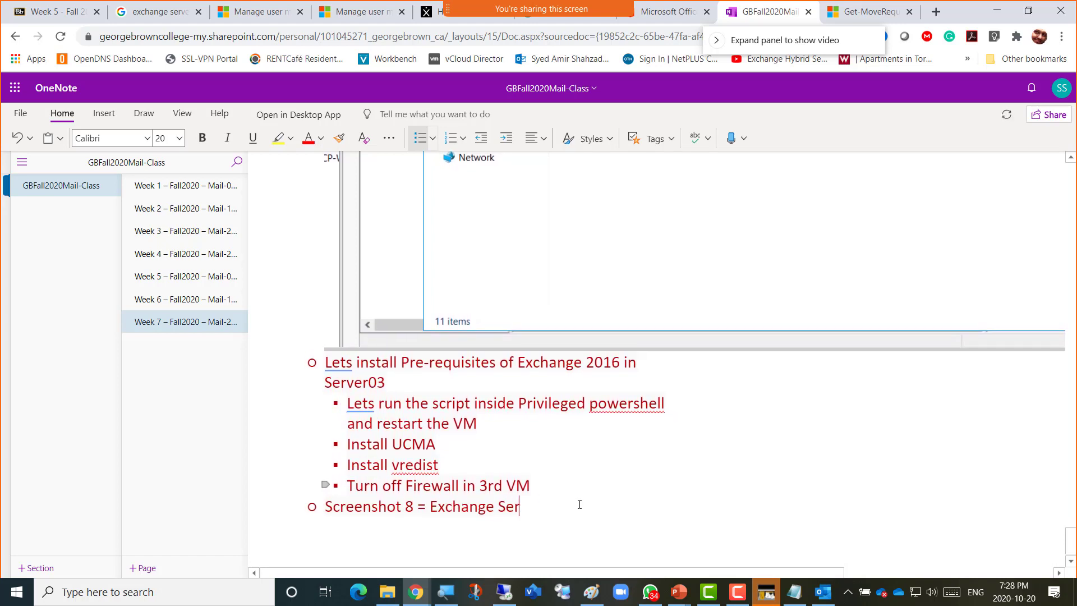
text(ver Installation Sta)
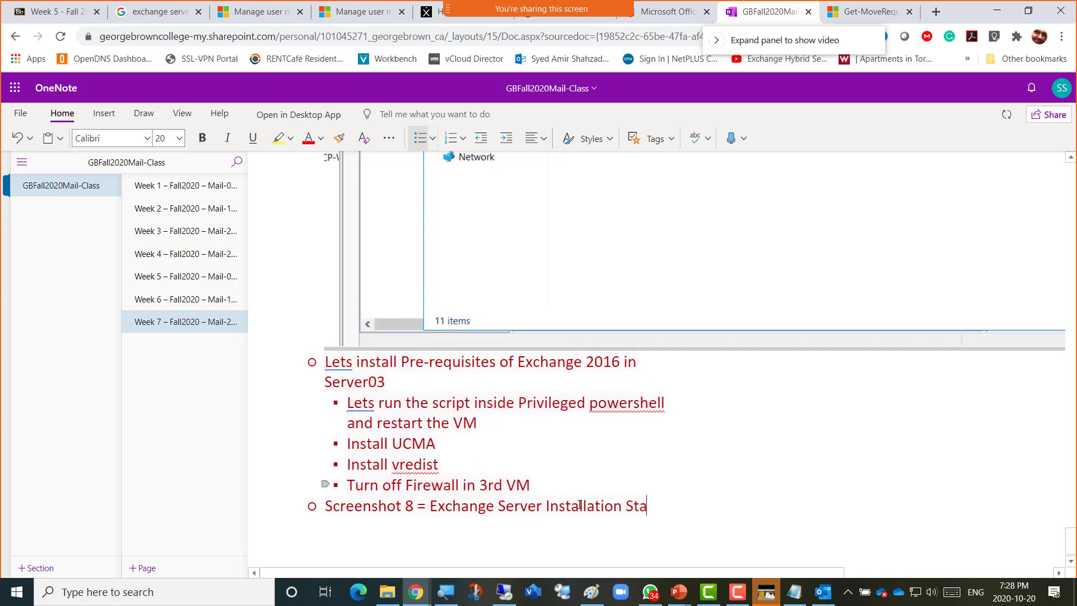
text(rted on Server03)
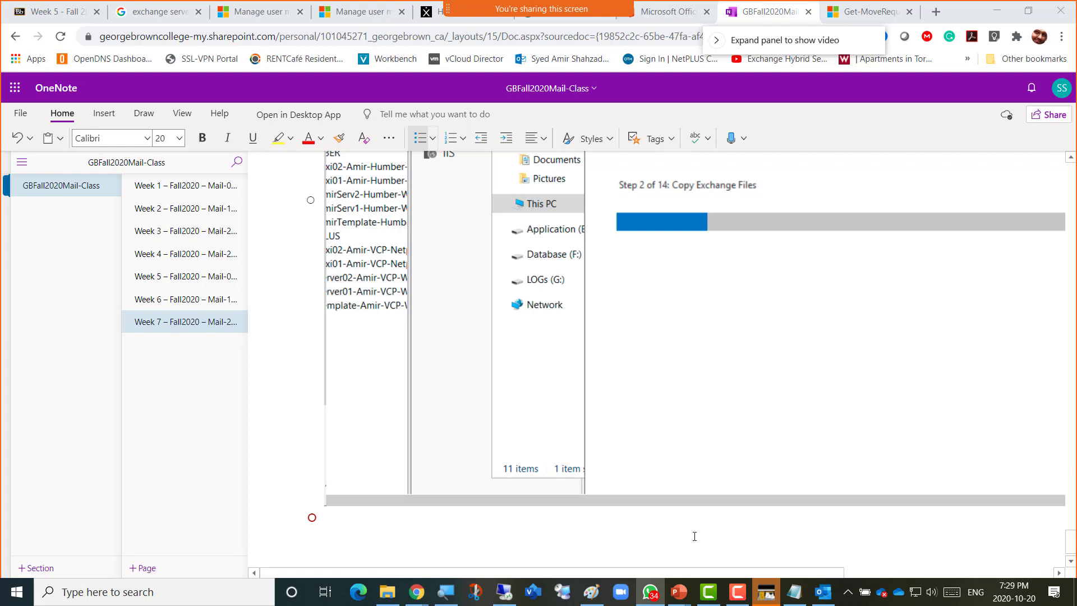
click(504, 592)
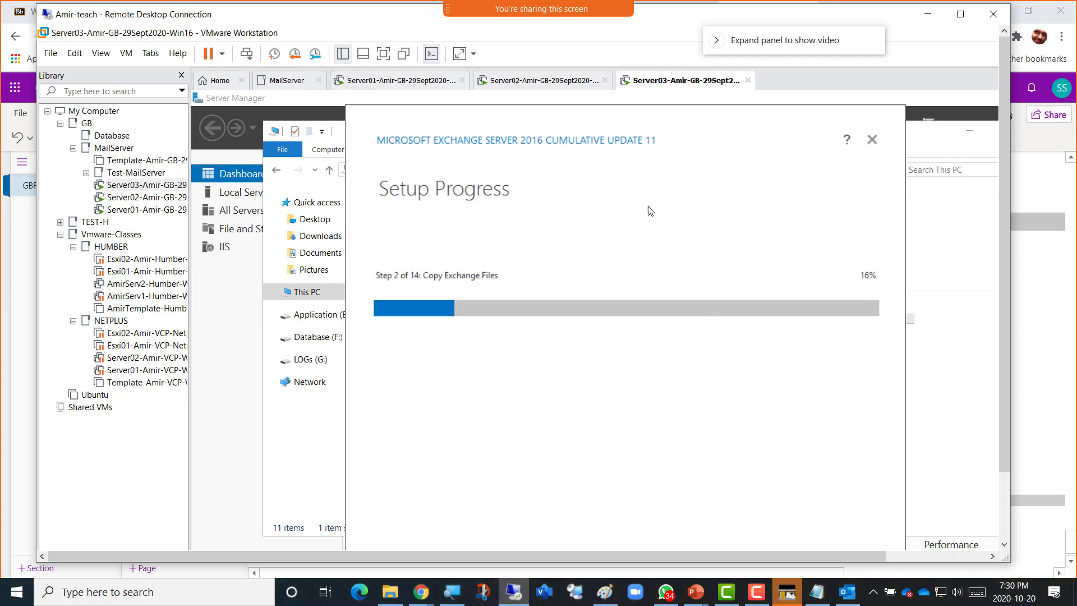
Refresh Server02's Exchange servers list, then show Server03's Local Server page in Server Manager.
click(523, 81)
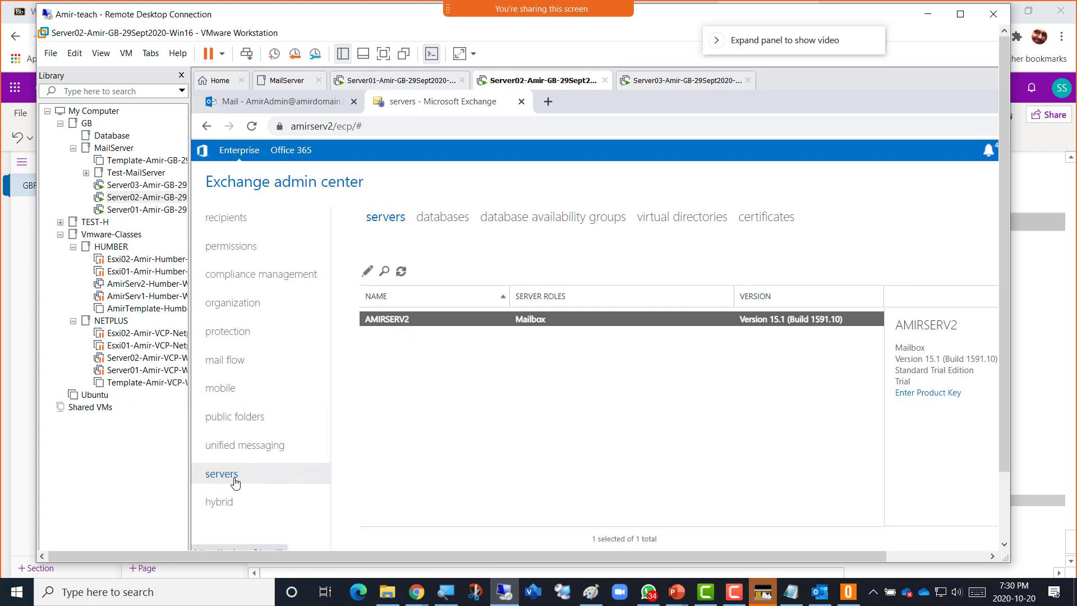
click(401, 271)
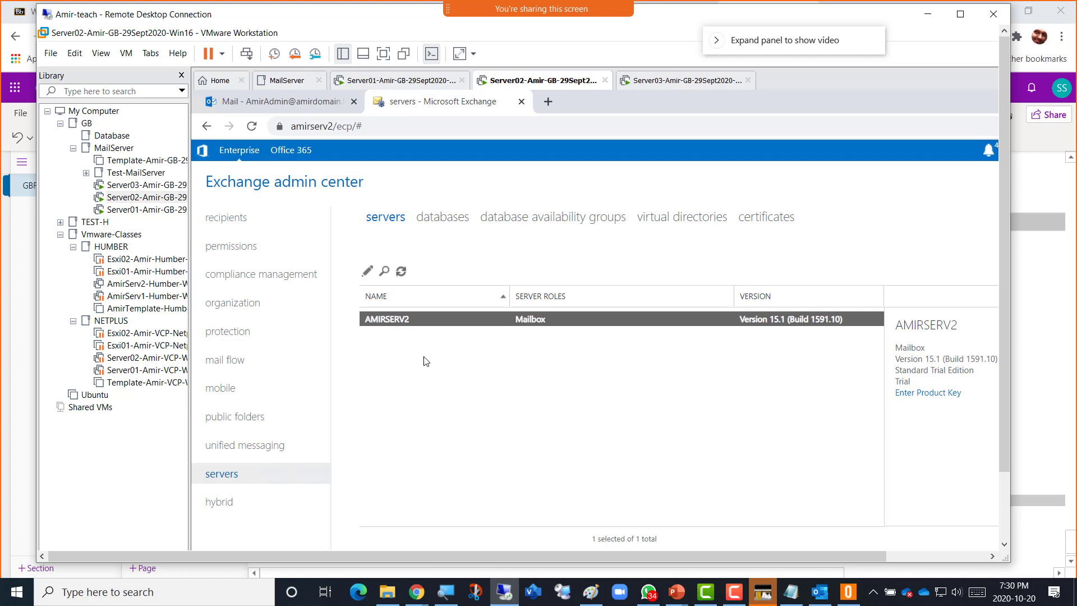
click(678, 83)
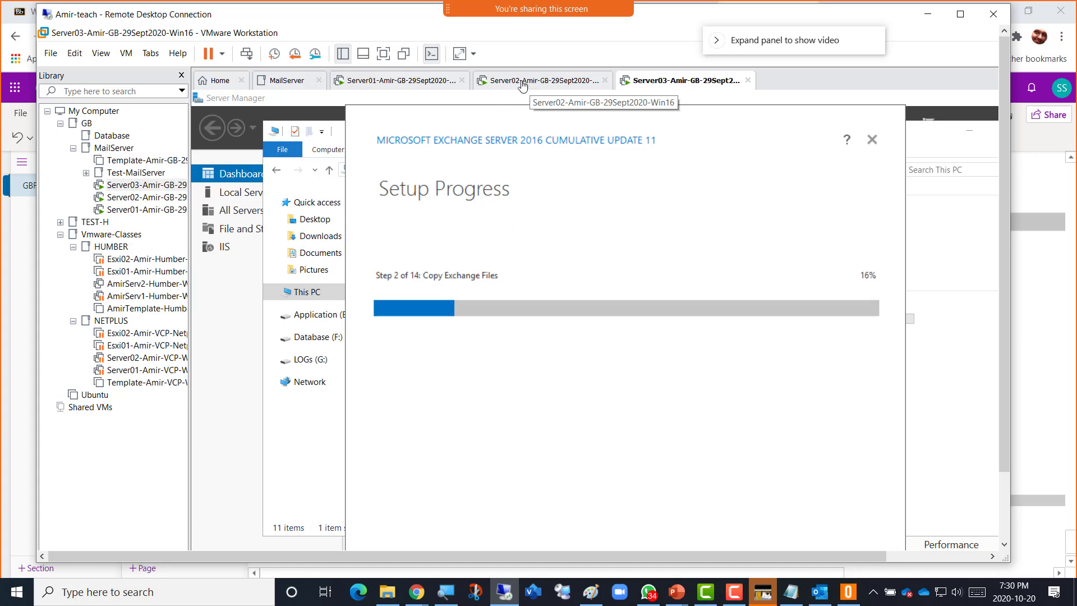
click(532, 83)
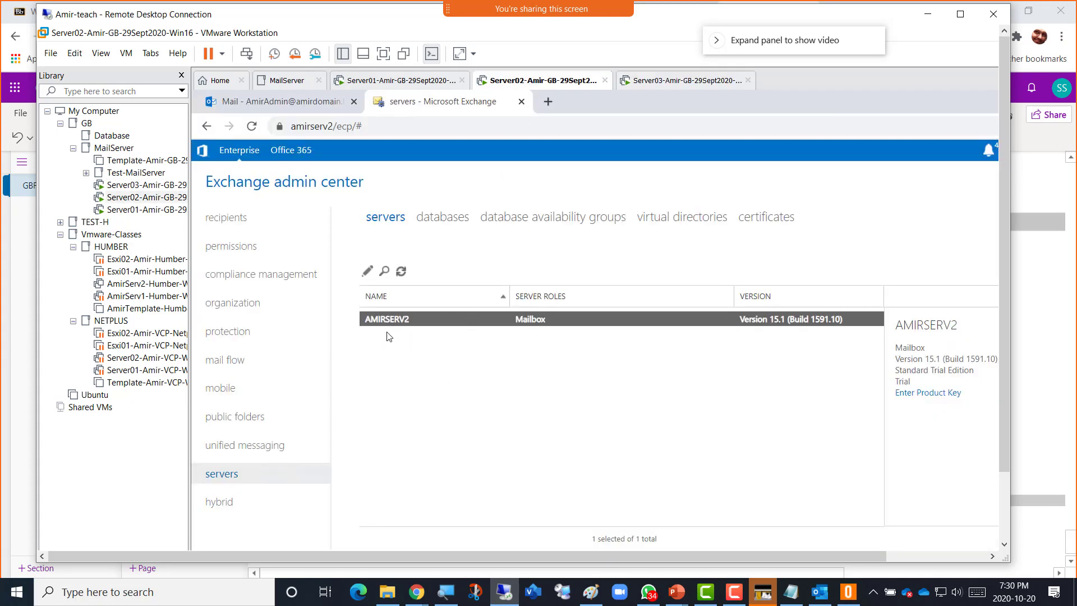
click(664, 81)
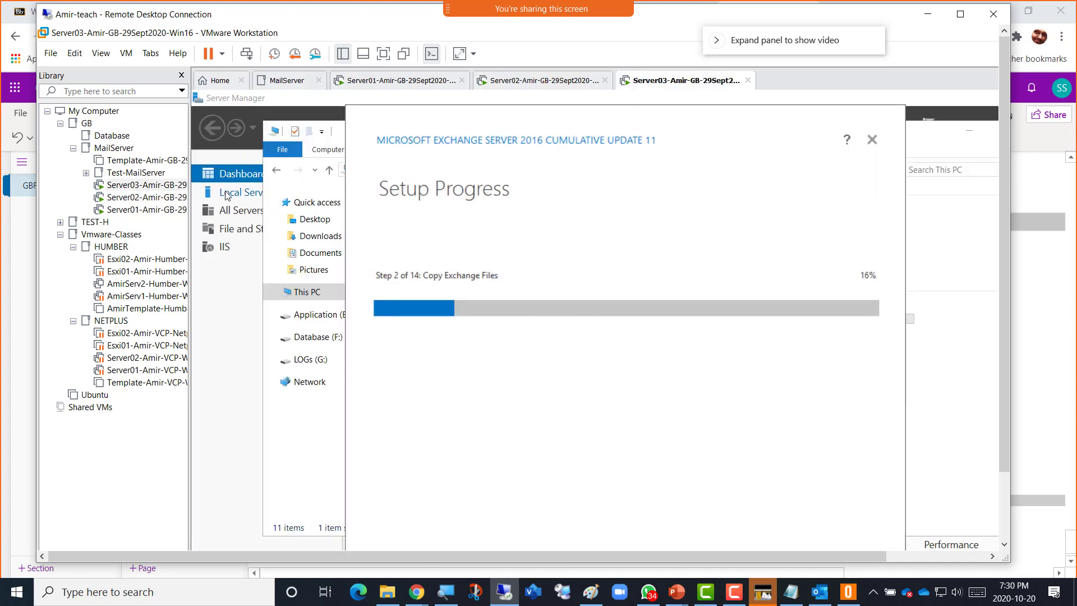
click(224, 192)
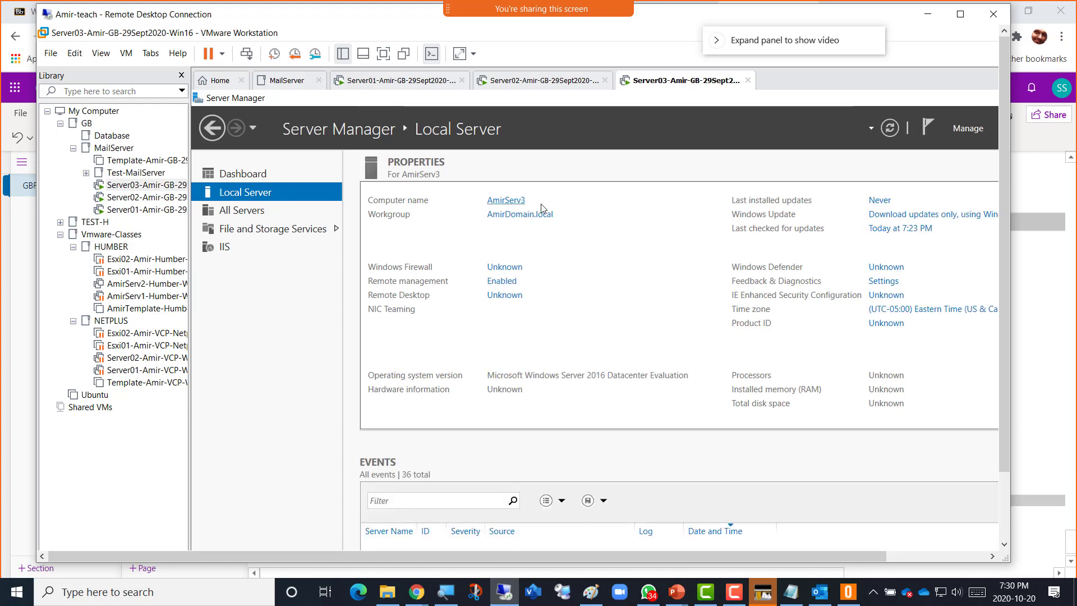
Bring Server03's Exchange setup progress window forward, then return to Server02's Exchange admin center.
click(529, 88)
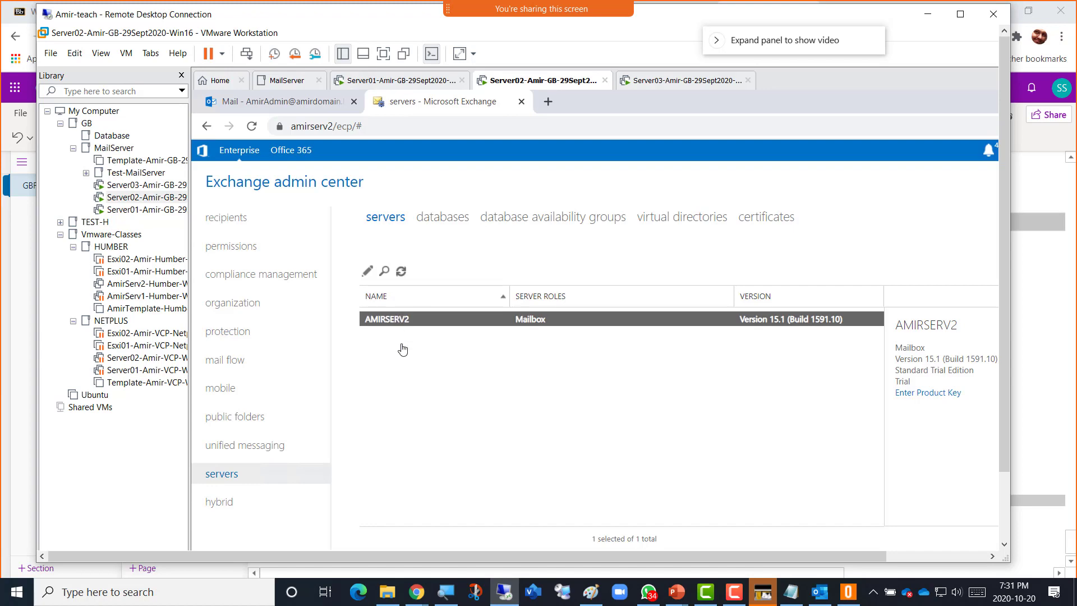
click(654, 85)
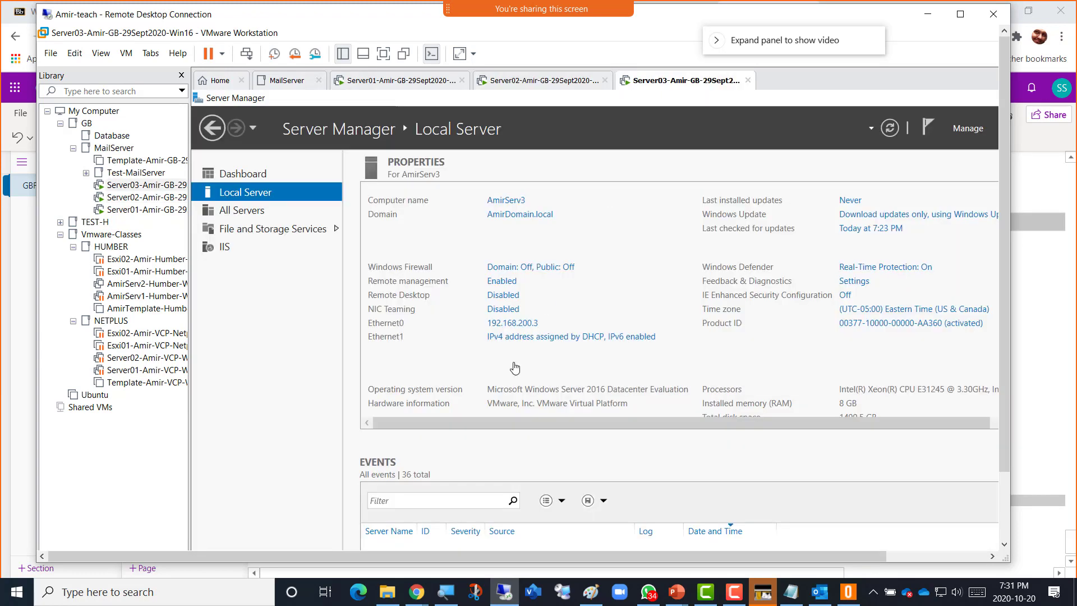
click(1005, 510)
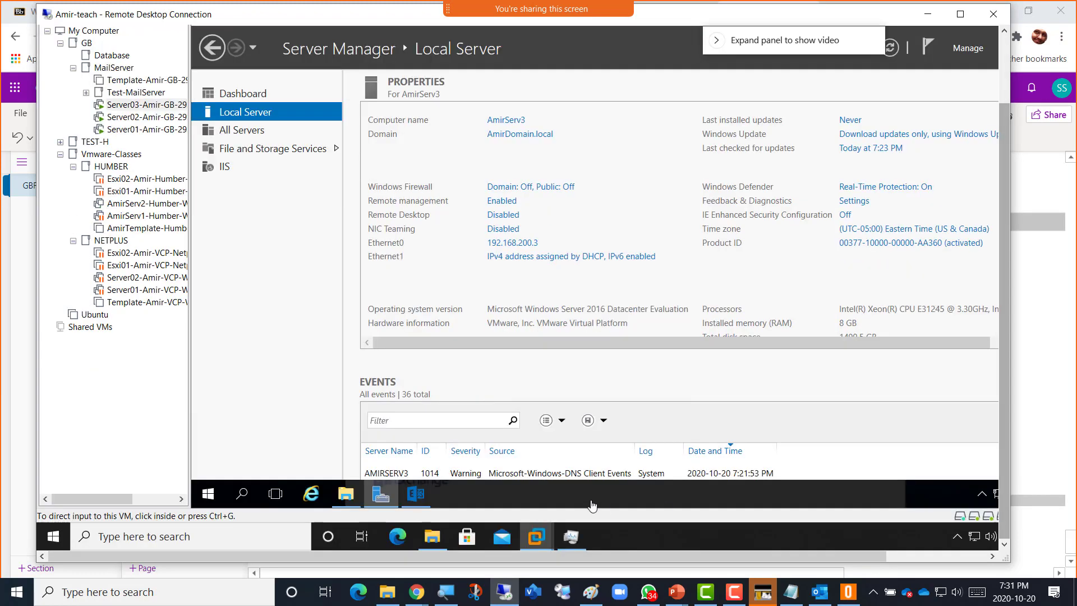
click(416, 496)
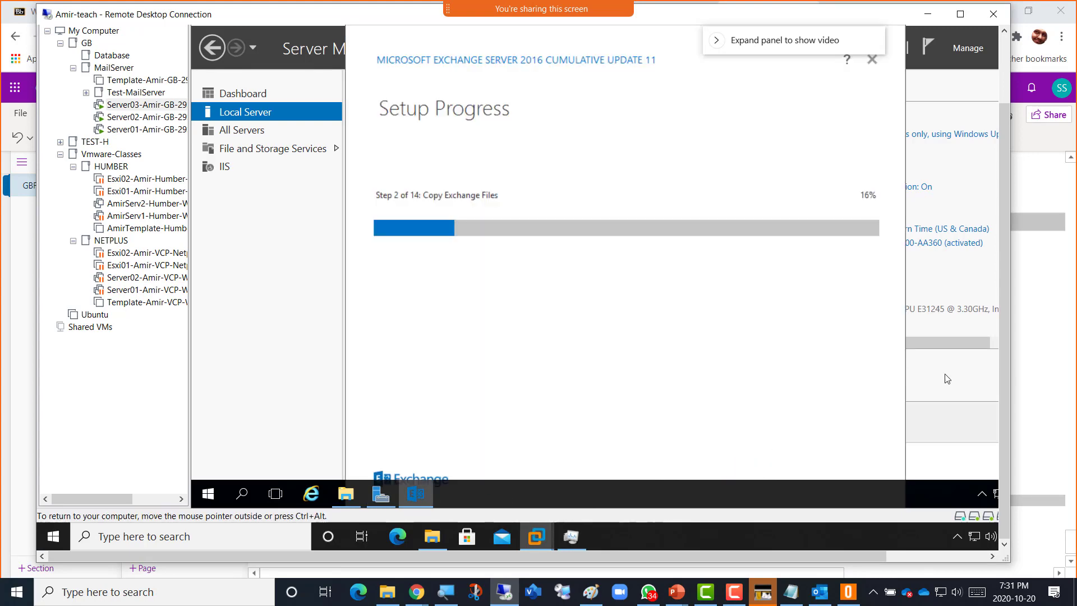
drag(1004, 384, 1004, 314)
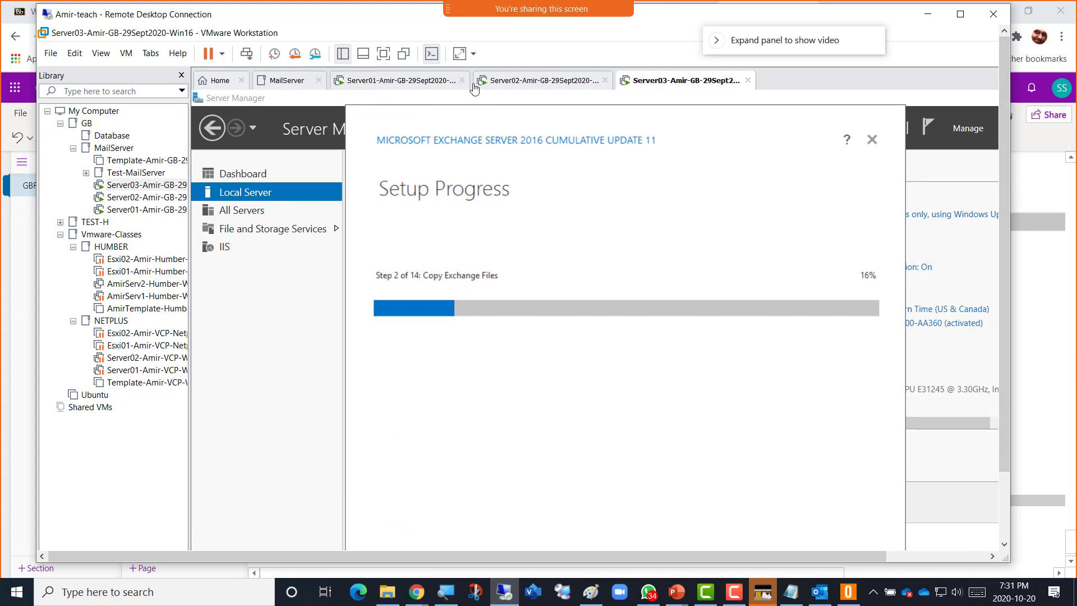
click(524, 81)
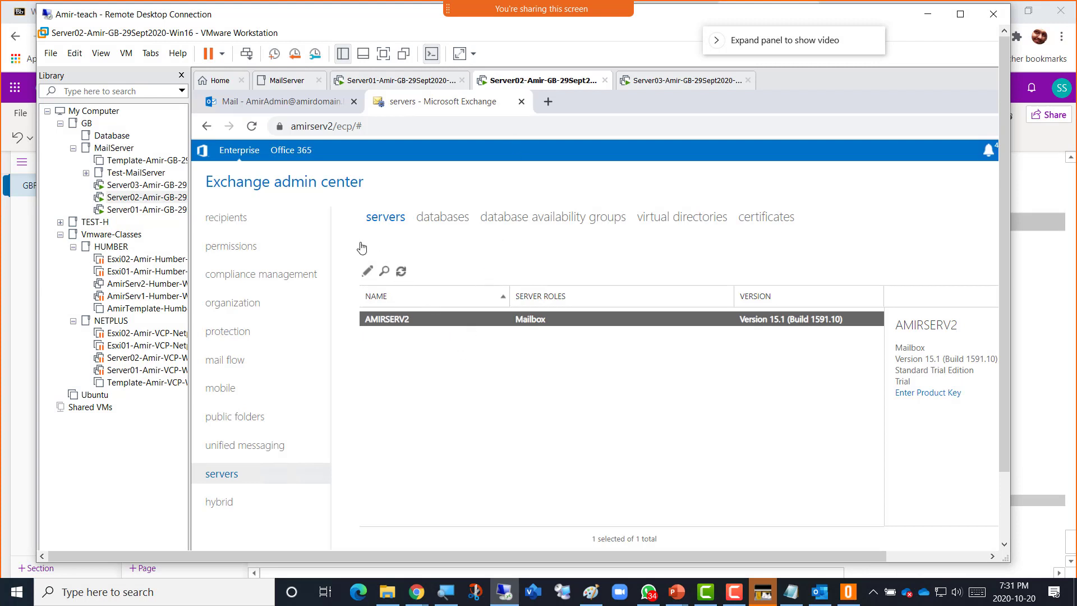
Open the recipients mailbox list, maximize the Remote Desktop window, and double-click a user mailbox.
click(225, 219)
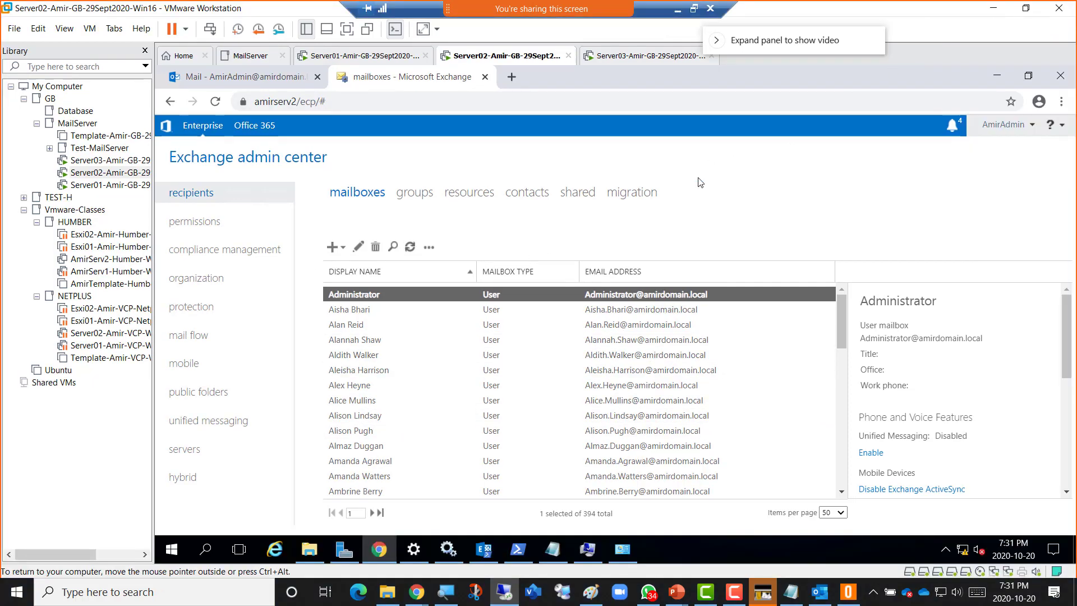
click(960, 15)
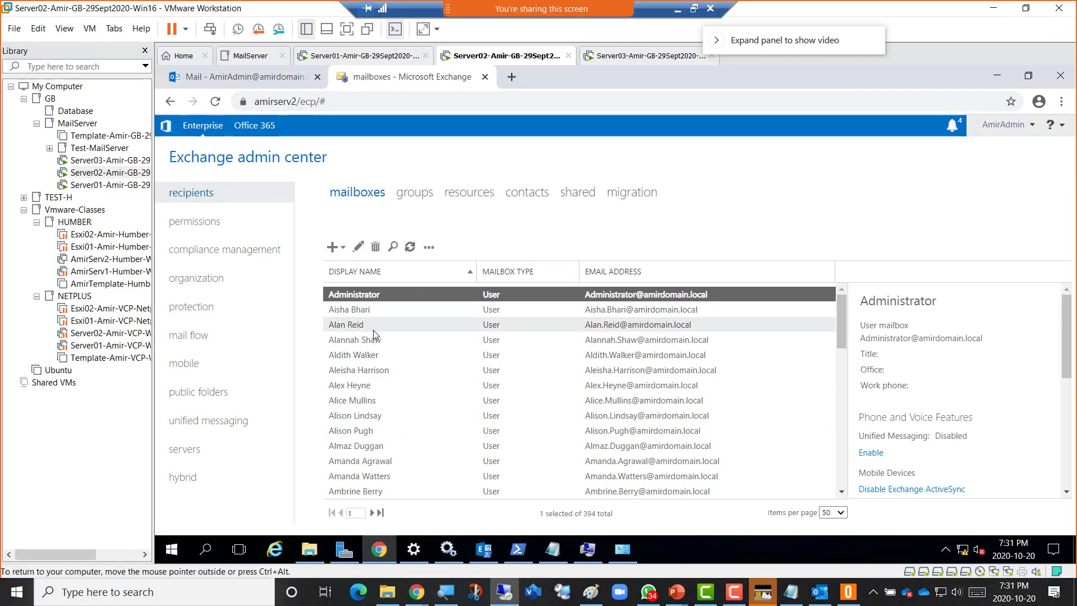
click(359, 326)
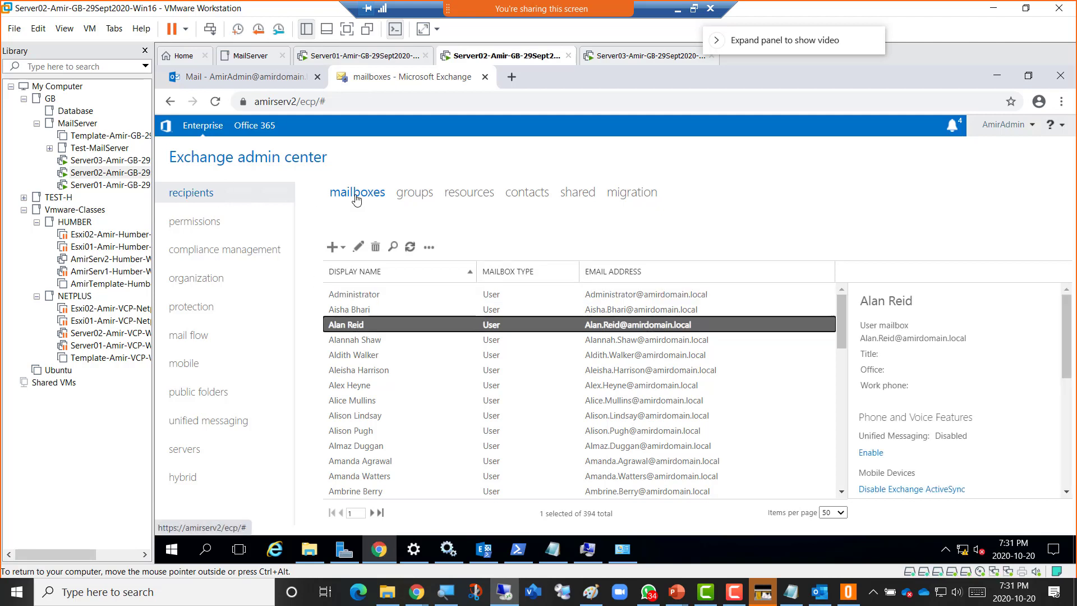
double_click(354, 328)
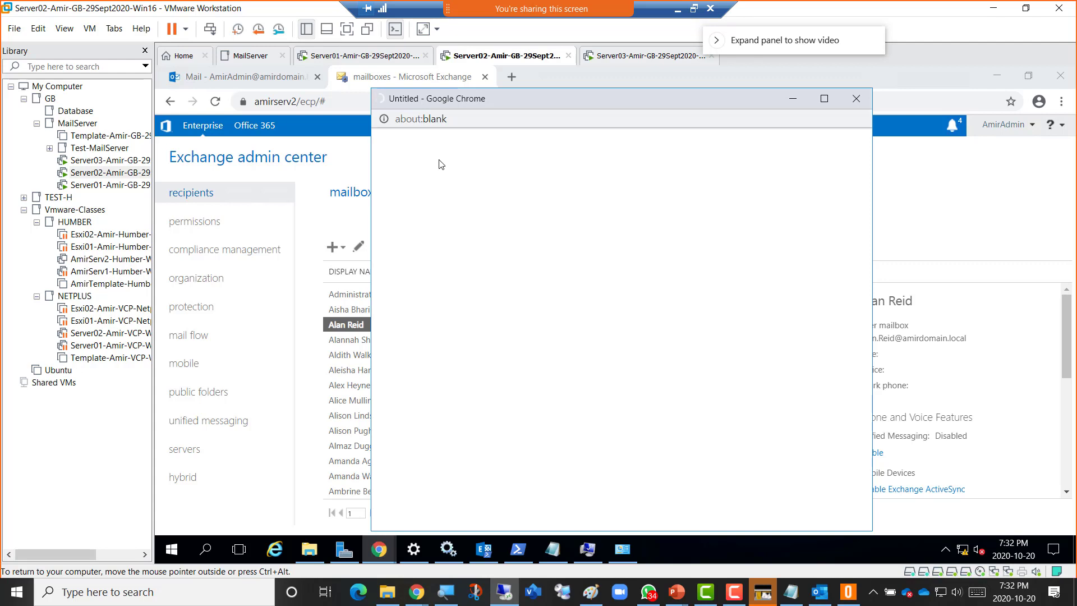
click(858, 100)
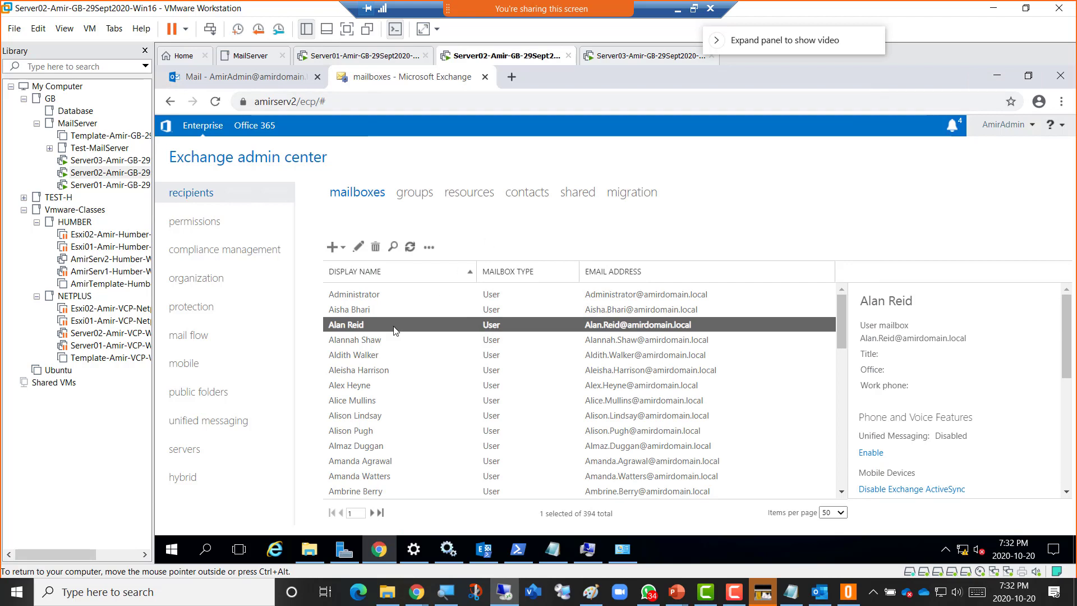
double_click(352, 340)
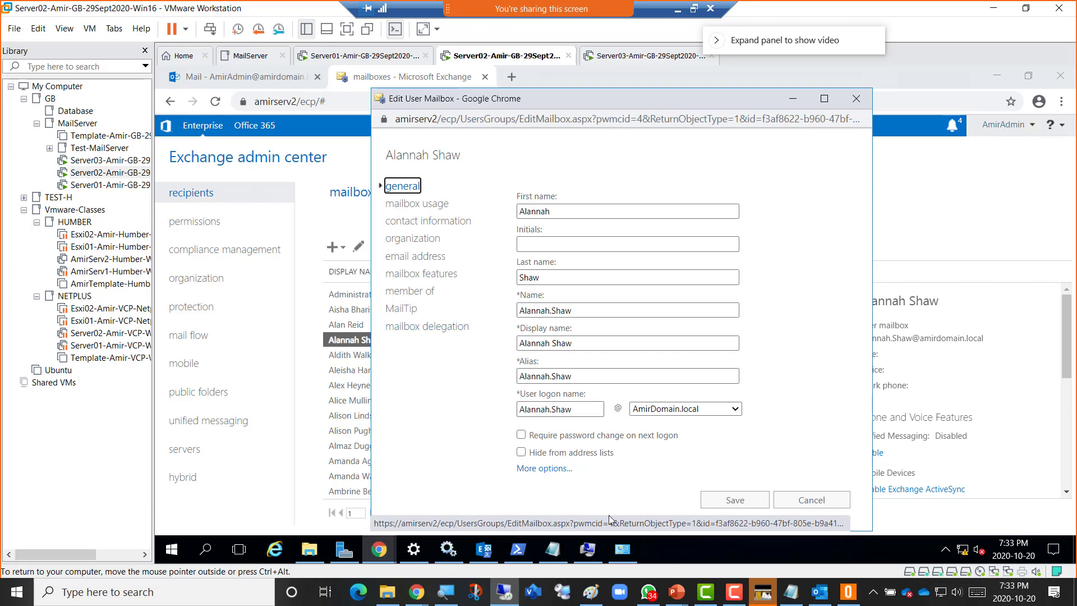
mouse_move(659, 594)
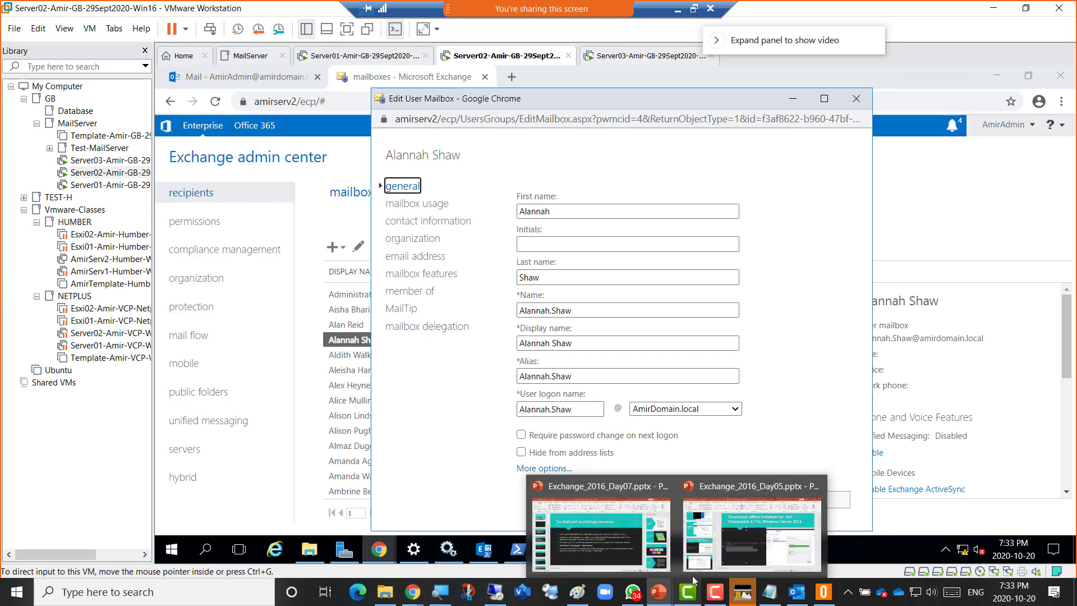
click(739, 537)
click(1057, 14)
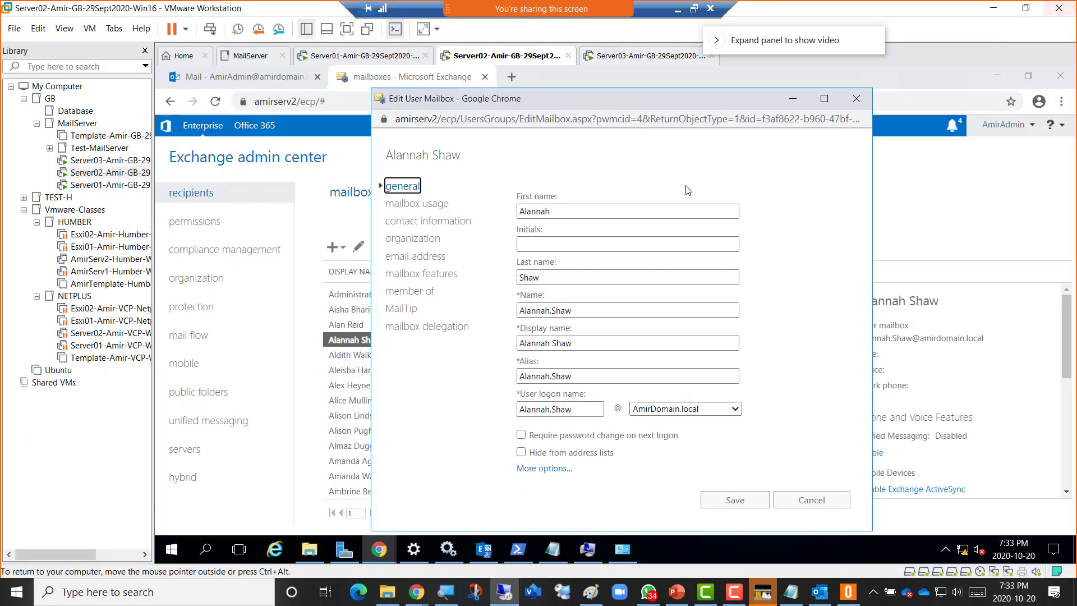
In the Exchange_2016_Day07 deck, show slides 3 and 4 and close the Design Ideas pane.
click(676, 595)
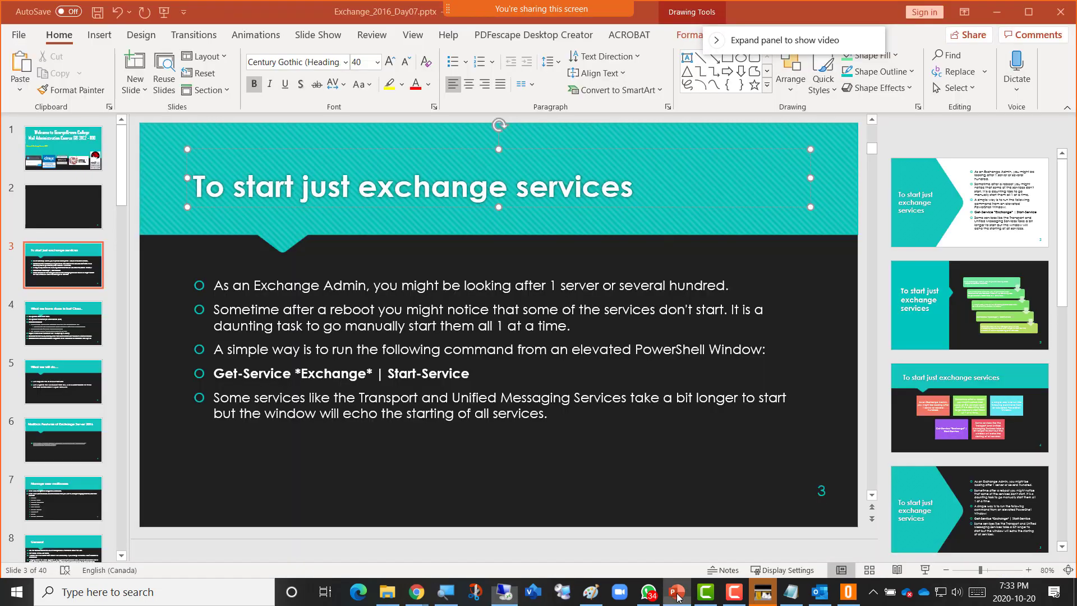
click(62, 278)
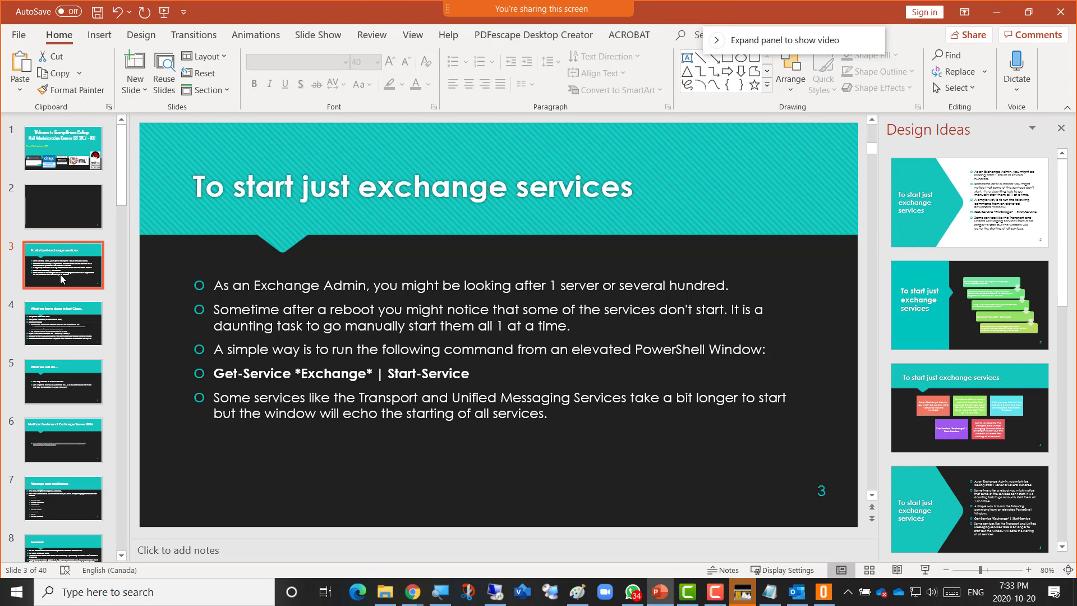
click(61, 302)
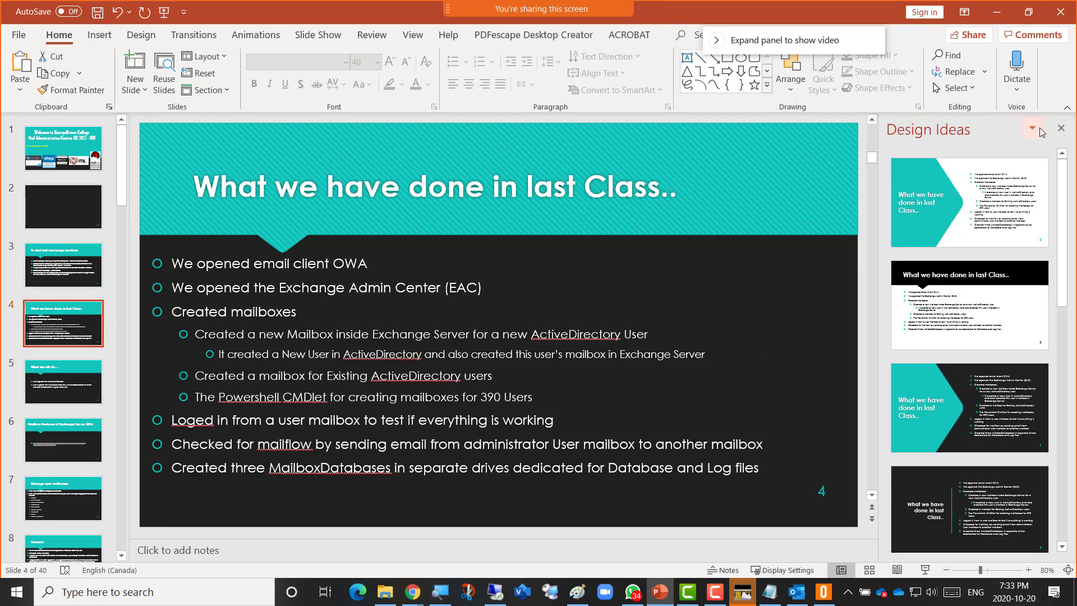
click(1061, 128)
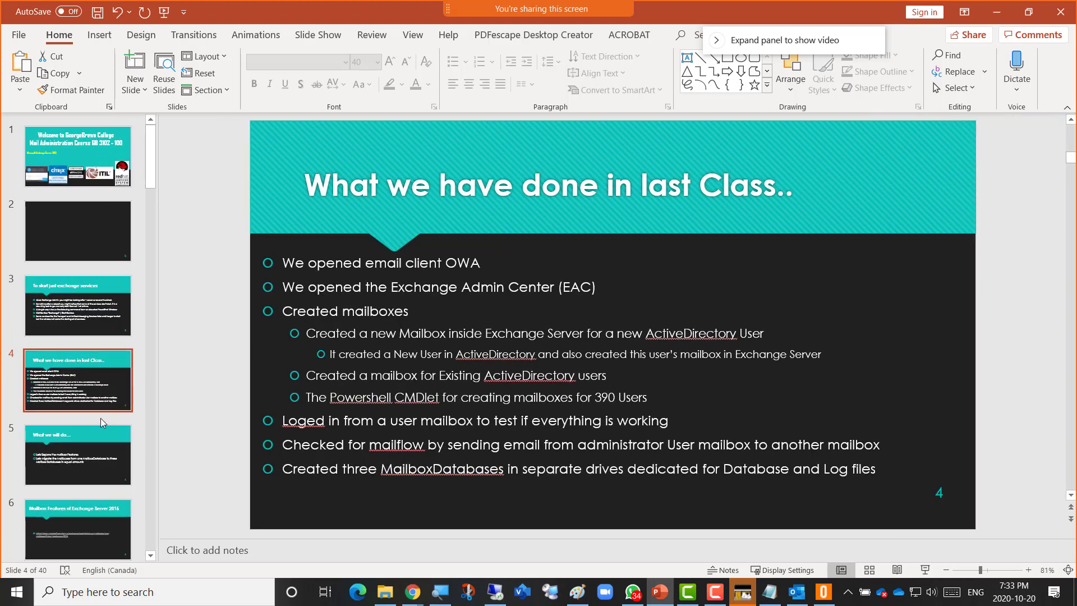
Advance to slide 7, Manage user mailboxes, and slide 8, General, then return to the VM.
scroll(95, 415, down, 3)
click(82, 443)
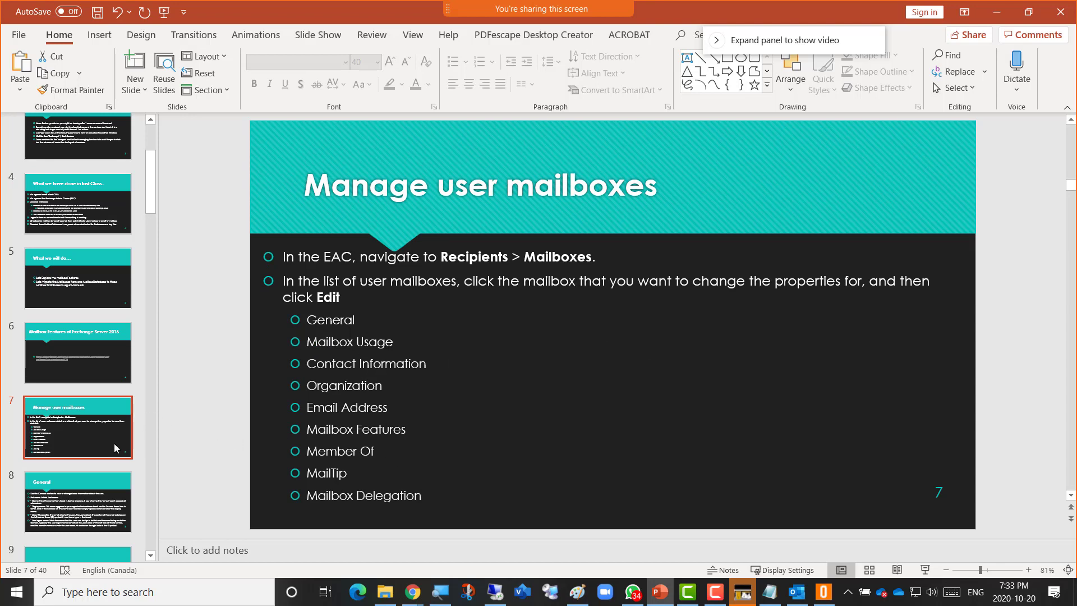
click(84, 512)
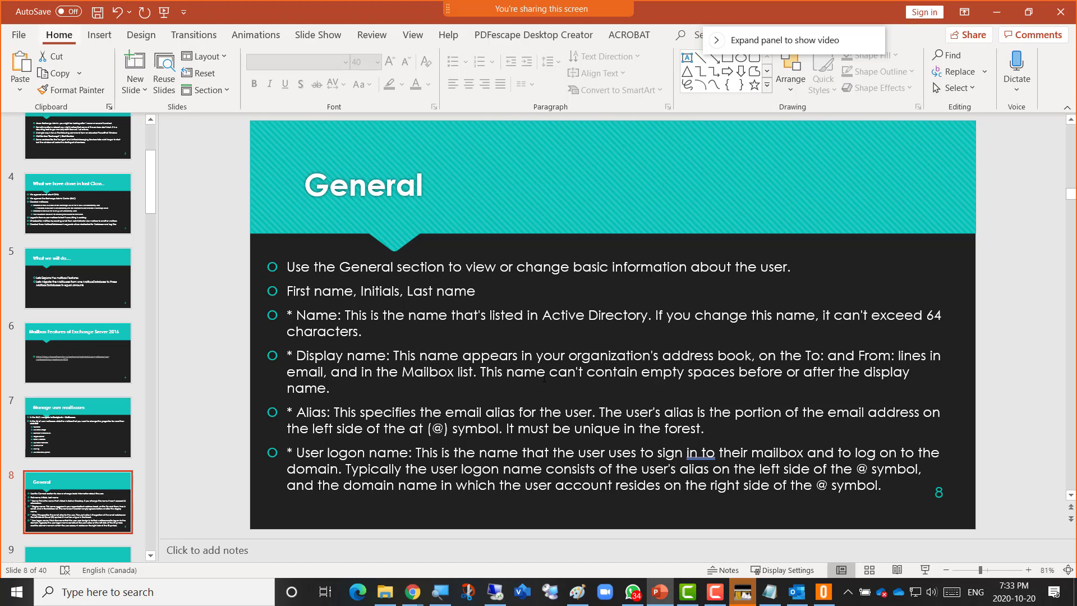
key(alt+Tab)
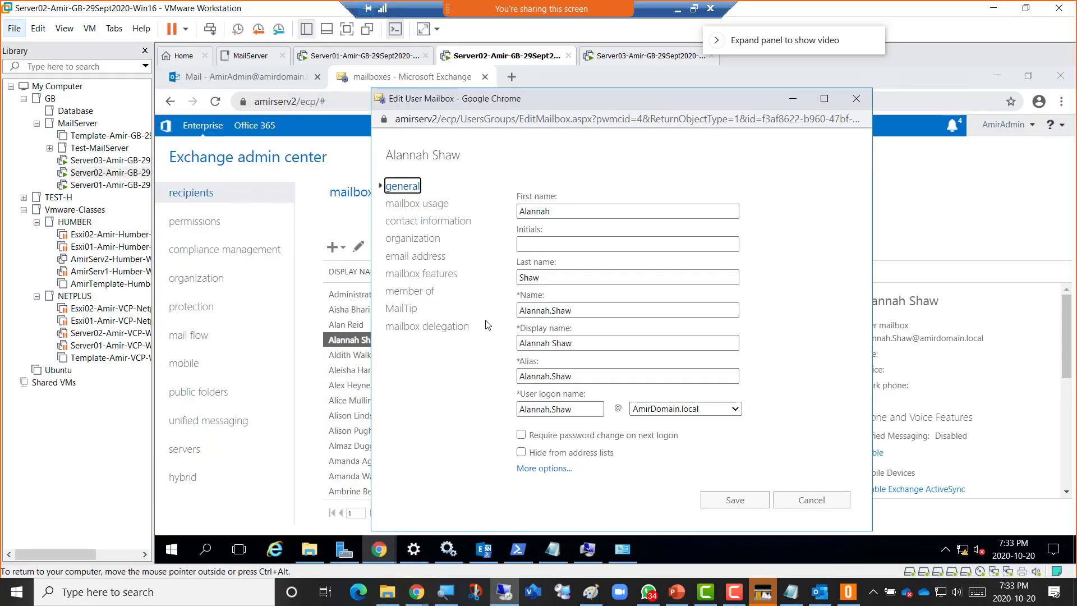
Hide the VMware library, keep AmirDomain.local as logon domain, and expand the mailbox's extra properties.
click(144, 50)
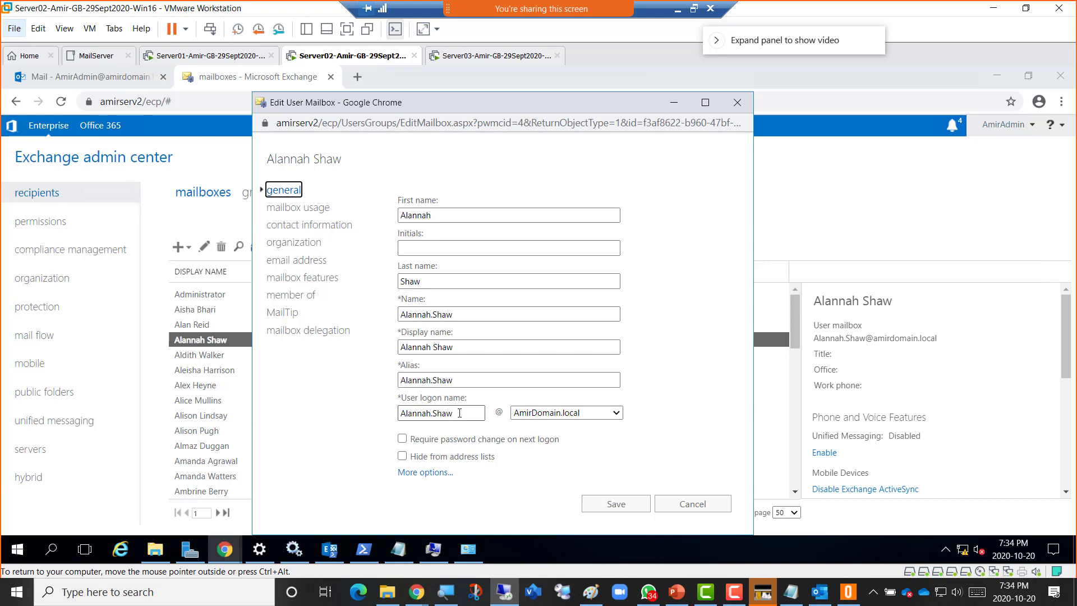
click(616, 413)
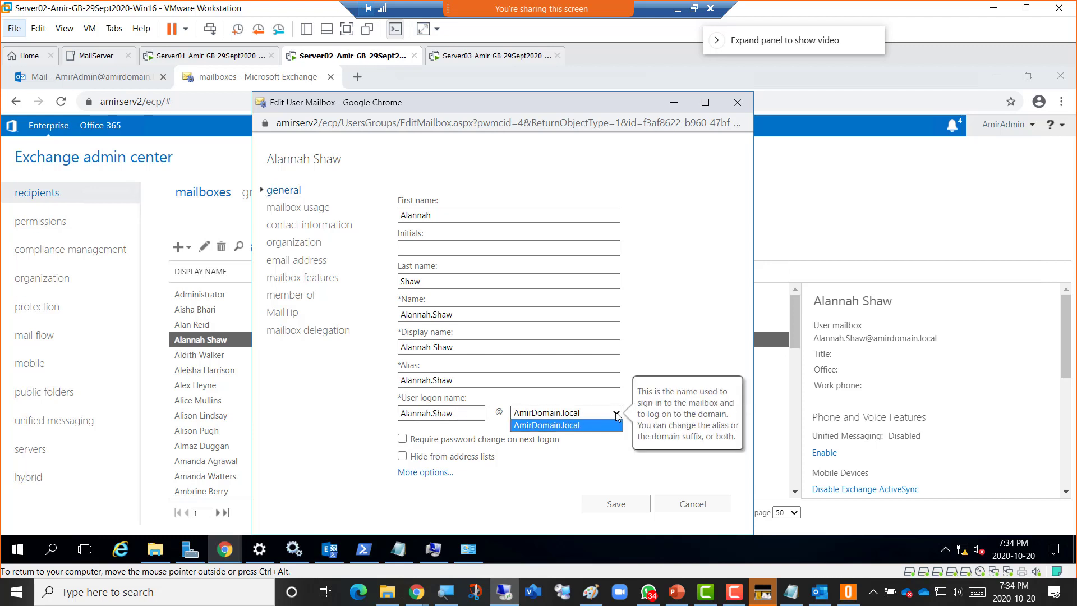
click(566, 426)
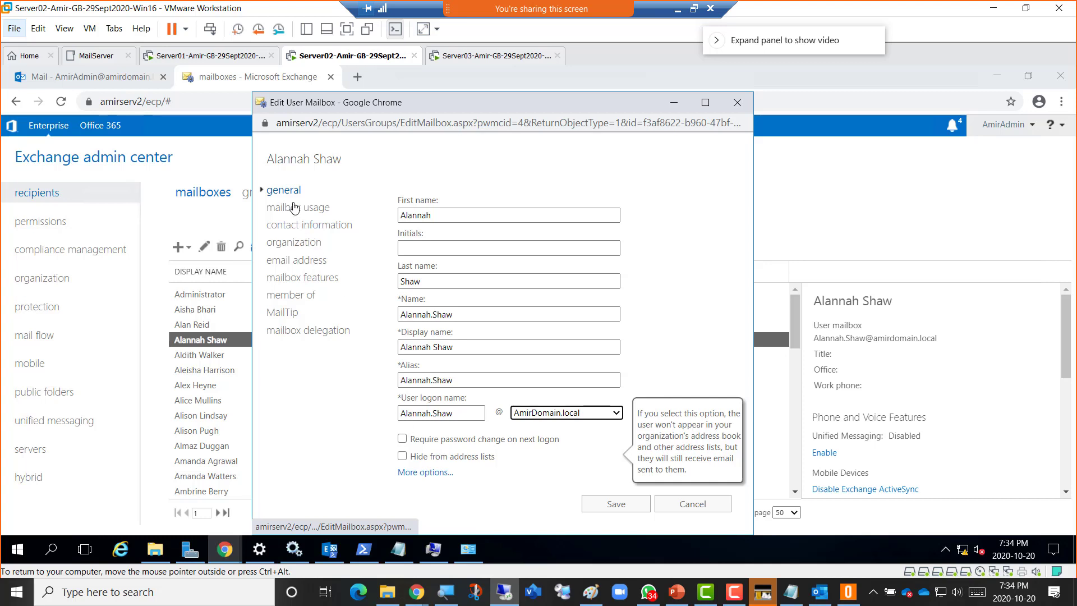
click(442, 473)
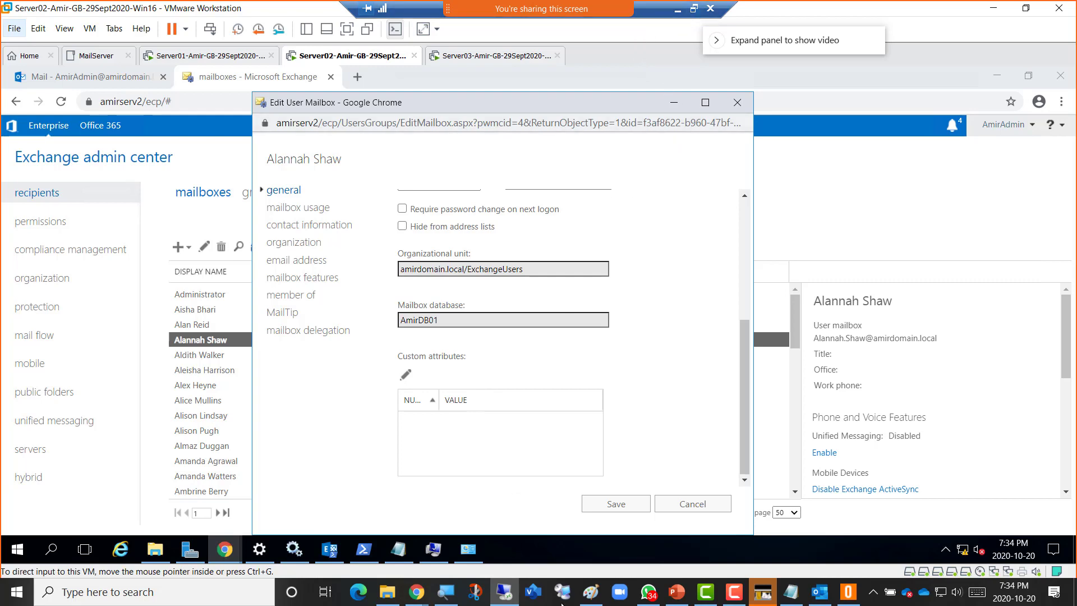
click(674, 594)
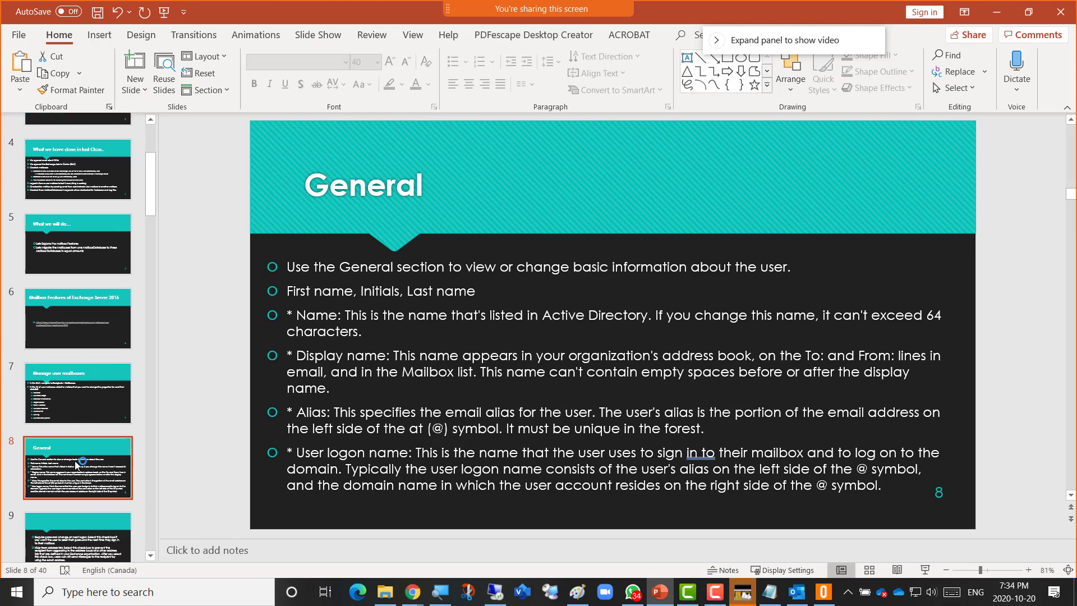
Show slide 9 on requiring password change and hiding from address lists, then return to Exchange.
click(84, 552)
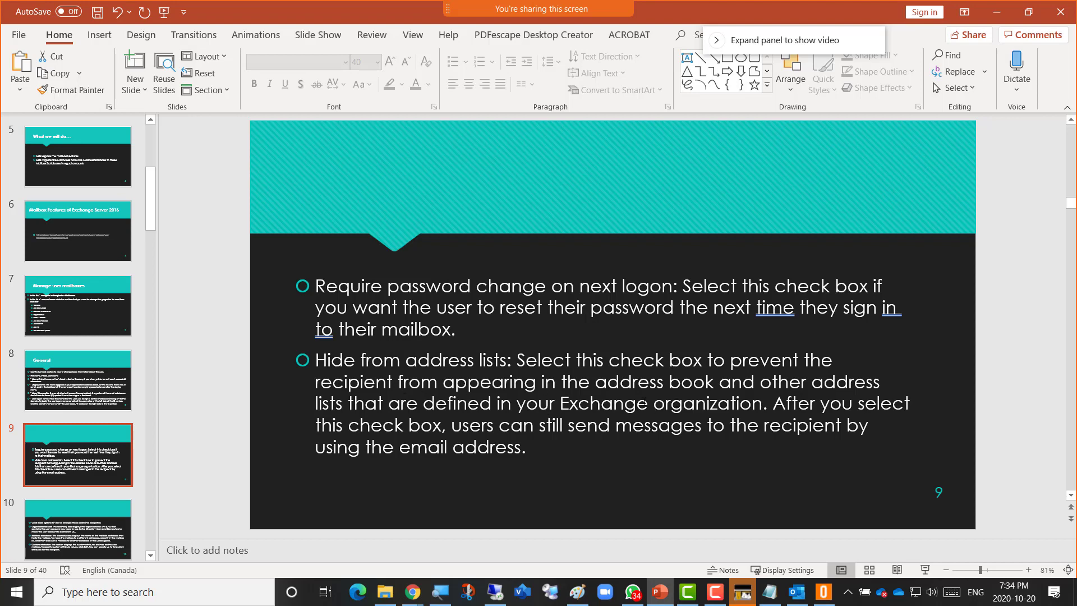
key(alt+Tab)
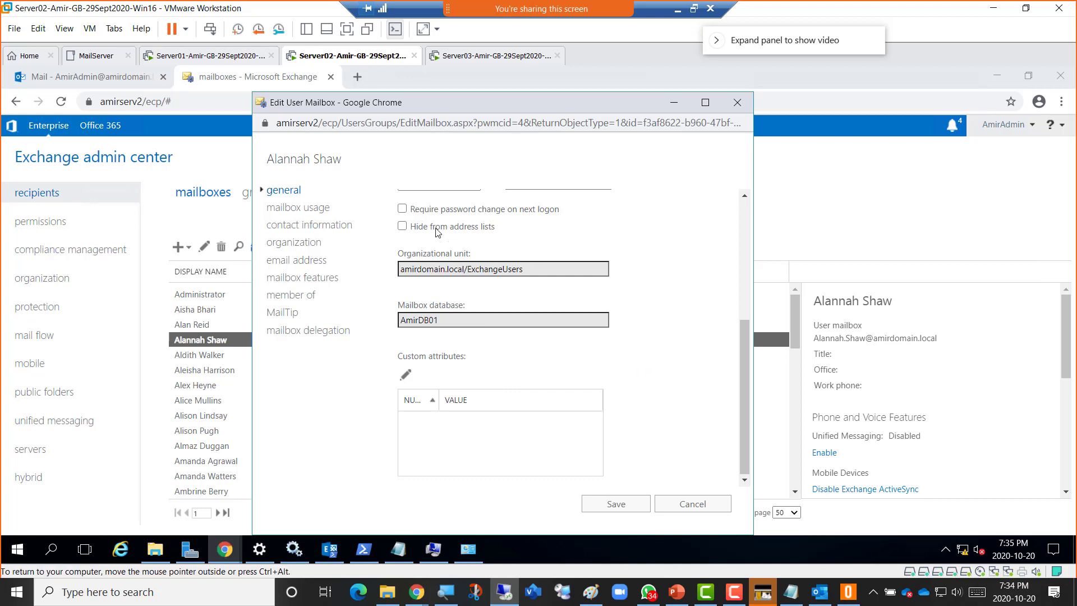
mouse_move(471, 235)
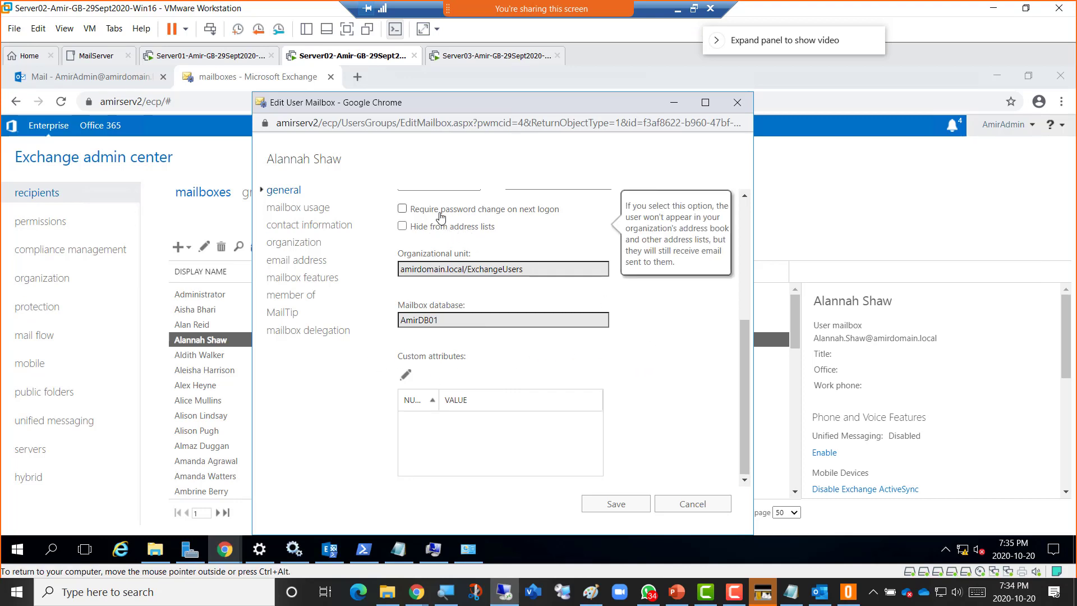
On slide 10, highlight Organizational unit, Mailbox database and Custom attributes, then return to the Exchange dialog.
mouse_move(504, 219)
click(676, 592)
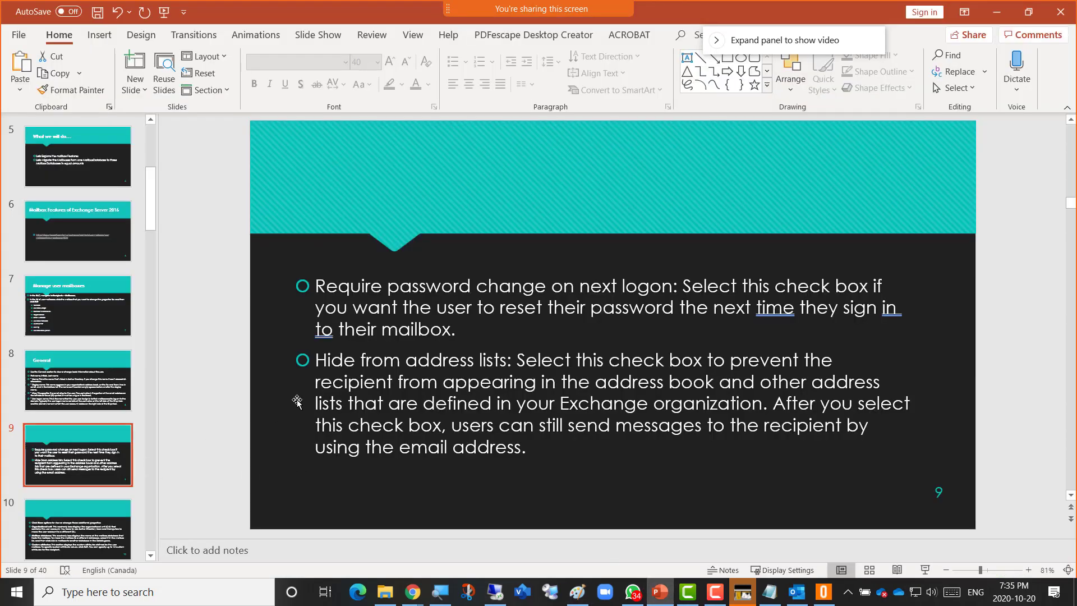
click(73, 524)
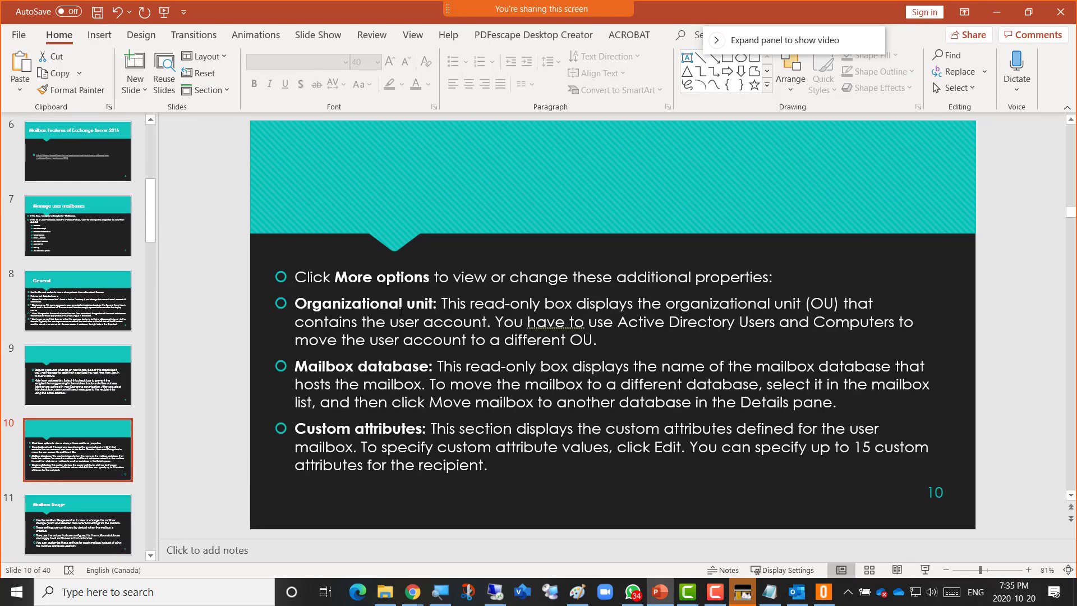
drag(438, 303, 294, 303)
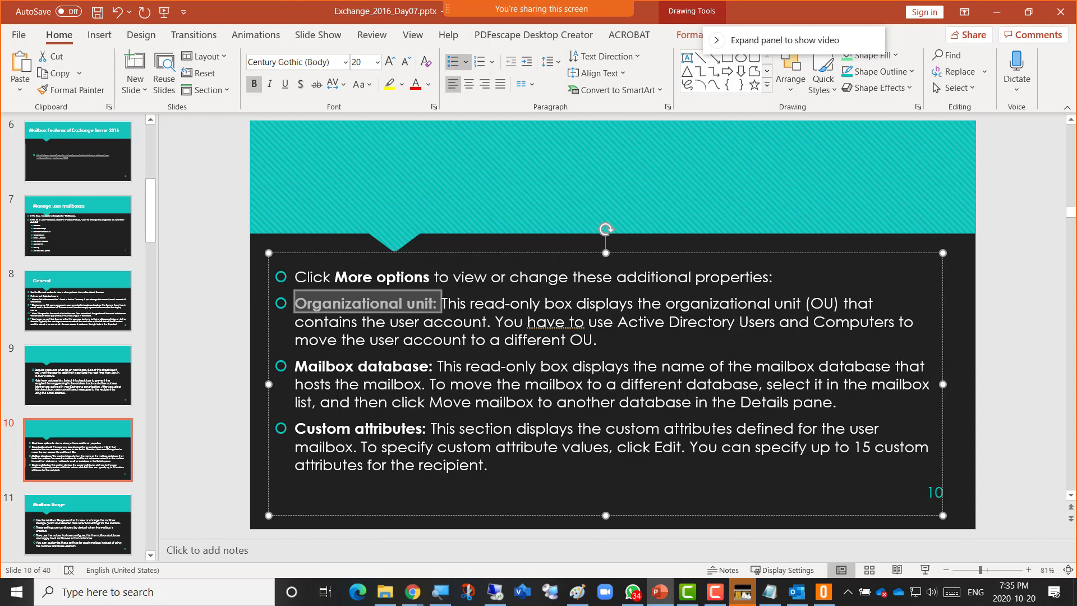
drag(430, 366, 353, 366)
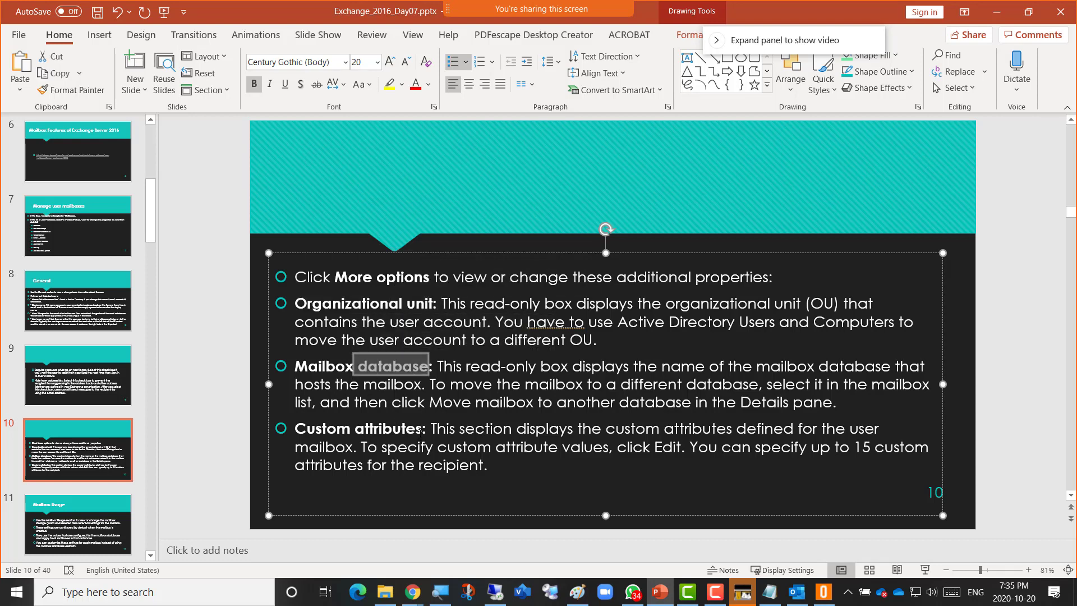
drag(421, 427, 294, 427)
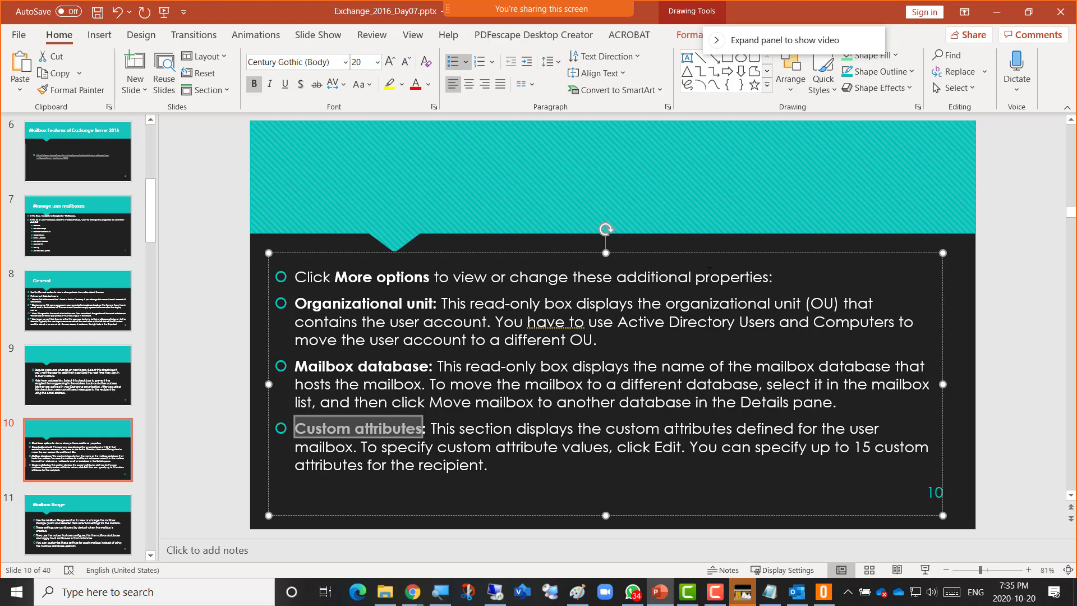
key(alt+Tab)
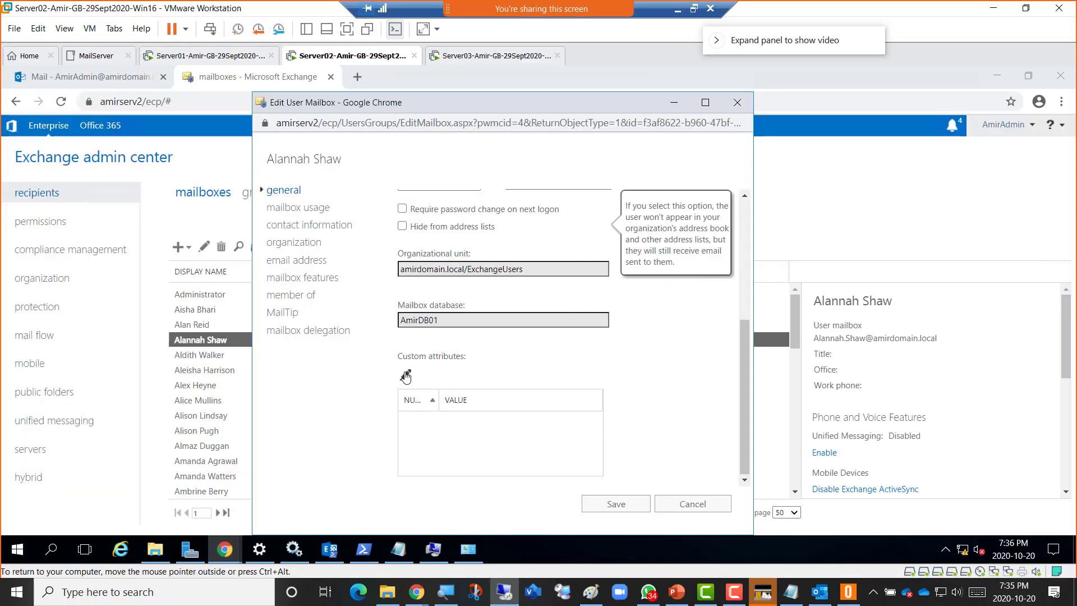
click(405, 376)
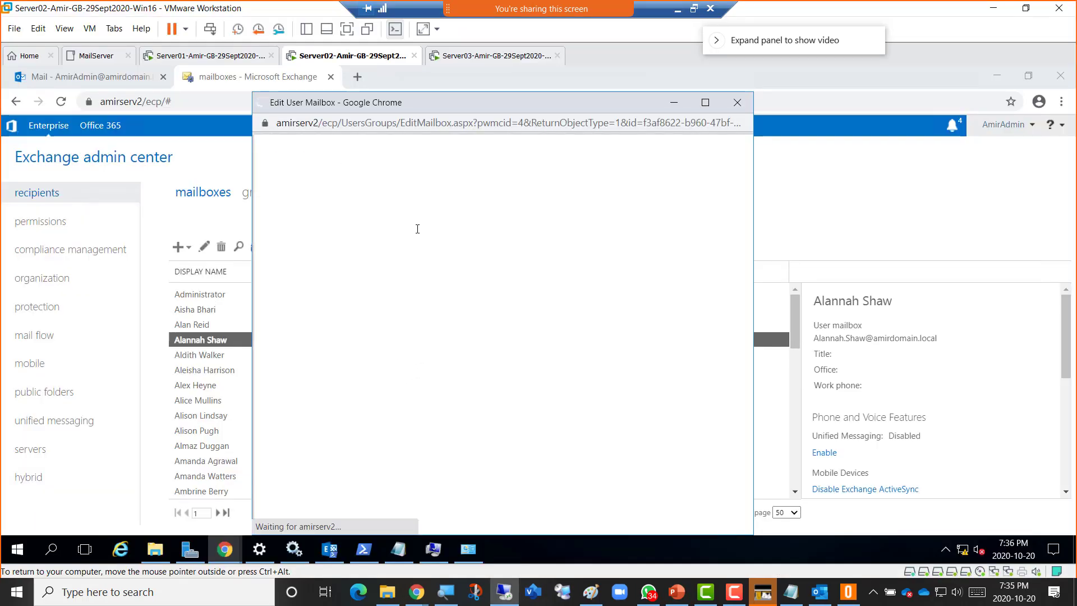
click(383, 203)
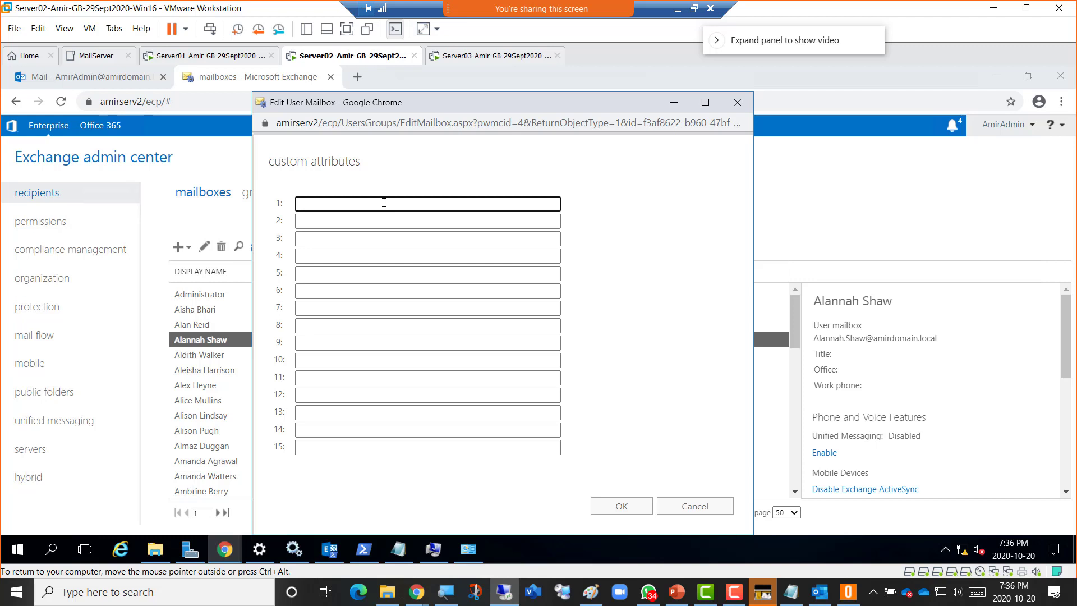
click(701, 507)
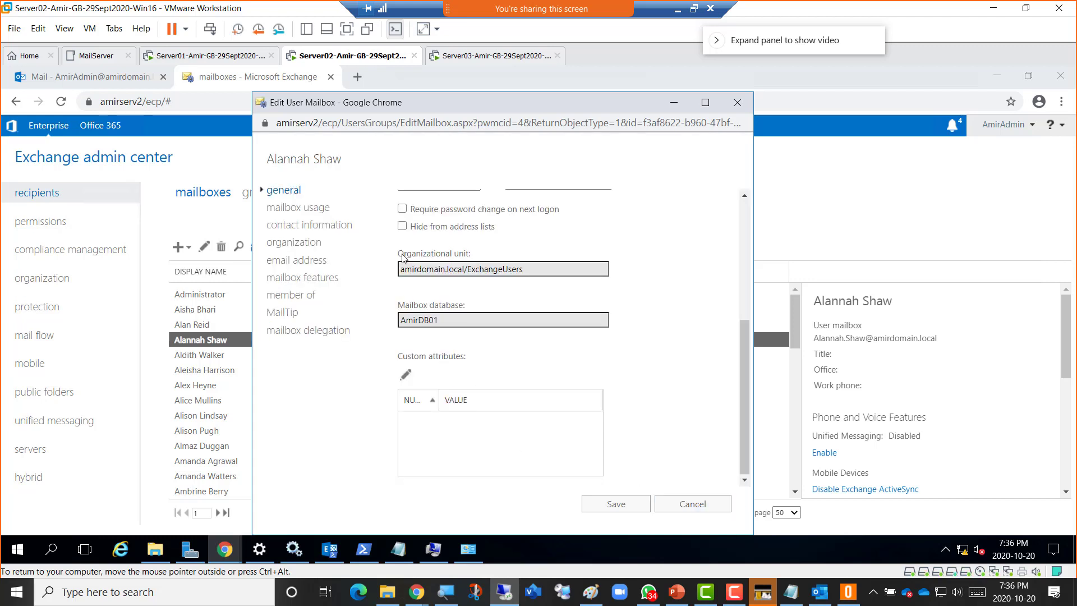
scroll(644, 291, up, 4)
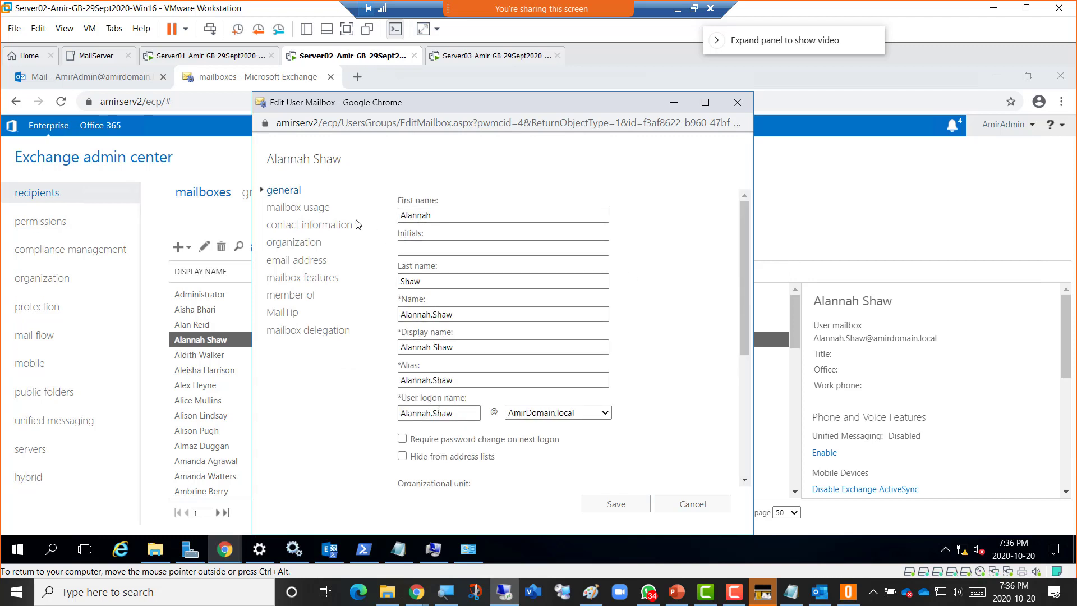
Open mailbox usage, highlight the 117.62 KB used of the 2 GB quota, and expand more options.
click(281, 208)
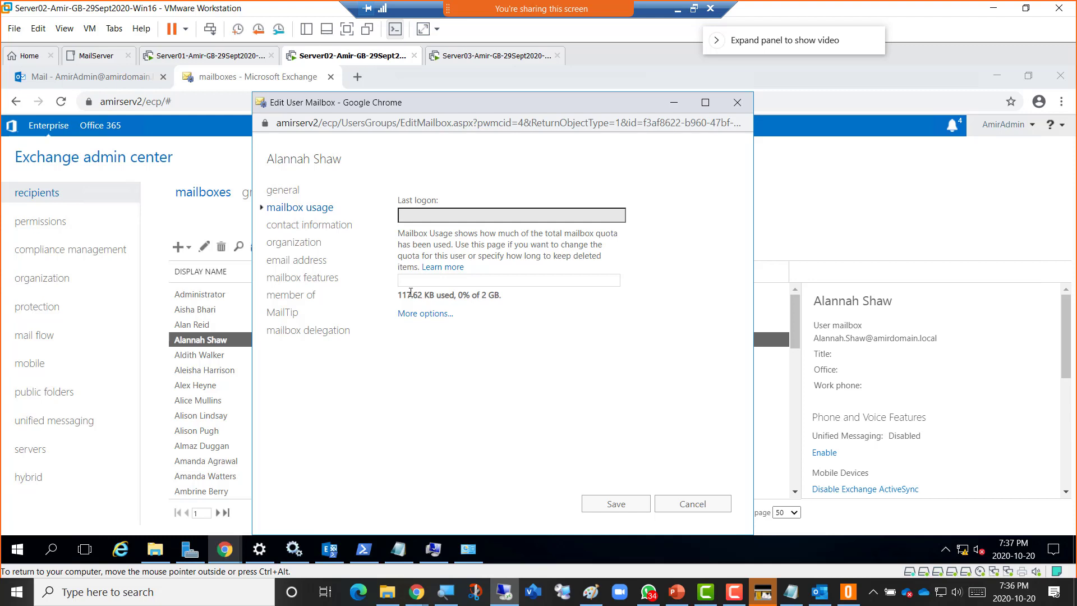
drag(501, 295, 405, 200)
drag(499, 295, 406, 295)
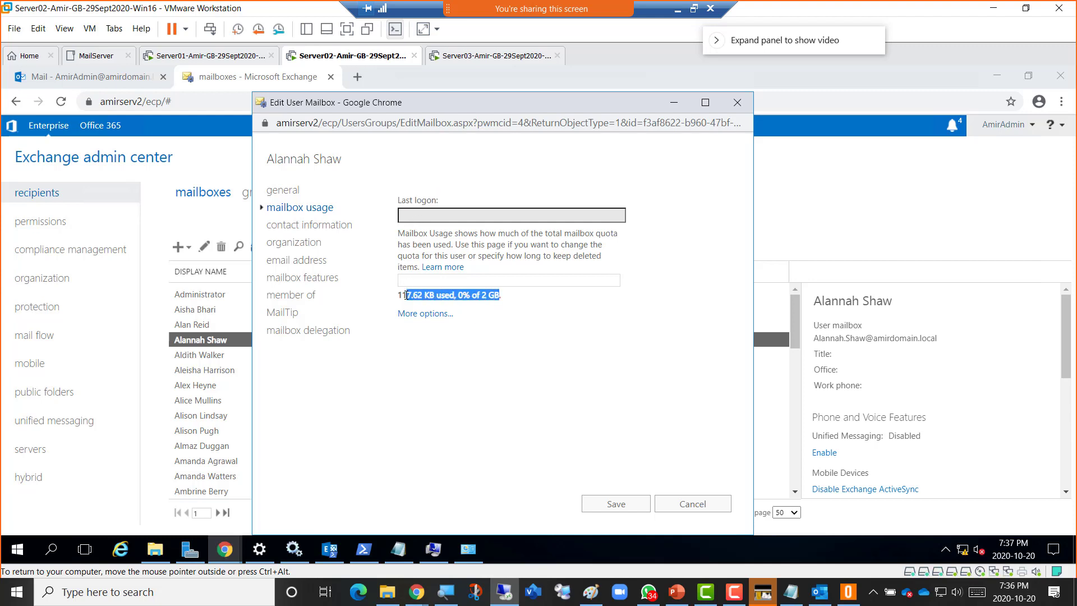
click(515, 296)
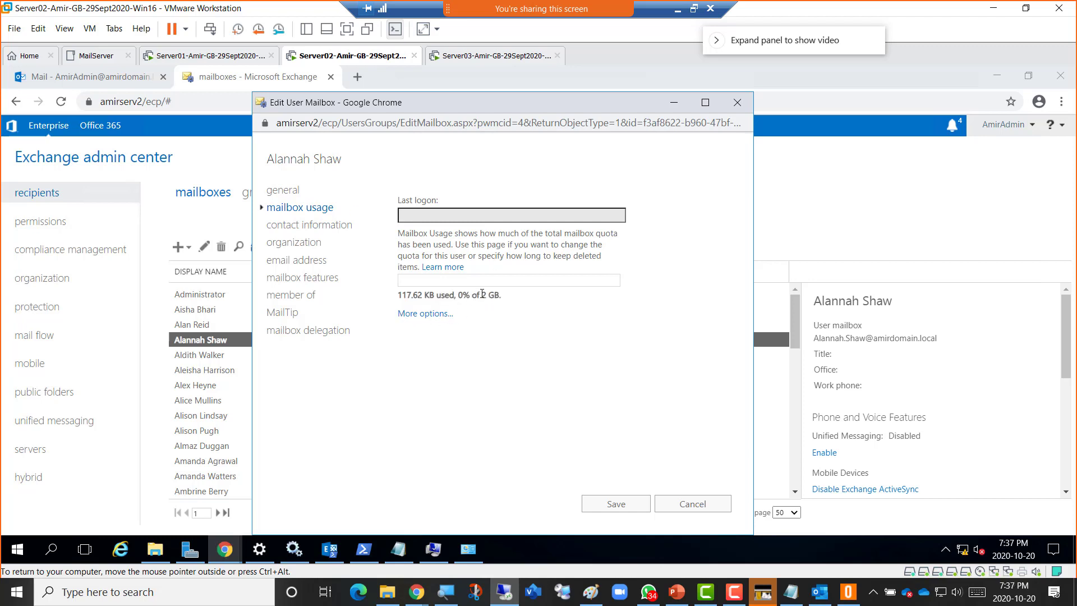
drag(482, 295, 499, 295)
click(421, 314)
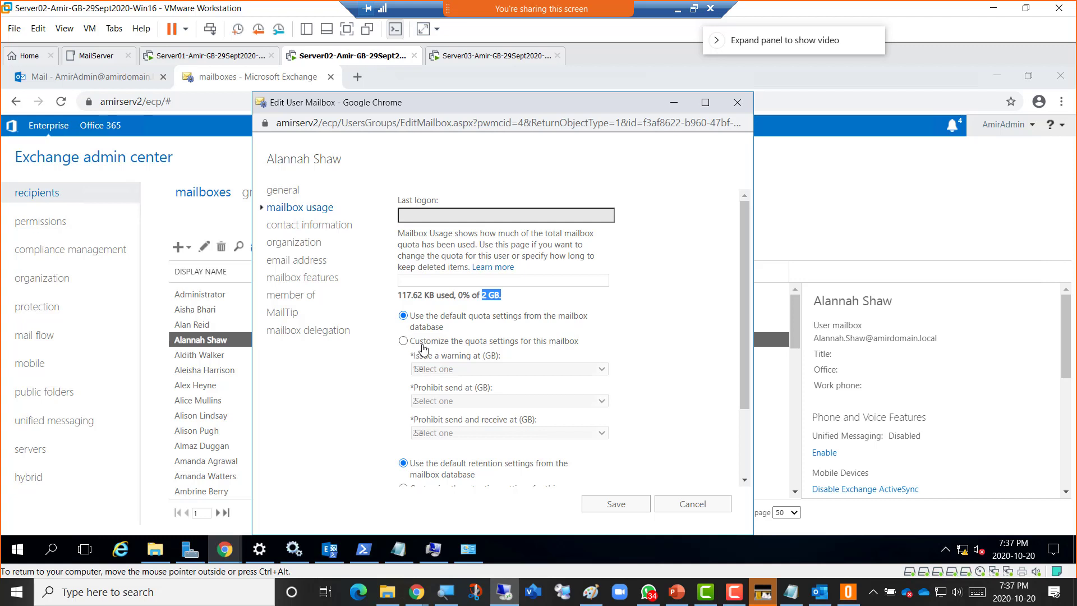
Switch to custom quota settings with limits of 1.9 GB warning, 2 GB send, 2.3 GB send-and-receive.
click(423, 348)
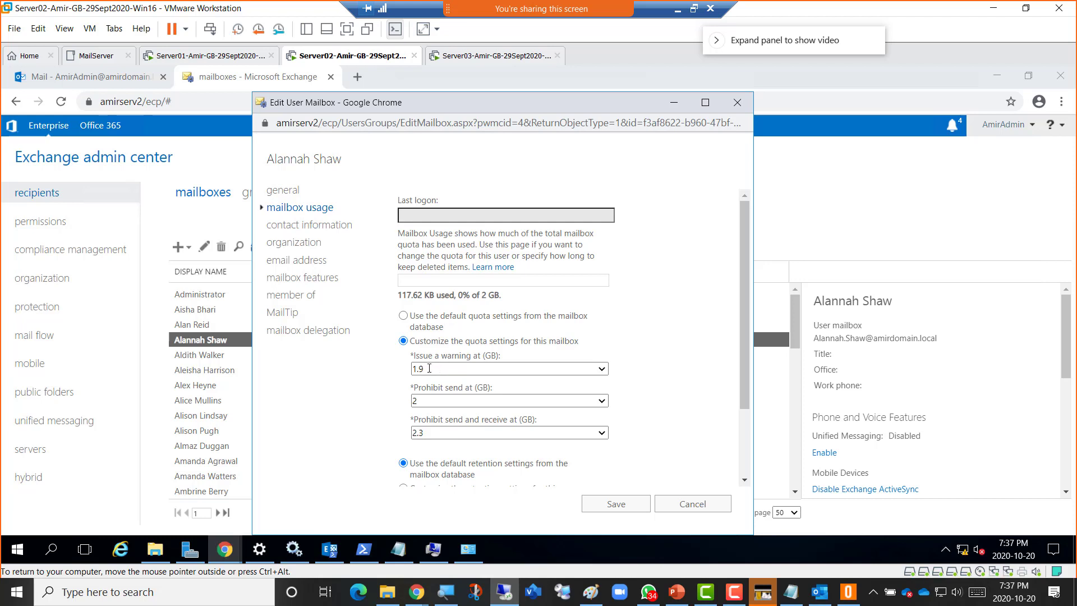
drag(431, 369, 359, 369)
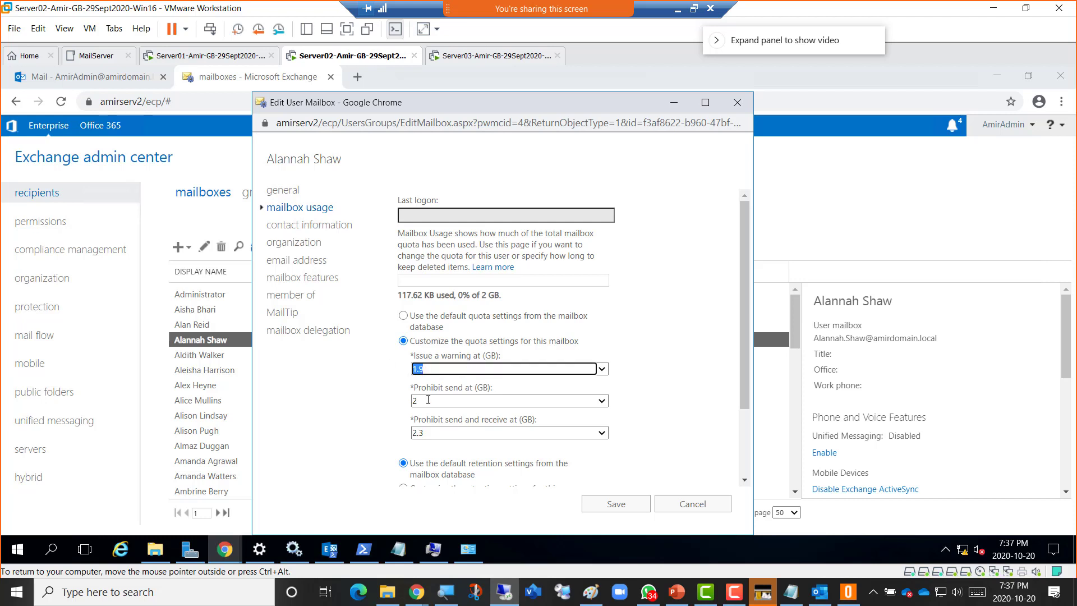
key(Tab)
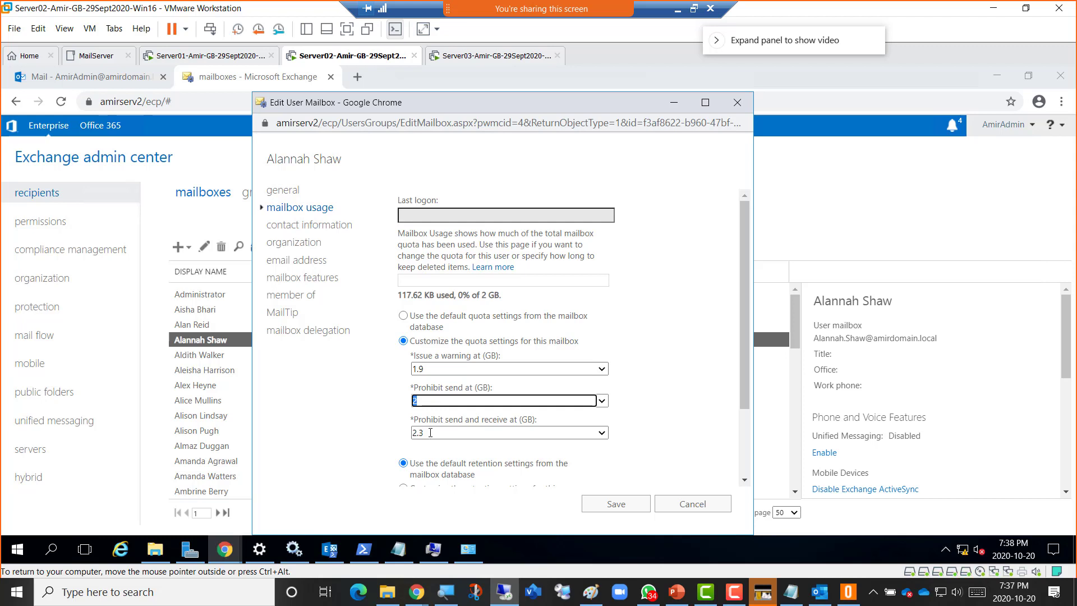
click(411, 433)
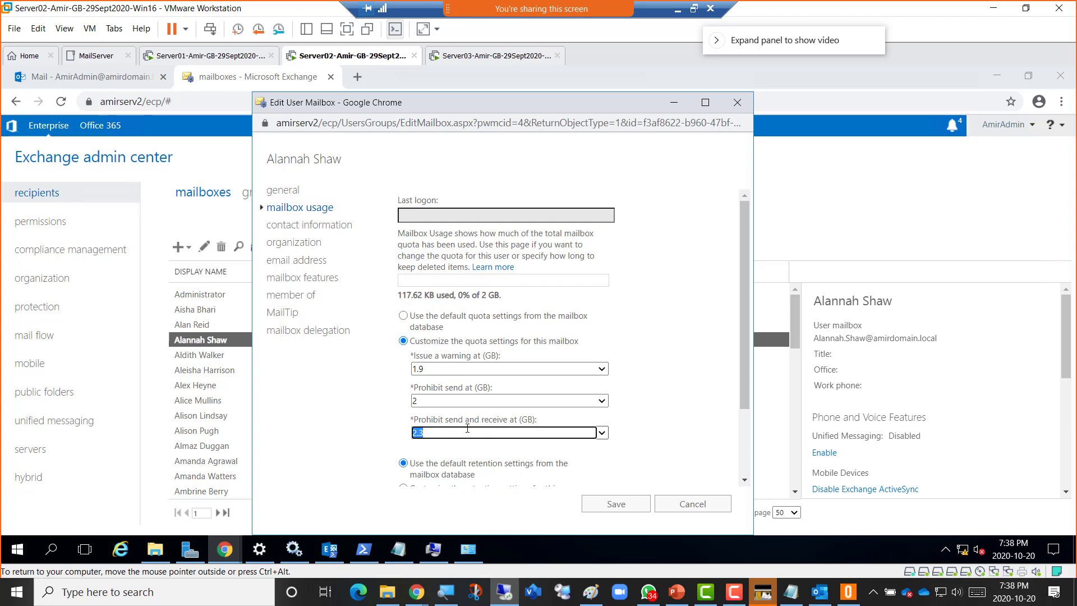
click(421, 399)
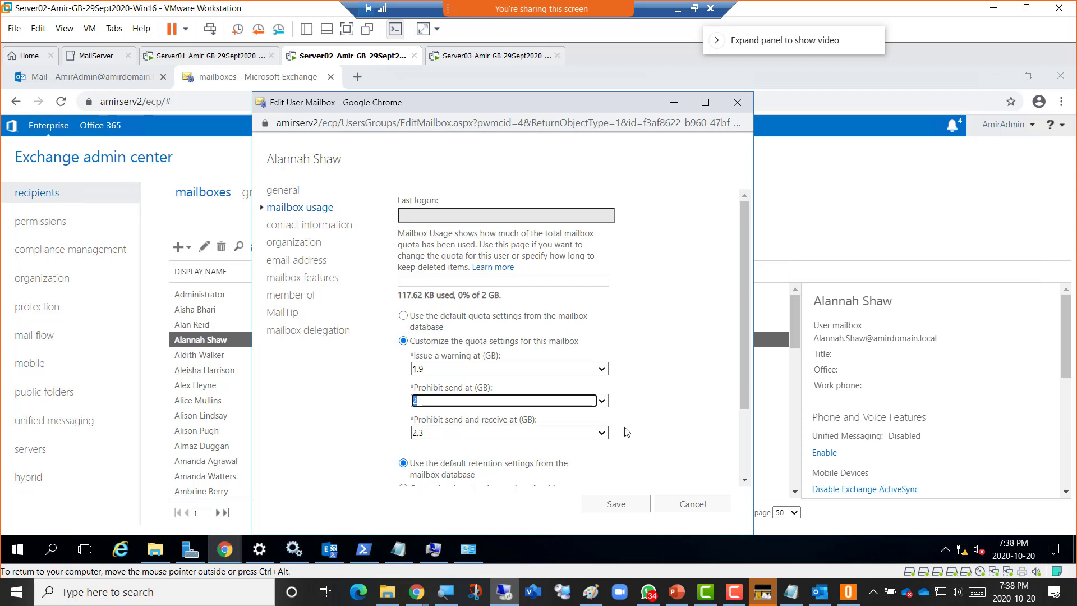
click(647, 424)
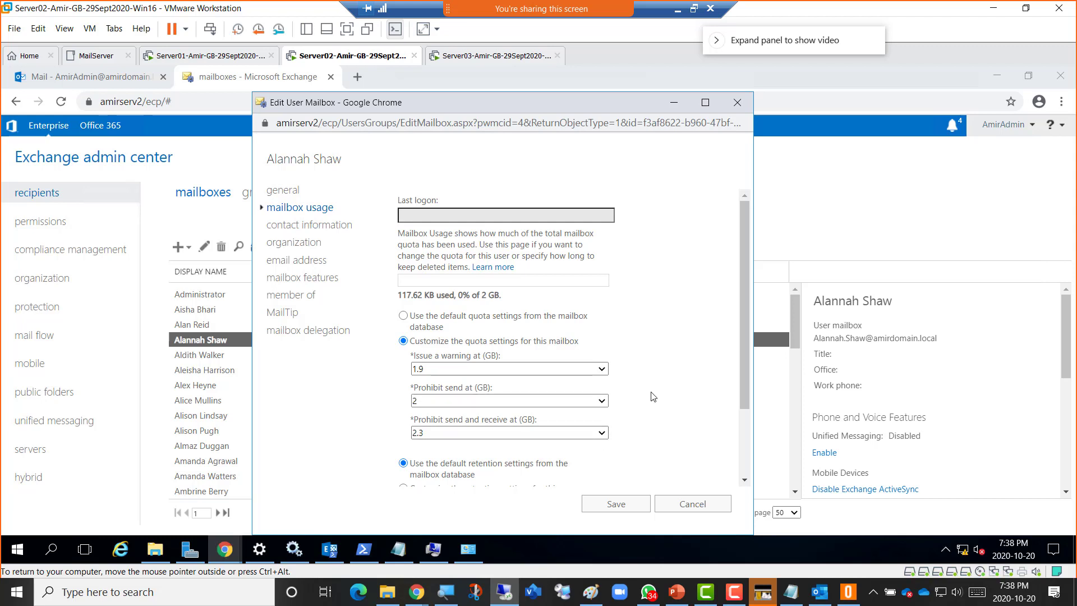
Switch to custom deleted-item retention and turn off waiting for backup before permanent deletion.
scroll(653, 397, down, 2)
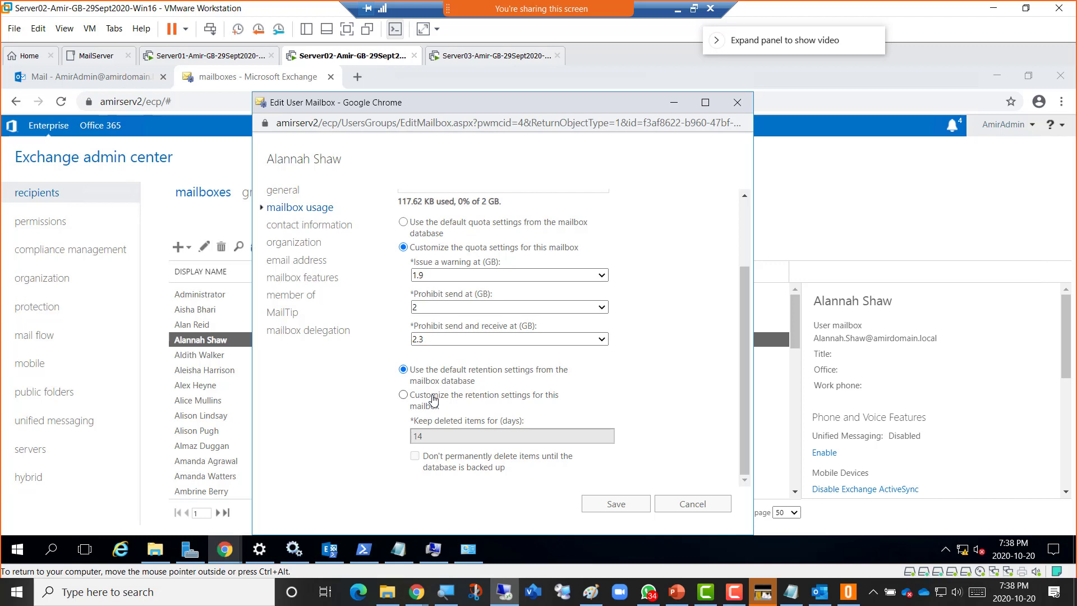
click(433, 399)
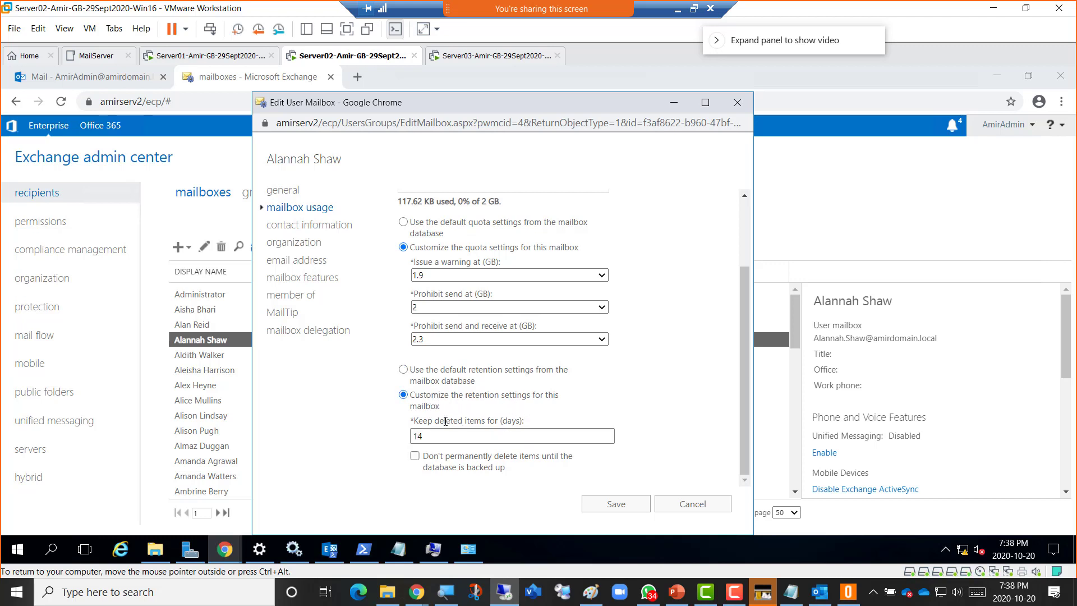
click(427, 430)
click(415, 456)
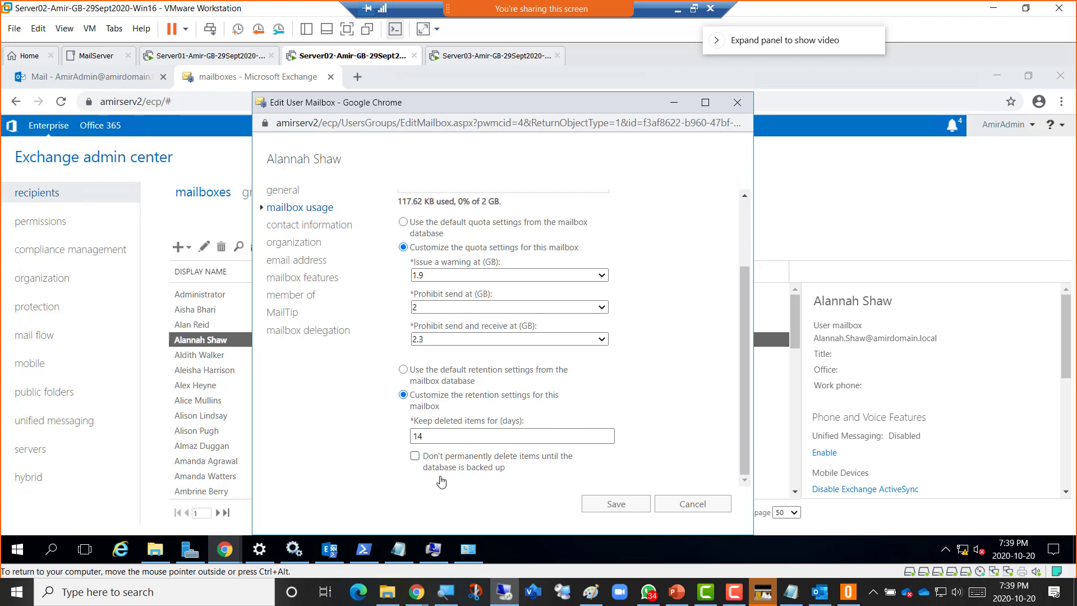
Revert both the retention and quota settings to their defaults.
click(429, 373)
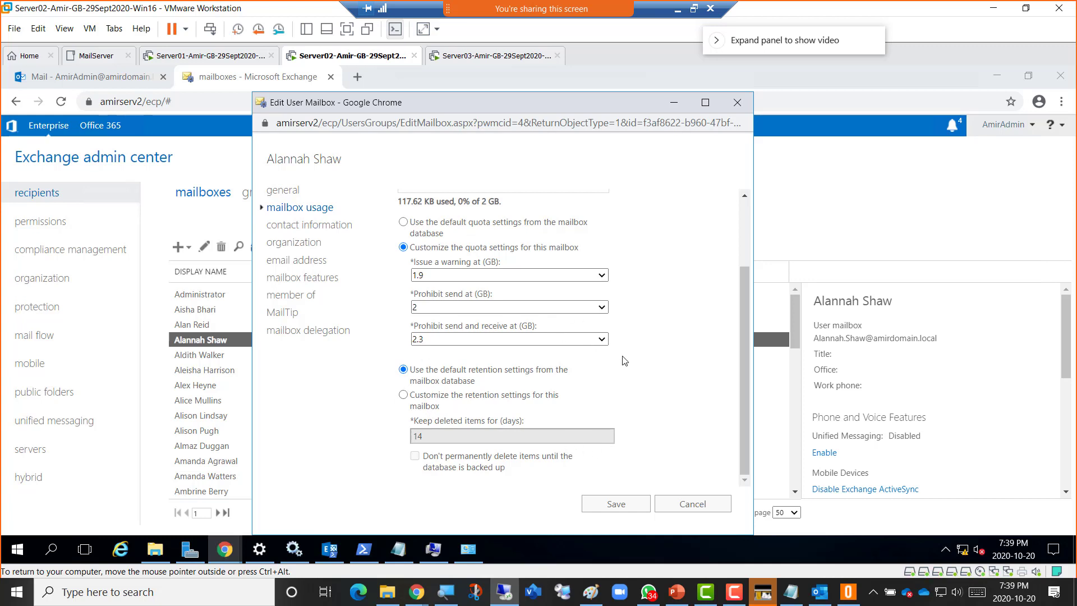
scroll(624, 360, up, 1)
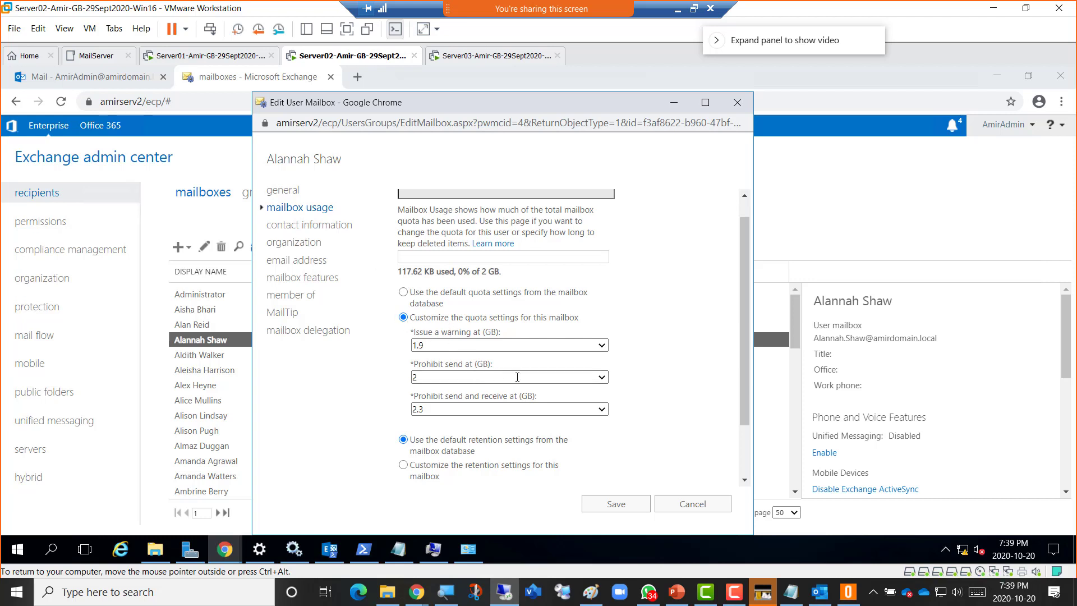
click(434, 300)
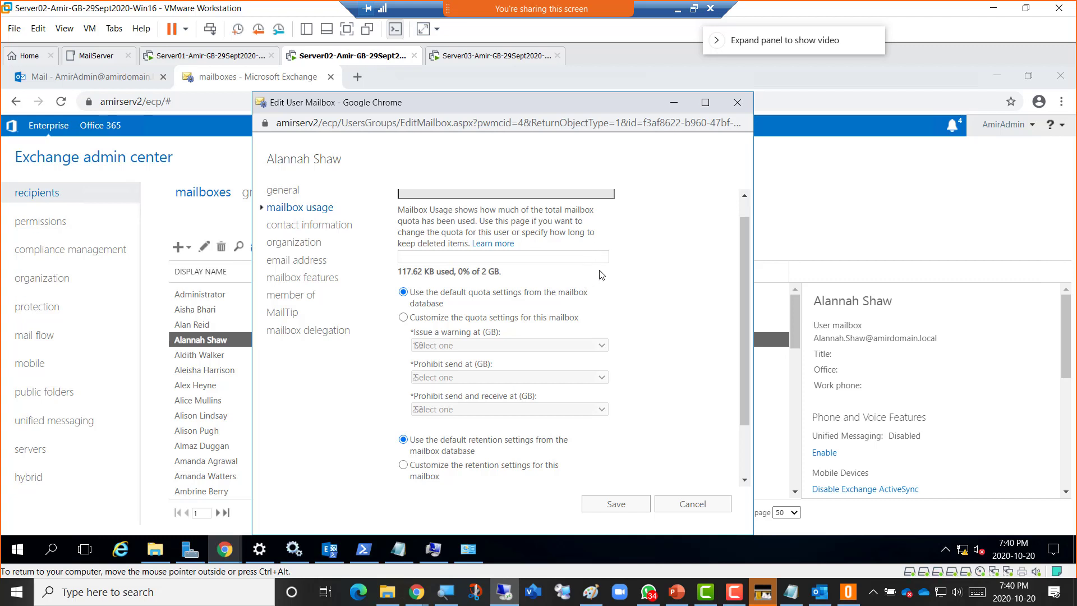
scroll(651, 252, up, 1)
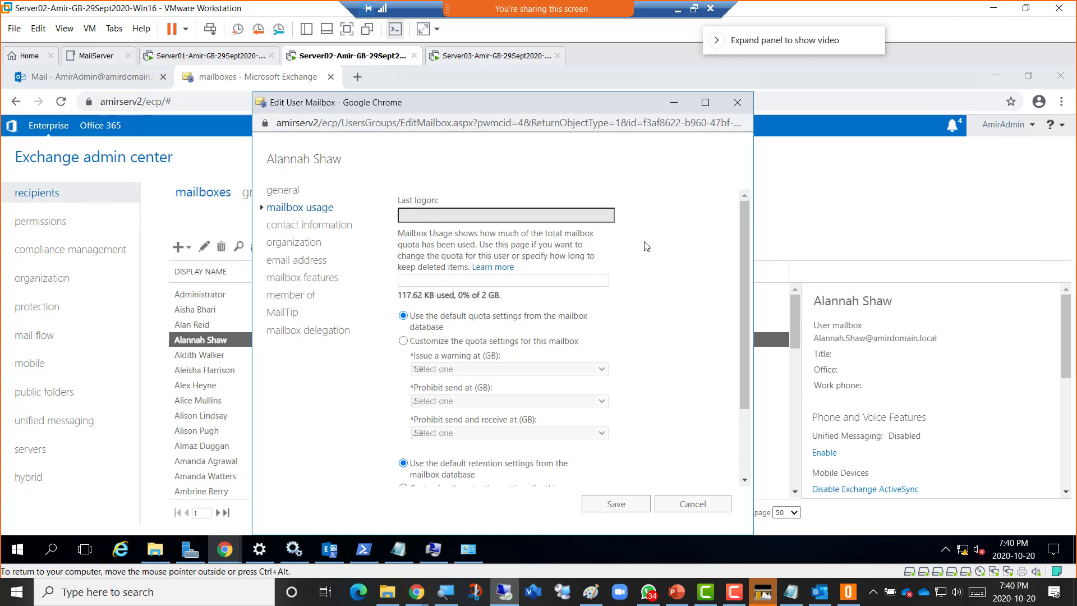
View contact information with its additional fields expanded, then the organization page with title, department and manager empty.
click(312, 225)
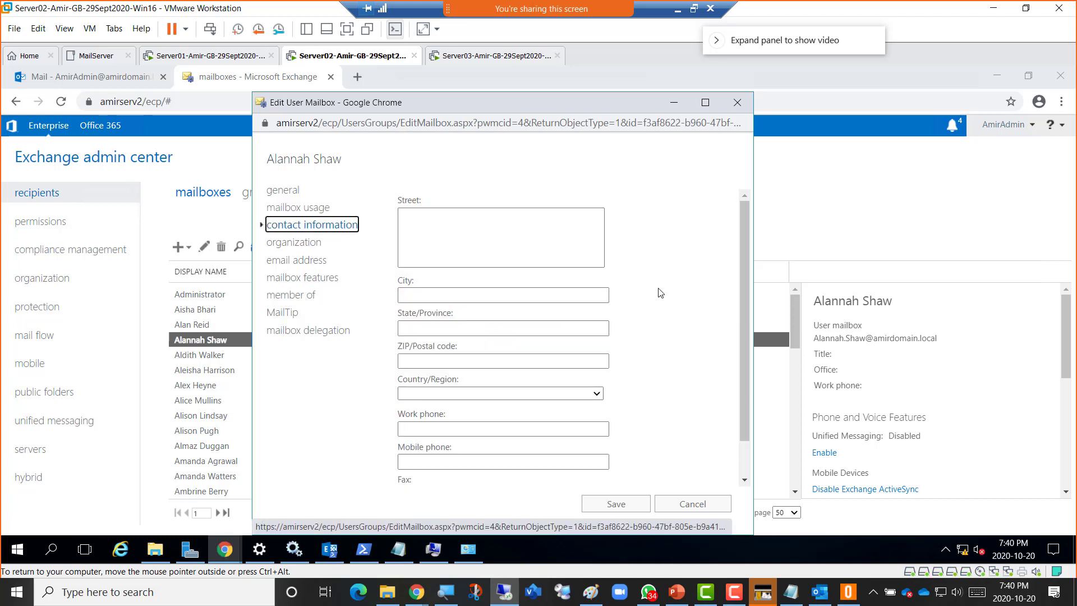
scroll(660, 292, down, 2)
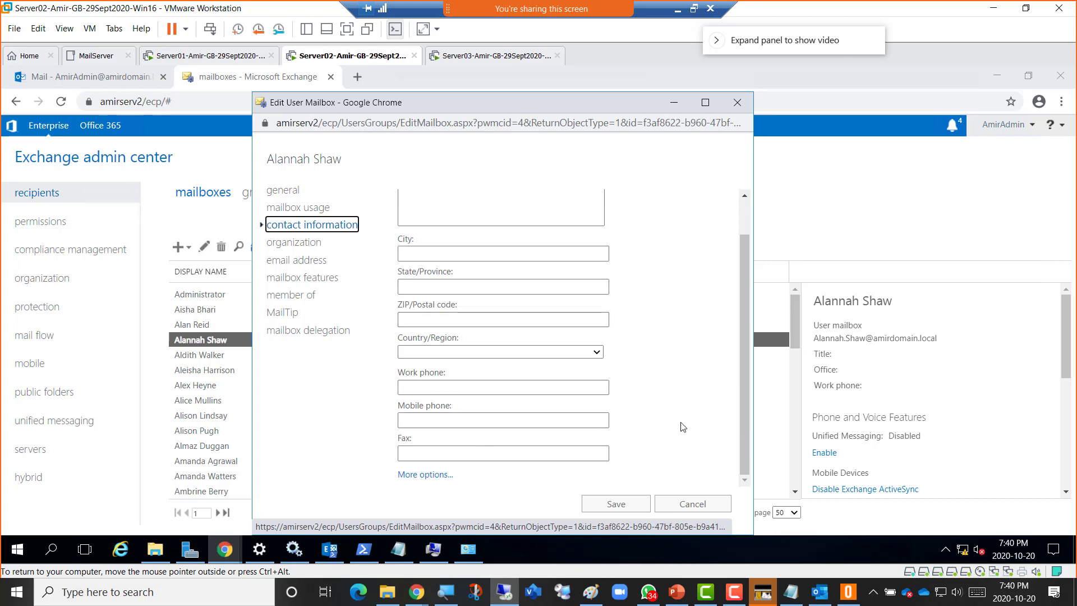
click(425, 474)
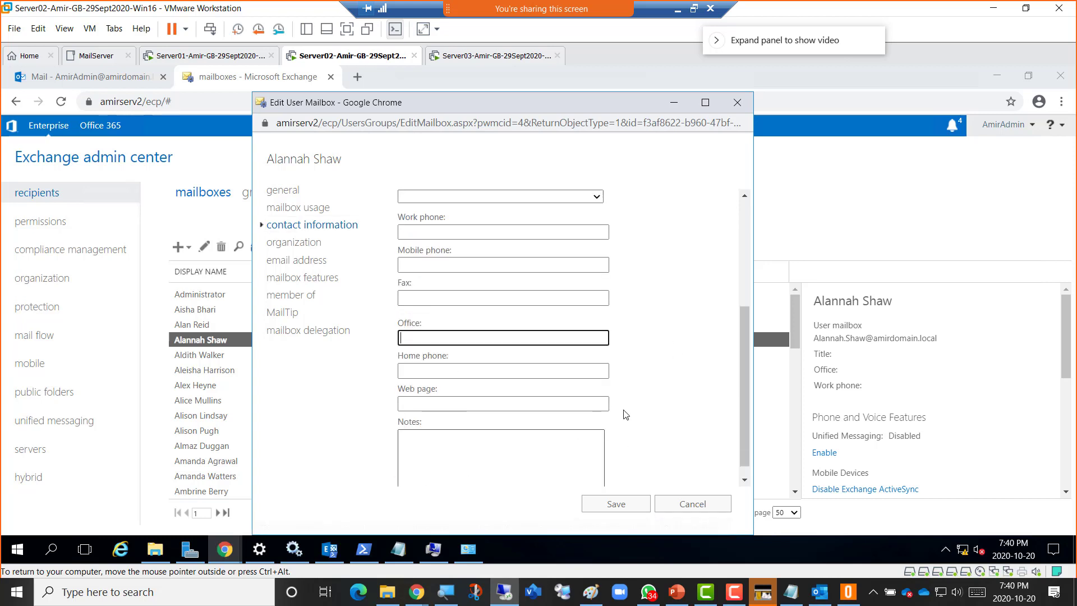
scroll(654, 370, down, 1)
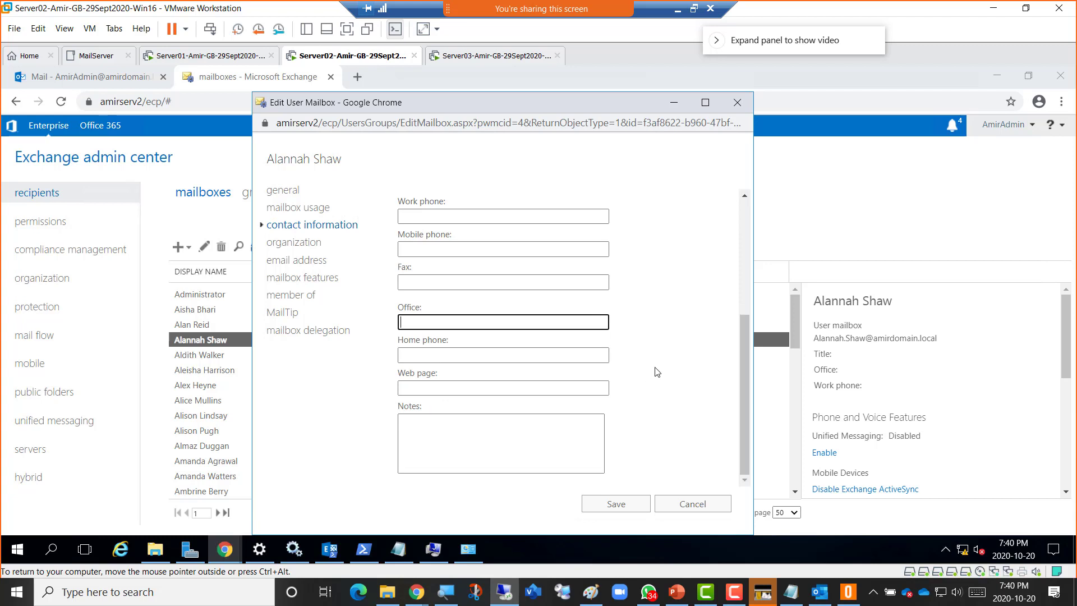
scroll(655, 371, up, 4)
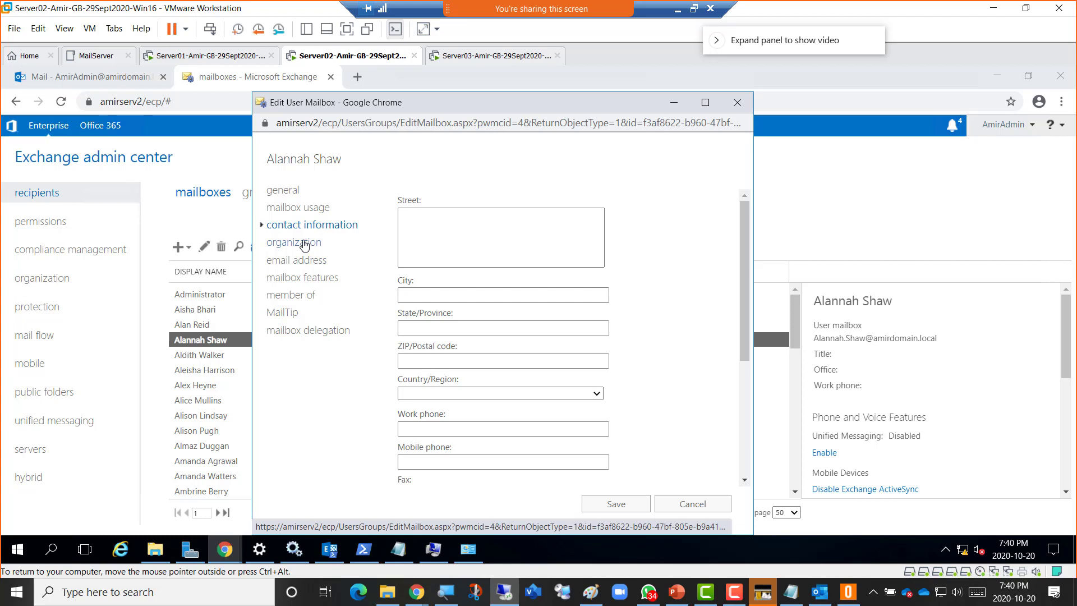
click(305, 245)
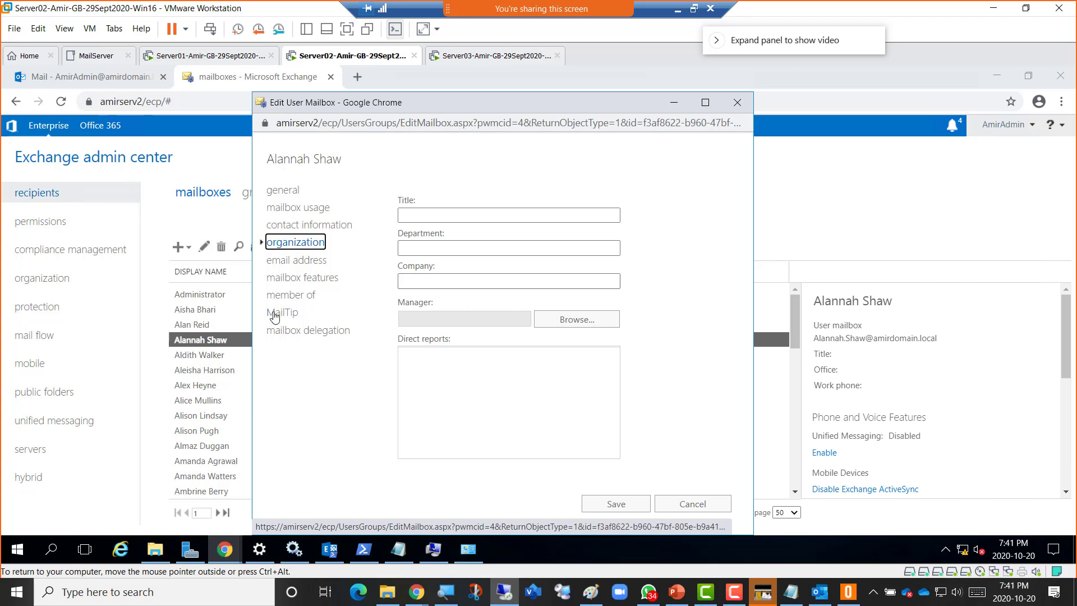
View the email addresses page, highlight 'reply address' in its description, then open mailbox features.
click(291, 261)
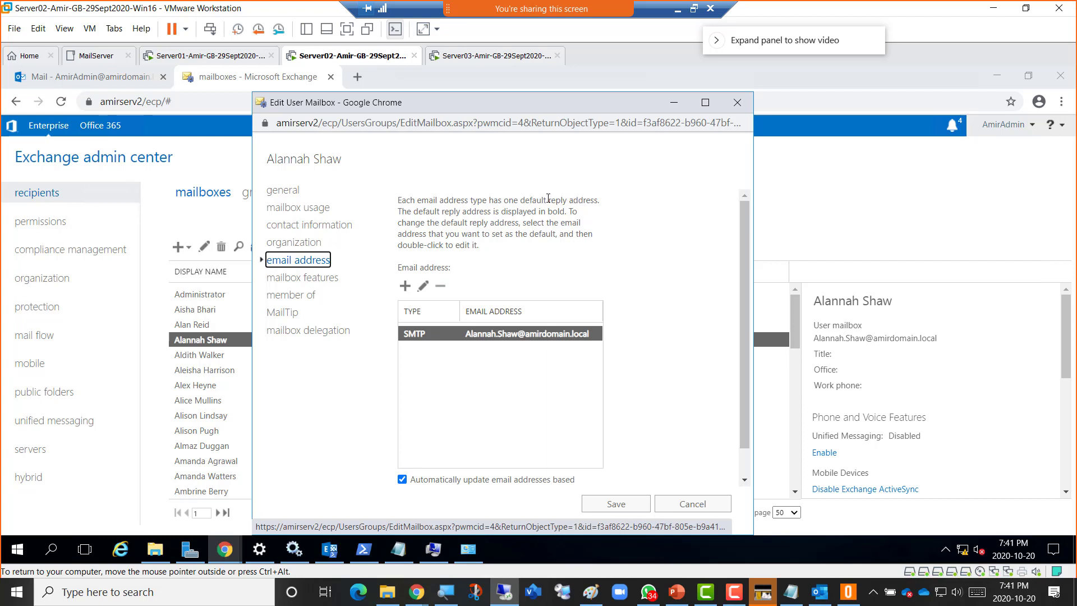
drag(548, 198, 595, 201)
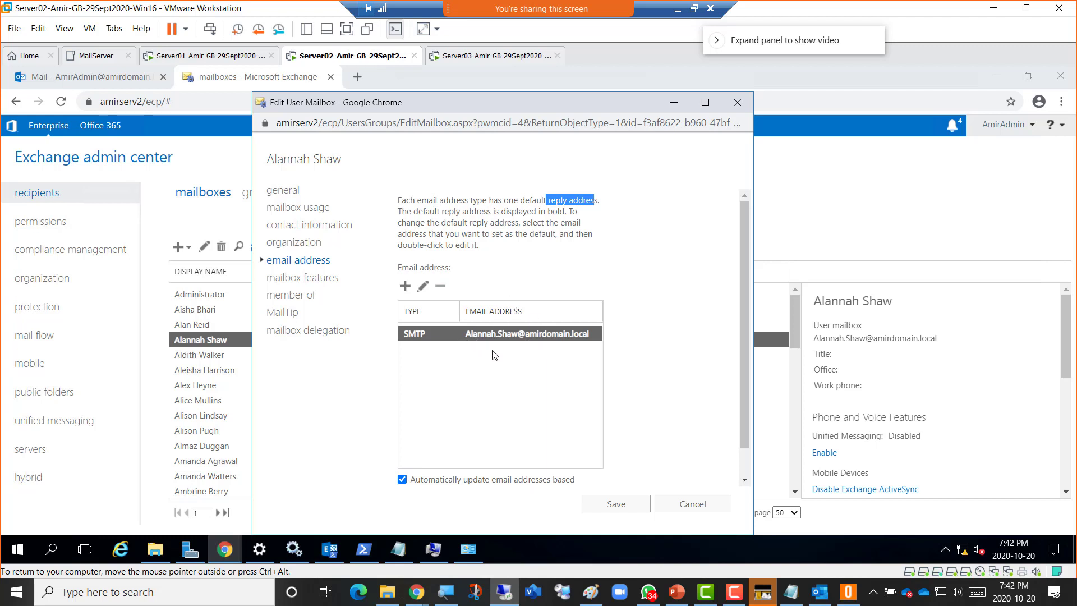
click(308, 279)
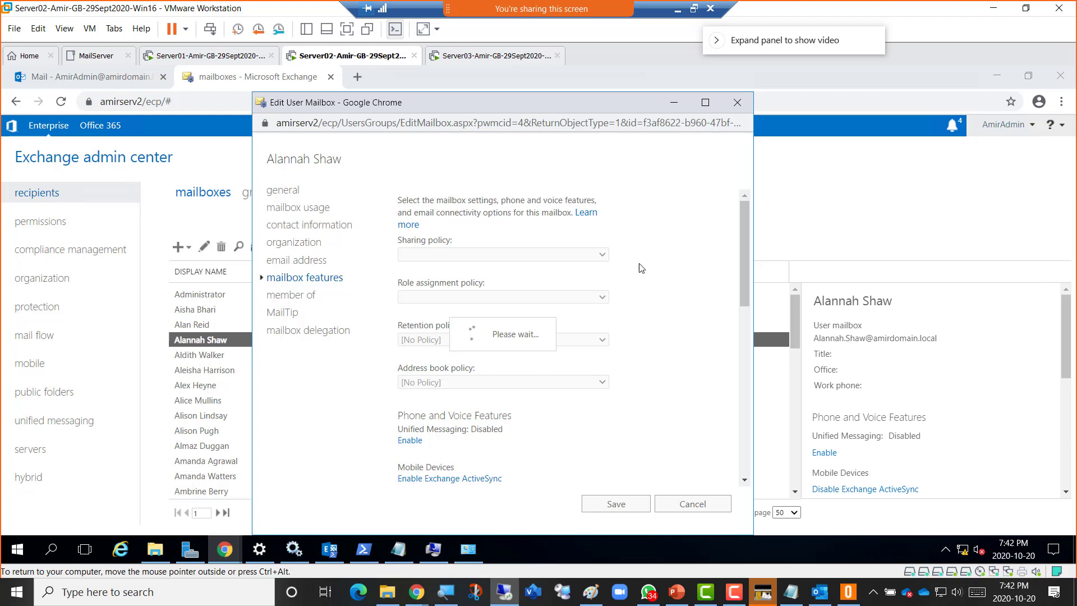
In PowerPoint, view slides 11 (Mailbox Usage), 12 (last logon), 13 (storage quota) and end on 14 (deleted item retention).
click(677, 591)
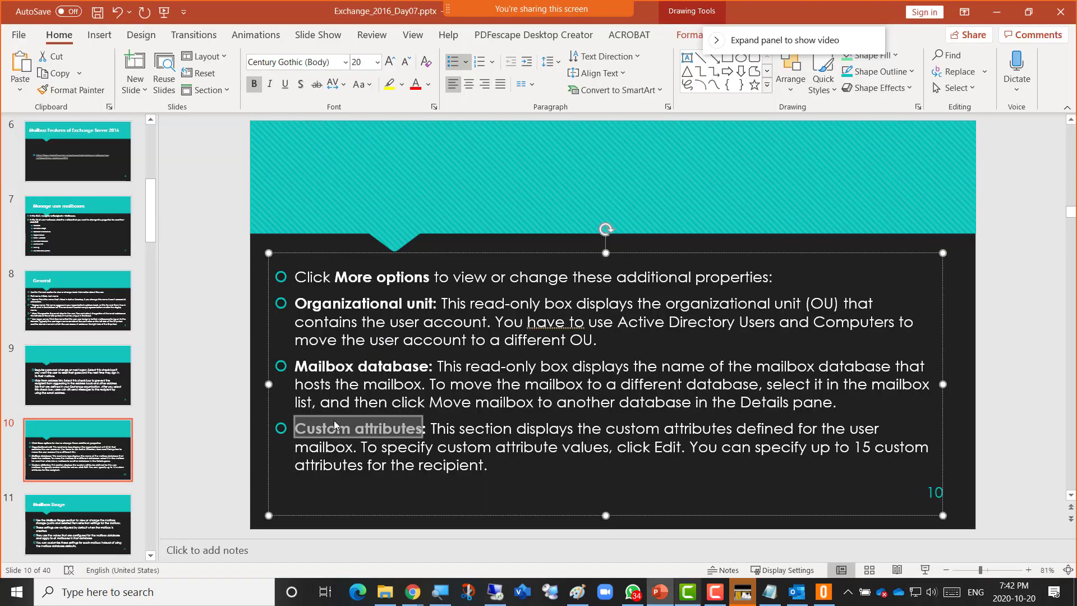
click(67, 527)
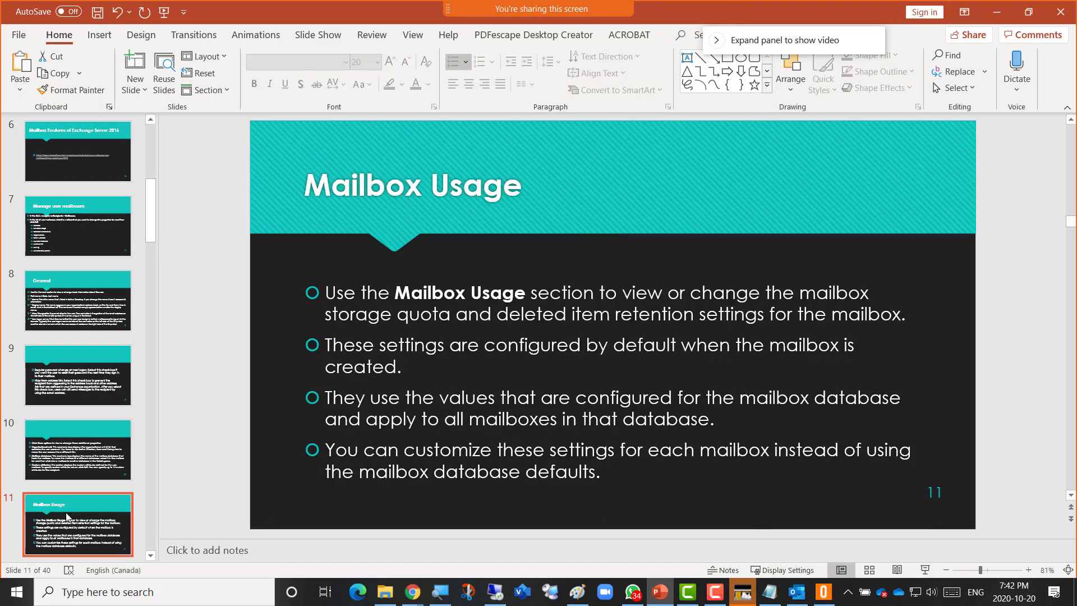
scroll(67, 498, down, 3)
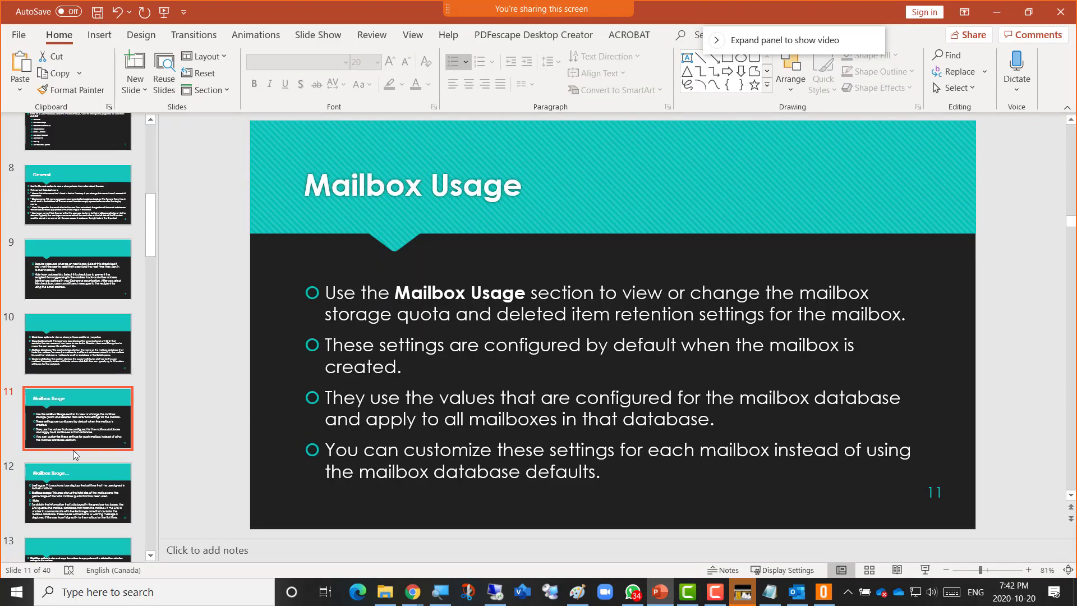
click(77, 501)
scroll(72, 459, down, 3)
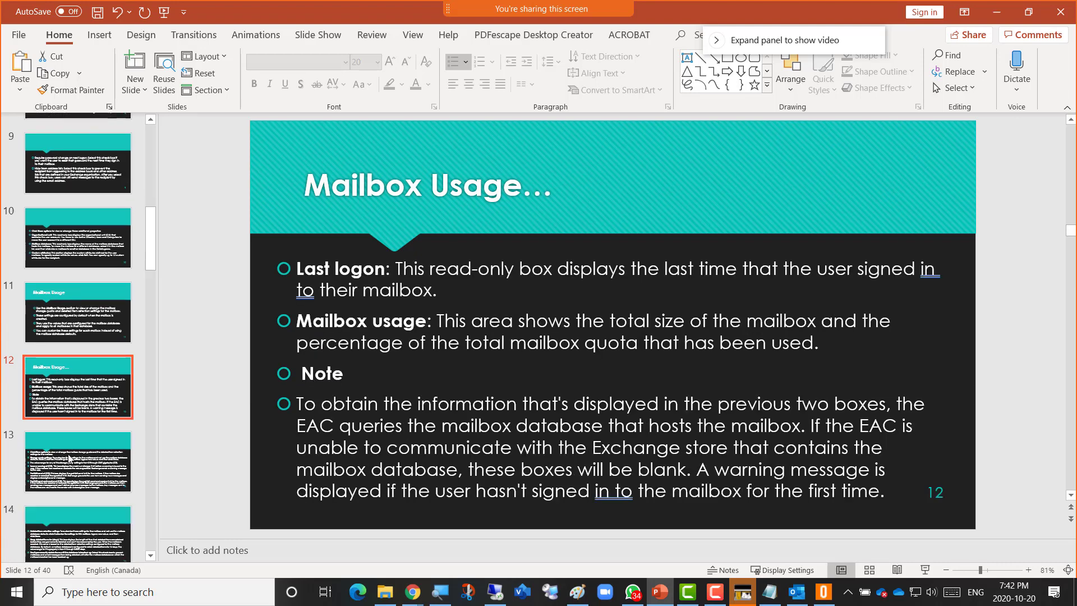
click(71, 457)
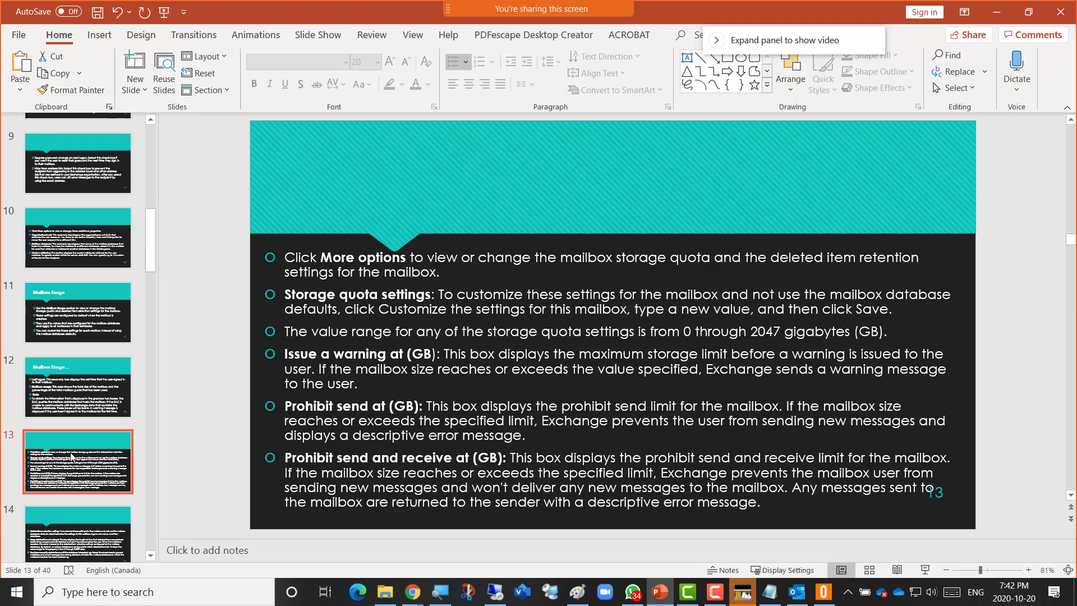
scroll(71, 457, down, 2)
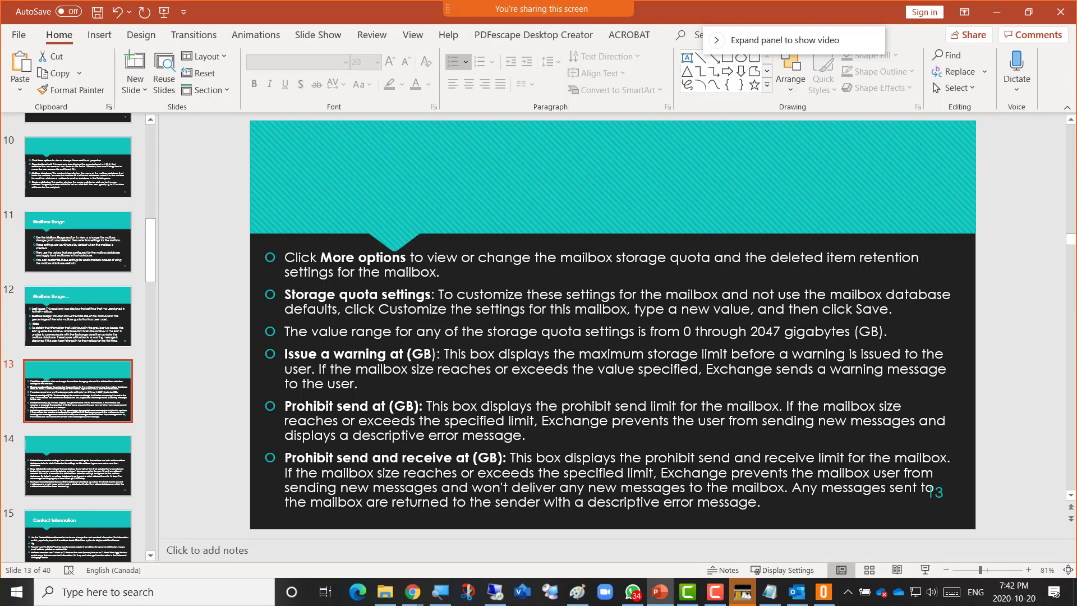
scroll(58, 407, down, 2)
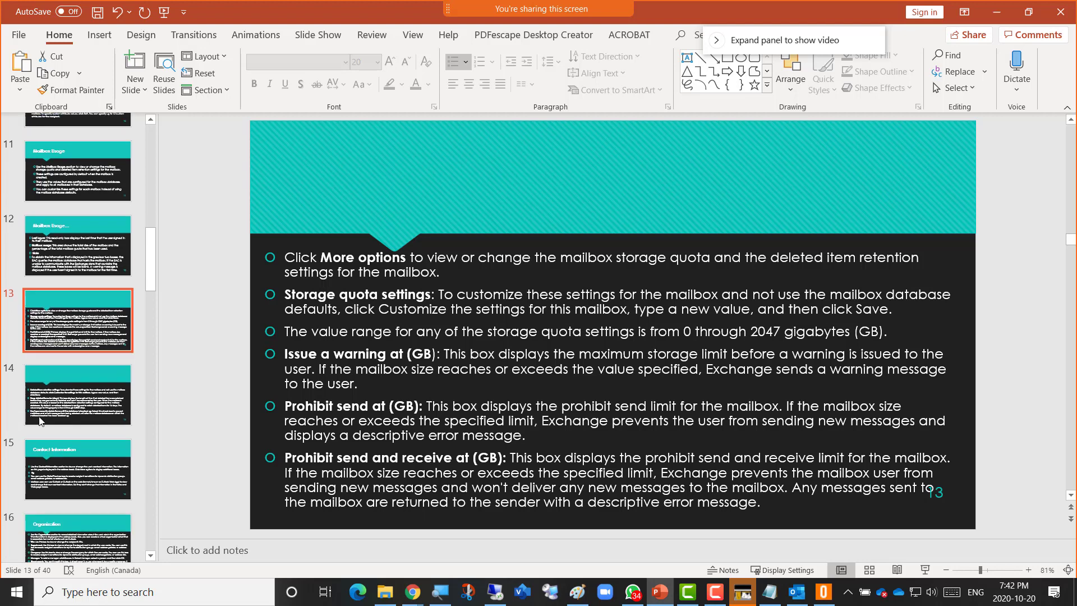
click(57, 407)
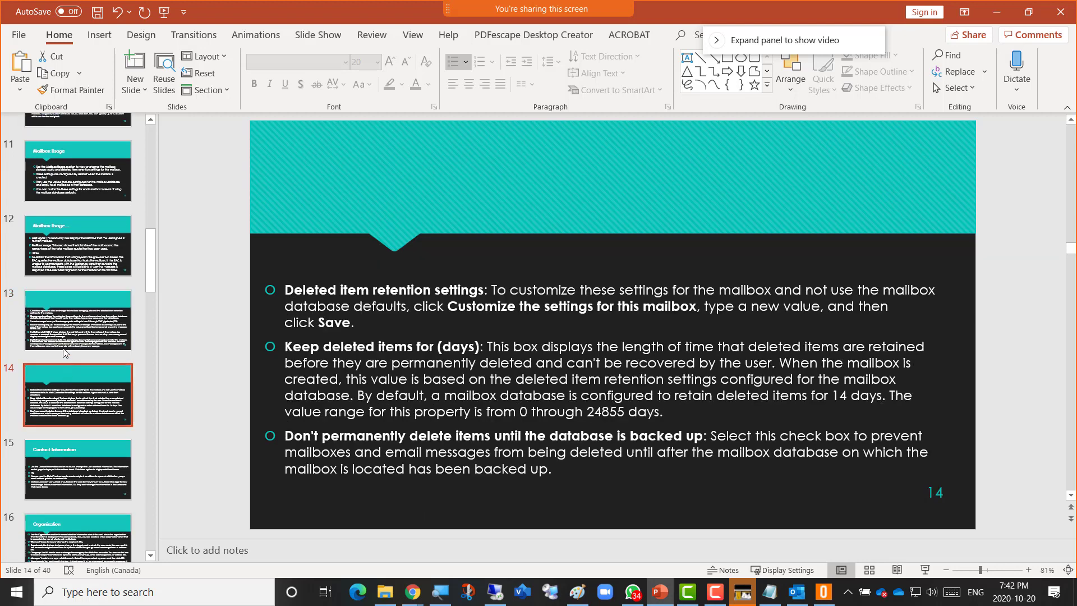
click(70, 336)
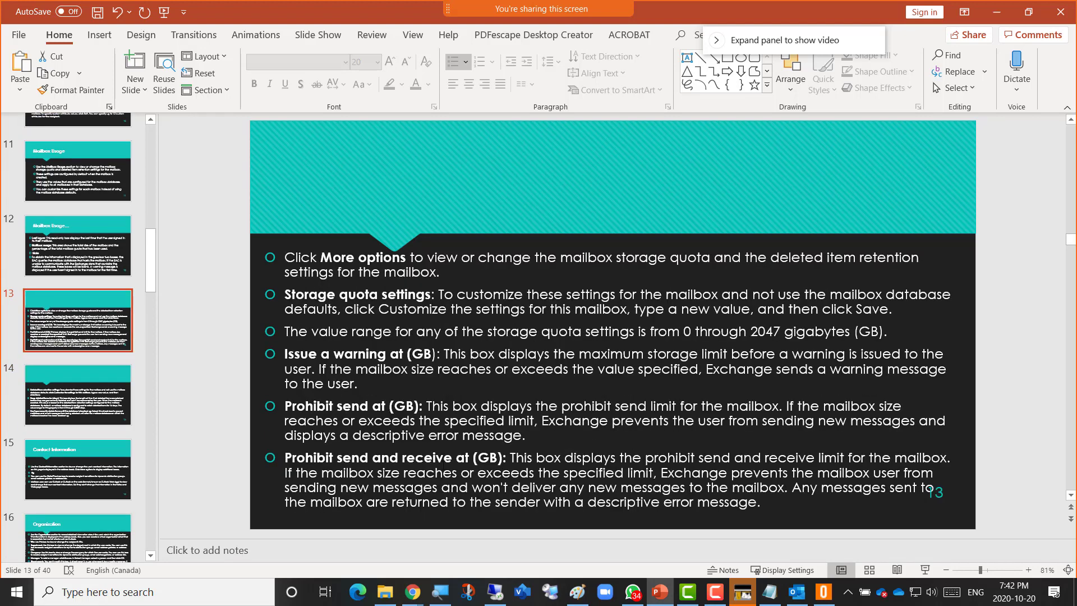
click(65, 404)
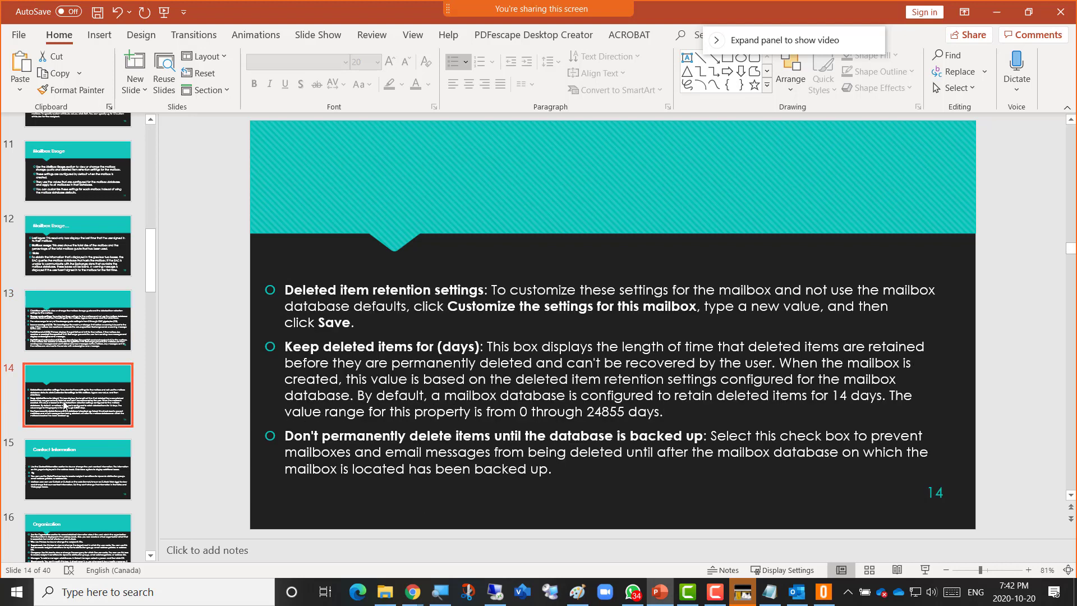
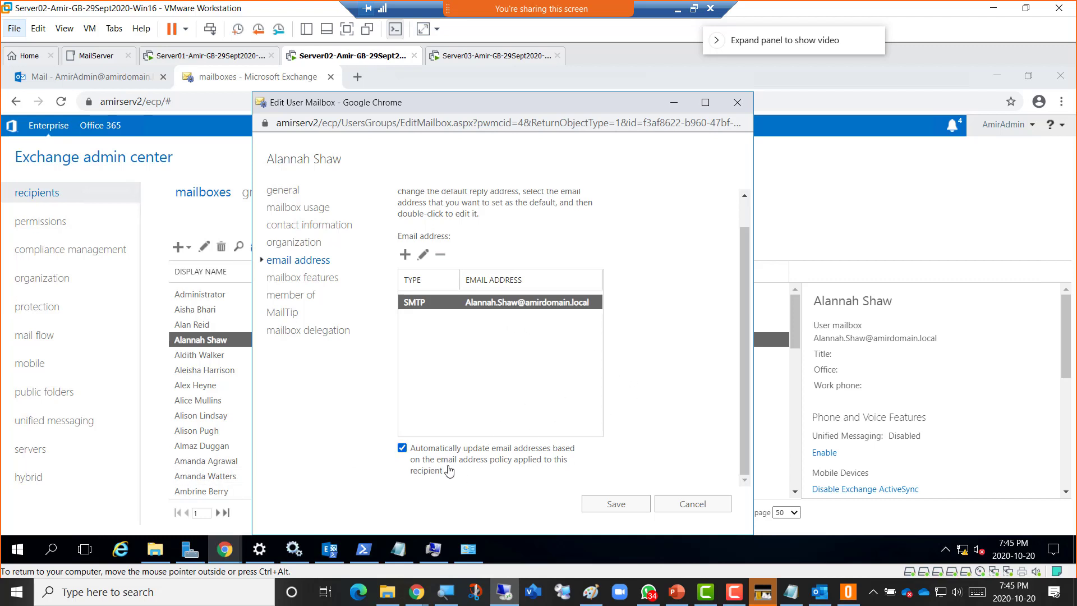
Return to the mailbox editor's email address page listing one SMTP address.
key(alt+Tab)
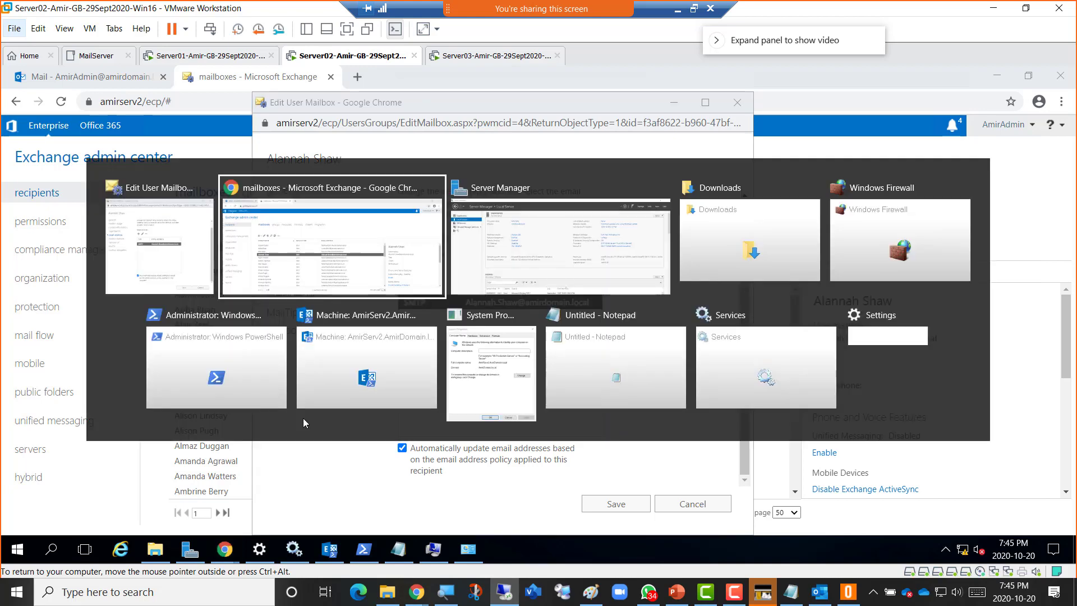
key(alt+Tab)
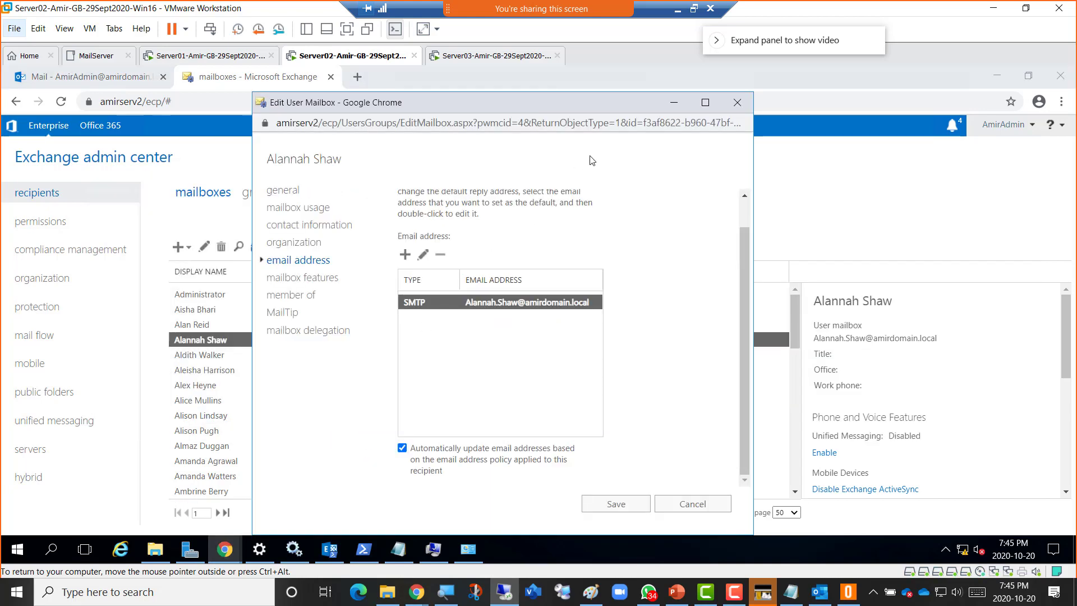
Show PowerPoint slide 19 (Mailbox Features), then go back to the virtual machine.
click(677, 592)
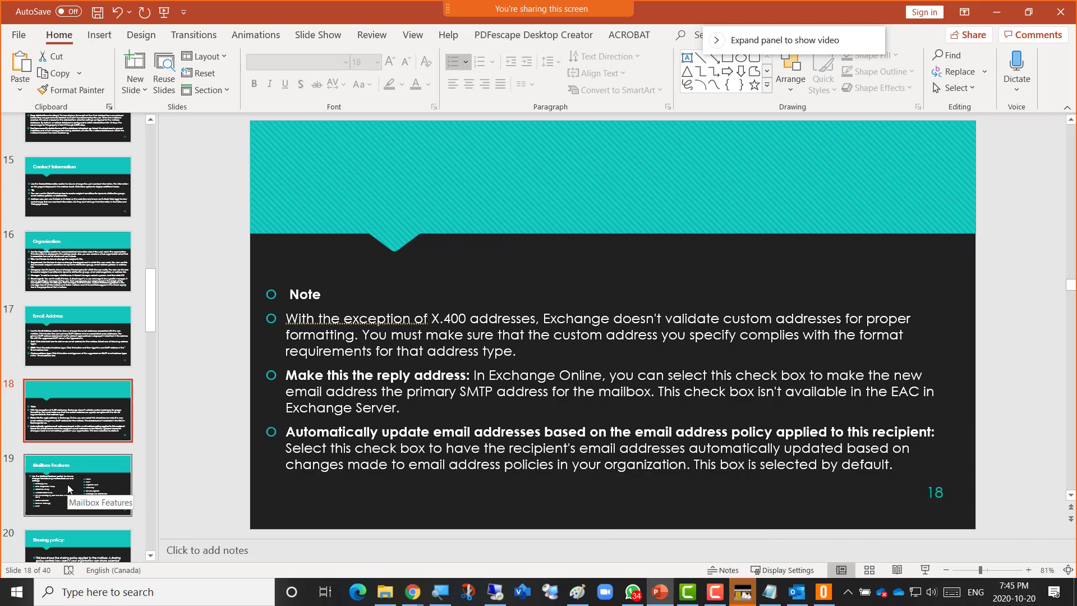
click(67, 491)
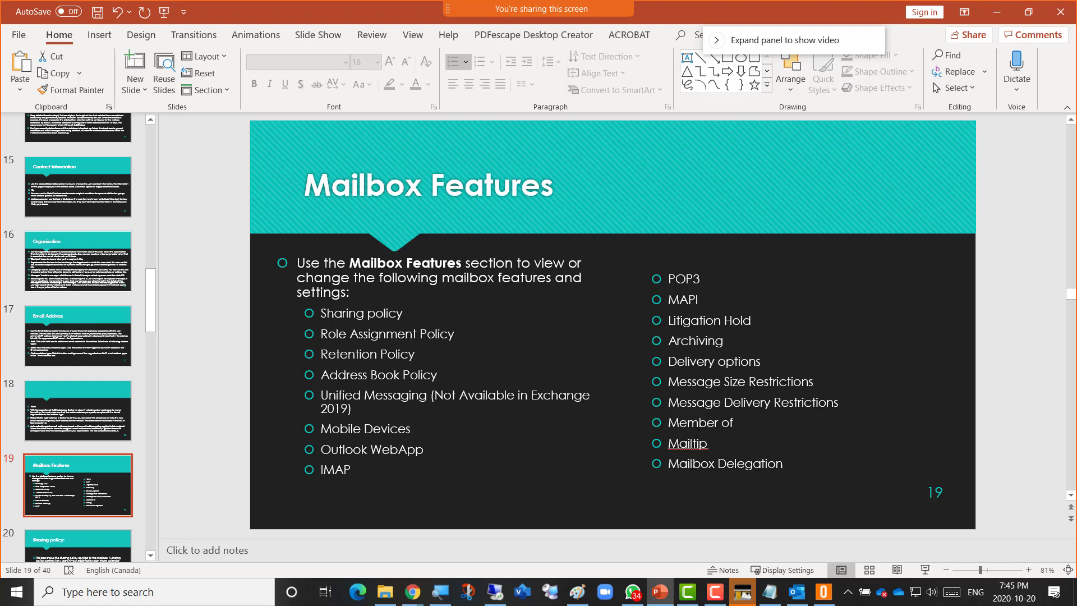
key(alt+Tab)
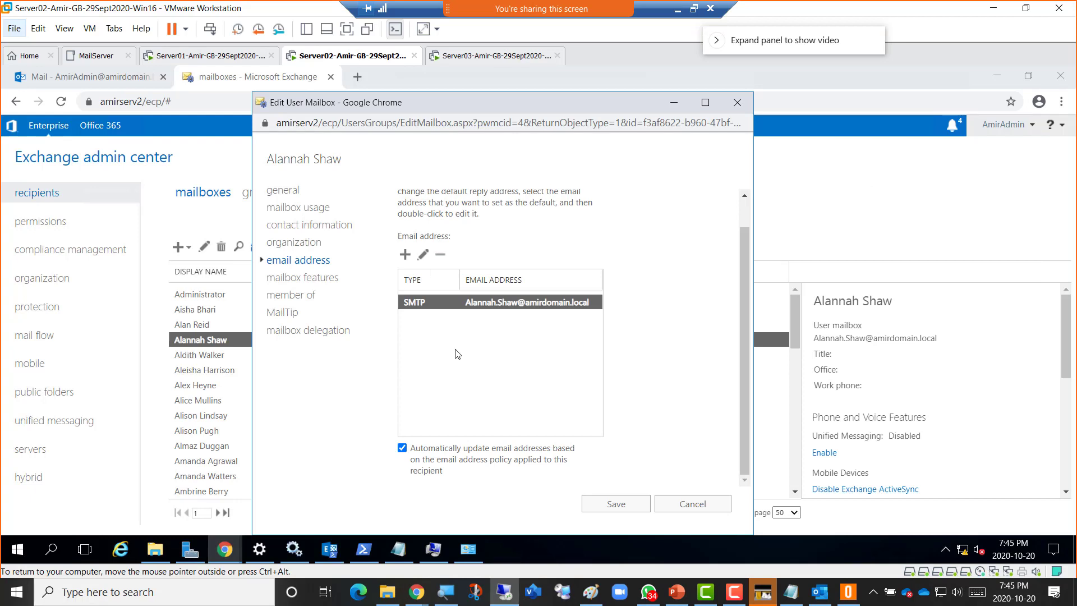
Scroll through the mailbox features, highlighting the Message Delivery Restrictions text.
click(306, 278)
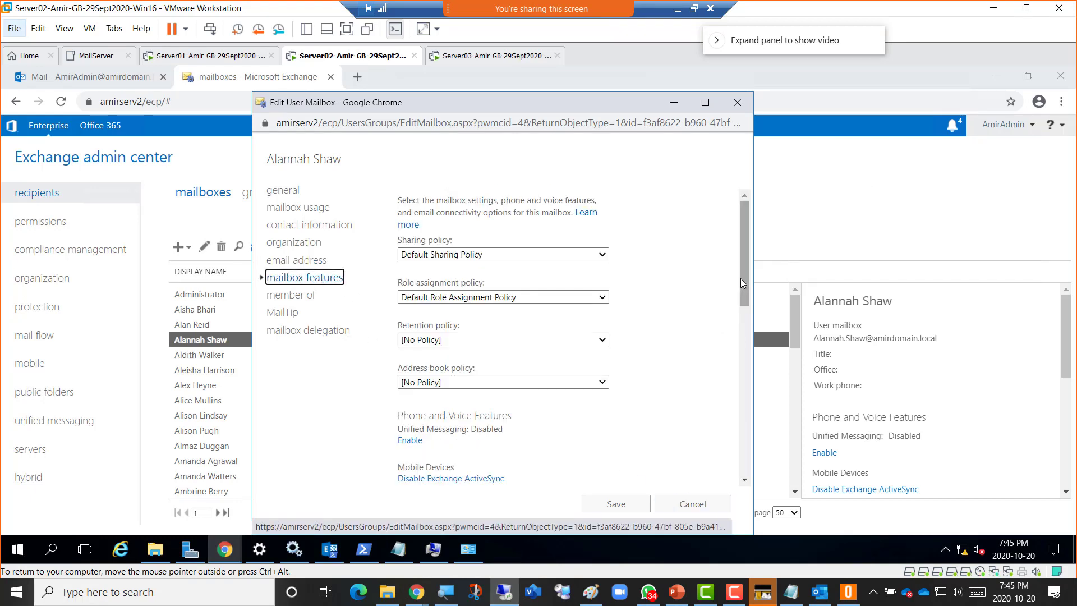
drag(740, 278, 756, 261)
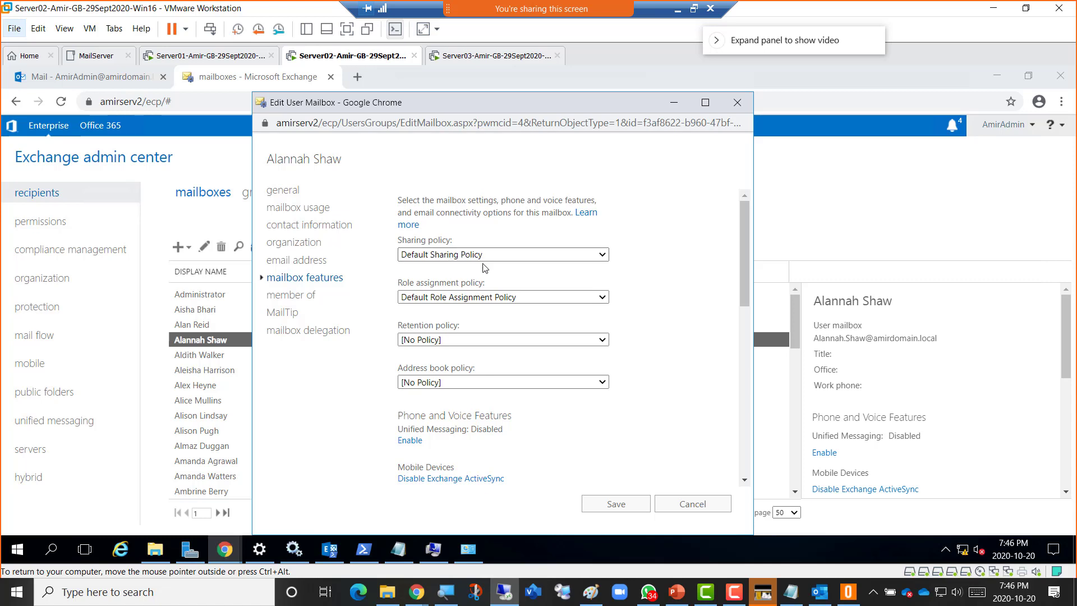
scroll(661, 345, down, 4)
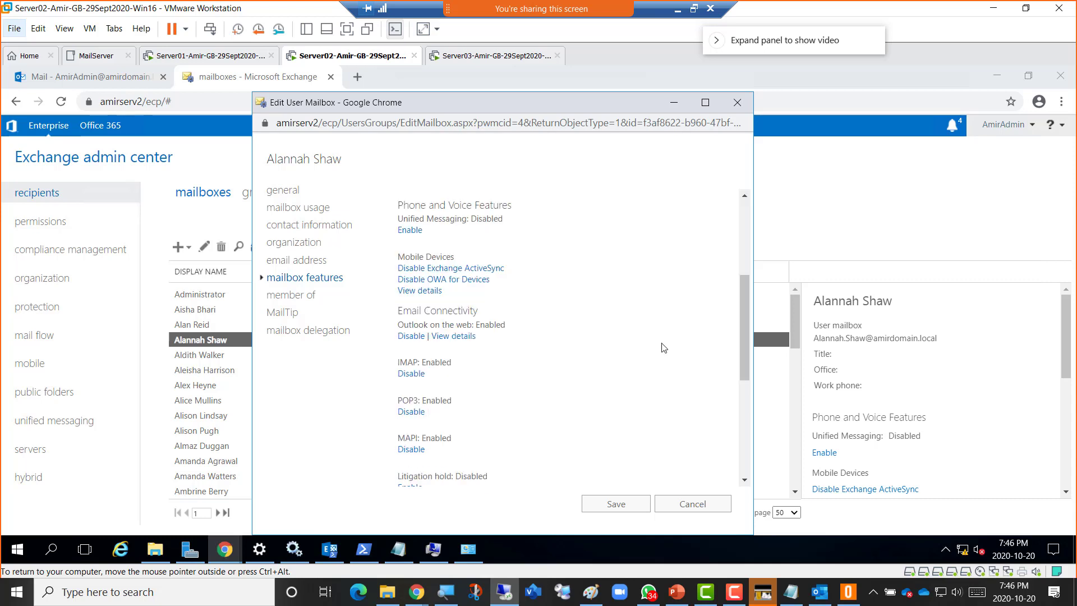
scroll(518, 352, down, 3)
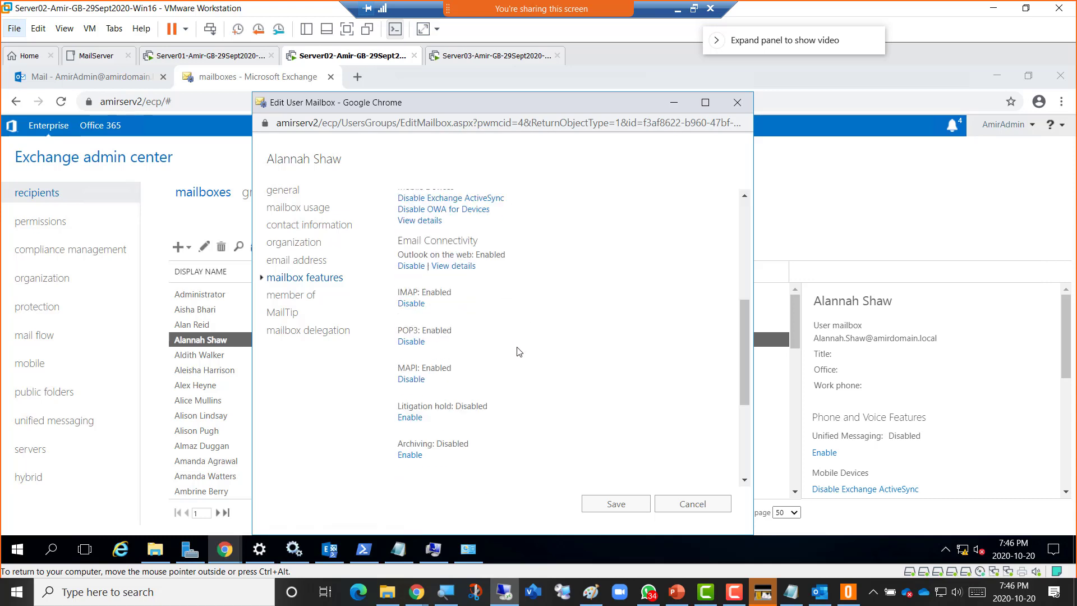
scroll(510, 374, down, 3)
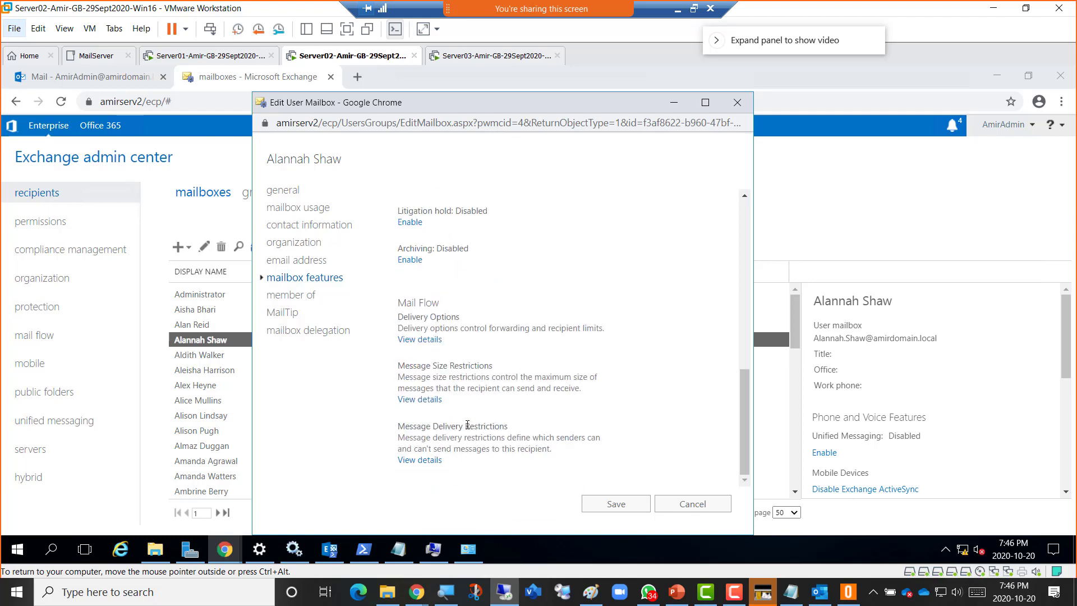
drag(454, 425, 477, 426)
scroll(656, 380, up, 10)
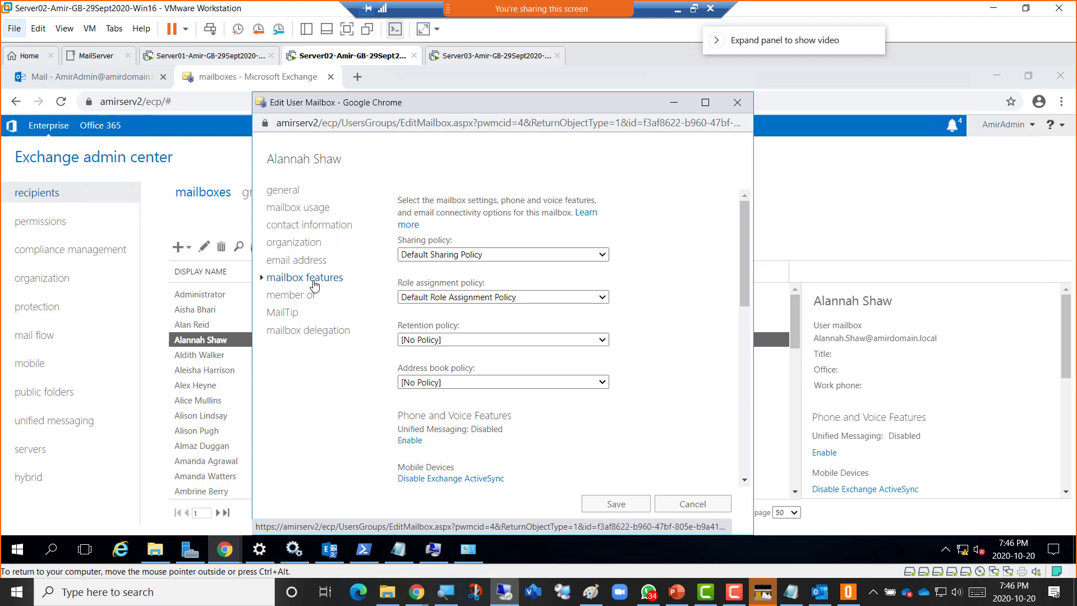
Compare the email address and mailbox features pages, then cancel out of the editor.
click(304, 262)
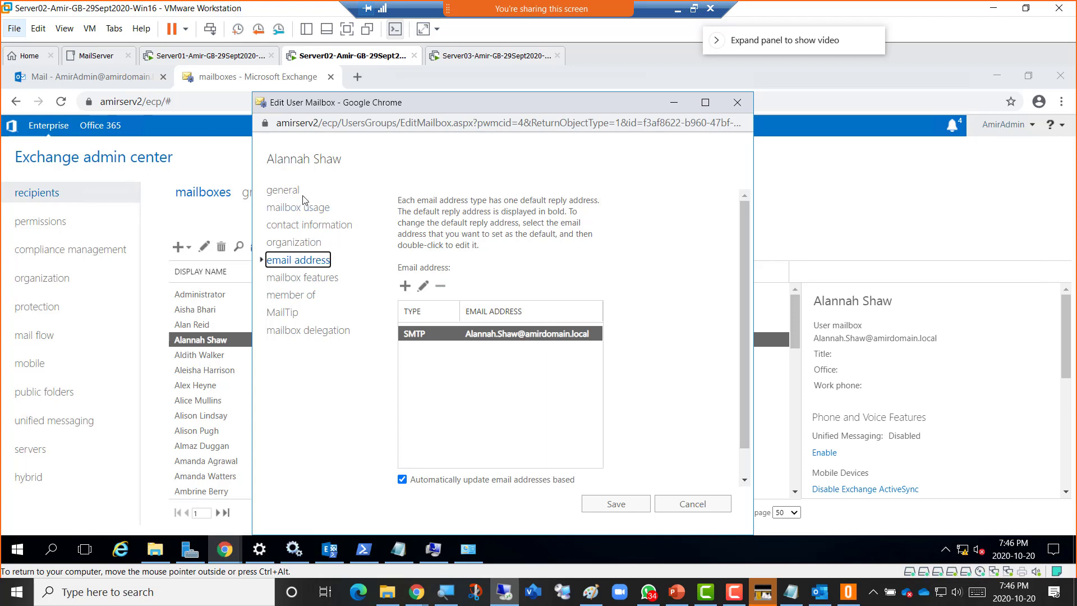
click(297, 278)
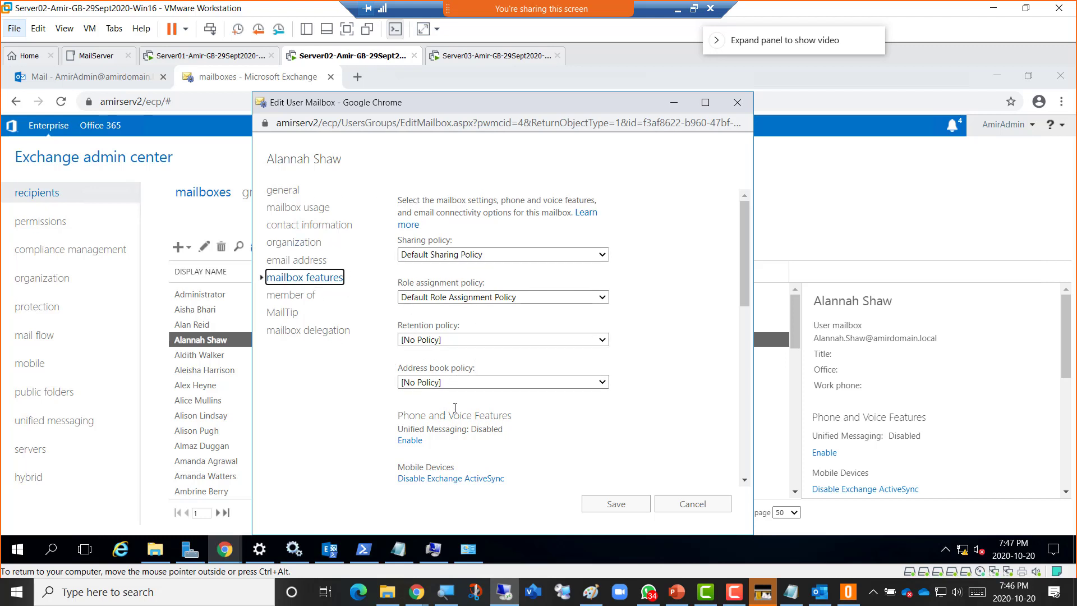
click(302, 261)
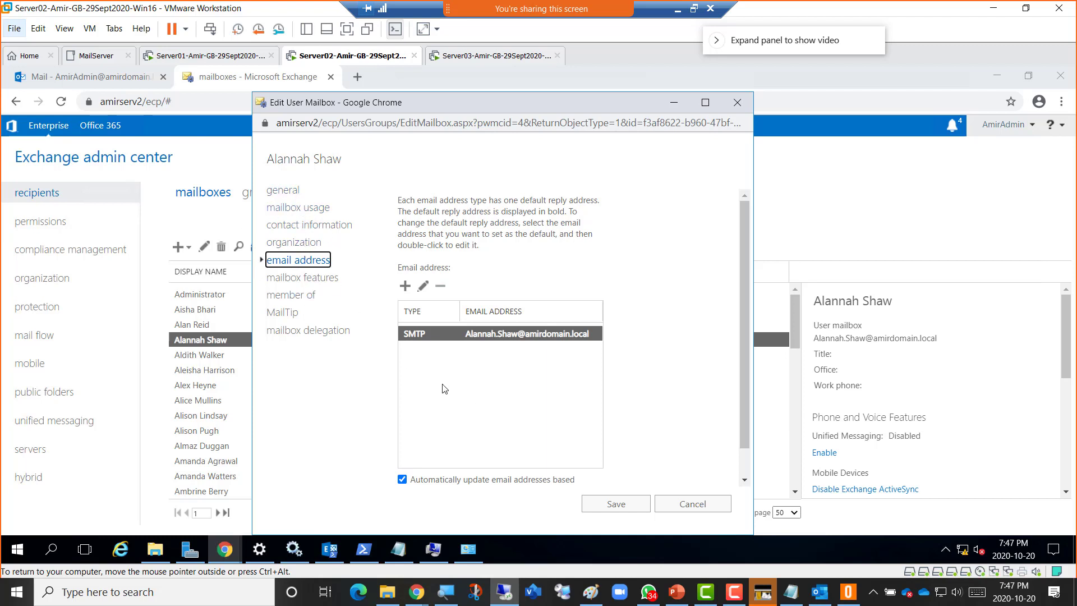
click(692, 503)
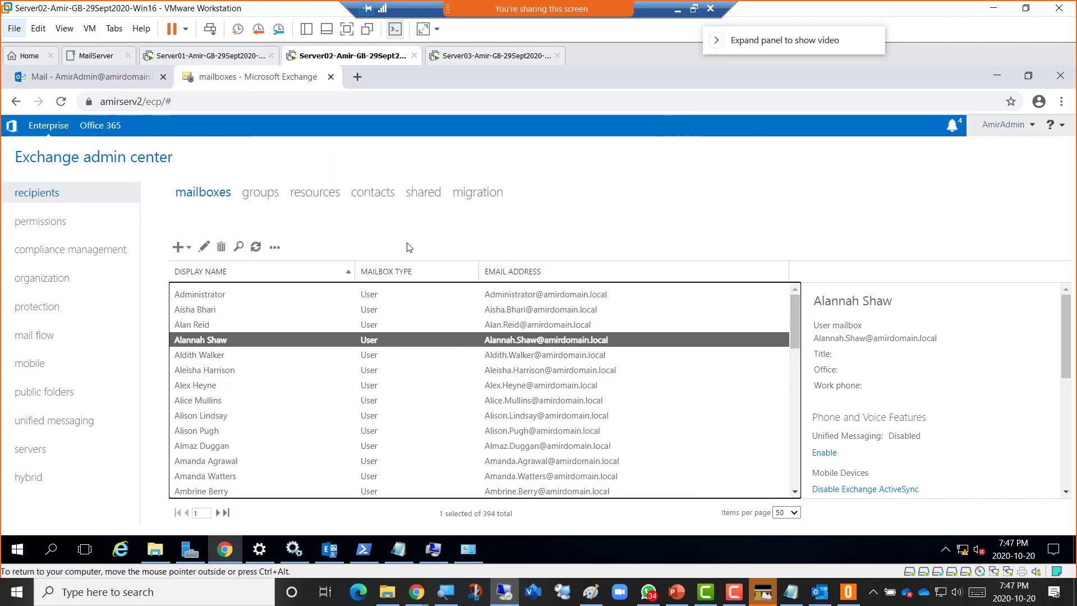
Check Server03's Exchange setup progress, return to Server02 and exit fullscreen.
click(482, 56)
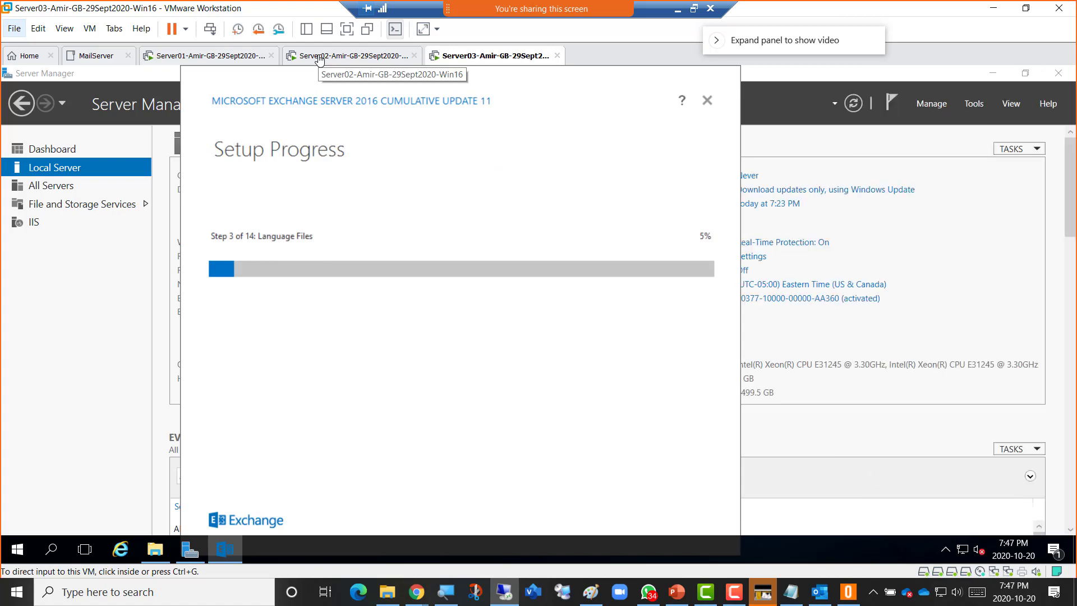
click(319, 60)
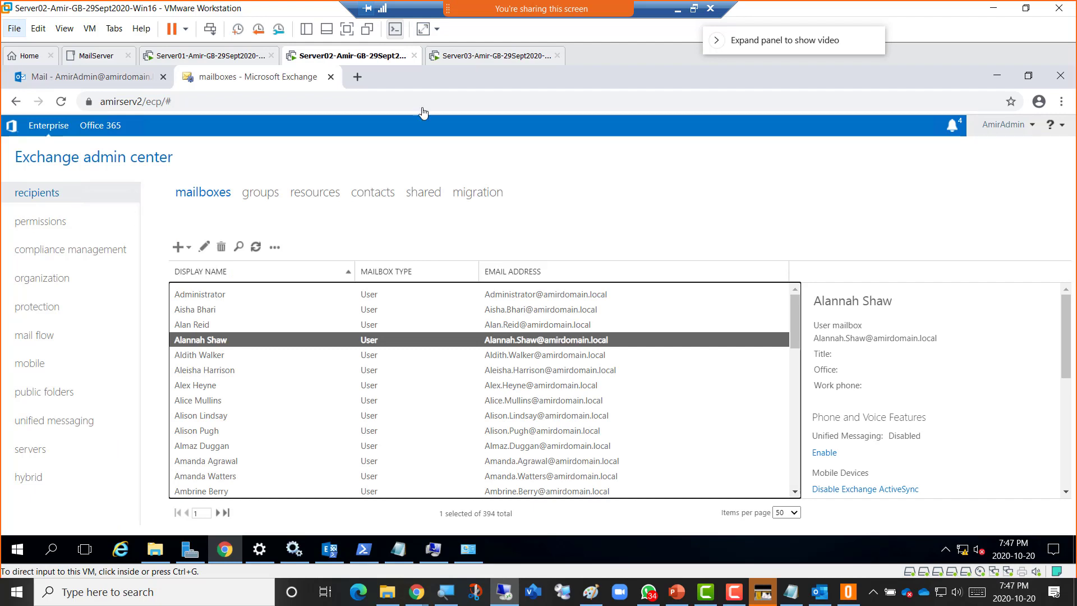
click(693, 9)
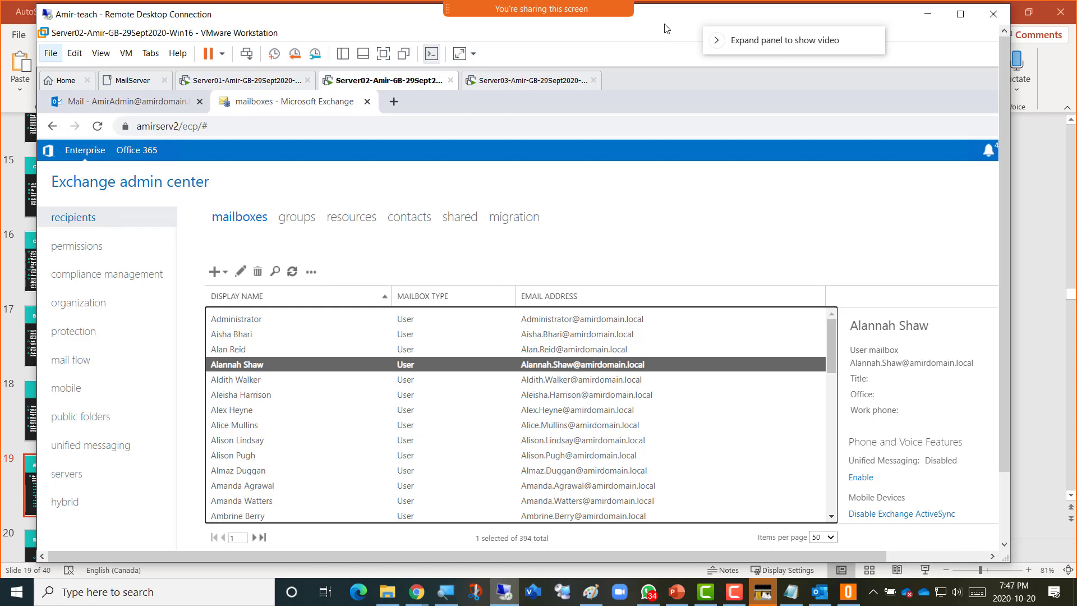
drag(751, 35, 695, 20)
click(855, 28)
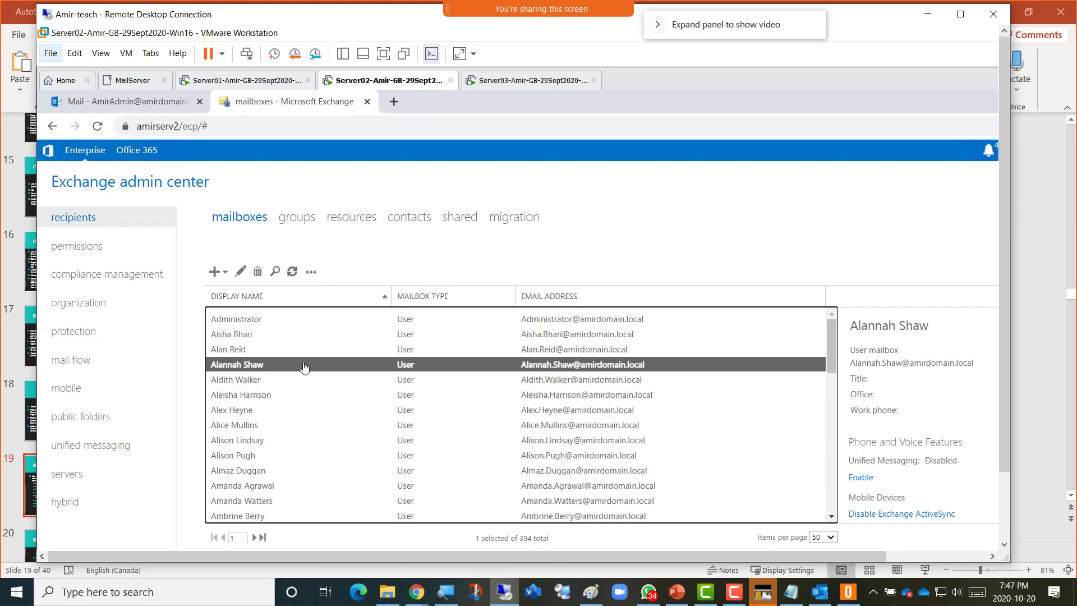
Open Edit User Mailbox for the fourth user in the mailboxes list.
double_click(243, 366)
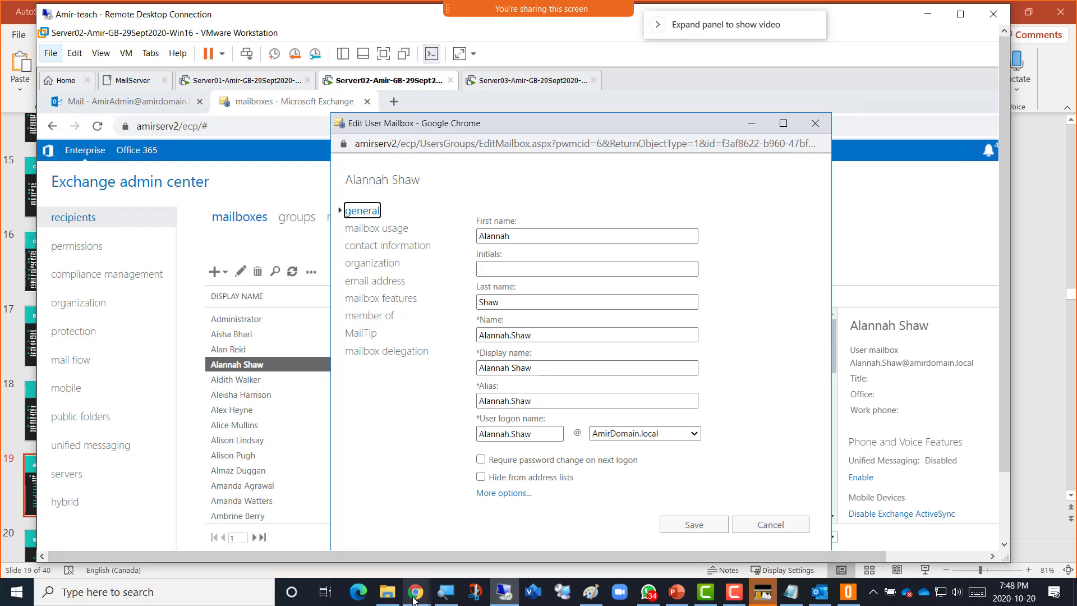
Show the thumbnails of the open Chrome windows from the taskbar.
click(413, 599)
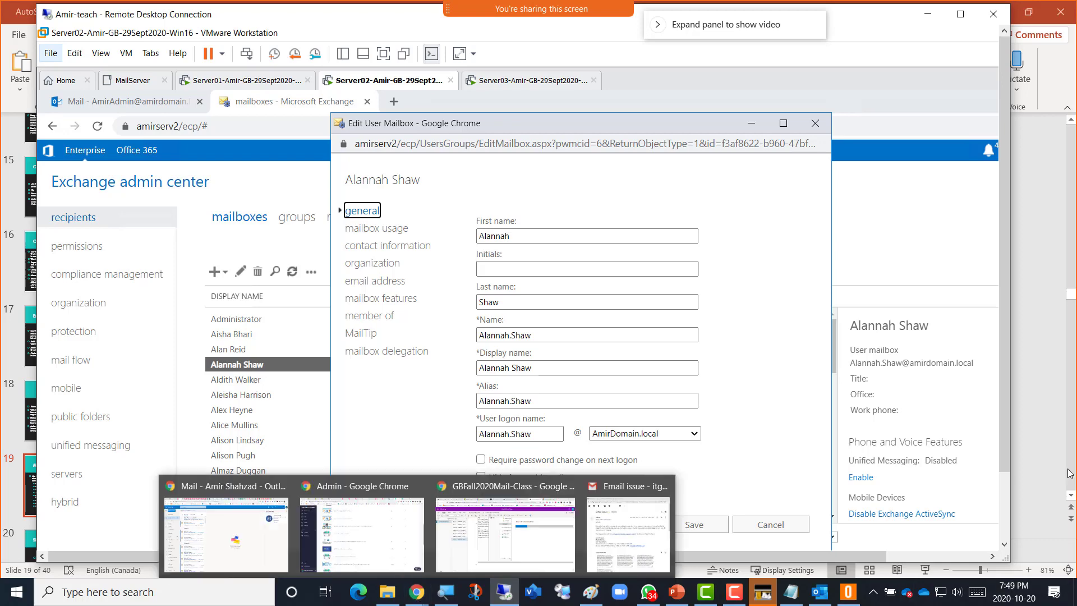
click(415, 592)
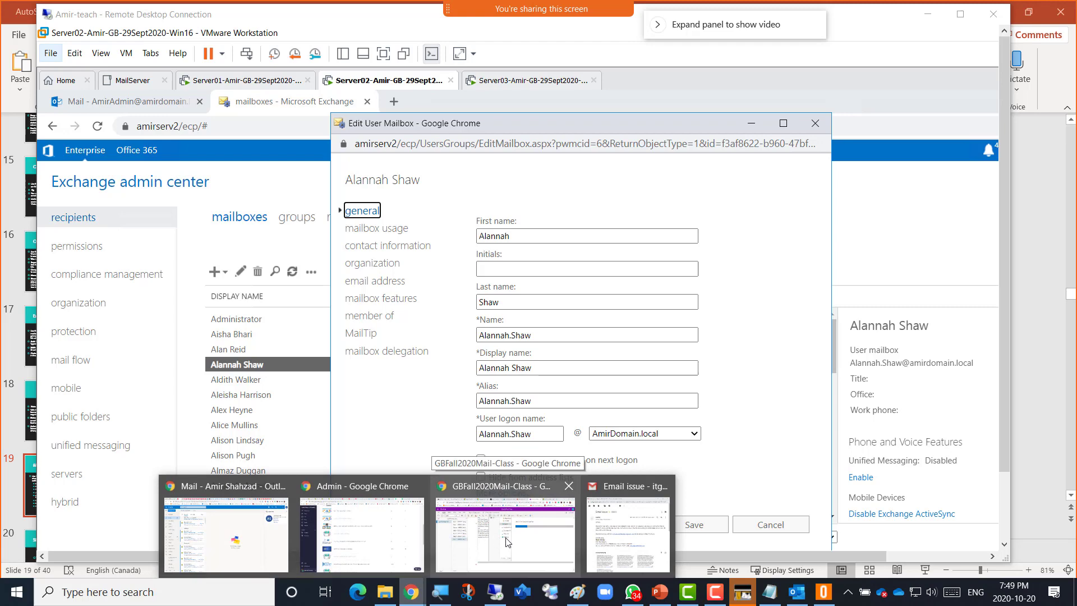
In the GBFall2020Mail-Class notebook, add 'Screenshot 9 = User mailbox Features' and paste the screenshot below.
click(506, 541)
text(Screenshot)
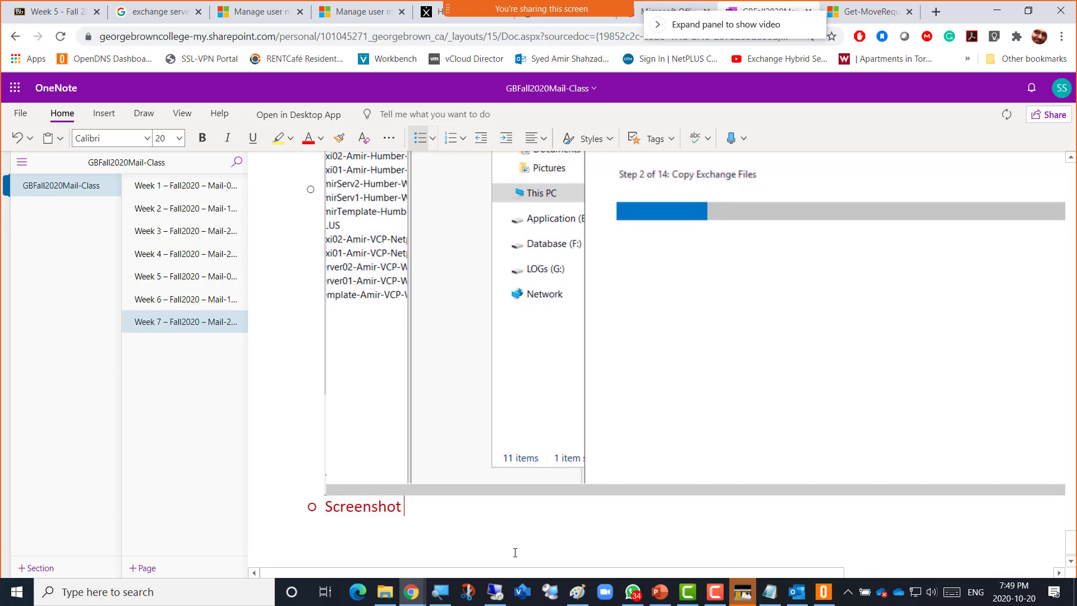
text( 9)
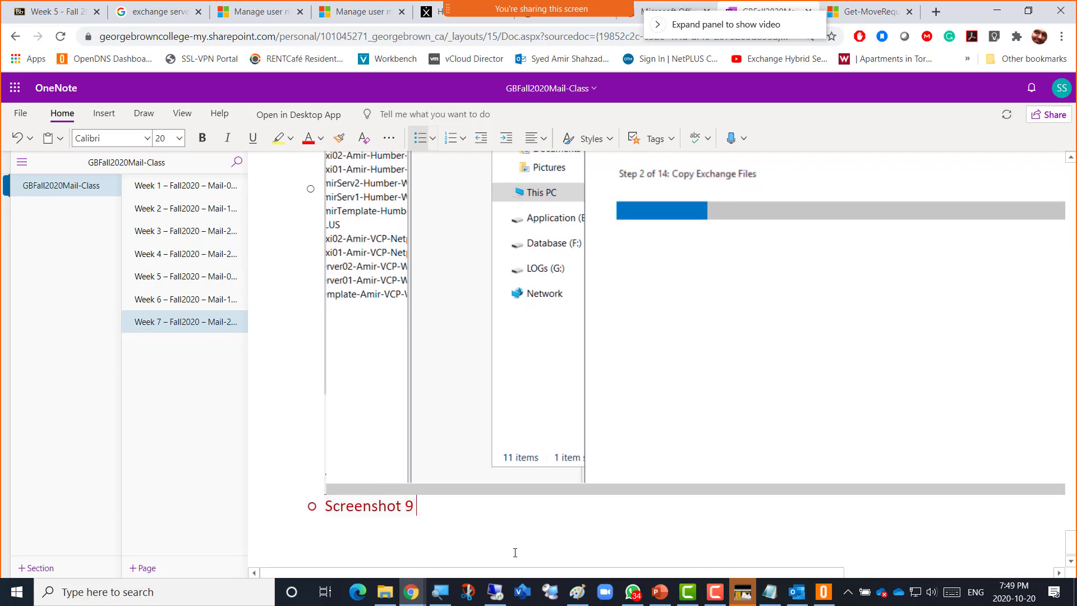
text( = User mai)
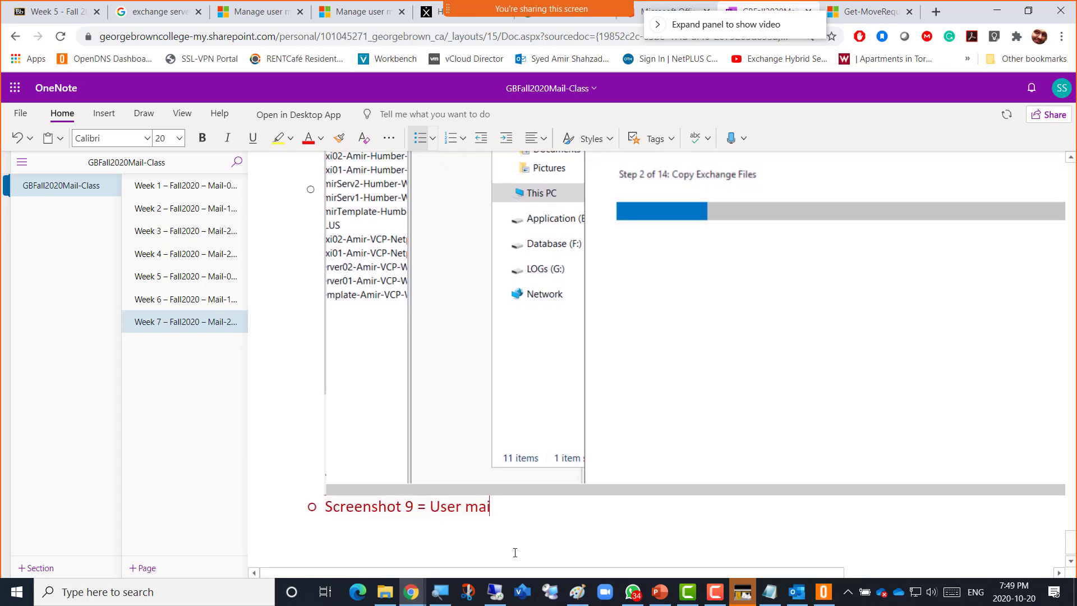
text(lbox Featu)
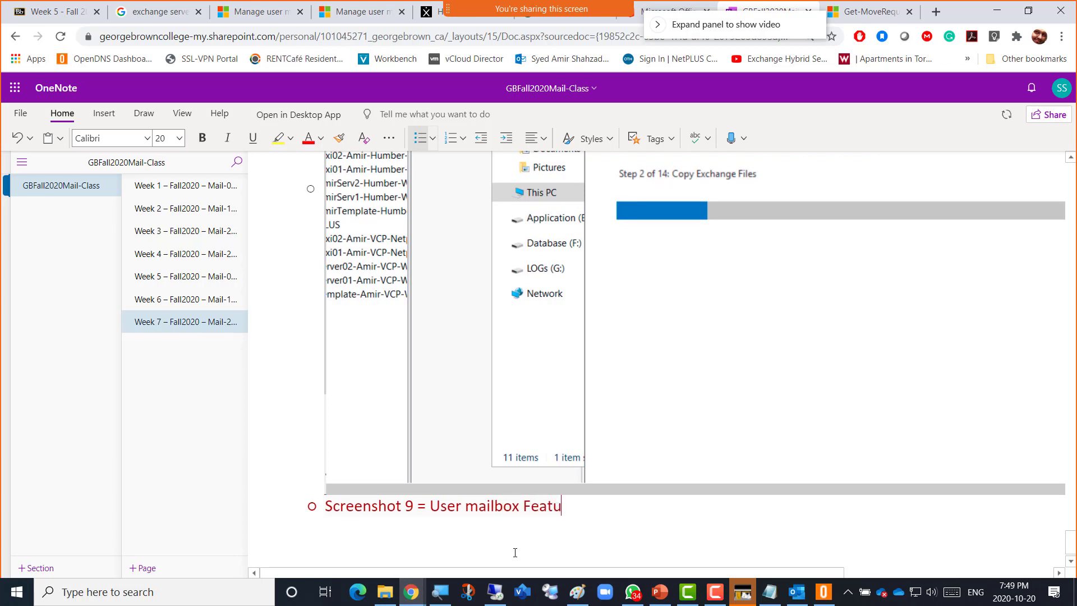
text(res)
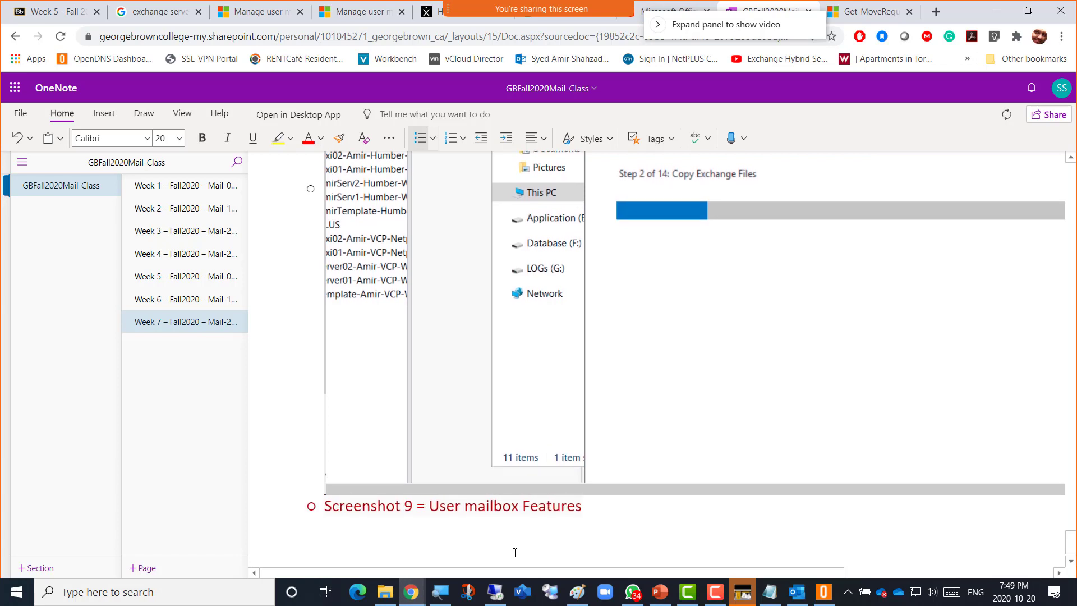
key(Return)
key(ctrl+v)
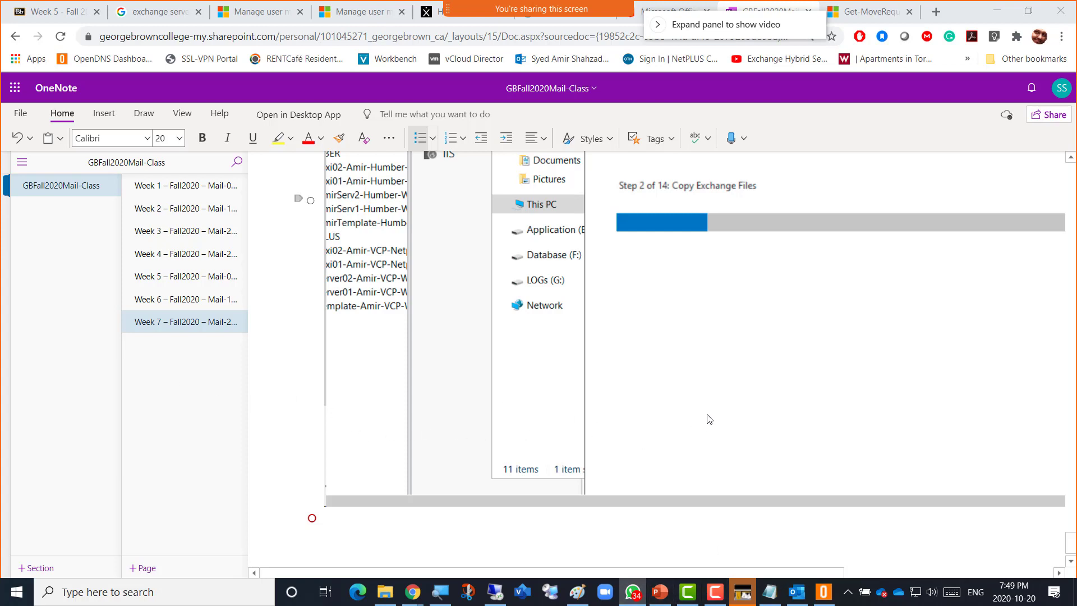
Return to the remote session and show Server03's setup at Step 3 of 14, Language Files.
click(495, 591)
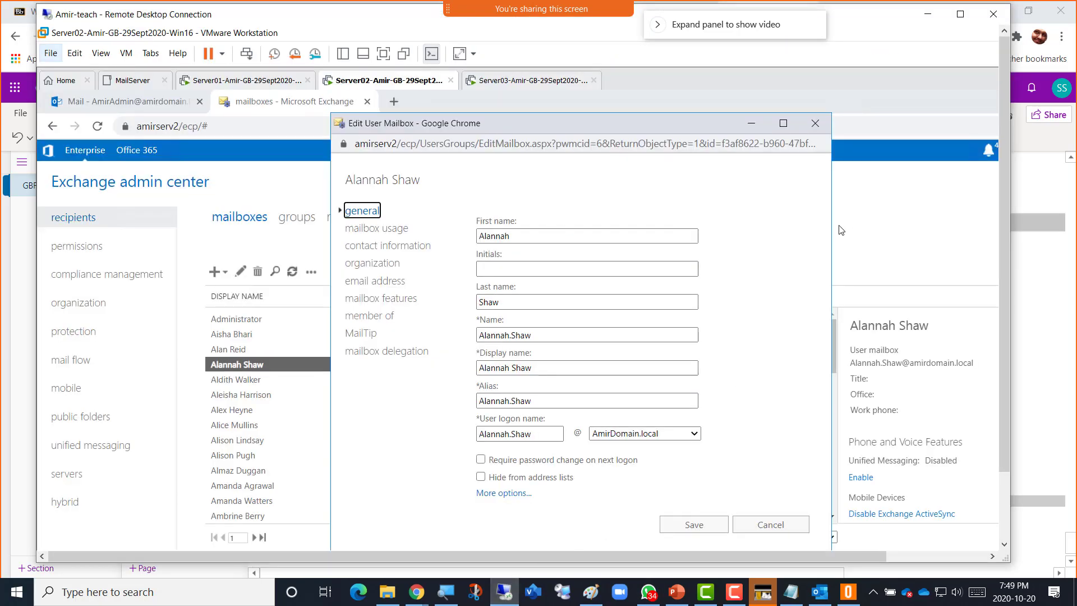
click(512, 81)
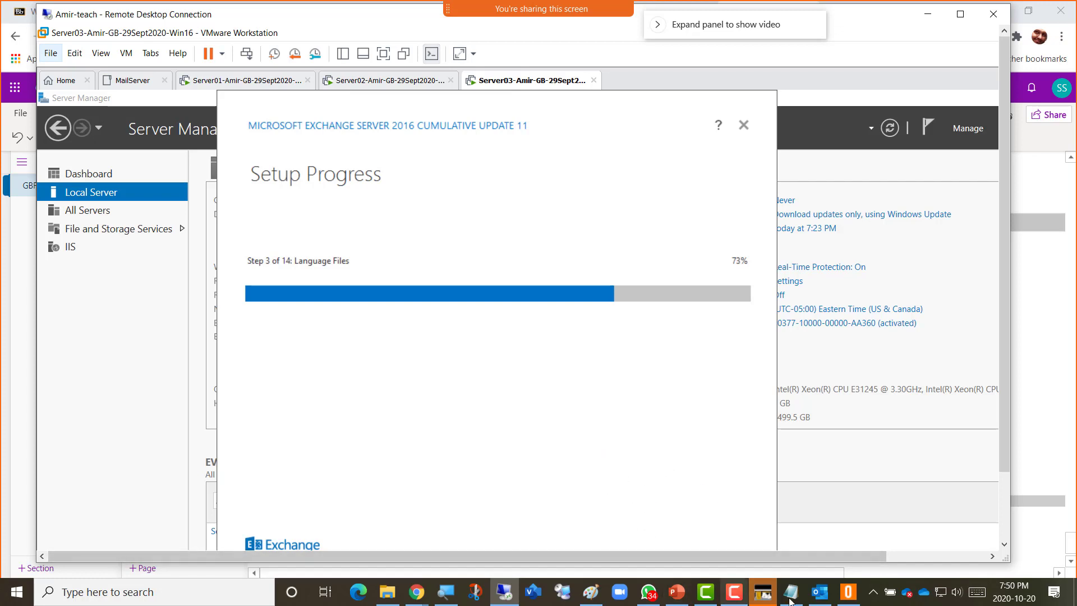
click(735, 599)
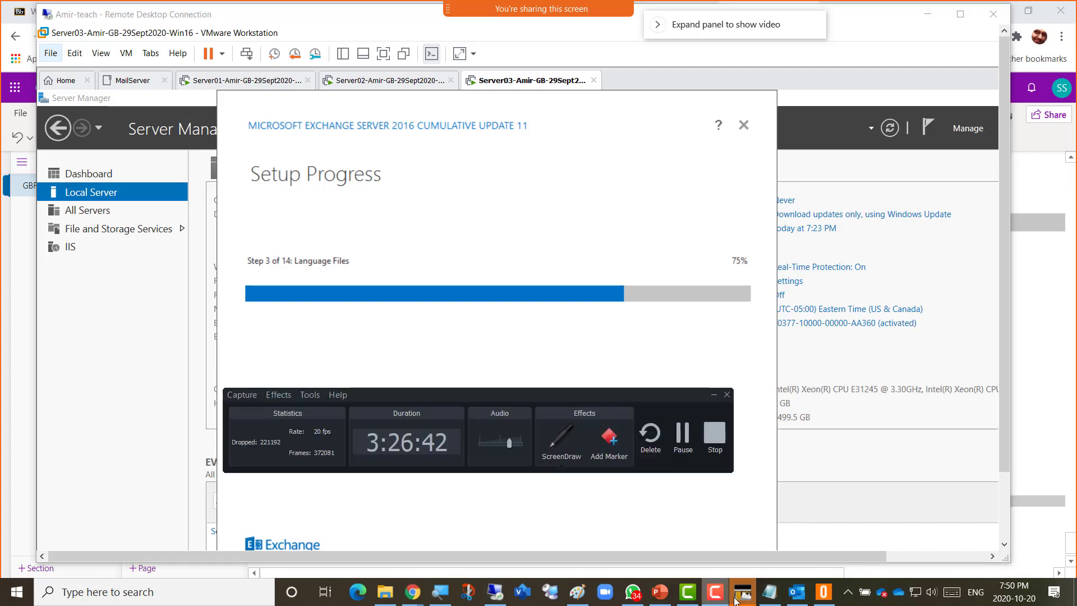
drag(561, 392, 772, 357)
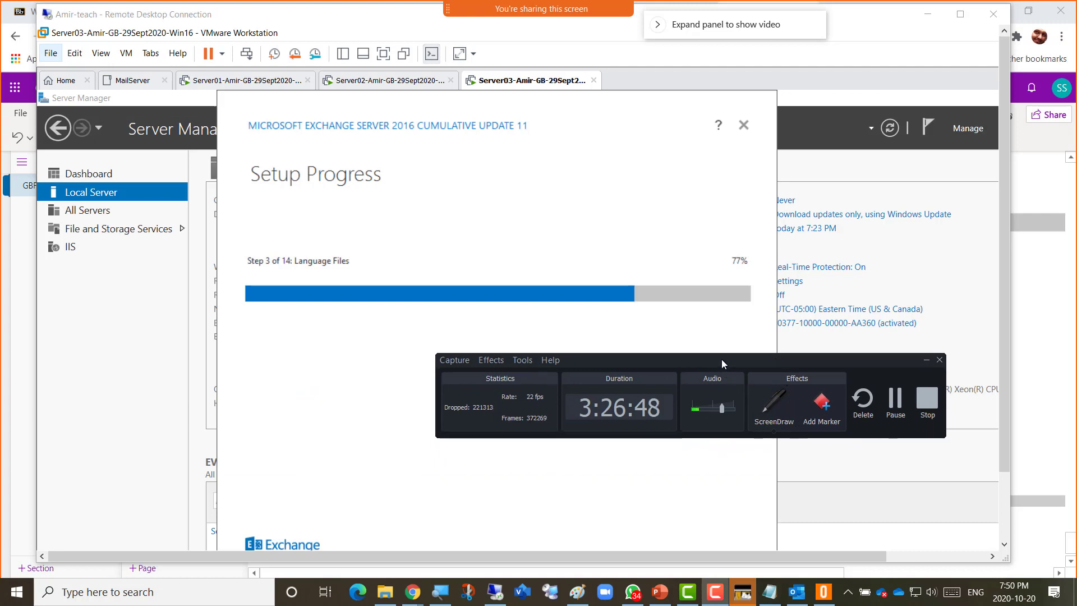
drag(722, 359, 537, 346)
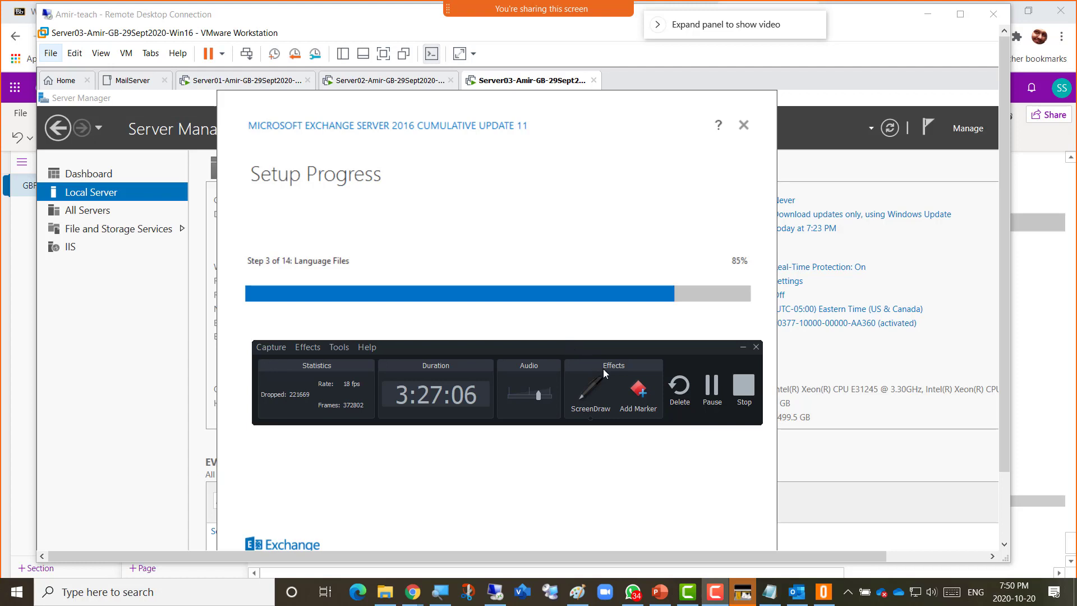
drag(600, 353, 776, 406)
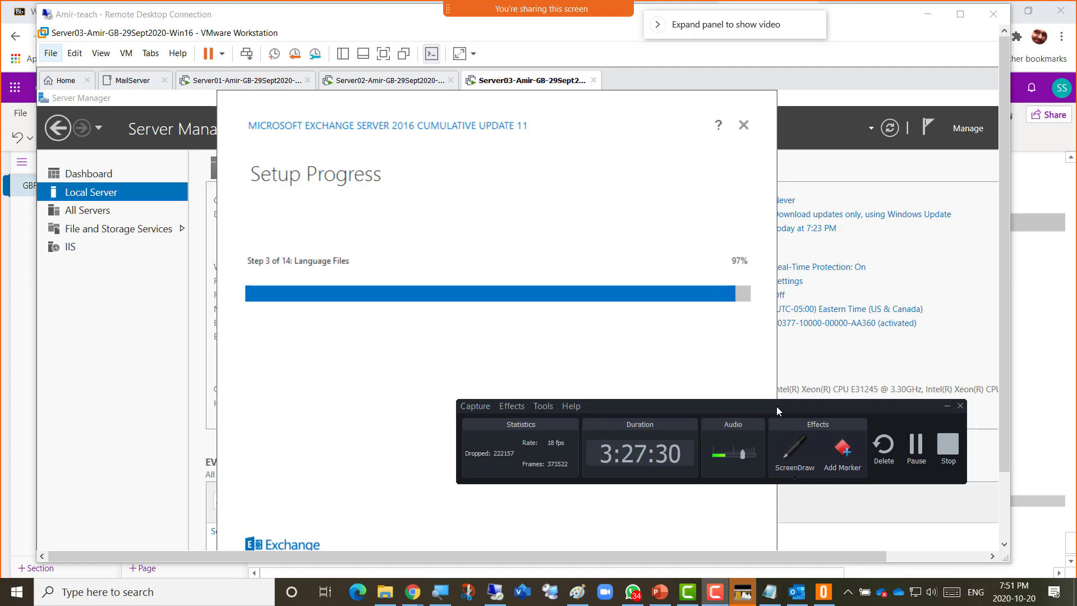
drag(787, 405, 565, 377)
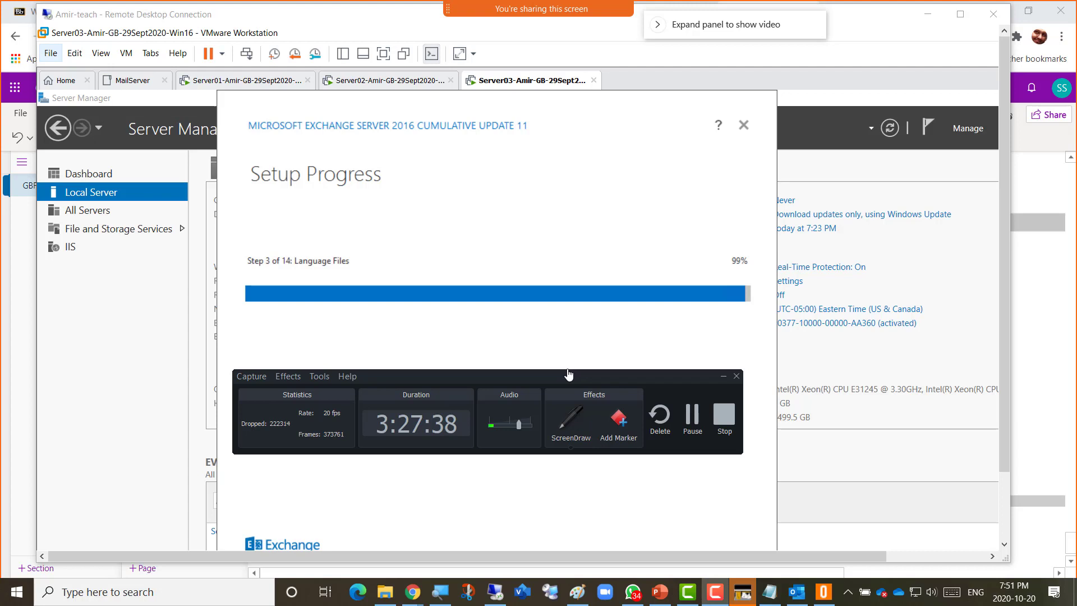
drag(562, 376, 580, 354)
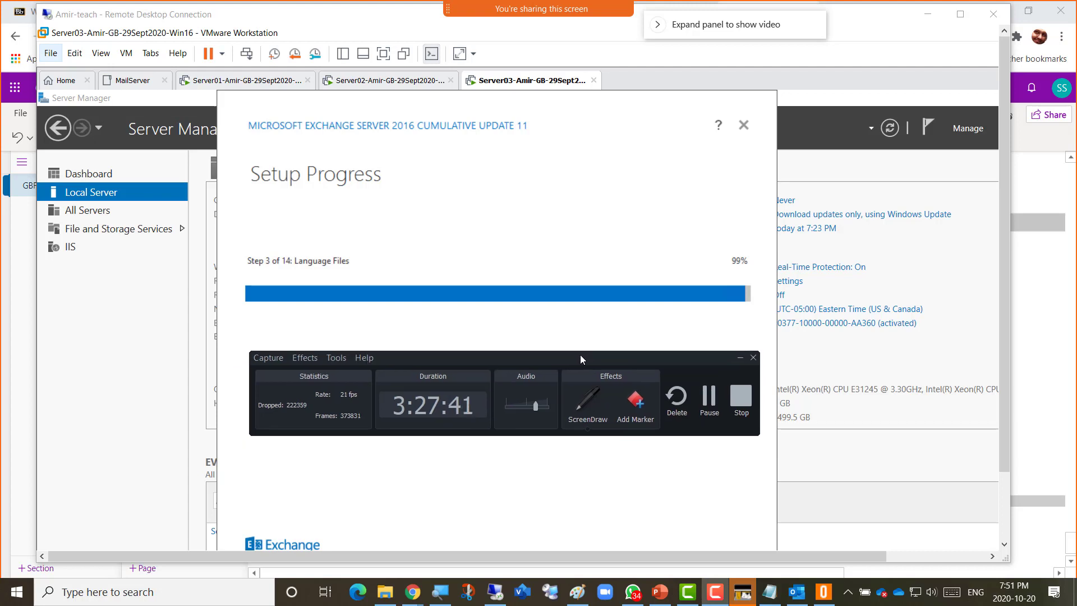